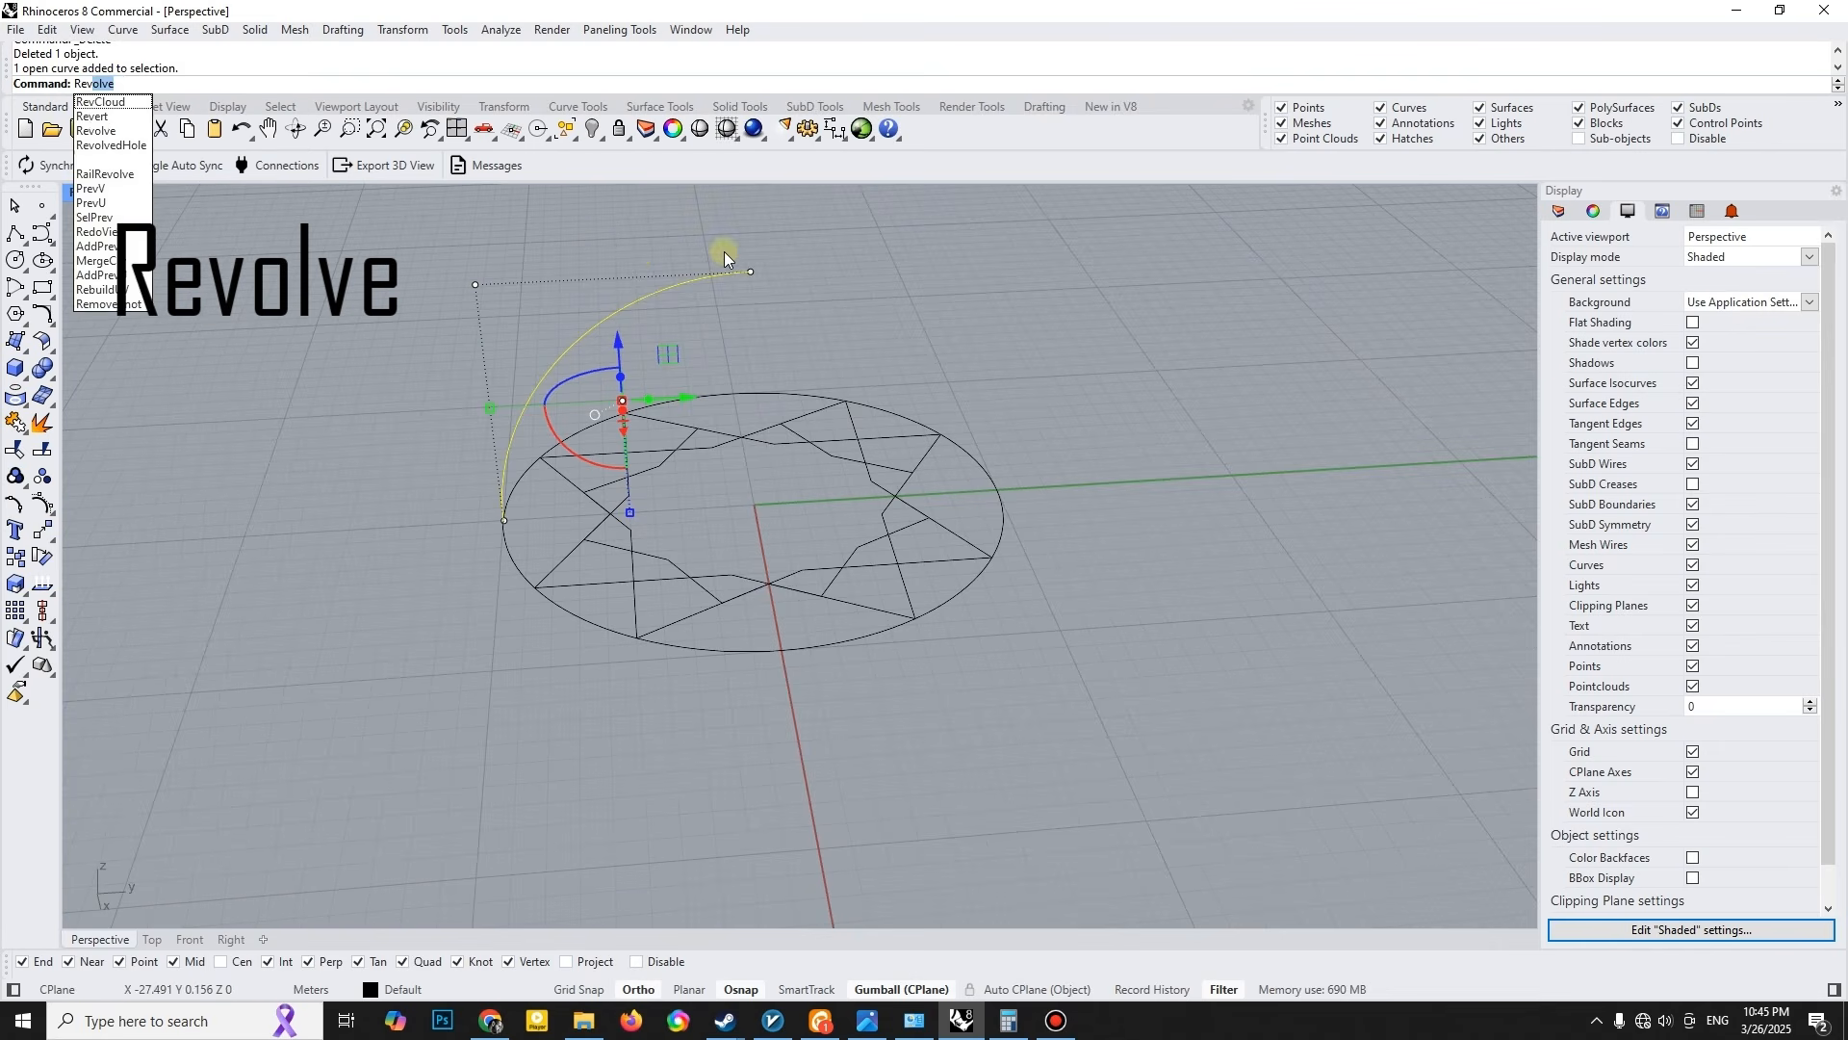
- Revolve the arc profile a full 360° about a vertical axis through its upper endpoint to create a dome surface
click(751, 271)
click(761, 217)
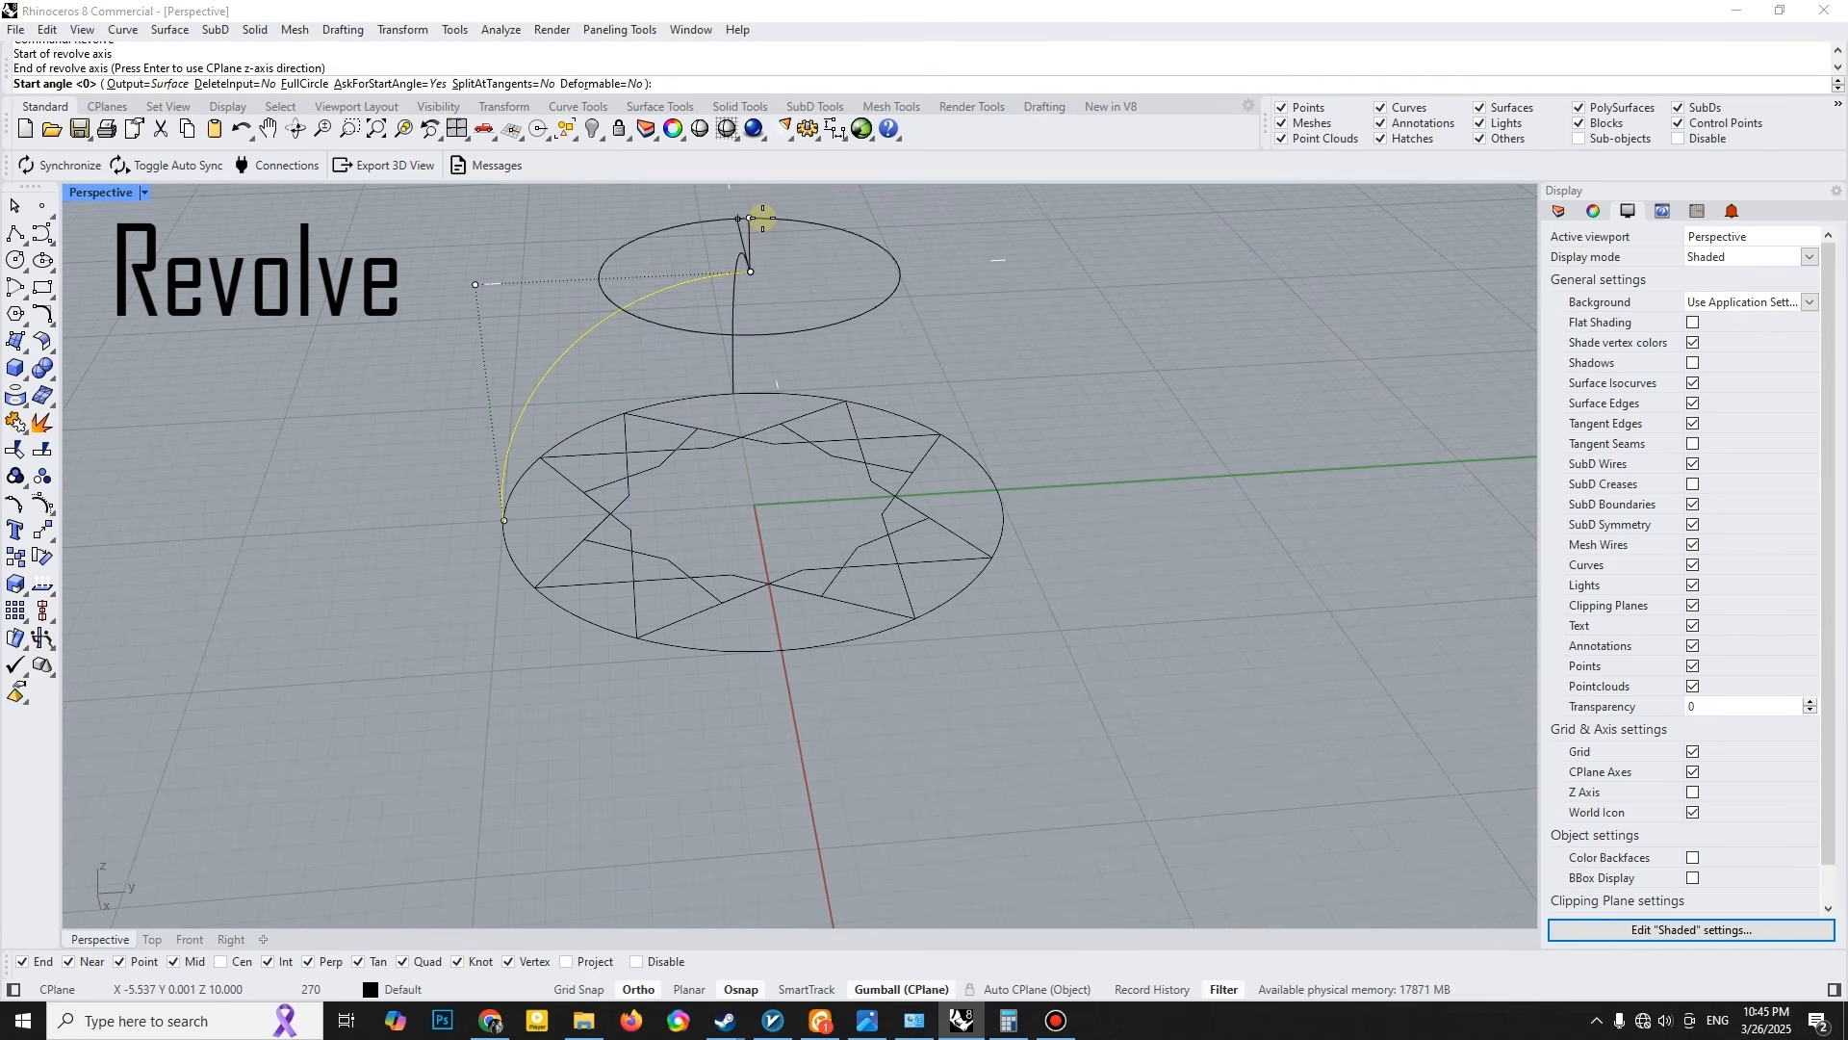
key(Return)
key(Return)
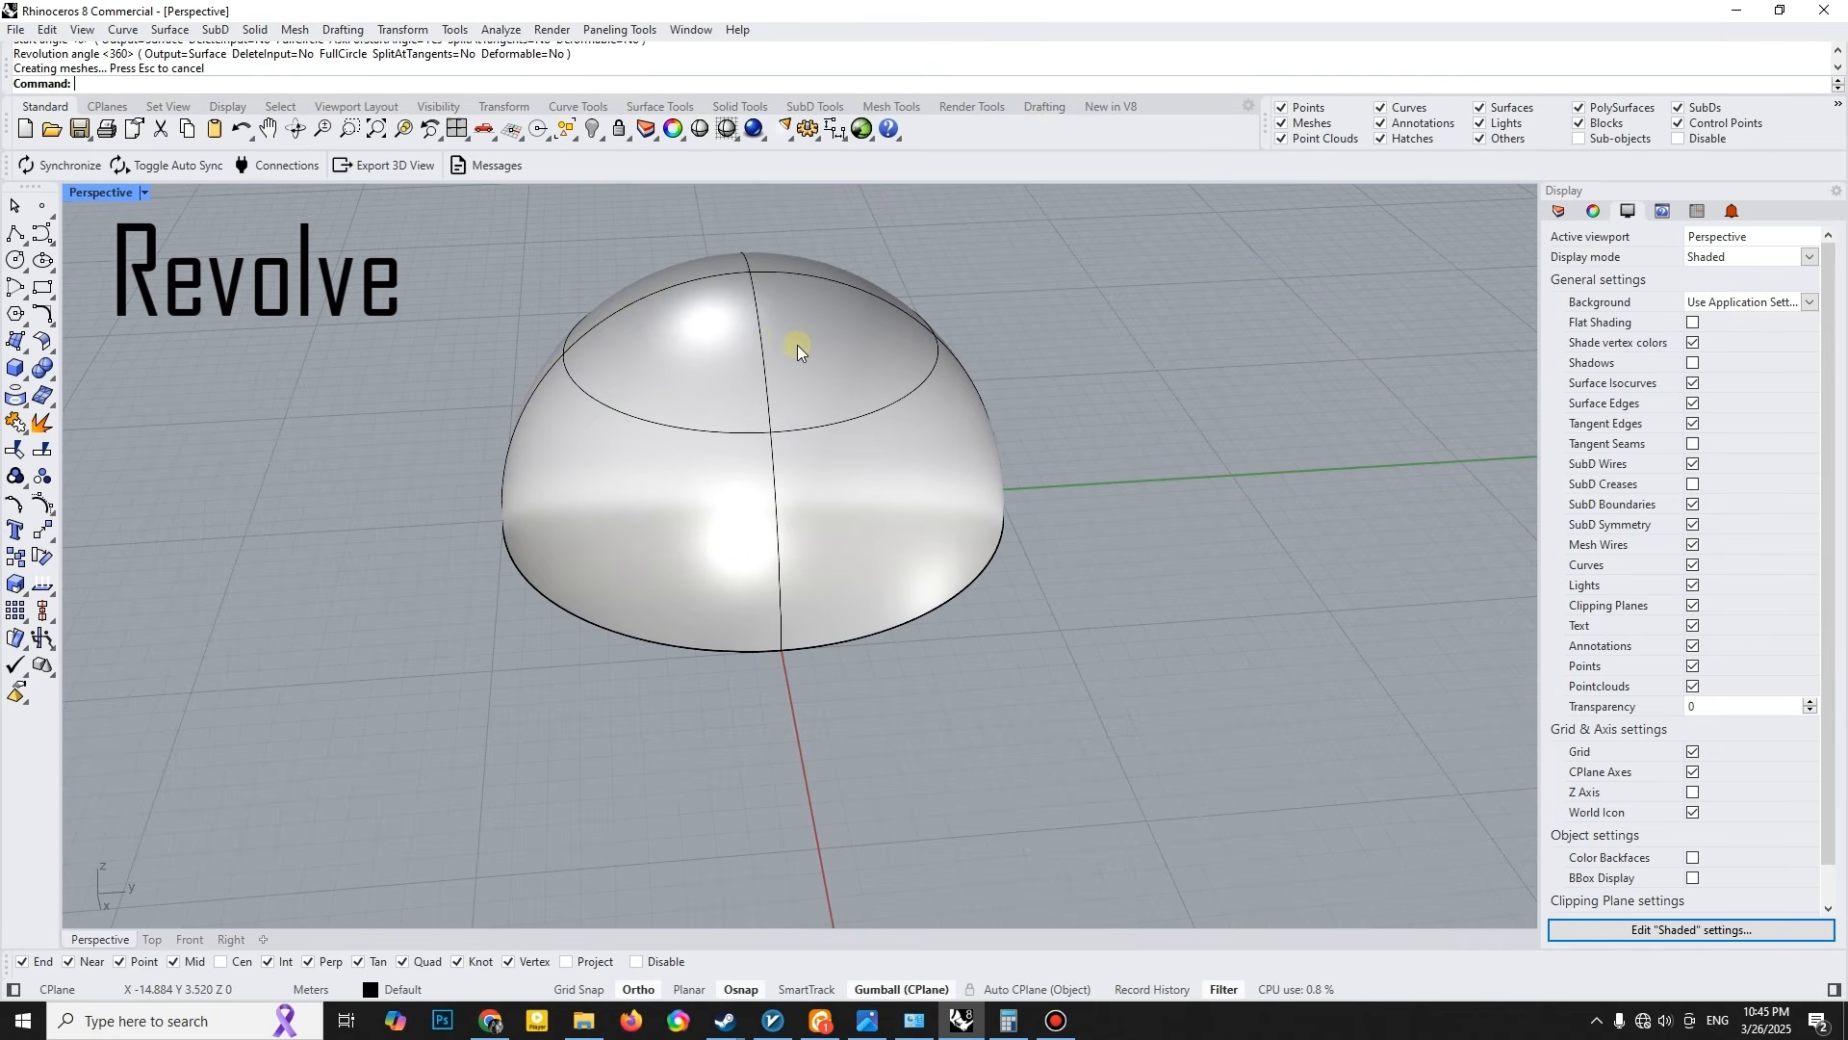
click(797, 345)
click(338, 715)
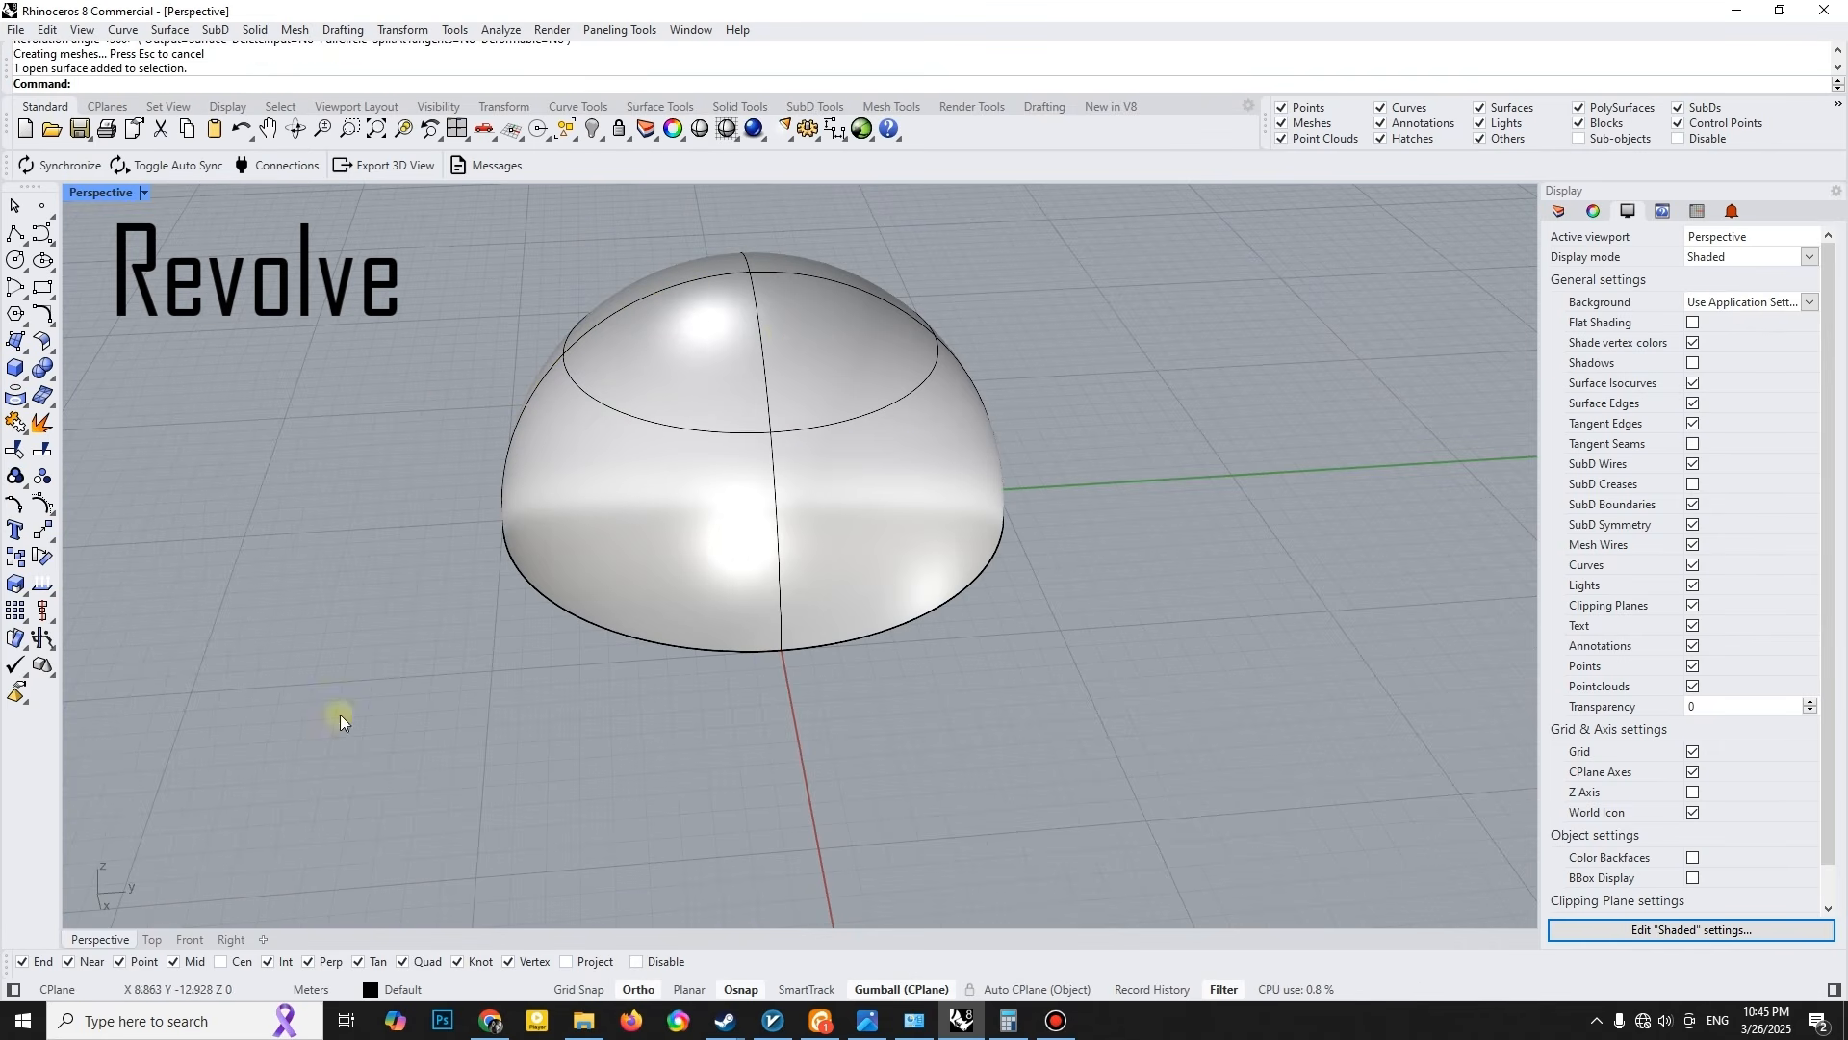
- Select the closed curves that form the flat star pattern in the top view and group them
double_click(123, 196)
click(607, 273)
scroll(615, 331, up, 2)
click(579, 286)
ctrl+click(528, 274)
shift+click(516, 282)
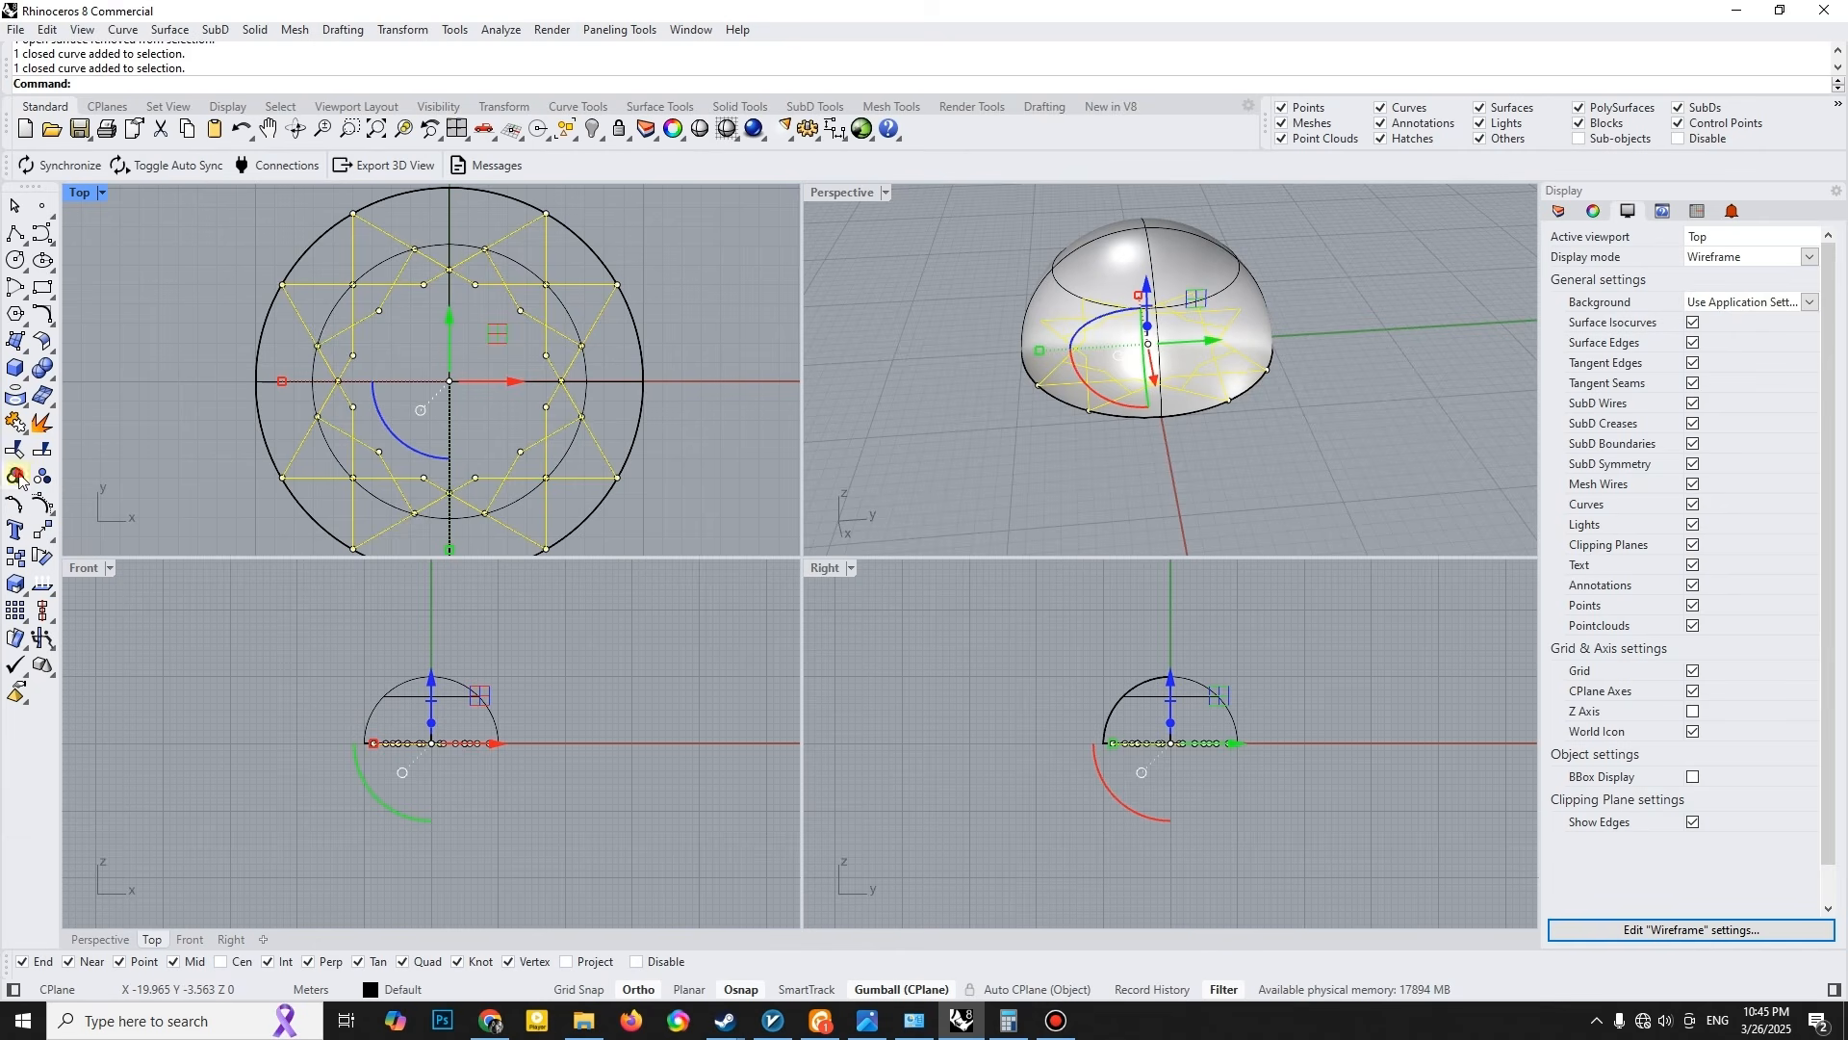
key(Escape)
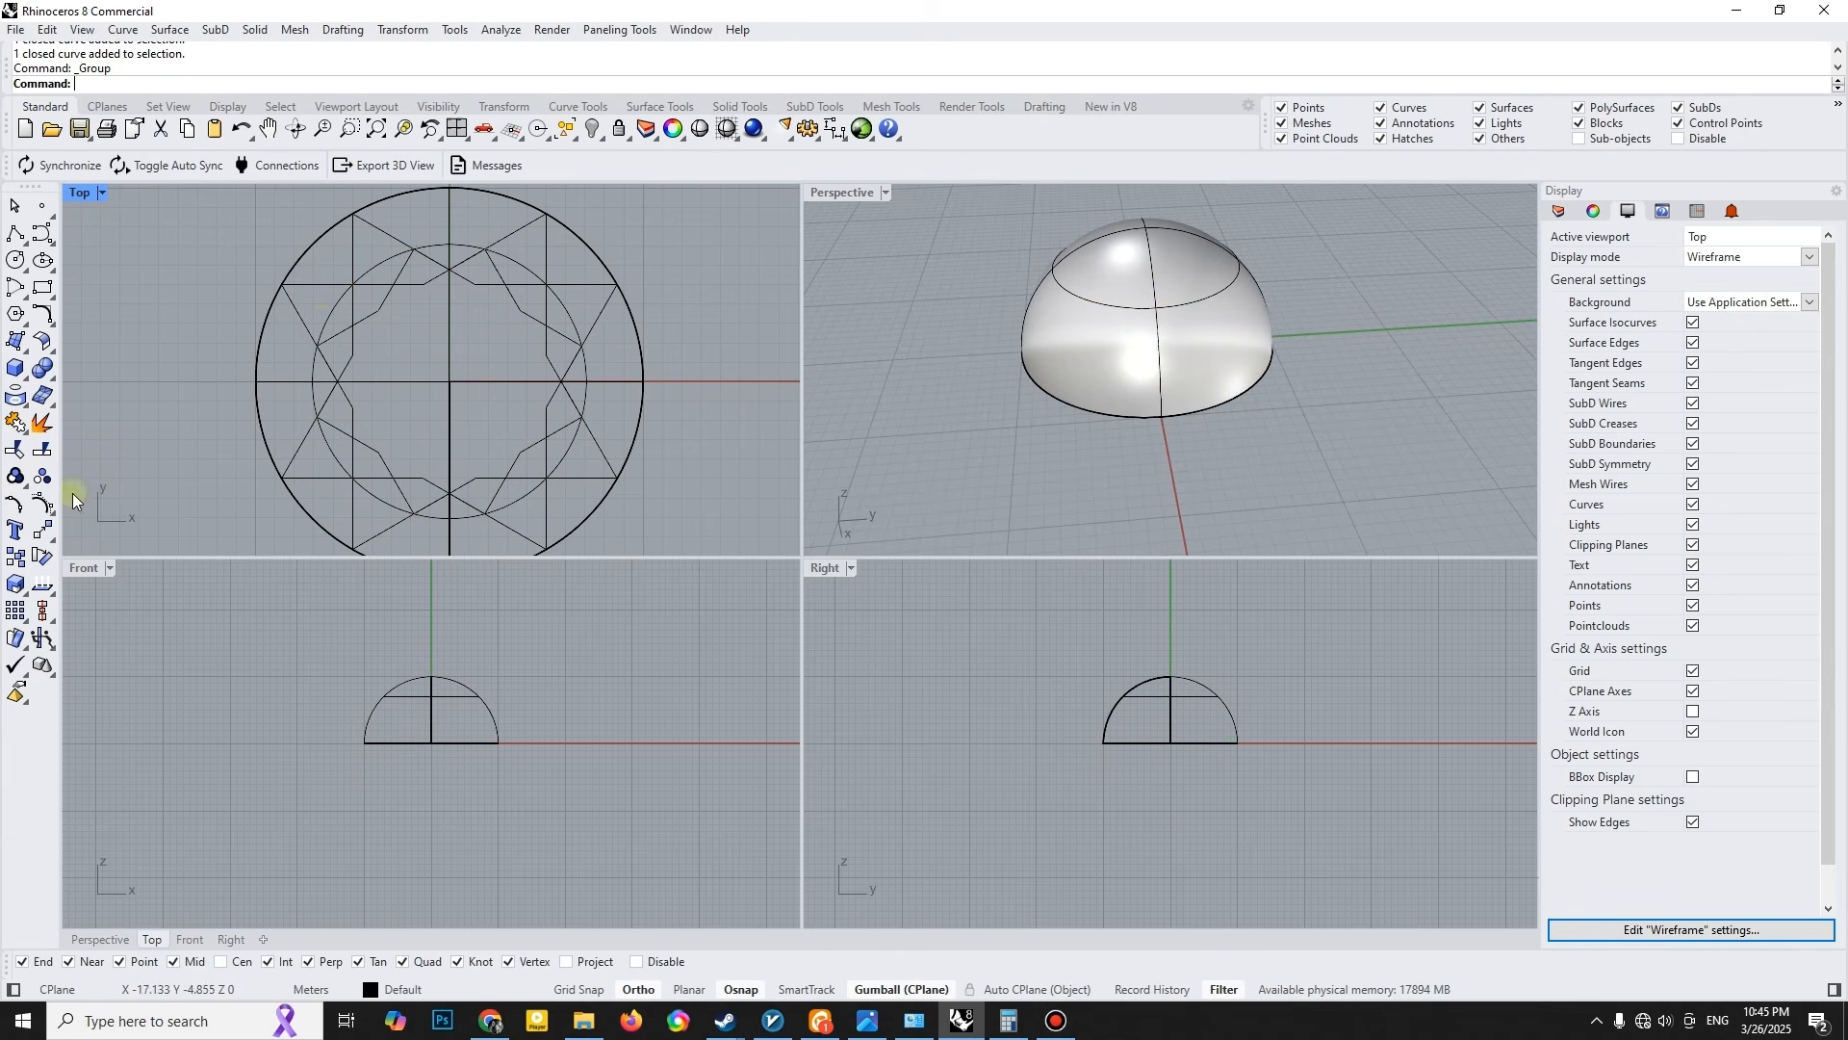
- Project the grouped star curves onto the dome surface along the construction plane Z direction
click(21, 399)
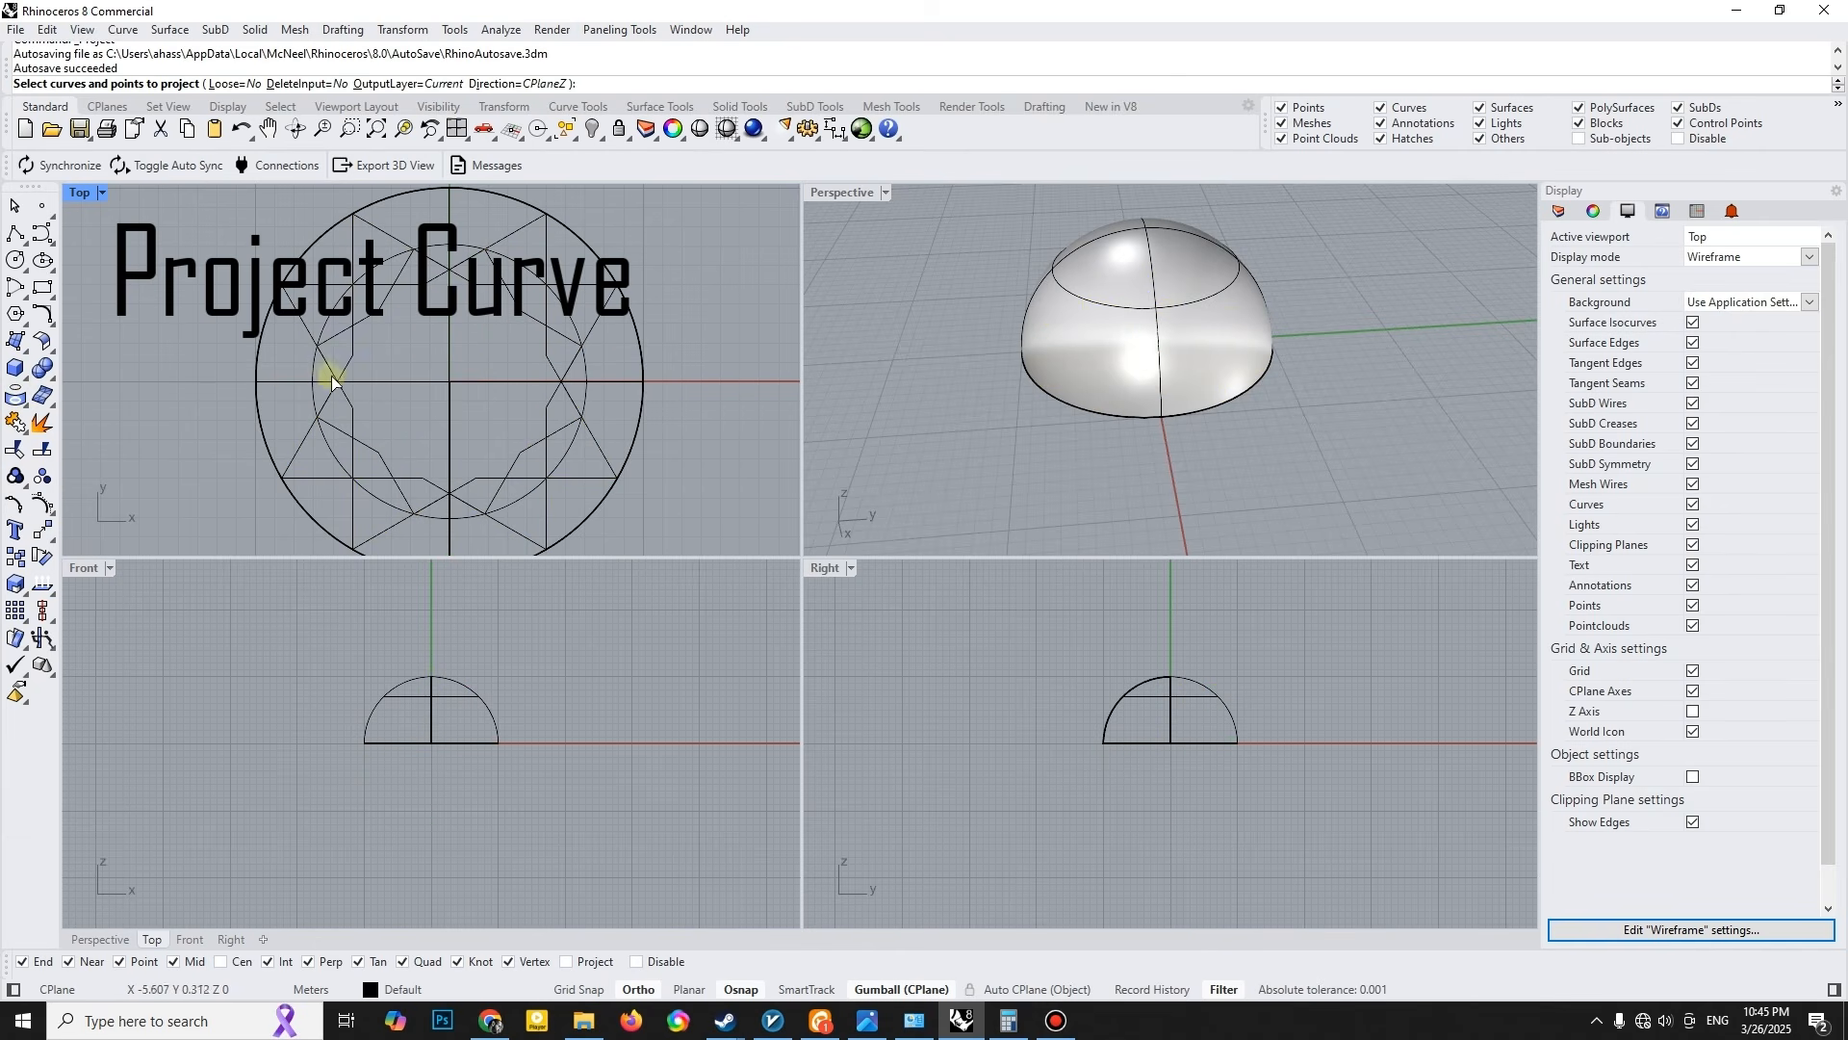
click(345, 380)
right_click(331, 328)
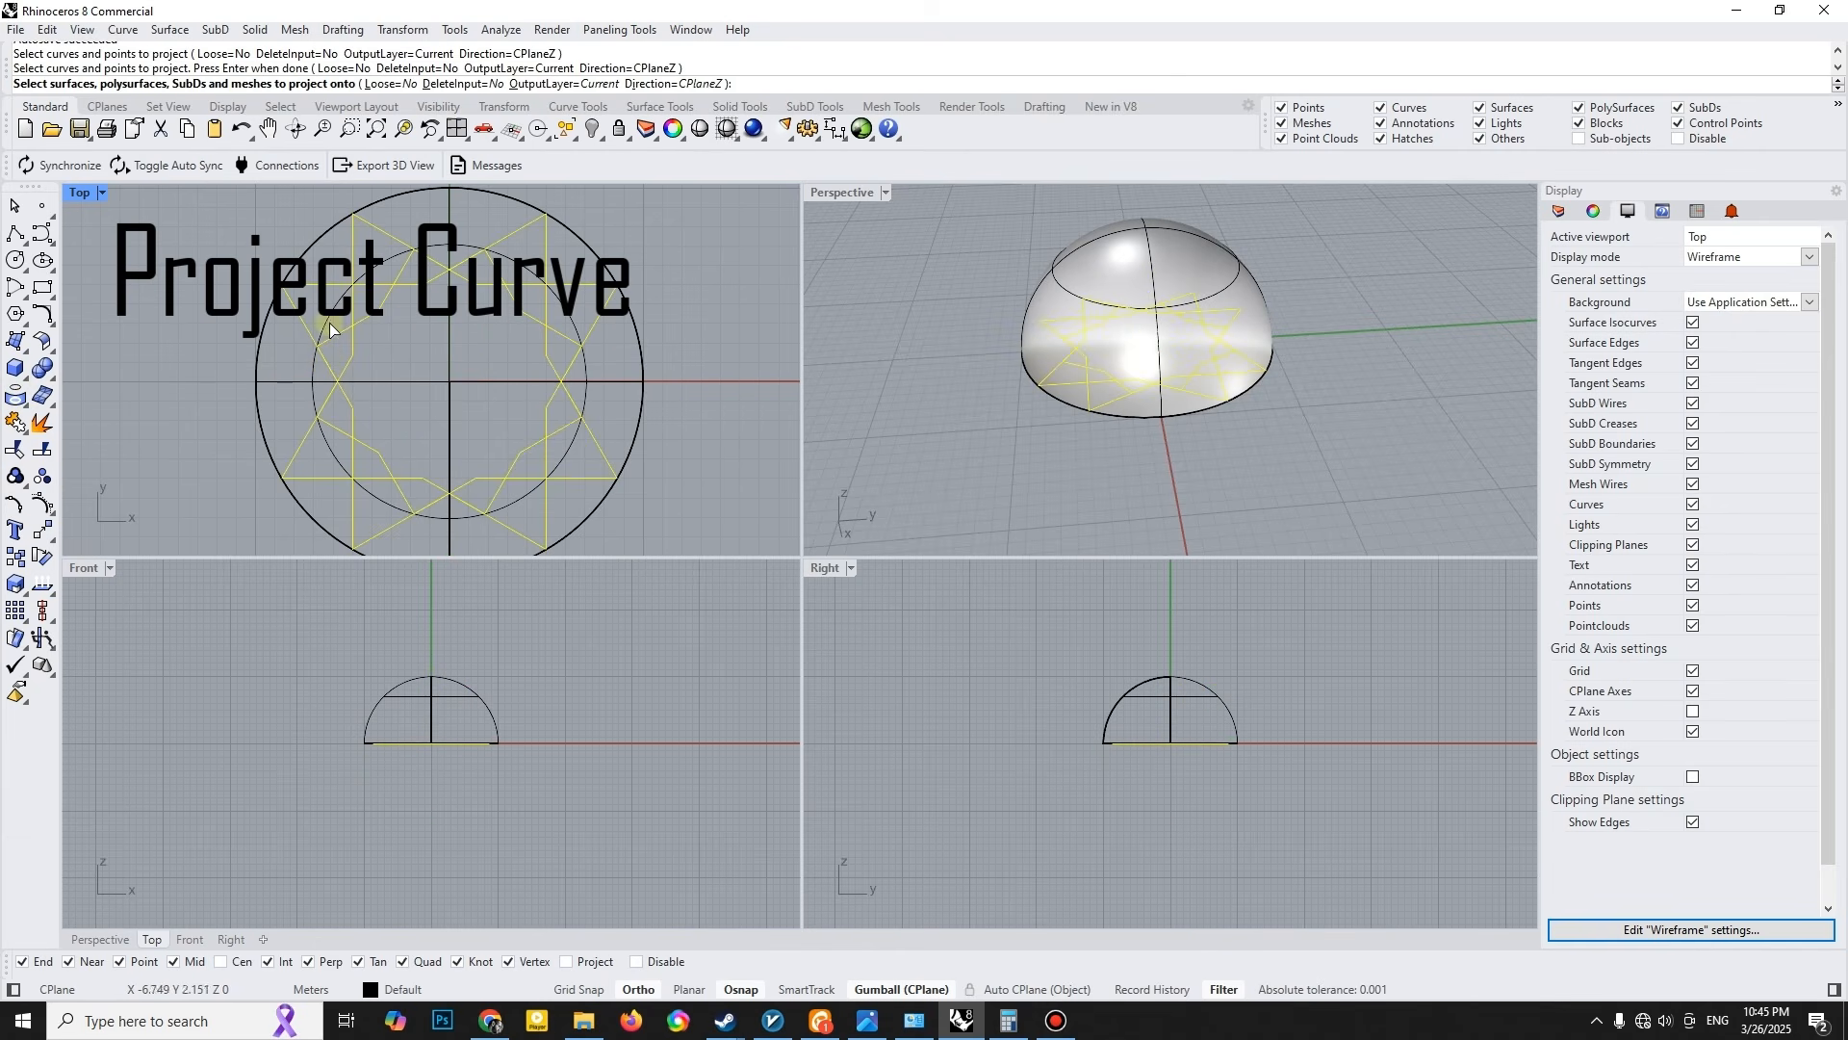
click(1162, 271)
right_click(413, 355)
click(949, 312)
- Move the dome together with the flat circle and star curves 30 m along the Y axis, away from the projected curves
double_click(856, 194)
right_drag(938, 381, 760, 482)
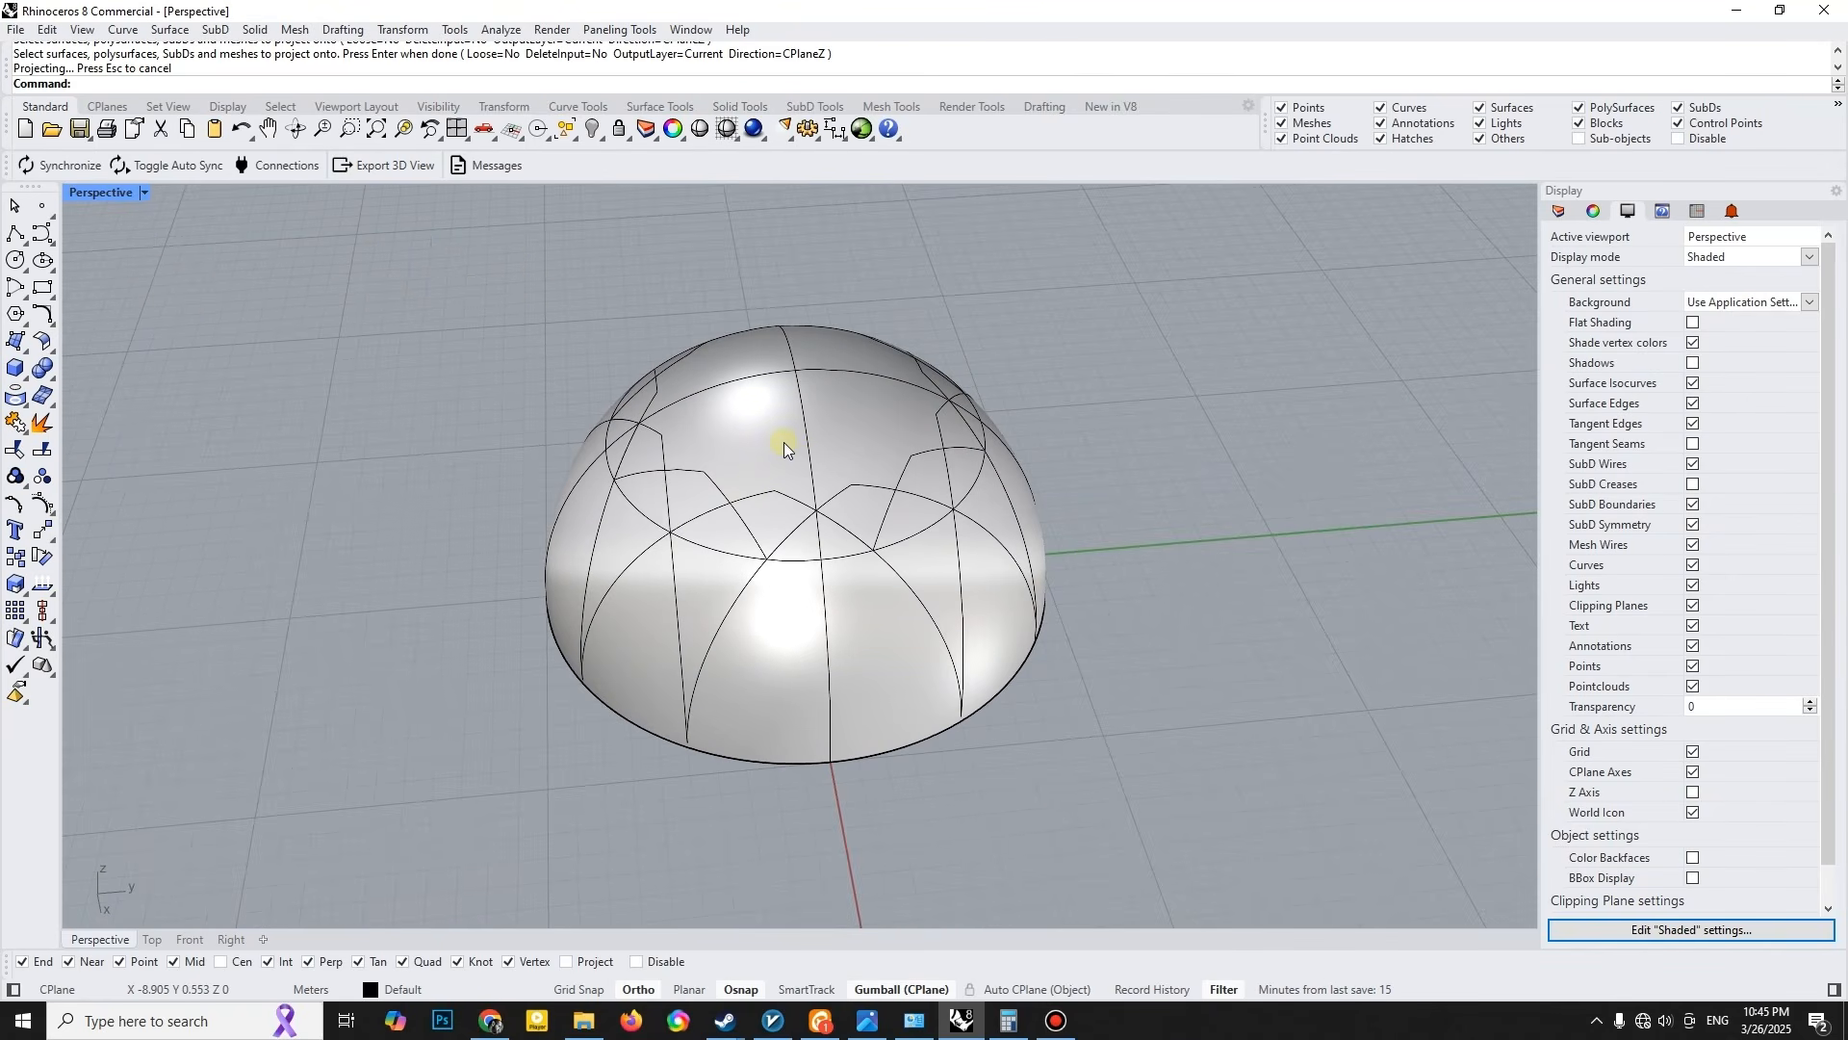
click(784, 443)
right_drag(786, 491, 768, 380)
drag(400, 531, 1392, 630)
right_drag(861, 474, 847, 566)
scroll(829, 513, down, 2)
click(856, 474)
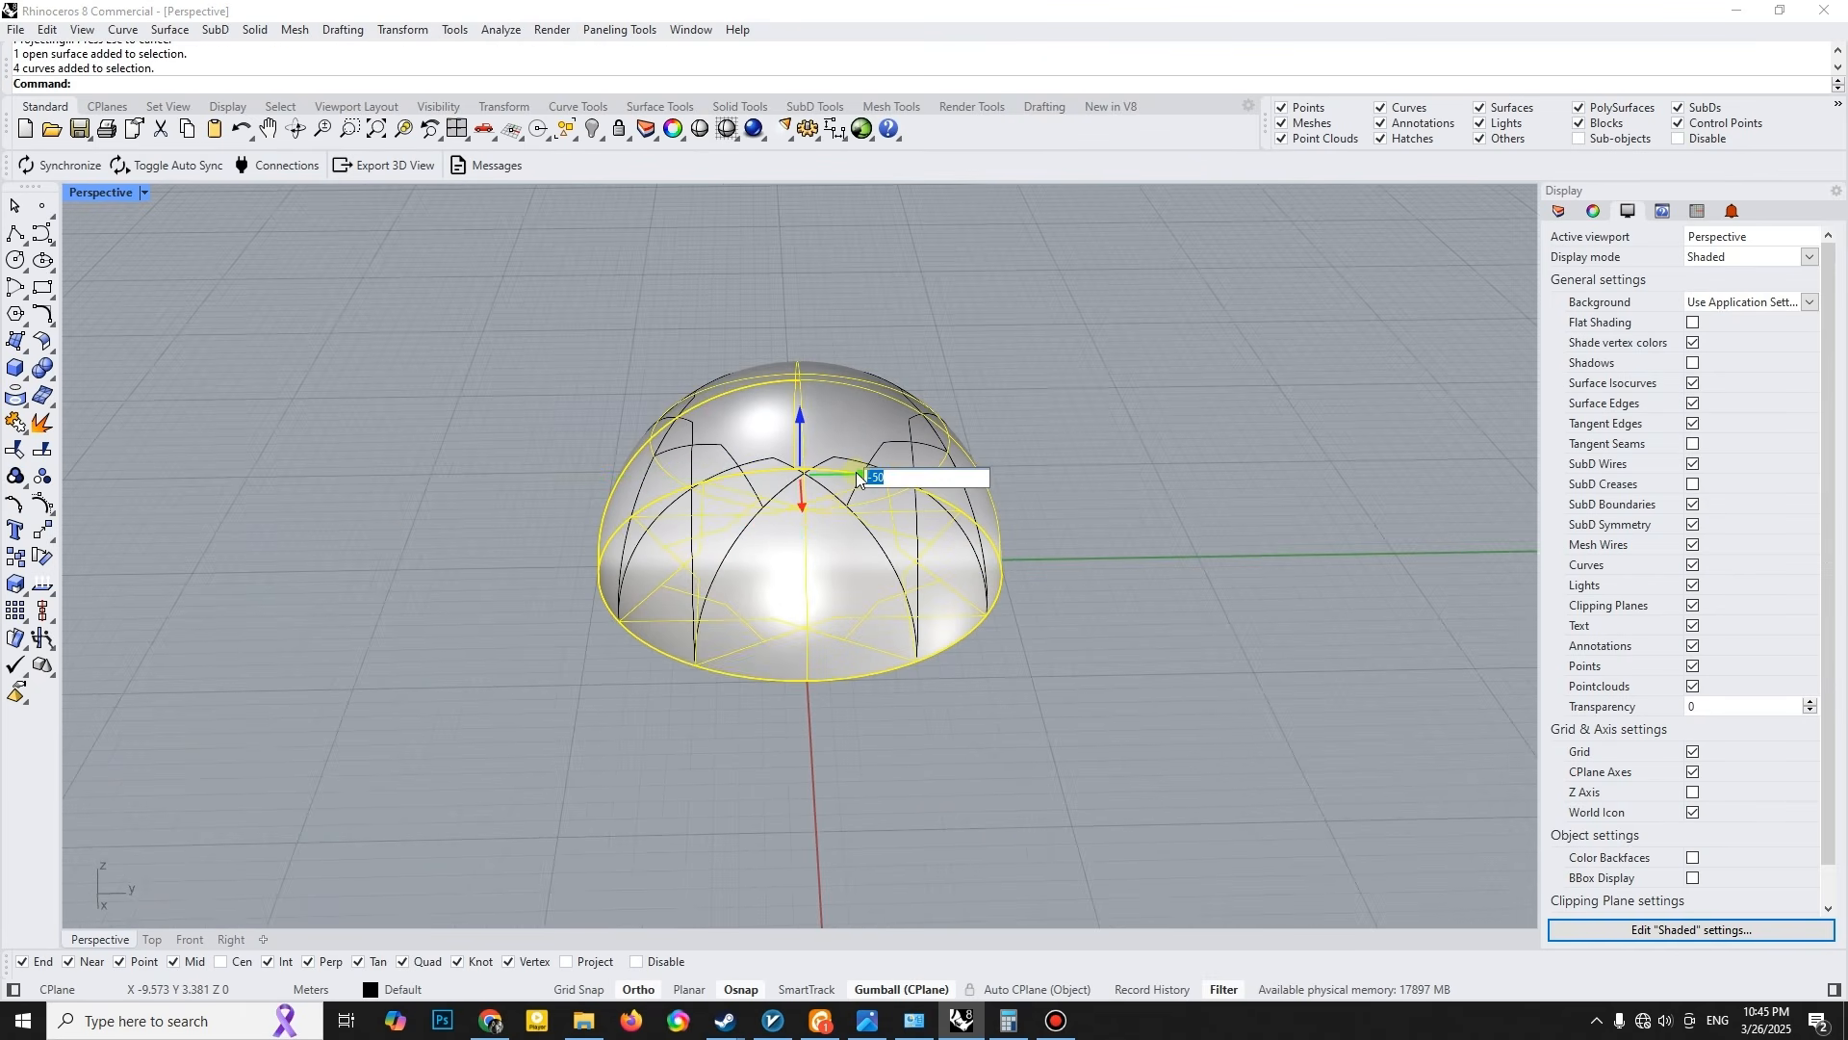
text(30)
key(Return)
- Move the arc profile curve 30 m along the Y axis and undo the last curve extrusion
click(857, 379)
right_drag(858, 378, 521, 450)
click(696, 450)
click(754, 503)
text(30)
key(Return)
click(1021, 362)
key(ctrl+z)
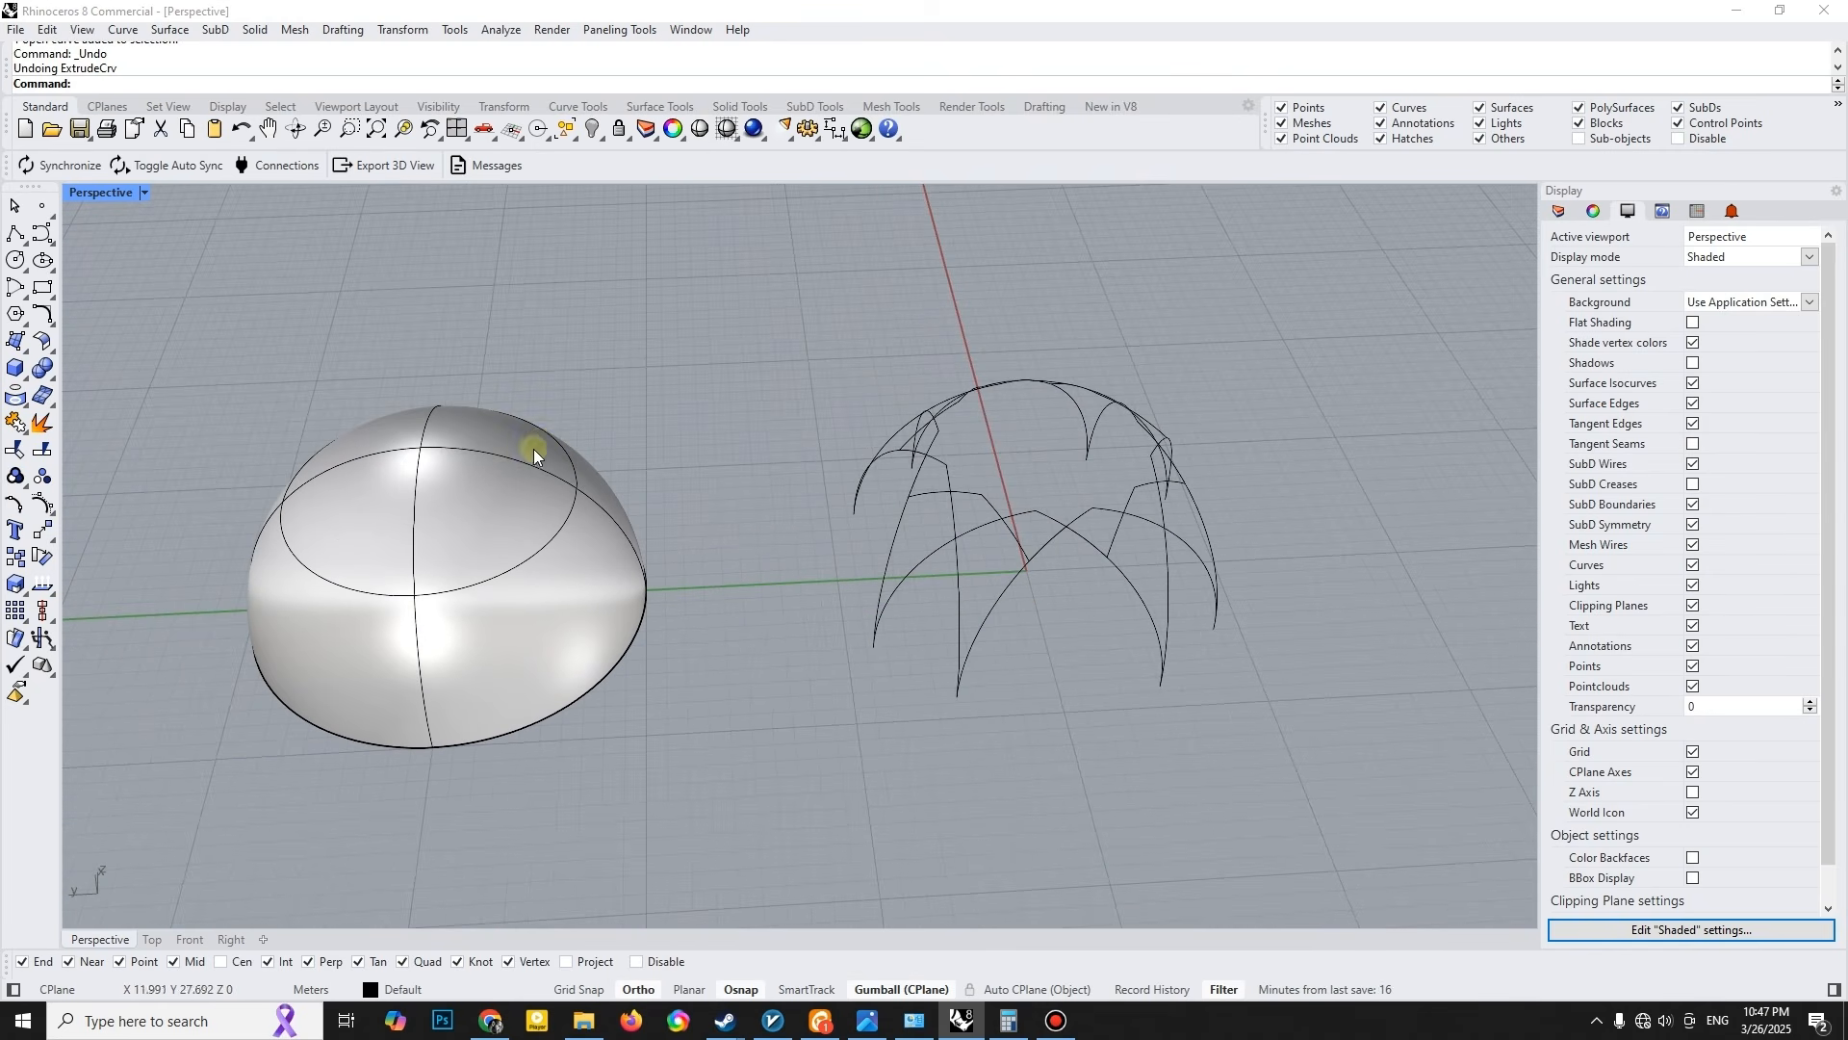
- Move the flat circle and star curves -30 m along the Y axis, back beneath the projected curves
right_drag(568, 554, 558, 443)
drag(73, 584, 713, 766)
right_drag(677, 673, 674, 737)
text(-30)
key(Return)
right_drag(1030, 568, 834, 653)
click(1101, 614)
- Draw a closed polyline around one large four-sided cell at a point of the flat star, snapping to the curve intersections
scroll(1097, 616, up, 6)
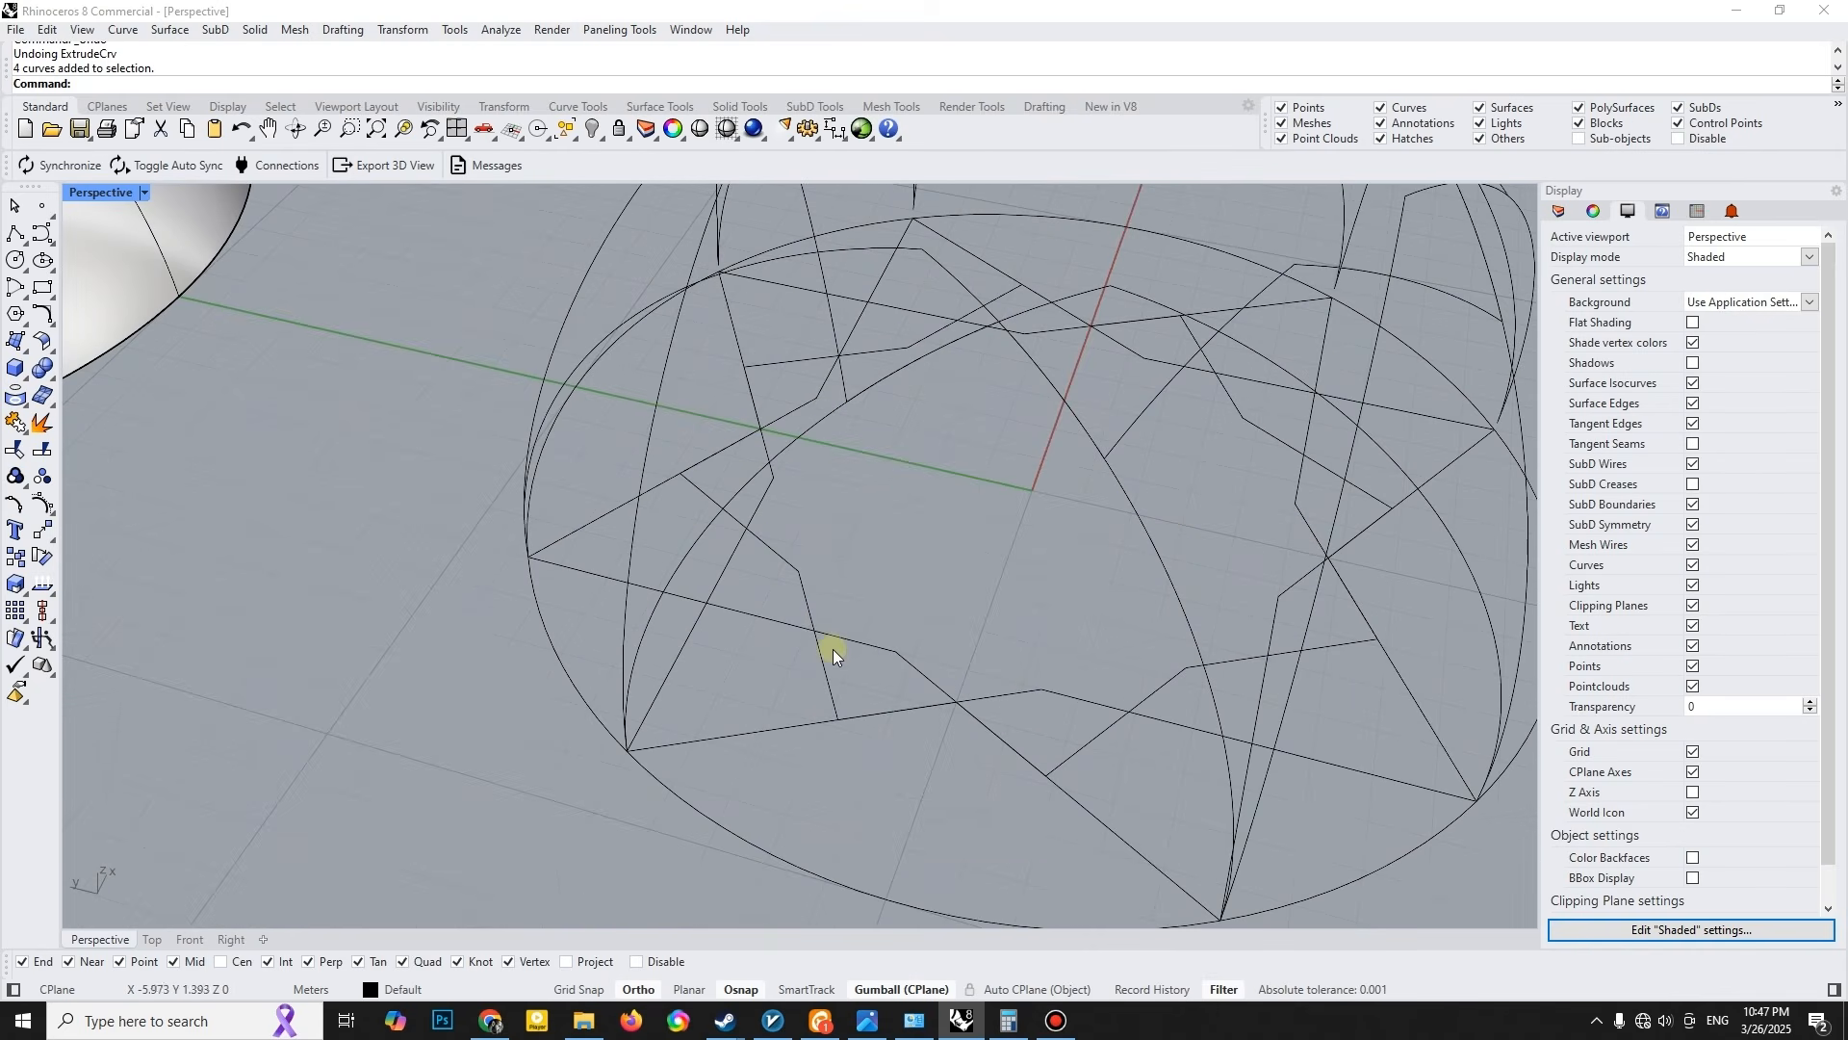
click(10, 235)
scroll(693, 687, up, 3)
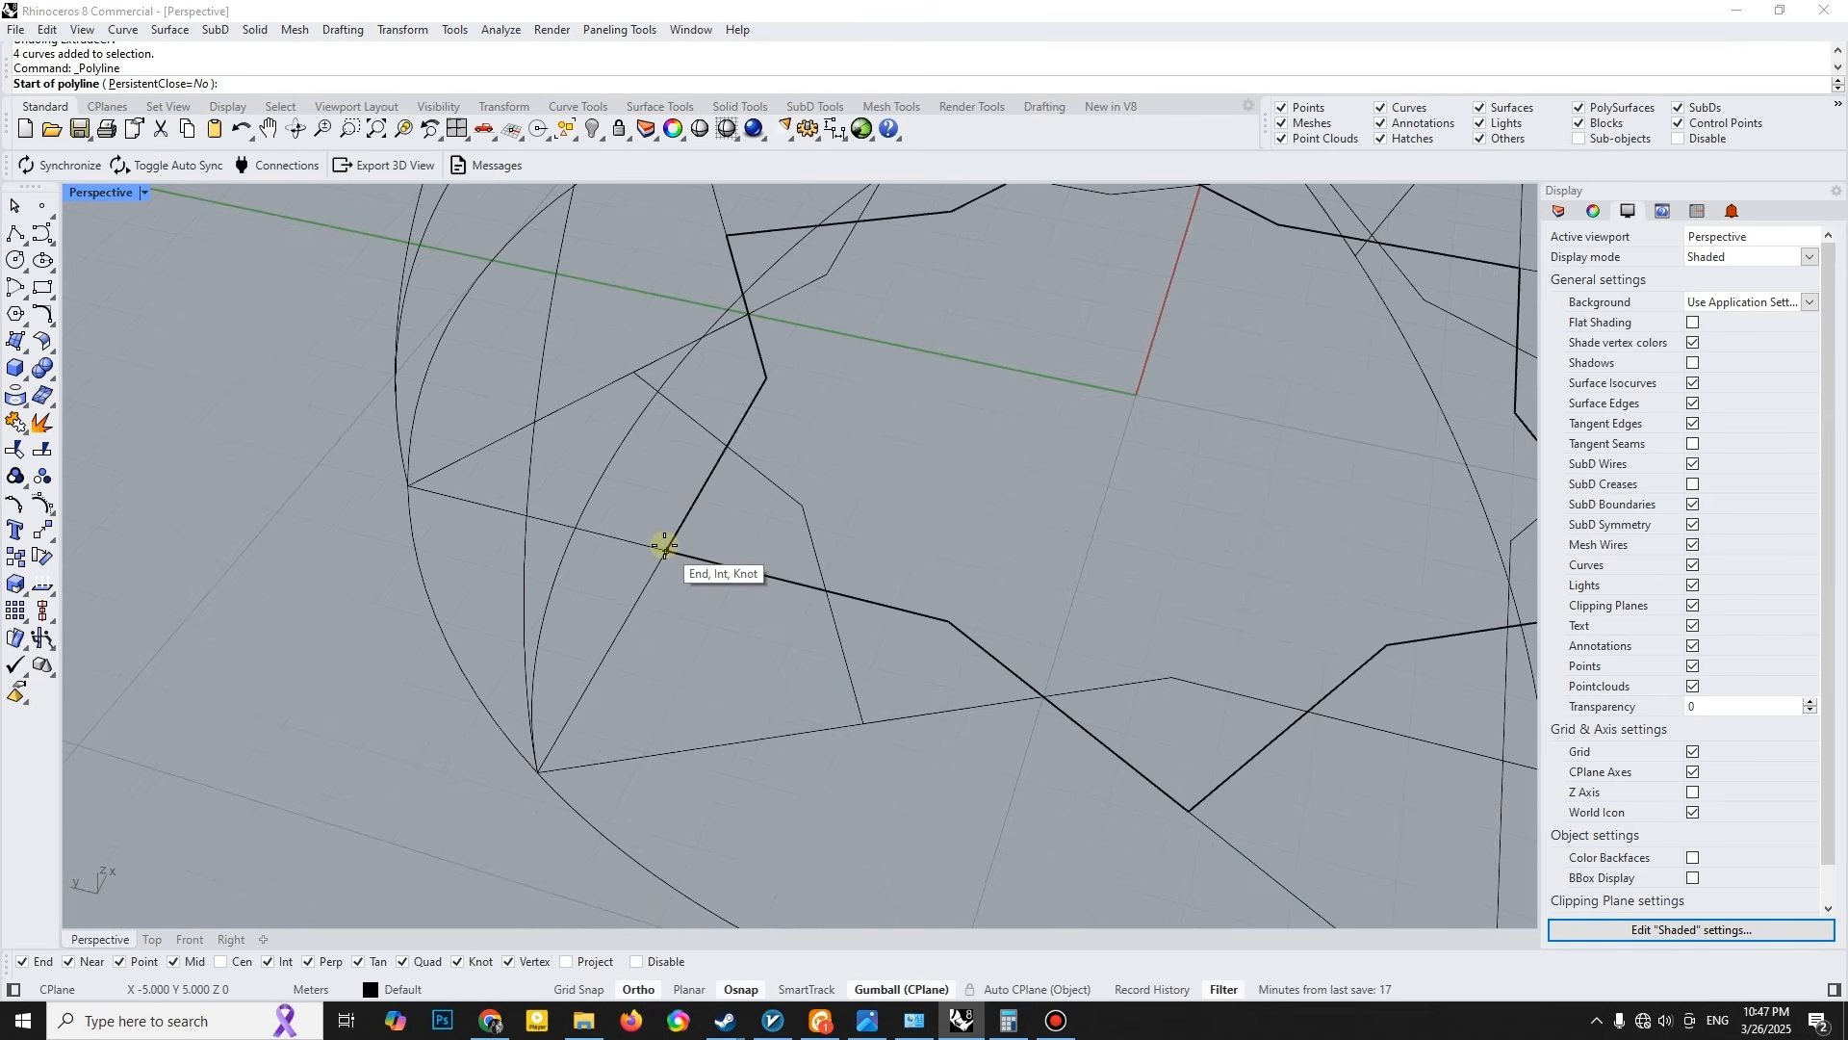
click(664, 548)
click(538, 772)
click(863, 723)
click(827, 590)
click(663, 546)
- Draw a second closed polyline around the adjacent smaller four-sided cell of the flat star
right_click(674, 552)
click(825, 588)
click(862, 721)
click(1043, 696)
click(951, 621)
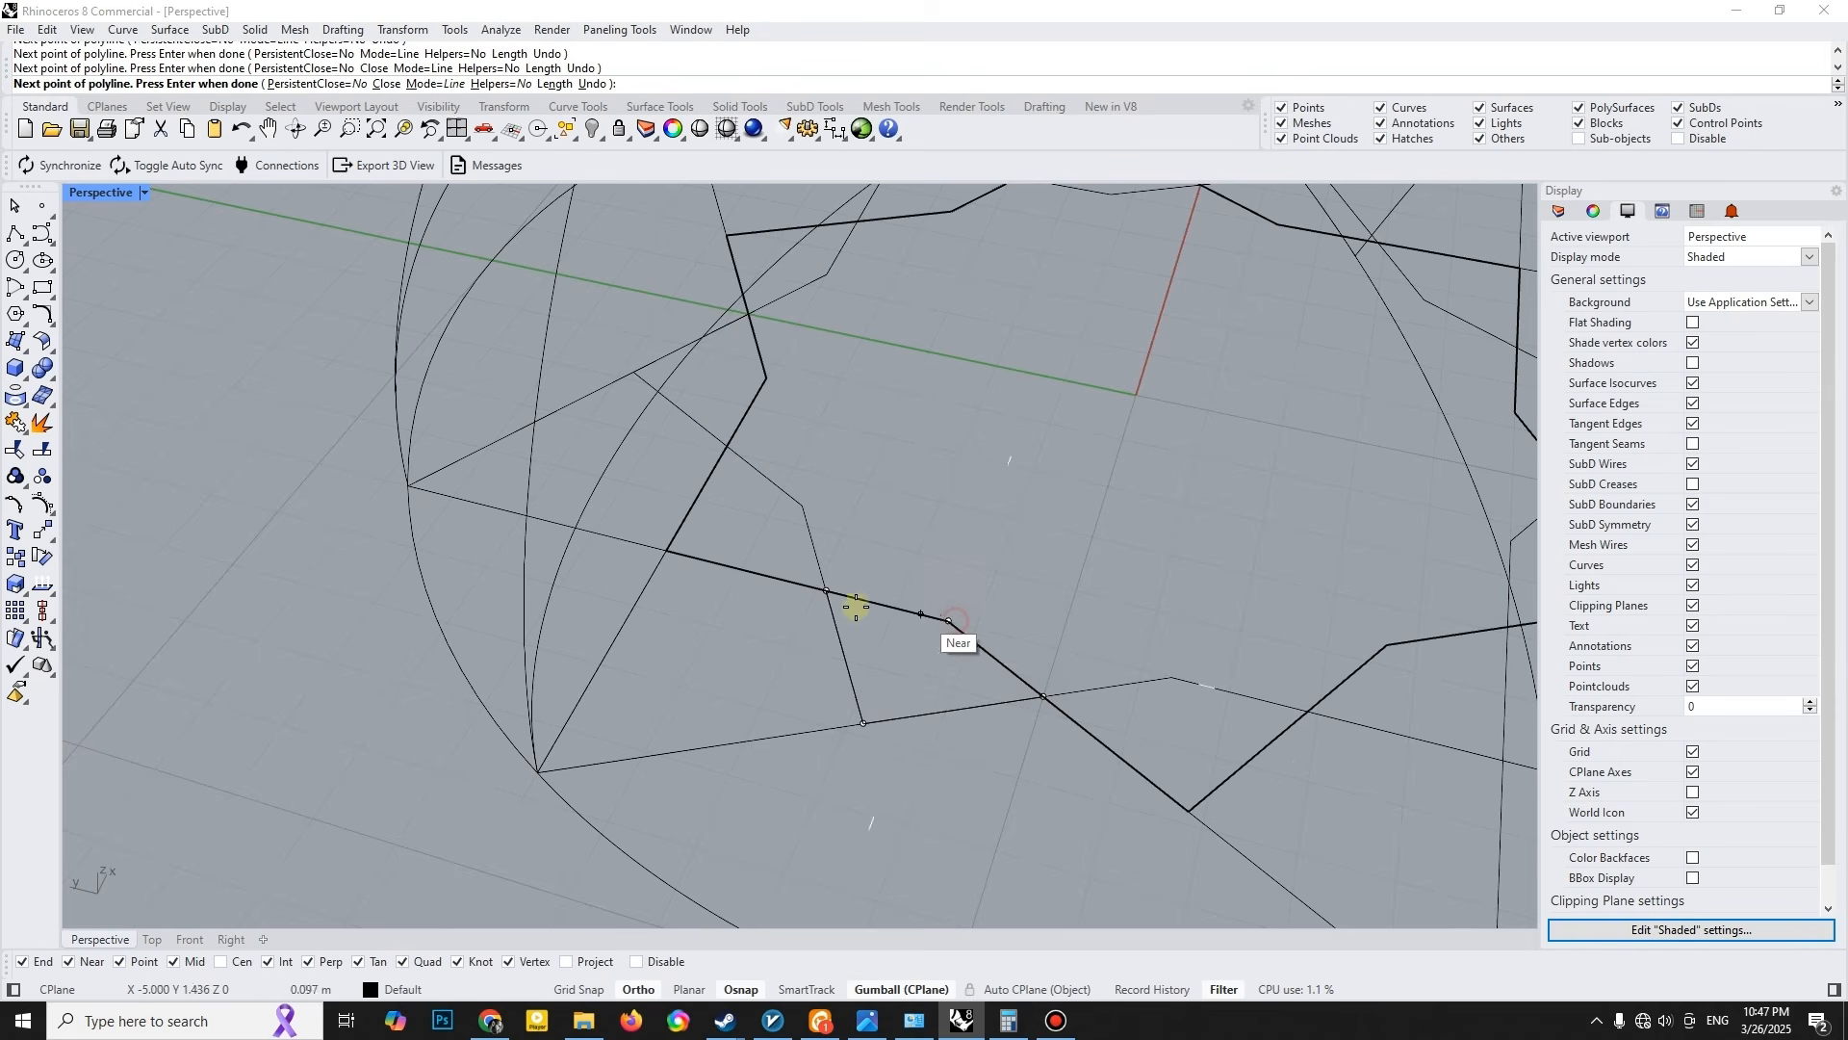
click(827, 590)
- Offset the smaller four-sided polyline inward by 0.2
click(855, 595)
click(899, 639)
text(Off)
key(Return)
text(.1)
key(Return)
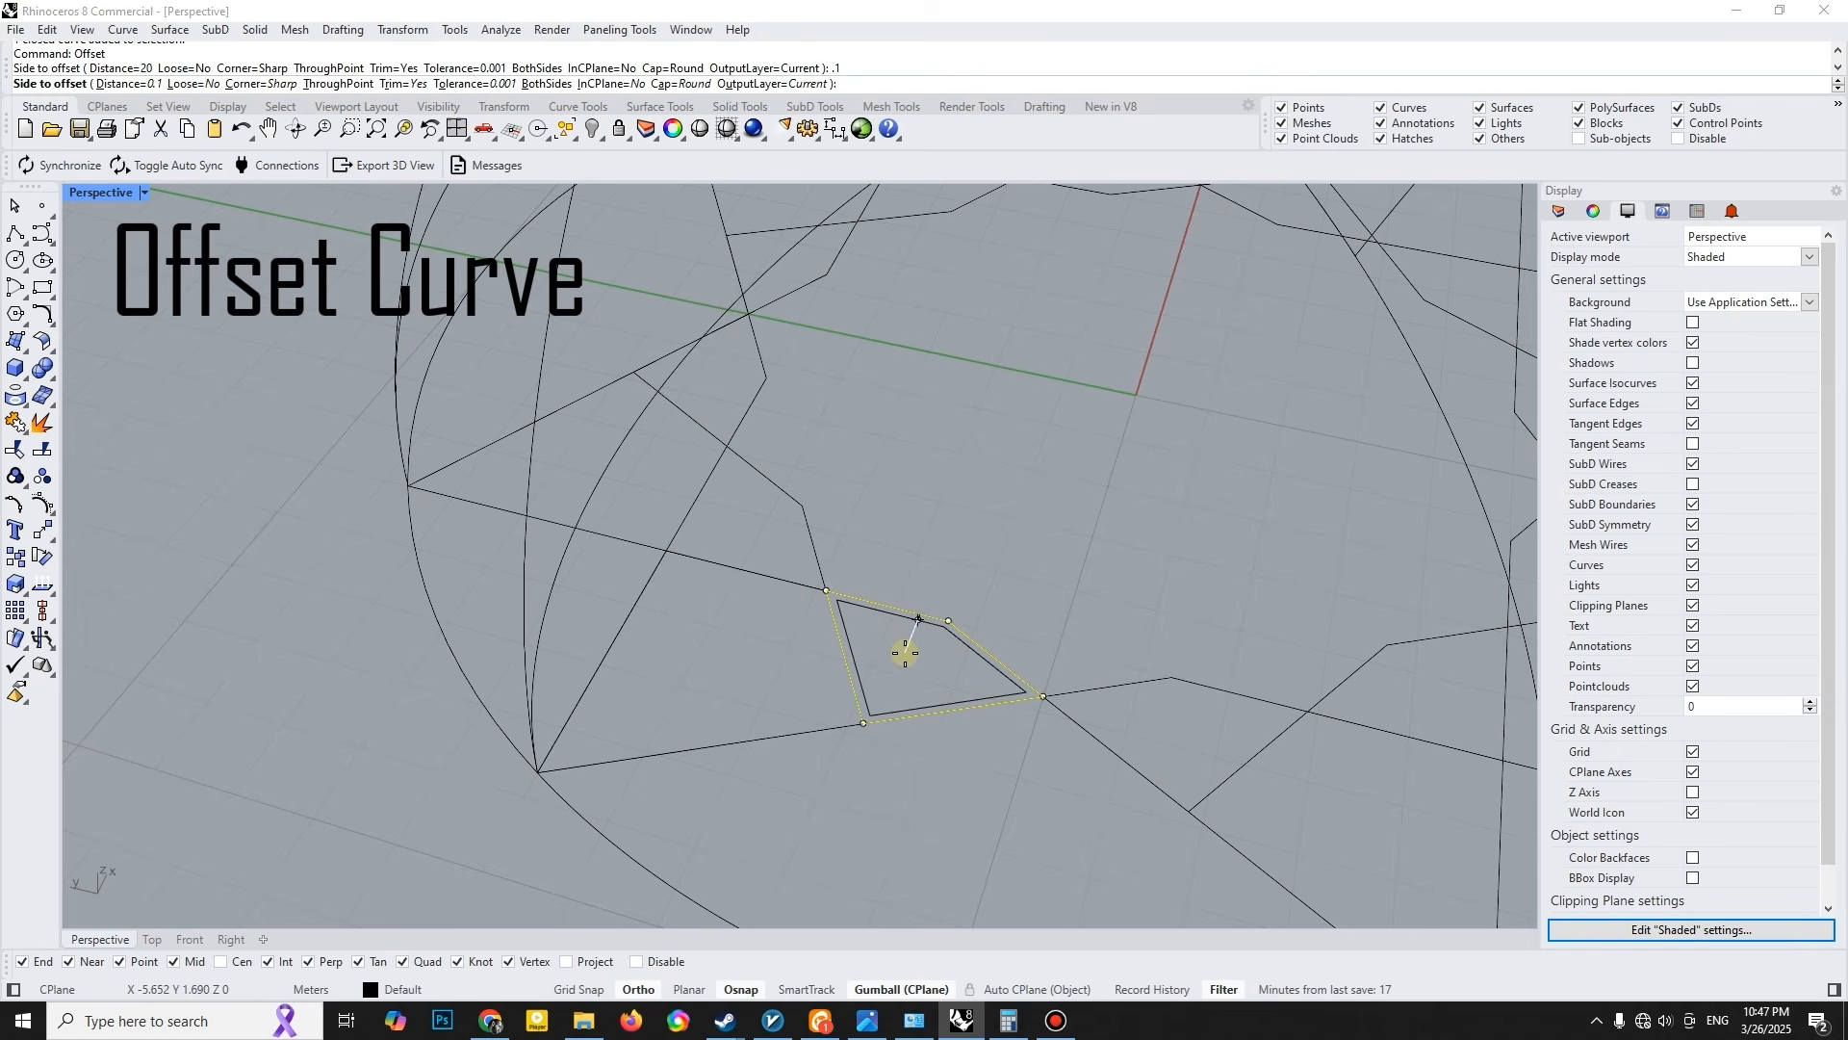
text(.2)
key(Return)
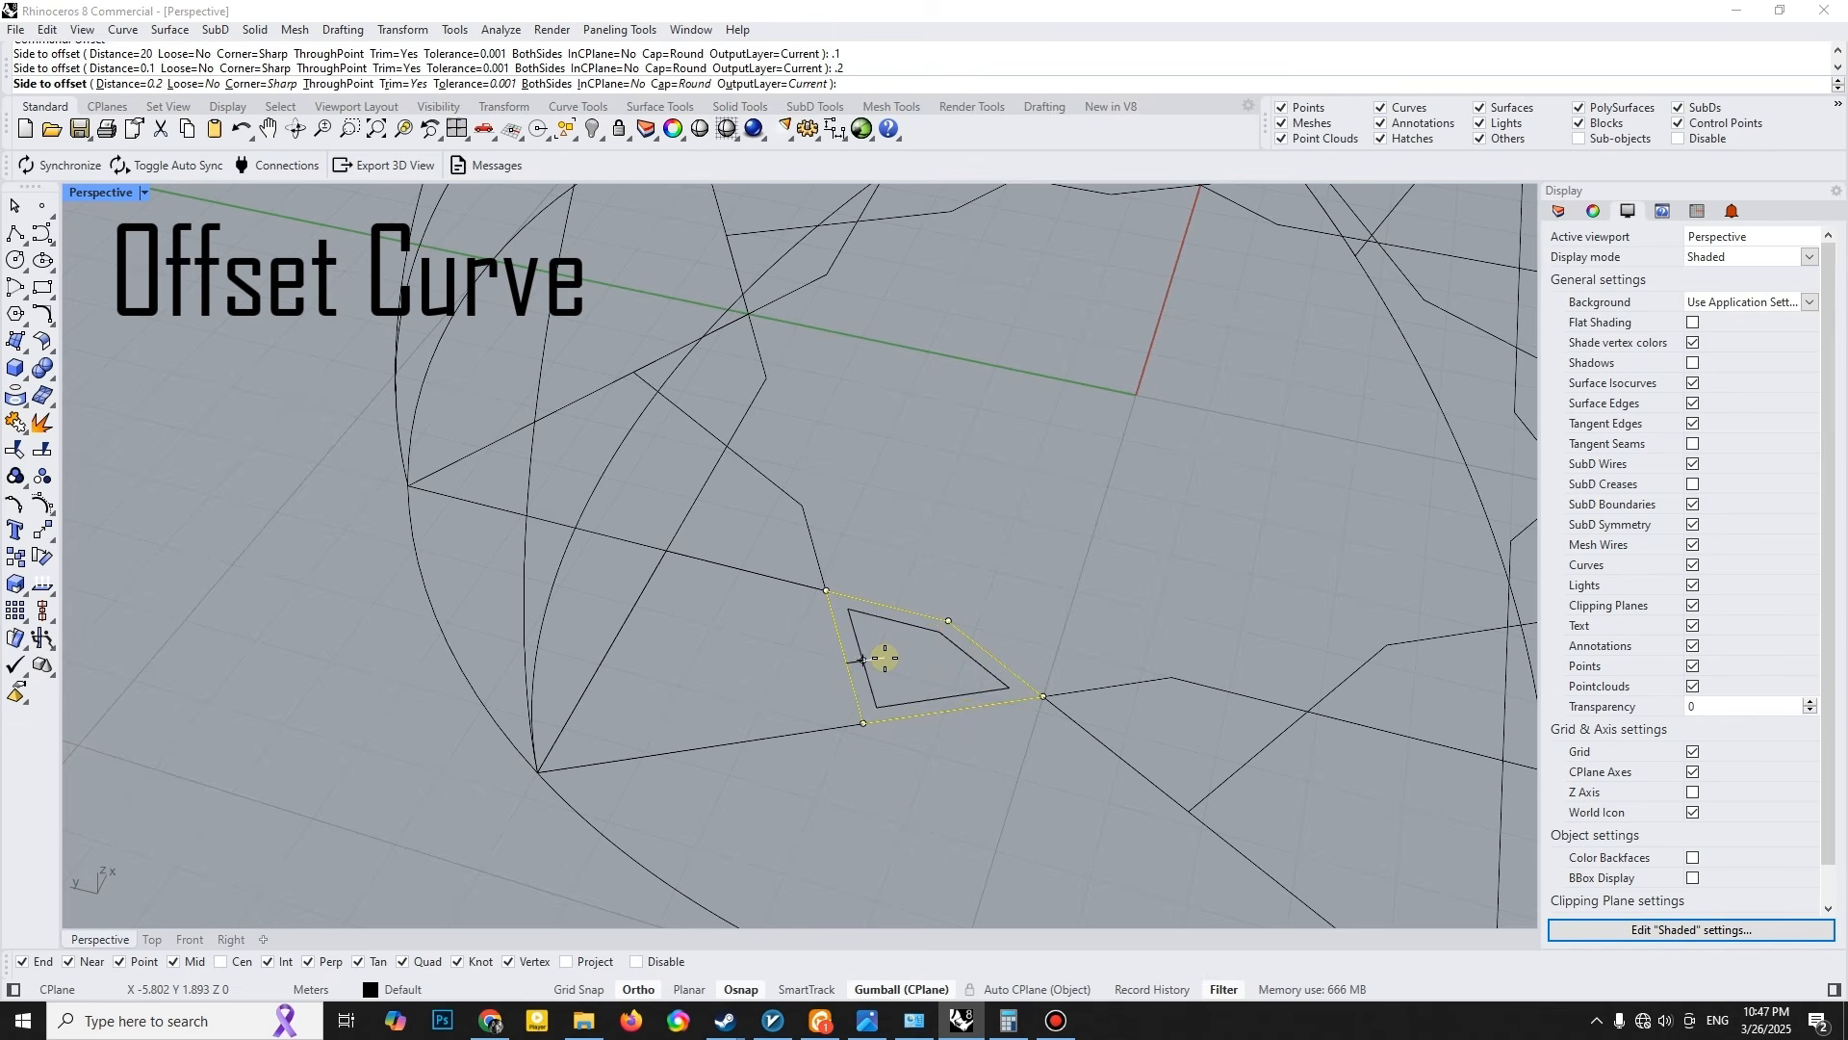
click(879, 663)
- Offset the larger four-sided polyline inward by the same 0.2 distance
click(812, 587)
click(870, 634)
right_click(783, 623)
click(774, 635)
key(Escape)
- Polar-array the smaller offset cell about the origin with 12 items over 360°
scroll(830, 647, down, 3)
click(844, 664)
text(arraypolar)
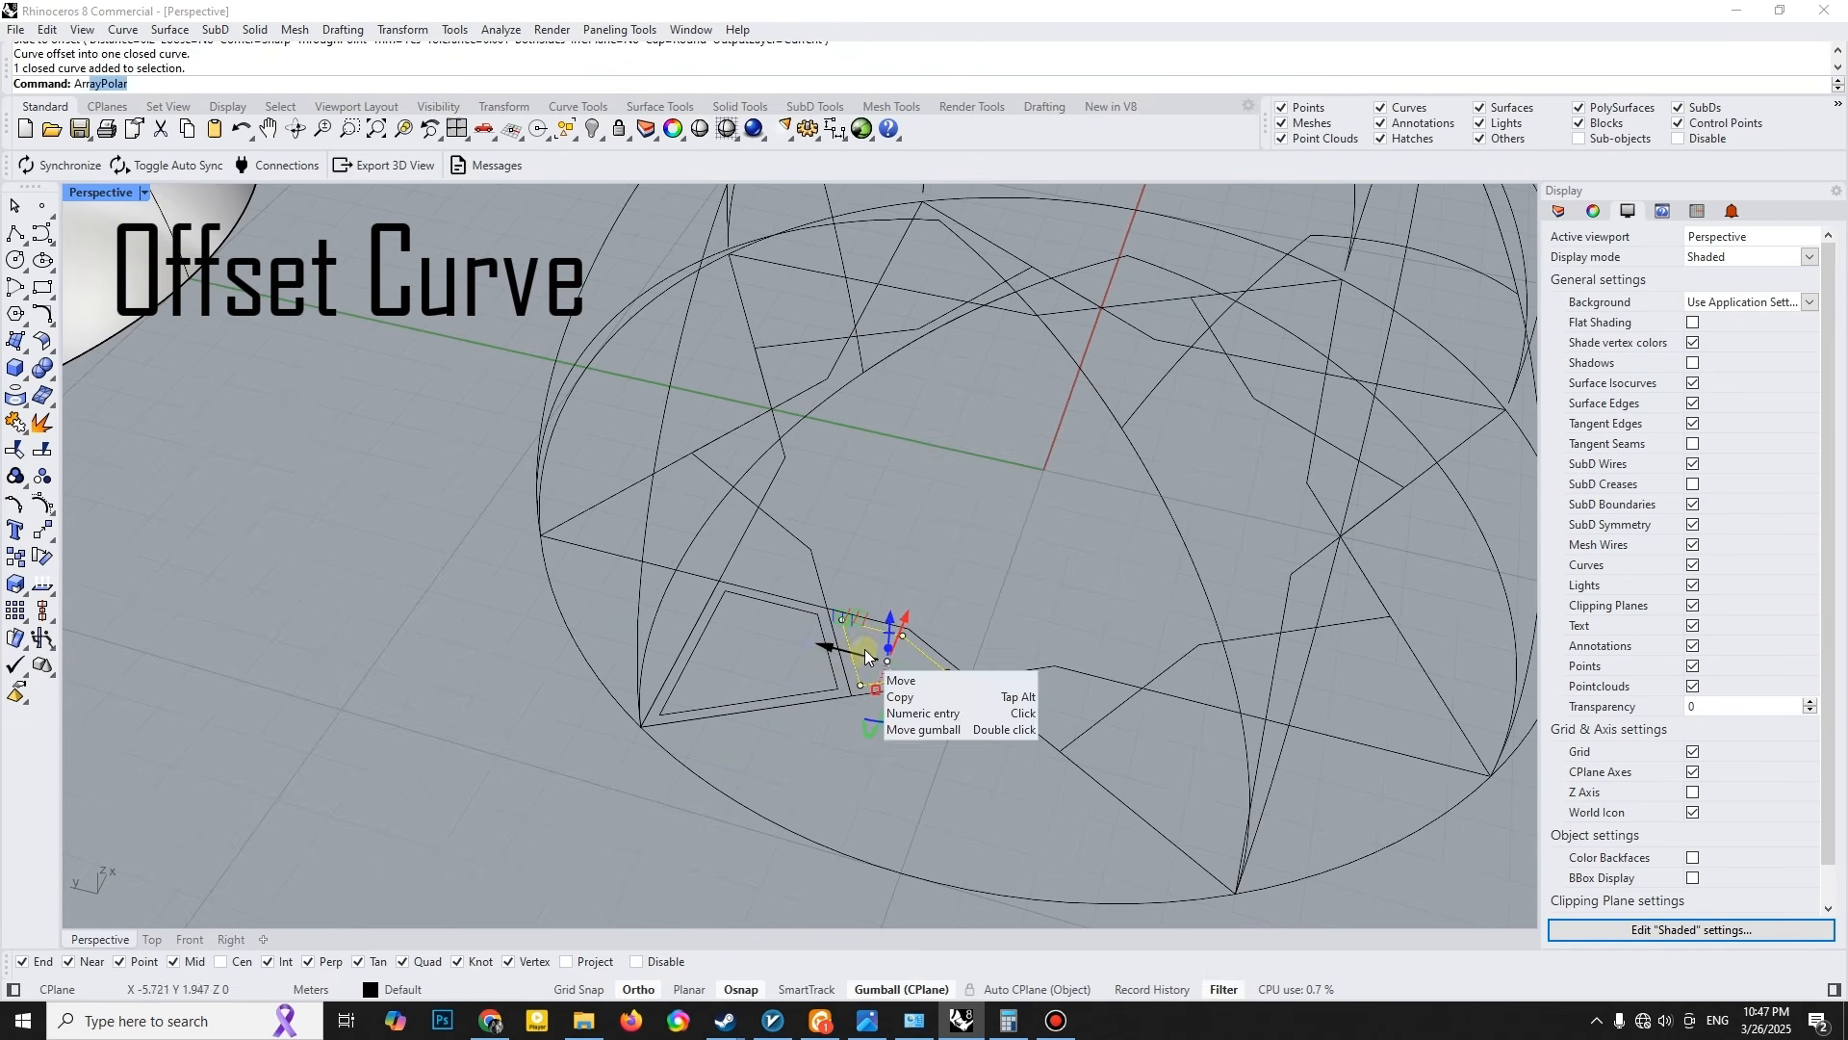
key(Return)
right_click(911, 566)
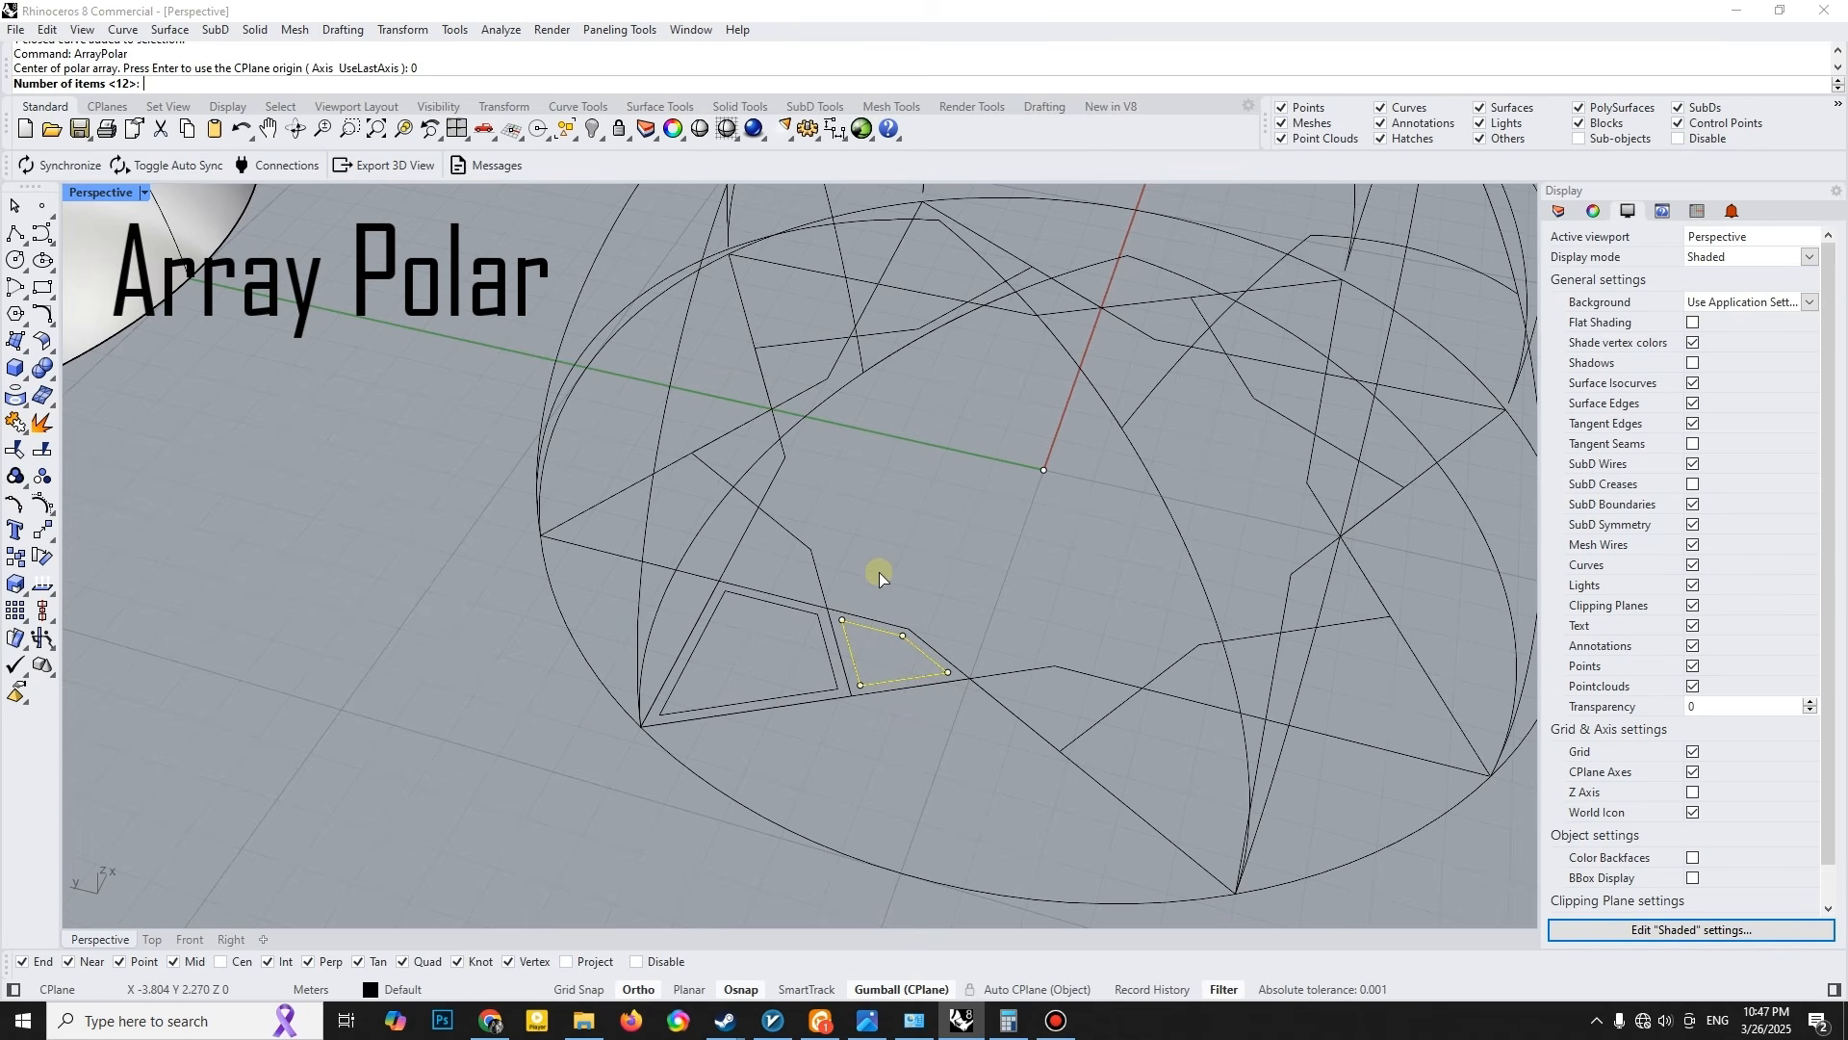
right_click(880, 572)
right_click(880, 572)
right_click(880, 571)
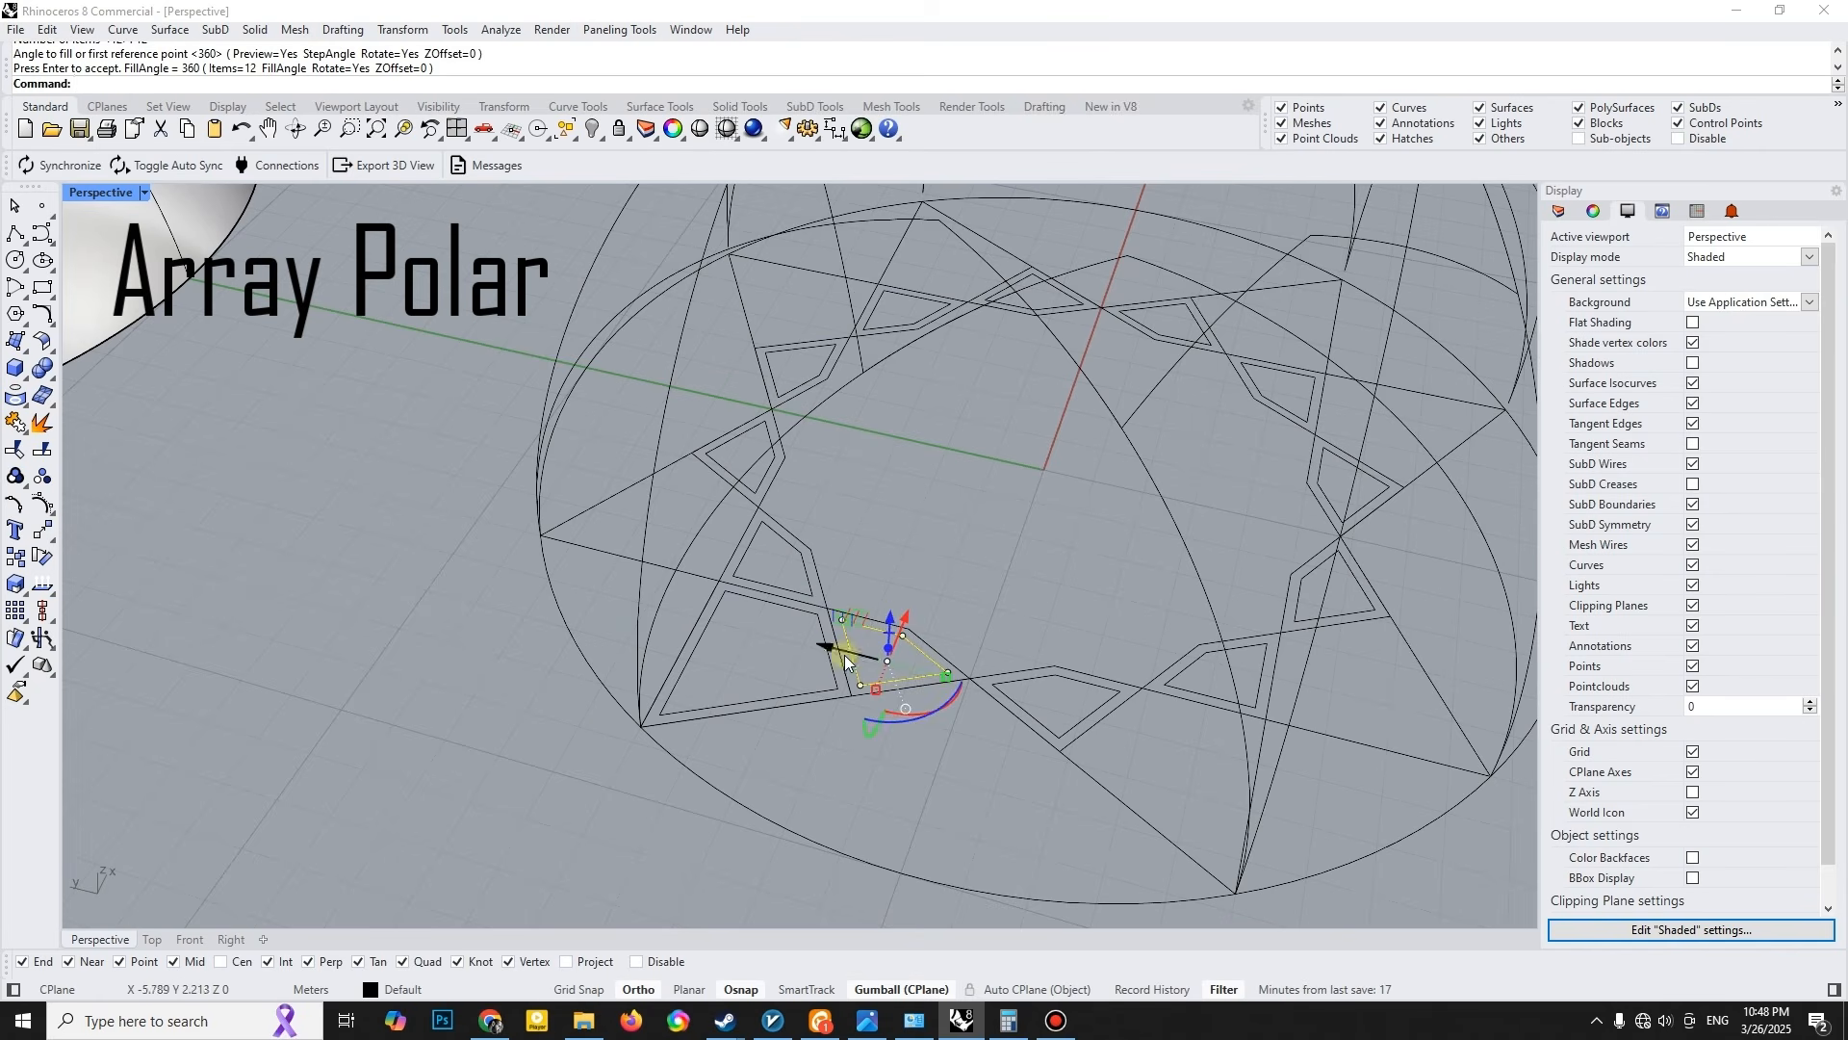
- Polar-array the larger offset cell about the origin with 12 items over 360°
click(833, 684)
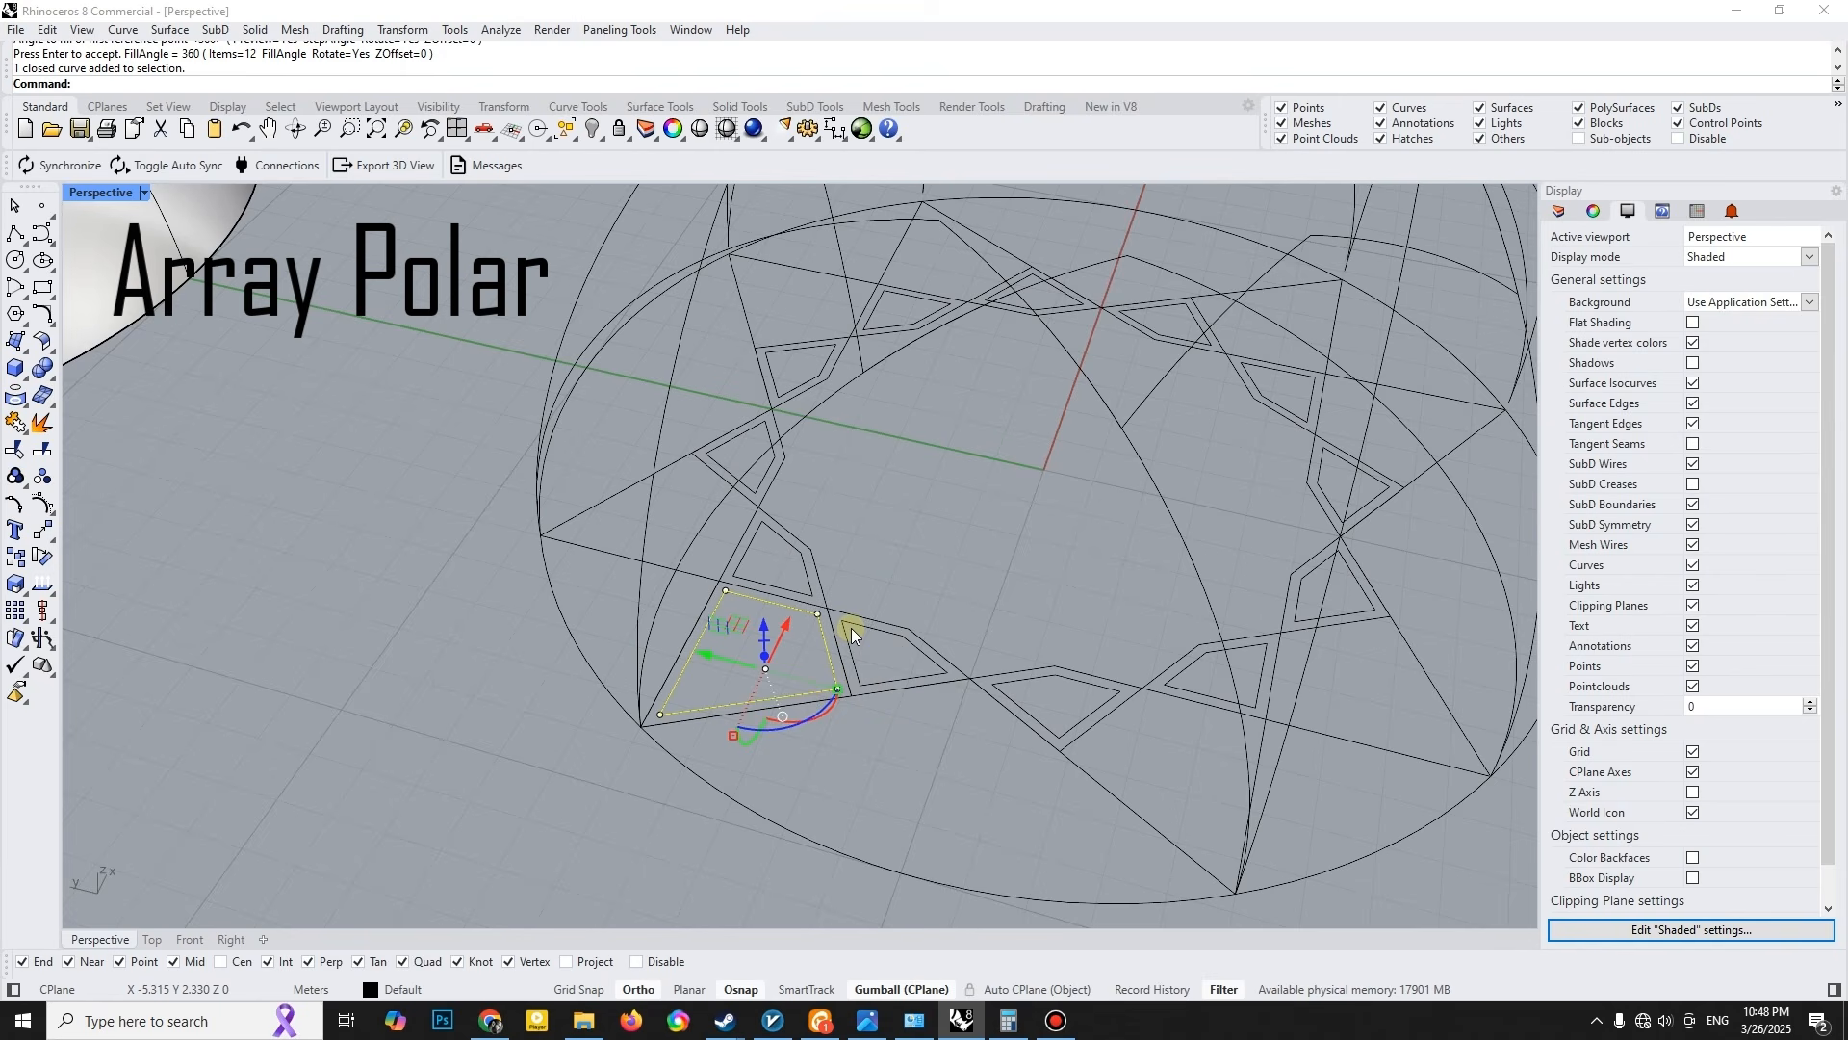
right_click(851, 627)
text(0)
right_click(903, 583)
right_click(903, 582)
right_click(903, 582)
right_click(904, 584)
- Delete the surplus arrayed copies of the larger cell that do not fall on a point of the star
click(975, 802)
key(Delete)
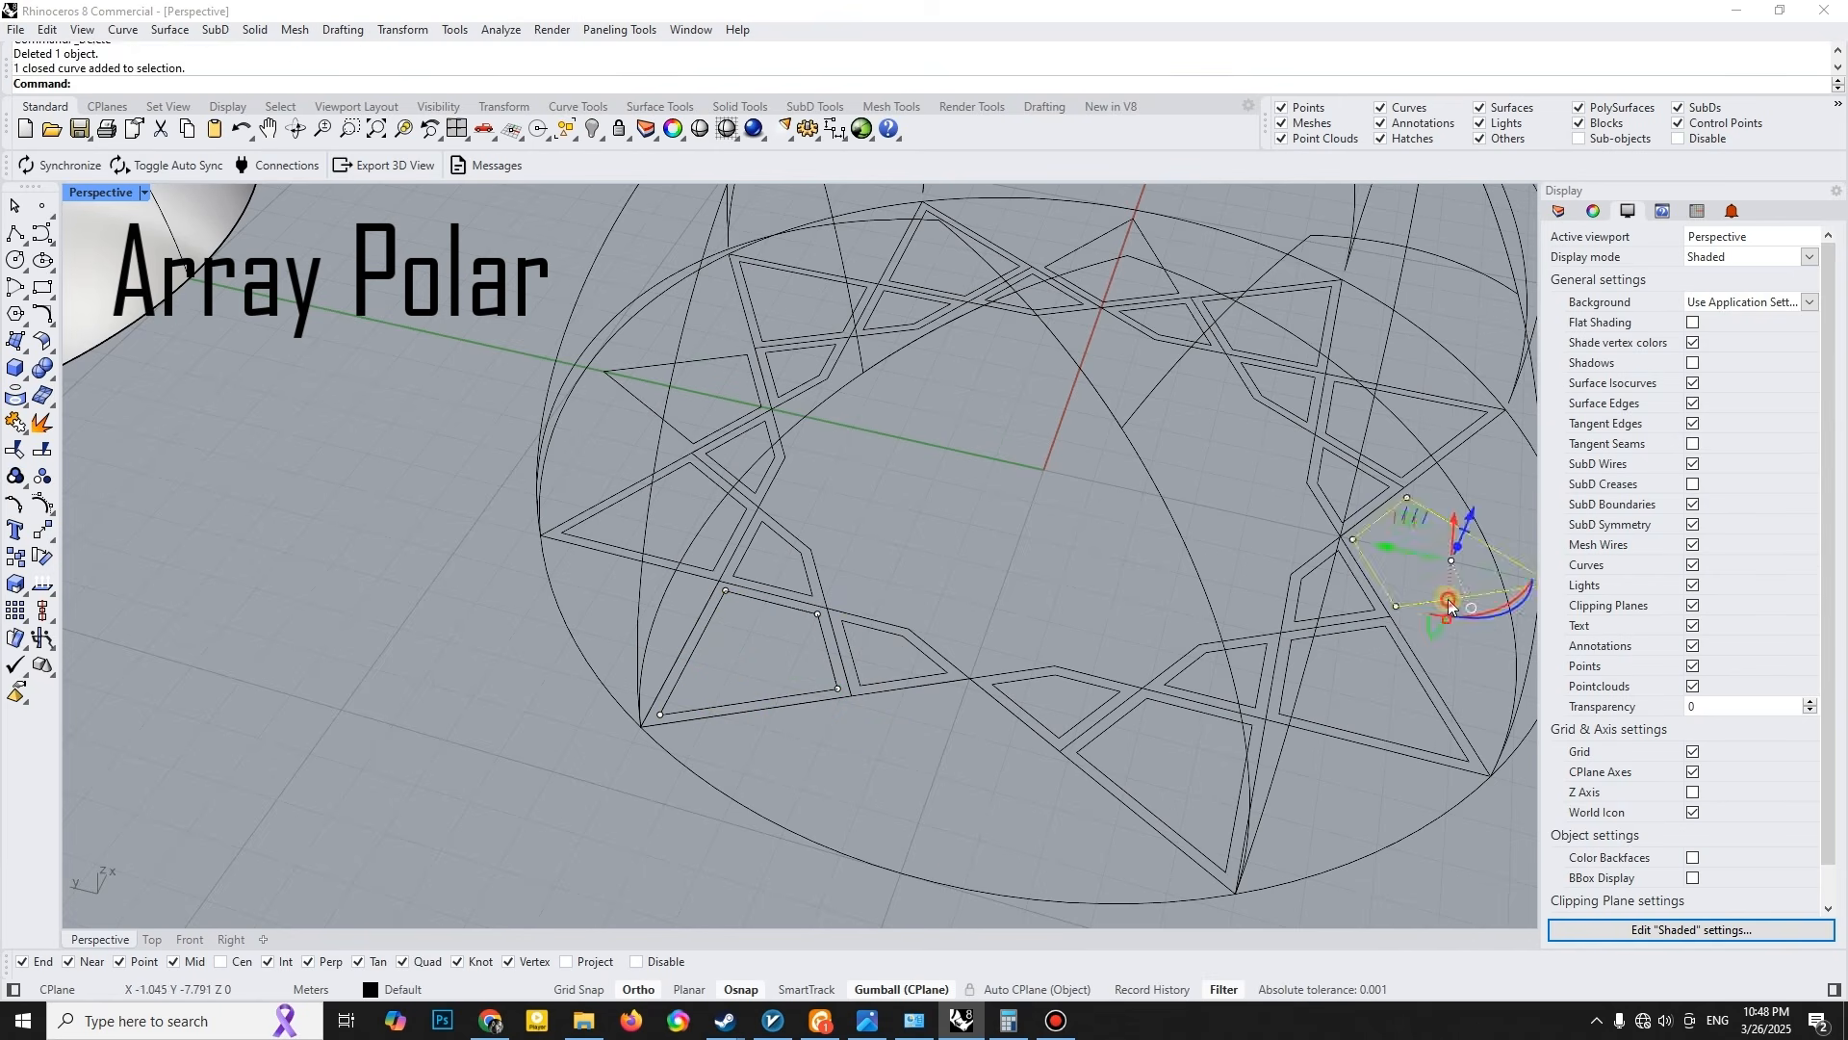
click(1446, 598)
key(Delete)
right_drag(883, 575, 982, 576)
click(566, 512)
key(Delete)
- Delete the old projected curves standing above the flat star pattern
right_drag(630, 431, 685, 376)
scroll(867, 382, down, 5)
right_drag(874, 386, 821, 339)
drag(1237, 185, 702, 345)
key(Delete)
right_drag(805, 406, 834, 627)
scroll(770, 495, down, 2)
click(951, 668)
key(Escape)
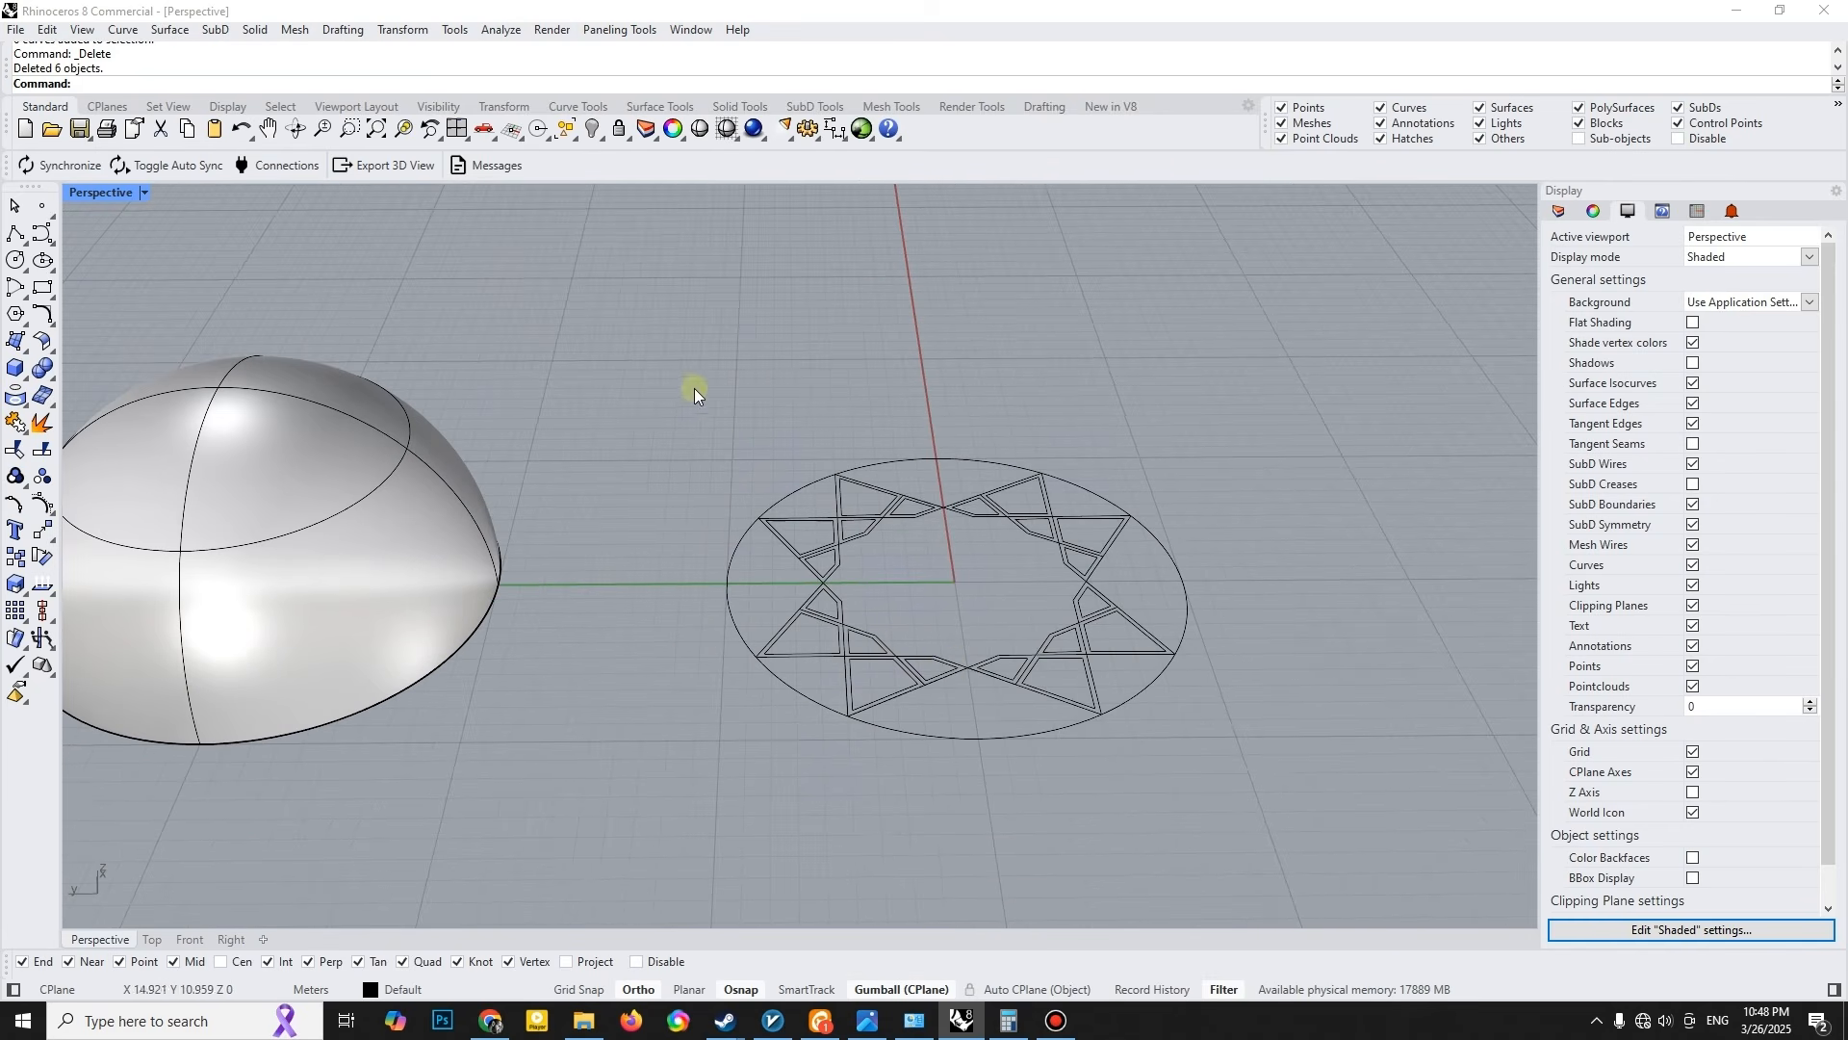
- Group all the flat star and offset cell curves, leaving out the outer circle
drag(695, 389, 1236, 784)
ctrl+click(1181, 624)
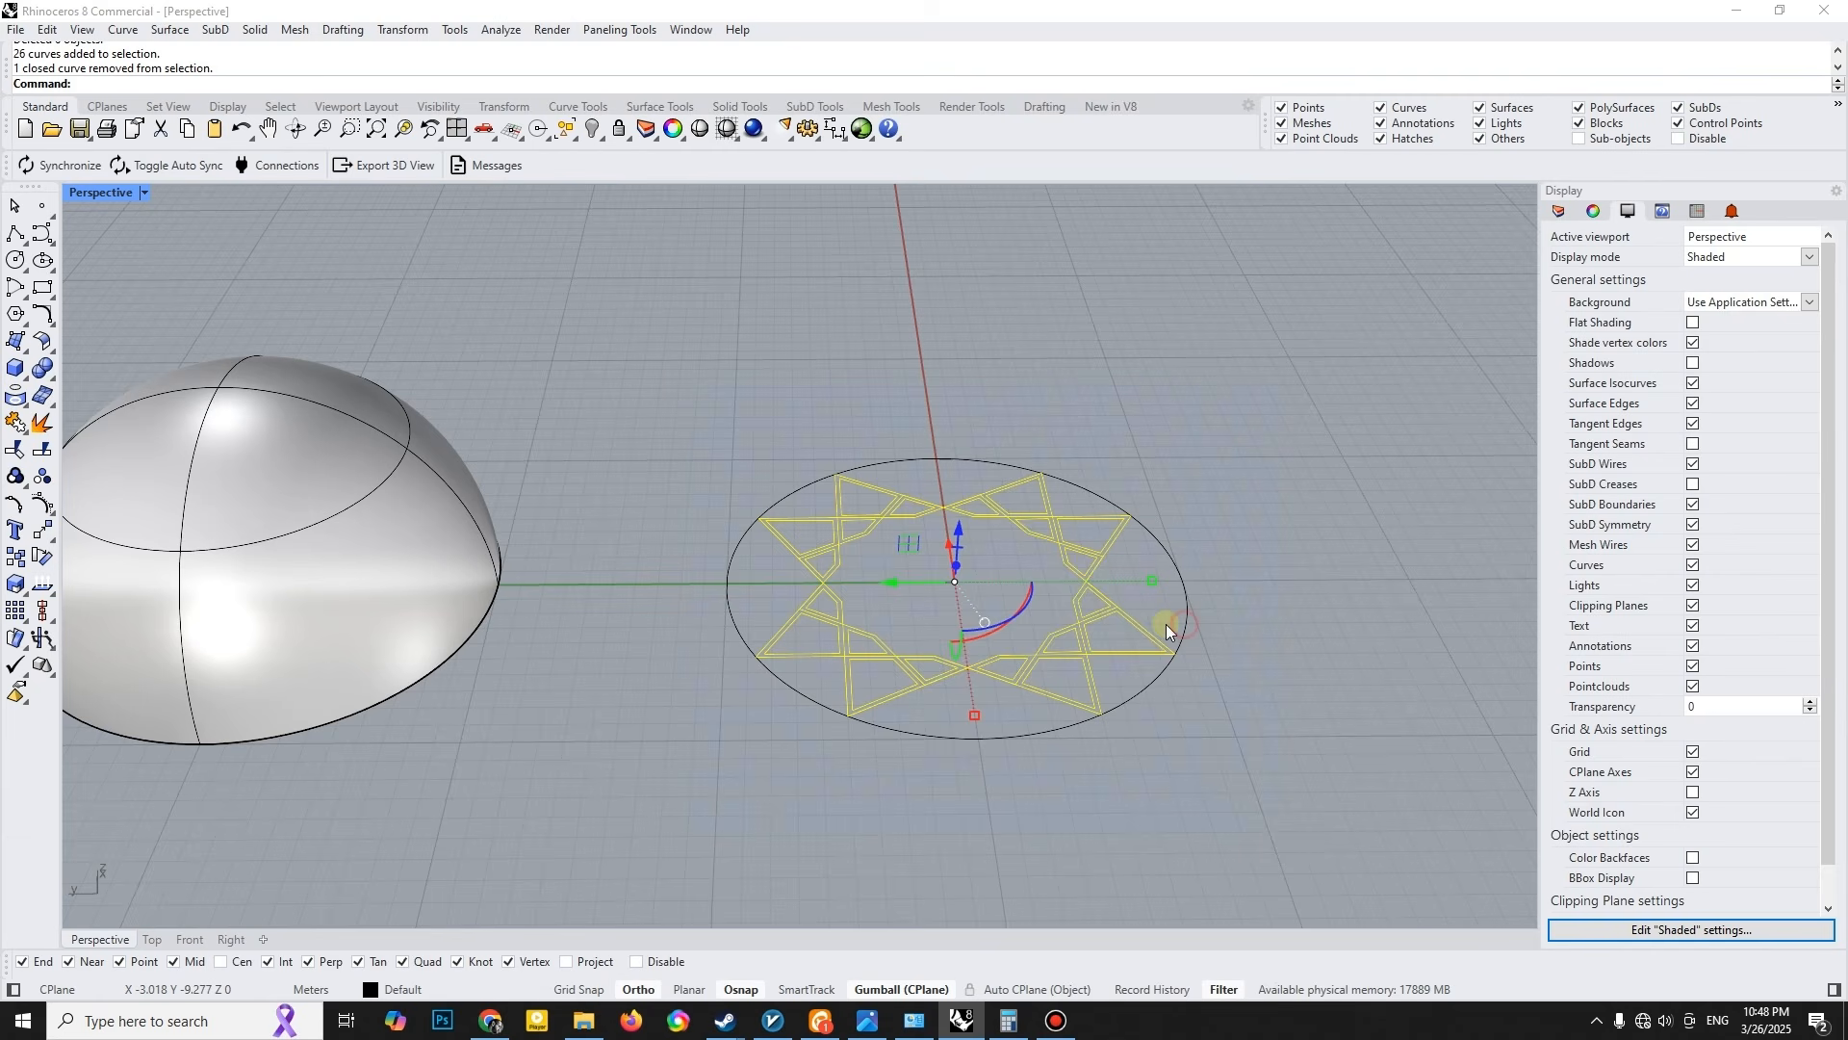
click(18, 474)
- Move the dome surface -30 m along the Y axis, back over the flat star pattern, and show all four viewports
click(432, 473)
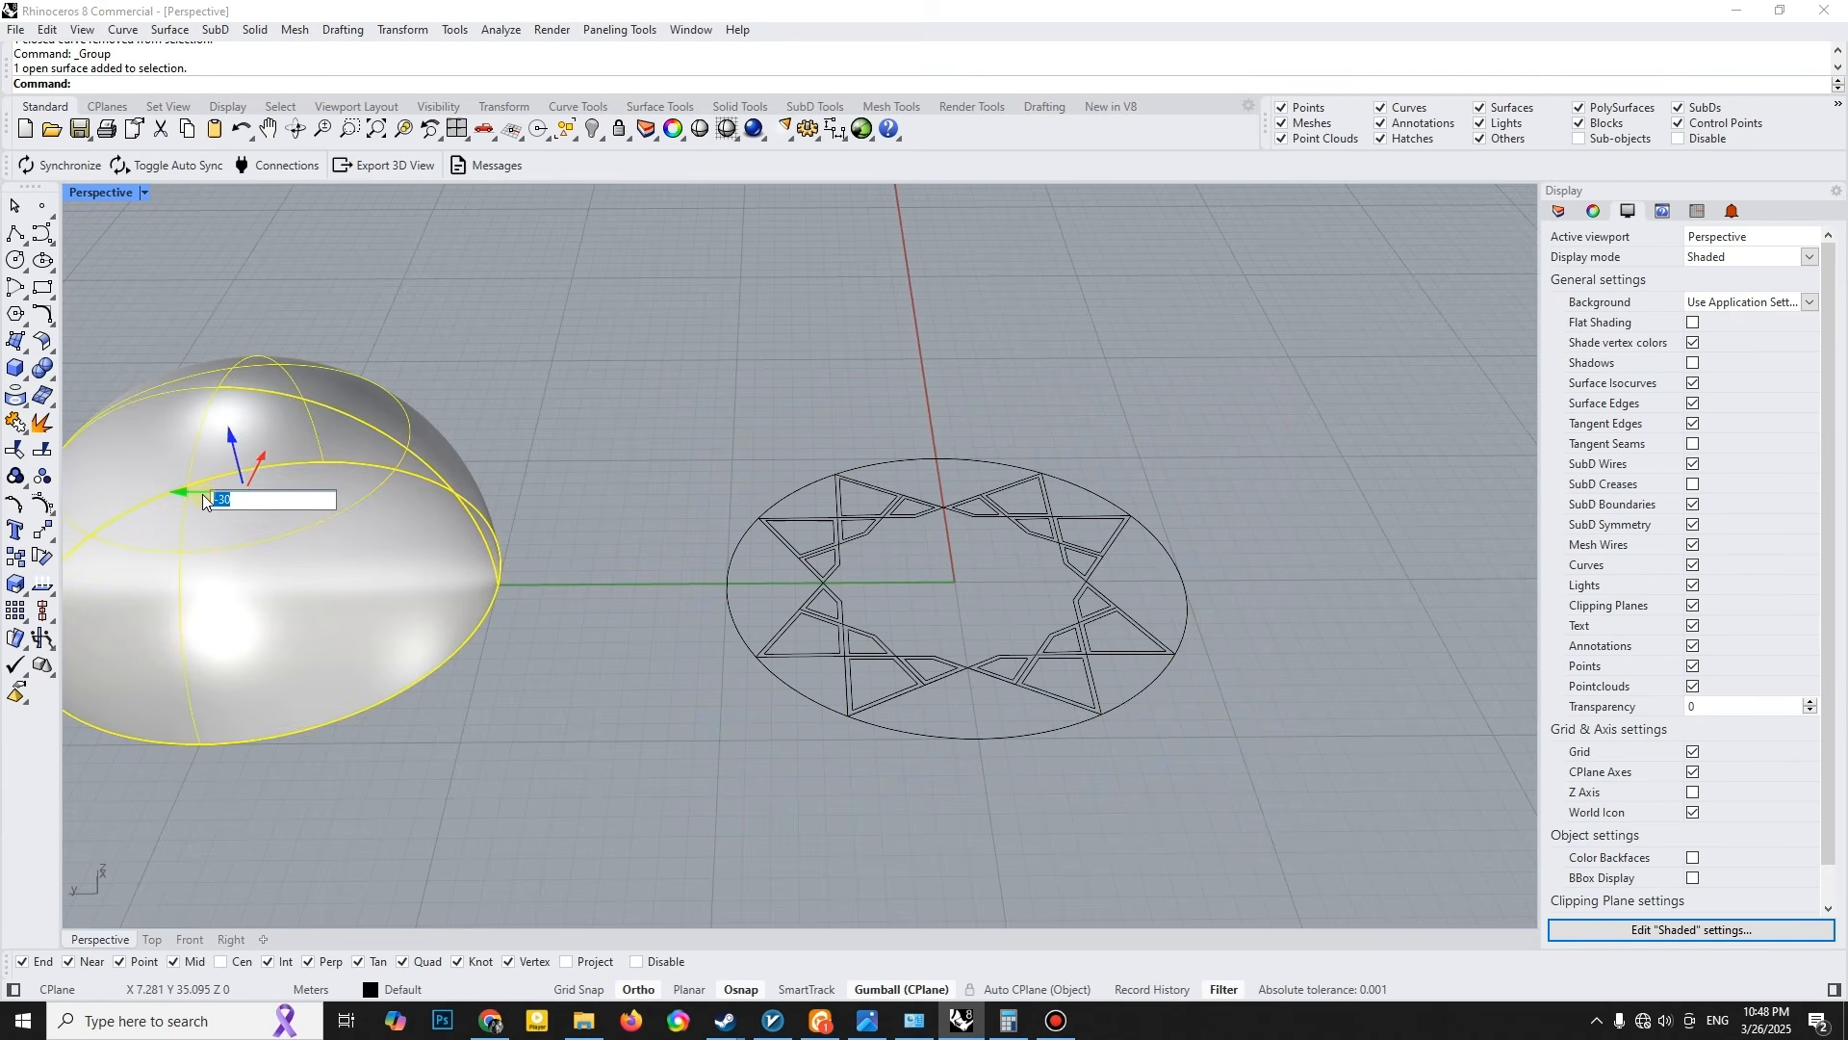
key(Return)
double_click(91, 193)
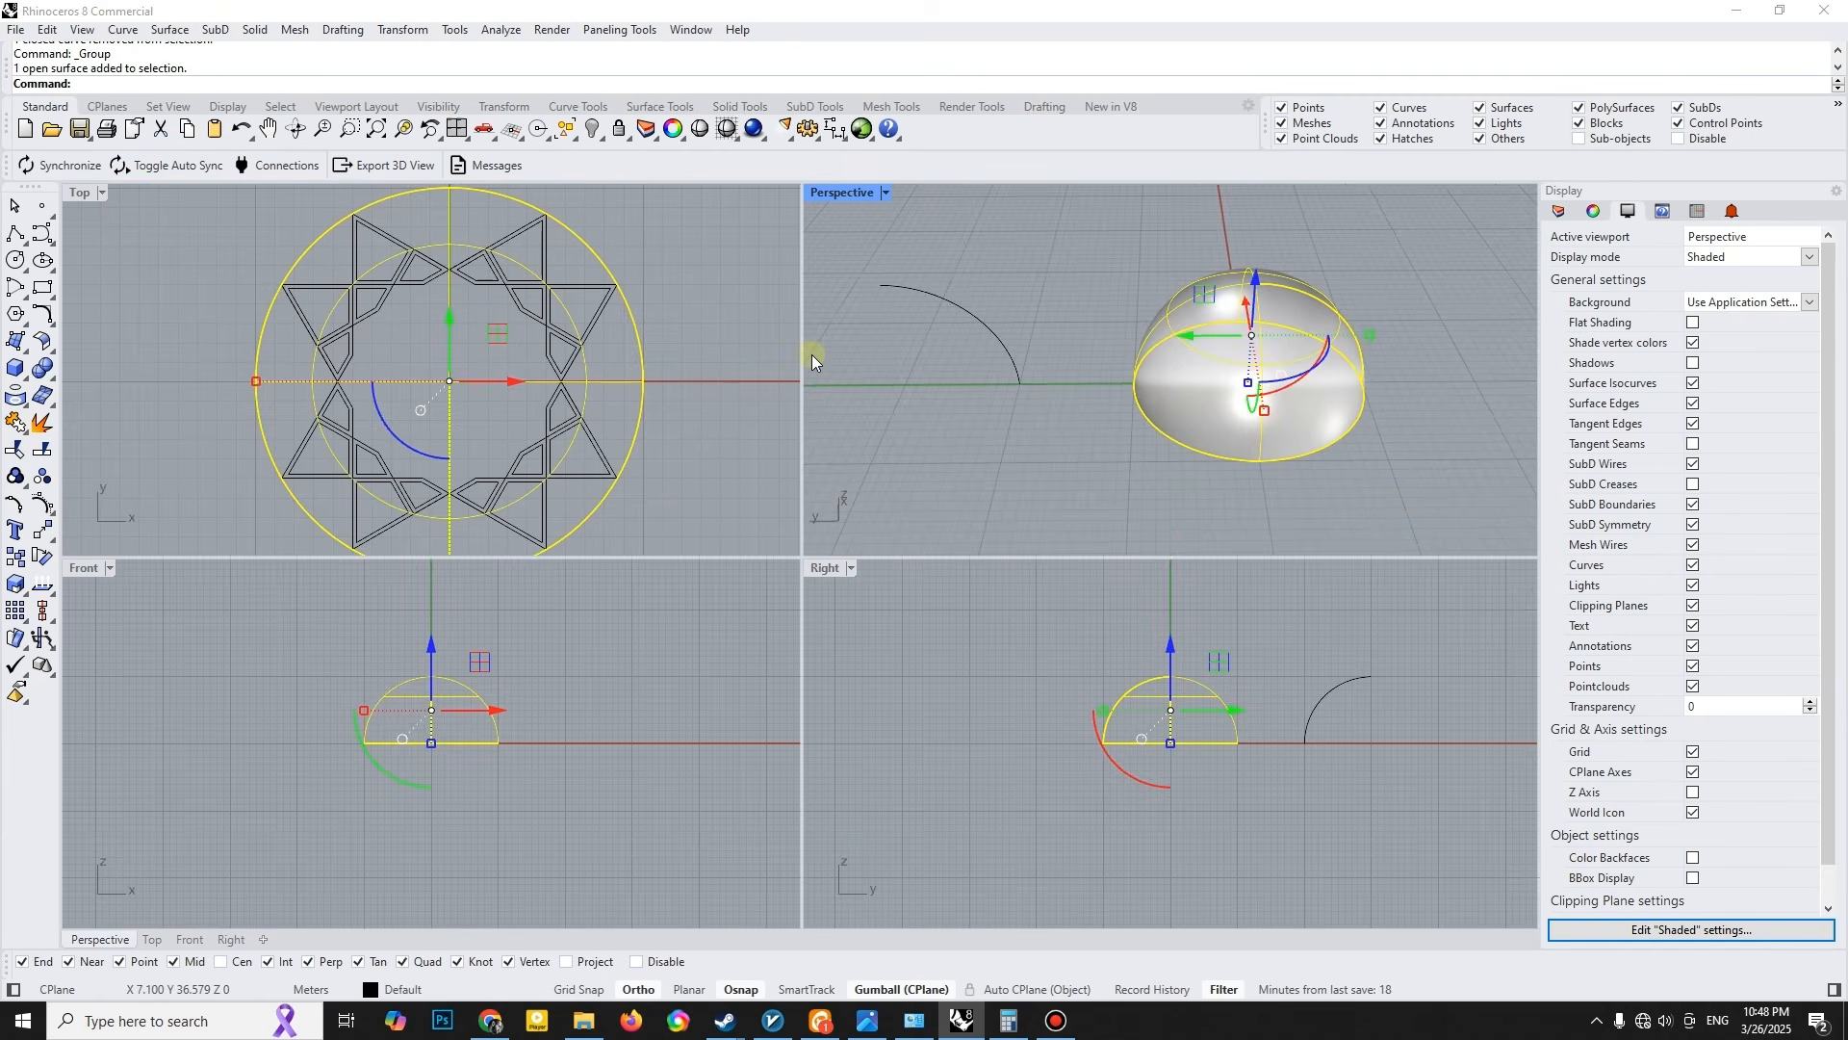
click(106, 412)
- Project the grouped star and cell curves onto the dome and group the projected curves
click(17, 396)
click(562, 339)
key(Return)
click(1213, 307)
right_click(1119, 327)
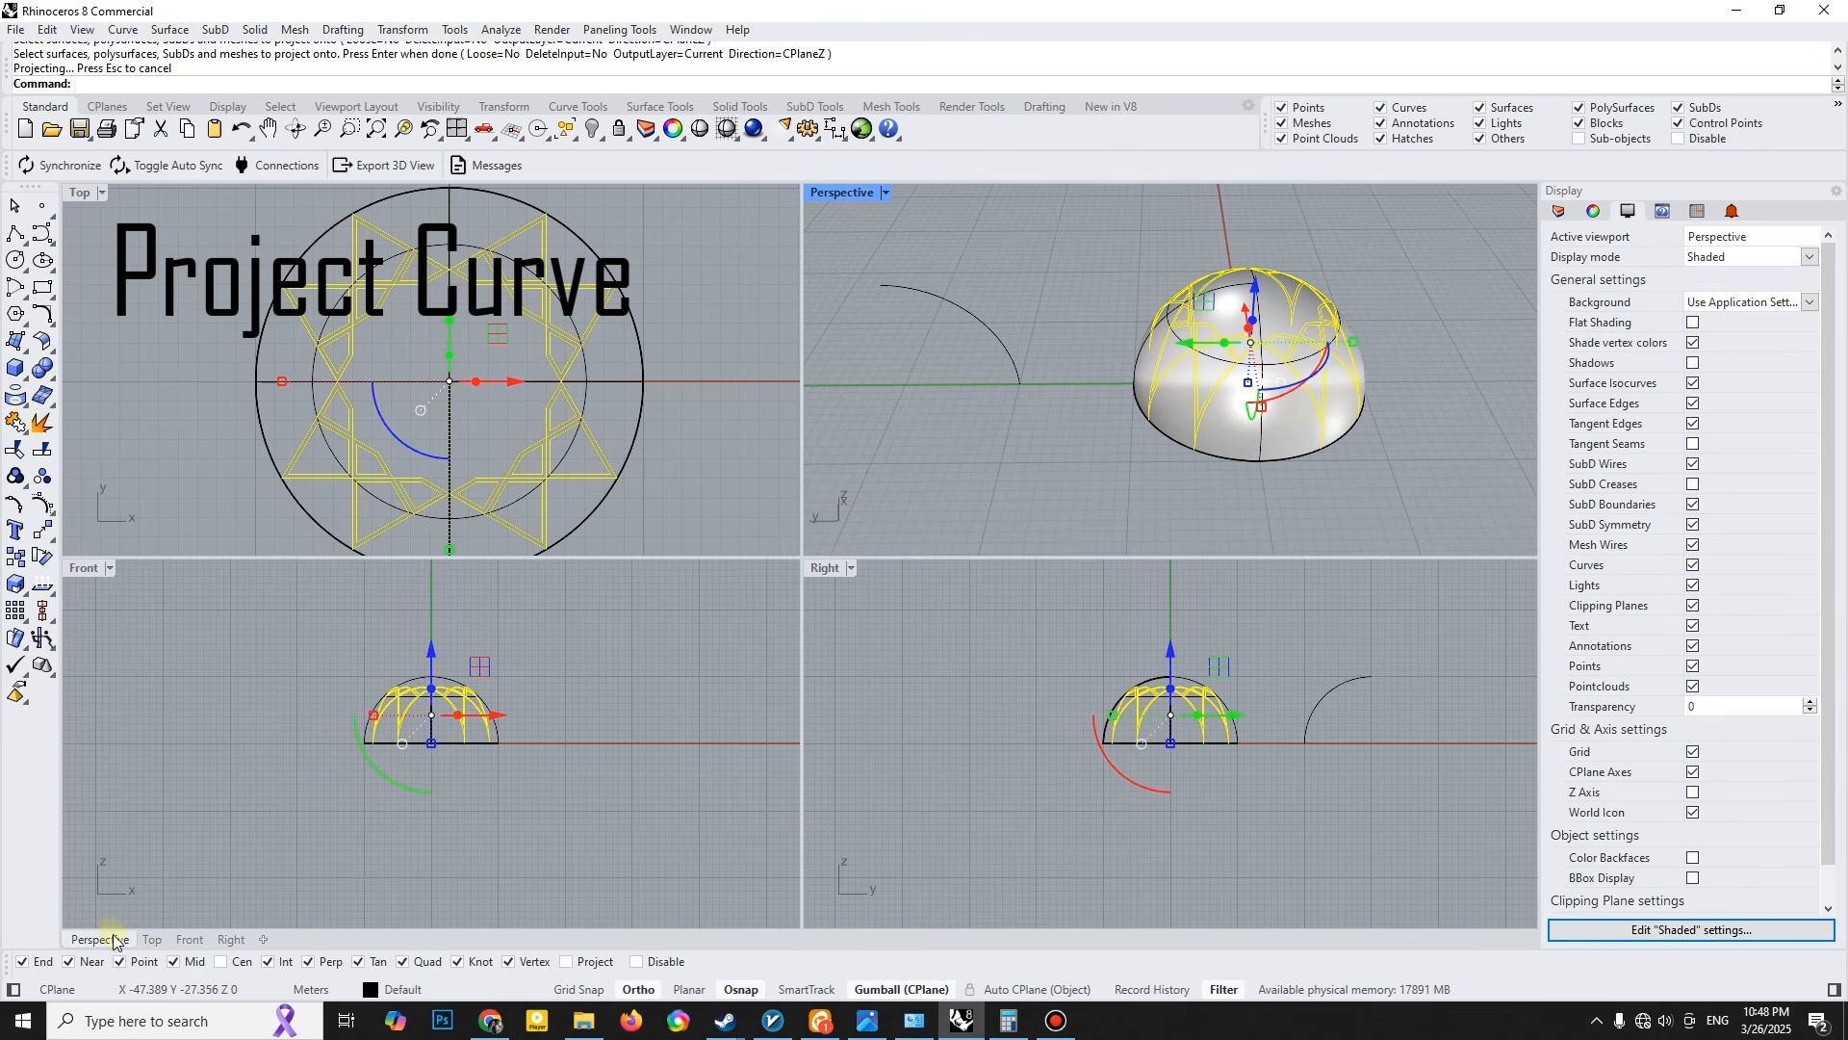
double_click(847, 192)
right_drag(1217, 379, 1076, 426)
key(ctrl+g)
- Split the dome surface using the grouped projected curves as cutters
click(863, 631)
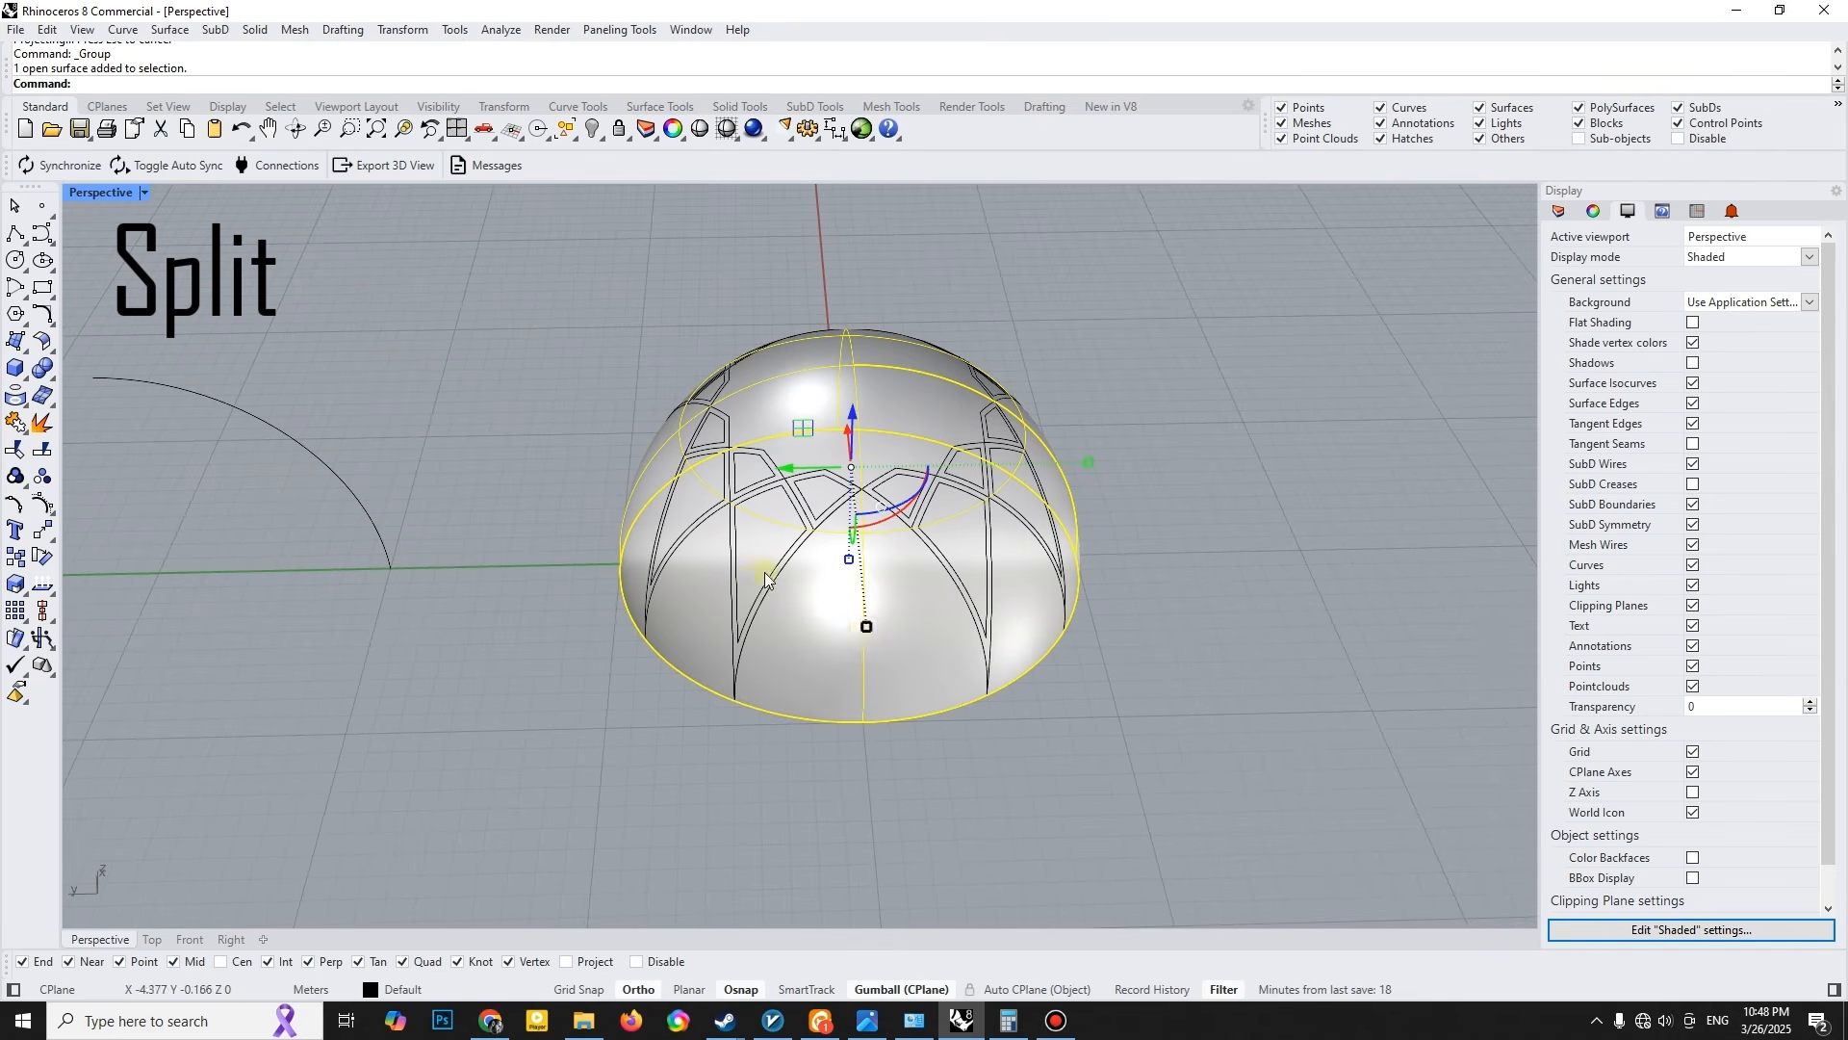
click(55, 452)
click(780, 559)
key(Return)
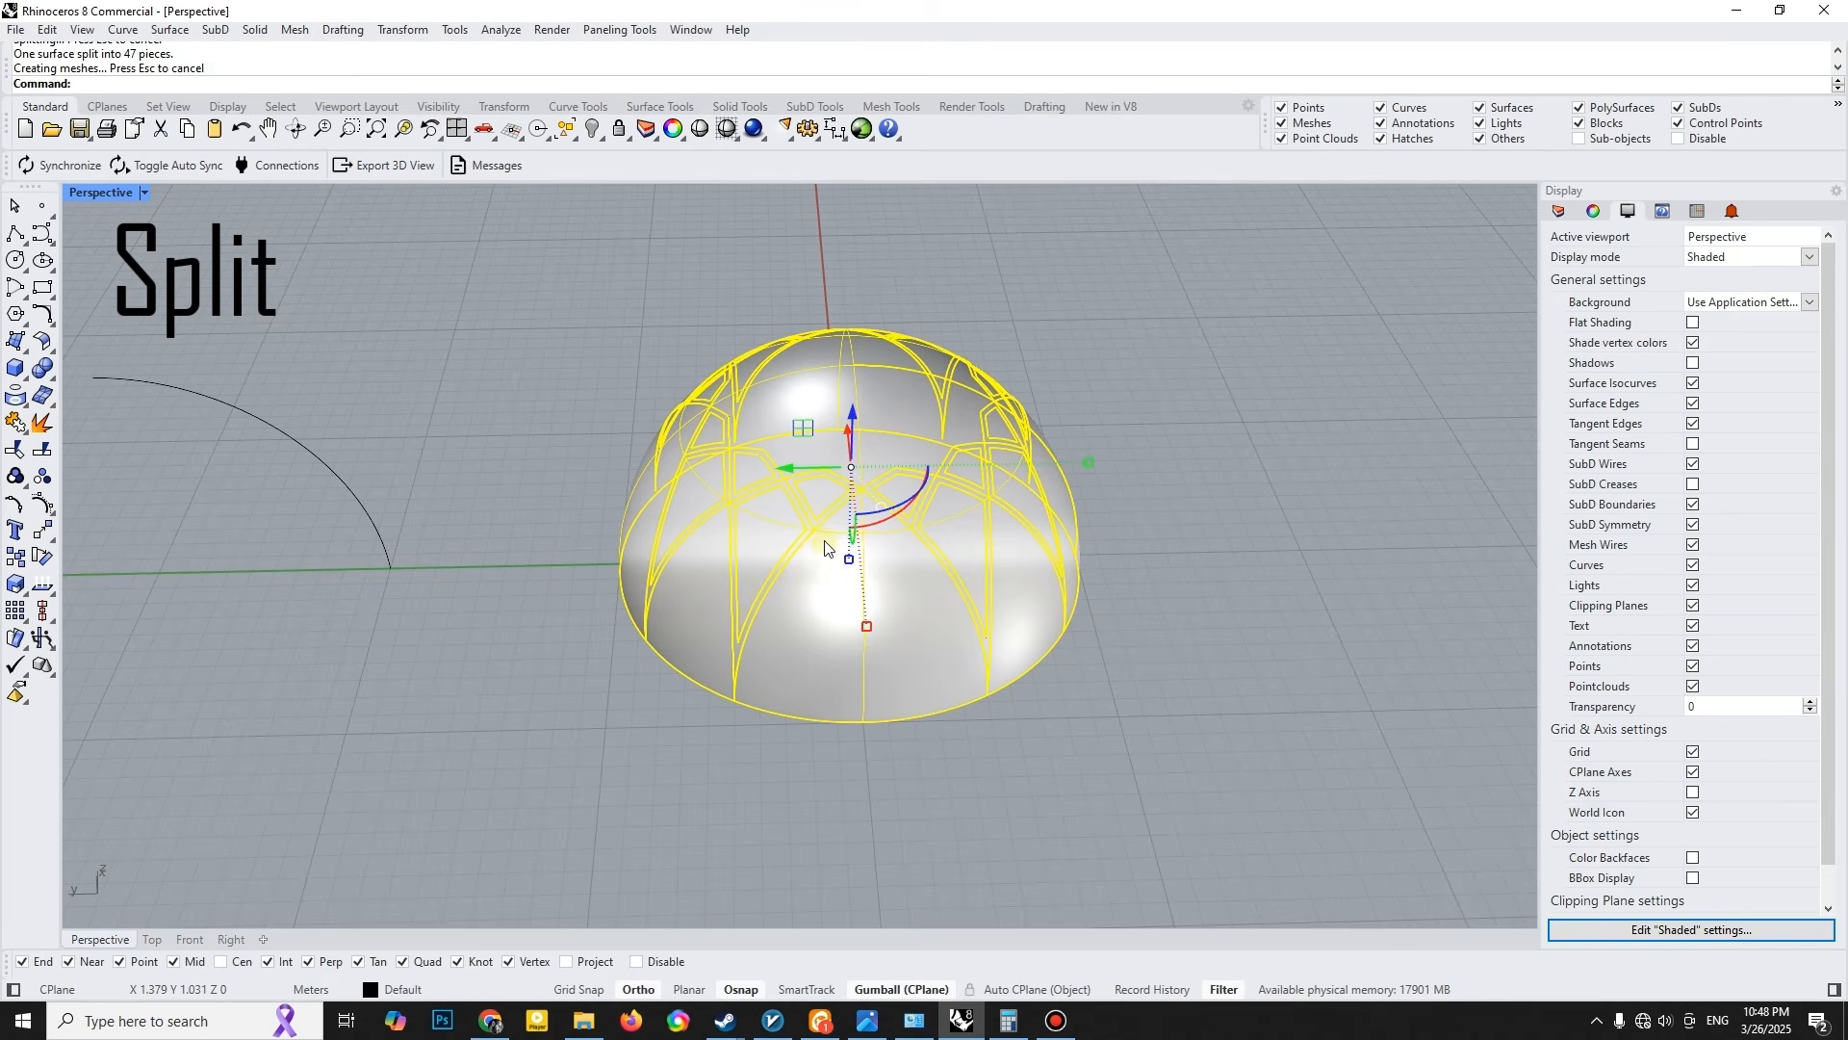
shift+right_drag(806, 576, 738, 578)
click(1250, 625)
- Delete the dome's crown, lower panels and infill cells all the way around, keeping only the lattice rib surfaces
mouse_move(765, 501)
right_down()
mouse_move(776, 528)
mouse_move(773, 510)
right_up()
click(776, 527)
scroll(678, 591, up, 4)
shift+click(678, 591)
shift+click(758, 497)
shift+click(805, 570)
right_drag(871, 643, 770, 616)
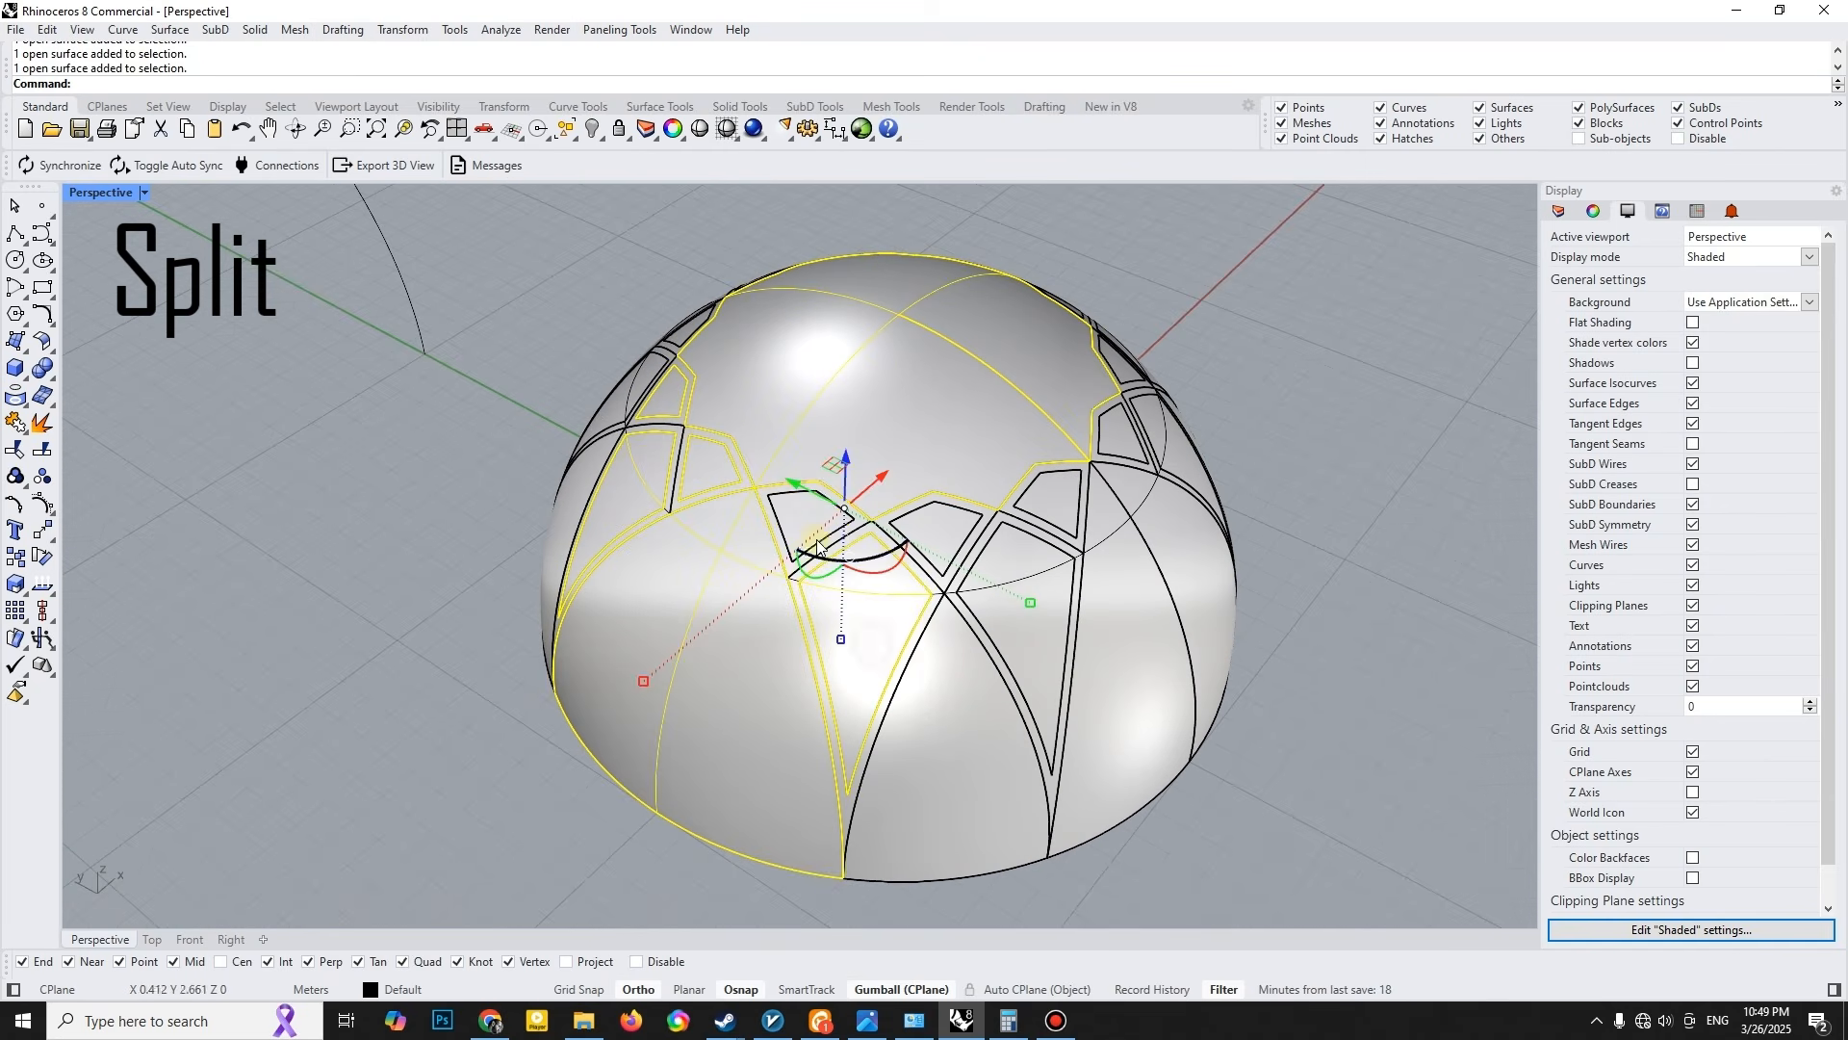
shift+click(812, 531)
shift+click(866, 607)
shift+click(1021, 624)
shift+right_drag(1053, 588, 770, 563)
shift+click(708, 520)
shift+click(753, 550)
shift+click(925, 616)
right_drag(973, 587, 847, 524)
shift+click(841, 481)
shift+click(939, 632)
right_drag(992, 523, 932, 601)
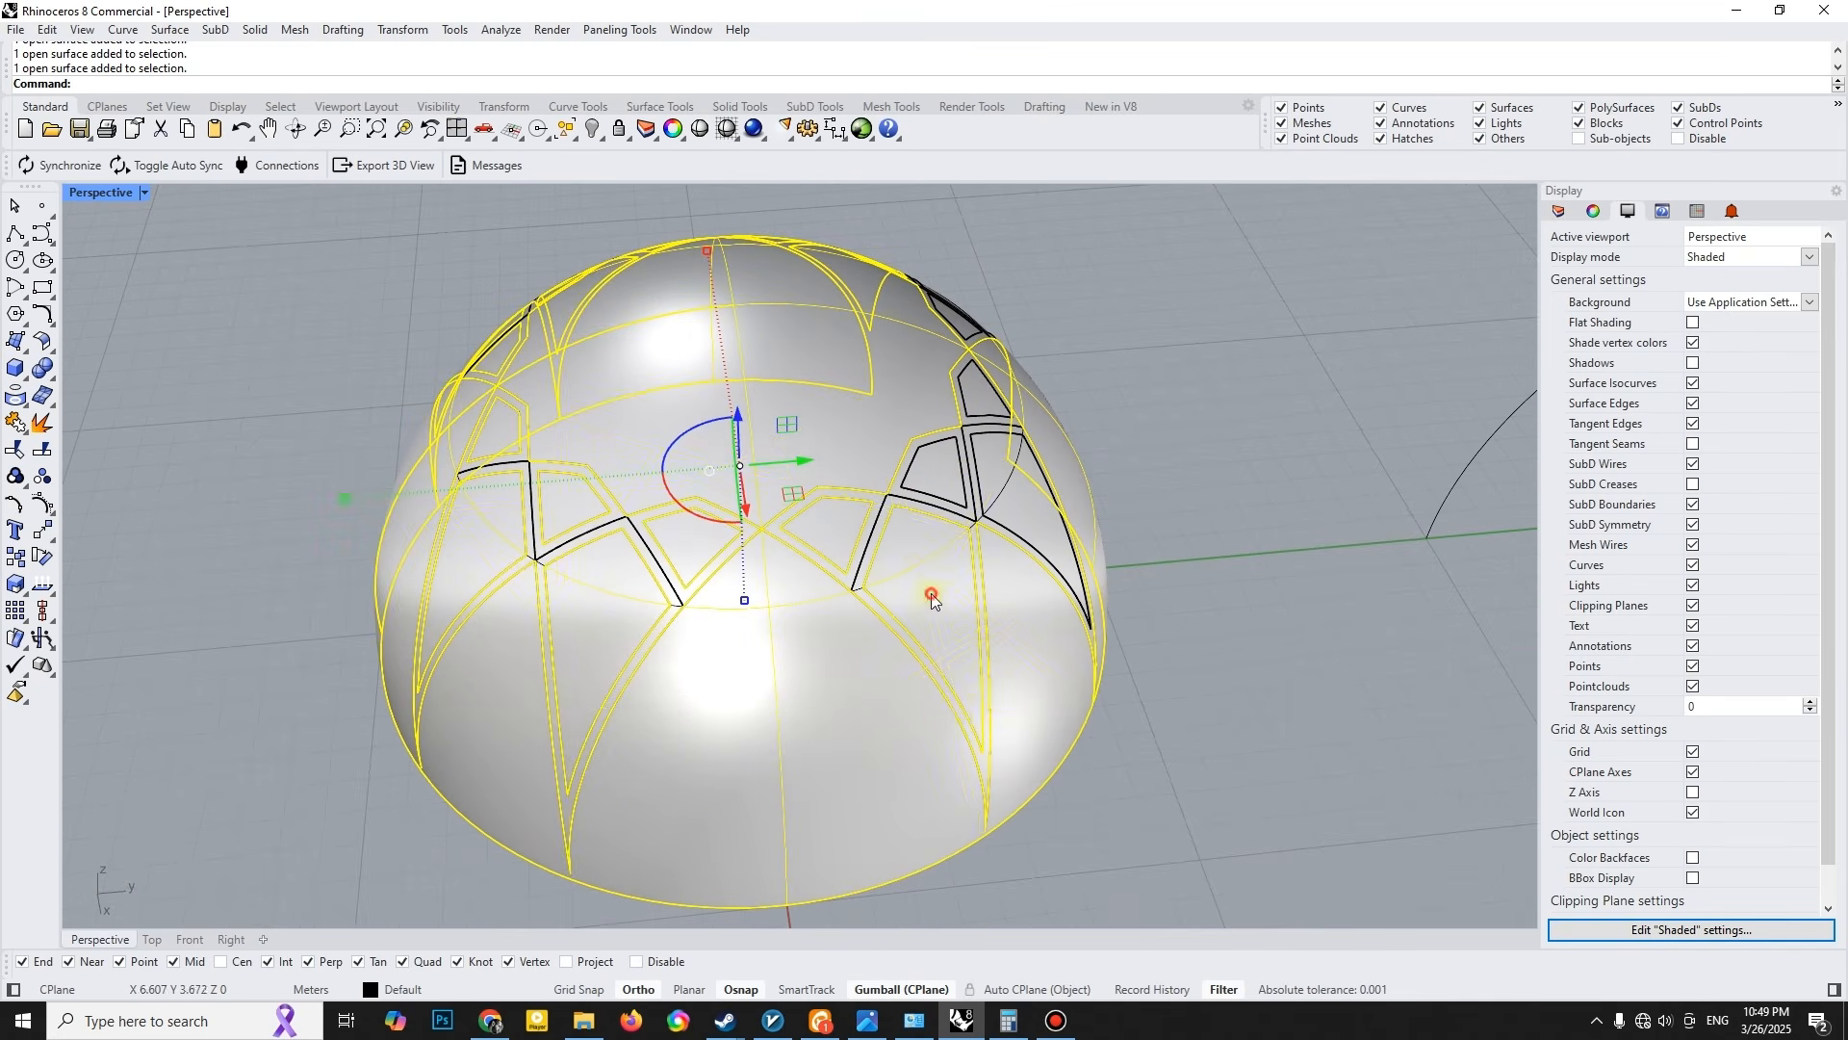
ctrl+click(977, 707)
right_drag(949, 722, 875, 735)
shift+click(966, 602)
right_drag(1002, 590, 818, 568)
shift+click(751, 554)
shift+click(891, 564)
shift+click(936, 606)
right_drag(1052, 656, 1088, 318)
scroll(980, 650, down, 4)
key(Delete)
click(849, 710)
key(Delete)
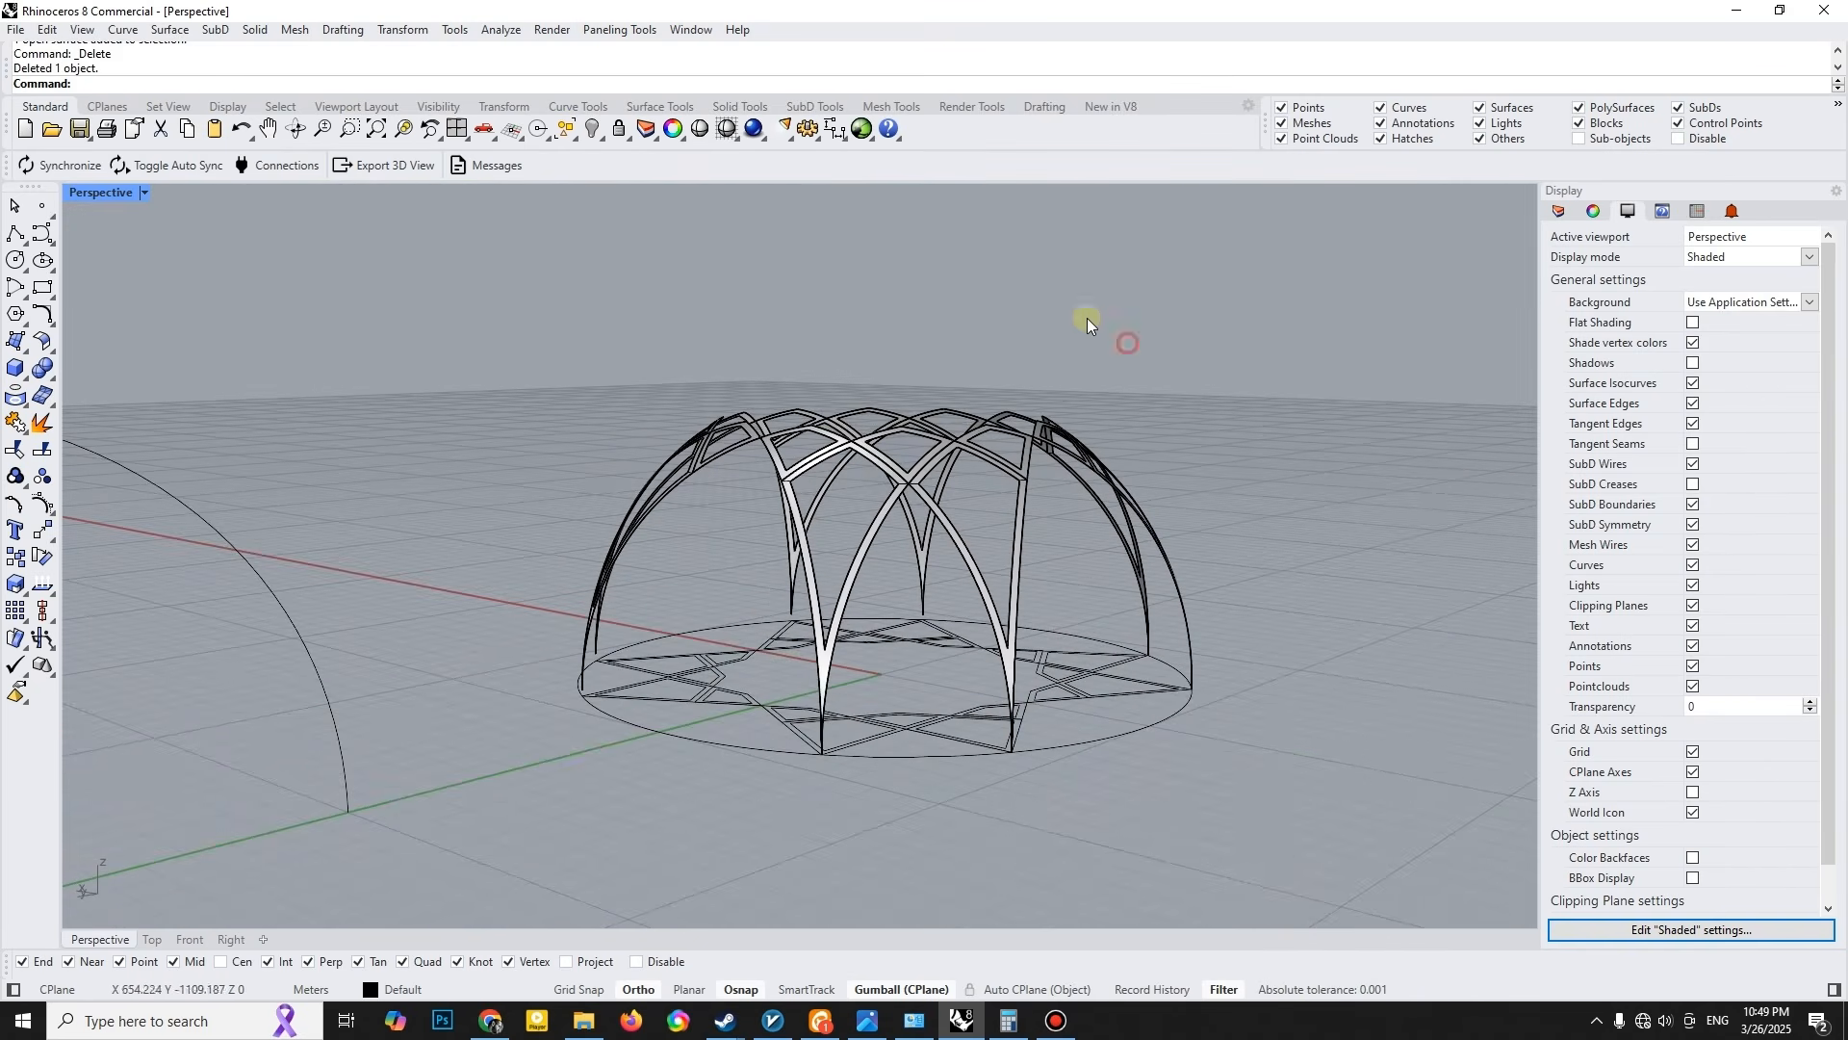
- Try offsetting all lattice rib surfaces outward by 1 m as solids, and undo the offset
drag(663, 516, 664, 518)
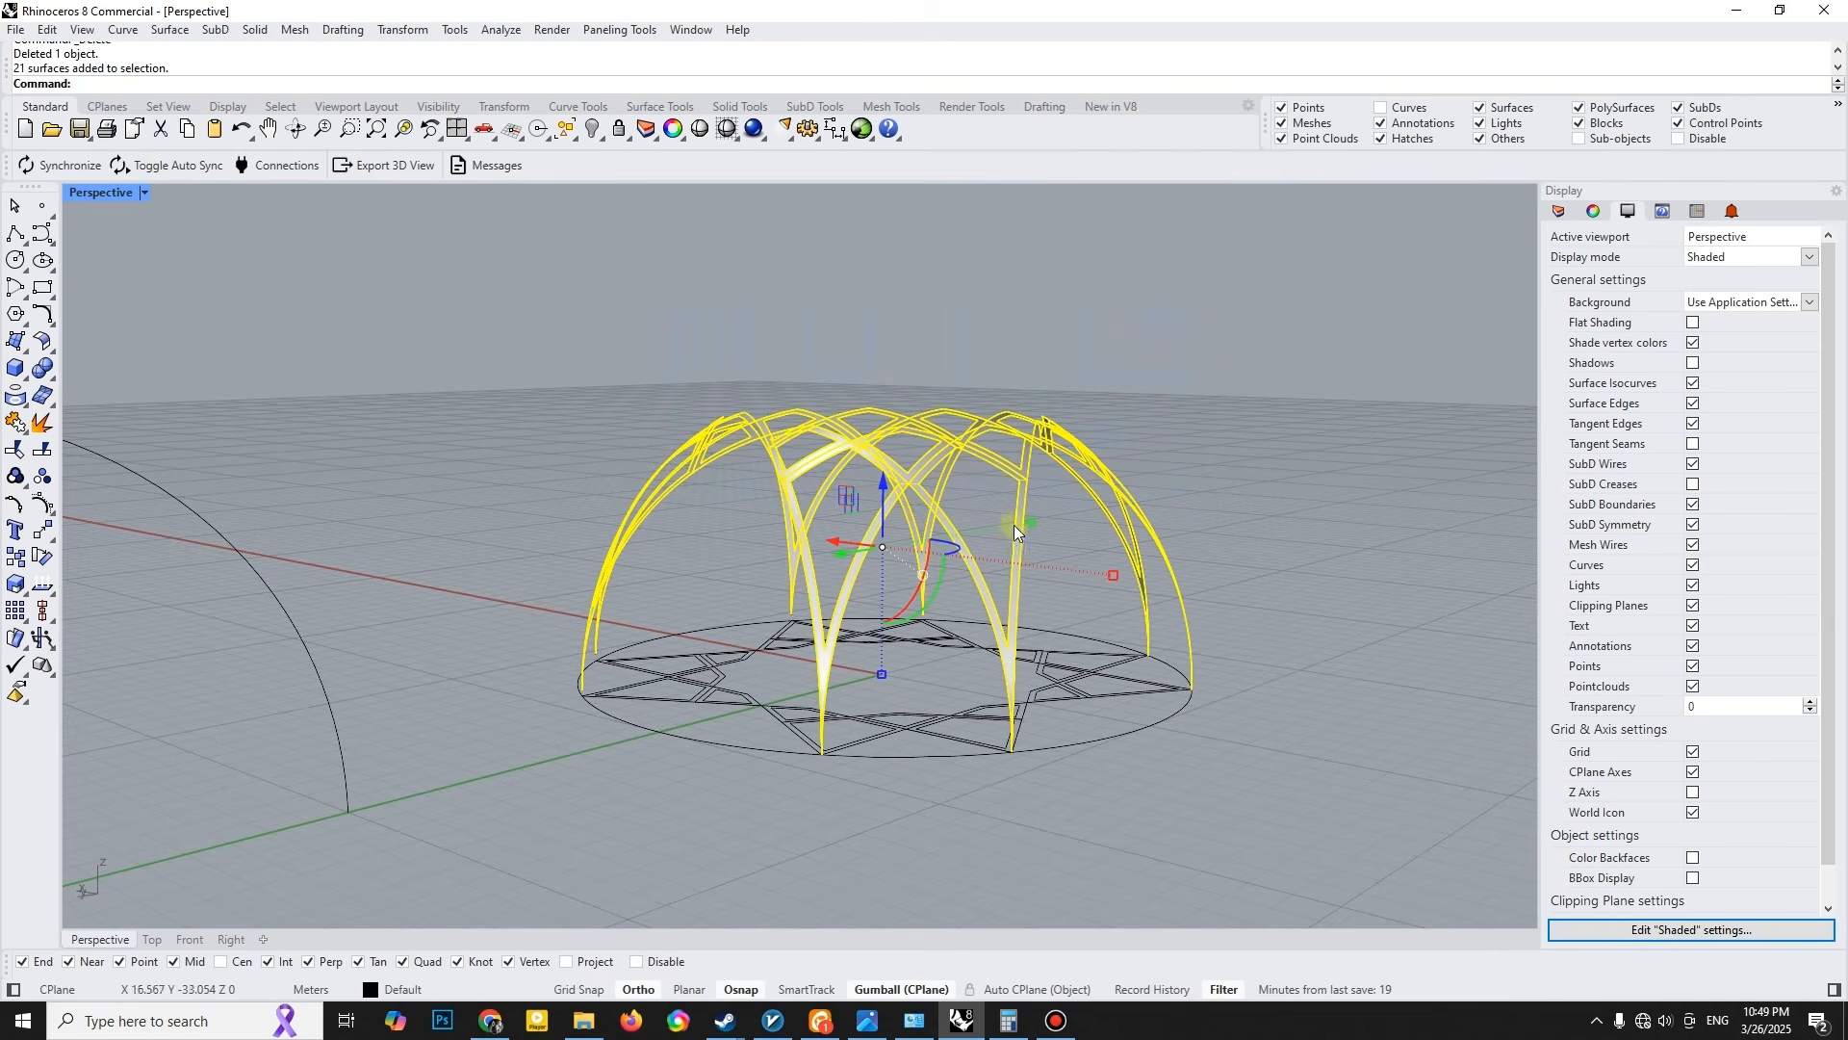
right_drag(895, 523, 857, 523)
text(Offset)
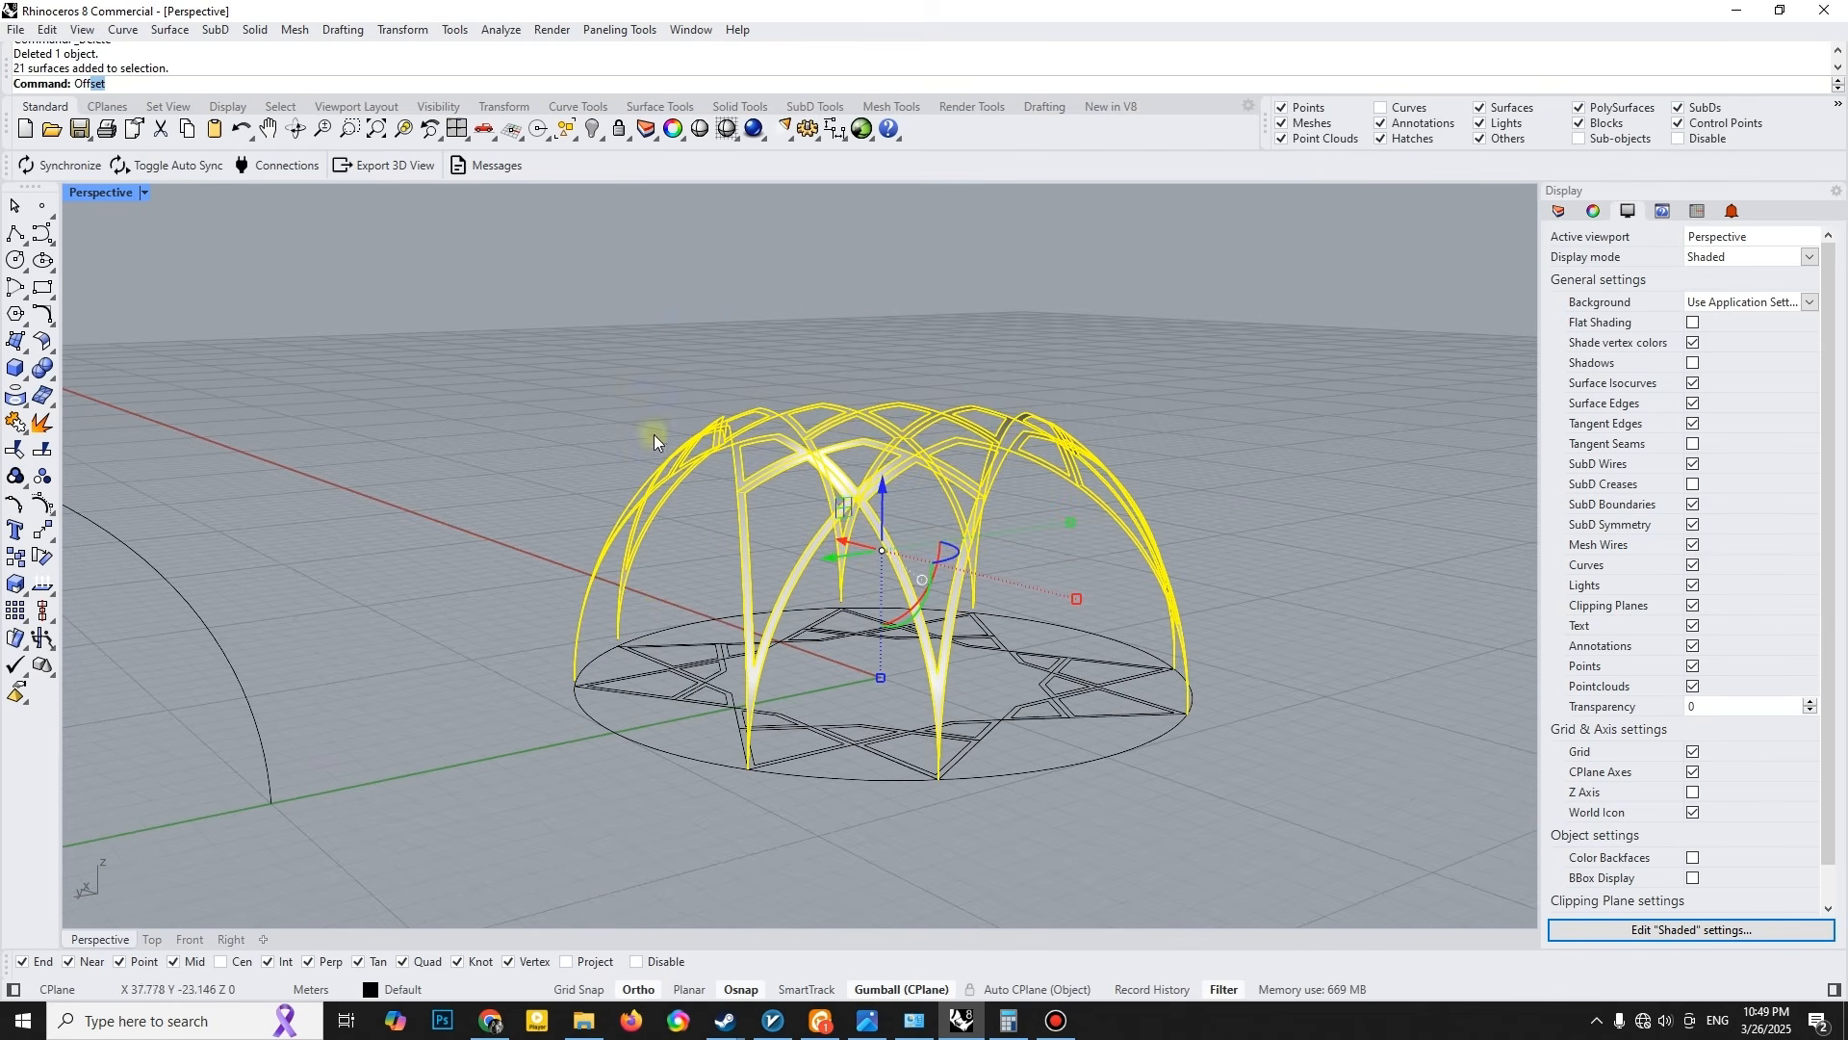
click(125, 174)
right_drag(897, 472, 830, 495)
scroll(830, 499, up, 3)
scroll(830, 499, down, 2)
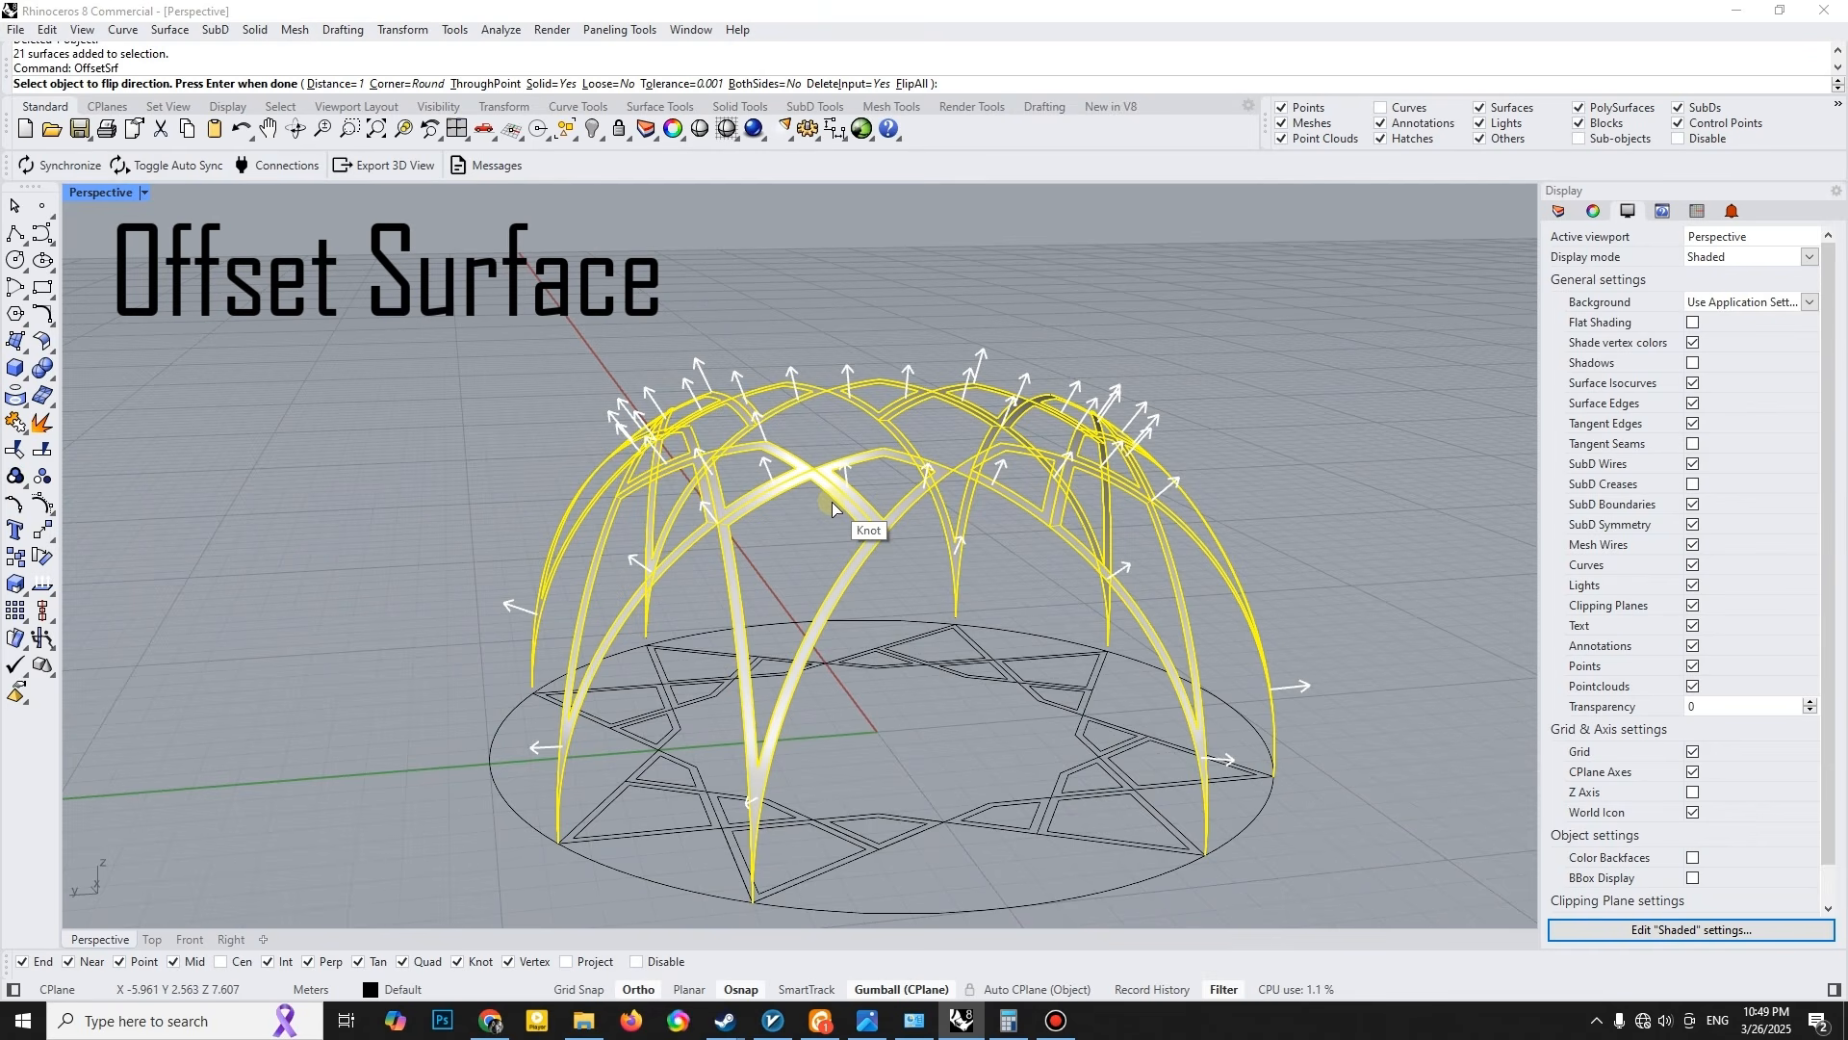
key(Return)
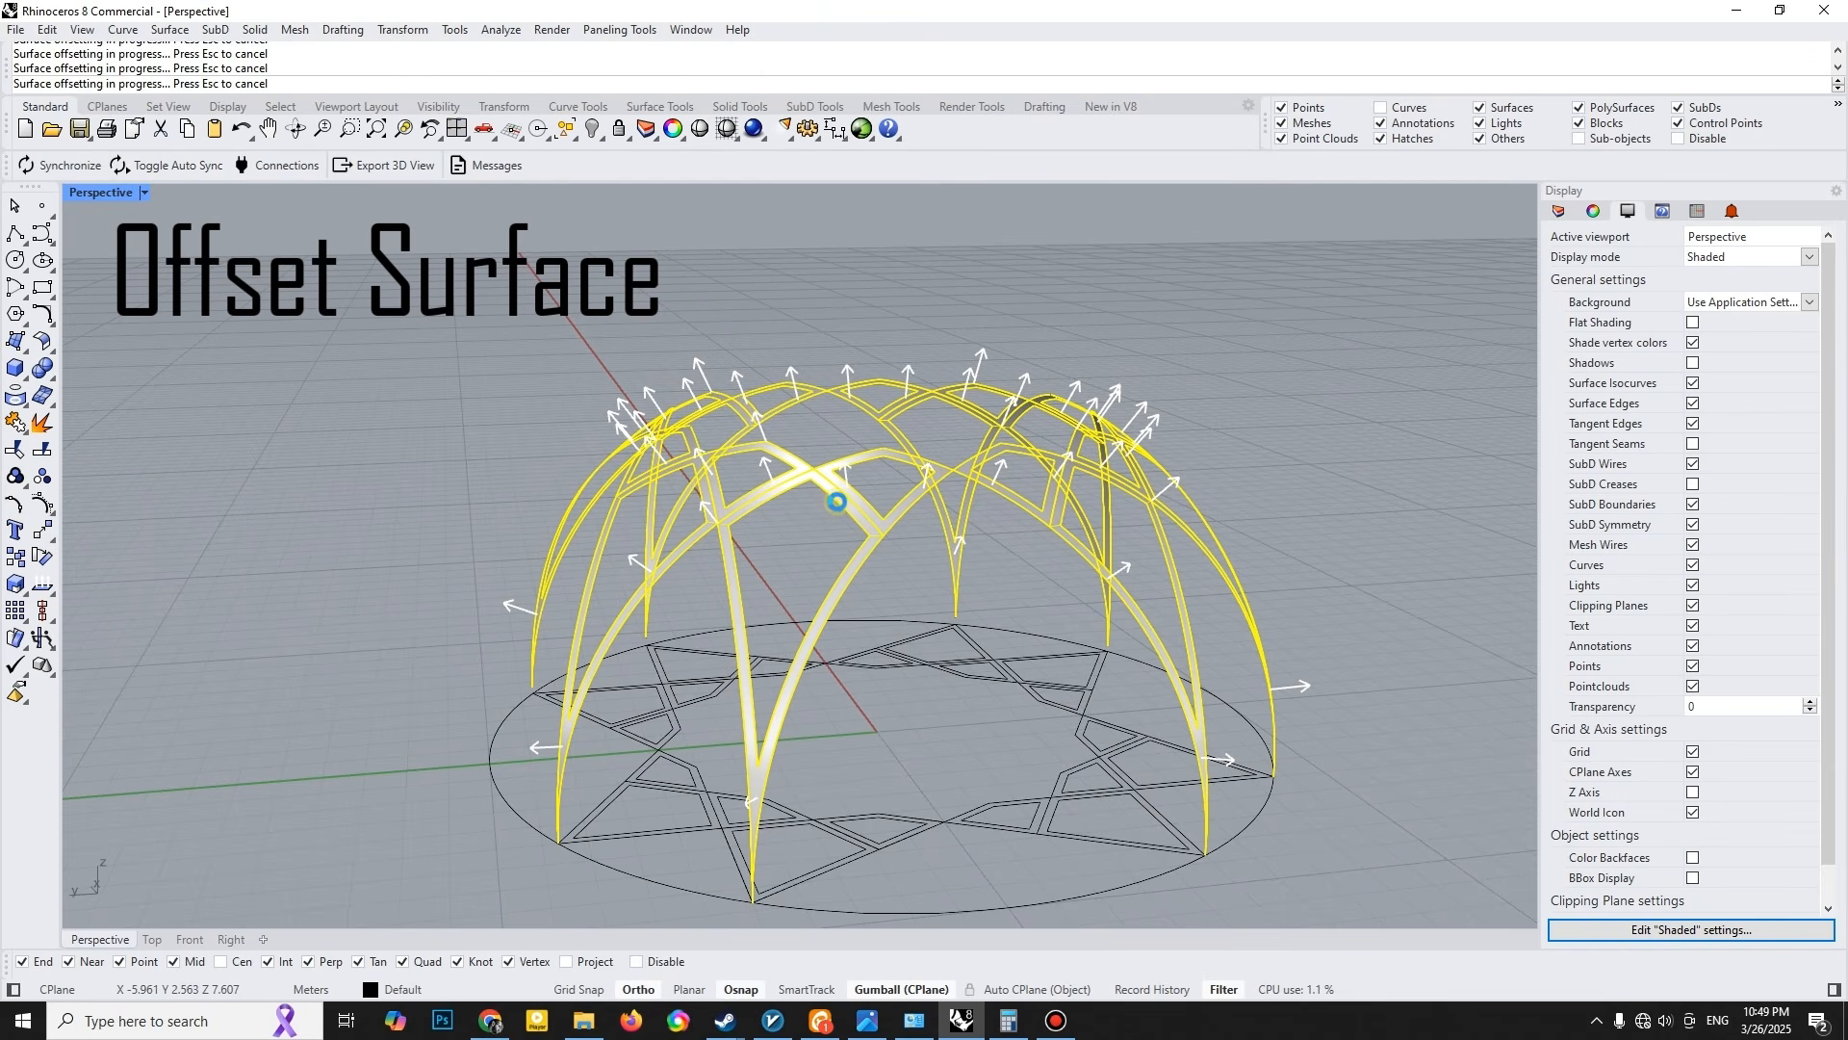
right_drag(1213, 413, 1140, 418)
key(ctrl+z)
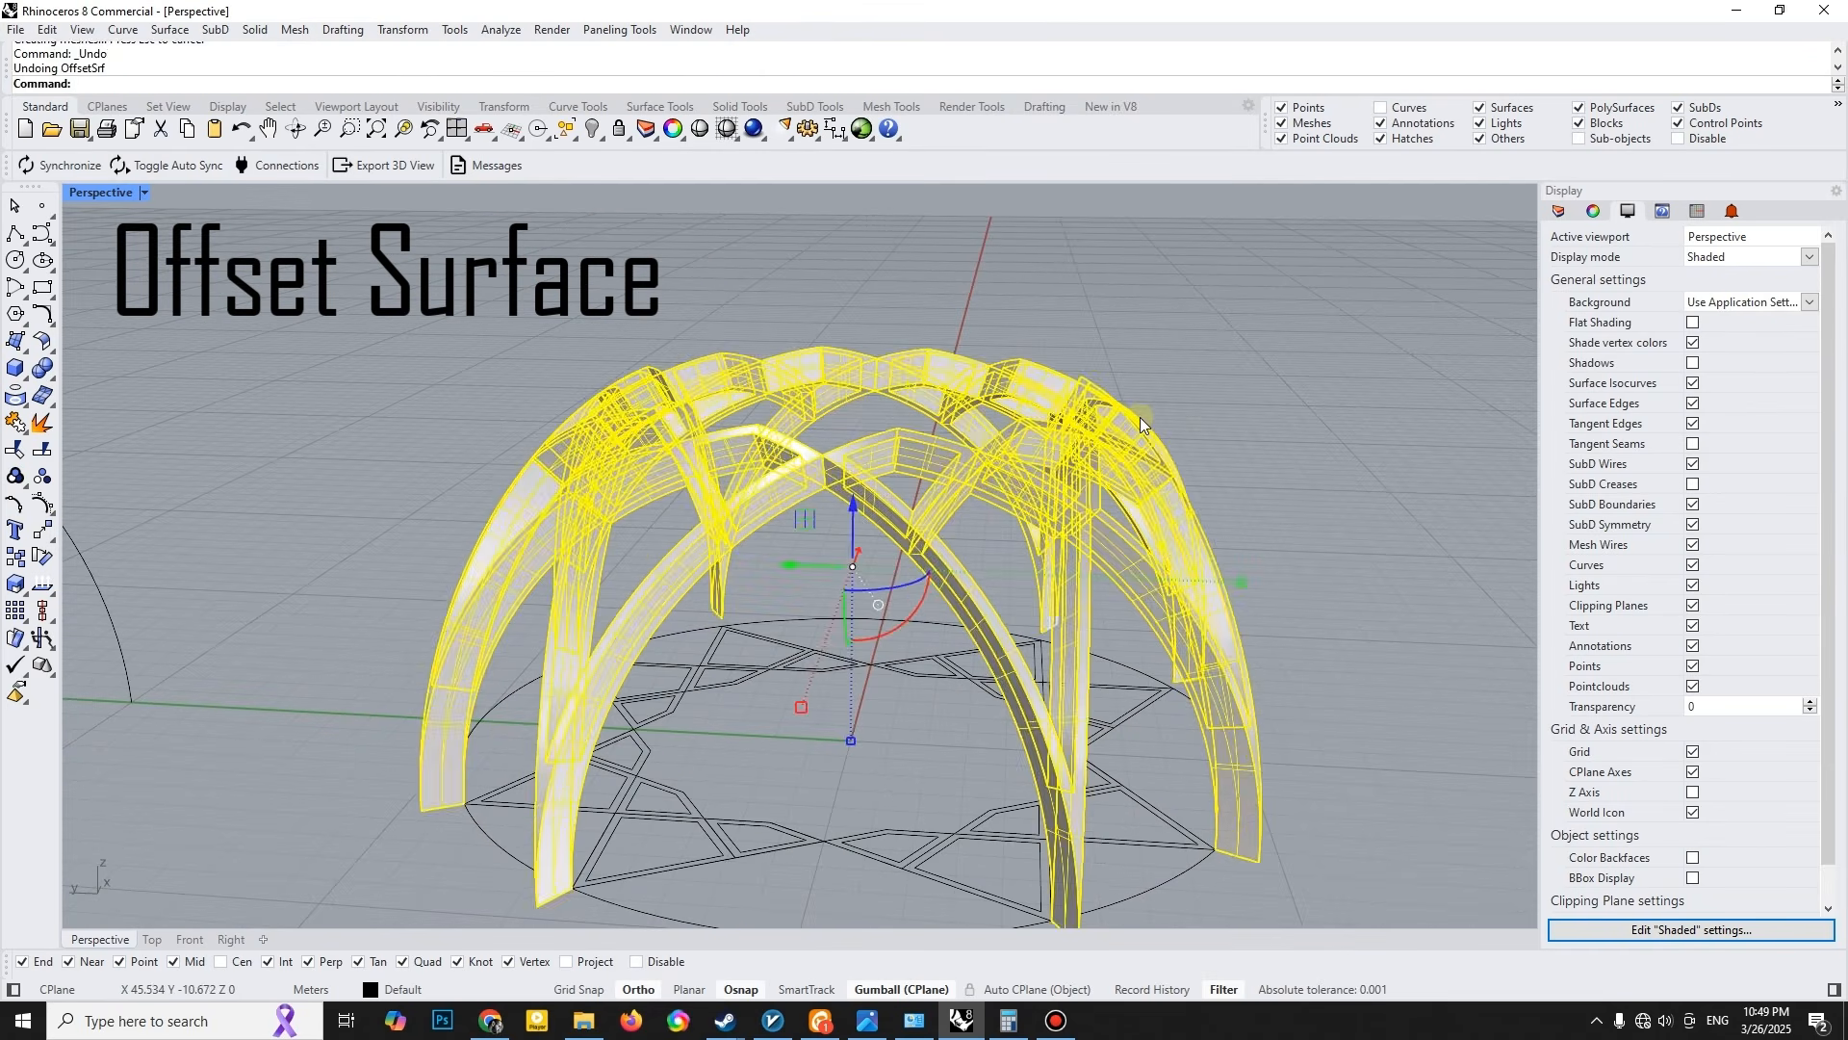
- Offset all lattice rib surfaces outward by 0.5 m as solids
key(Return)
text(.5)
key(Return)
key(Return)
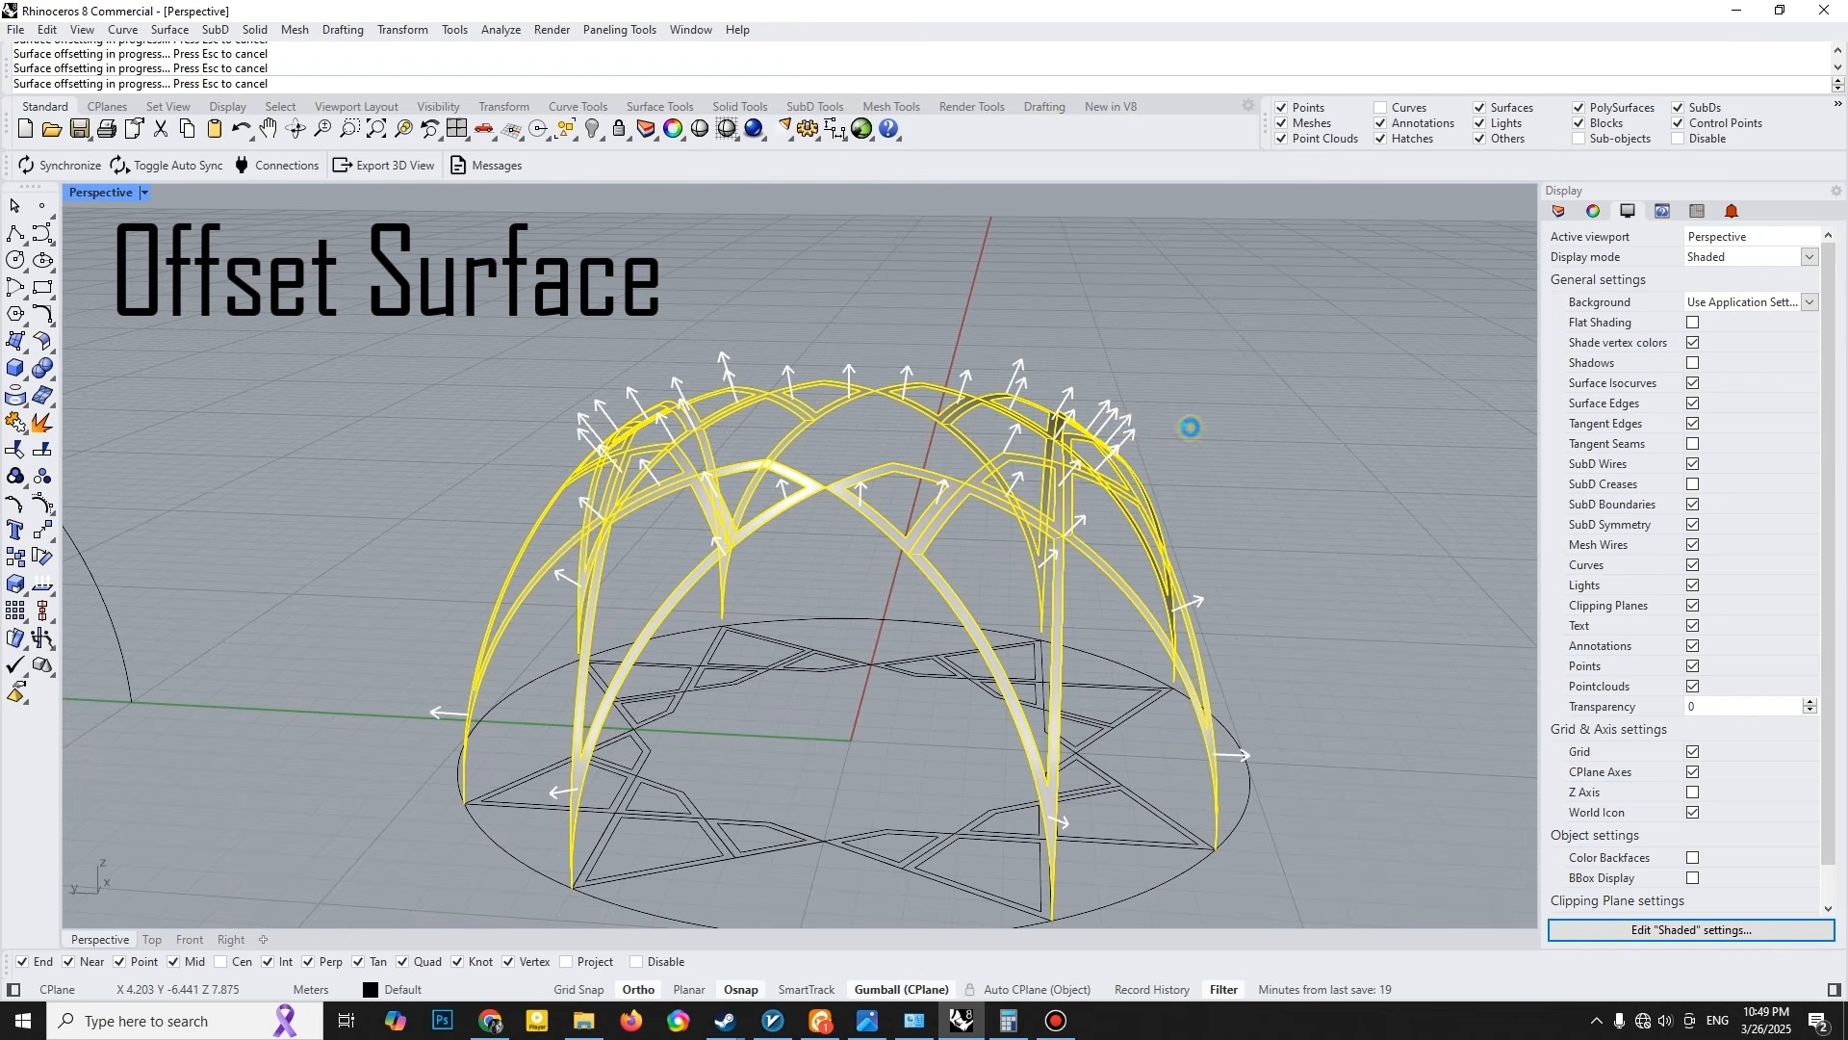
click(1210, 433)
right_drag(1026, 522, 915, 497)
scroll(915, 497, down, 4)
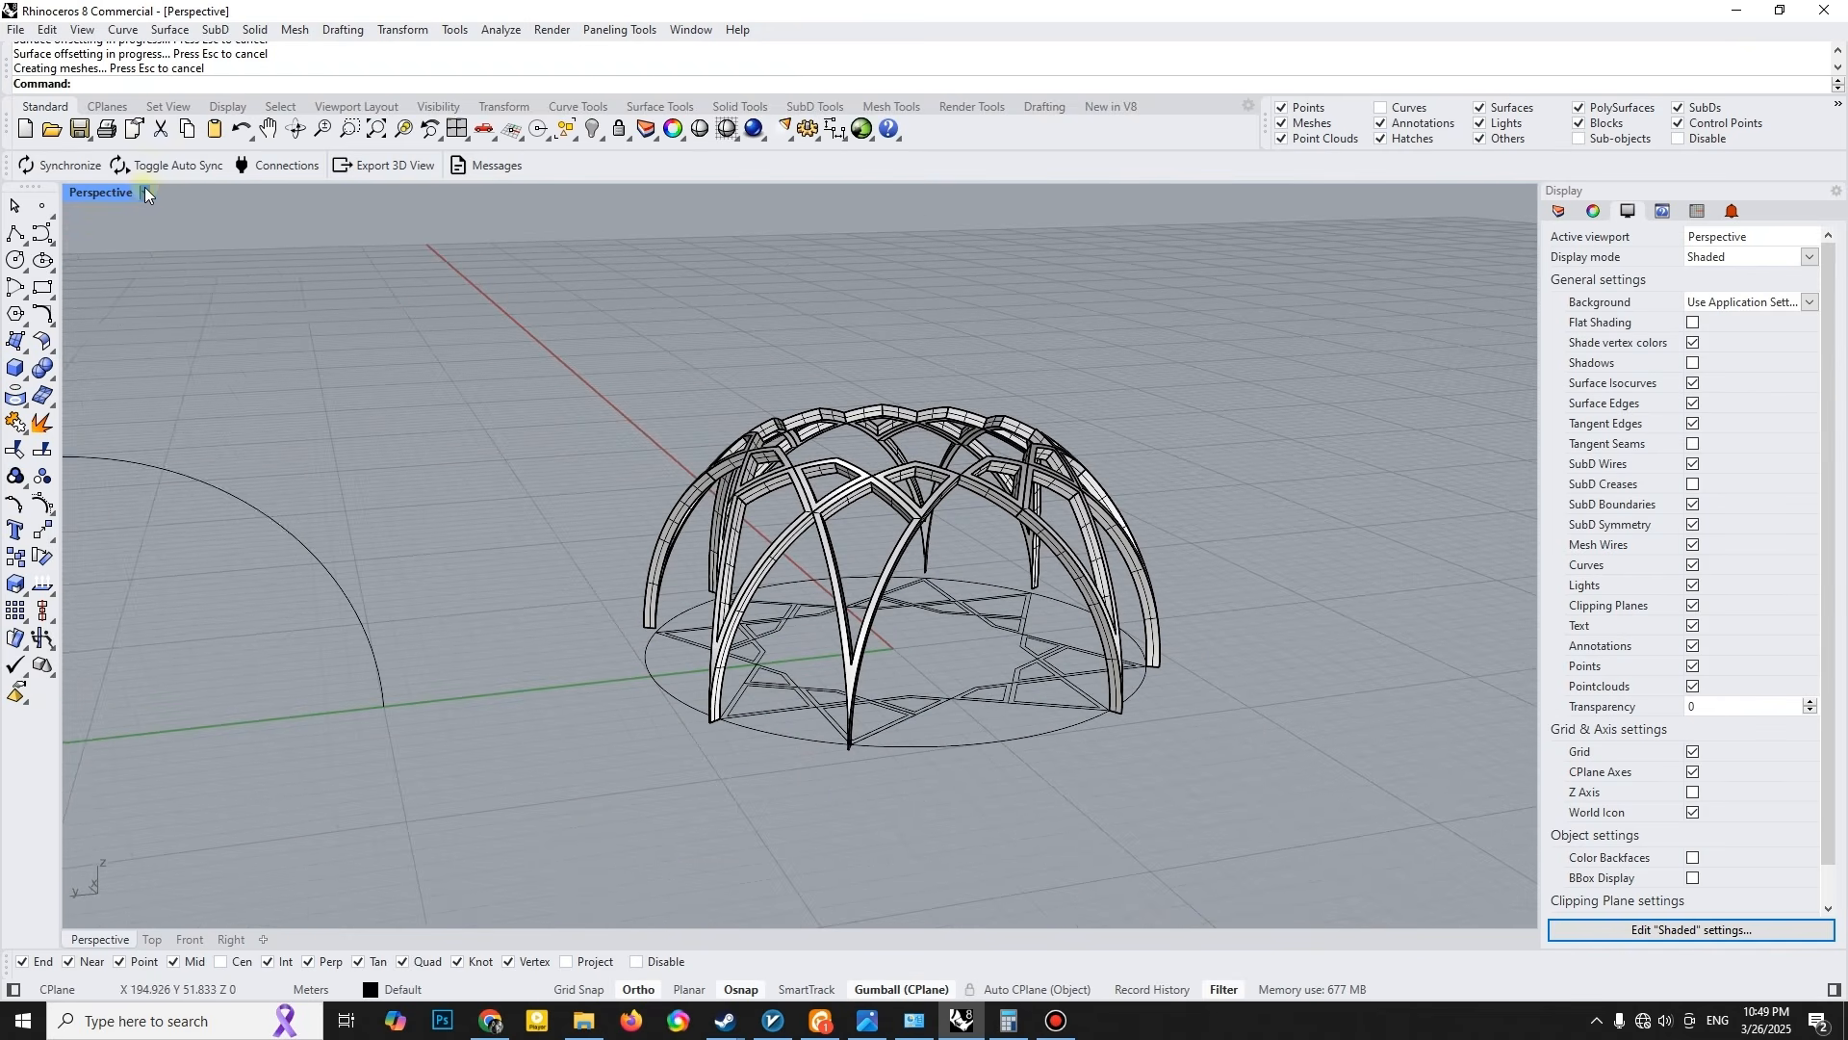
- Set the perspective view to Arctic display and zoom to the selected lattice dome
click(144, 192)
click(120, 452)
right_drag(671, 491, 547, 315)
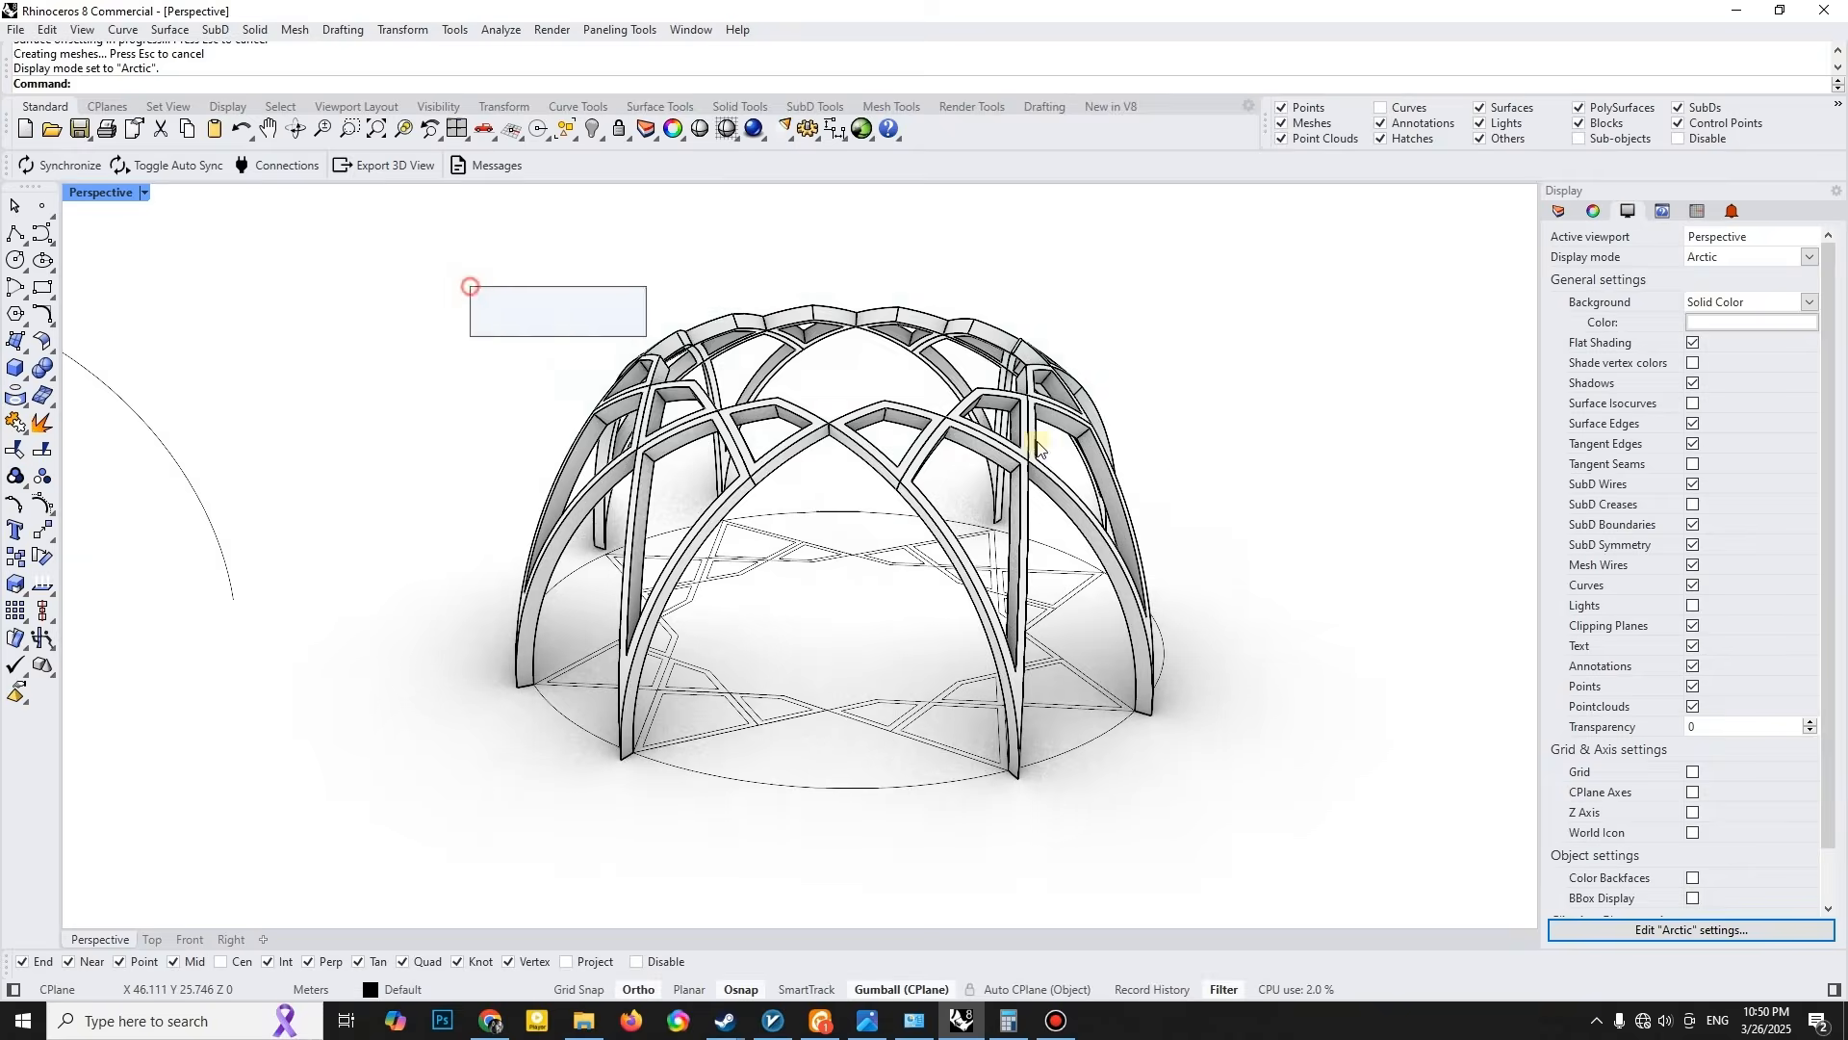
drag(547, 315, 1194, 540)
text(zs)
key(Return)
click(1254, 454)
scroll(1227, 450, down, 5)
right_drag(1136, 501, 753, 609)
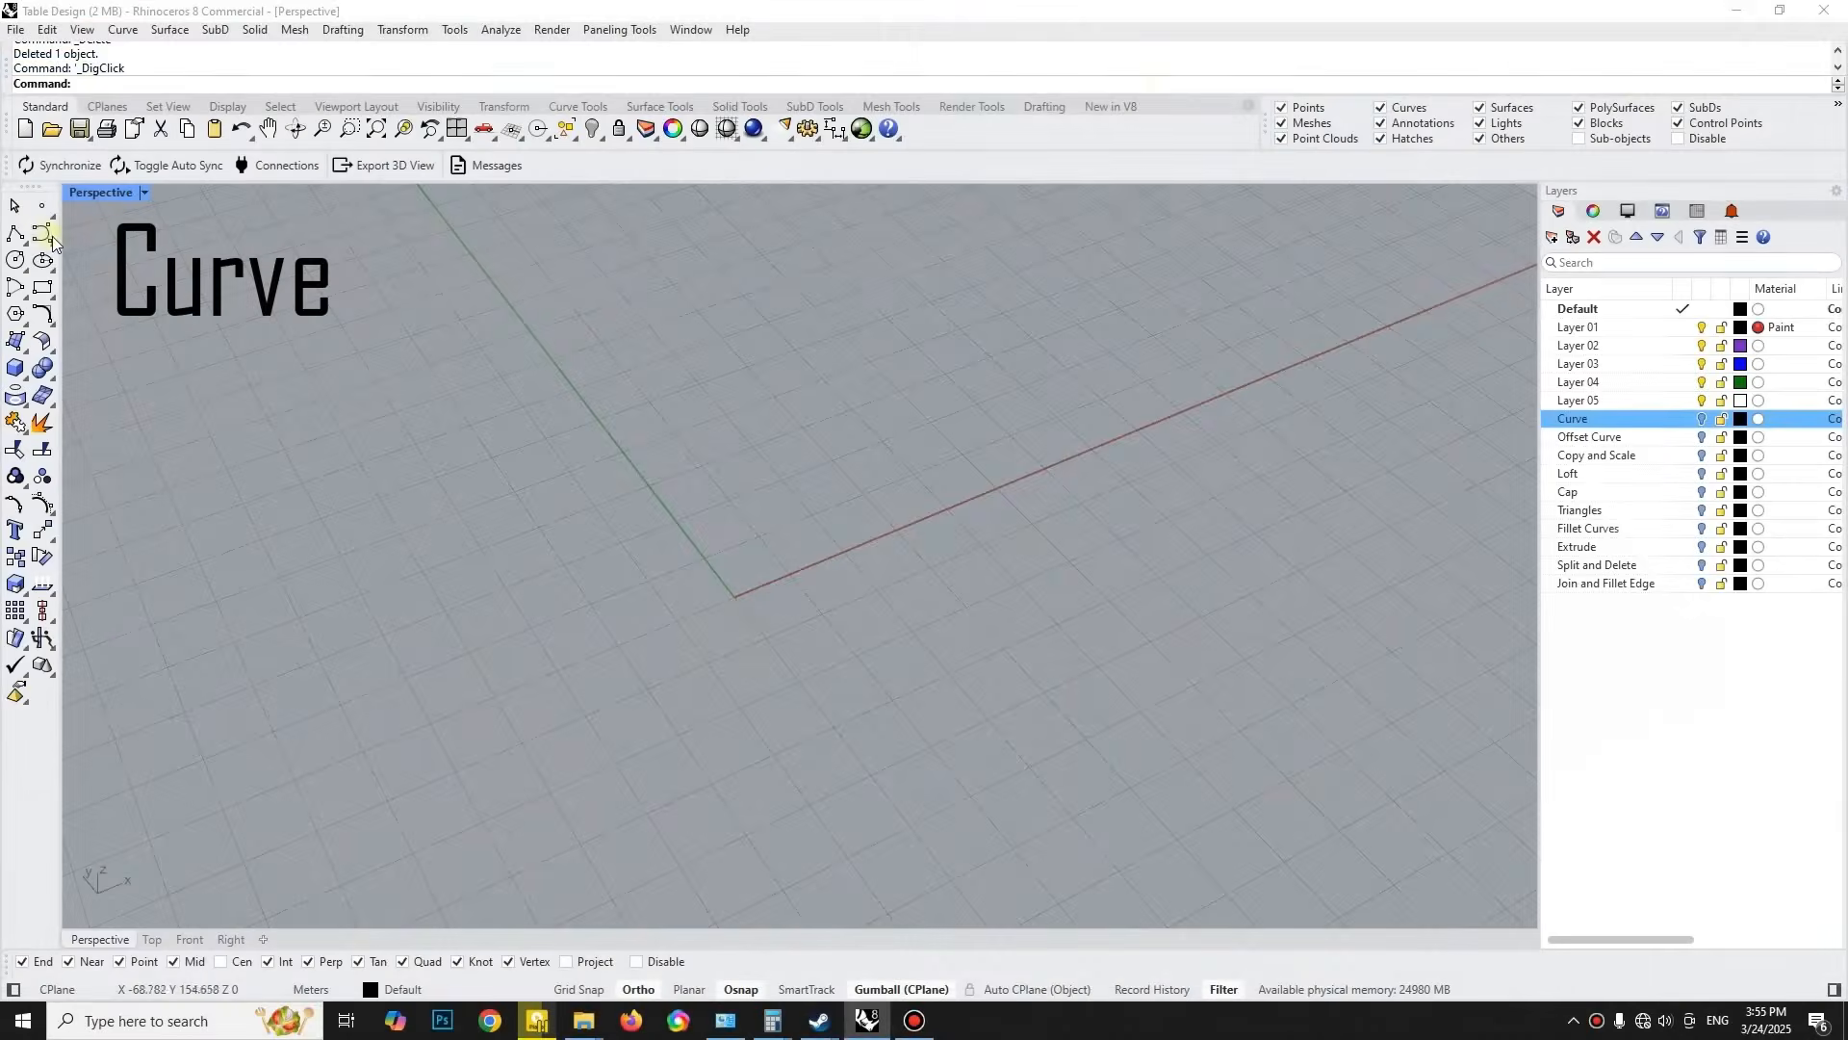
- Draw an open arched curve with three control points on the ground plane of the table design
click(39, 232)
click(590, 701)
click(720, 552)
click(948, 564)
key(Return)
right_drag(948, 566, 919, 597)
- Offset the arched curve by 15 m with round caps to form a closed outline
text(Offset)
key(Return)
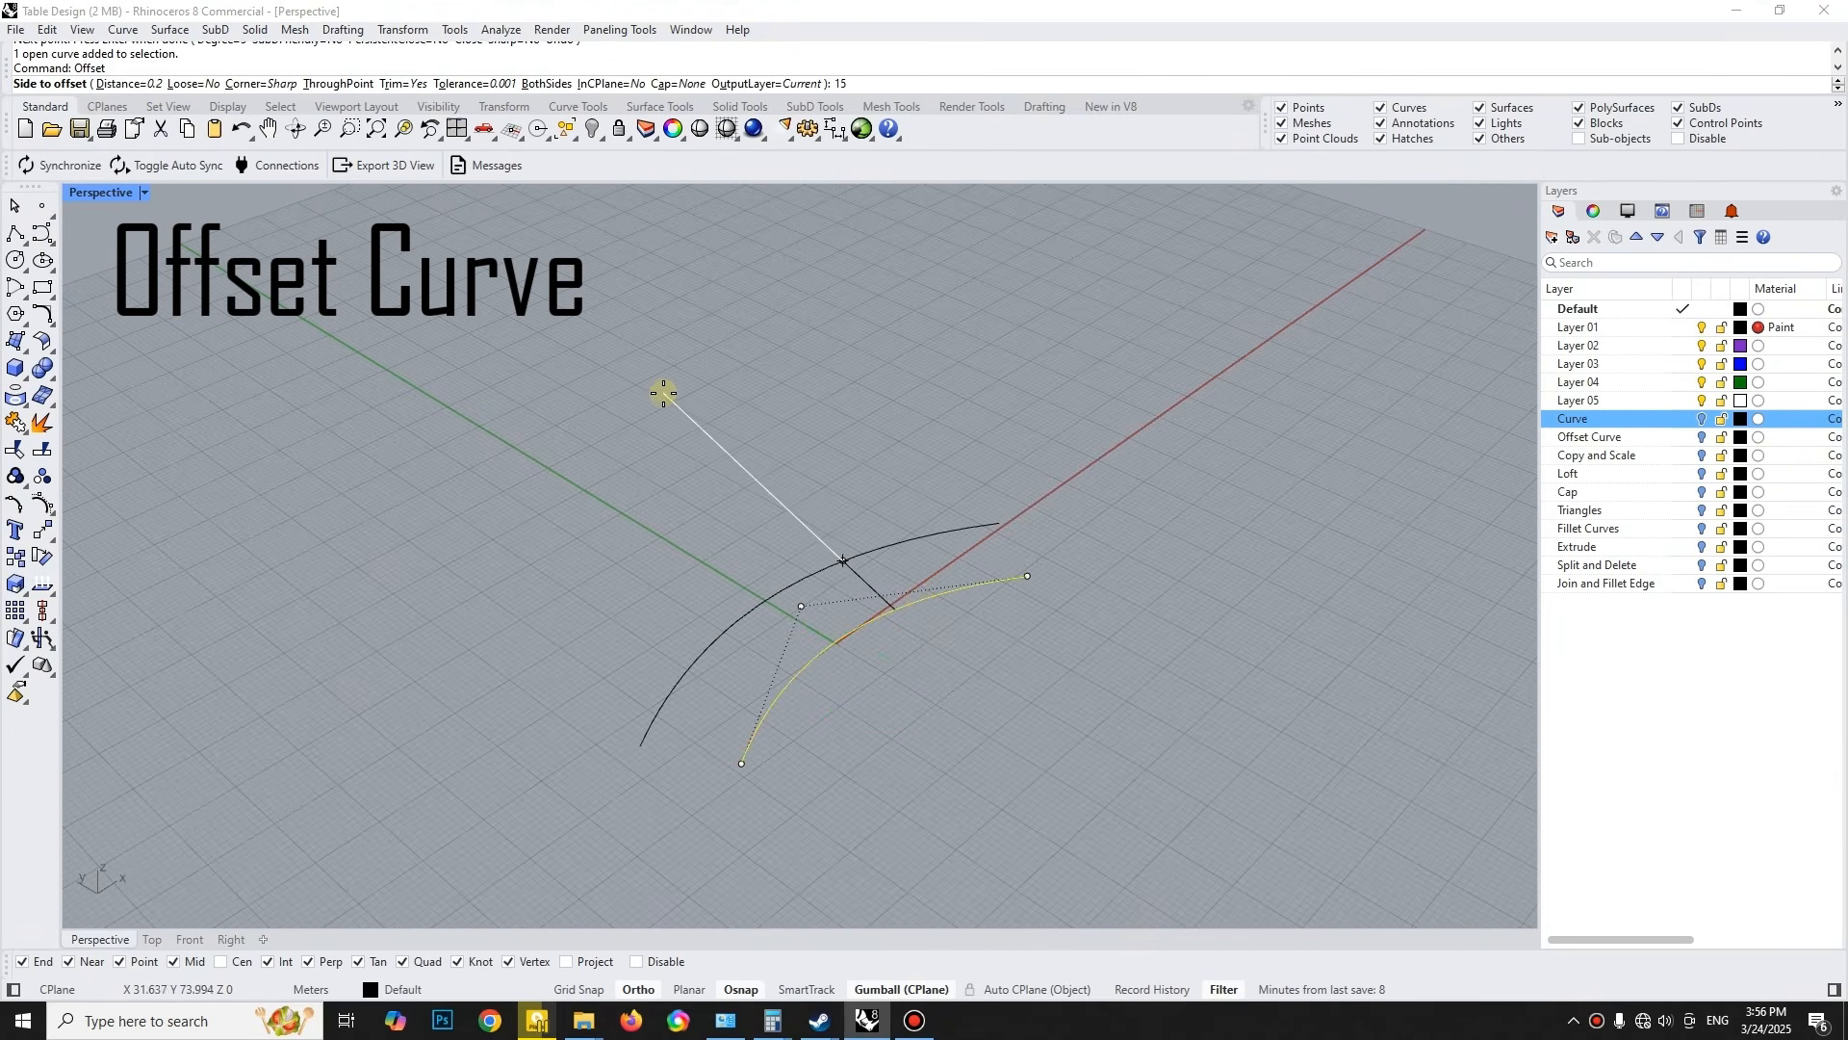
text(15)
key(Return)
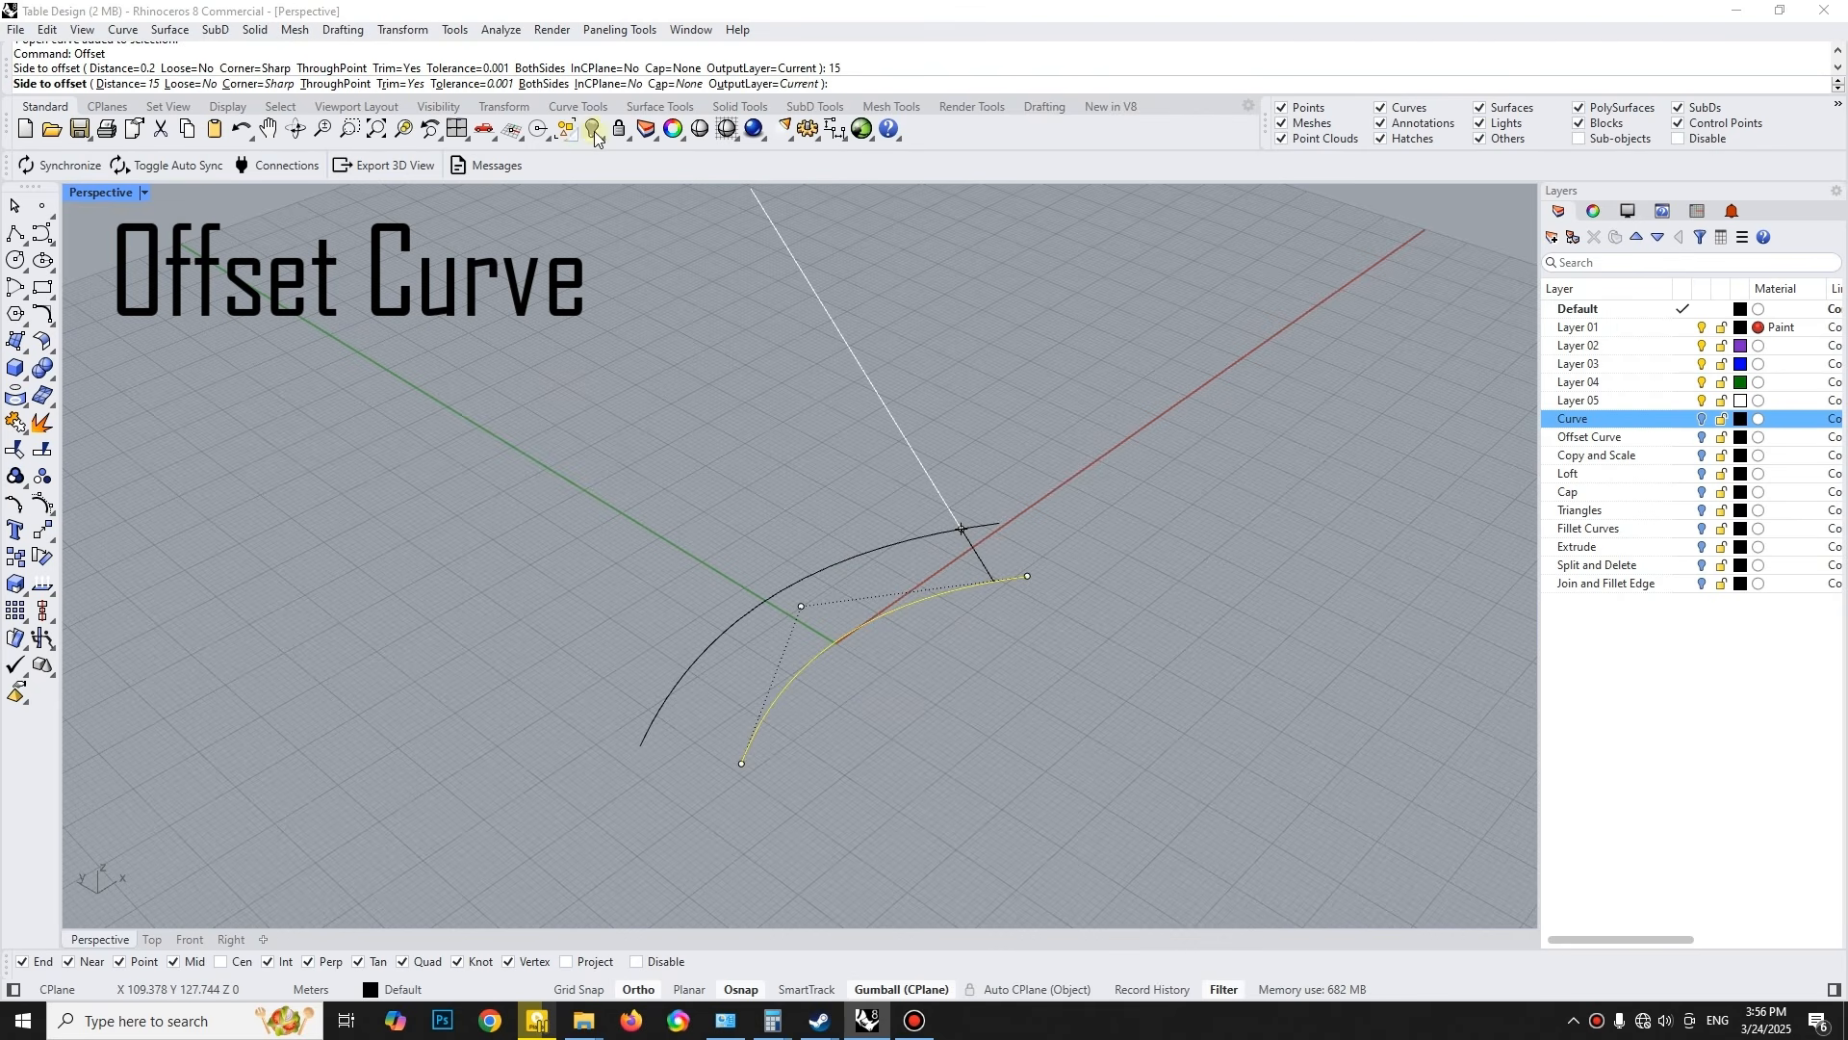
click(675, 84)
click(171, 84)
click(644, 401)
right_drag(778, 520, 753, 495)
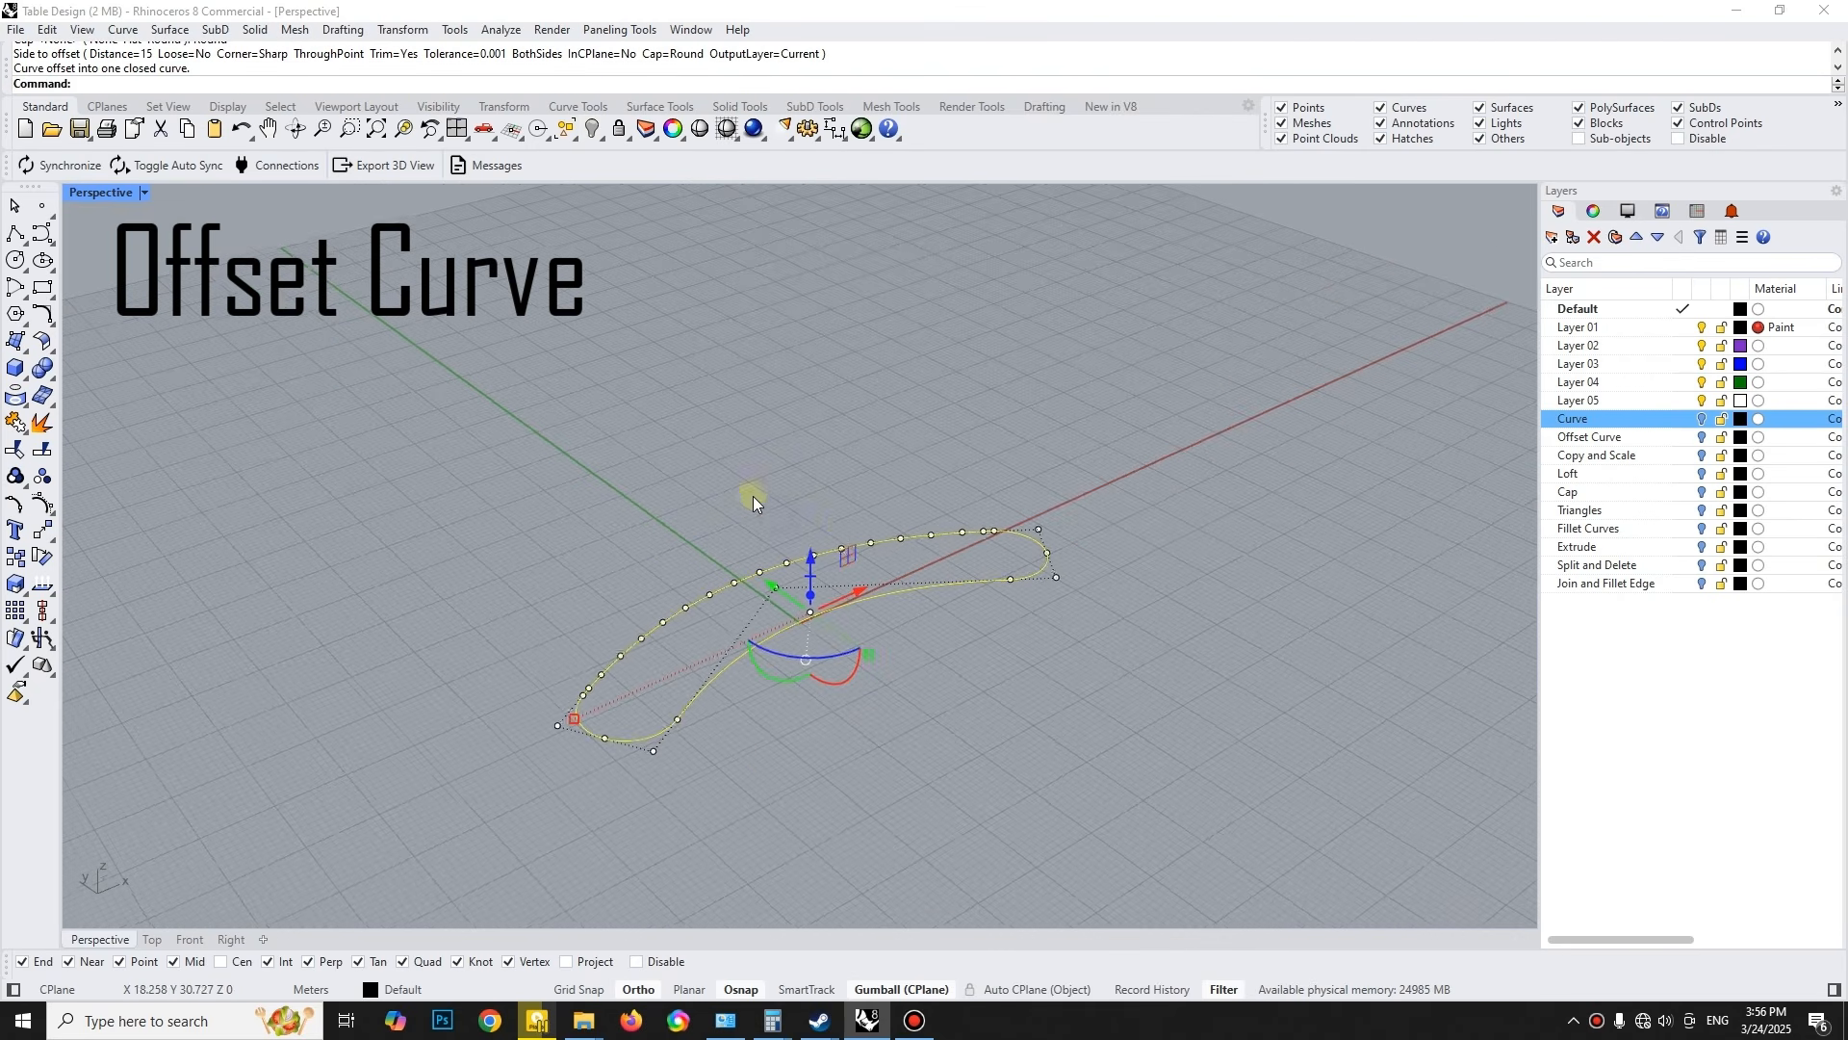
- Copy the closed outline 20 m upward and raise the copy another 5 m
click(813, 559)
text(20)
key(Return)
right_drag(820, 499, 817, 482)
click(796, 418)
text(5)
key(Return)
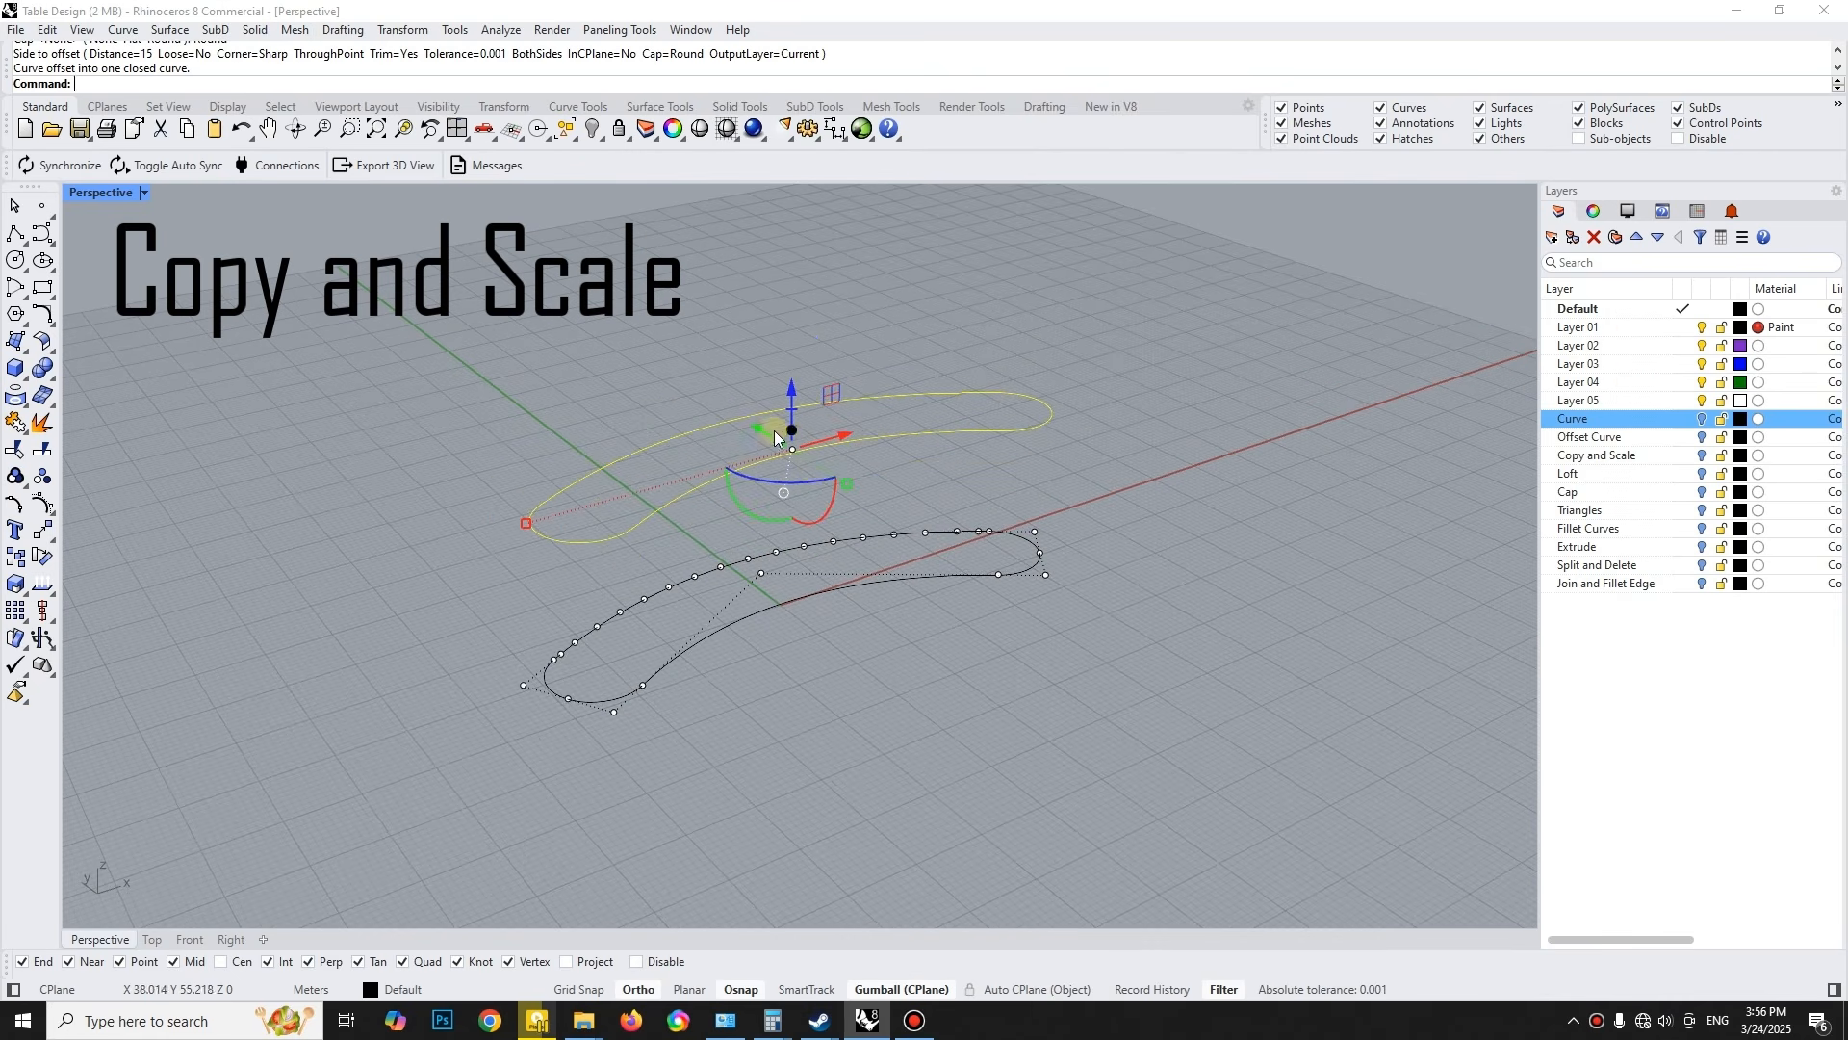
- Scale the raised outline copy by a factor of 1.25 in plan
click(866, 429)
click(848, 484)
text(1.25)
key(Return)
key(Escape)
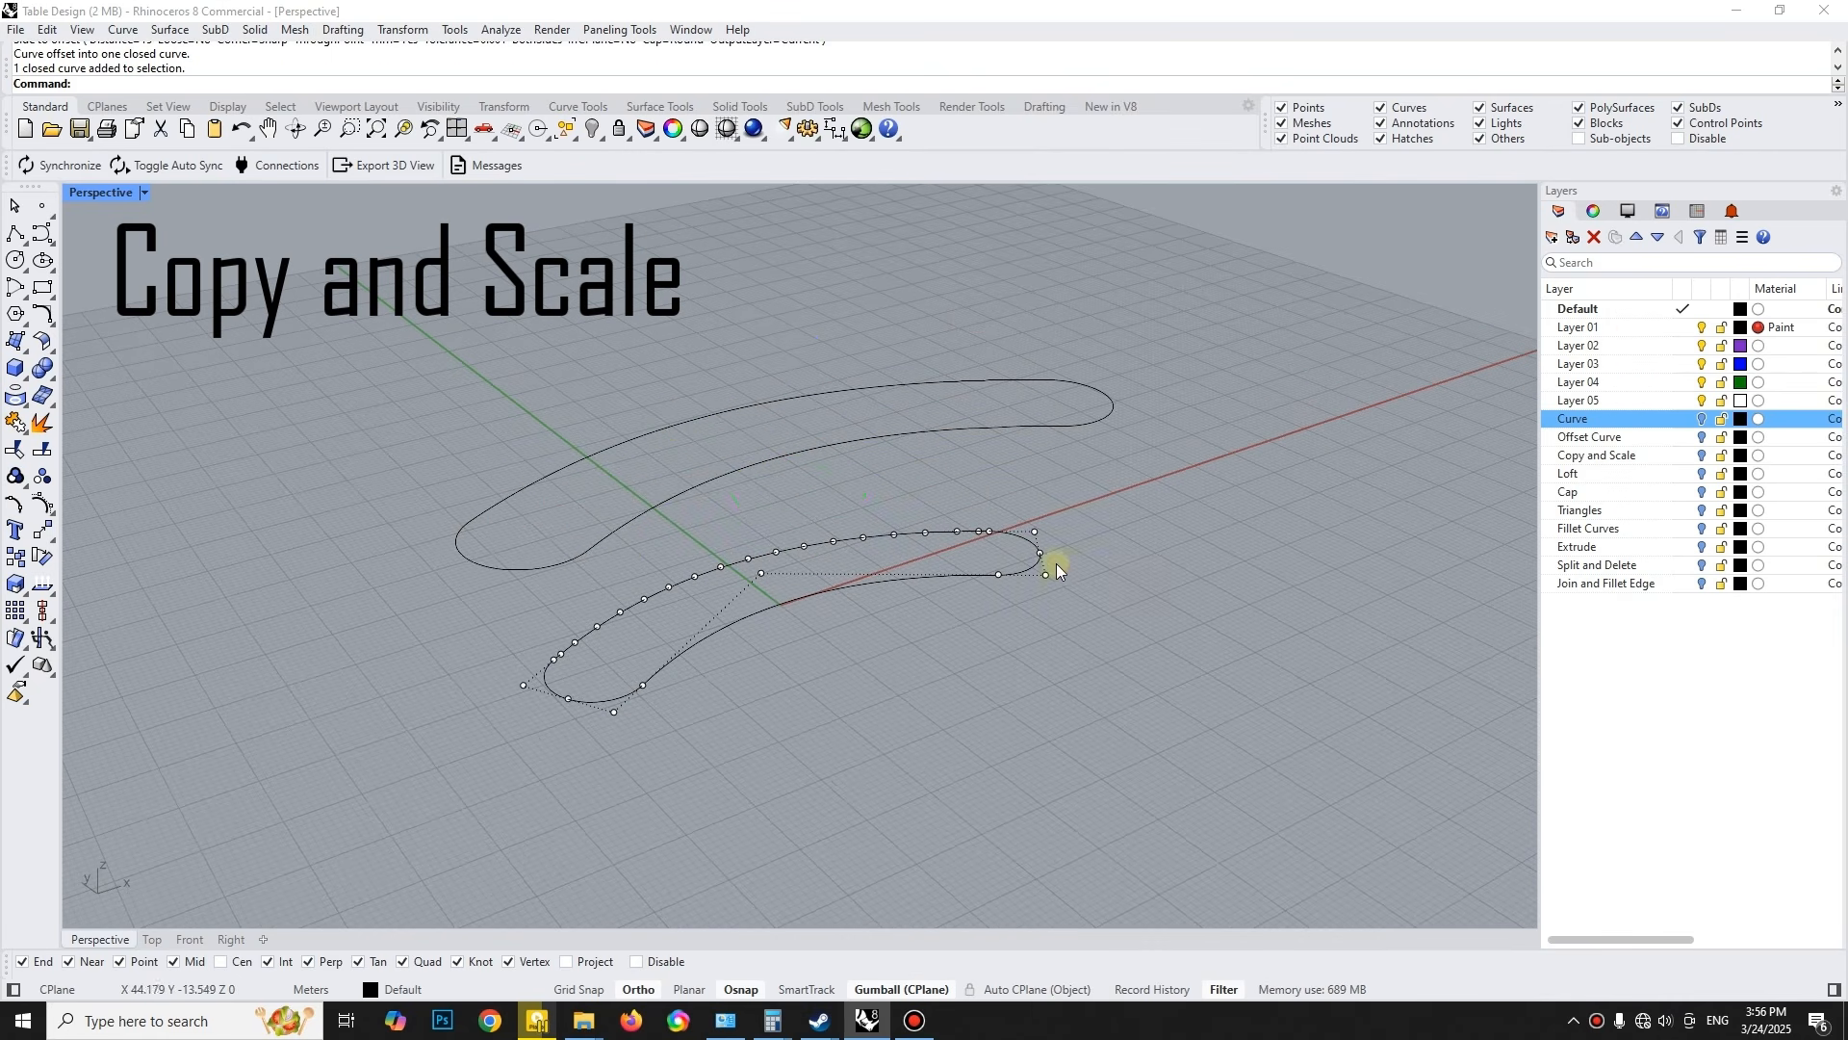
- Loft between the lower and upper outlines using the Normal style without simplification
drag(1047, 606, 961, 401)
text(loft)
key(Return)
key(Return)
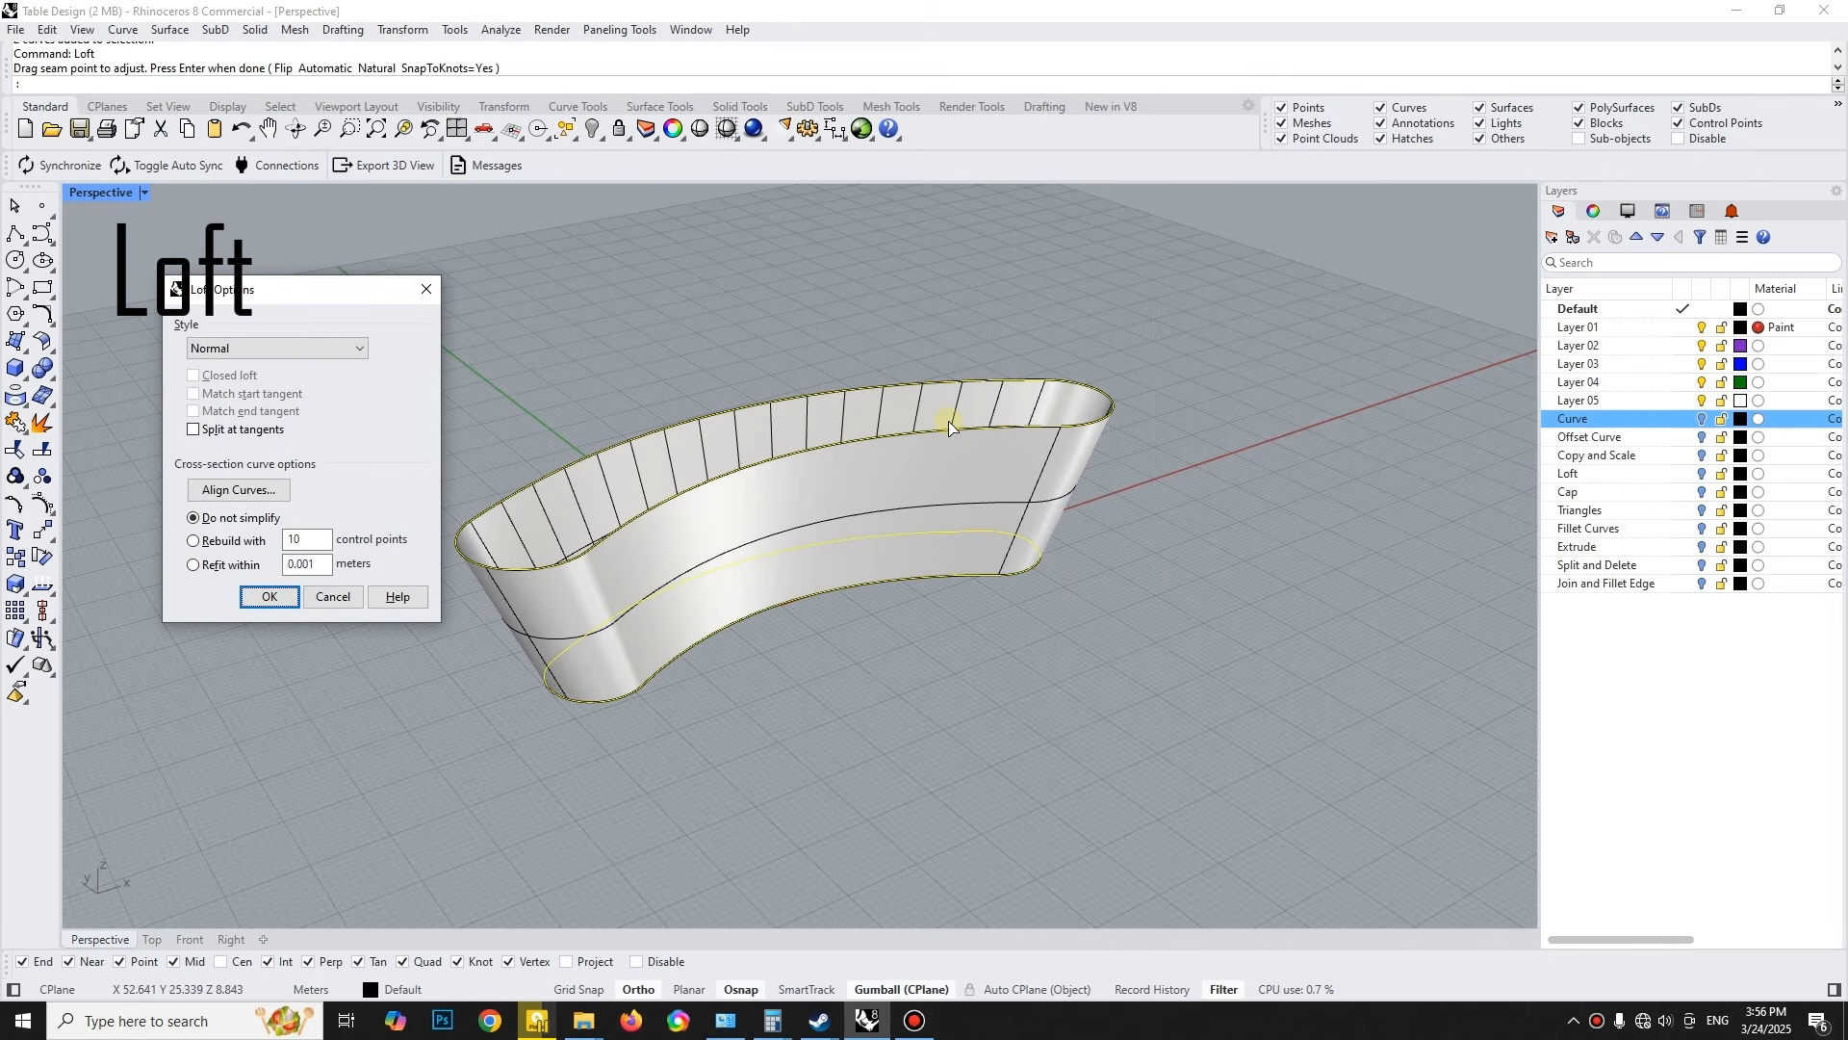
key(Return)
- Cap the lofted surface into a solid and zoom to it in the Front view
click(945, 483)
text(cap)
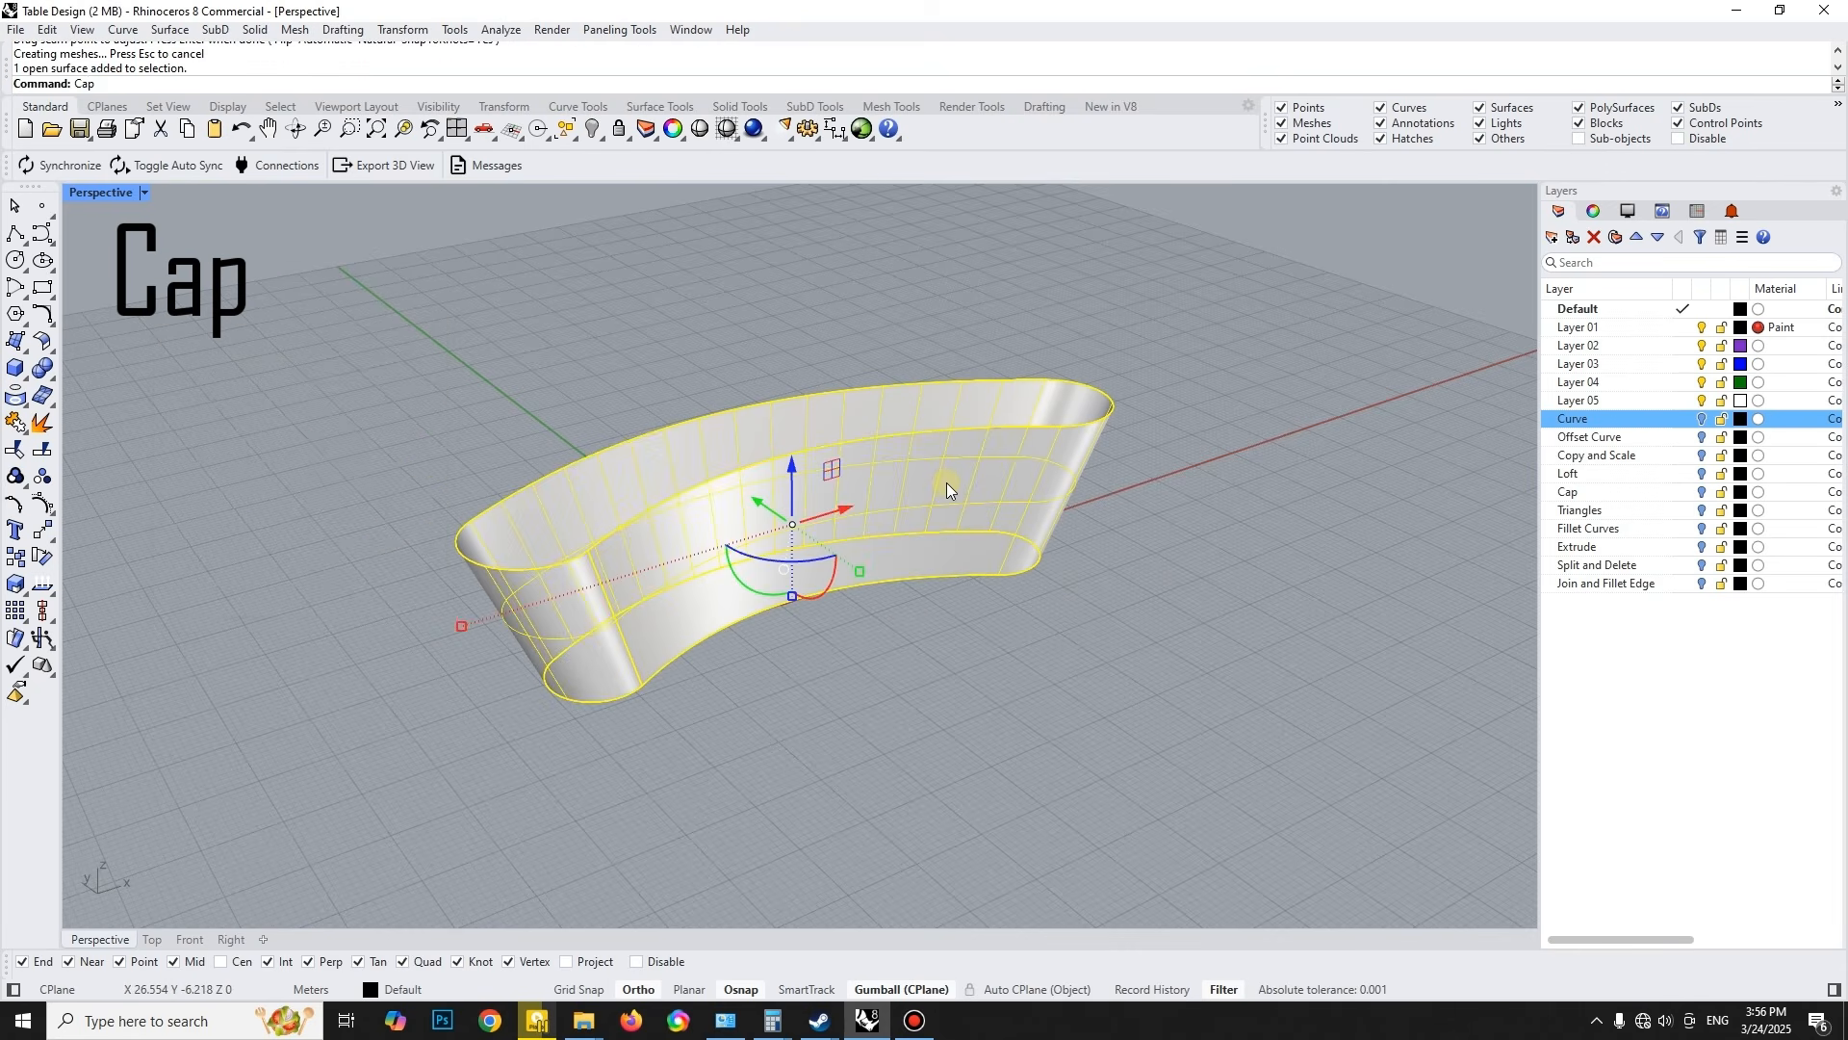
key(Return)
mouse_move(855, 492)
right_down()
mouse_move(948, 495)
mouse_move(840, 510)
right_up()
click(839, 510)
click(188, 941)
text(zs)
key(Return)
click(19, 233)
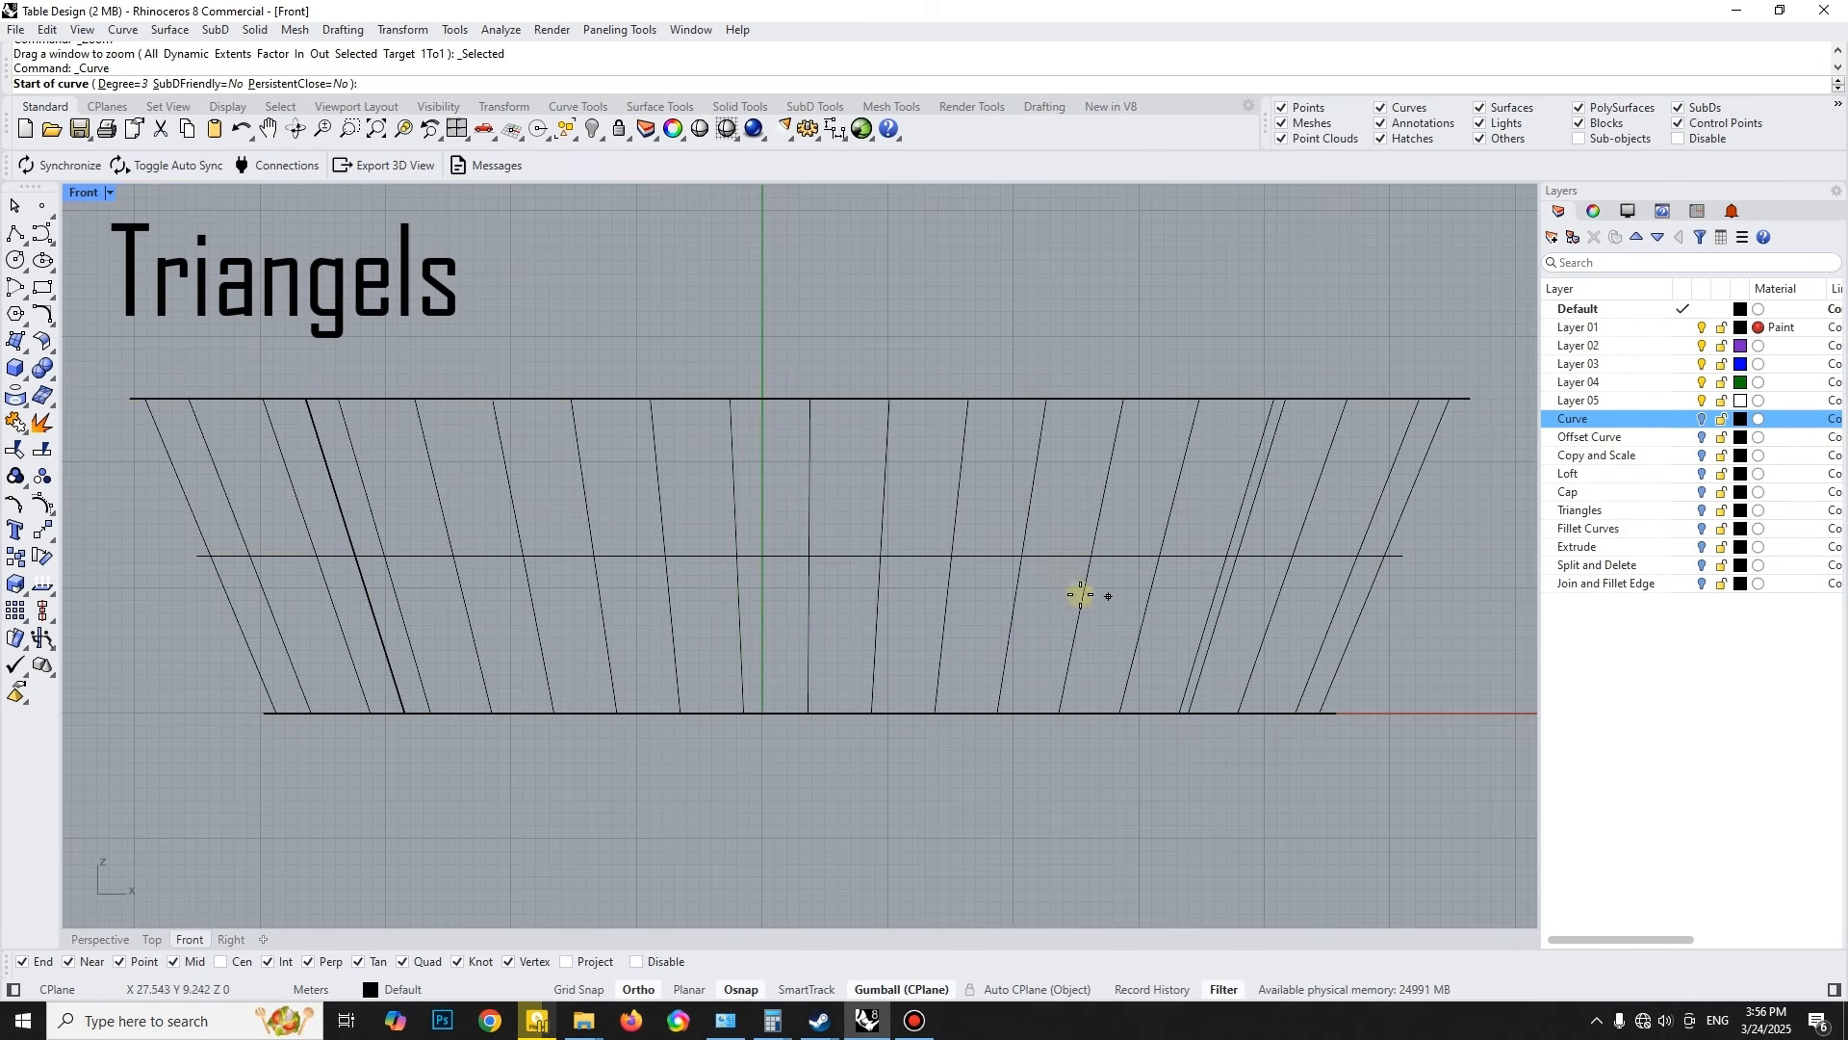
click(837, 590)
key(F8)
click(1224, 442)
key(Escape)
- Draw a closed triangular polyline over the right half of the body's front face, with its tip pointing toward the middle
click(17, 234)
click(920, 586)
click(1242, 466)
click(1219, 664)
click(919, 586)
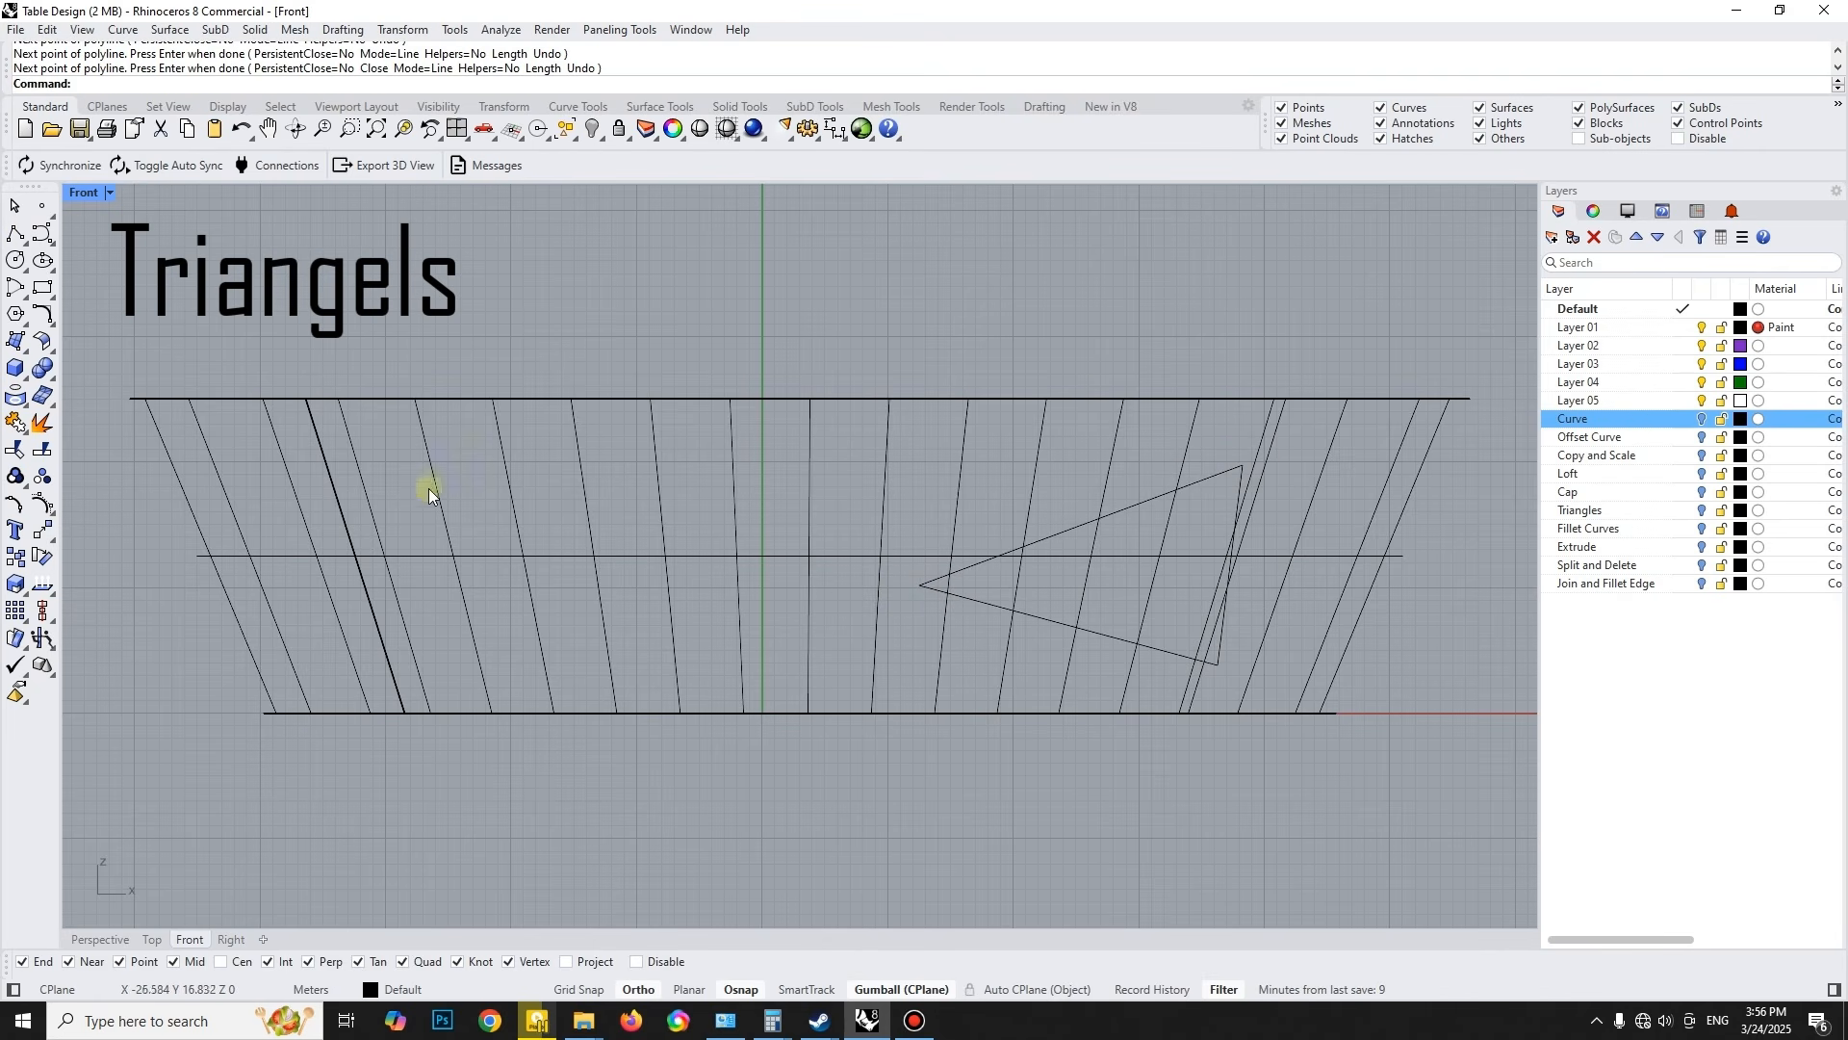
- Draw a second closed triangular polyline over the left half of the body's front face, tapering toward the lower middle
key(Return)
click(416, 446)
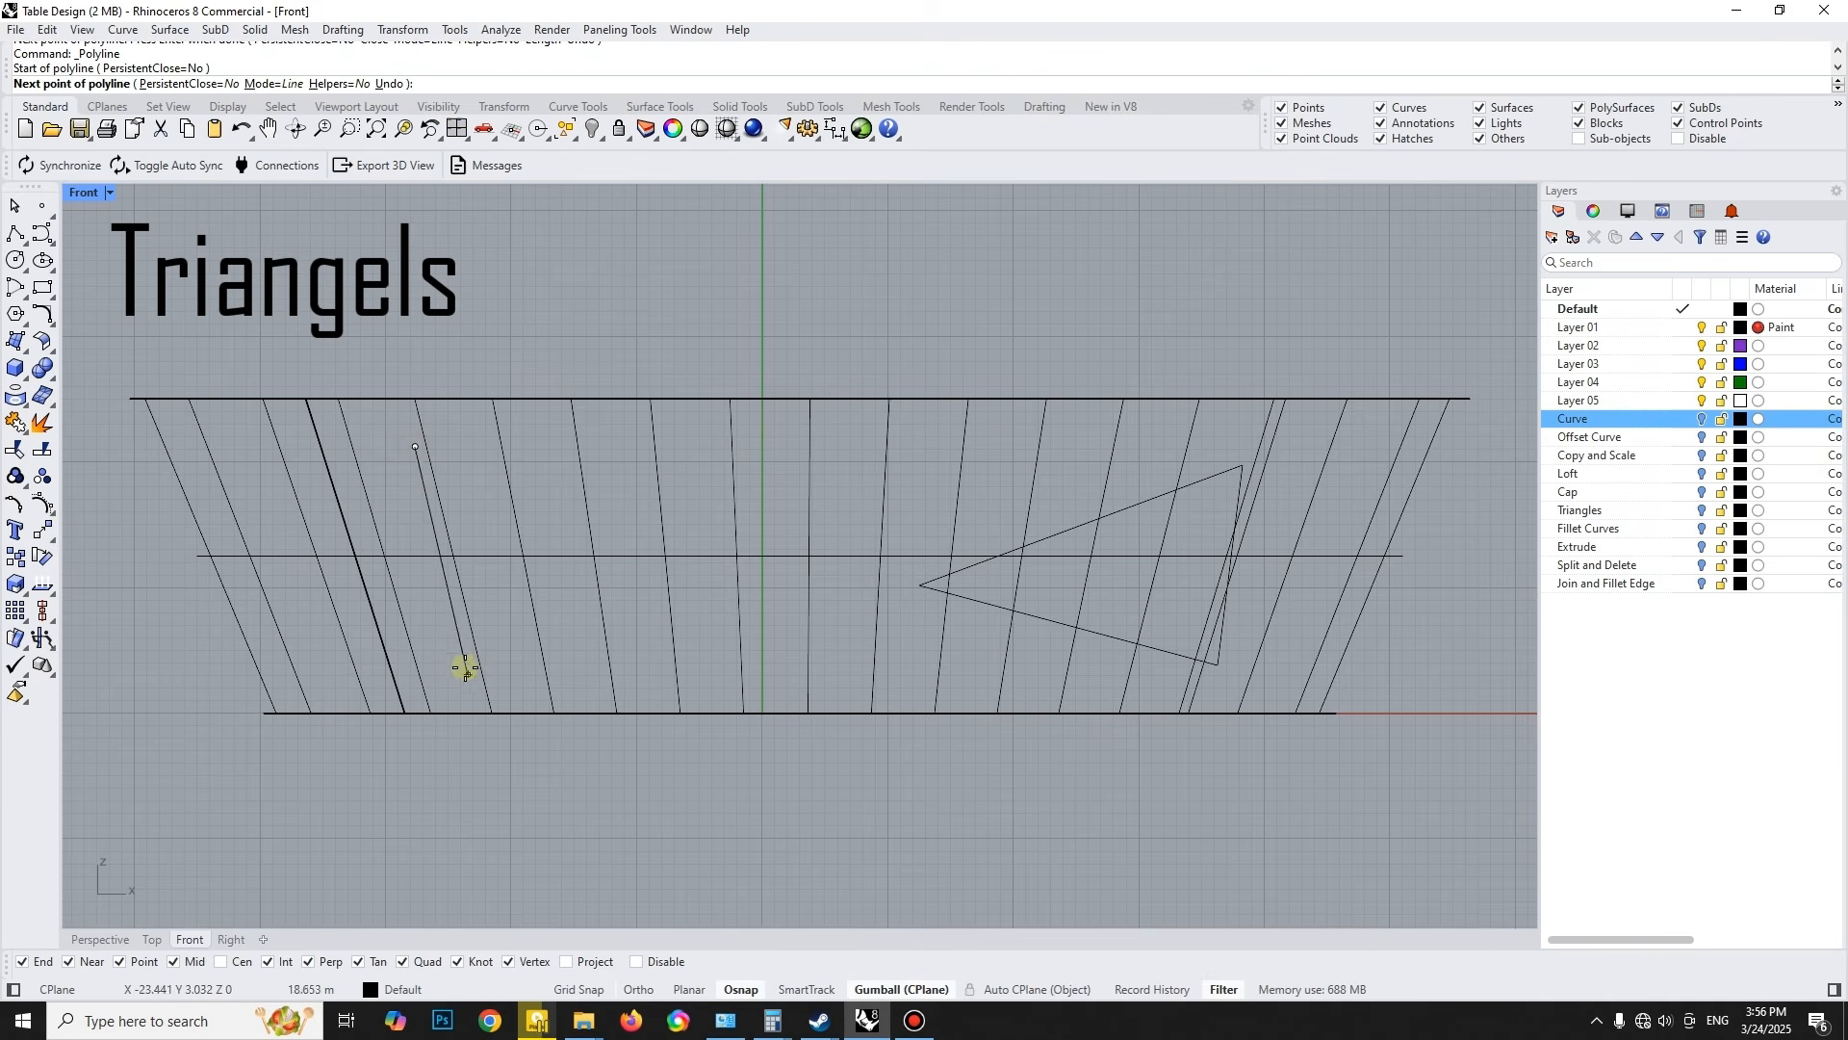
click(787, 647)
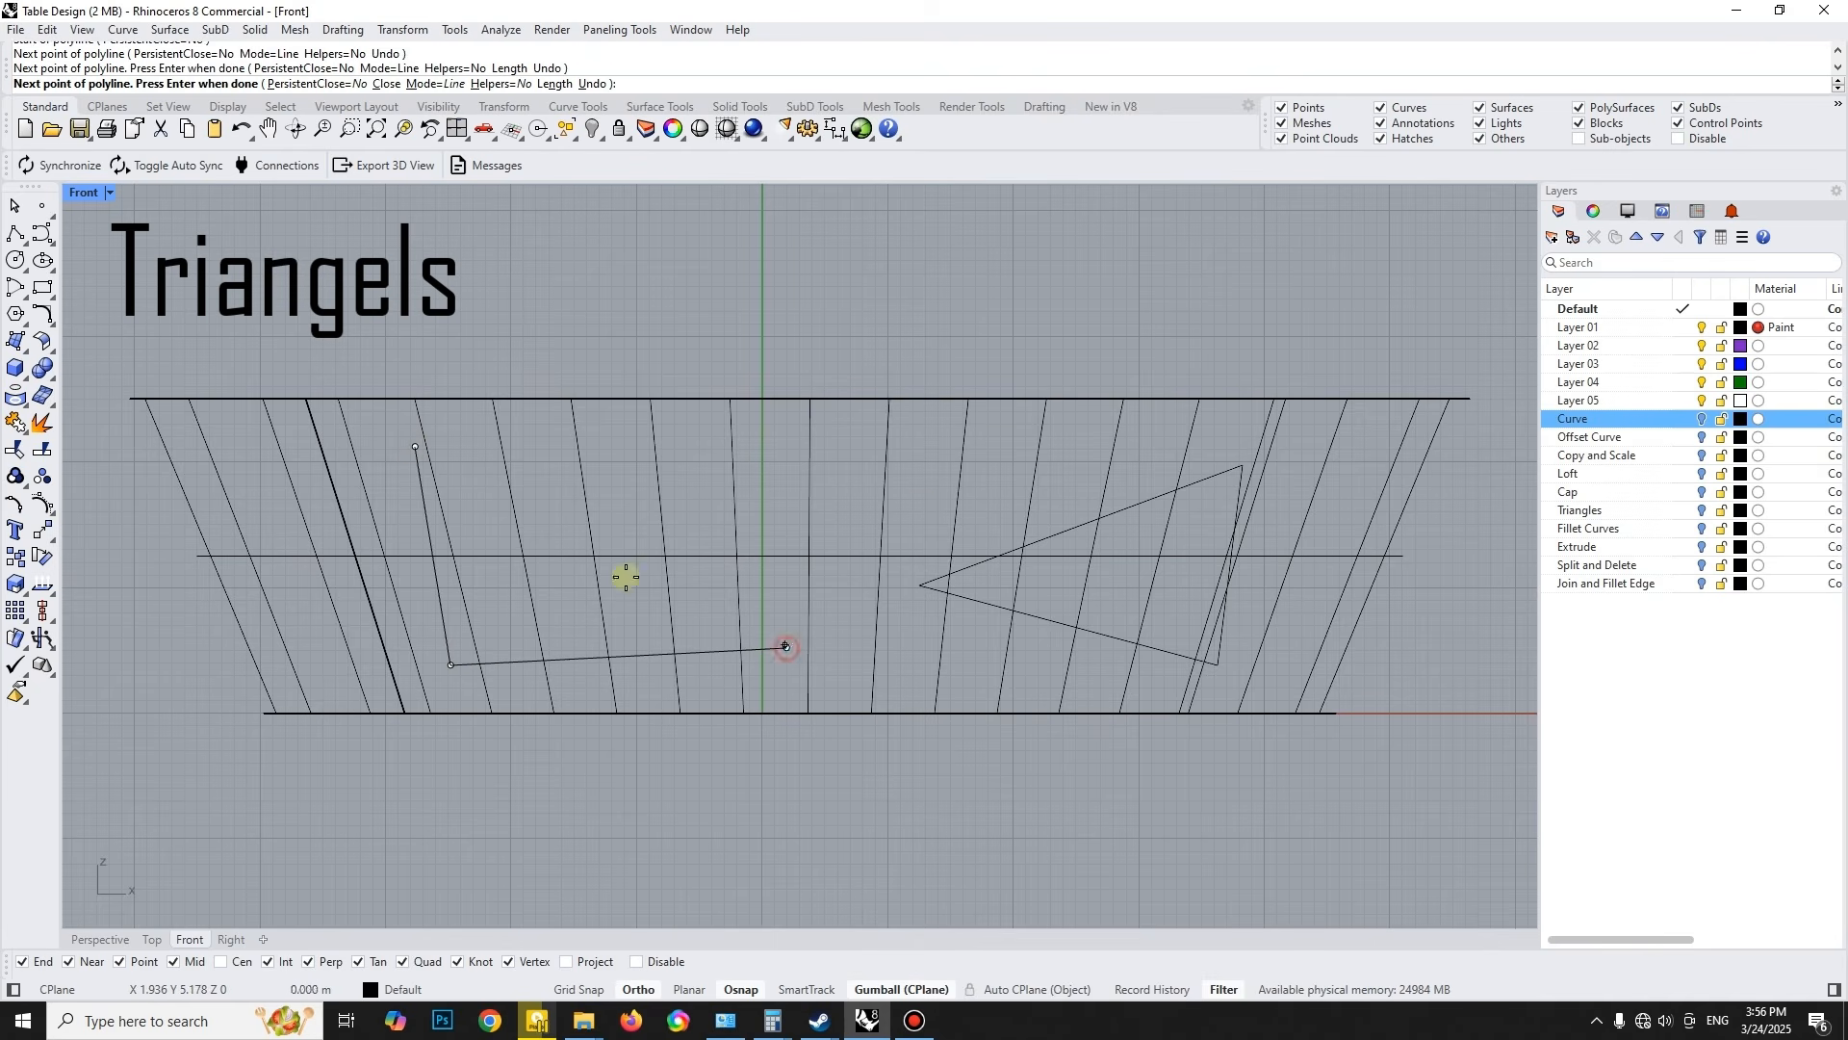
click(415, 447)
- Reshape both triangles by moving their corner points, extending the right one's tip toward the centre and its upper corner outward
click(983, 589)
click(920, 584)
drag(920, 584, 814, 584)
click(1244, 465)
drag(1278, 468, 1319, 452)
click(508, 663)
drag(437, 647, 471, 682)
drag(496, 618, 499, 605)
drag(845, 620, 799, 587)
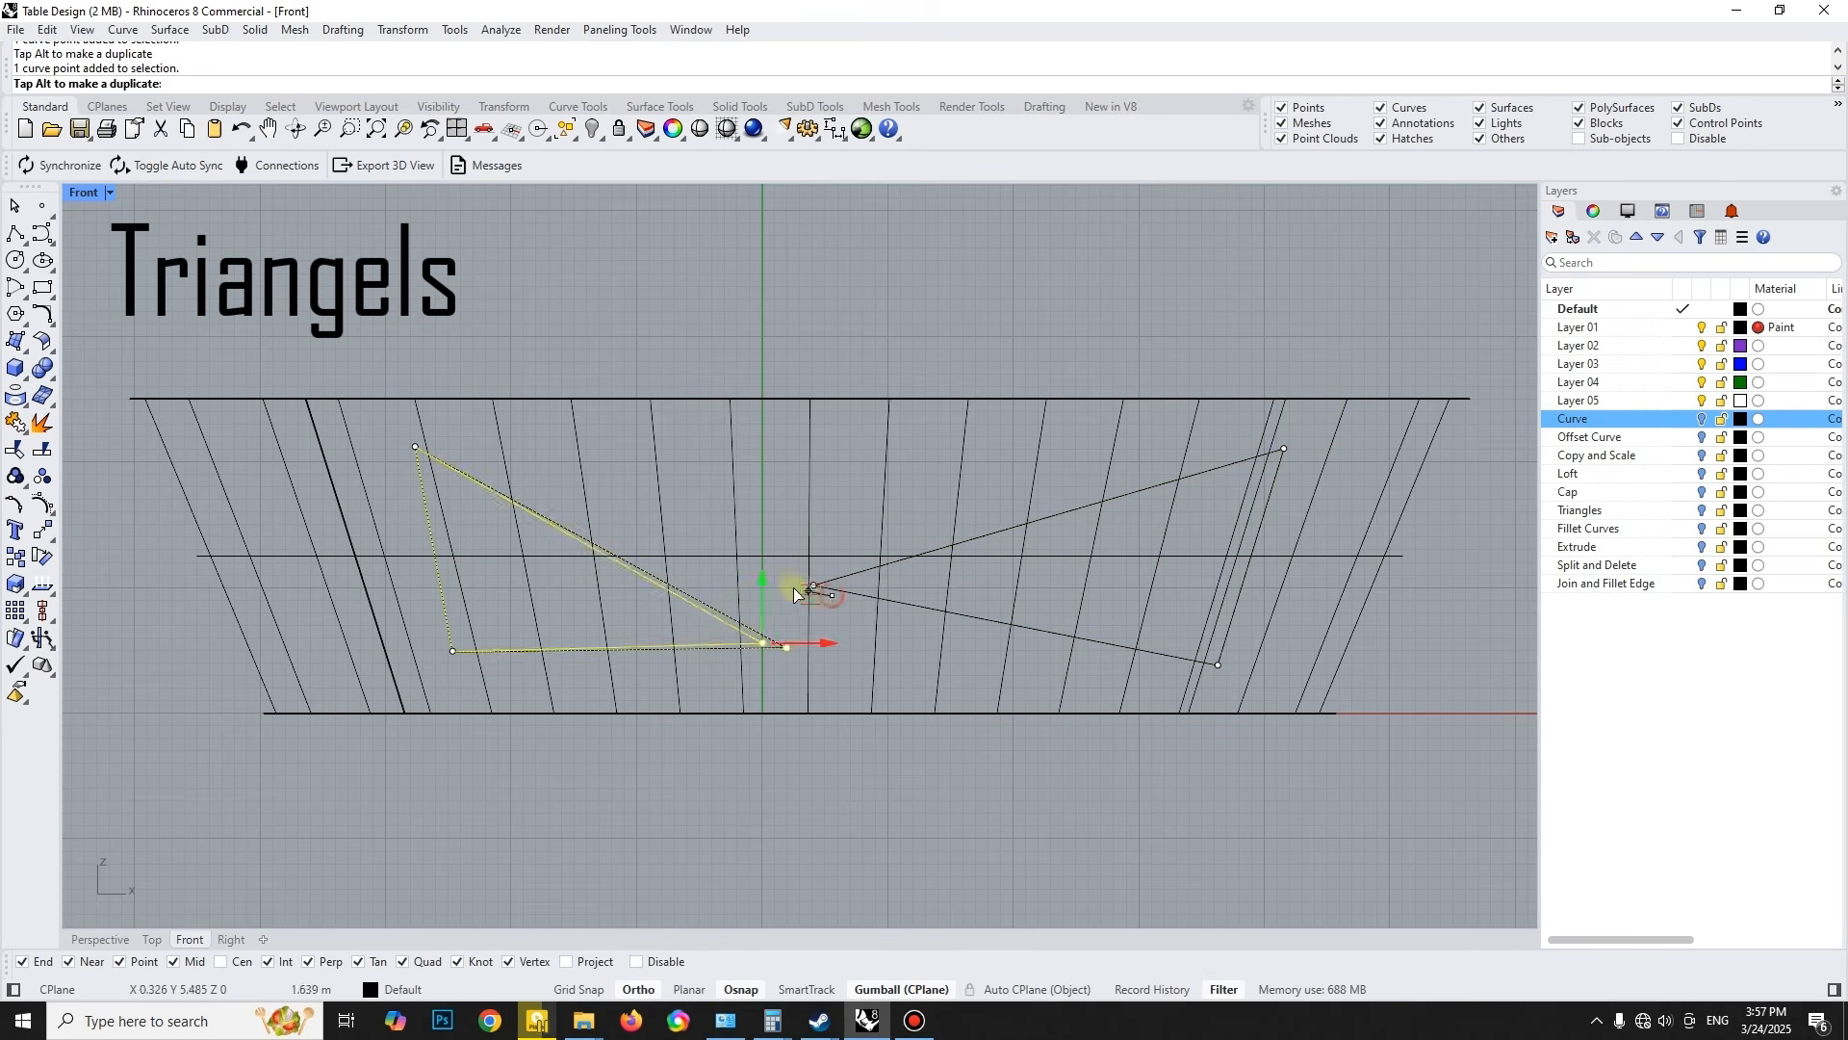
drag(431, 443, 472, 451)
- Move both triangles along the Y axis until they stand in front of the body in the Perspective view
click(100, 940)
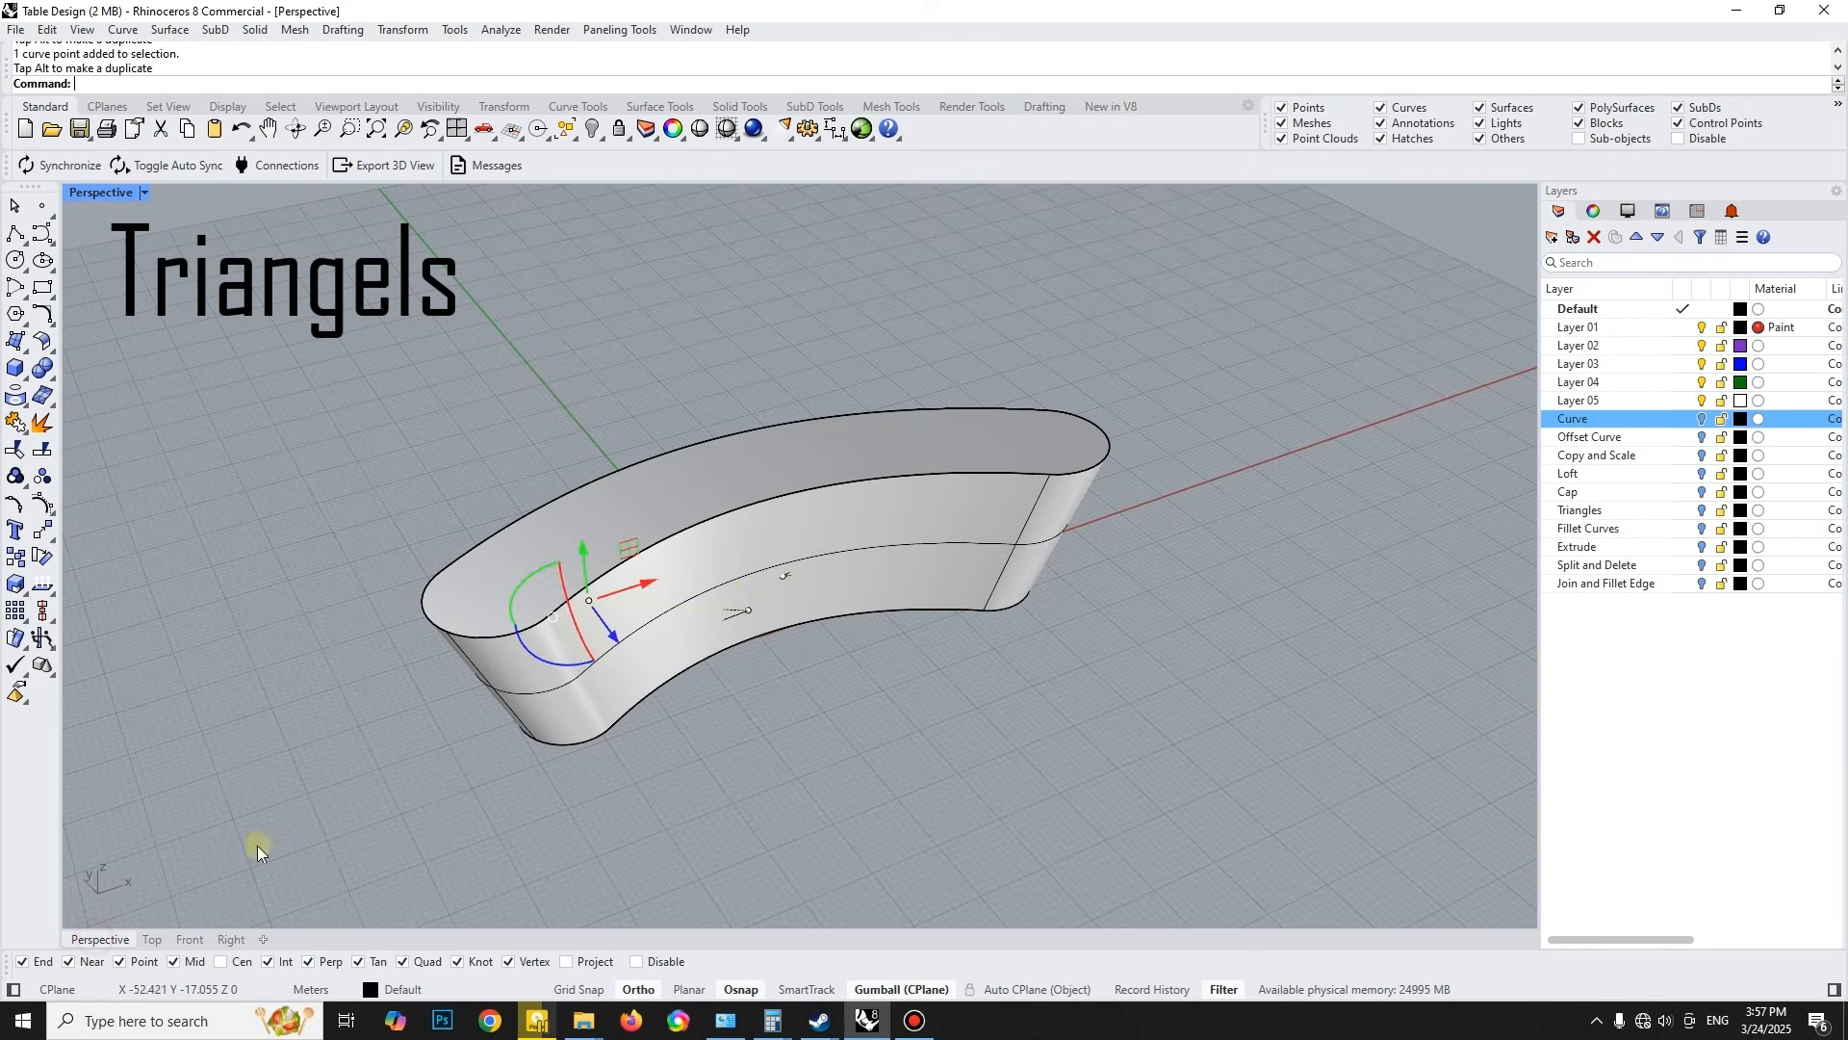
click(781, 583)
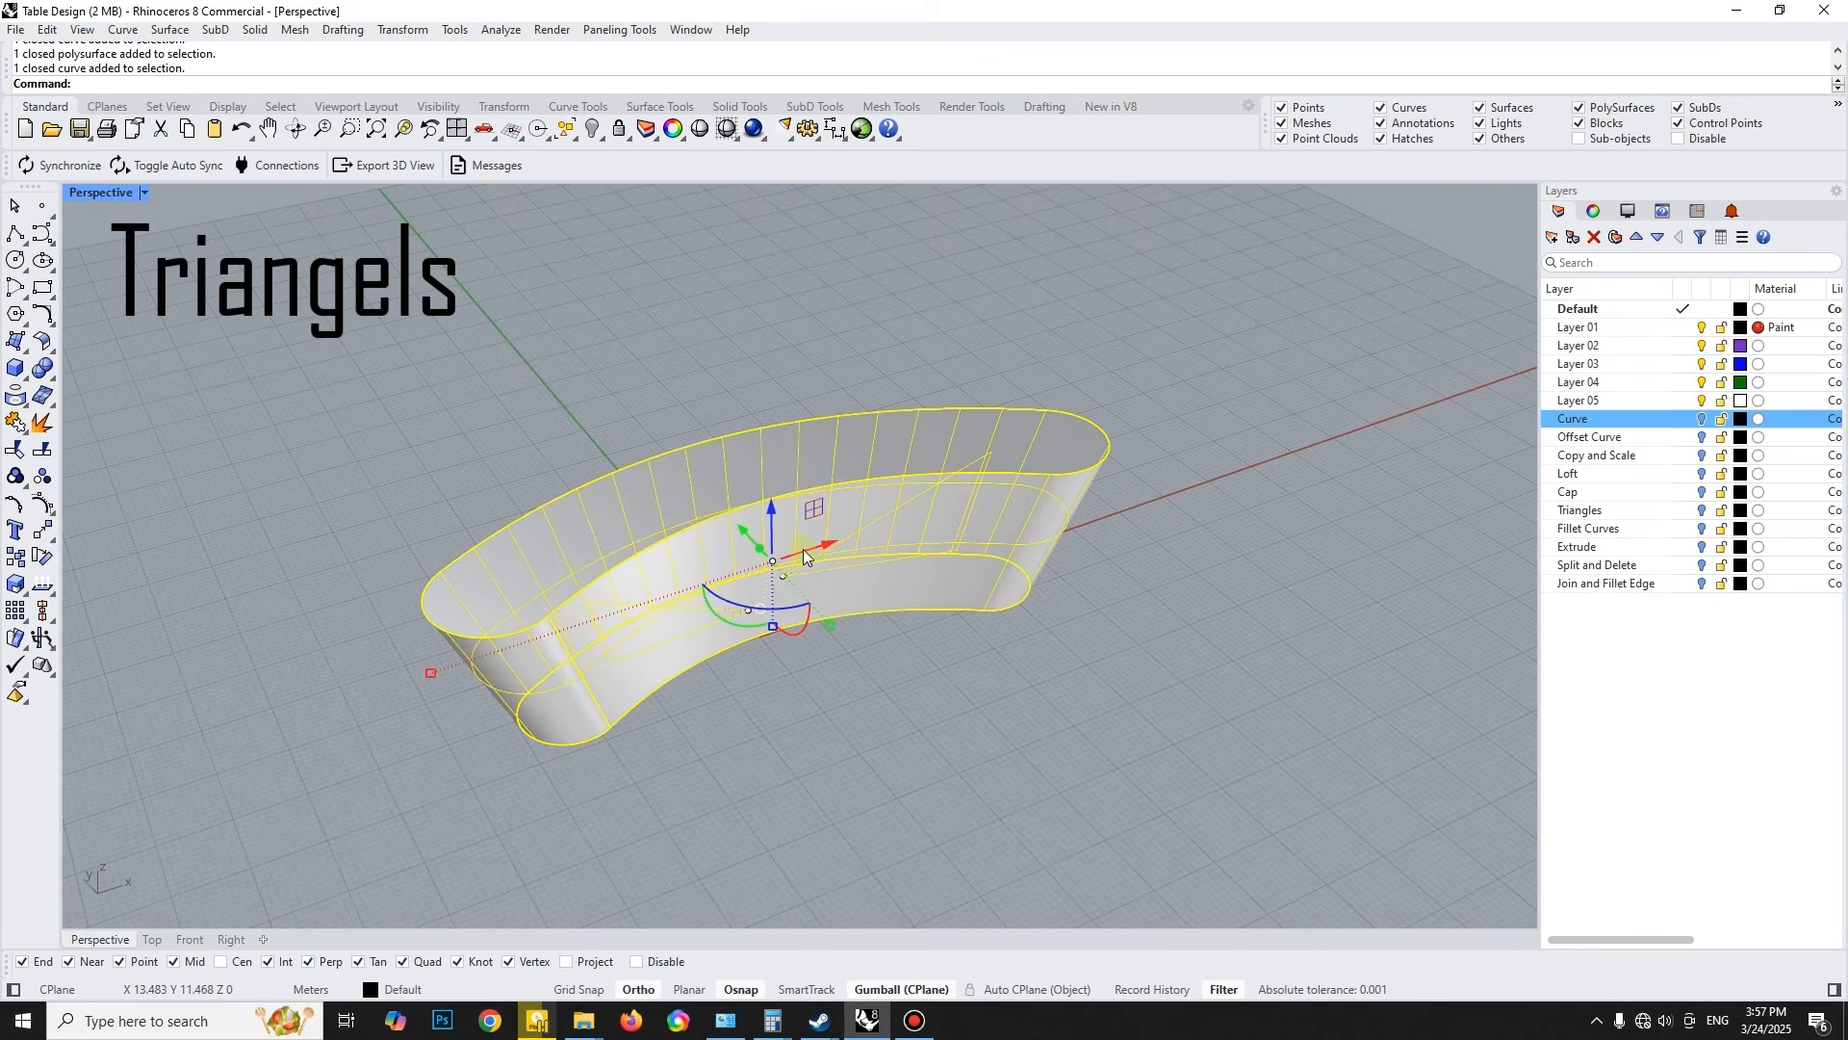
ctrl+click(800, 583)
right_drag(800, 583, 846, 491)
click(864, 458)
drag(897, 476, 868, 476)
right_drag(870, 469, 841, 464)
key(Escape)
- Try filleting the right triangle's upper corner with a 0.2 m radius, and undo the fillet
click(38, 316)
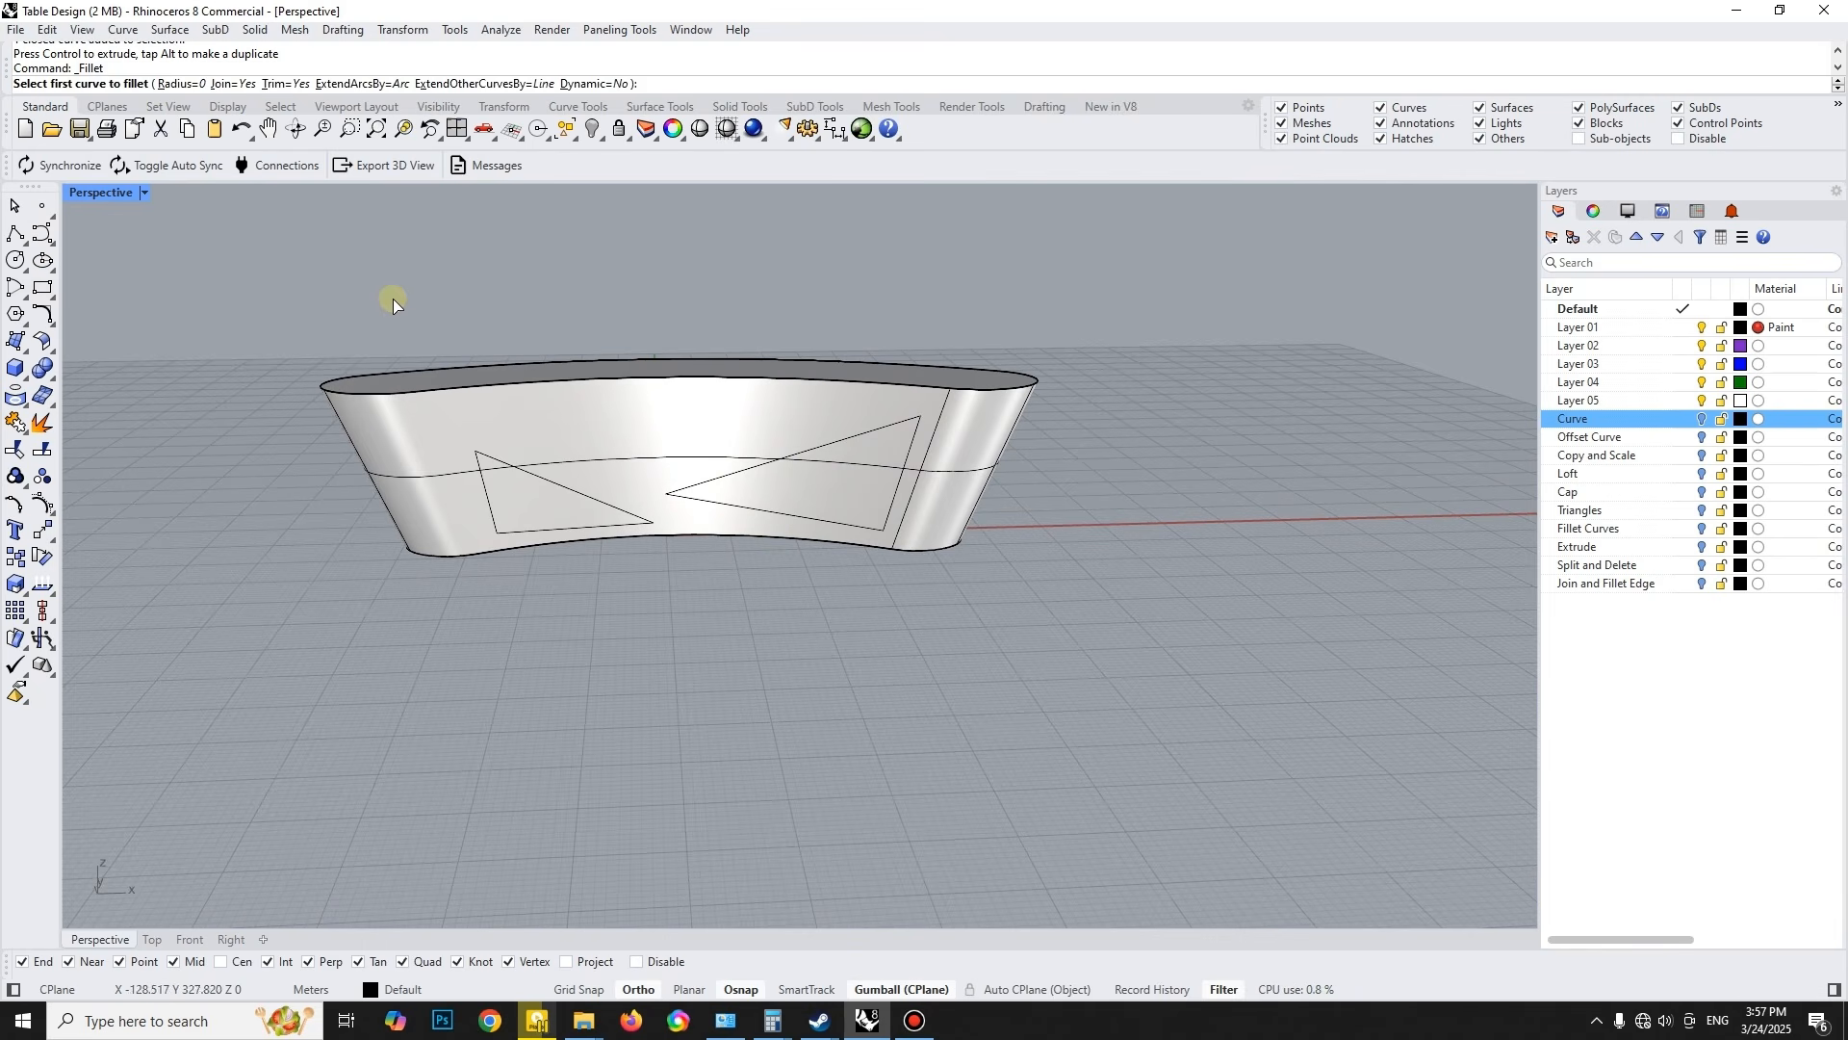
click(882, 414)
click(915, 429)
scroll(881, 412, up, 3)
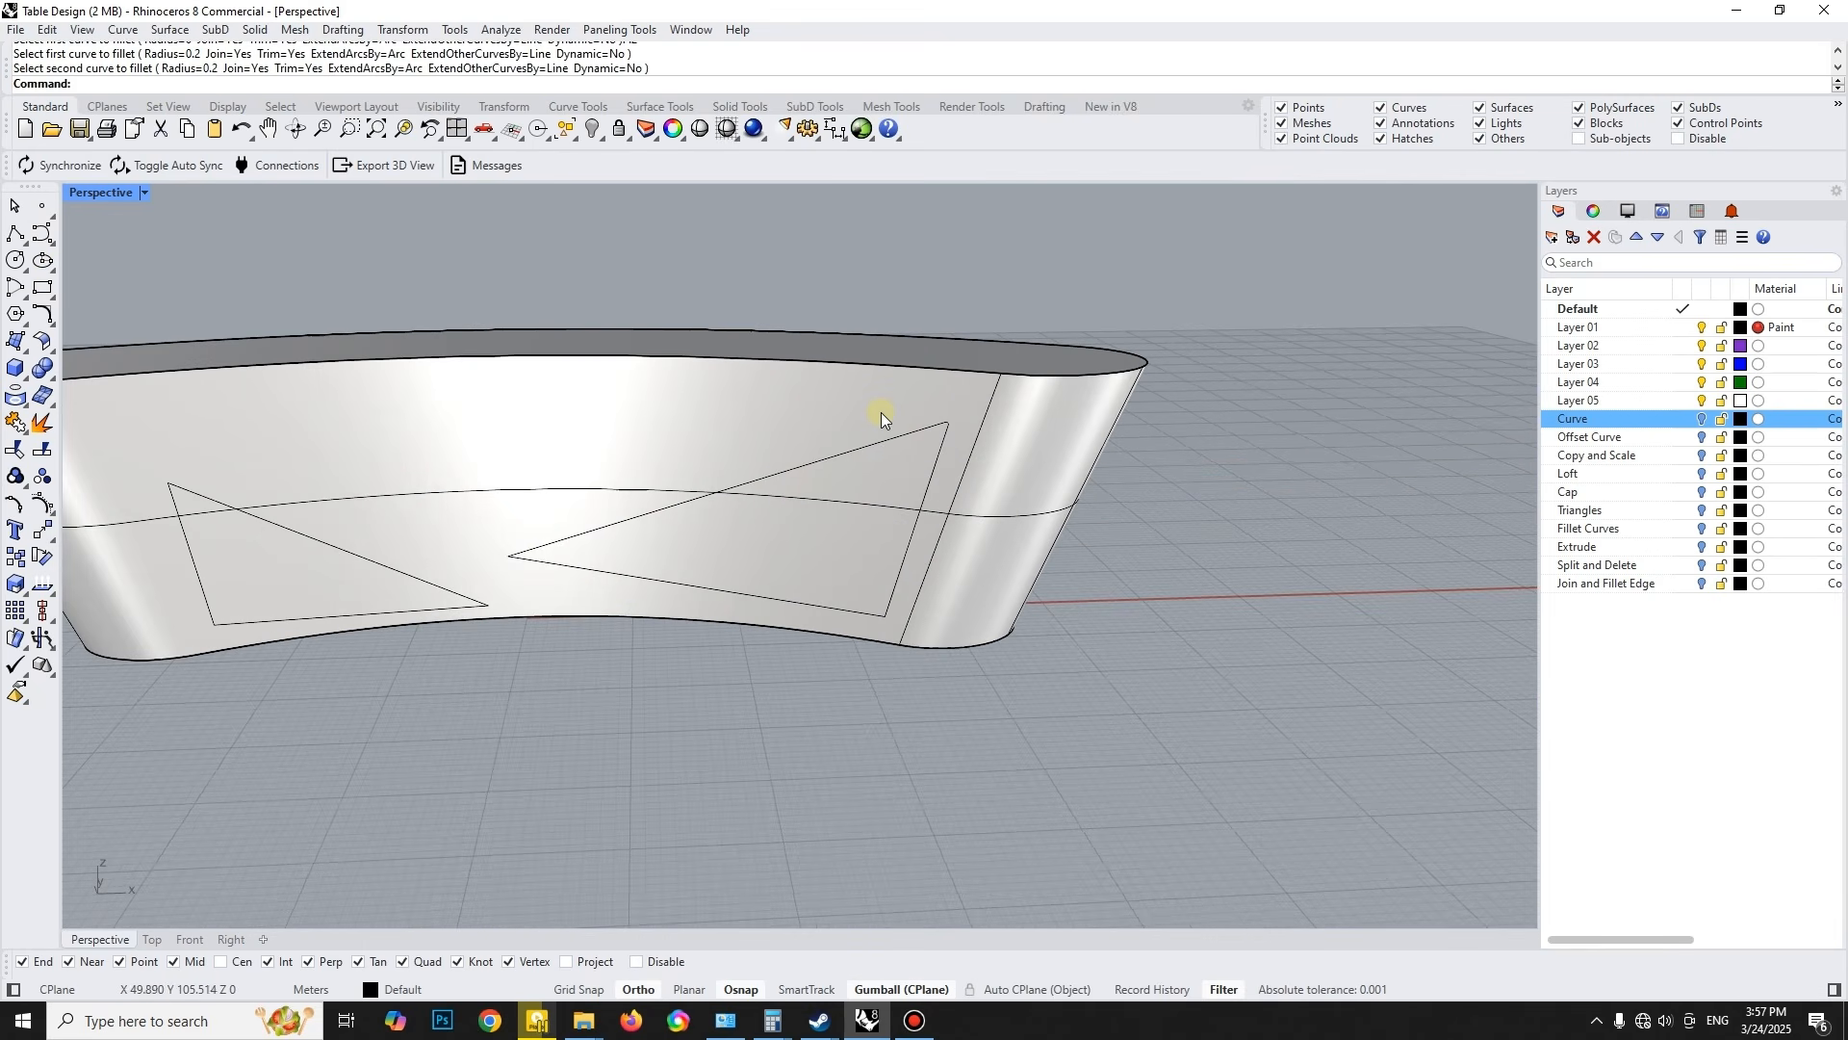
key(ctrl+z)
key(Escape)
- Fillet all three corners of the right triangle with a 2 m radius
click(38, 316)
click(938, 445)
click(811, 466)
key(space)
click(569, 537)
click(569, 566)
key(space)
click(866, 613)
click(894, 603)
- Fillet the corners of the left triangle with the same 2 m radius
shift+right_drag(539, 547, 724, 564)
key(space)
click(639, 606)
click(639, 627)
key(Escape)
key(space)
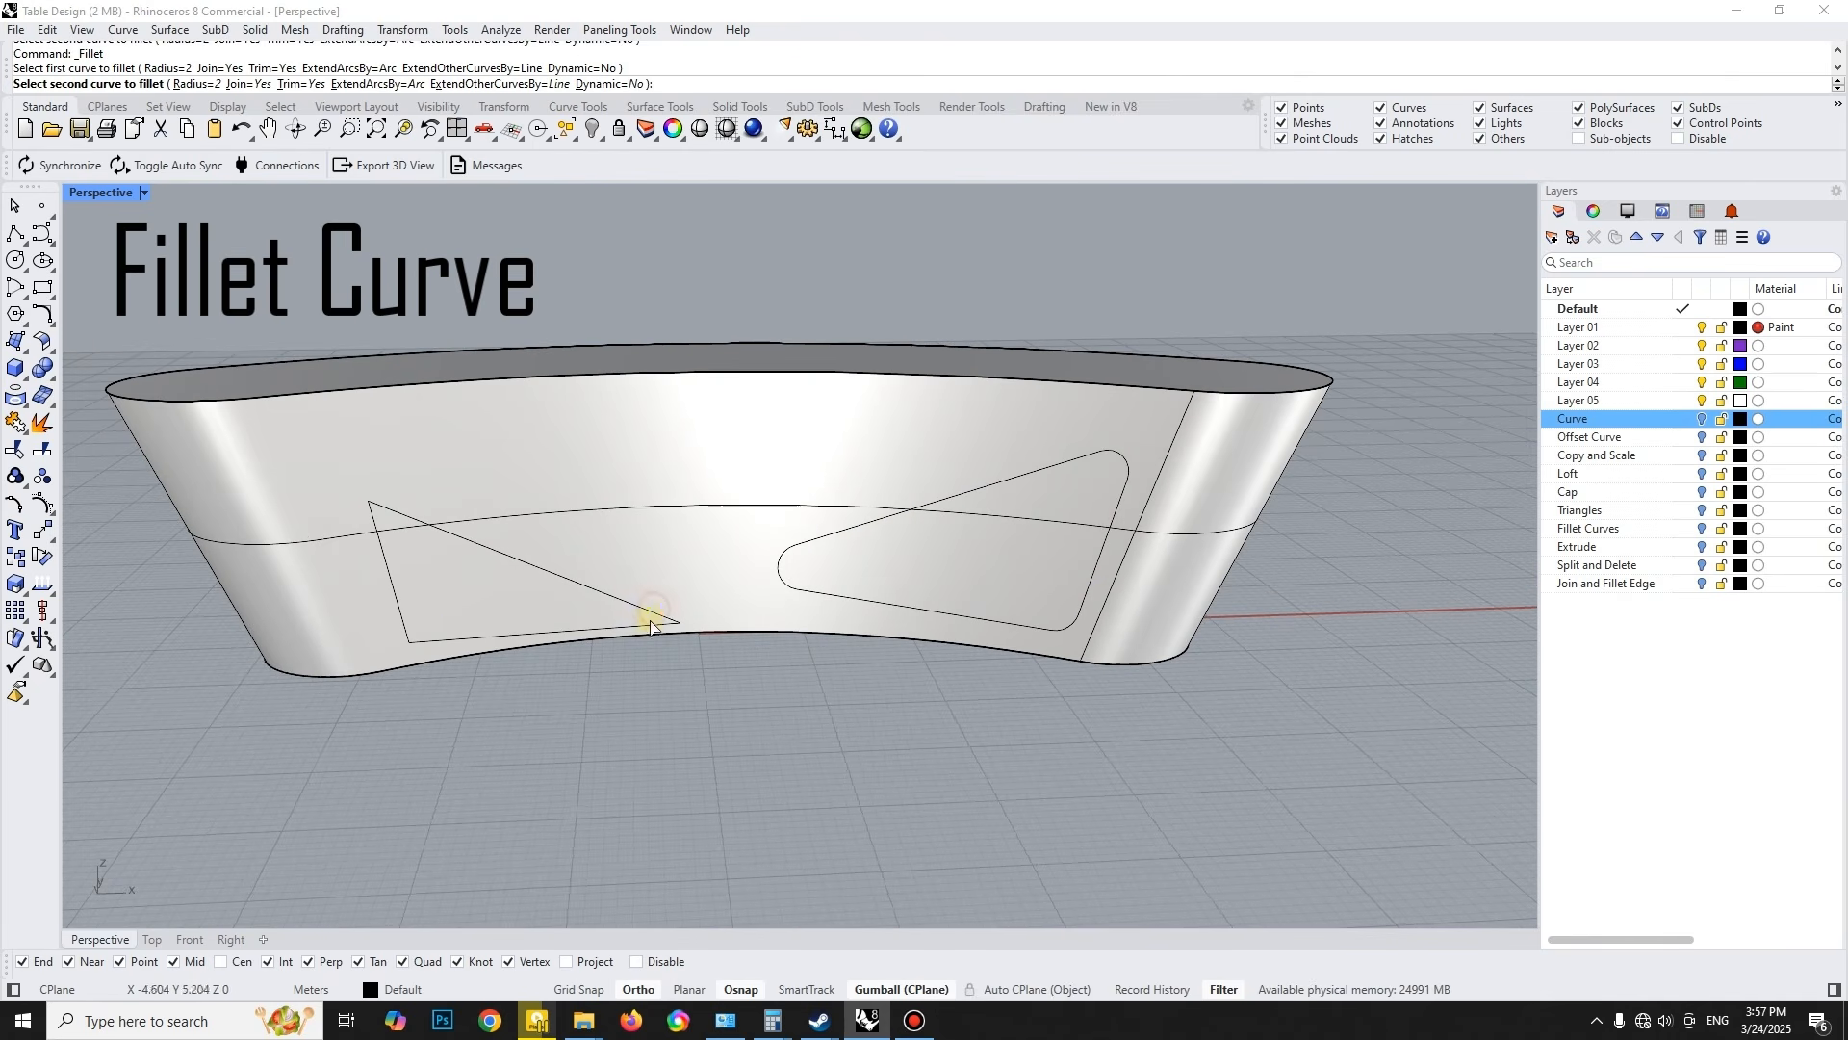
click(384, 556)
click(423, 523)
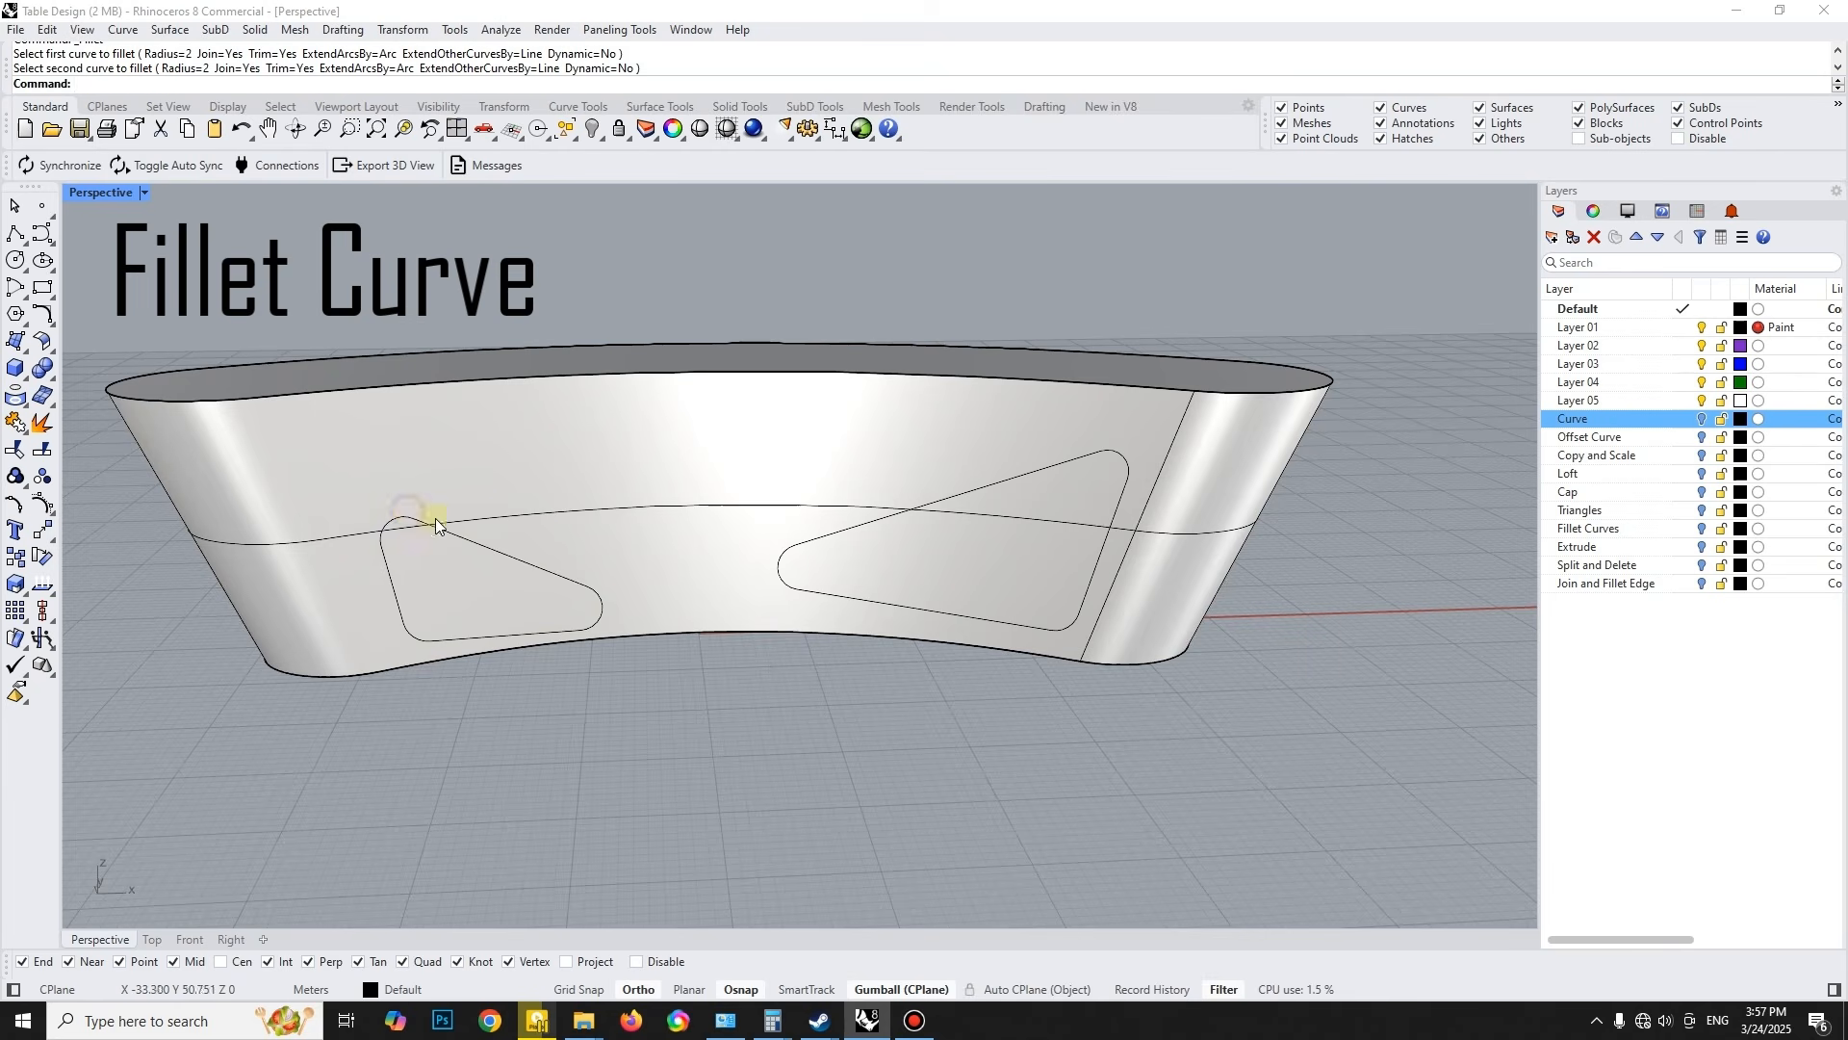
- Extrude both rounded triangles straight through the full depth of the body as open surfaces
scroll(561, 556, down, 5)
click(568, 566)
right_drag(577, 559, 608, 491)
click(696, 447)
right_drag(696, 448, 643, 566)
click(255, 30)
mouse_move(409, 366)
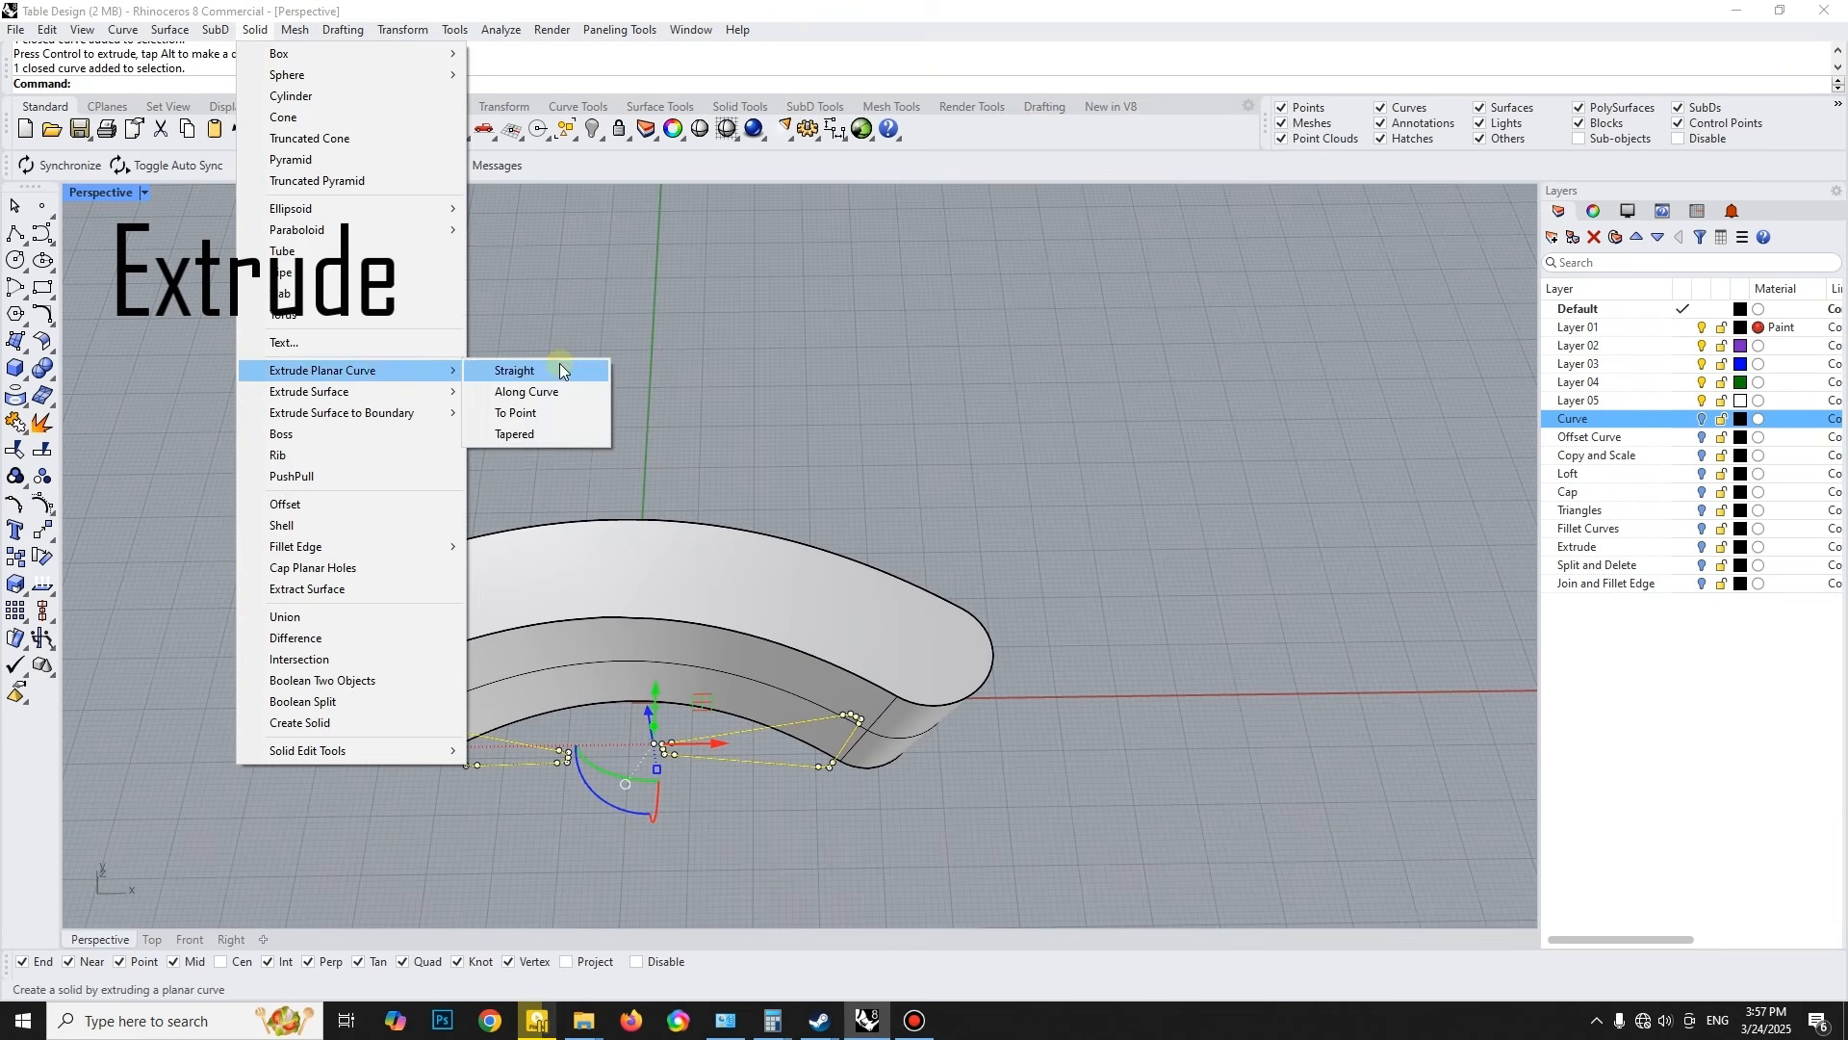
click(558, 362)
click(1011, 449)
right_drag(1011, 450, 1015, 361)
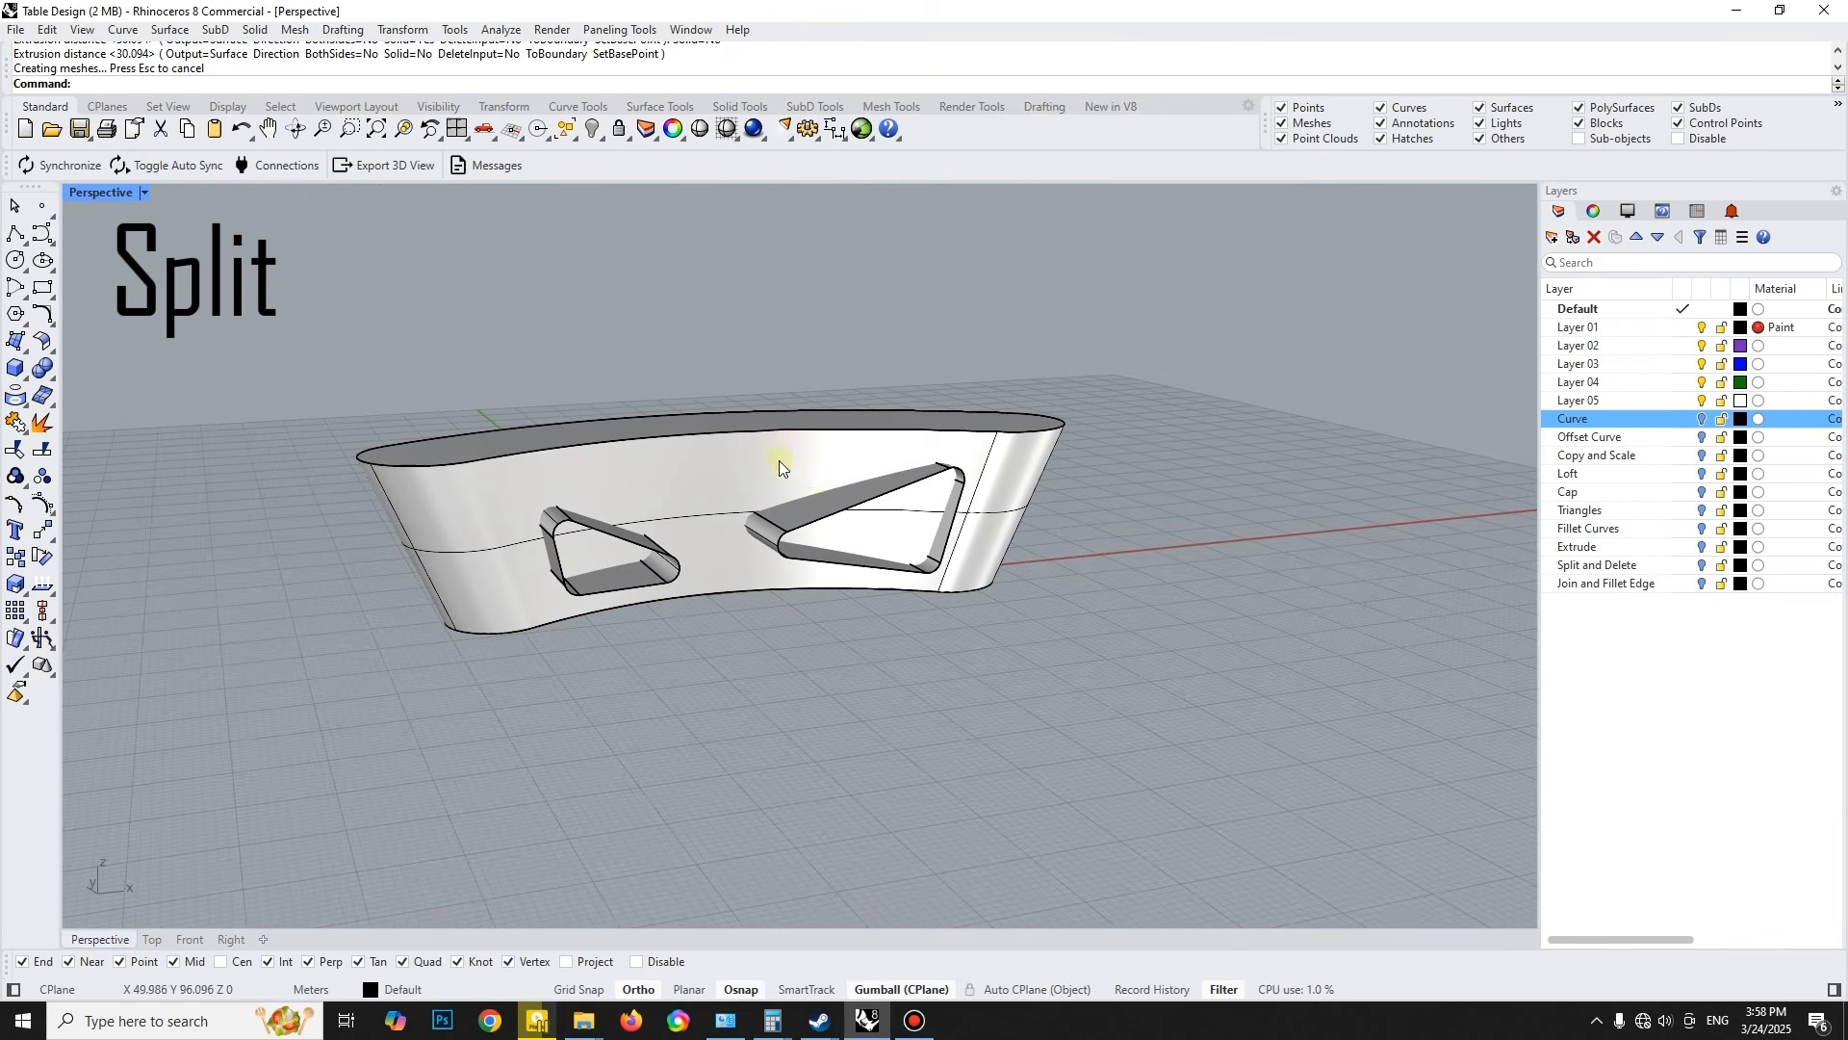
- Split the body with the two triangular extrusions and delete the cut-out wall pieces
click(778, 460)
click(42, 450)
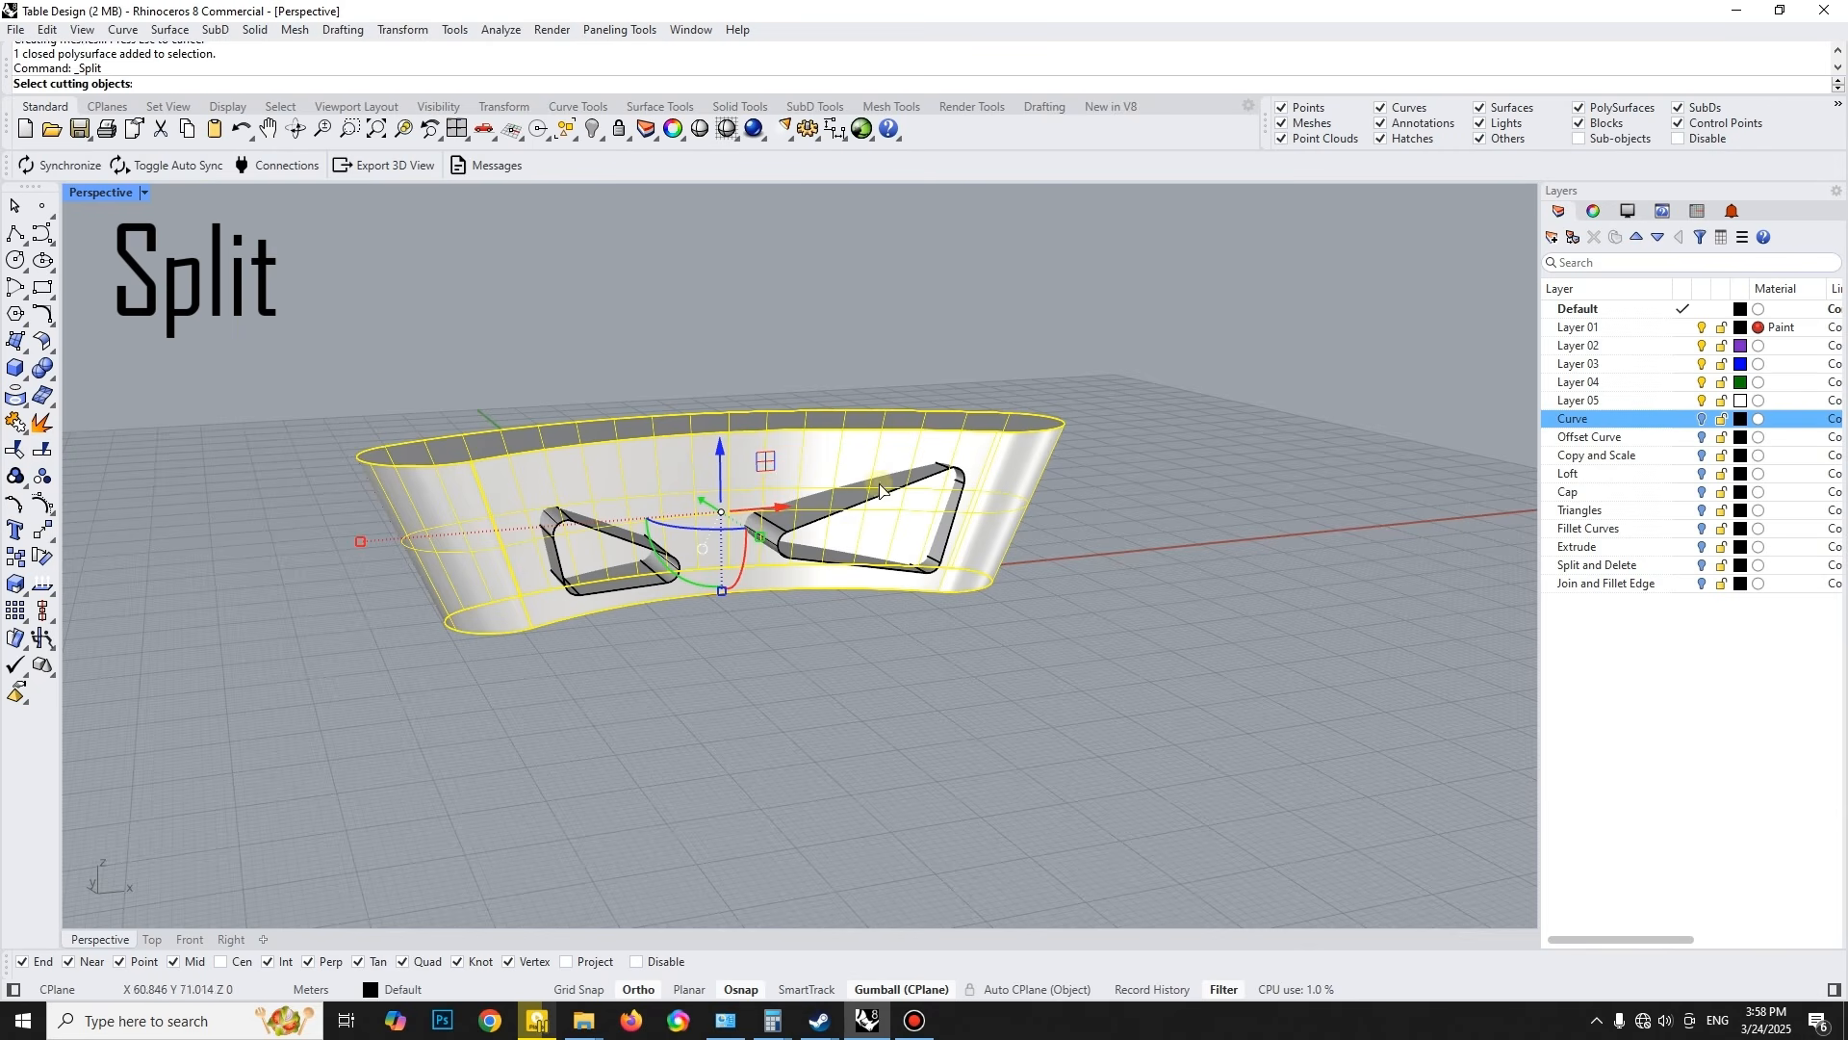
click(866, 477)
click(621, 545)
click(674, 590)
key(Return)
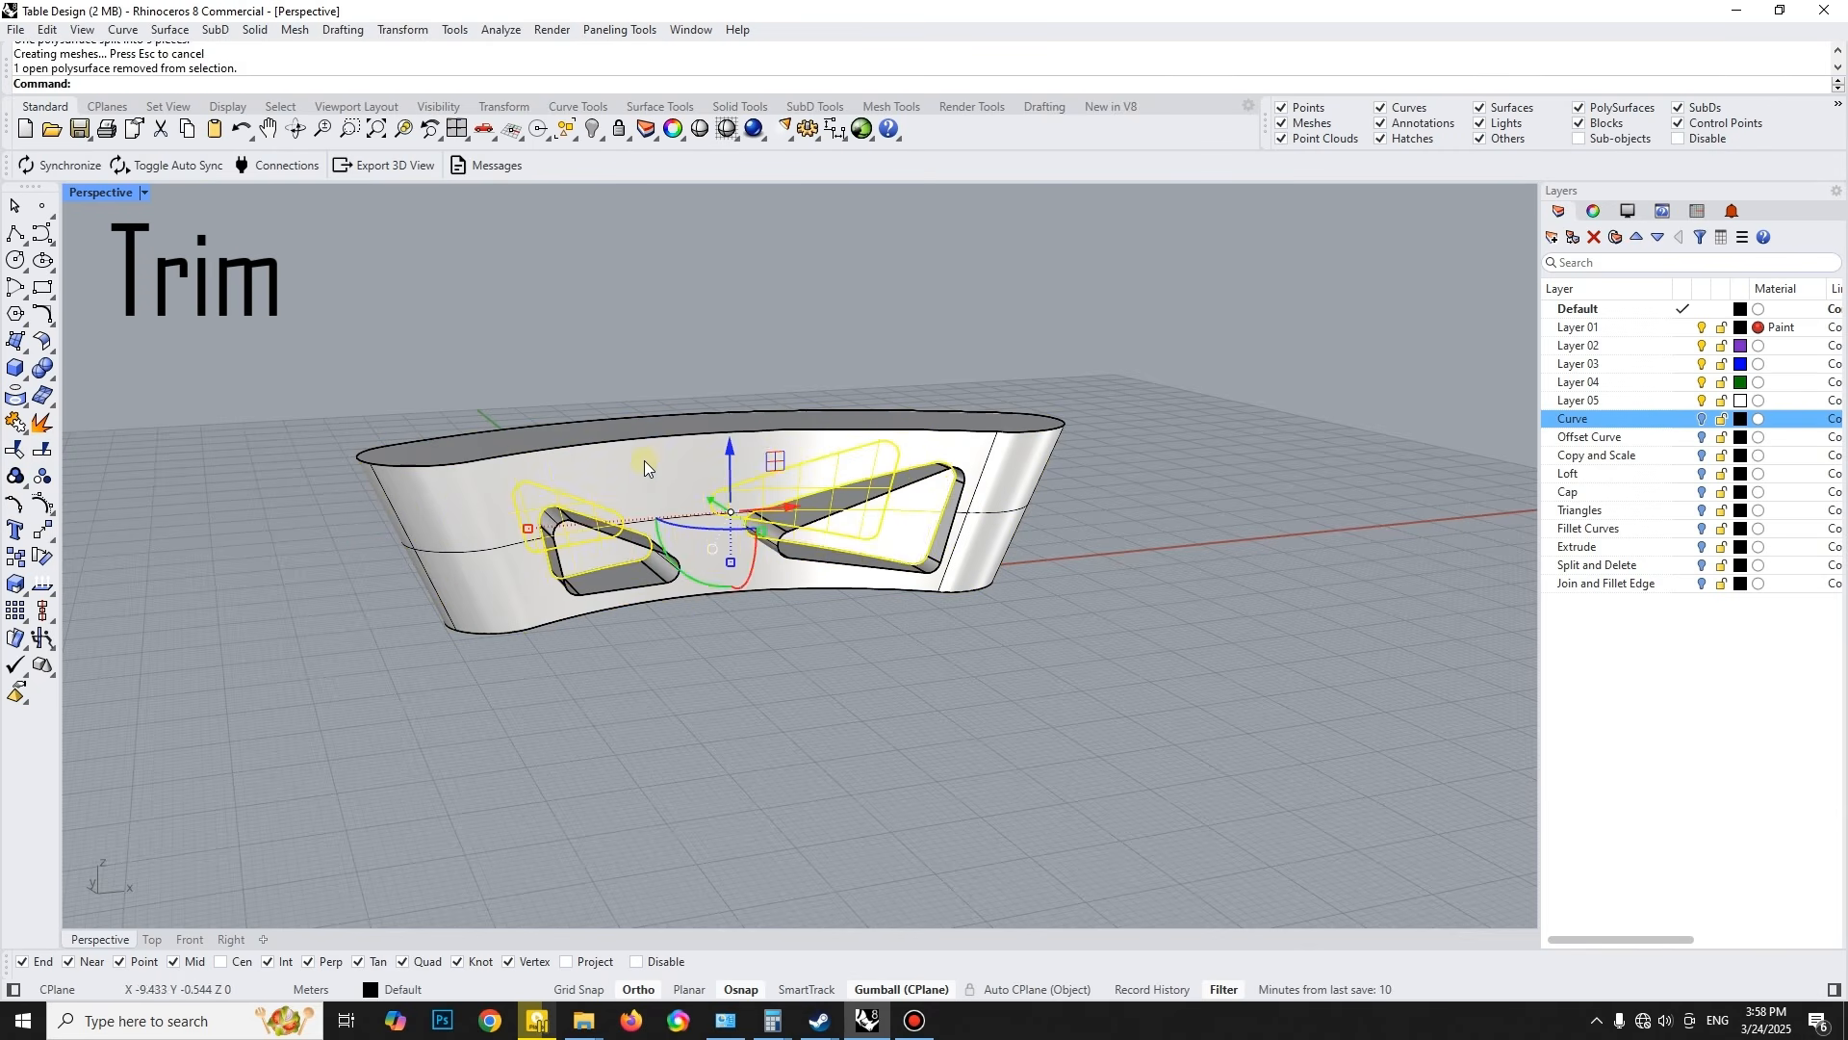
- Trim away the parts of both triangular extrusions that stick out beyond the body, working in the Top view
click(152, 939)
key(Return)
scroll(568, 616, up, 3)
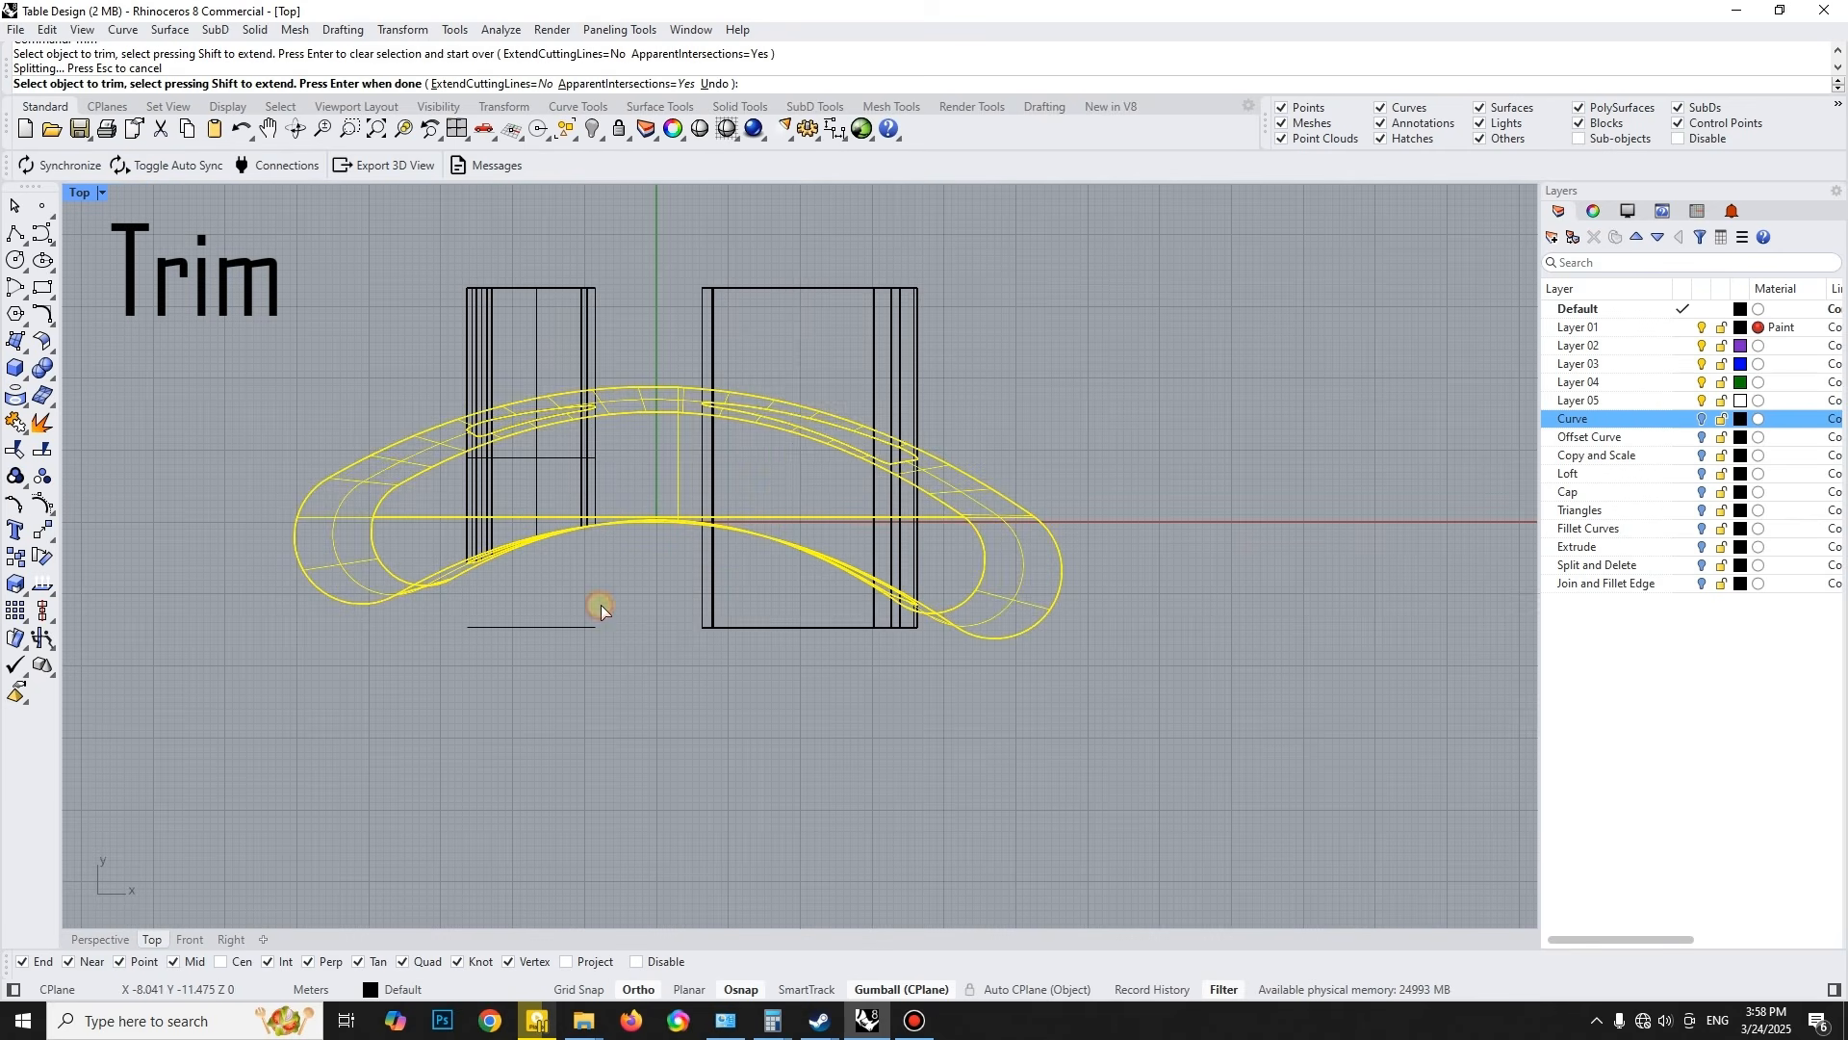
key(Return)
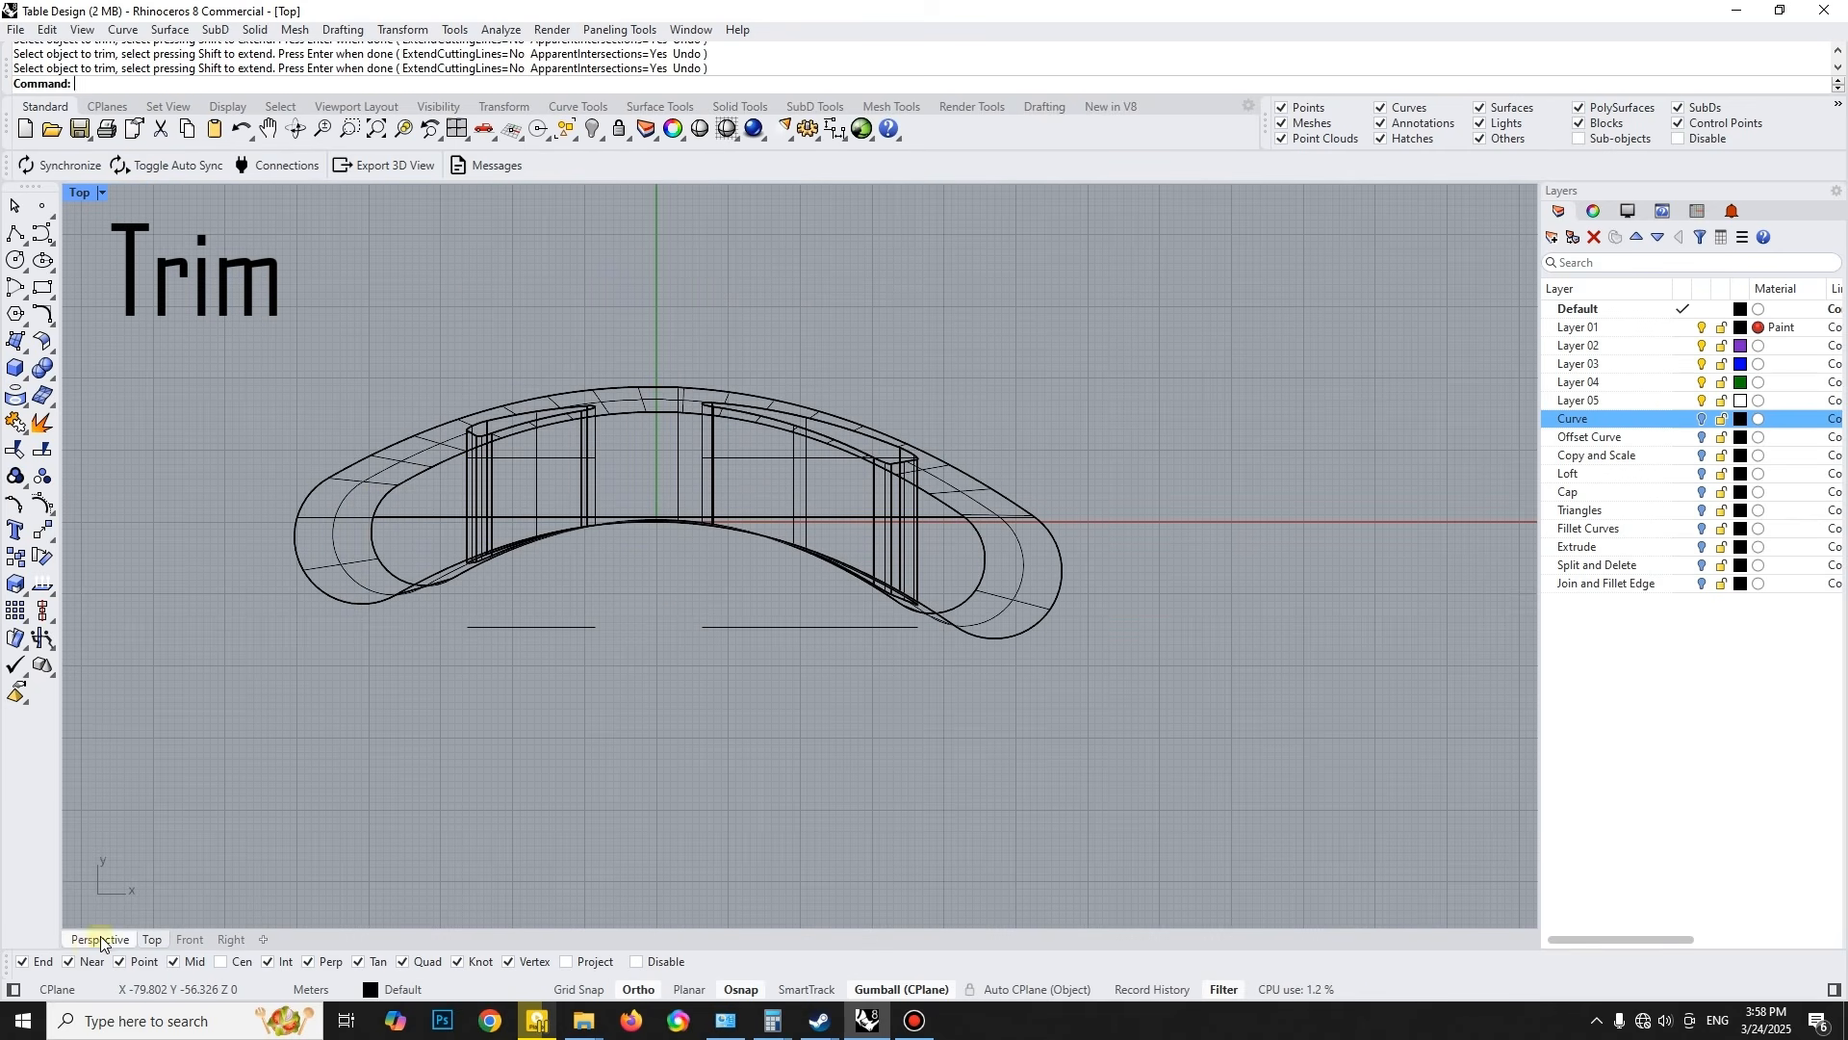
- Delete the two leftover triangle curves in front of the body
click(100, 939)
click(870, 575)
key(Delete)
key(Delete)
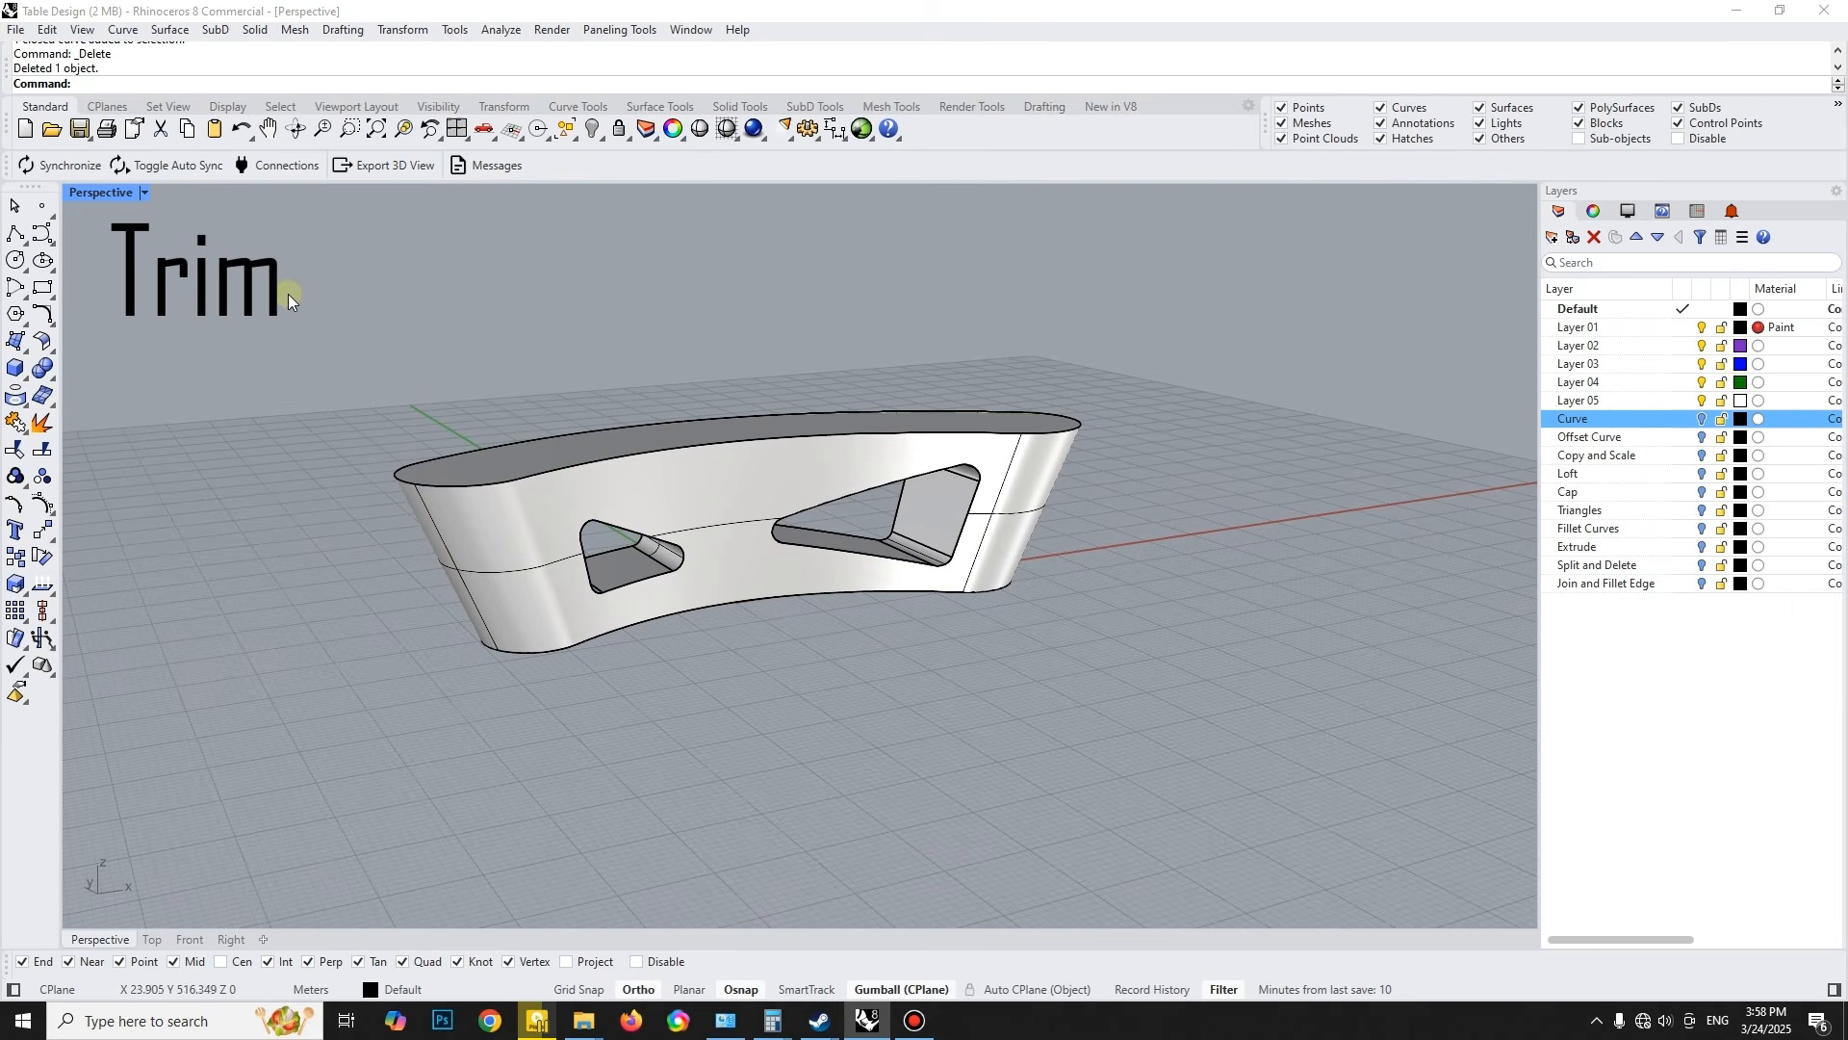
- Join the body and the two trimmed opening surfaces into one closed polysurface
drag(372, 285, 1326, 783)
click(15, 423)
scroll(732, 569, up, 5)
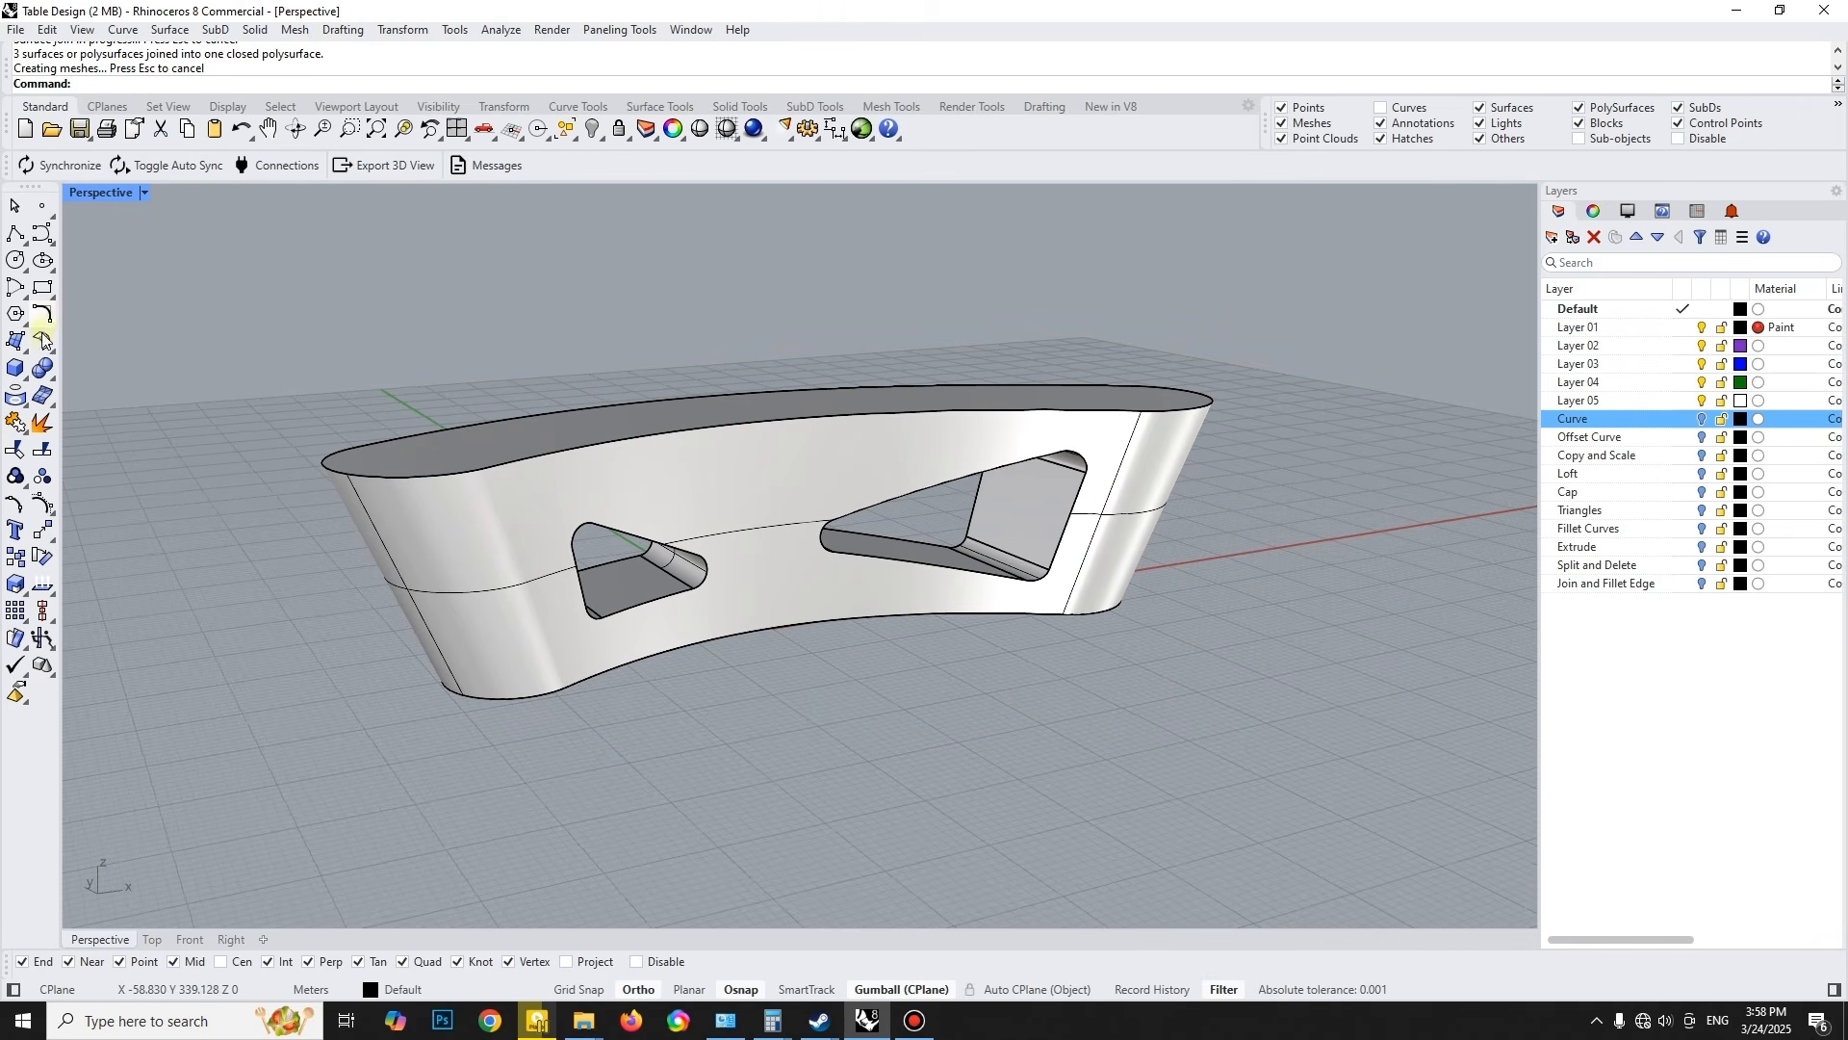
- Try to fillet the tabletop's front edge with a radius of 1, and undo it
click(48, 390)
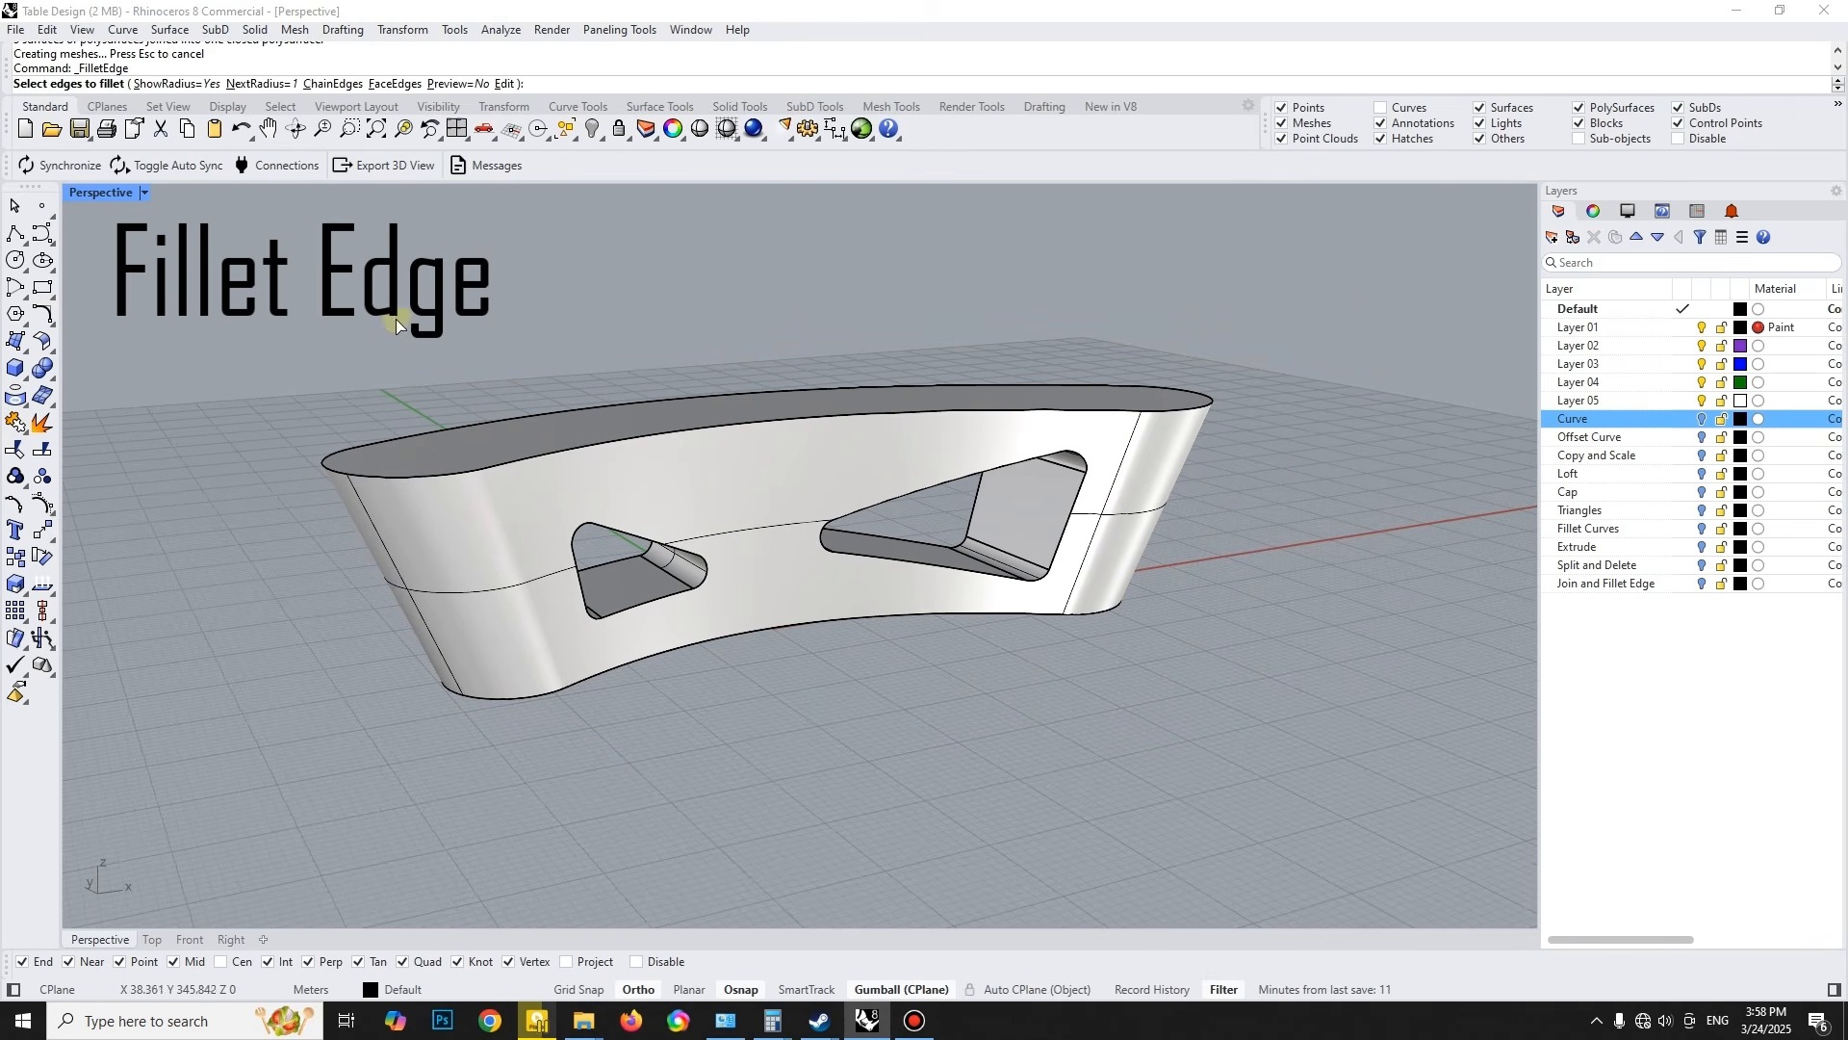
click(628, 442)
right_click(616, 407)
right_click(624, 423)
key(ctrl+z)
key(Escape)
- Fillet all edges of the tabletop, base and triangular openings together with a radius of 1
right_click(551, 473)
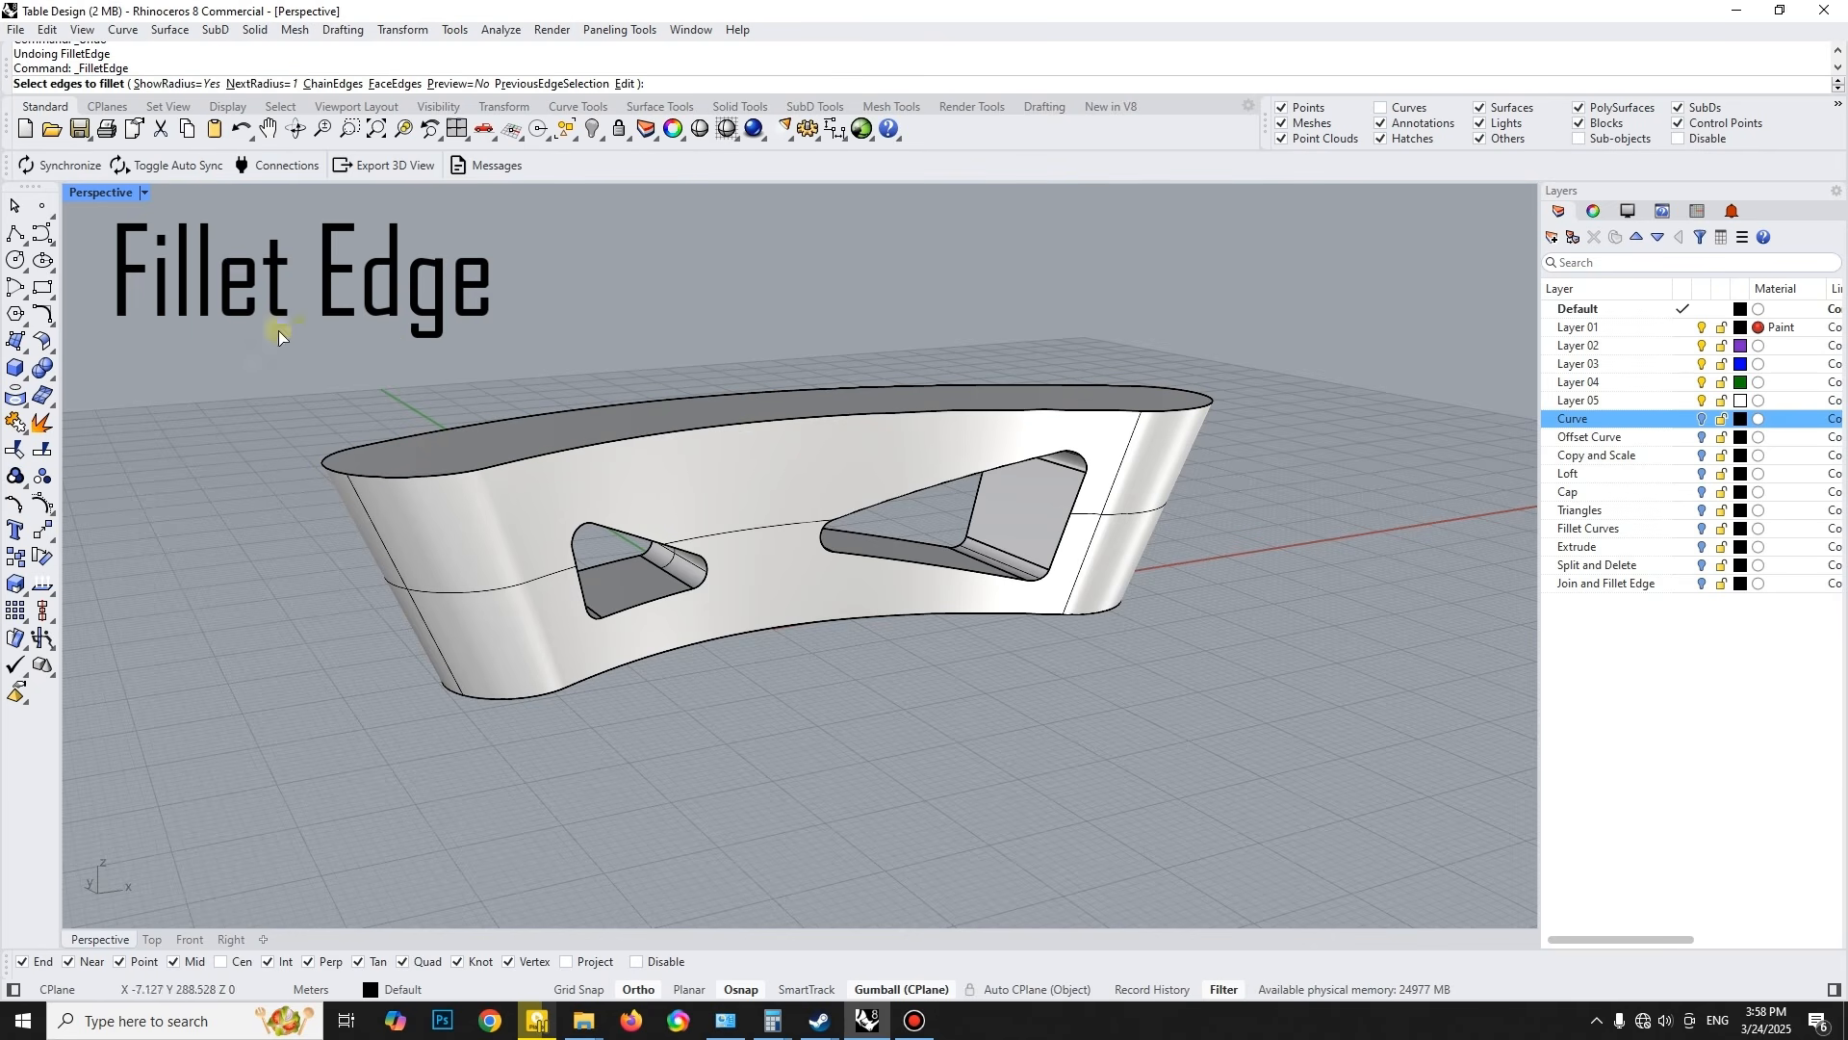
drag(279, 332, 1365, 732)
right_click(1389, 666)
right_click(1429, 546)
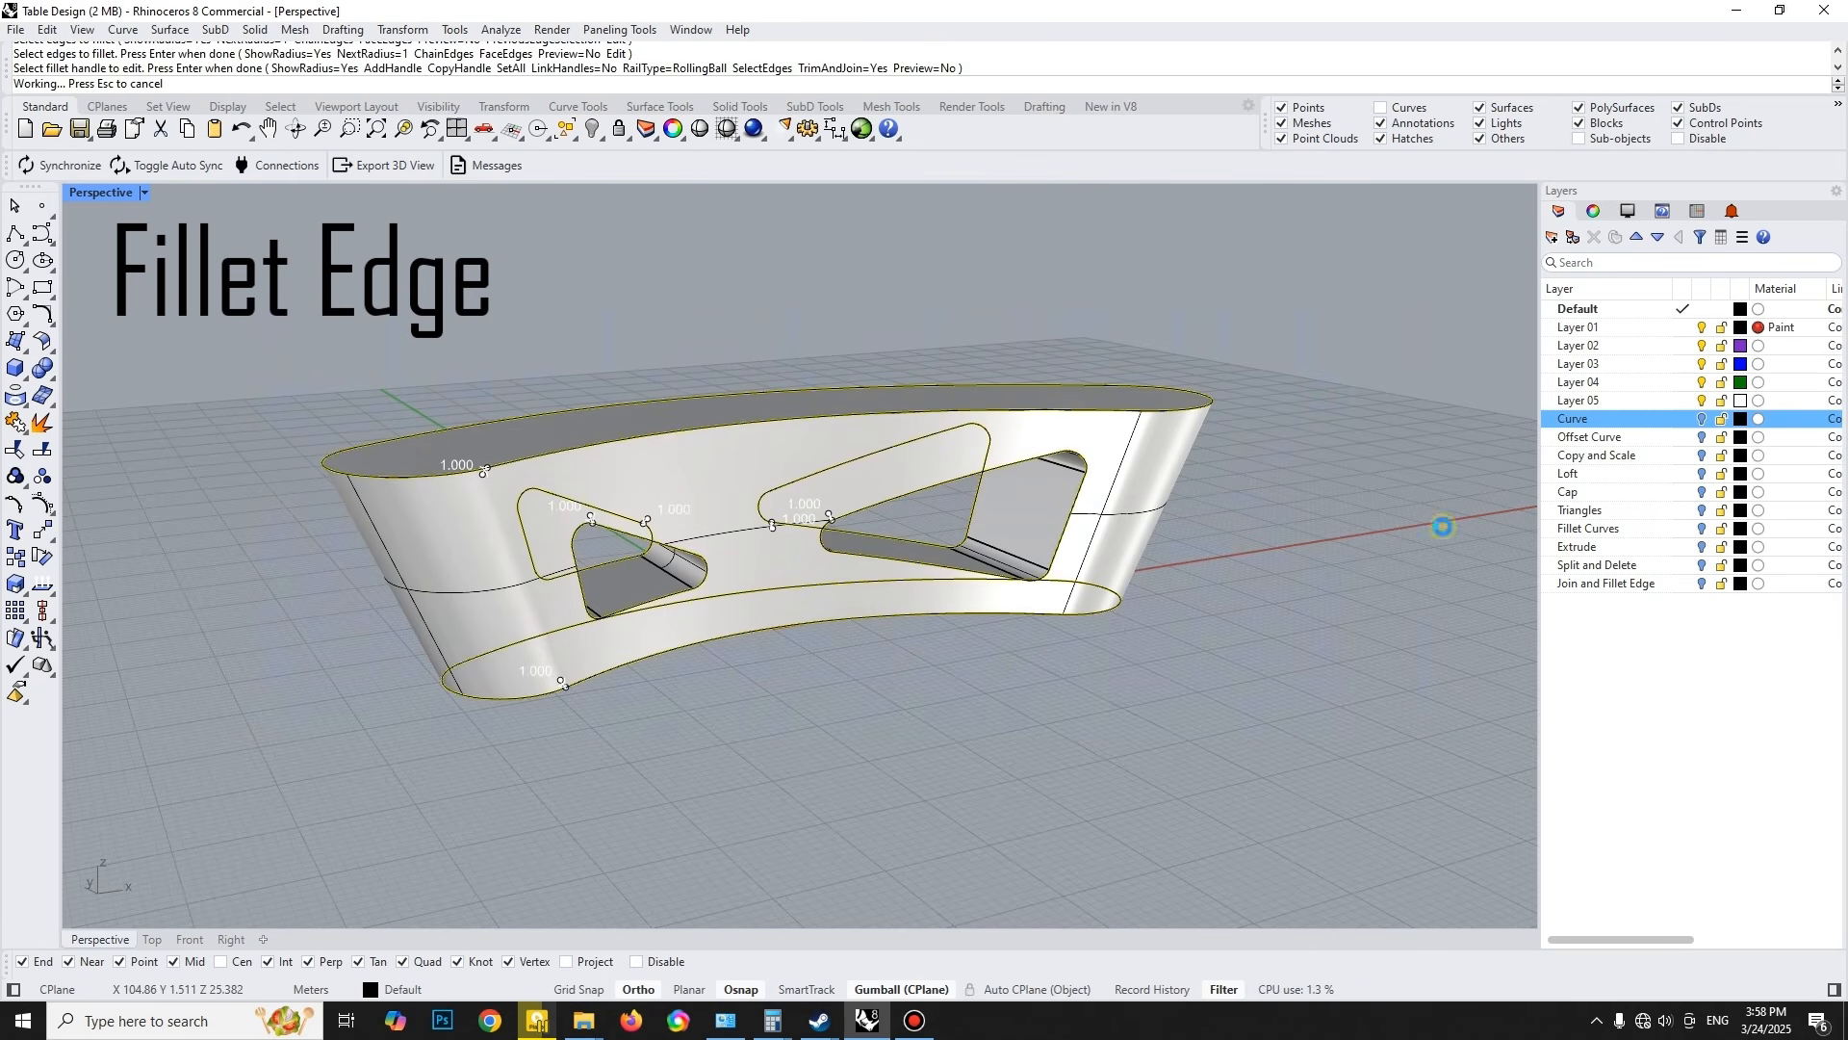
right_drag(1046, 525, 1094, 558)
right_drag(928, 559, 857, 536)
- Move the filleted table body to Layer 01
click(857, 536)
right_click(1677, 331)
click(1699, 419)
key(Escape)
- Delete the leftover outline curves around the table, limiting the selection to curves
drag(160, 287, 1295, 838)
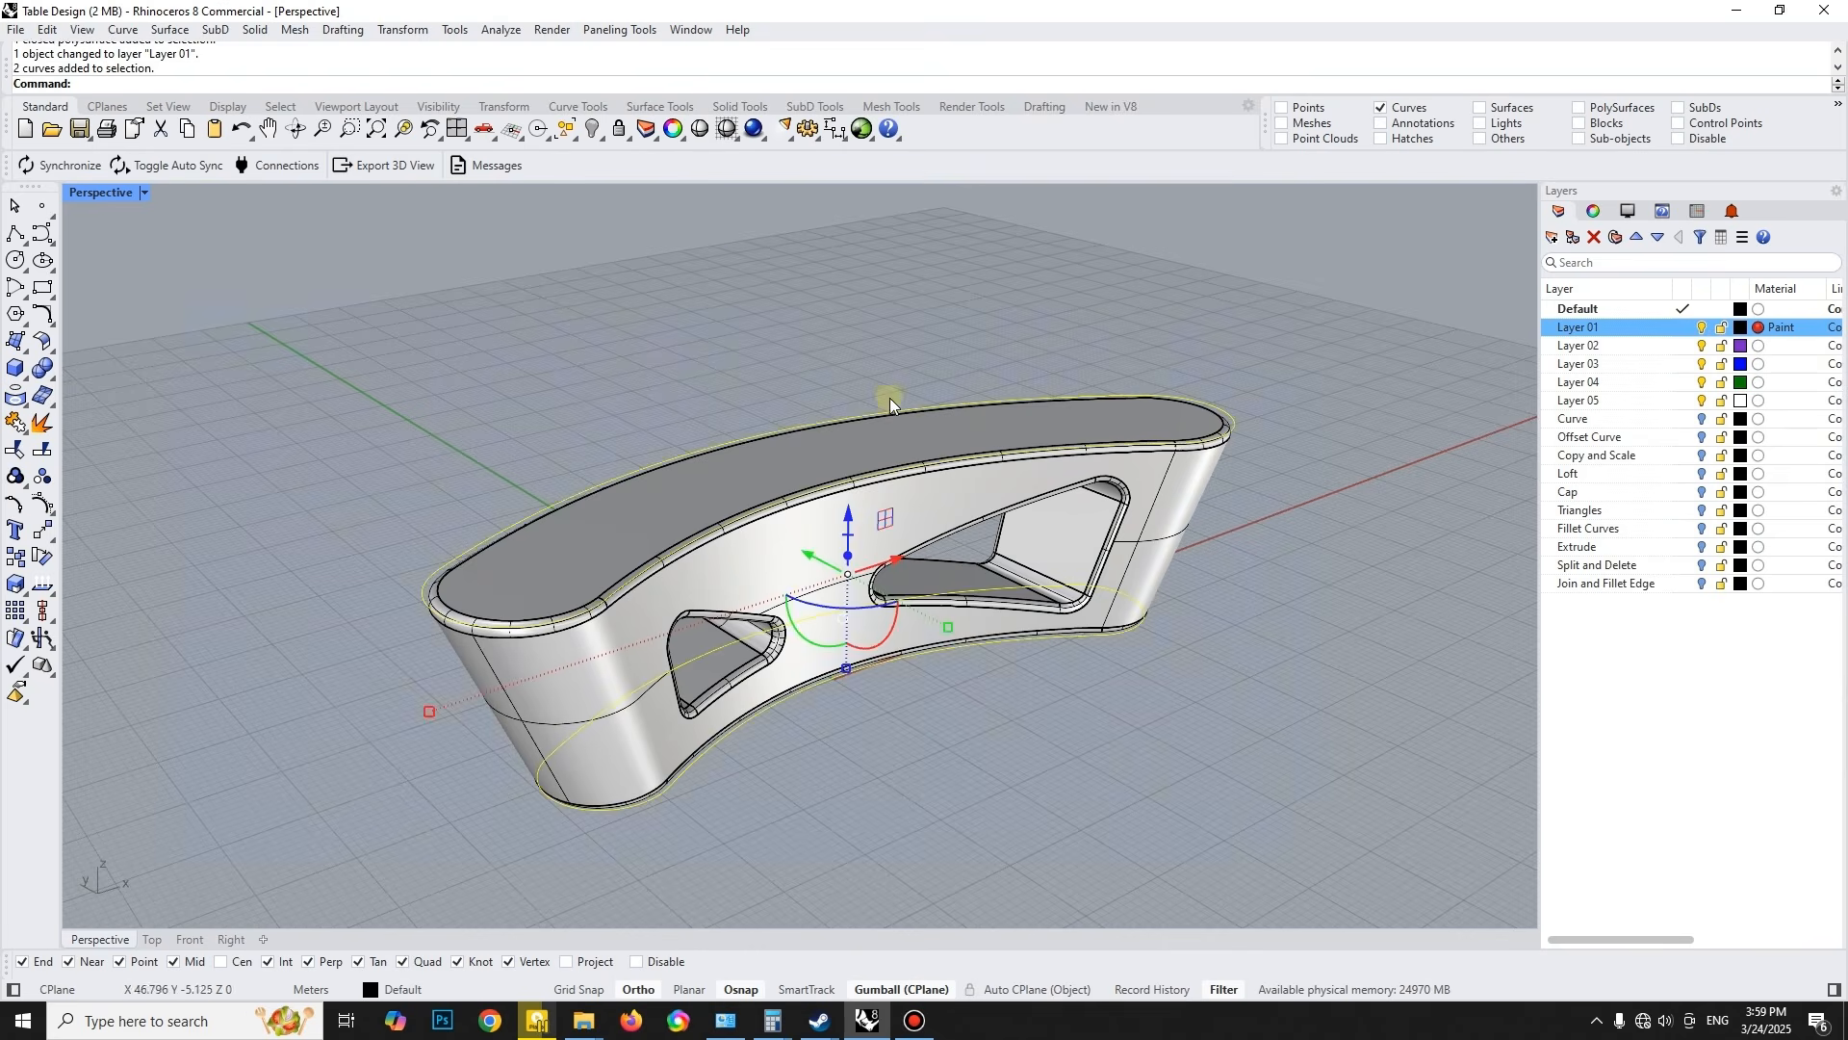
key(Delete)
right_click(1400, 111)
- Change the display mode of the Perspective view and inspect the finished table from different sides
click(144, 193)
click(124, 306)
right_drag(784, 447, 1018, 474)
right_drag(895, 470, 918, 597)
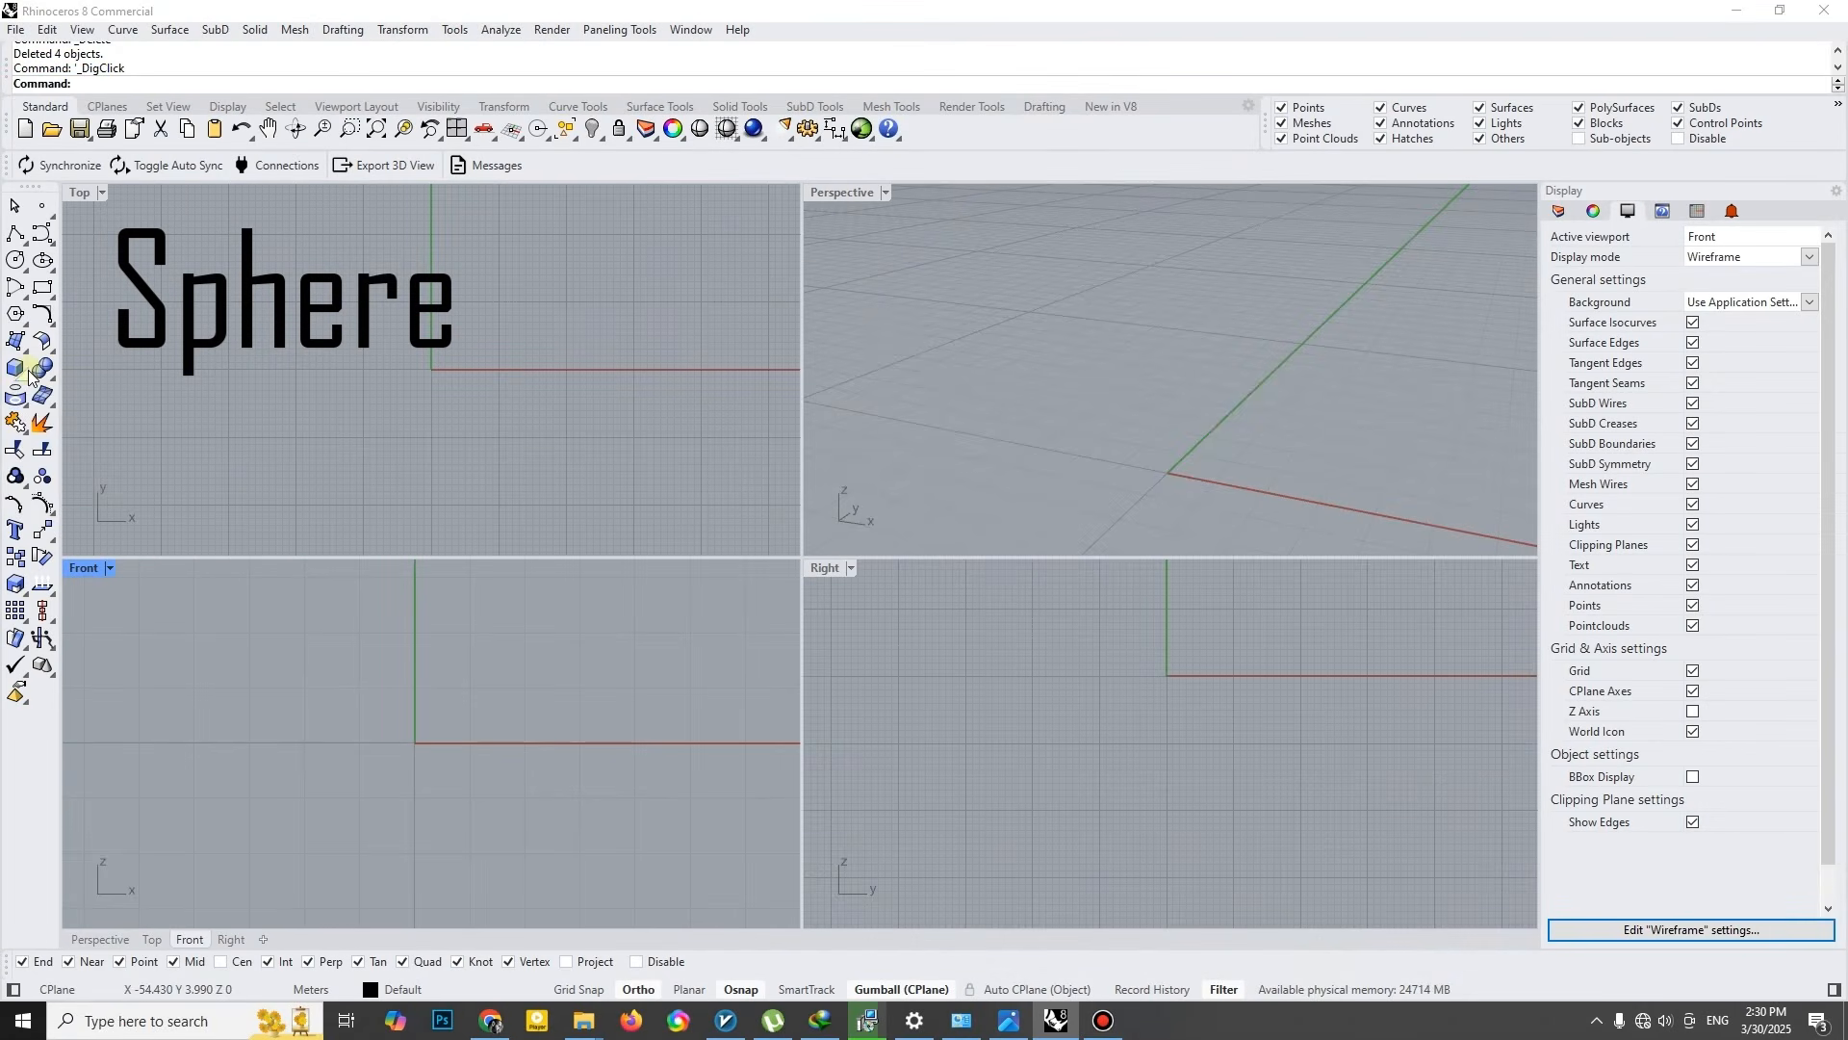
- Create a sphere of radius 1 m centred on the origin and move it up 1.5 m
click(29, 375)
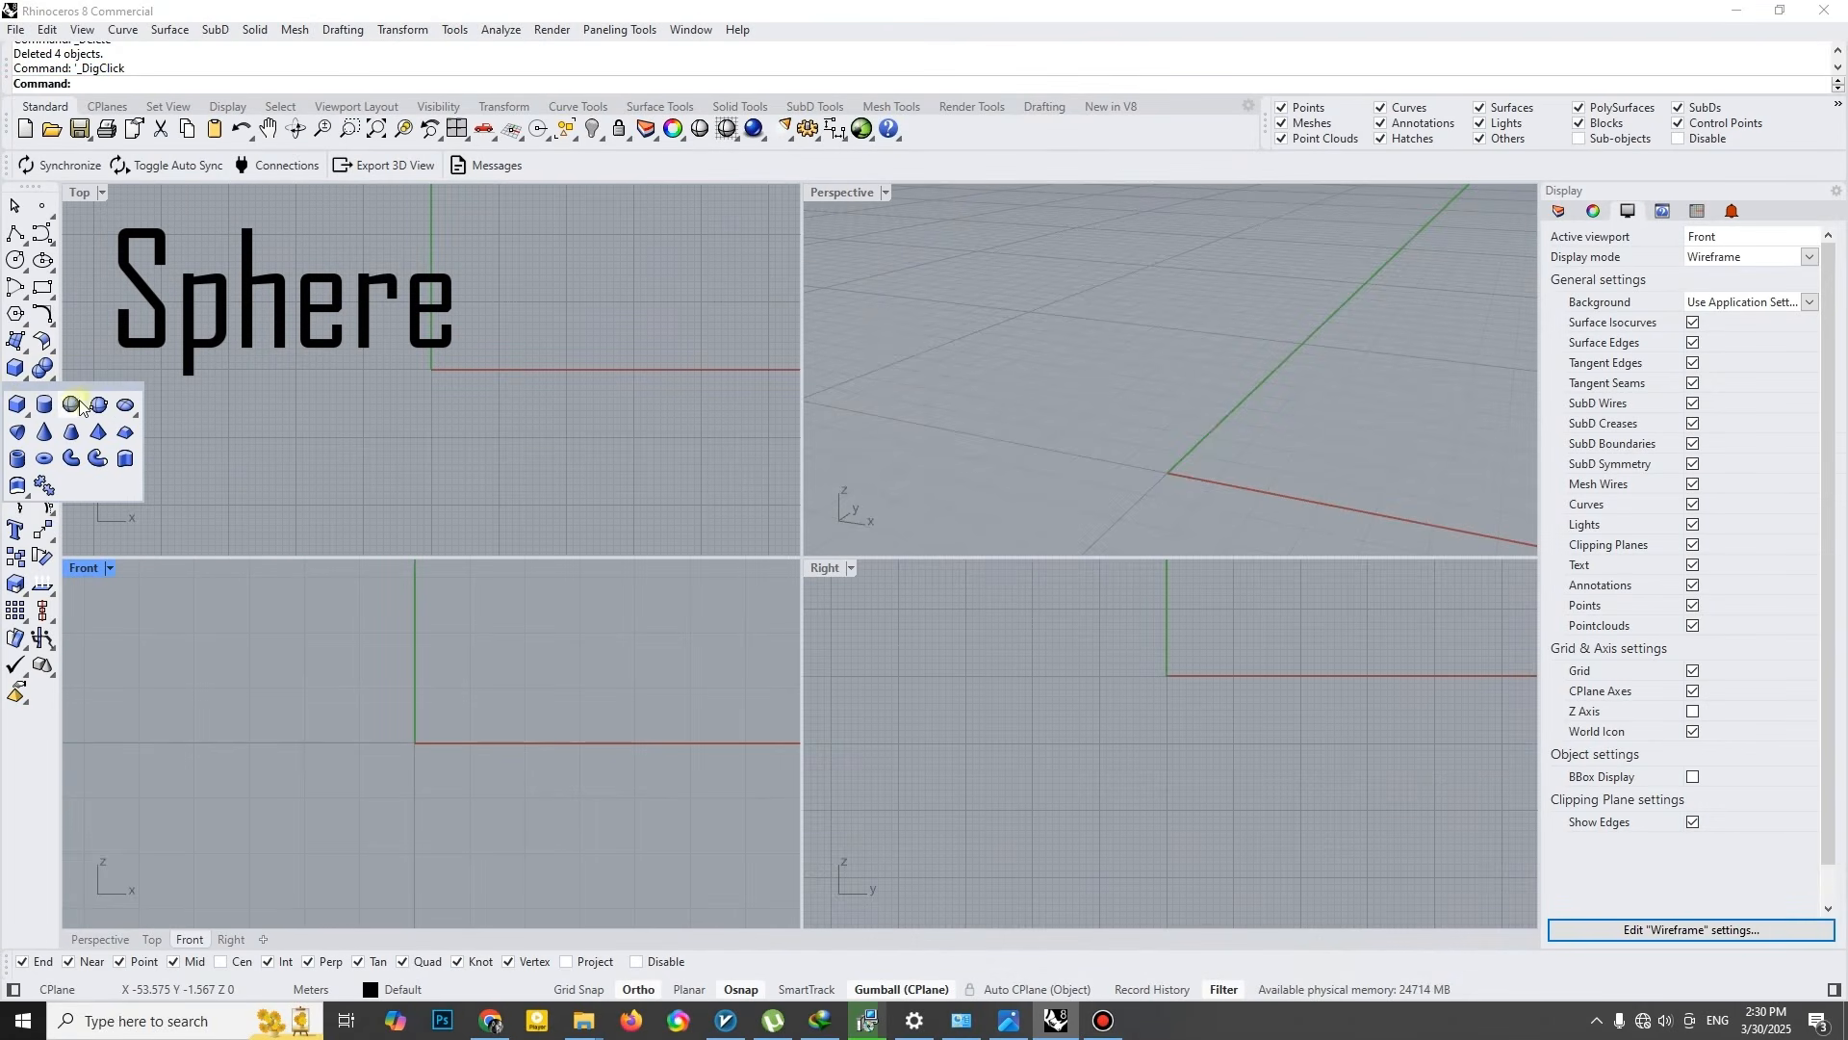
click(1168, 472)
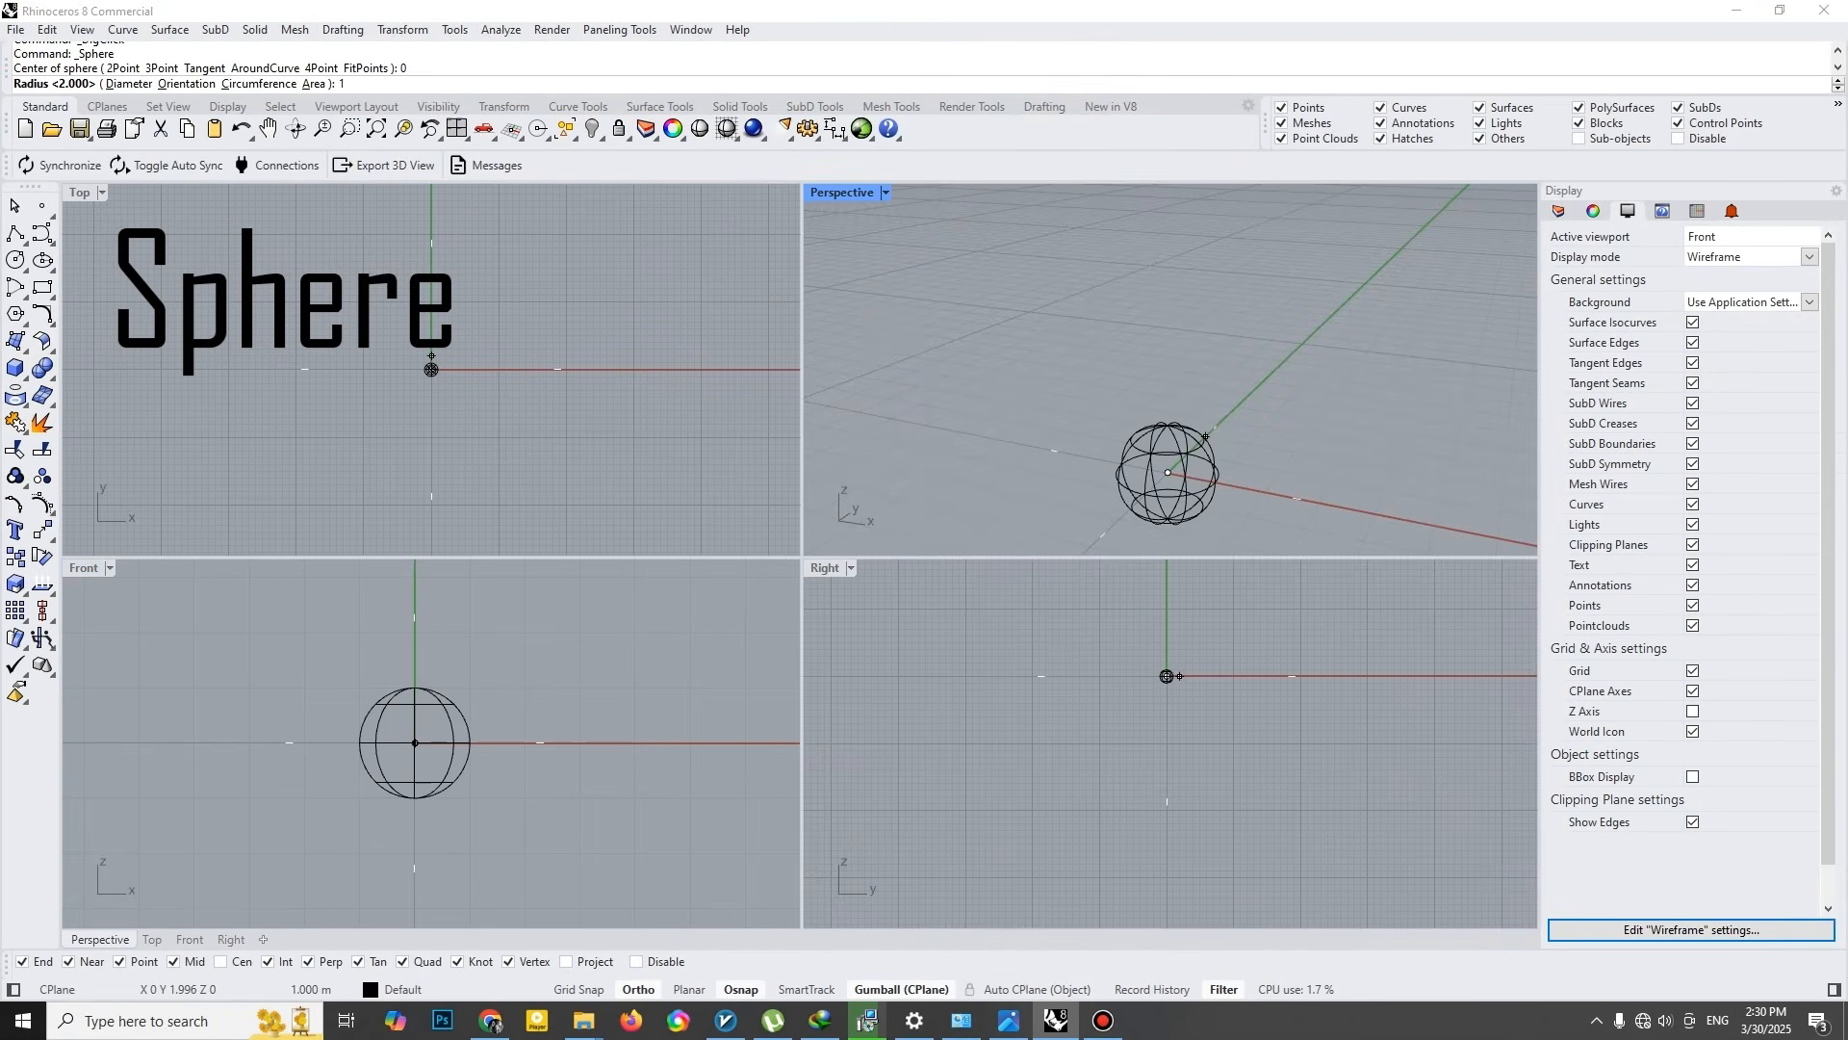
click(1184, 450)
click(1169, 424)
text(1.5)
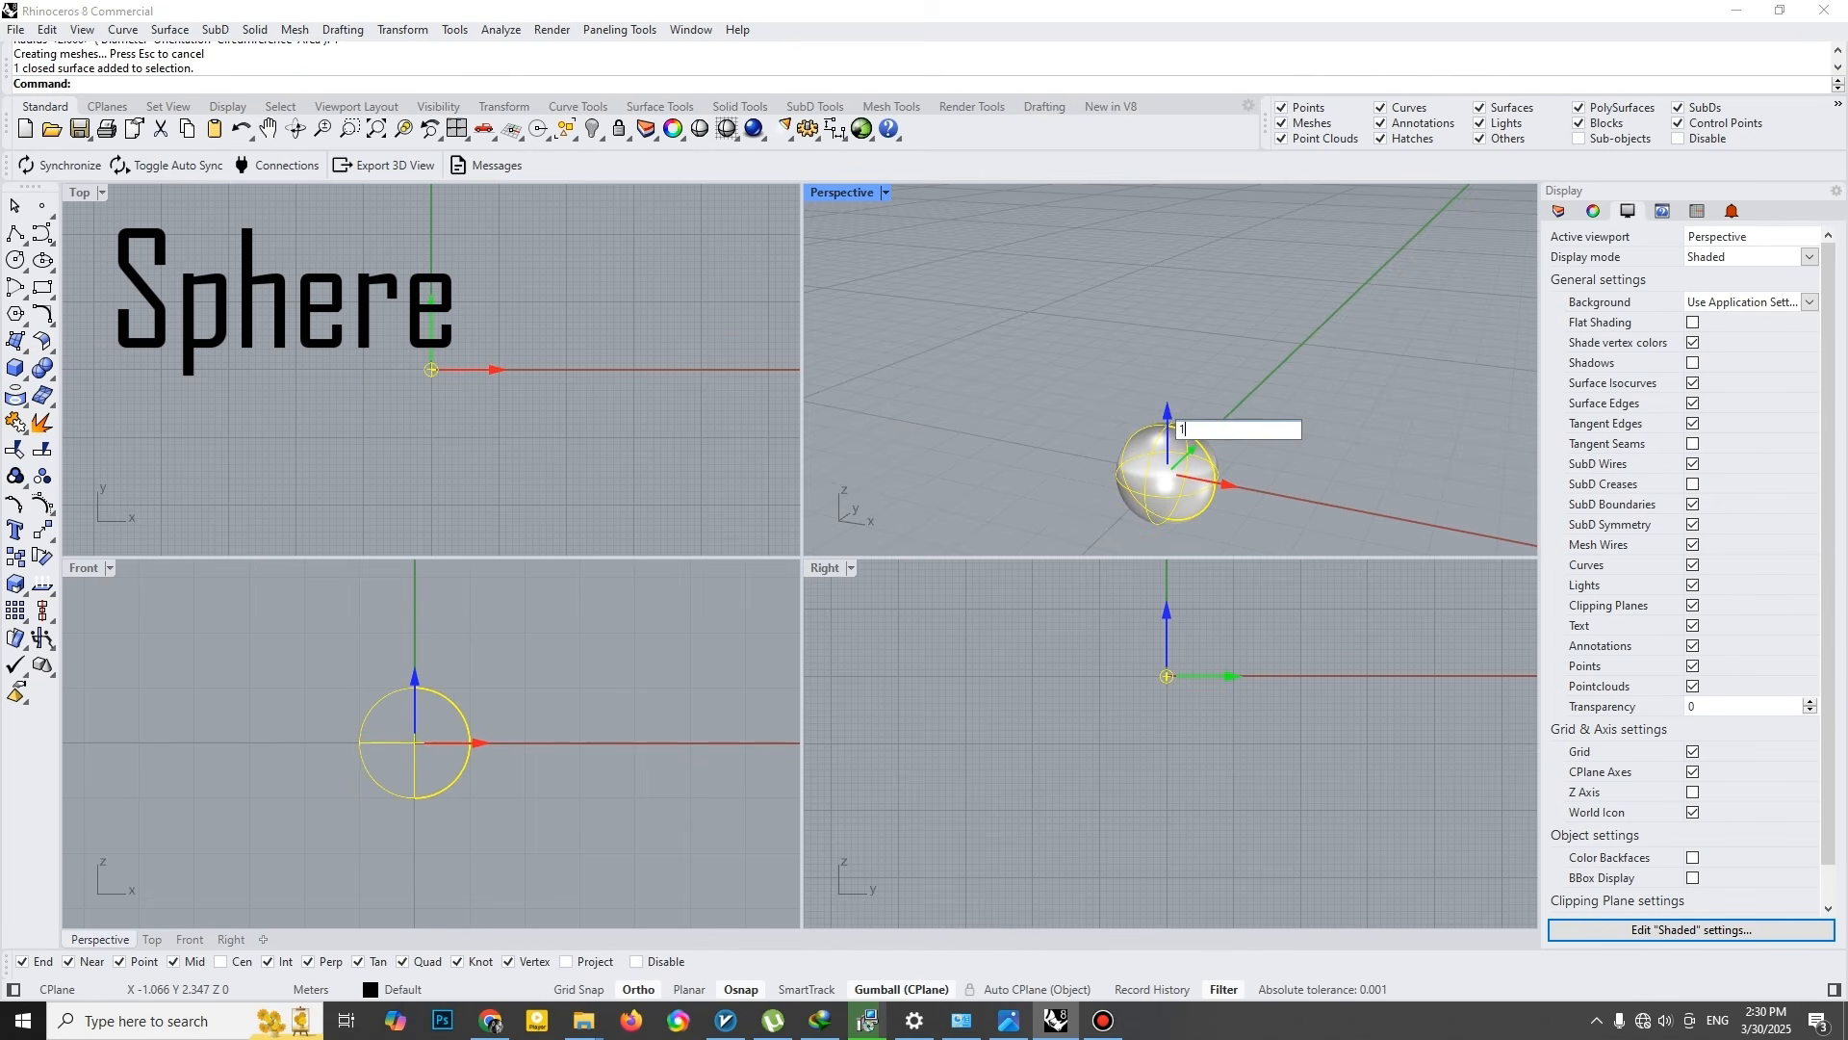
key(Return)
click(996, 401)
- Draw a smooth curve across the sphere in the Front view as the chair's backrest and seat profile
scroll(503, 622, up, 3)
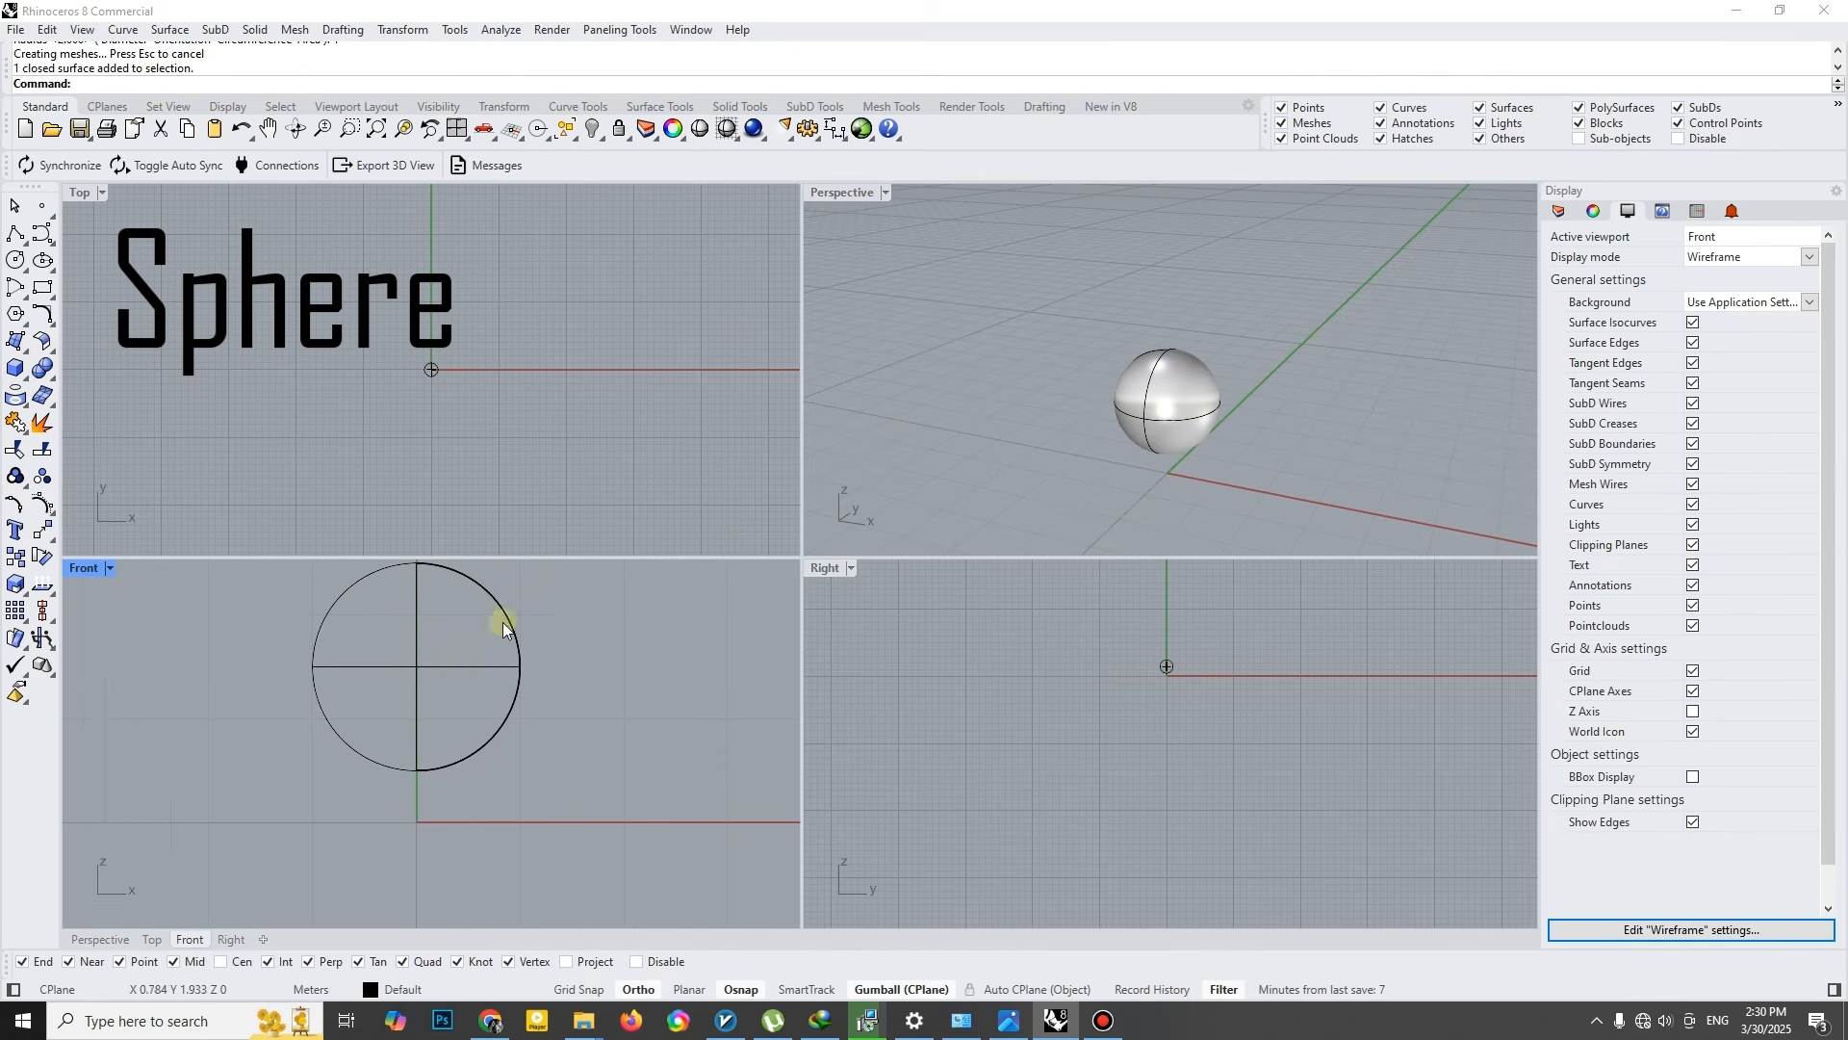
click(35, 239)
scroll(321, 555, up, 2)
click(348, 609)
click(369, 649)
click(348, 686)
click(333, 740)
click(351, 813)
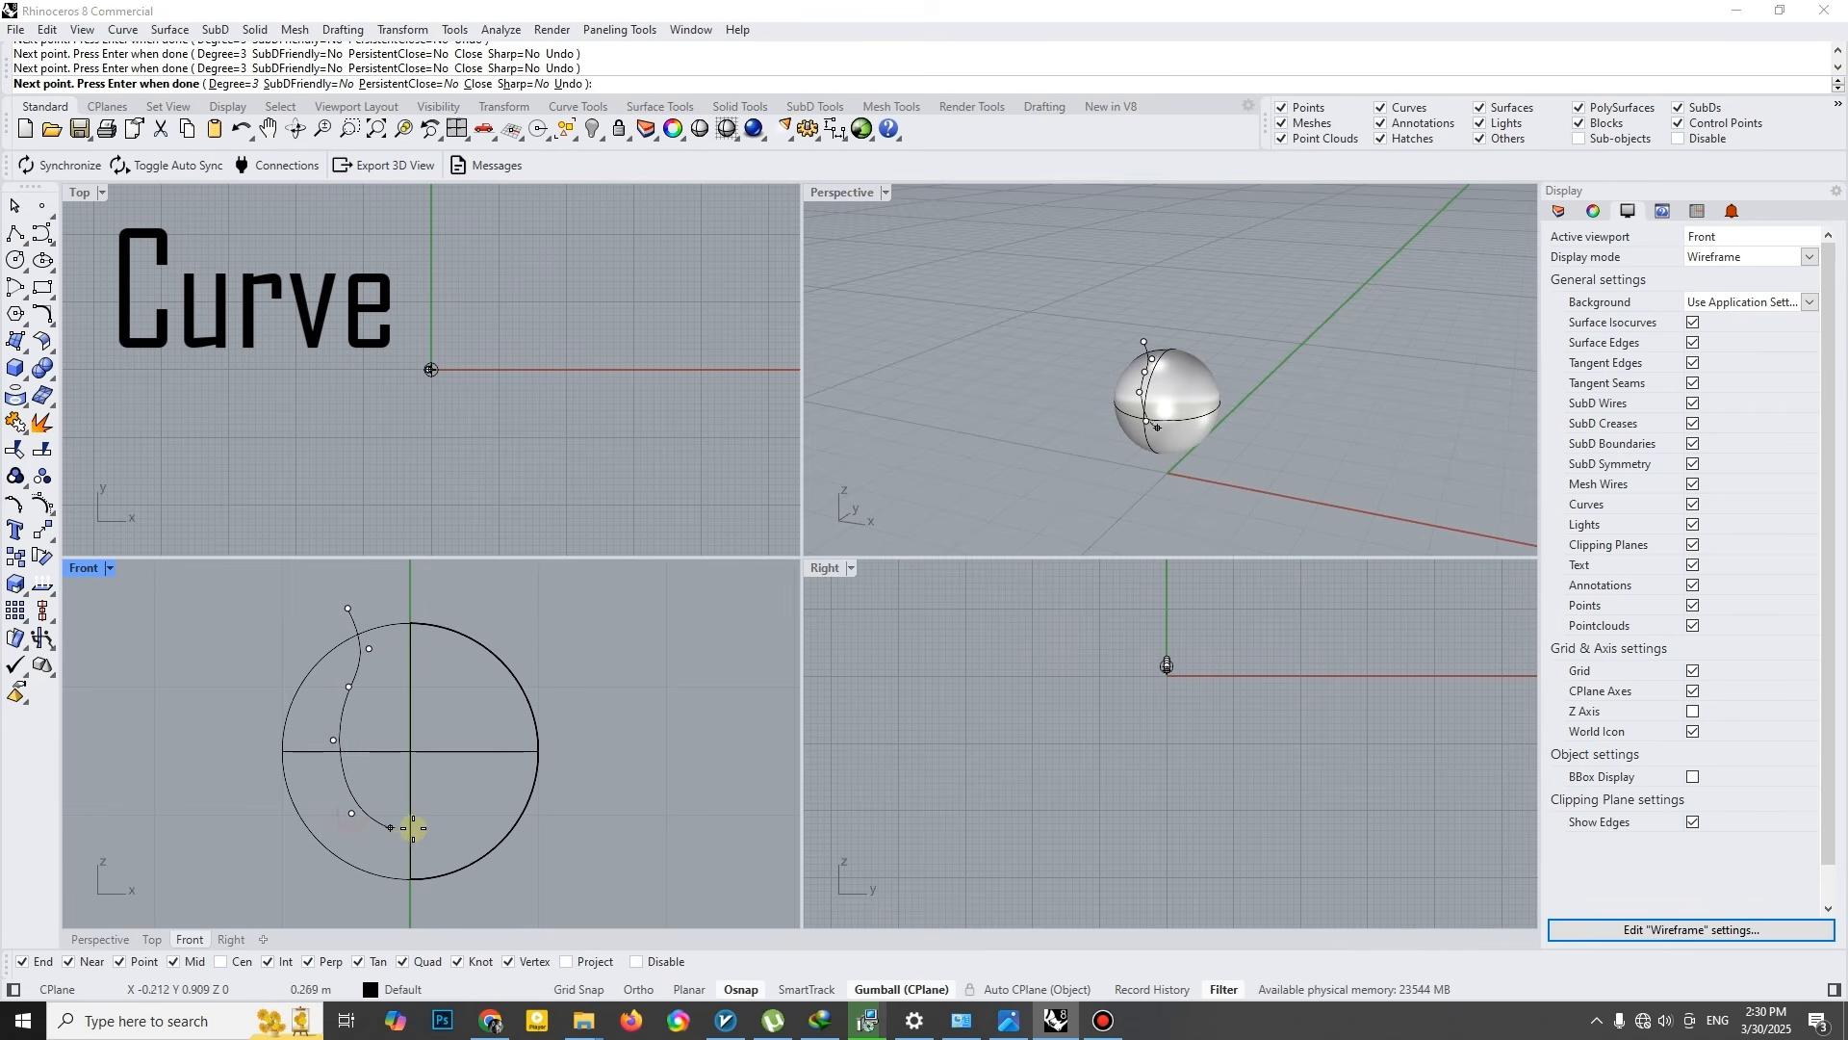
click(547, 800)
right_click(554, 802)
- Split the sphere with the profile curve, then delete the upper sphere piece and the curve
click(533, 750)
click(51, 452)
click(493, 798)
right_click(506, 778)
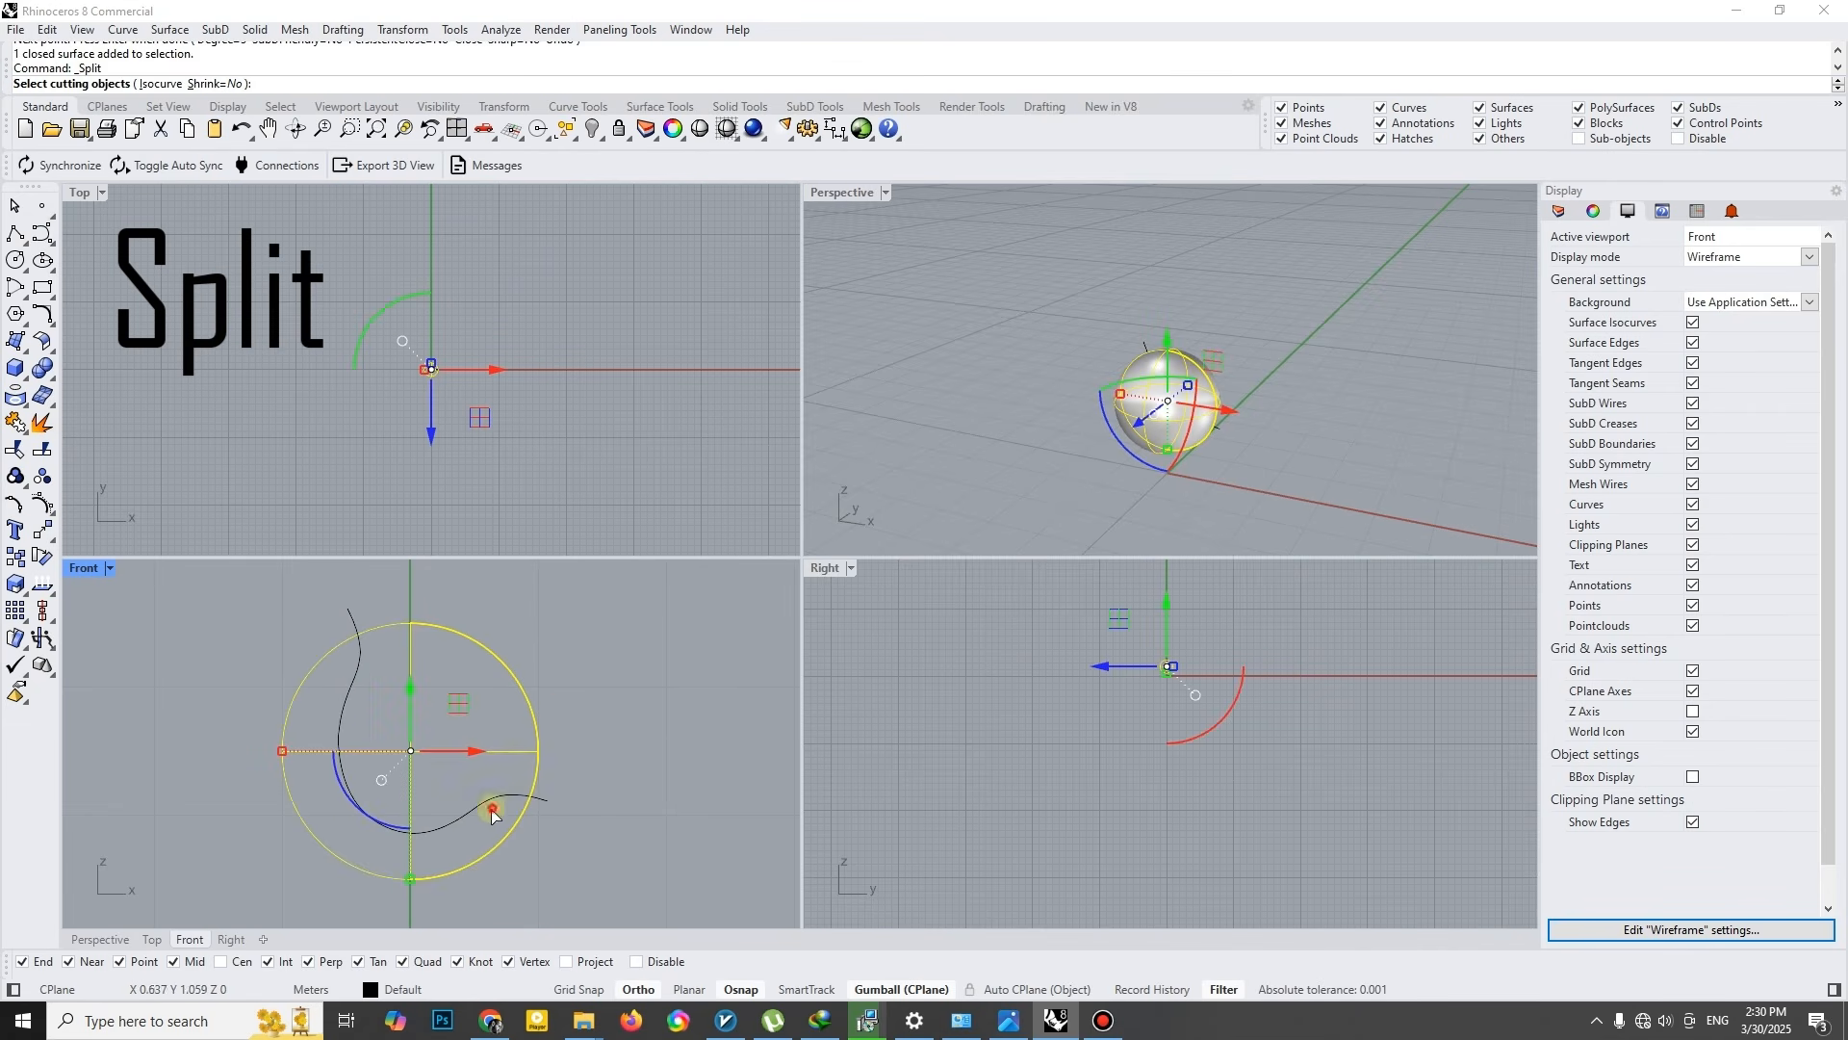
click(558, 702)
click(522, 688)
key(Delete)
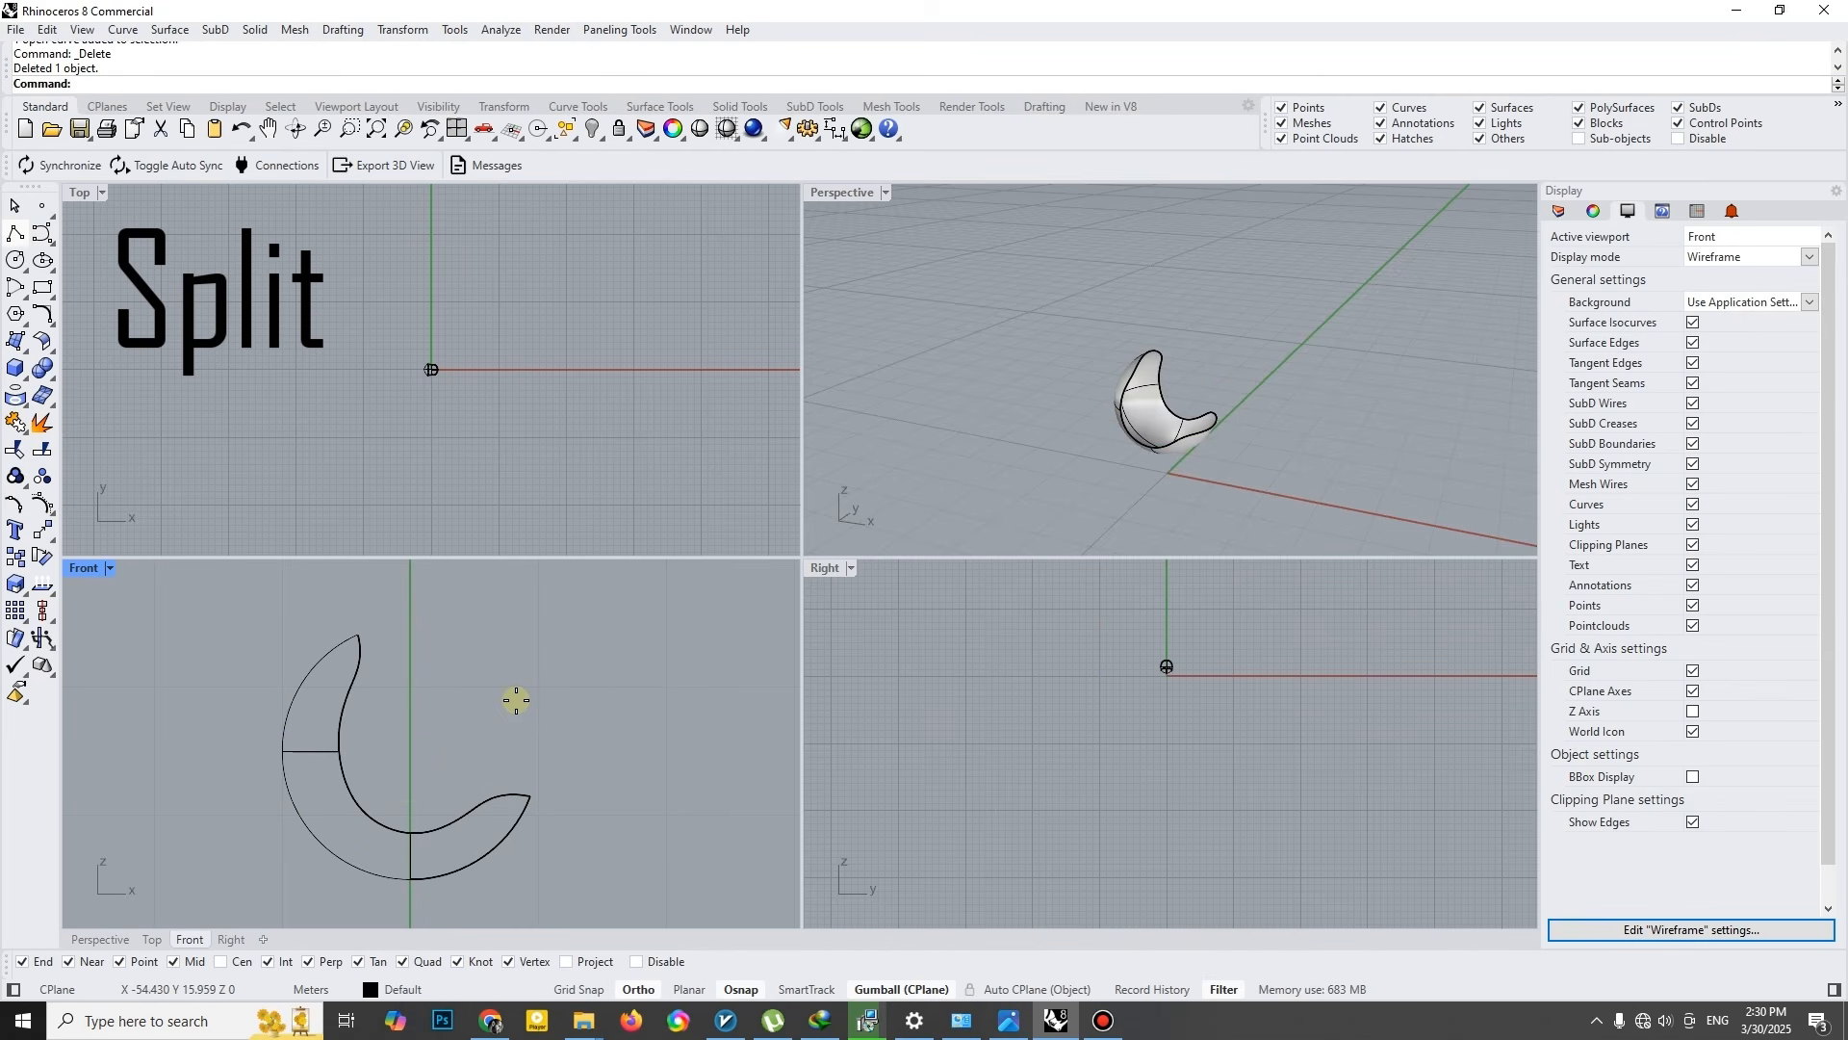
- Draw a slanted leg line about 0.97 m long in the Front view, from inside the shell's front down to the ground
scroll(481, 844, up, 4)
right_drag(481, 843, 484, 685)
click(490, 668)
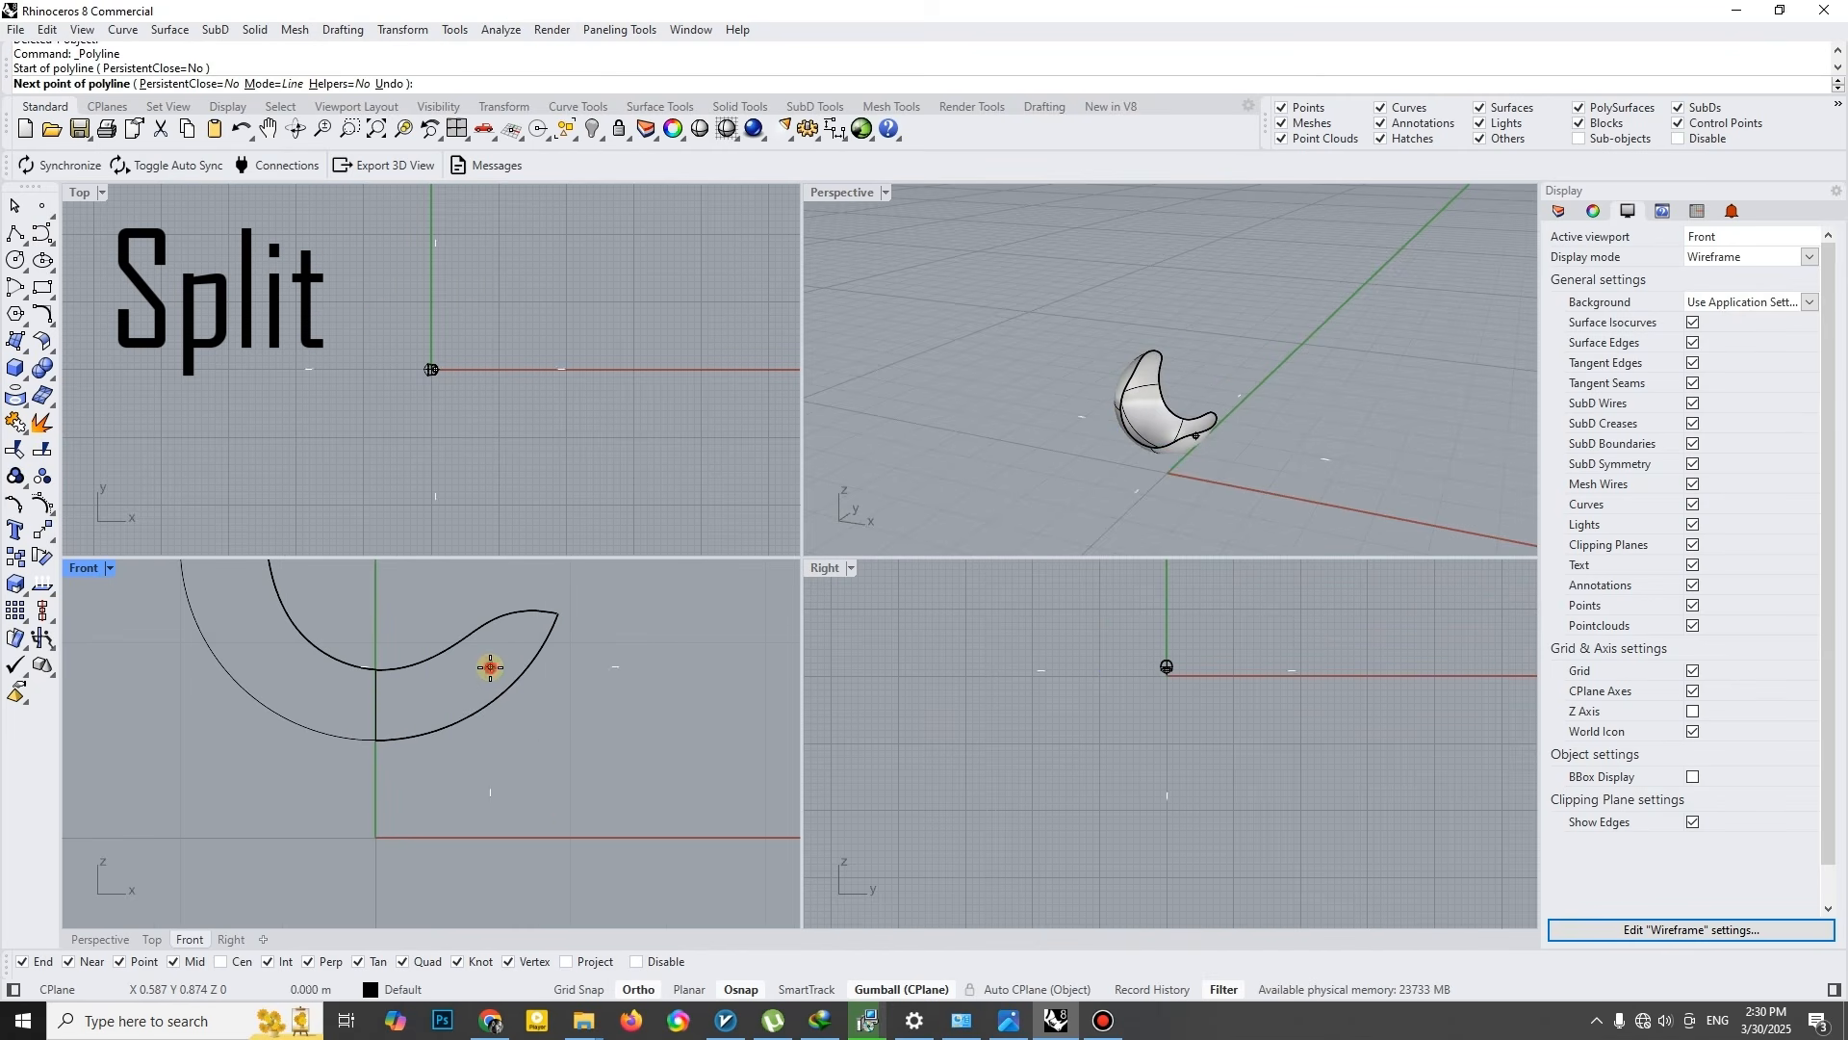
click(575, 836)
key(Return)
- Rotate the leg line sideways in the Perspective view so that the leg splays outward
scroll(1210, 447, up, 5)
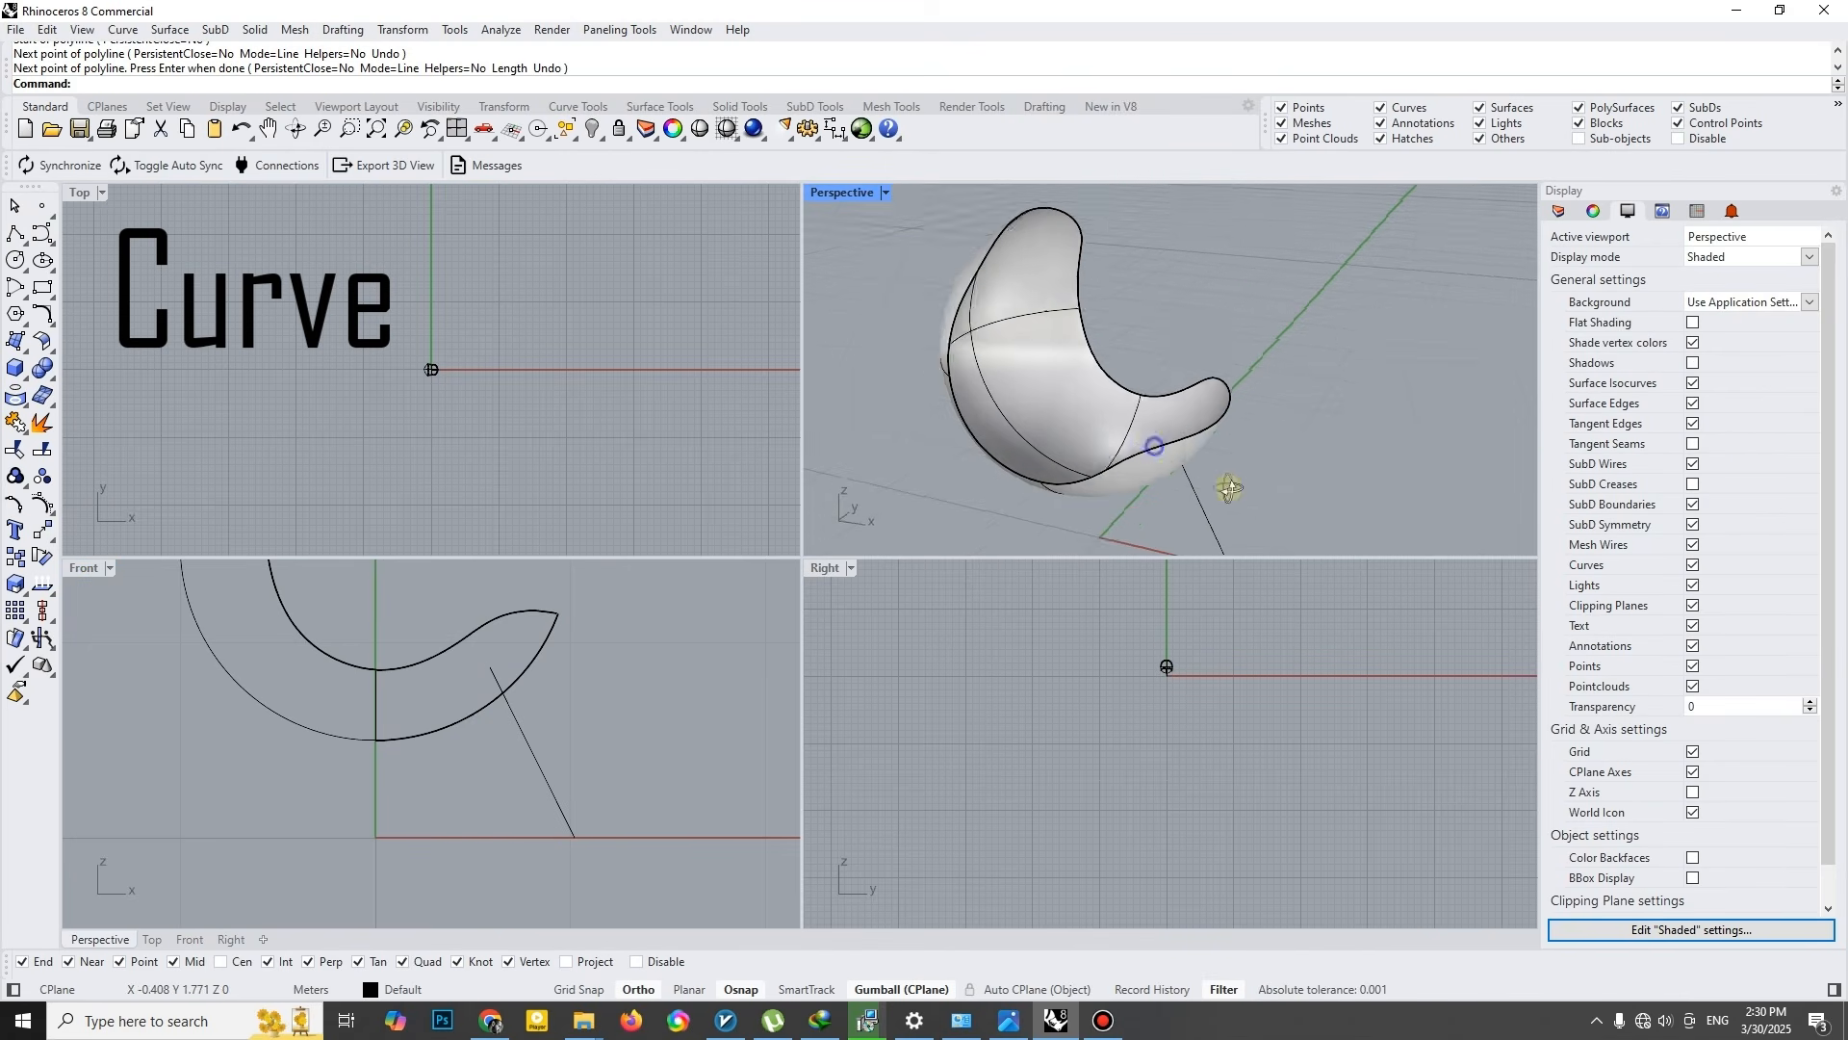
right_drag(1104, 497, 1152, 448)
click(1152, 448)
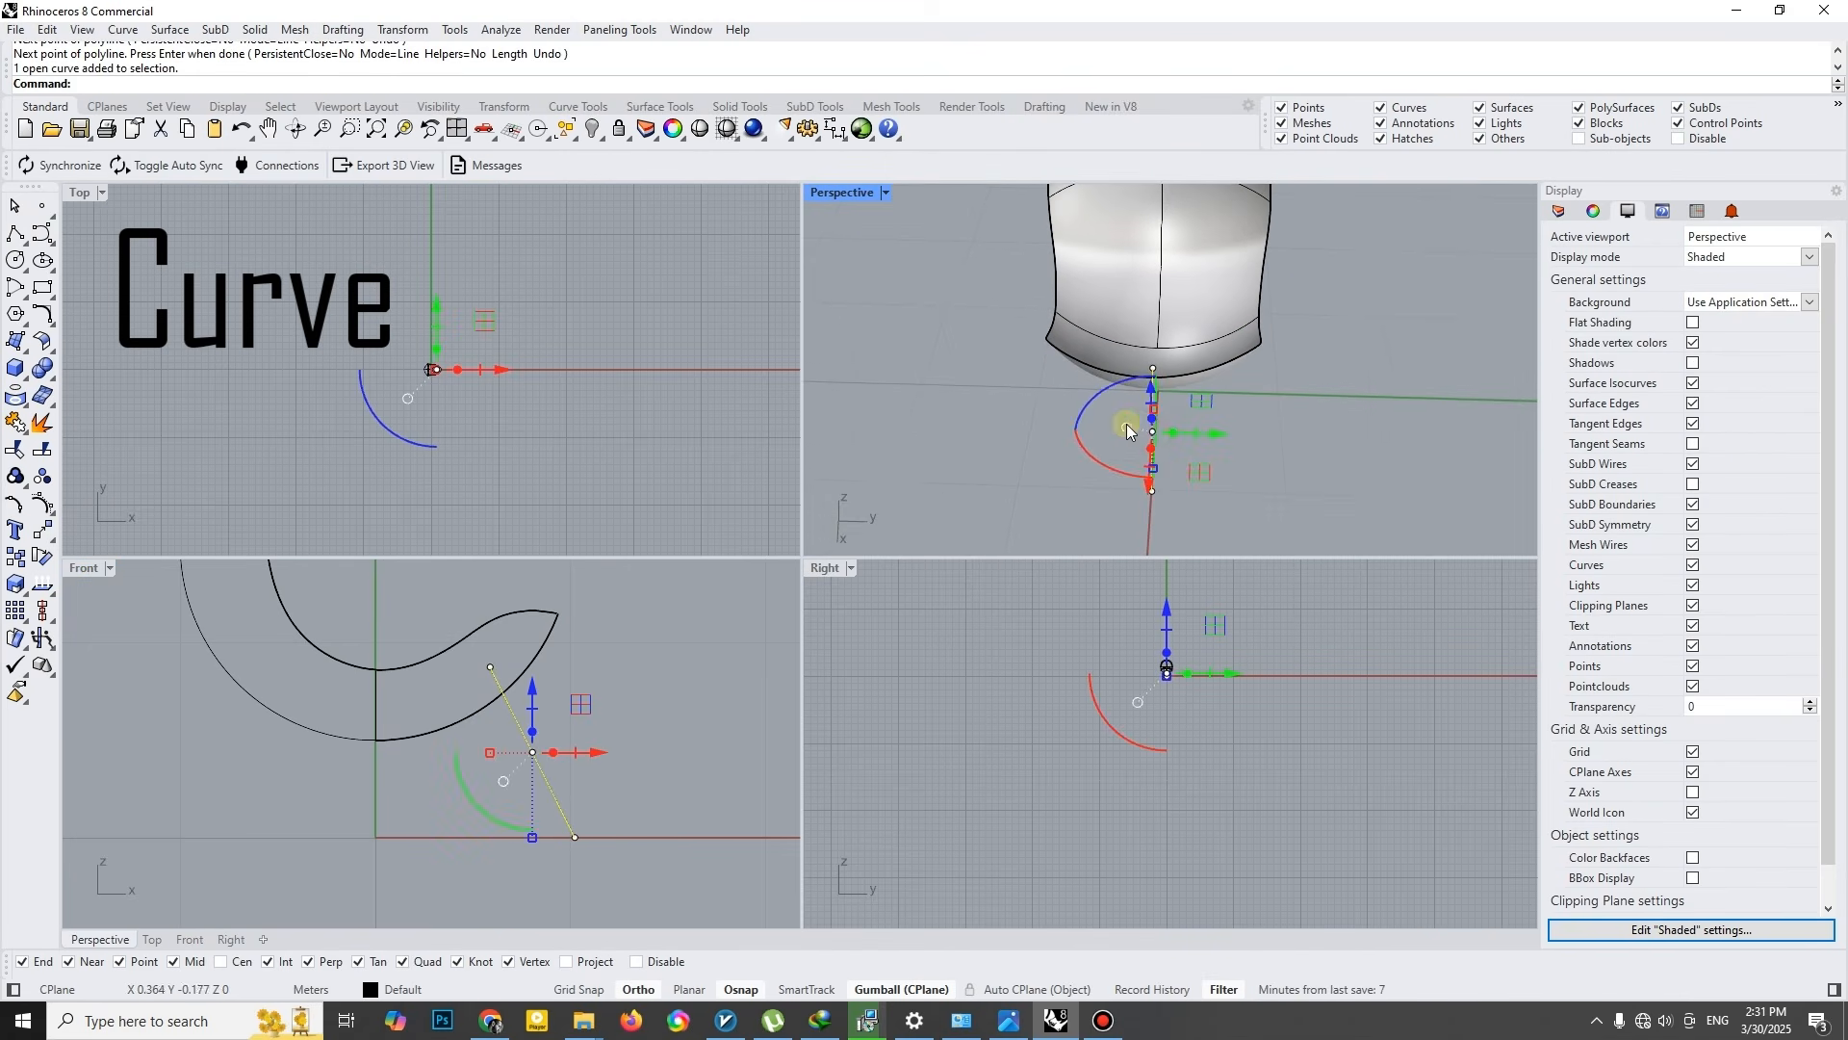
right_drag(1200, 420, 1112, 446)
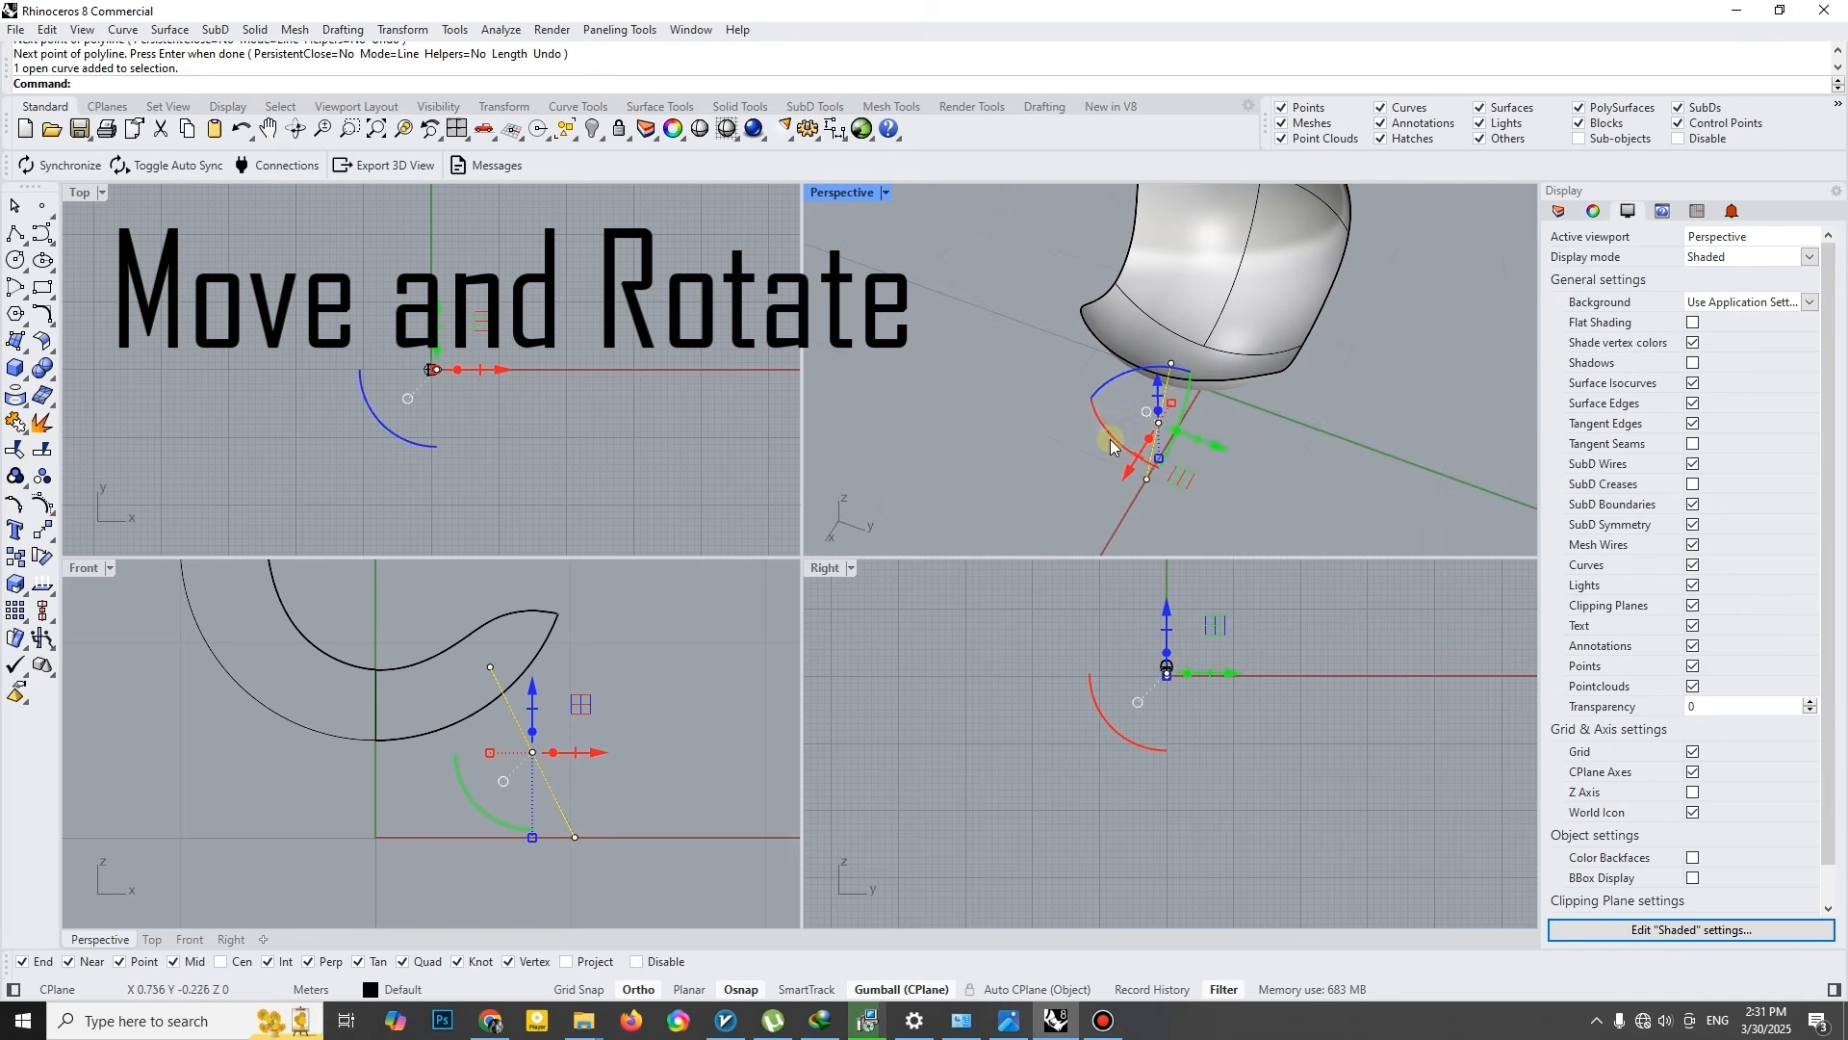
drag(1094, 424, 1095, 426)
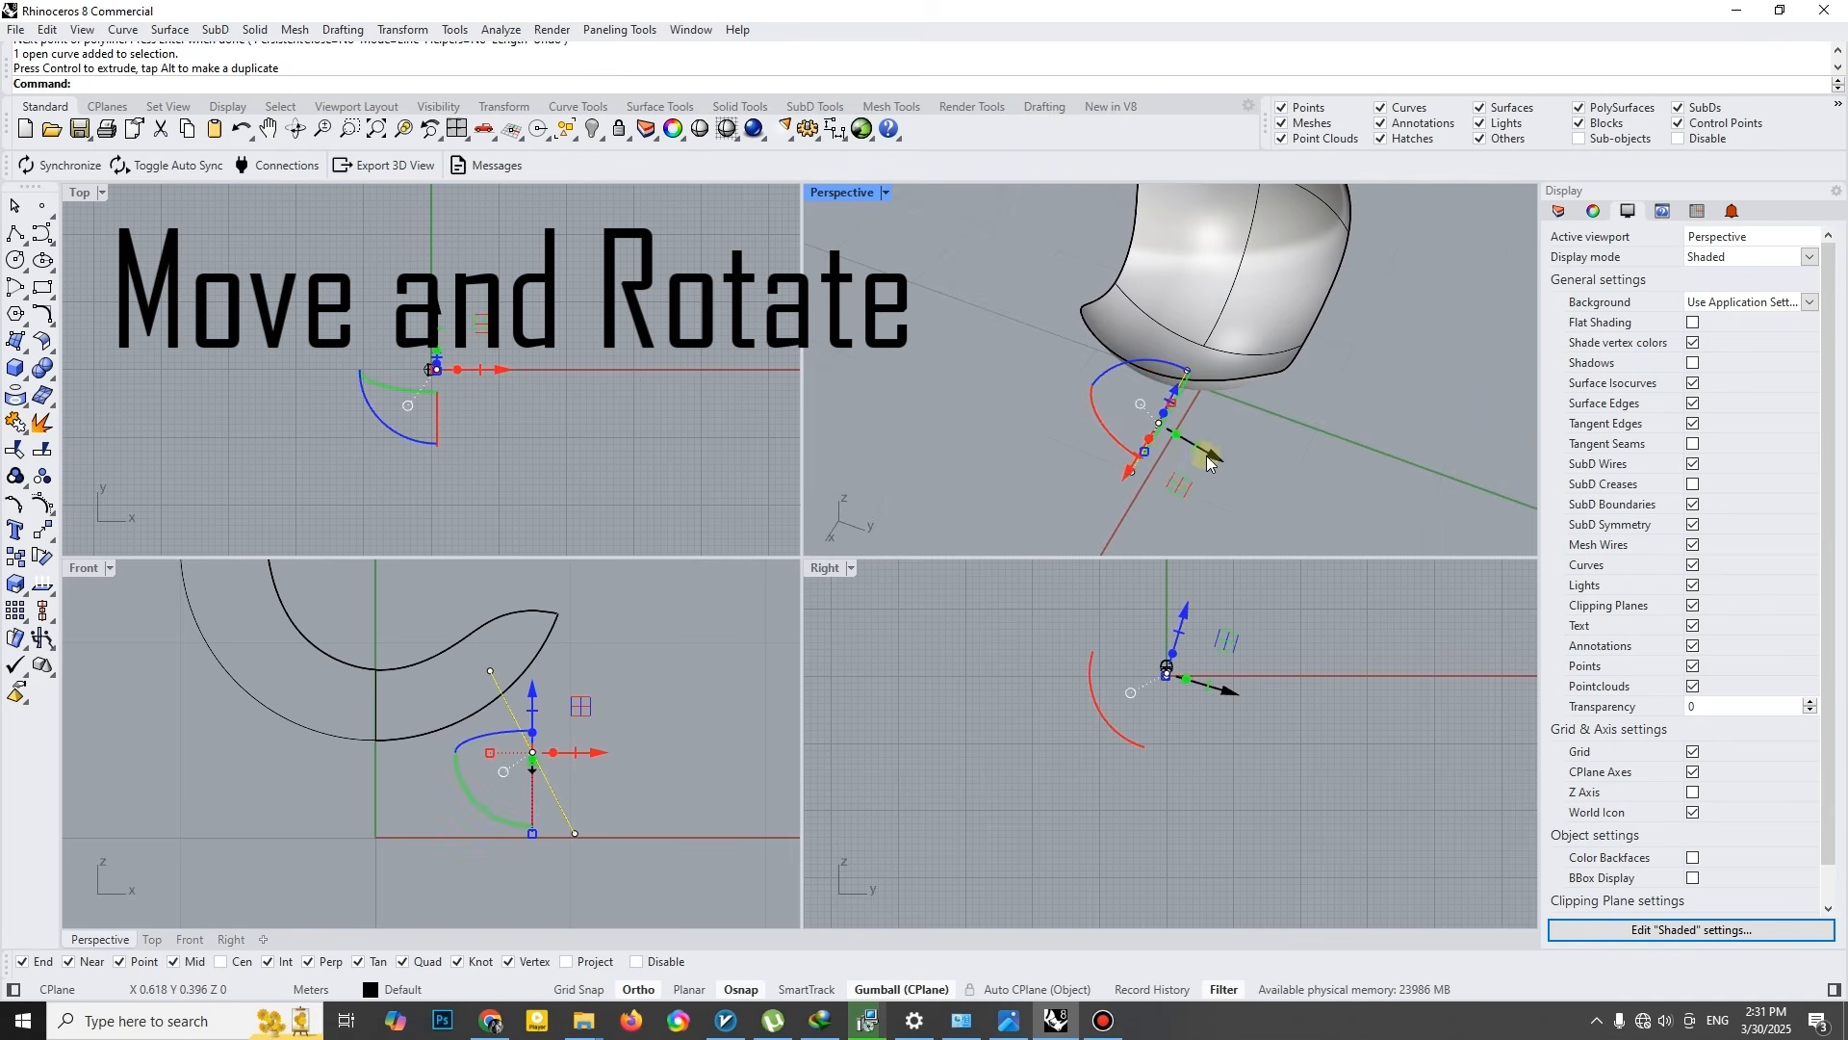
- Move the tilted leg line sideways beneath one side of the seat
right_drag(1204, 447, 1295, 425)
click(1303, 425)
click(1153, 441)
drag(1220, 456, 1152, 449)
right_drag(1104, 436, 1155, 424)
drag(1149, 417, 1151, 418)
mouse_move(1154, 420)
right_down()
mouse_move(1464, 247)
mouse_move(1230, 413)
mouse_move(1122, 400)
mouse_move(1348, 276)
mouse_move(1179, 414)
right_up()
key(Return)
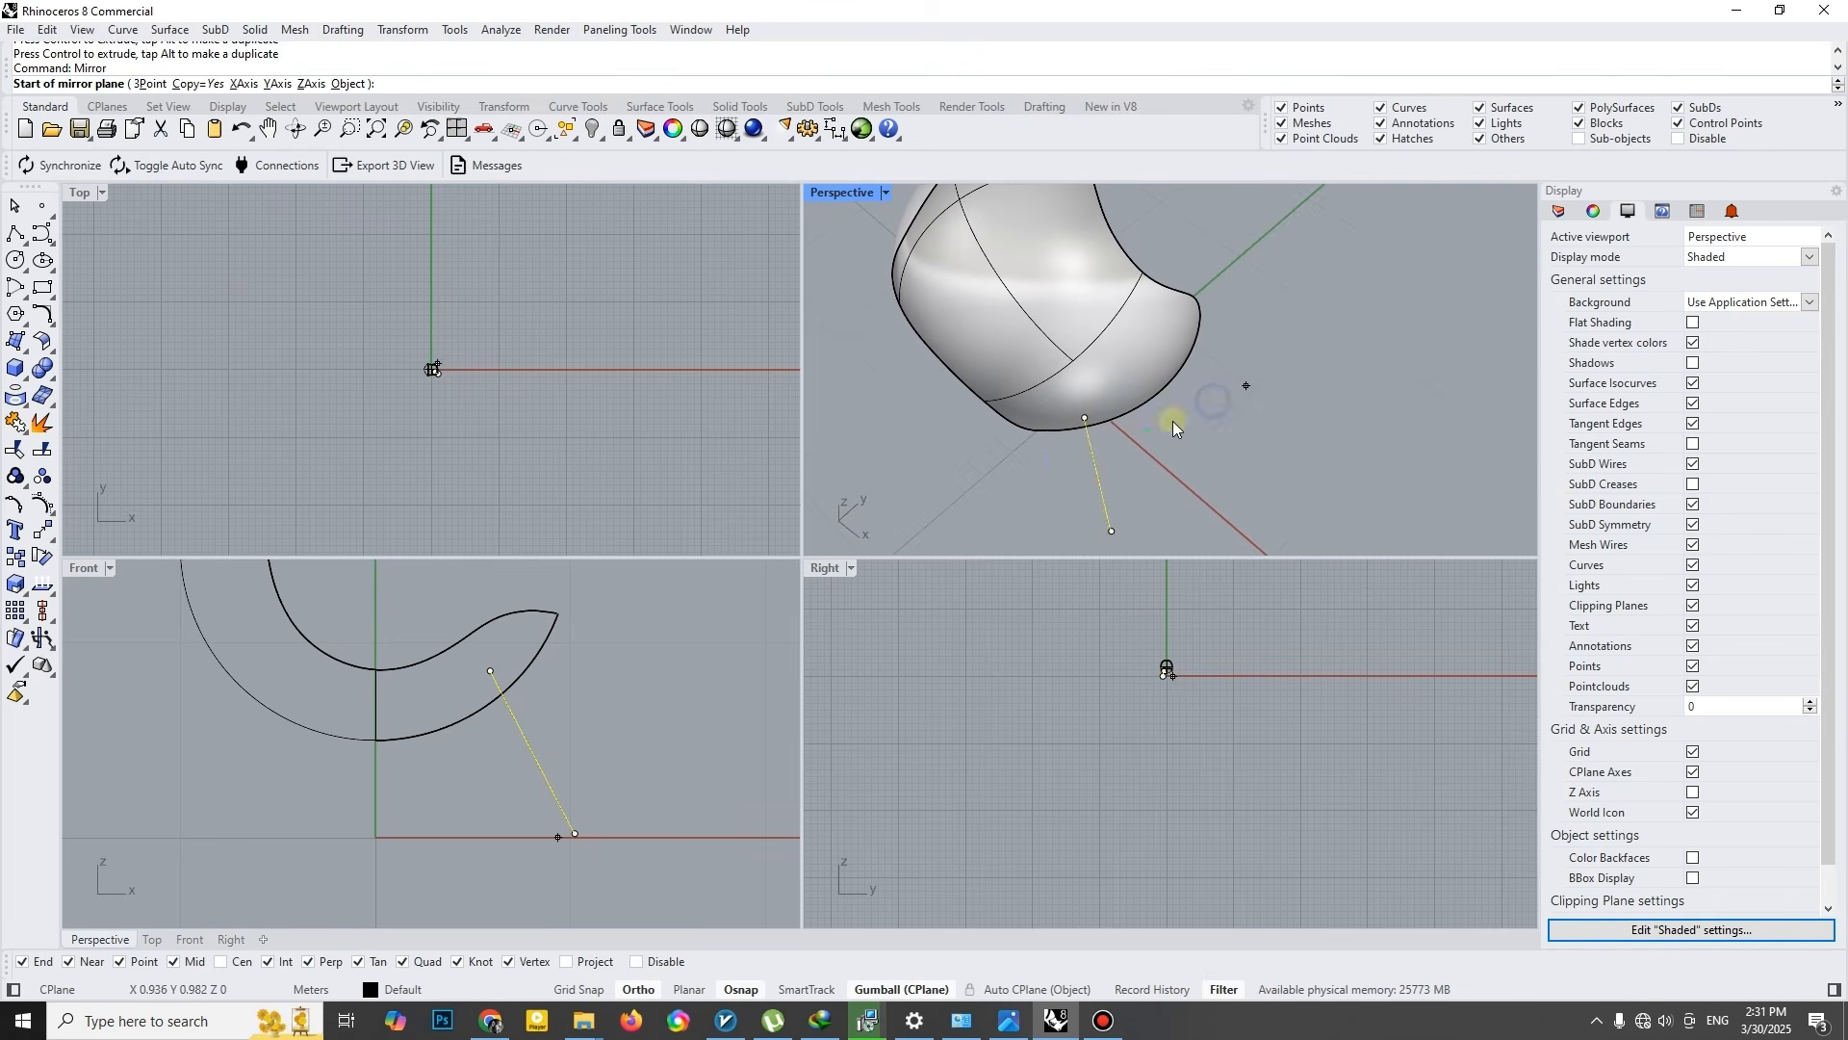
key(Escape)
- Create a flat-capped tapered pipe along the leg line with start radius 0.15 m and end radius 0.05 m
double_click(843, 191)
click(26, 378)
click(87, 464)
shift+right_drag(669, 555, 784, 437)
right_drag(837, 568, 772, 608)
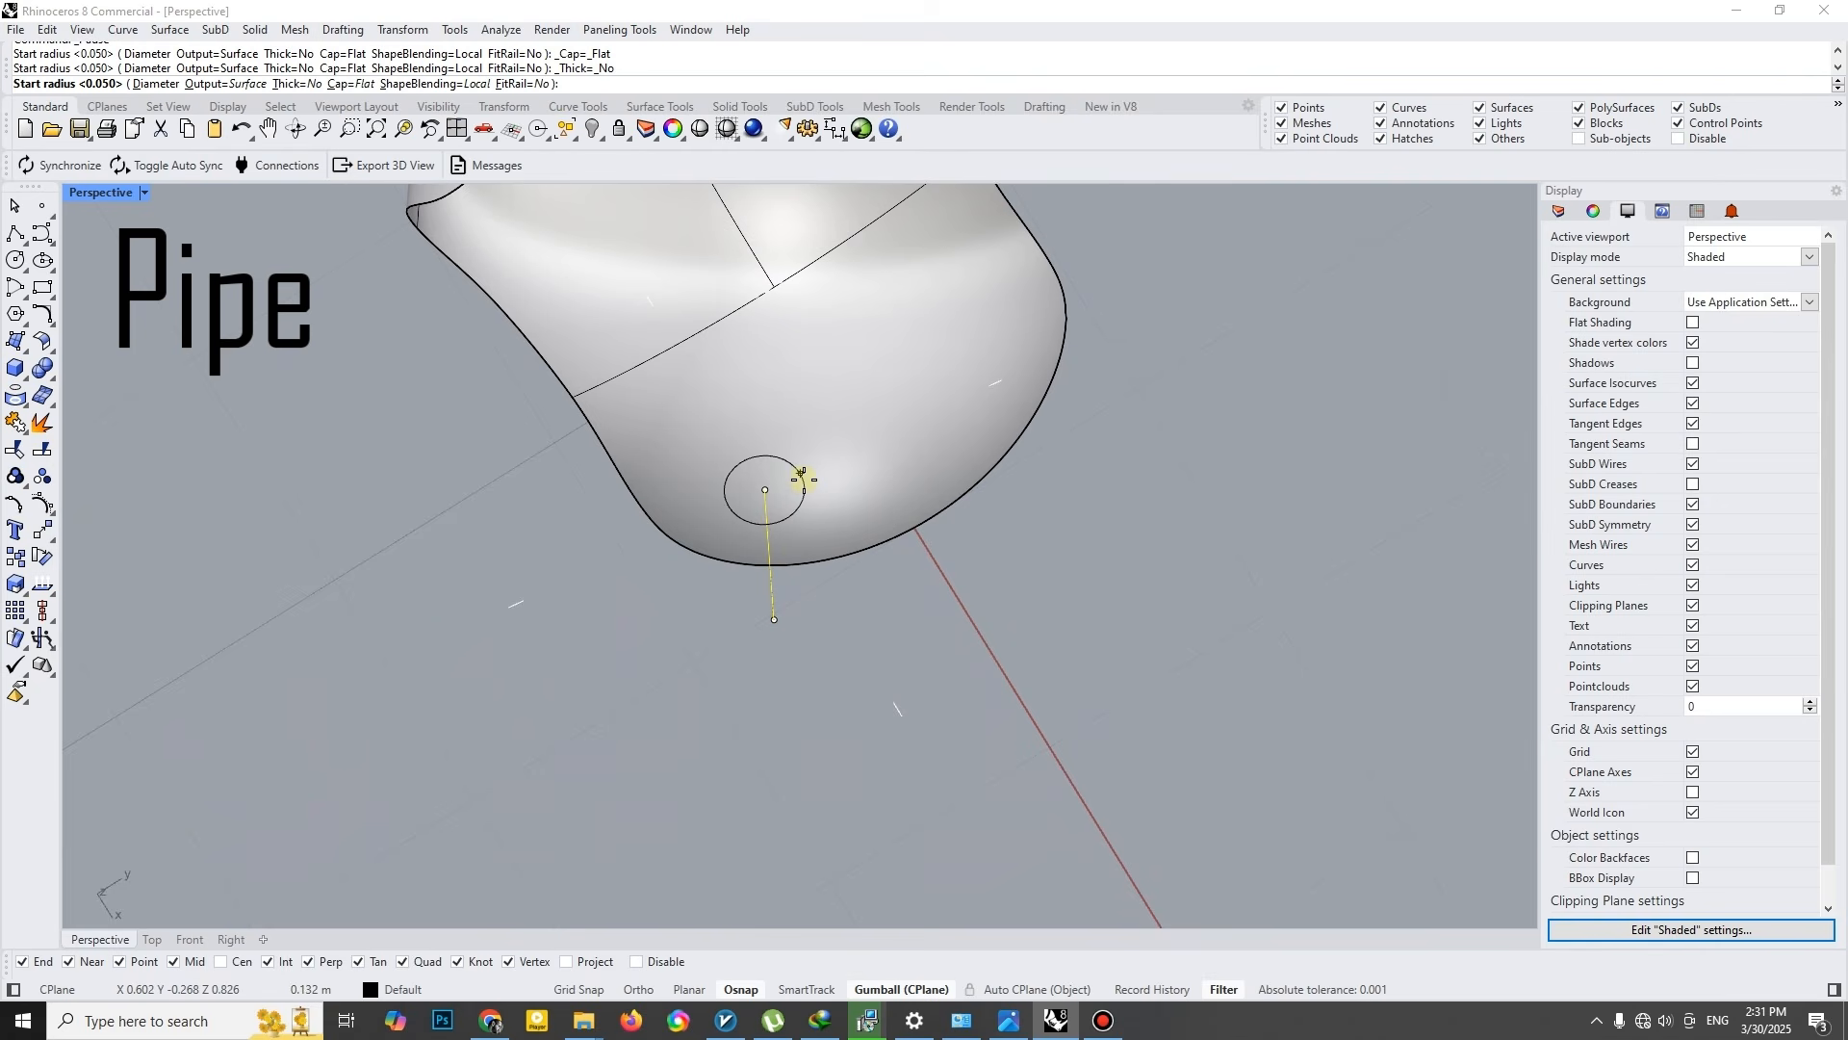
right_drag(800, 473, 751, 393)
text(.15)
key(Return)
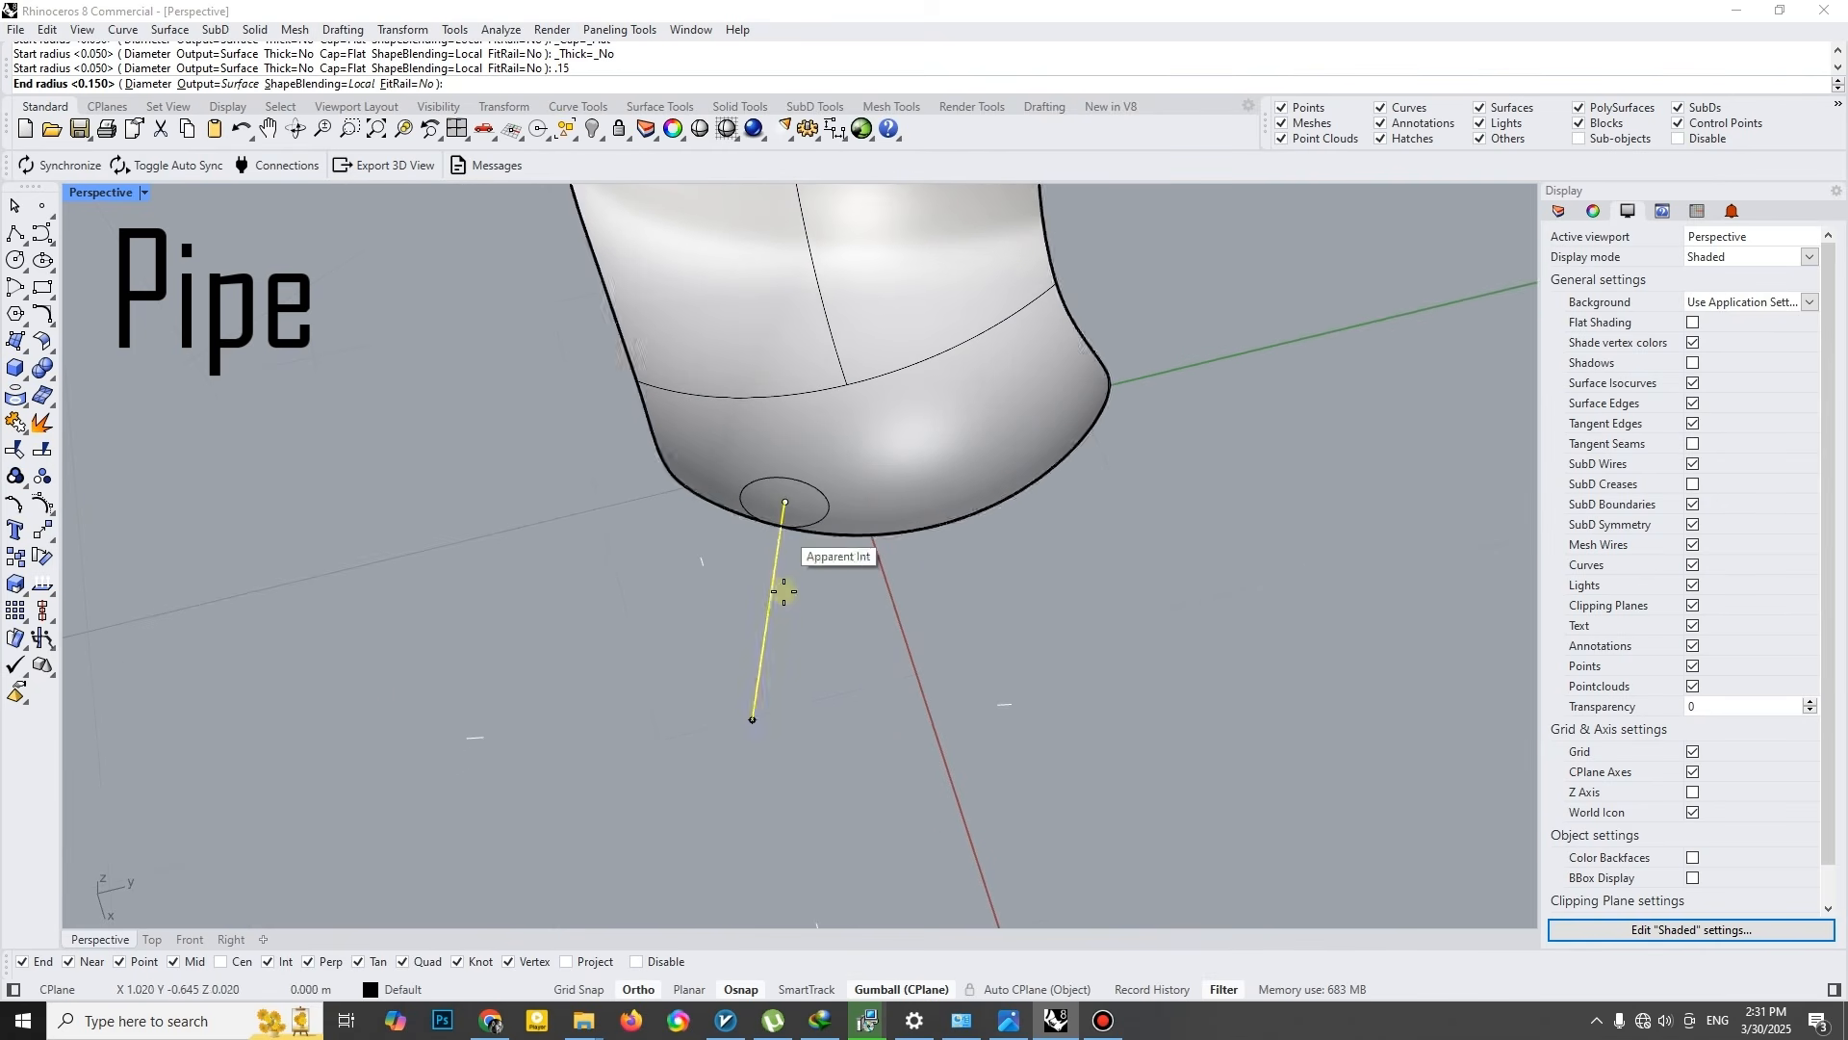
text(.05)
key(Return)
key(Return)
- Move the tapered leg and its centre line slightly upward into the seat shell
right_drag(784, 664, 756, 593)
click(840, 649)
drag(841, 649, 723, 704)
right_drag(784, 622, 710, 608)
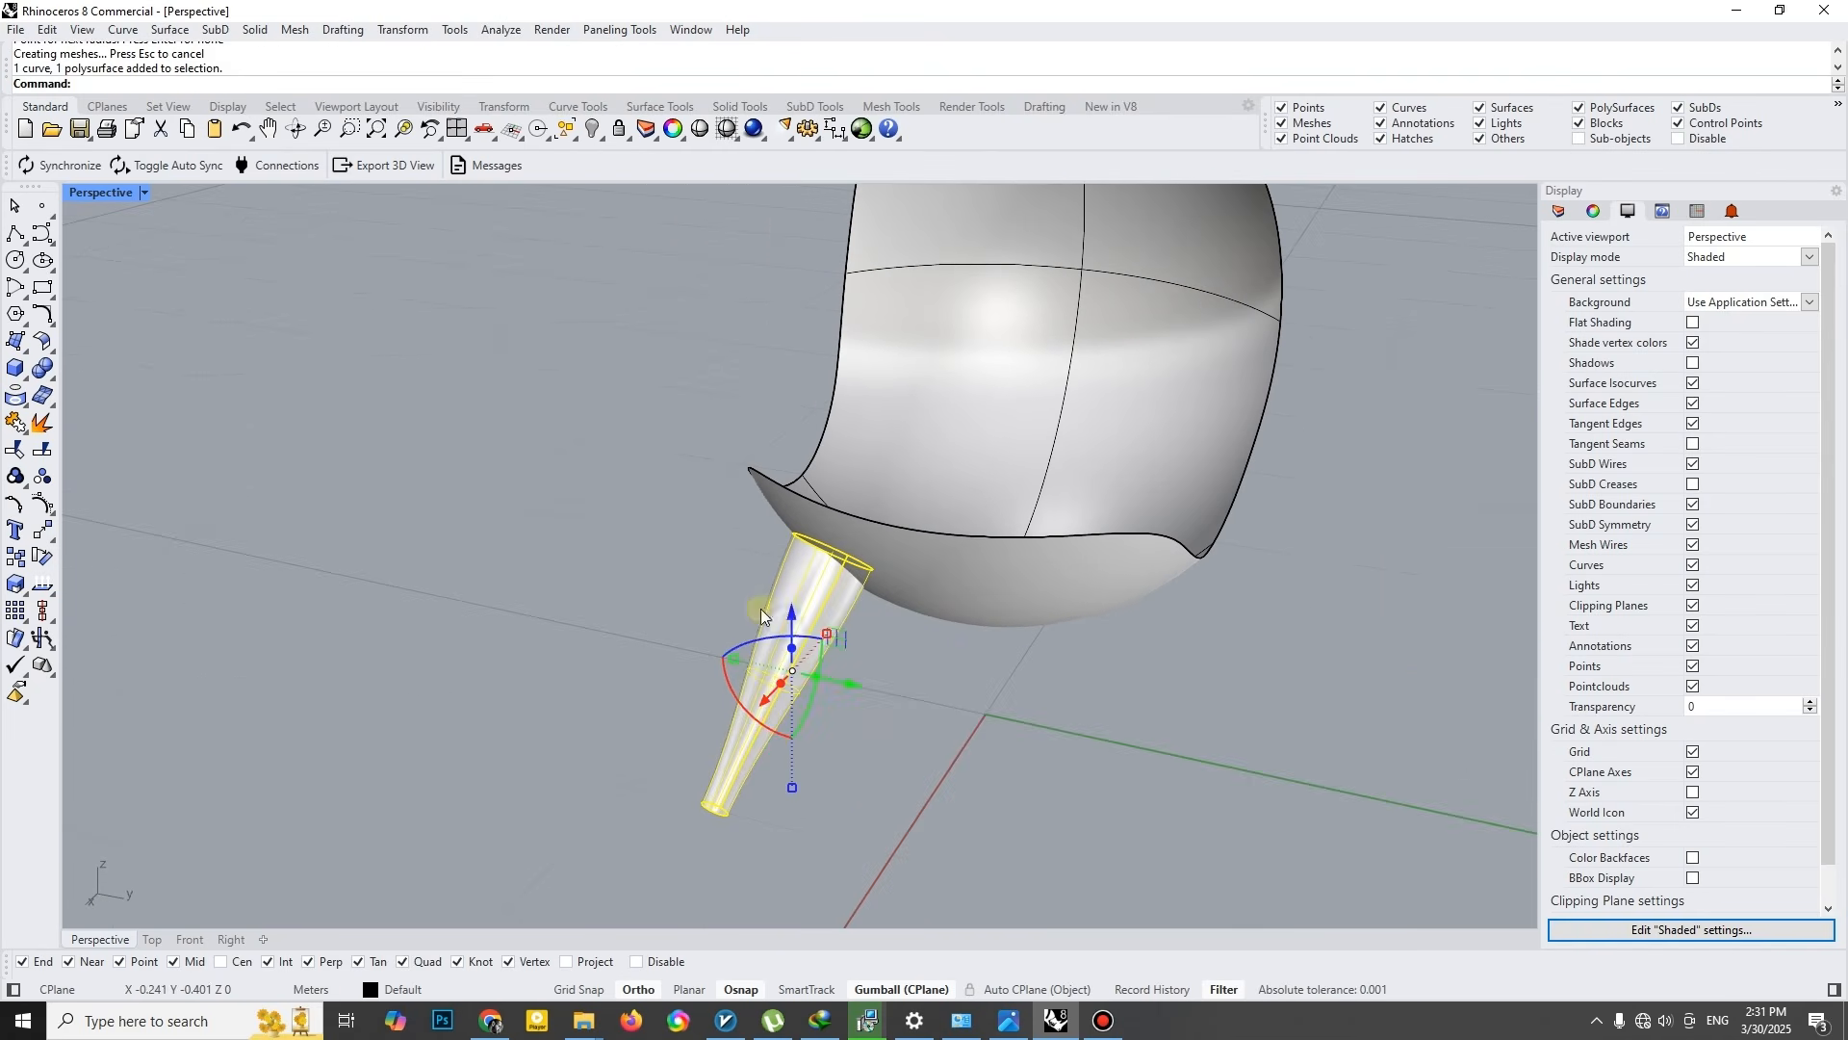
drag(784, 613, 789, 604)
key(Escape)
- Mirror the leg to the other side of the seat across the chair's lengthwise centre line
click(818, 612)
right_drag(806, 604, 950, 599)
text(mirror)
key(Return)
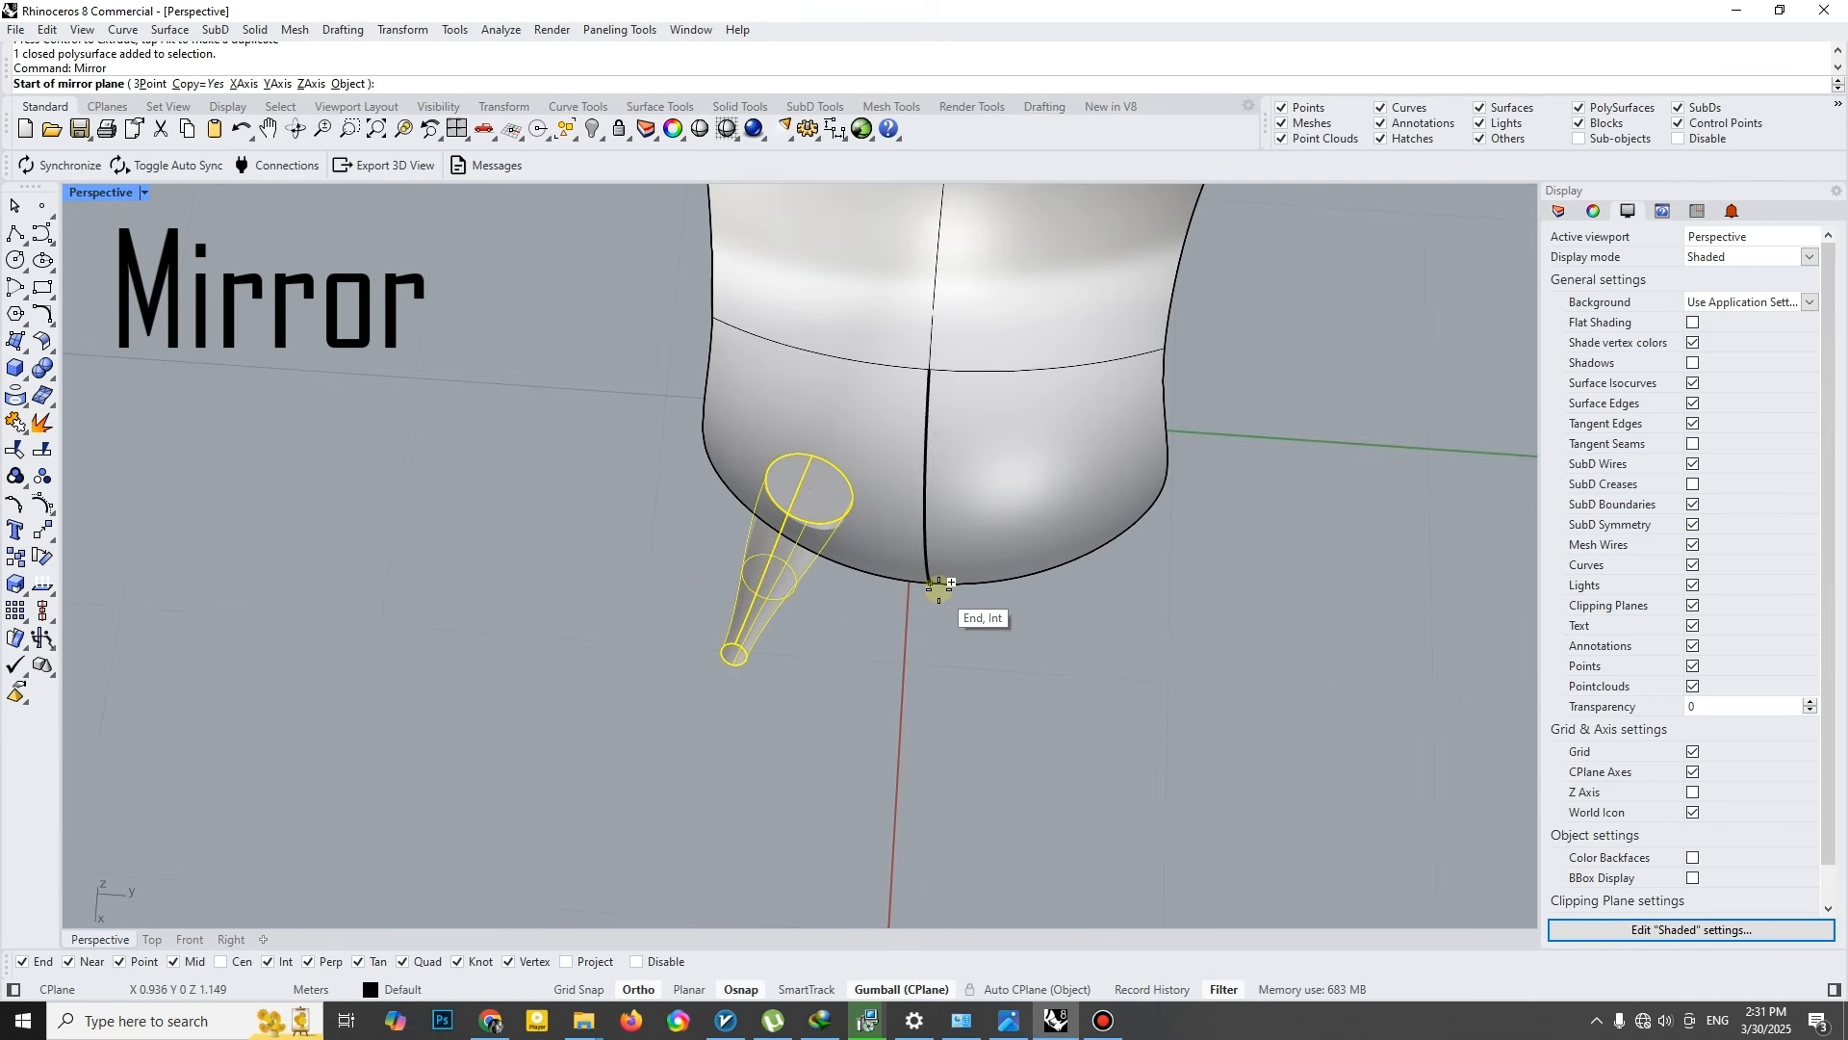
click(939, 589)
click(943, 636)
shift+click(1088, 617)
- Mirror both front legs to the rear across the Y axis through the middle of the chair
shift+right_drag(1170, 535, 597, 553)
key(Return)
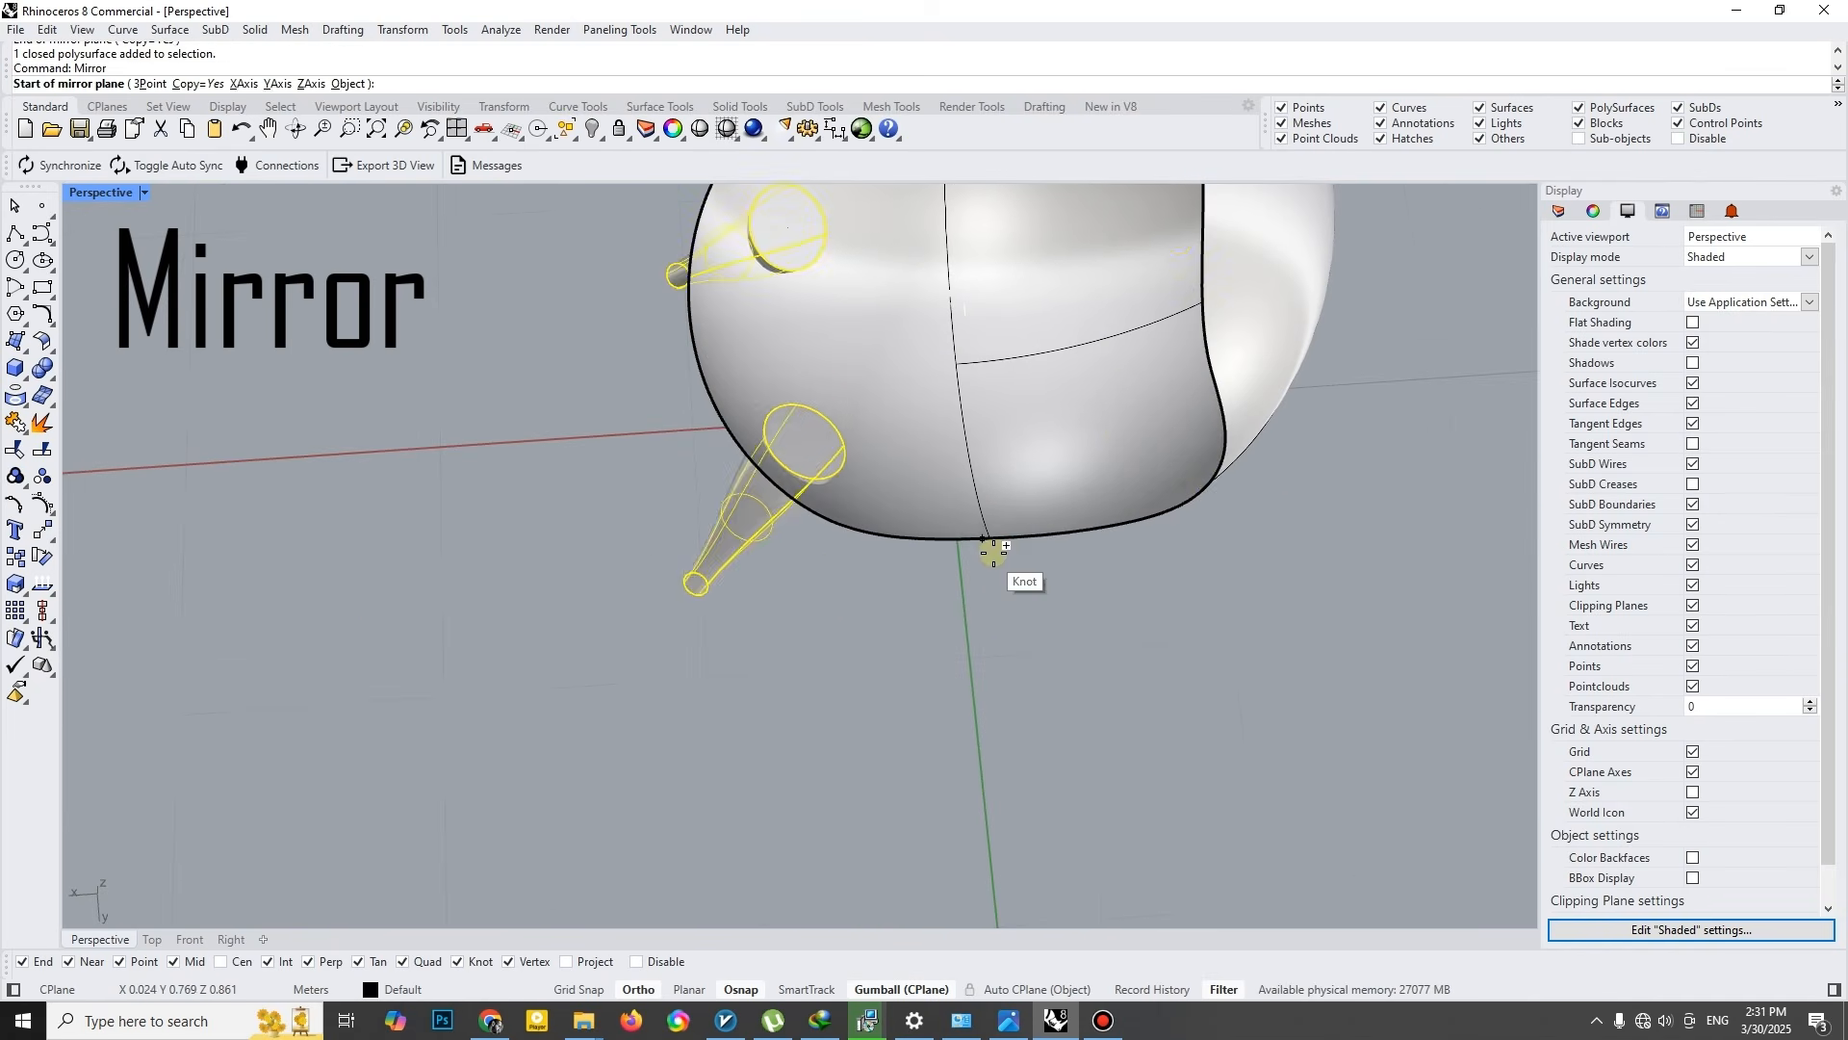
click(993, 553)
click(1005, 631)
right_drag(1130, 644, 1122, 421)
key(Escape)
- Offset the seat shell surface 0.1 m inward with round corners and the Solid option off
right_drag(996, 526, 862, 588)
click(862, 588)
text(OffsetSrf)
key(Return)
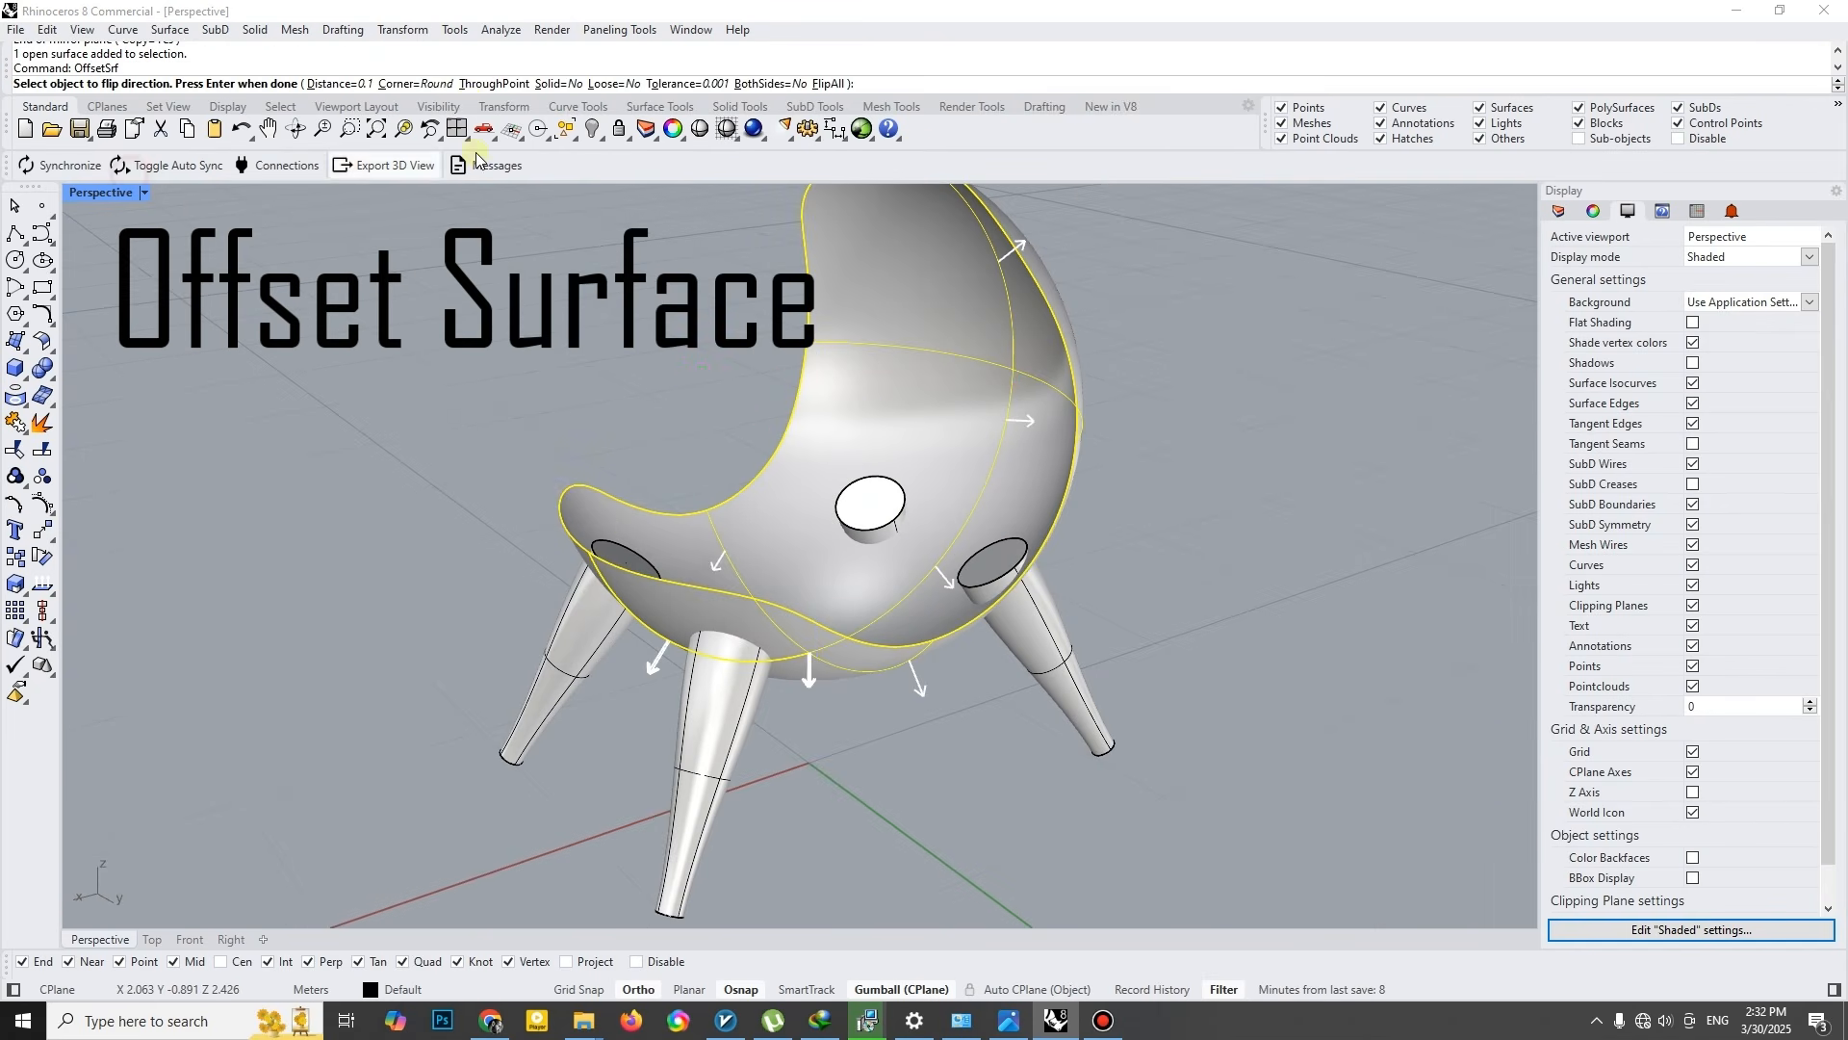
click(554, 84)
click(553, 84)
click(833, 414)
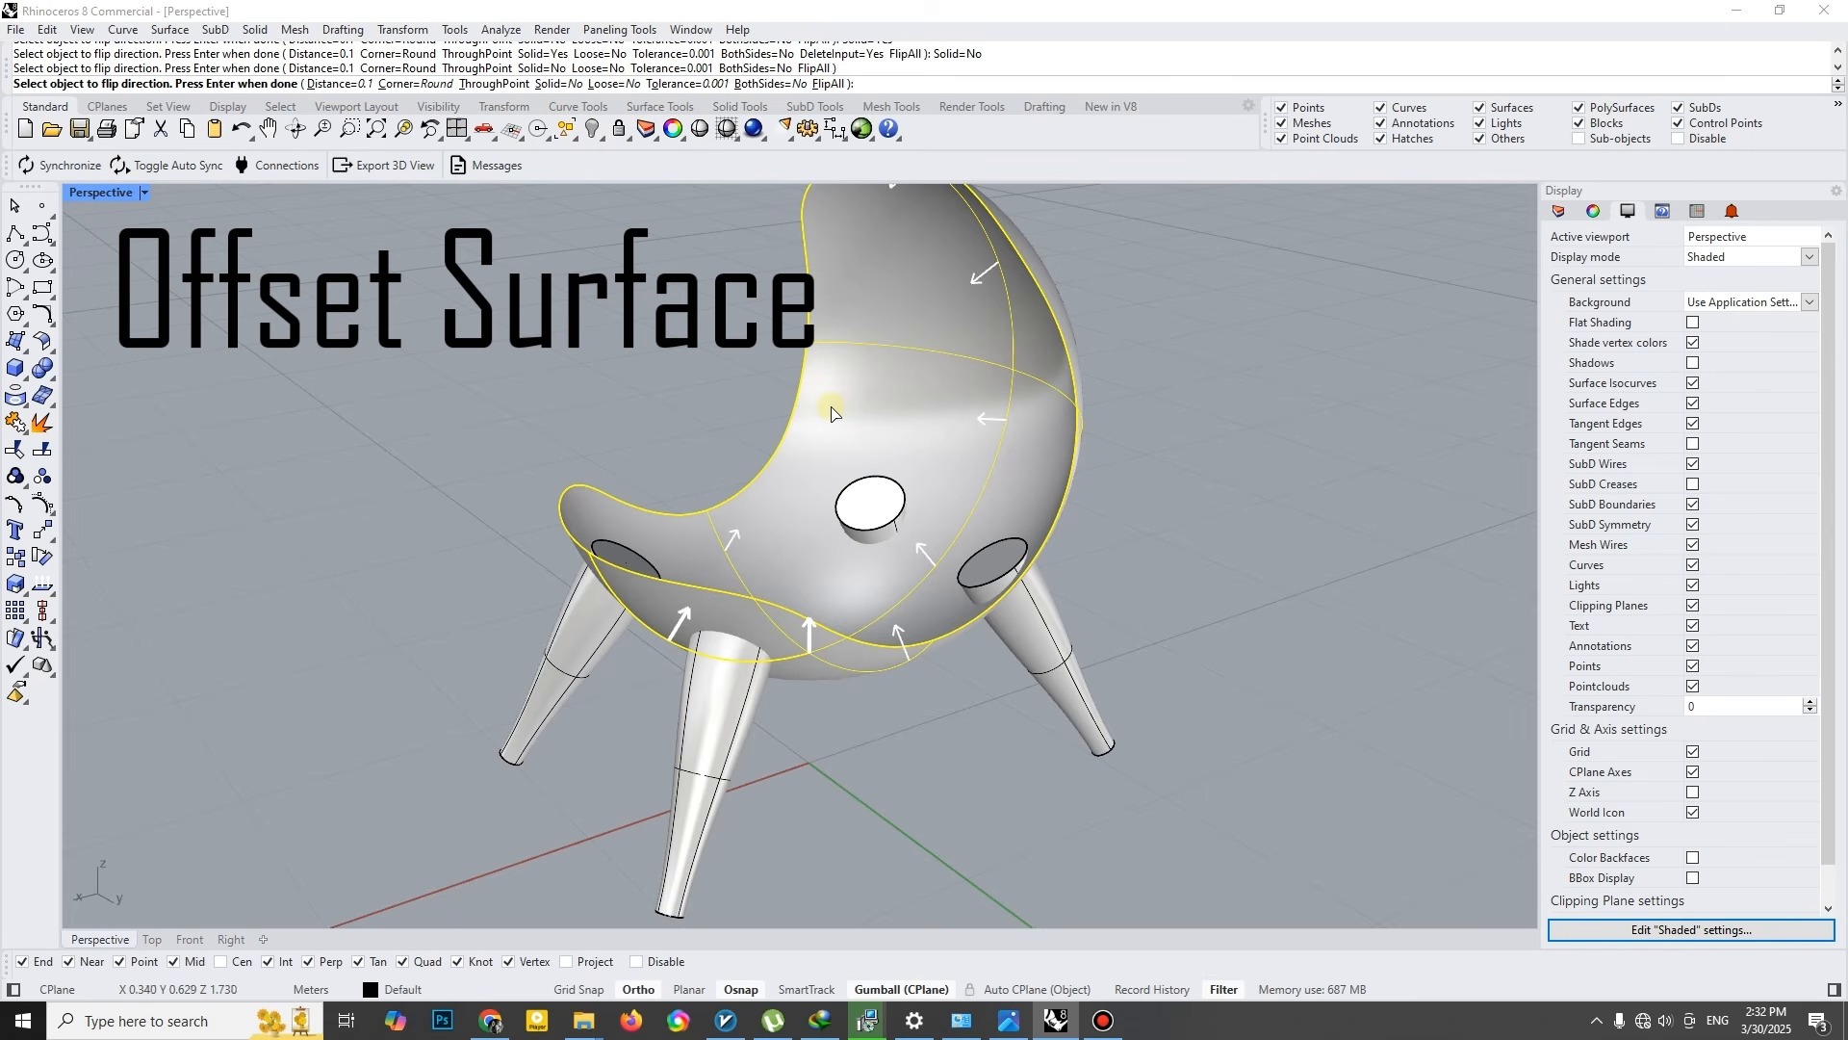
key(Return)
key(Escape)
- Group the four legs and split them with the outer seat shell
right_drag(894, 533, 966, 621)
click(773, 742)
right_drag(772, 741, 844, 757)
shift+click(666, 683)
shift+click(1090, 719)
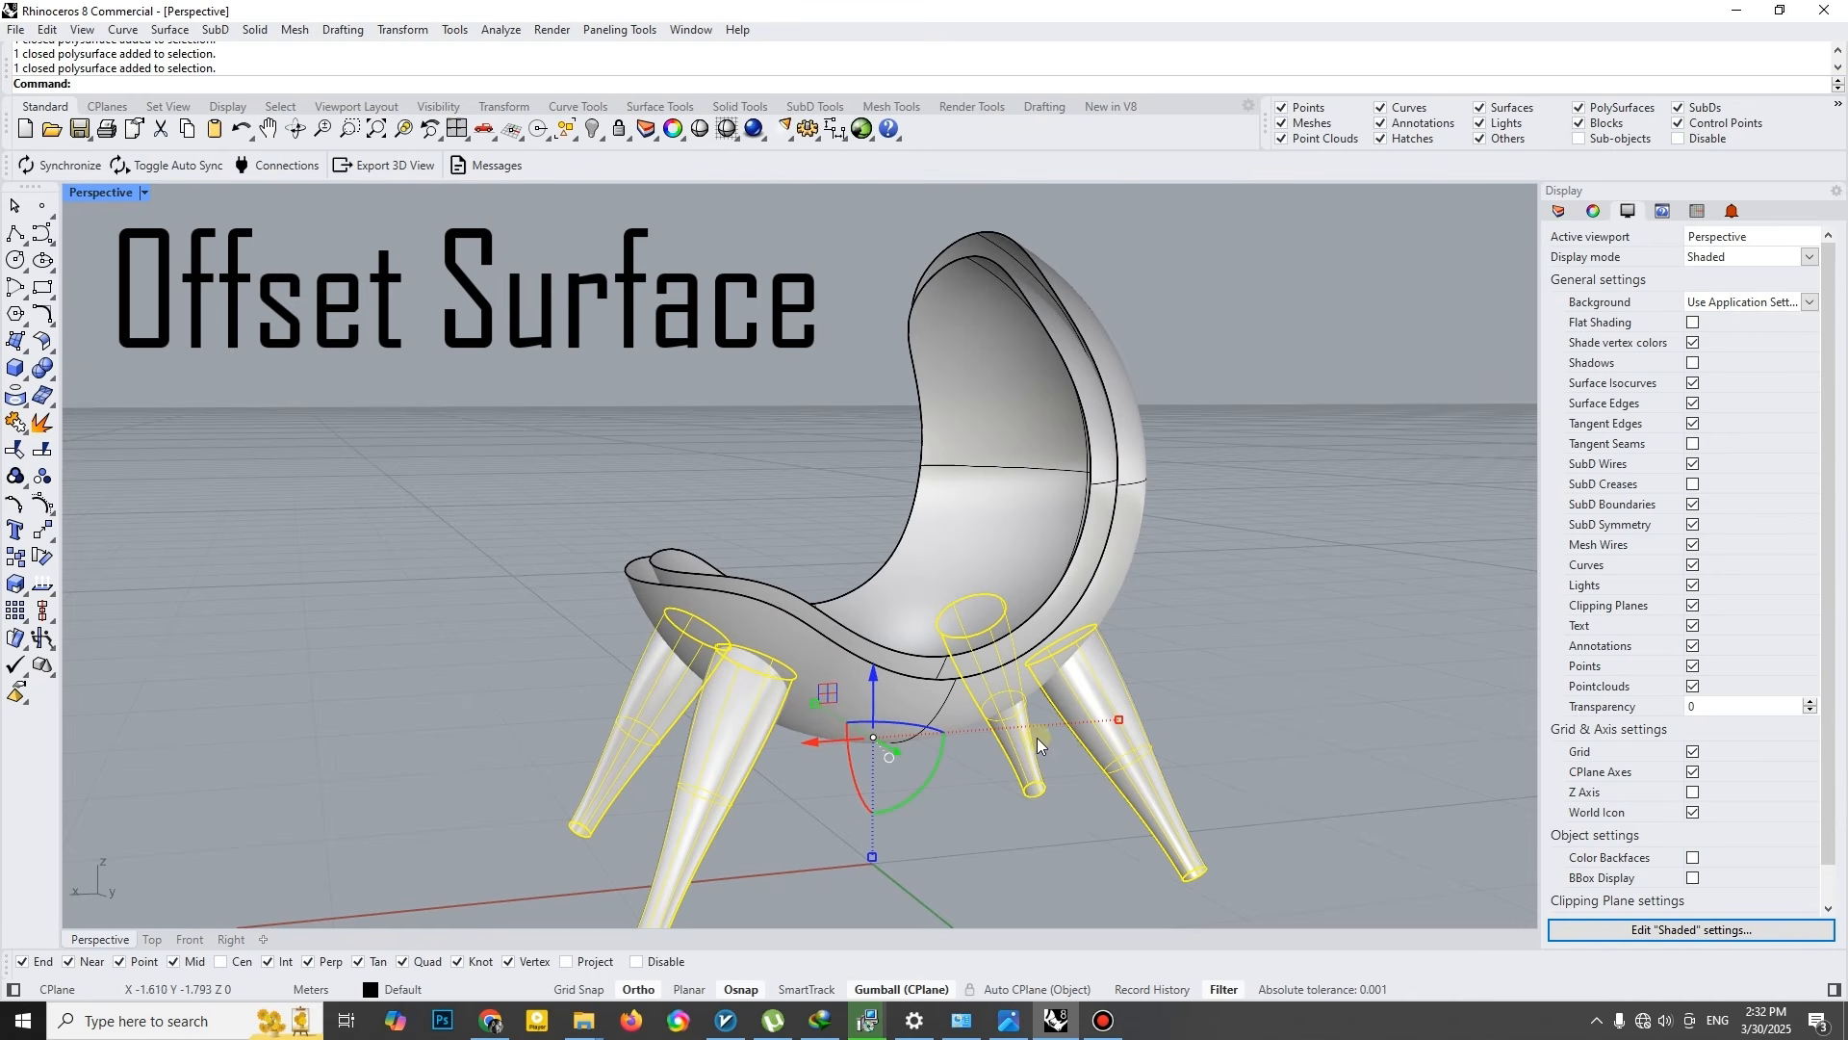
right_drag(1078, 695, 853, 641)
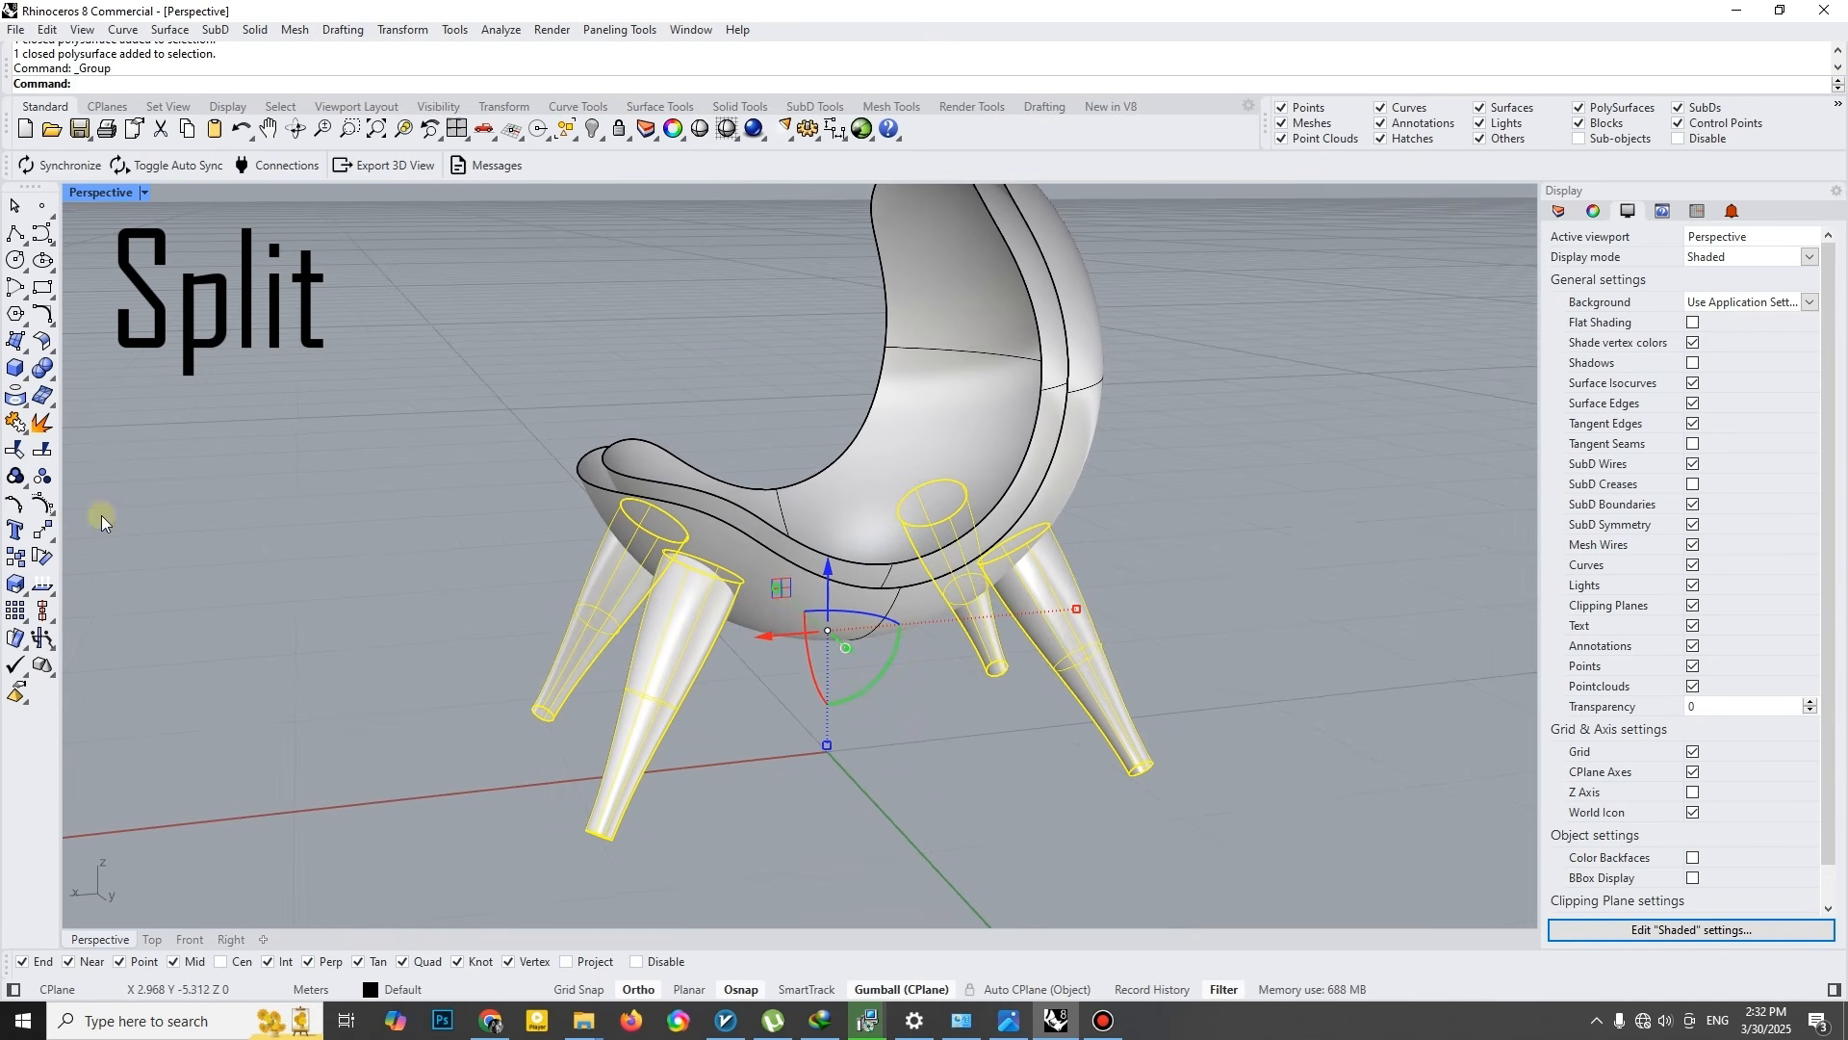
click(835, 616)
right_click(834, 616)
- Ungroup the split leg pieces and delete the leg tops inside the shell
right_drag(1119, 729, 1234, 708)
click(1234, 708)
click(1138, 712)
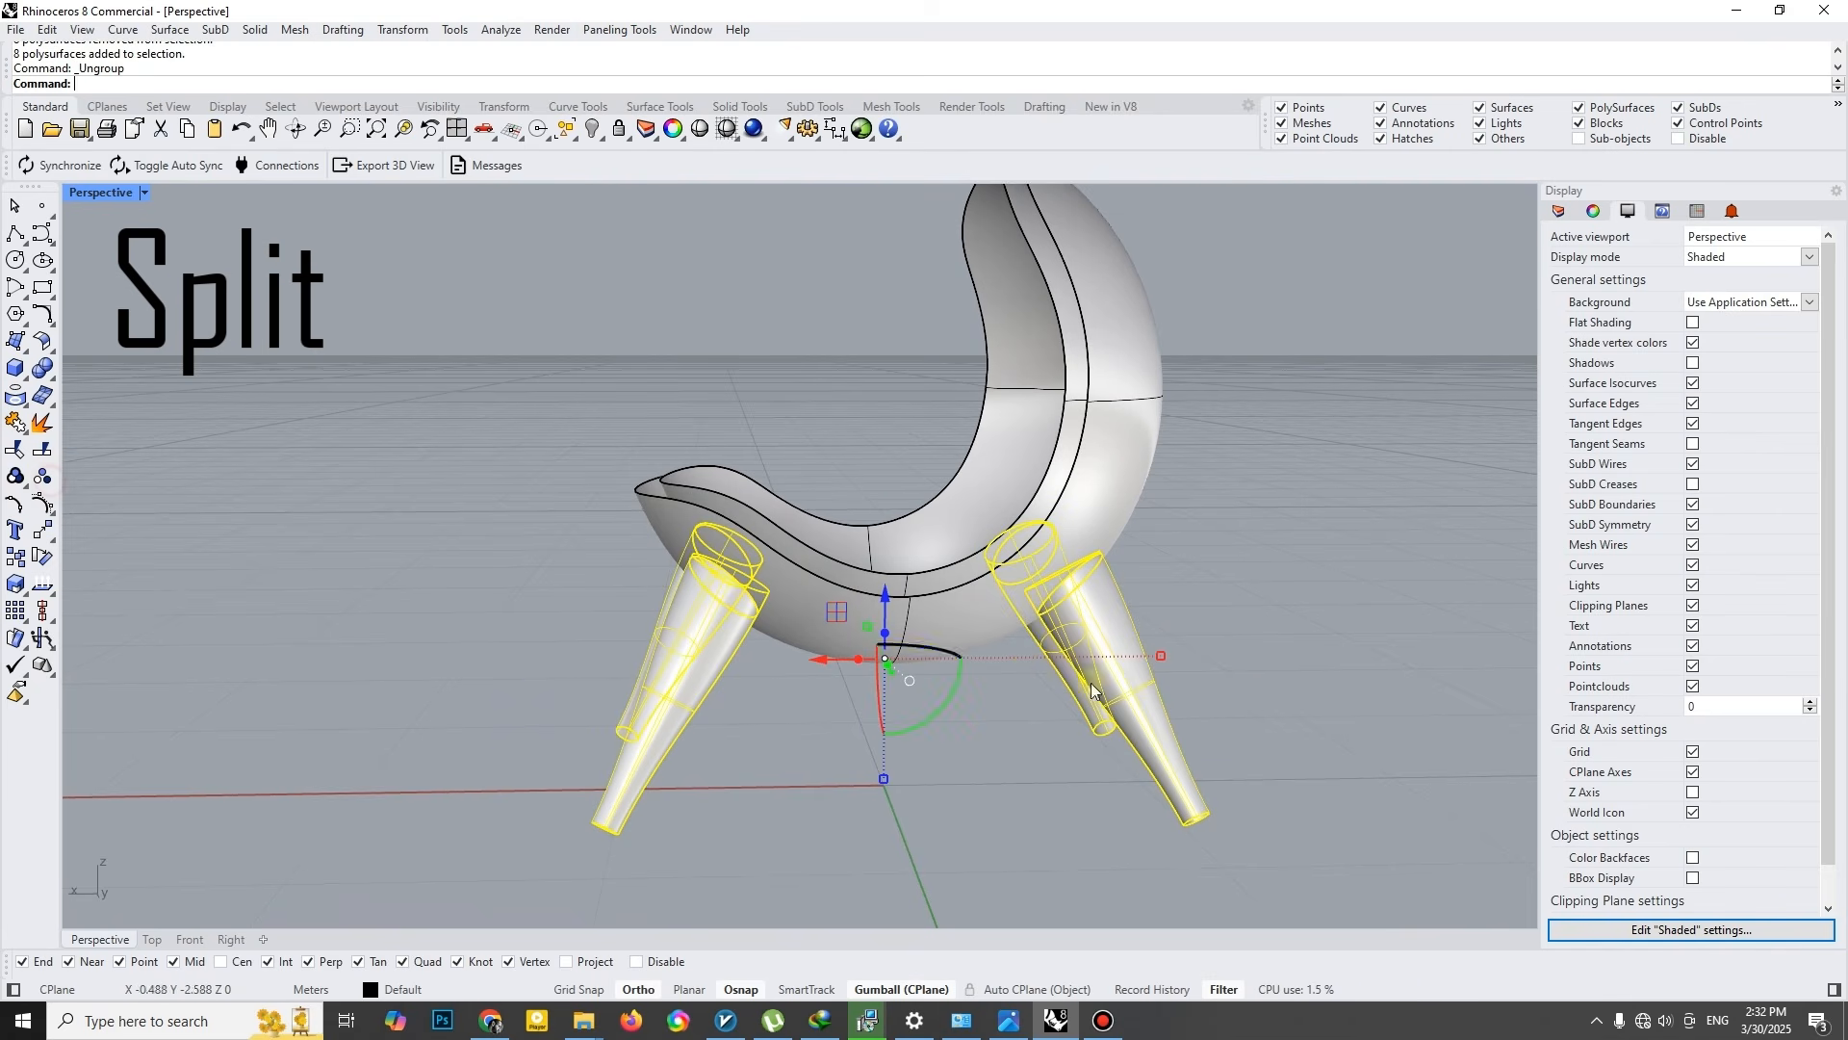
ctrl+drag(1265, 683, 476, 760)
key(Delete)
- Select the four trimmed legs and group them
right_drag(1170, 751, 1146, 744)
click(1163, 744)
shift+click(1110, 736)
shift+click(692, 735)
right_drag(595, 723, 668, 737)
key(ctrl+g)
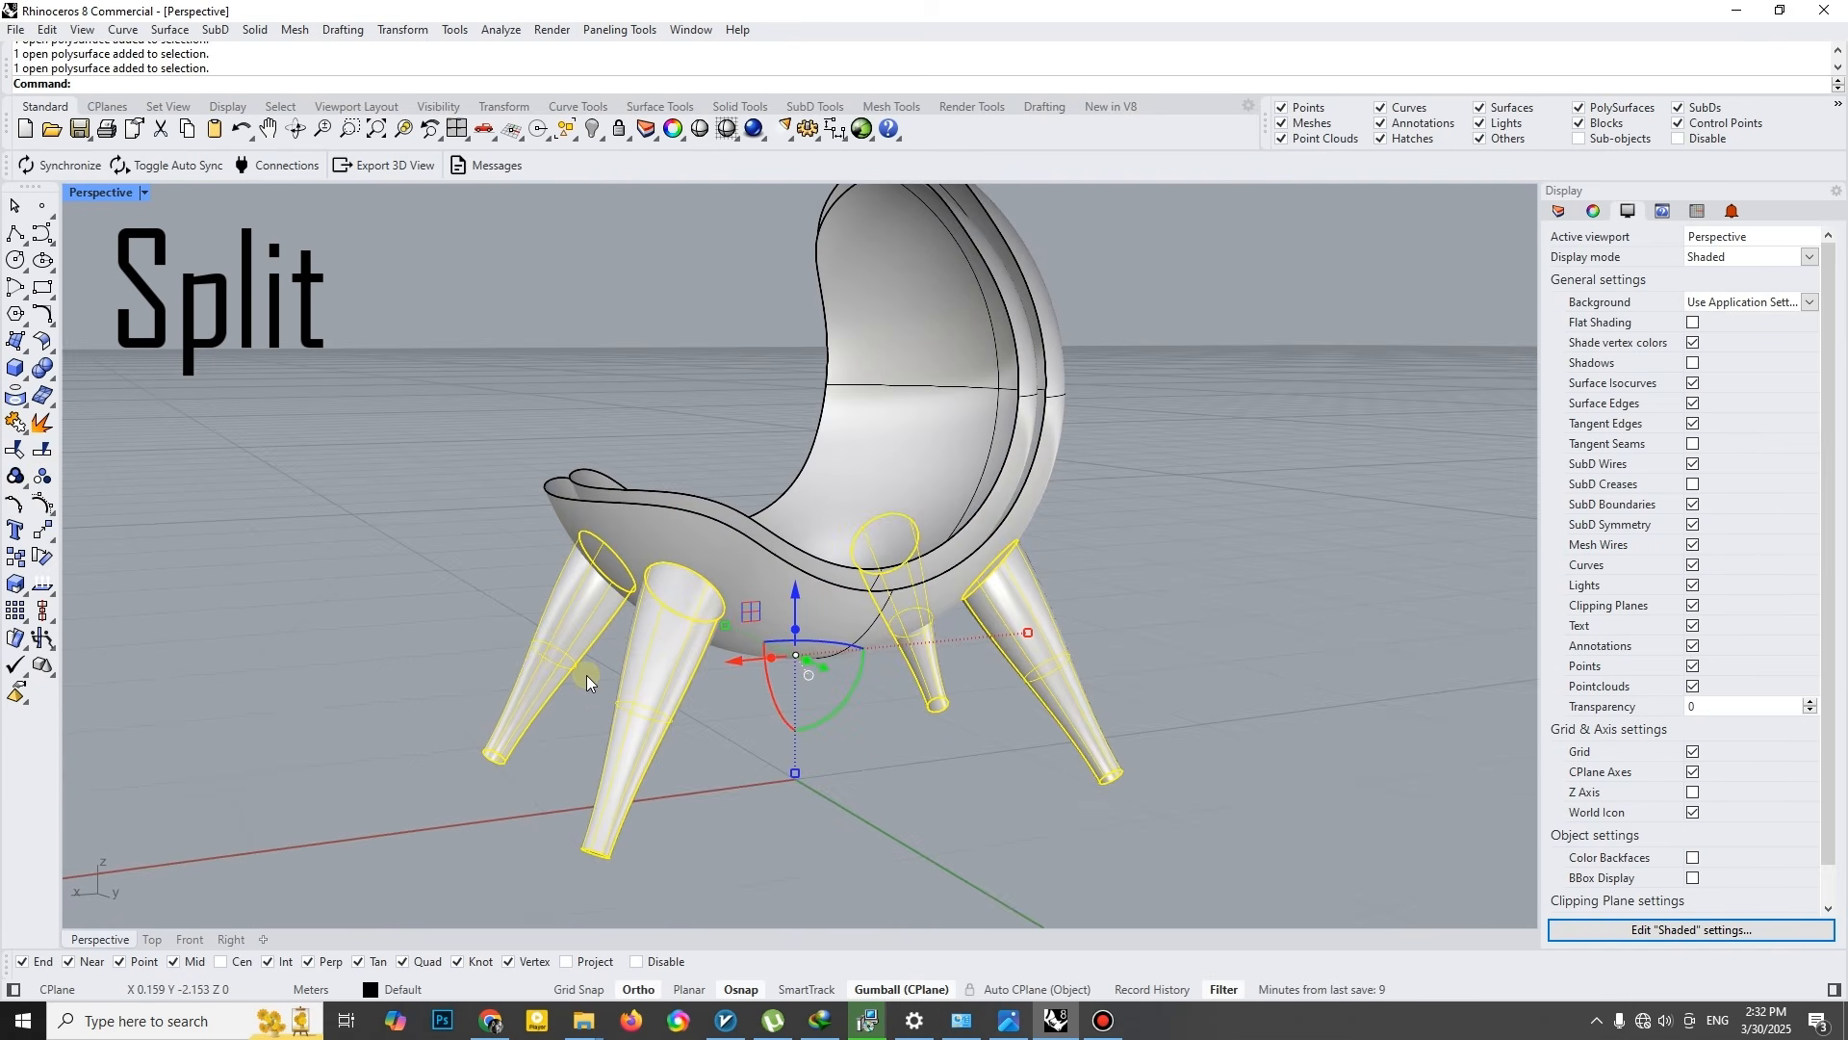
- Split the outer seat shell with the leg group and delete the shell pieces inside the legs
scroll(586, 674, up, 3)
click(811, 546)
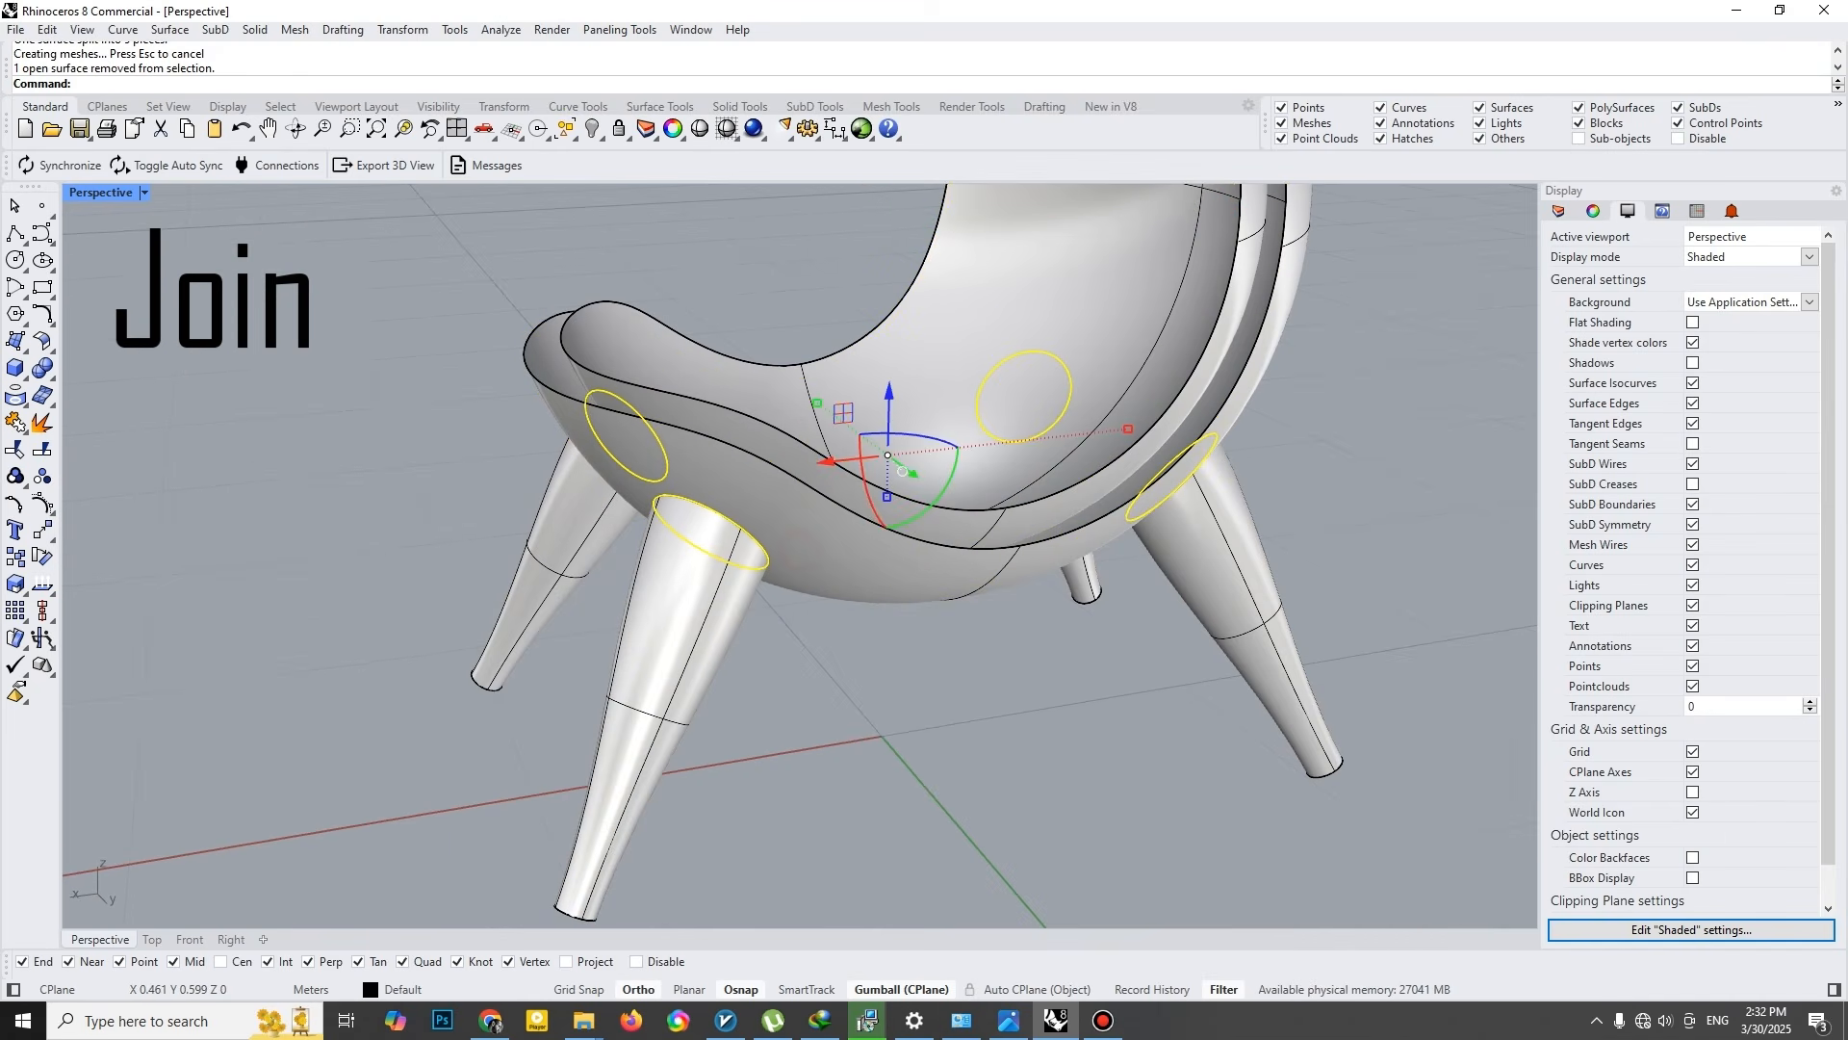
key(Delete)
- Join the outer seat shell and the four legs into one polysurface
right_drag(827, 577, 868, 542)
click(1094, 623)
shift+click(738, 633)
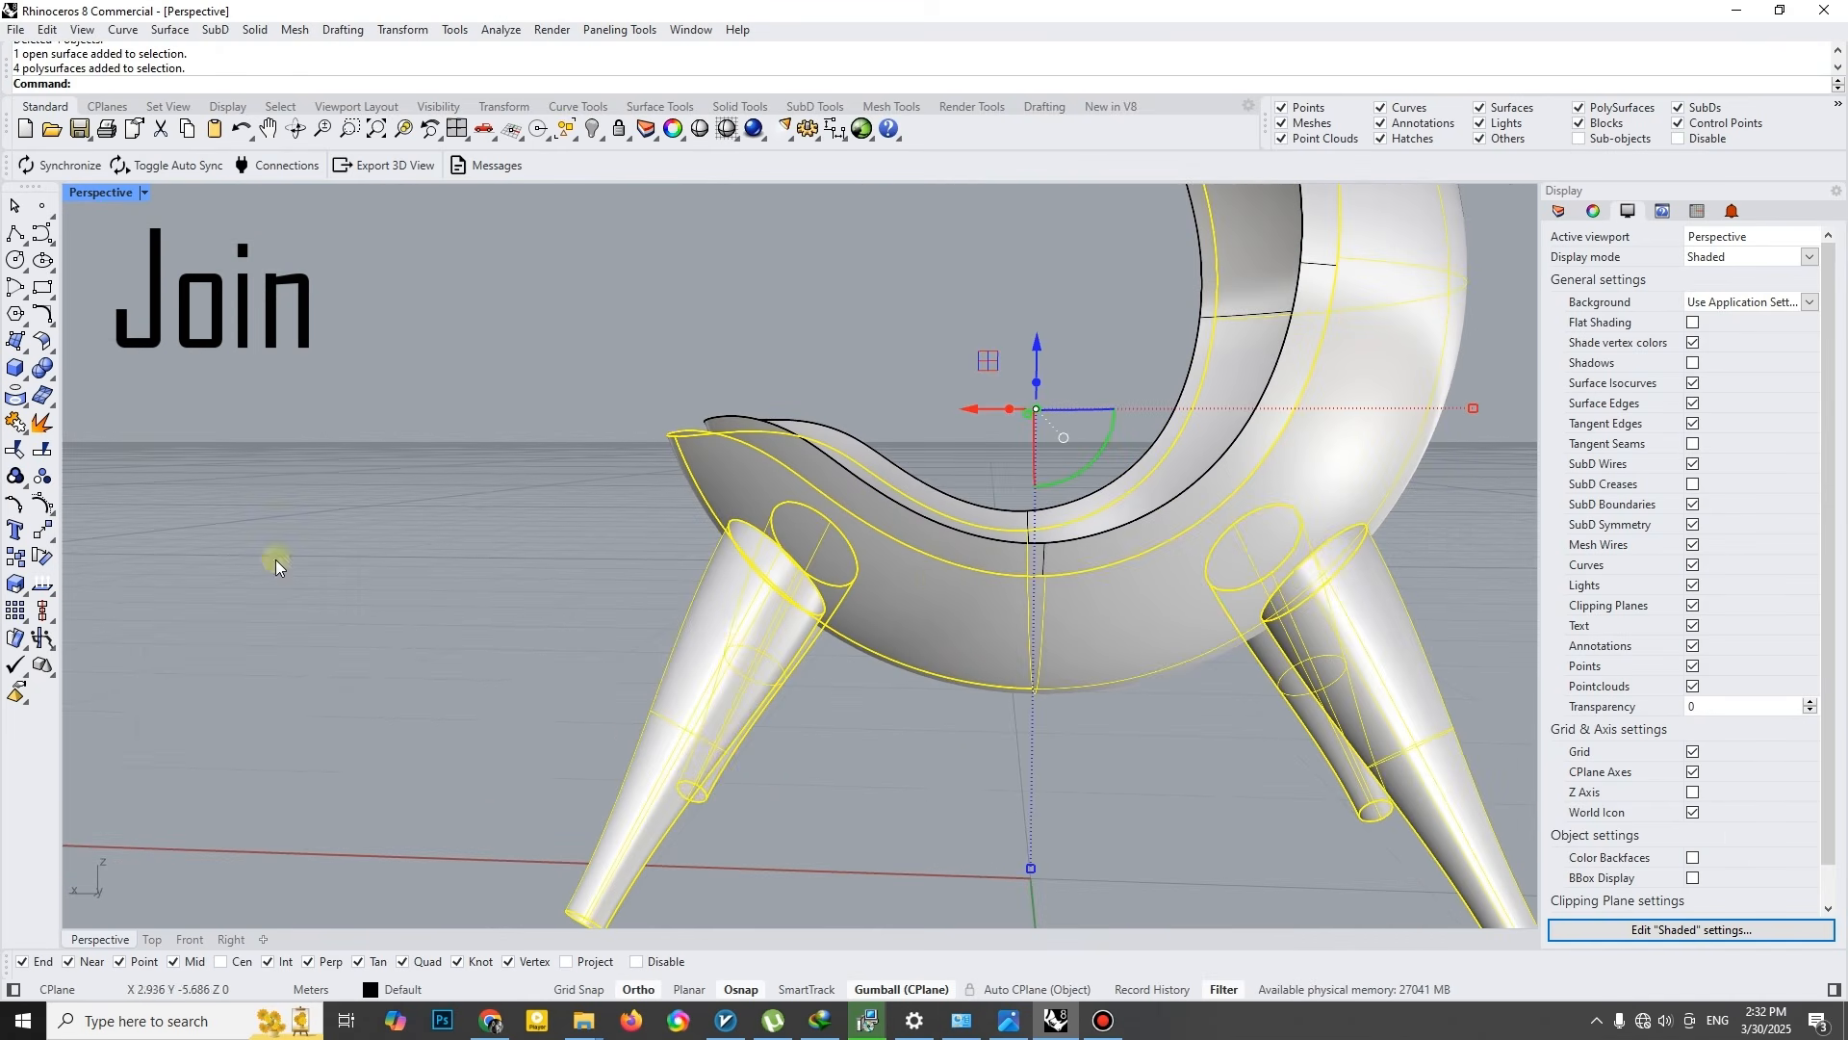
click(620, 479)
- Fillet the edges where the four legs meet the outer shell with a 0.1 m radius
click(47, 381)
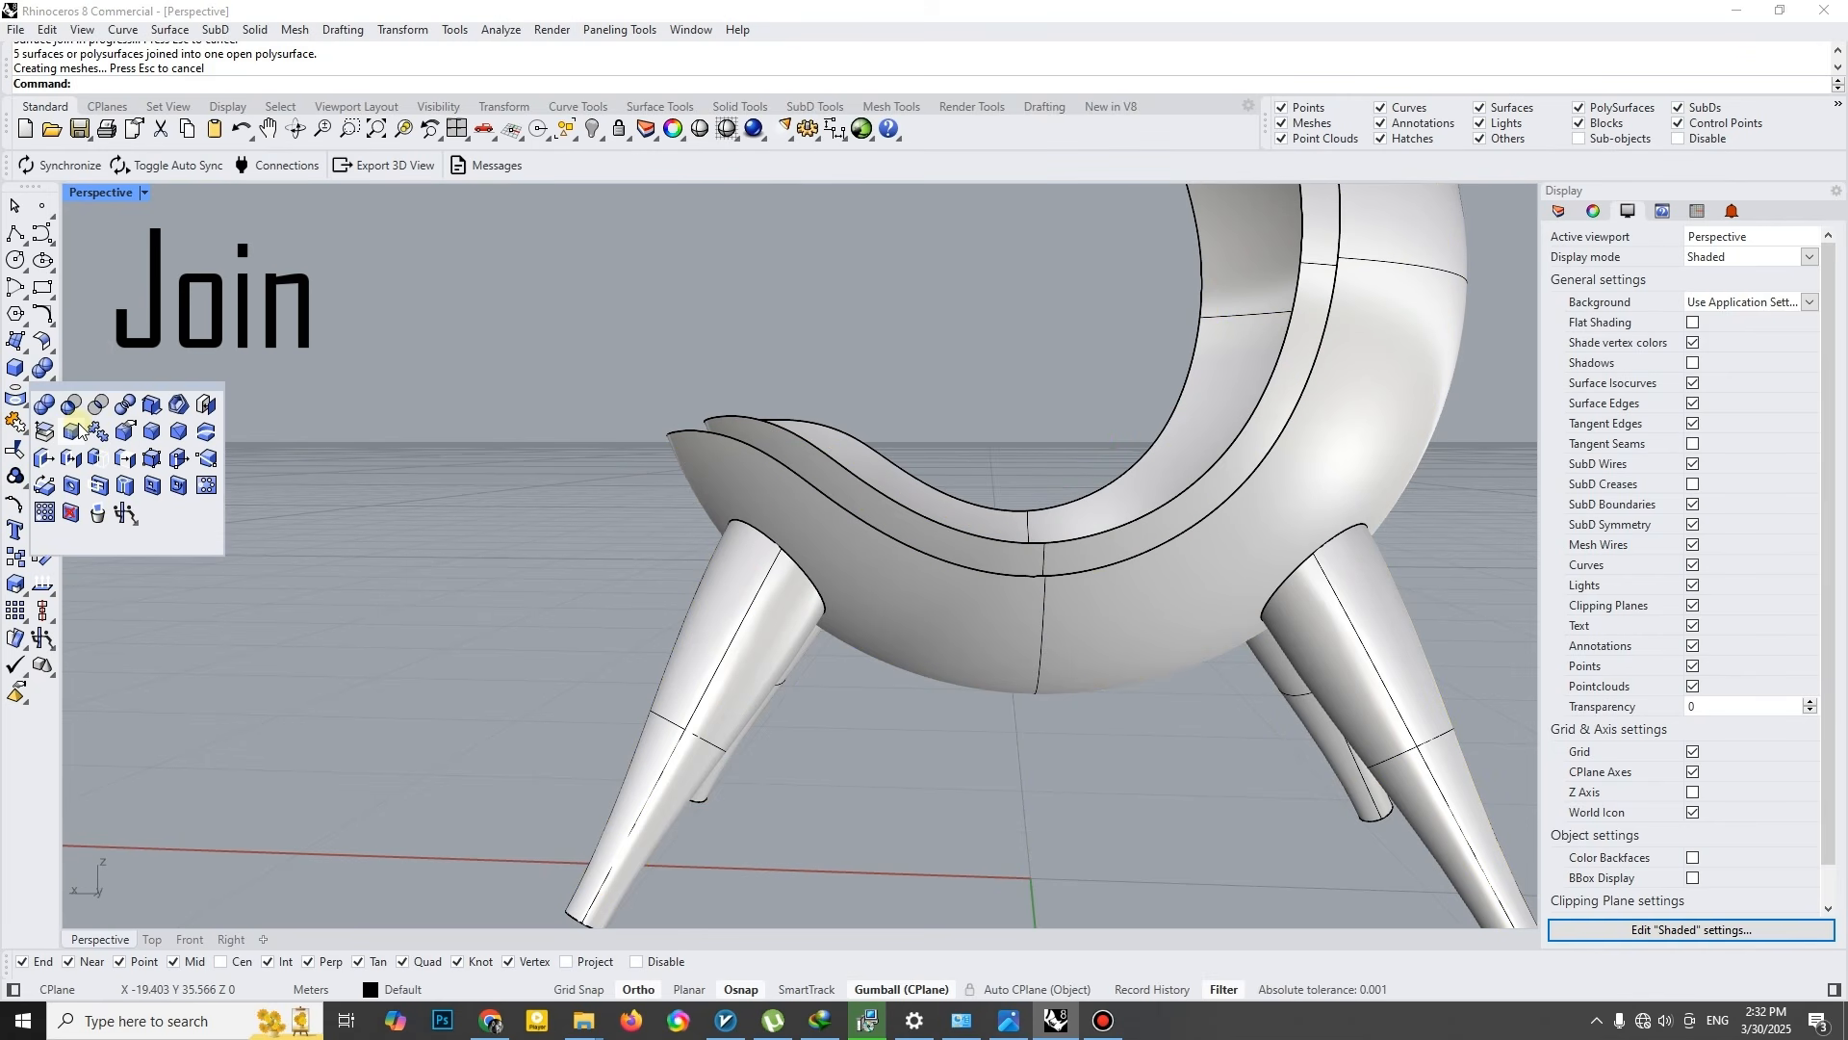
click(77, 430)
right_drag(558, 453, 703, 491)
text(.1)
key(Return)
click(763, 543)
right_click(767, 545)
right_click(766, 545)
right_drag(531, 569, 761, 566)
right_click(674, 563)
click(664, 565)
shift+right_drag(565, 574, 697, 569)
right_drag(478, 523, 756, 515)
click(644, 489)
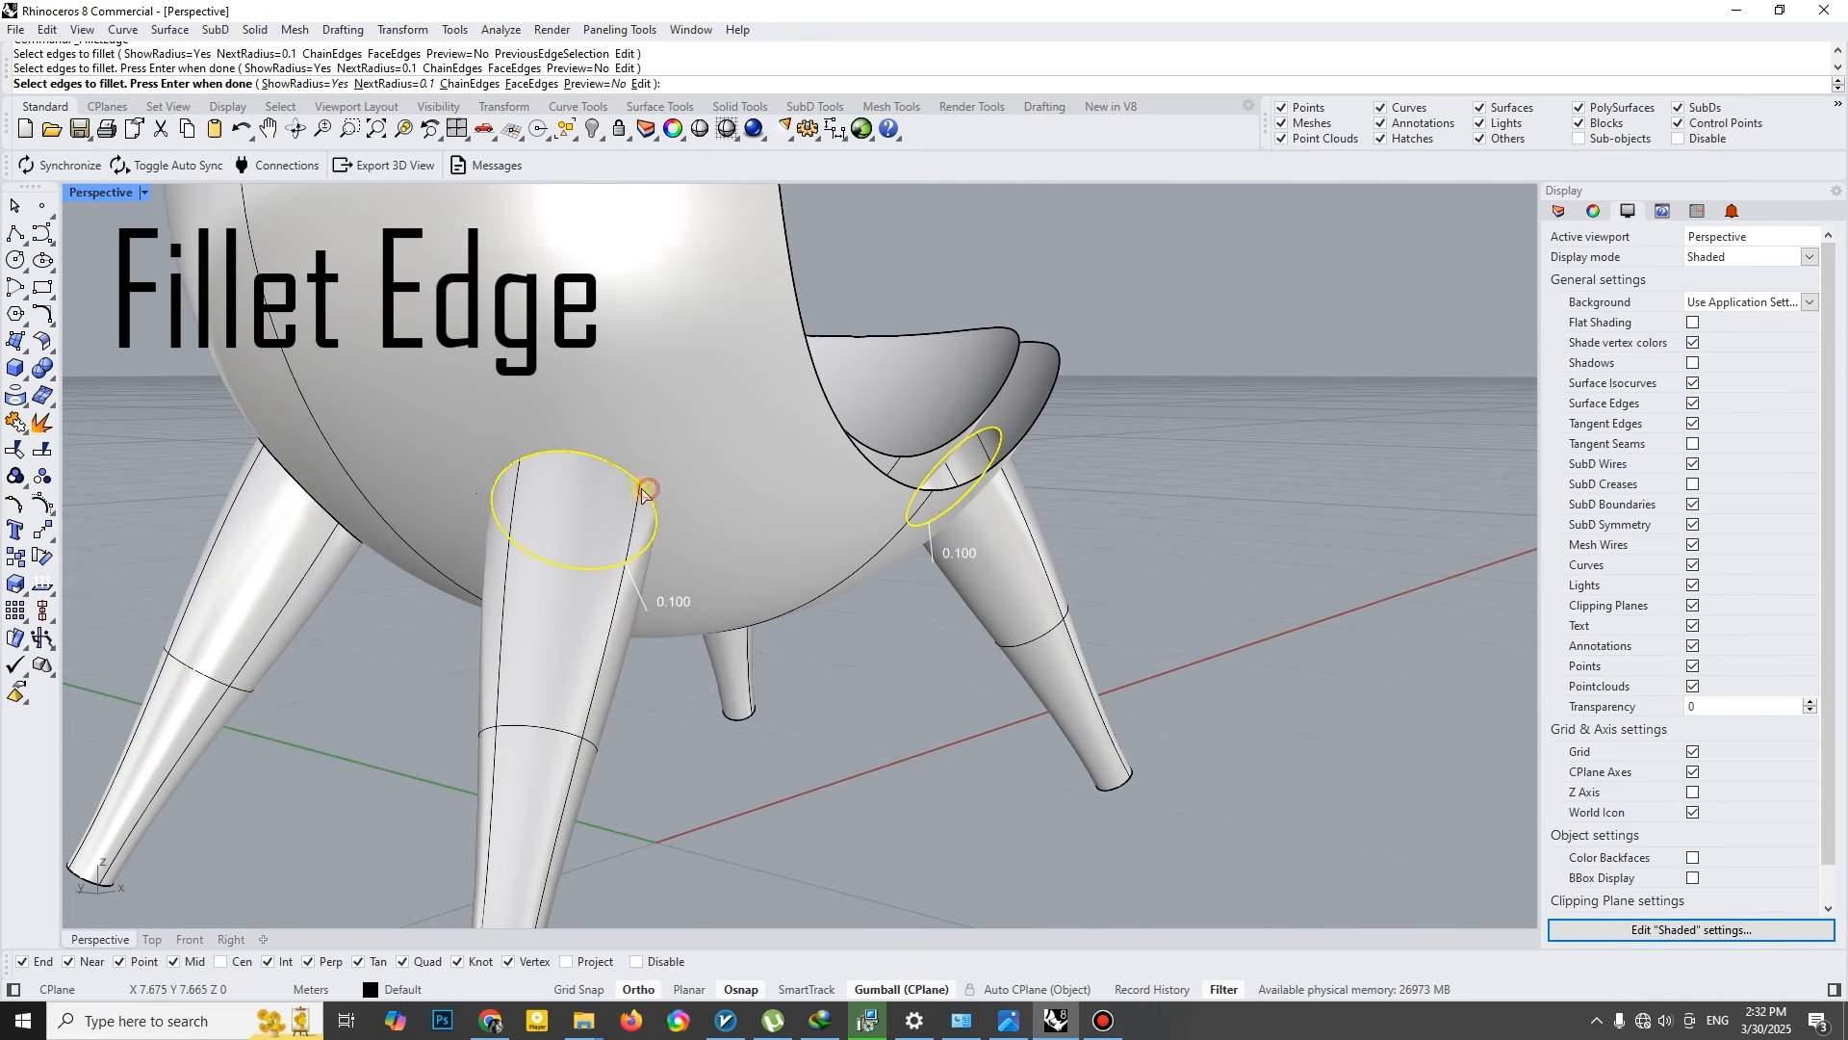
right_click(304, 491)
right_click(304, 491)
right_drag(304, 491, 603, 499)
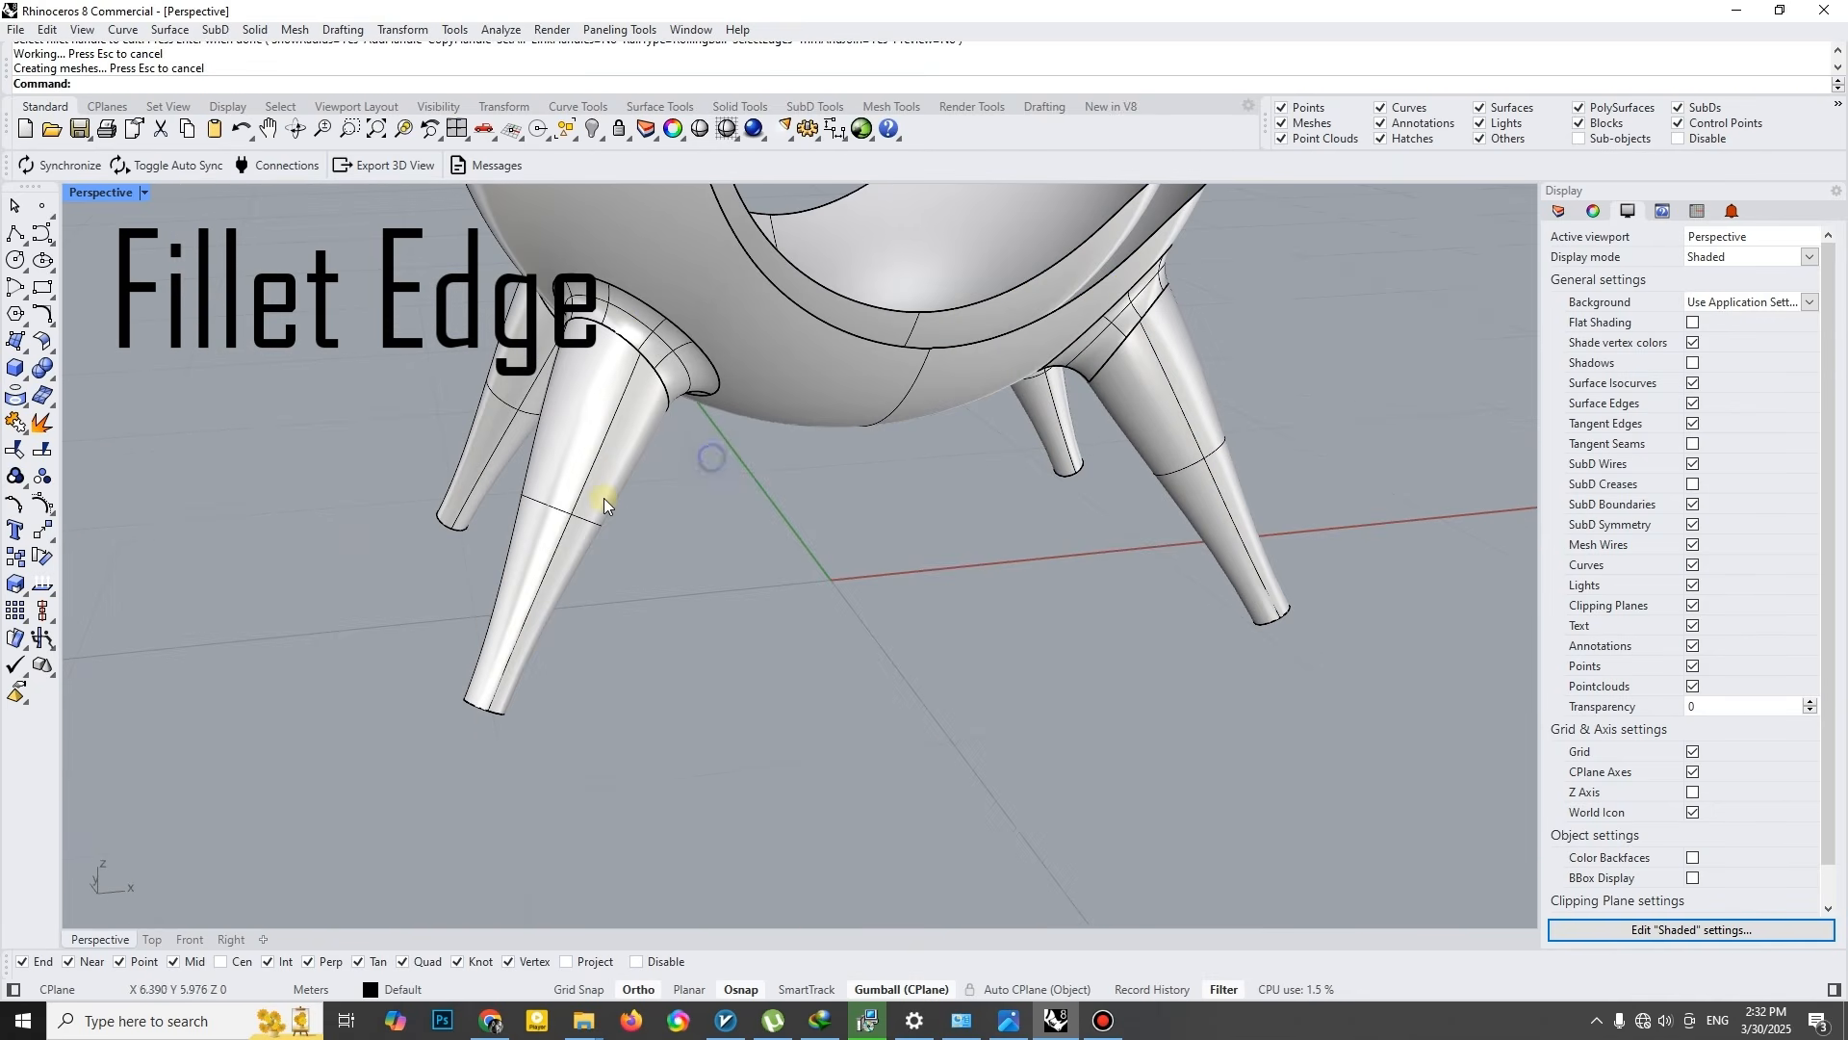
- Fillet the edges around the feet of the chair's legs with a 0.02 m radius
right_click(576, 534)
text(.02)
key(Return)
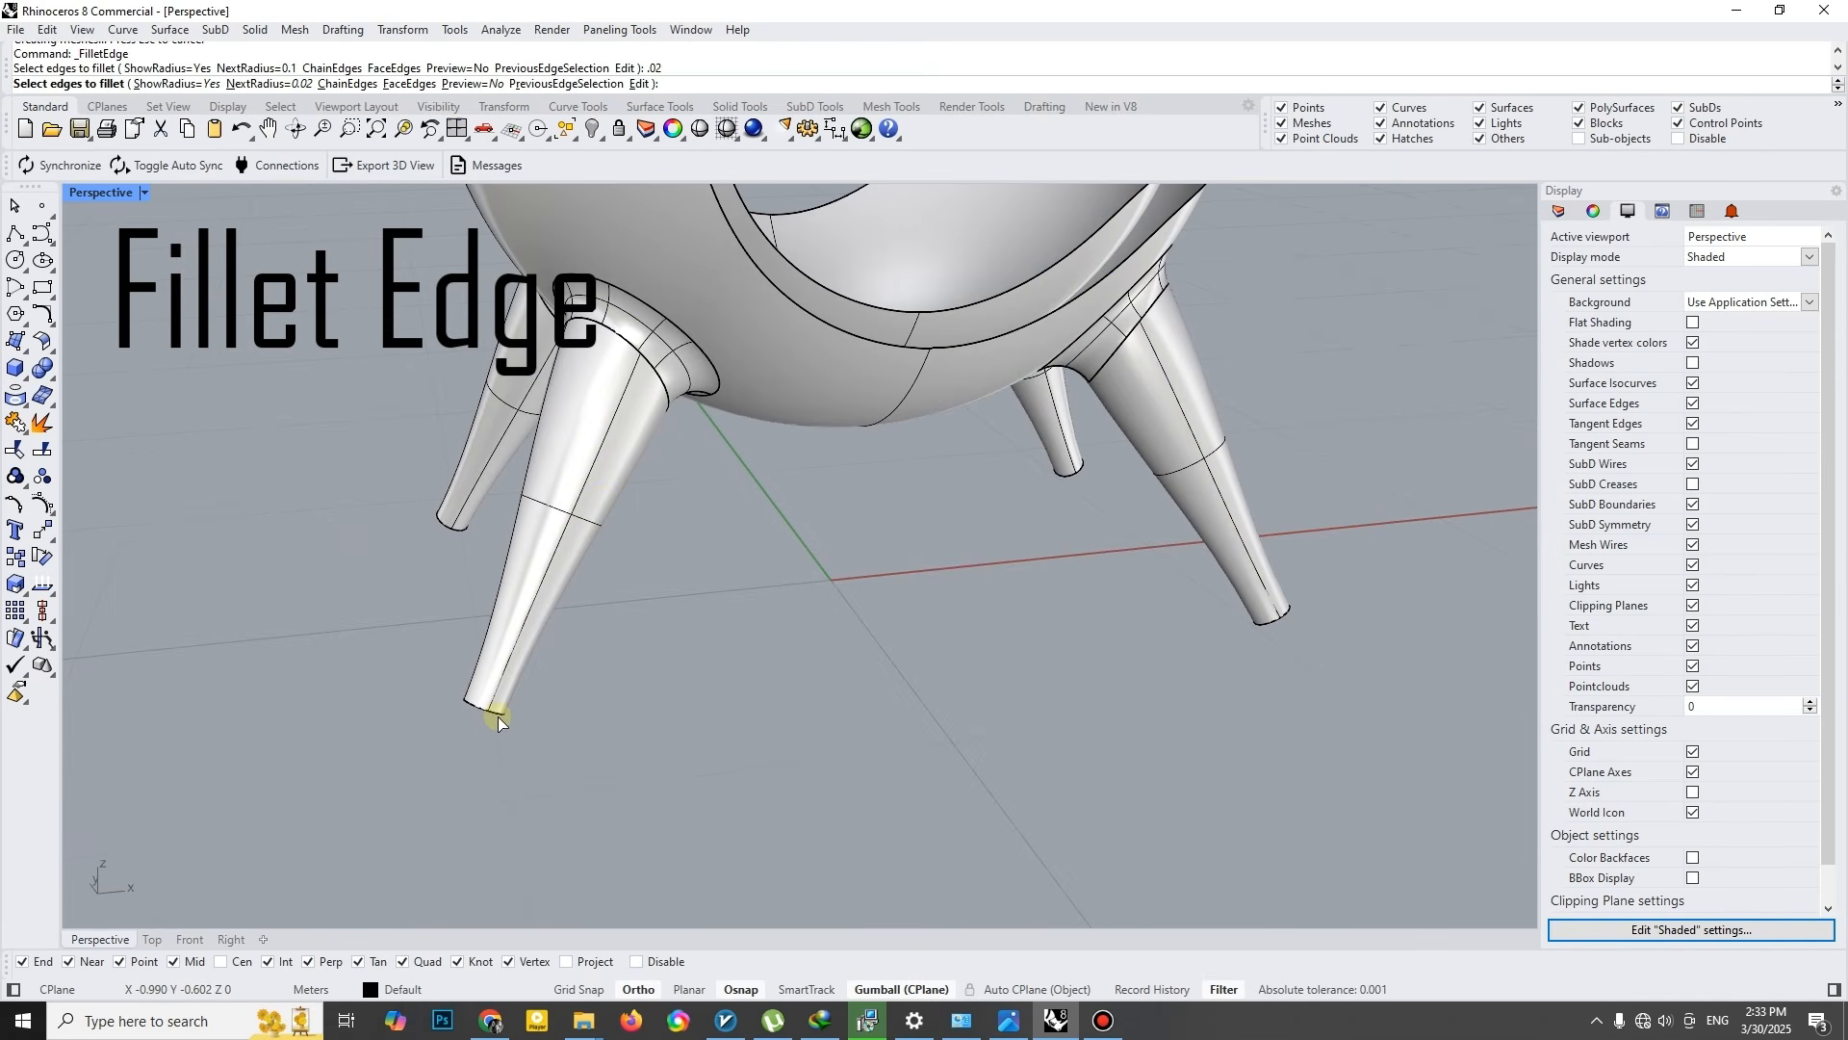
click(494, 717)
right_drag(494, 717, 449, 476)
click(1271, 610)
right_drag(1271, 610, 1117, 678)
right_click(1120, 674)
- Close the gap around the seat's rim with a Blend Surface between the inner and outer shell edges
right_drag(850, 659, 818, 481)
scroll(803, 467, down, 4)
shift+right_drag(804, 467, 95, 370)
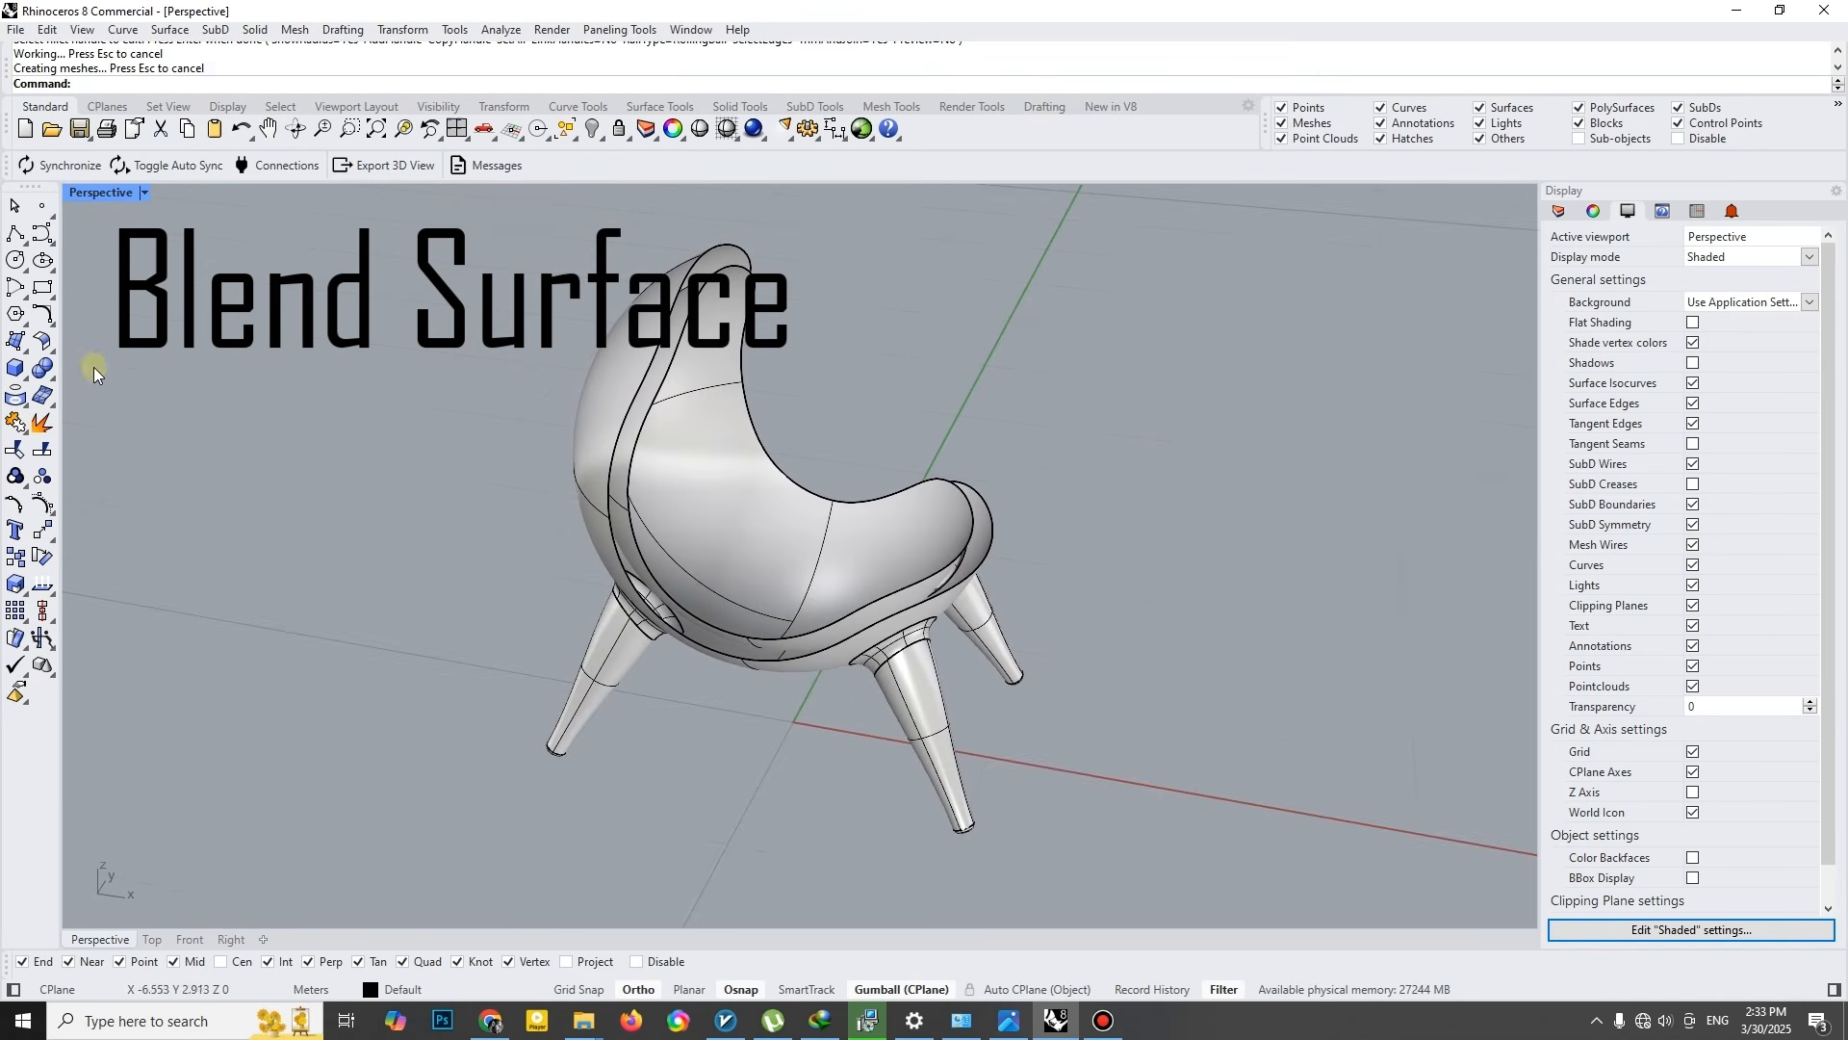
click(45, 344)
click(131, 385)
scroll(637, 522, up, 2)
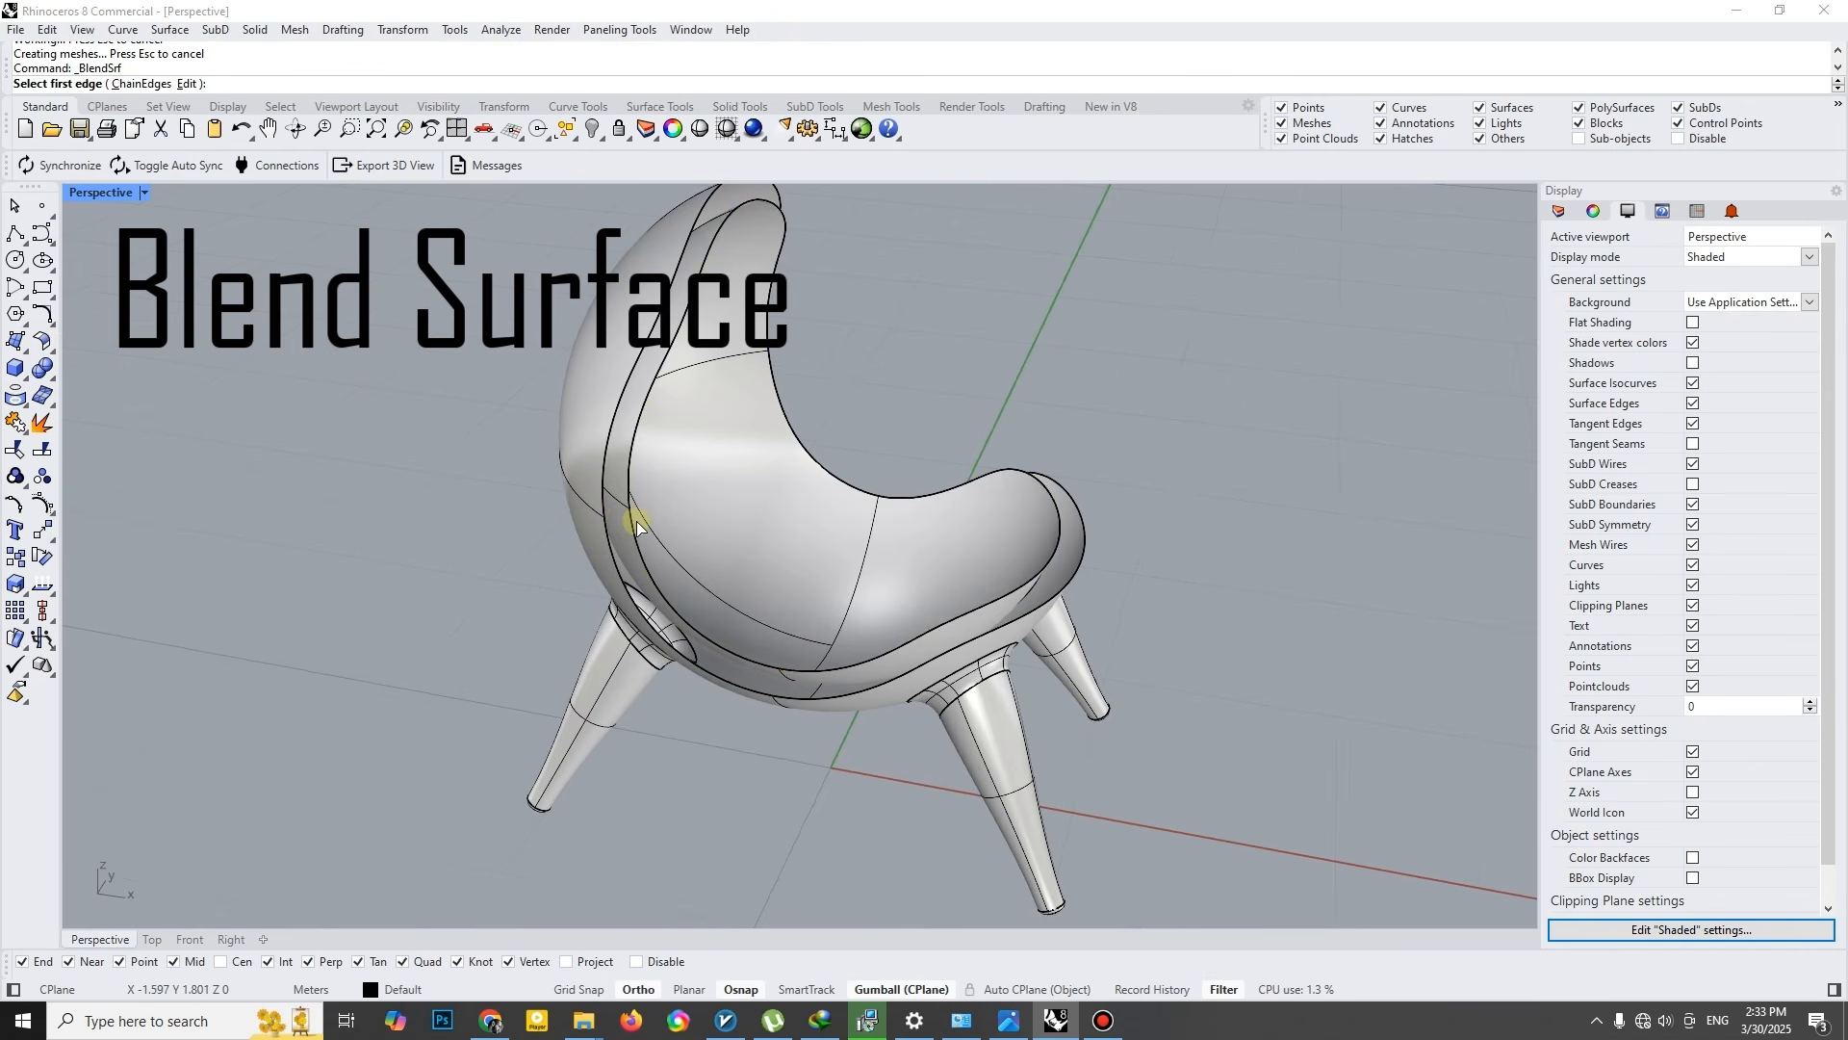
click(605, 505)
right_click(605, 504)
right_drag(709, 499, 327, 262)
right_click(733, 448)
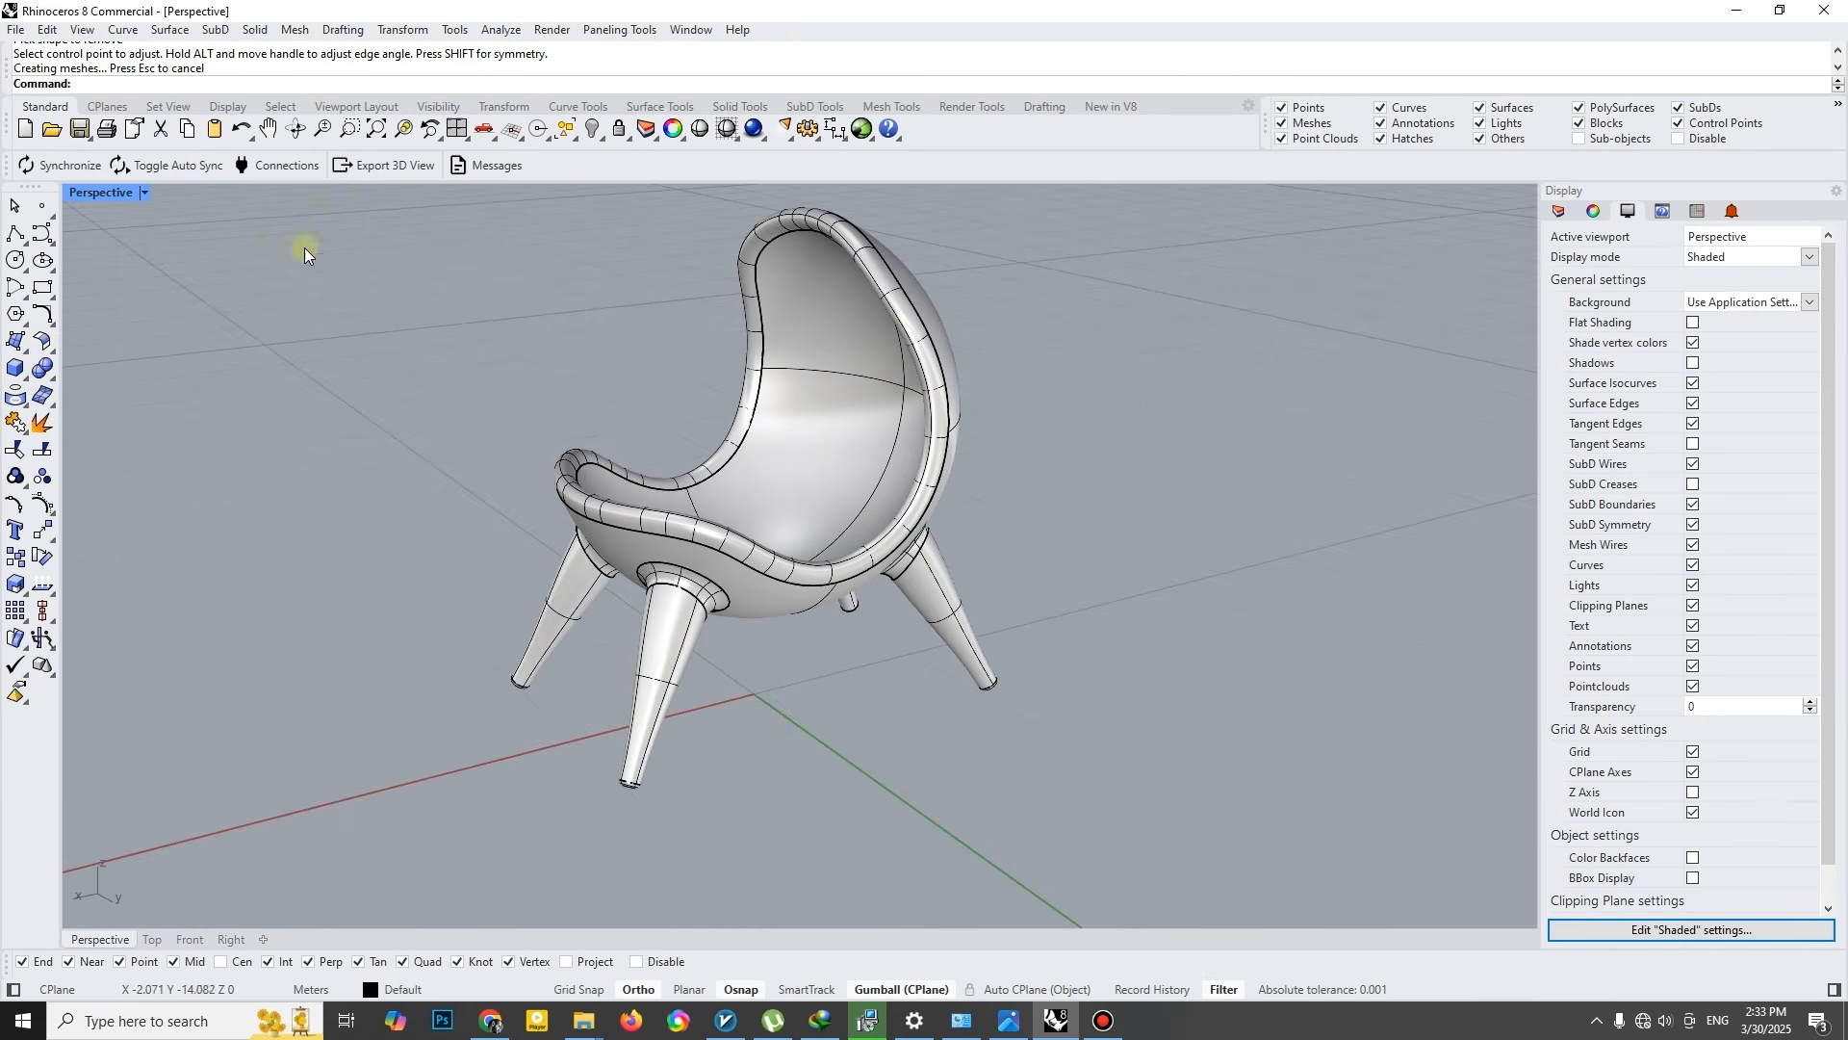
- Set the Perspective viewport to Arctic display mode and view the finished chair from another angle
click(146, 194)
click(117, 454)
right_drag(732, 453, 813, 494)
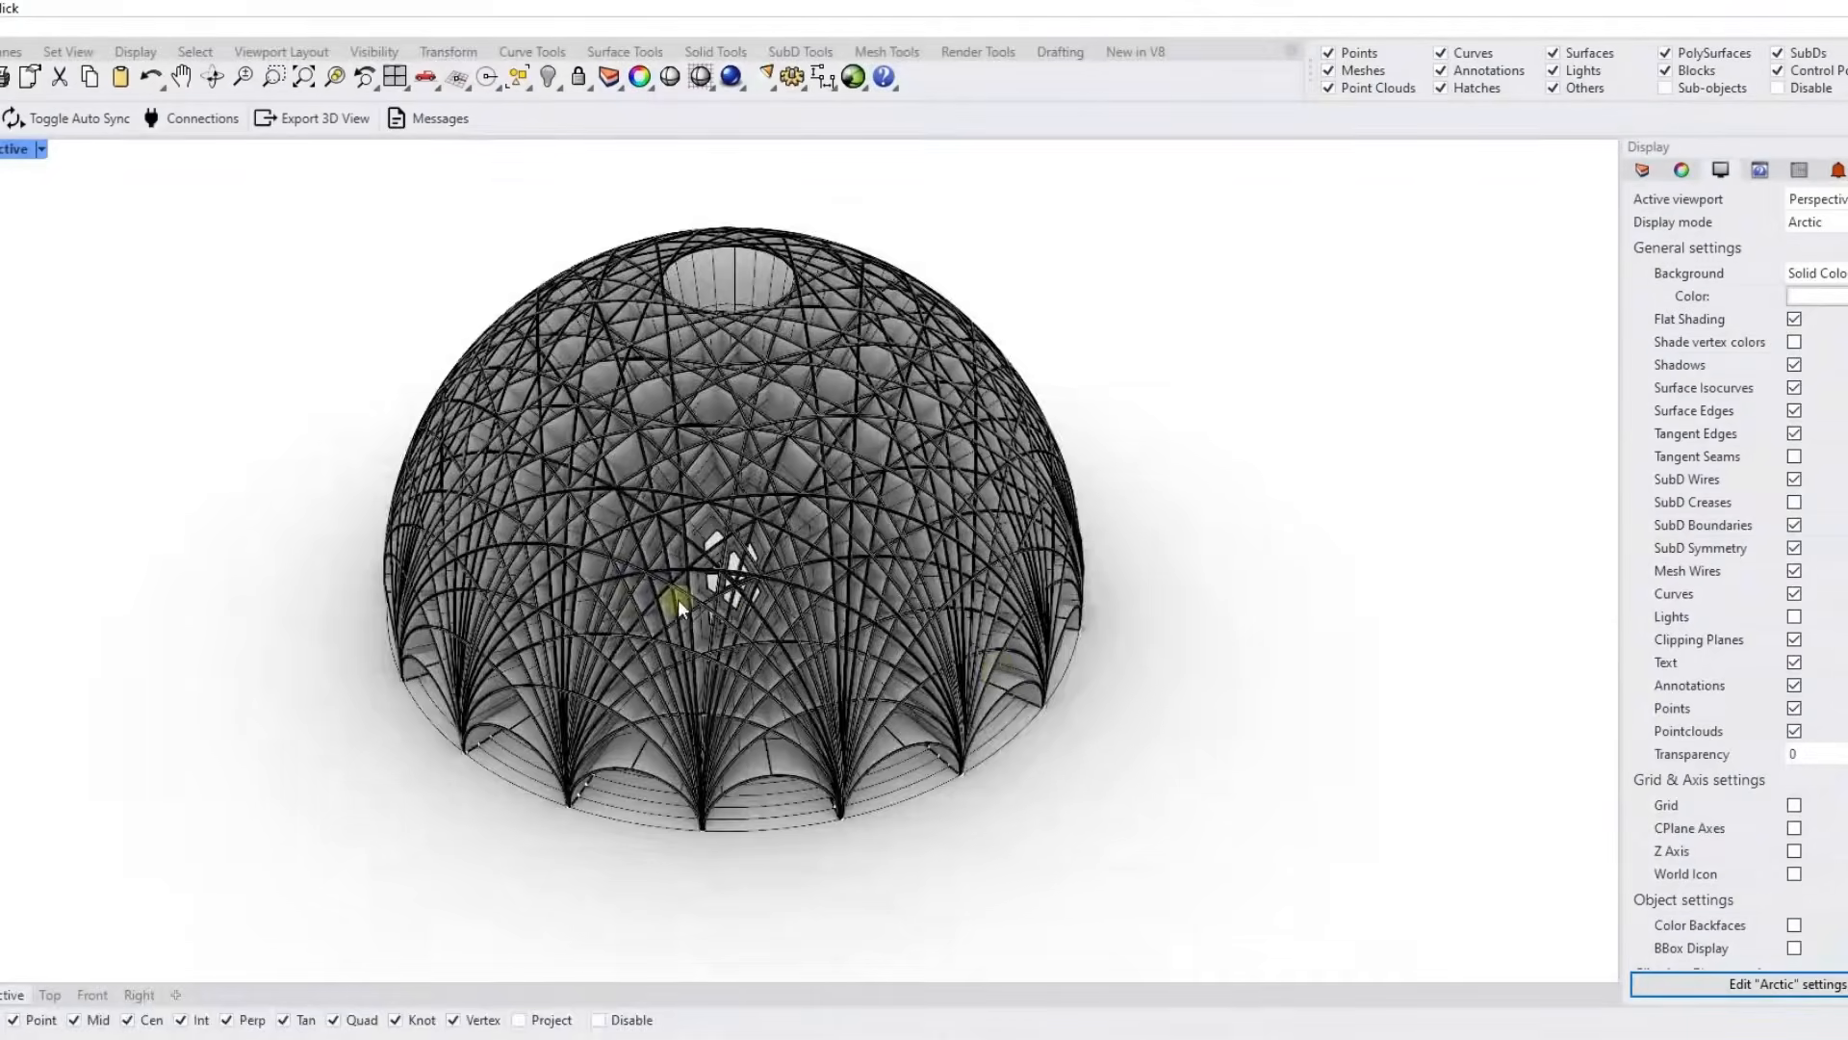
- In the Dome file, switch the Perspective viewport to Shaded display and delete all existing dome geometry
right_drag(703, 598, 1003, 624)
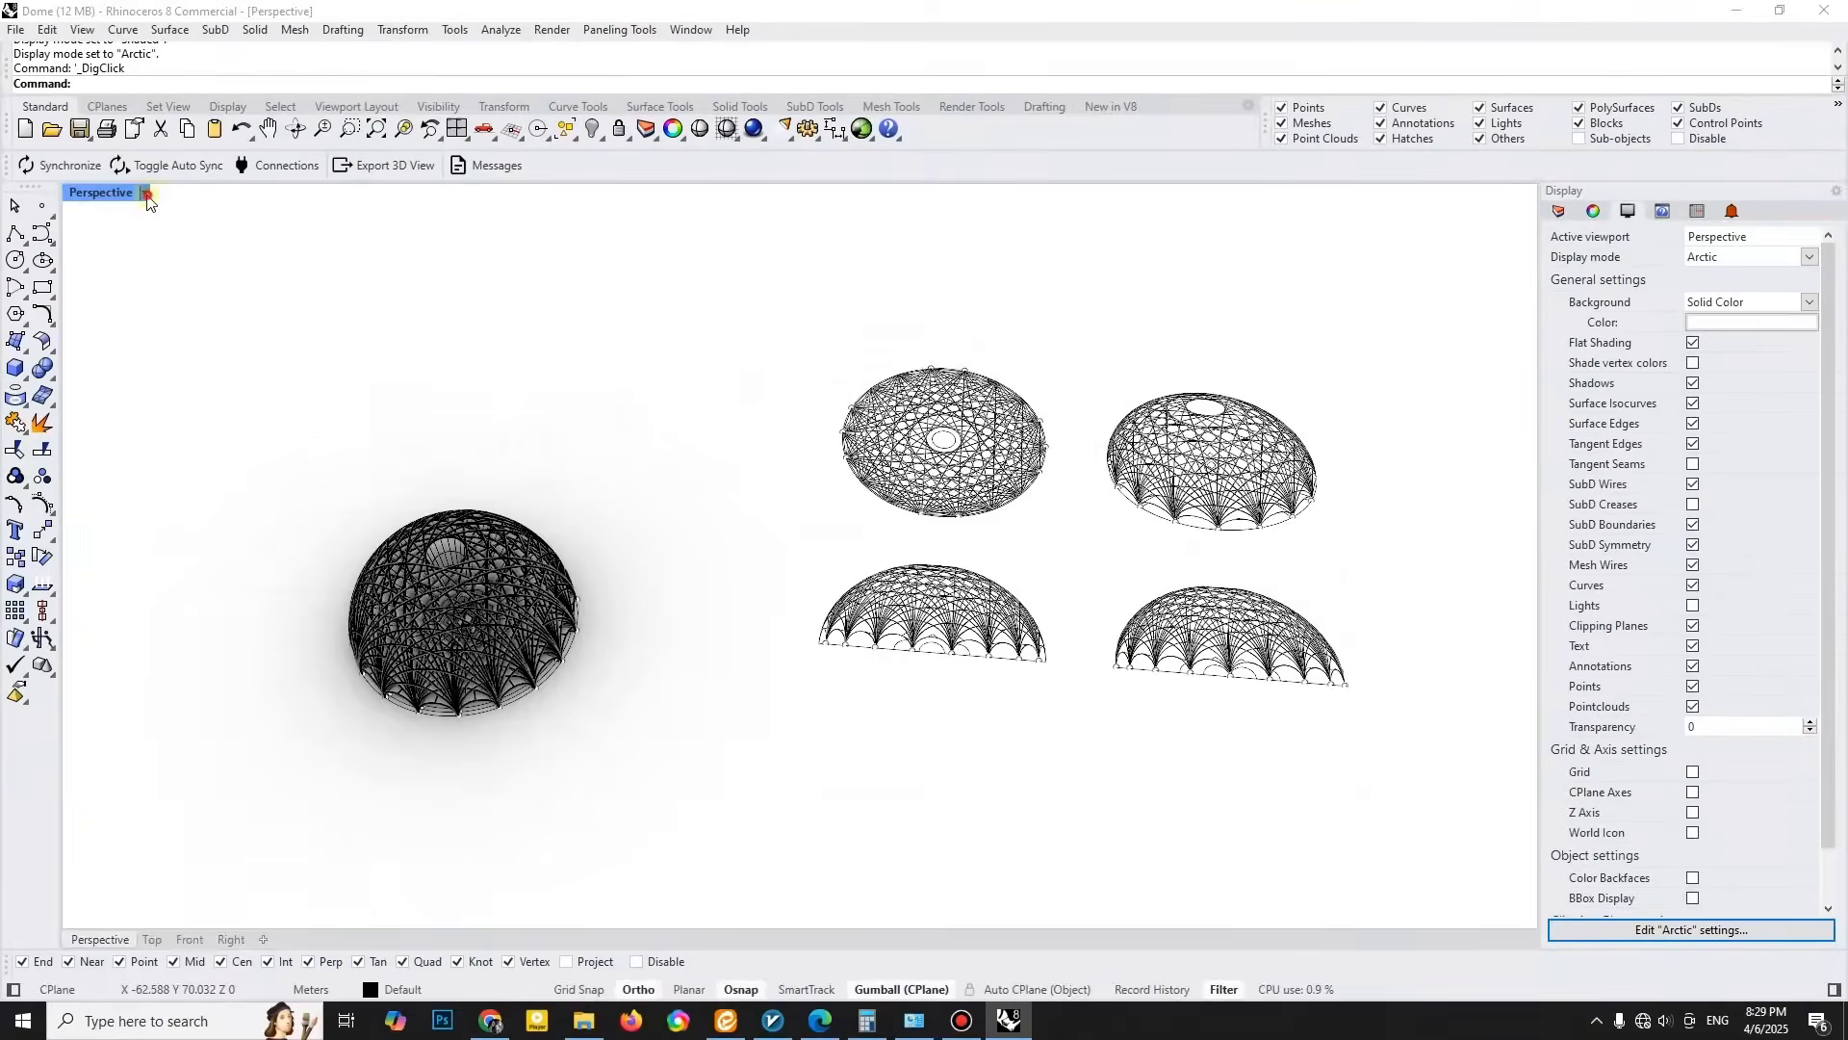
click(101, 192)
click(145, 320)
drag(1351, 792, 1351, 793)
key(Delete)
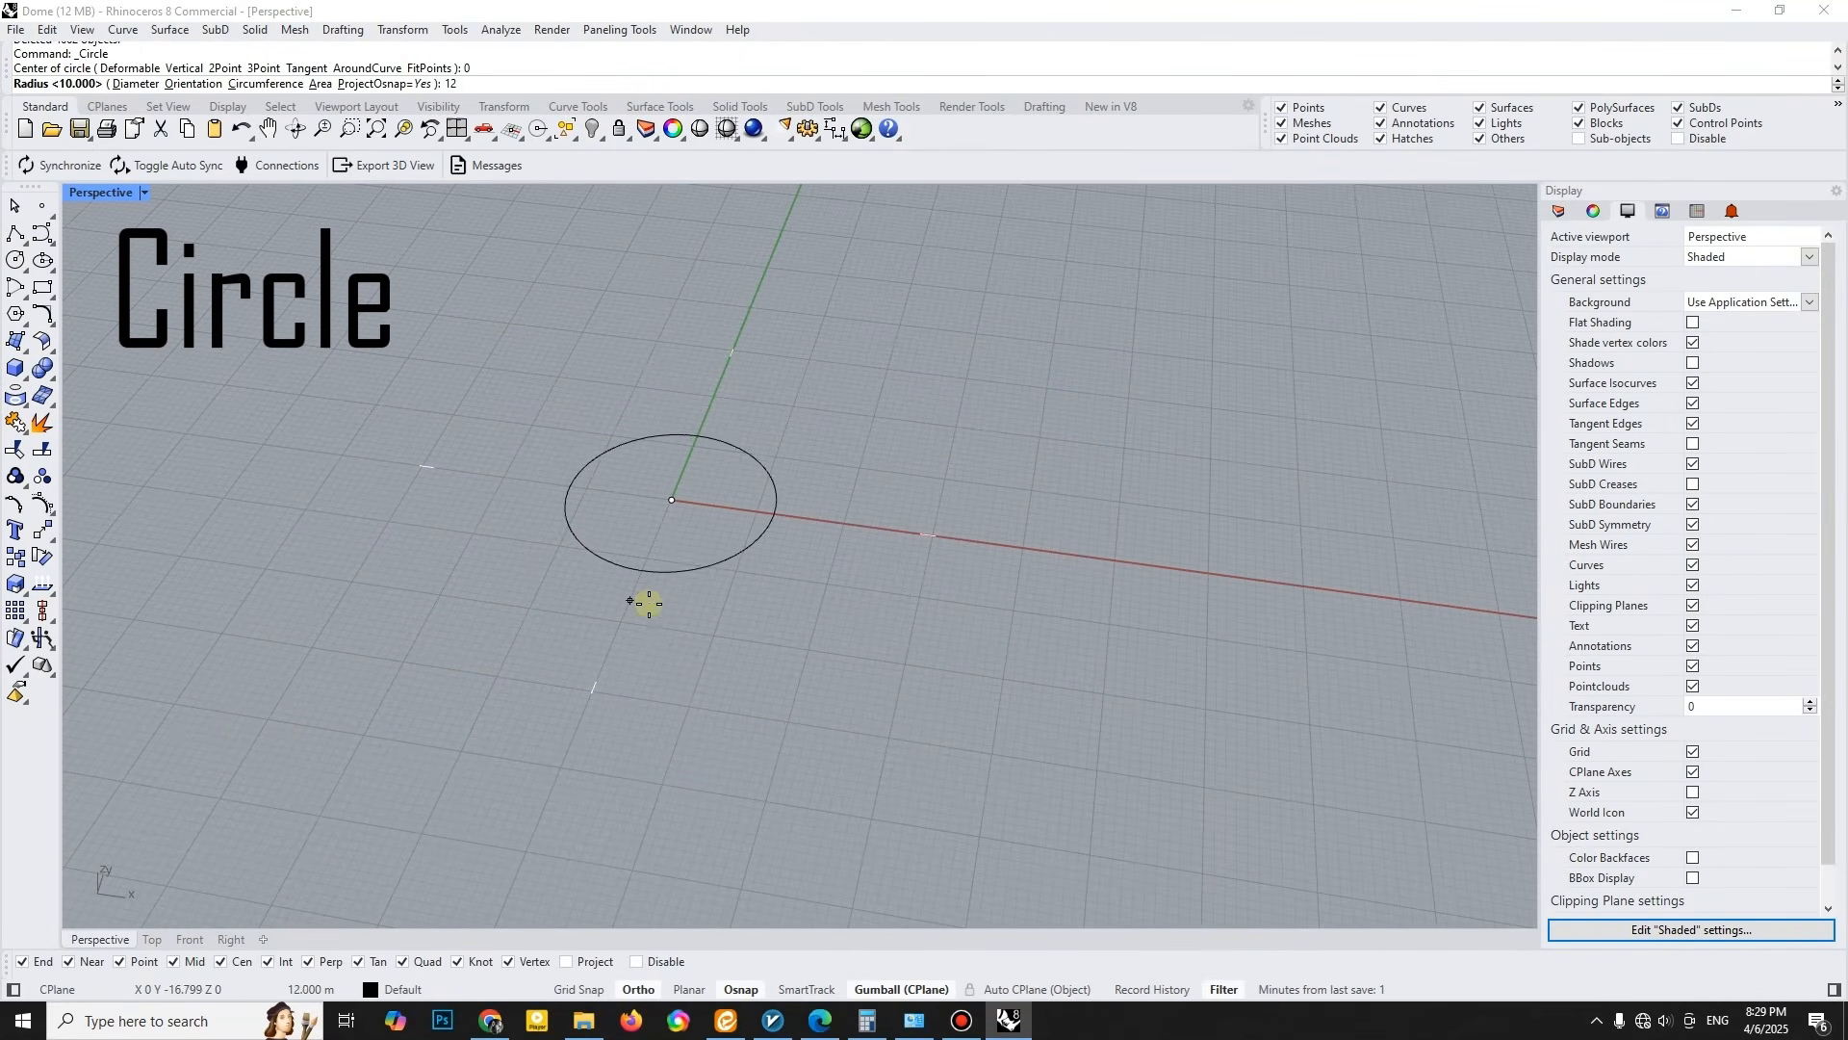
- Draw a 12.5 m radius circle at the origin and offset it inward six times in successive 0.5 m steps
scroll(674, 575, up, 5)
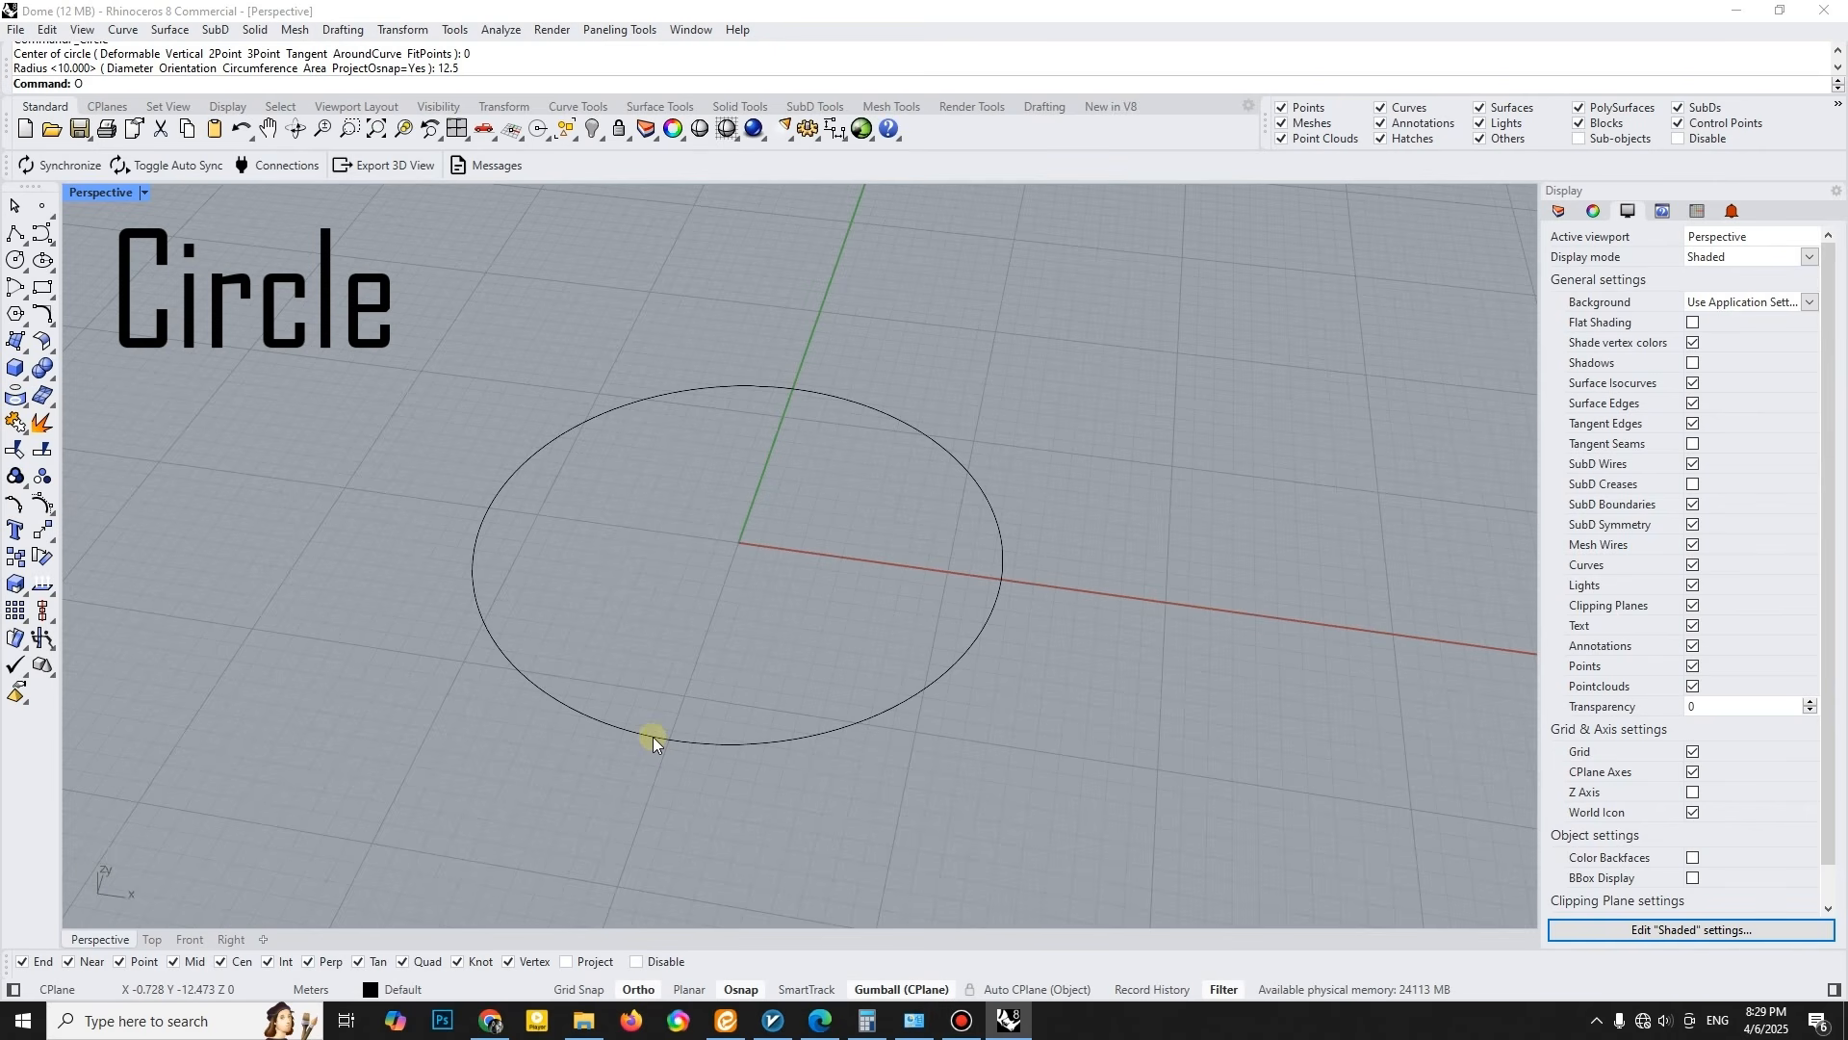
click(54, 325)
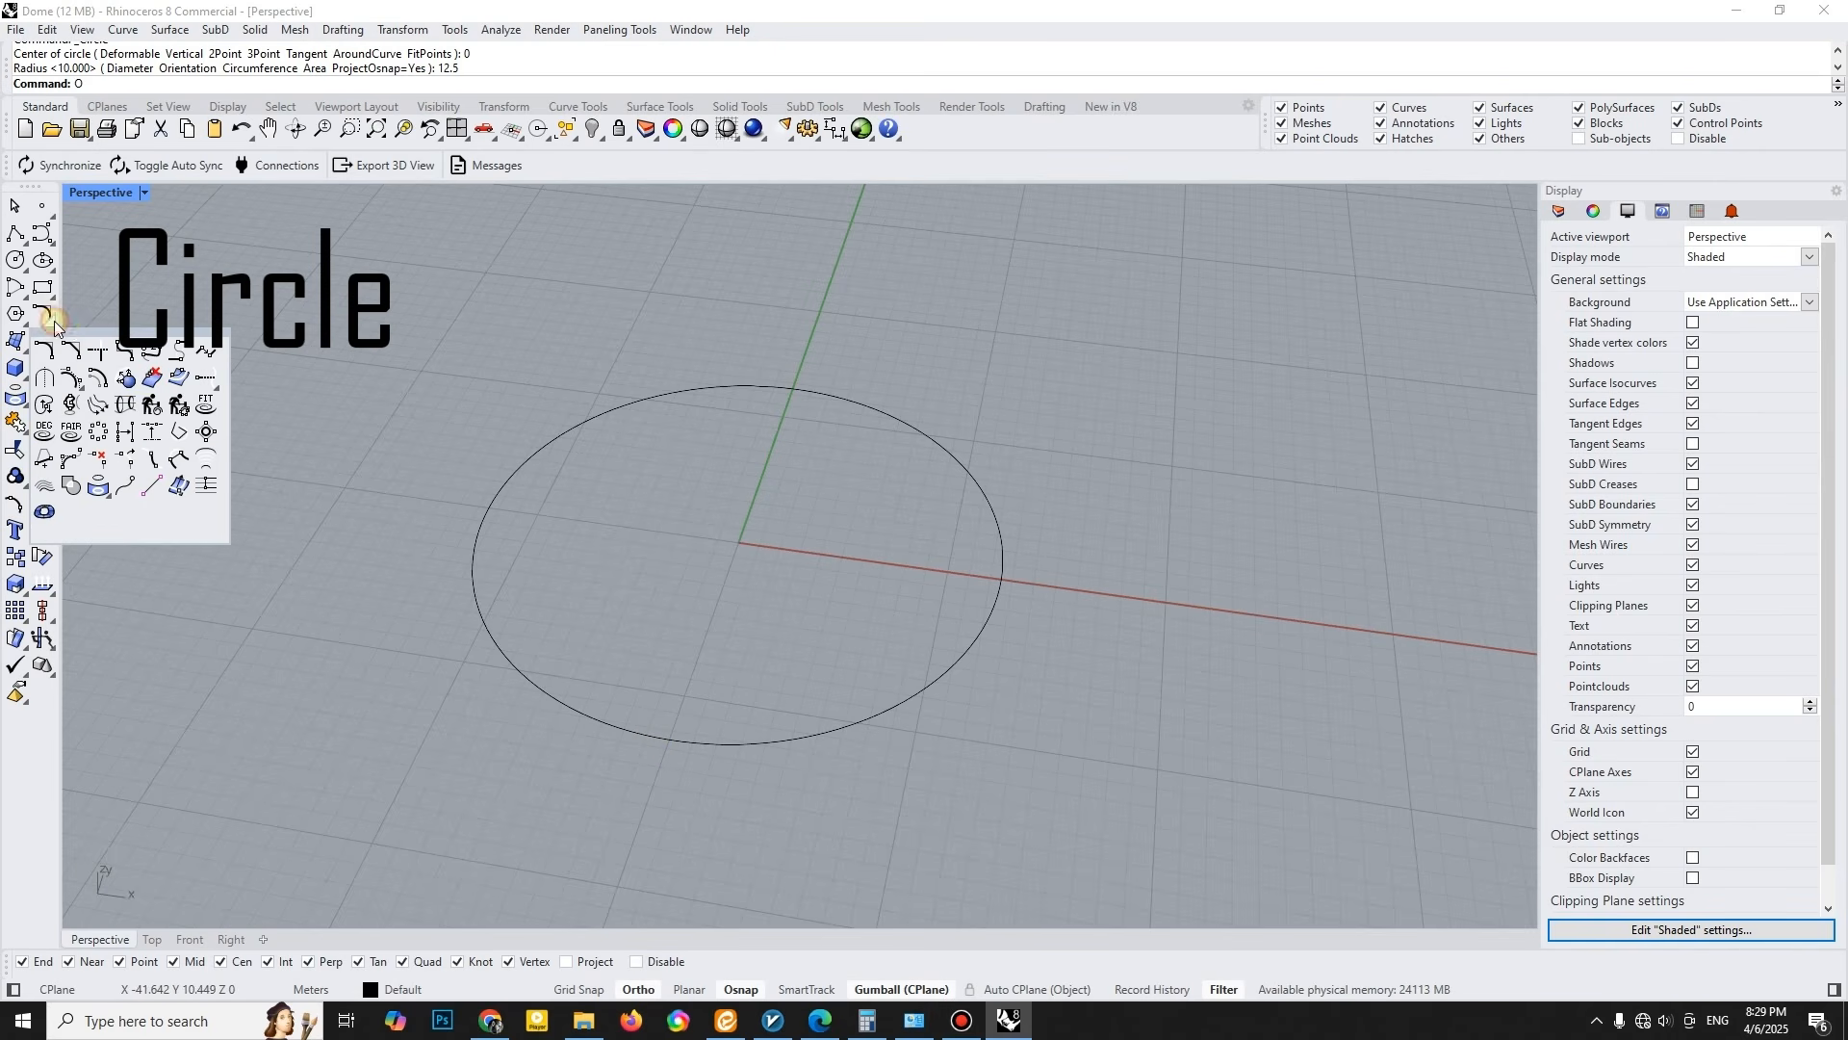
click(106, 381)
click(619, 704)
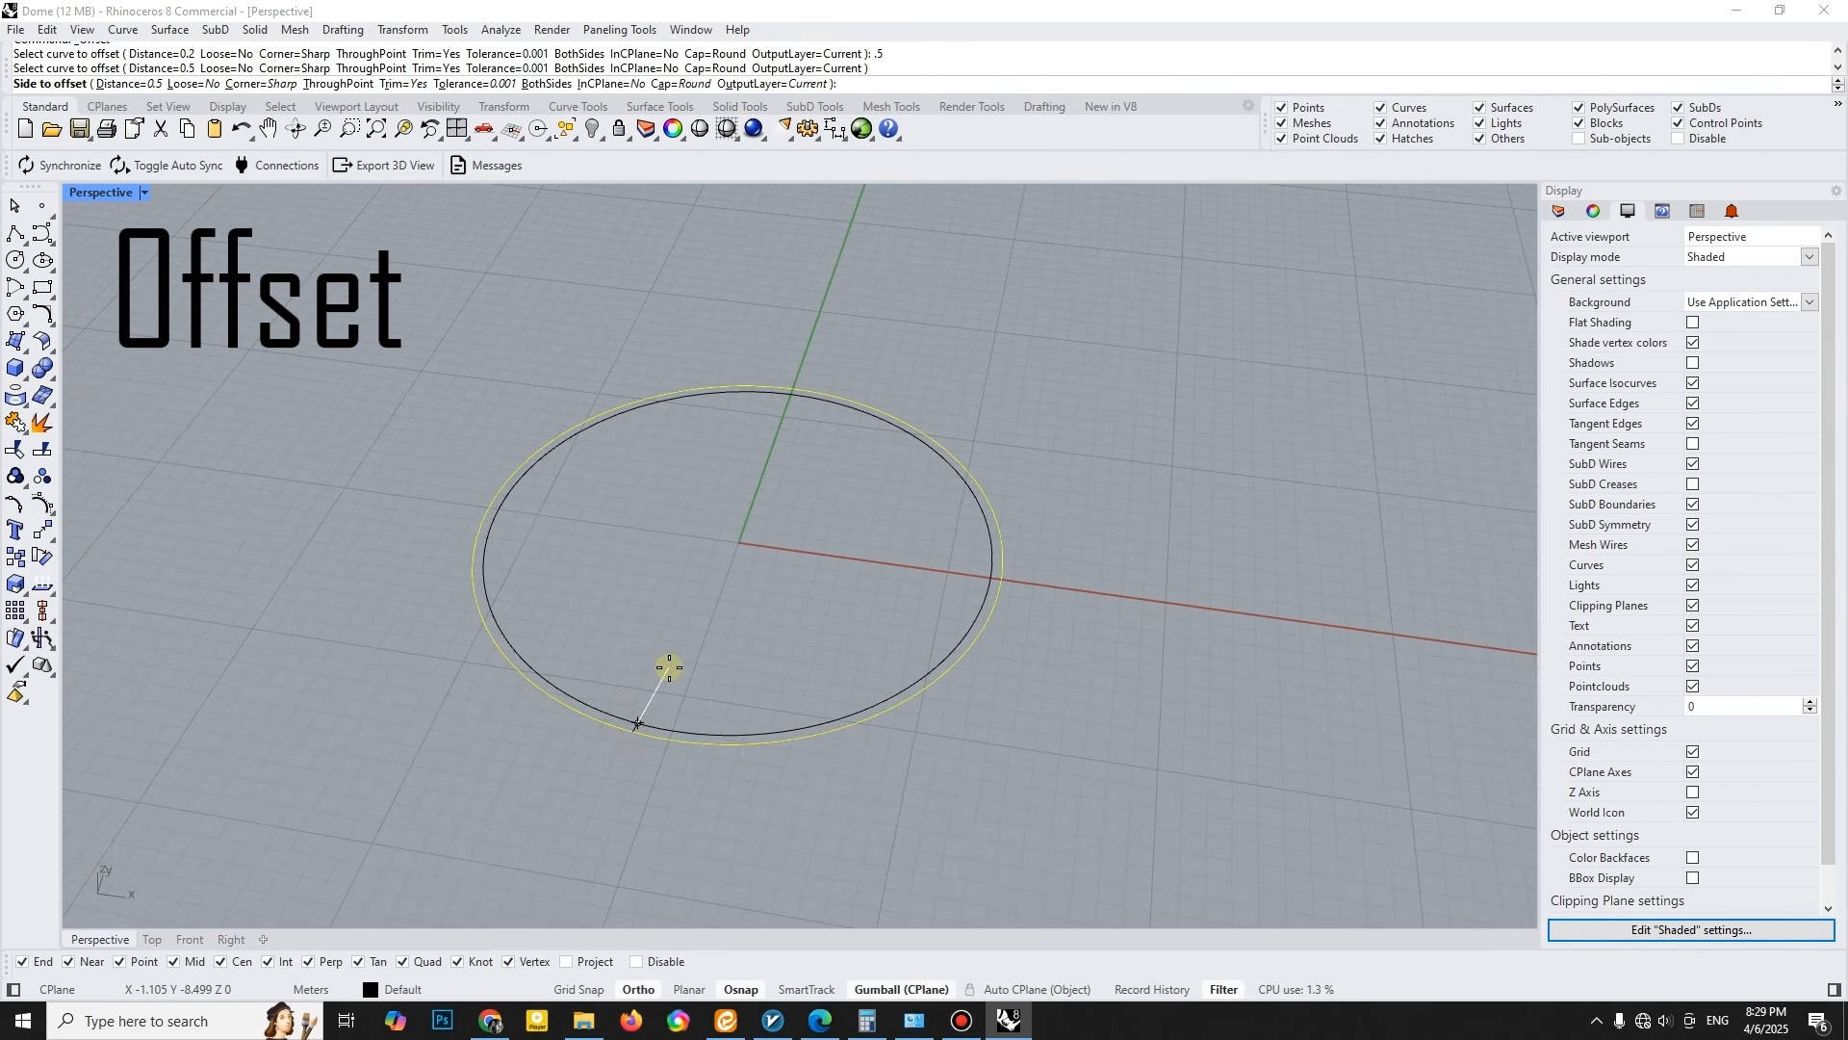
click(672, 664)
right_click(669, 669)
click(652, 722)
click(662, 676)
right_click(662, 677)
click(655, 716)
click(674, 683)
right_click(674, 684)
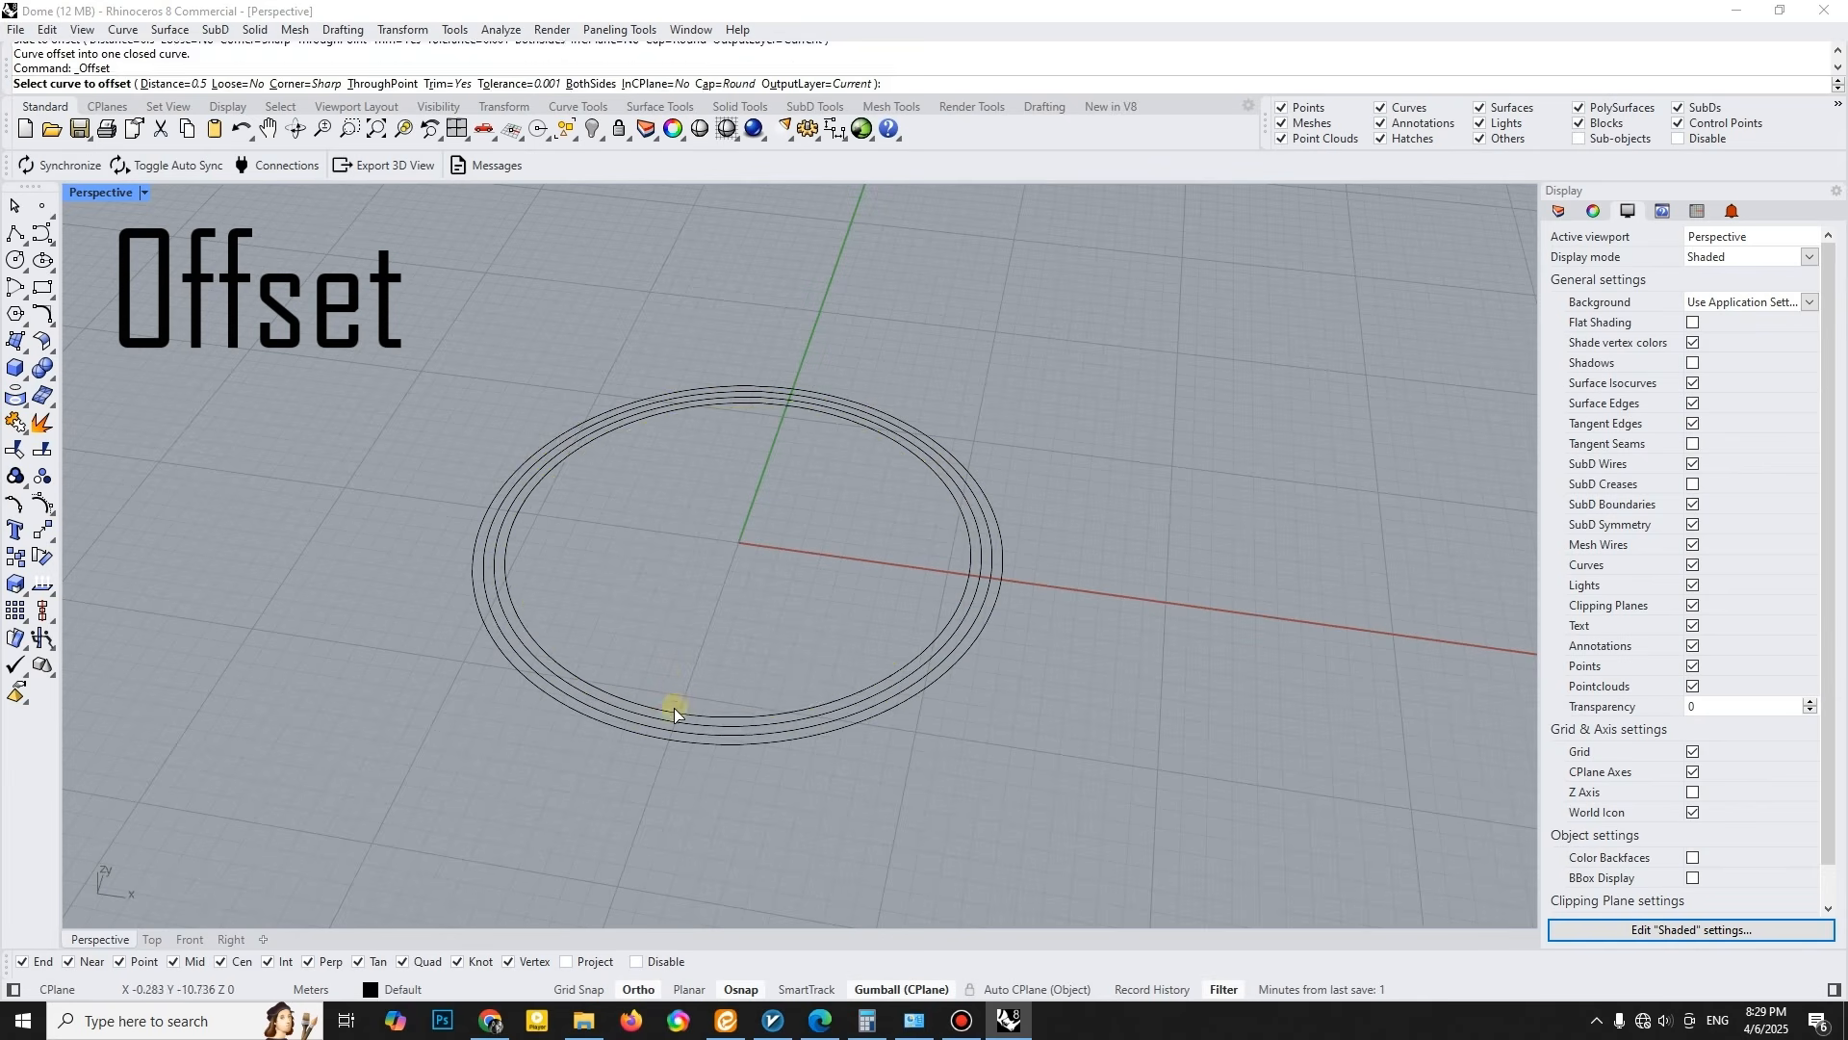
right_click(692, 695)
click(689, 706)
click(693, 682)
right_click(693, 681)
click(698, 698)
click(708, 665)
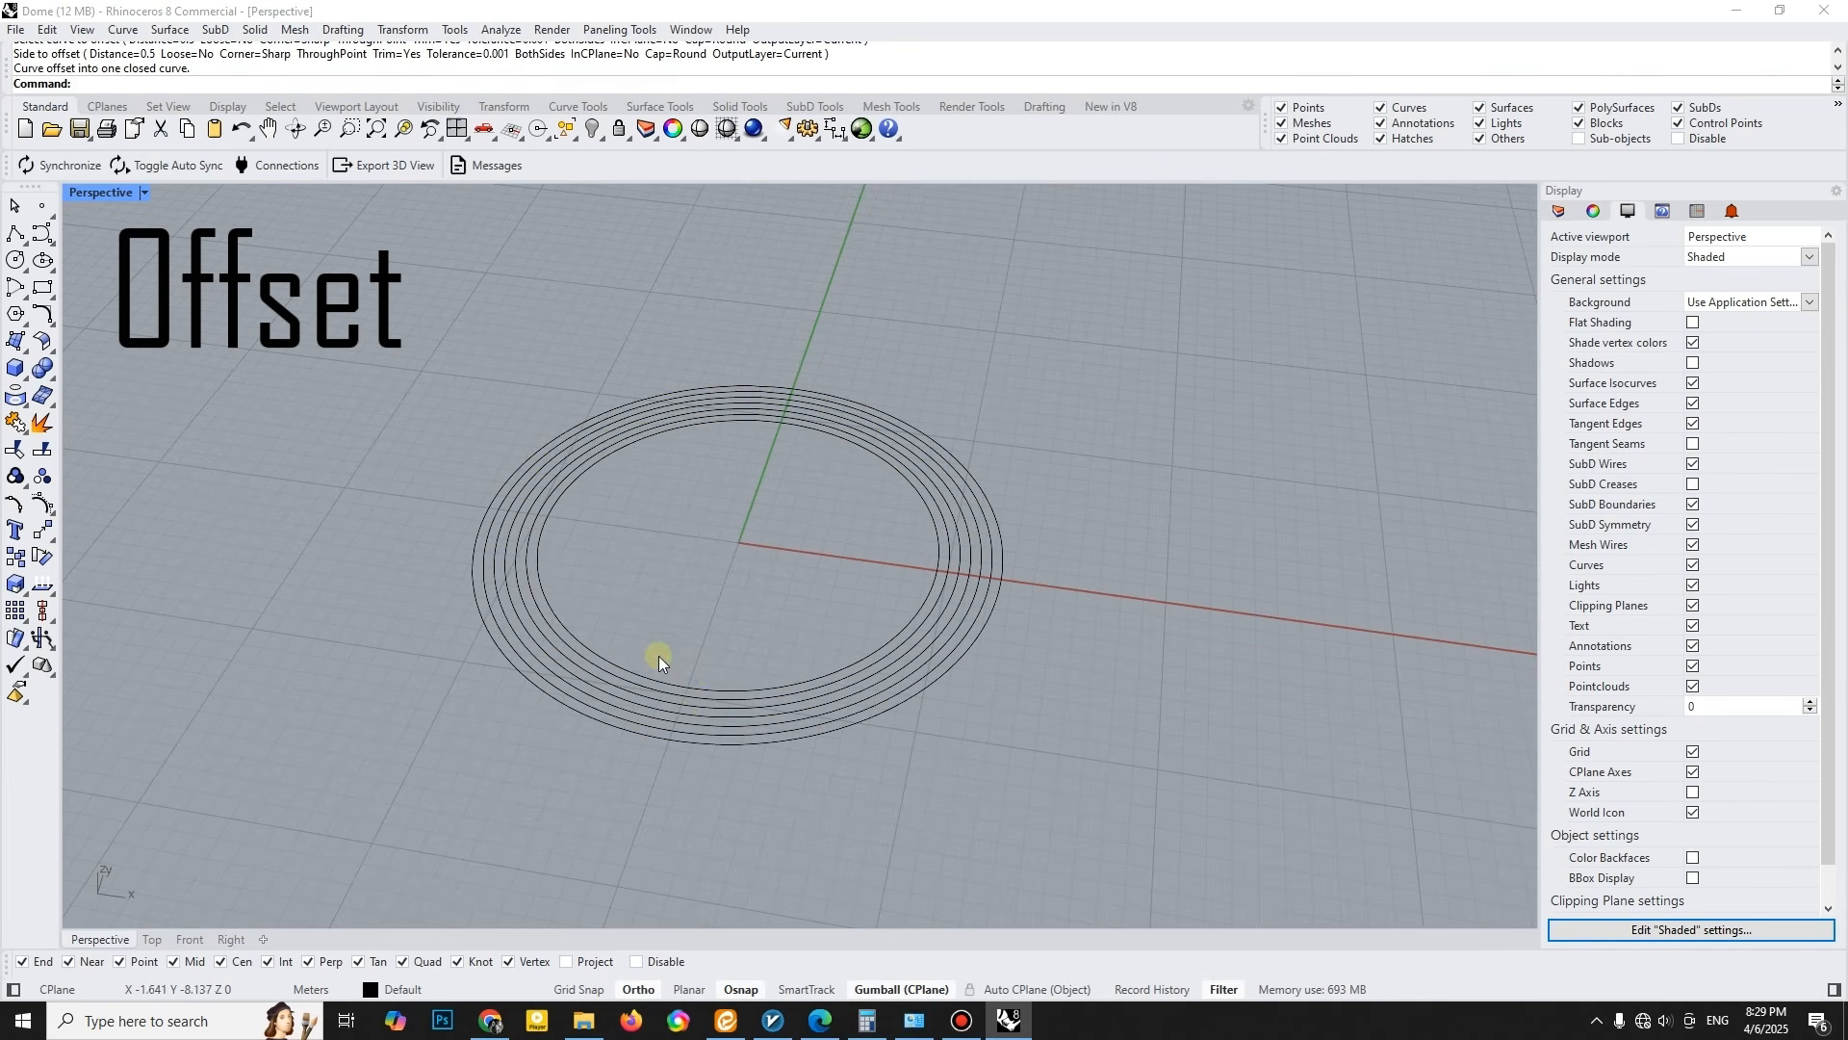
- Divide all seven concentric circles into 18 segments each with marker points
right_drag(661, 666, 705, 655)
key(ctrl+a)
text(divide)
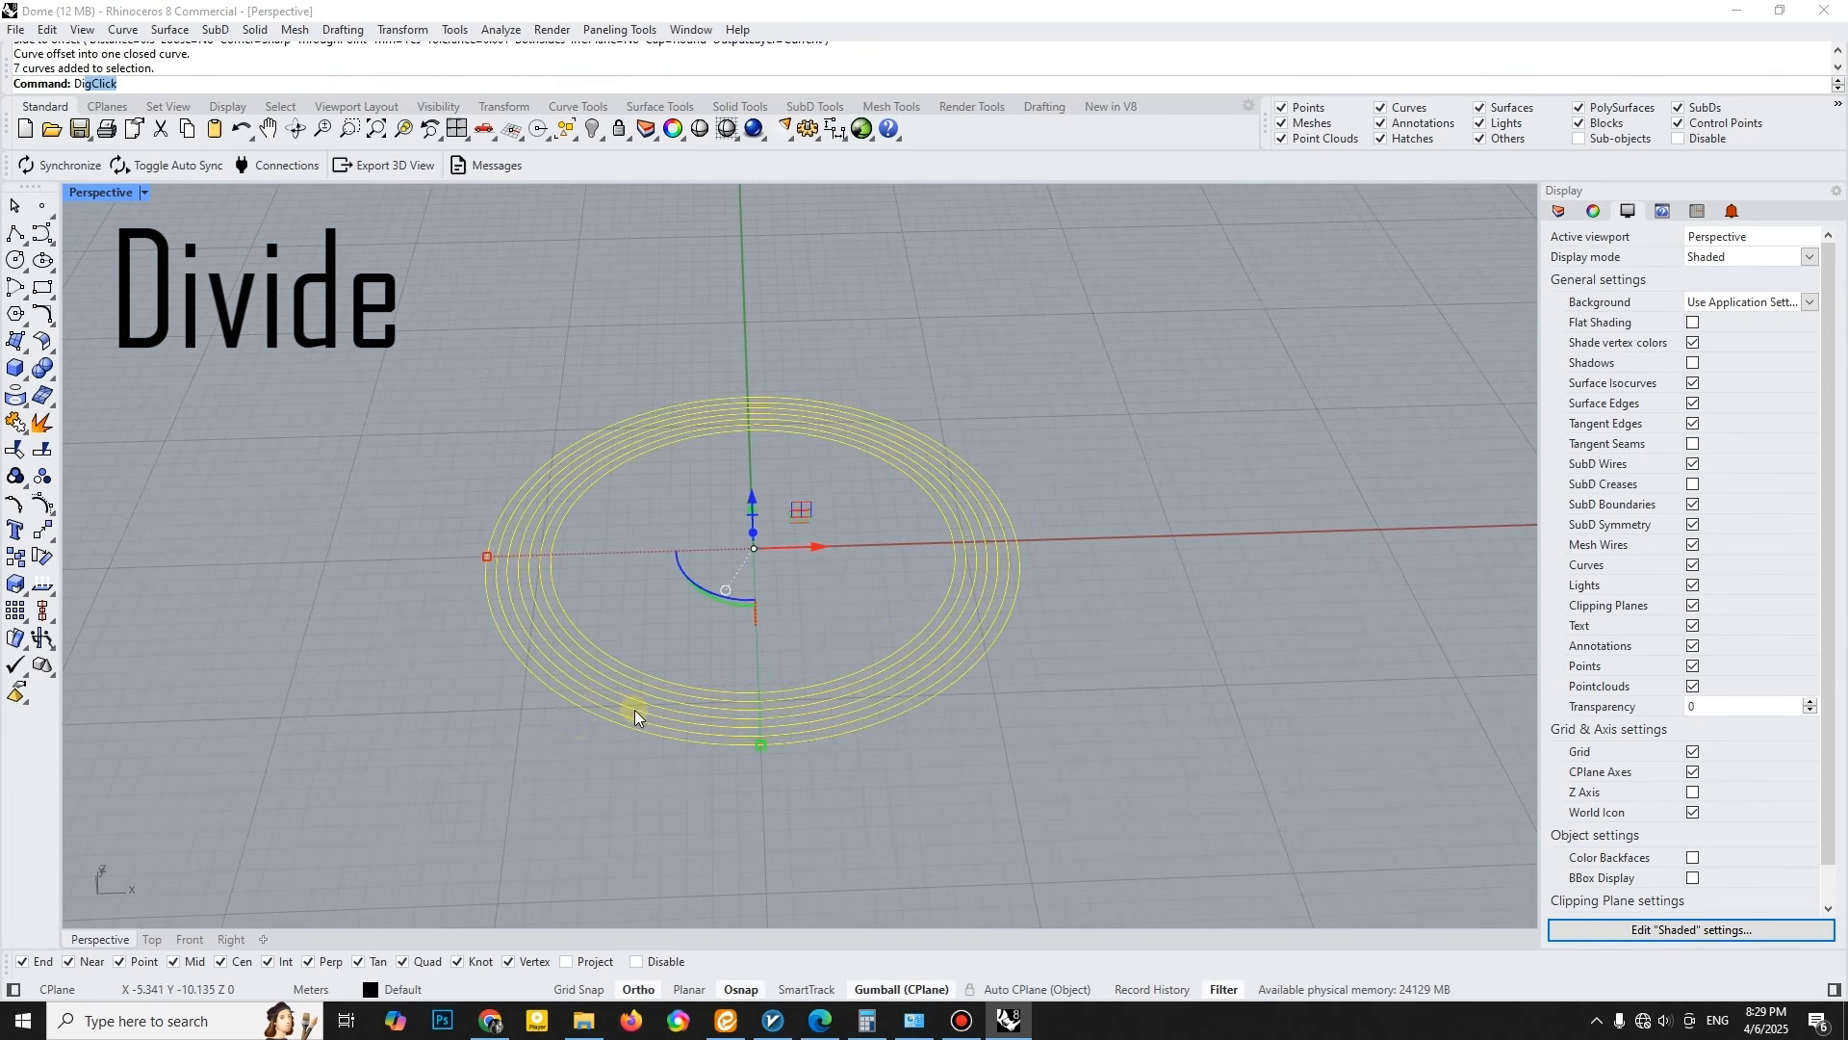
key(Return)
key(Return)
text(18)
key(Return)
click(878, 761)
- Draw a line between two adjacent division points on the innermost ring, then a vertical circle centred on it reaching both ends
scroll(767, 761, up, 4)
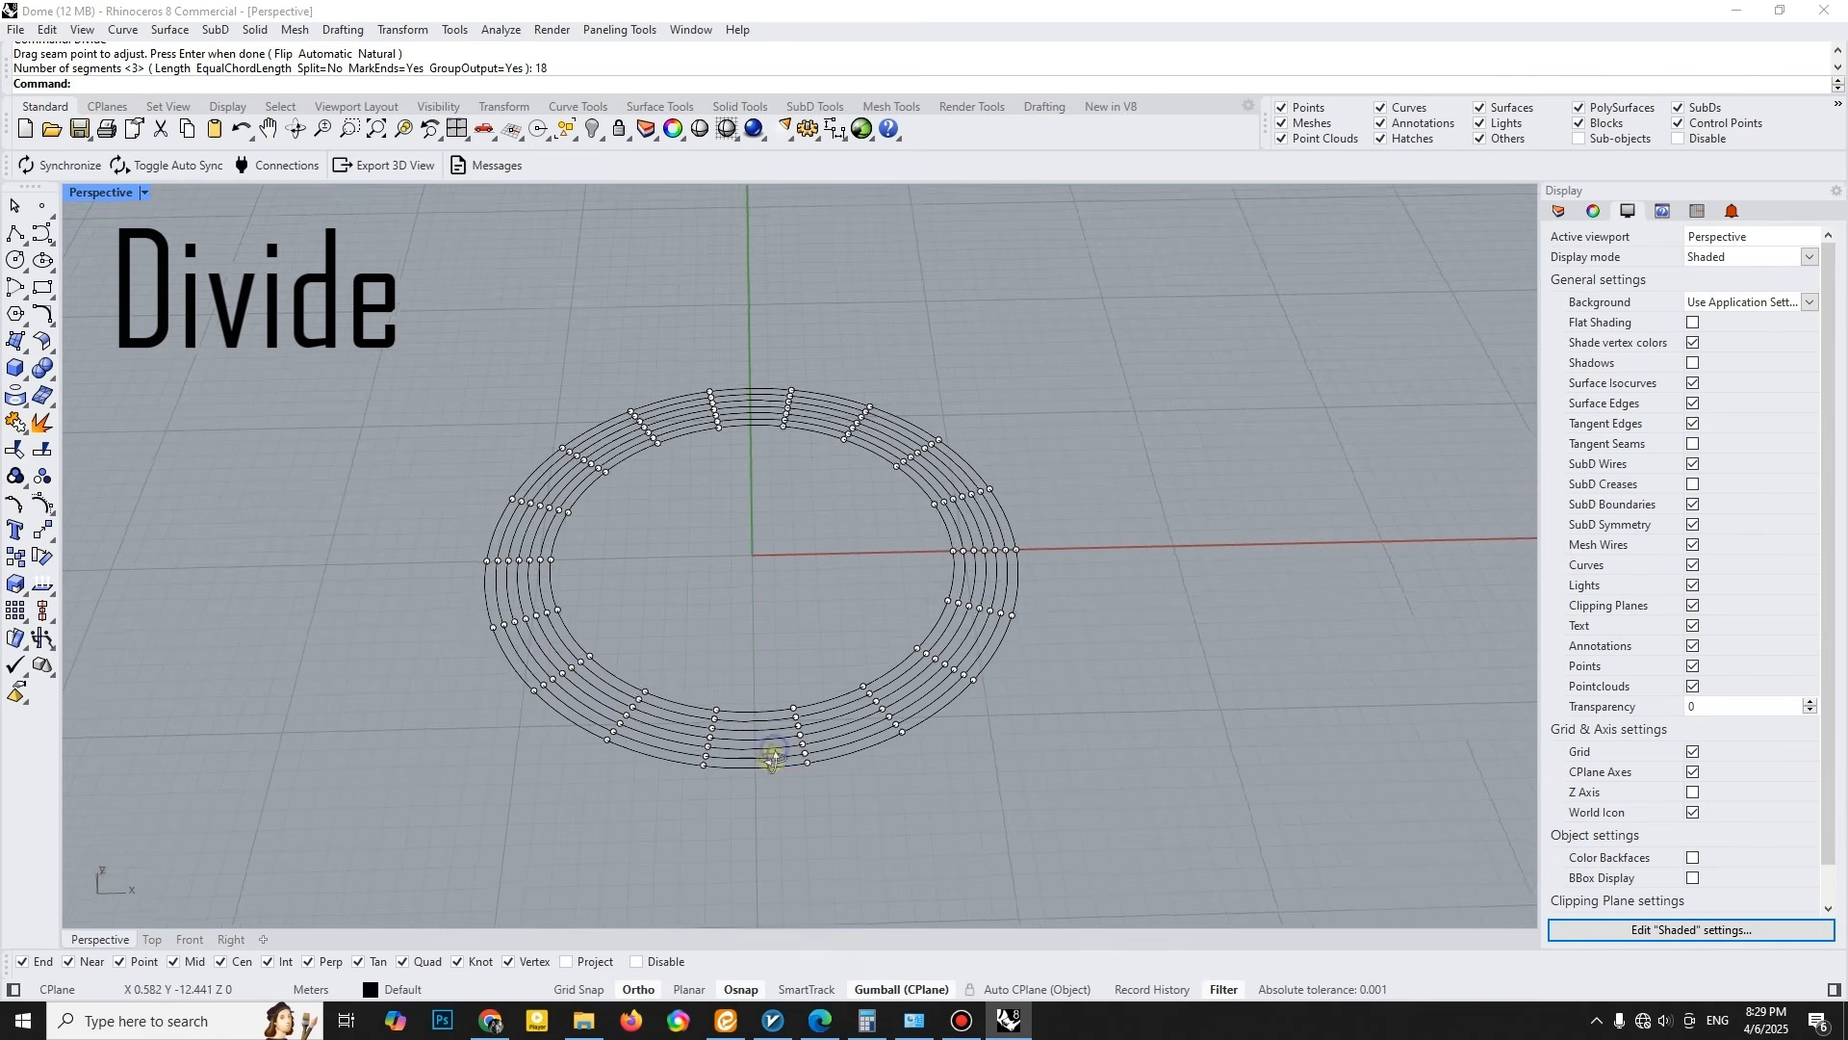
right_drag(769, 608, 729, 647)
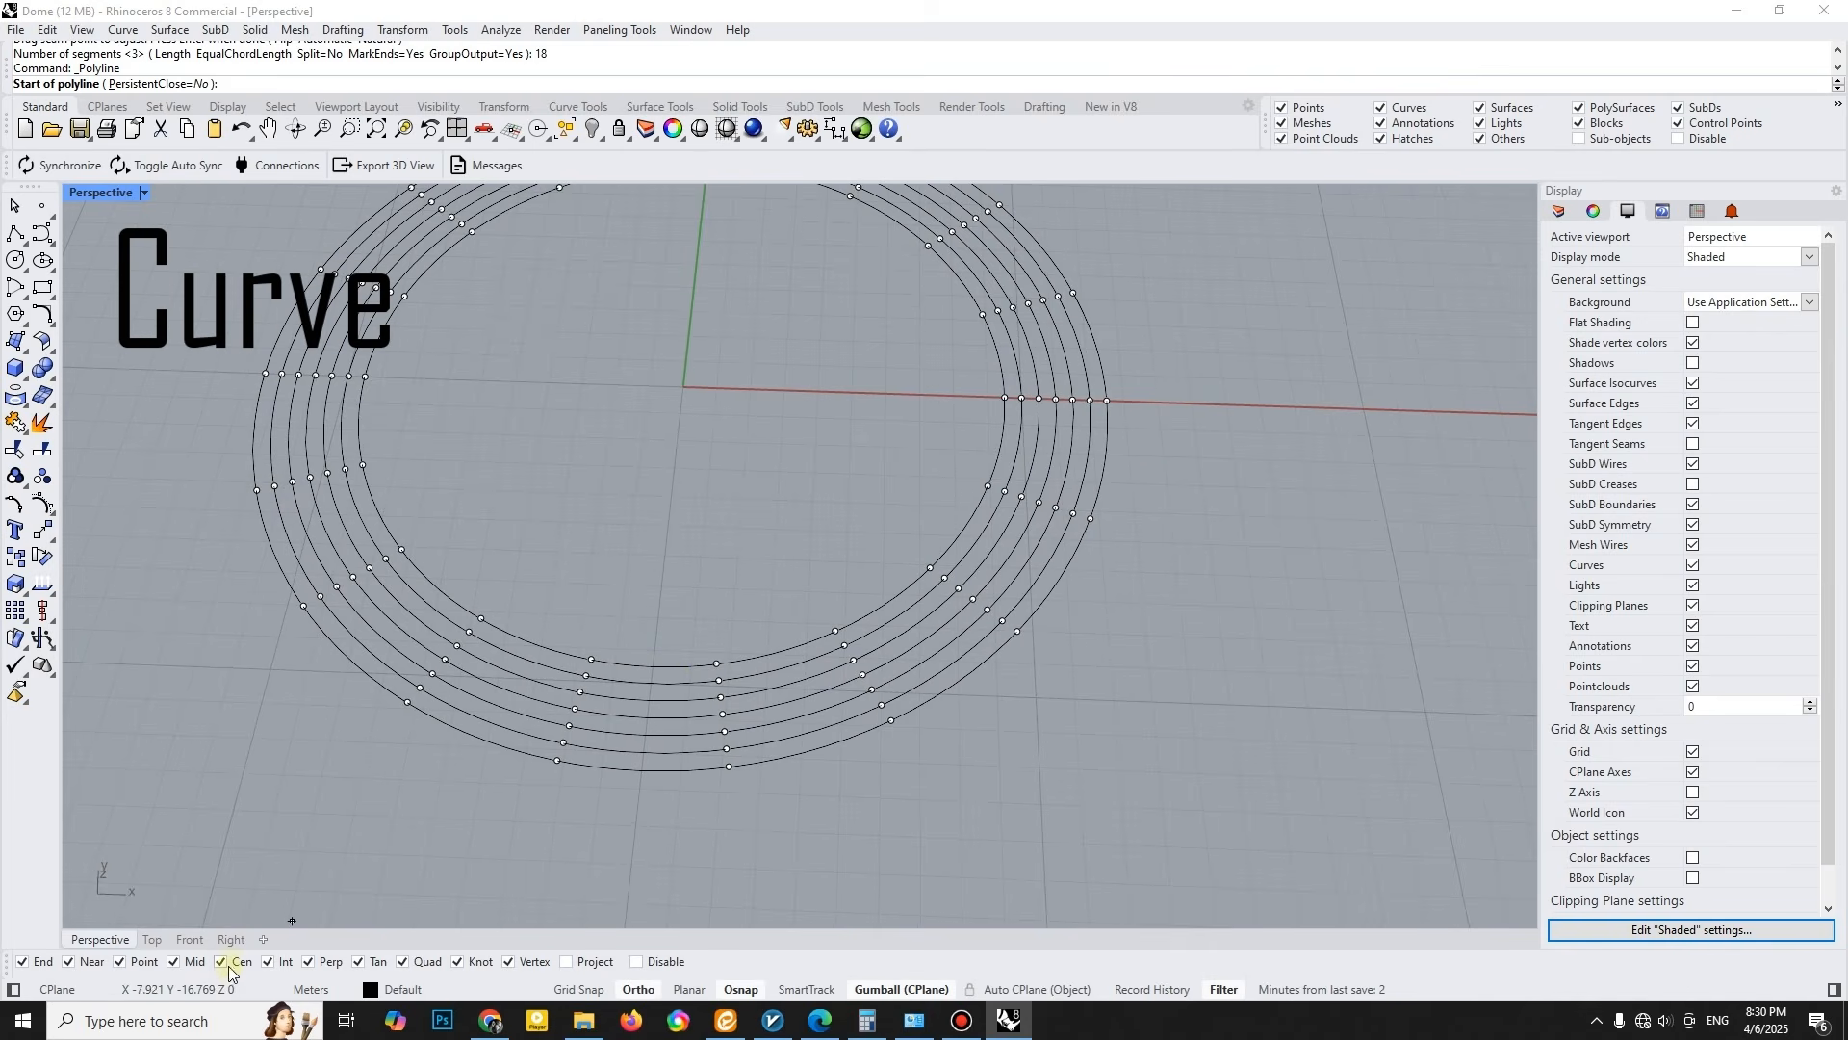
scroll(577, 701, up, 2)
click(596, 646)
click(759, 652)
key(Return)
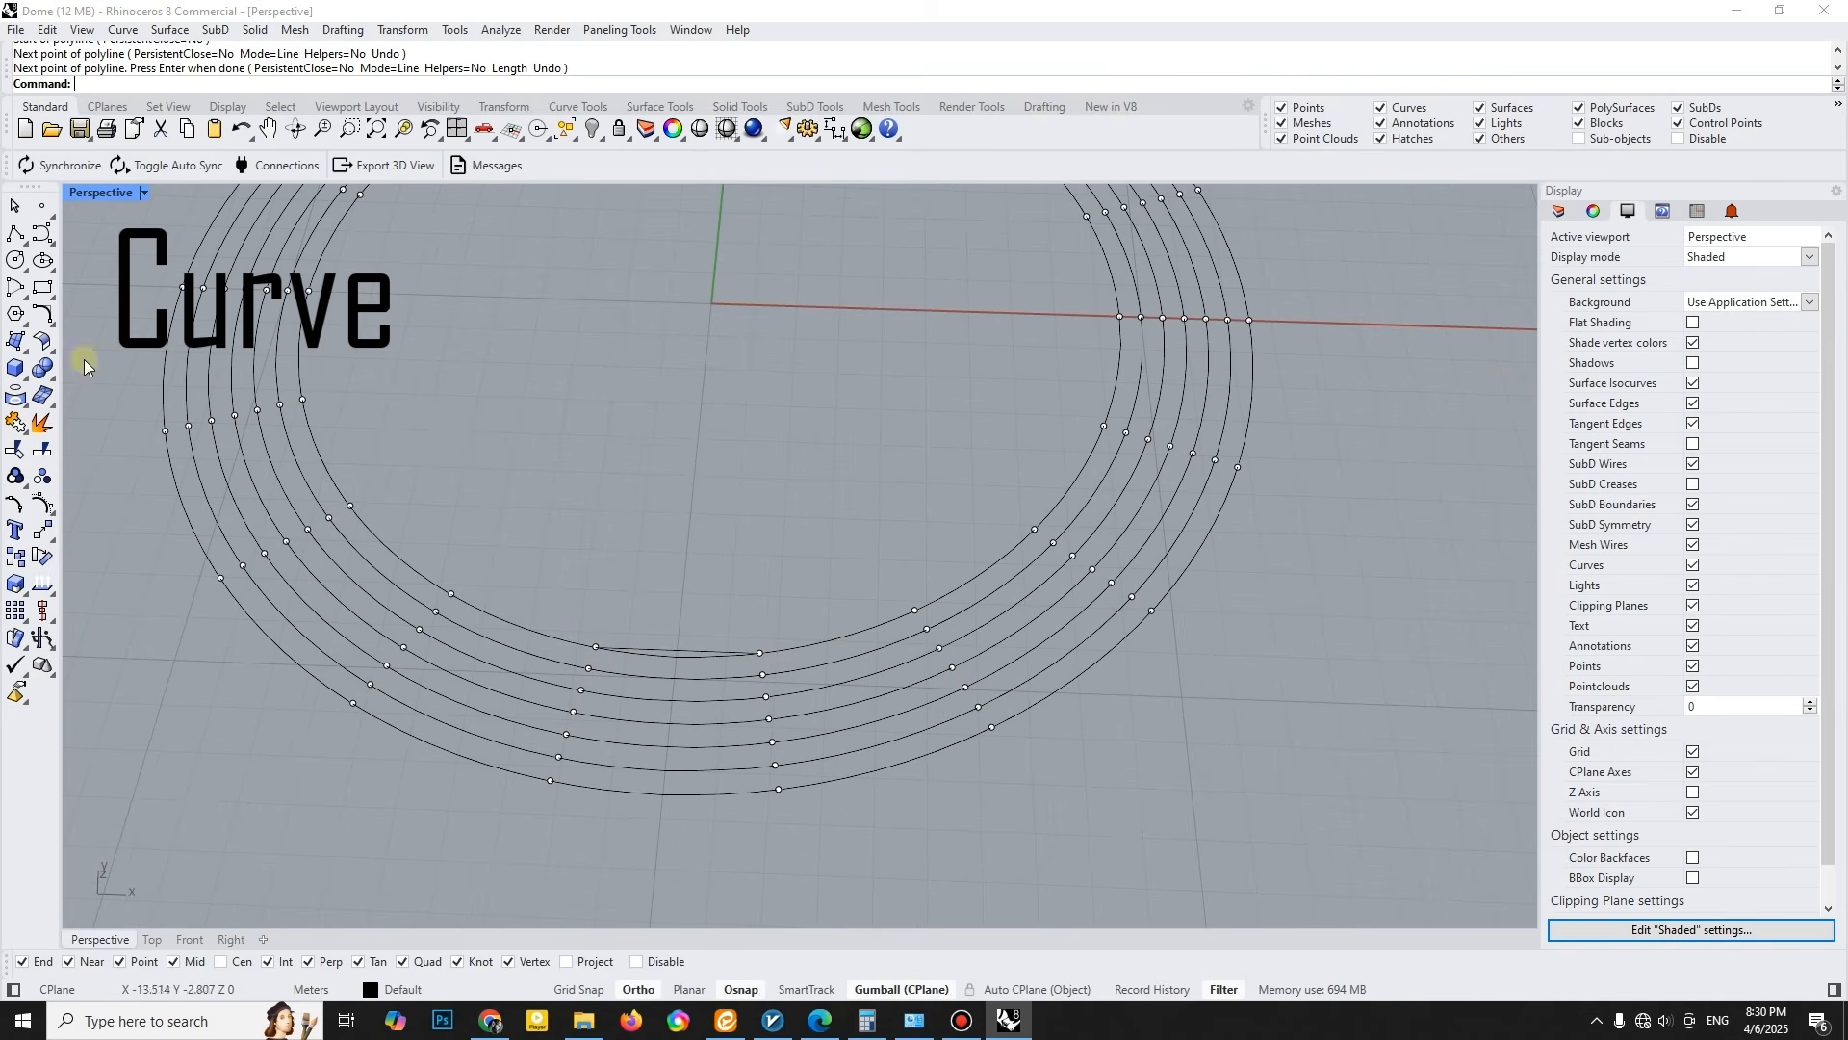
click(757, 653)
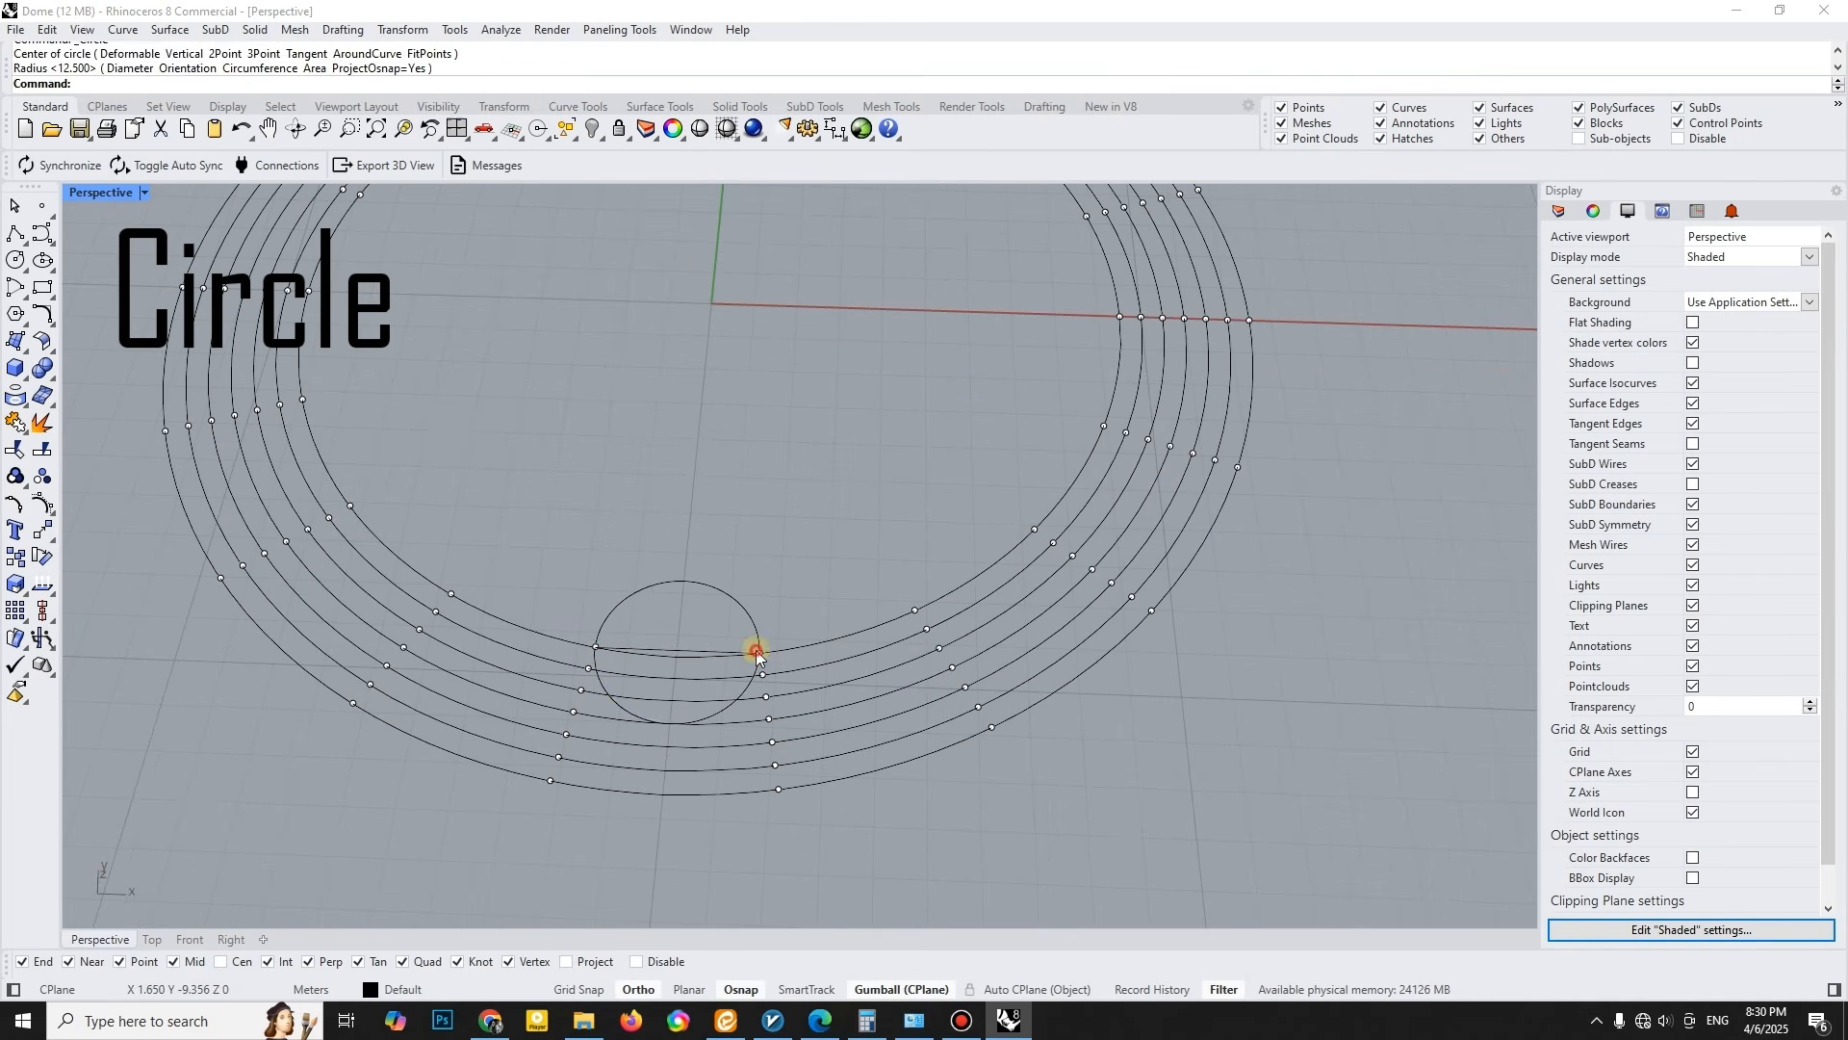
scroll(732, 655, up, 2)
text(trim)
key(Return)
click(760, 626)
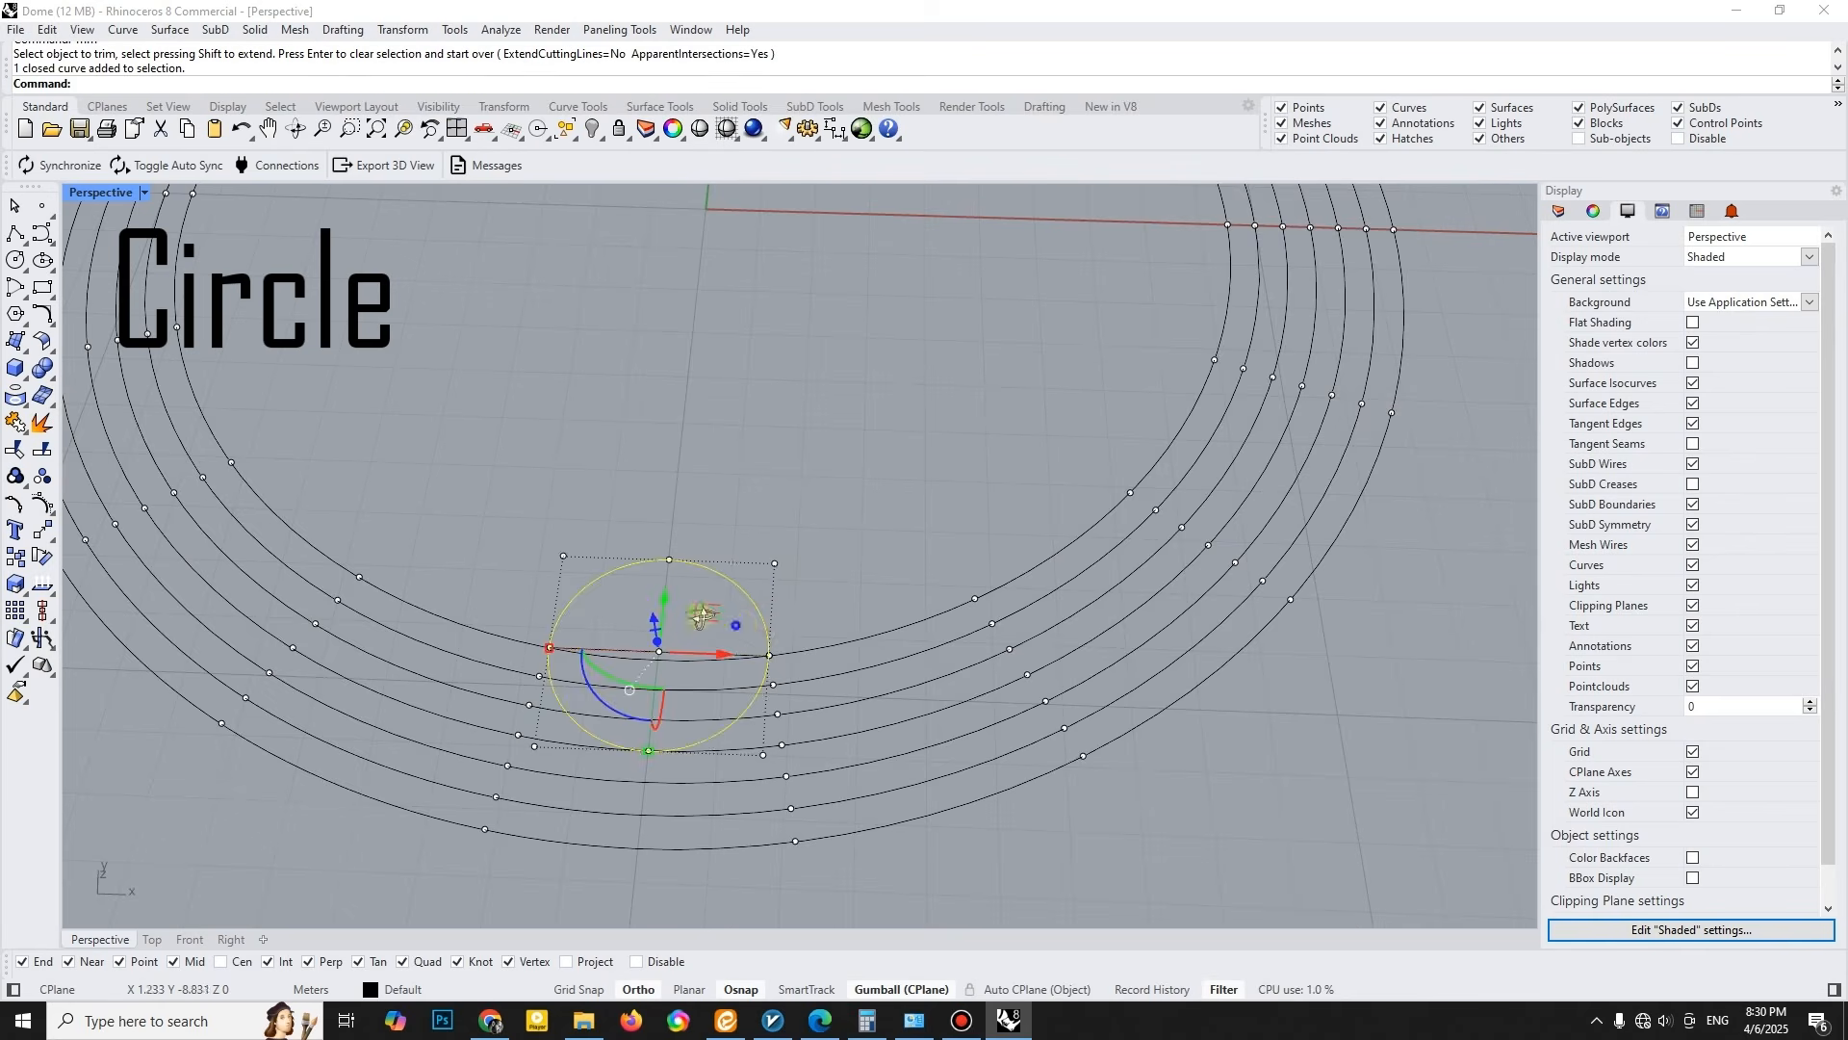
scroll(418, 417, down, 3)
scroll(477, 474, up, 4)
key(Escape)
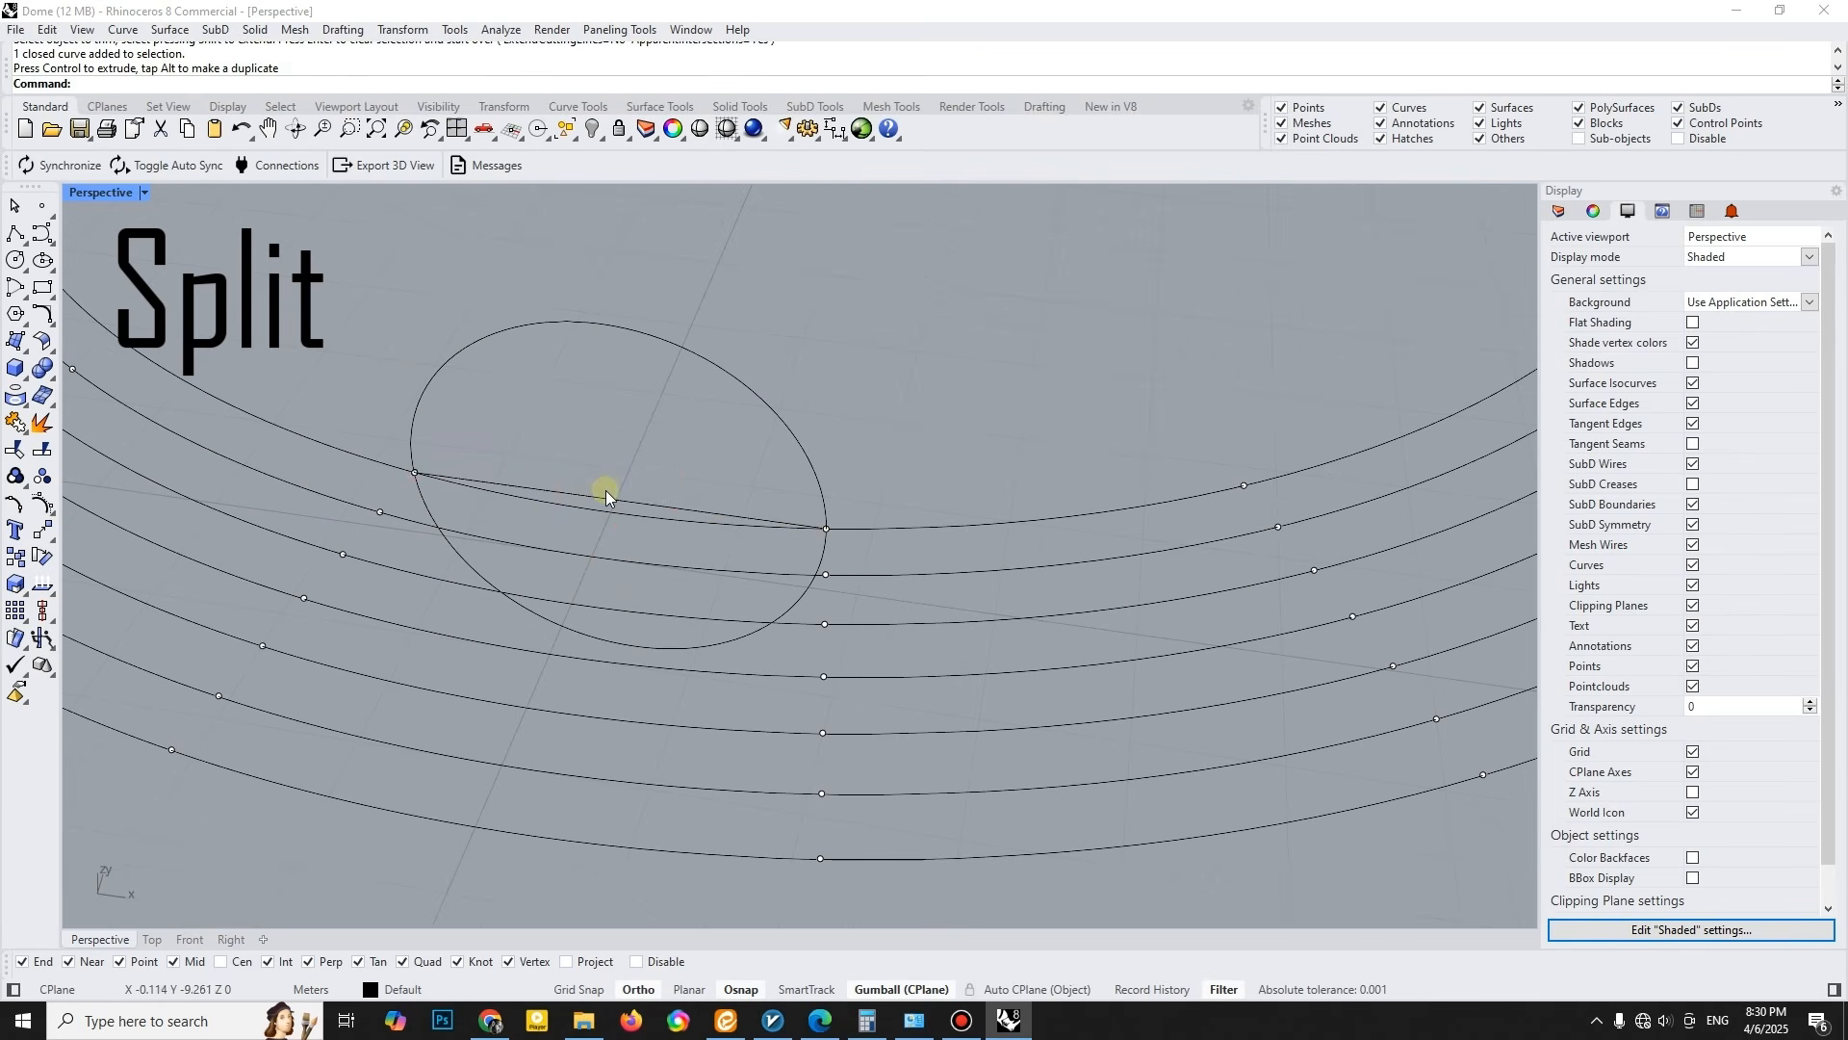
- Split the vertical circle with the line and delete the lower half and the line, leaving a semicircular arch
key(Return)
click(644, 500)
key(Delete)
- Orient the arch by its two endpoints with Copy=Yes and Scale=3D, placing a copy across two segments of the second-innermost ring
scroll(654, 495, down, 5)
right_drag(654, 495, 713, 563)
click(714, 568)
click(54, 537)
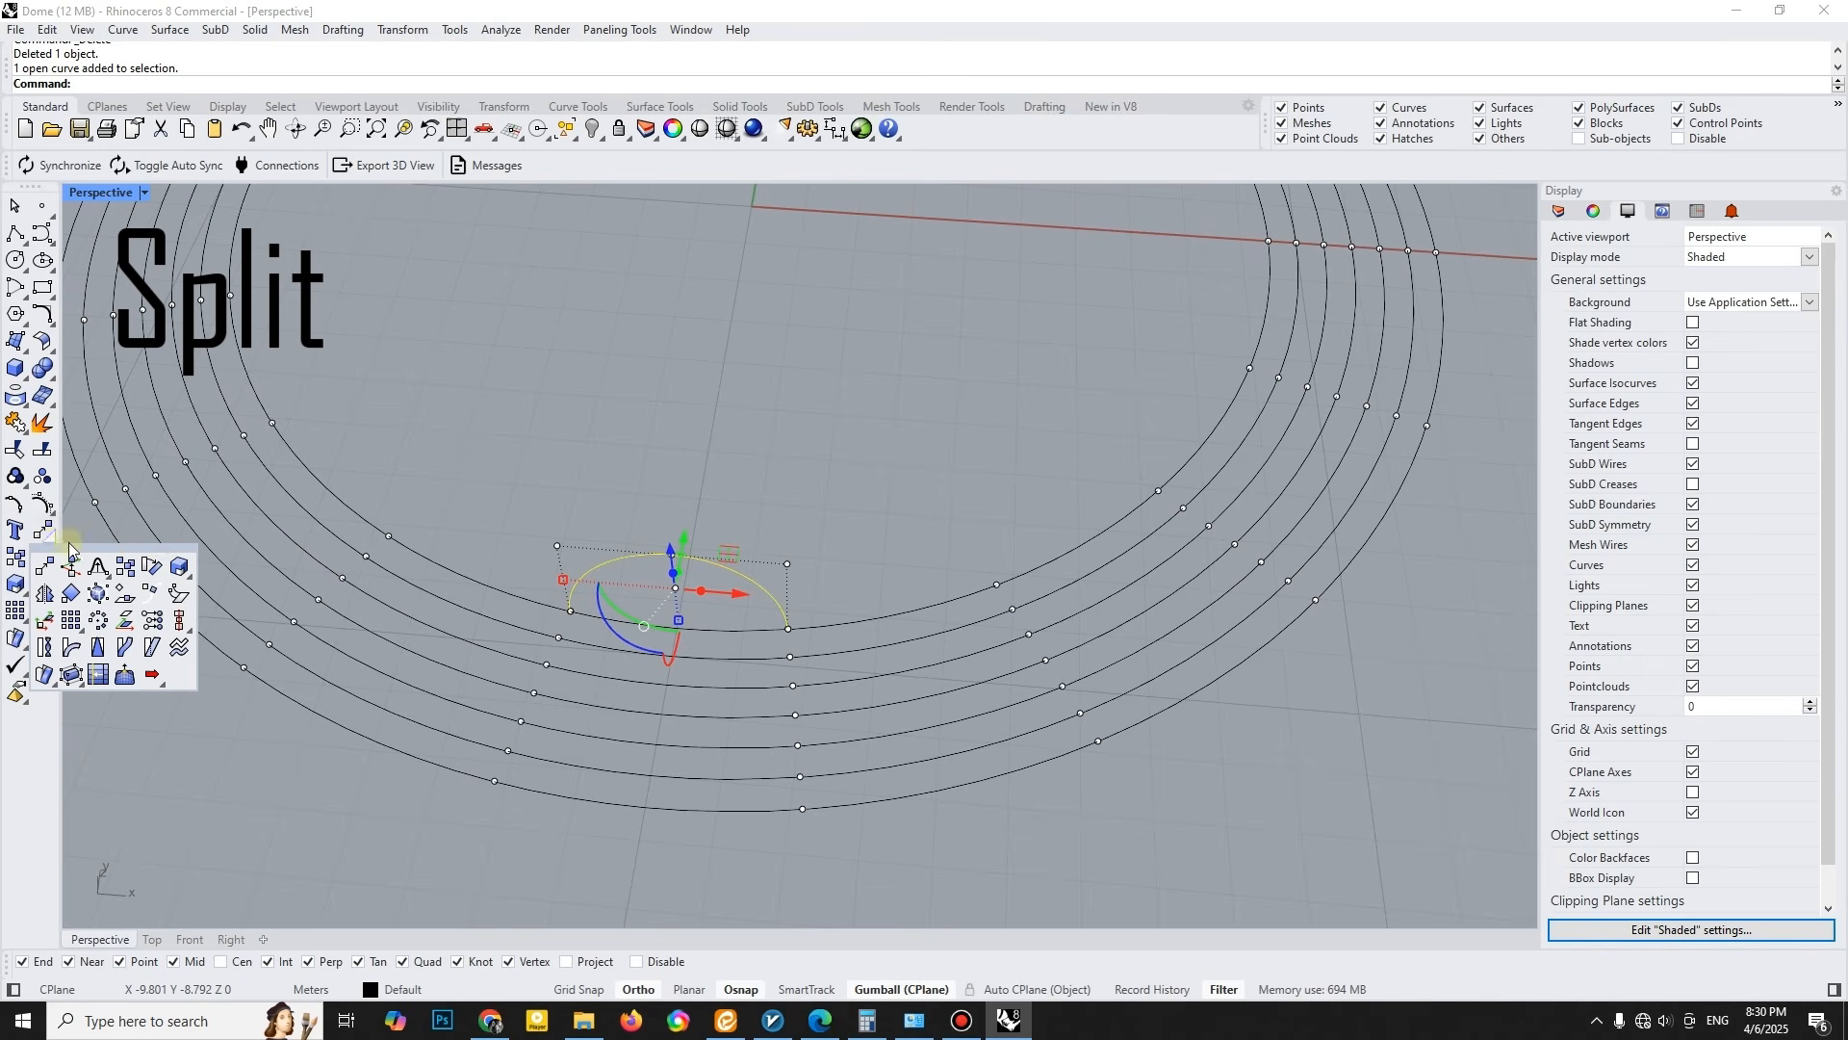
click(152, 564)
click(137, 83)
click(193, 83)
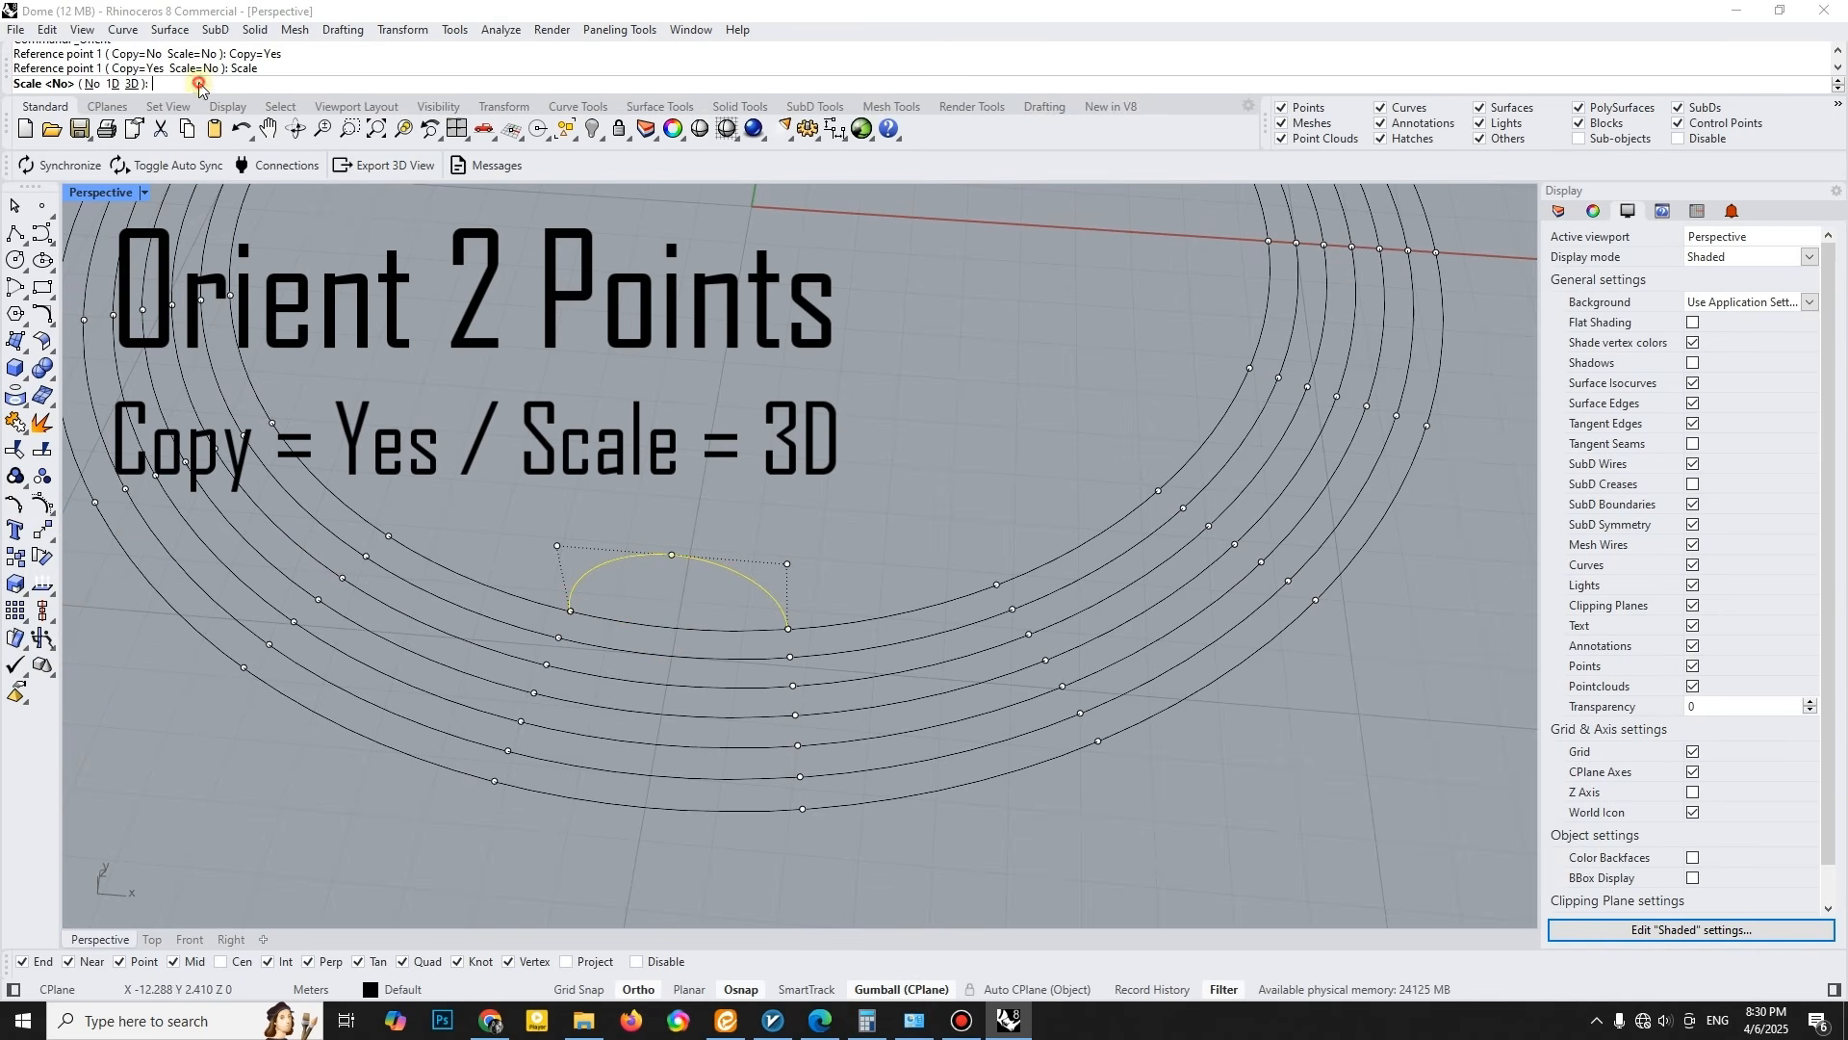
click(130, 84)
right_drag(607, 477, 528, 452)
click(455, 579)
click(671, 597)
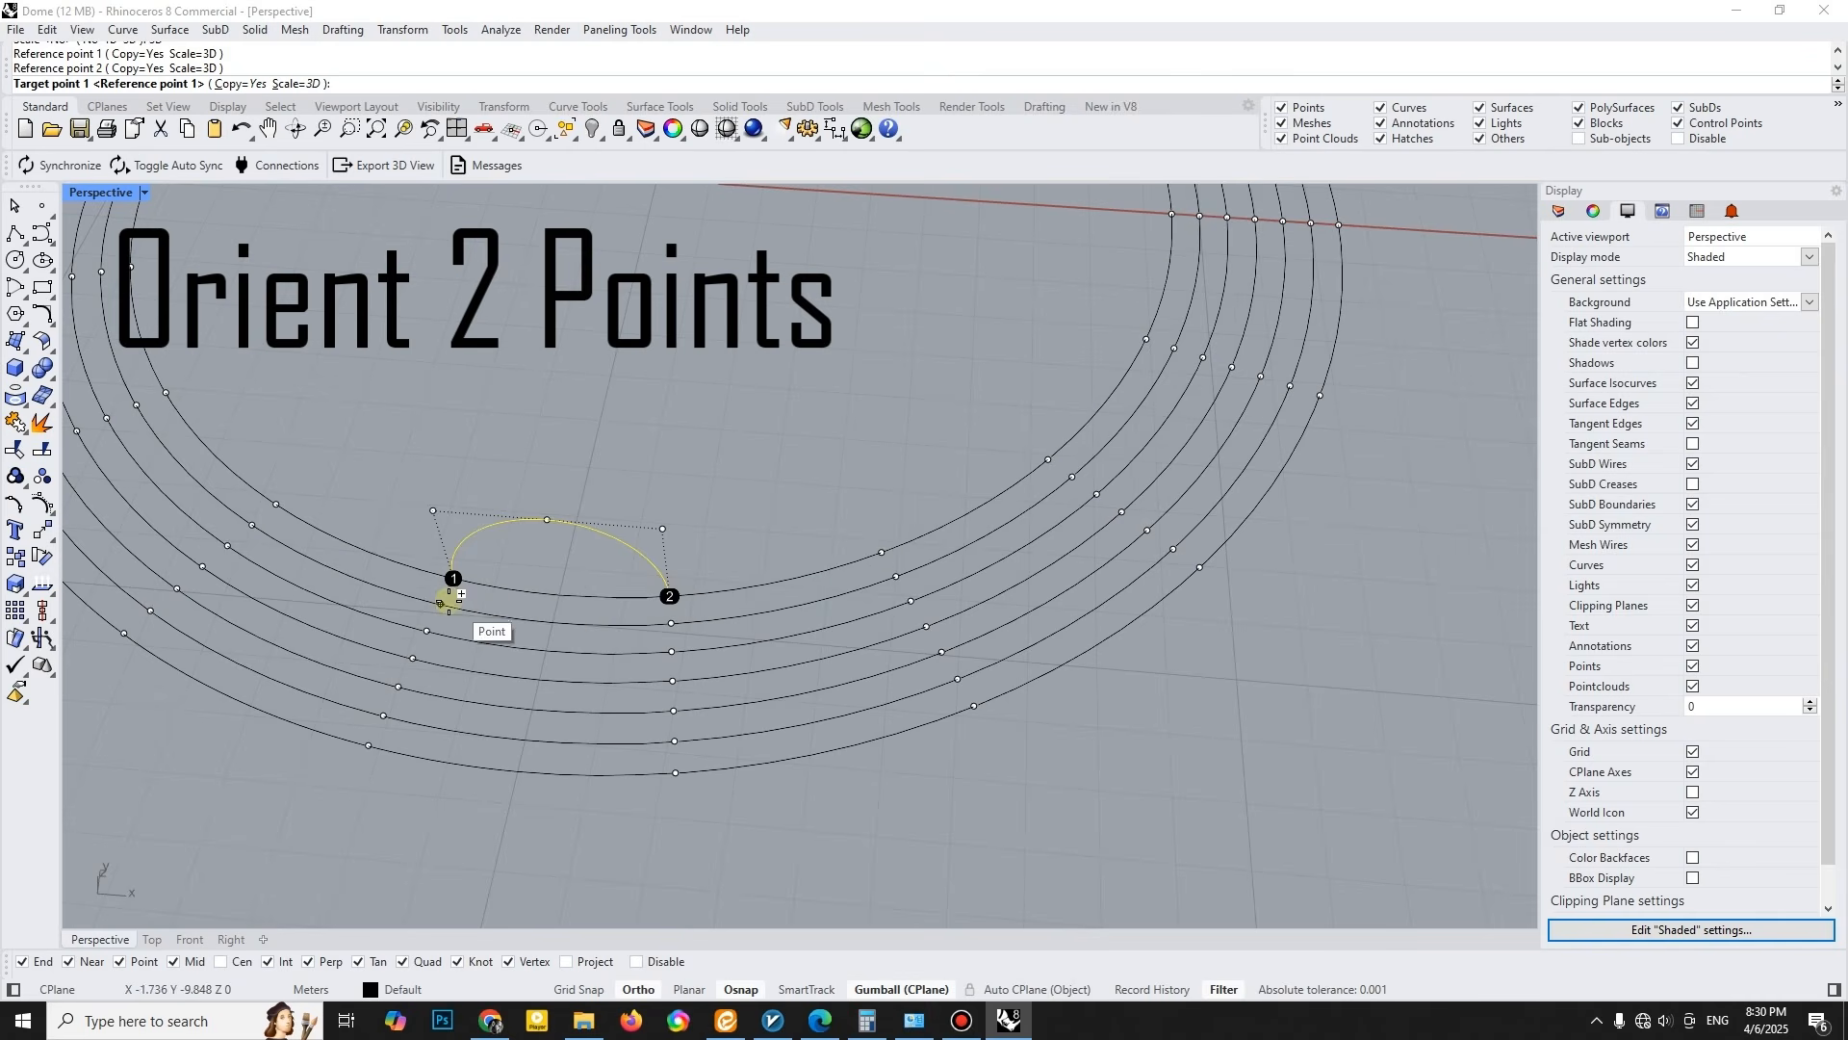
click(451, 602)
click(896, 578)
- Place scaled arch copies on the third, fourth and fifth rings from the inside, spanning three, four and five segments
right_drag(888, 582, 713, 613)
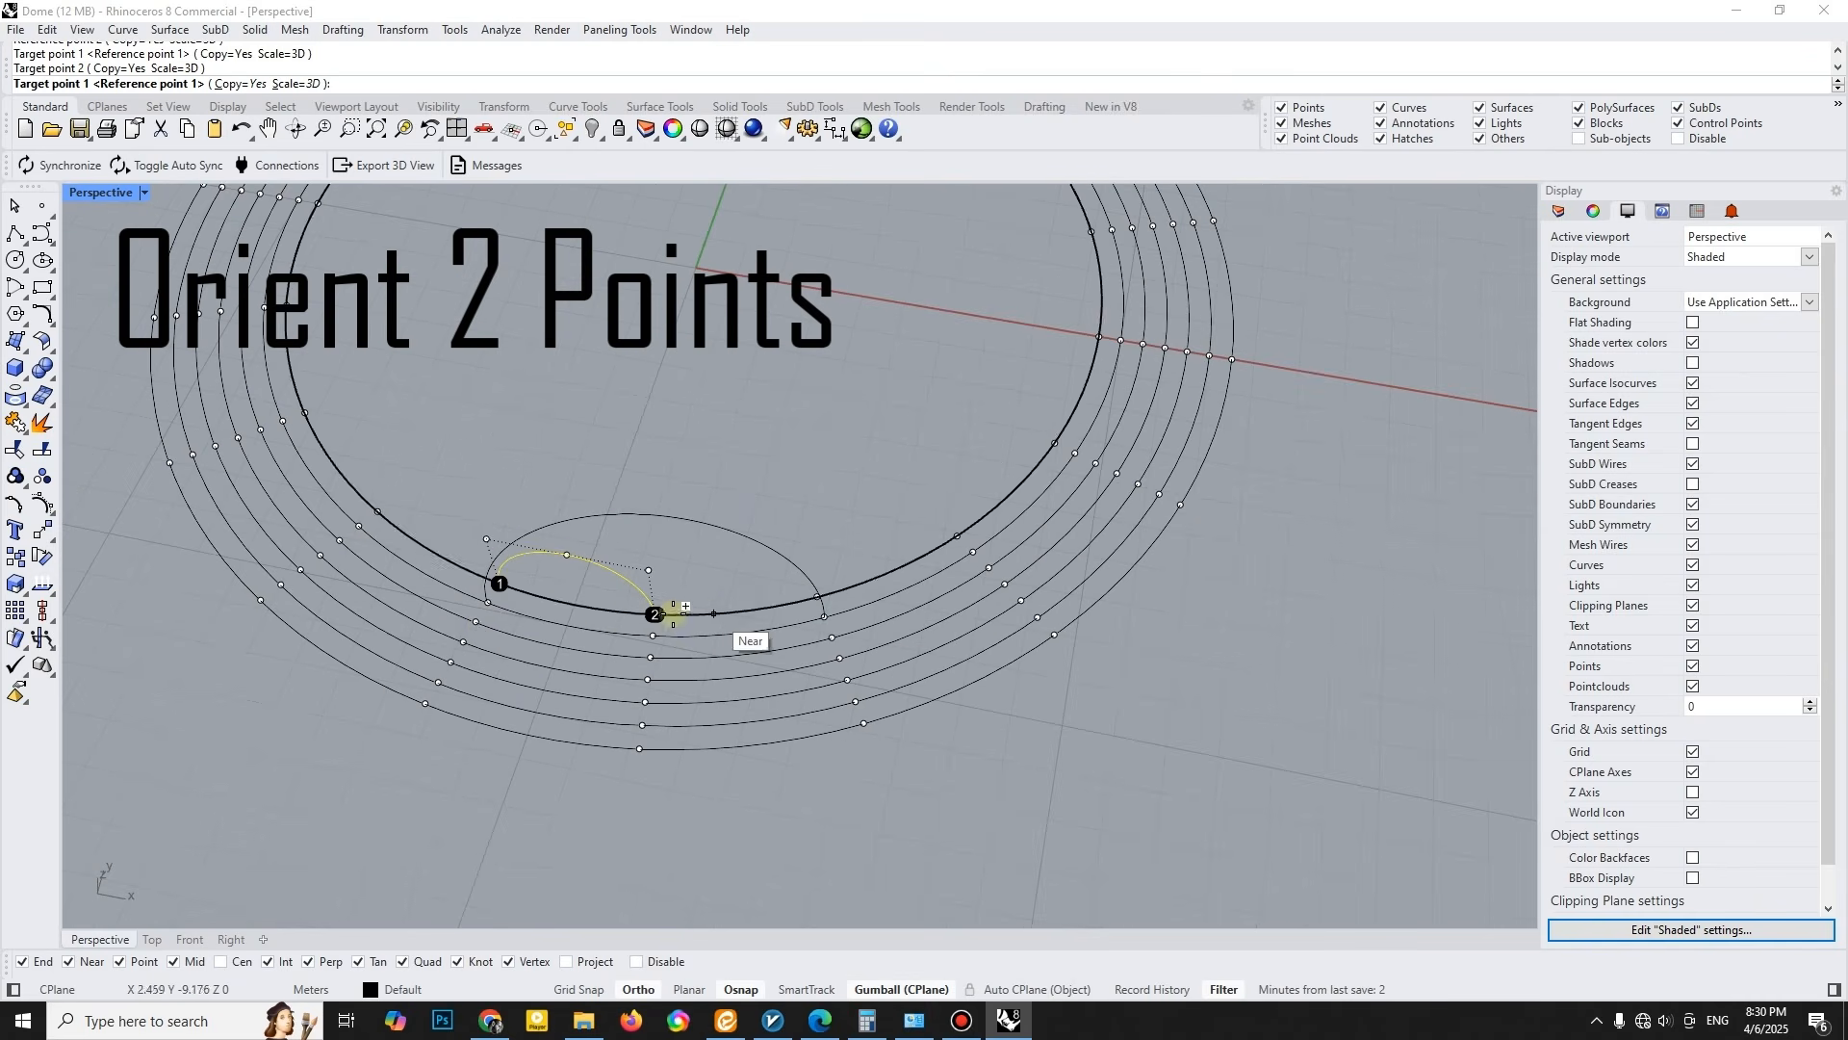
click(477, 622)
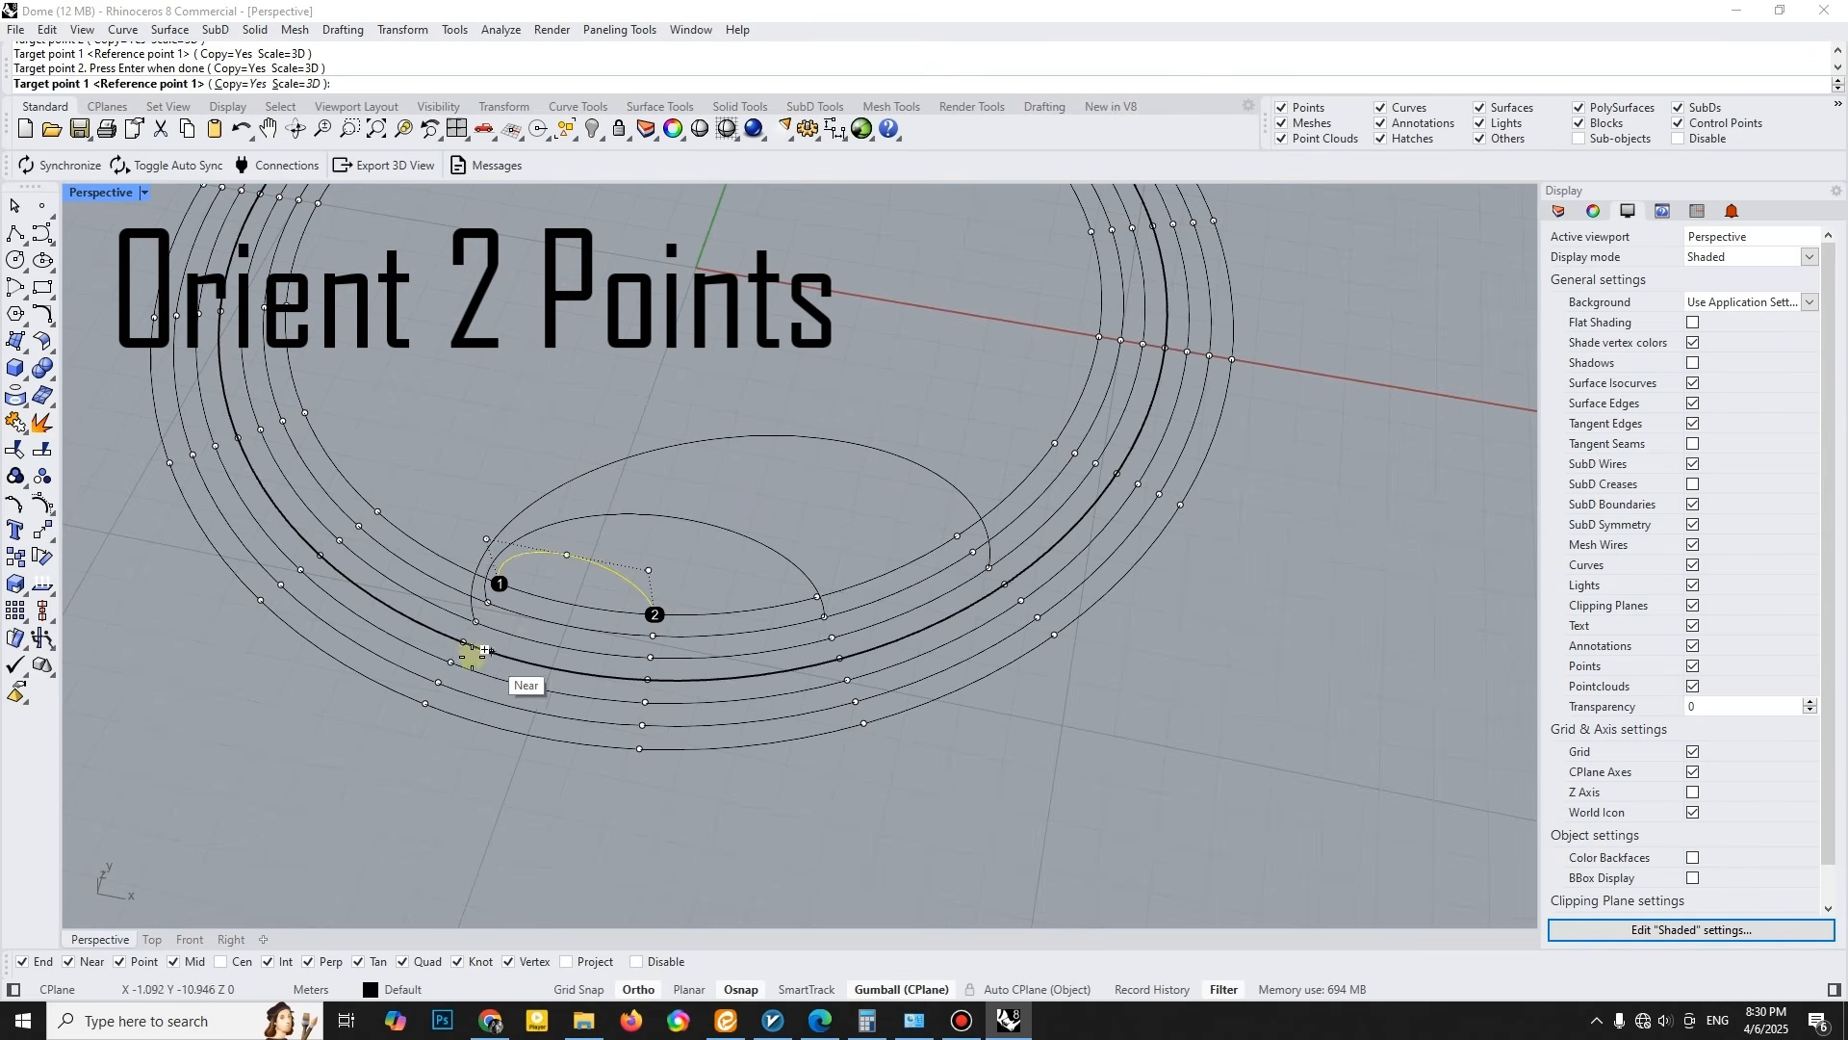
mouse_move(463, 640)
right_down()
mouse_move(797, 639)
mouse_move(1169, 520)
right_up()
click(410, 655)
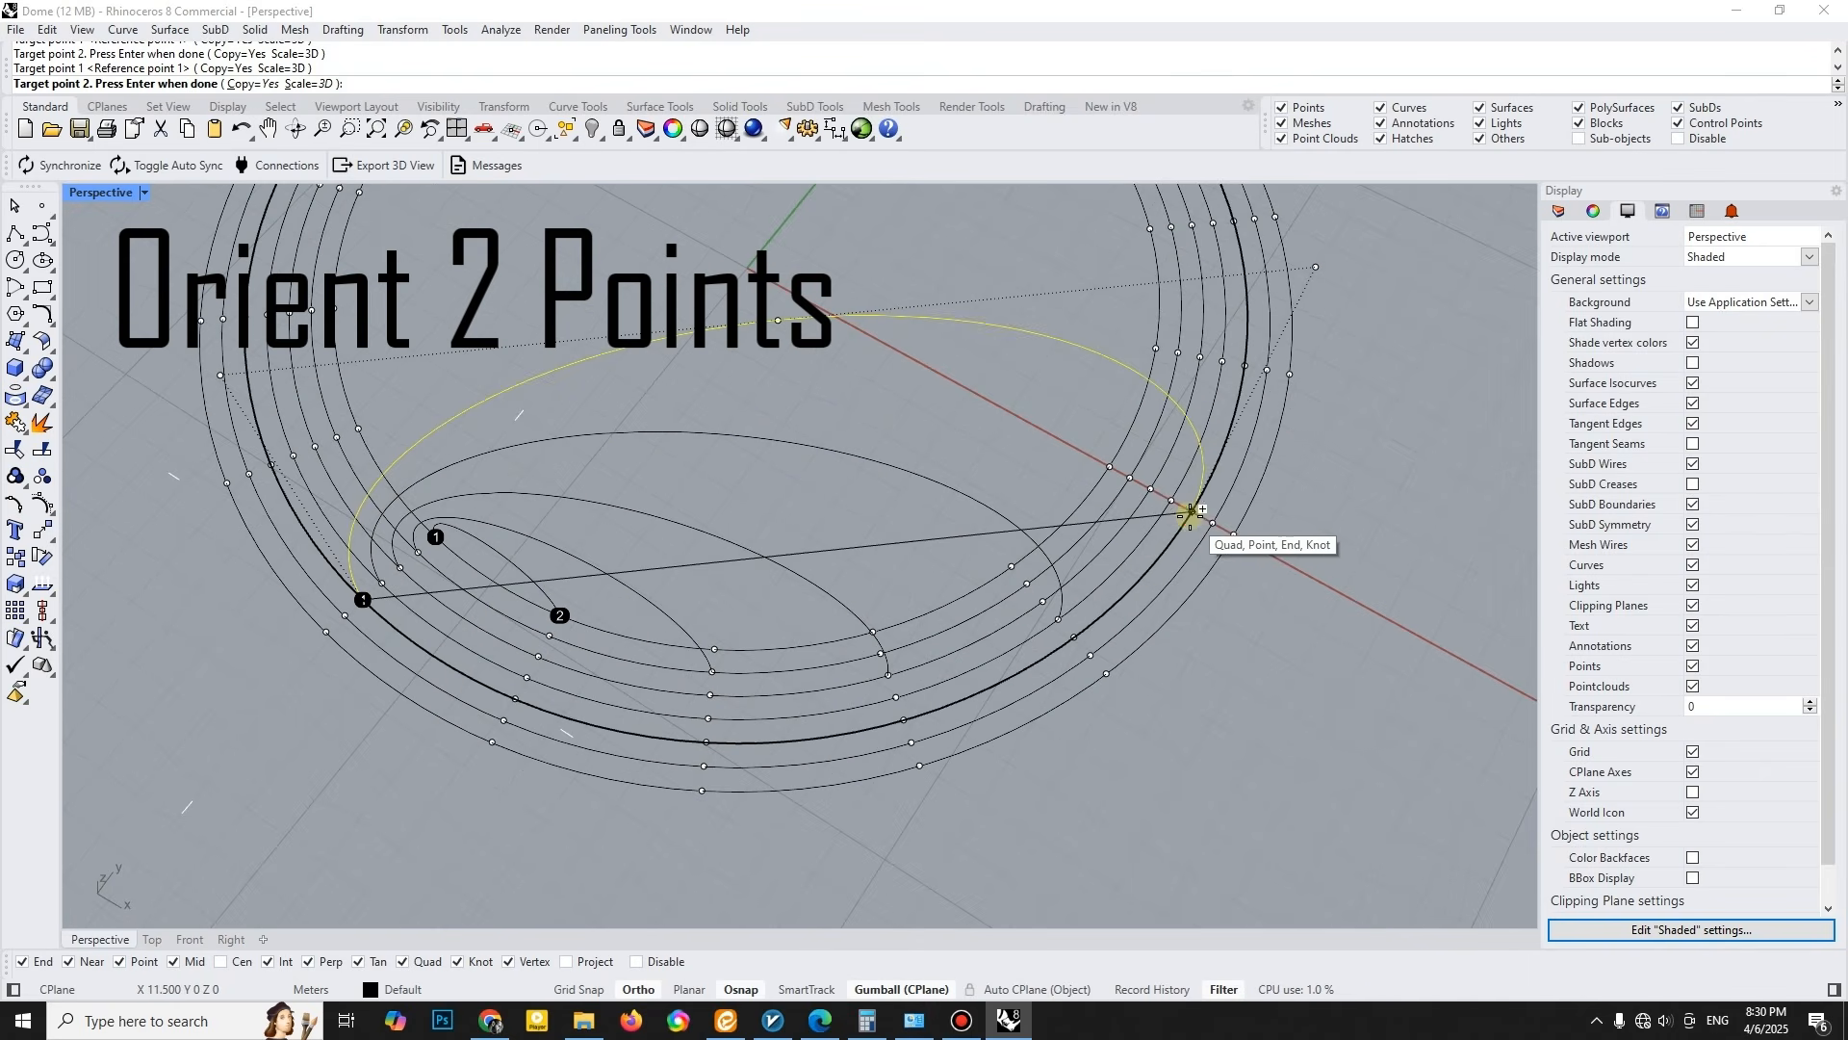
click(1192, 515)
- Place scaled arch copies on the sixth and seventh rings, spanning six and seven segments, and finish the Orient command
click(343, 616)
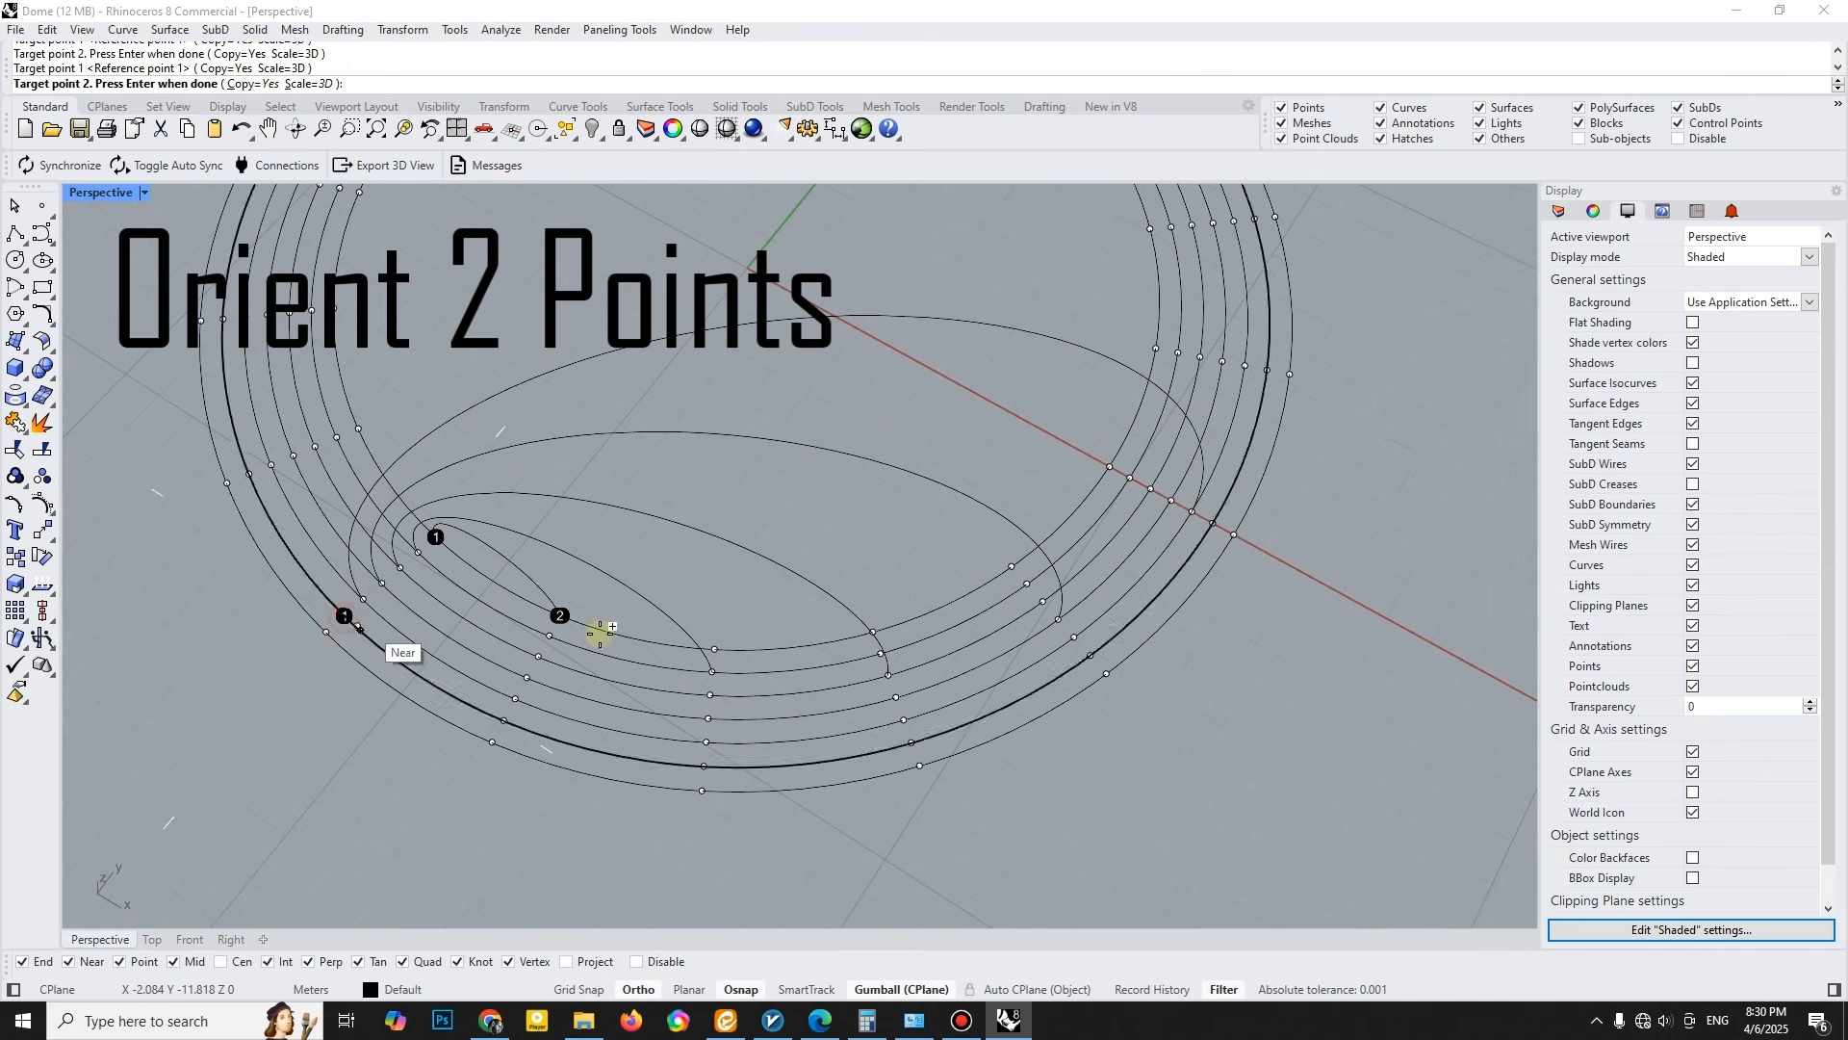
click(1263, 373)
click(324, 633)
scroll(601, 650, down, 2)
right_drag(626, 643, 727, 616)
click(1153, 383)
scroll(933, 474, down, 4)
right_drag(926, 481, 980, 478)
scroll(691, 575, up, 2)
right_click(666, 578)
right_click(661, 576)
- Offset the outermost ring outward by 0.5 m
scroll(638, 598, up, 2)
click(629, 616)
text(ffset)
key(Return)
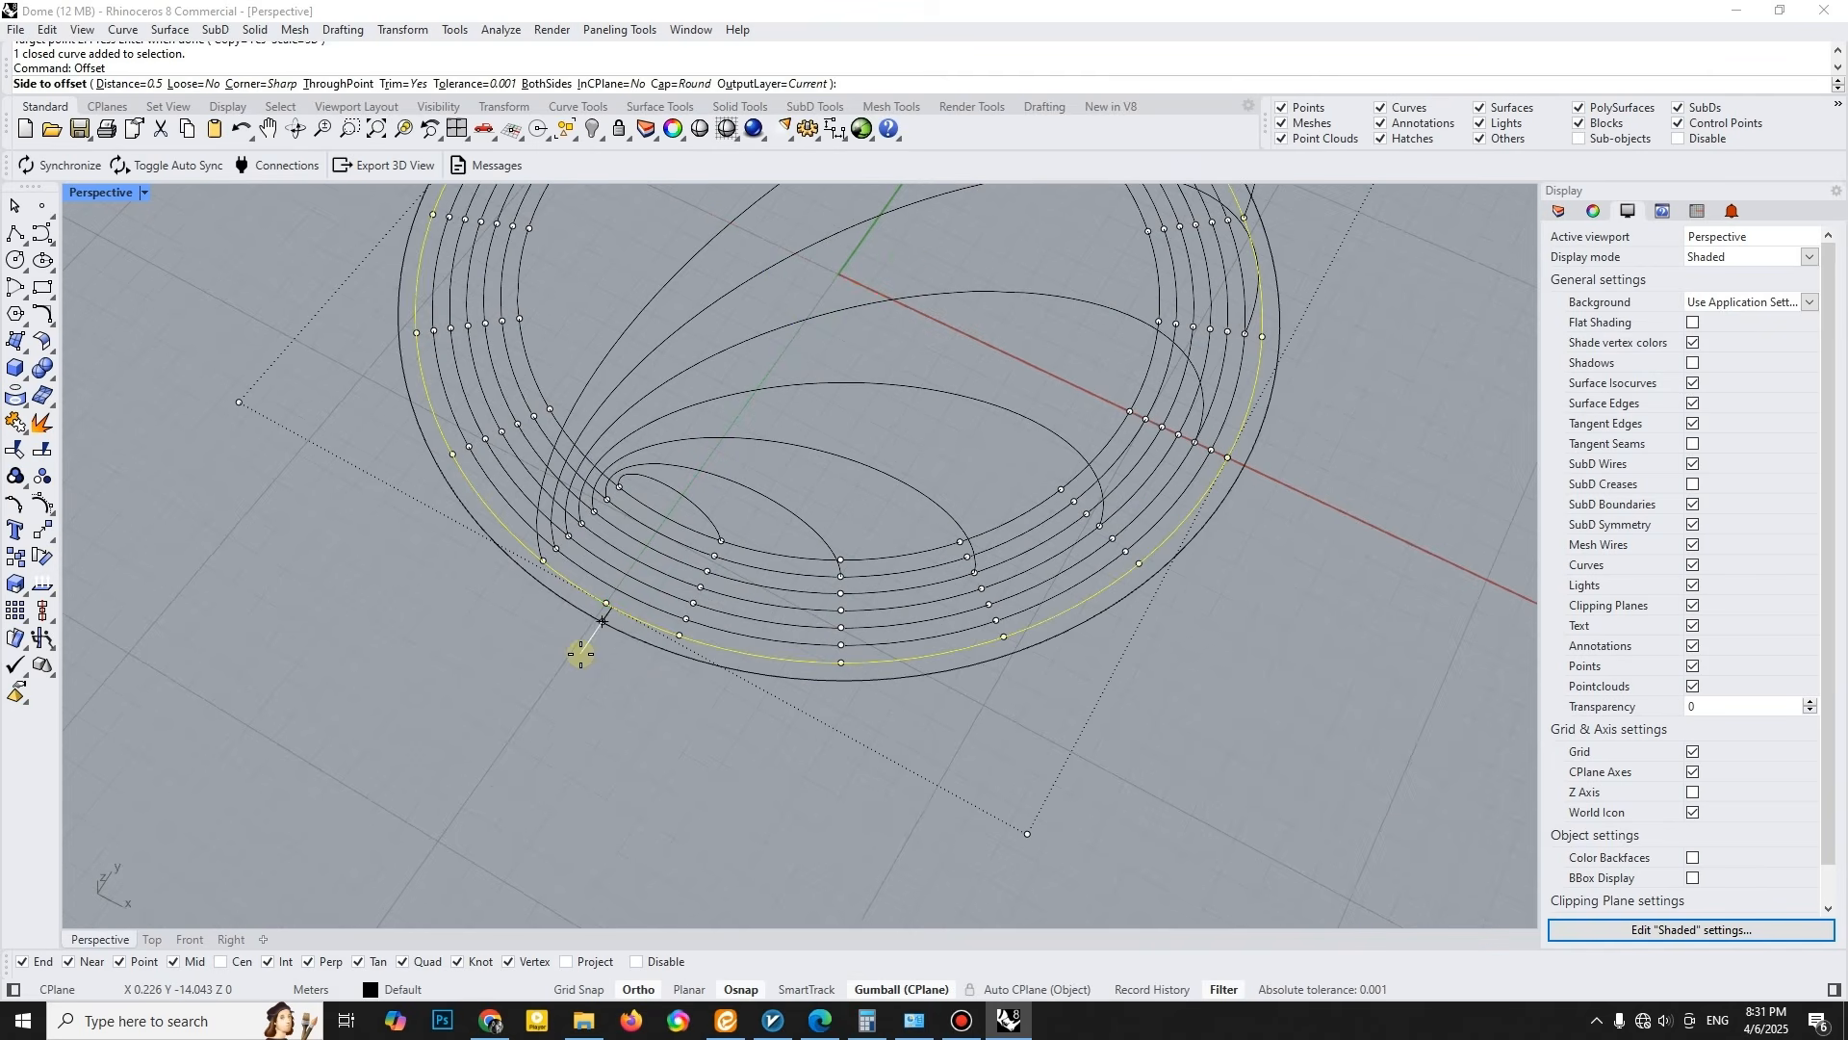
click(578, 607)
- Divide the new outer ring into 18 segments
text(Divide)
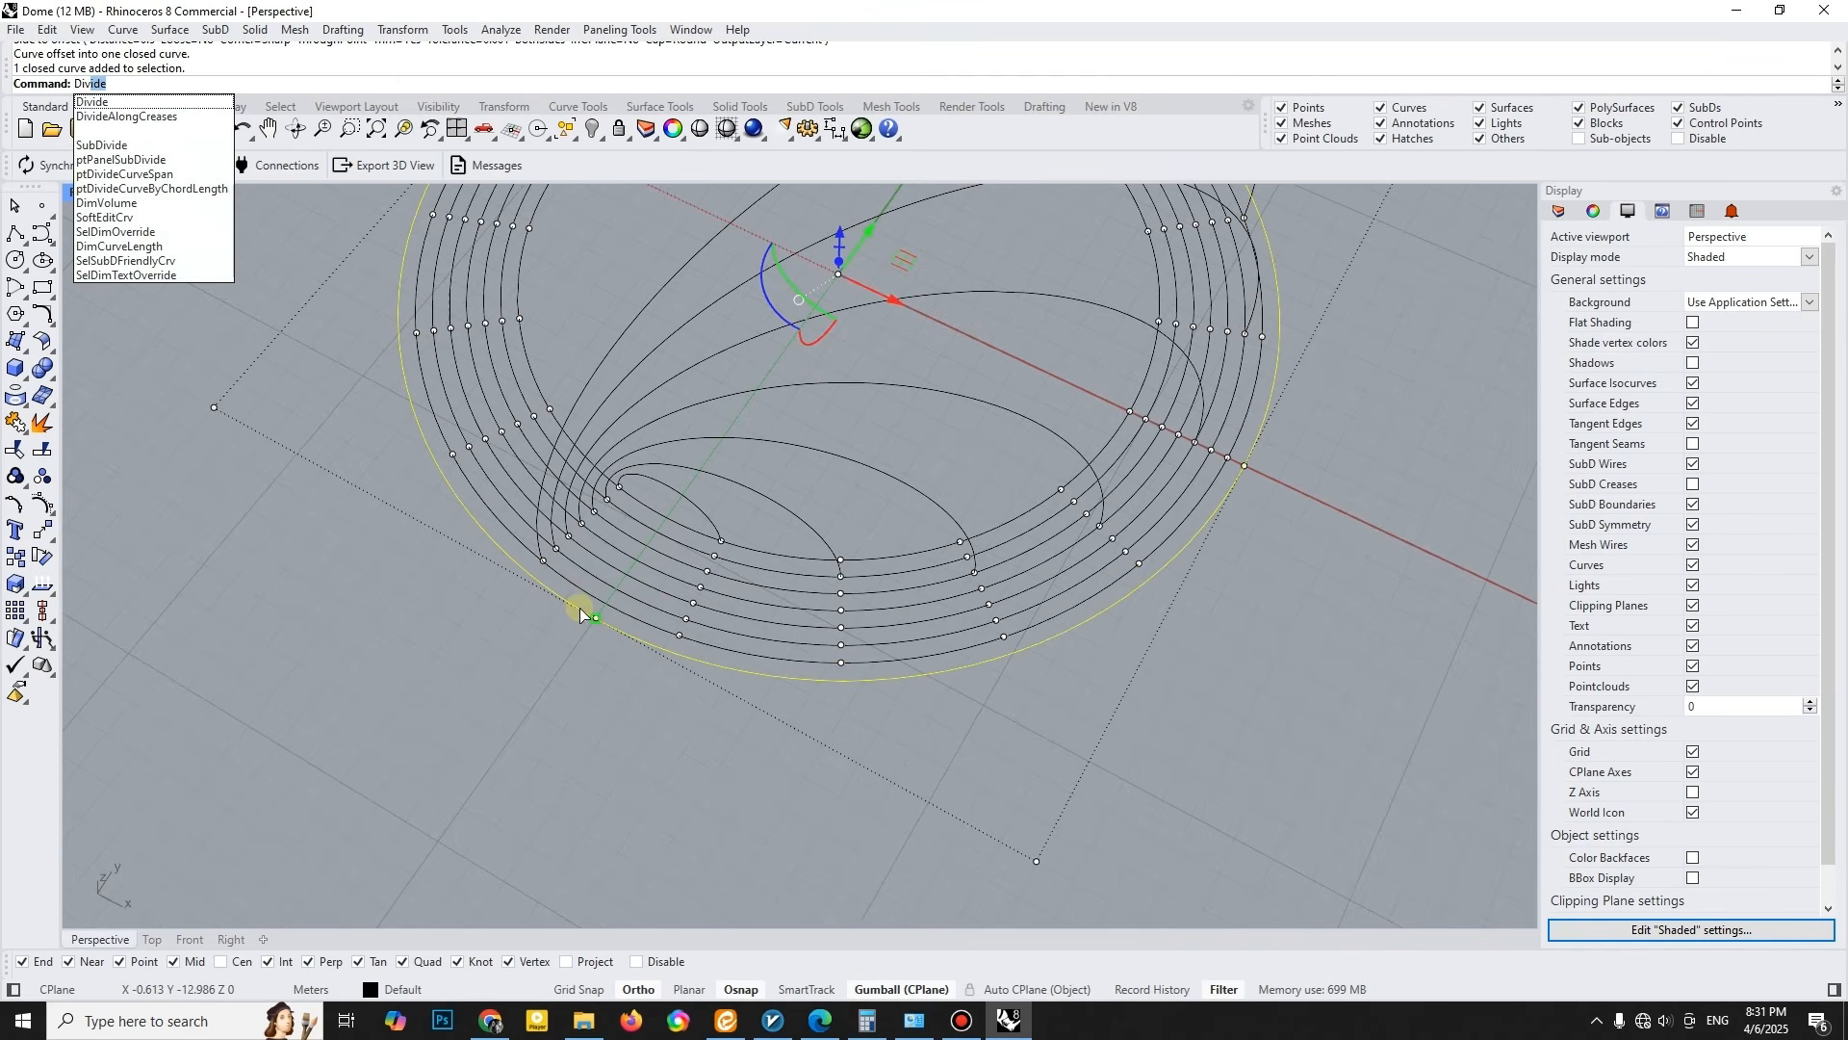
key(Return)
key(Return)
key(Return)
scroll(535, 654, up, 2)
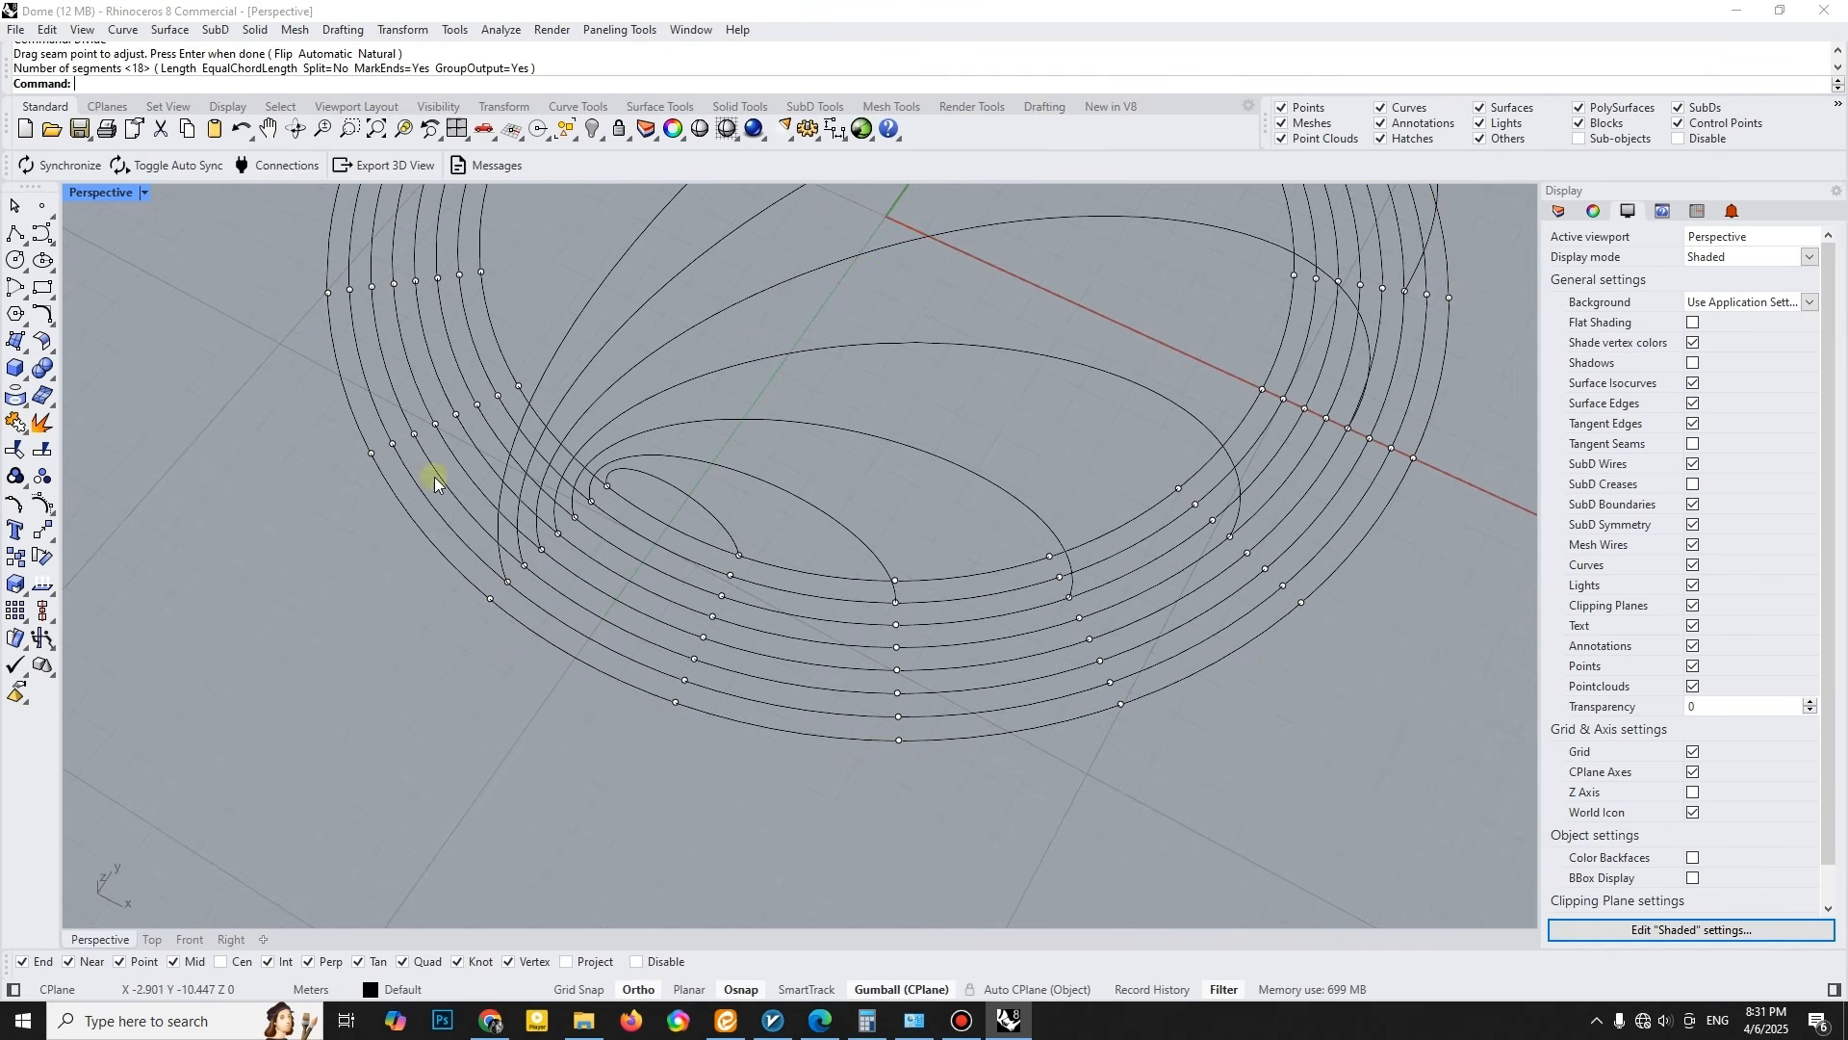
- Orient a 3D-scaled copy of the innermost arch onto the new outer ring's division points to continue the arch series
click(54, 545)
click(77, 595)
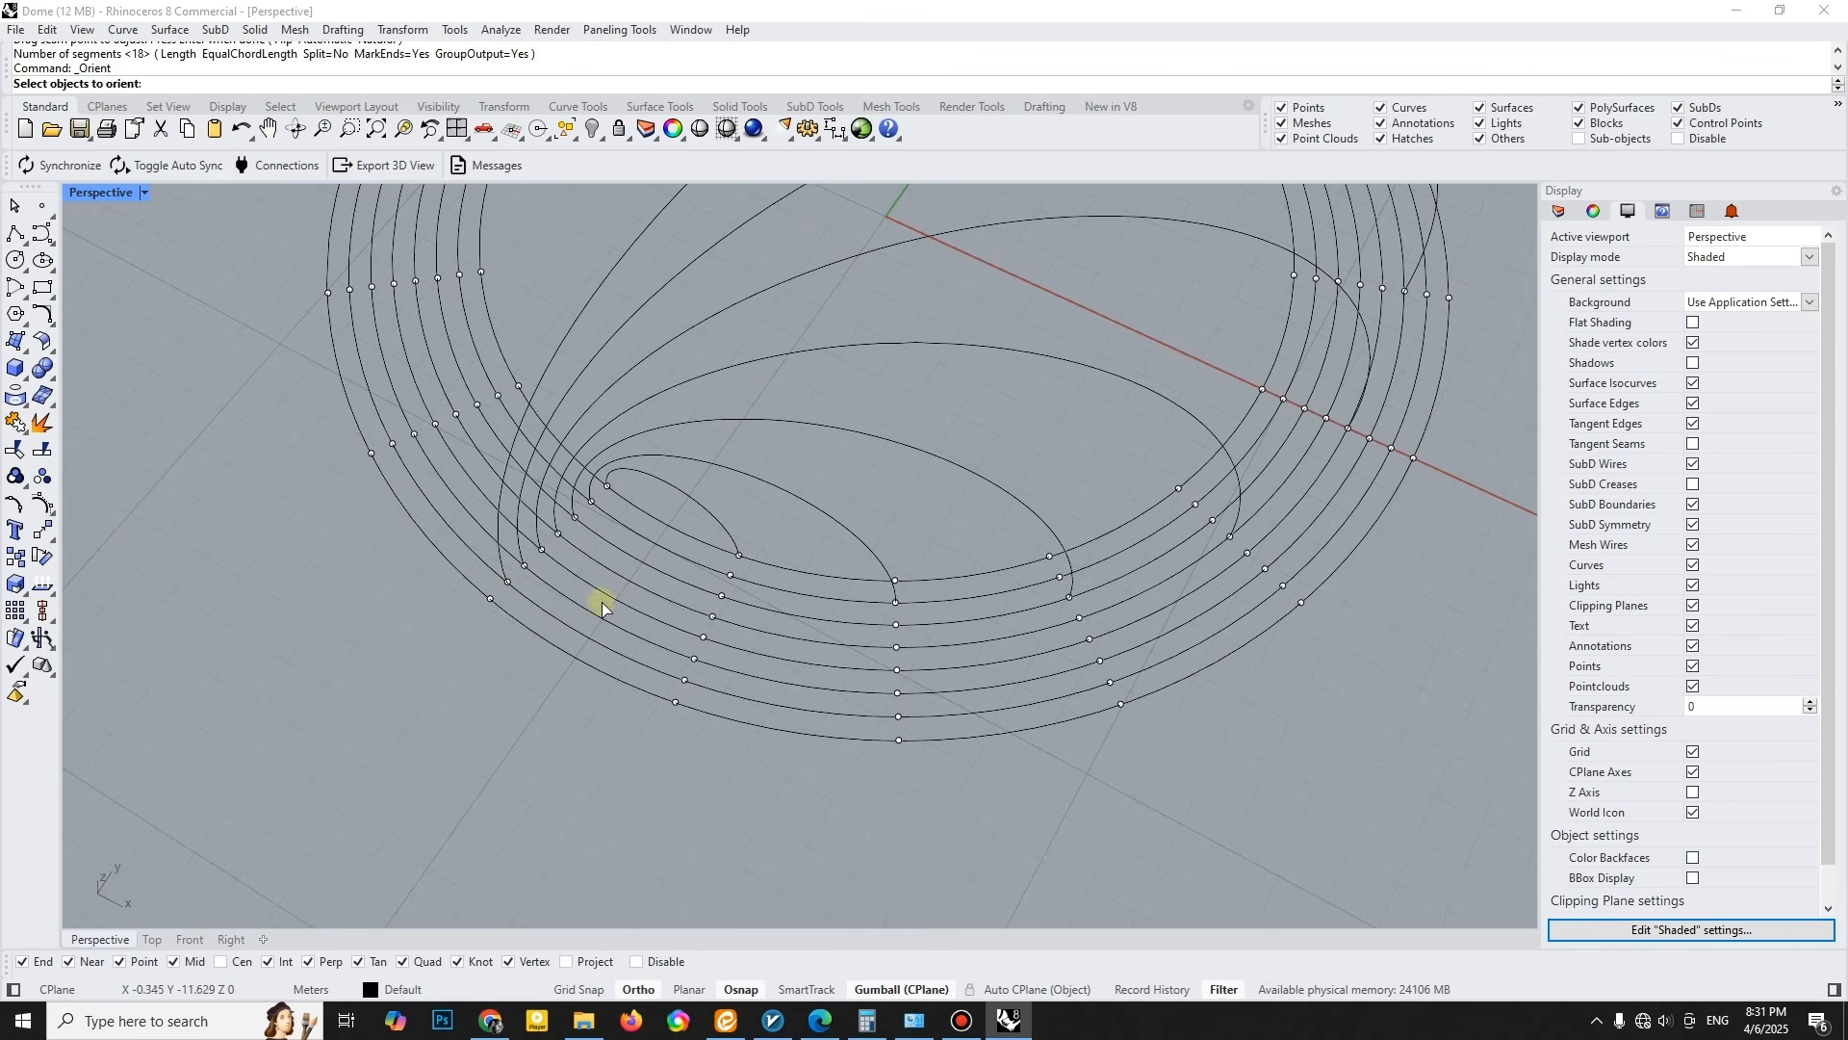
click(740, 554)
click(483, 605)
right_drag(482, 606, 766, 583)
click(993, 327)
right_drag(755, 520, 724, 654)
key(Escape)
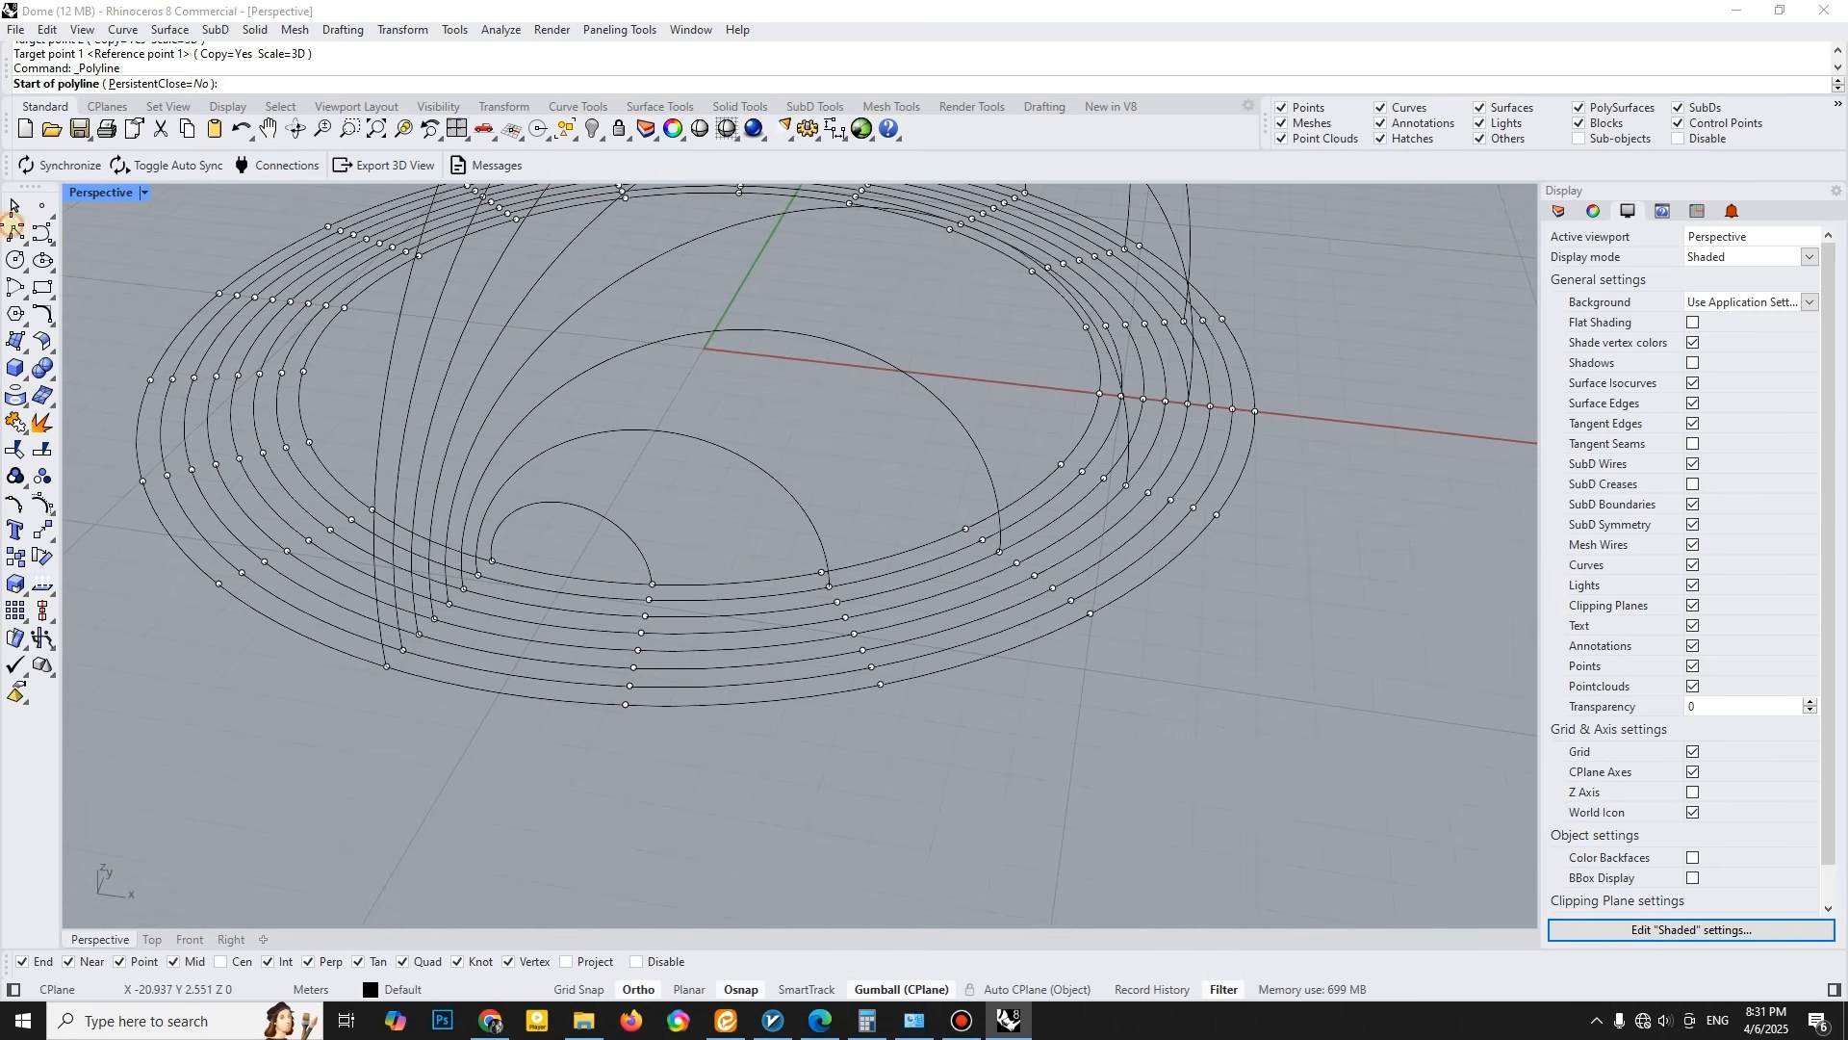
- Draw a line about 3.5 m long through the arches' shared start points, from the innermost ring to the outermost
scroll(539, 576, up, 2)
click(475, 554)
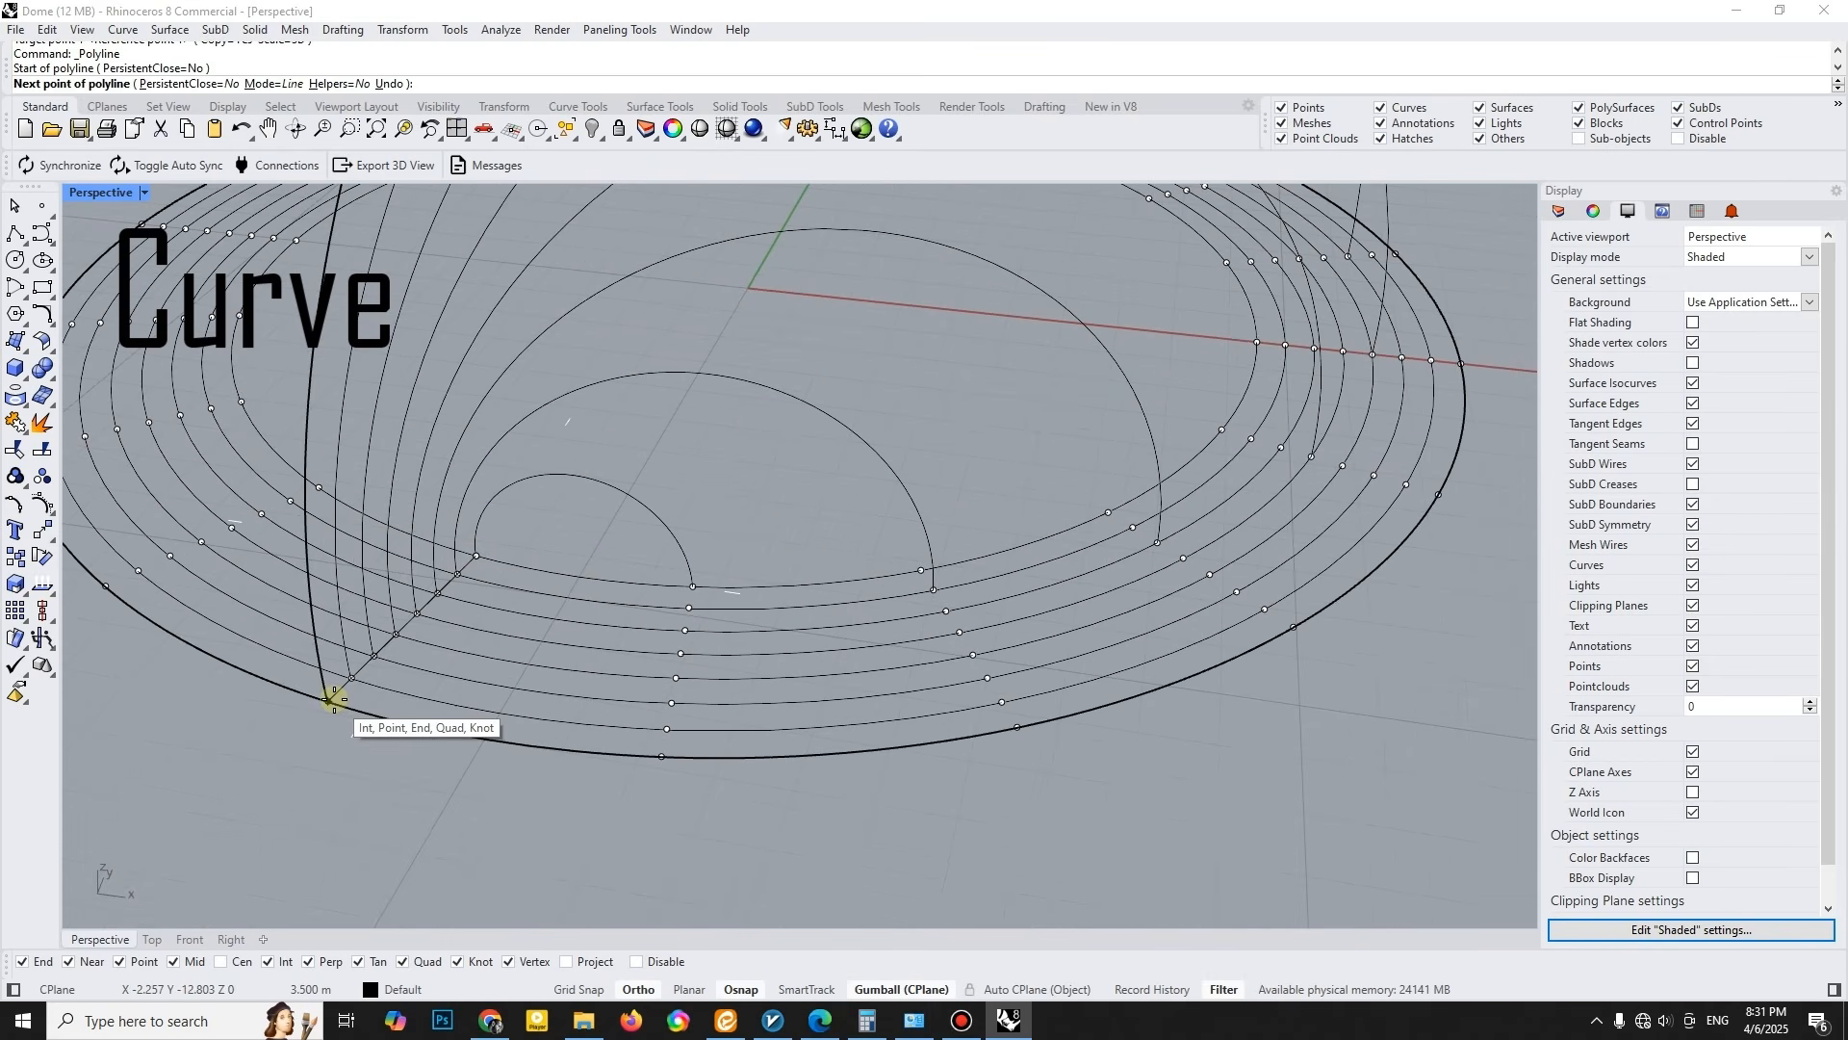
click(328, 701)
right_click(442, 551)
- Create a Sweep 1 Rail surface using the smallest arch as the rail and the line across the rings as the shape
click(488, 512)
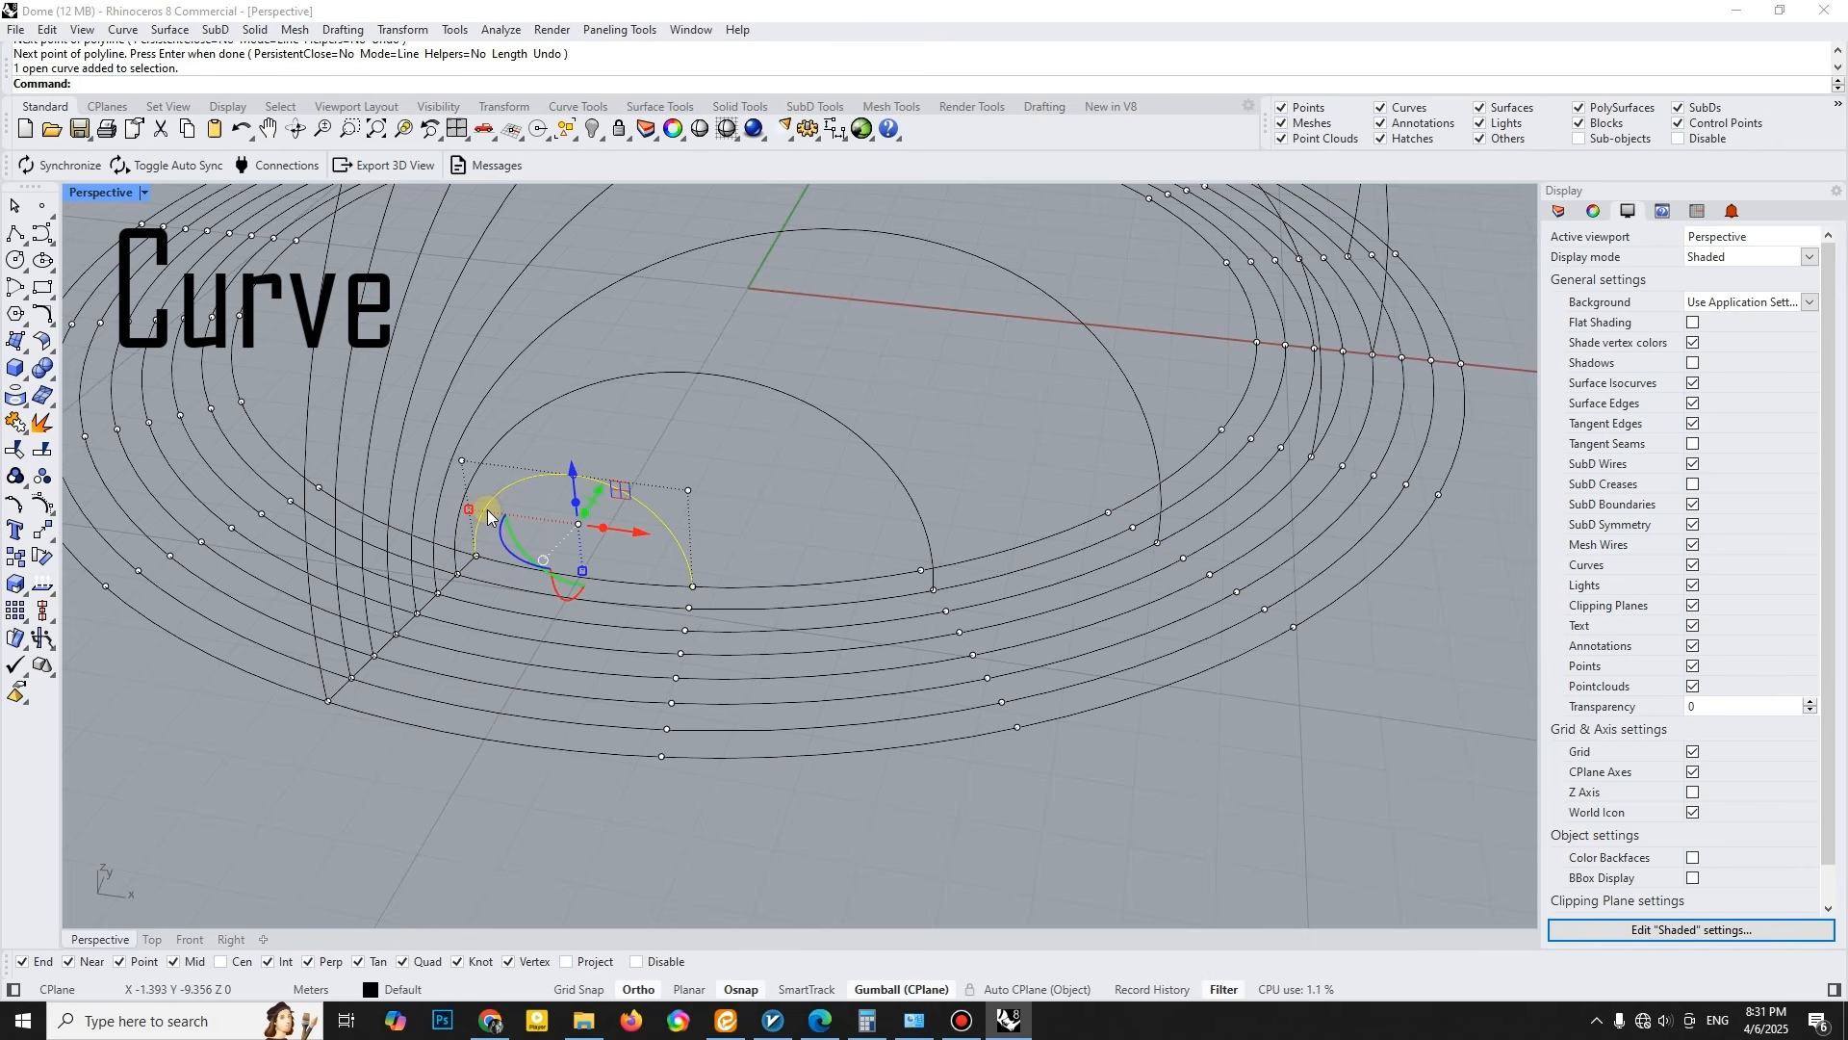
text(sw)
click(132, 132)
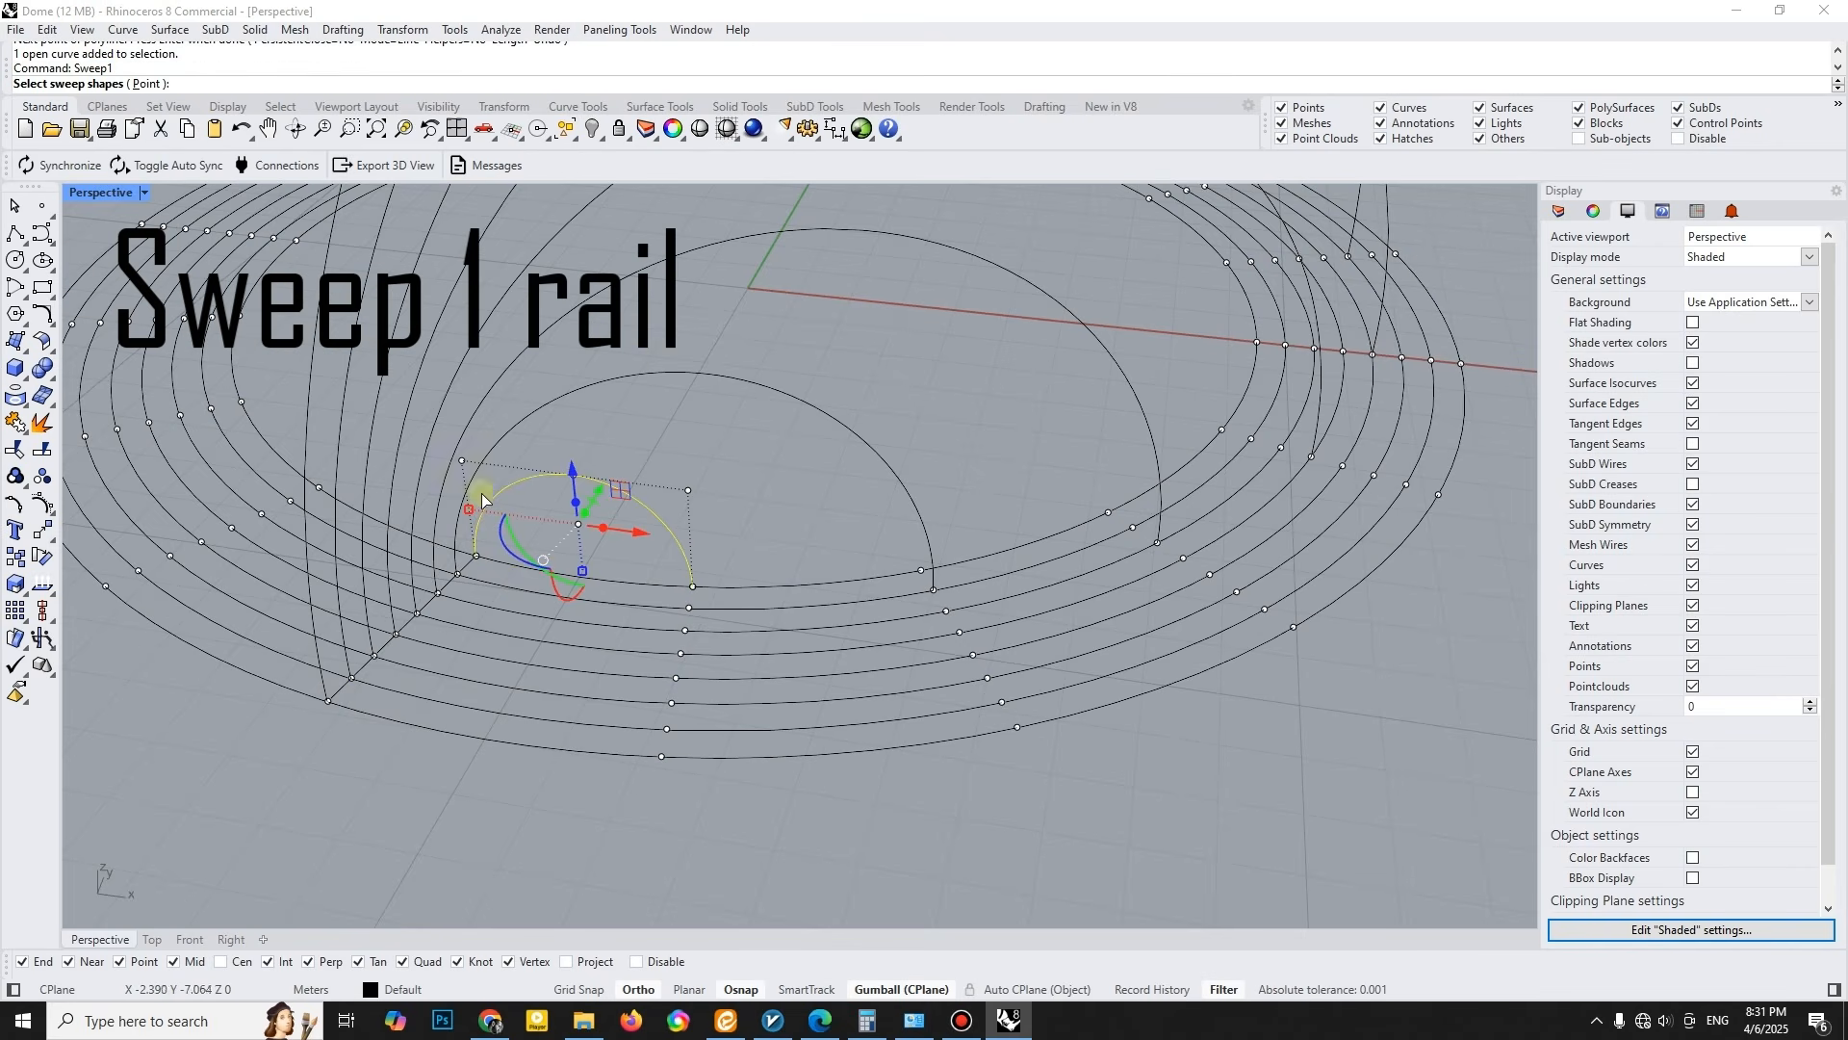
scroll(463, 573, up, 3)
click(466, 561)
right_click(466, 558)
key(Return)
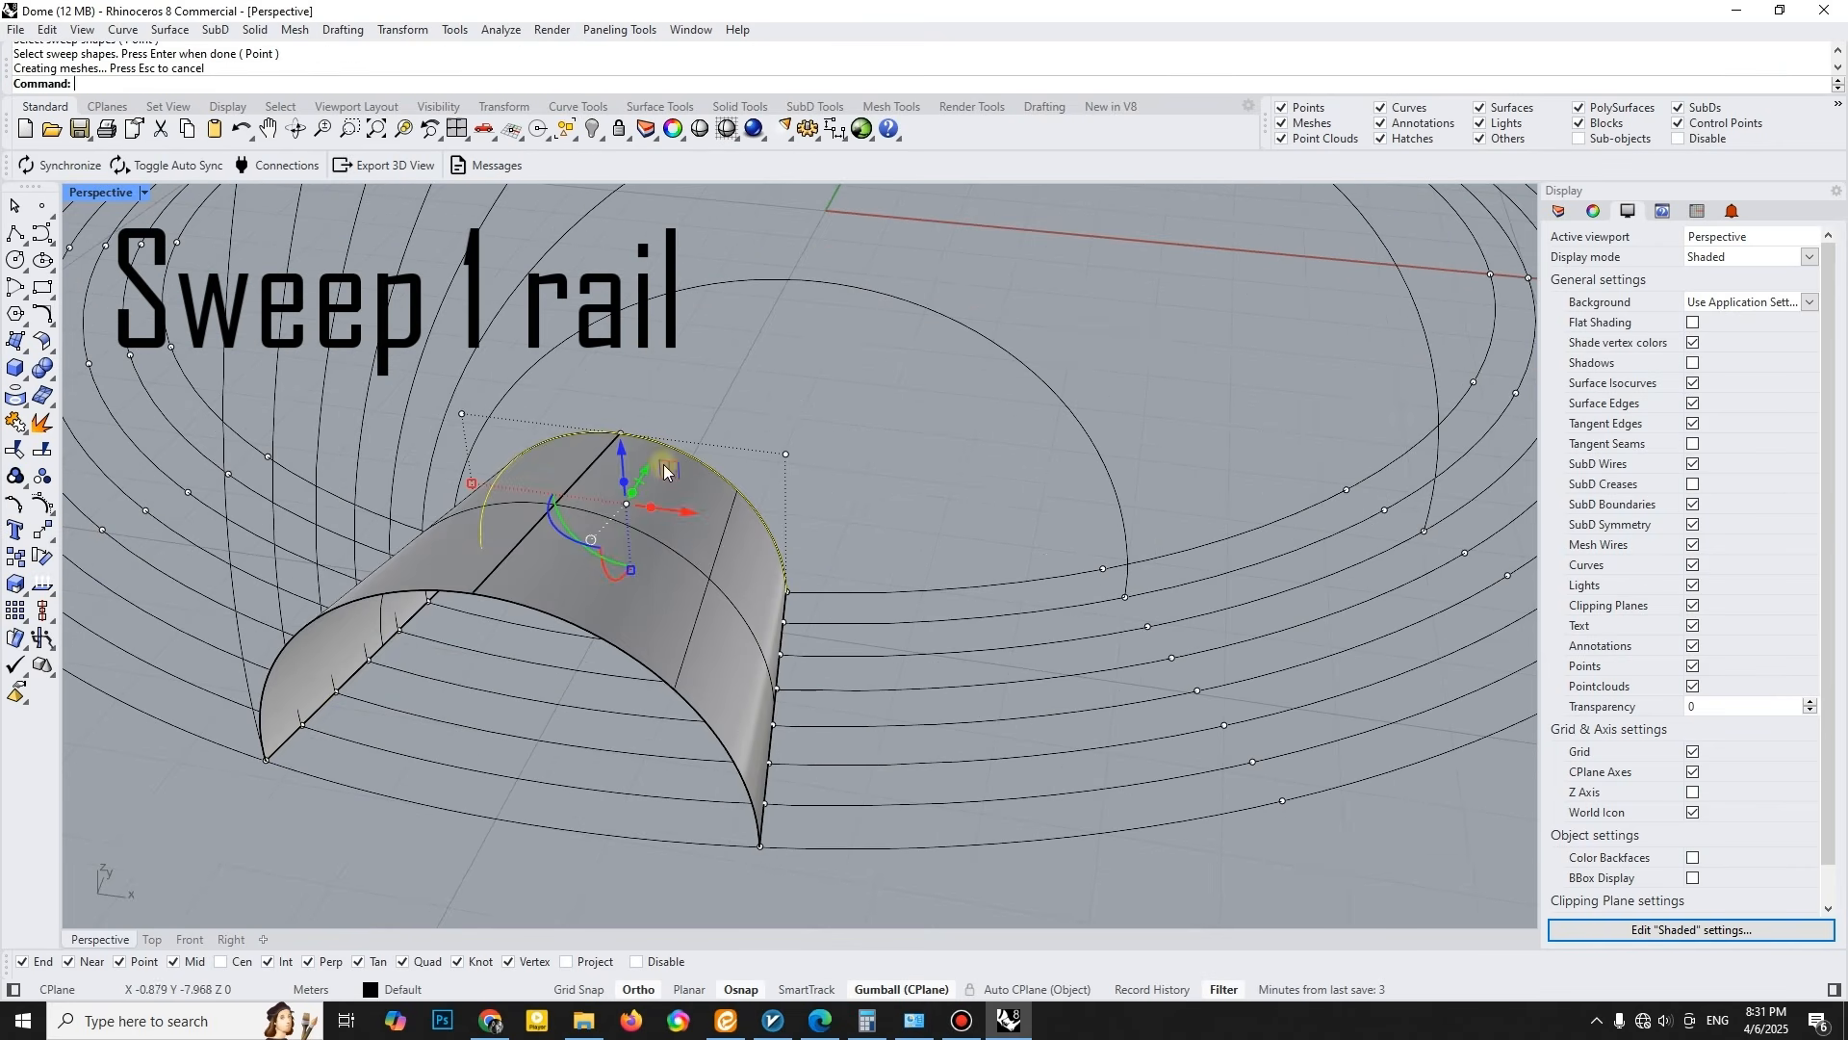
- Create Sweep 1 Rail surfaces along the second and third arches, using the line across the rings as the shape
click(317, 710)
key(Return)
key(Return)
key(Return)
scroll(571, 291, down, 6)
shift+right_drag(832, 392, 818, 525)
click(938, 392)
scroll(398, 539, up, 3)
key(Return)
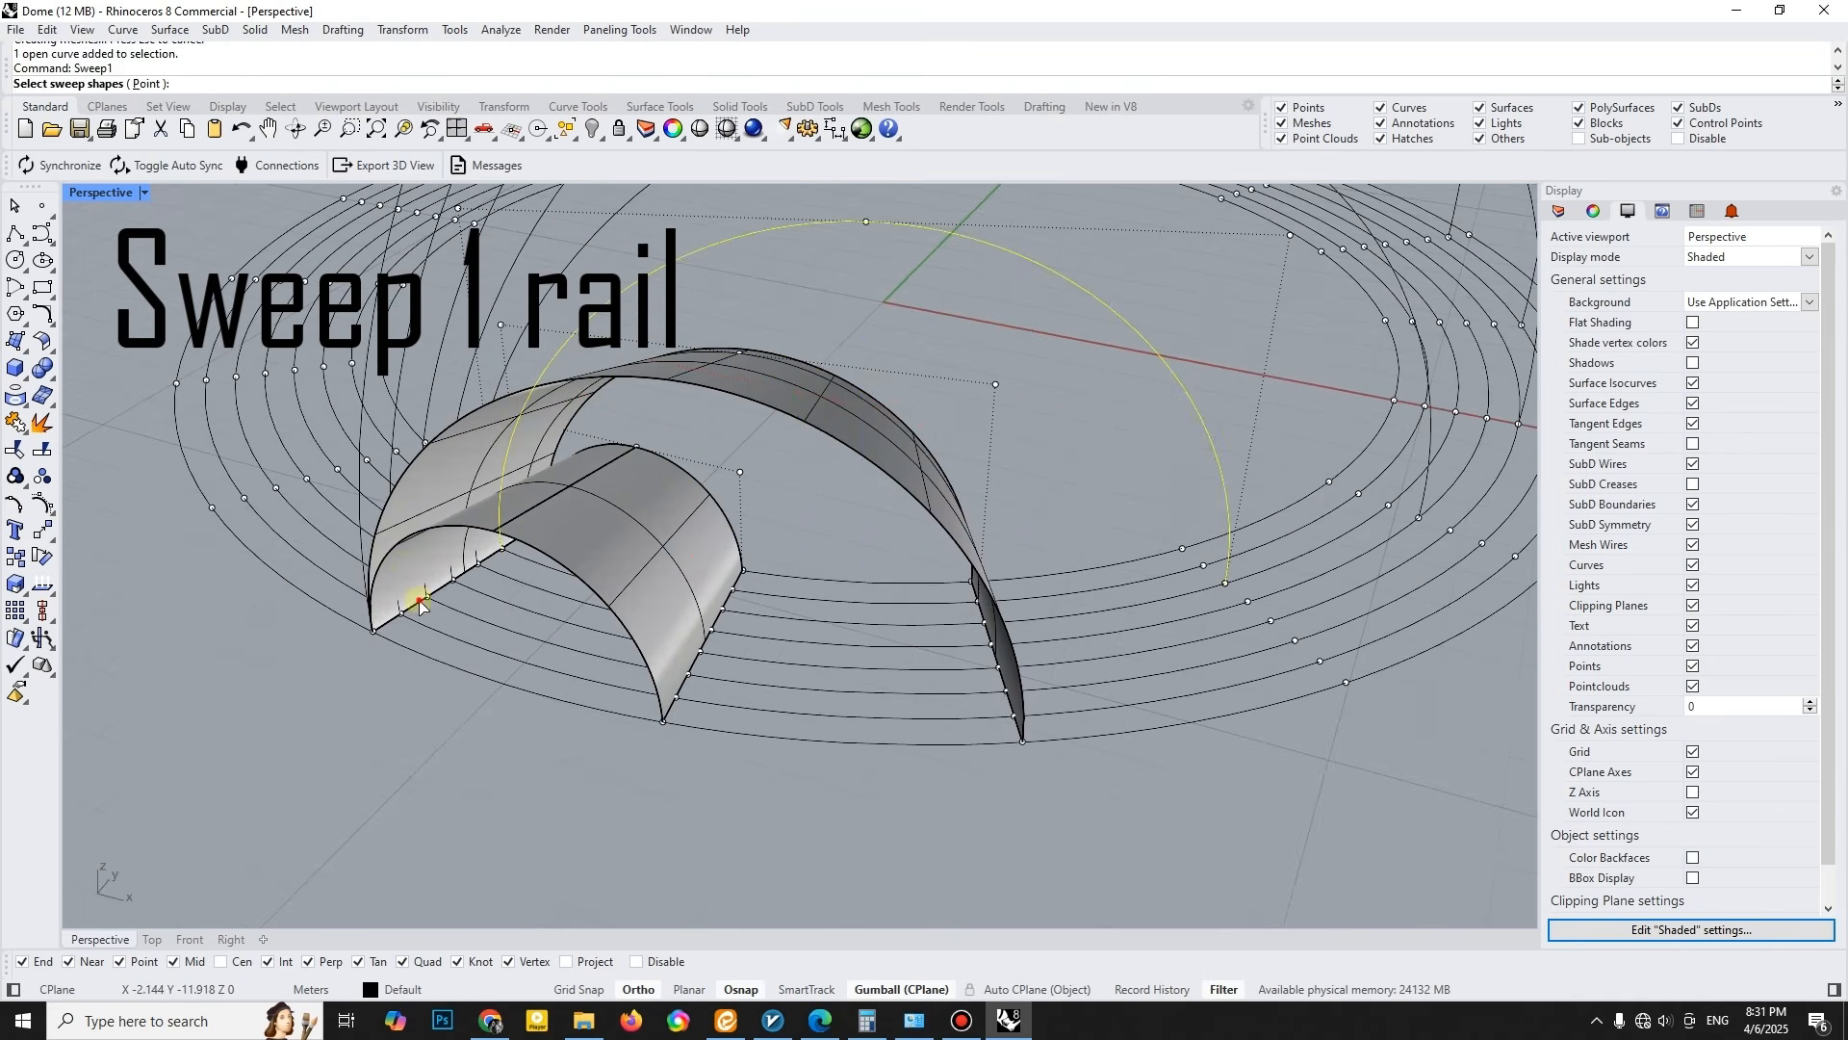
click(416, 605)
key(Return)
key(Return)
key(Return)
scroll(1342, 362, down, 3)
right_drag(908, 438, 859, 448)
key(Escape)
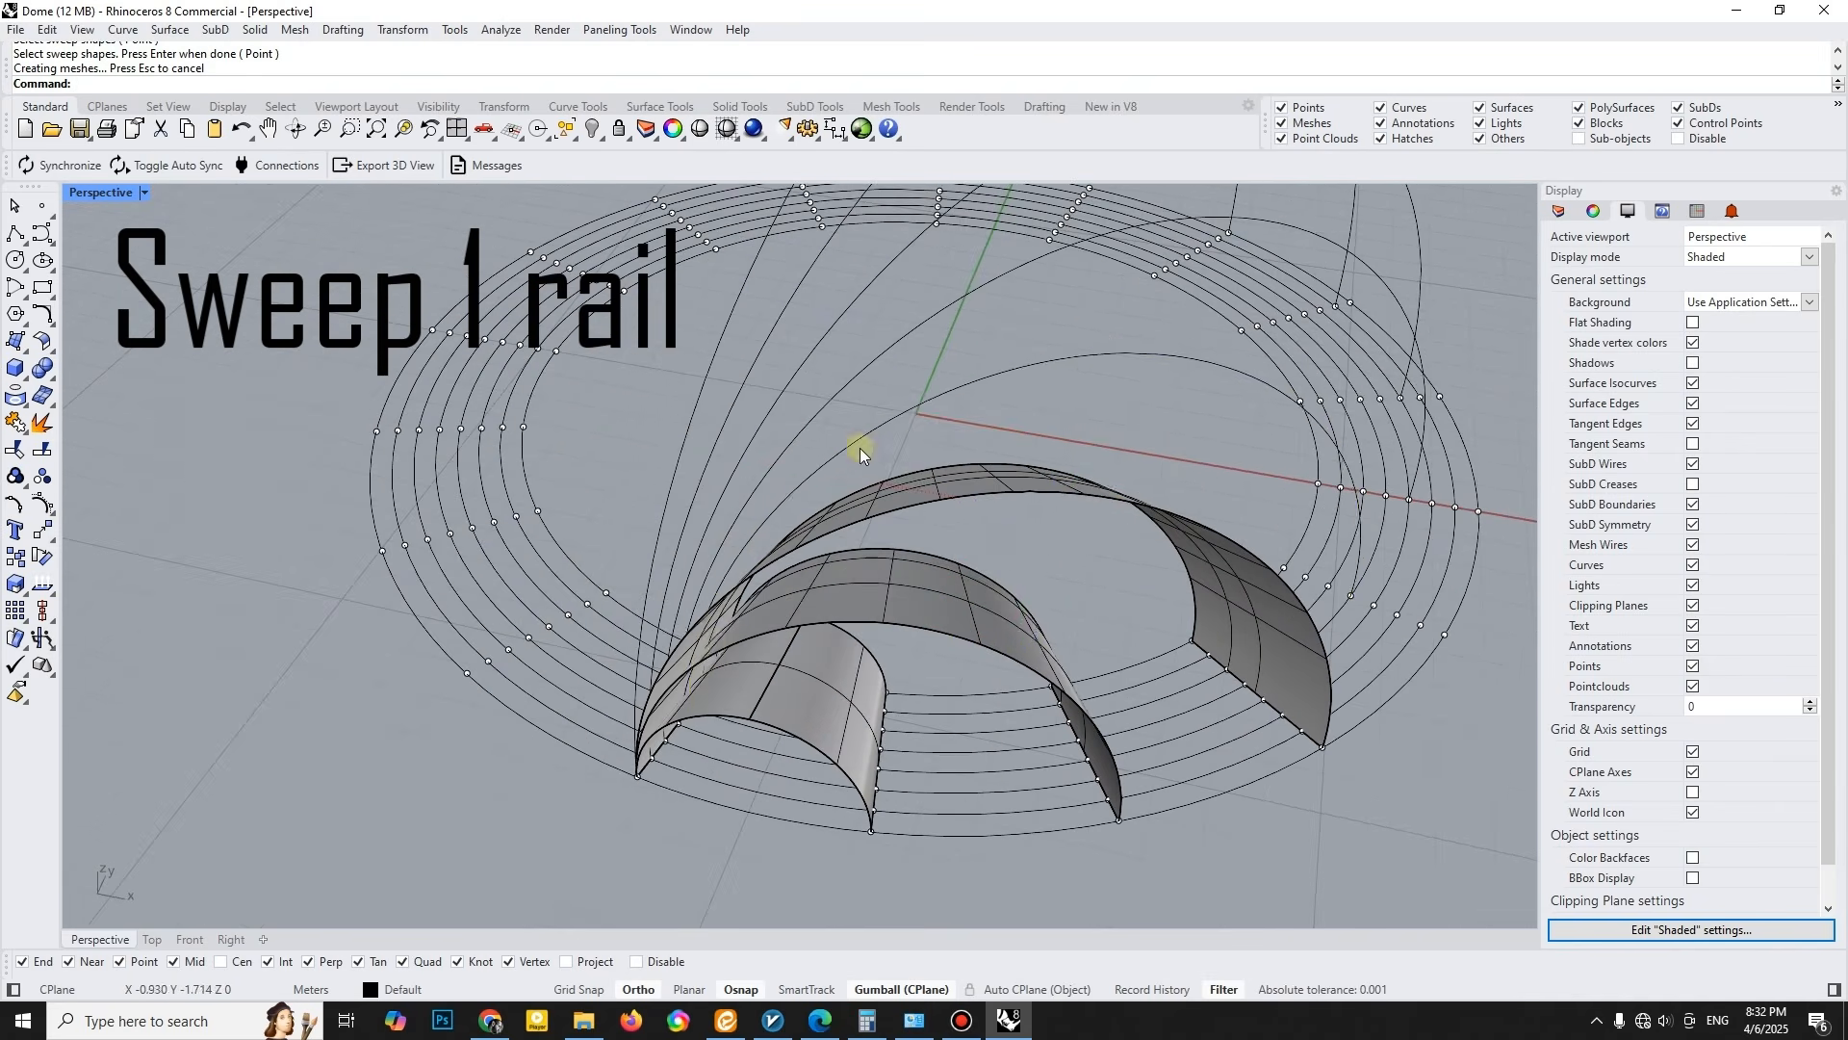
- Sweep the same ring line along the fourth and fifth arches with Sweep 1 Rail
key(Return)
key(Return)
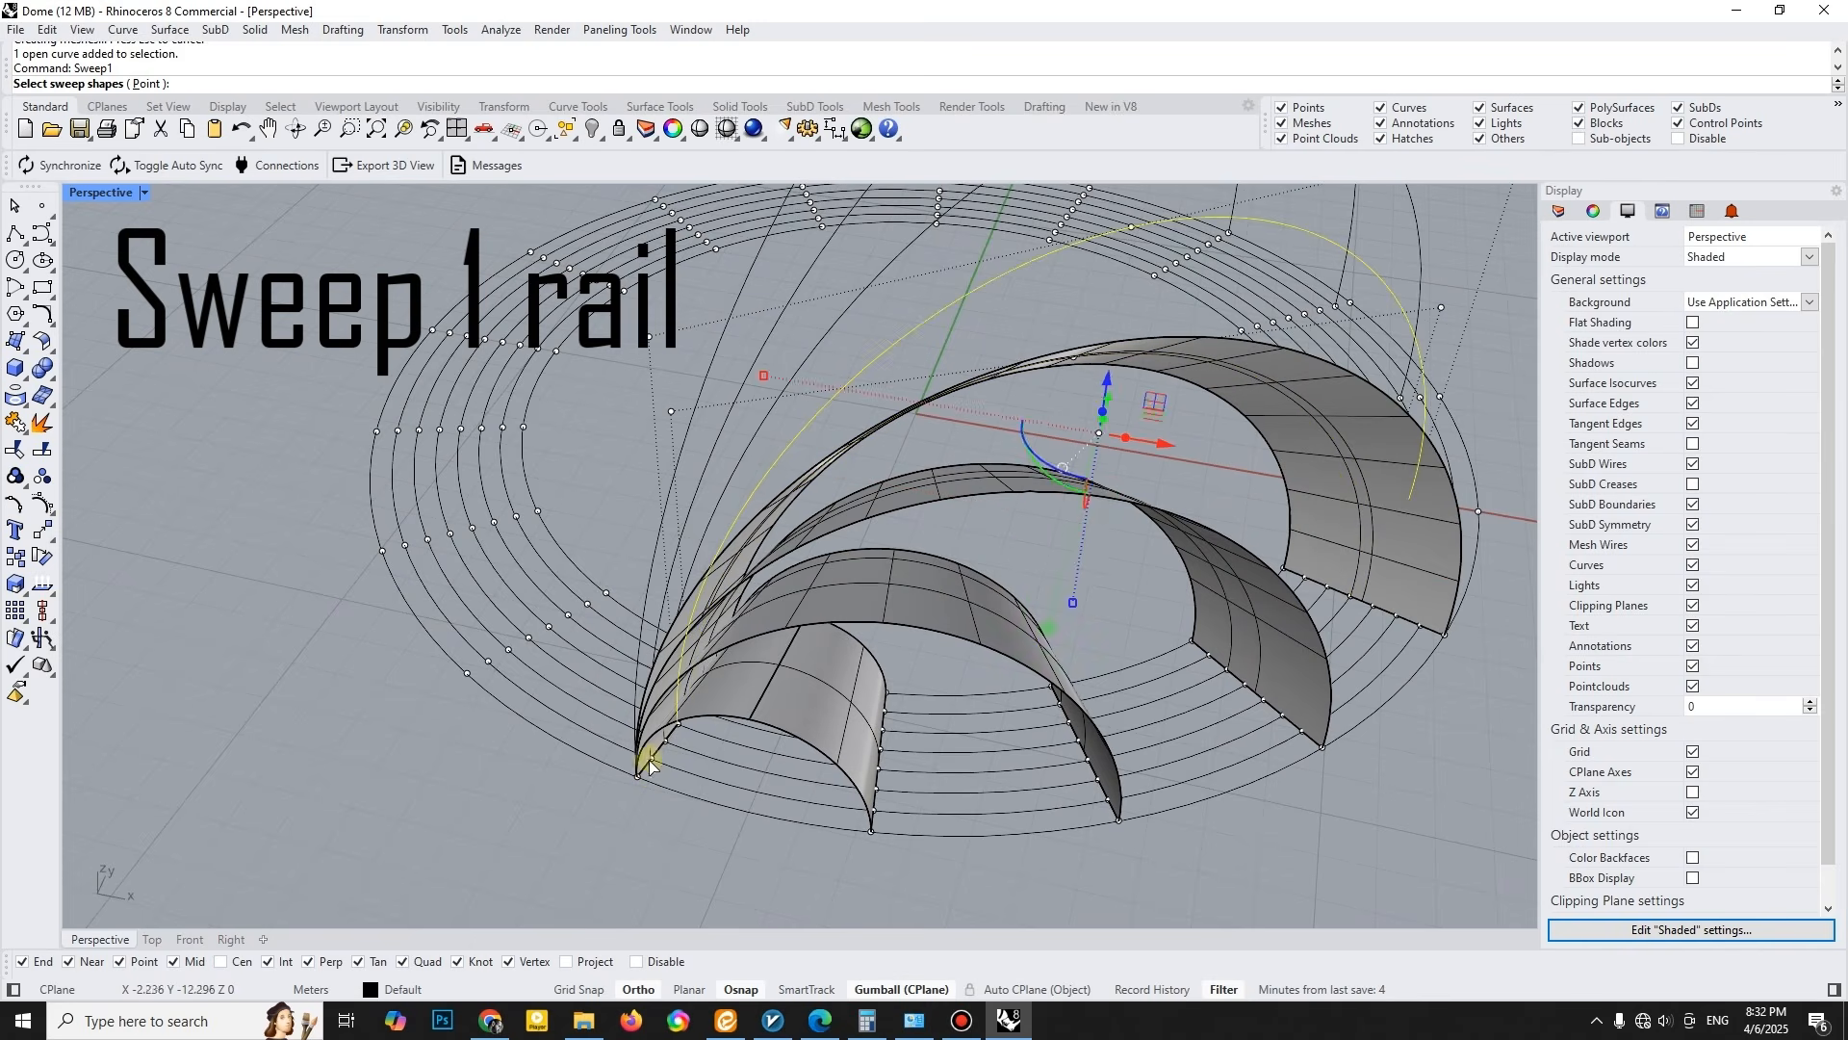
key(Return)
key(Return)
key(Return)
click(642, 768)
click(741, 822)
- Create Sweep 1 Rail surfaces along the remaining larger arches, with the line across the rings as the shape
key(Return)
key(Return)
click(747, 418)
key(Return)
scroll(644, 767, up, 3)
click(650, 762)
key(Return)
key(Return)
key(Return)
scroll(664, 674, down, 5)
click(694, 445)
key(Return)
scroll(659, 712, up, 7)
click(615, 741)
key(Return)
key(Return)
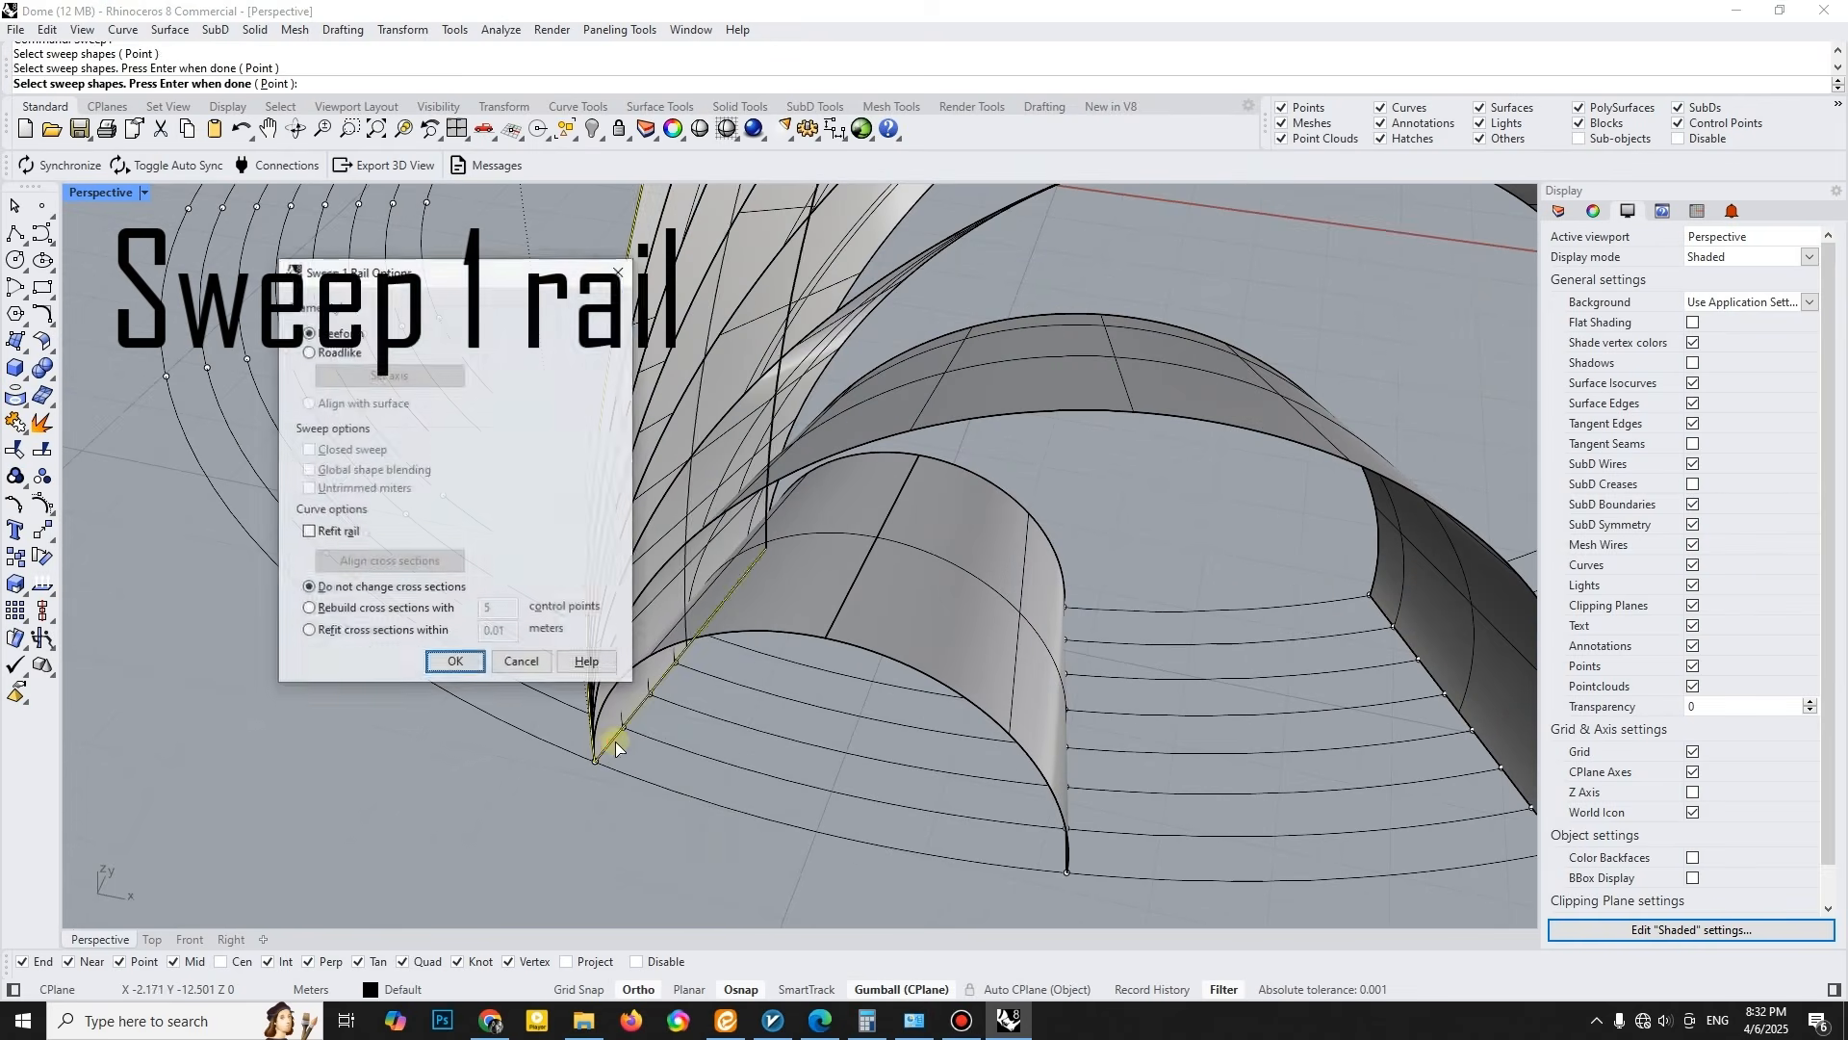
key(Return)
- Offset all eight swept arch surfaces by 0.1 m as solids
scroll(727, 617, down, 8)
right_drag(871, 569, 790, 561)
scroll(770, 602, up, 4)
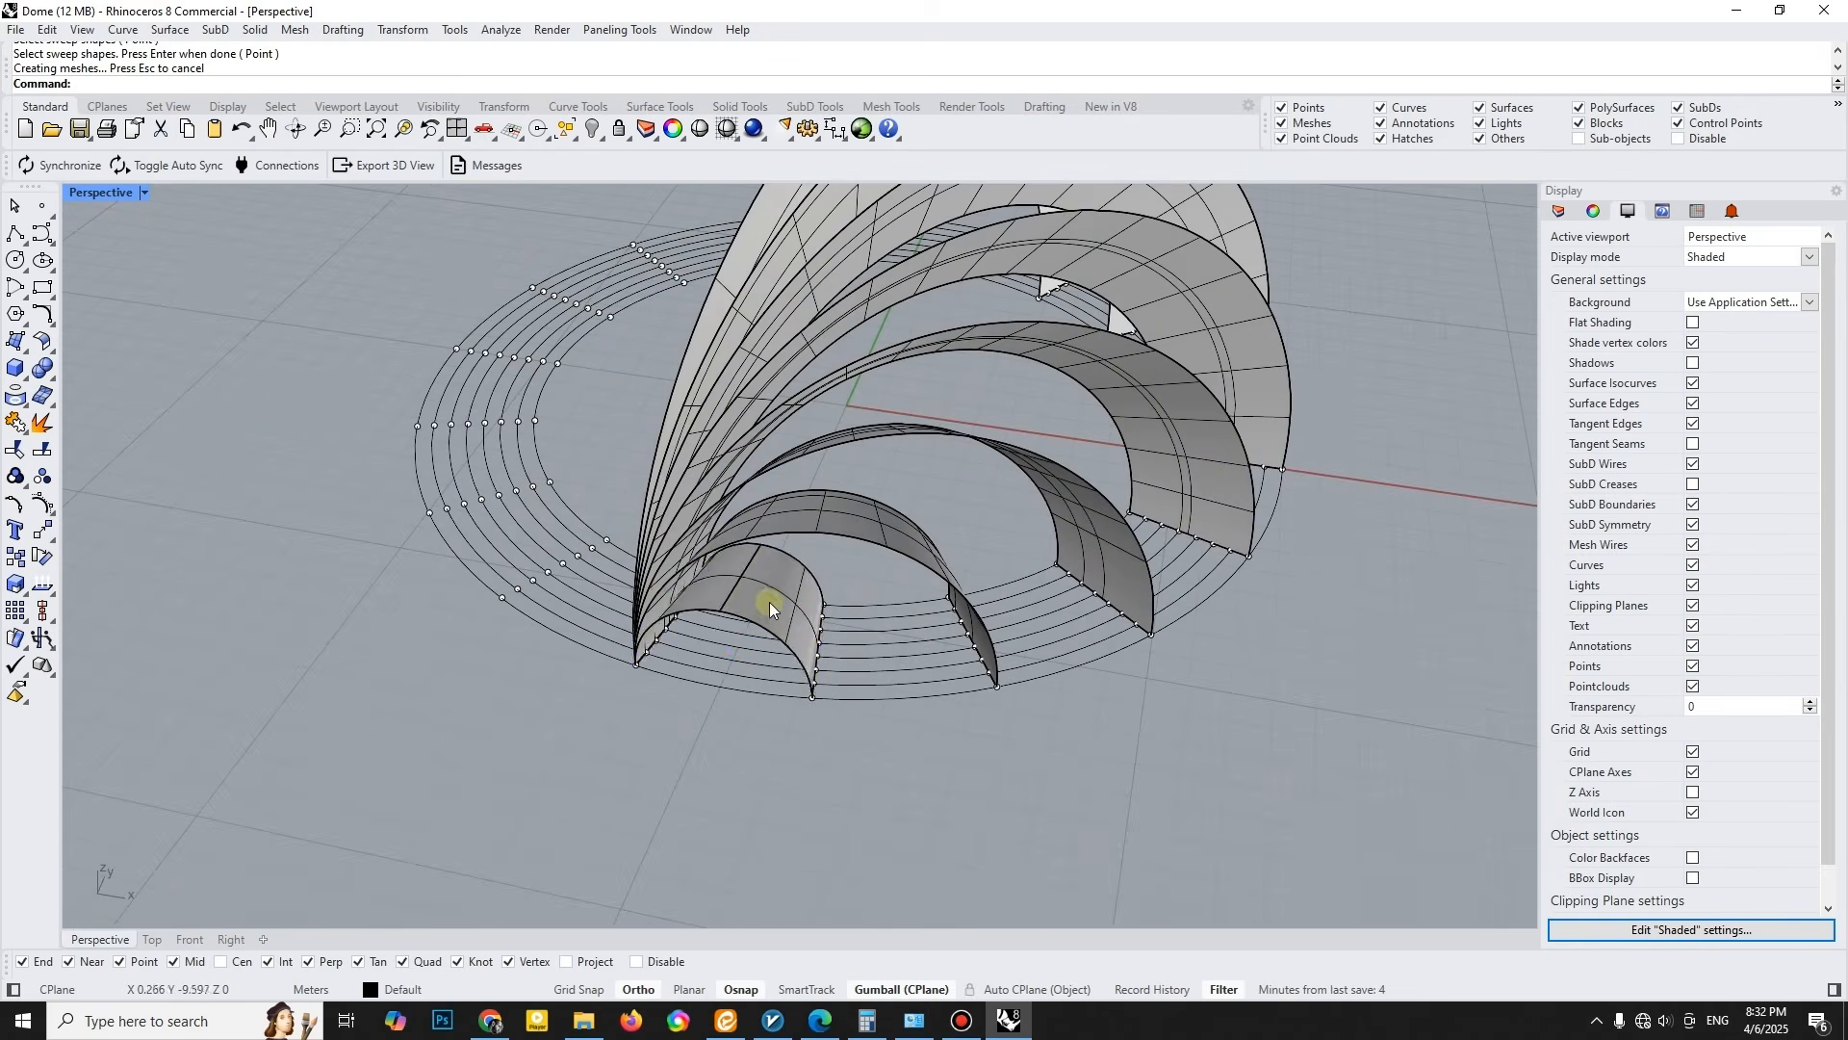
shift+click(897, 426)
click(971, 491)
right_drag(968, 493, 984, 541)
scroll(986, 541, up, 2)
shift+click(986, 541)
shift+click(873, 436)
right_drag(872, 436, 926, 430)
shift+click(957, 472)
scroll(926, 429, down, 5)
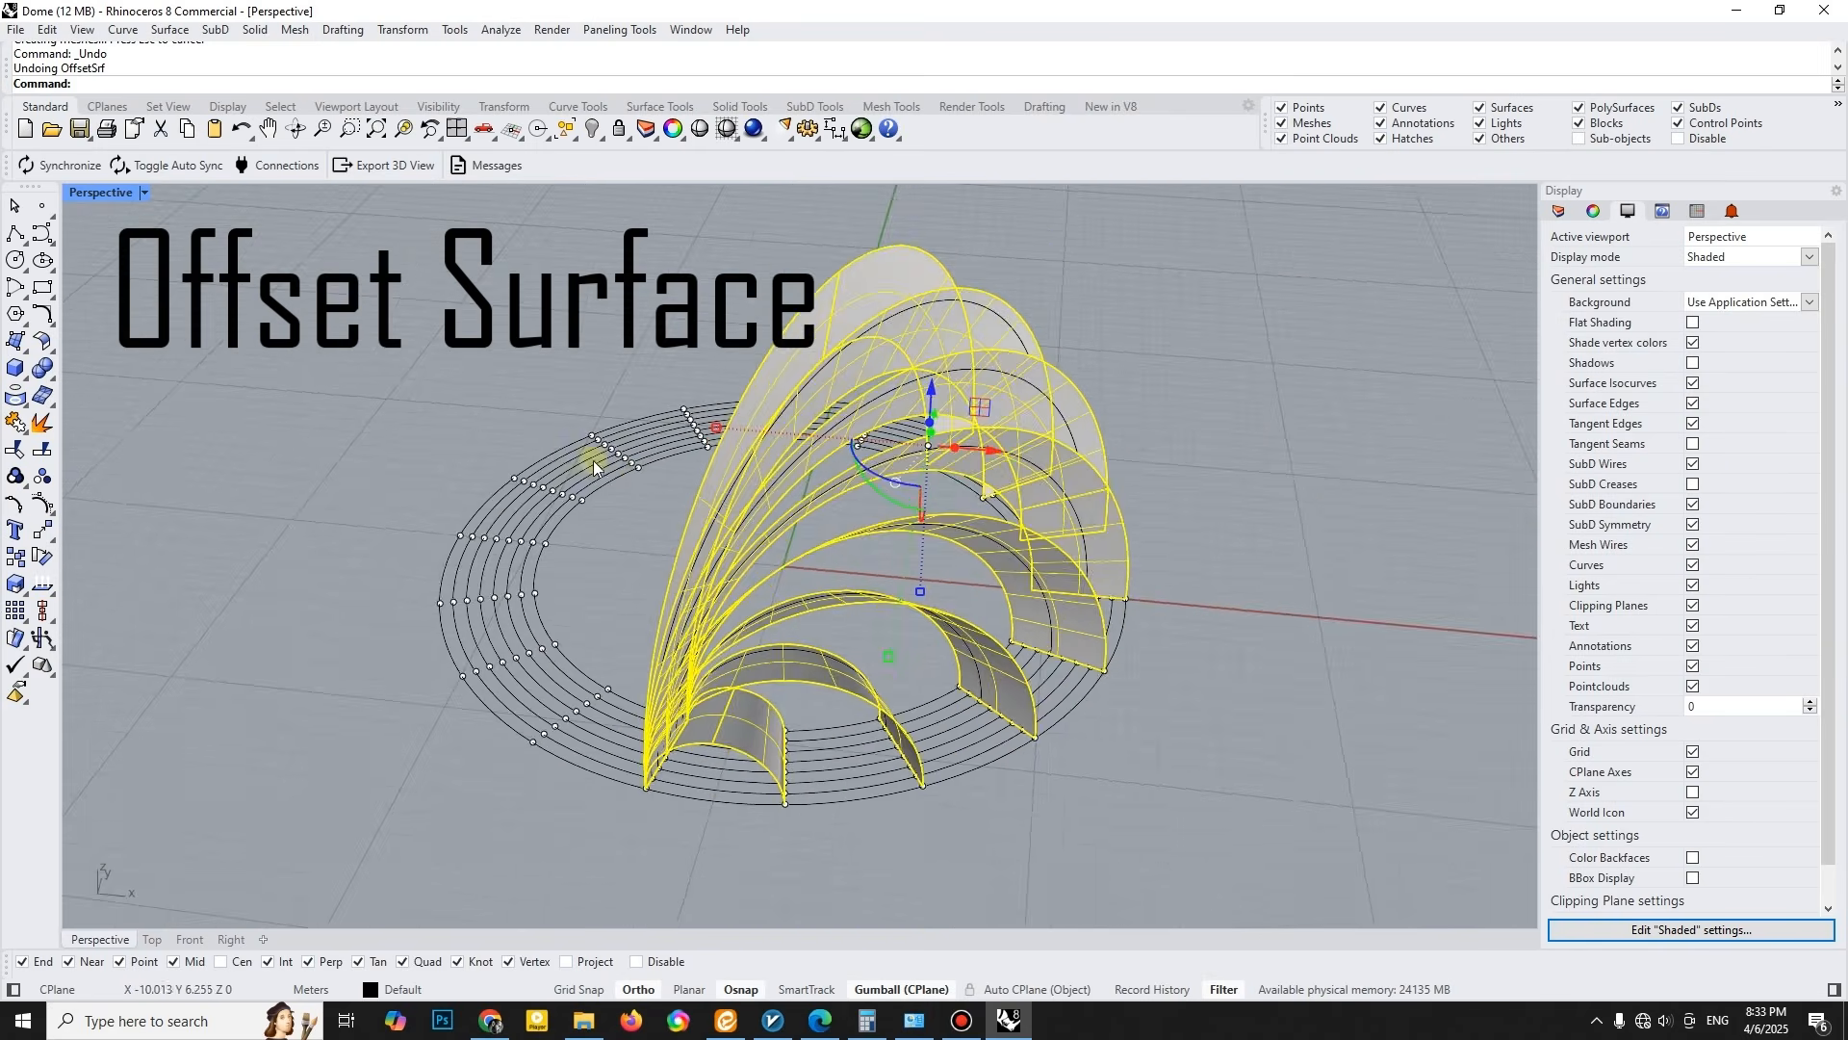
right_drag(593, 460, 654, 429)
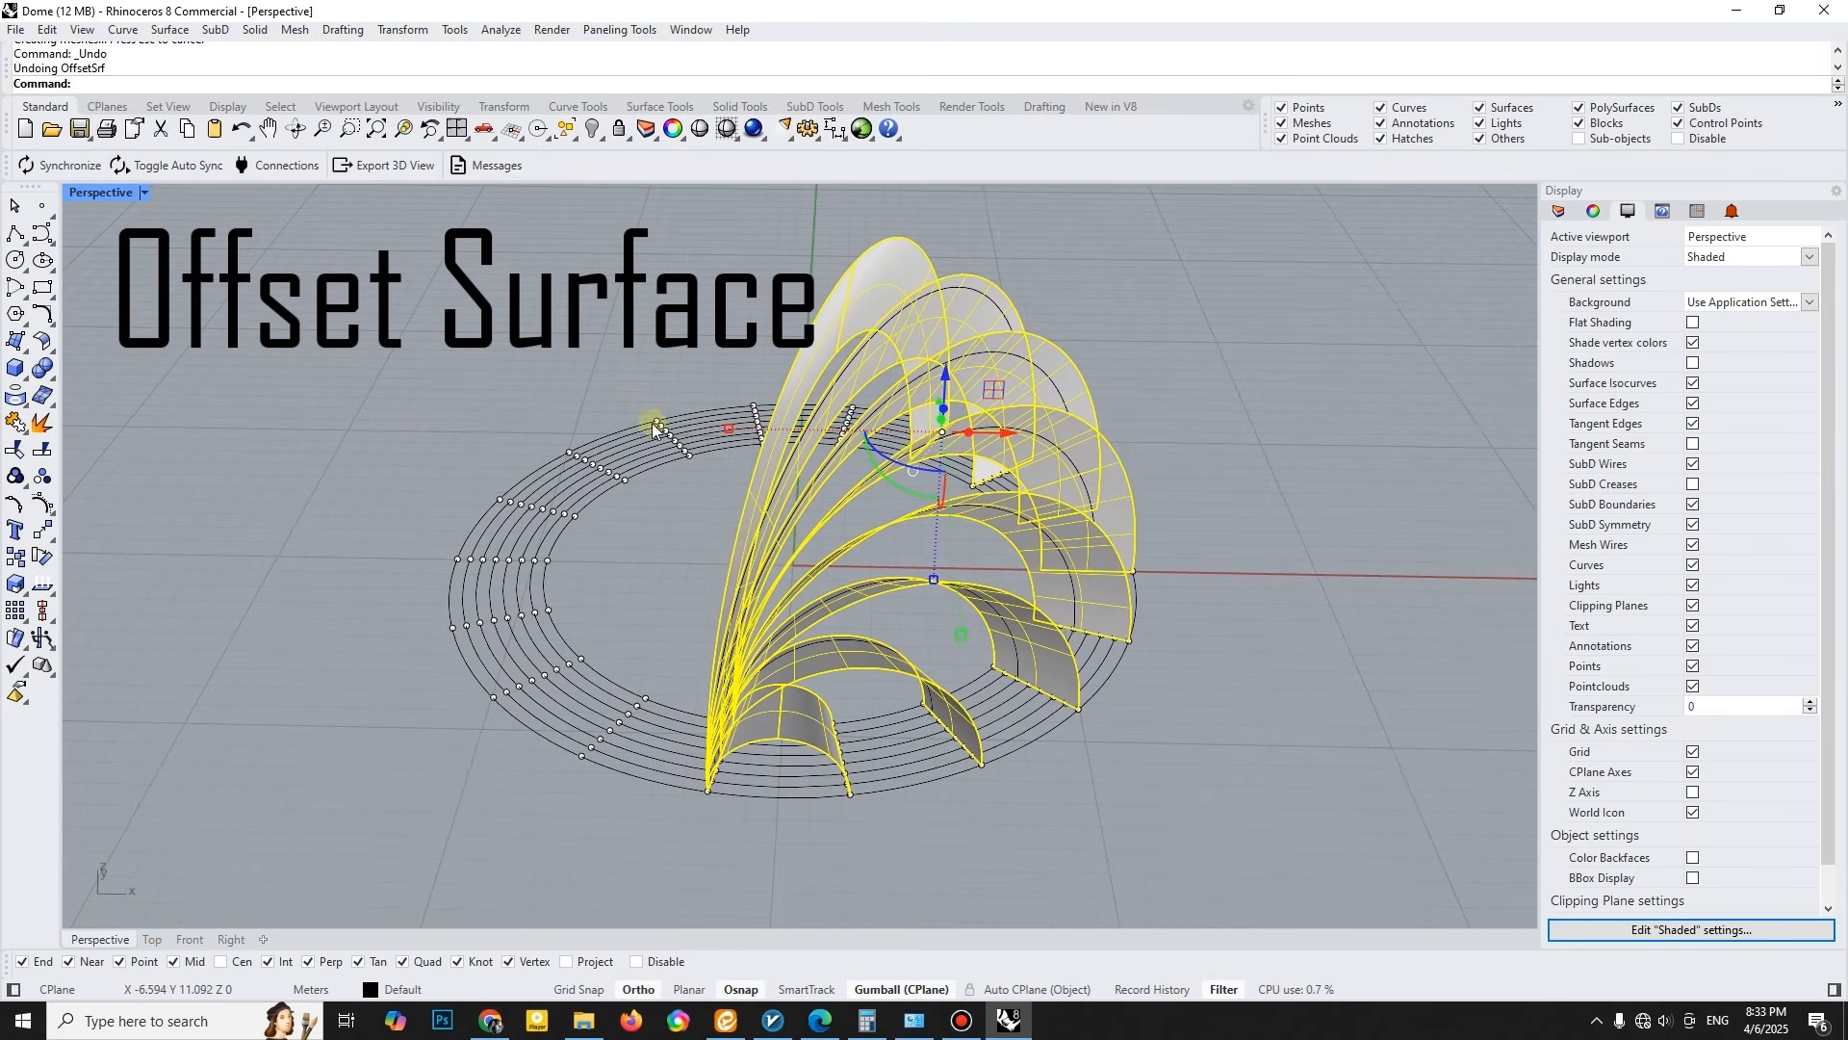
click(55, 351)
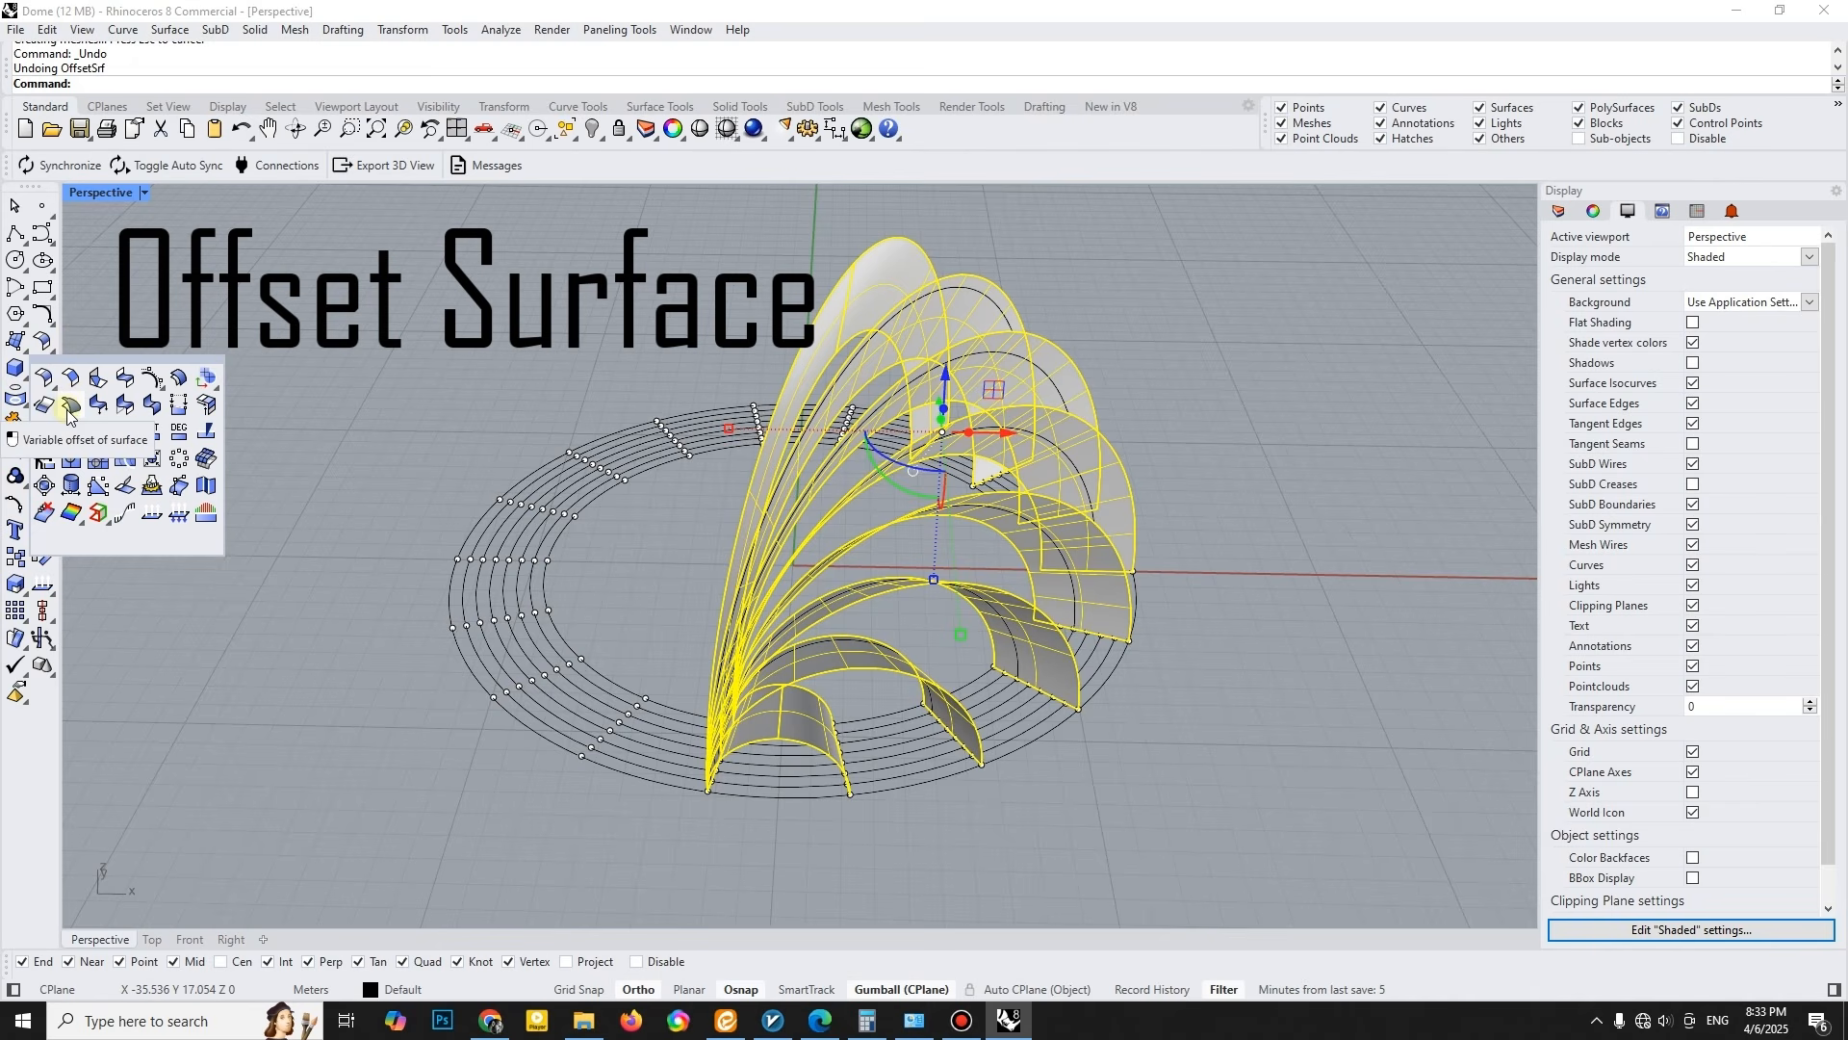
click(177, 379)
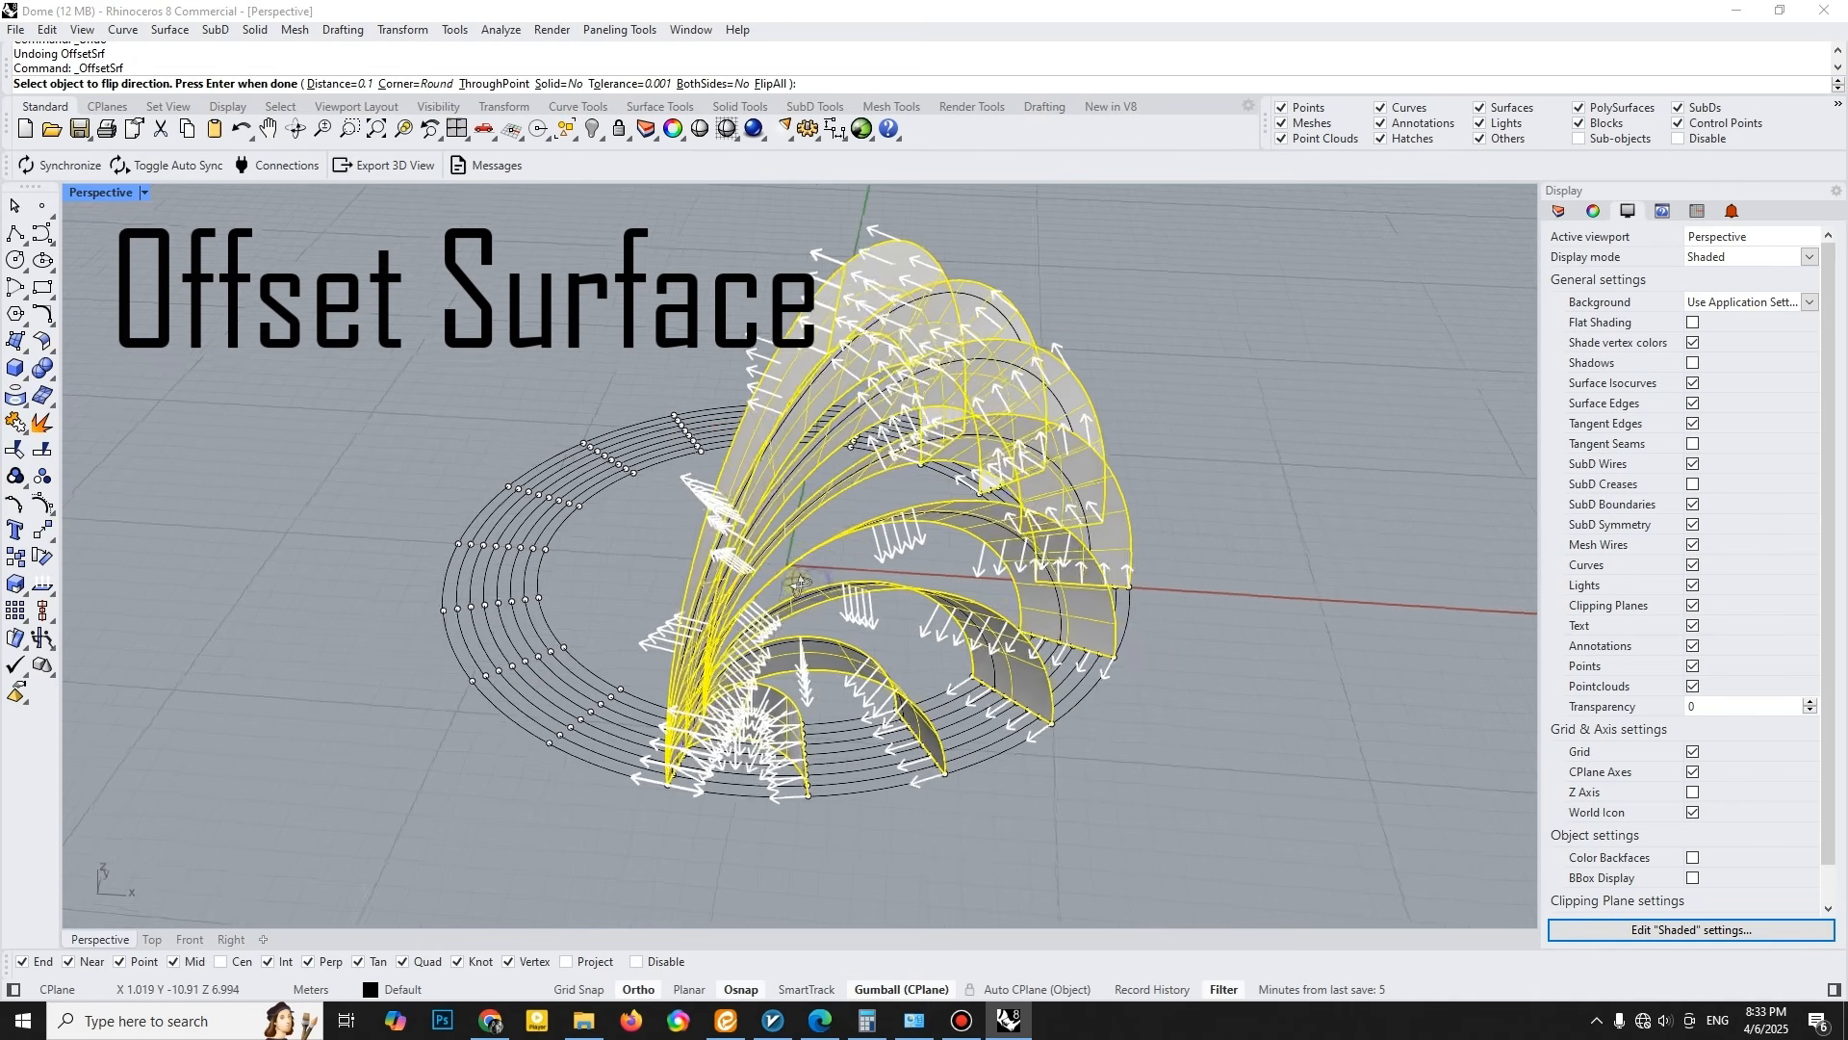
key(Return)
scroll(799, 693, up, 2)
key(Escape)
scroll(742, 730, up, 3)
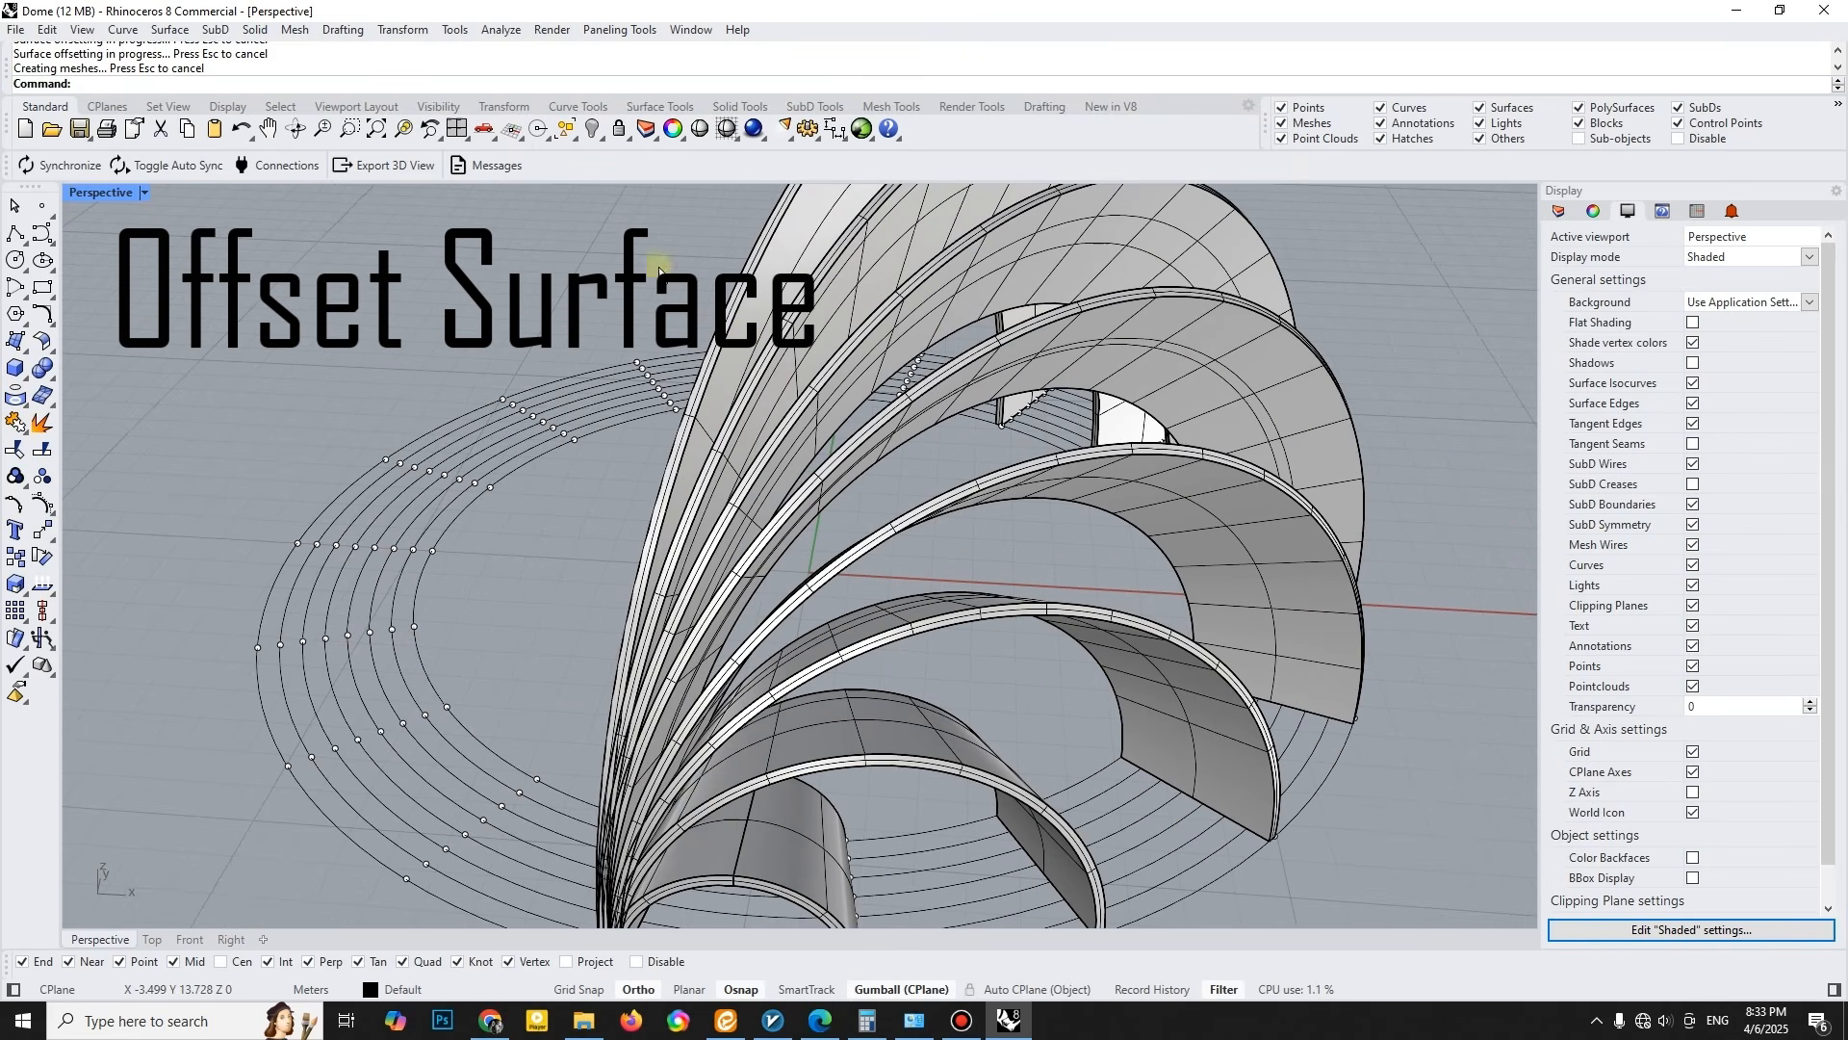
click(589, 134)
click(573, 137)
click(695, 163)
scroll(814, 337, down, 2)
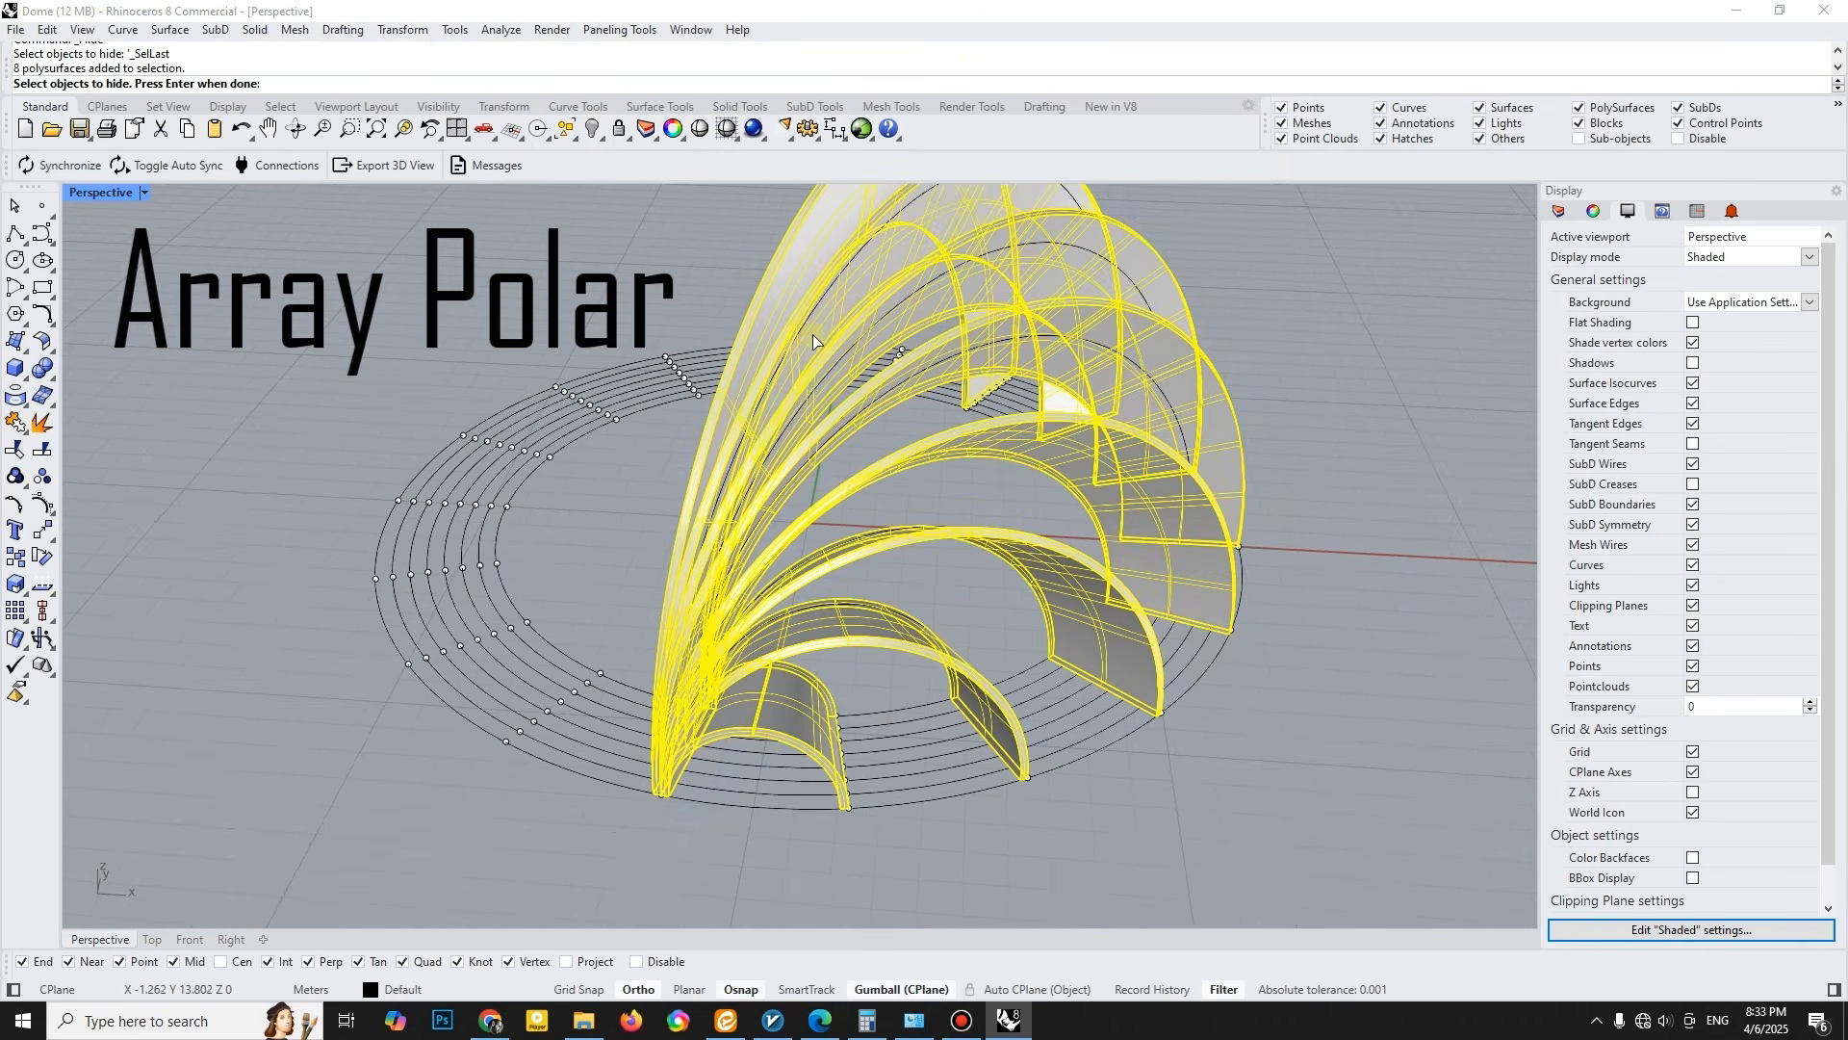
- Polar array the solid arches around the rings' centre with 18 items over 360 degrees
click(44, 647)
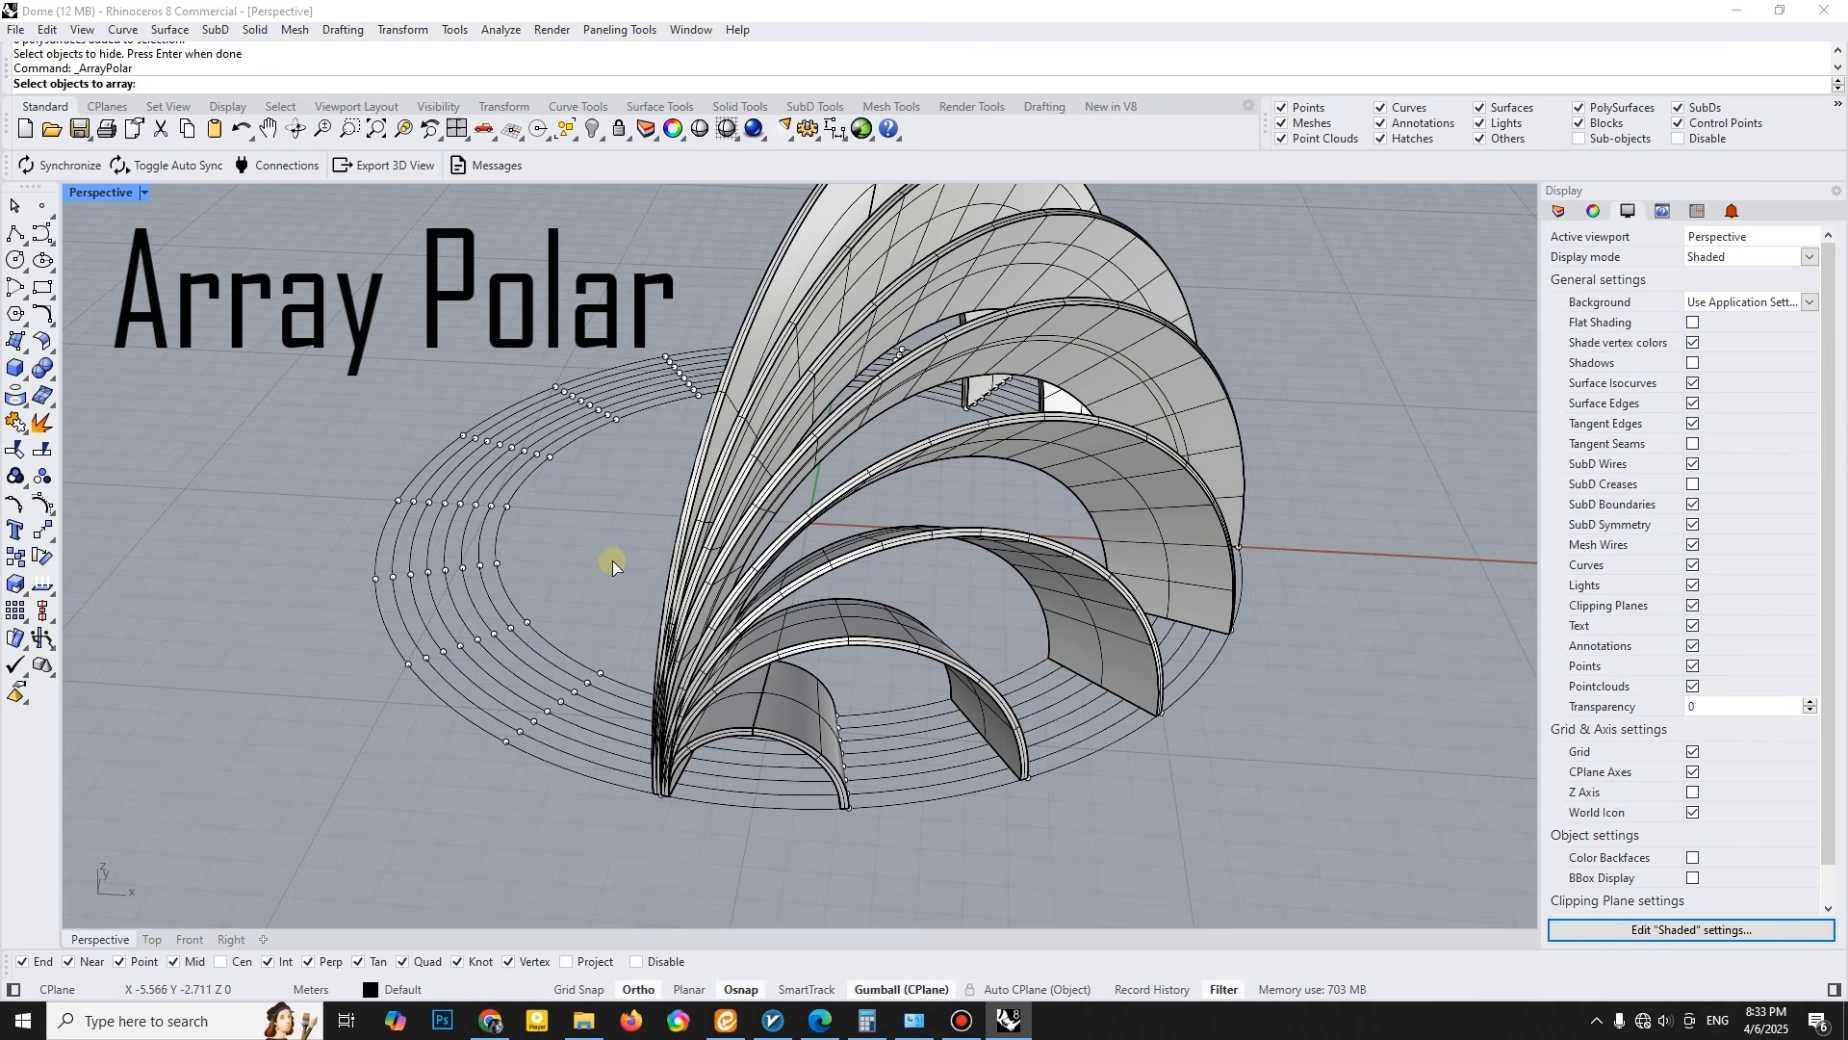
scroll(663, 545, up, 5)
click(760, 385)
click(825, 446)
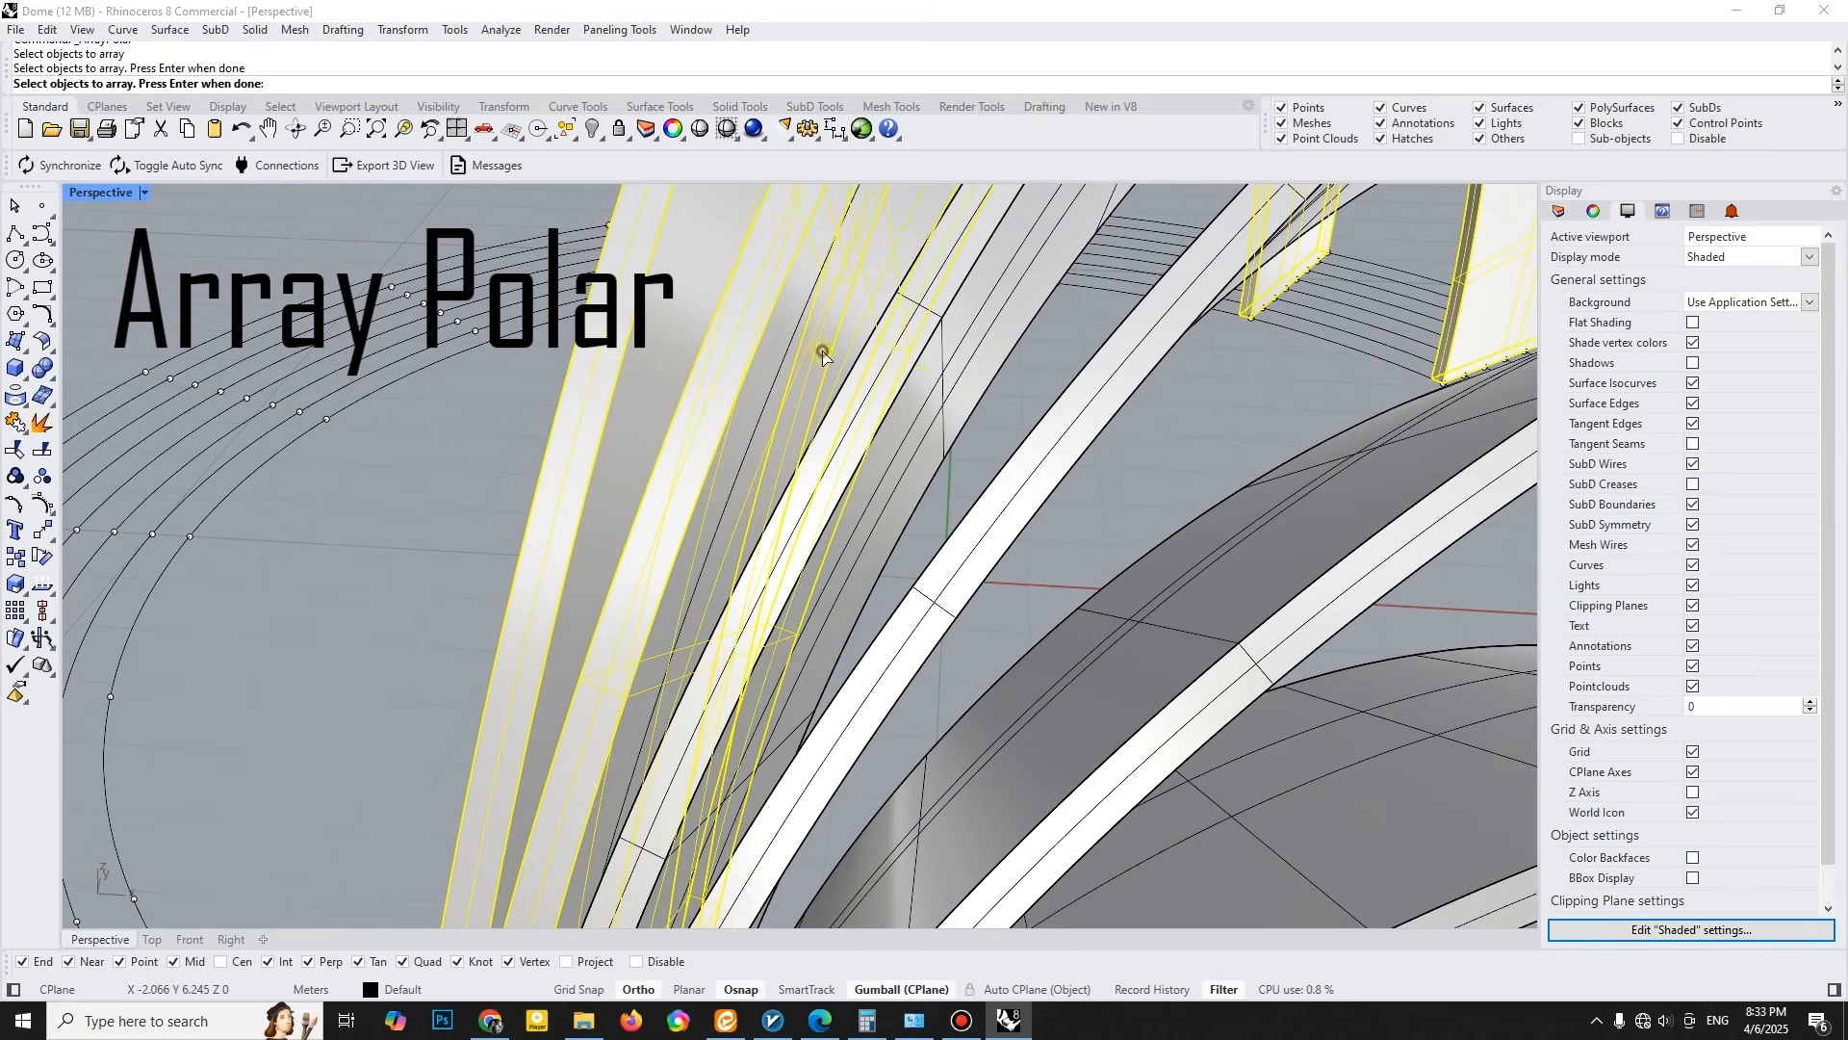
scroll(980, 413, down, 5)
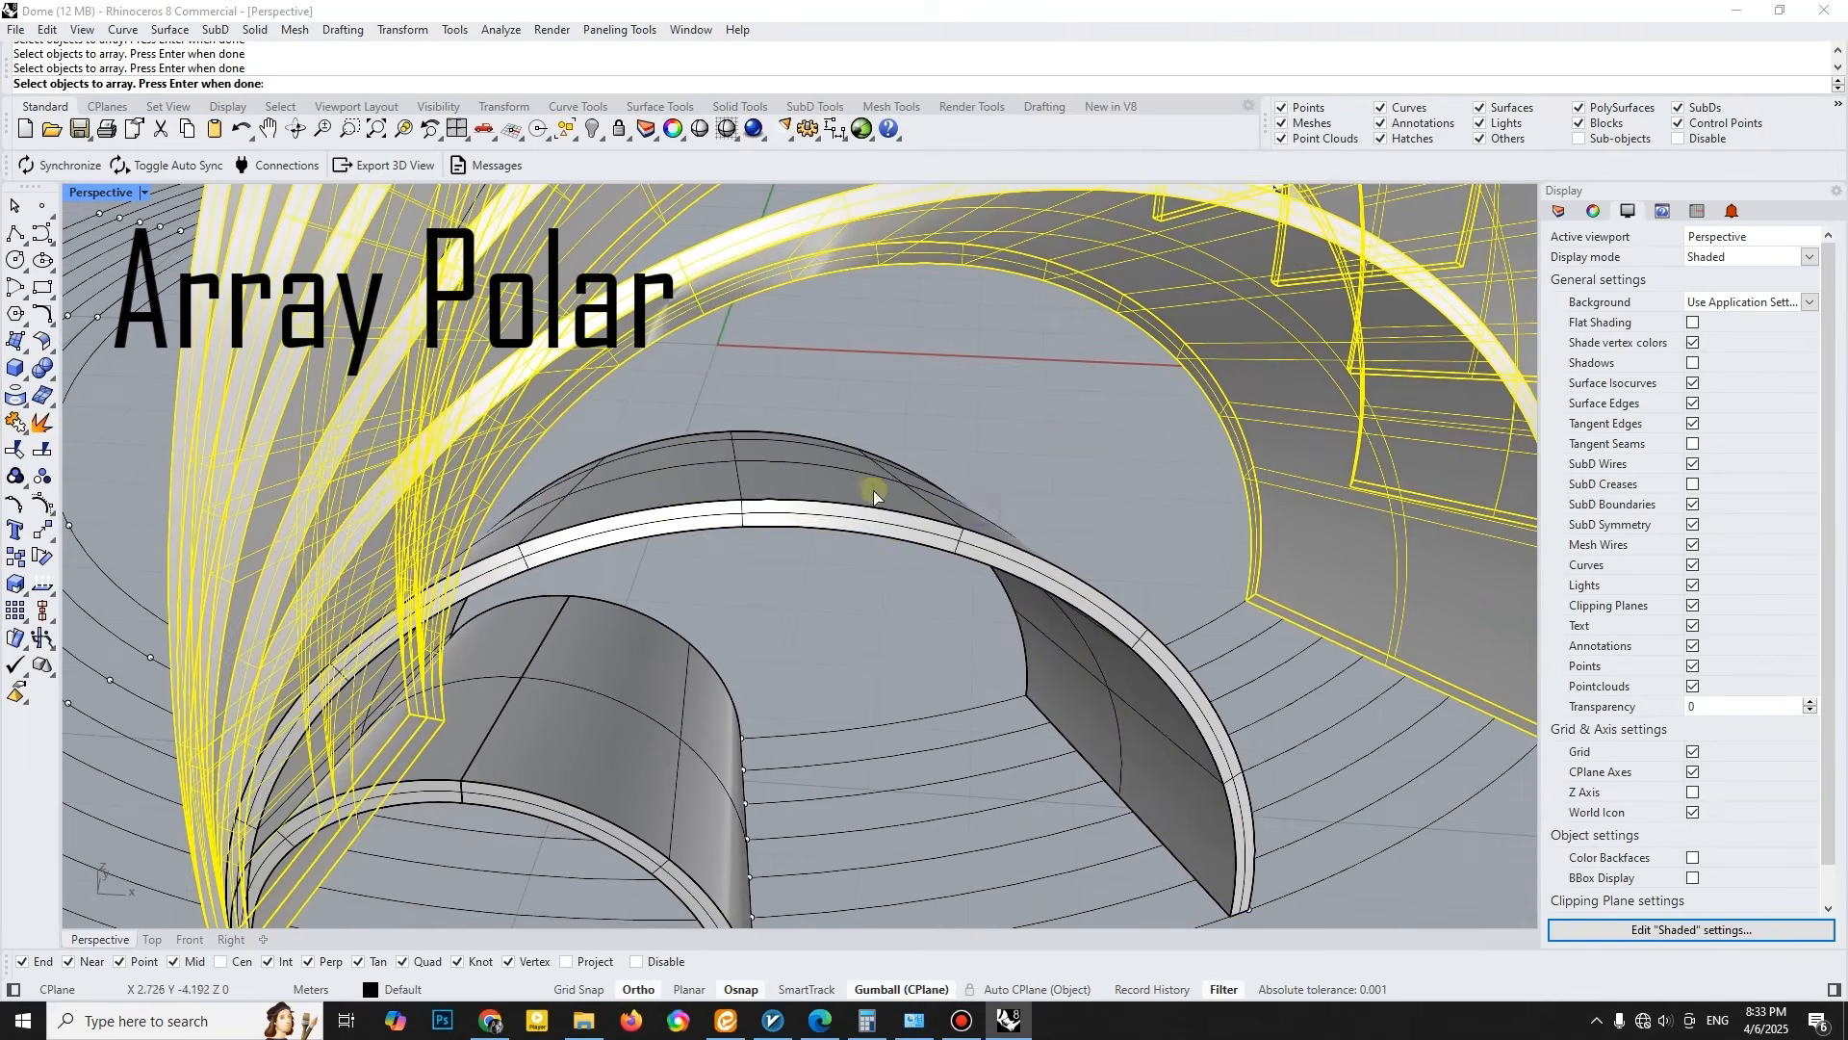
click(874, 496)
scroll(819, 558, down, 5)
right_drag(569, 558, 601, 563)
text(18)
key(Return)
key(Return)
right_click(1221, 739)
right_drag(1220, 739, 662, 746)
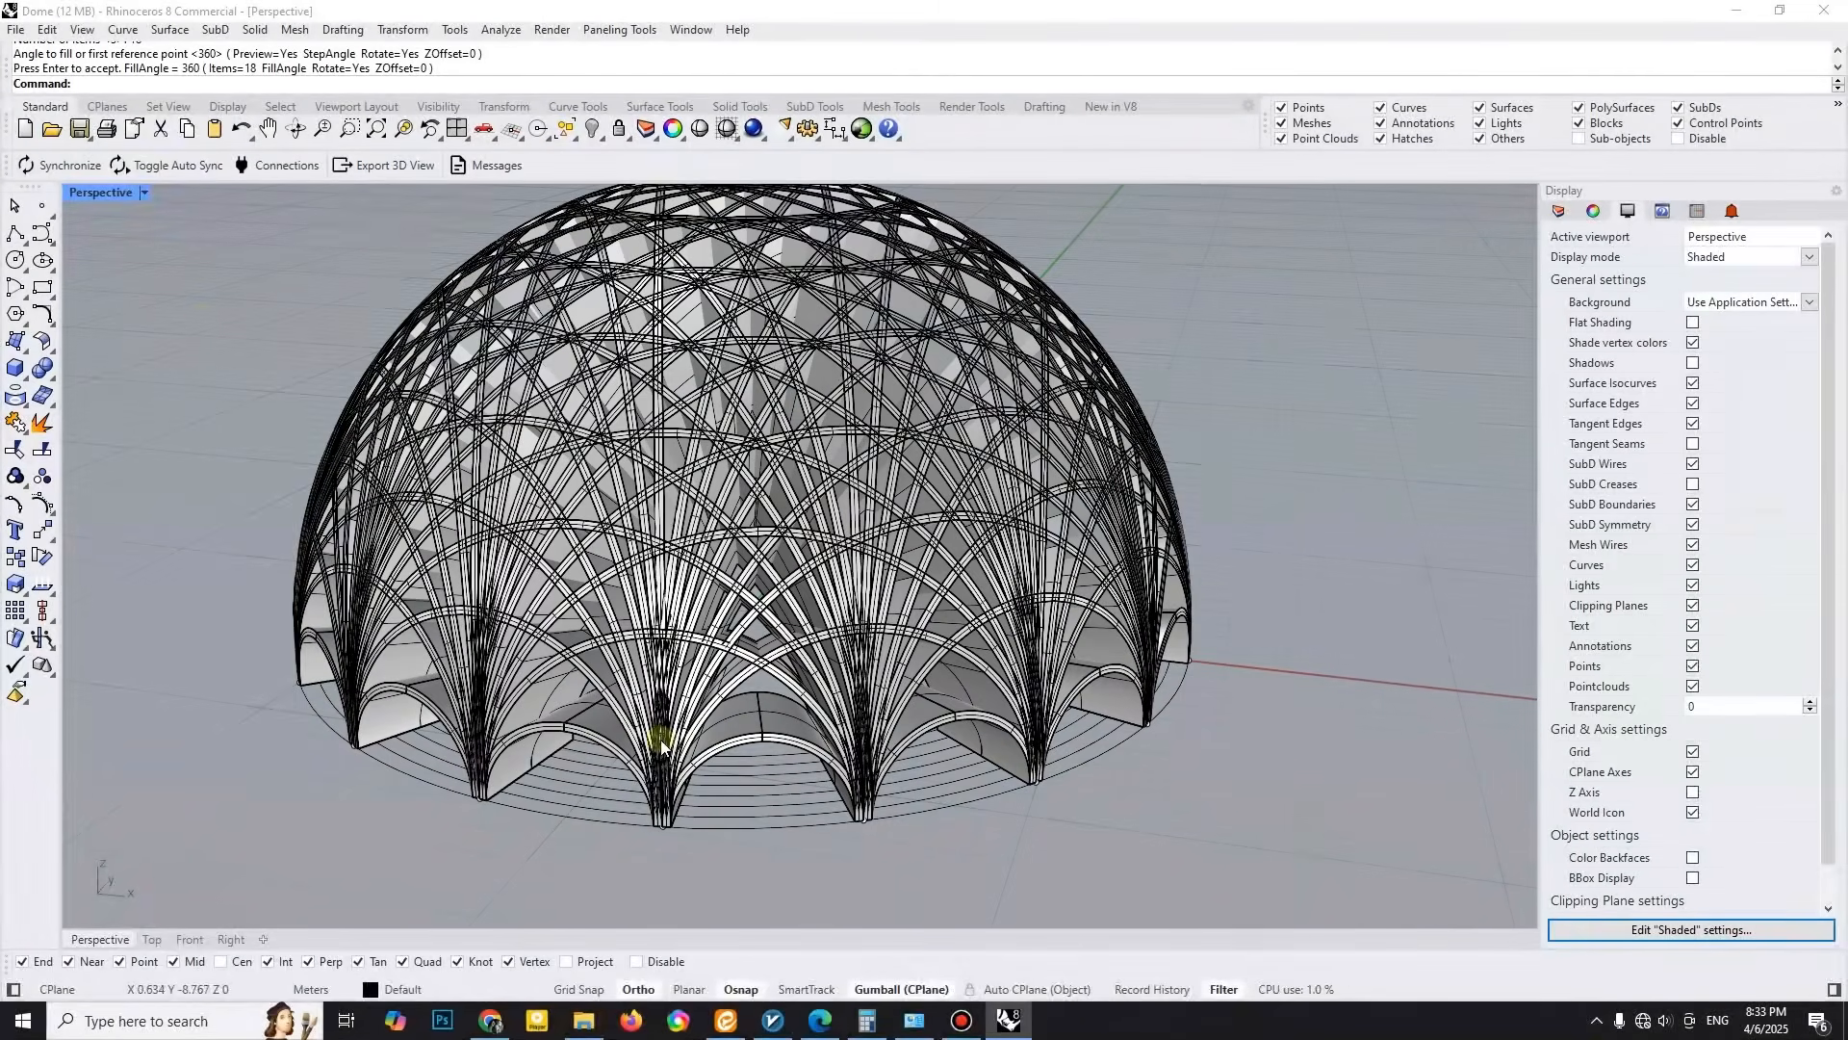
- Switch the Perspective viewport to another display mode and inspect the completed ribbed dome
click(143, 193)
click(116, 457)
right_drag(871, 616, 828, 539)
right_drag(1136, 418, 948, 409)
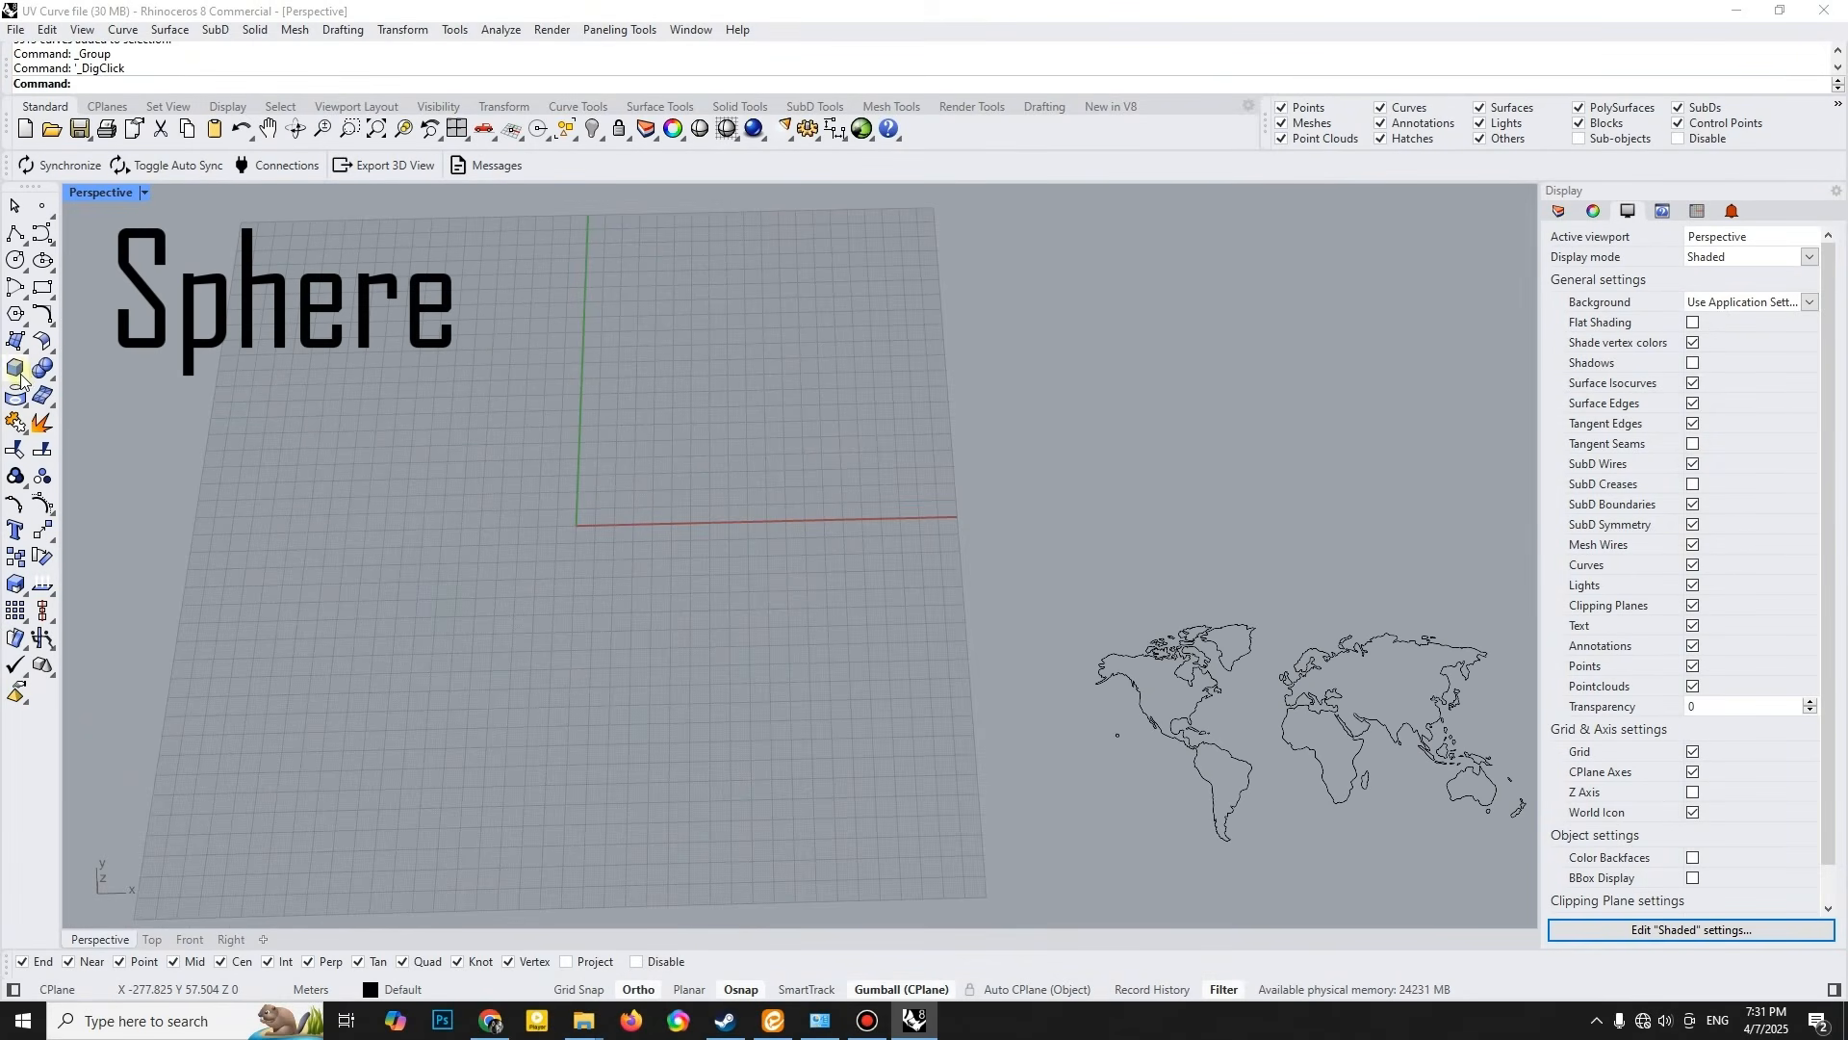
- Create a sphere centred at the origin (0) with a radius of 40
click(23, 375)
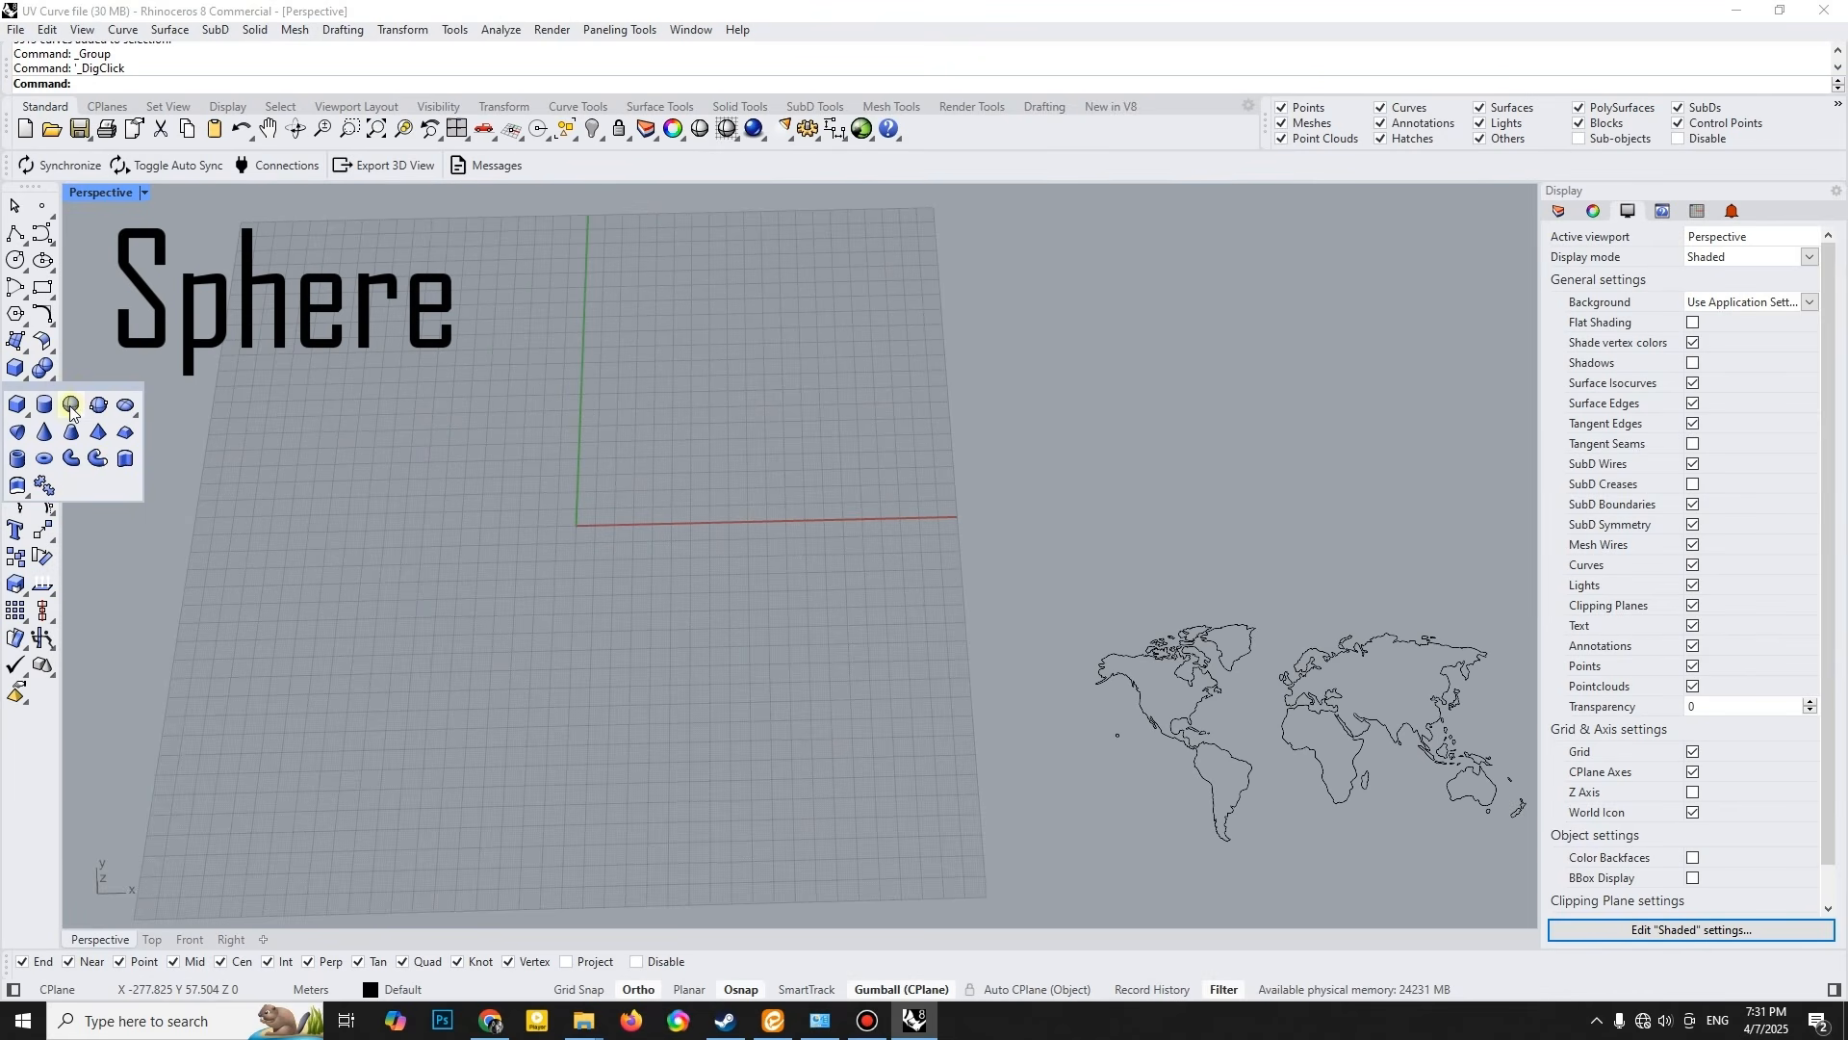
click(71, 406)
text(0)
key(Return)
text(40)
key(Return)
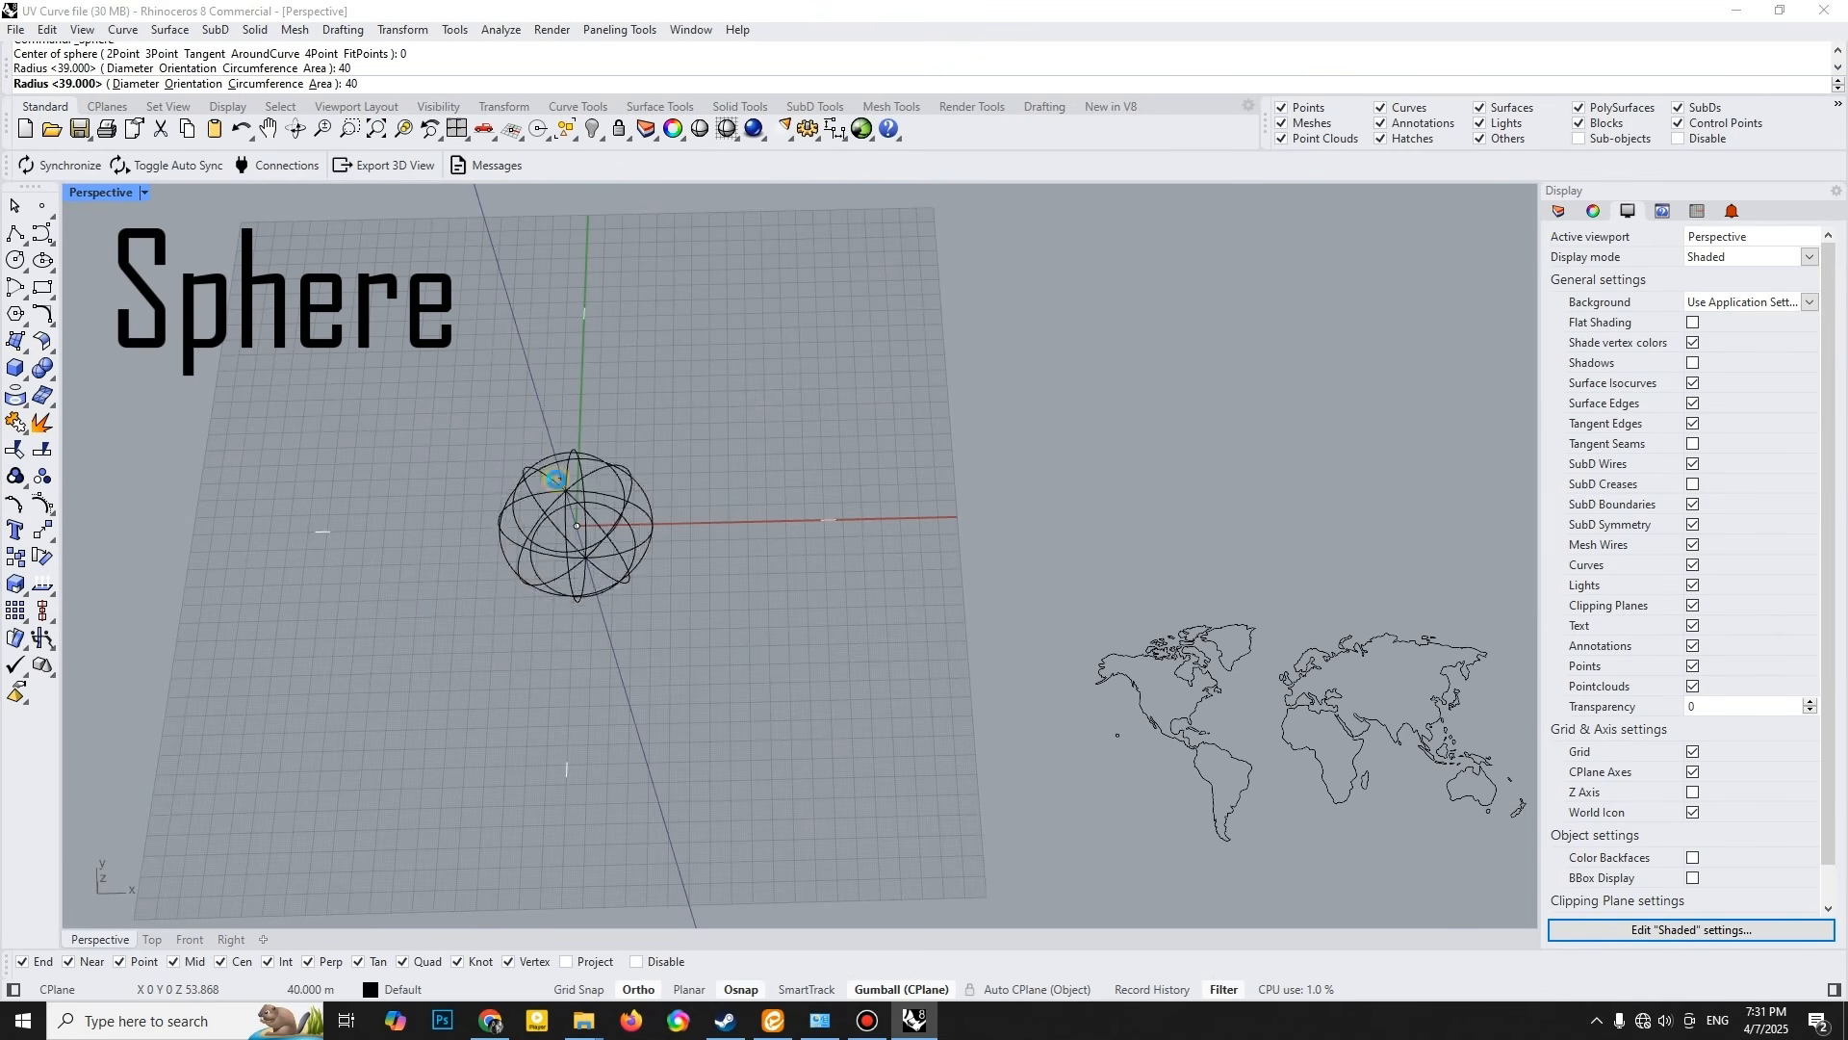
- Create UV curves from the sphere and move the sphere clear of the resulting flat rectangle
right_drag(720, 545, 661, 479)
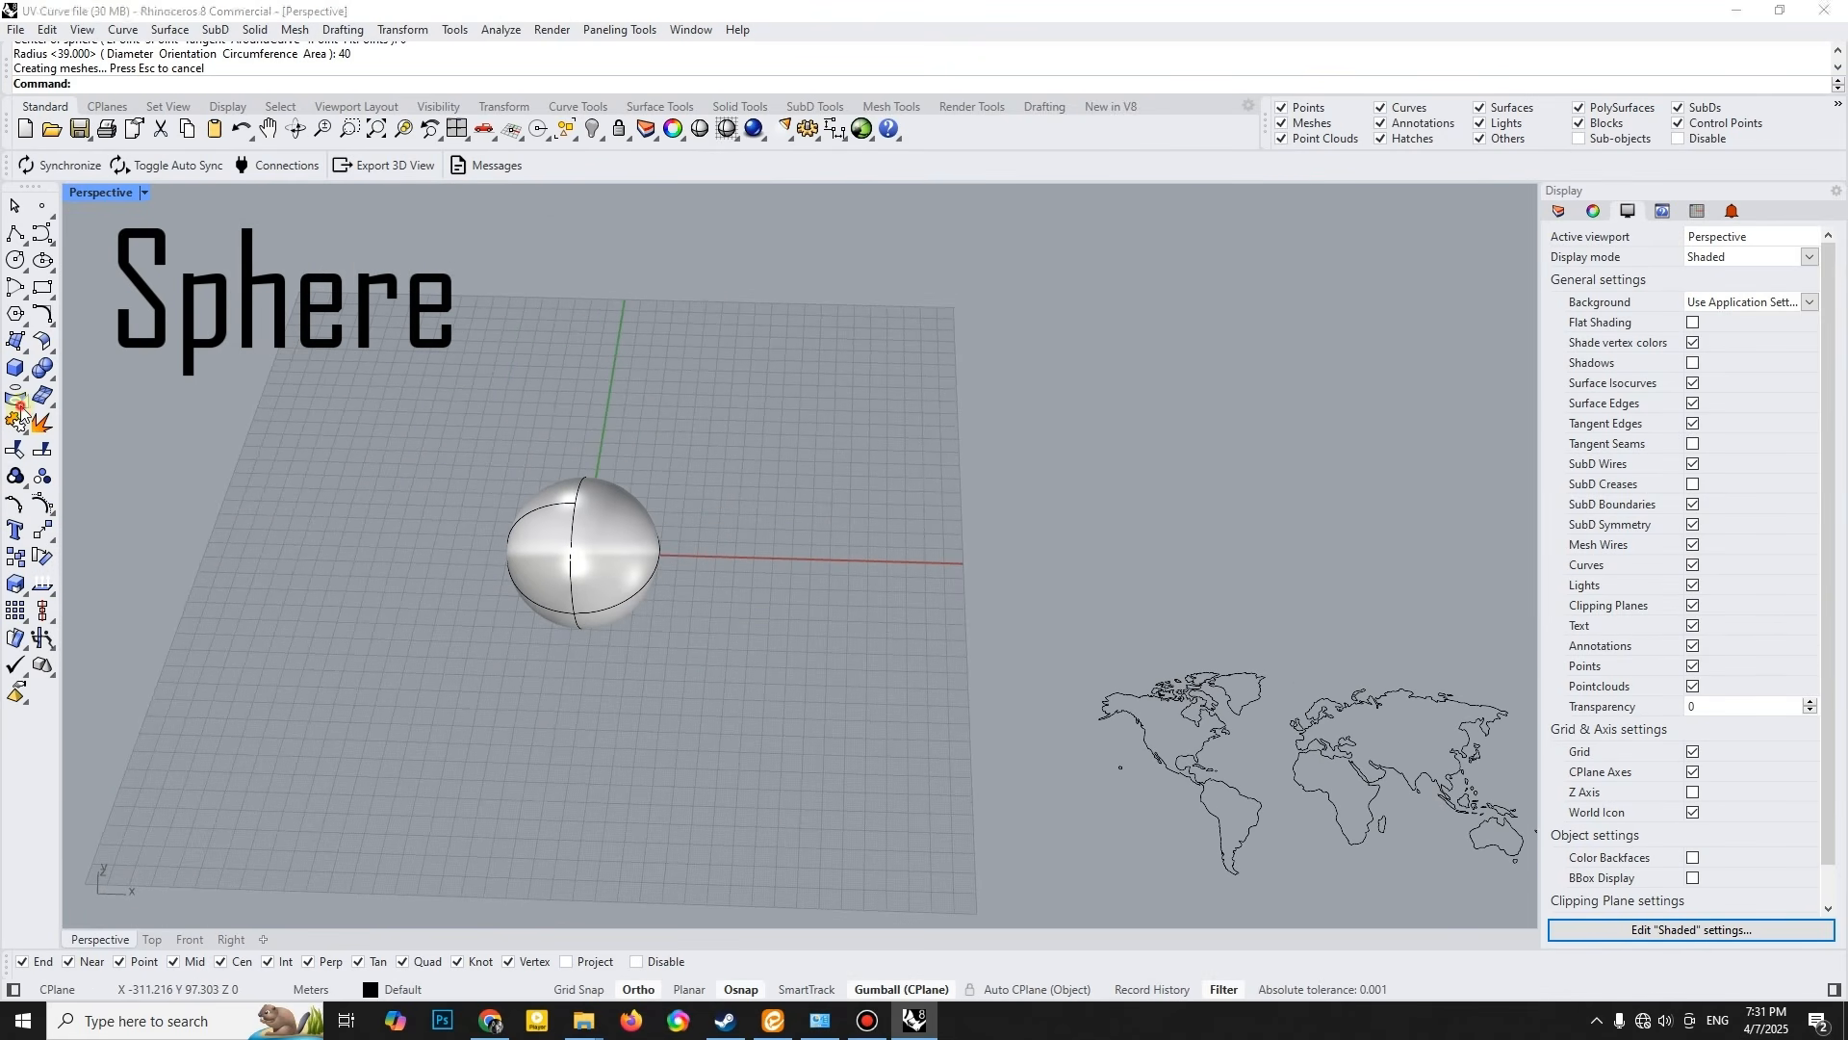
click(19, 417)
click(46, 513)
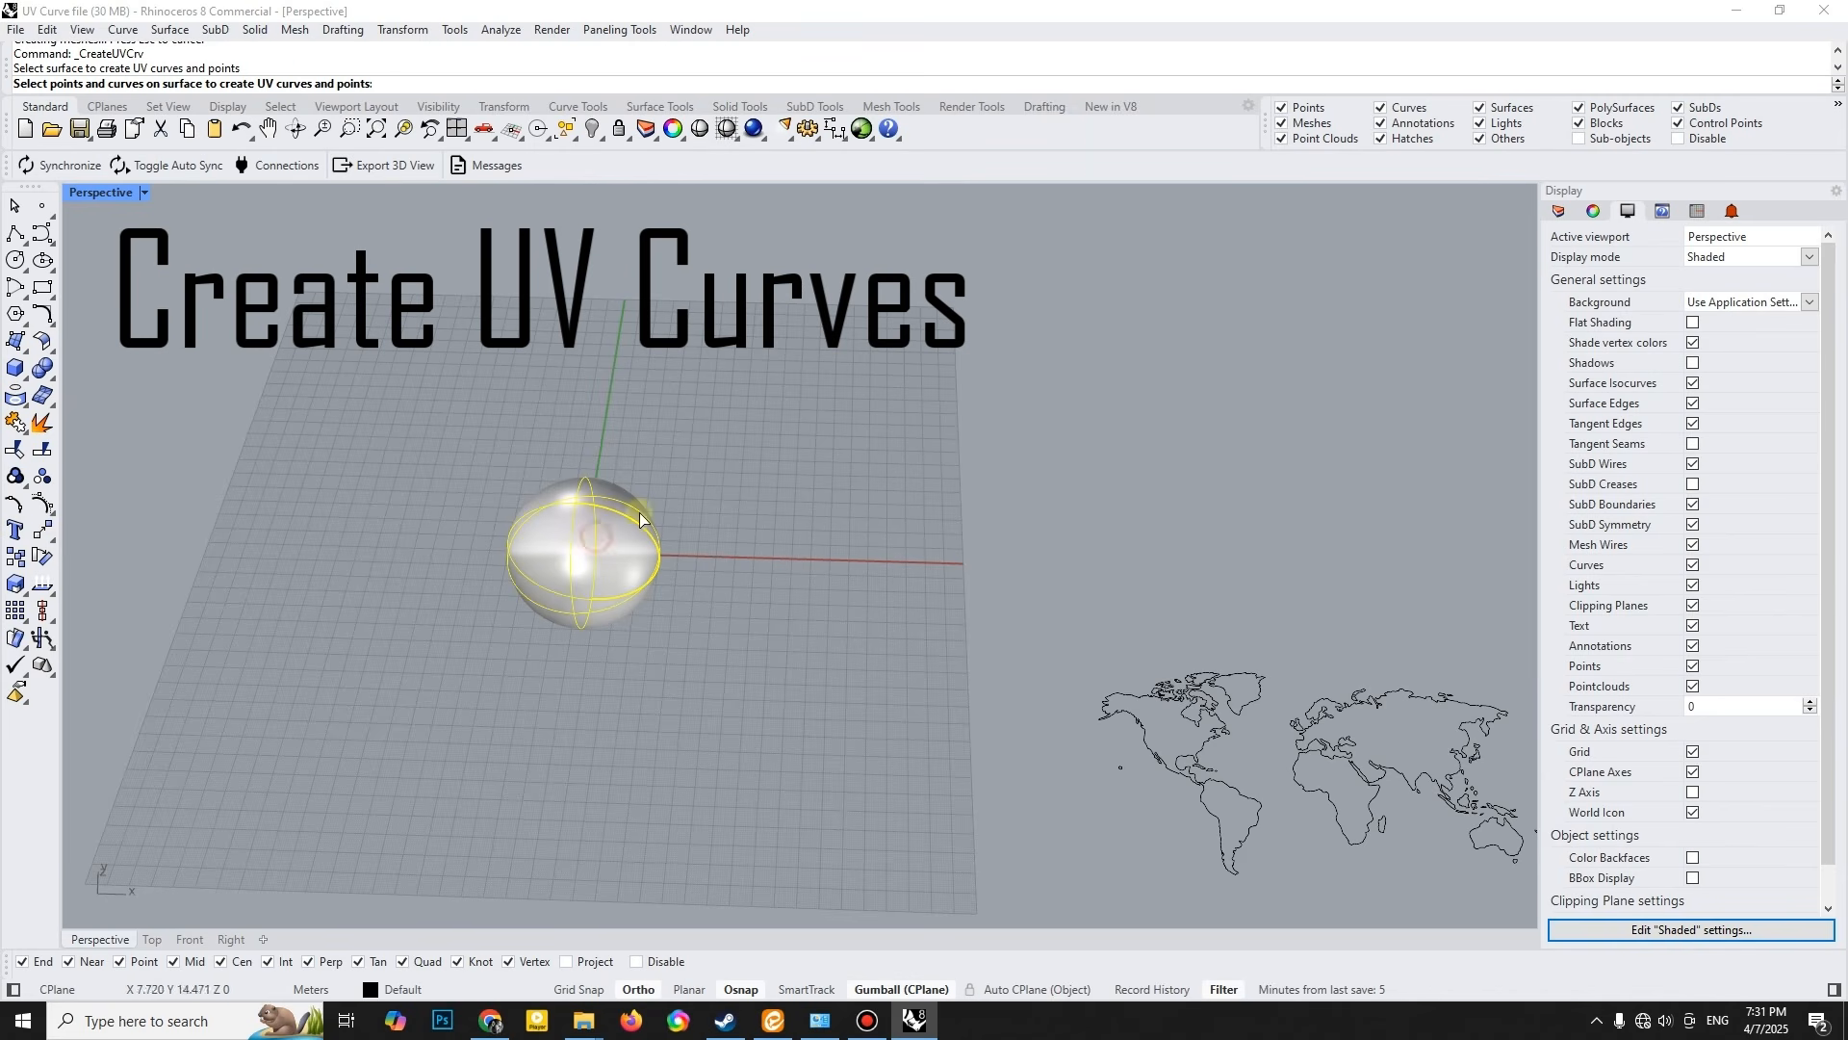
key(Return)
right_drag(753, 498, 765, 568)
shift+right_drag(766, 539, 544, 671)
click(417, 706)
shift+right_drag(419, 705, 562, 651)
drag(631, 568, 418, 695)
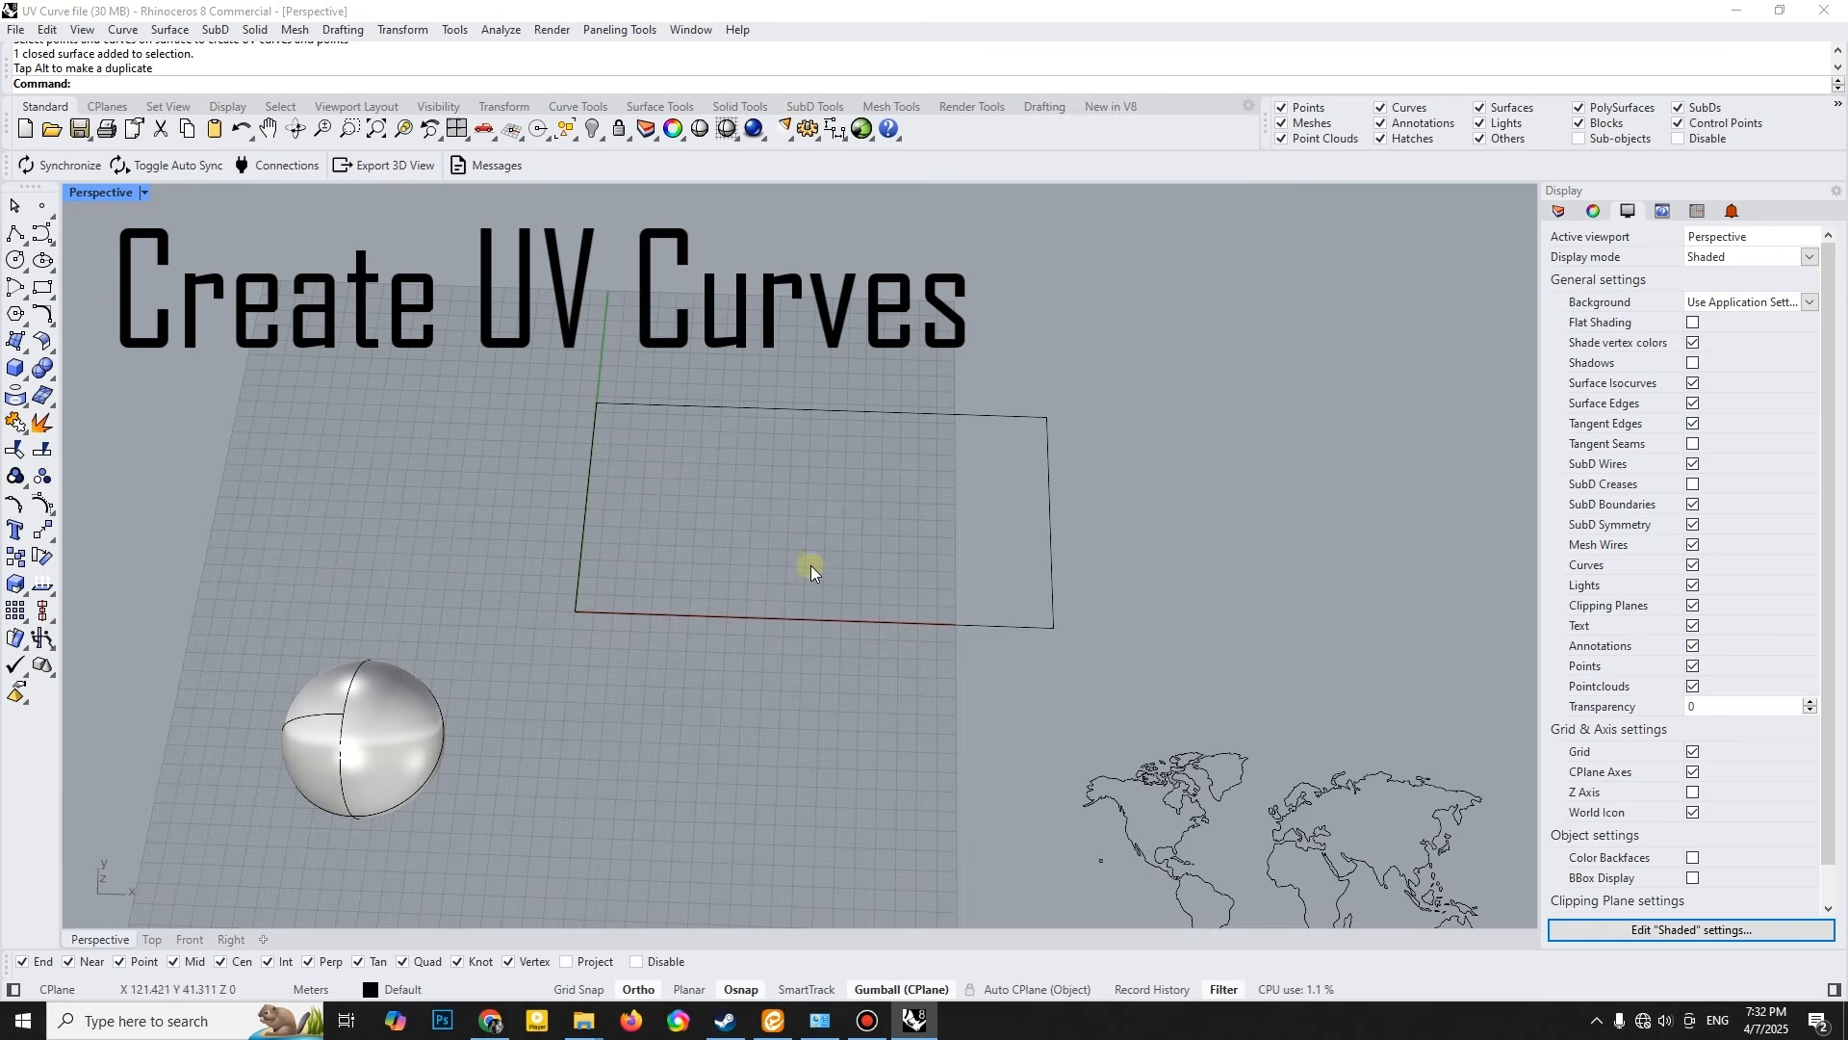
- Move and scale the world map curves in the Top view so they fill the UV rectangle without crossing its border
click(1165, 797)
shift+right_drag(1165, 797, 1000, 701)
drag(701, 399, 692, 385)
click(148, 943)
text(zs)
key(Return)
scroll(834, 583, down, 4)
mouse_move(408, 567)
mouse_down()
mouse_move(379, 568)
mouse_move(405, 566)
mouse_up()
drag(849, 526, 884, 521)
drag(430, 566, 422, 565)
drag(836, 507, 836, 500)
click(757, 654)
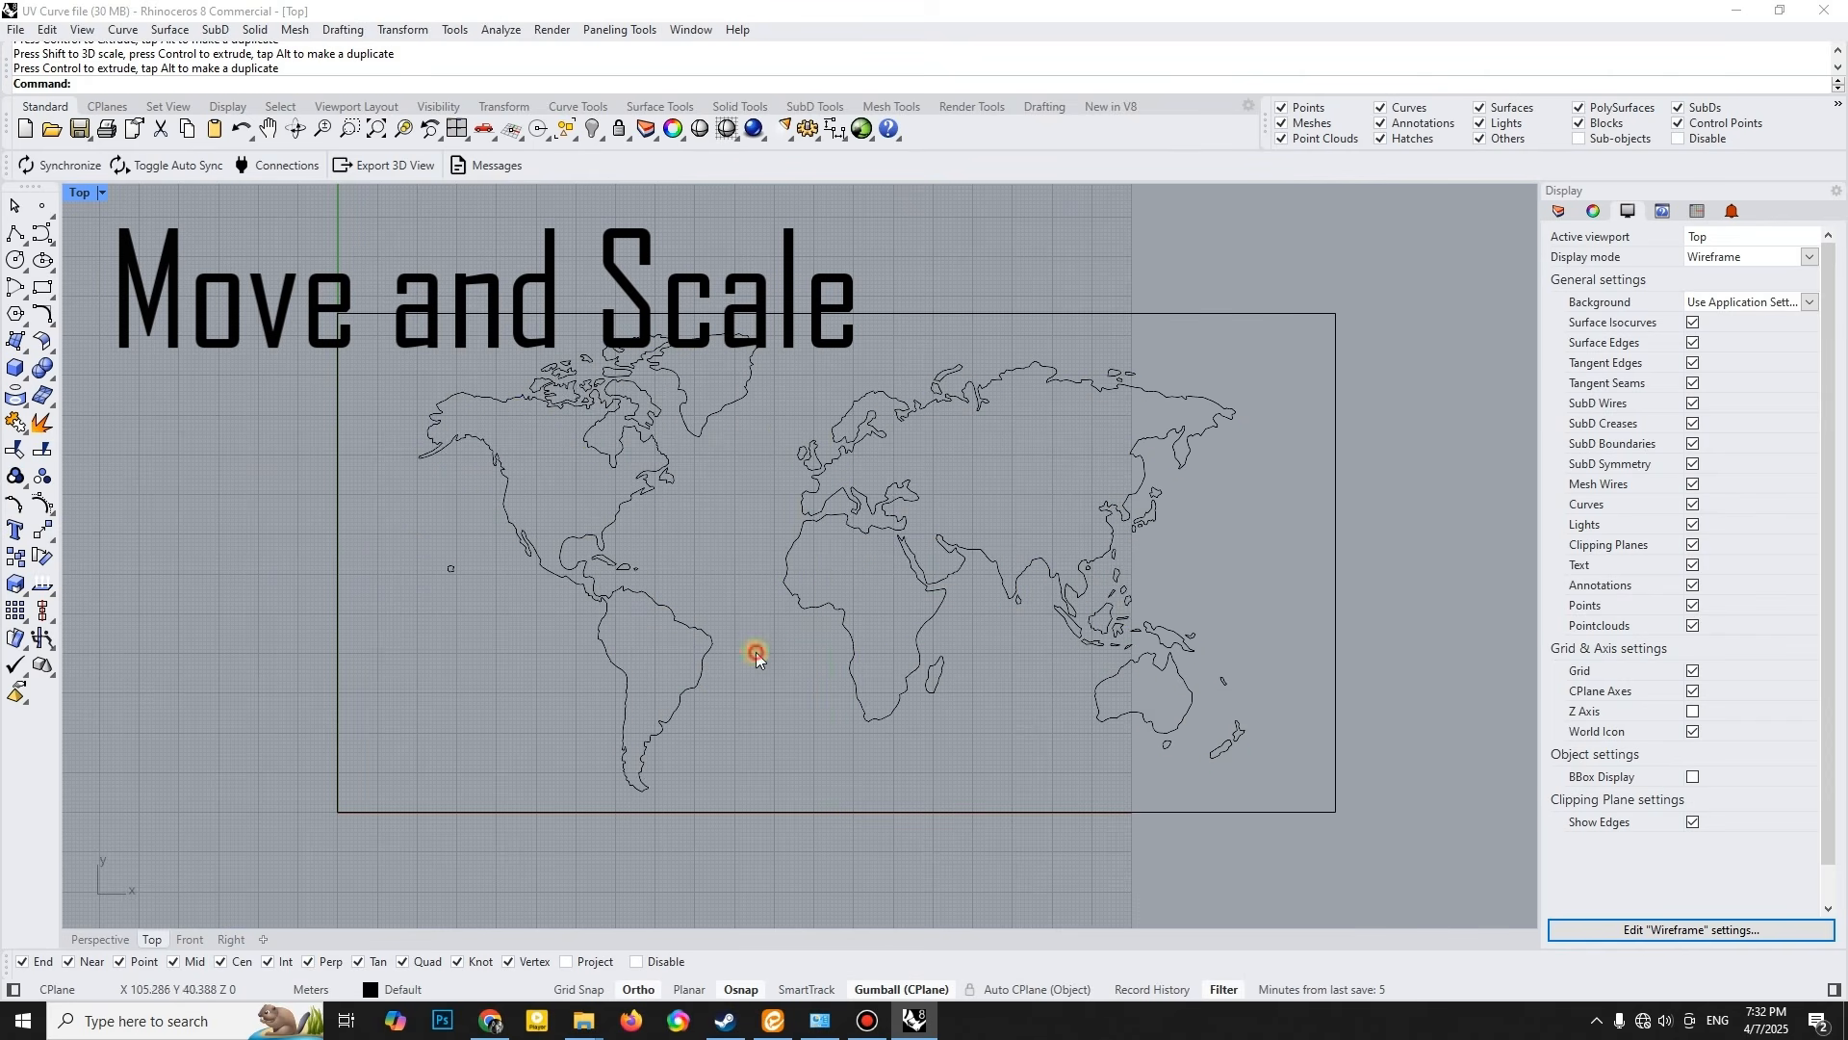
- Apply the world map and its UV rectangle to the sphere as UV curves in the Perspective view
click(117, 939)
shift+right_drag(628, 643, 806, 572)
scroll(728, 626, up, 2)
click(29, 404)
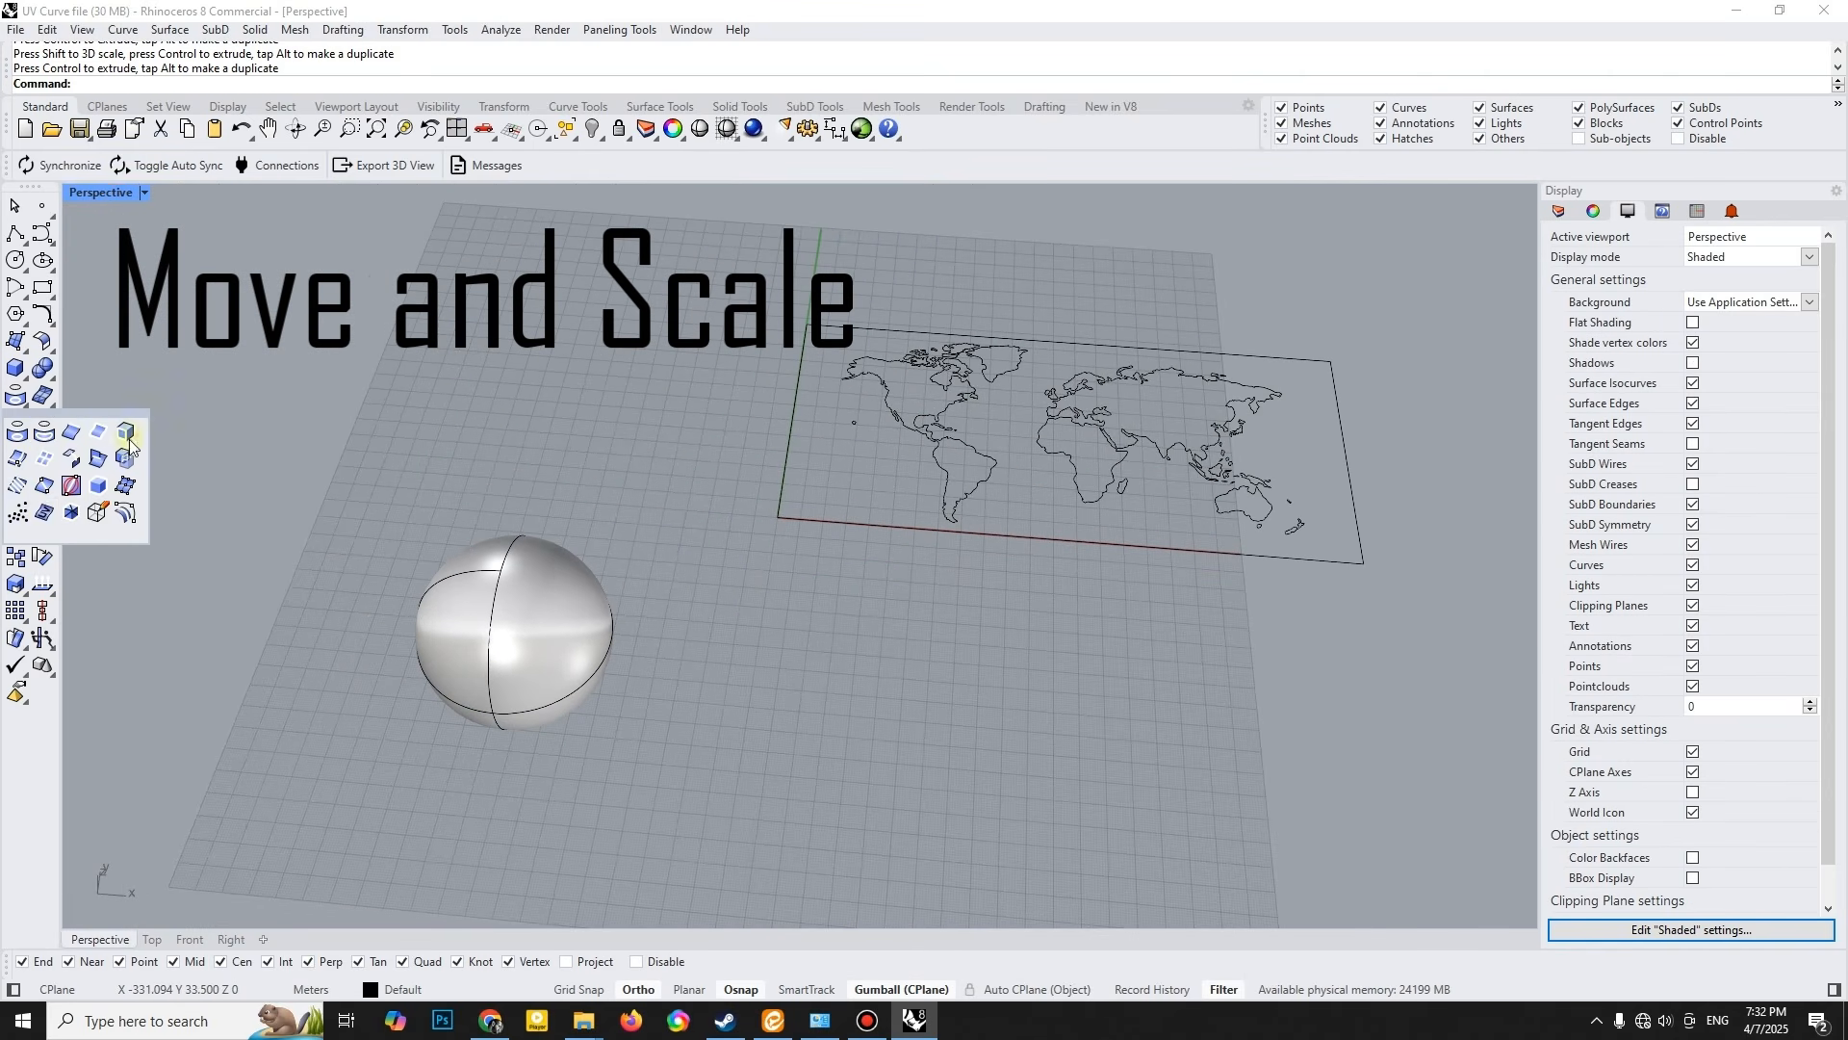
click(42, 517)
drag(682, 252, 1415, 648)
key(Return)
click(541, 645)
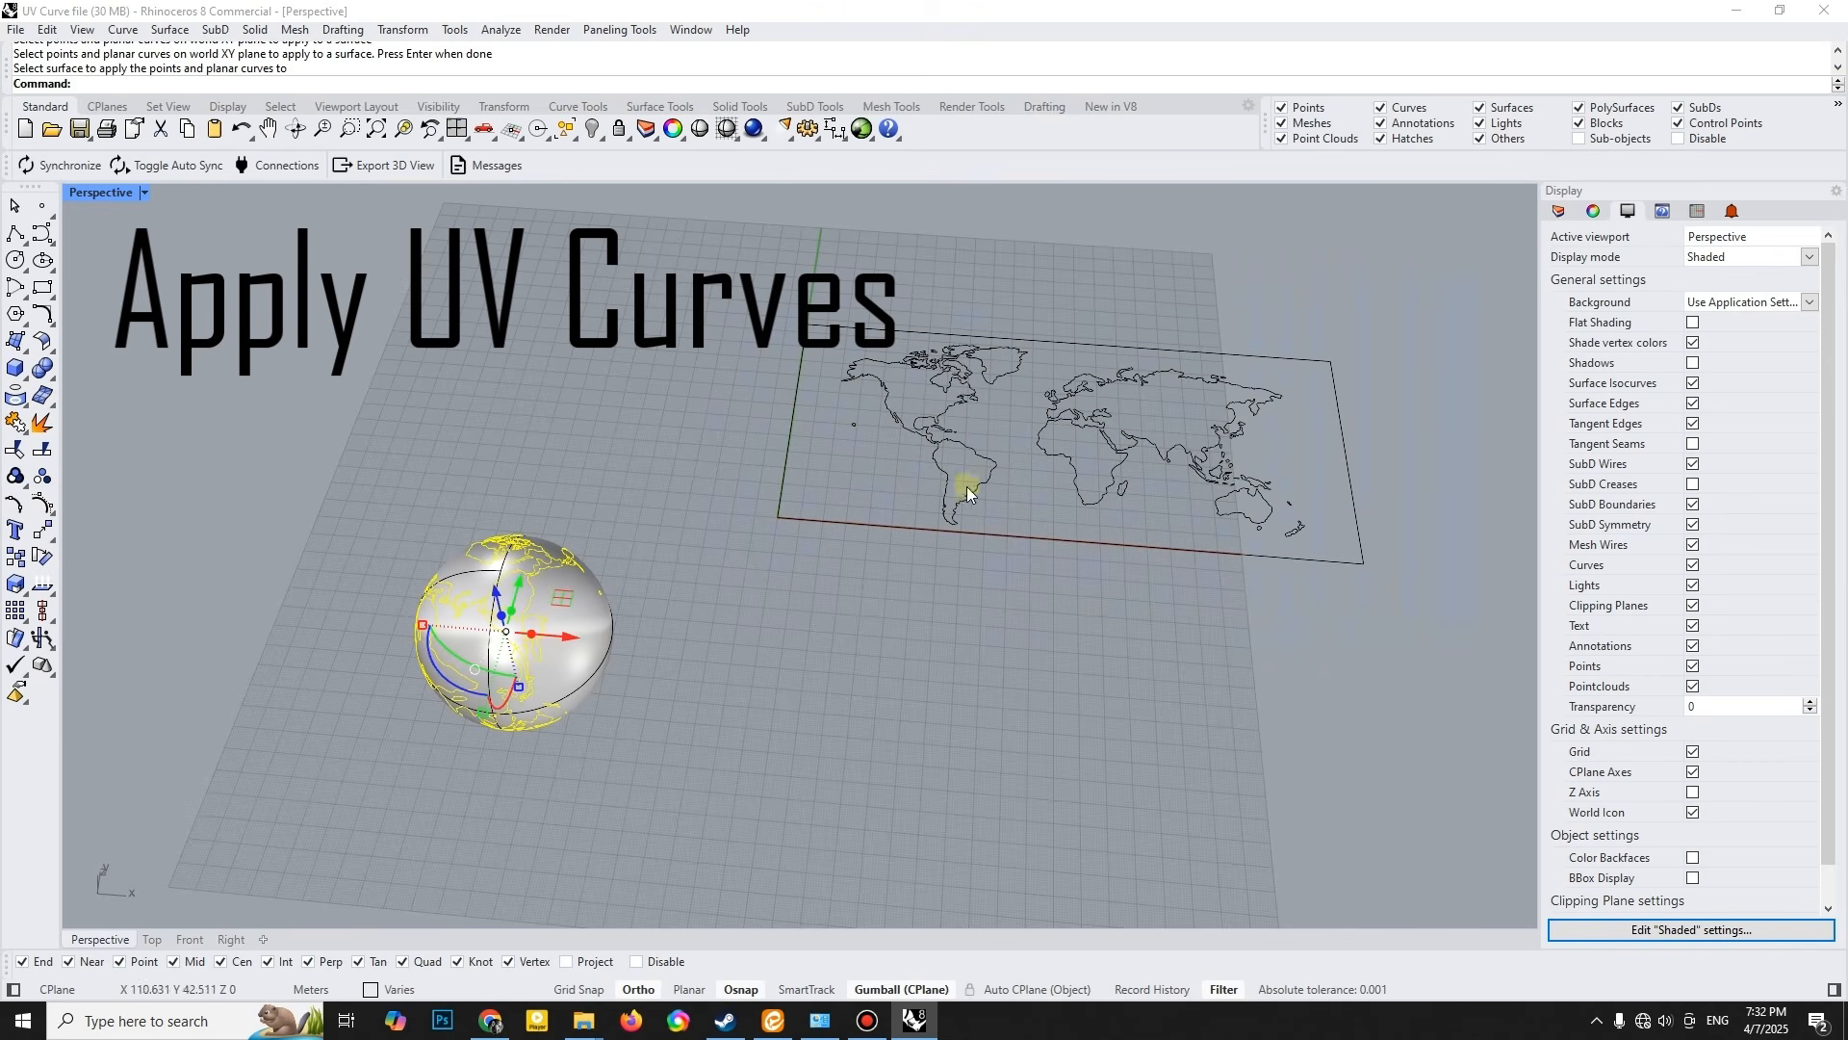
- Hide the flat world map curves and the UV rectangle
shift+right_drag(687, 624, 778, 646)
click(818, 594)
drag(817, 266, 1530, 638)
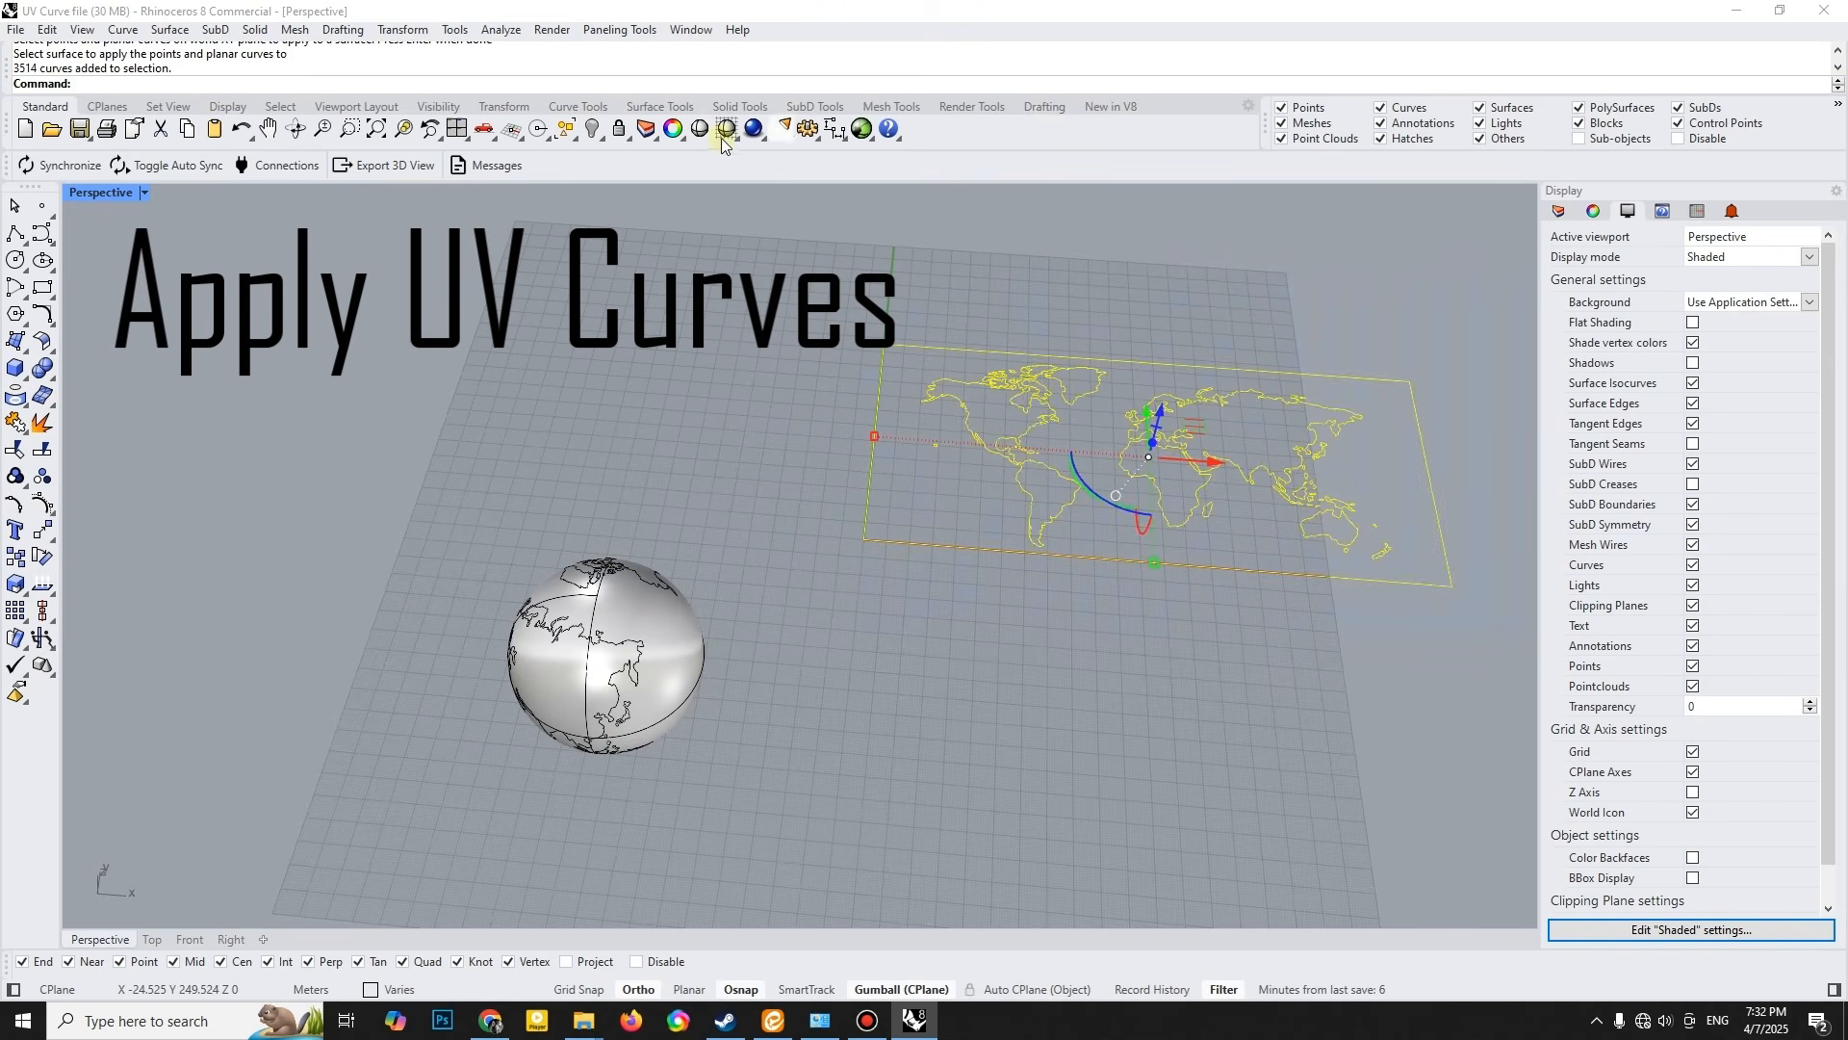
click(591, 128)
- Select the last created map curves on the sphere and group them
right_drag(742, 437, 703, 624)
click(572, 136)
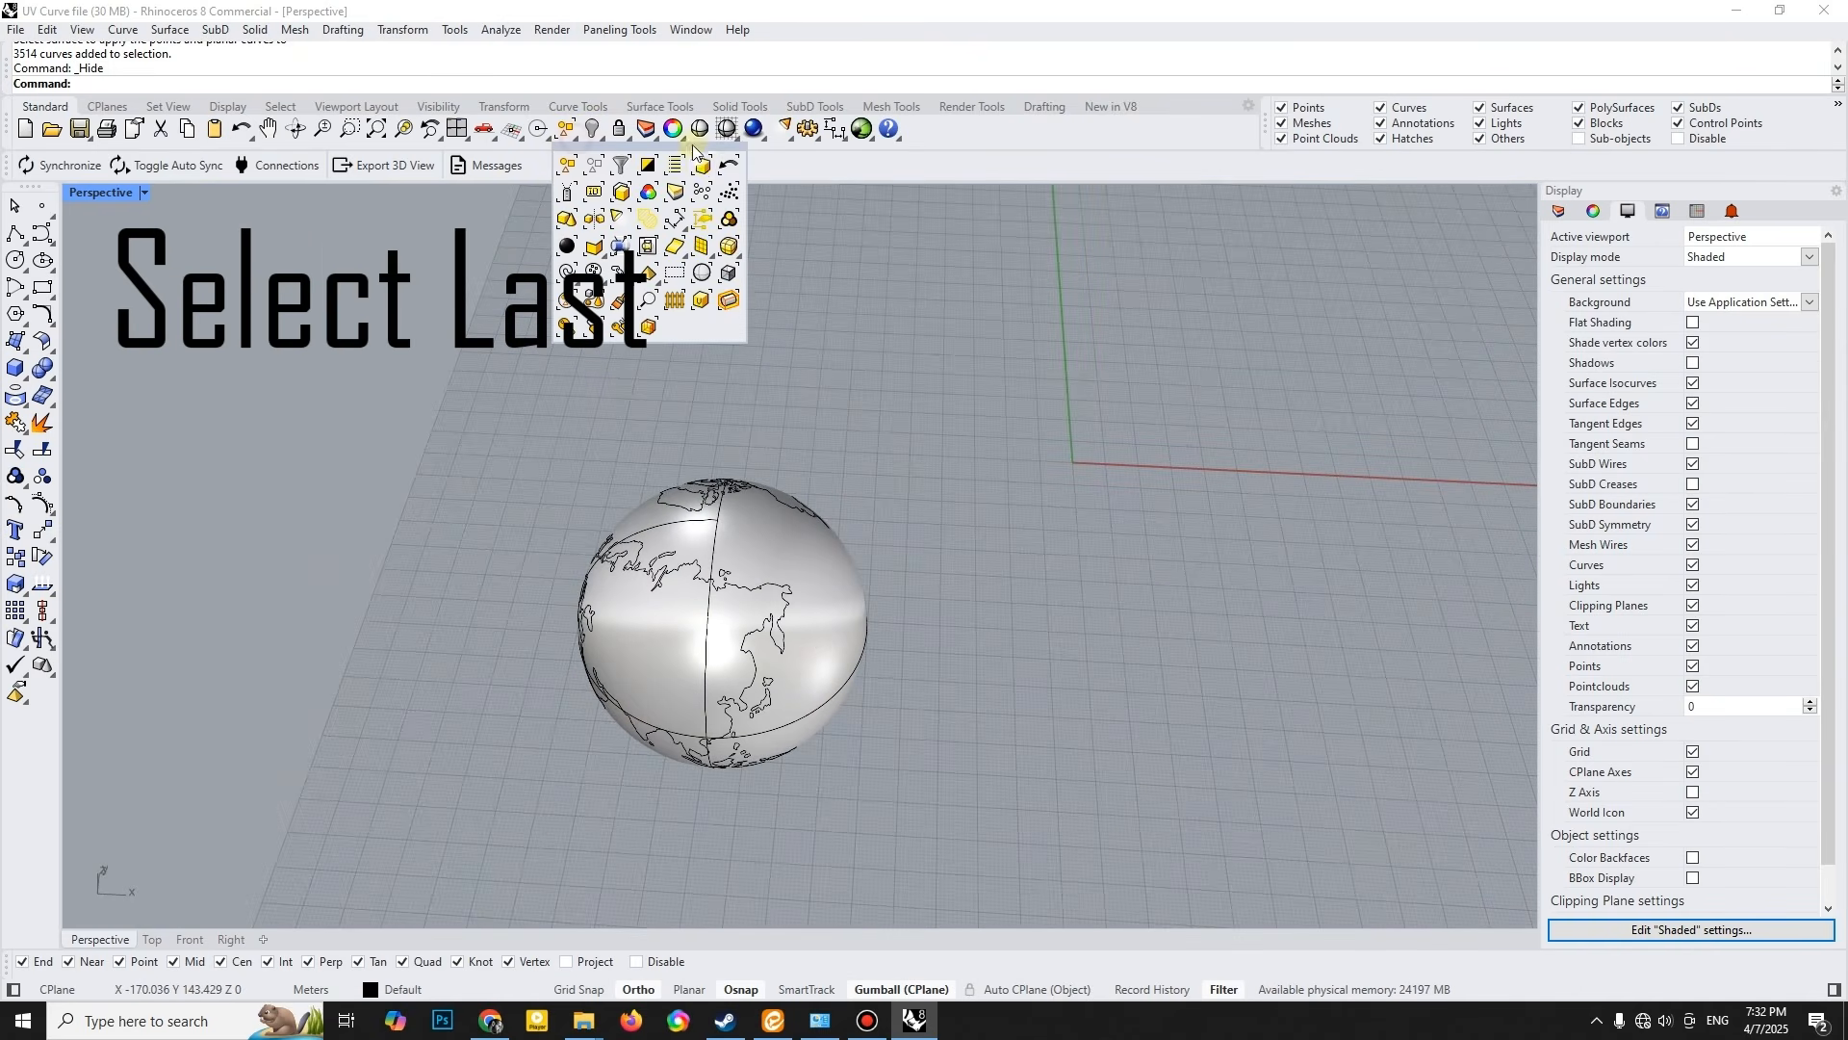
click(701, 165)
click(17, 478)
right_drag(722, 578, 811, 626)
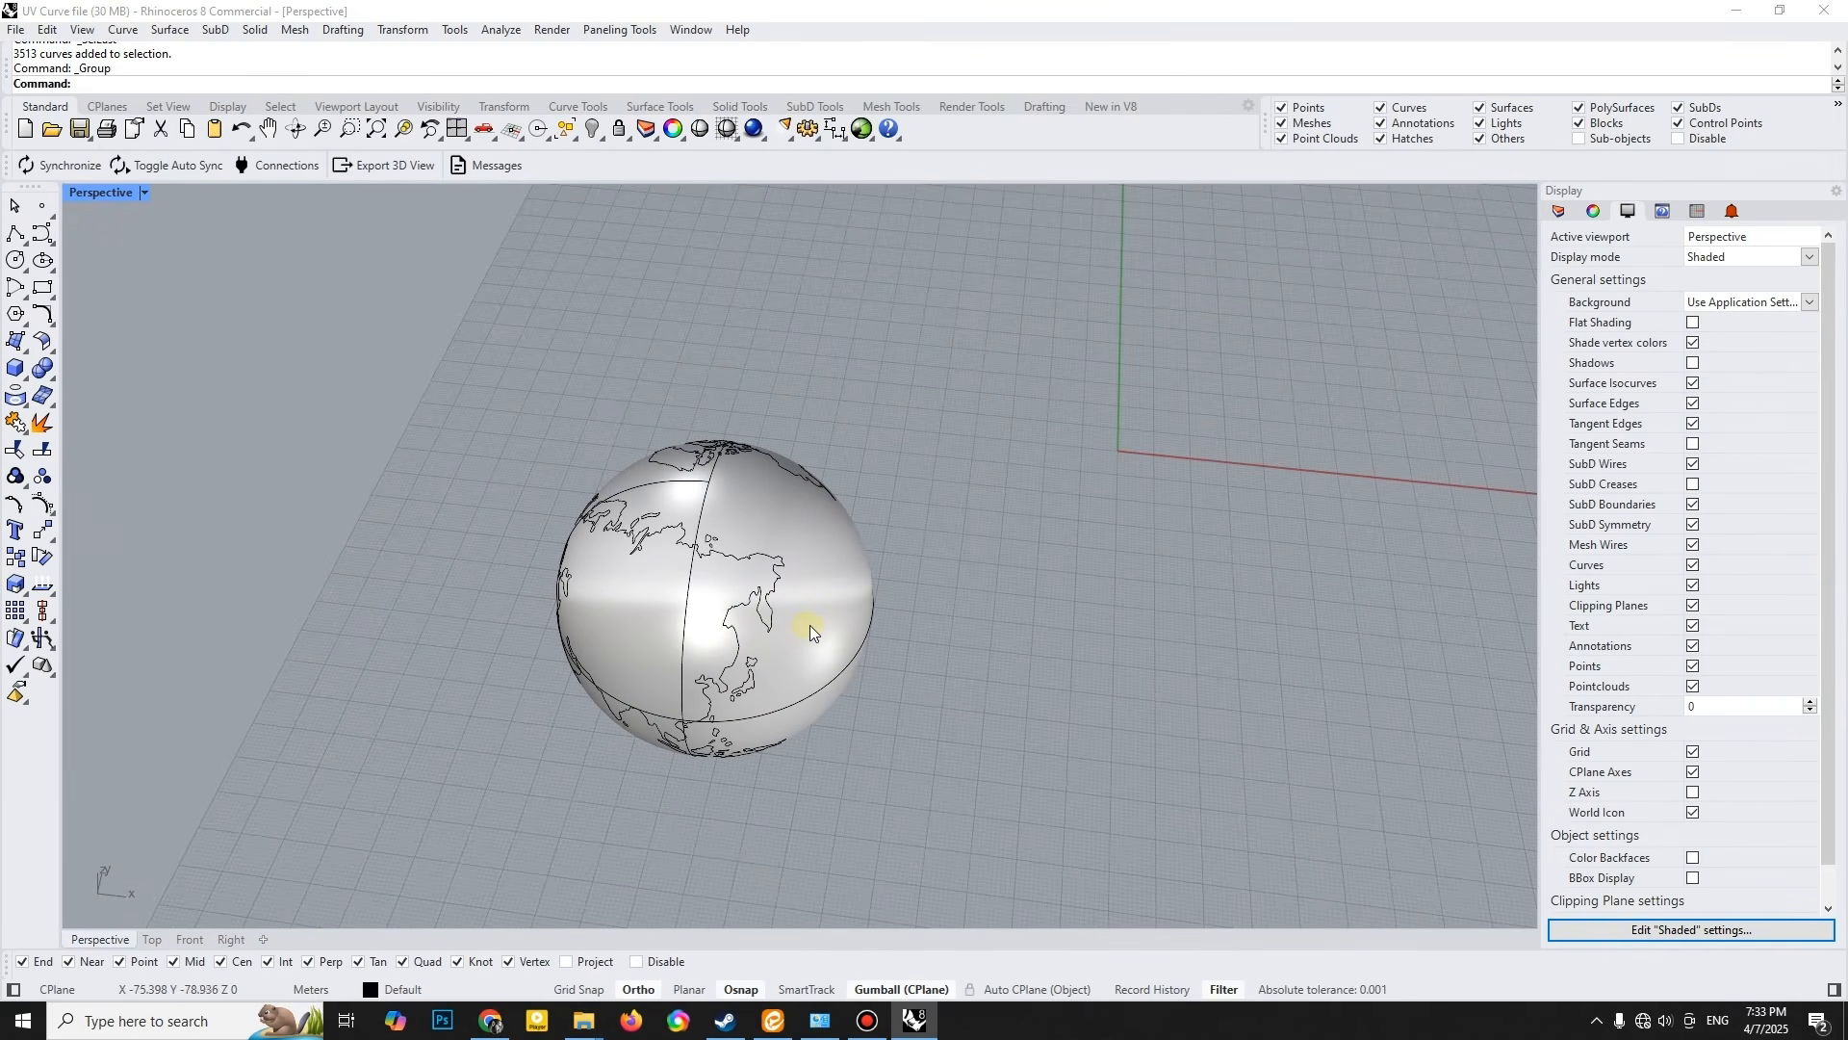
- Split the sphere using the grouped map curves as cutting objects
click(822, 633)
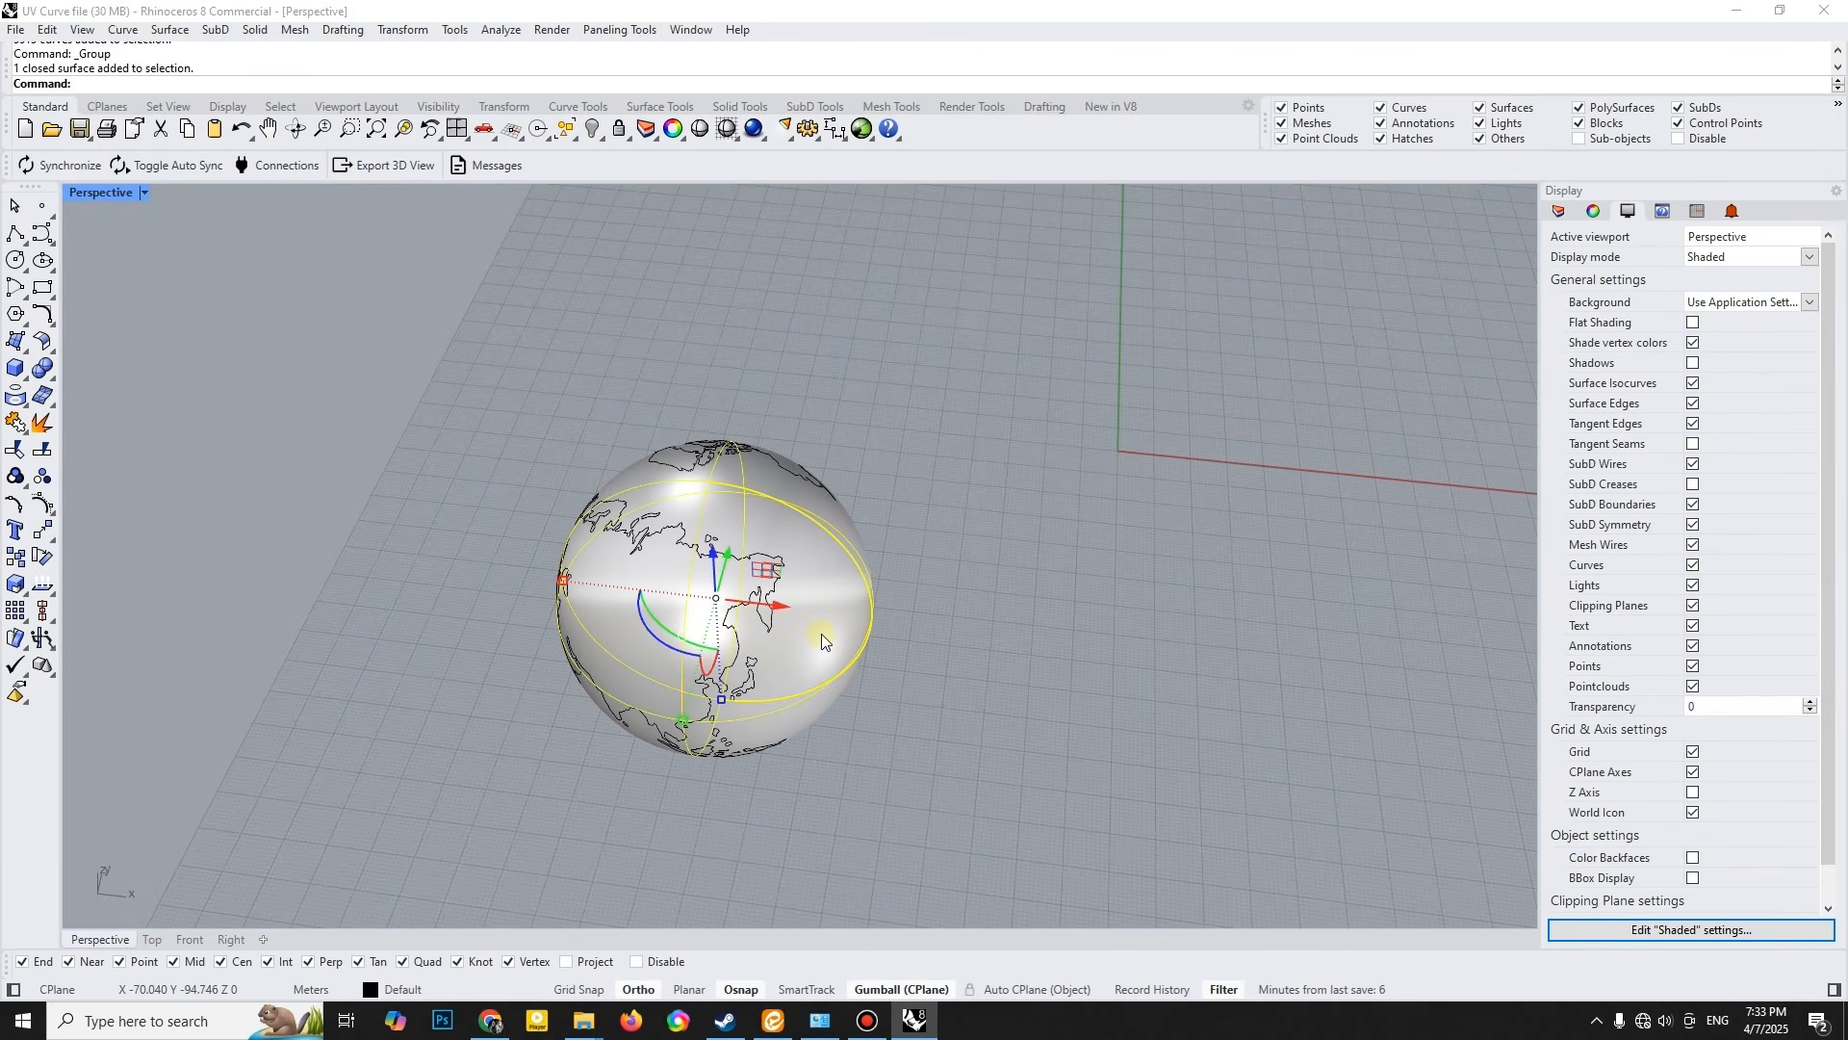
click(42, 449)
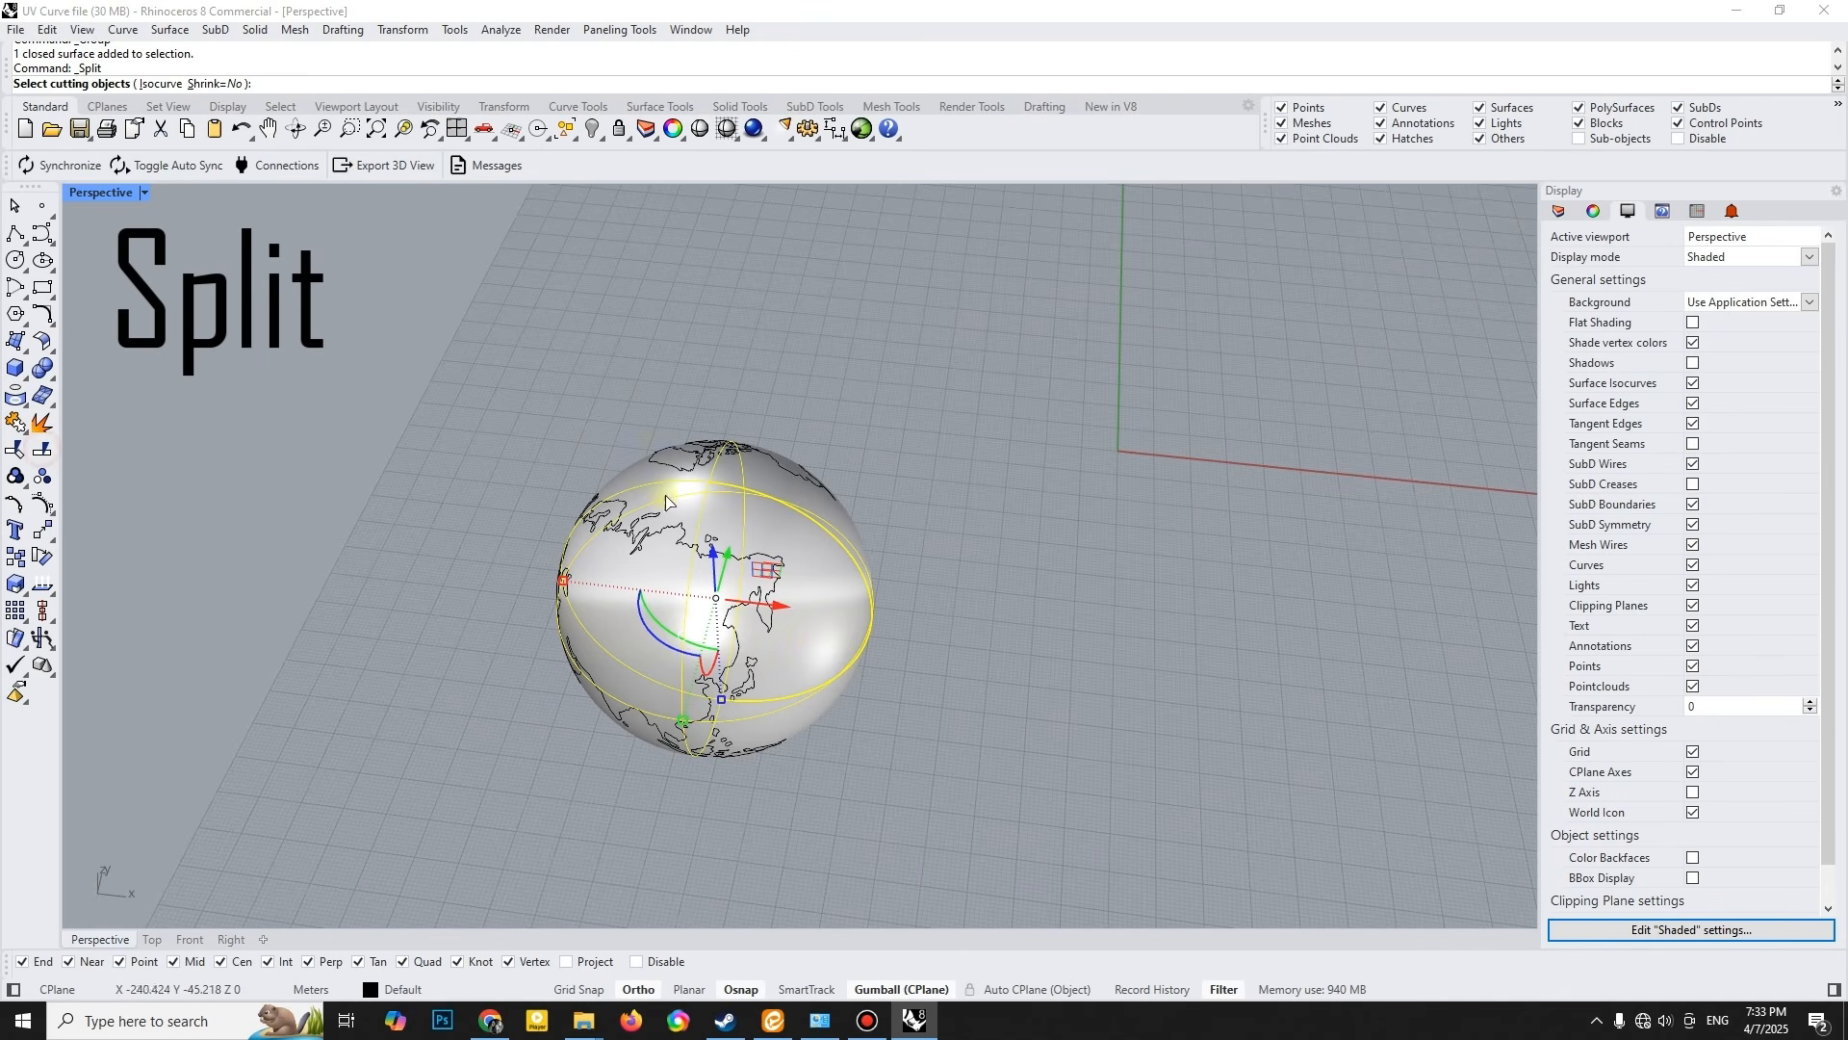
click(758, 560)
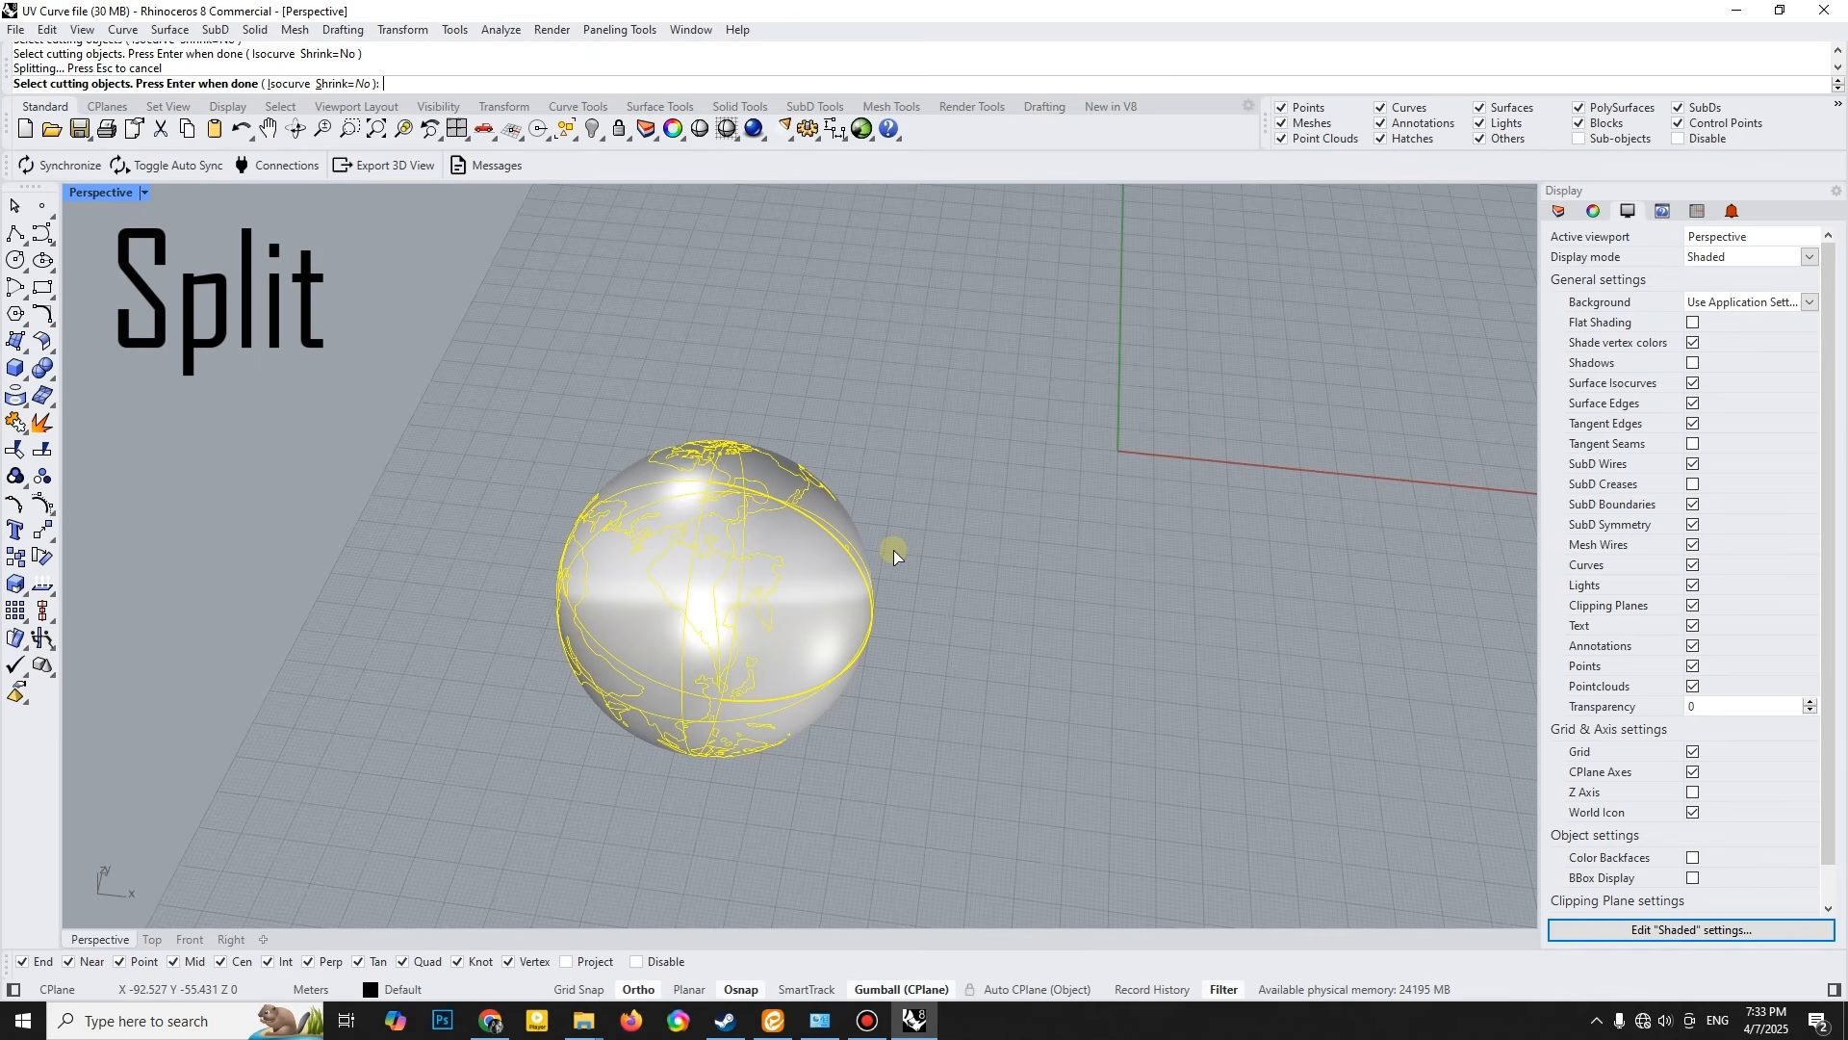
right_click(894, 556)
- Separate the land surfaces from the globe by 100 along the X axis and group them
right_drag(894, 608, 935, 610)
ctrl+click(799, 644)
click(769, 606)
text(100)
key(Return)
click(974, 462)
right_drag(896, 592, 782, 395)
drag(782, 396, 1182, 824)
right_drag(1182, 824, 1001, 690)
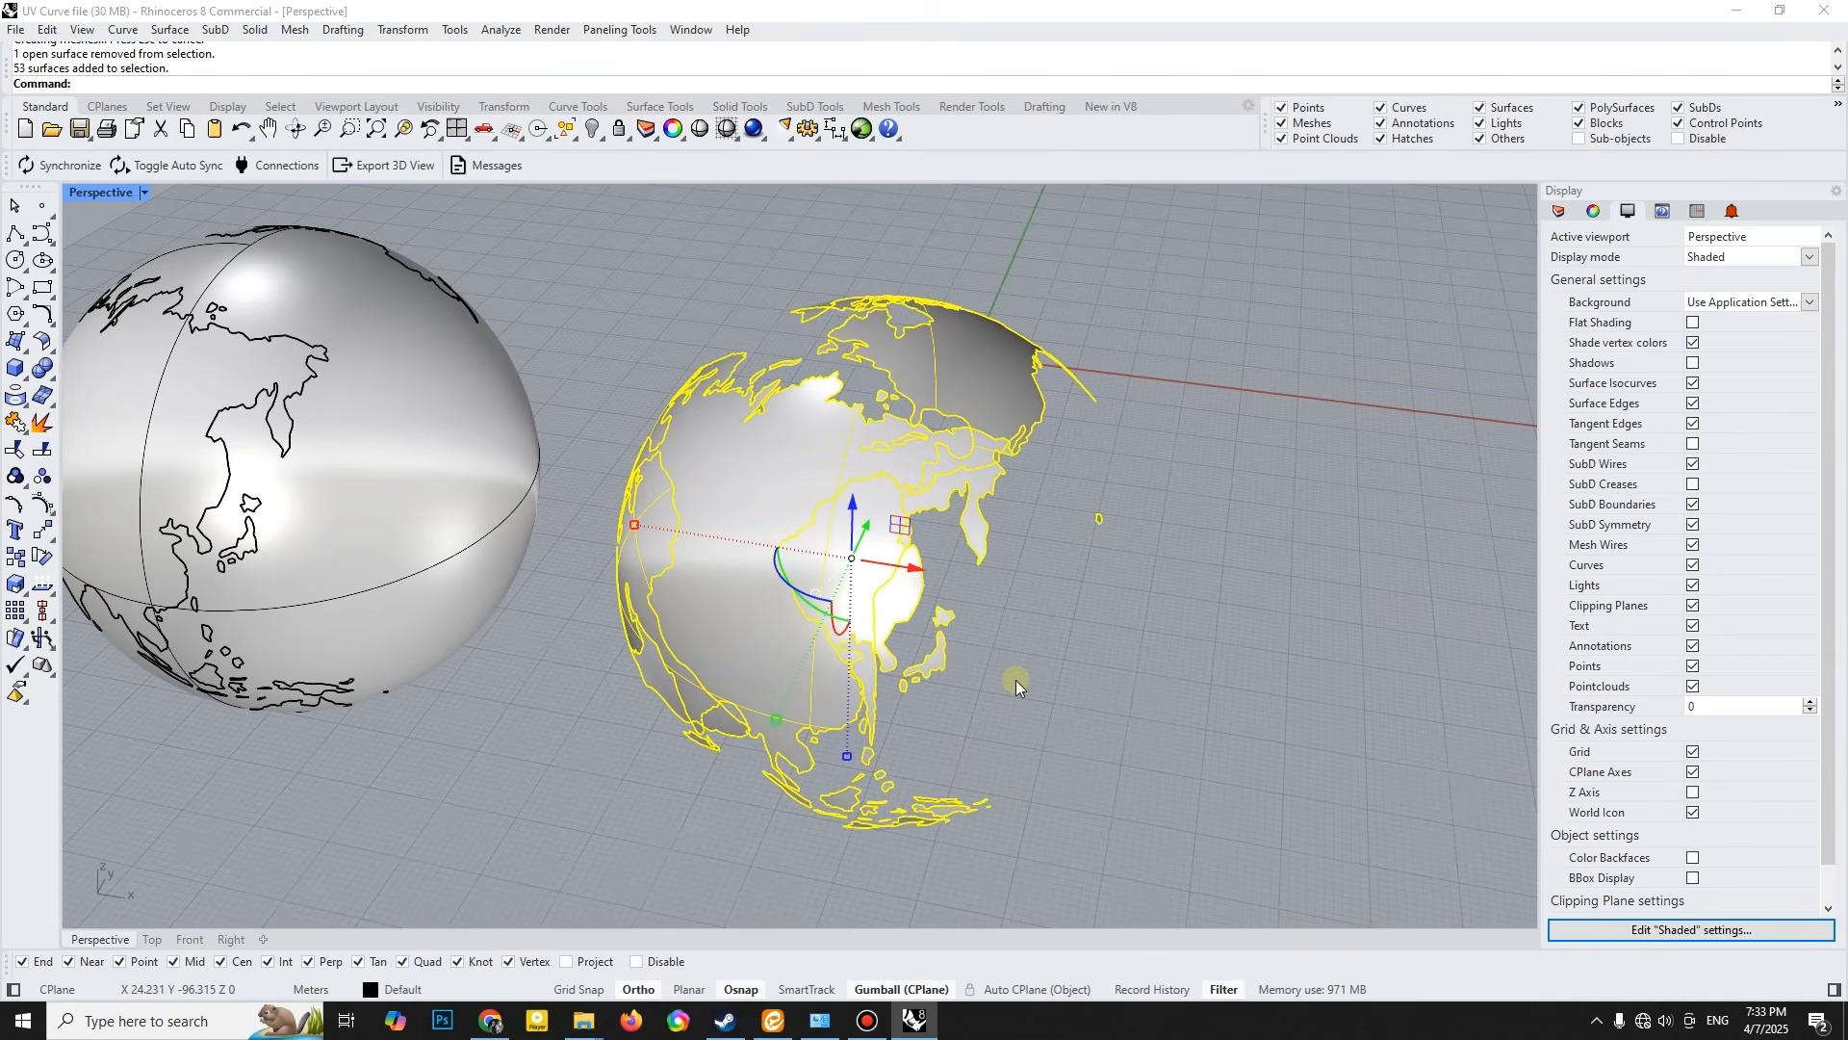
- Offset the grouped land surfaces outward by 0.2 as solids, deleting the input surfaces
click(50, 356)
click(179, 379)
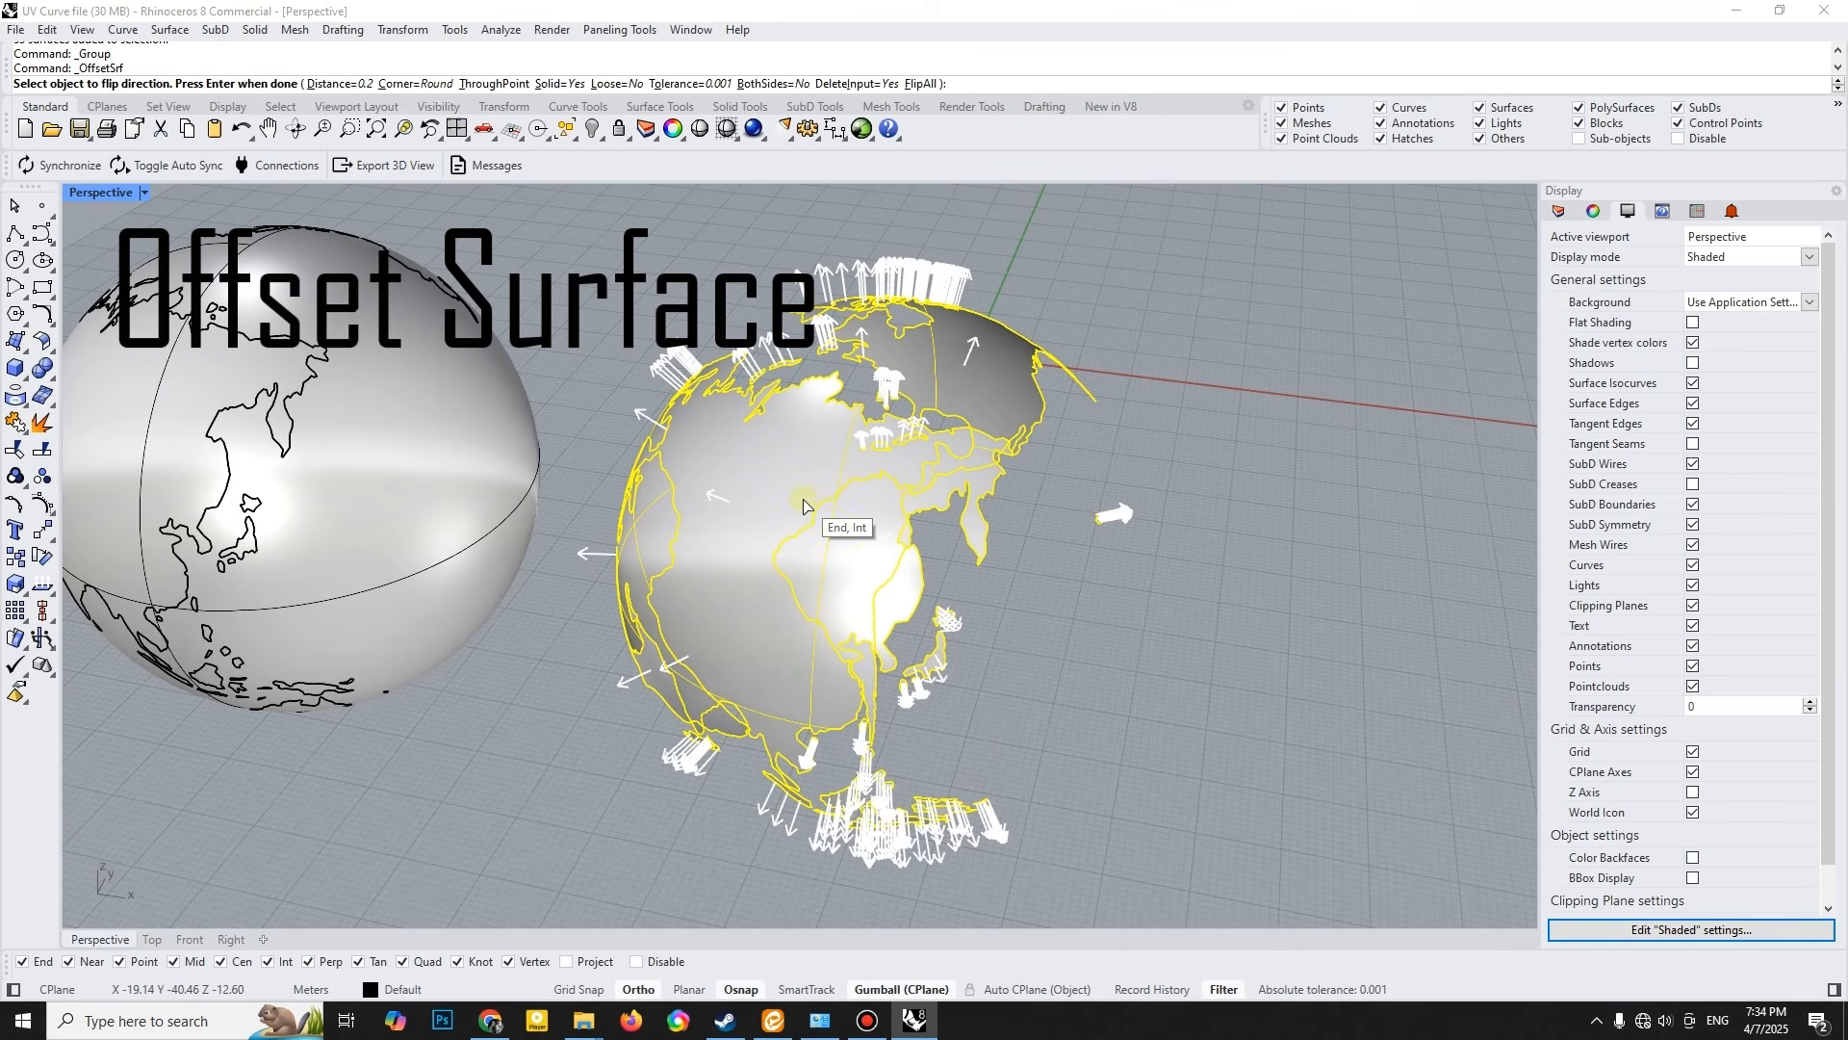
key(Return)
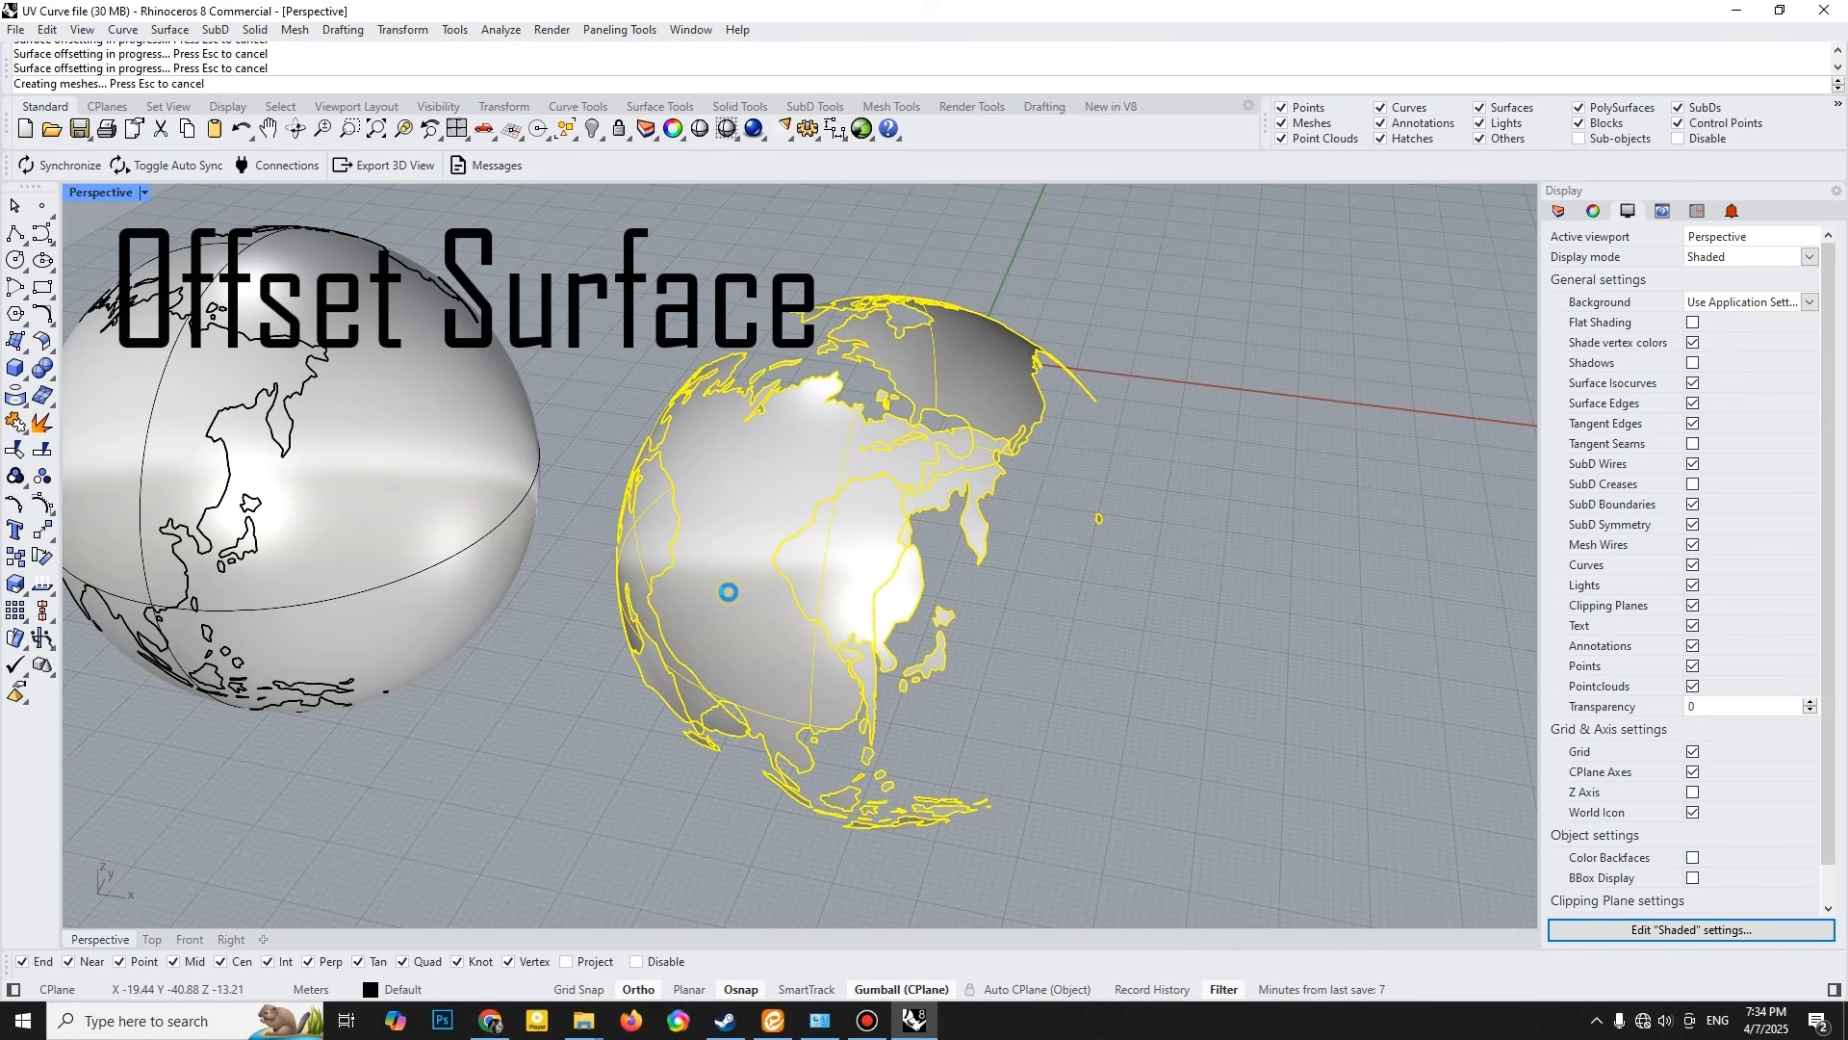
right_drag(730, 590, 1018, 573)
key(Escape)
- Select all the thickened land solids beside the globe and isolate them
right_drag(738, 518, 511, 615)
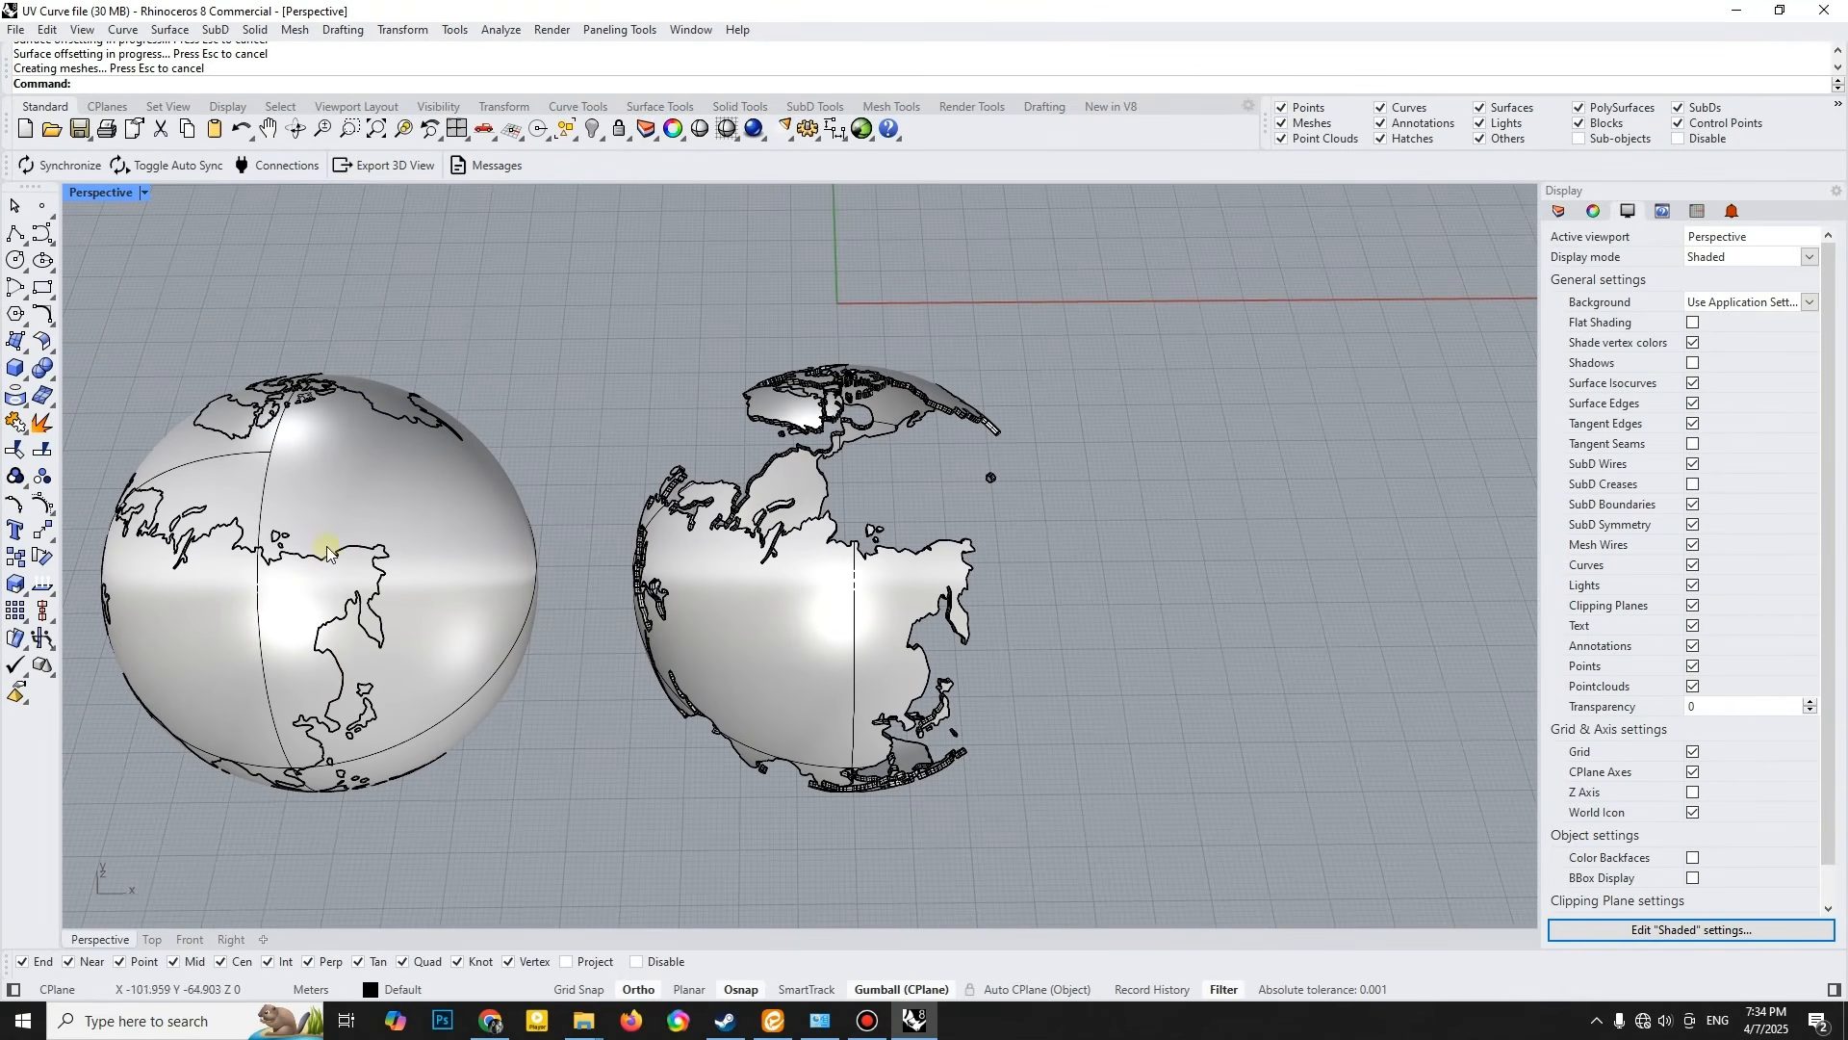
right_drag(403, 564, 664, 423)
drag(598, 258, 1159, 842)
right_drag(1037, 685, 730, 241)
click(599, 137)
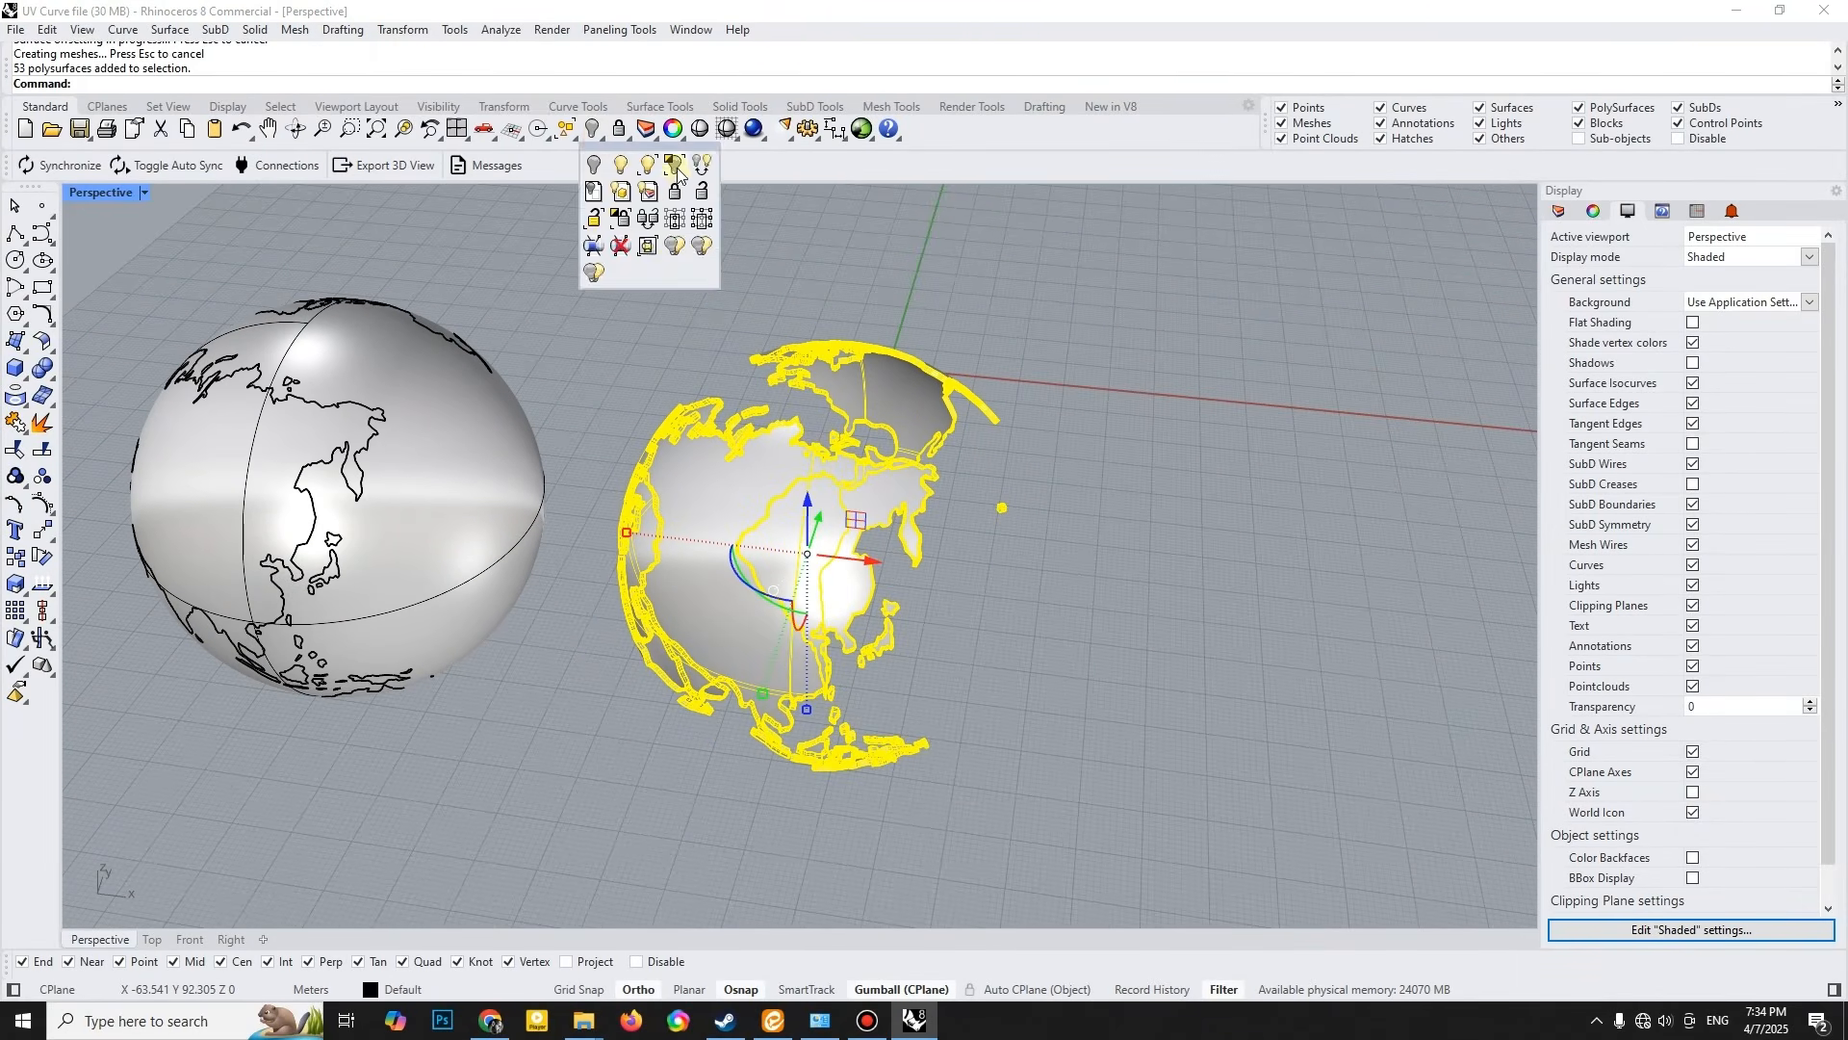
click(675, 172)
- Change the viewport's display mode and examine the isolated land solids from several angles
right_drag(933, 401, 828, 527)
drag(828, 528, 997, 320)
right_drag(996, 320, 780, 647)
drag(780, 647, 782, 440)
click(977, 500)
right_drag(880, 525, 1102, 525)
click(144, 193)
click(117, 453)
mouse_move(575, 506)
right_down()
mouse_move(875, 506)
mouse_move(763, 446)
mouse_move(957, 487)
mouse_move(1184, 580)
right_up()
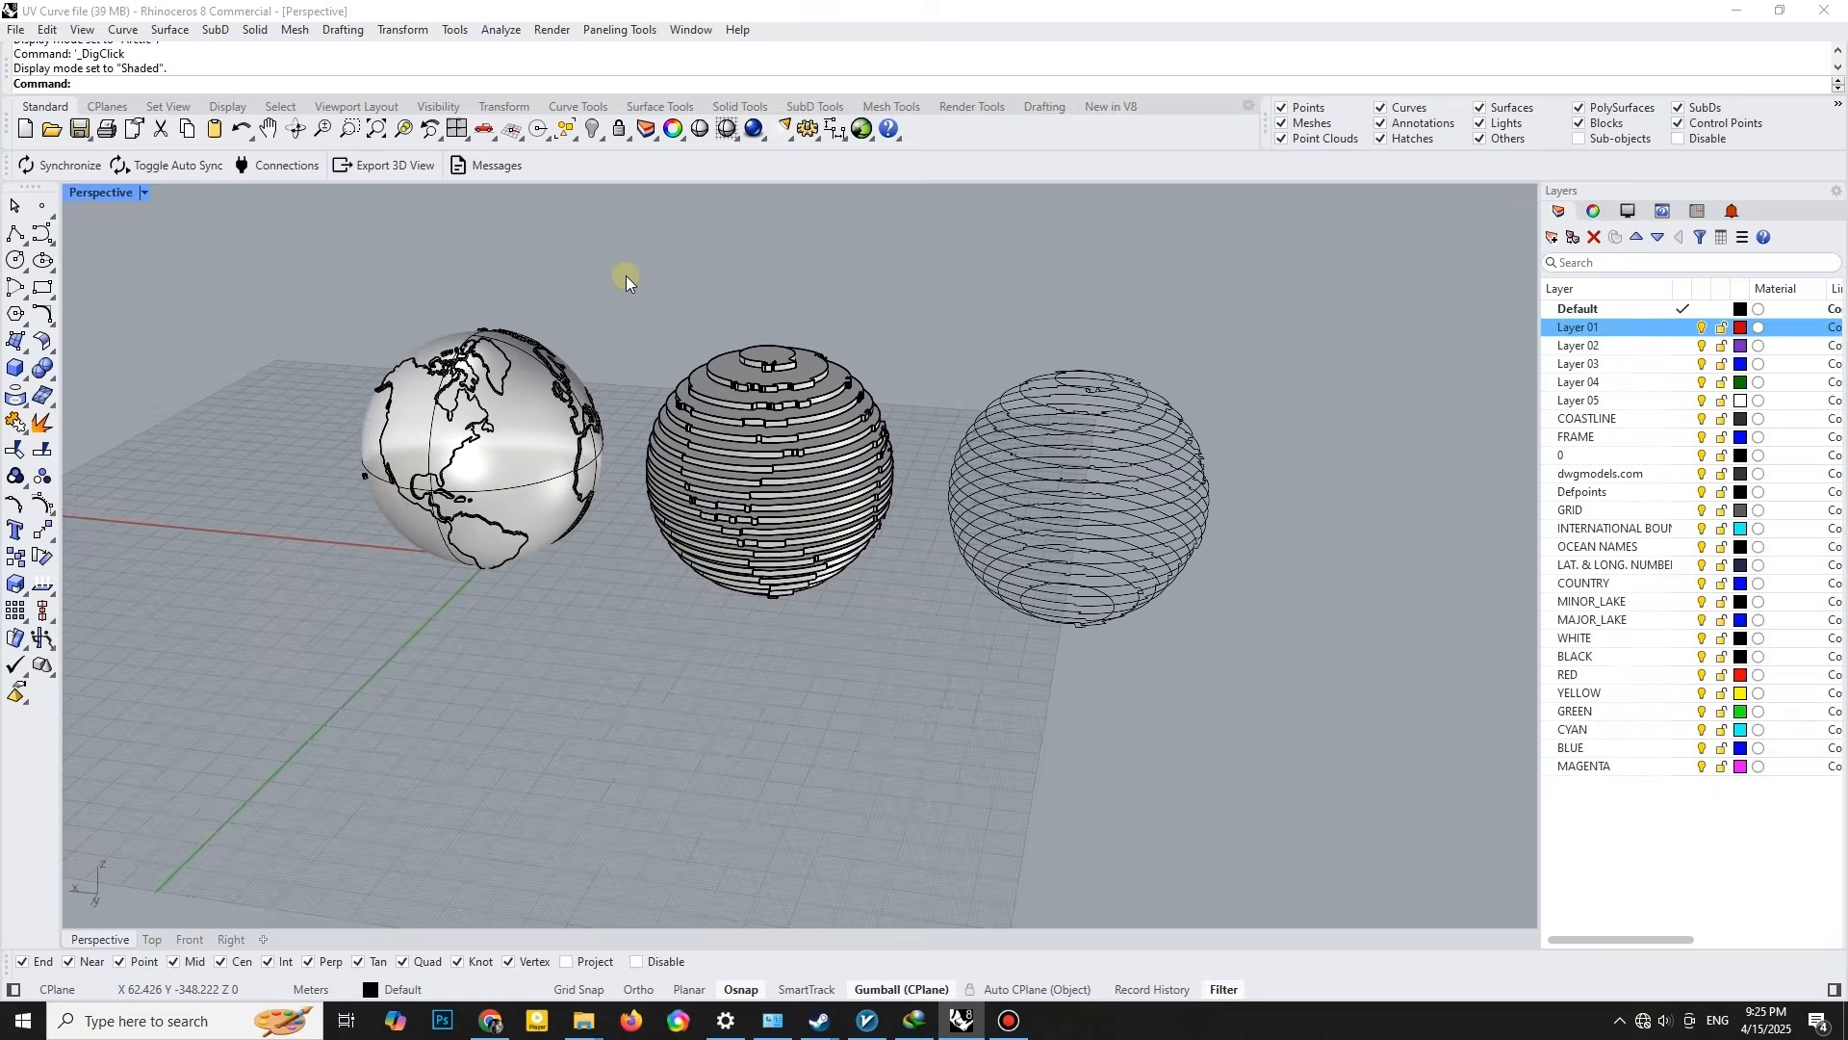
- Select the other model's curves and extrusions and hide them, leaving only the globe
drag(626, 273, 1359, 668)
click(592, 128)
right_drag(621, 253, 443, 551)
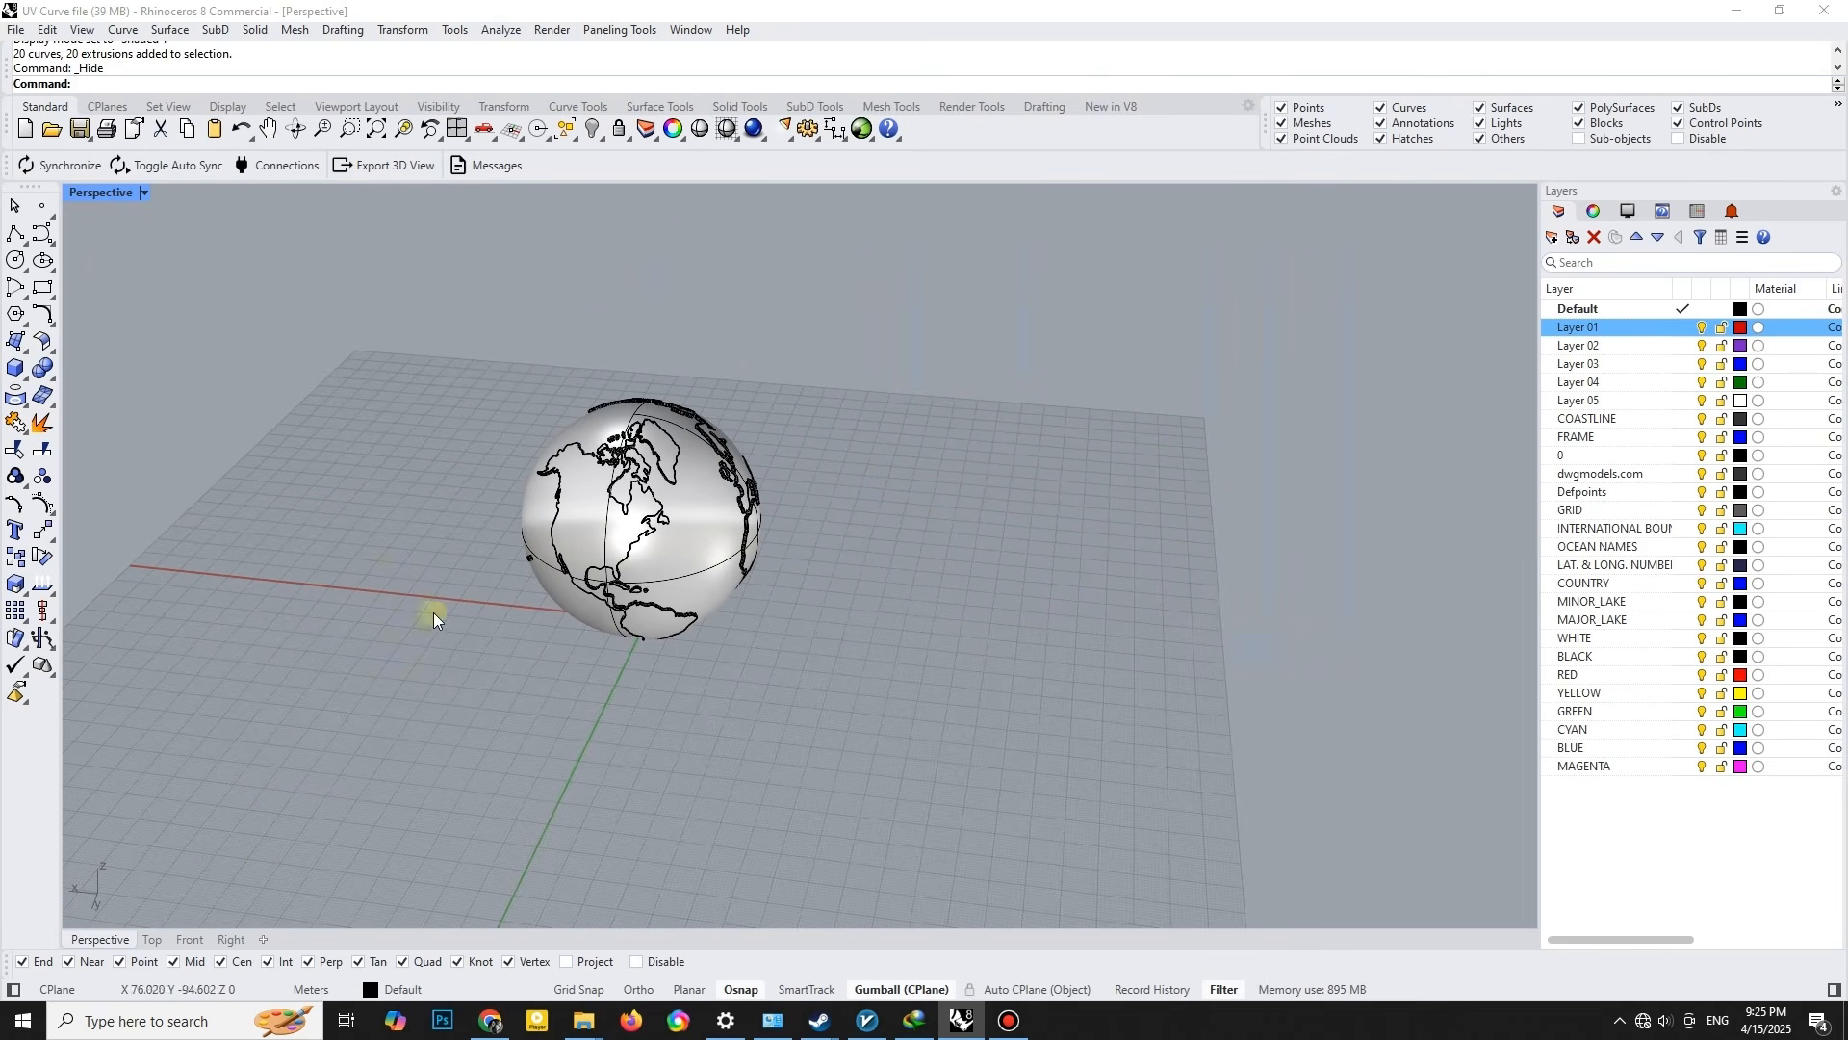
- Switch to the four-viewport layout and draw a circle of radius 4 centred on the origin in the Top view
double_click(113, 192)
scroll(1044, 481, up, 5)
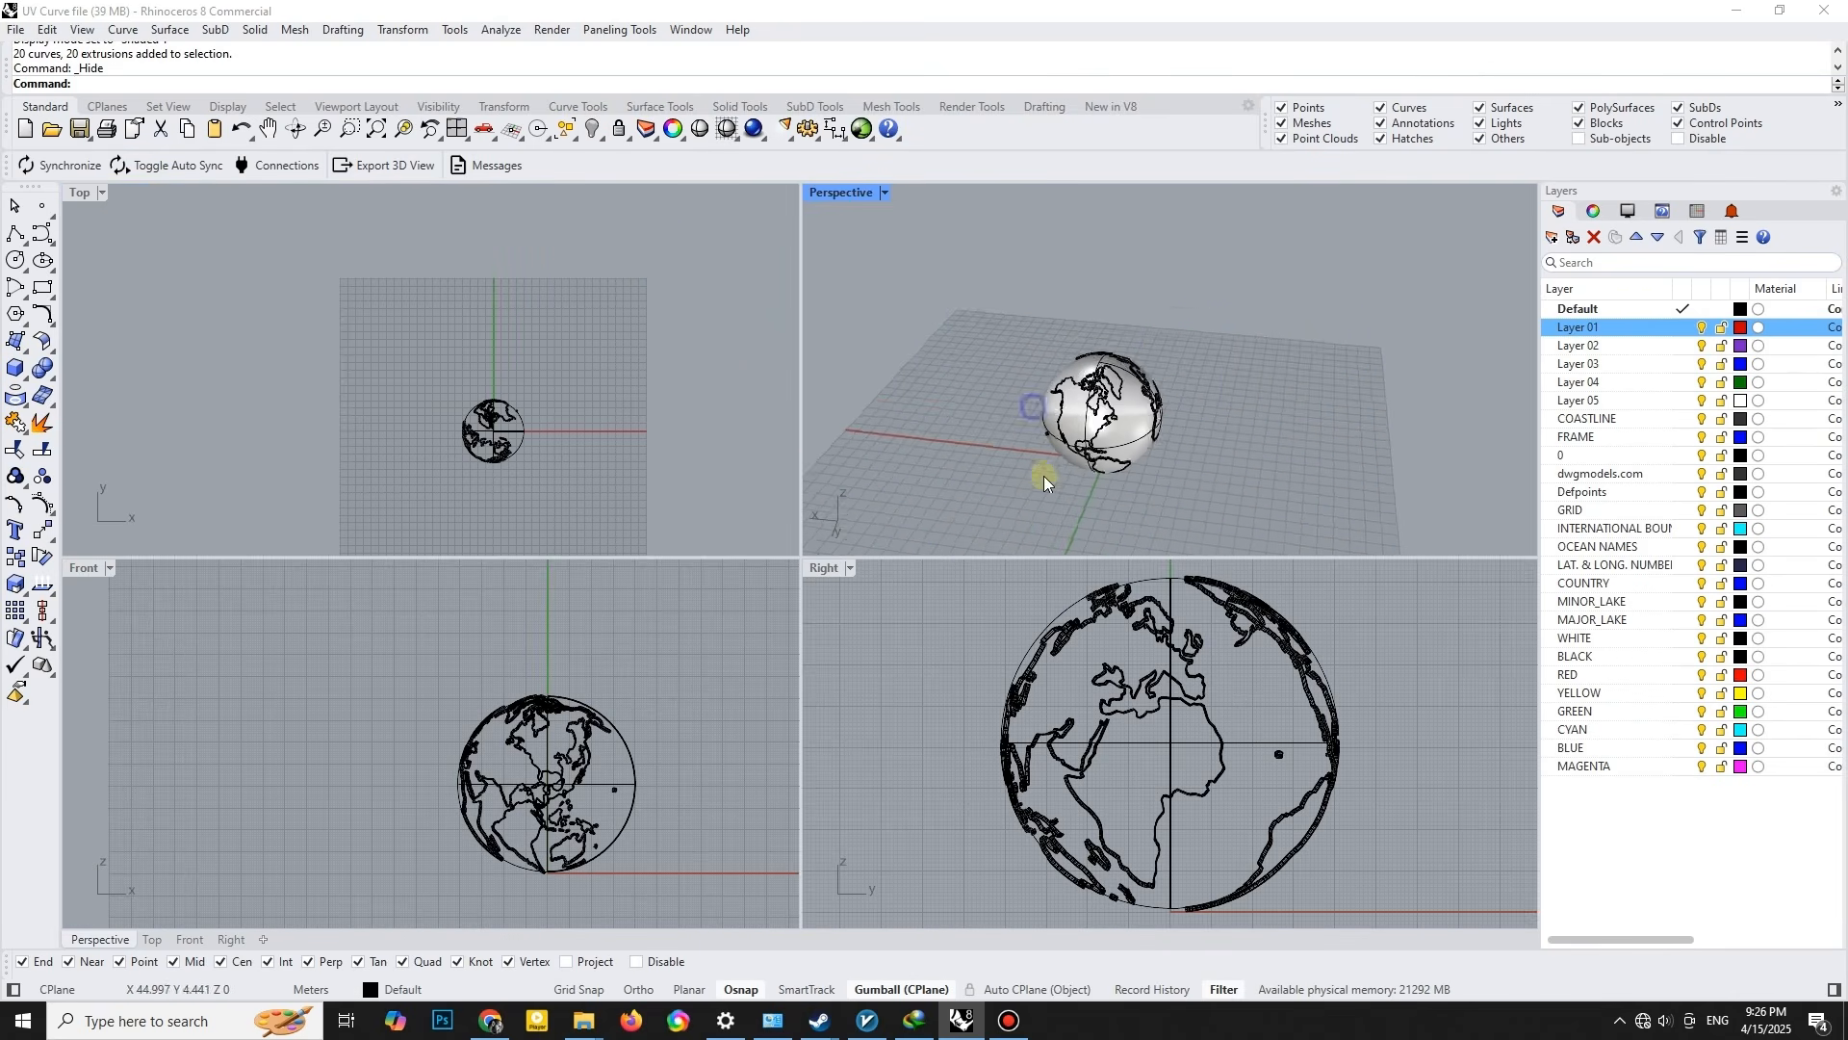
scroll(482, 379, up, 5)
scroll(482, 379, up, 2)
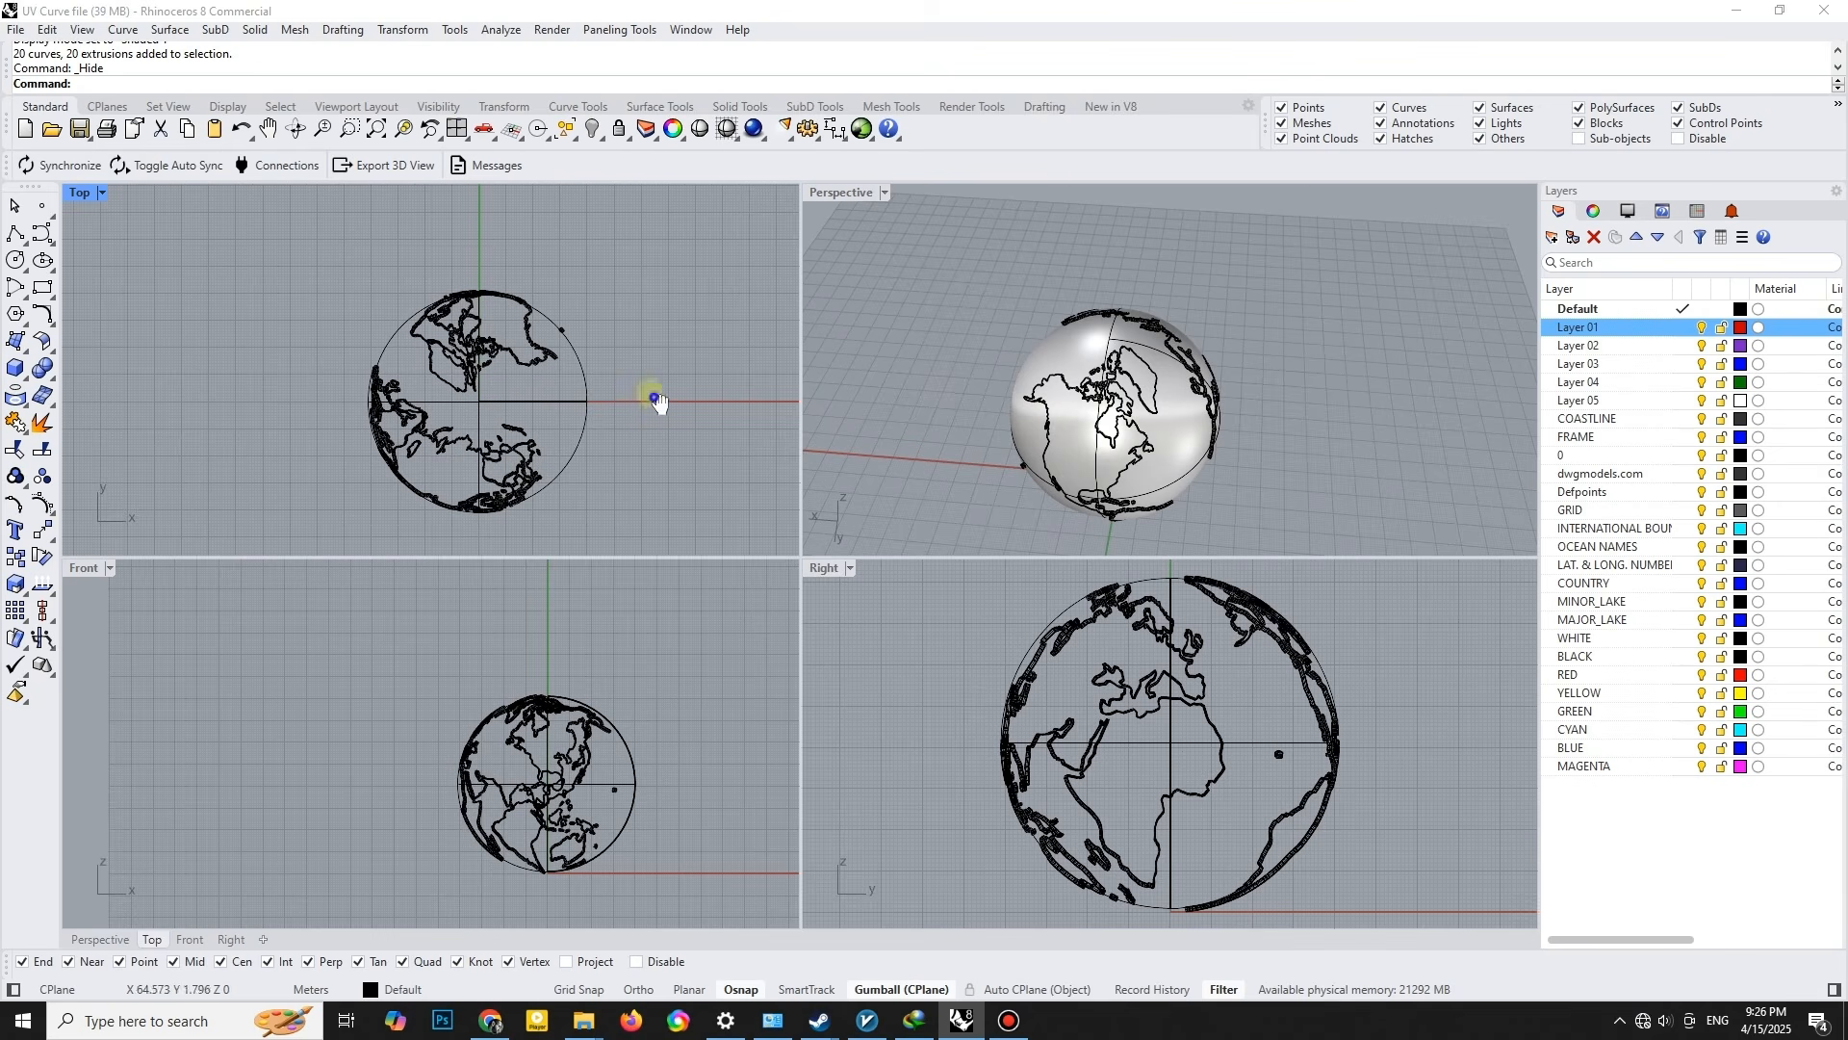
scroll(655, 400, up, 2)
click(16, 260)
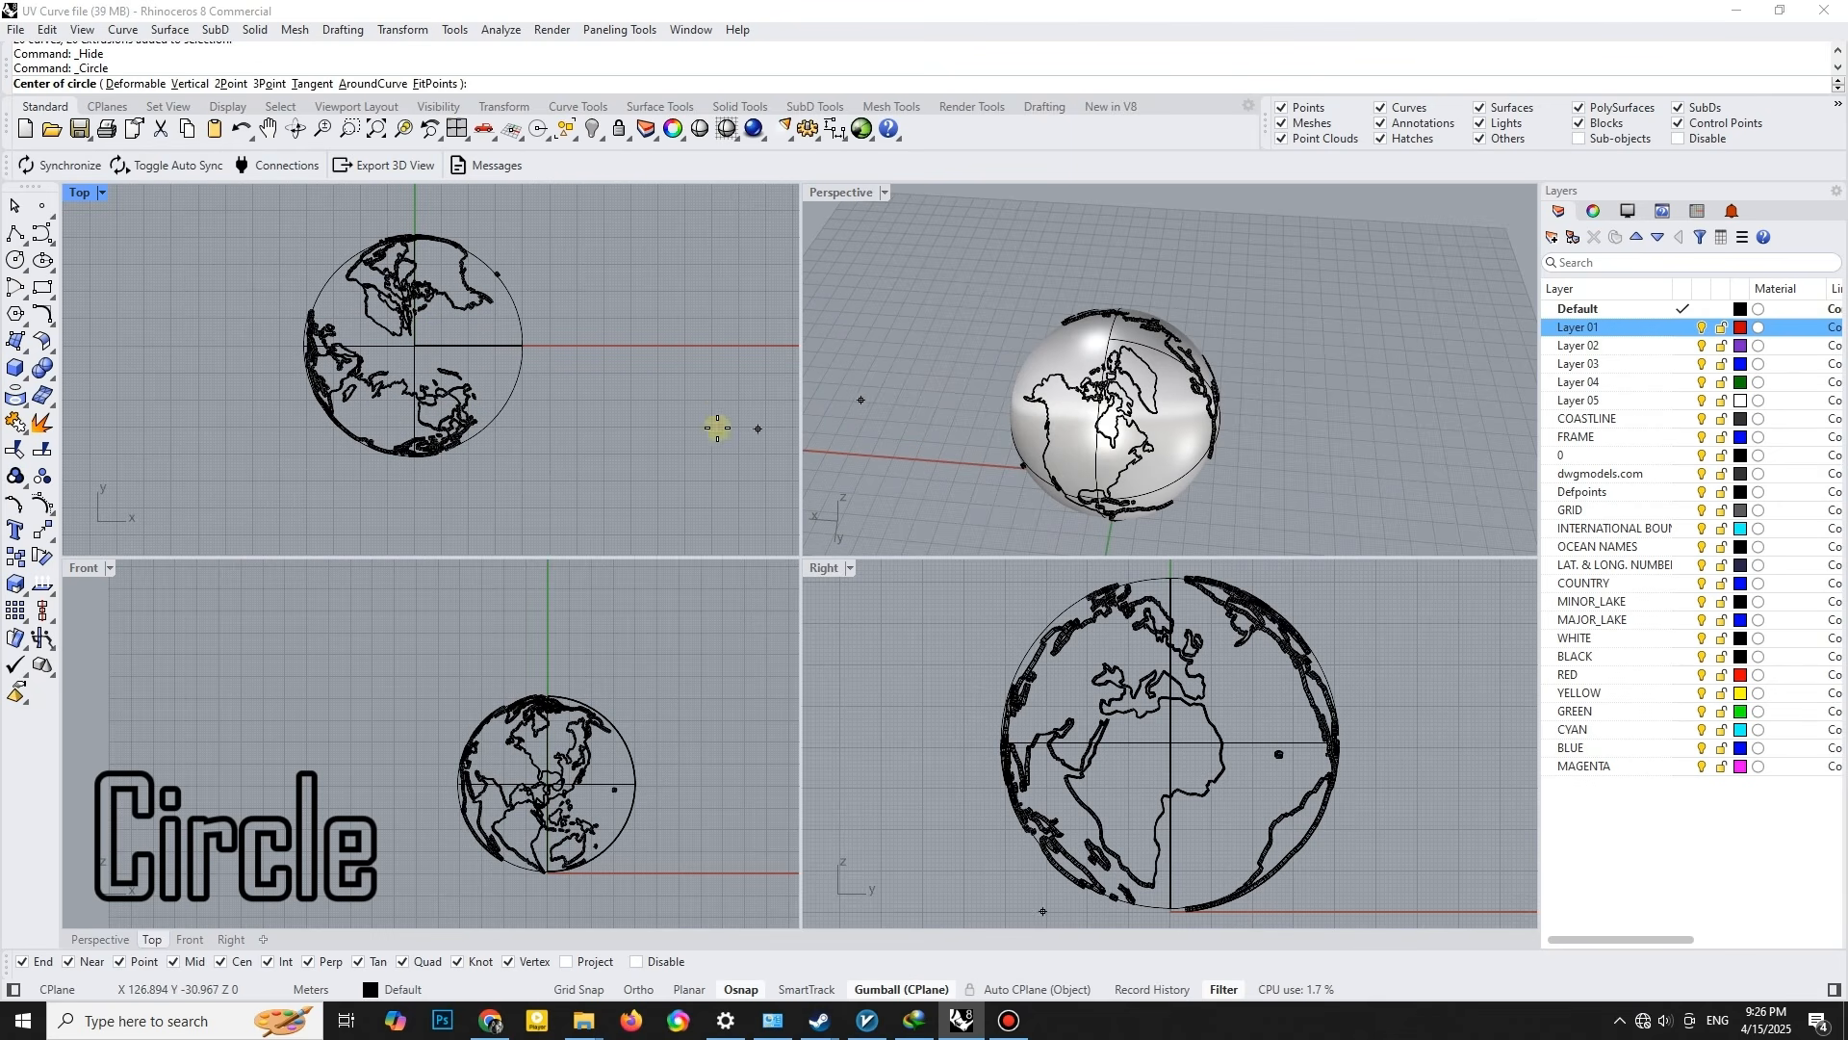
scroll(468, 365, up, 3)
text(0)
key(Return)
scroll(417, 353, up, 2)
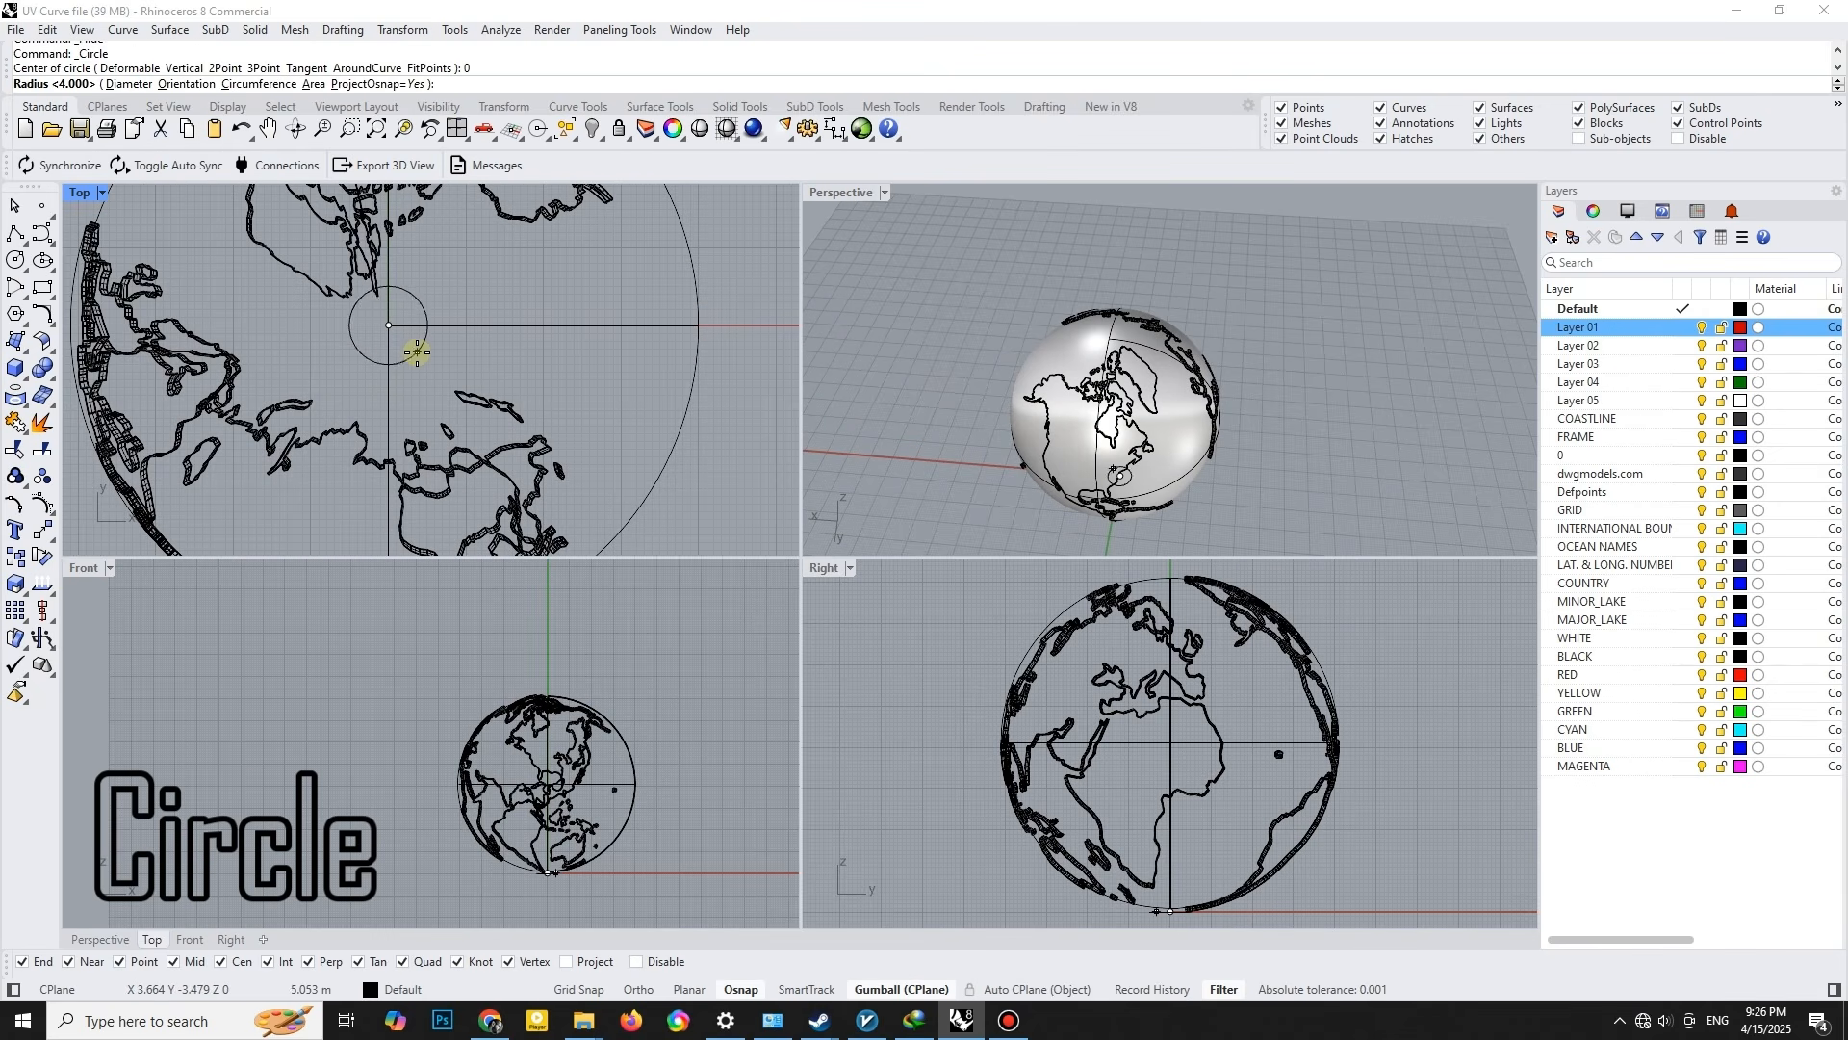
text(4)
key(Return)
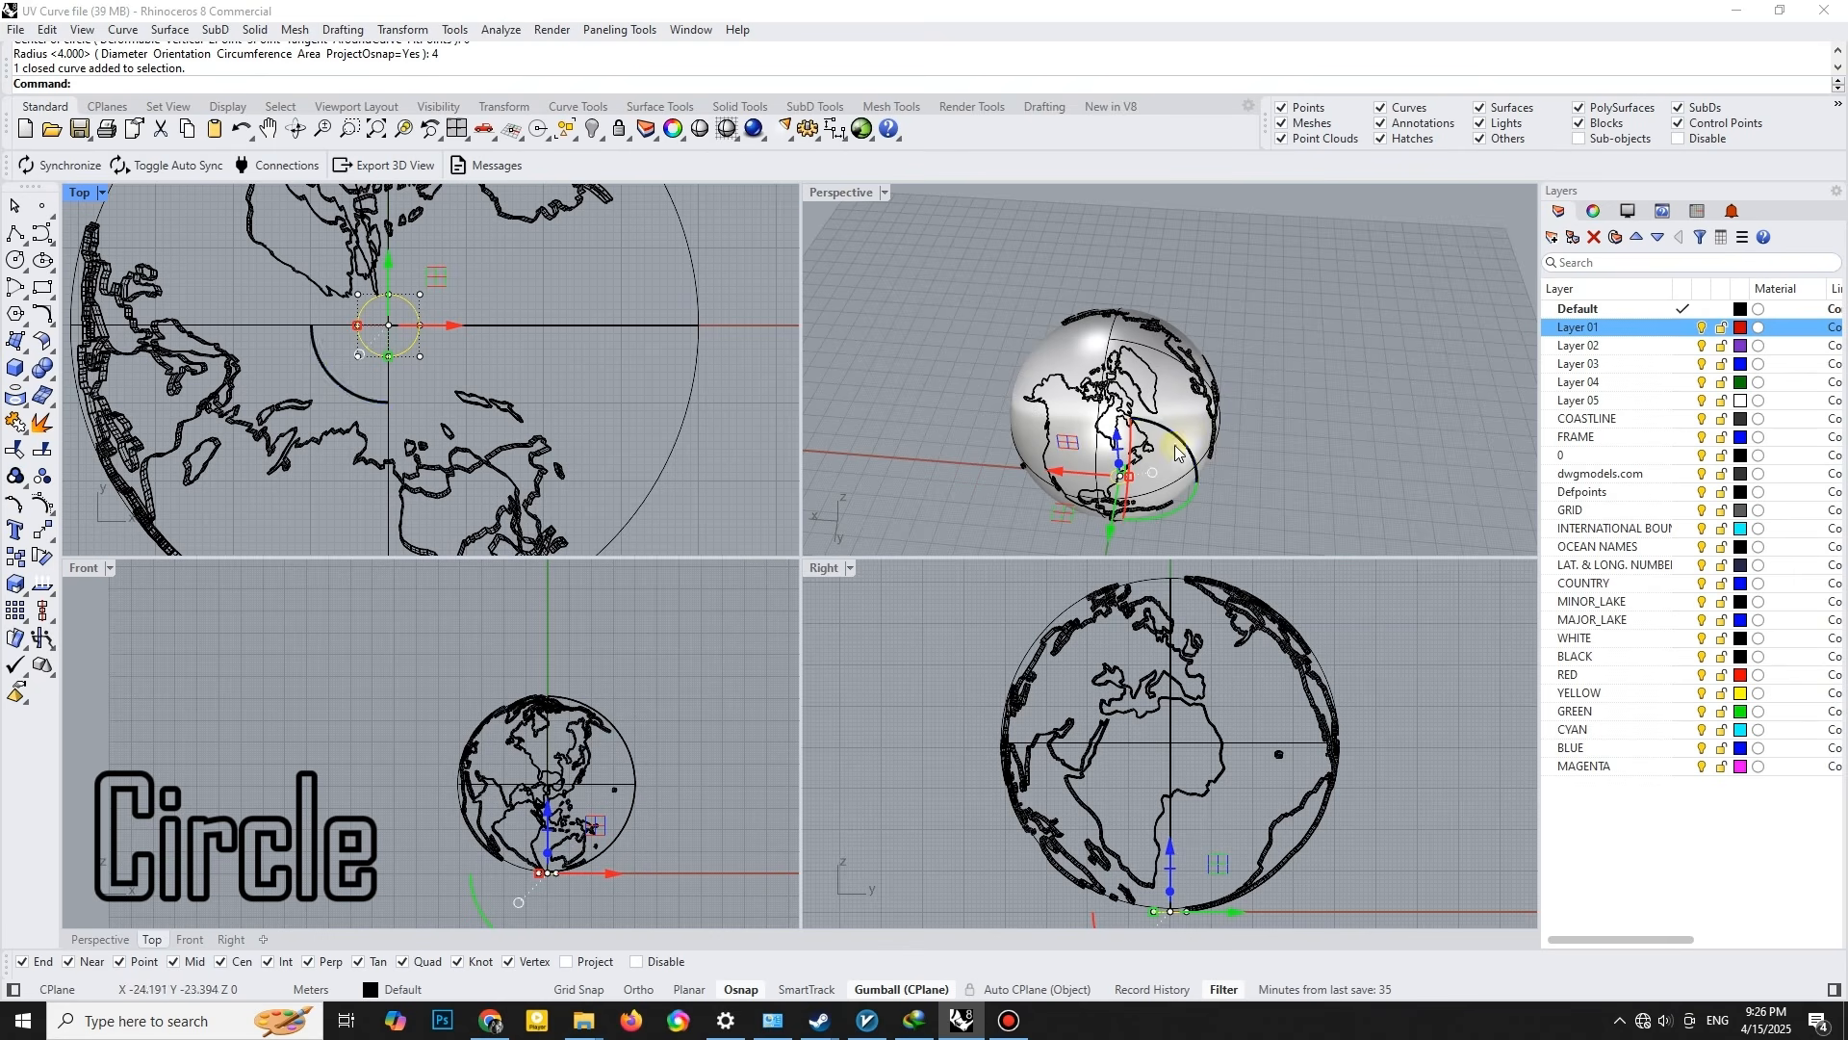
- Extrude the circle straight up as a solid cylinder that passes through the globe and out above its top
shift+right_drag(1128, 498, 1104, 469)
right_drag(973, 385, 1051, 432)
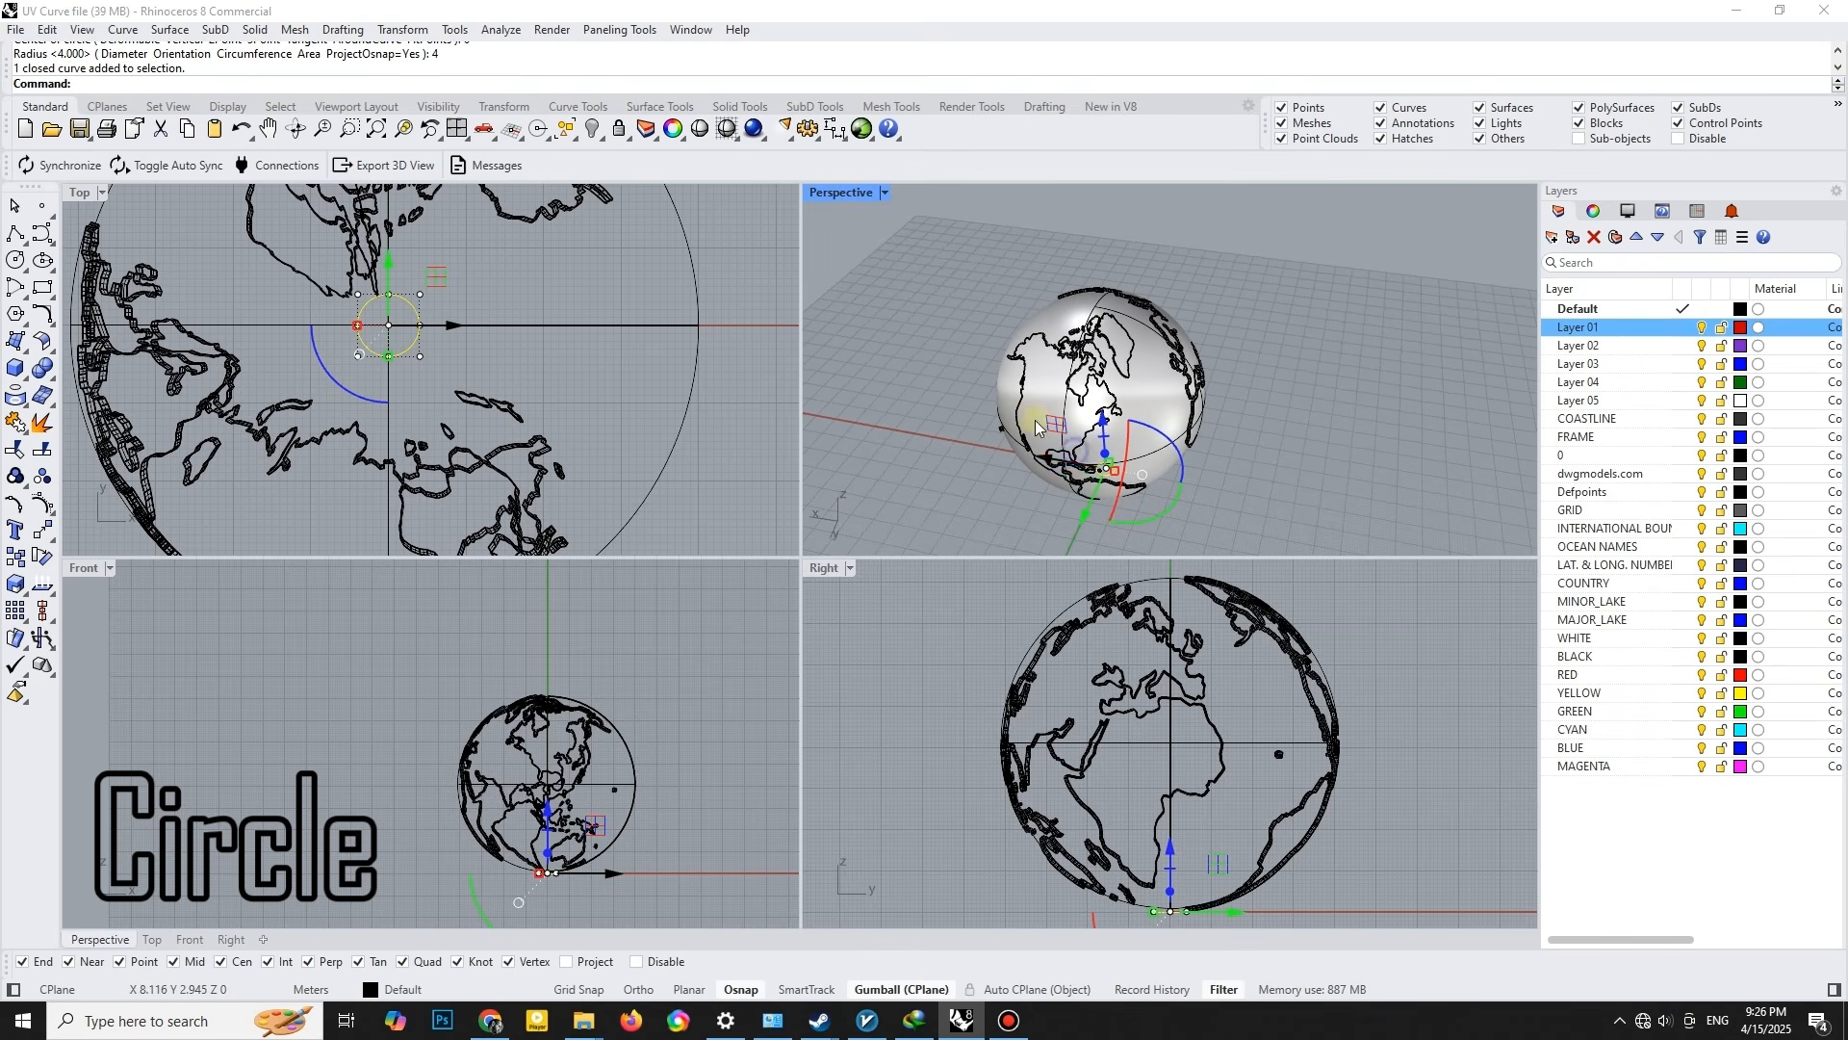
click(255, 29)
mouse_move(318, 356)
click(511, 366)
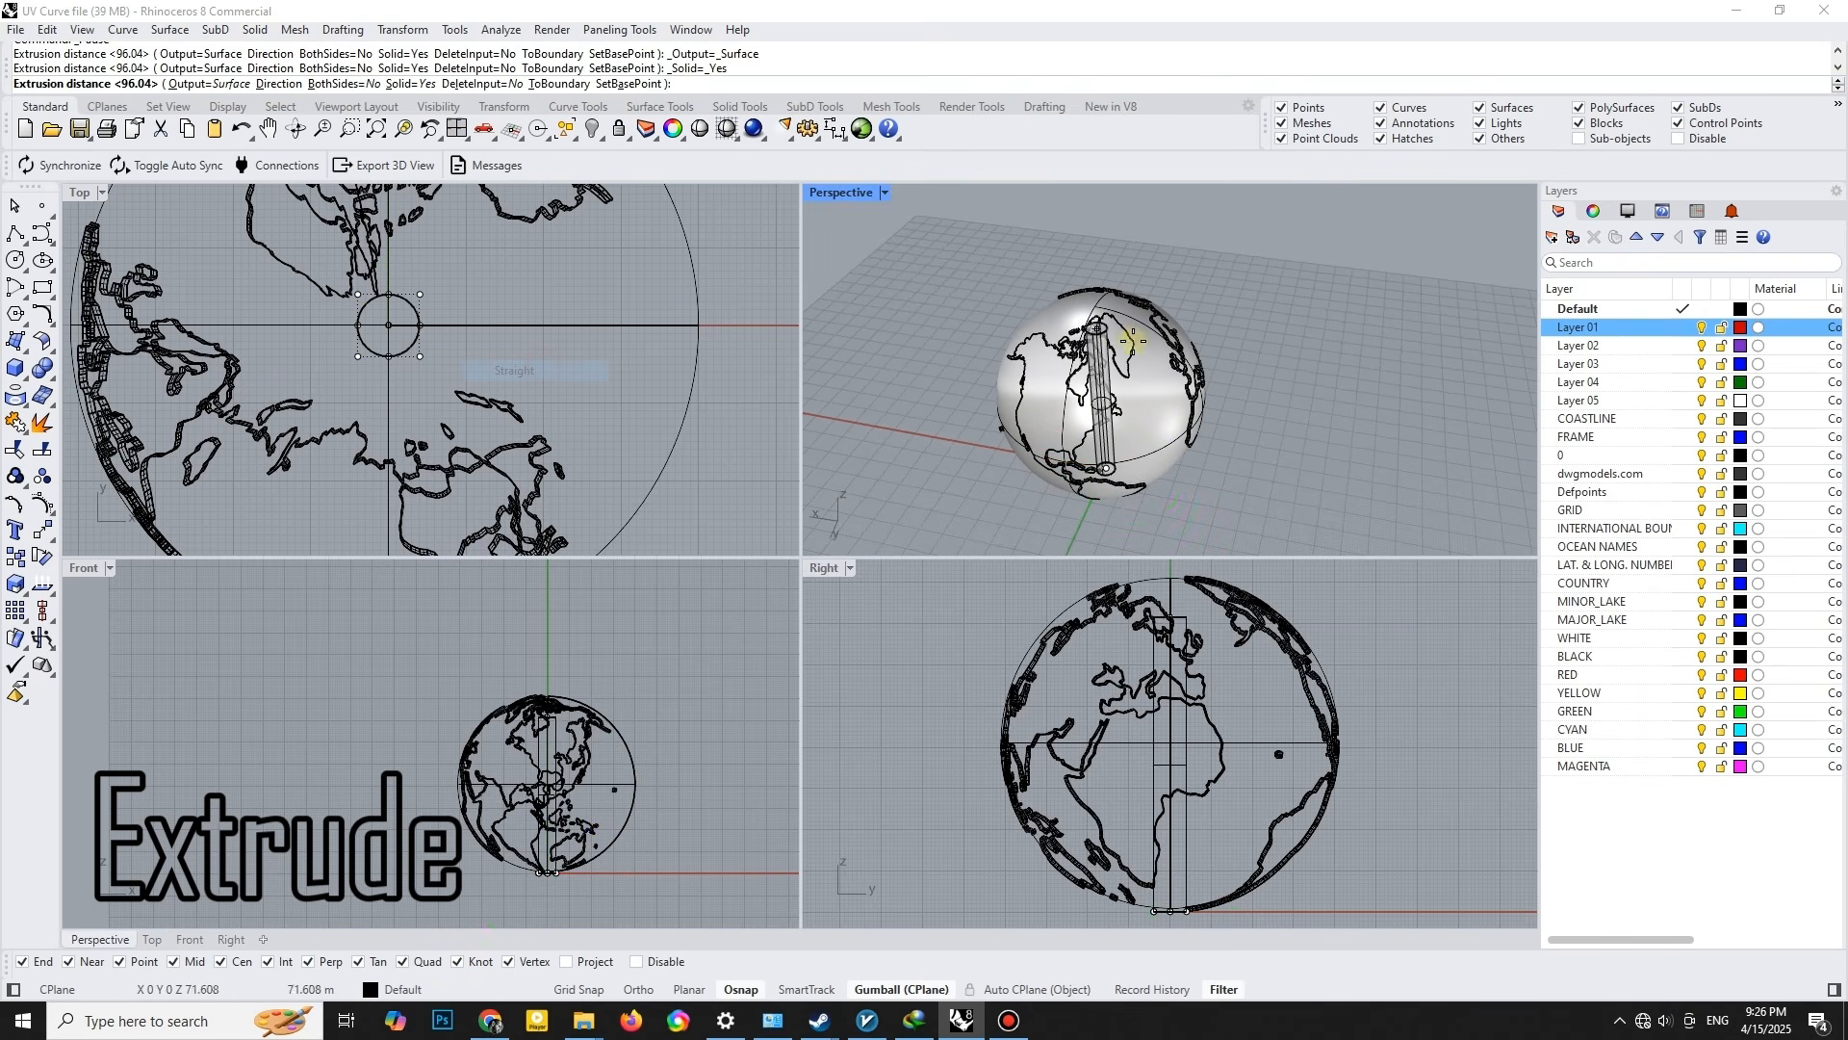
click(1272, 267)
key(Escape)
- Subtract the cylinder from the globe with Boolean Difference to cut a vertical hole through its centre
scroll(1155, 336, up, 4)
click(1148, 353)
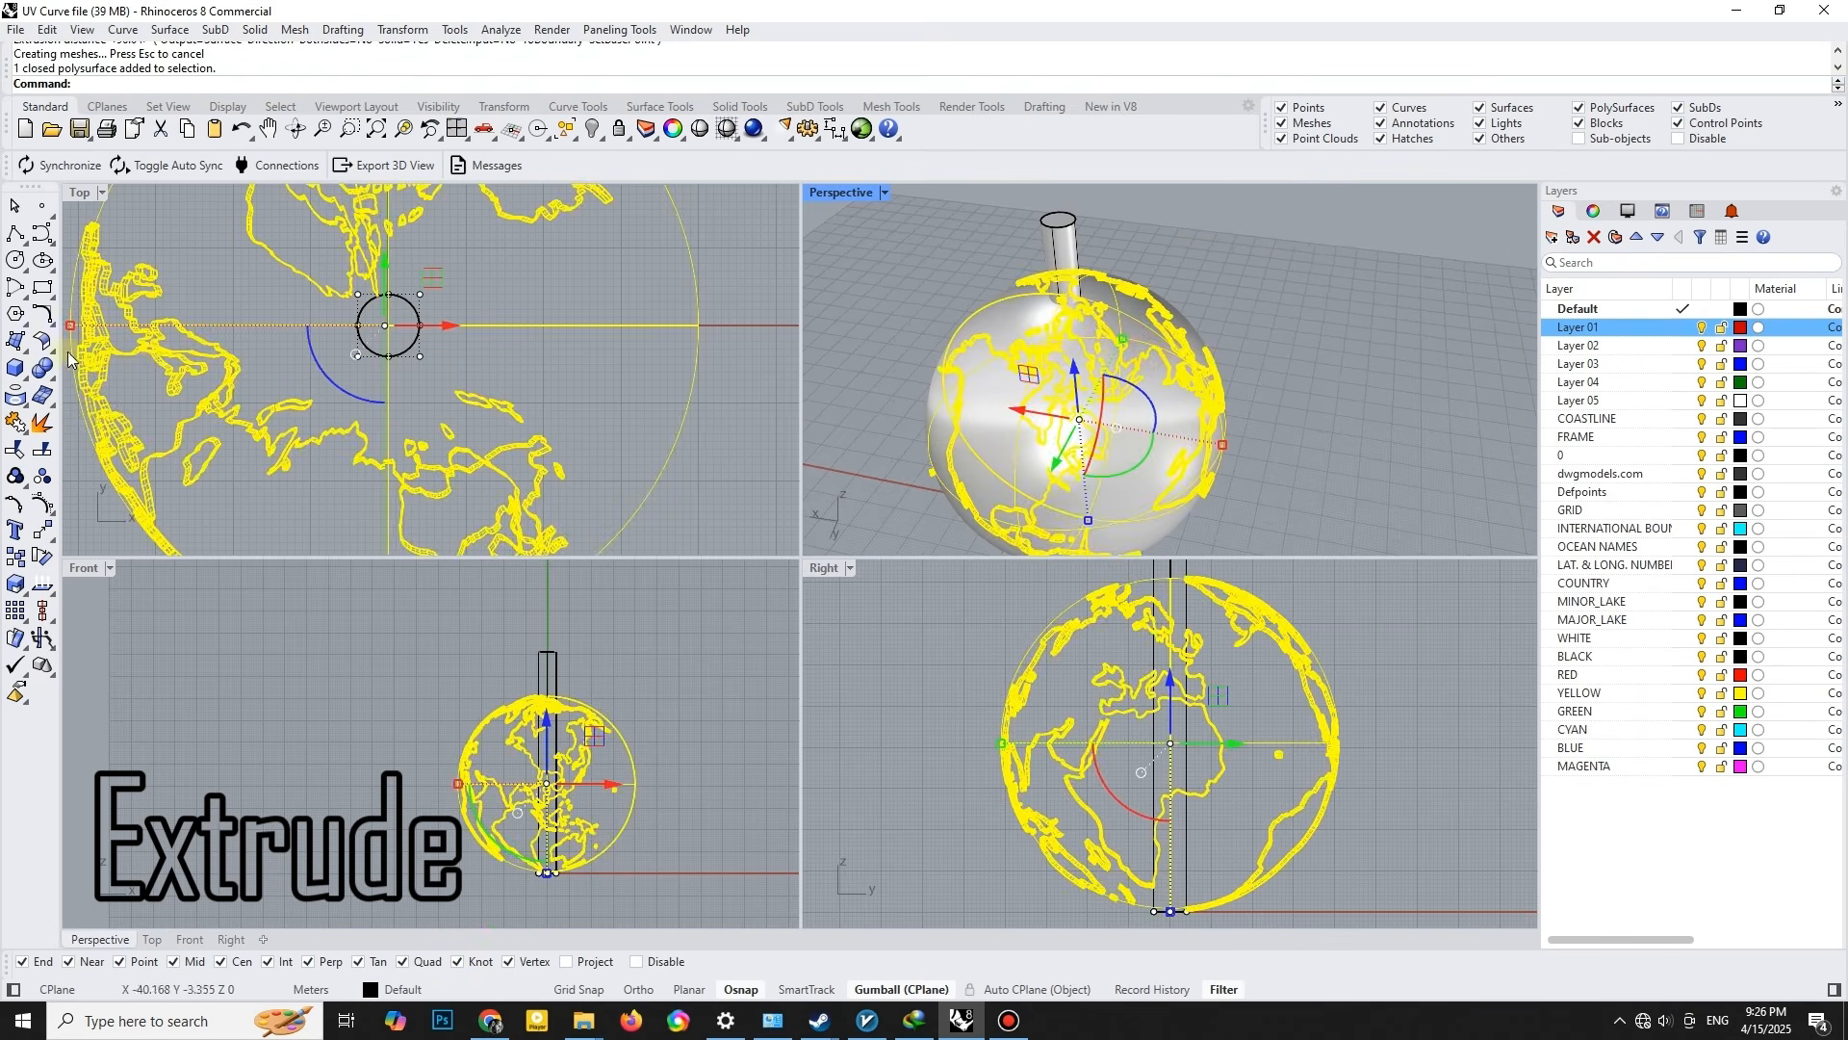
click(53, 384)
click(72, 405)
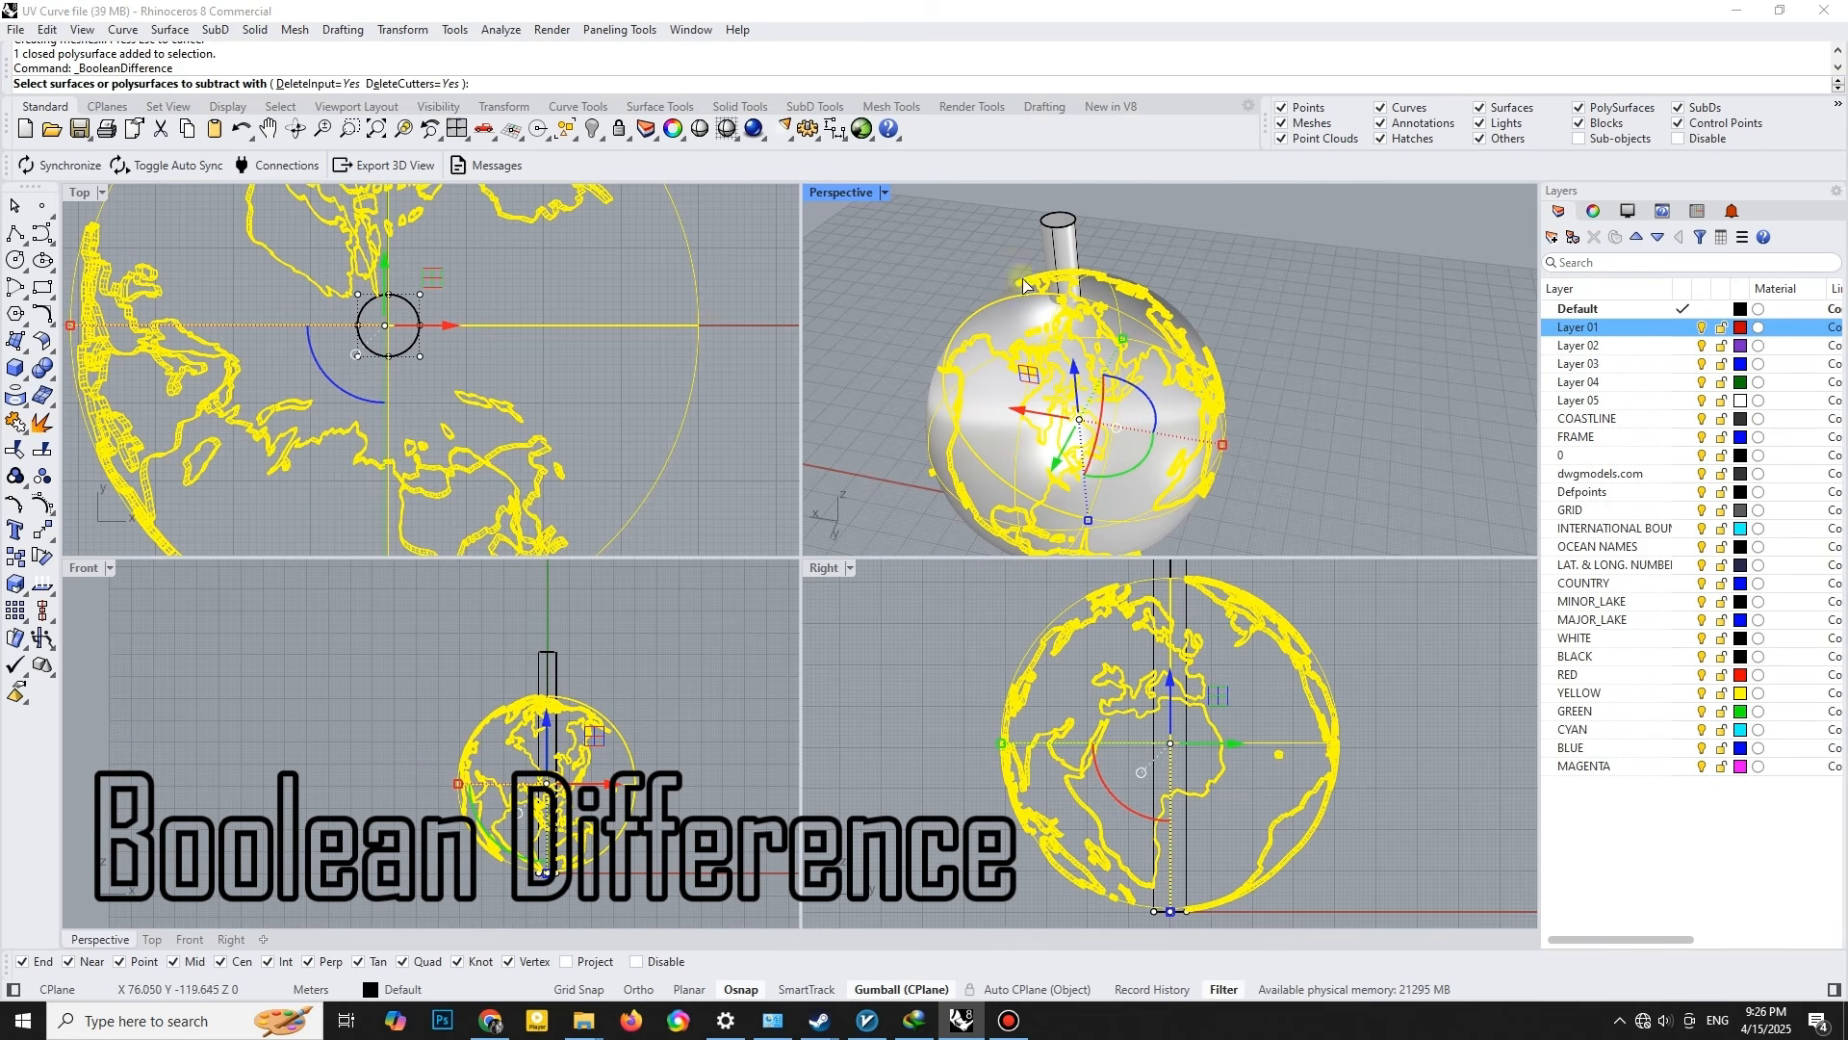
click(1072, 238)
key(Return)
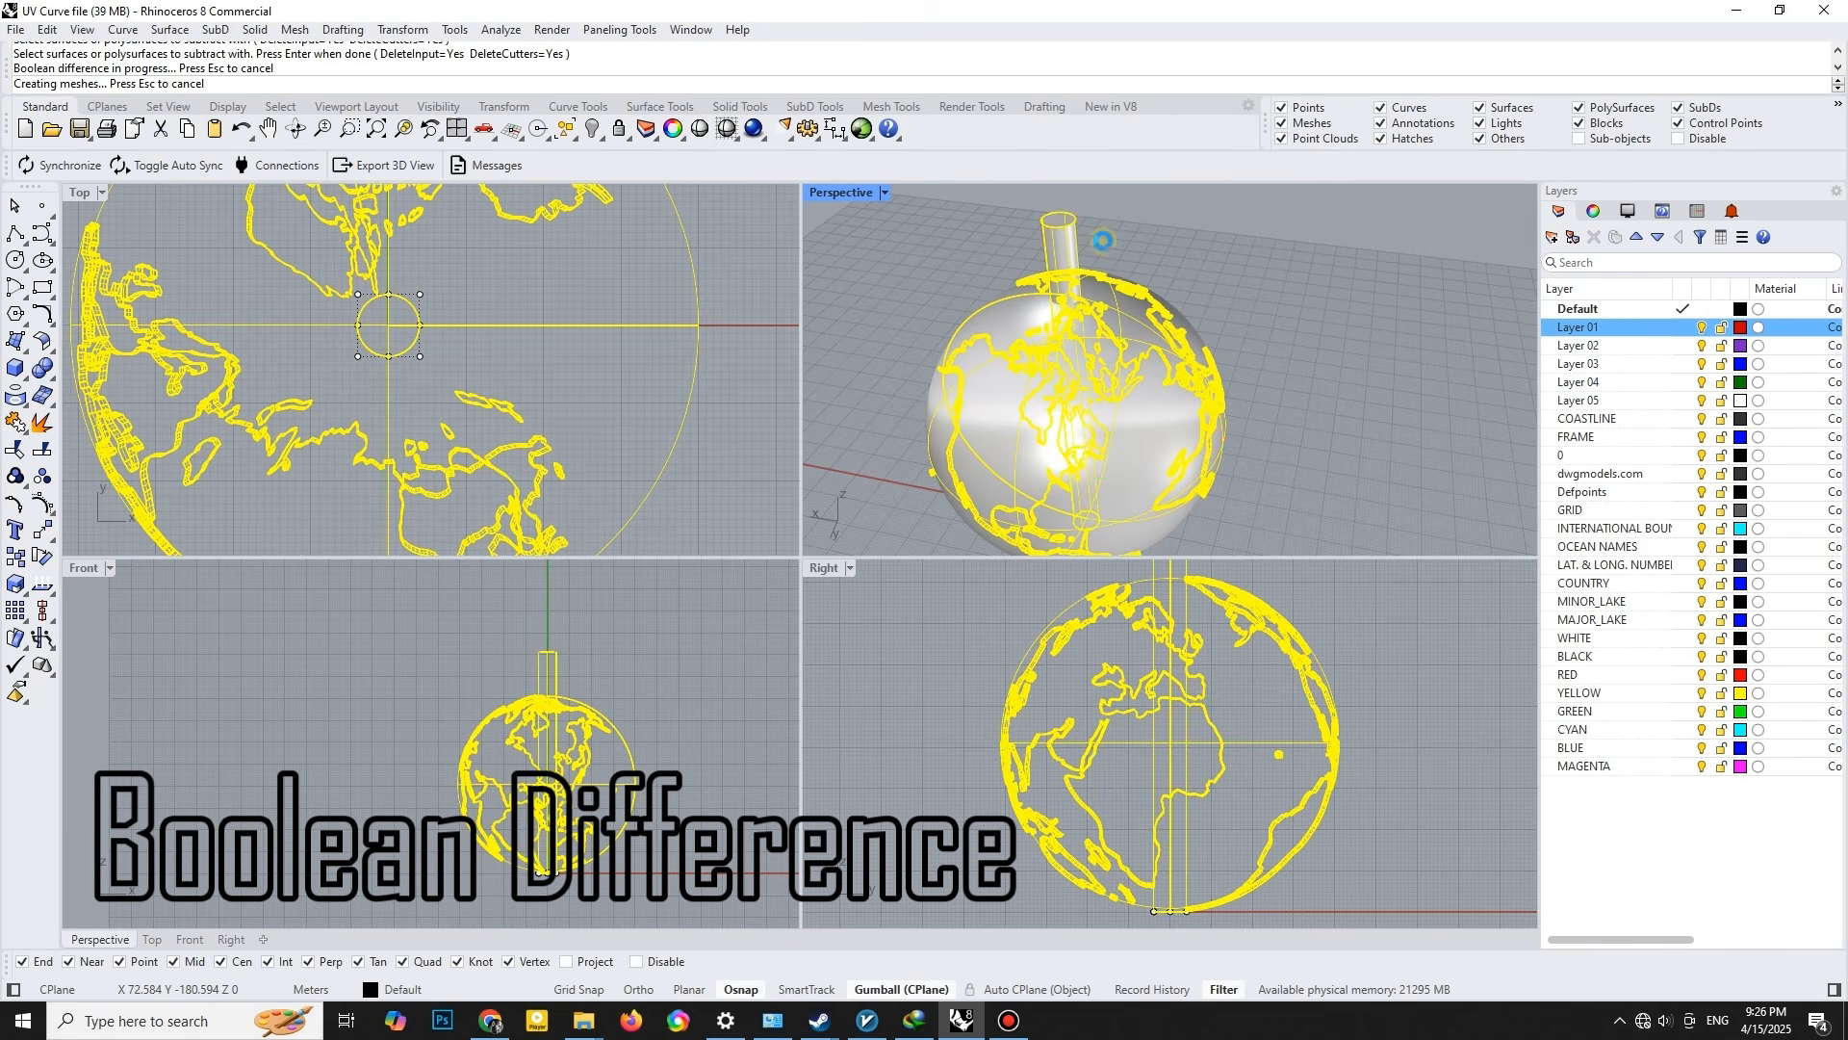
right_drag(1084, 273, 1018, 275)
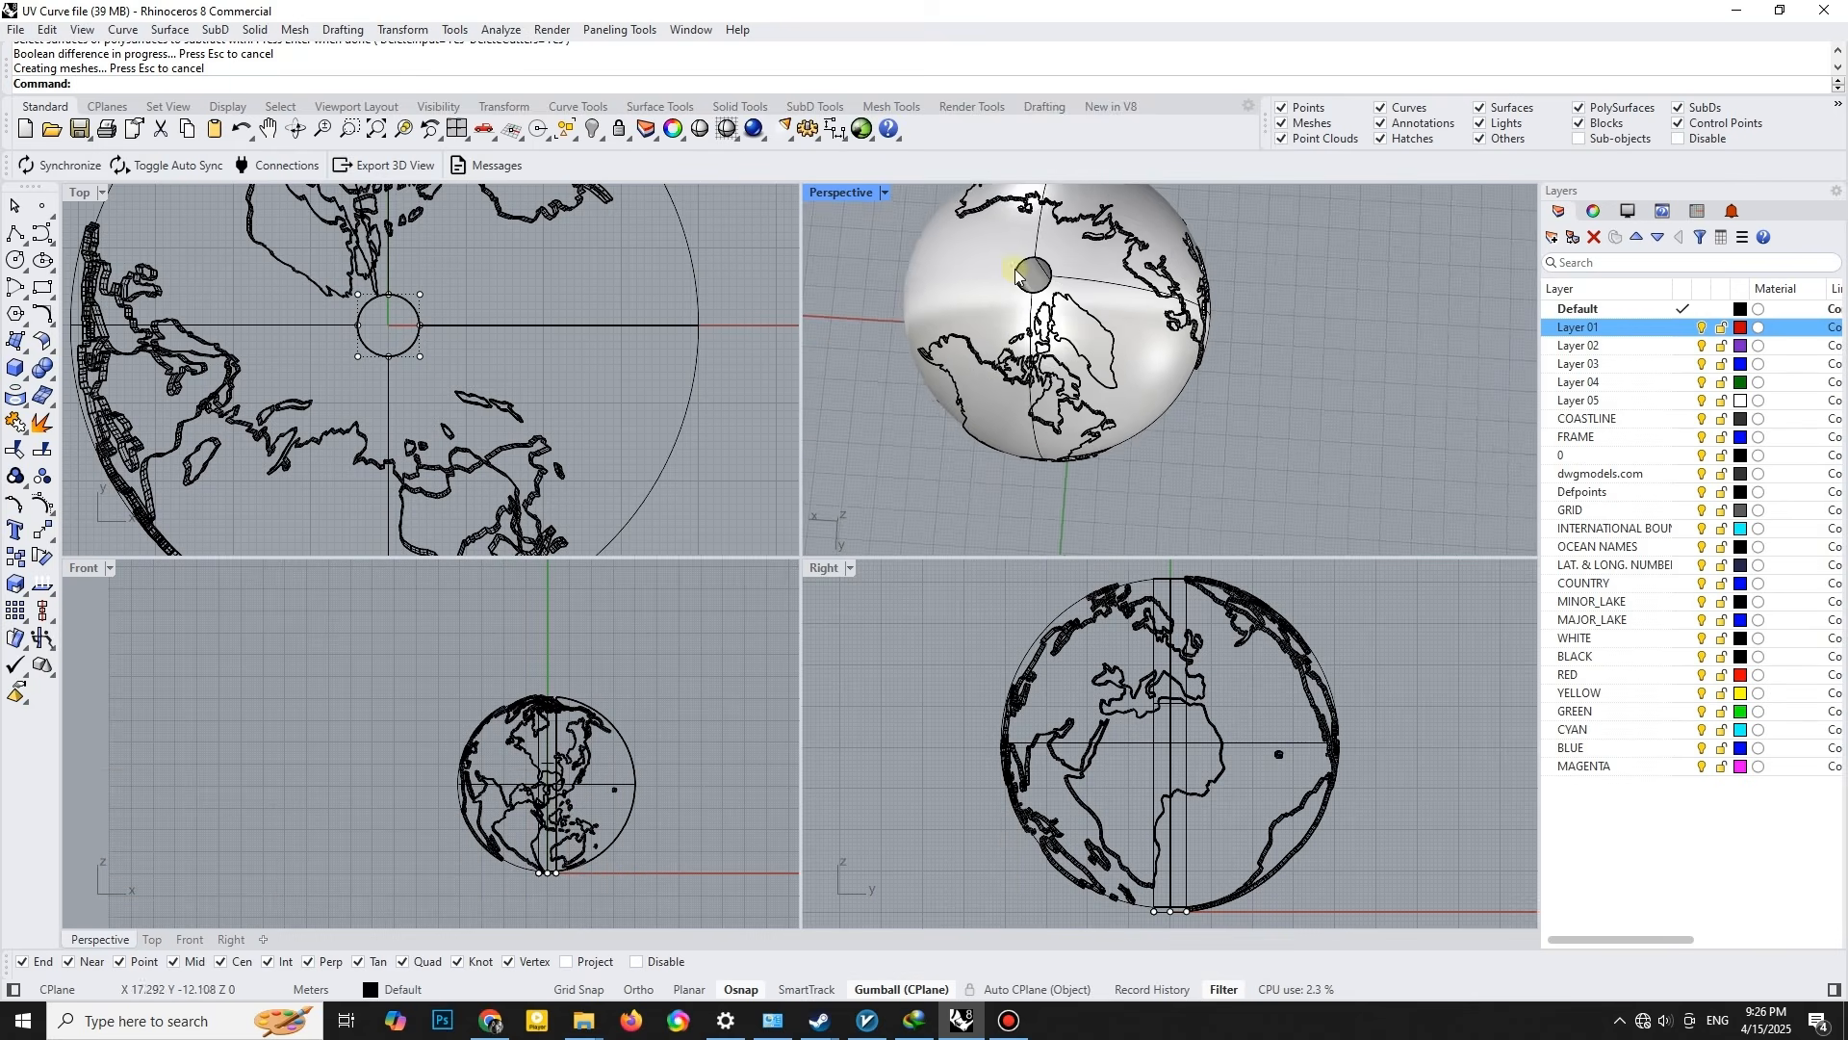
- Delete the construction circle left at the base of the globe
click(414, 344)
click(462, 396)
key(Delete)
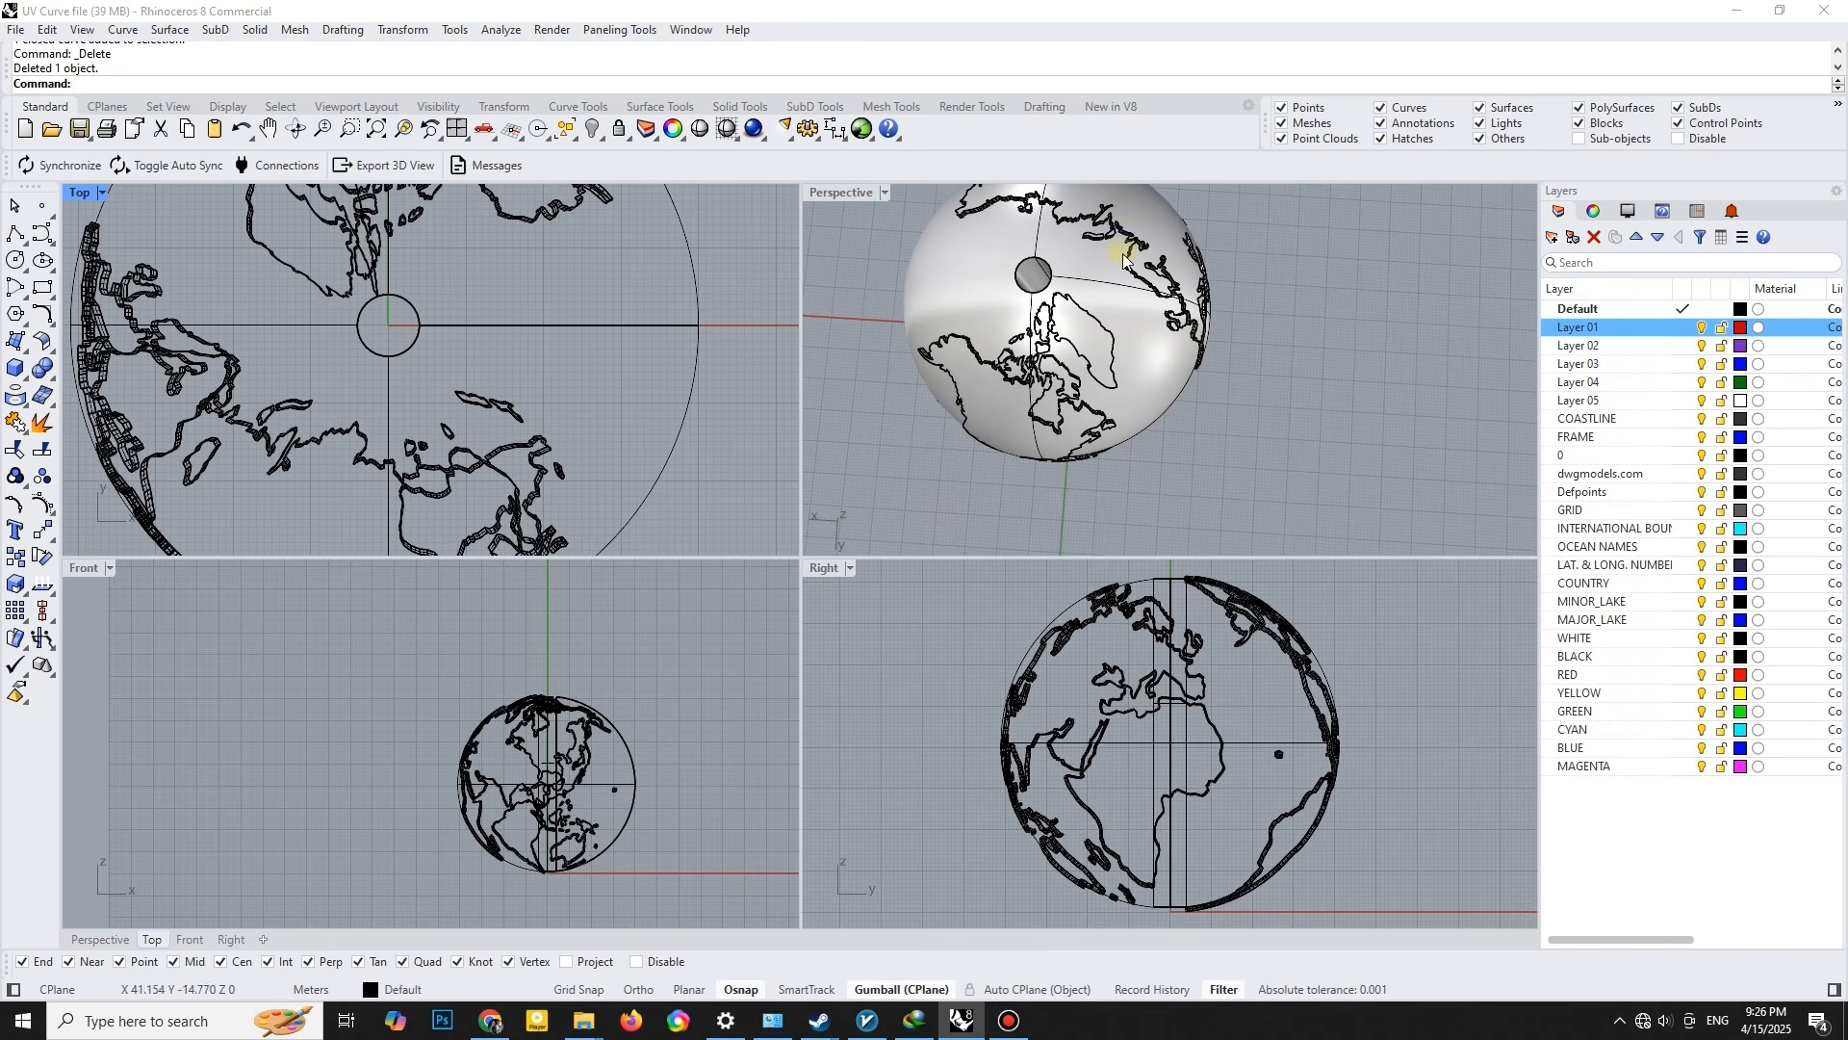
- Create contours of the globe from base point 0 in the vertical direction with Ortho on and a spacing of 4
scroll(1038, 255, up, 6)
shift+right_drag(1062, 352, 1192, 456)
scroll(1159, 381, down, 5)
mouse_move(1176, 381)
right_down()
mouse_move(1239, 303)
mouse_move(1251, 374)
mouse_move(1168, 291)
mouse_move(1144, 378)
right_up()
click(1168, 290)
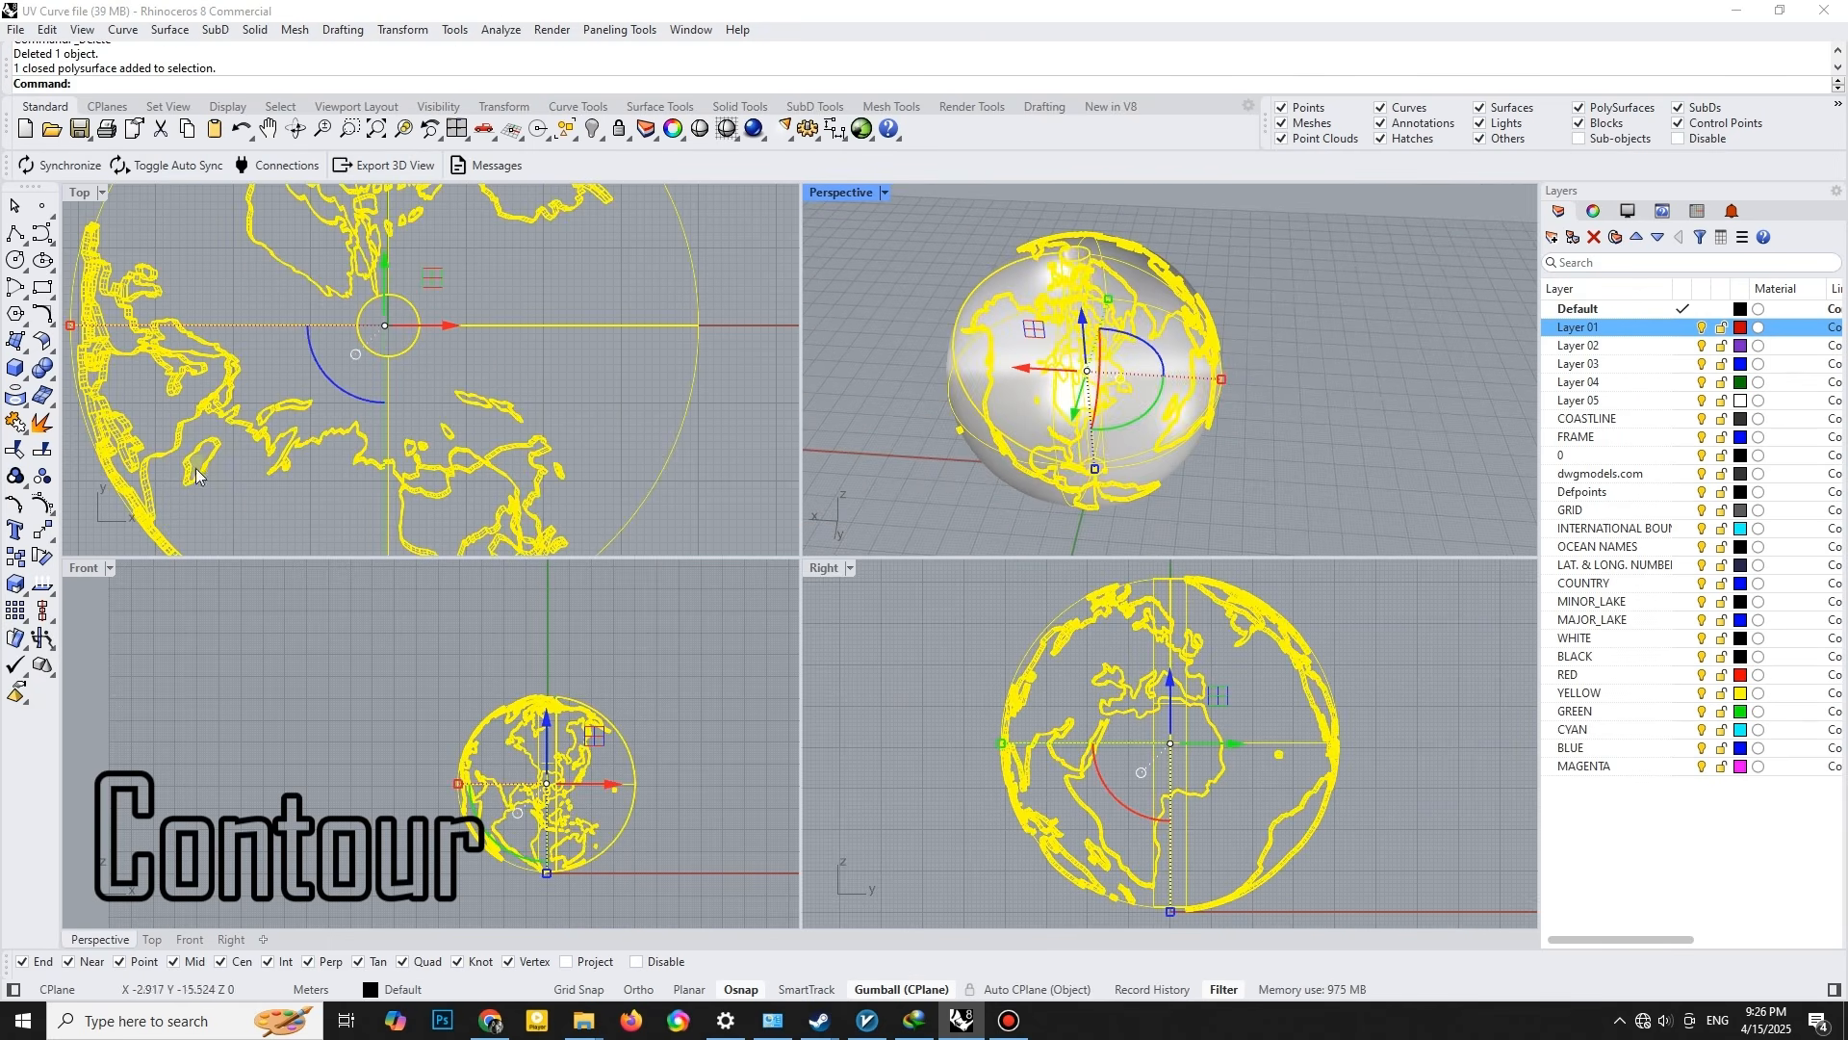
click(26, 408)
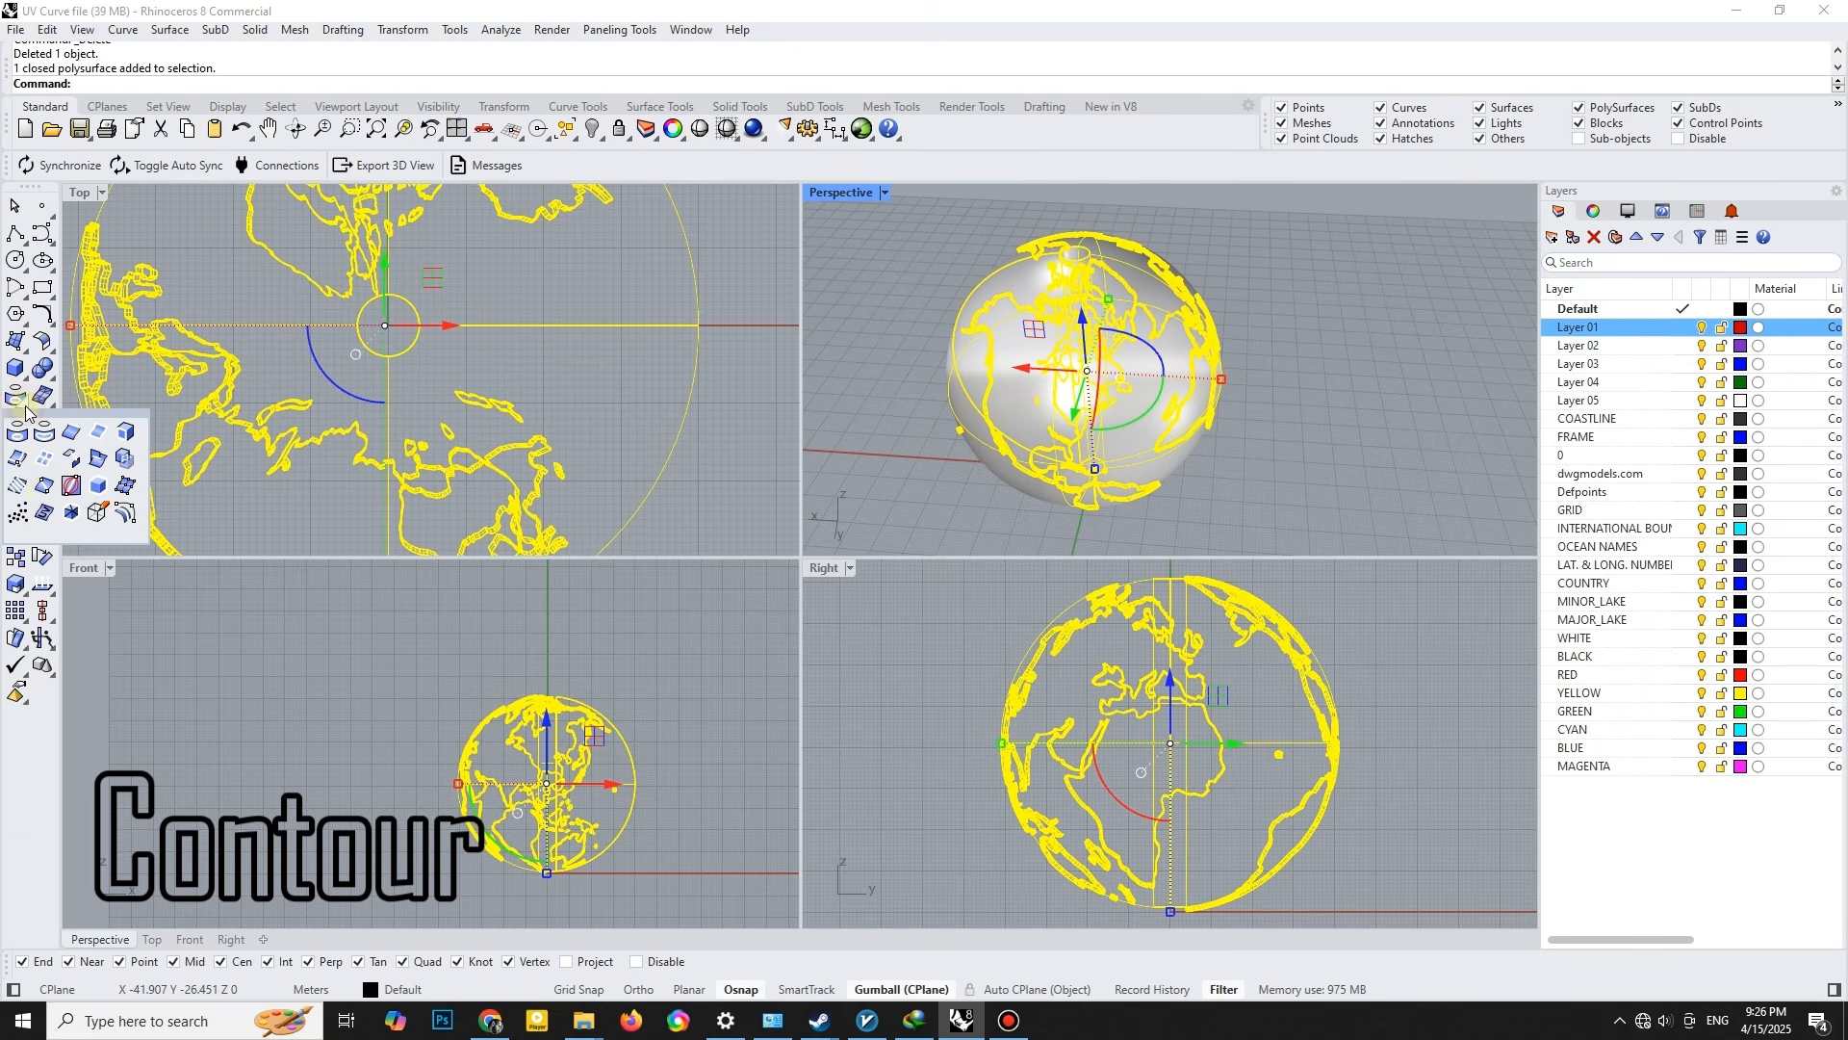
click(22, 486)
click(539, 884)
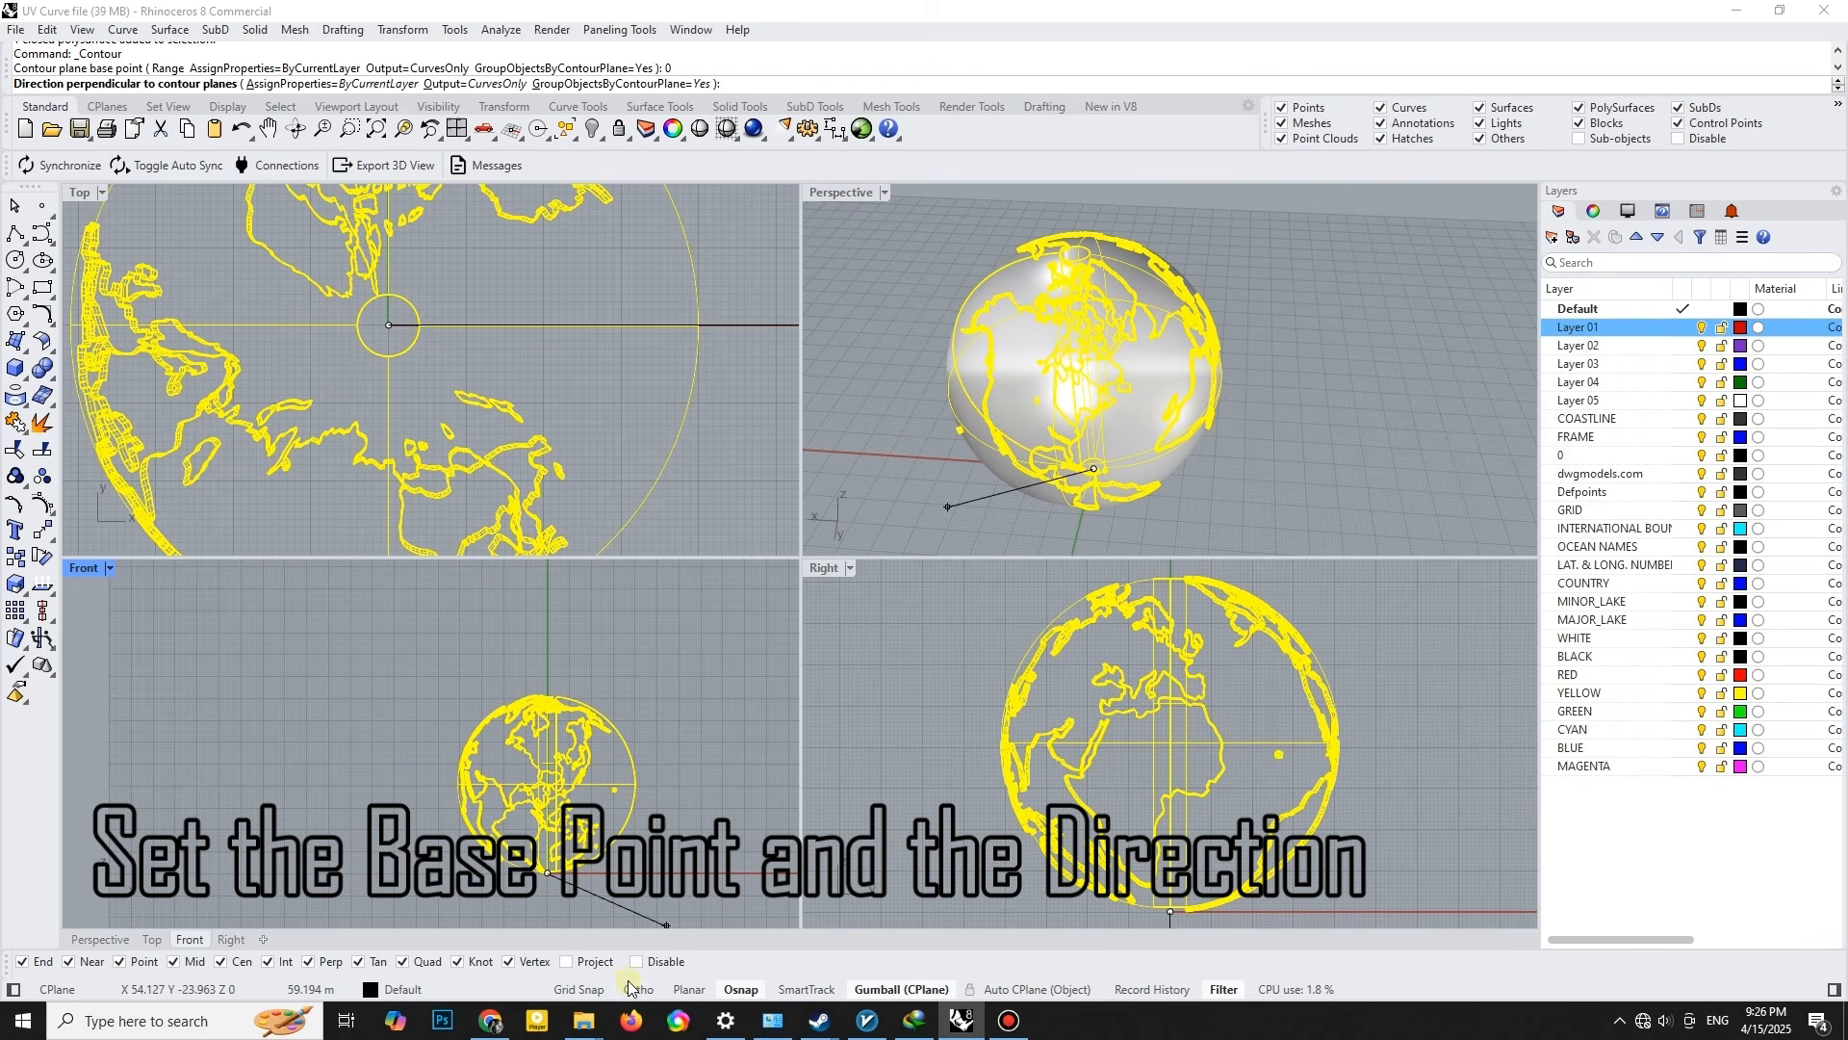
key(F8)
click(551, 622)
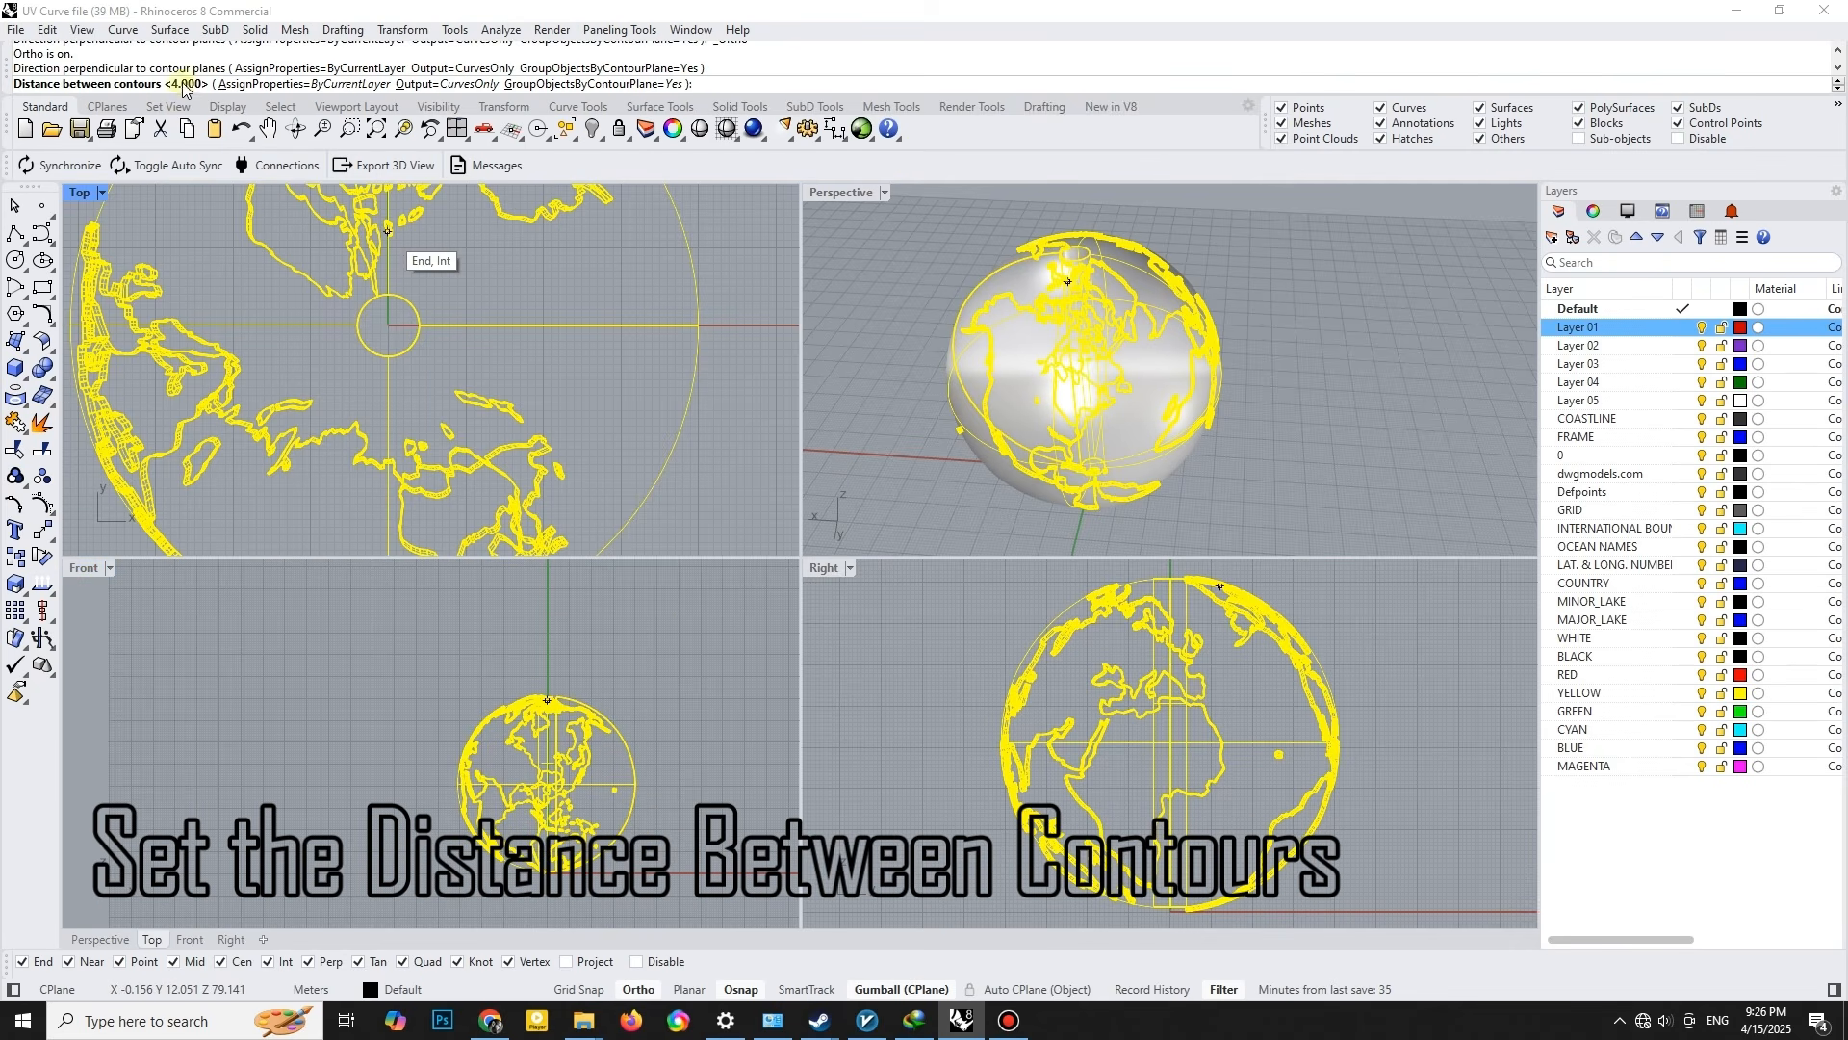
key(Return)
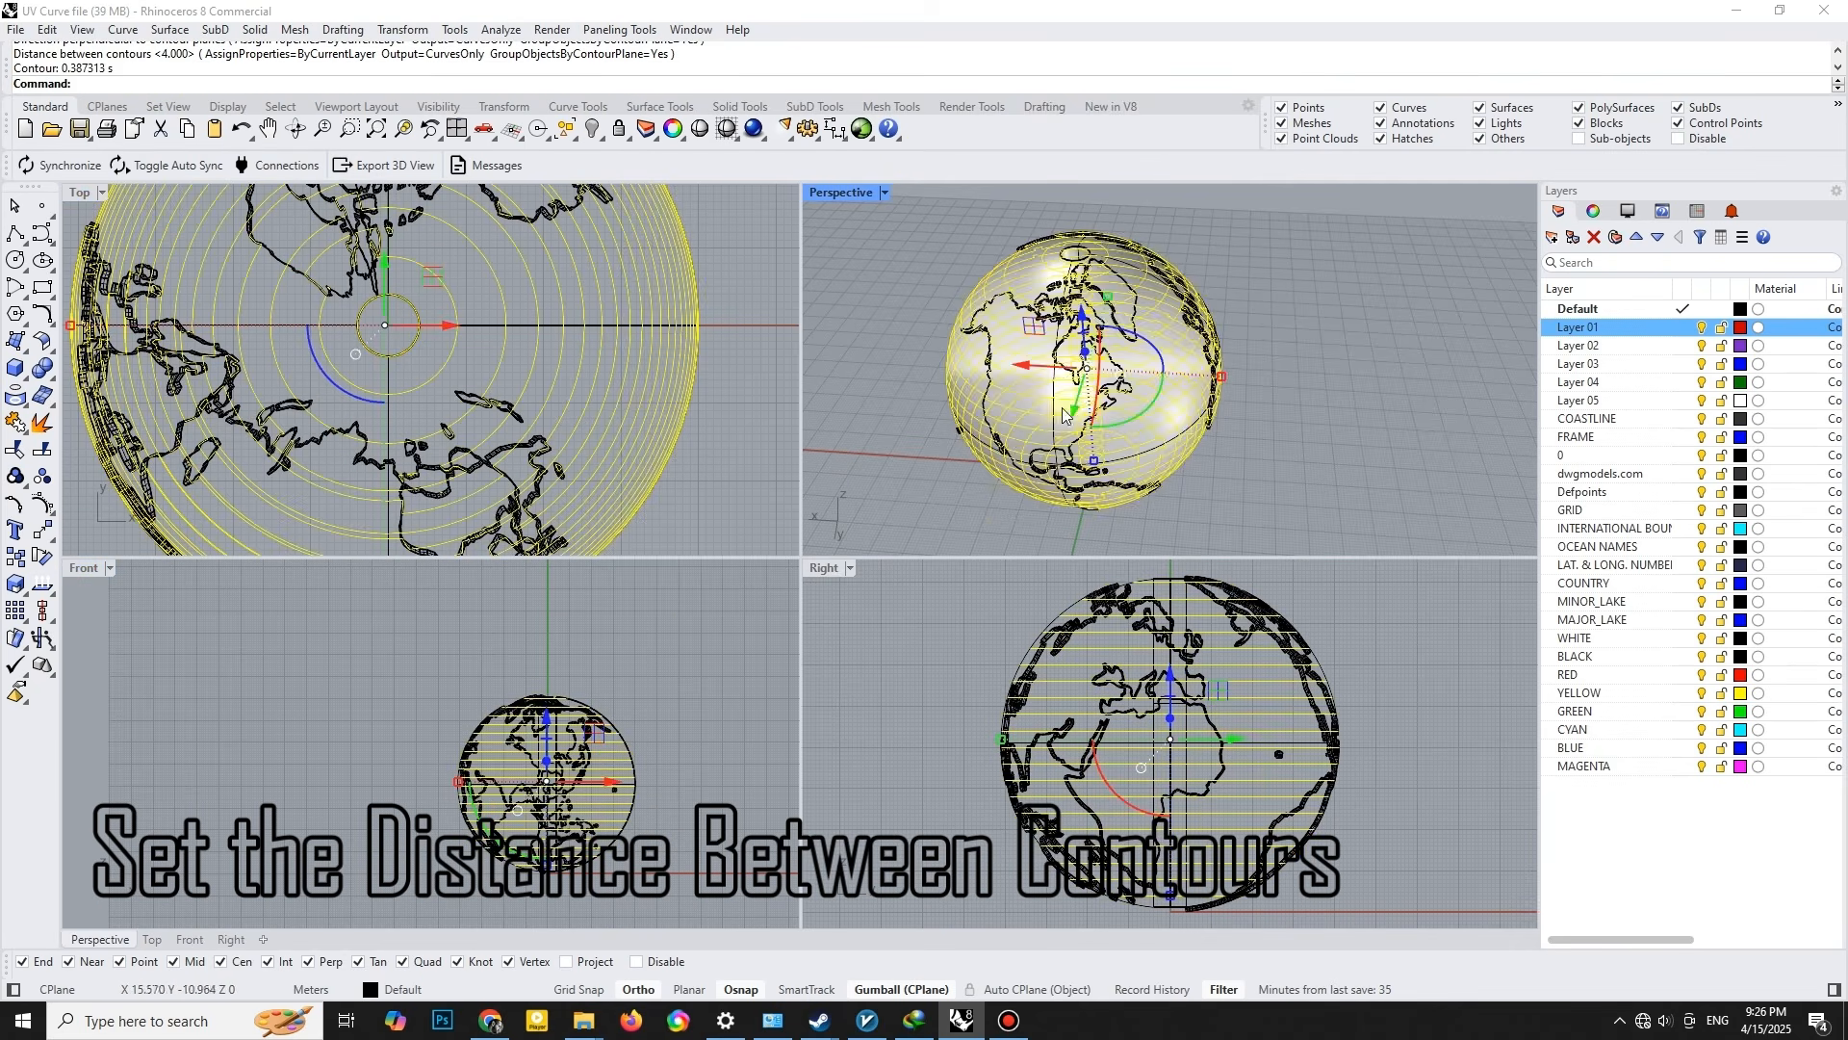
- Move the contour curves -120 along the X axis, away from the globe
scroll(1078, 387, down, 5)
scroll(1107, 320, up, 4)
scroll(1107, 327, up, 5)
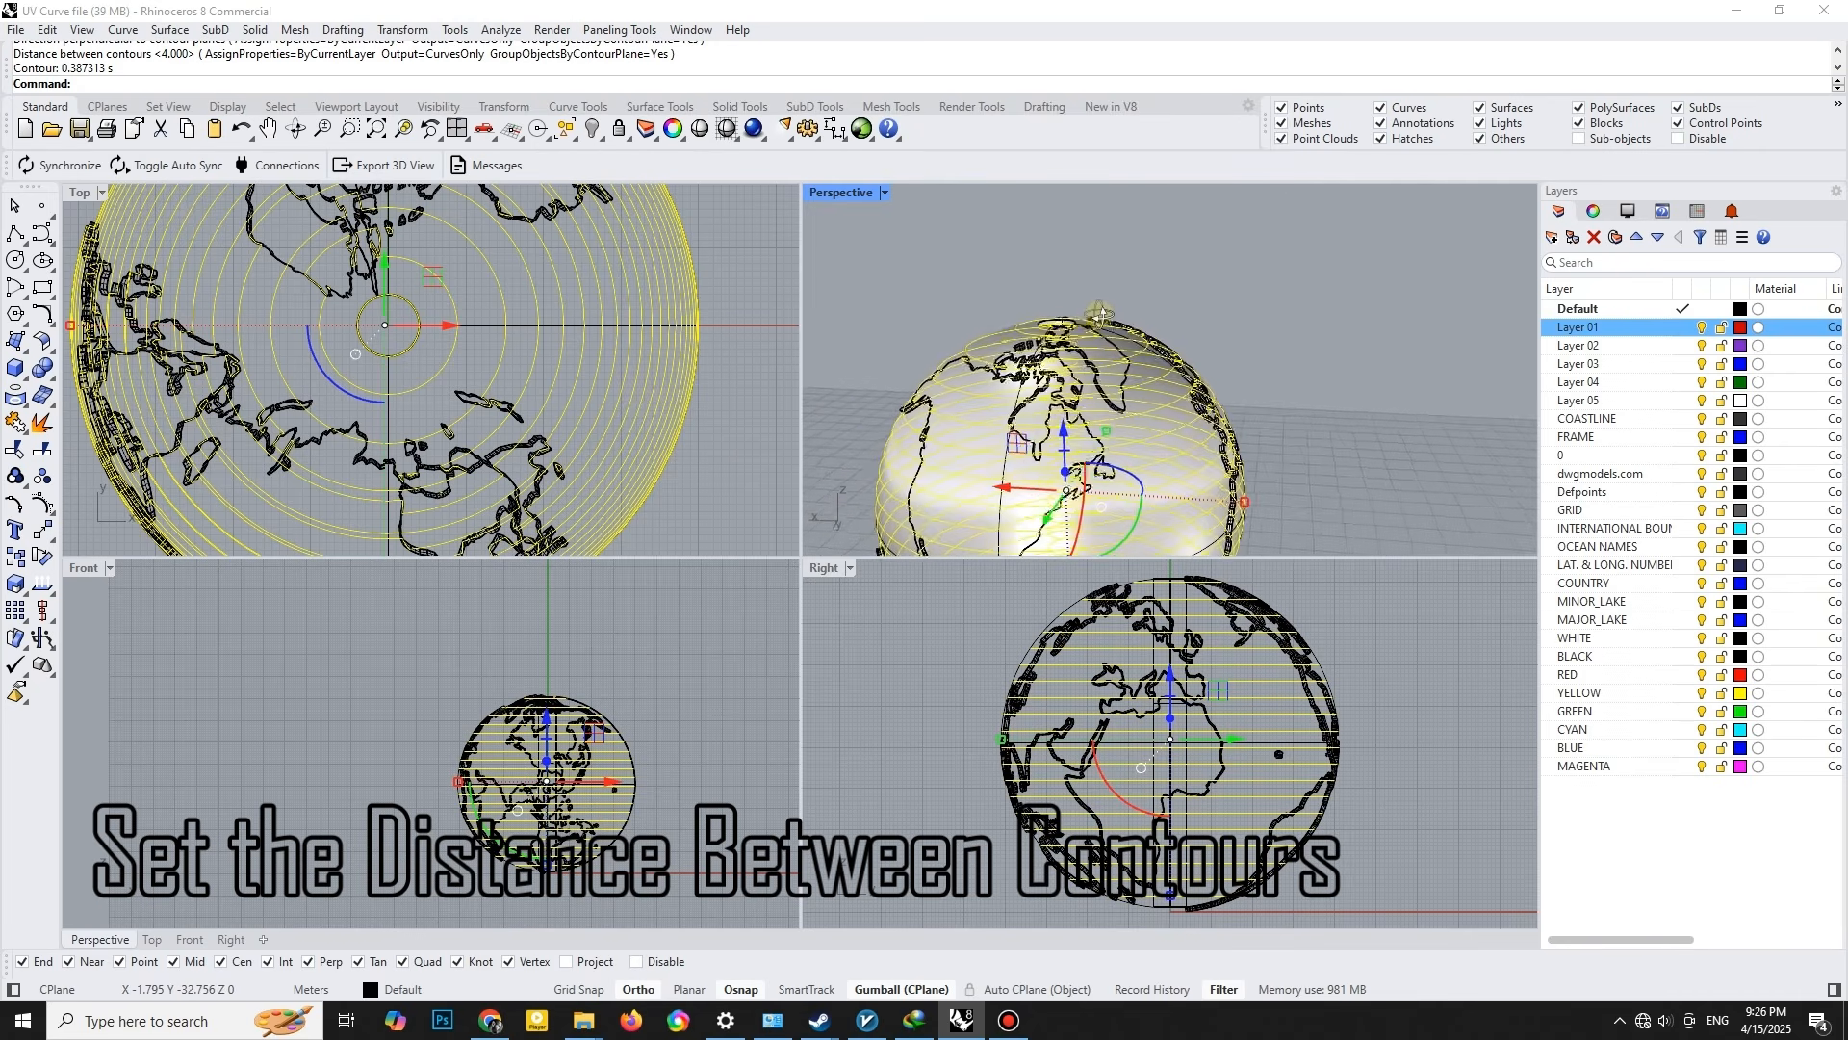
scroll(1100, 360, down, 5)
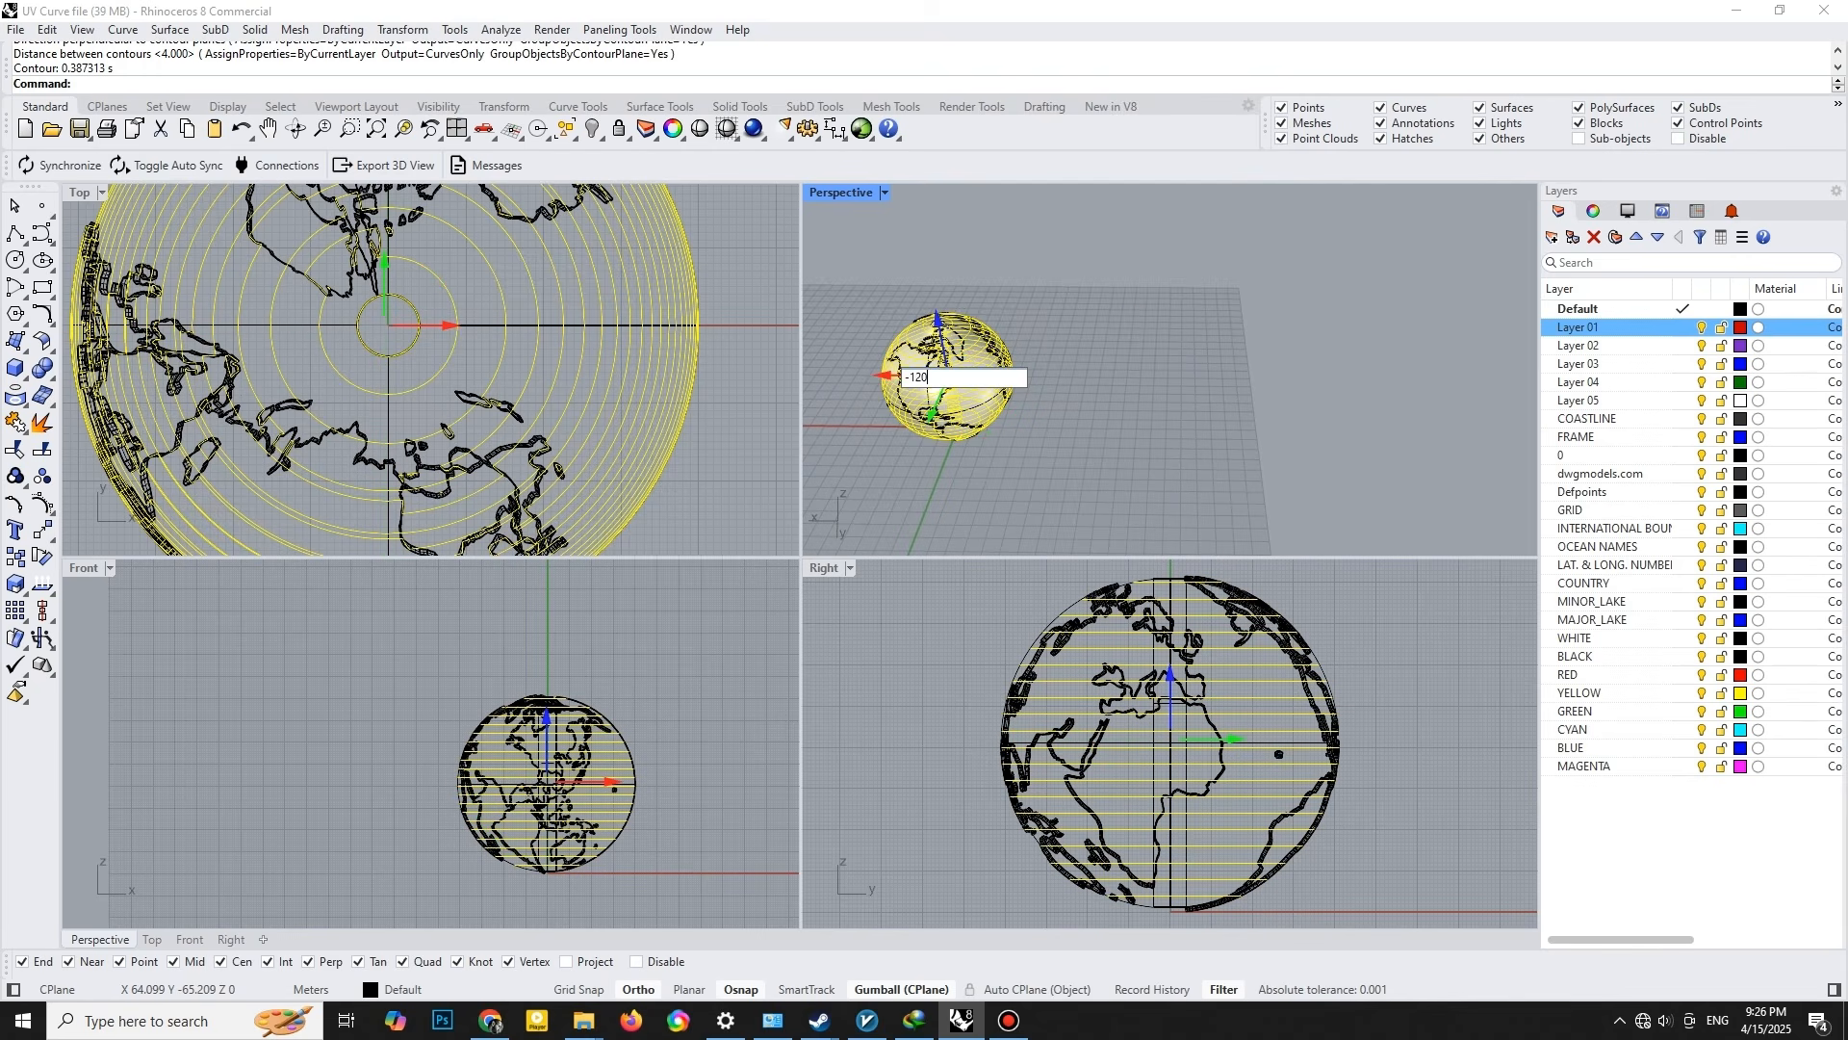
key(Return)
key(Escape)
scroll(1136, 367, up, 5)
right_drag(1136, 367, 1182, 392)
scroll(1114, 388, down, 2)
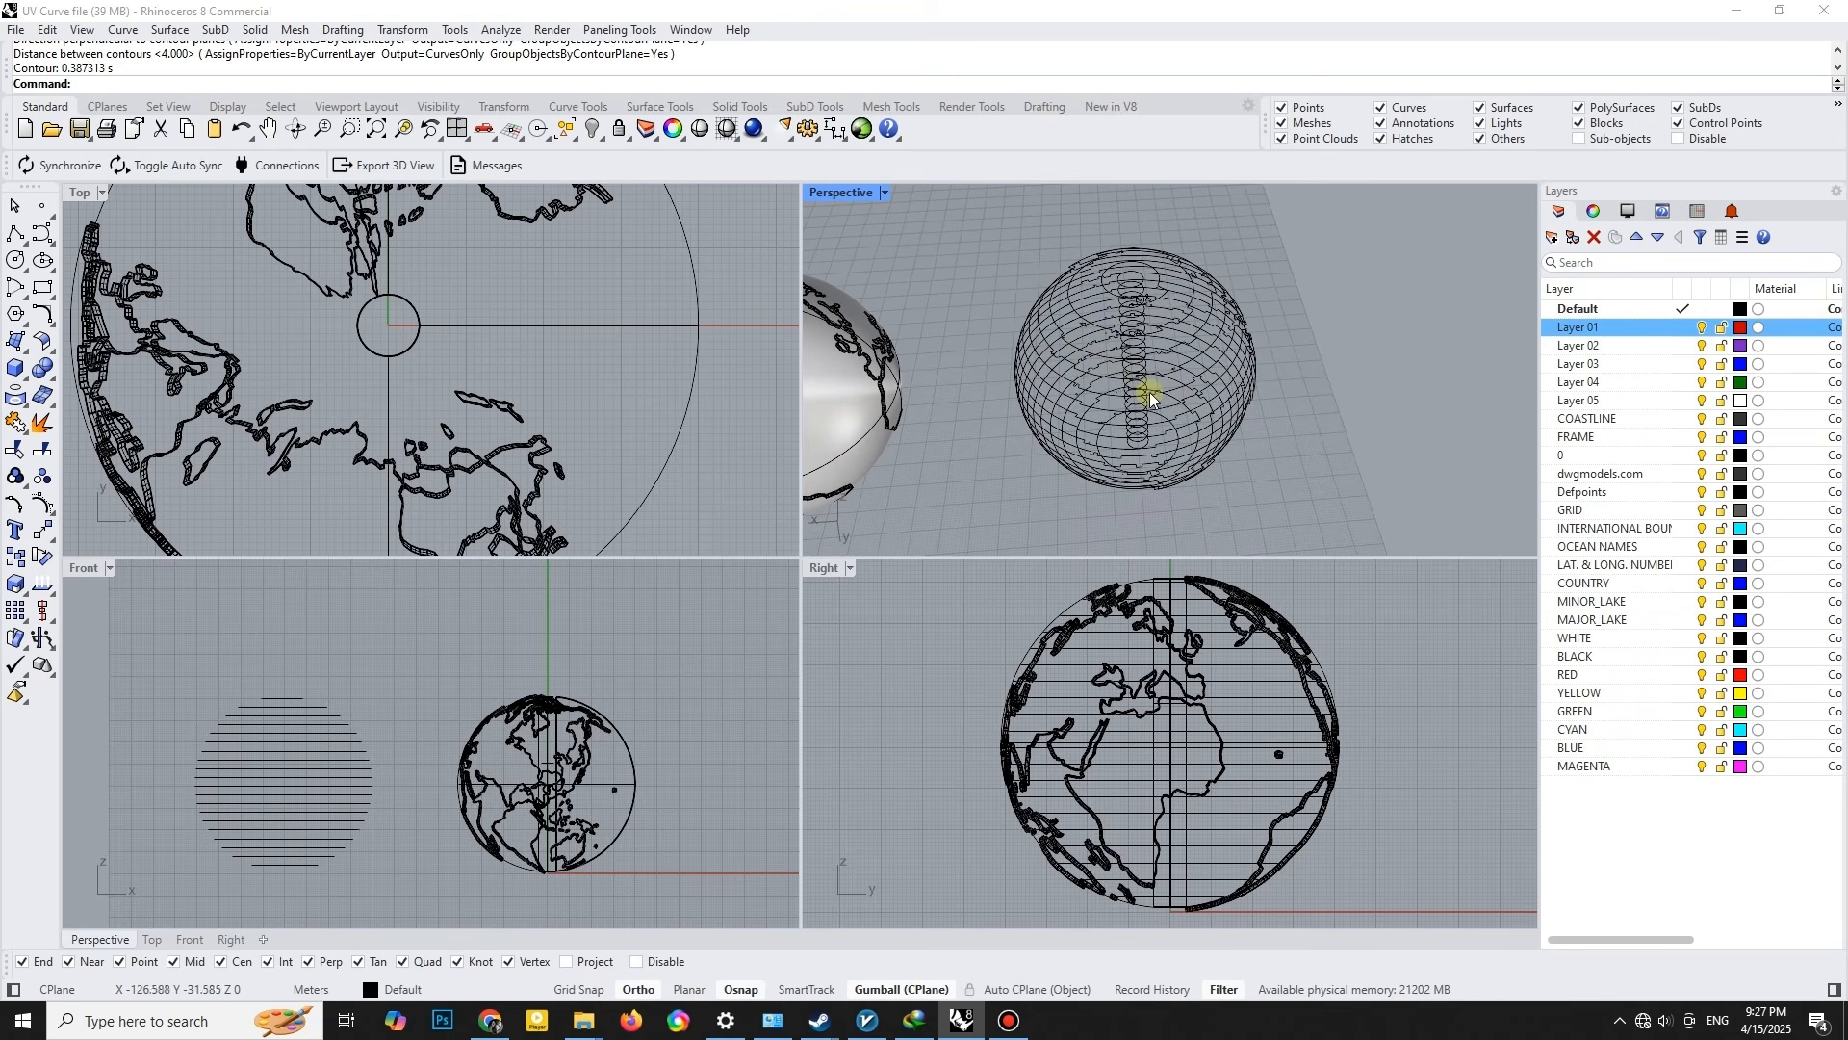
right_drag(1082, 369, 1100, 310)
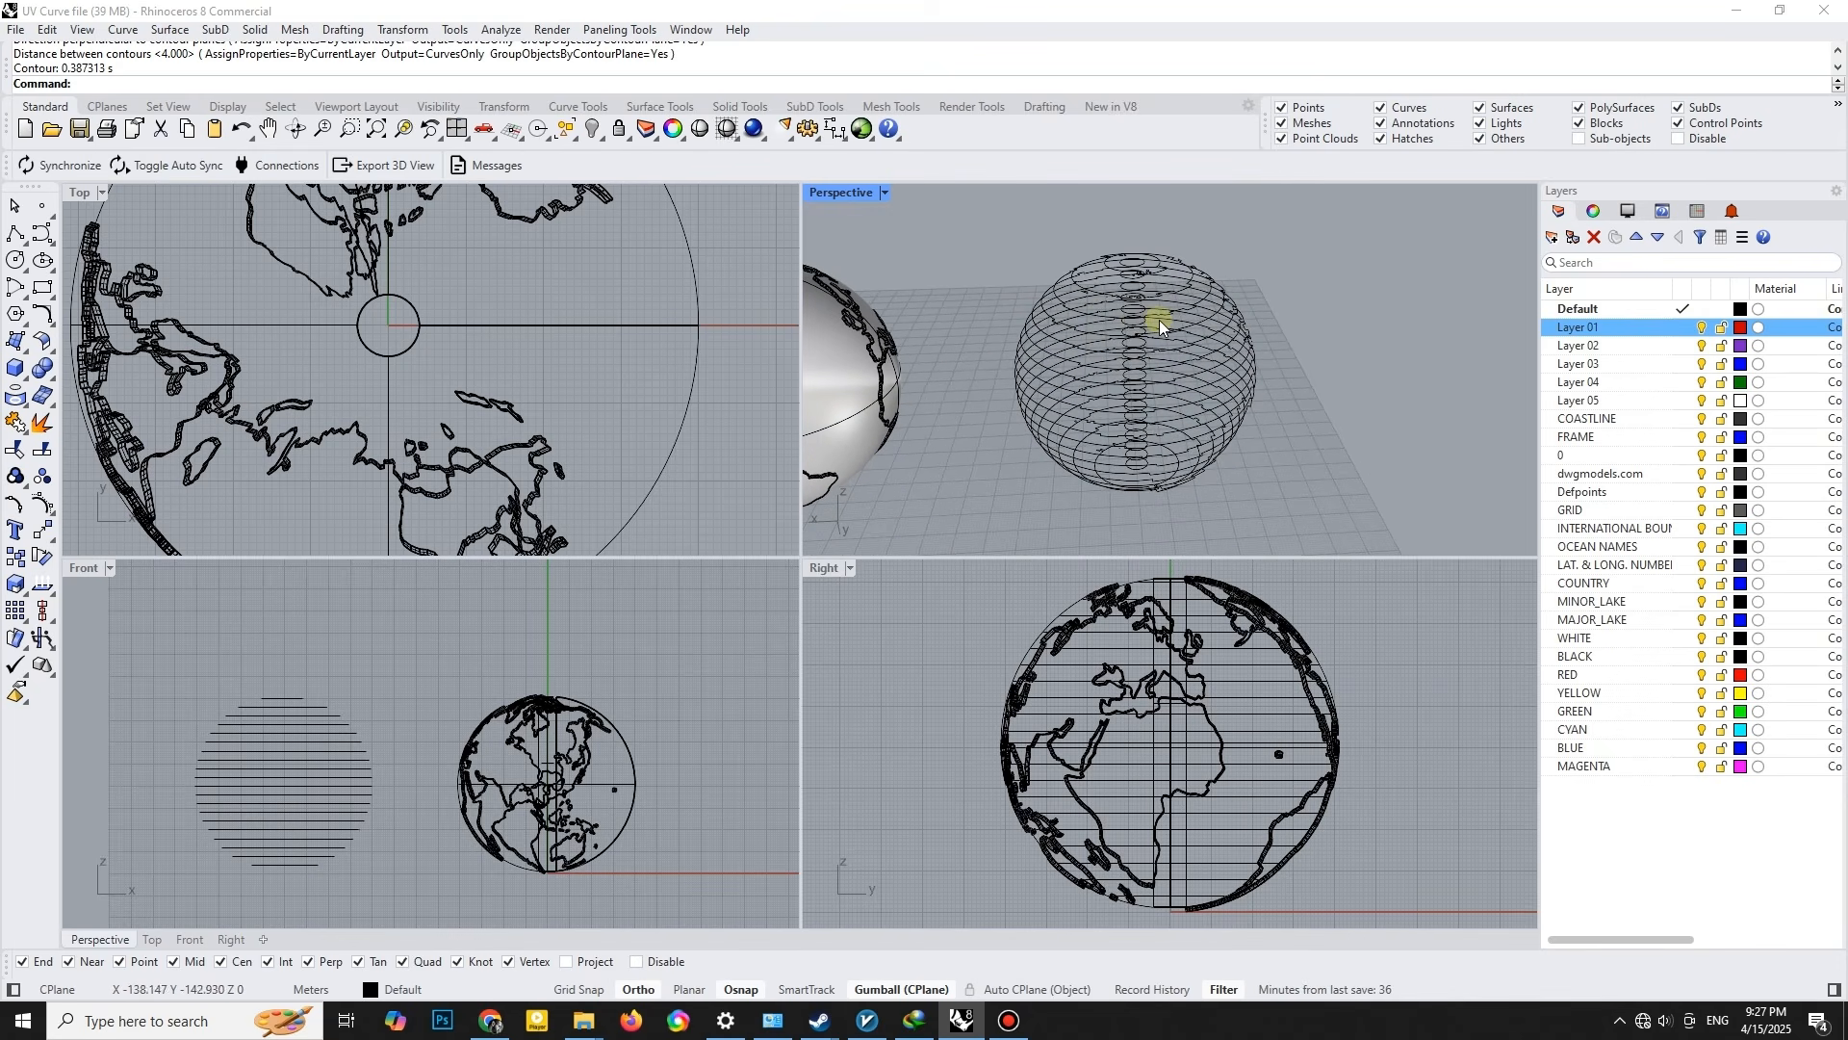
- Draw a vertical polyline from the centre of the lowest contour to above the top of the contour curves
drag(982, 208, 1358, 534)
right_drag(1232, 383, 1254, 409)
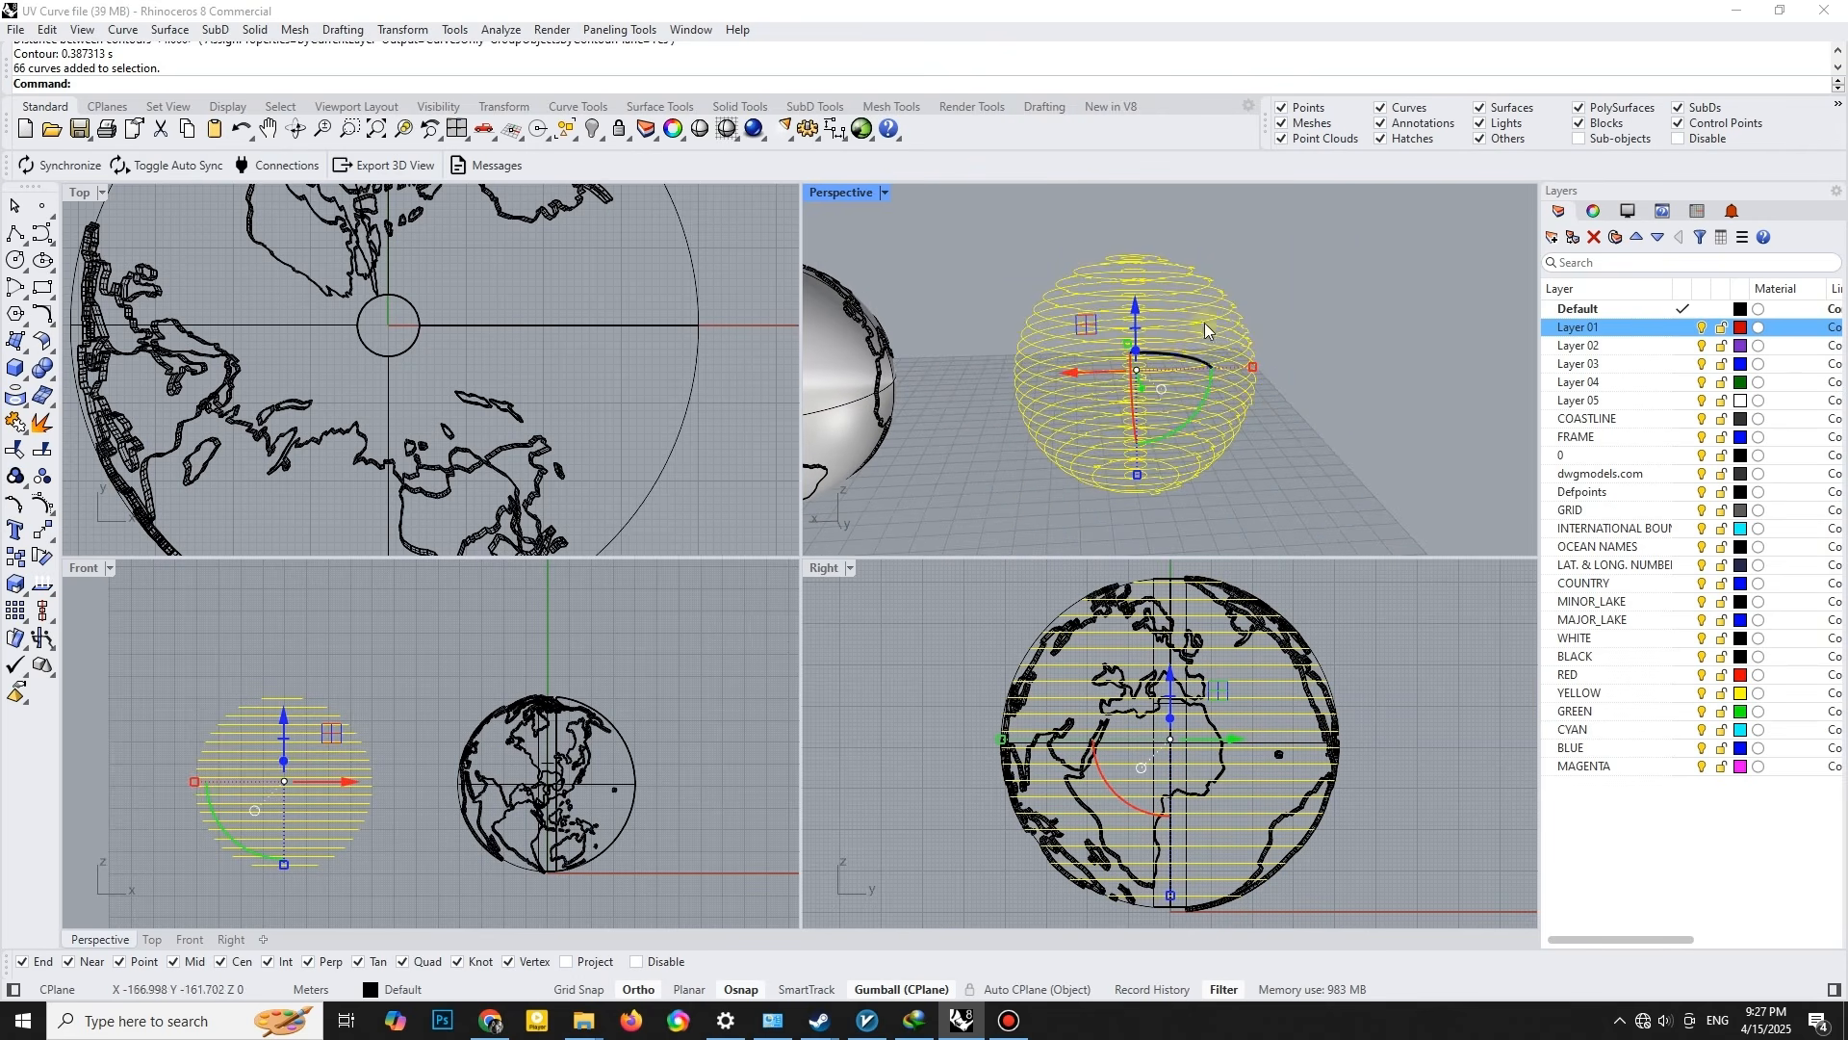
click(14, 233)
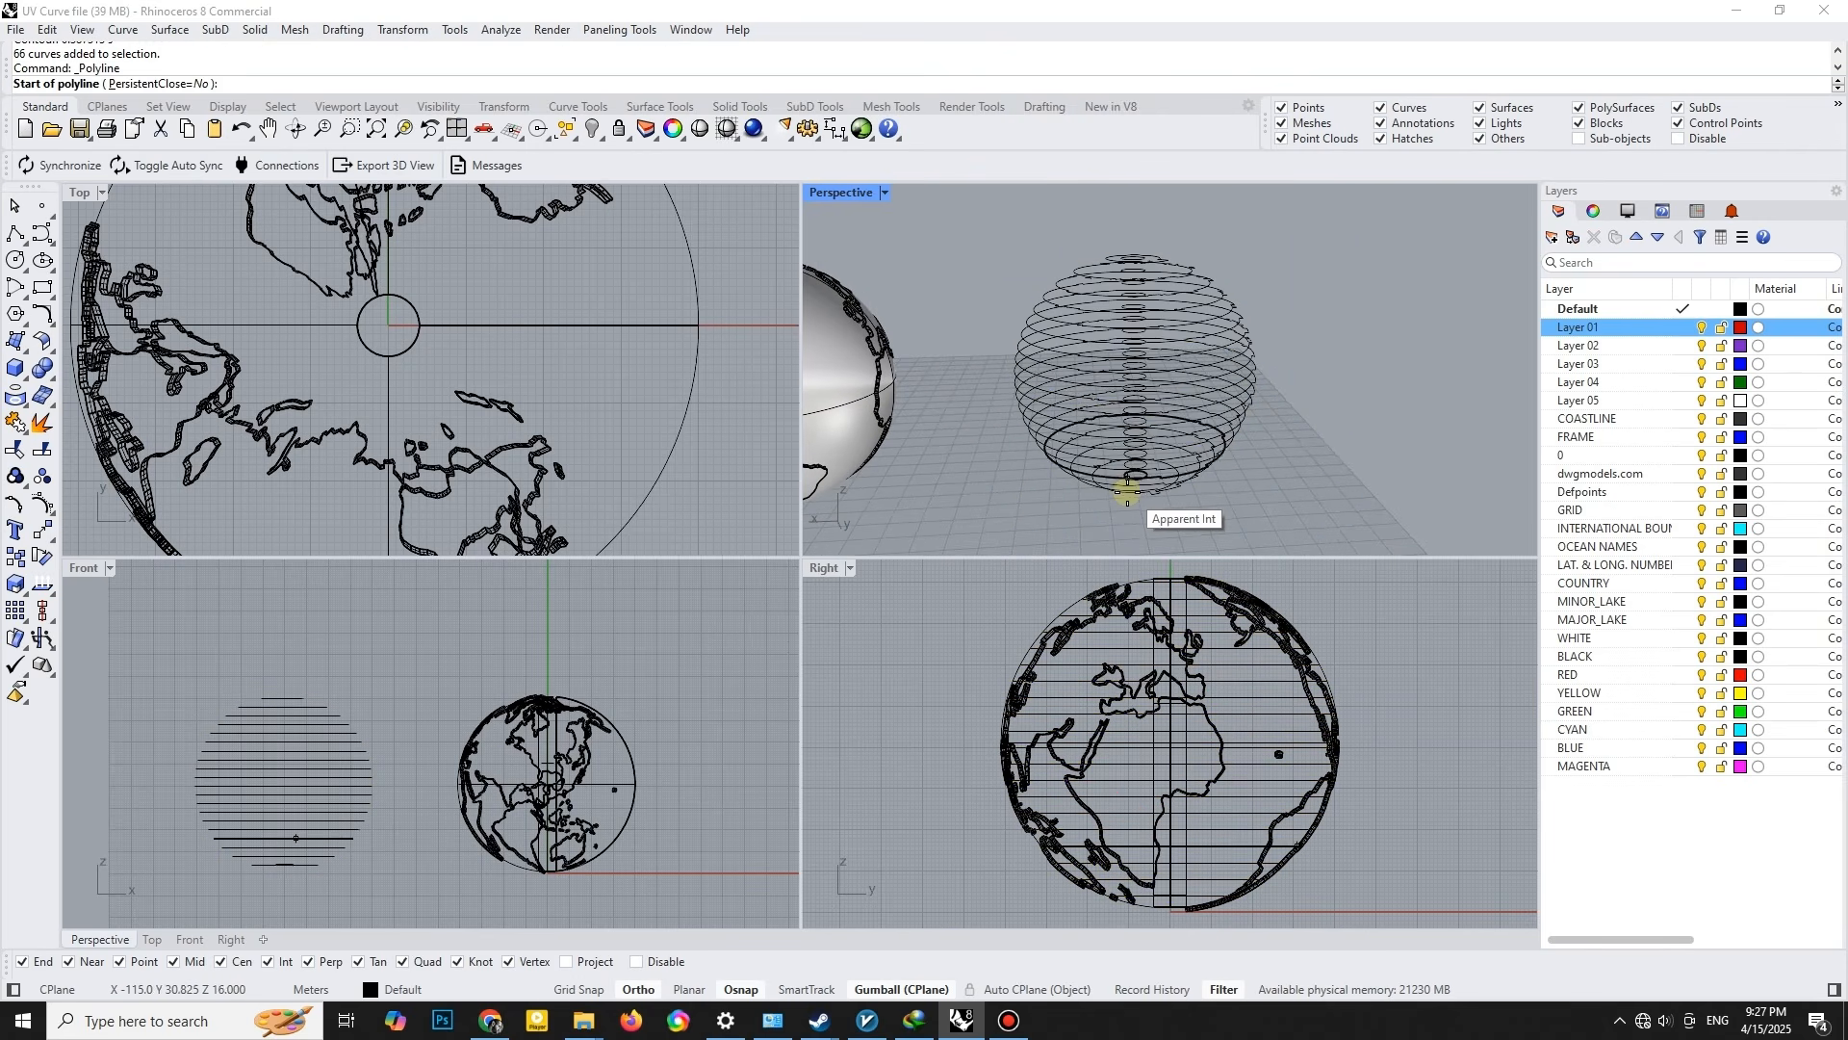
scroll(1131, 493, up, 8)
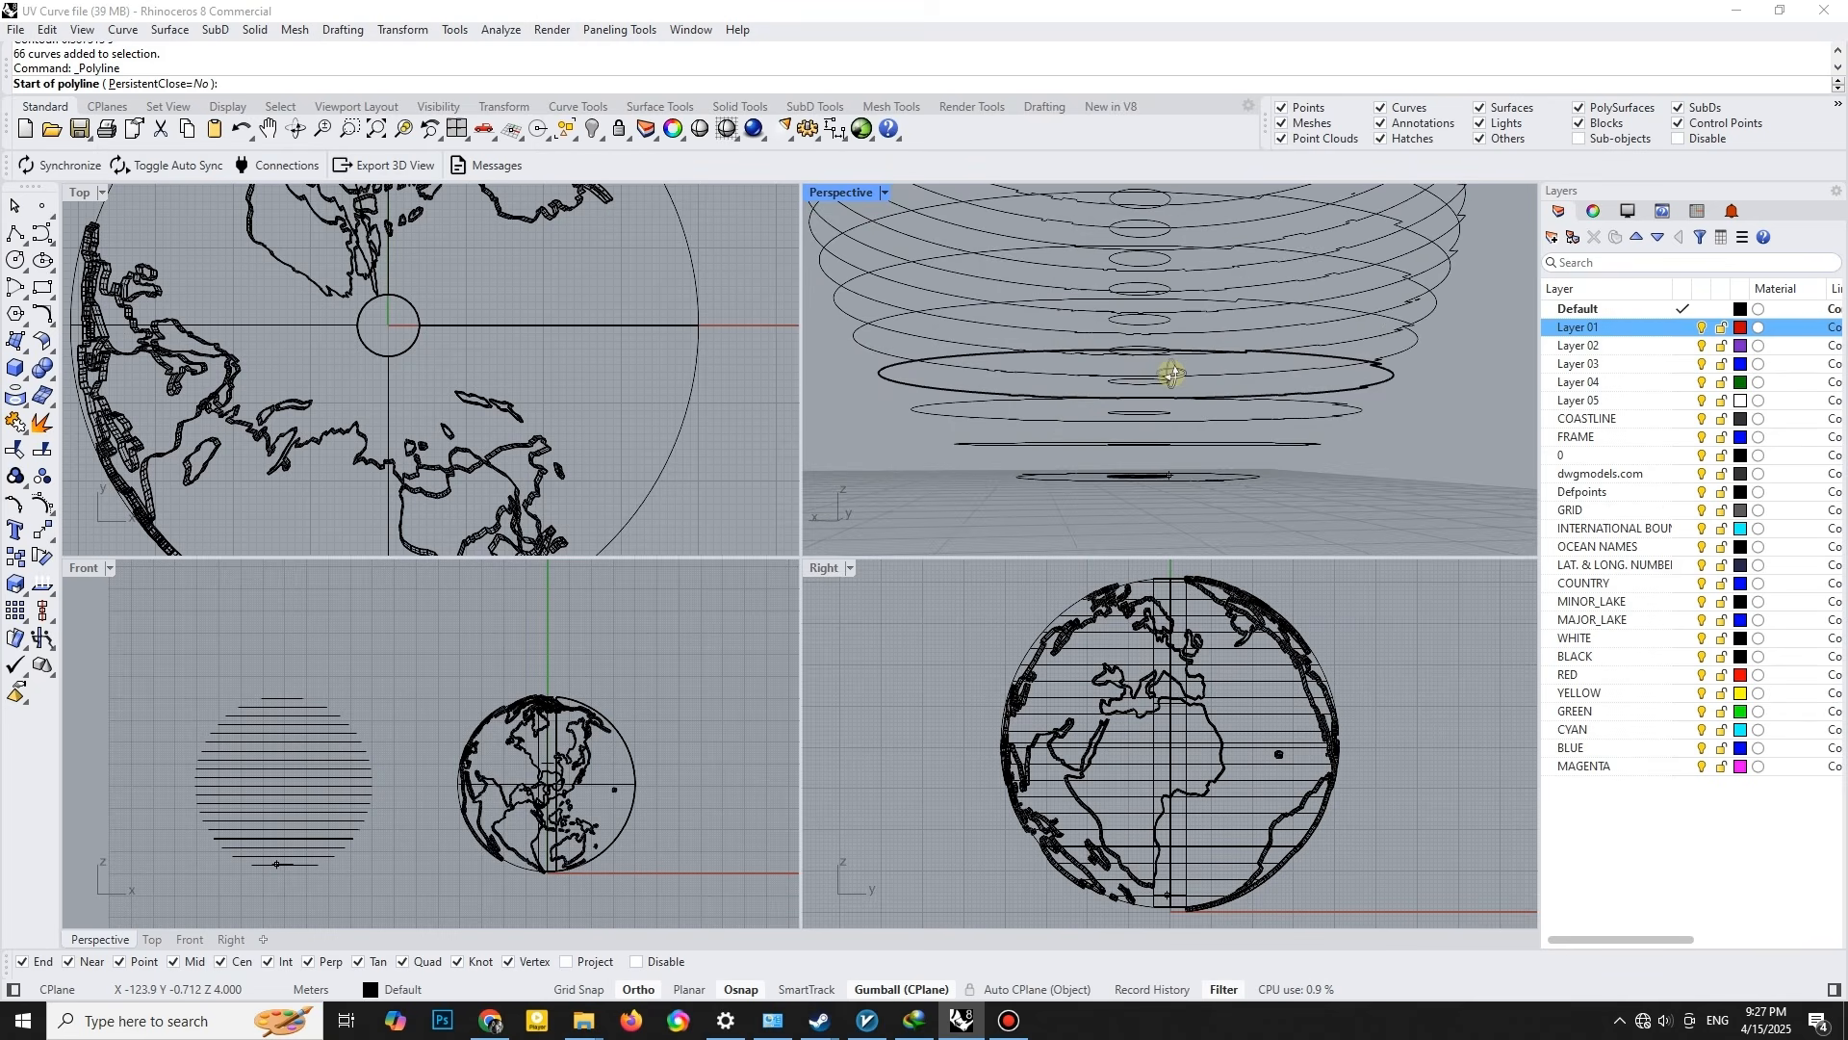
scroll(1142, 472, up, 5)
click(1146, 432)
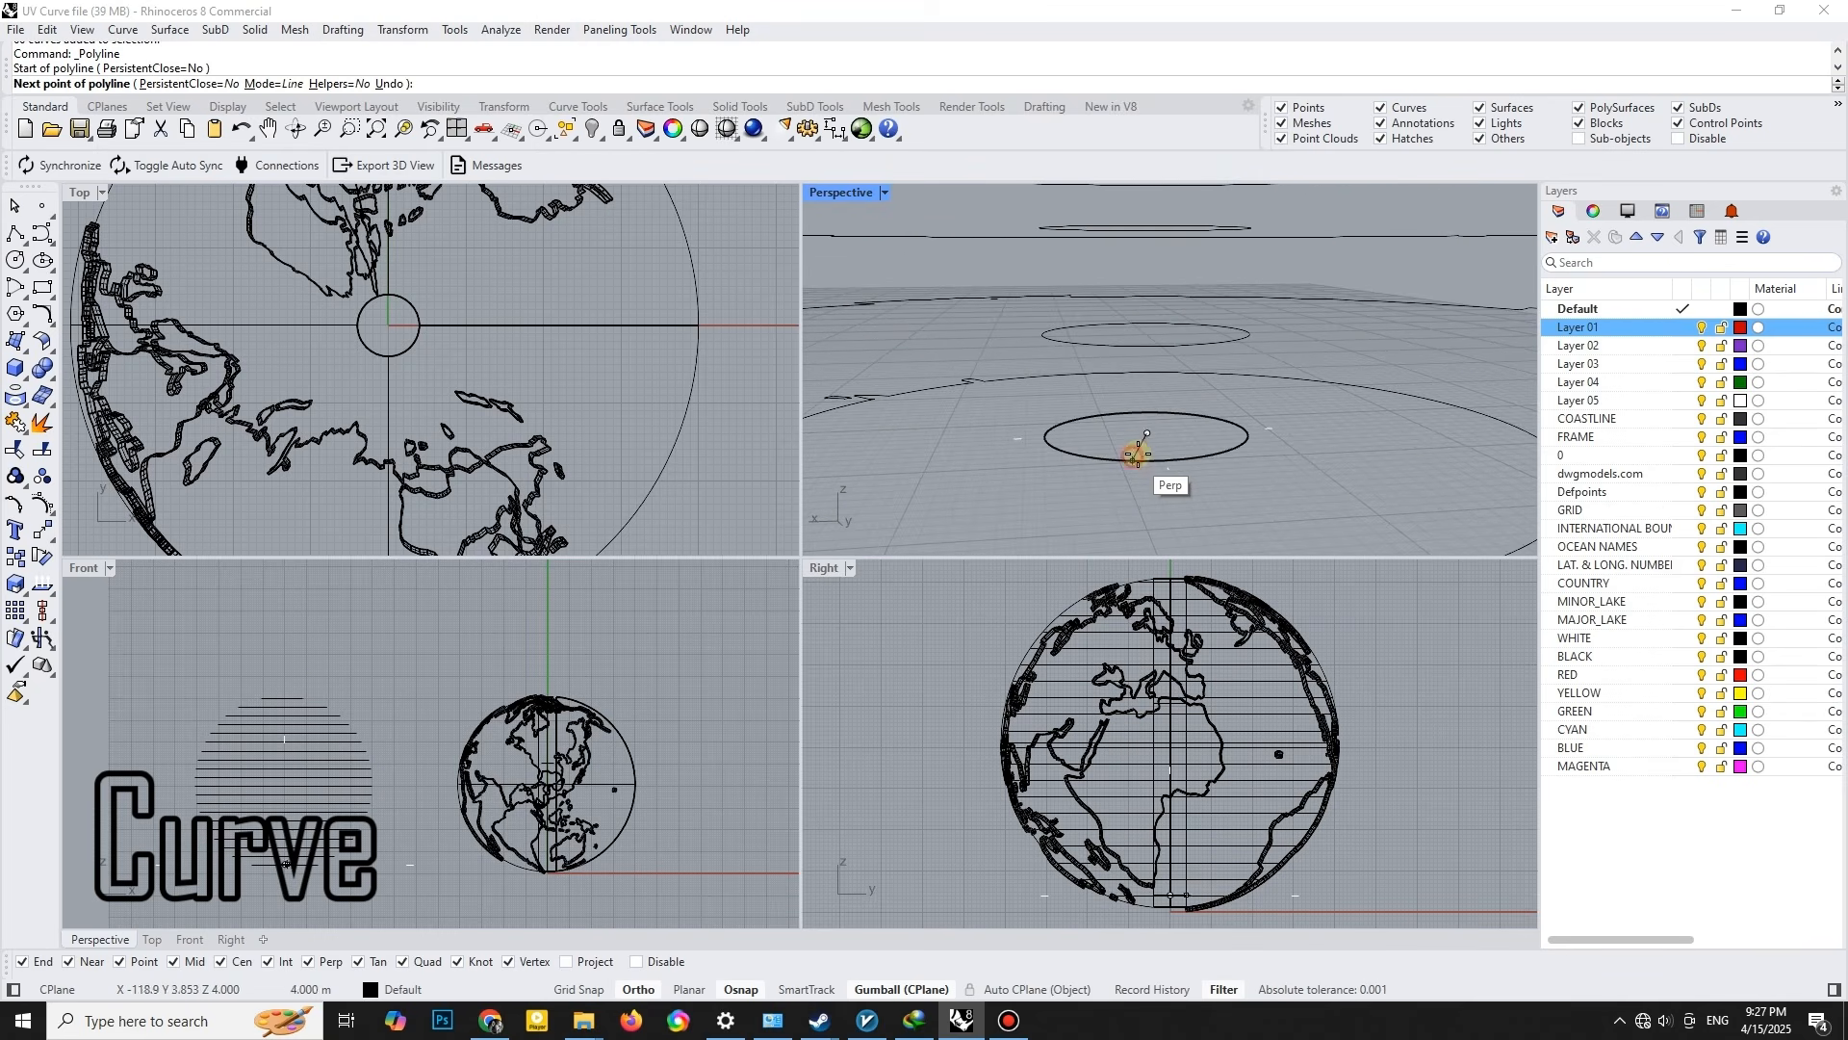
click(288, 646)
key(Return)
text(ViewCaptureToFile)
scroll(1182, 425, down, 12)
shift+right_drag(1223, 364, 1191, 452)
key(Escape)
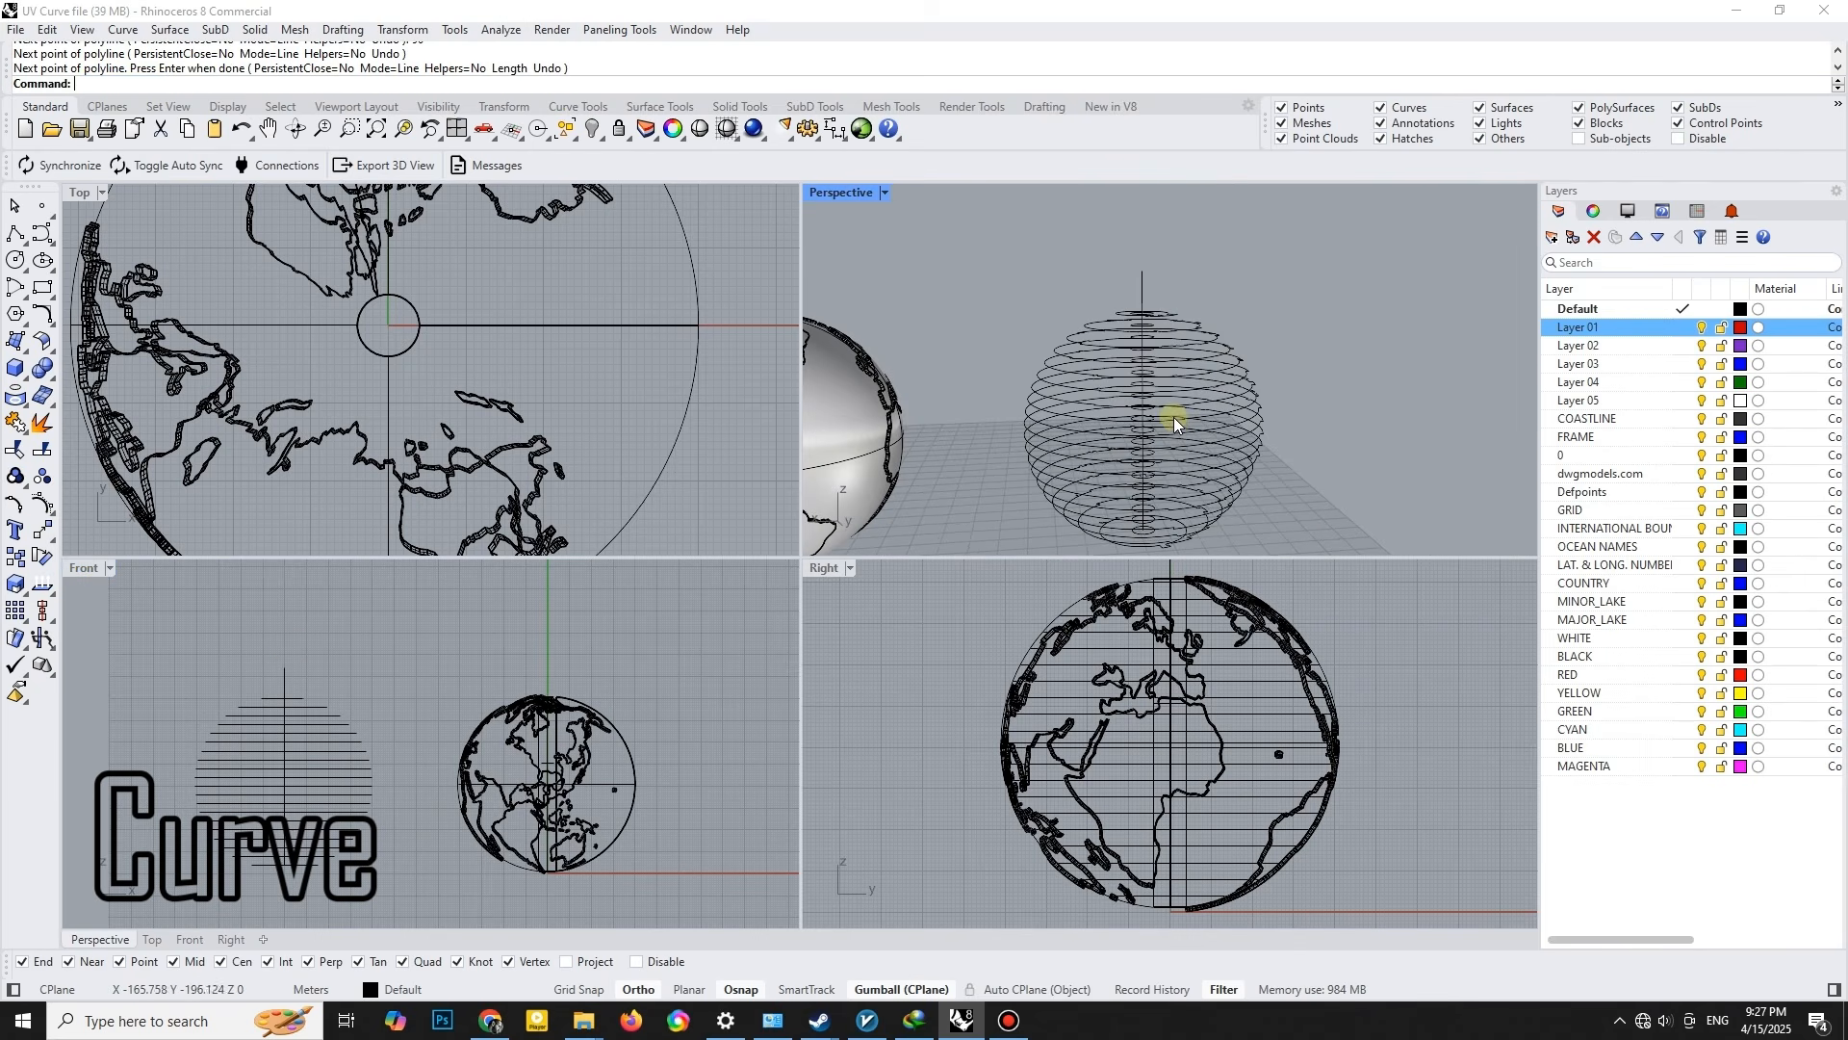
- Shear the contour curves from the lowest contour's centre along the vertical line with Ortho off, spreading the slices into a long row
right_drag(1111, 335, 1098, 371)
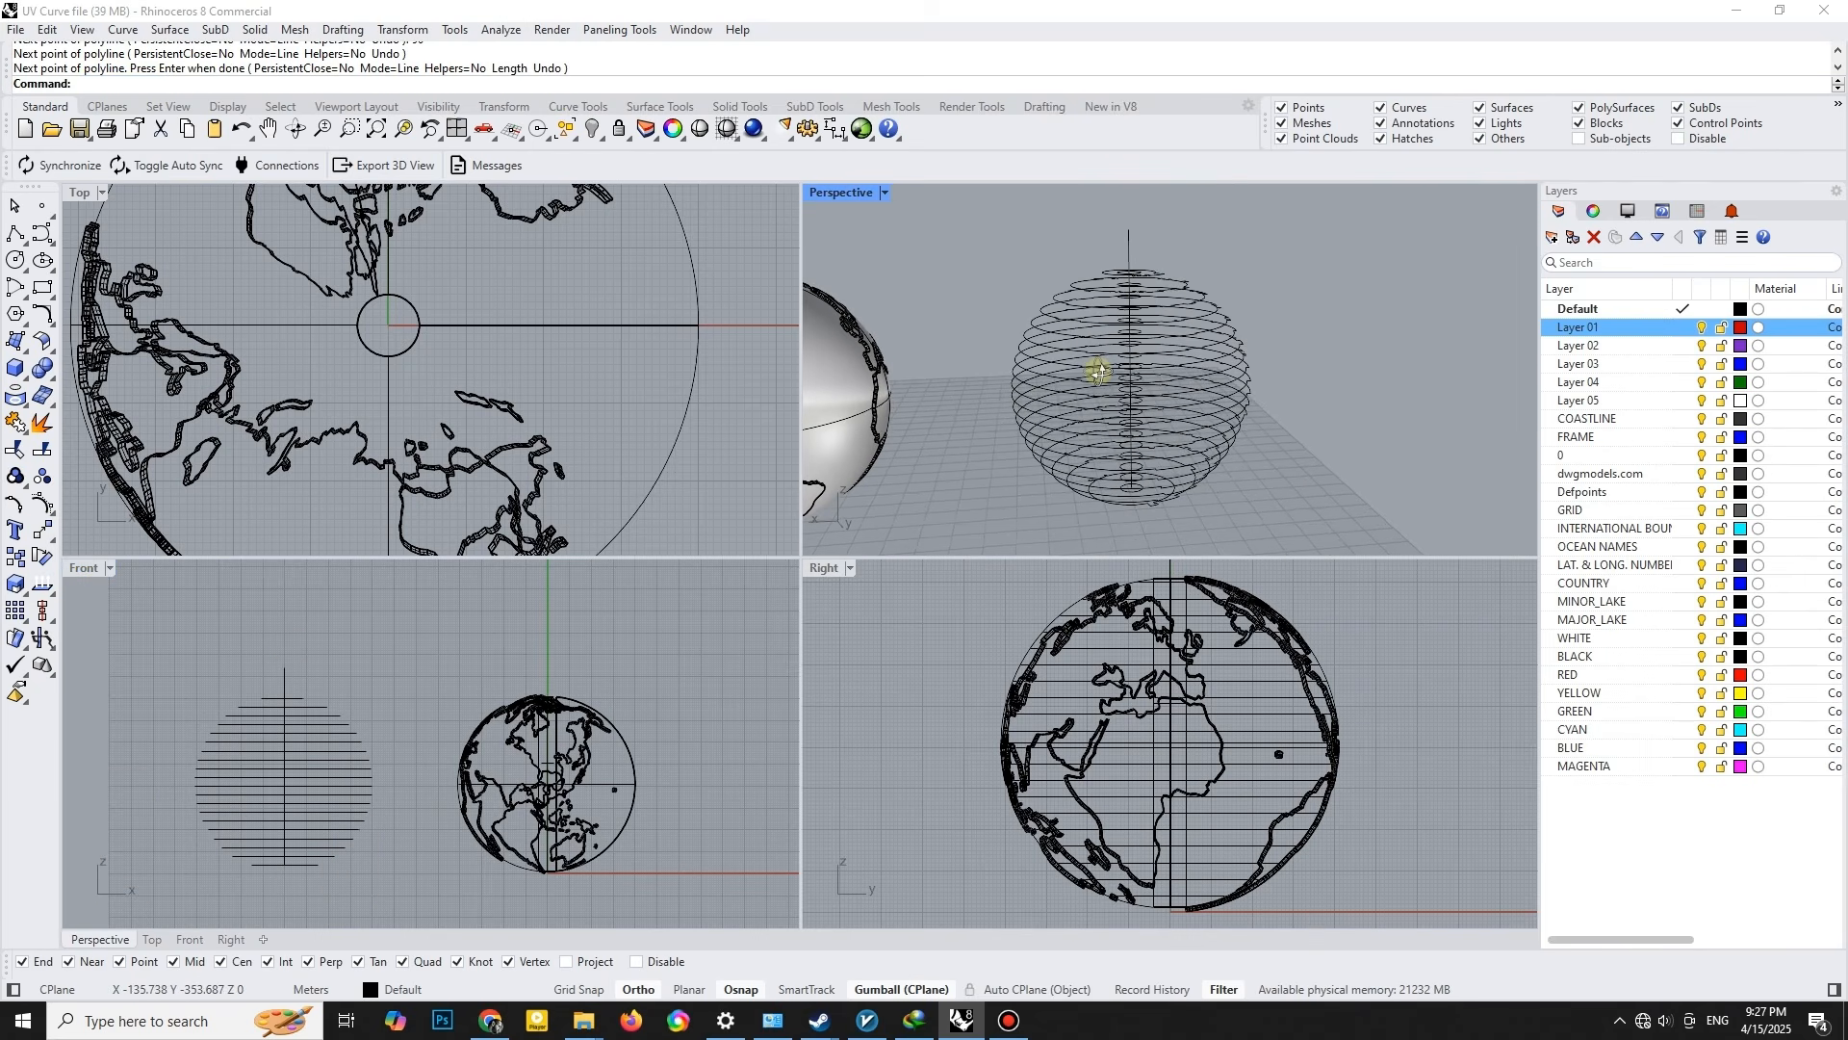
text(Shear)
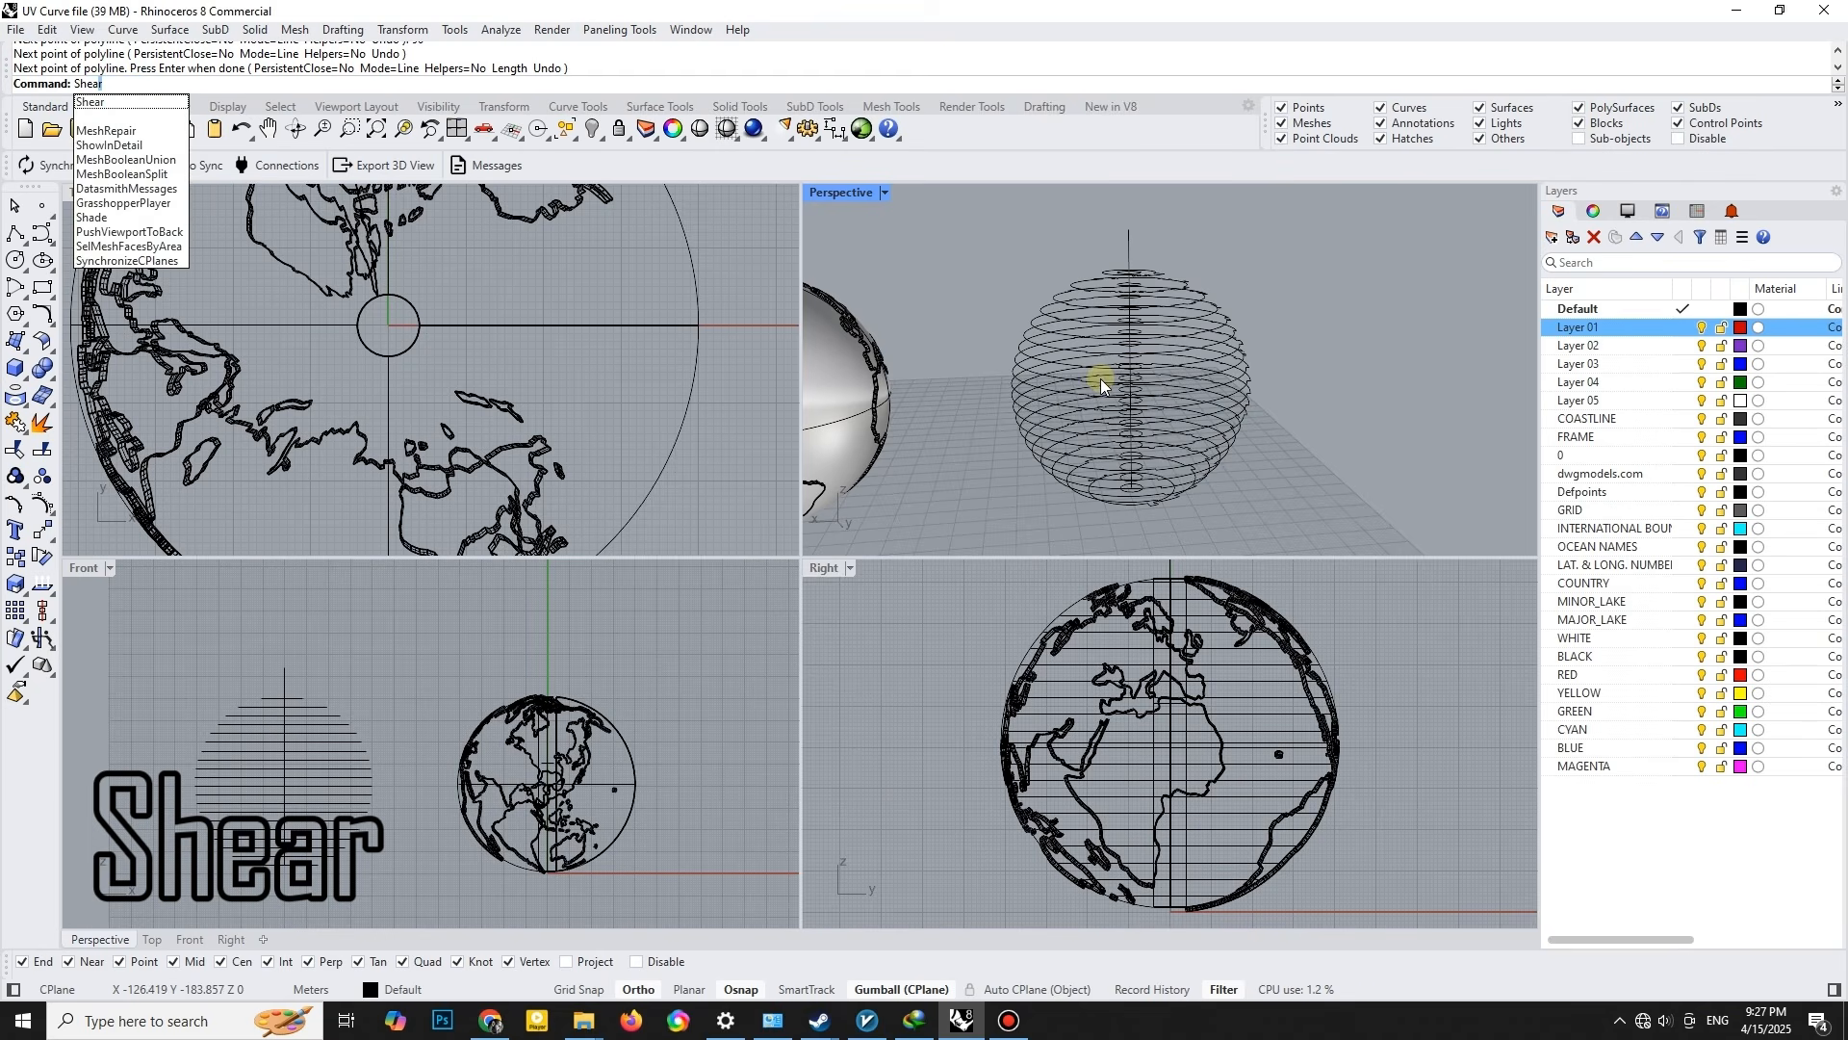
key(Return)
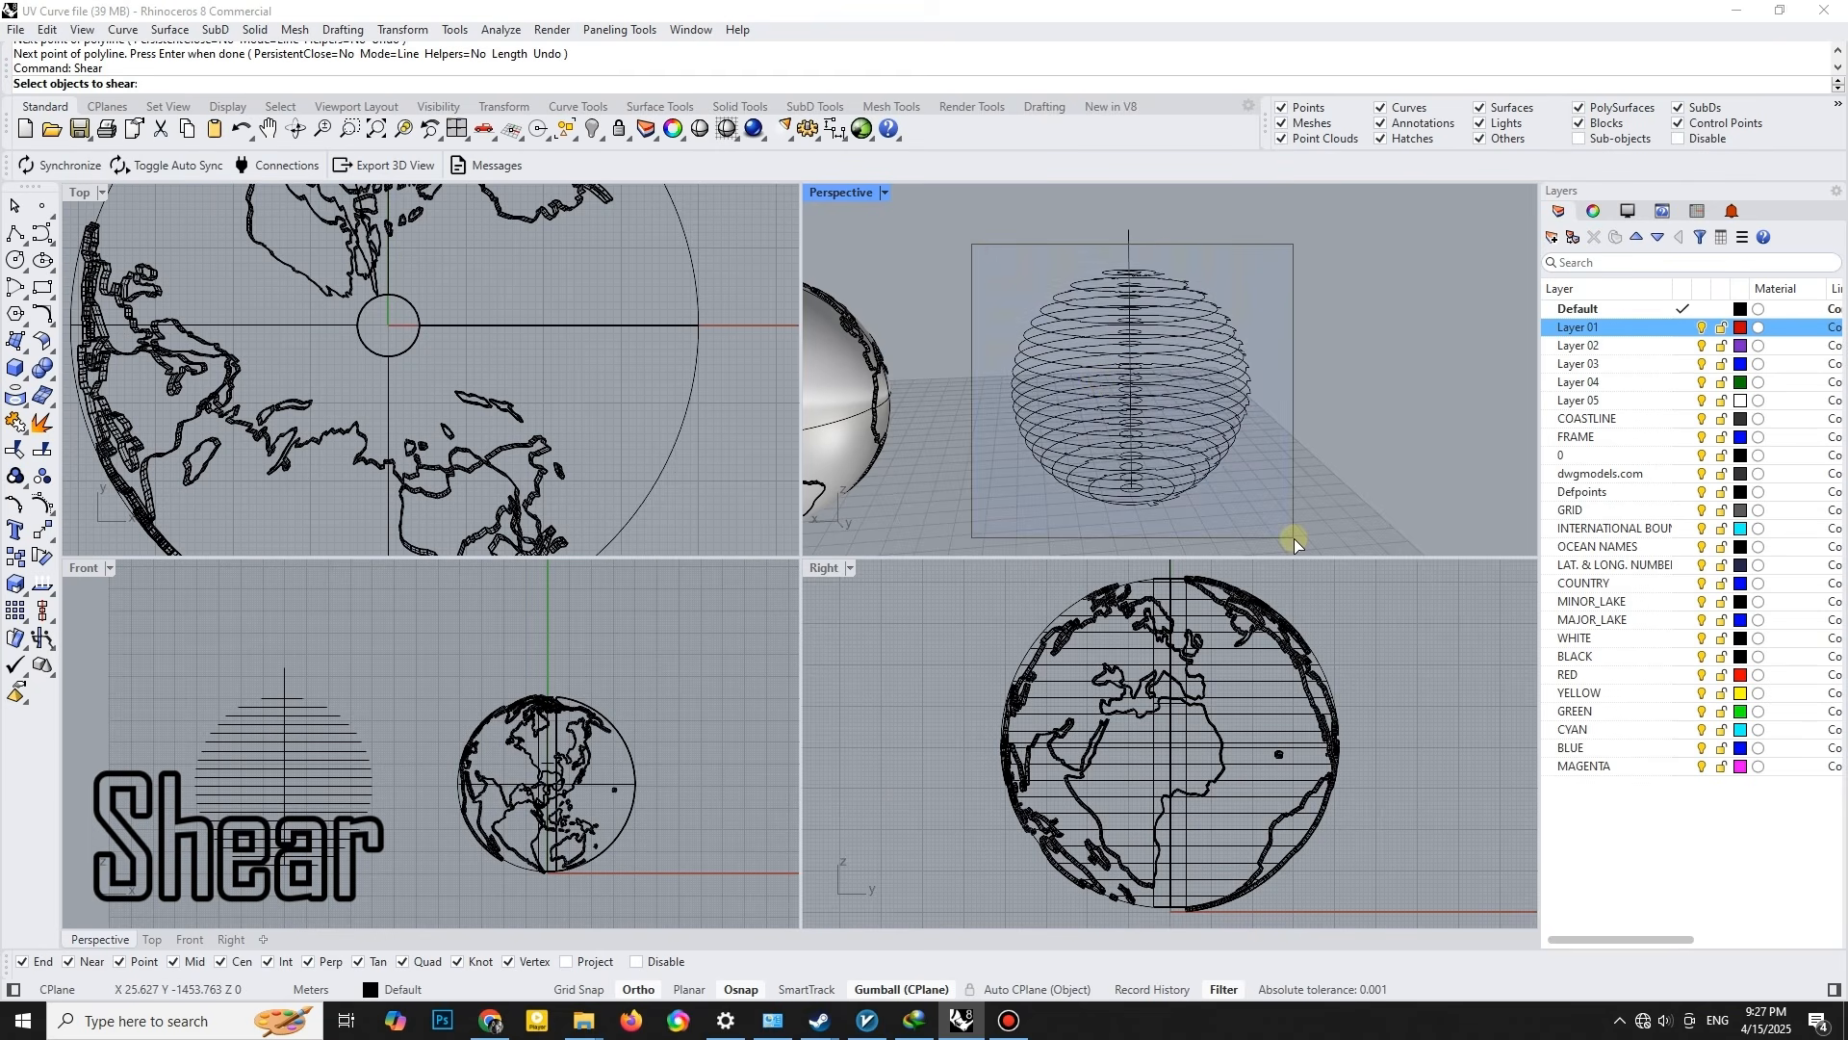
drag(972, 244, 1294, 539)
key(Return)
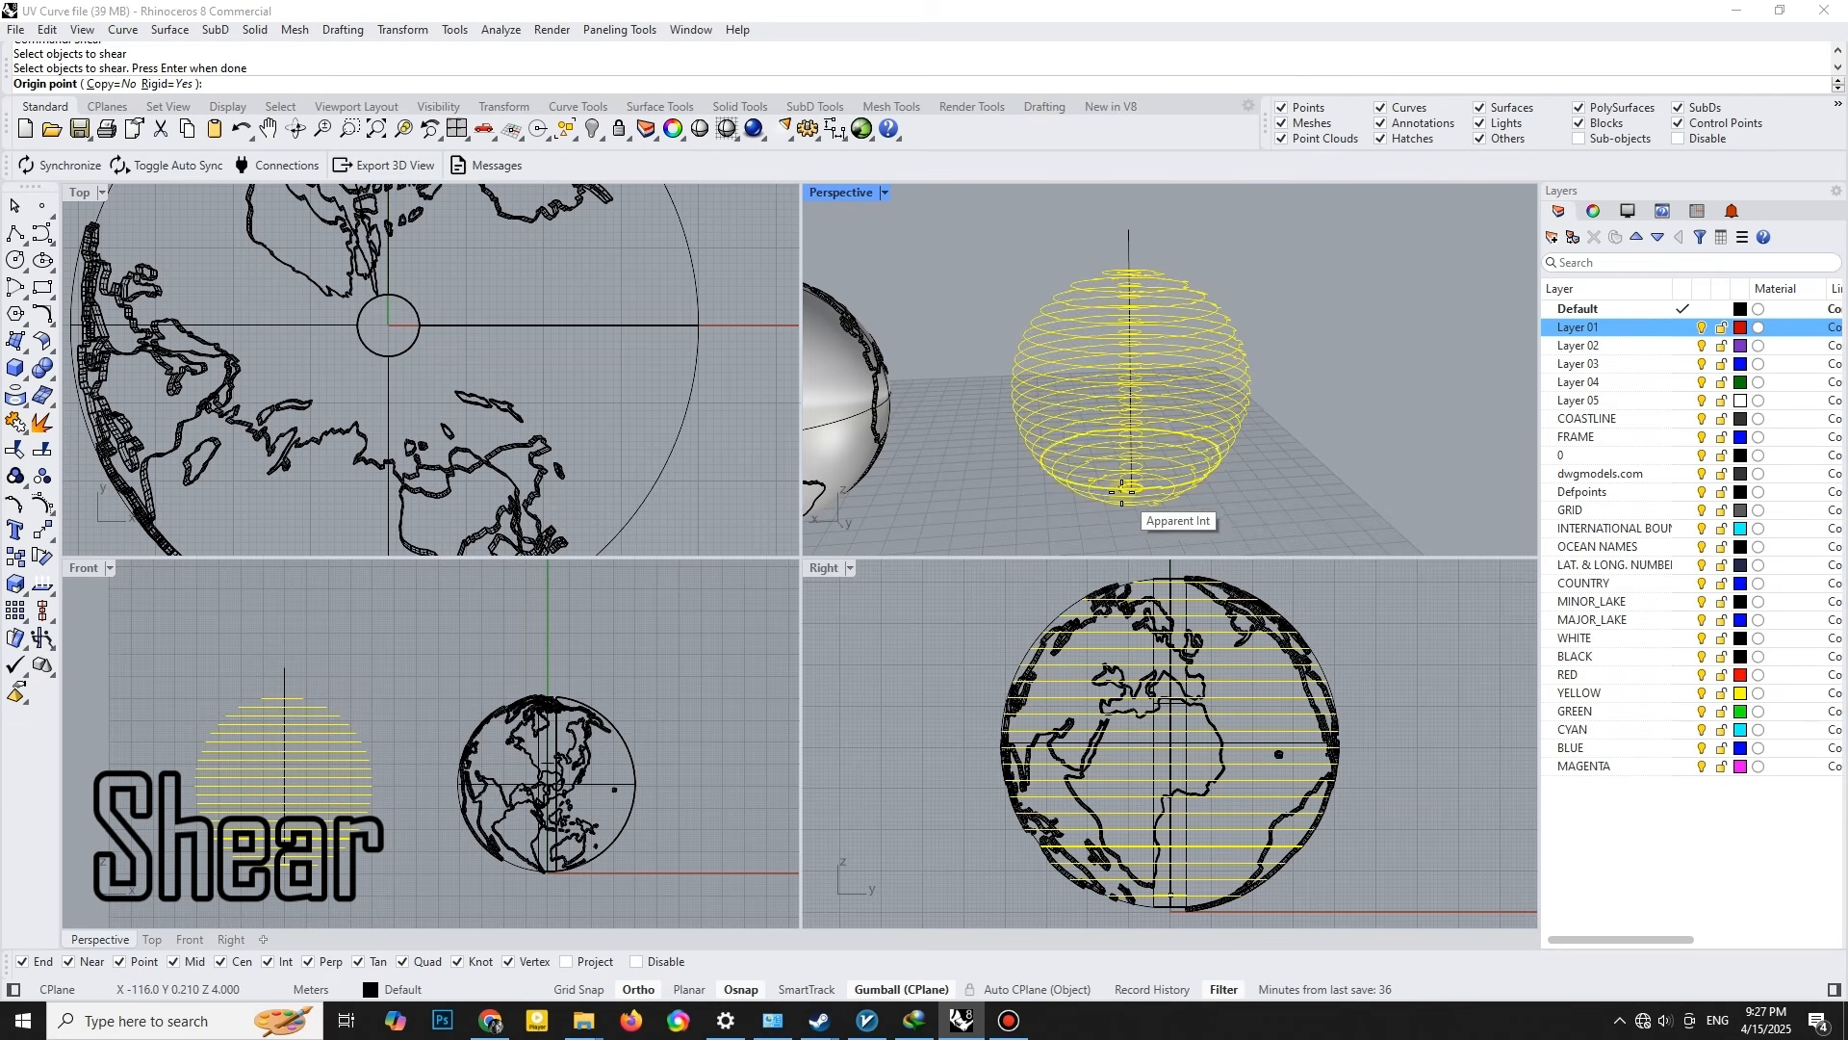
scroll(1146, 482, up, 8)
click(1147, 475)
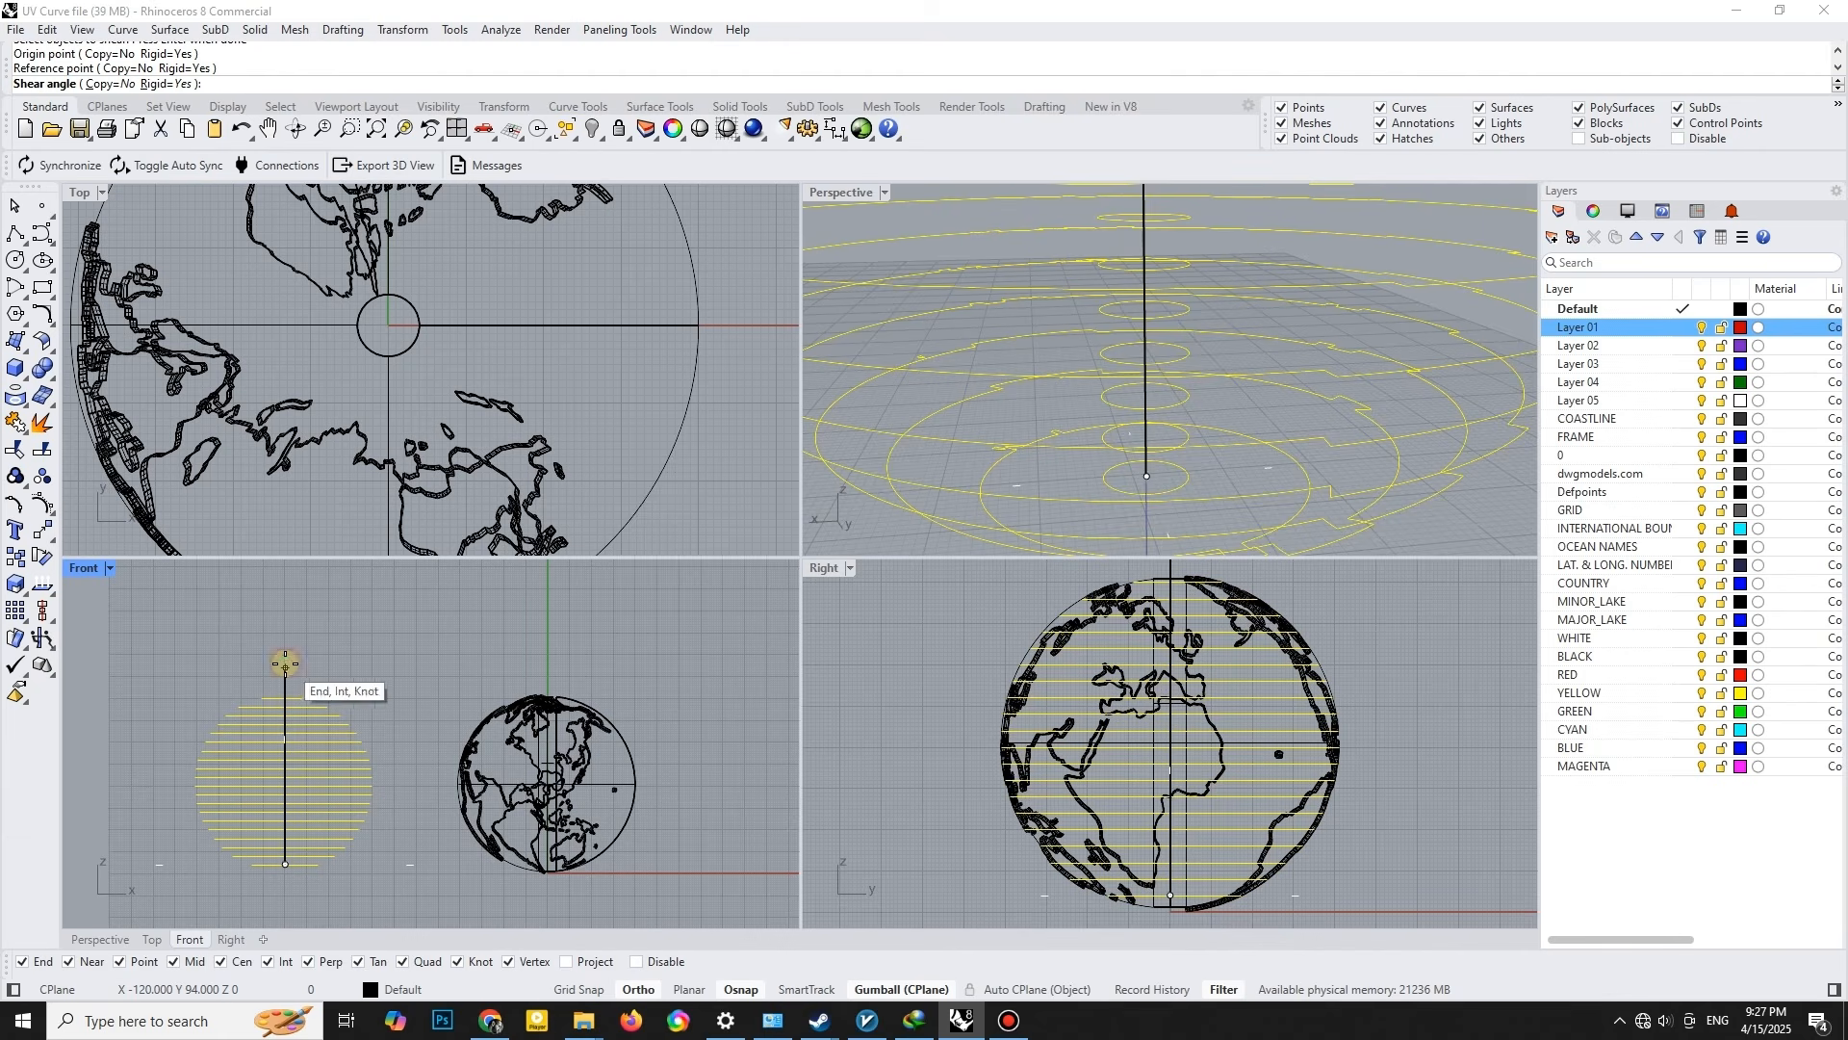
click(640, 992)
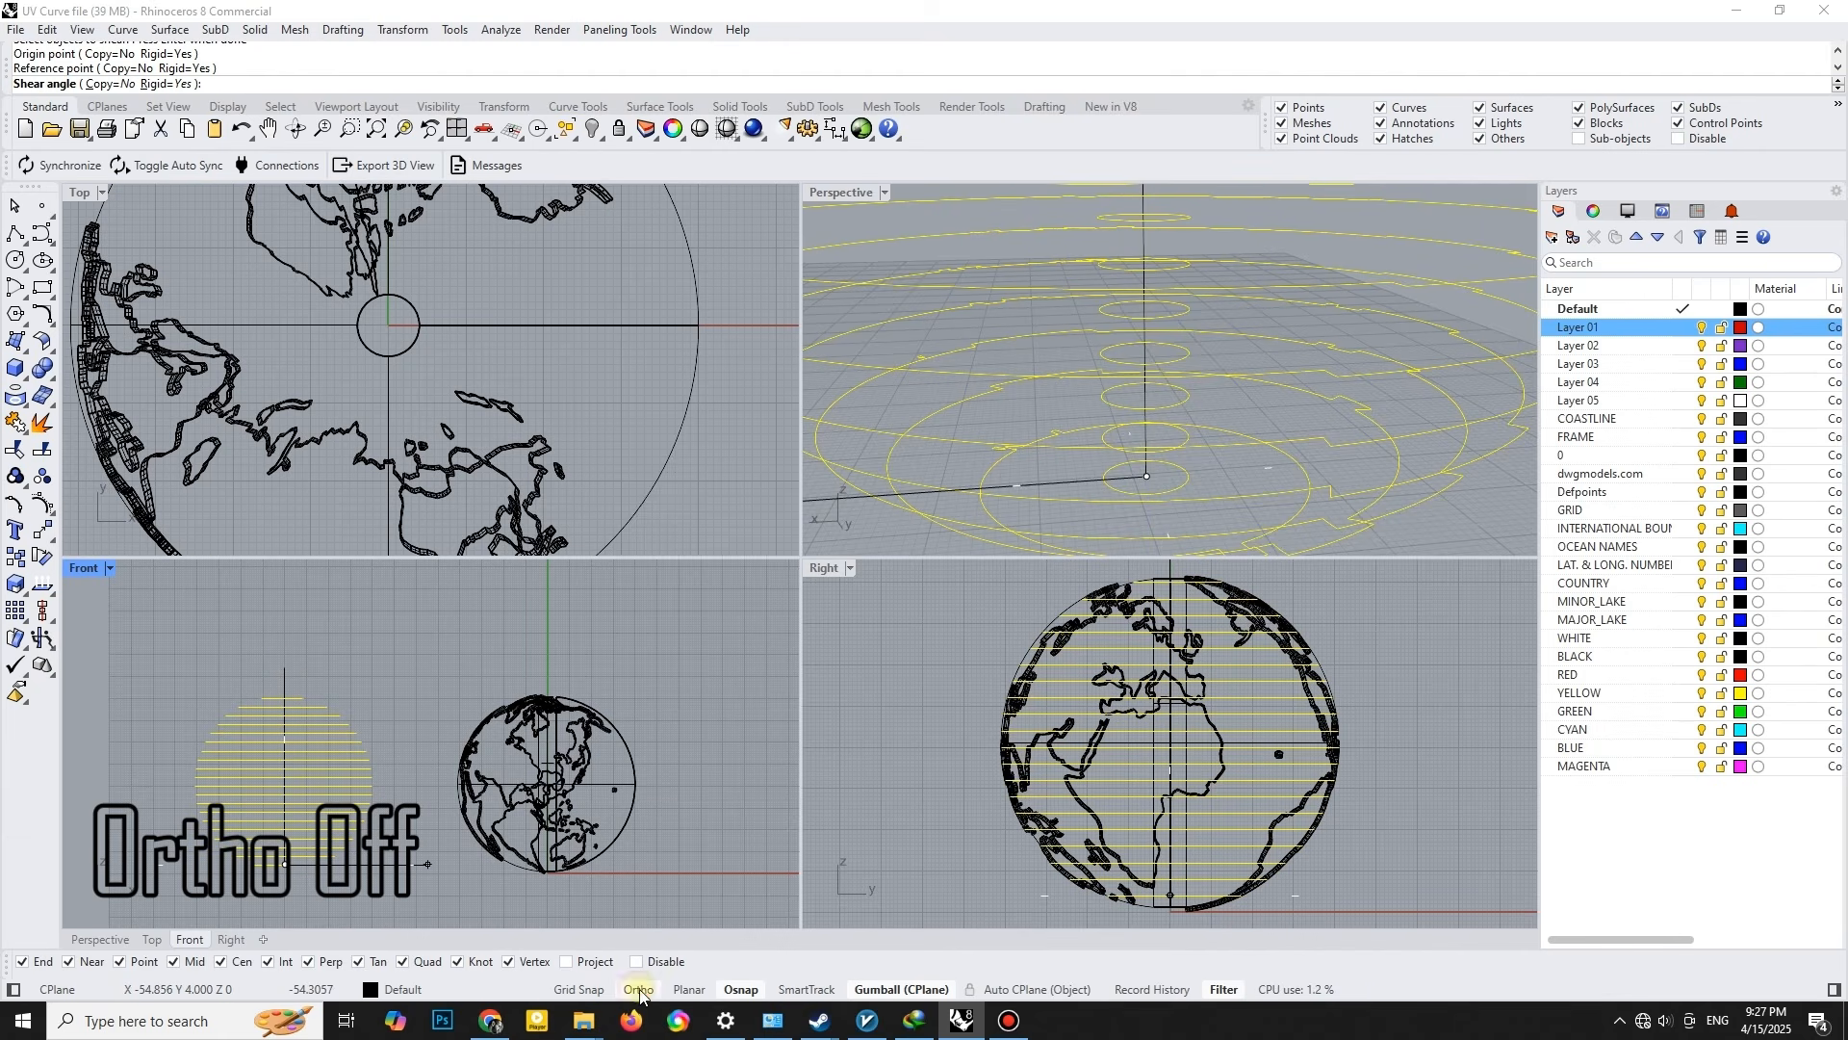
scroll(1093, 487, down, 10)
right_drag(1144, 366, 1110, 425)
scroll(1152, 407, down, 4)
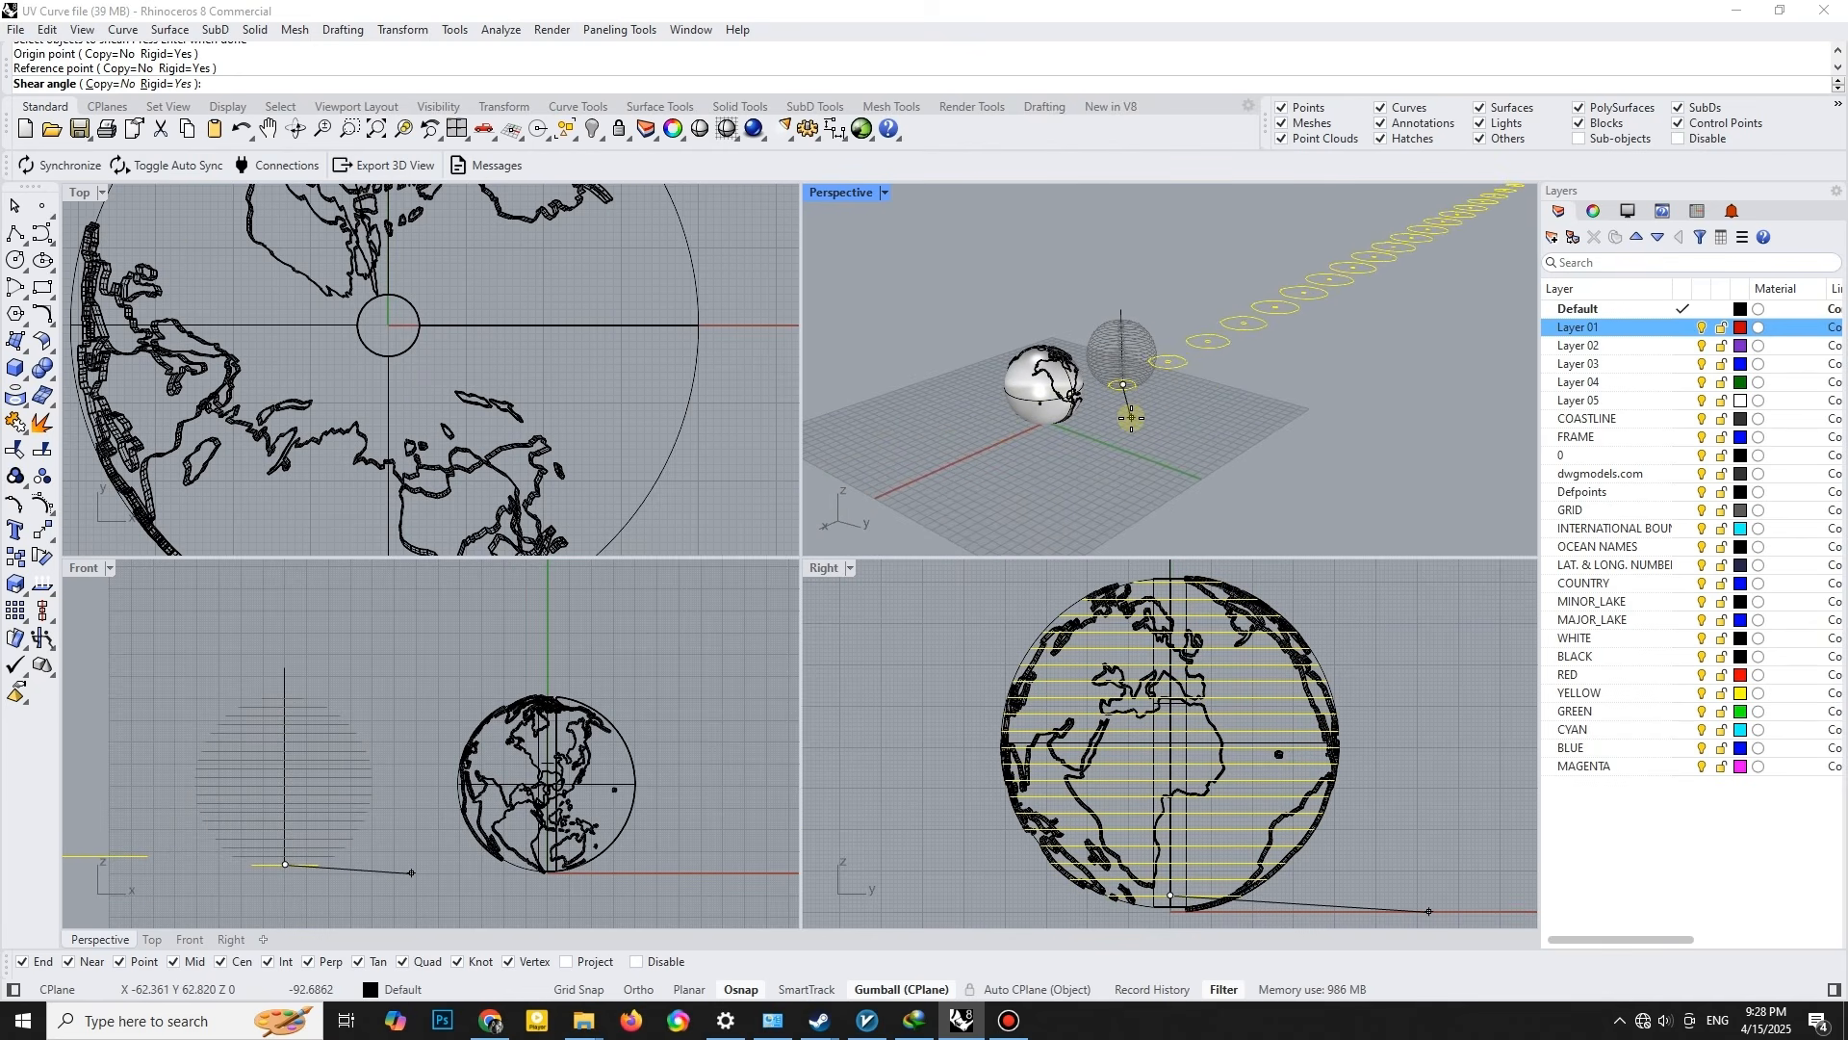
click(1131, 418)
- Delete the vertical guide line left between the globe and the sheared contours
right_drag(1183, 412, 1085, 350)
scroll(597, 741, down, 2)
scroll(597, 742, down, 2)
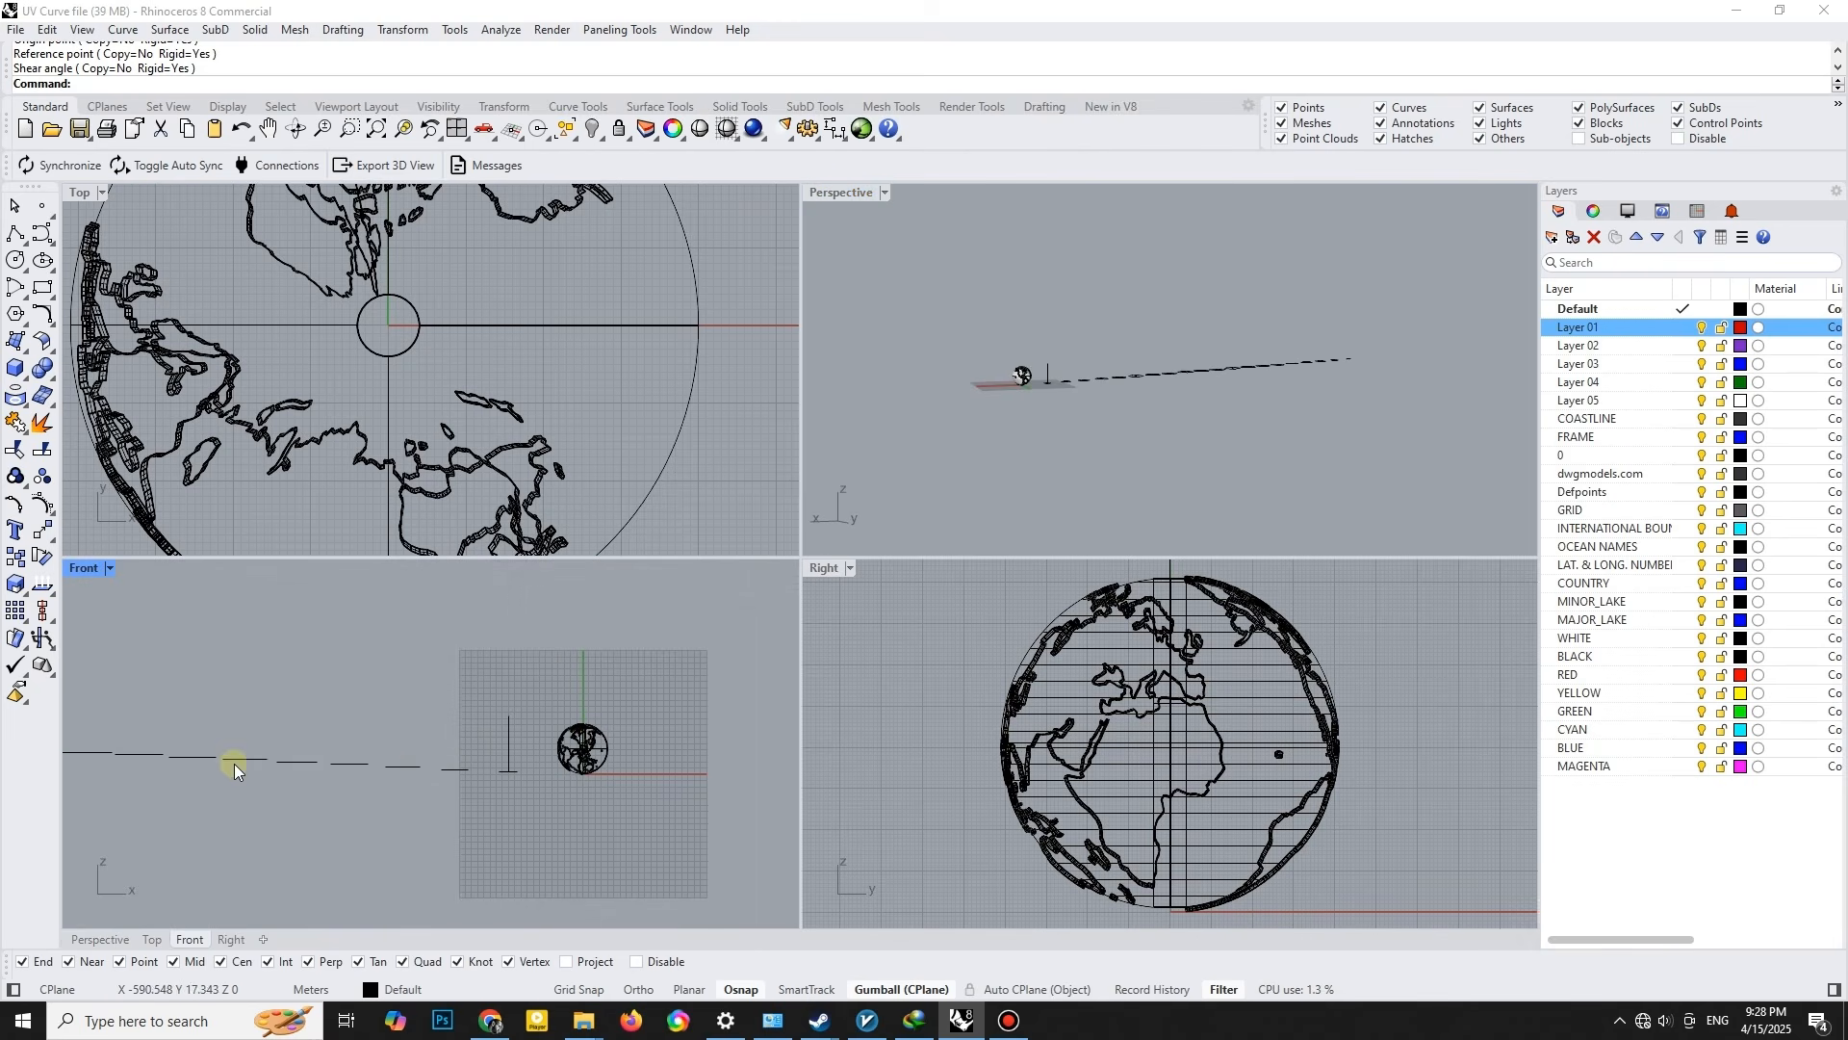
scroll(484, 758, down, 3)
right_drag(1272, 371, 932, 318)
click(936, 459)
key(Delete)
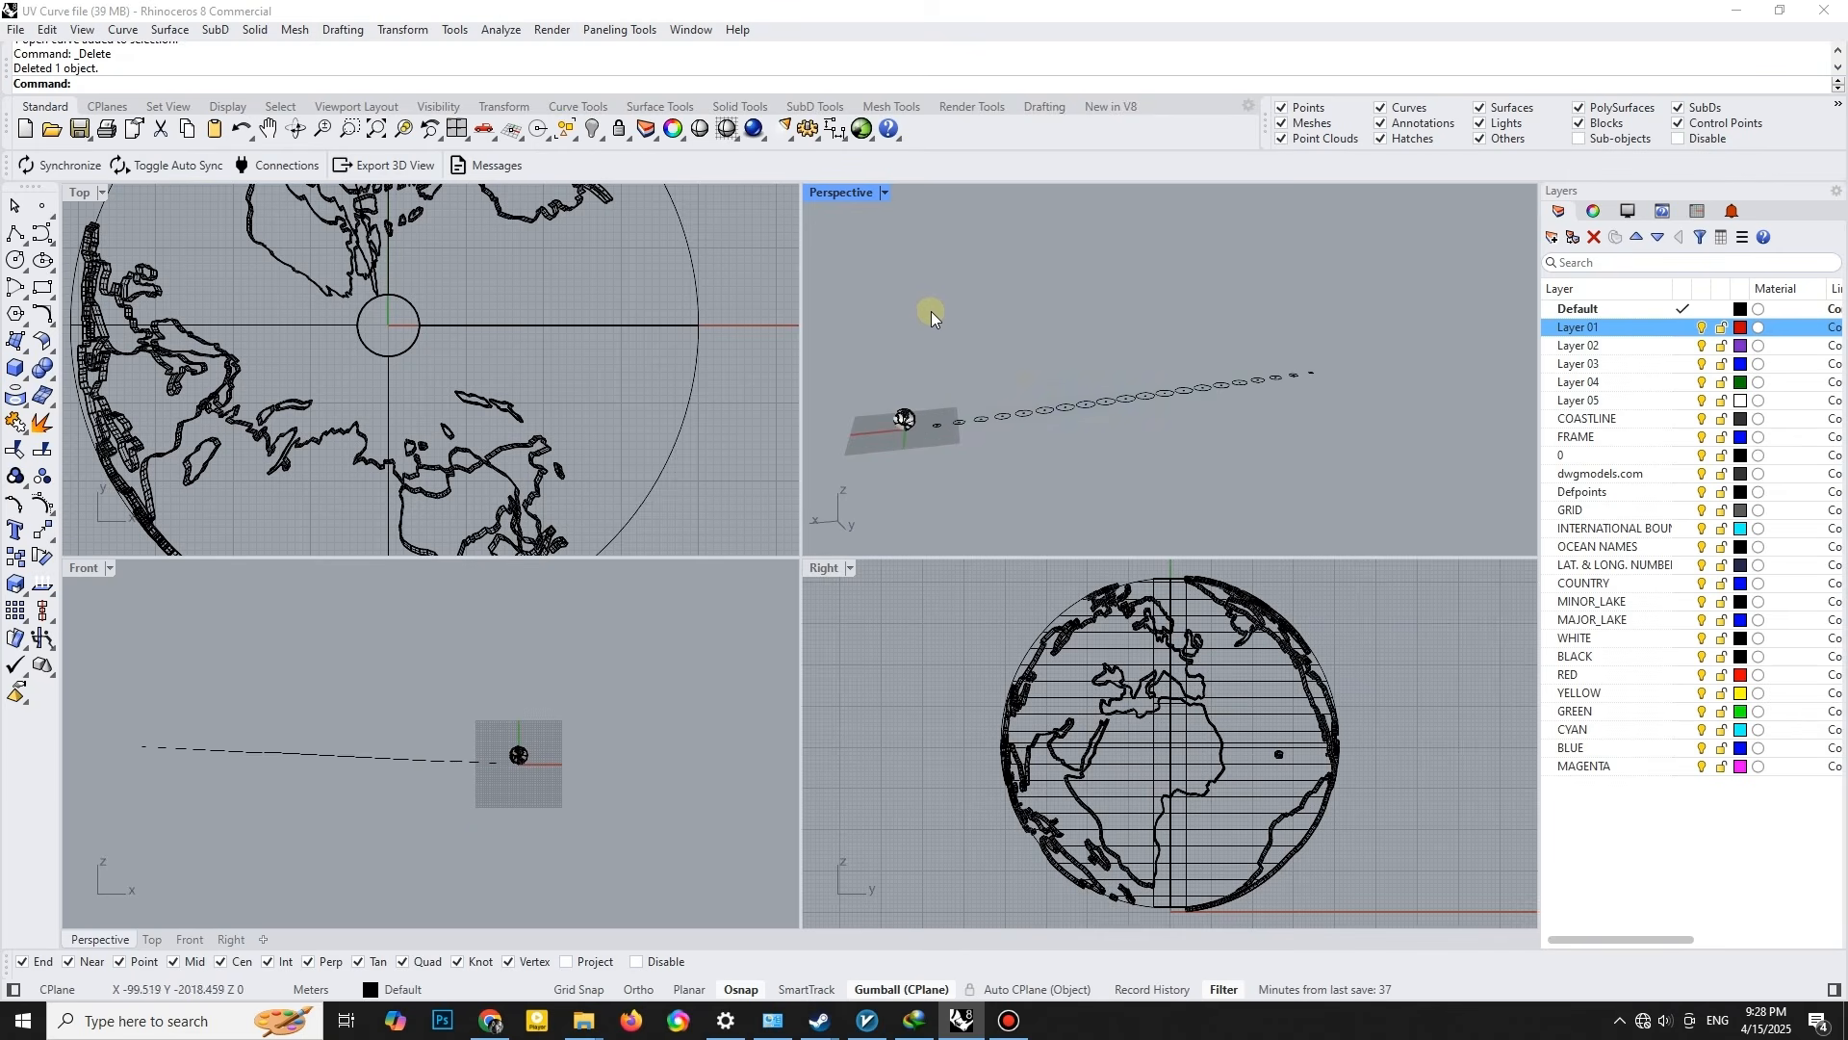
- Flatten all the sheared contour curves onto one level by setting only their Z coordinate, aligned to World
drag(1118, 450, 1325, 426)
click(423, 30)
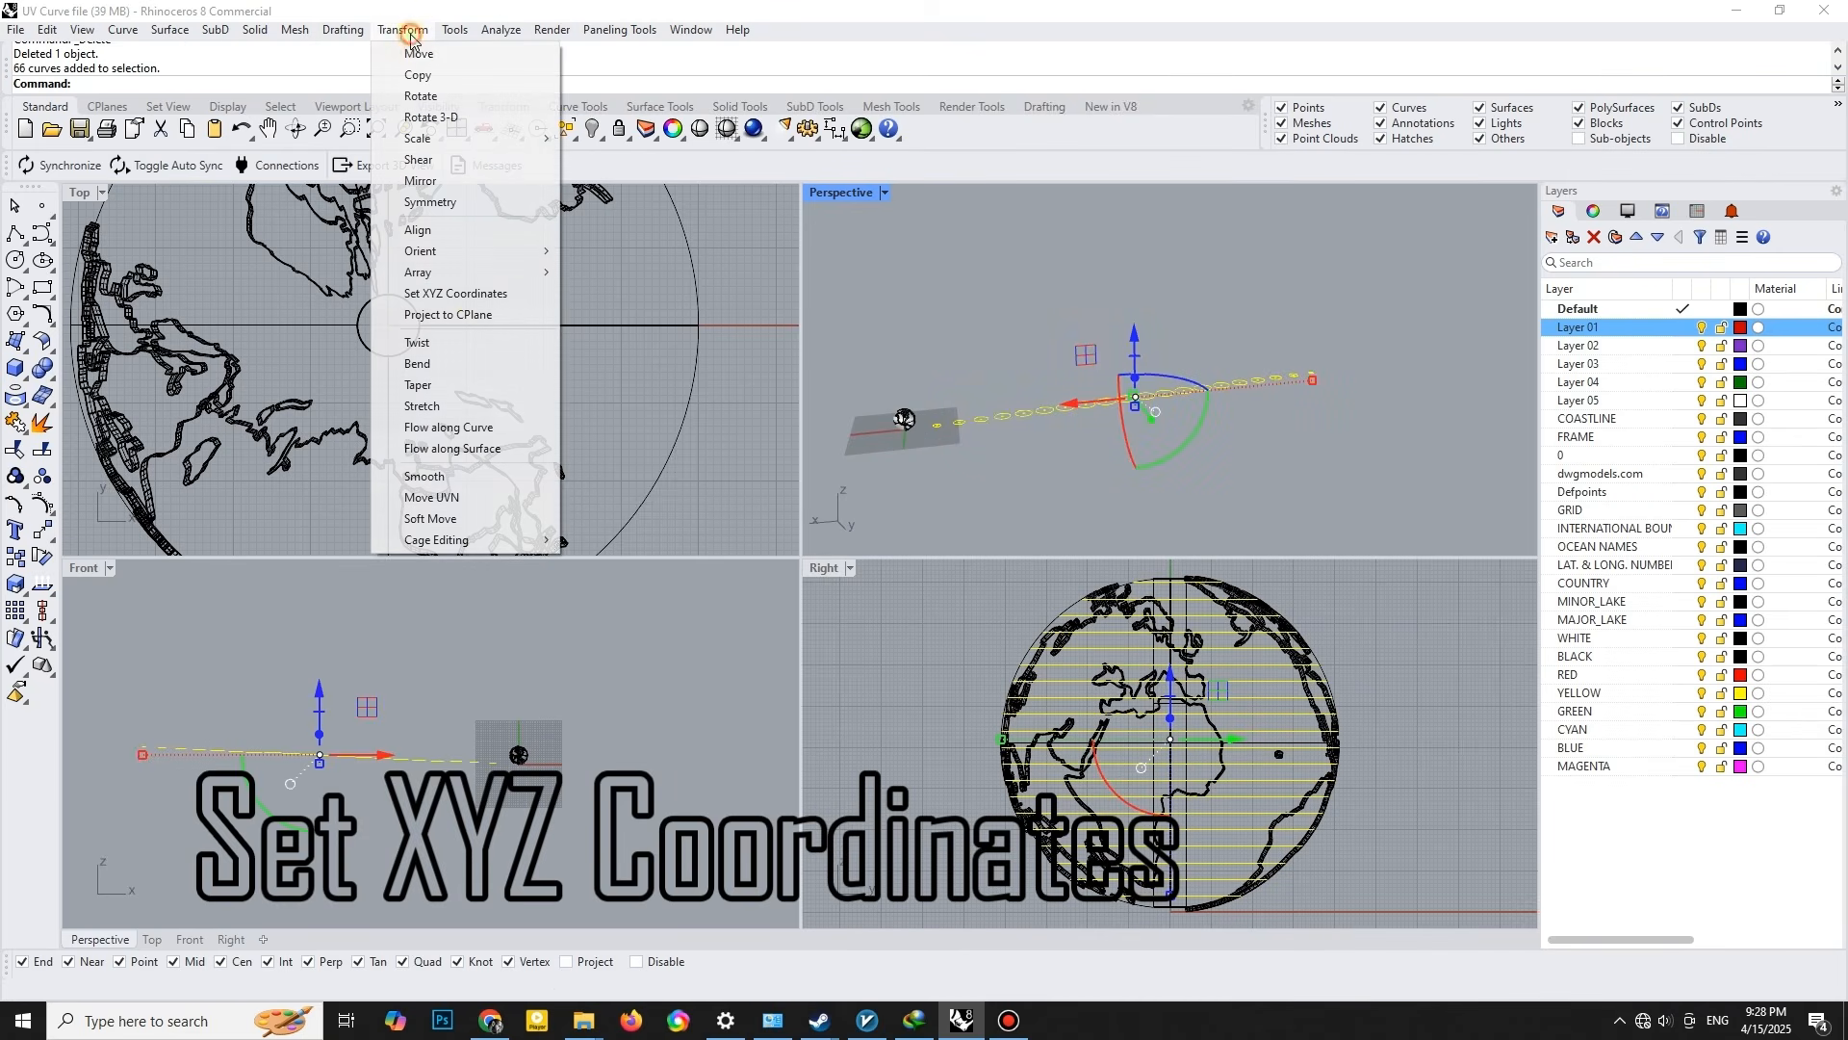
click(452, 292)
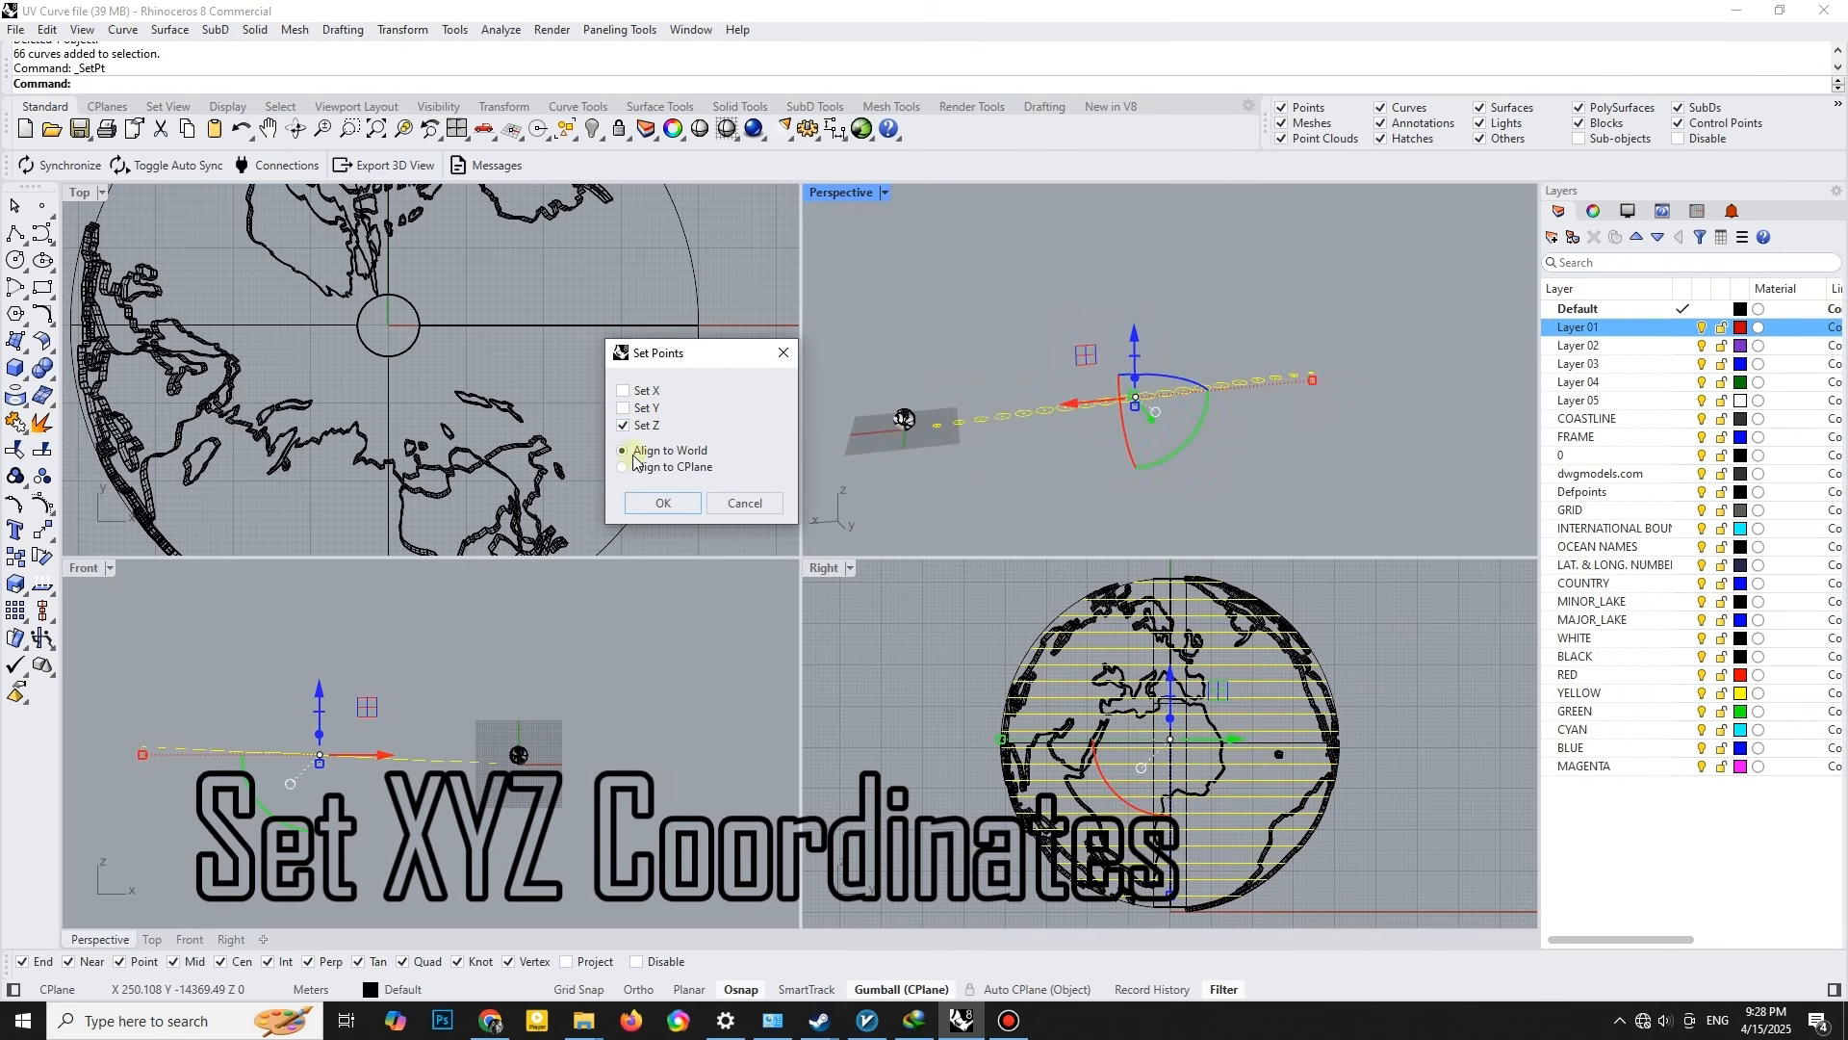
double_click(842, 192)
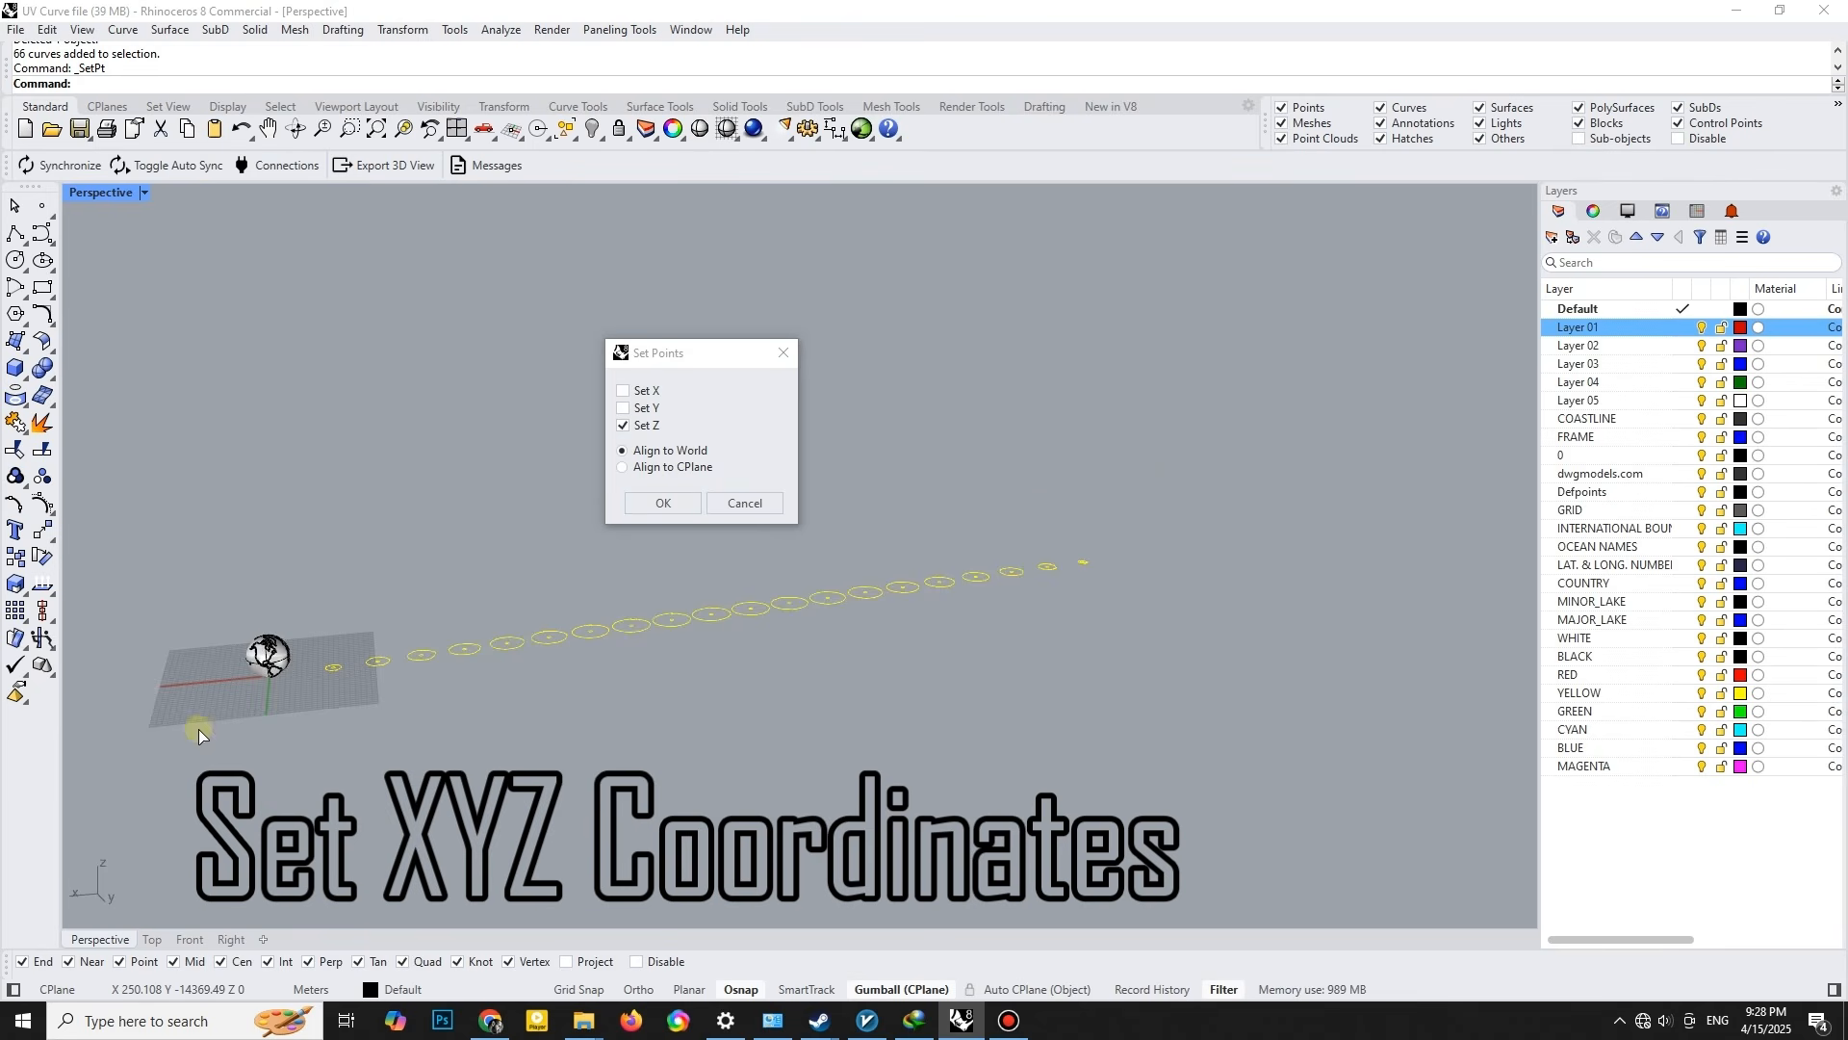
click(671, 502)
click(740, 651)
click(430, 561)
right_drag(431, 561, 898, 724)
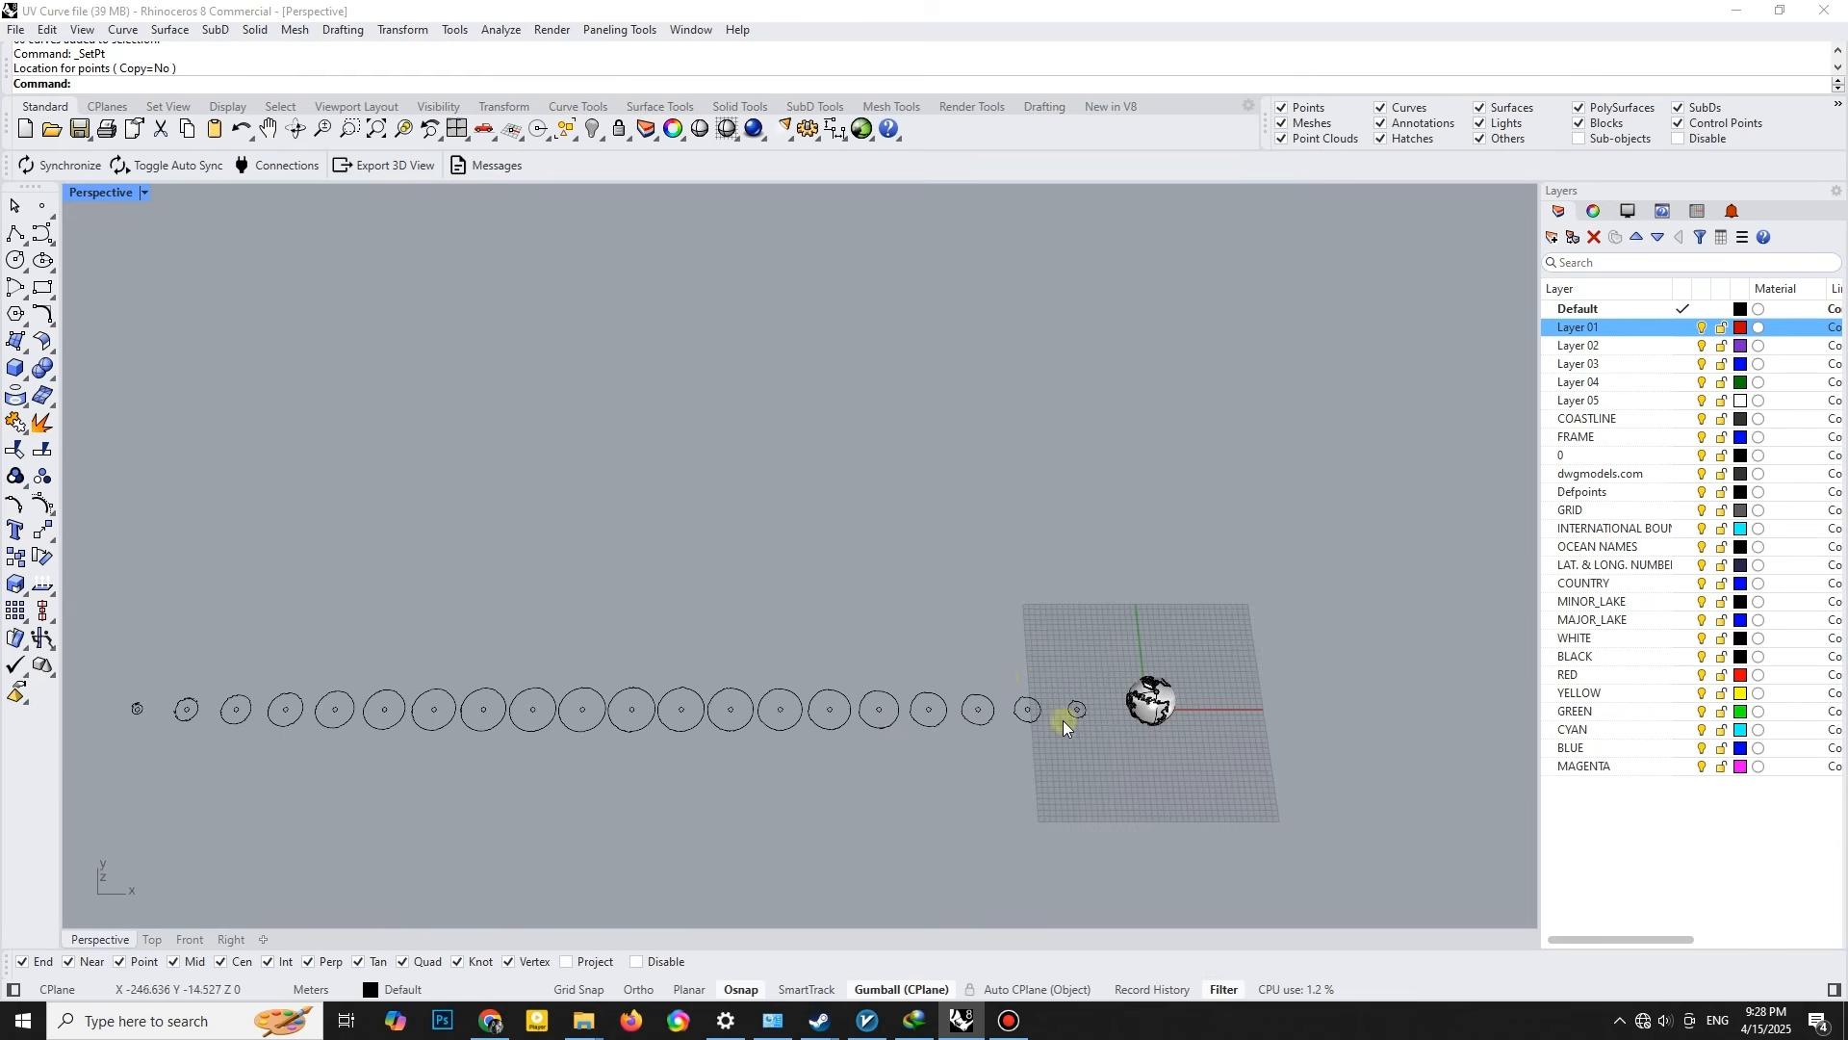
- Place a column of grouped text curves numbered 1 to 20, height 4, beside the slice nearest the globe
scroll(1063, 727, up, 8)
scroll(783, 682, down, 5)
right_drag(570, 693, 520, 679)
scroll(520, 675, down, 8)
shift+right_drag(734, 669, 586, 650)
click(17, 530)
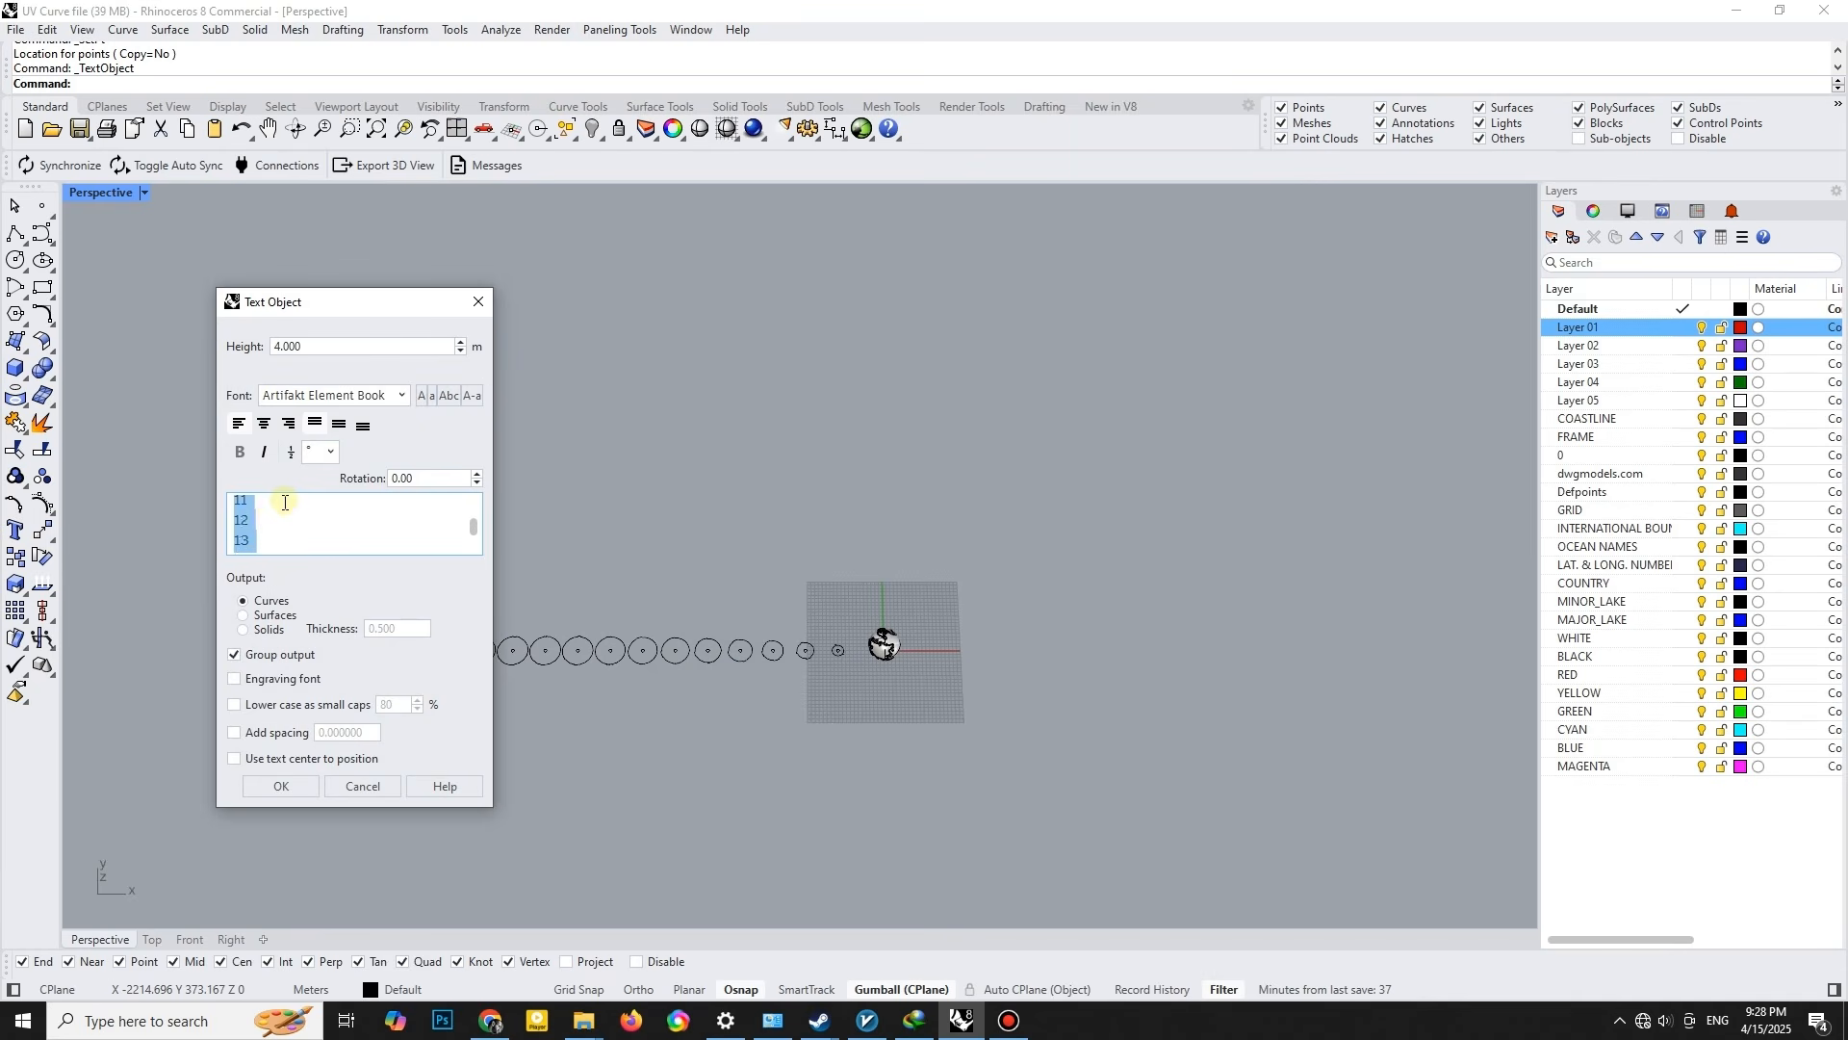
scroll(279, 509, up, 4)
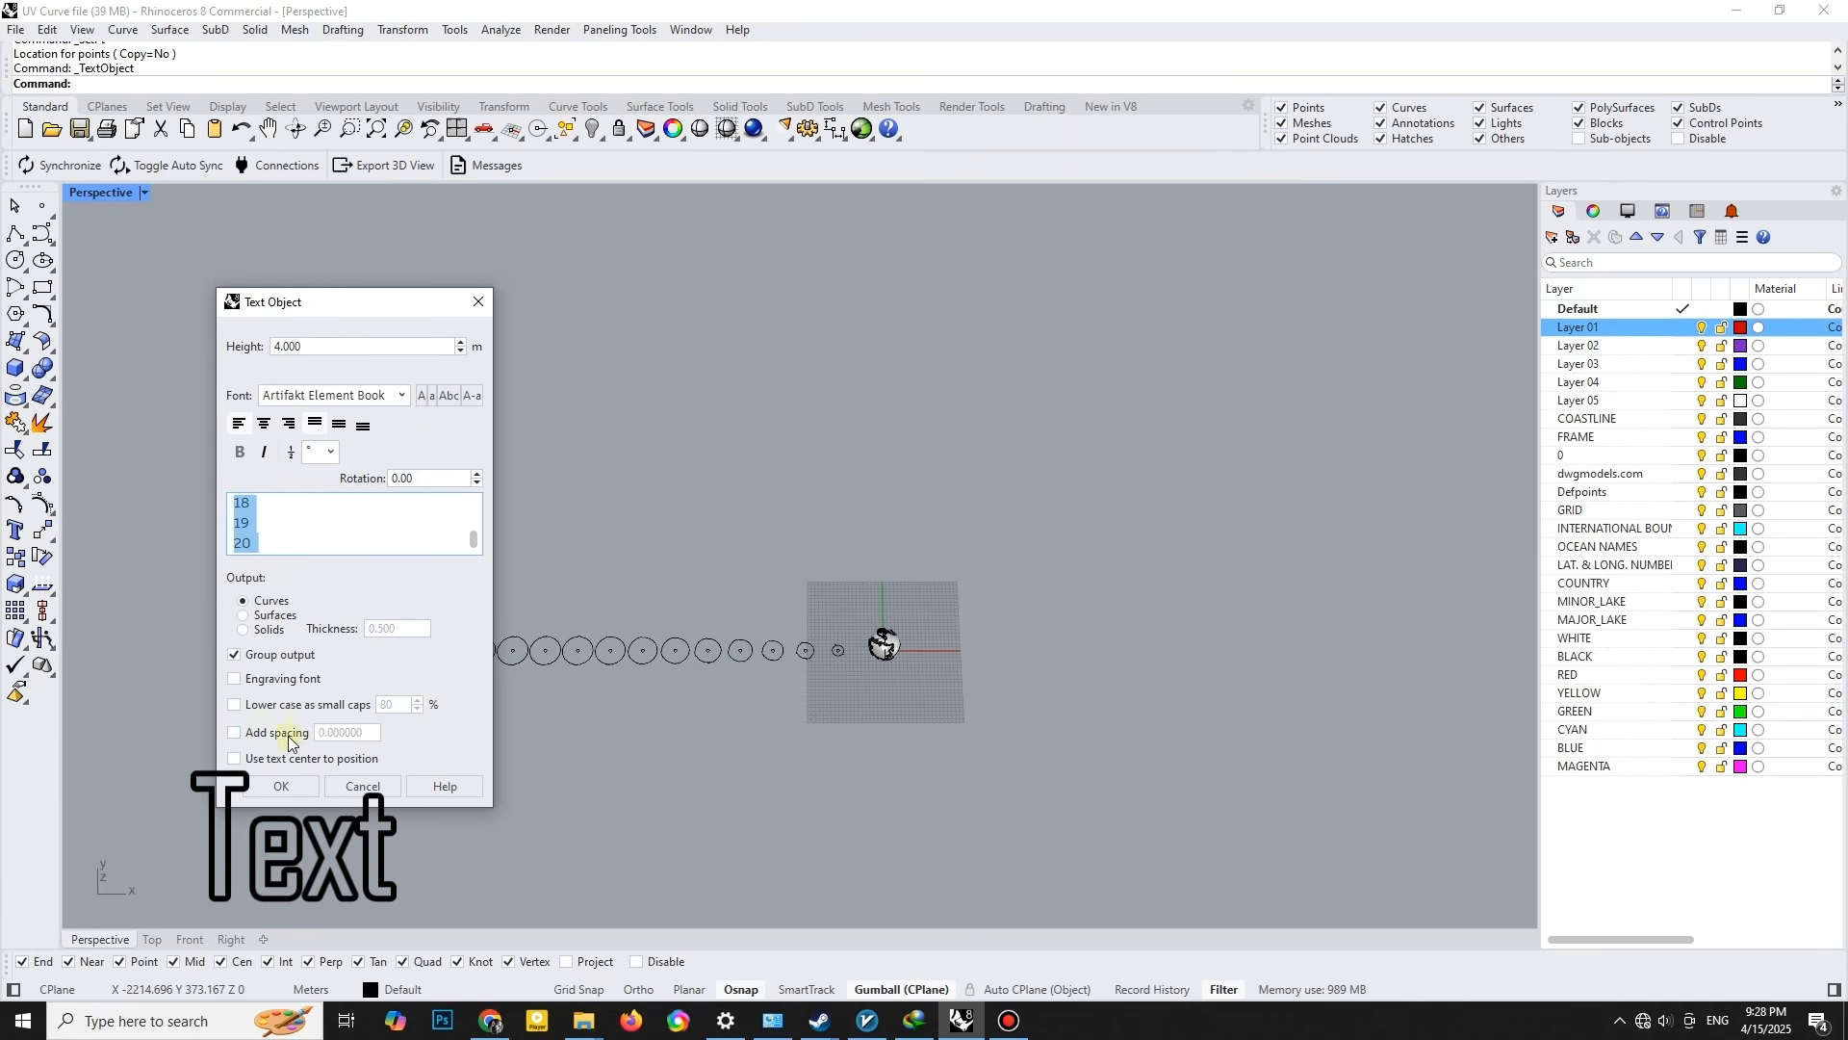
click(282, 787)
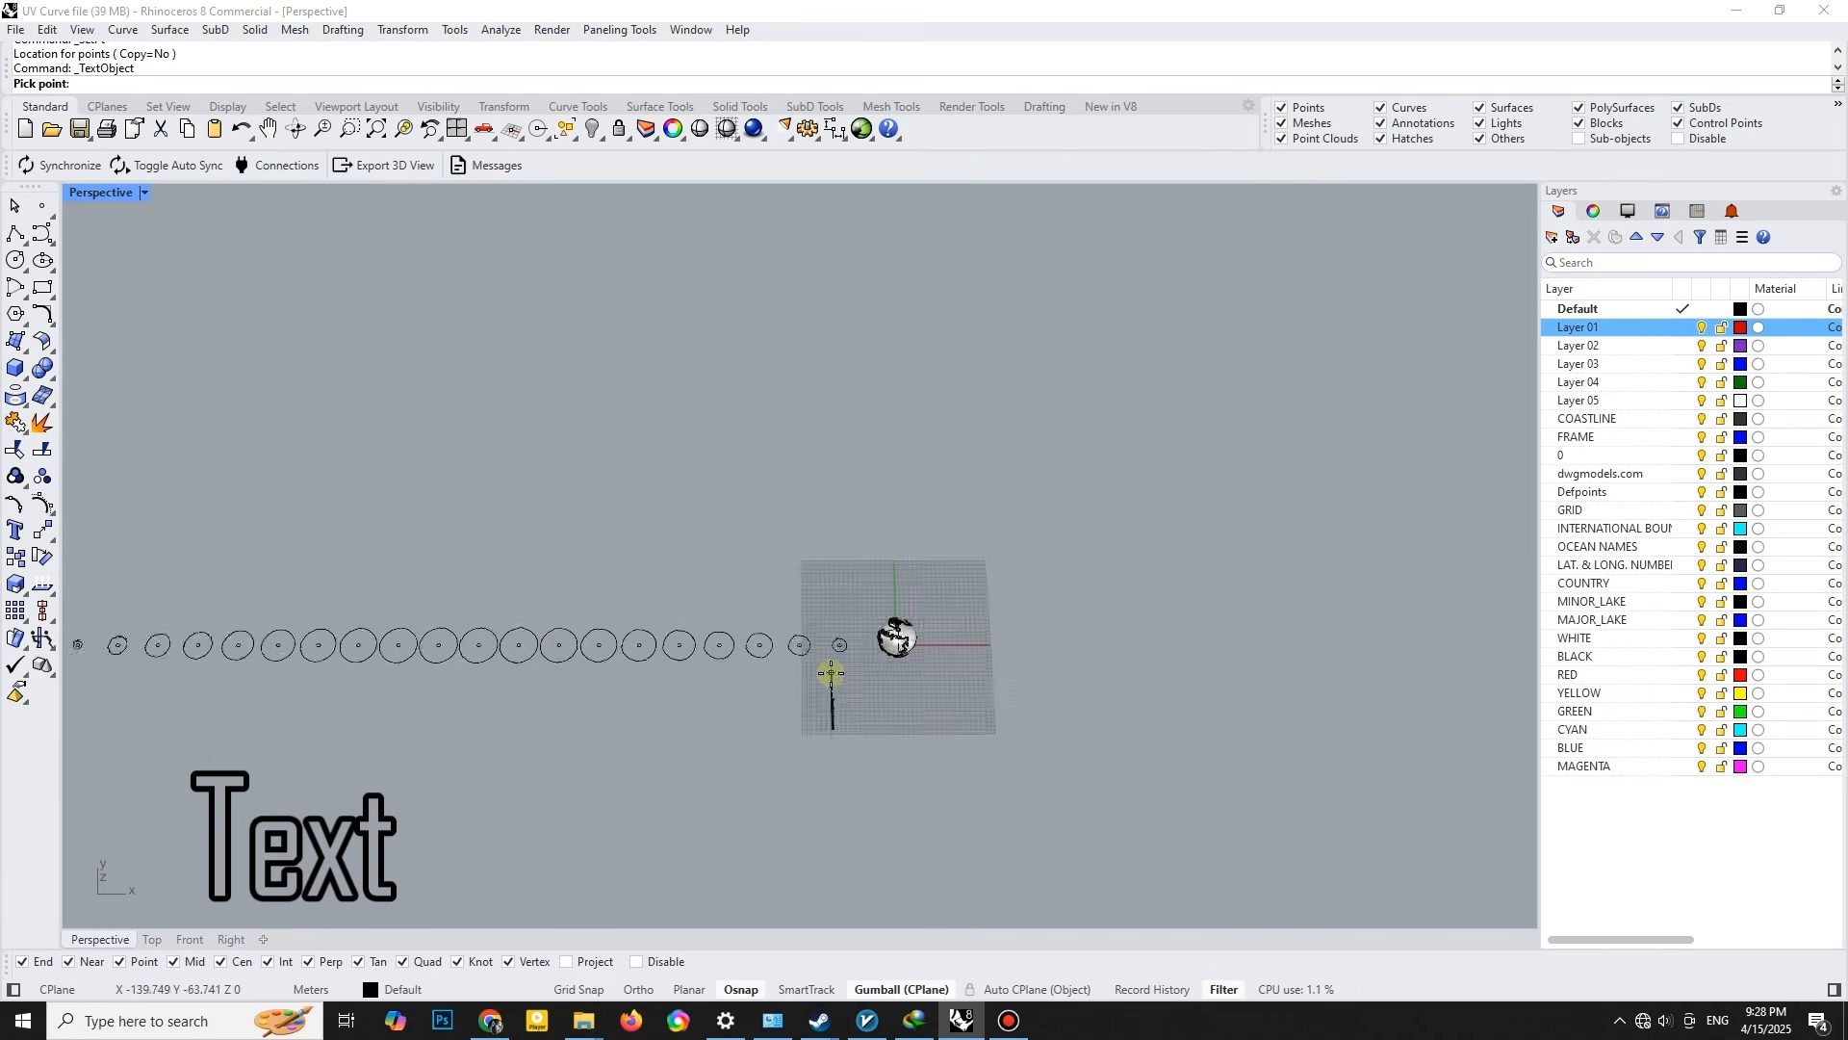
scroll(832, 670, up, 10)
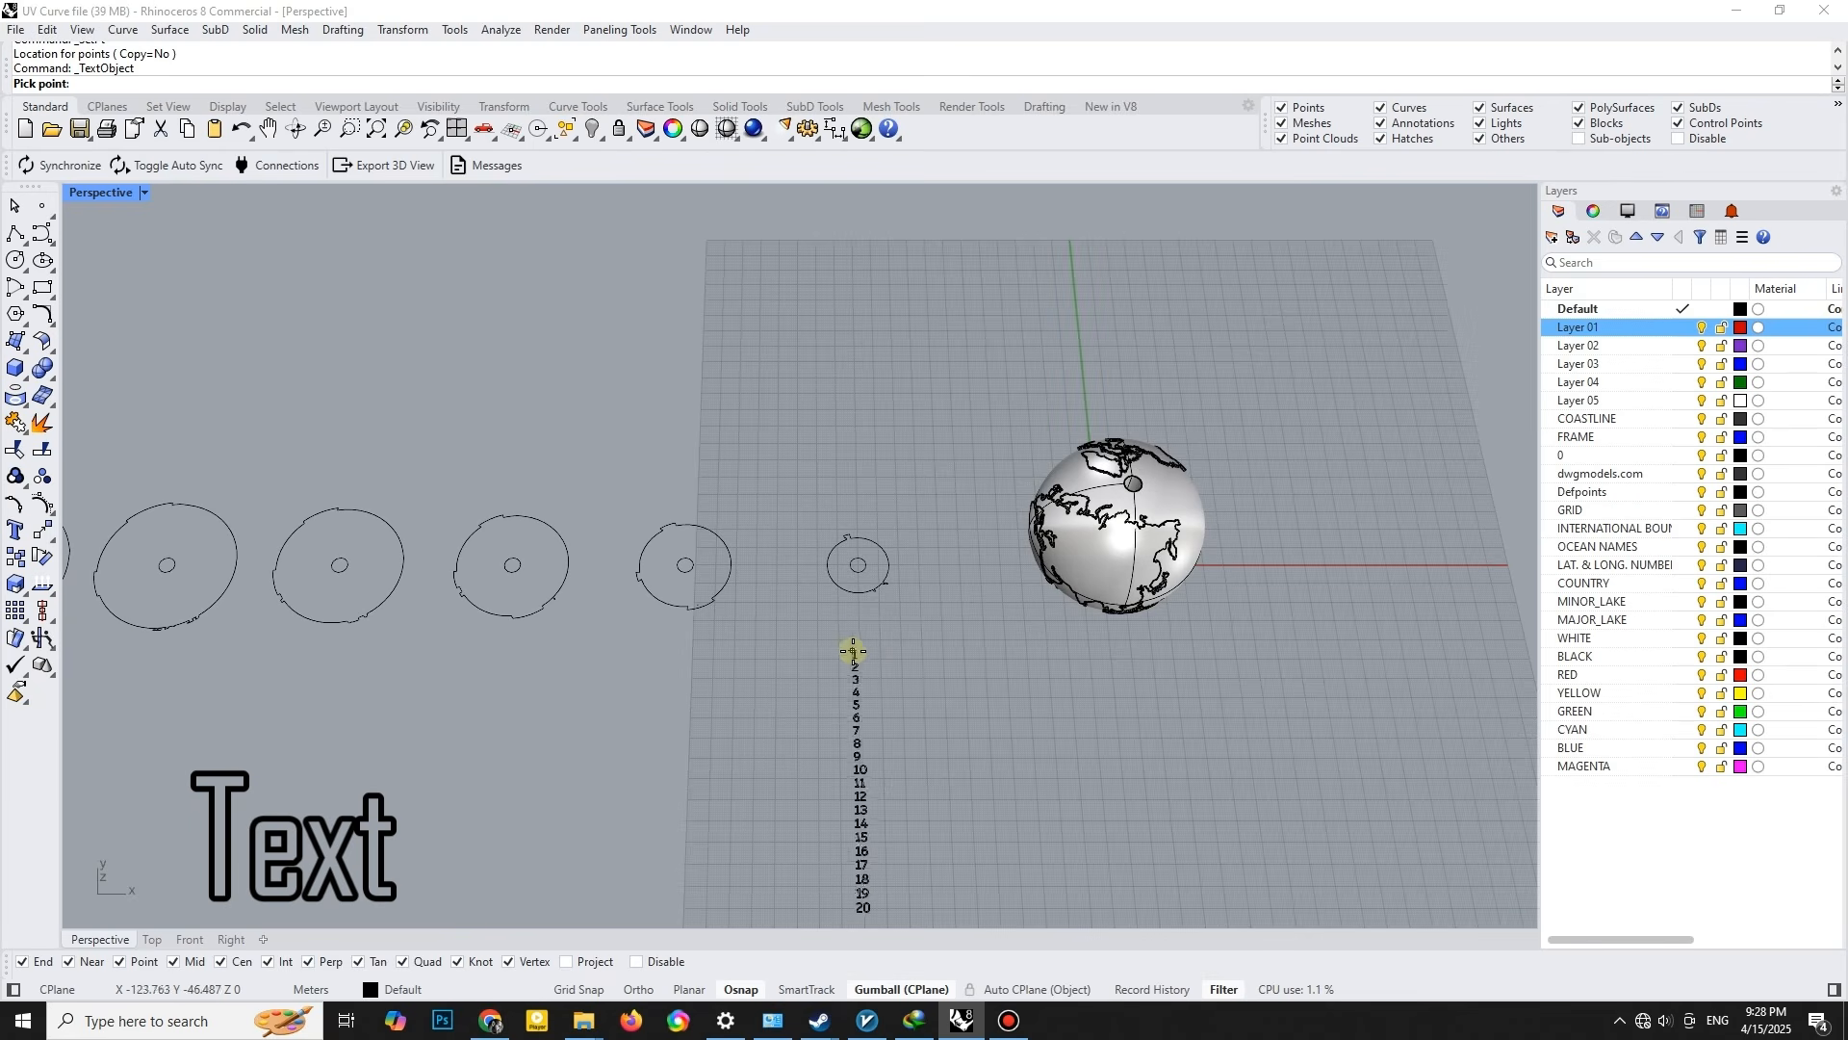
- Ungroup the numbers and move the column so that 1 sits in the central hole of the first slice
click(932, 859)
scroll(918, 532, up, 3)
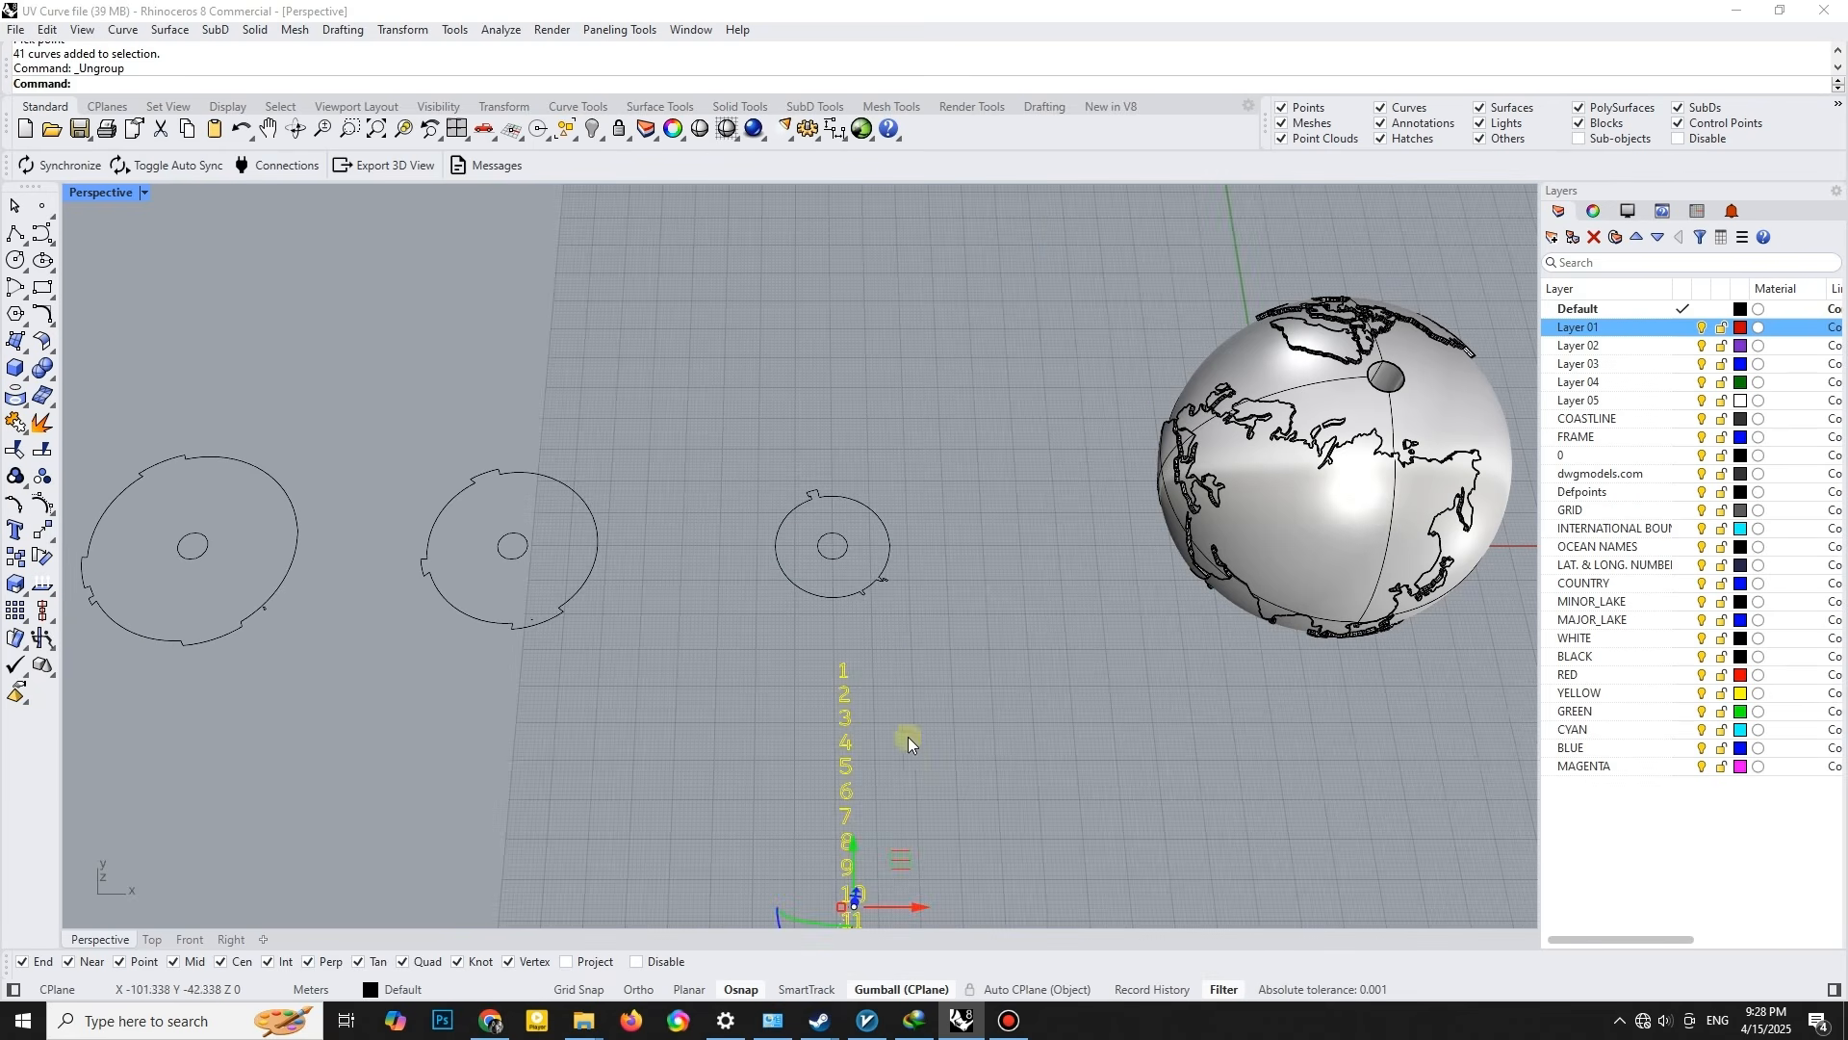
click(154, 940)
scroll(742, 664, down, 5)
drag(630, 810, 622, 685)
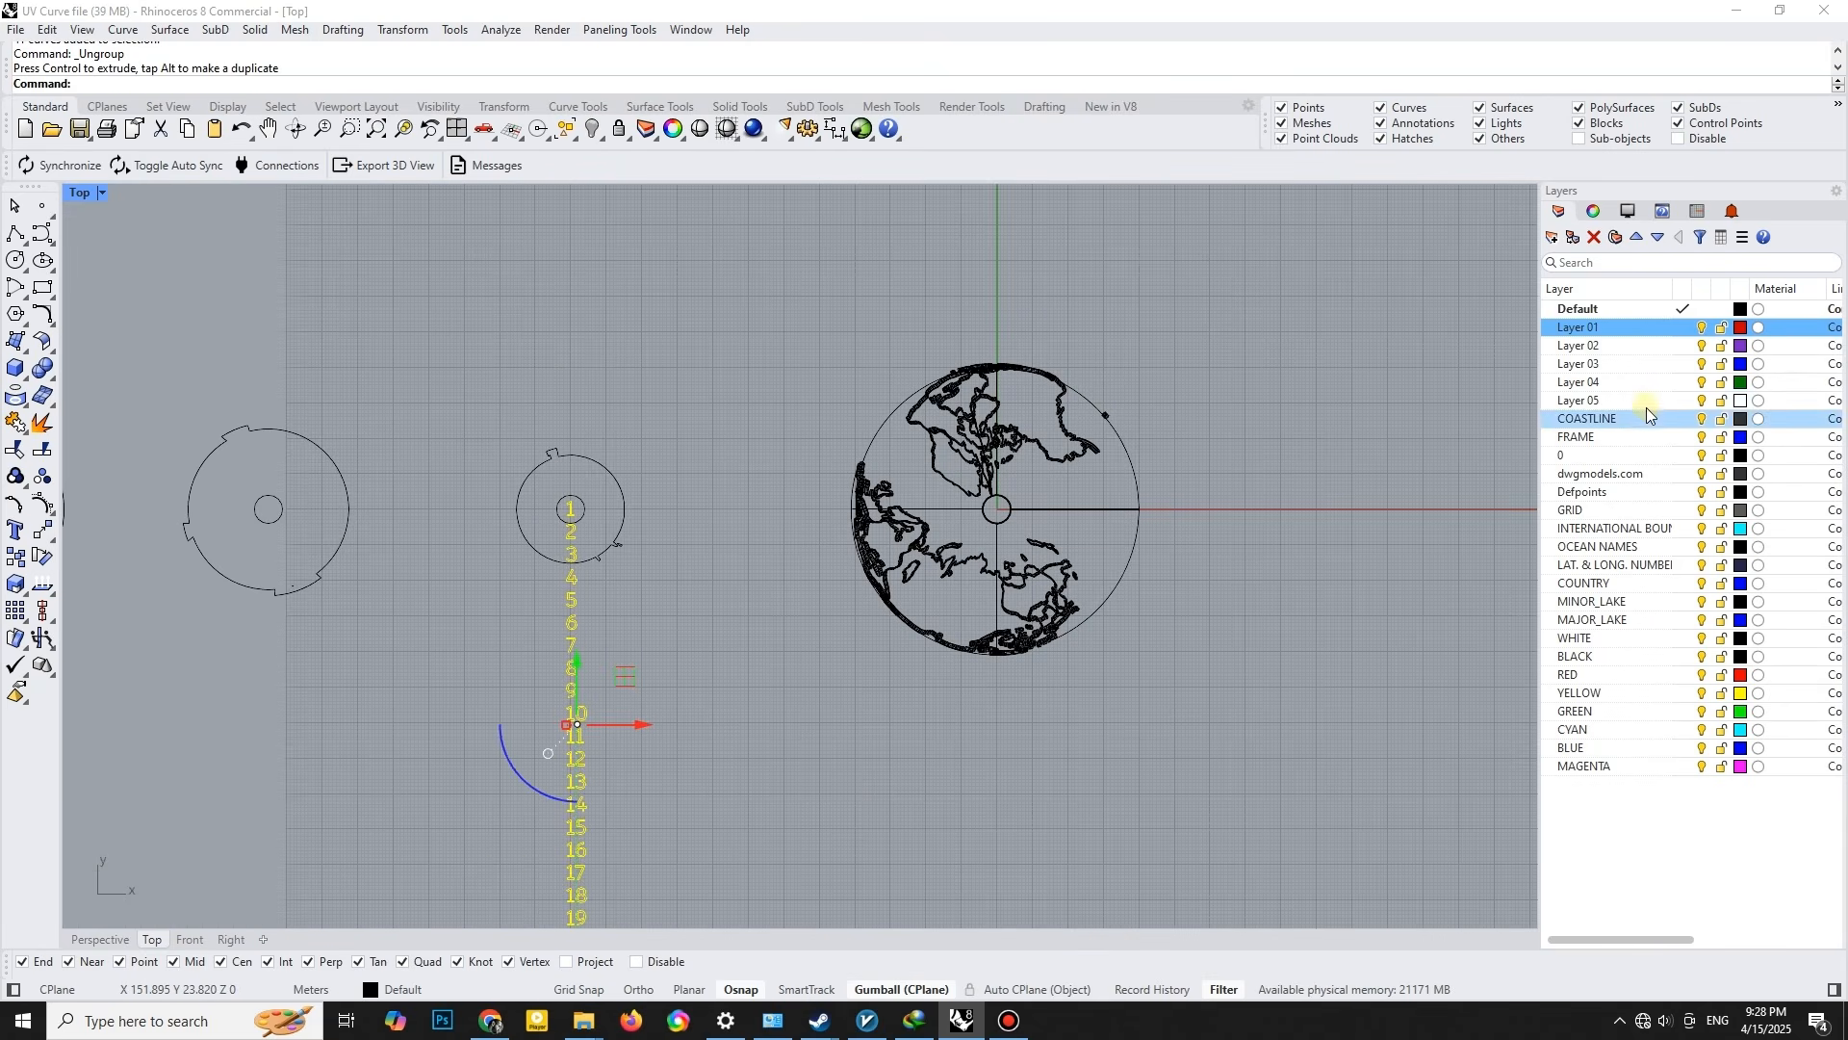
- Assign the numbers to Layer 01, leave 1 in place, and move the remaining numbers to the second slice
right_click(1598, 330)
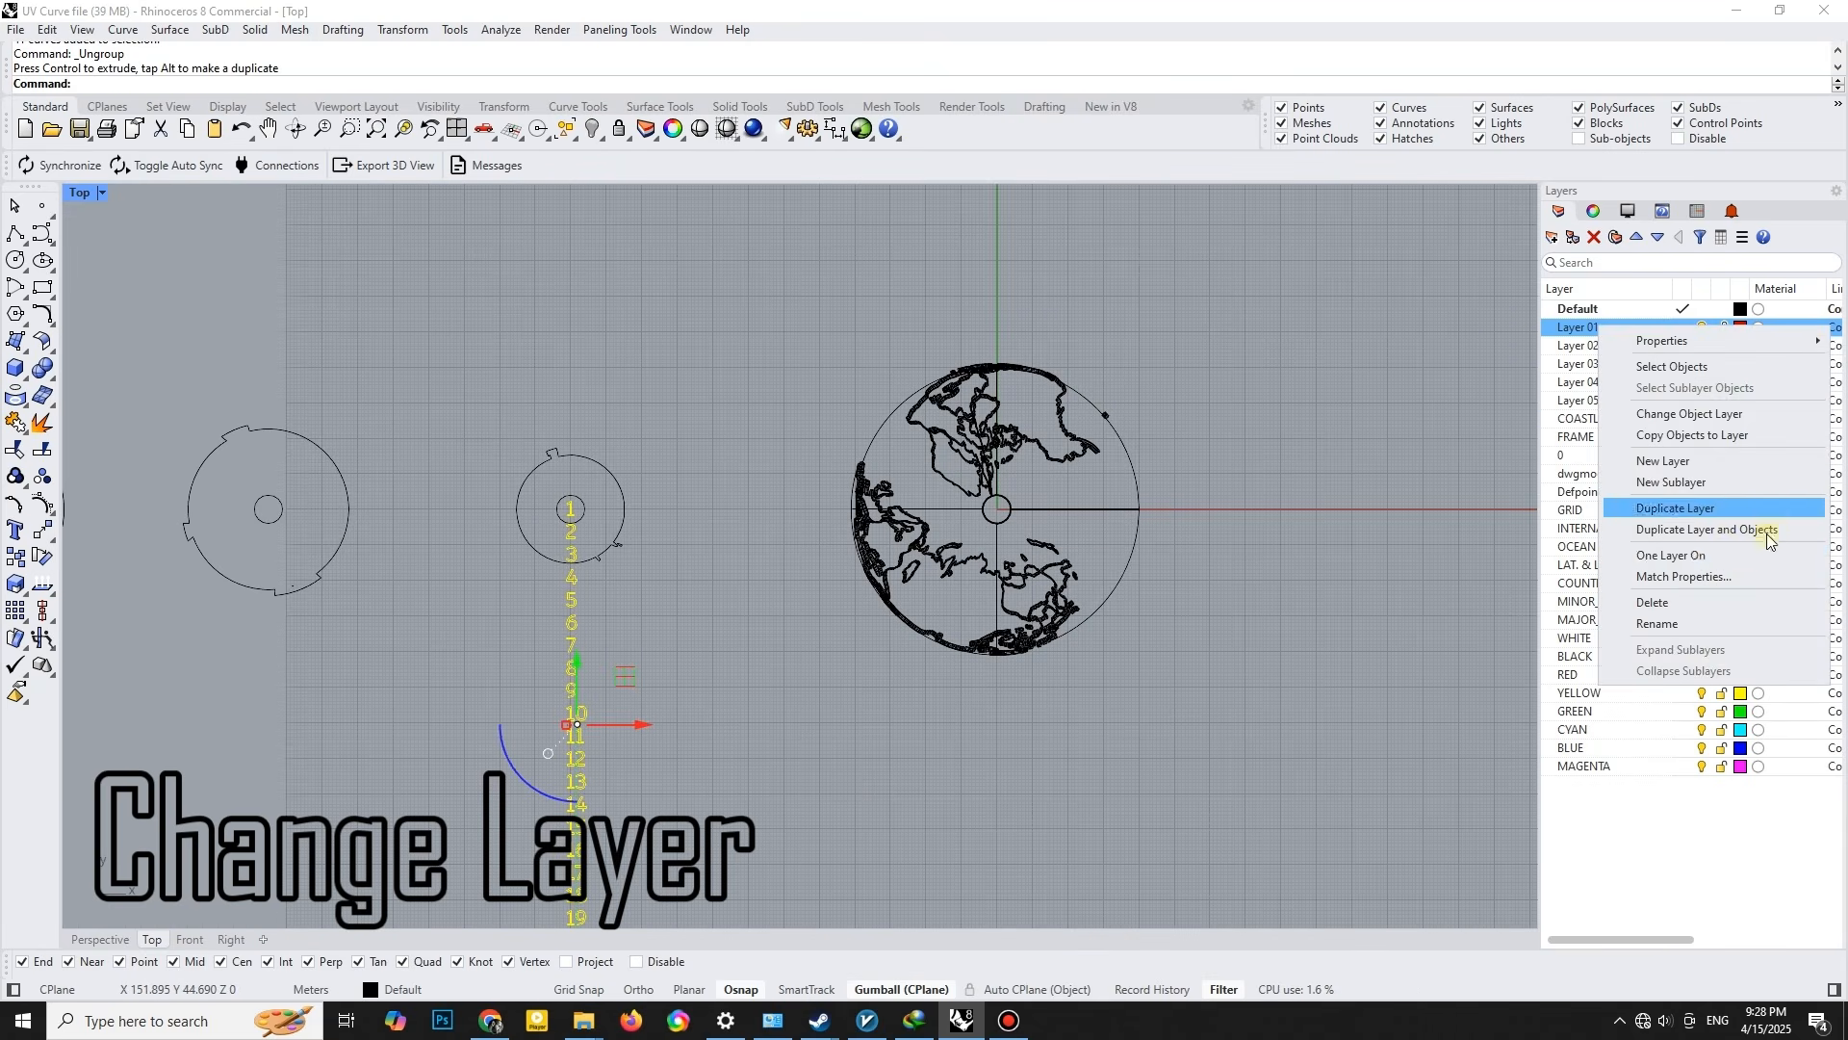
click(1636, 412)
scroll(556, 516, up, 8)
ctrl+click(590, 502)
scroll(705, 536, down, 6)
right_drag(809, 639, 1021, 673)
drag(913, 775, 542, 750)
- Number the following slices 3 to 13 by moving the remaining numbers along the row one slice at a time
ctrl+click(483, 551)
right_drag(525, 636, 914, 621)
drag(924, 758, 553, 734)
ctrl+click(499, 537)
right_drag(539, 616, 941, 605)
drag(962, 740, 583, 712)
ctrl+click(528, 527)
right_drag(551, 610, 1066, 606)
drag(1097, 711, 351, 672)
ctrl+click(668, 524)
right_drag(348, 671, 1095, 671)
click(1095, 671)
ctrl+click(1043, 526)
drag(1097, 685, 730, 648)
scroll(737, 625, up, 2)
ctrl+click(652, 499)
right_drag(708, 627, 1018, 612)
drag(1022, 679, 561, 644)
ctrl+click(501, 484)
right_drag(662, 626, 1208, 624)
drag(1165, 658, 704, 623)
ctrl+drag(698, 440, 619, 496)
right_drag(701, 617, 1295, 626)
drag(1293, 651, 823, 616)
ctrl+drag(829, 446, 756, 501)
drag(833, 633, 370, 597)
ctrl+drag(374, 446, 287, 496)
right_drag(363, 616, 1410, 628)
drag(1417, 632, 954, 597)
ctrl+drag(959, 458, 874, 511)
drag(955, 614, 493, 579)
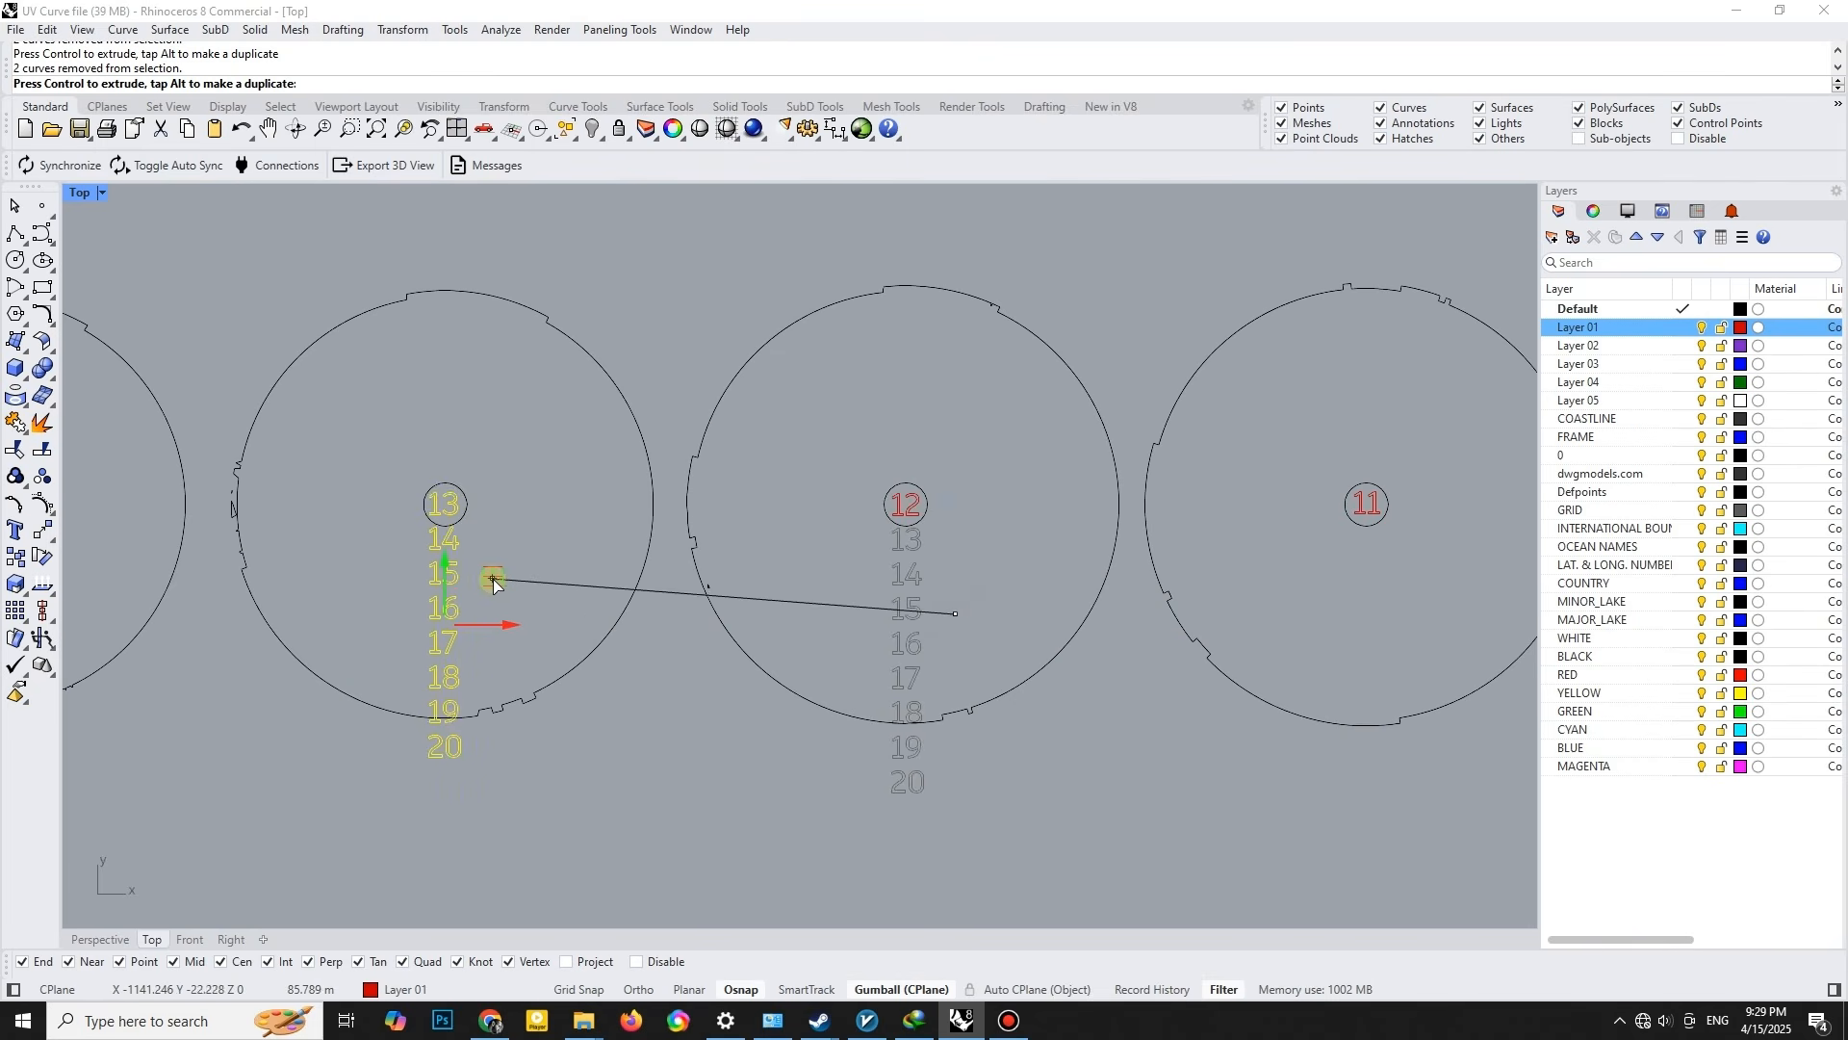
- Number the rest of the row with 14 to 20, one number in each slice's central hole
ctrl+drag(495, 457, 414, 508)
right_drag(414, 509, 1382, 508)
scroll(1381, 508, up, 6)
drag(1490, 714, 619, 649)
ctrl+drag(647, 429, 525, 508)
right_drag(525, 508, 1098, 509)
scroll(1098, 508, down, 2)
drag(1184, 642, 482, 589)
ctrl+drag(504, 455, 415, 507)
right_drag(416, 506, 1174, 501)
drag(1243, 612, 541, 560)
ctrl+drag(557, 448, 470, 502)
right_drag(470, 503, 1312, 503)
drag(1380, 586, 679, 533)
ctrl+drag(682, 443, 577, 497)
drag(1453, 554, 630, 520)
right_drag(631, 520, 1316, 512)
drag(1428, 517, 631, 510)
scroll(751, 549, down, 6)
right_drag(751, 549, 1102, 548)
drag(1118, 489, 746, 469)
scroll(1051, 575, down, 10)
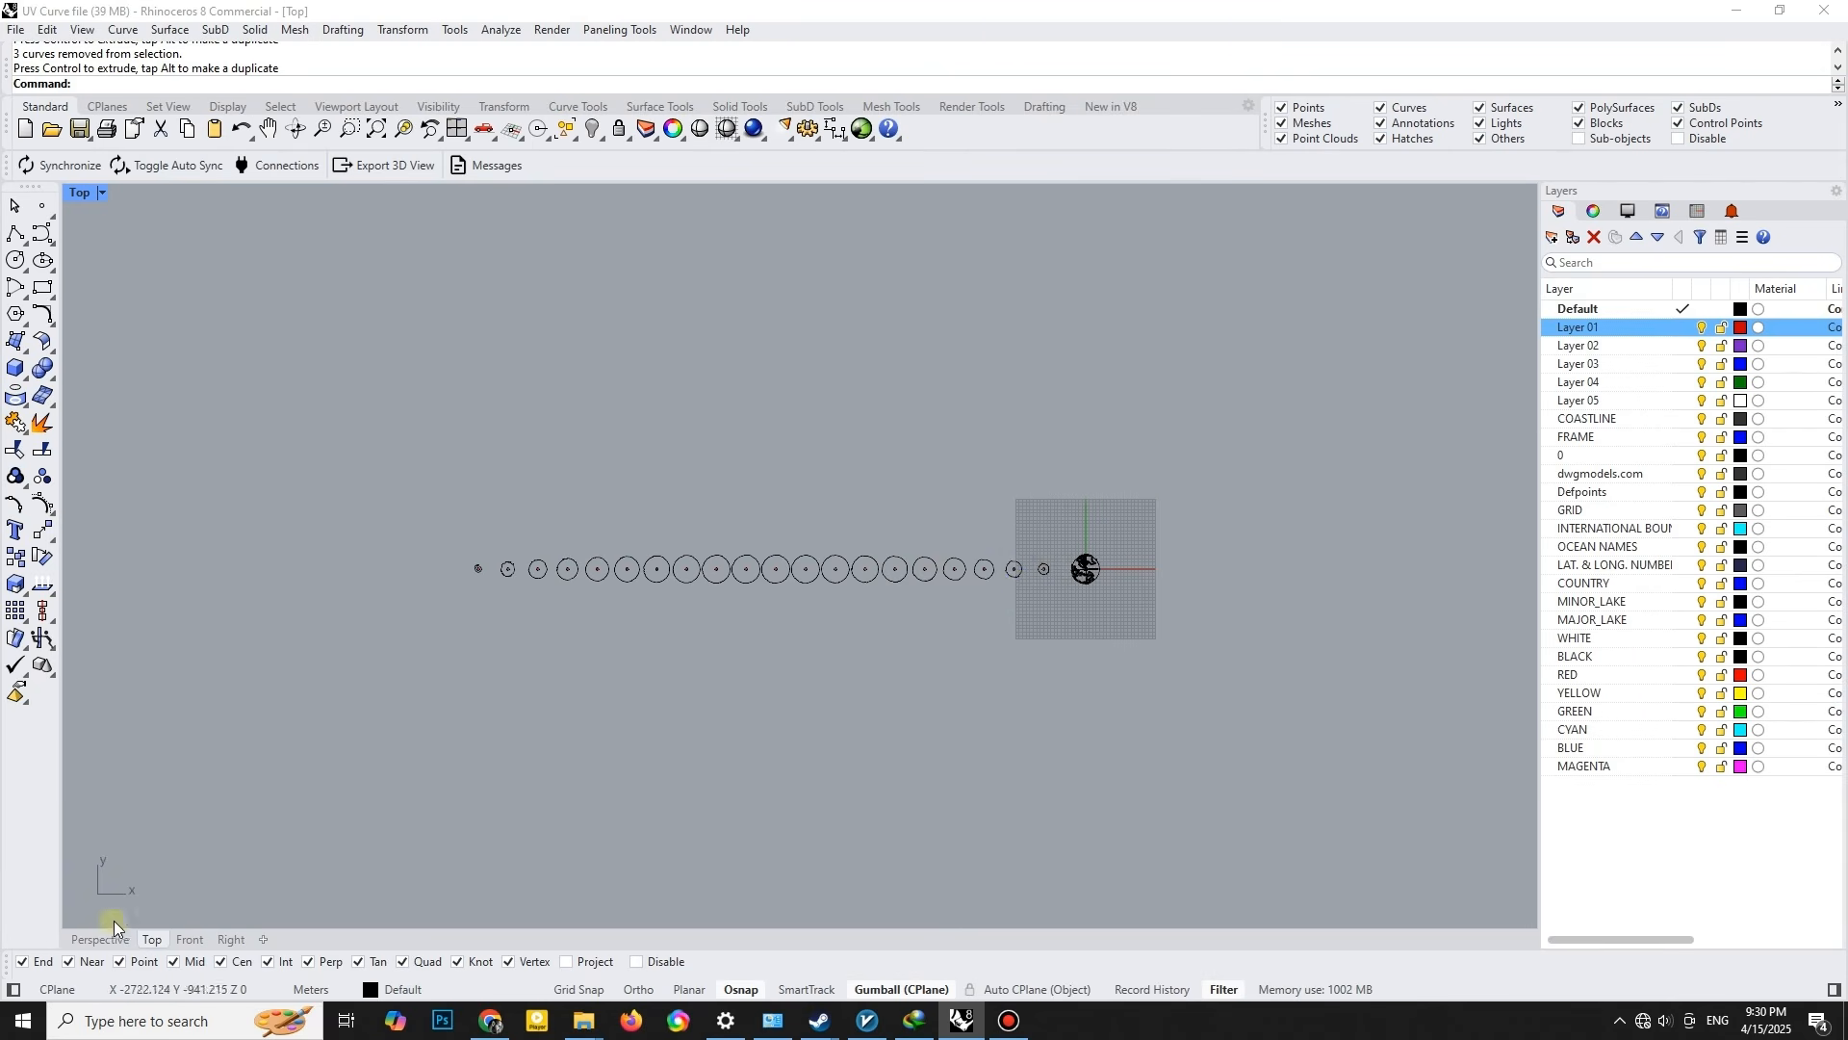
- Examine the numbered row of slices beside the globe in the perspective view
click(104, 939)
scroll(760, 652, down, 7)
click(1069, 542)
click(722, 486)
scroll(722, 491, down, 4)
shift+right_drag(471, 545, 558, 632)
scroll(749, 568, down, 4)
scroll(495, 619, up, 12)
scroll(495, 619, down, 13)
right_drag(1065, 611, 1109, 819)
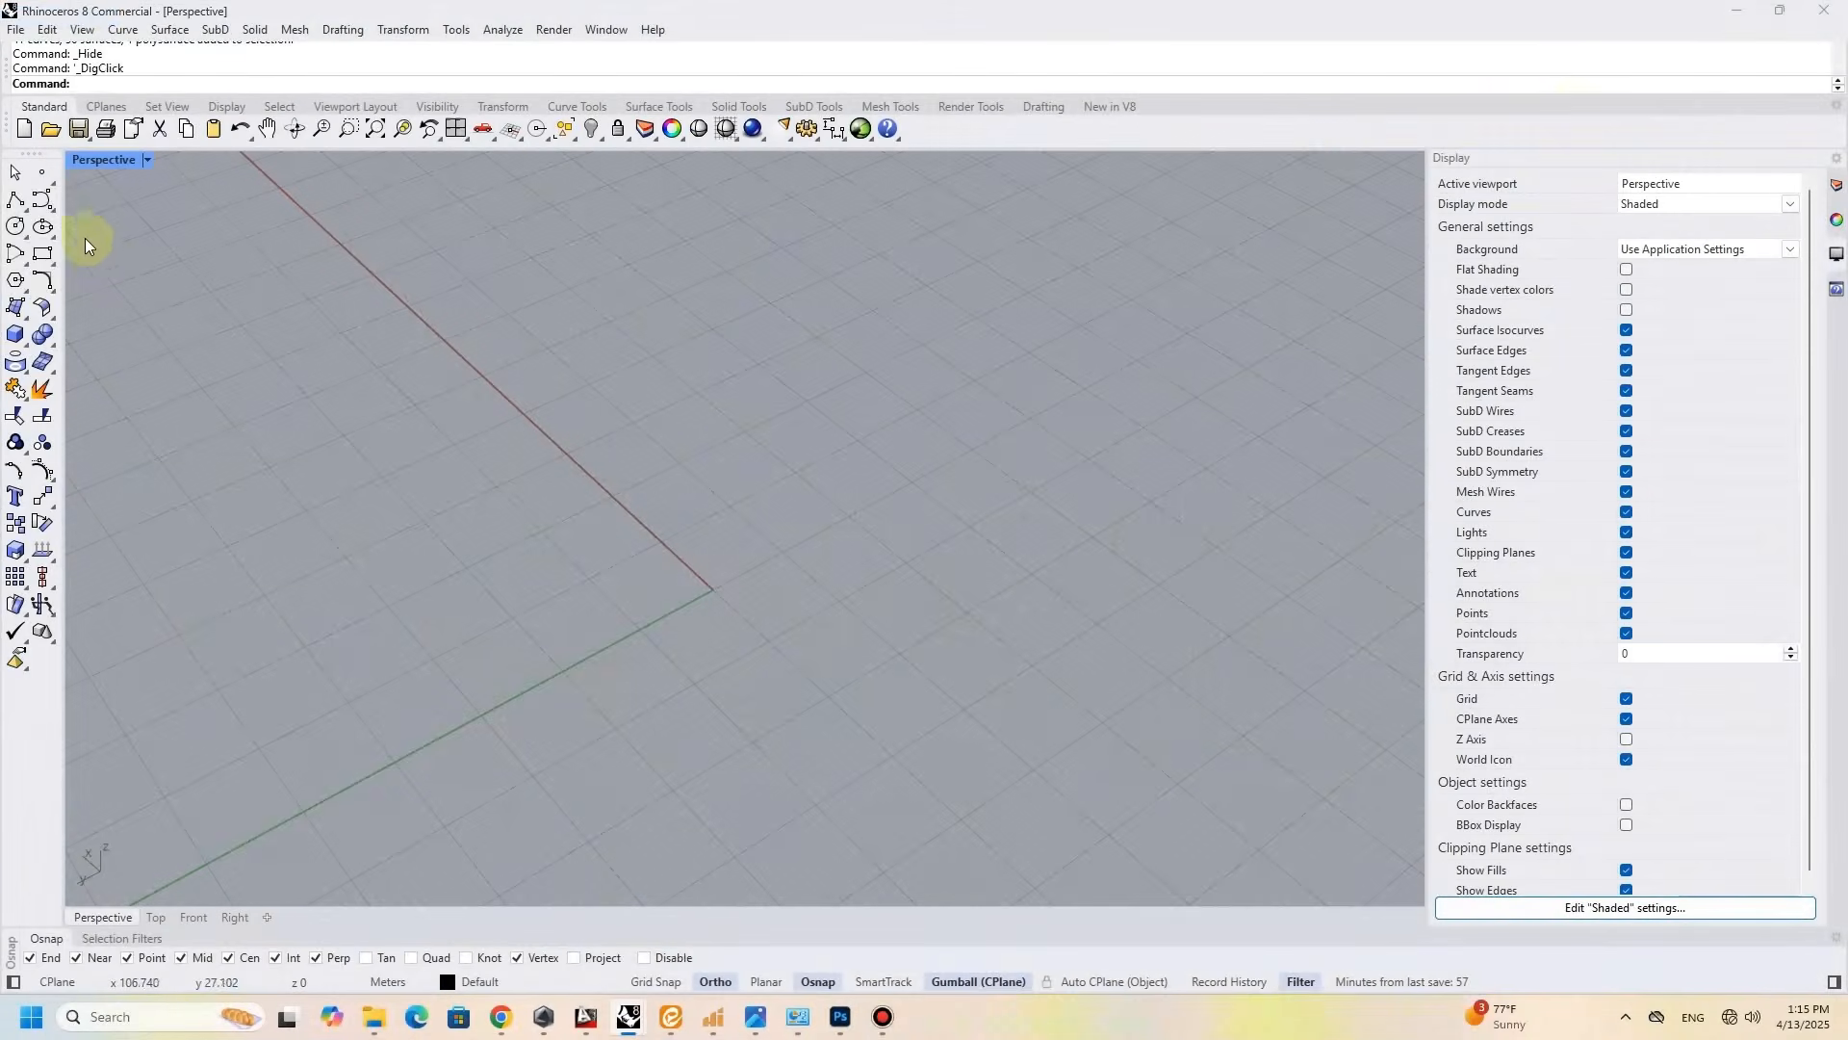
- Draw a circle of radius 9 centred at the origin on the ground plane
click(15, 225)
text(0)
key(Return)
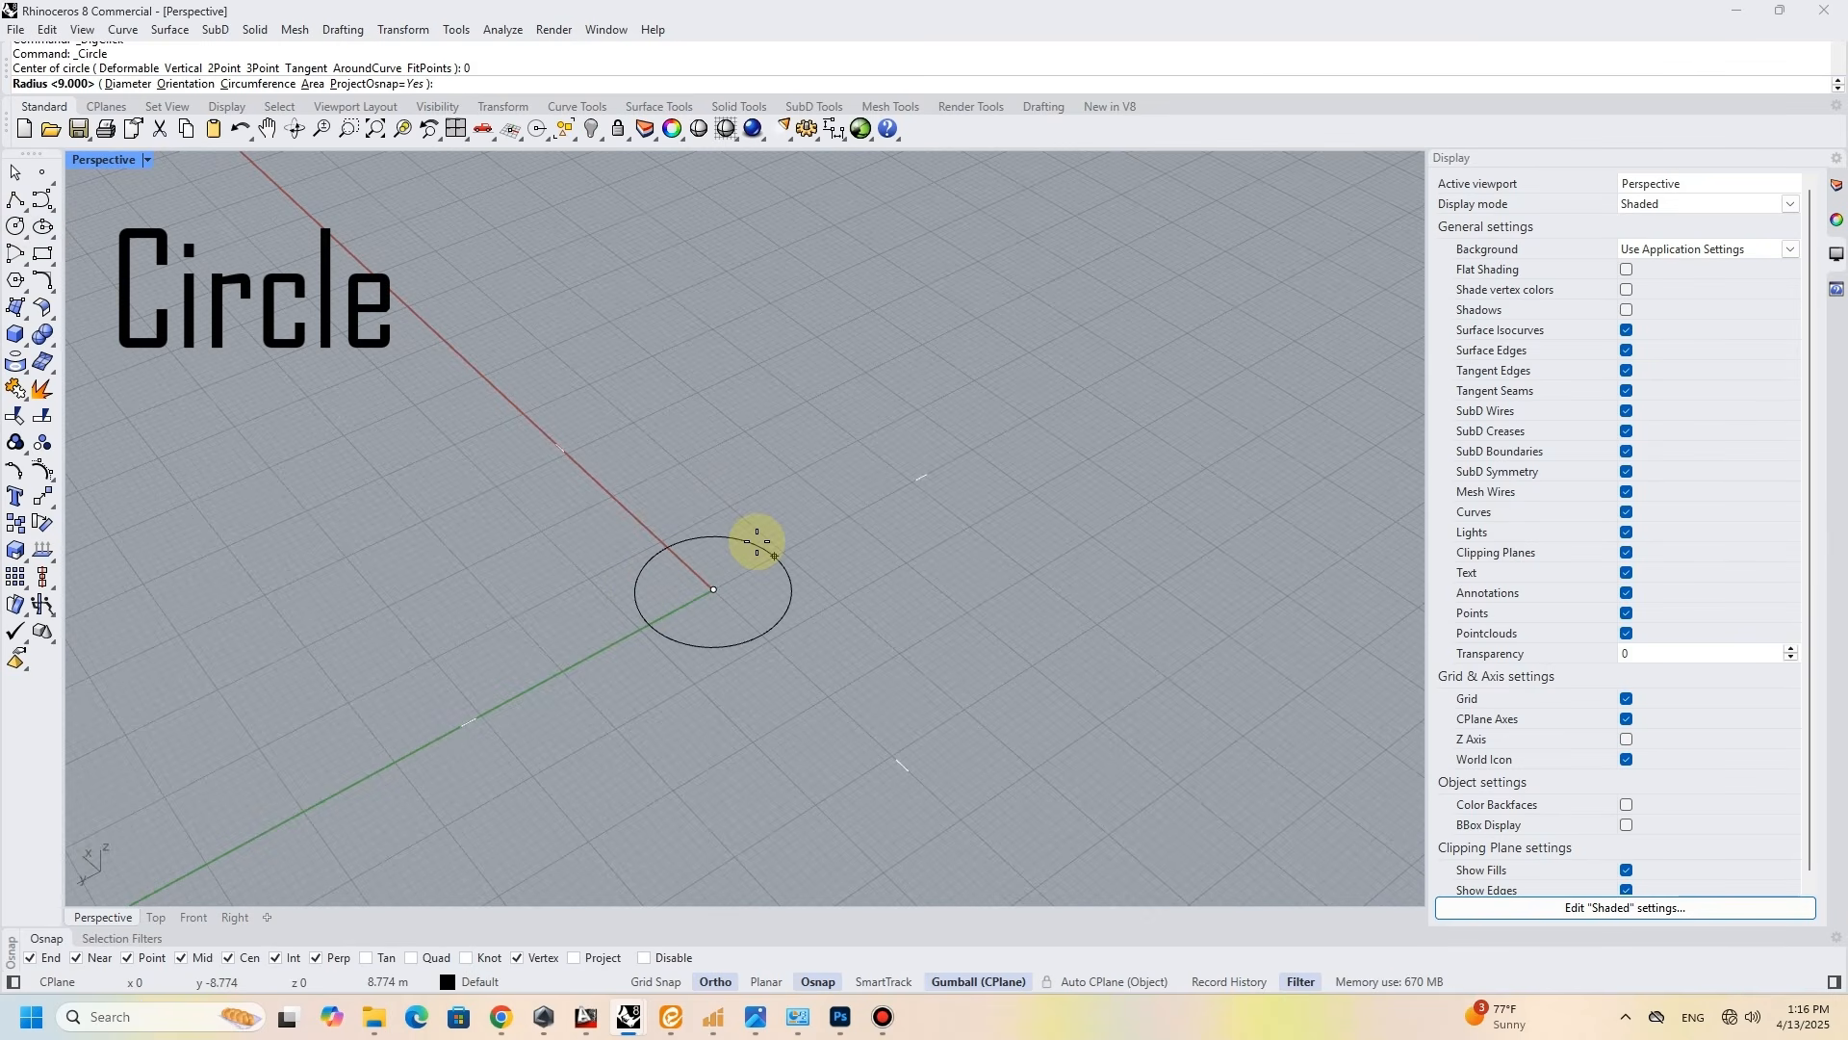
text(9)
key(Return)
scroll(713, 544, up, 3)
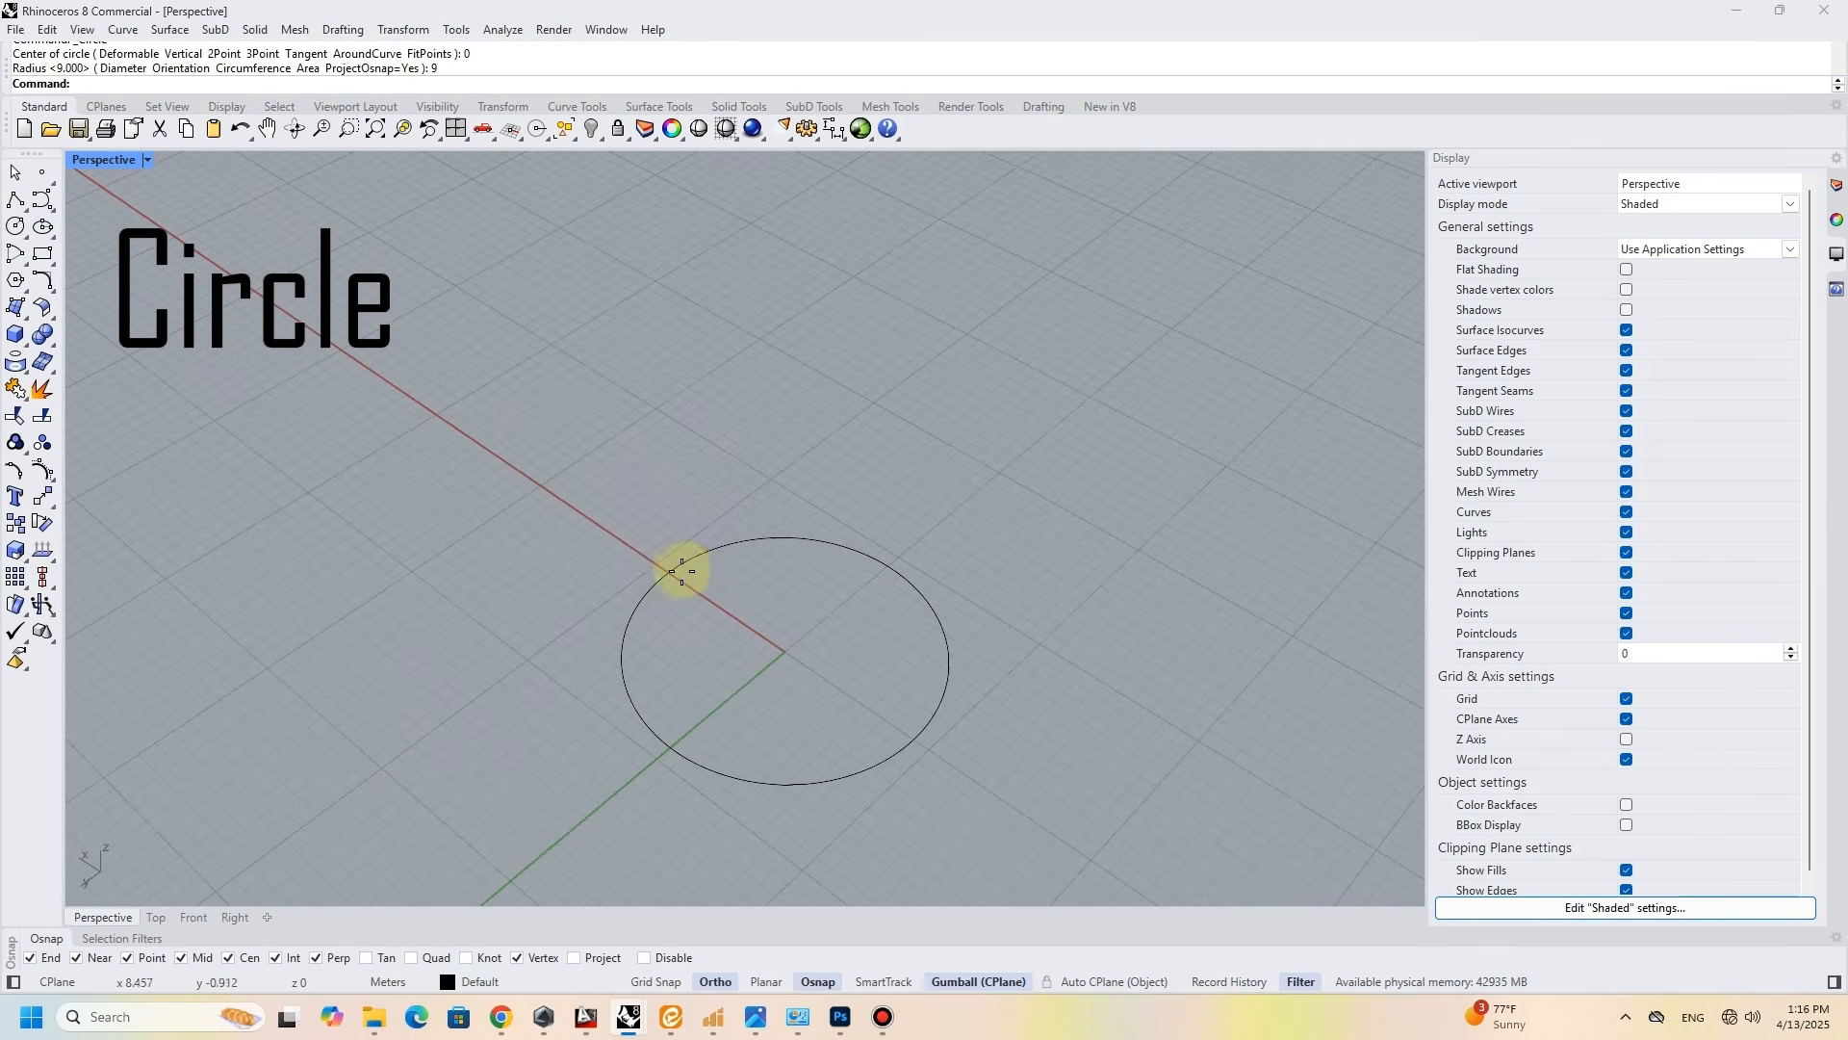
- Draw an upright circle of radius 5 in the Front view, centred on the base circle's negative-X quadrant
key(Return)
click(915, 739)
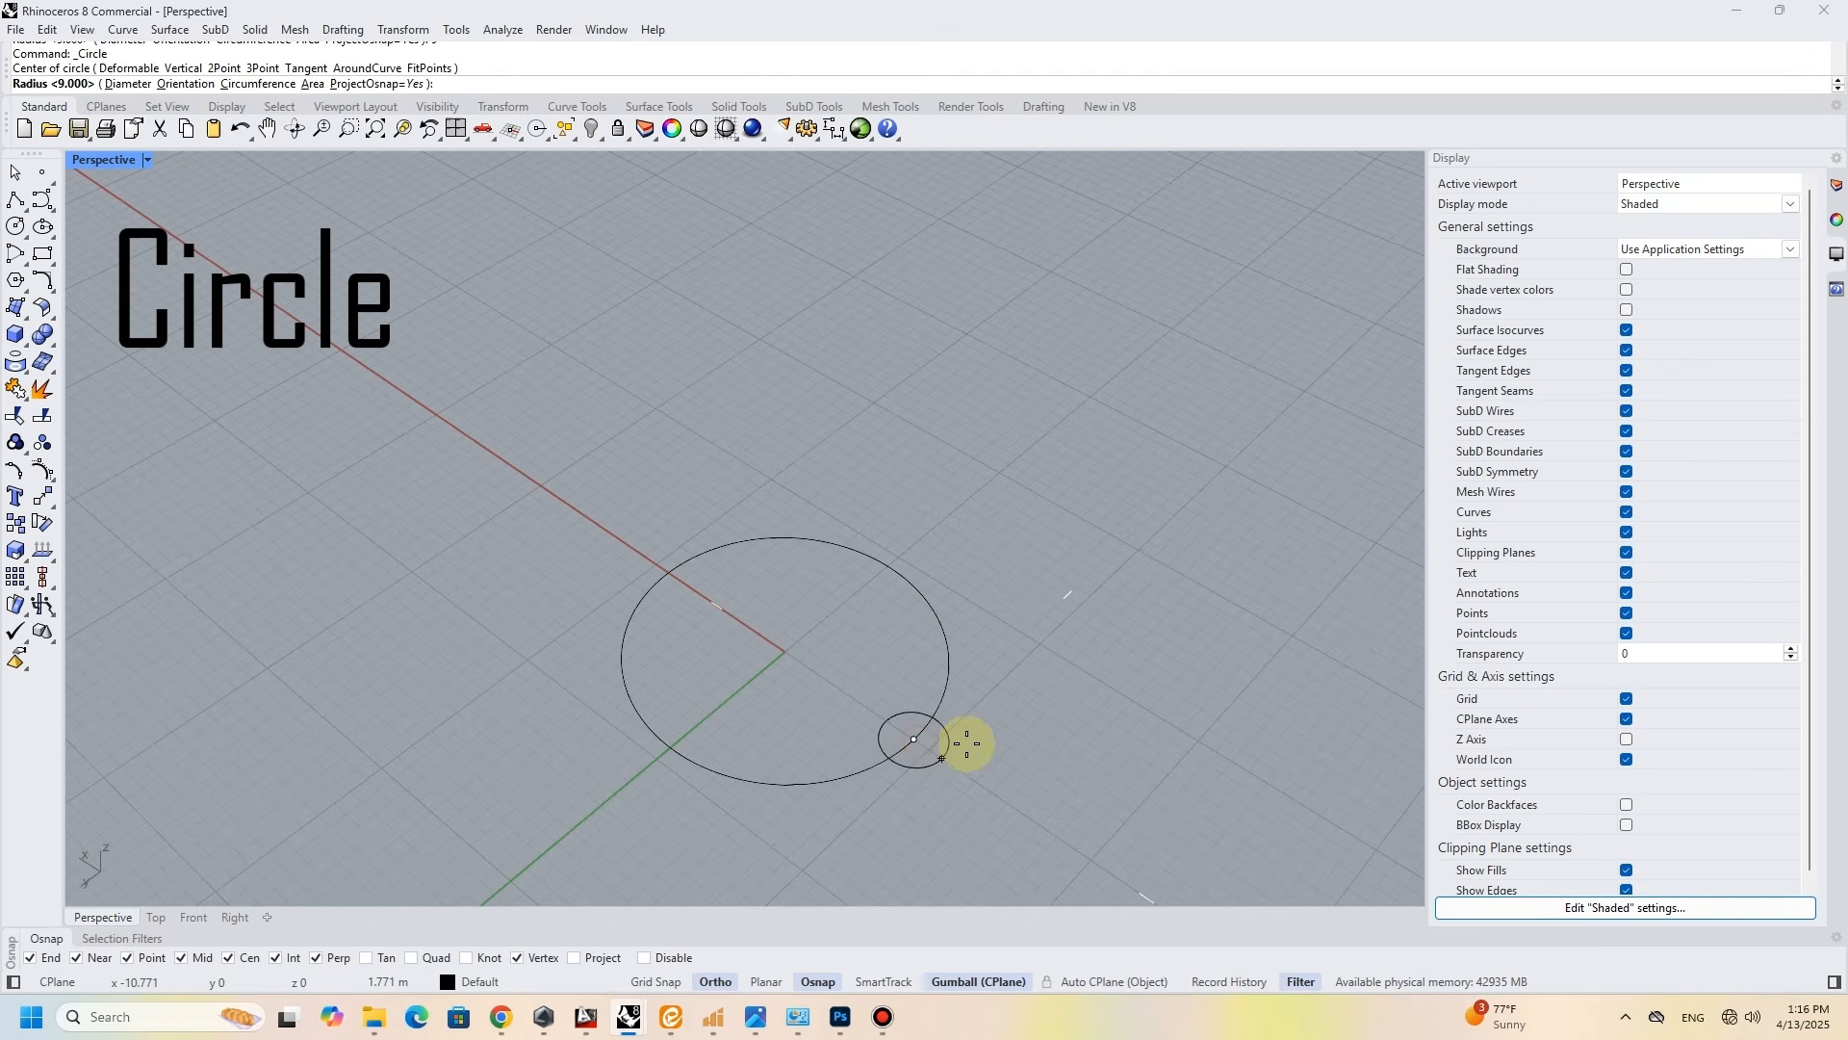
double_click(133, 163)
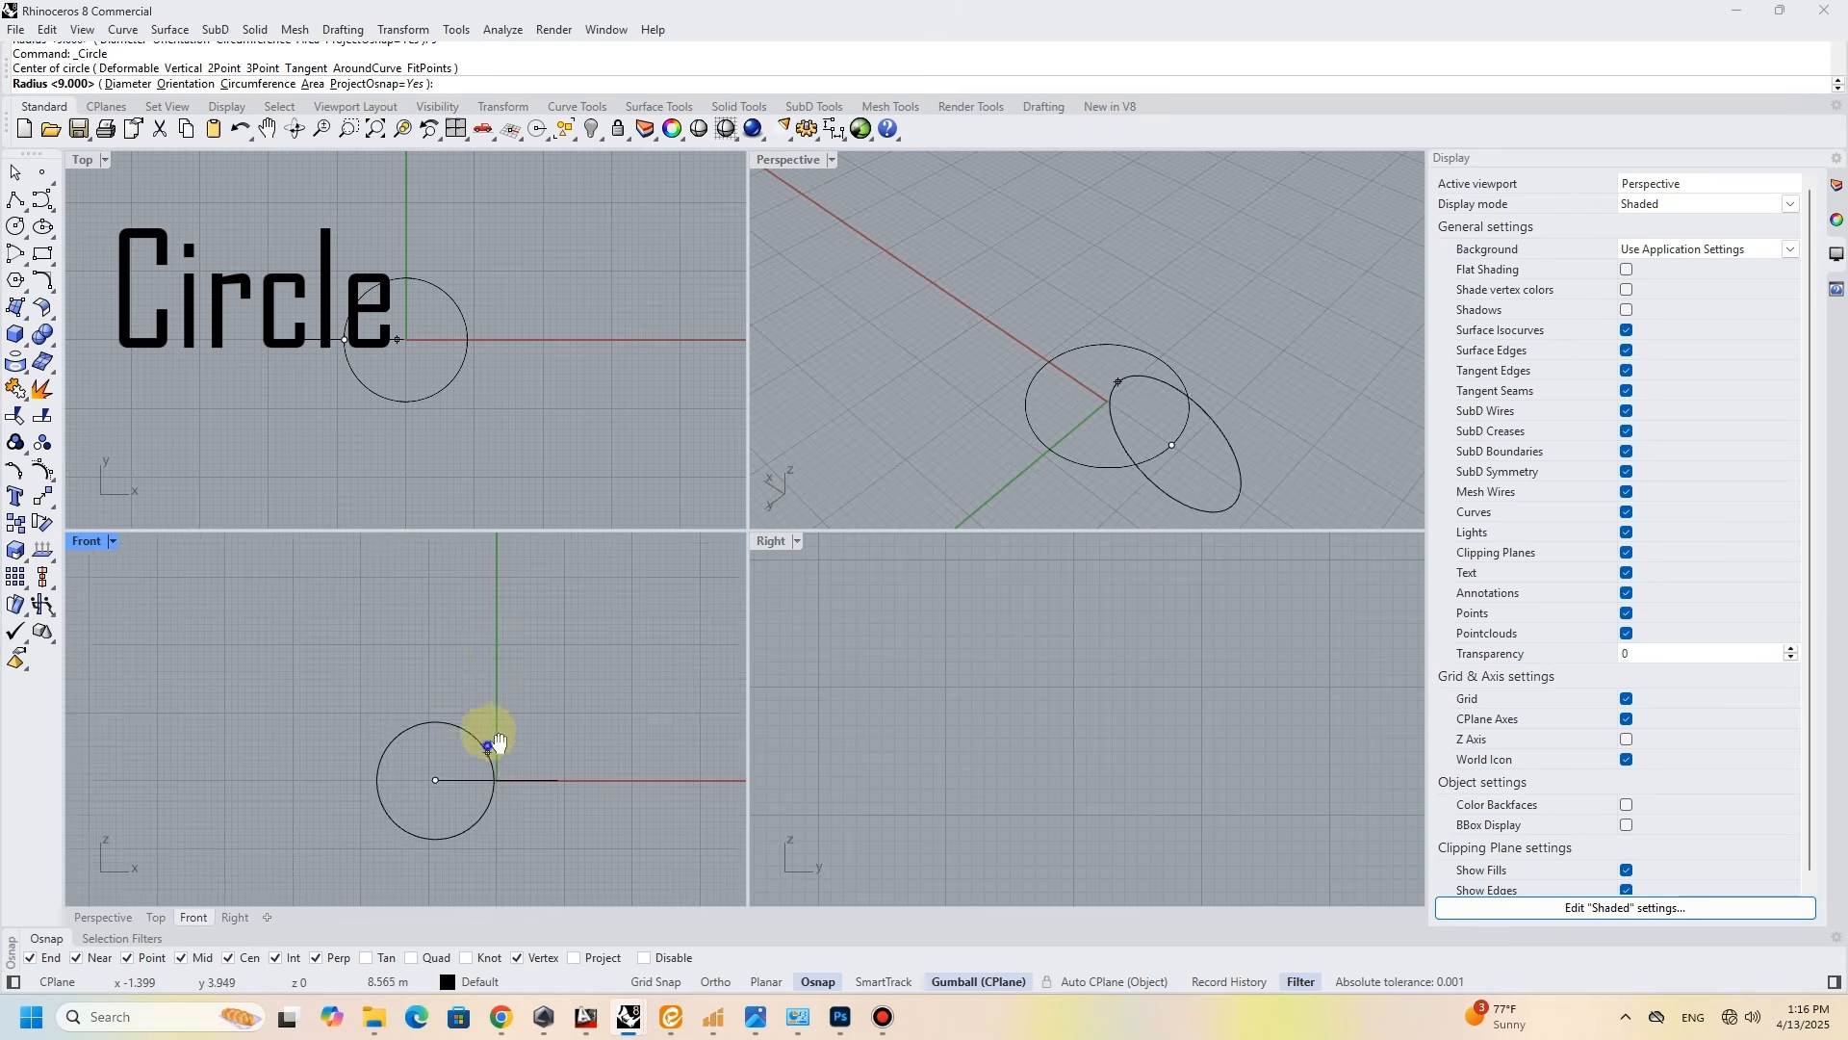
text(5)
key(Return)
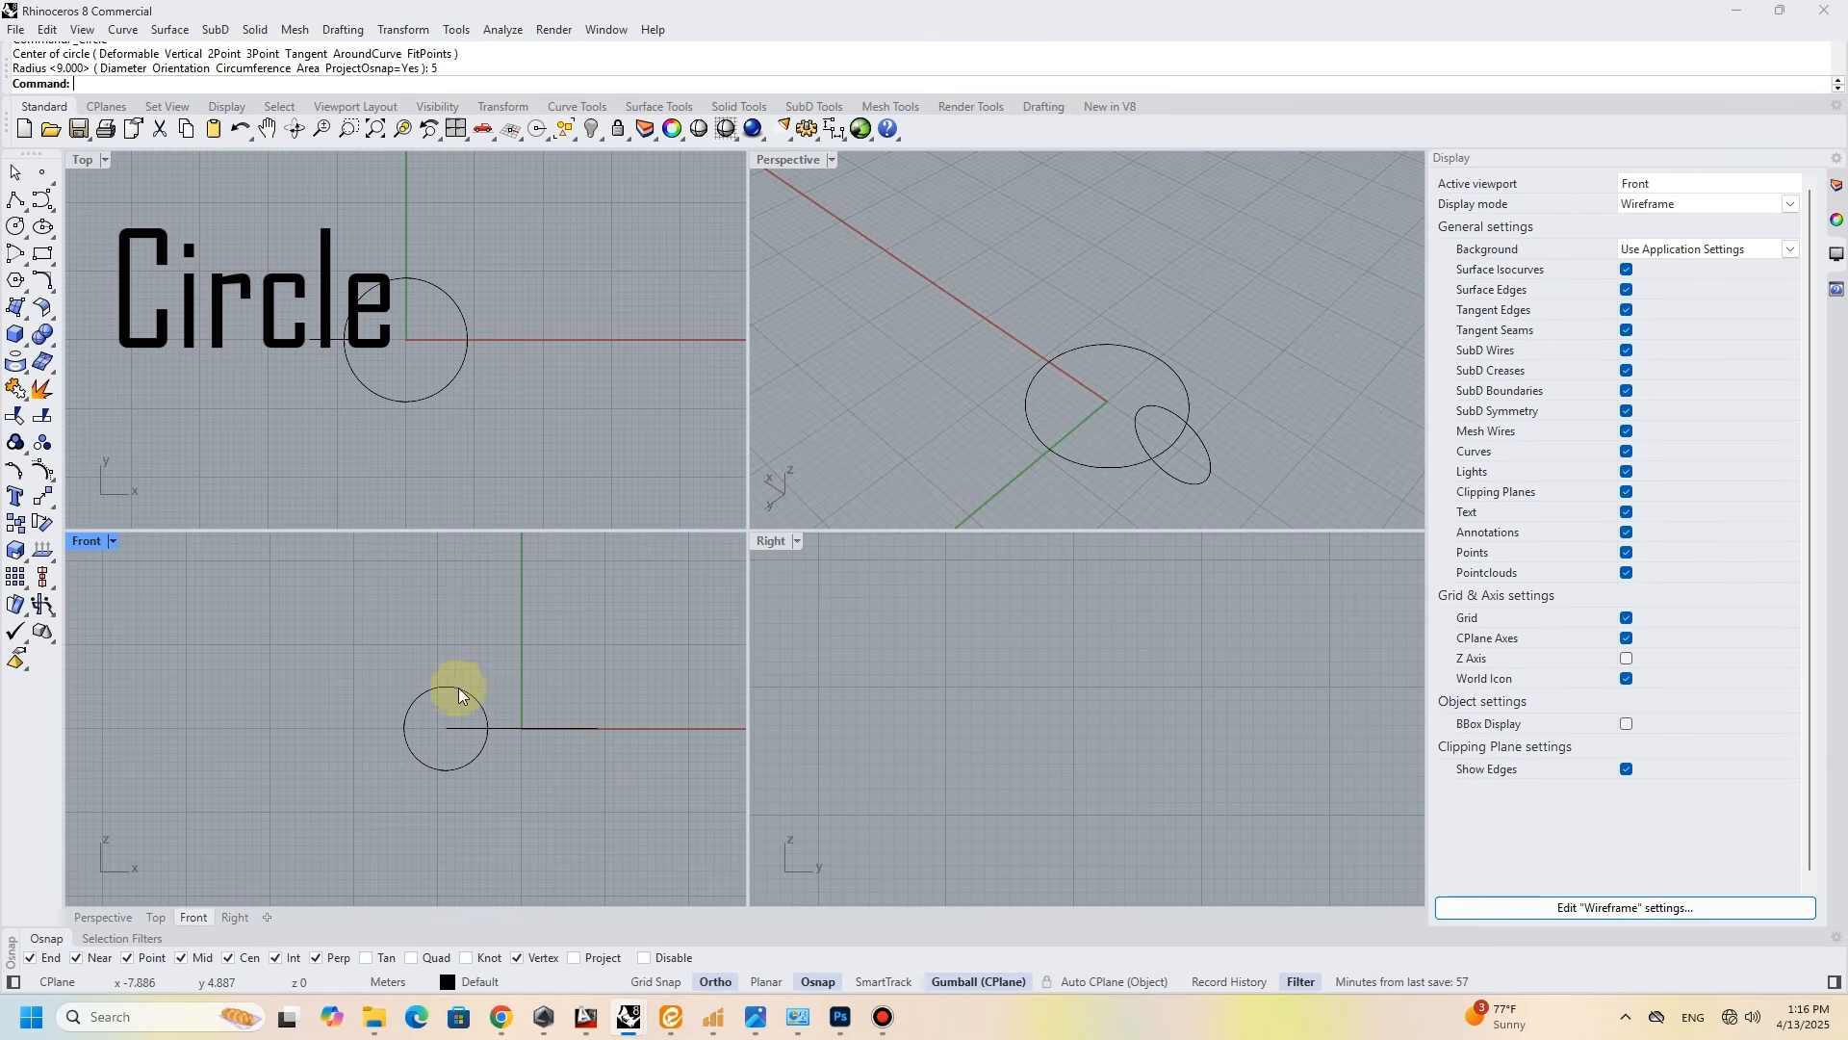
- Draw an upright circle of radius 9 in the Front view, centred on the base circle's positive-X quadrant
key(Return)
click(1049, 362)
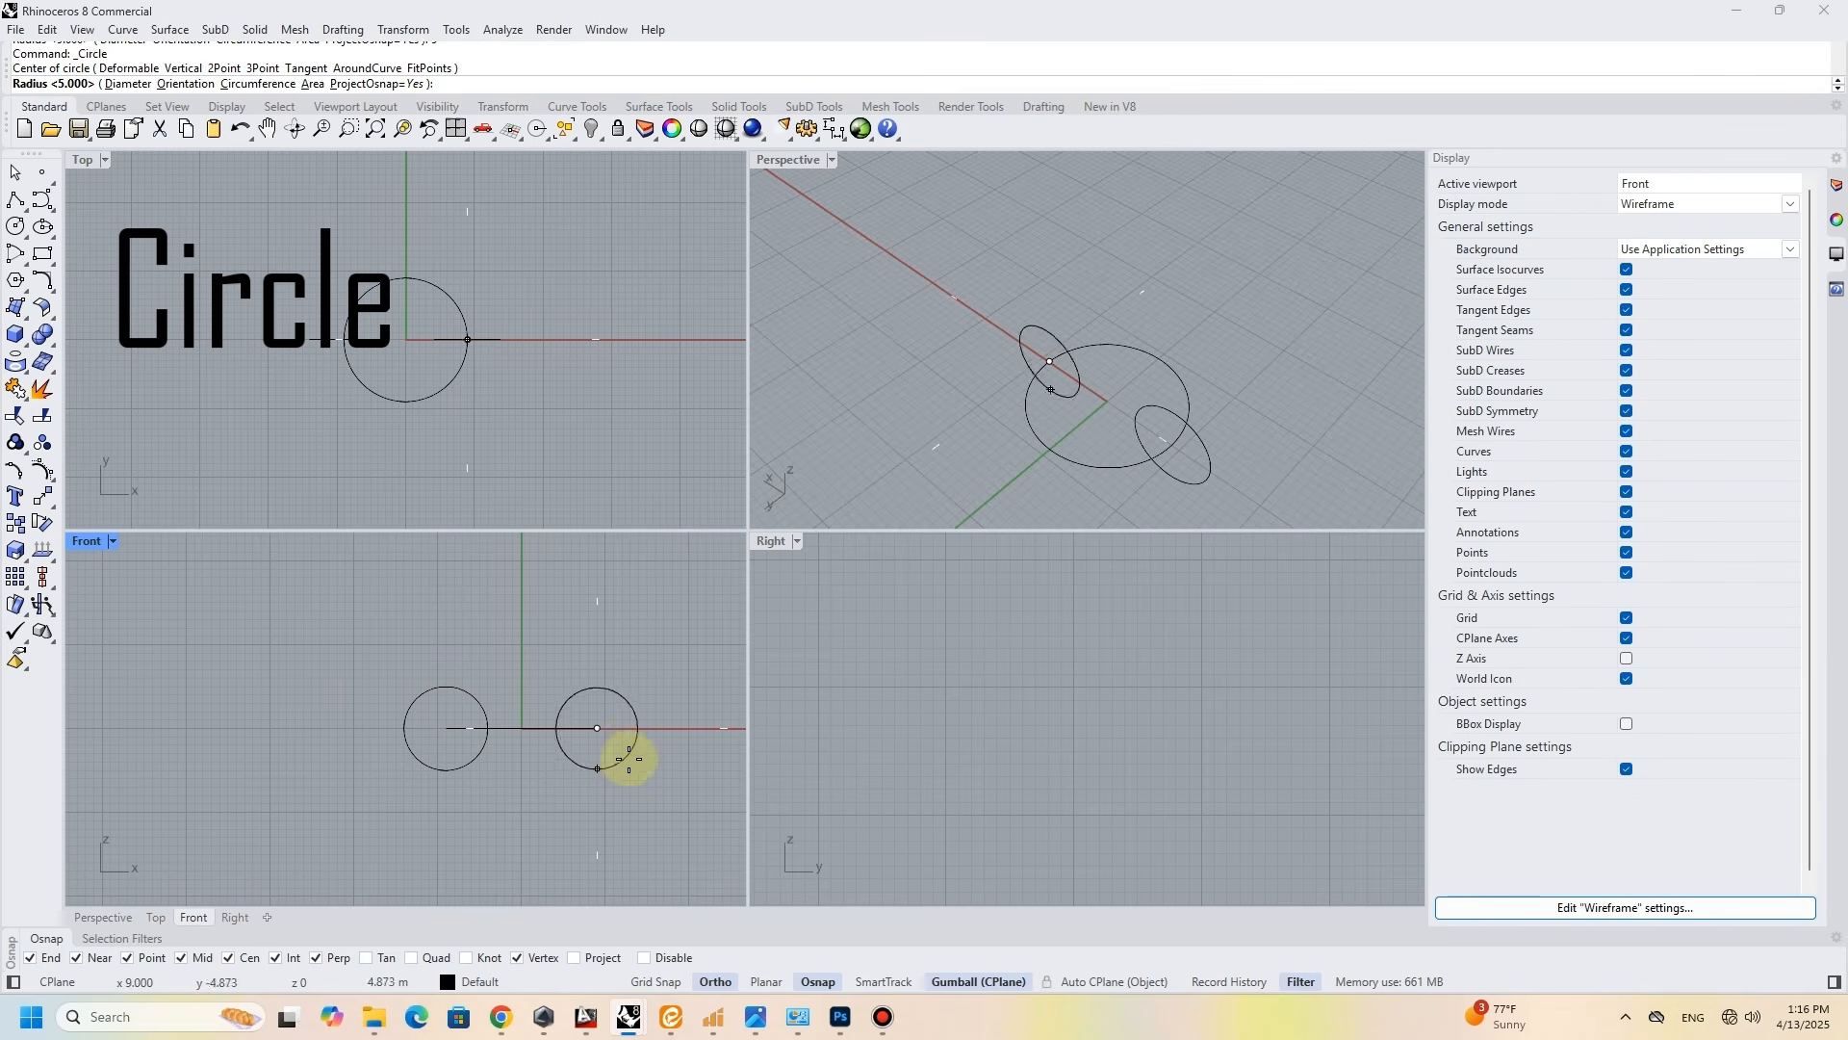
text(9)
key(Return)
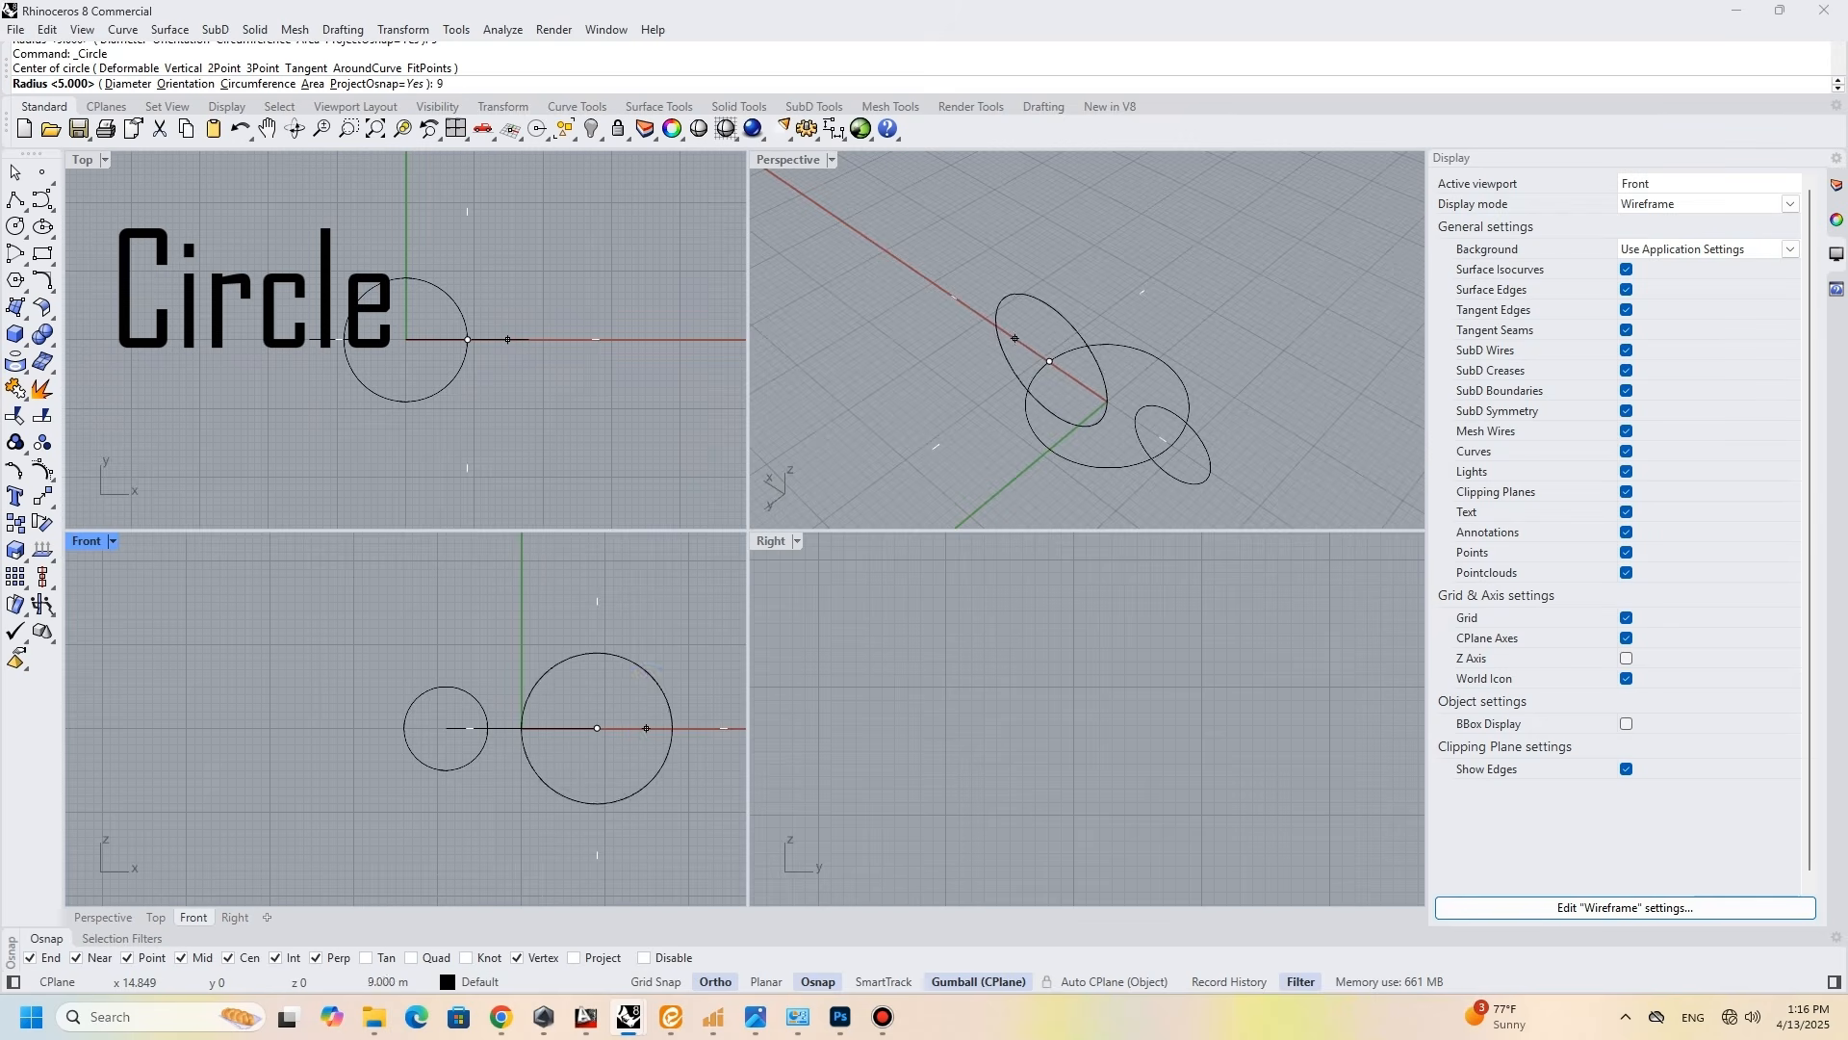
- Move the large upright circle 2 units outward along the X axis
click(667, 735)
click(663, 732)
text(2)
key(Return)
click(924, 431)
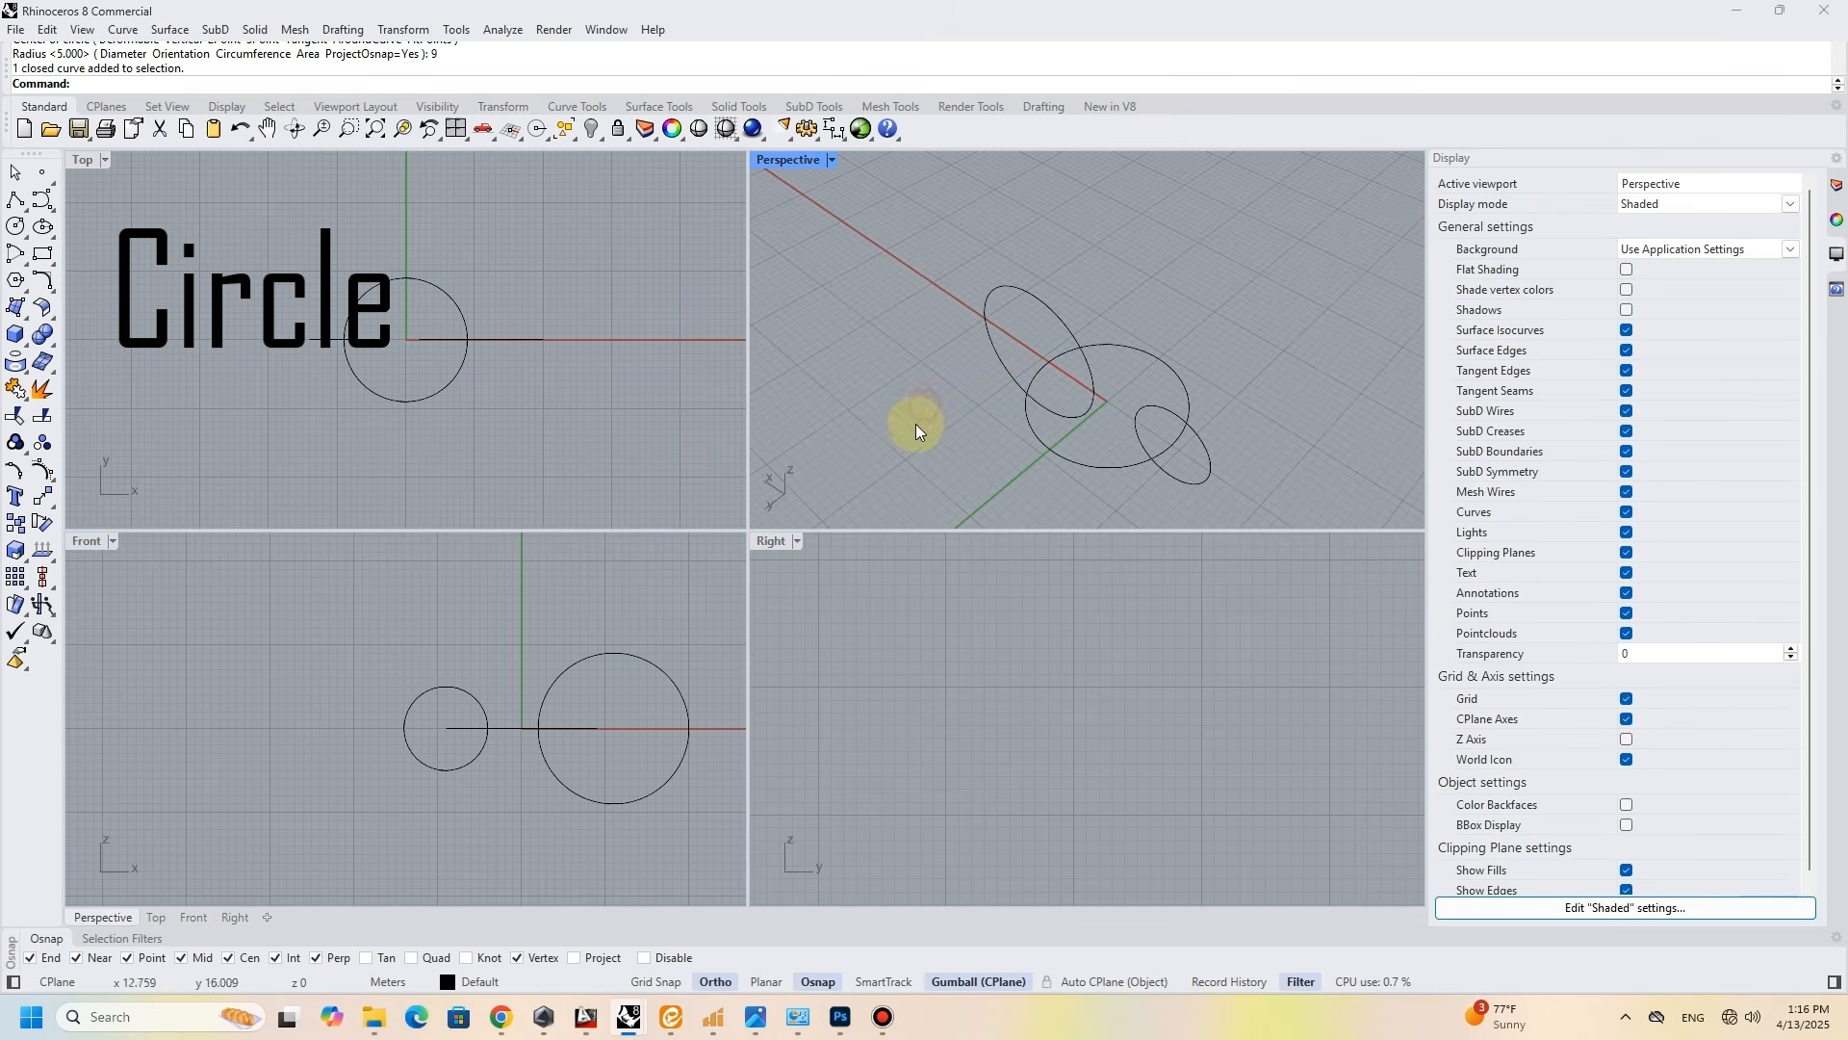
- Select all three circles
double_click(789, 160)
drag(1045, 525, 720, 693)
double_click(109, 162)
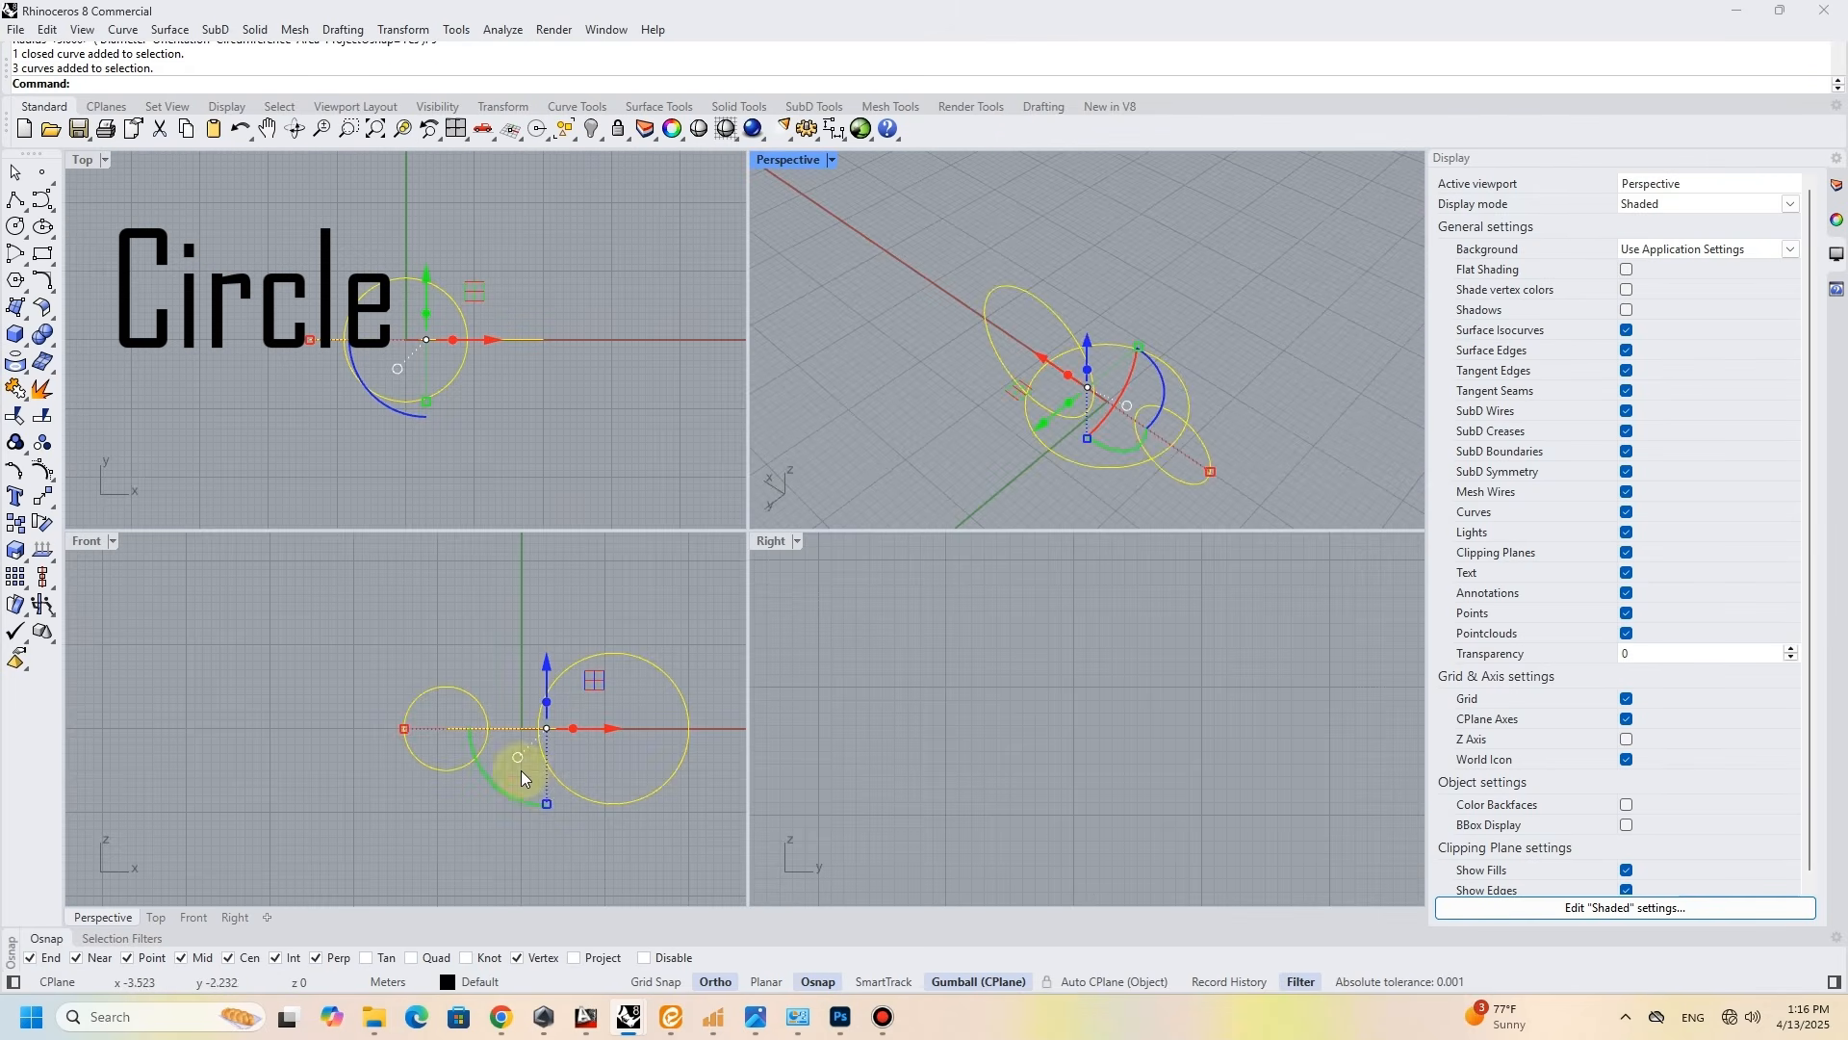
scroll(541, 776, up, 4)
click(42, 523)
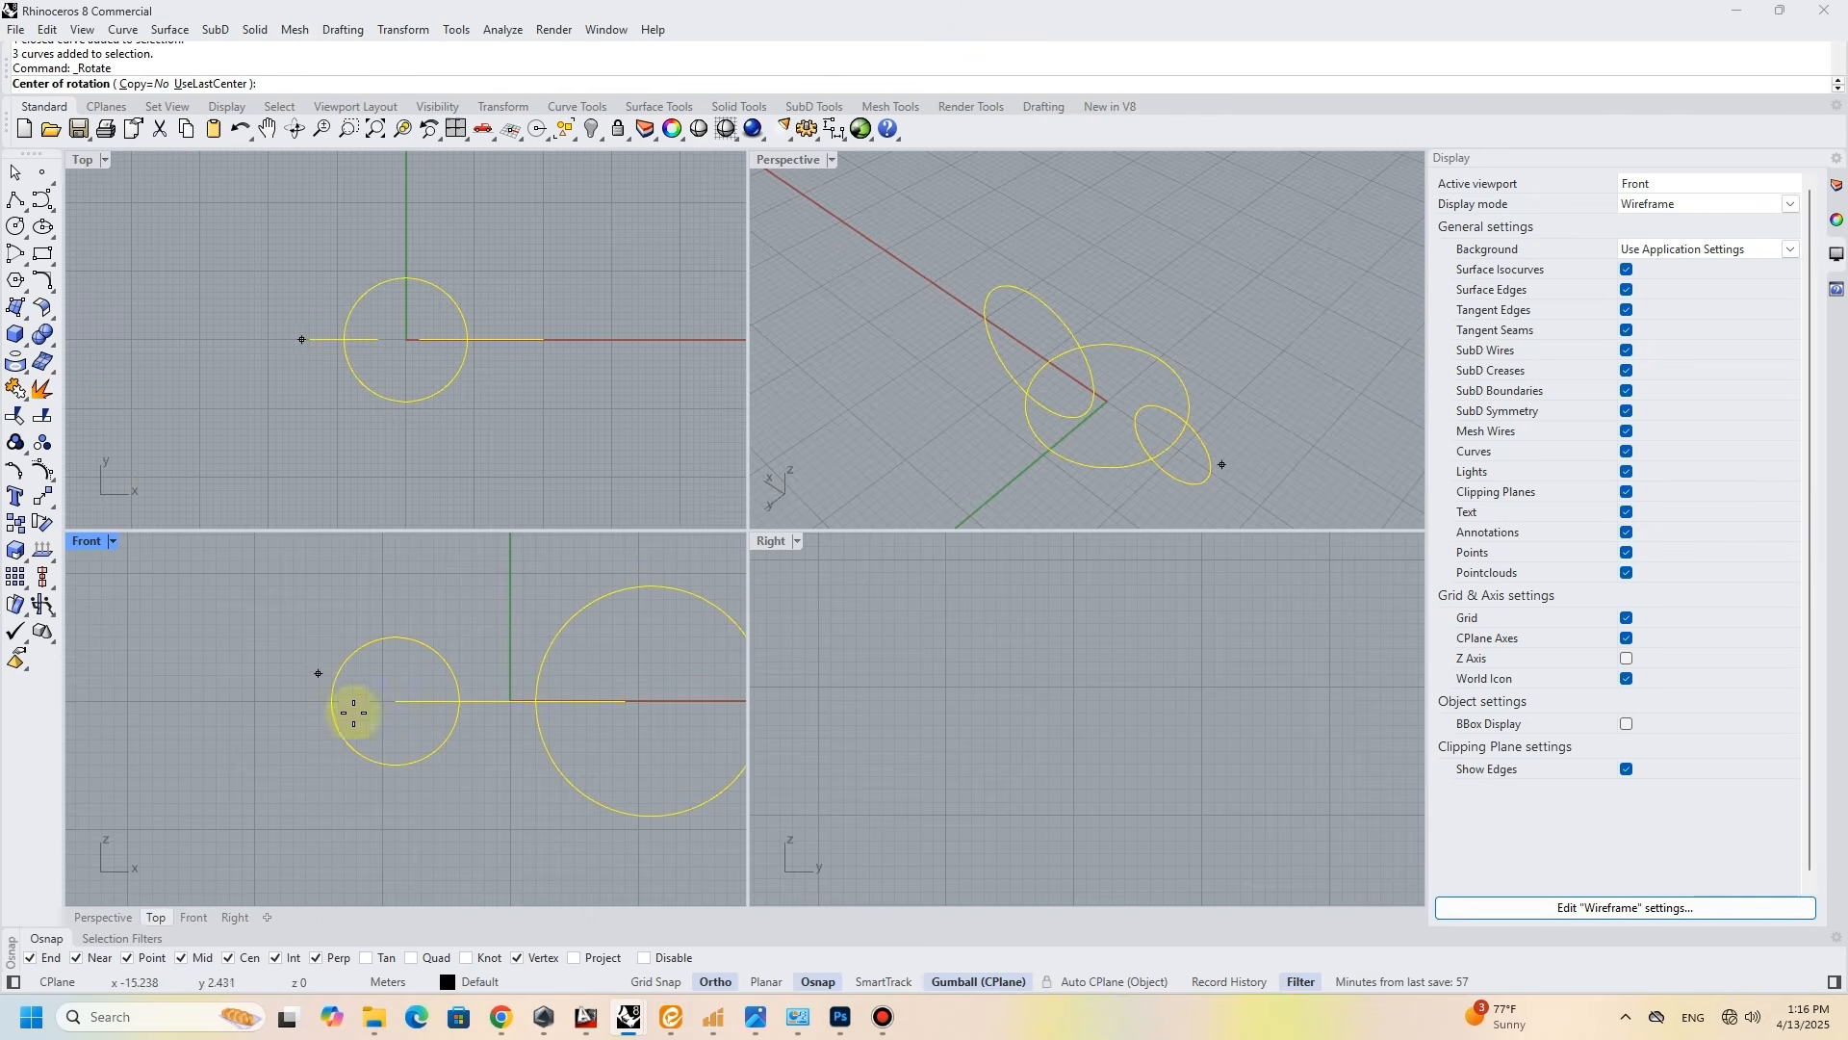
- Draw vertical polylines in the Front view from each upright circle's centre down to its lowest point
click(16, 200)
click(396, 702)
click(395, 765)
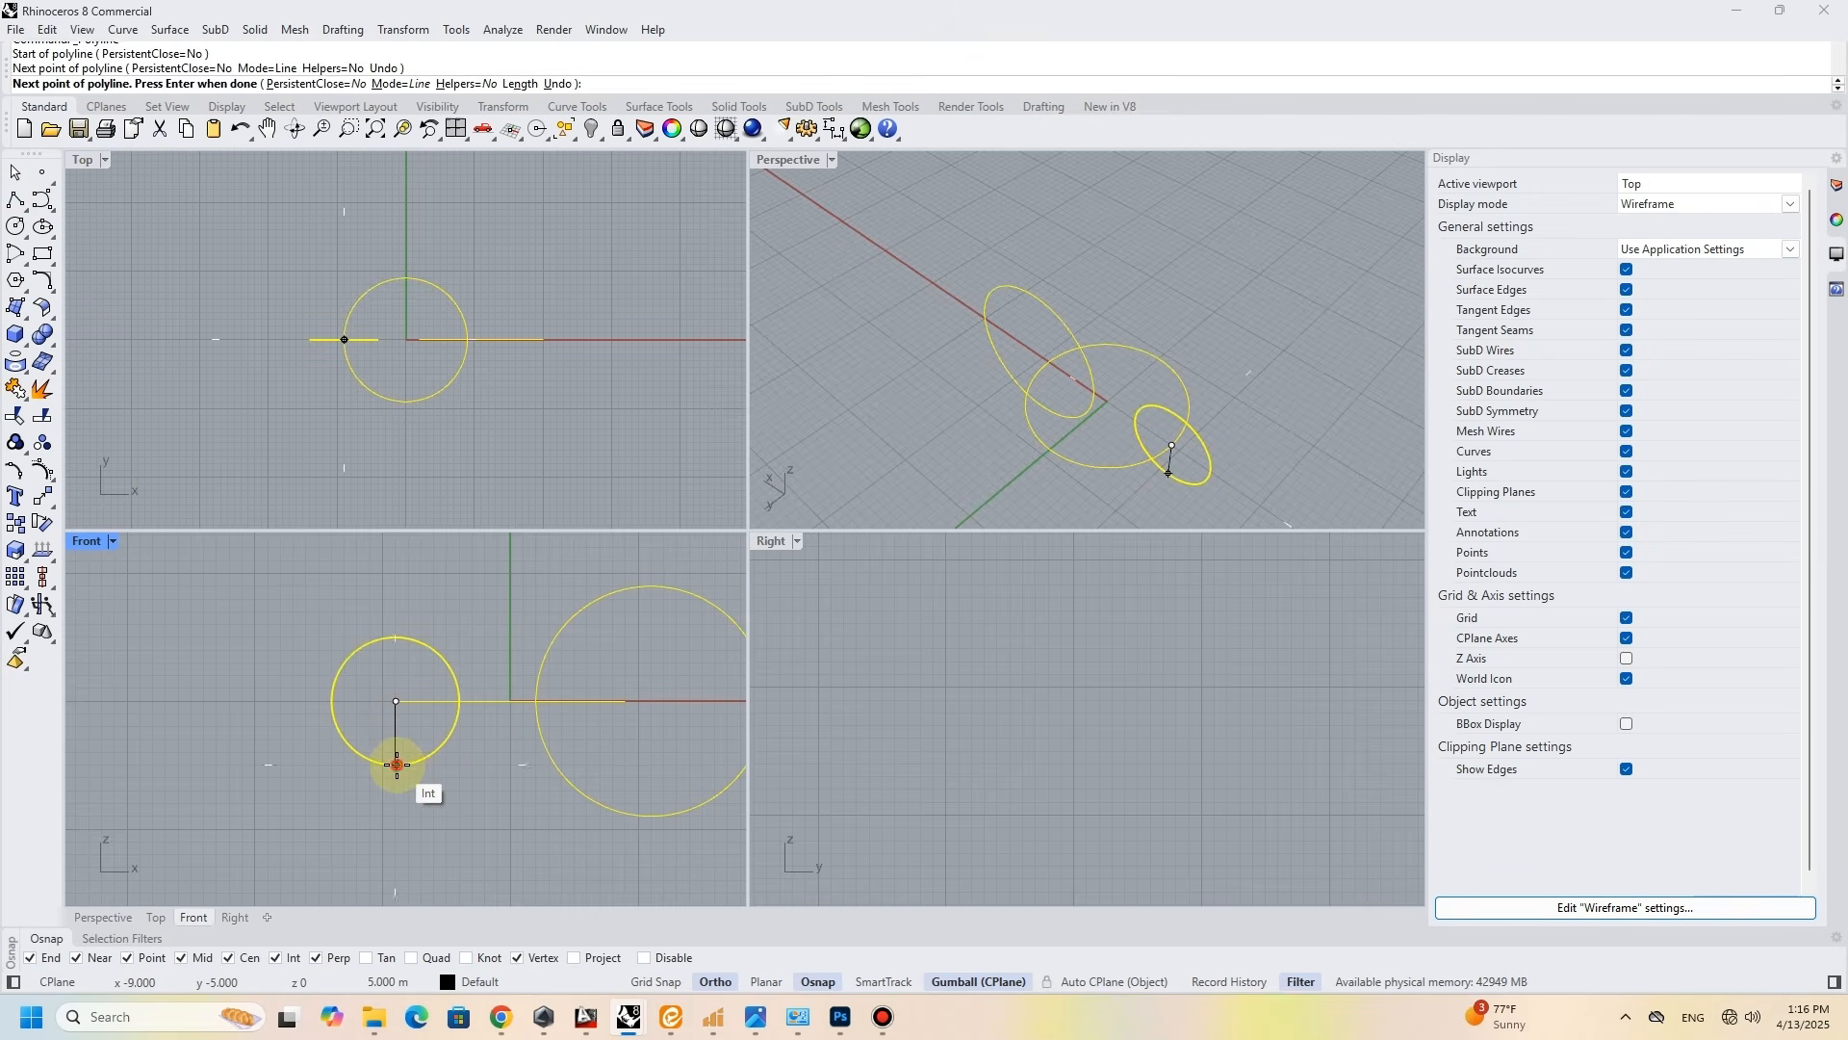
key(Return)
key(Return)
click(667, 708)
click(659, 811)
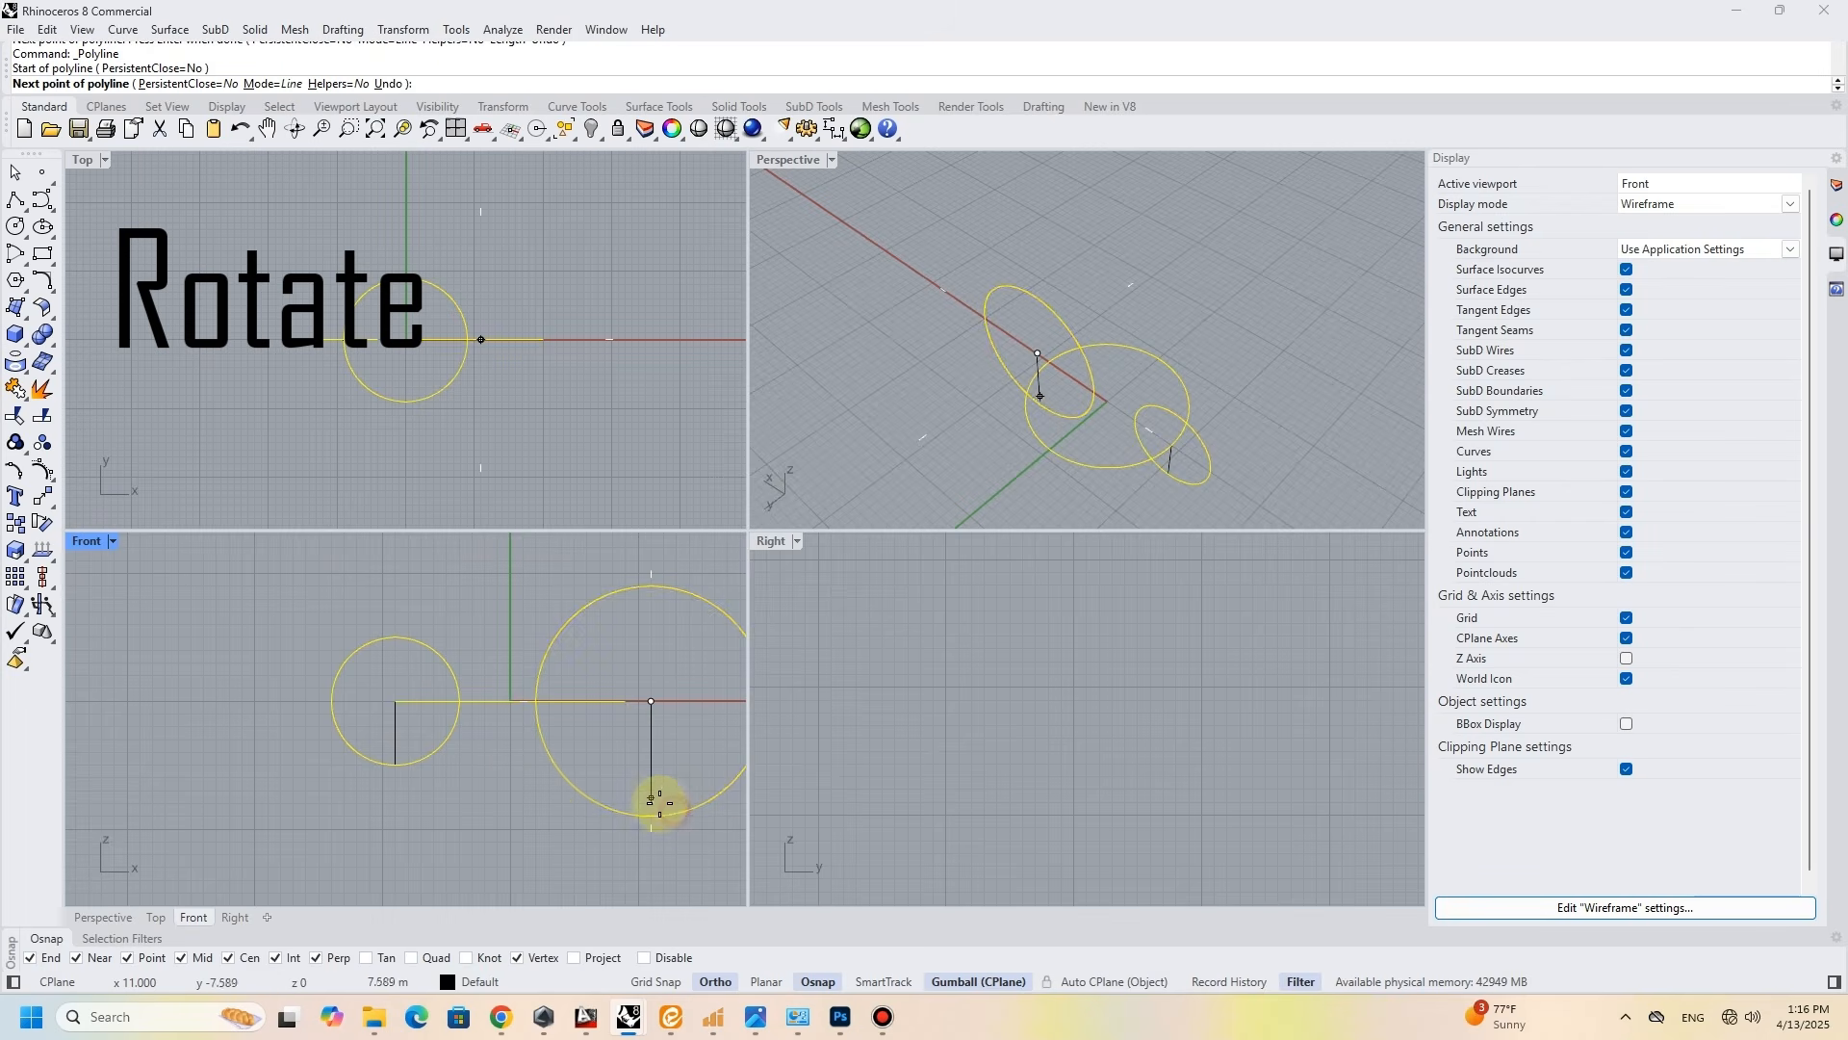
key(Return)
- Rotate all circles and helper lines about the small circle's lowest point until the large circle's lowest point is level with it
click(678, 608)
drag(697, 642, 407, 738)
click(678, 682)
drag(678, 687, 358, 746)
click(44, 529)
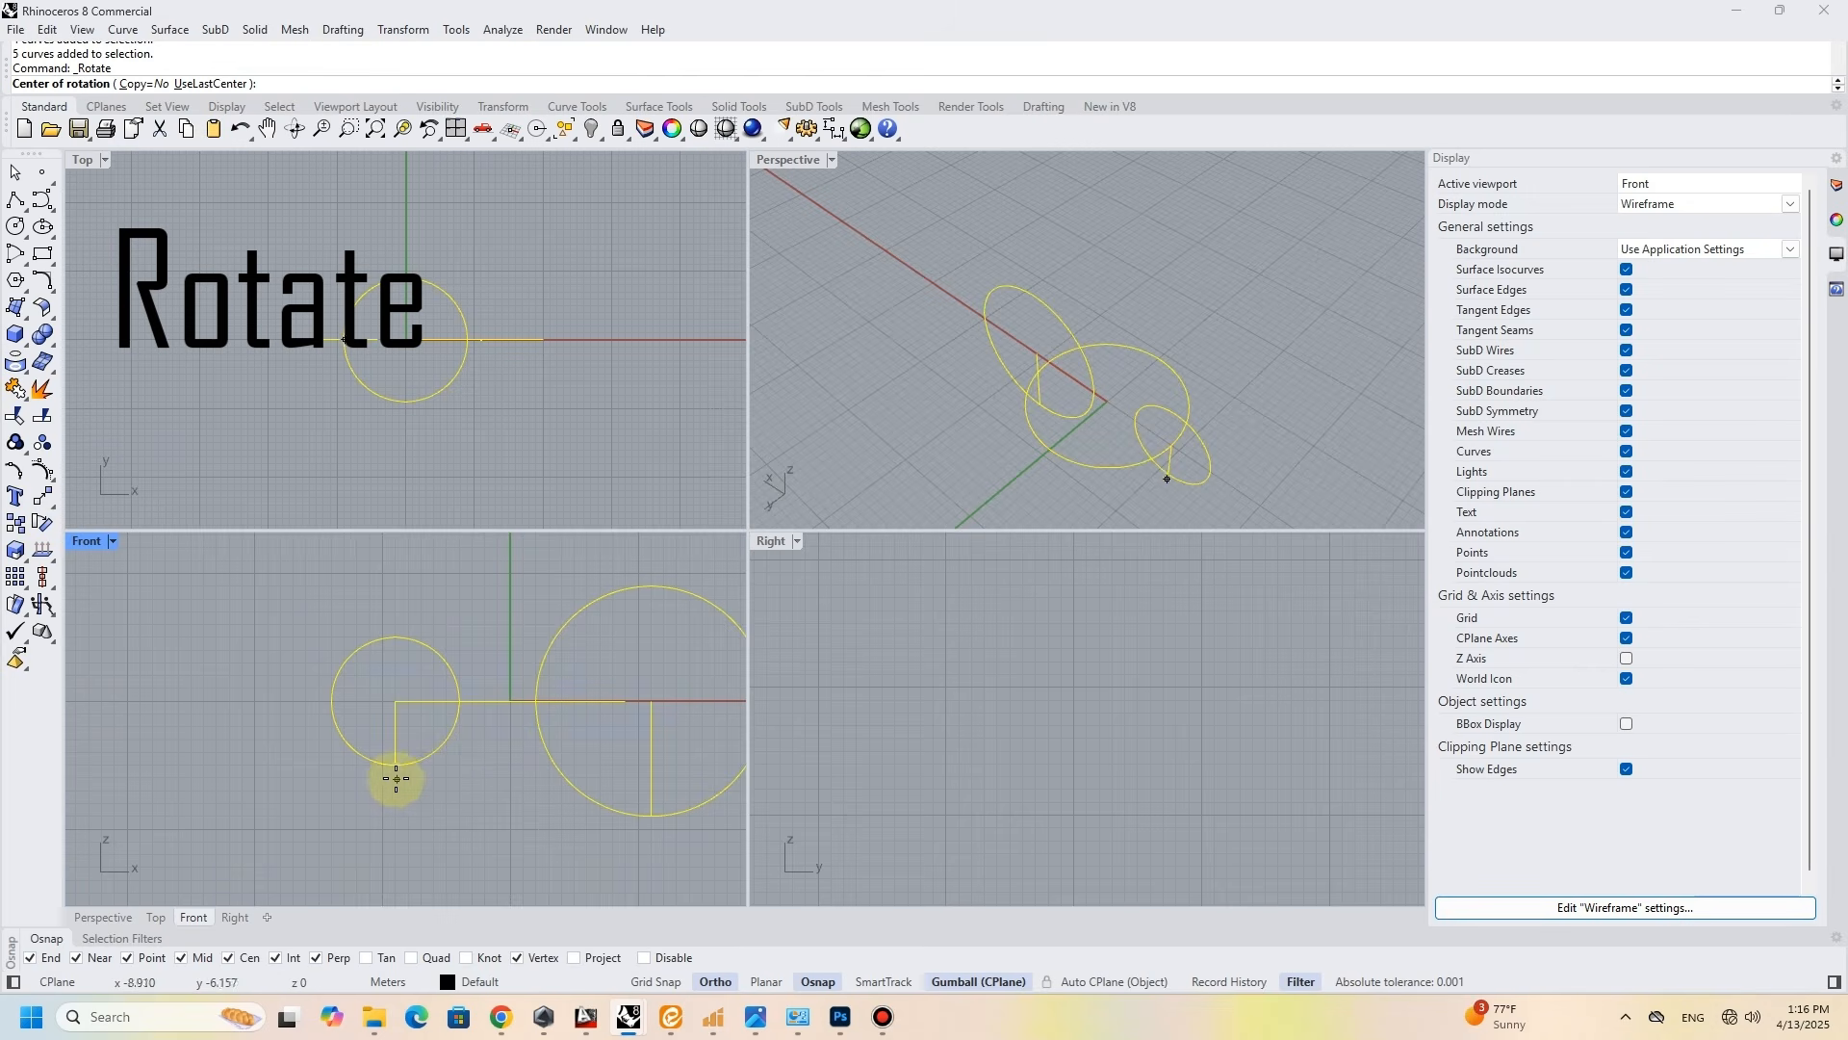
click(395, 764)
click(657, 825)
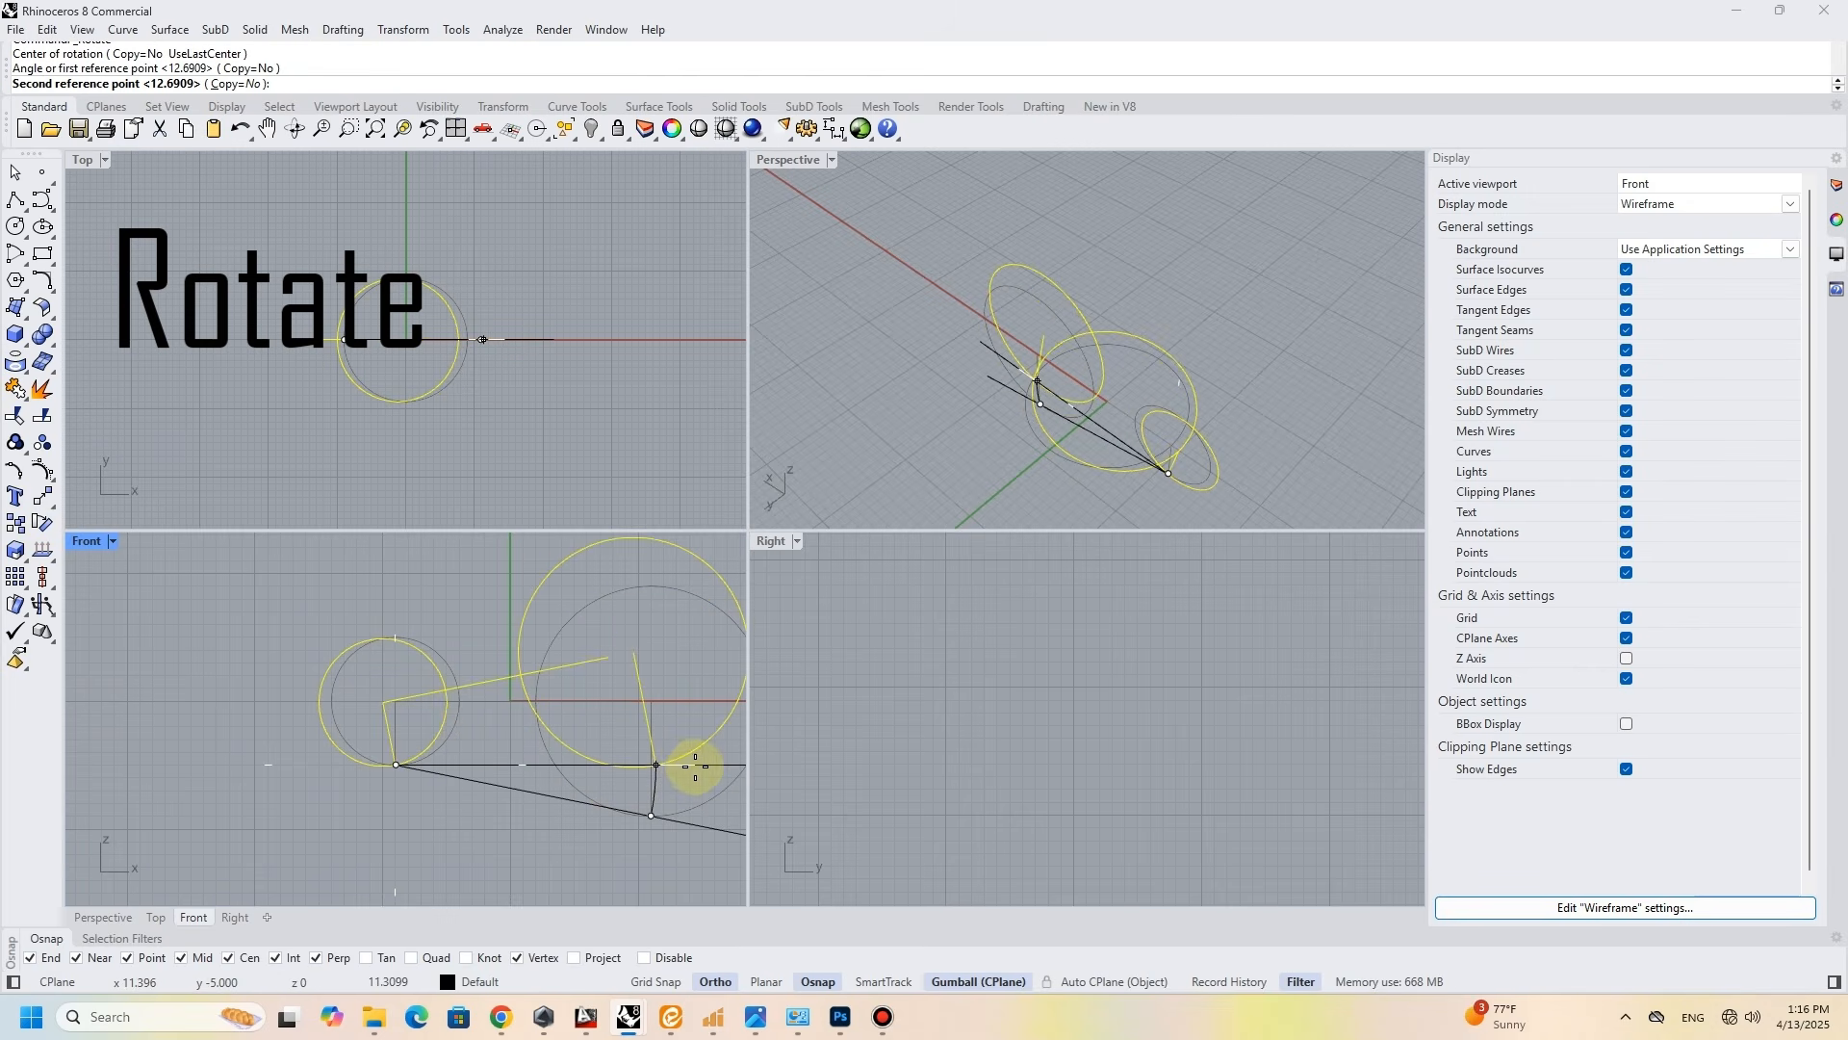
click(693, 765)
- Delete both vertical helper lines and maximize the Perspective view
click(652, 729)
key(Delete)
click(1176, 461)
key(Delete)
double_click(792, 171)
right_drag(796, 351, 820, 512)
click(819, 512)
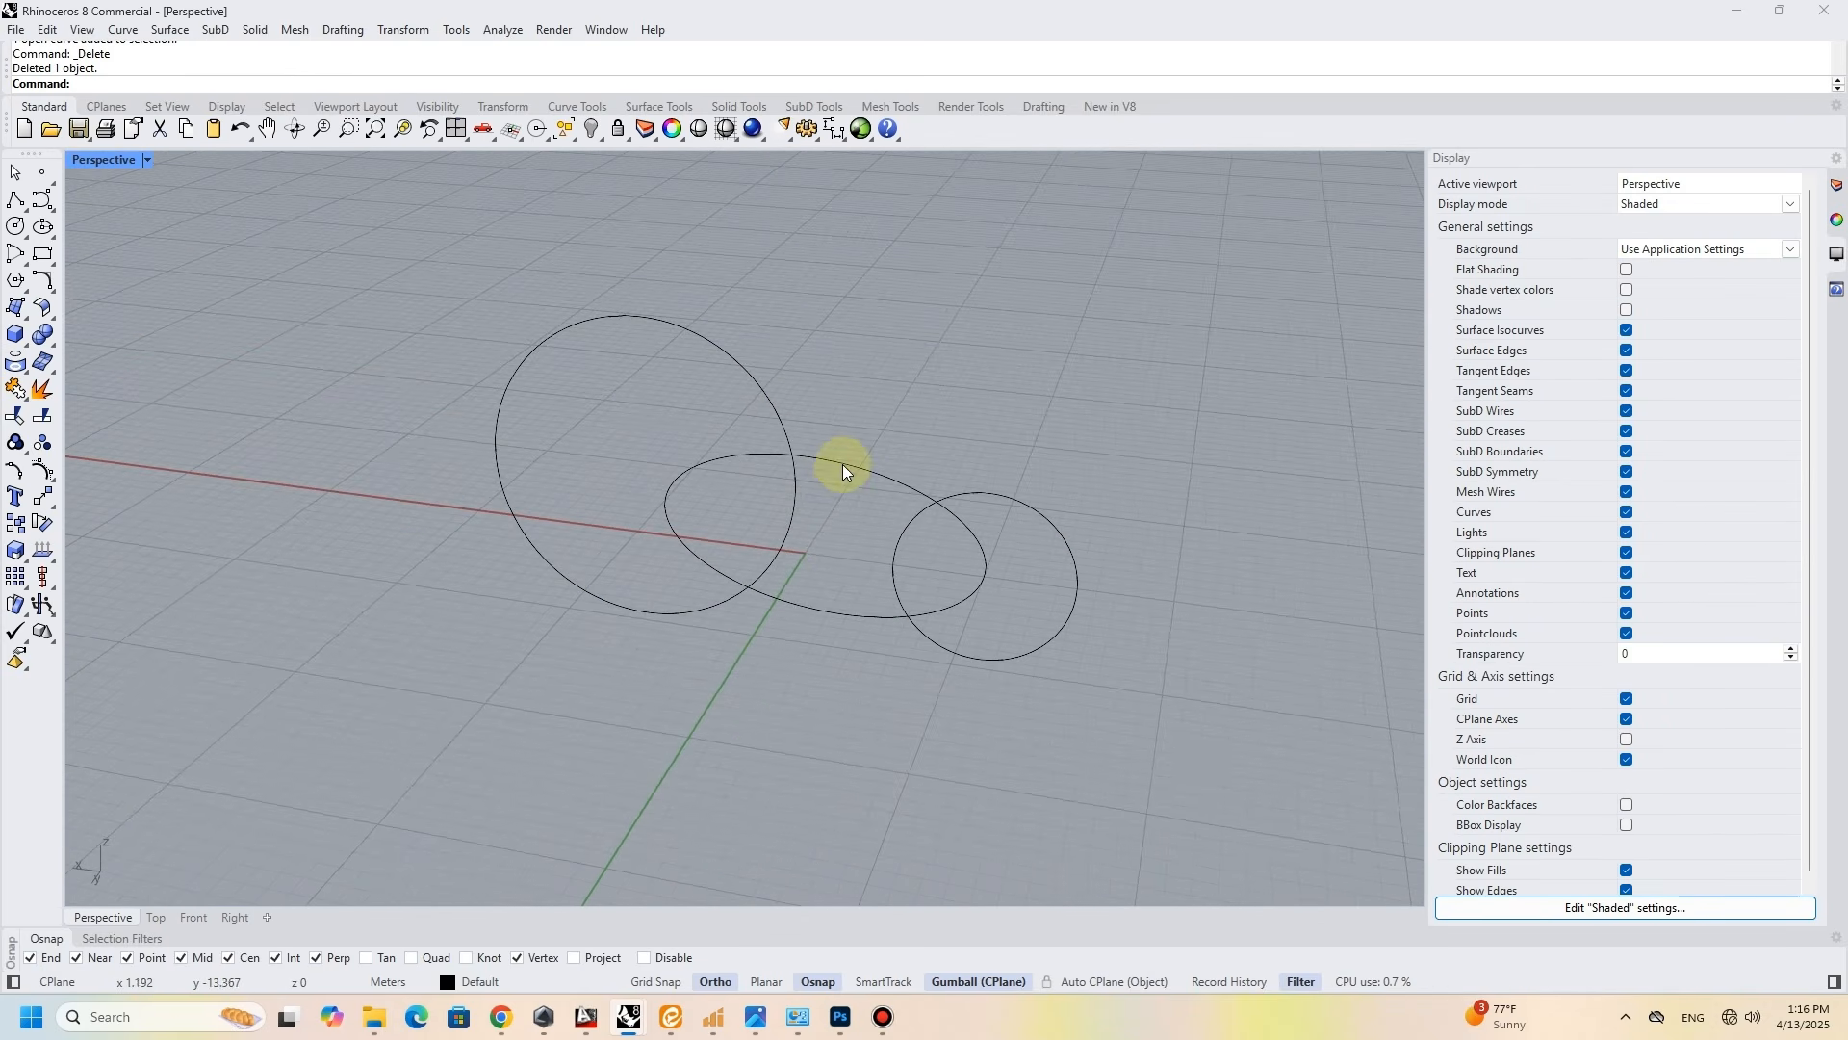
- Sweep the small and large upright circles along the base circle with Sweep 1 Rail, using Freeform style and unchanged cross sections
key(F10)
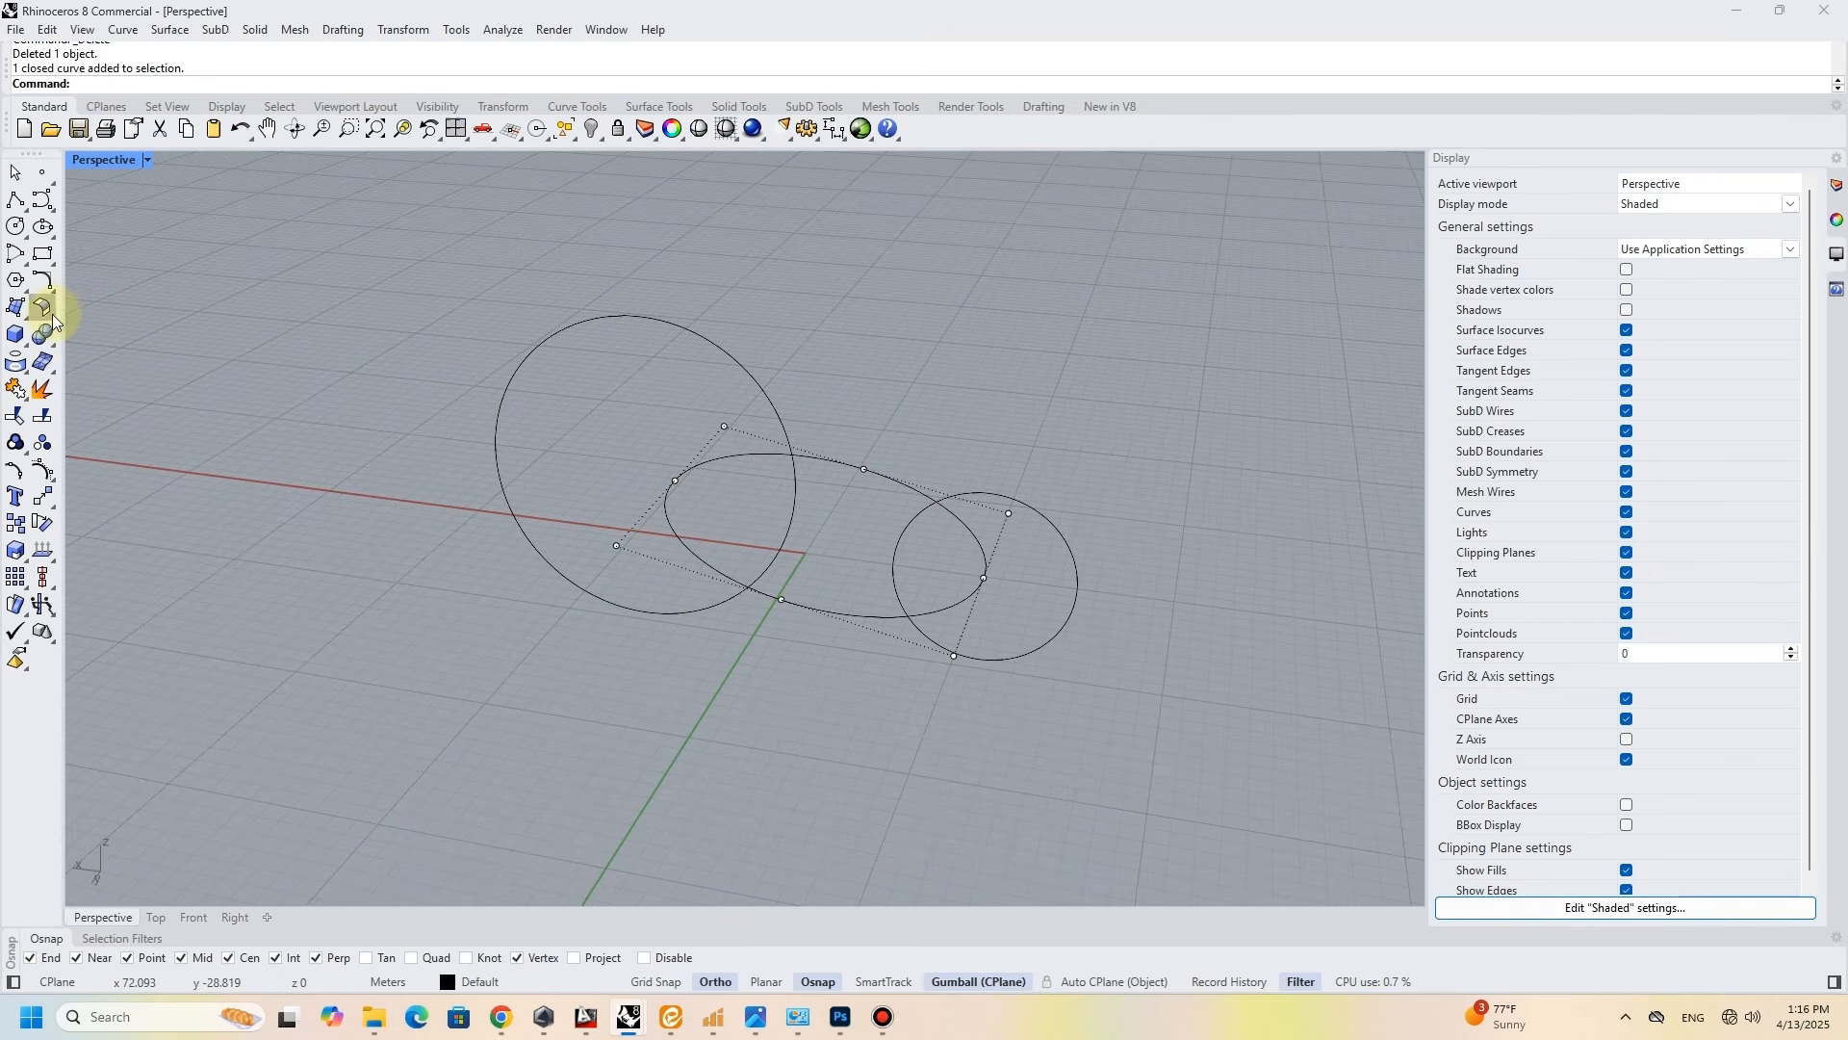
click(57, 320)
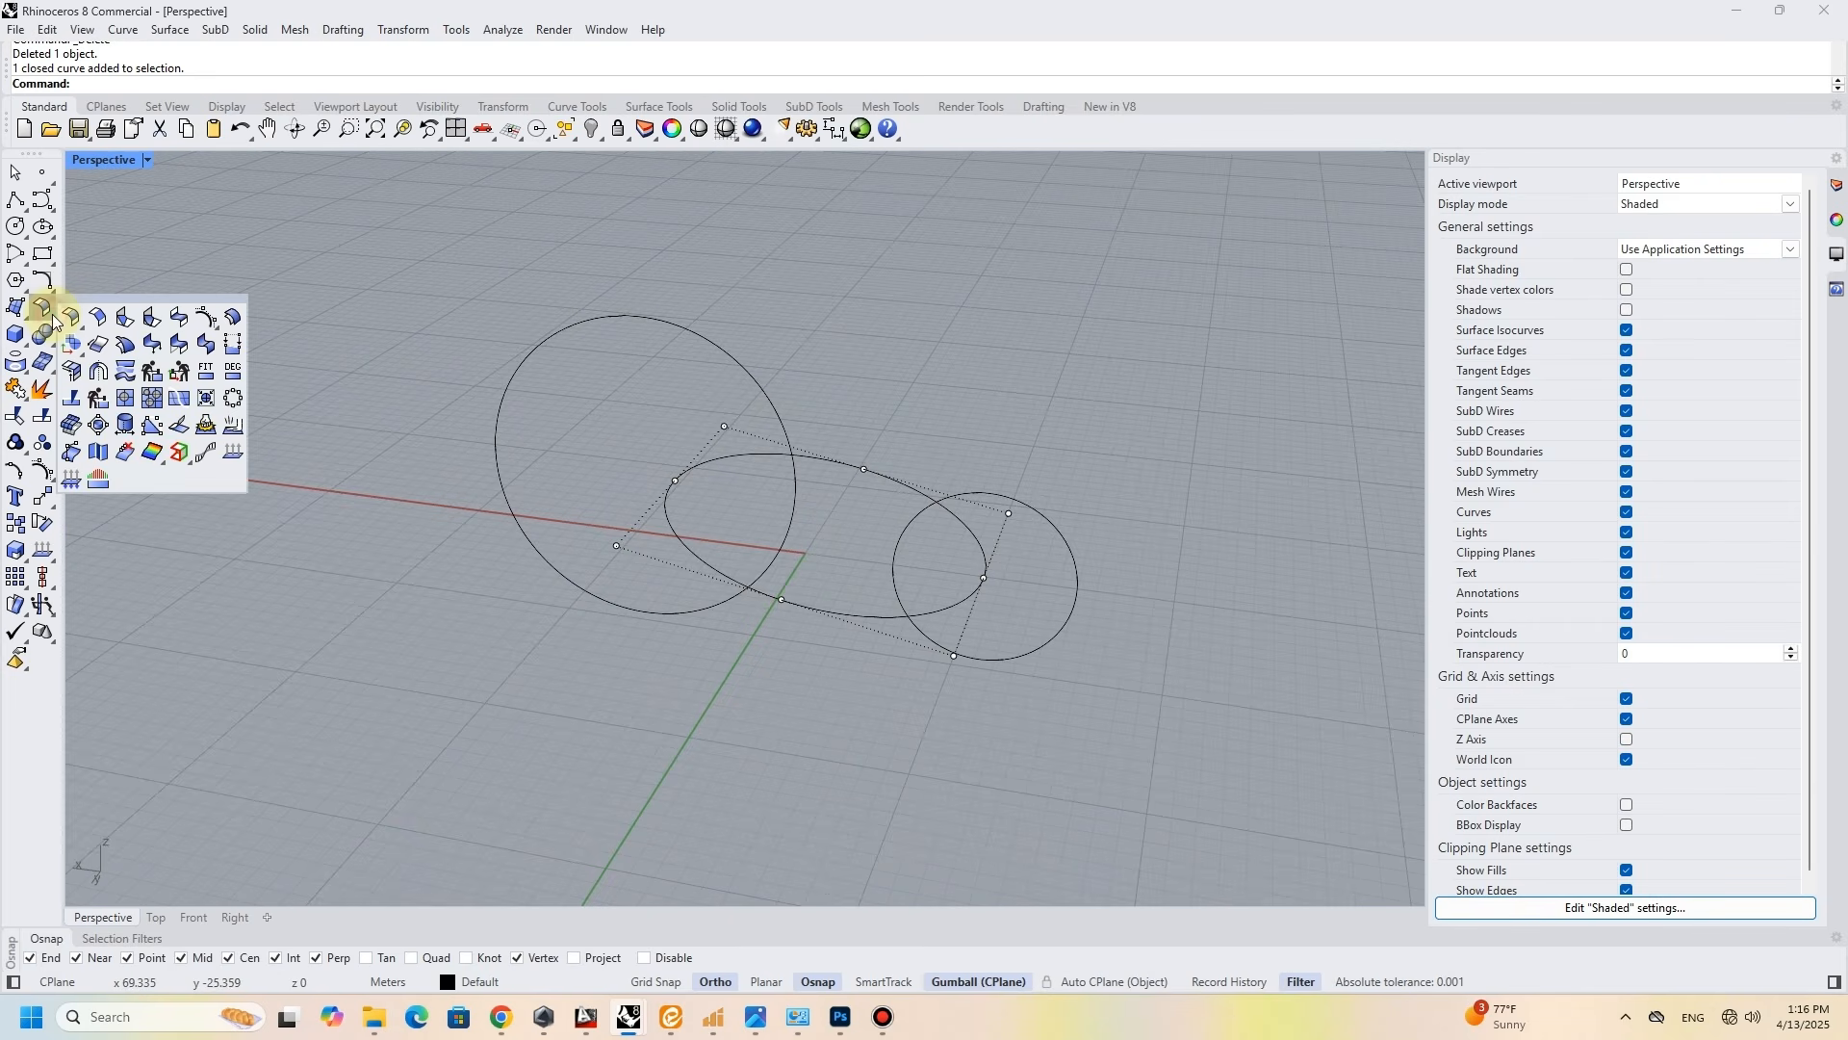
click(30, 322)
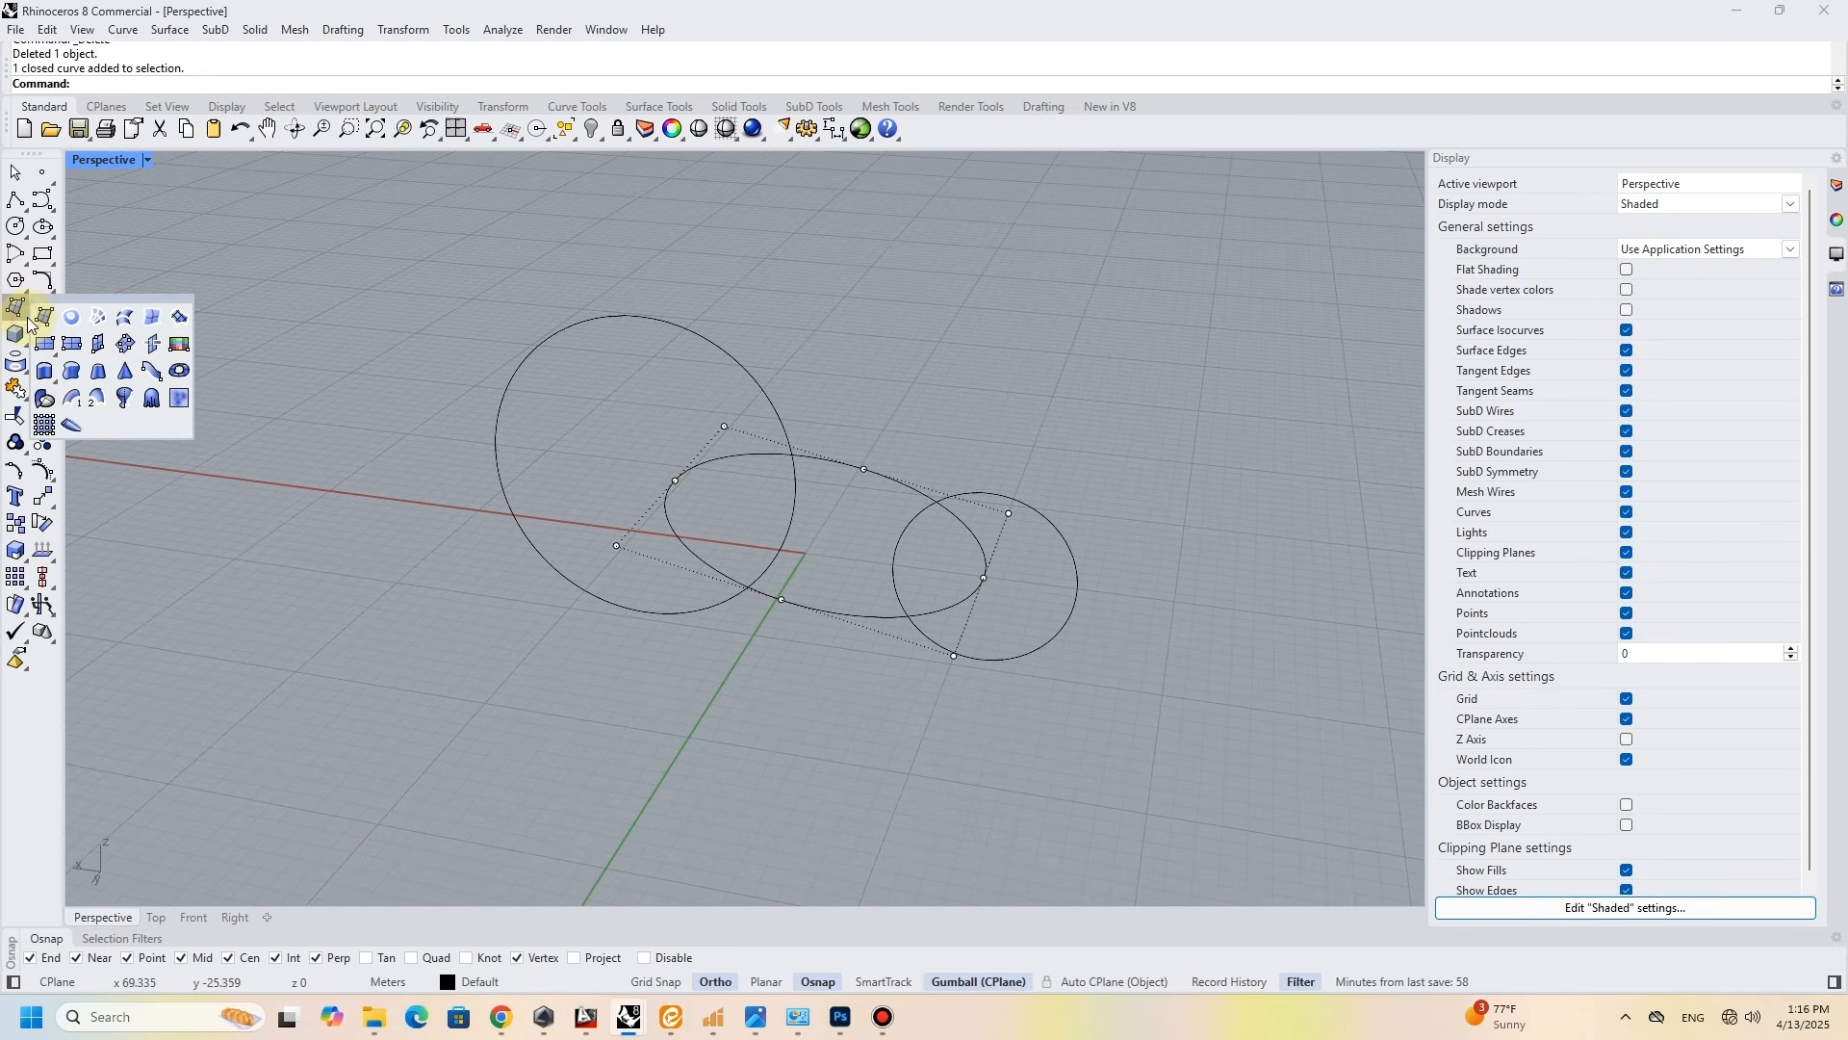
click(75, 398)
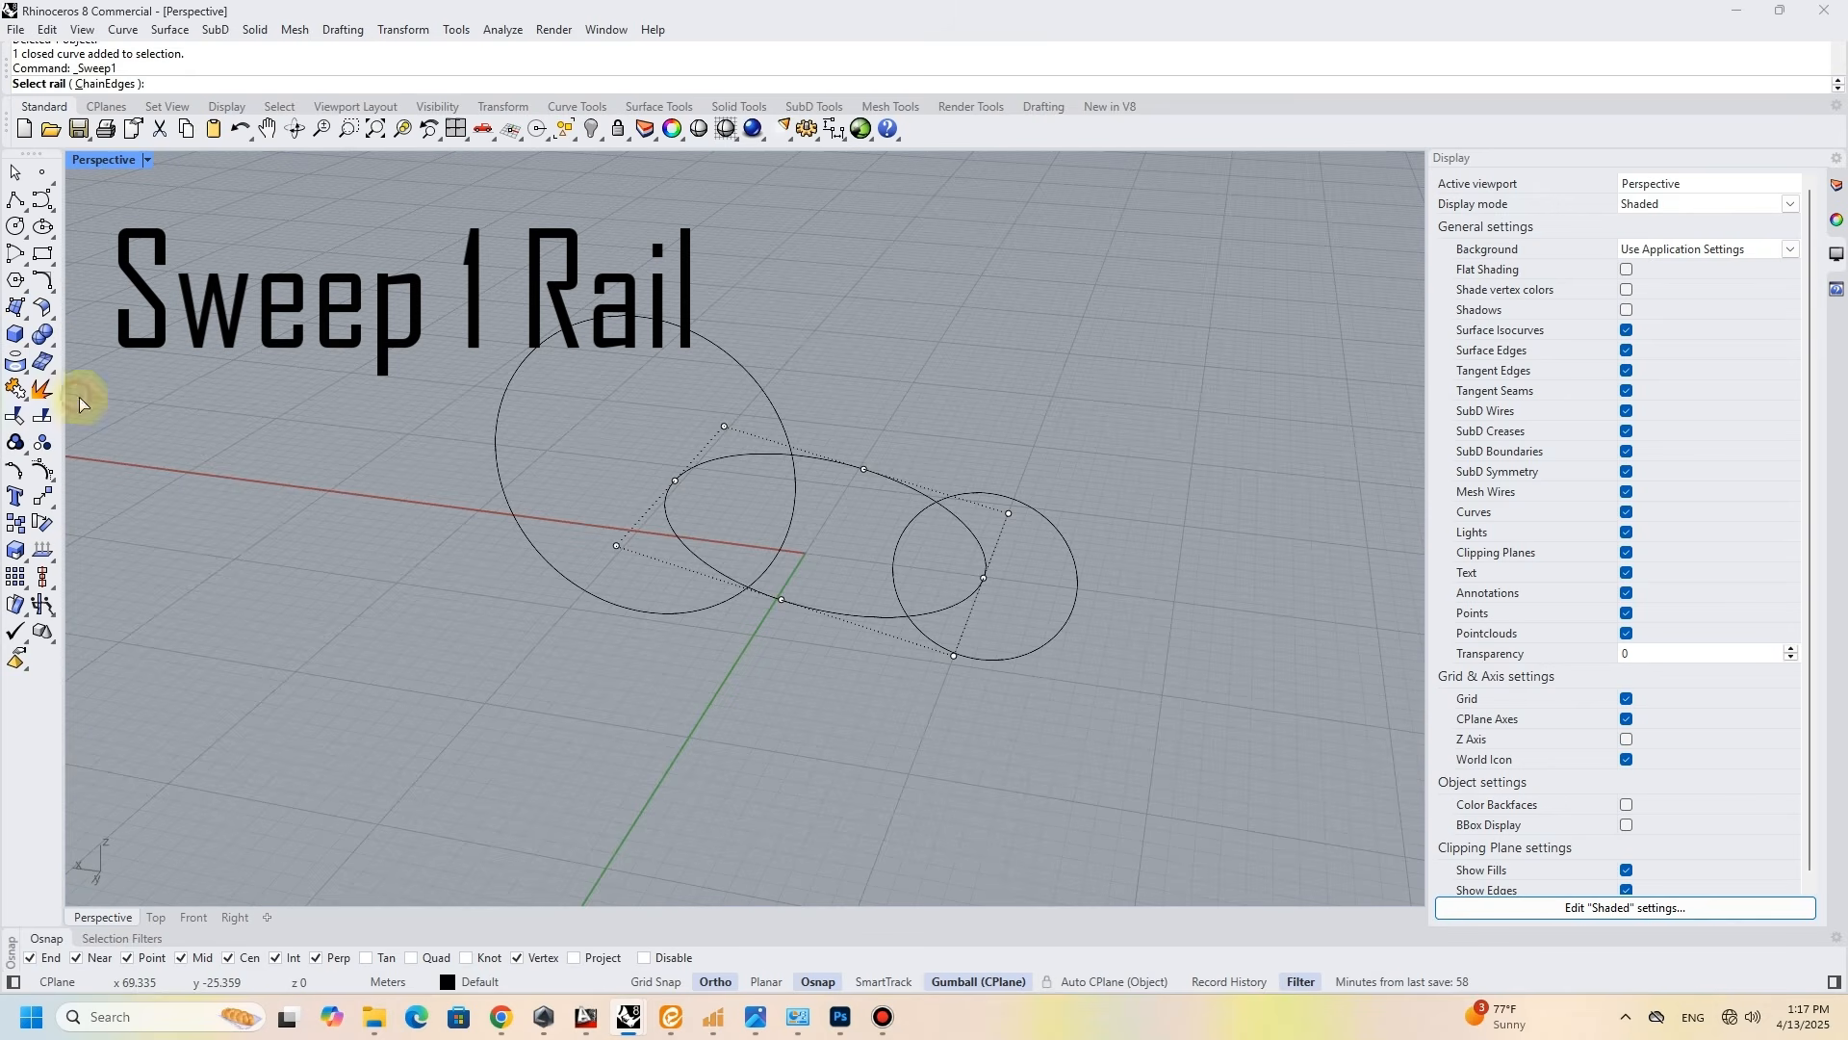
click(843, 466)
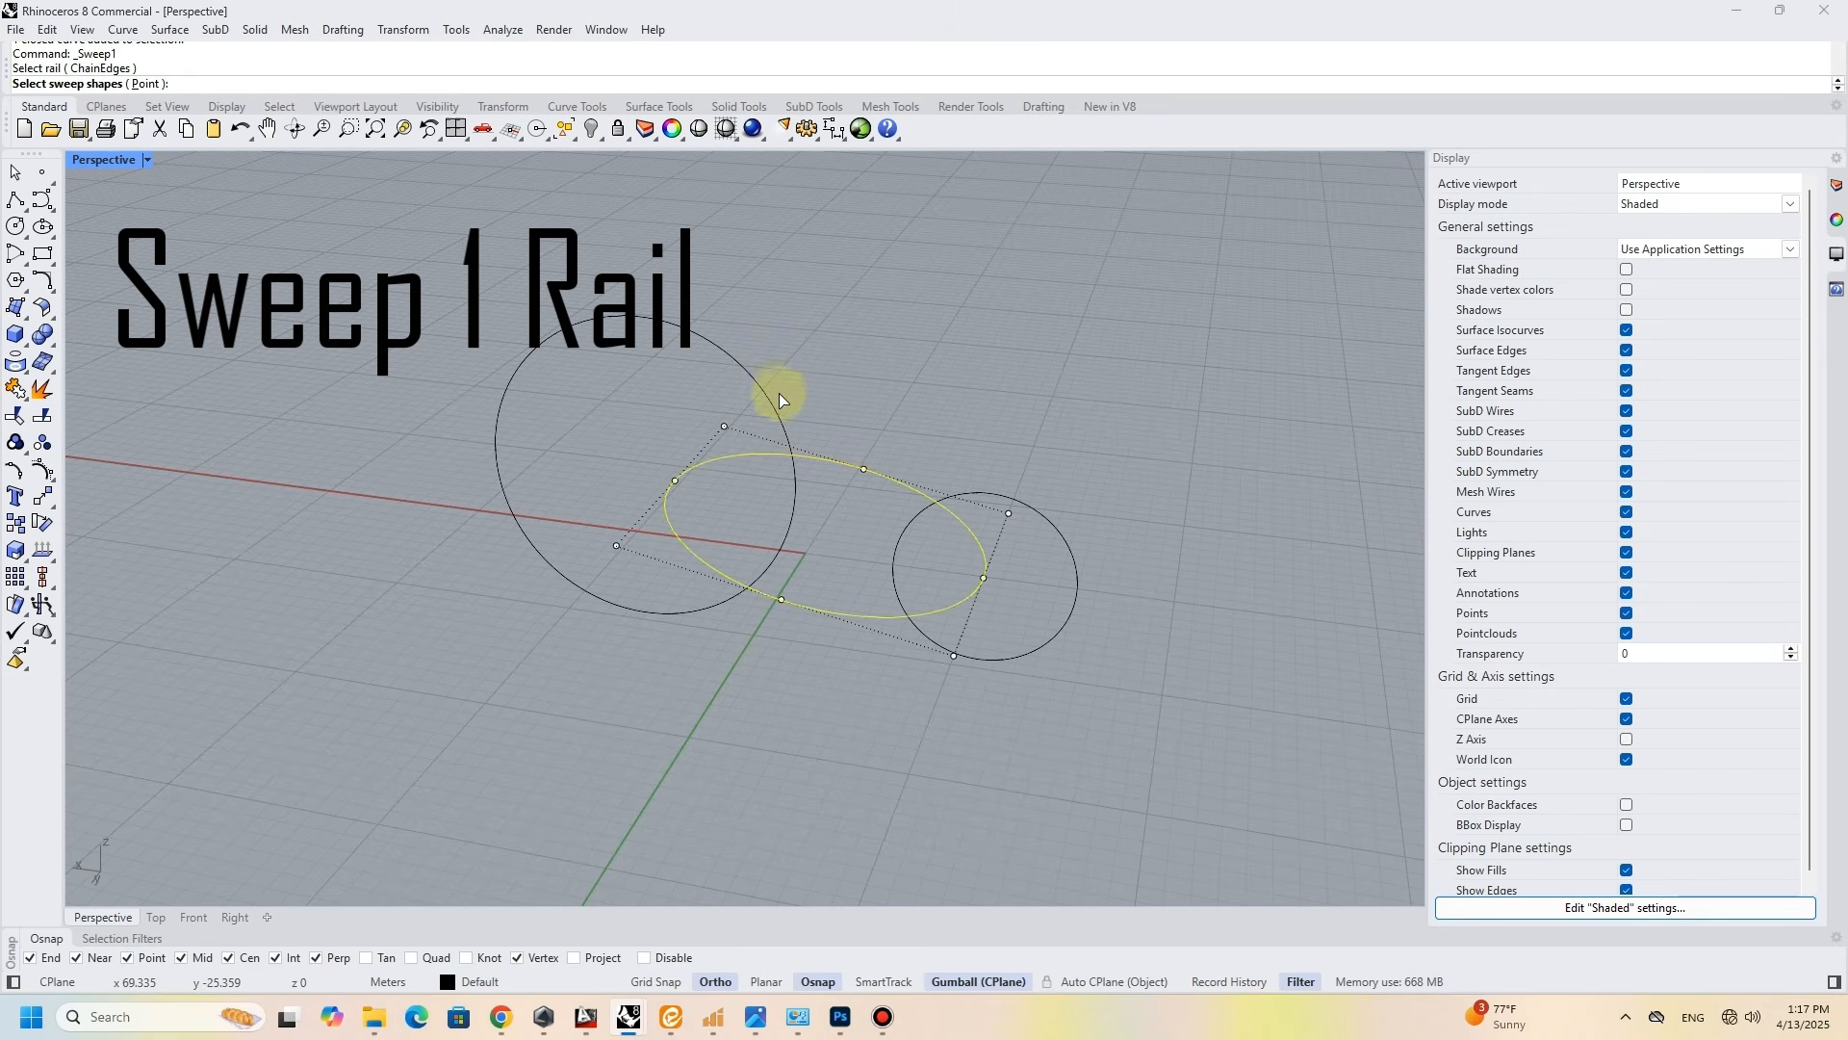
click(795, 412)
click(1032, 506)
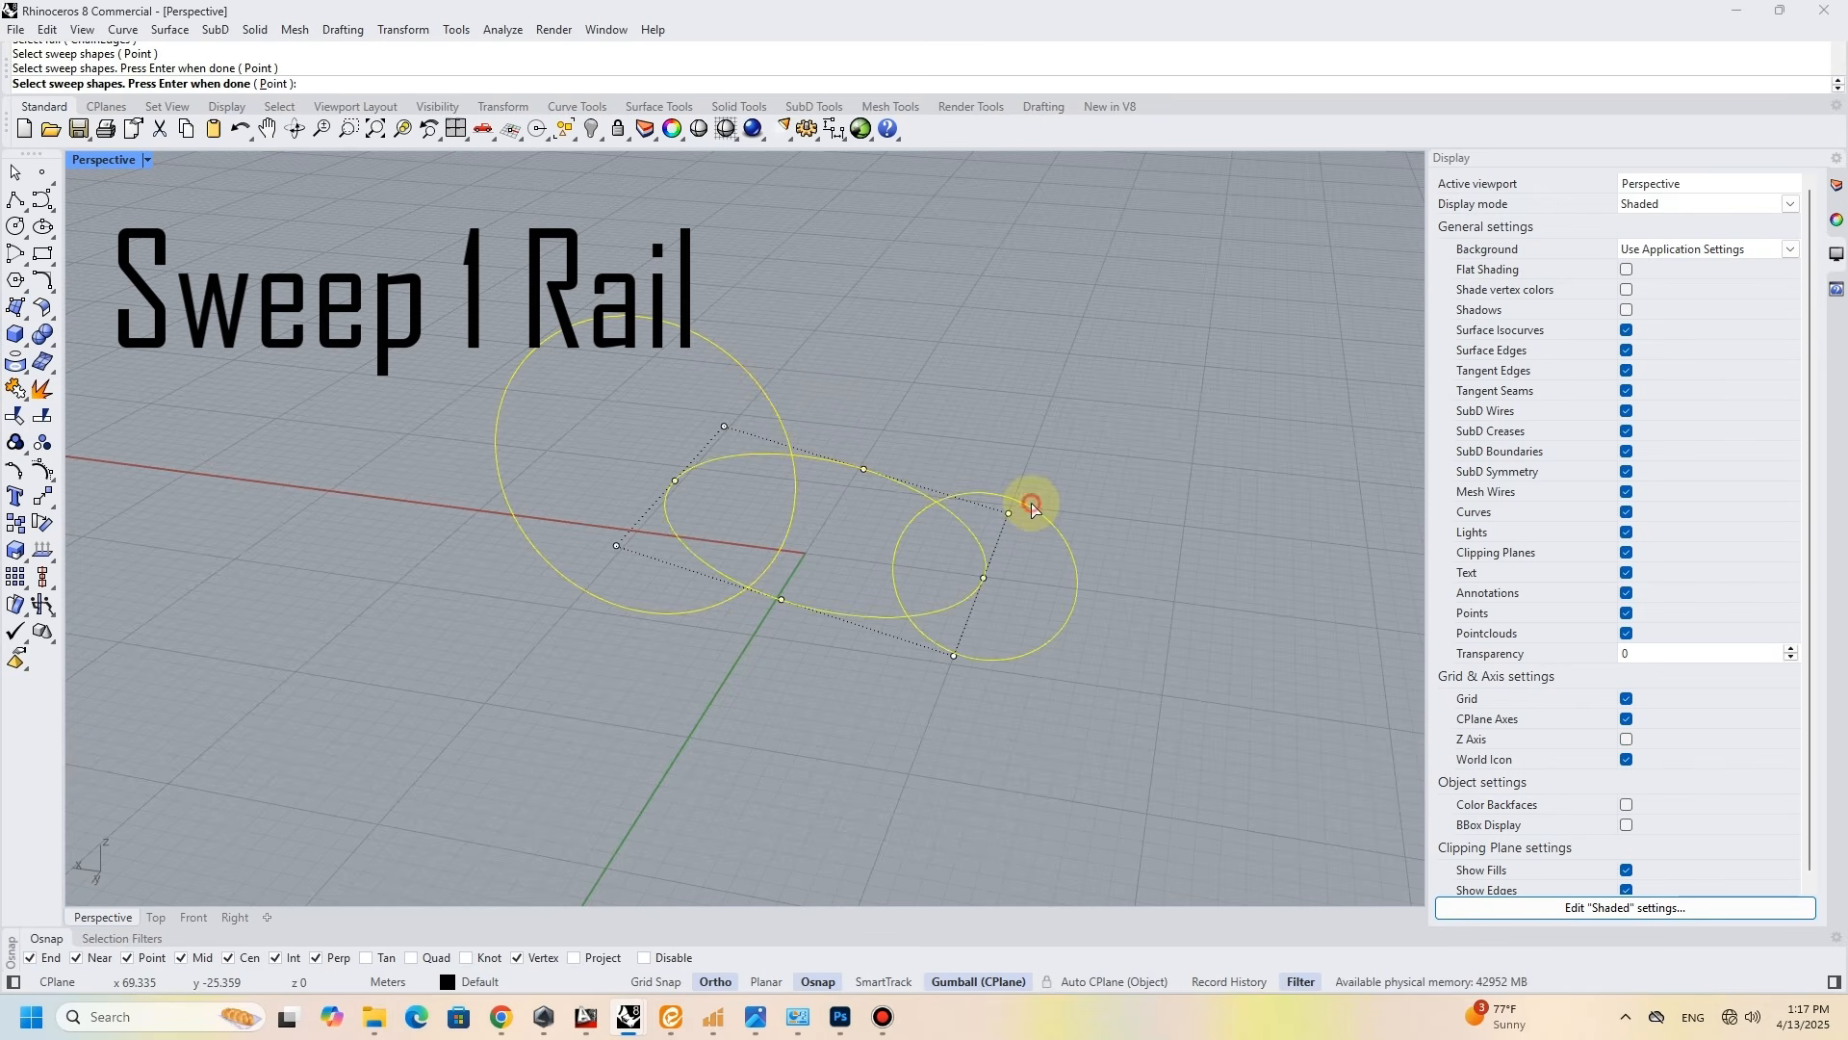
key(Return)
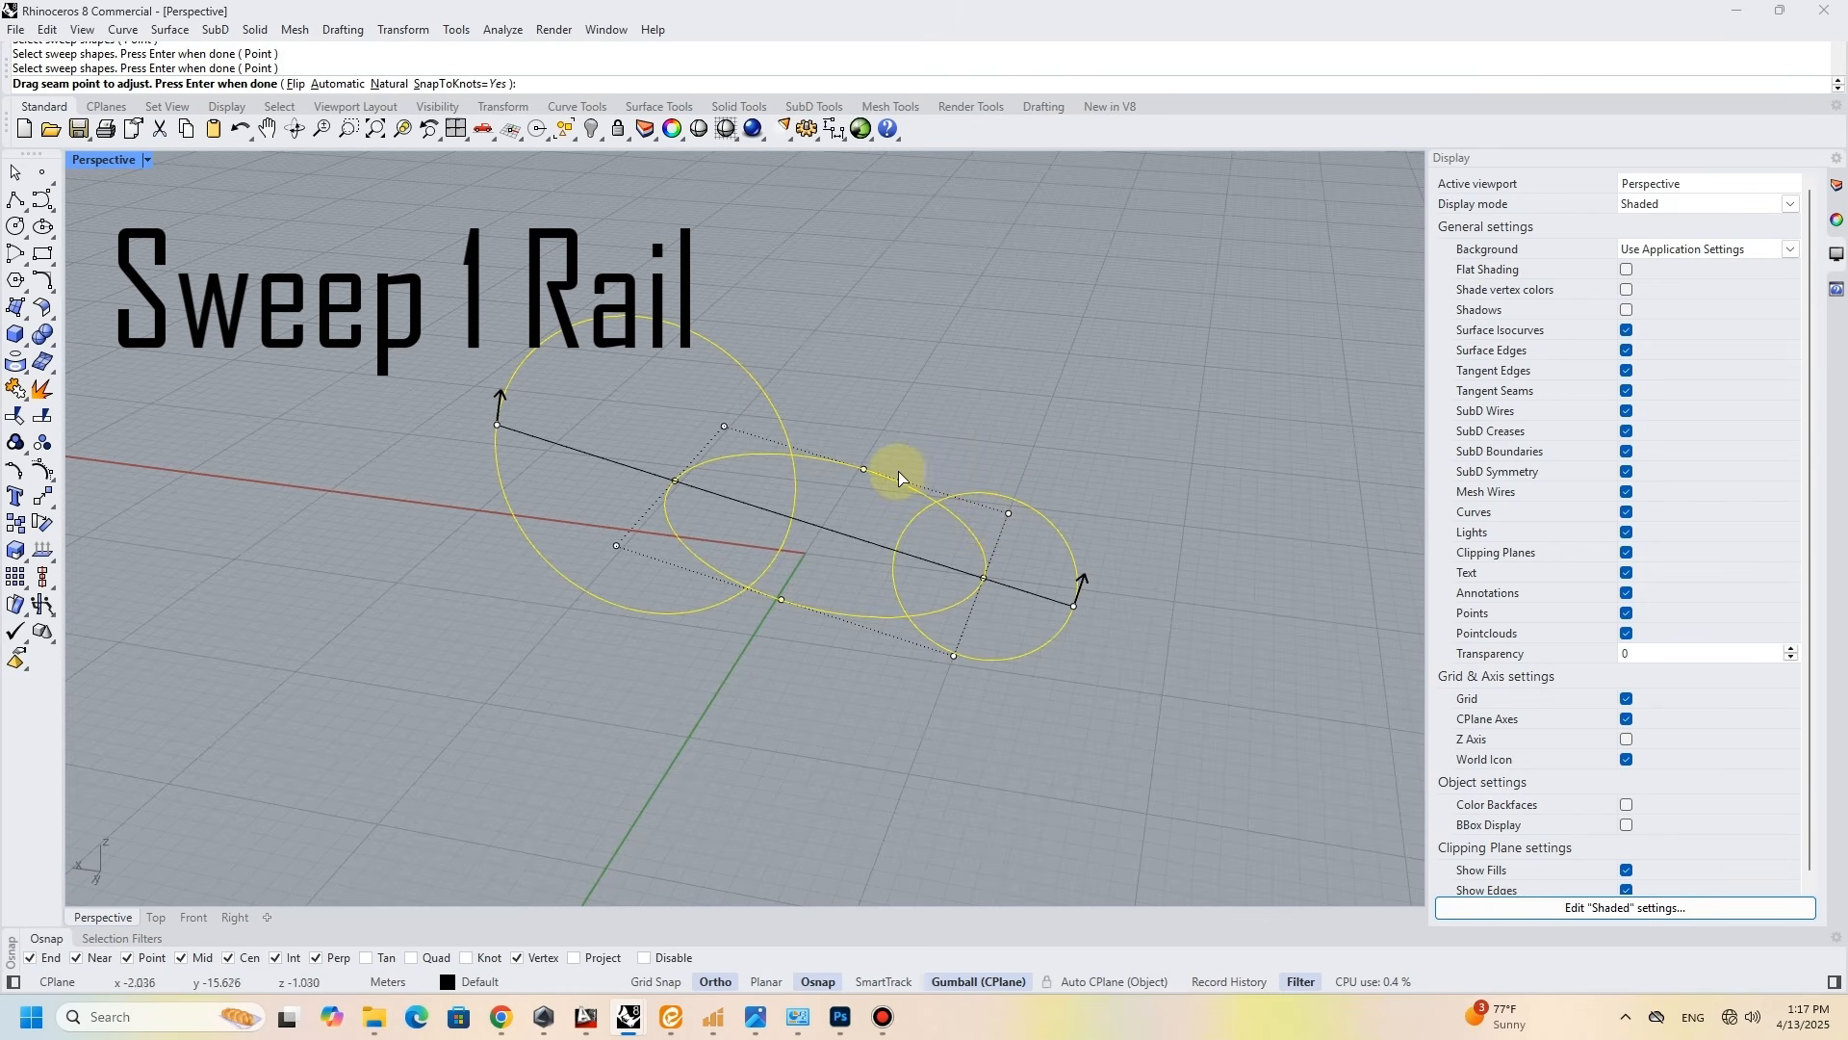
key(Return)
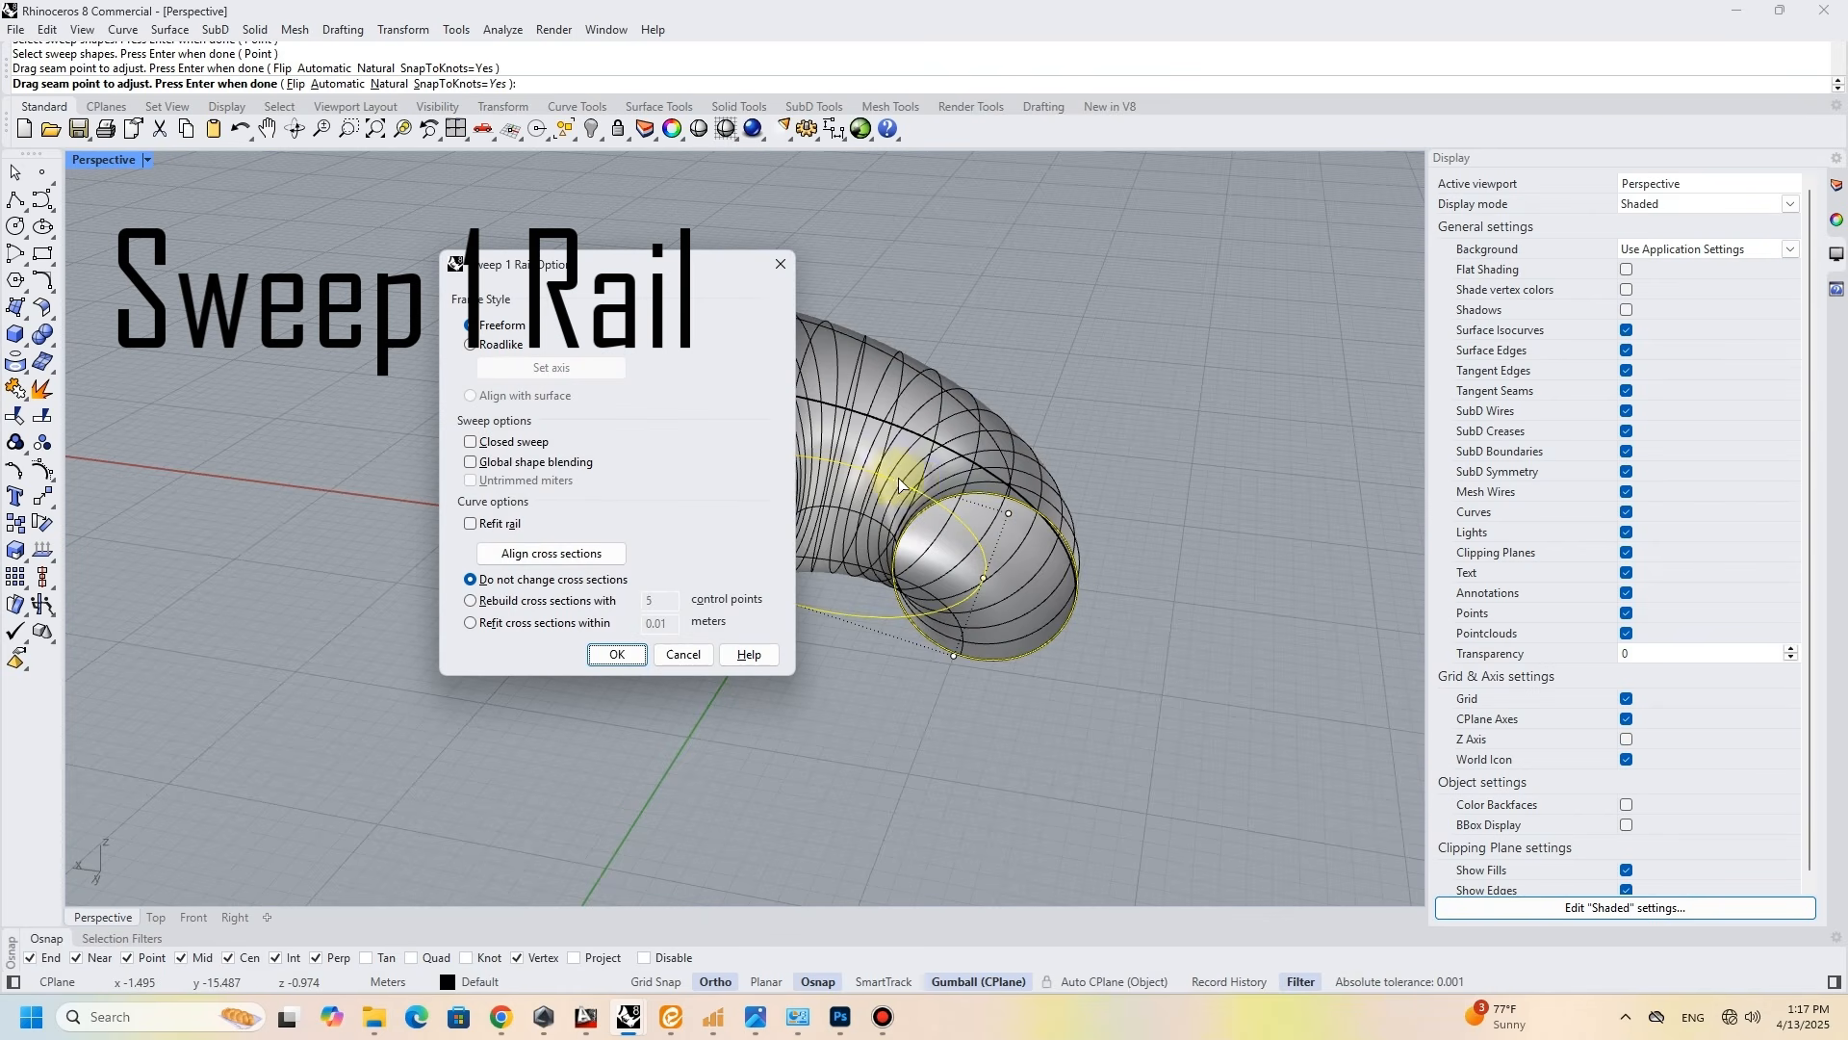
key(Return)
right_drag(927, 482, 825, 503)
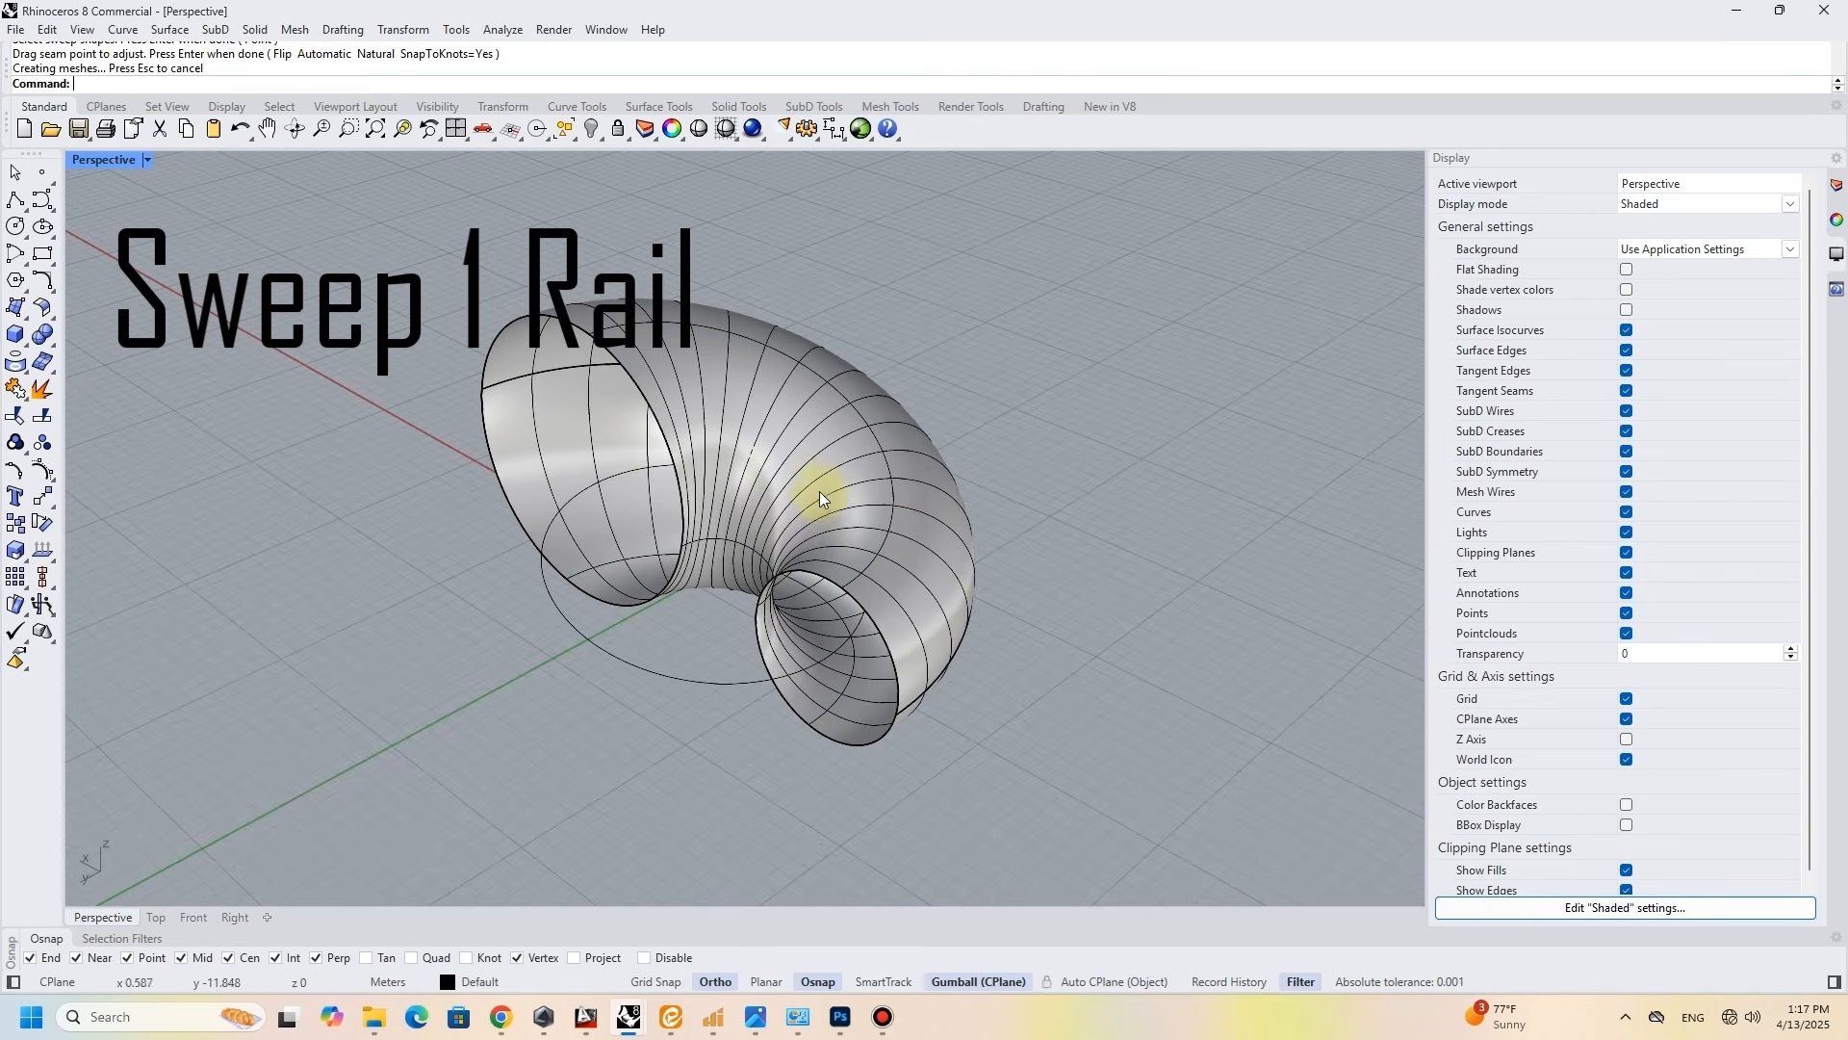
- Mirror the half-ring surface across the line through the outer seam points of its two open ends
click(821, 470)
text(mirror)
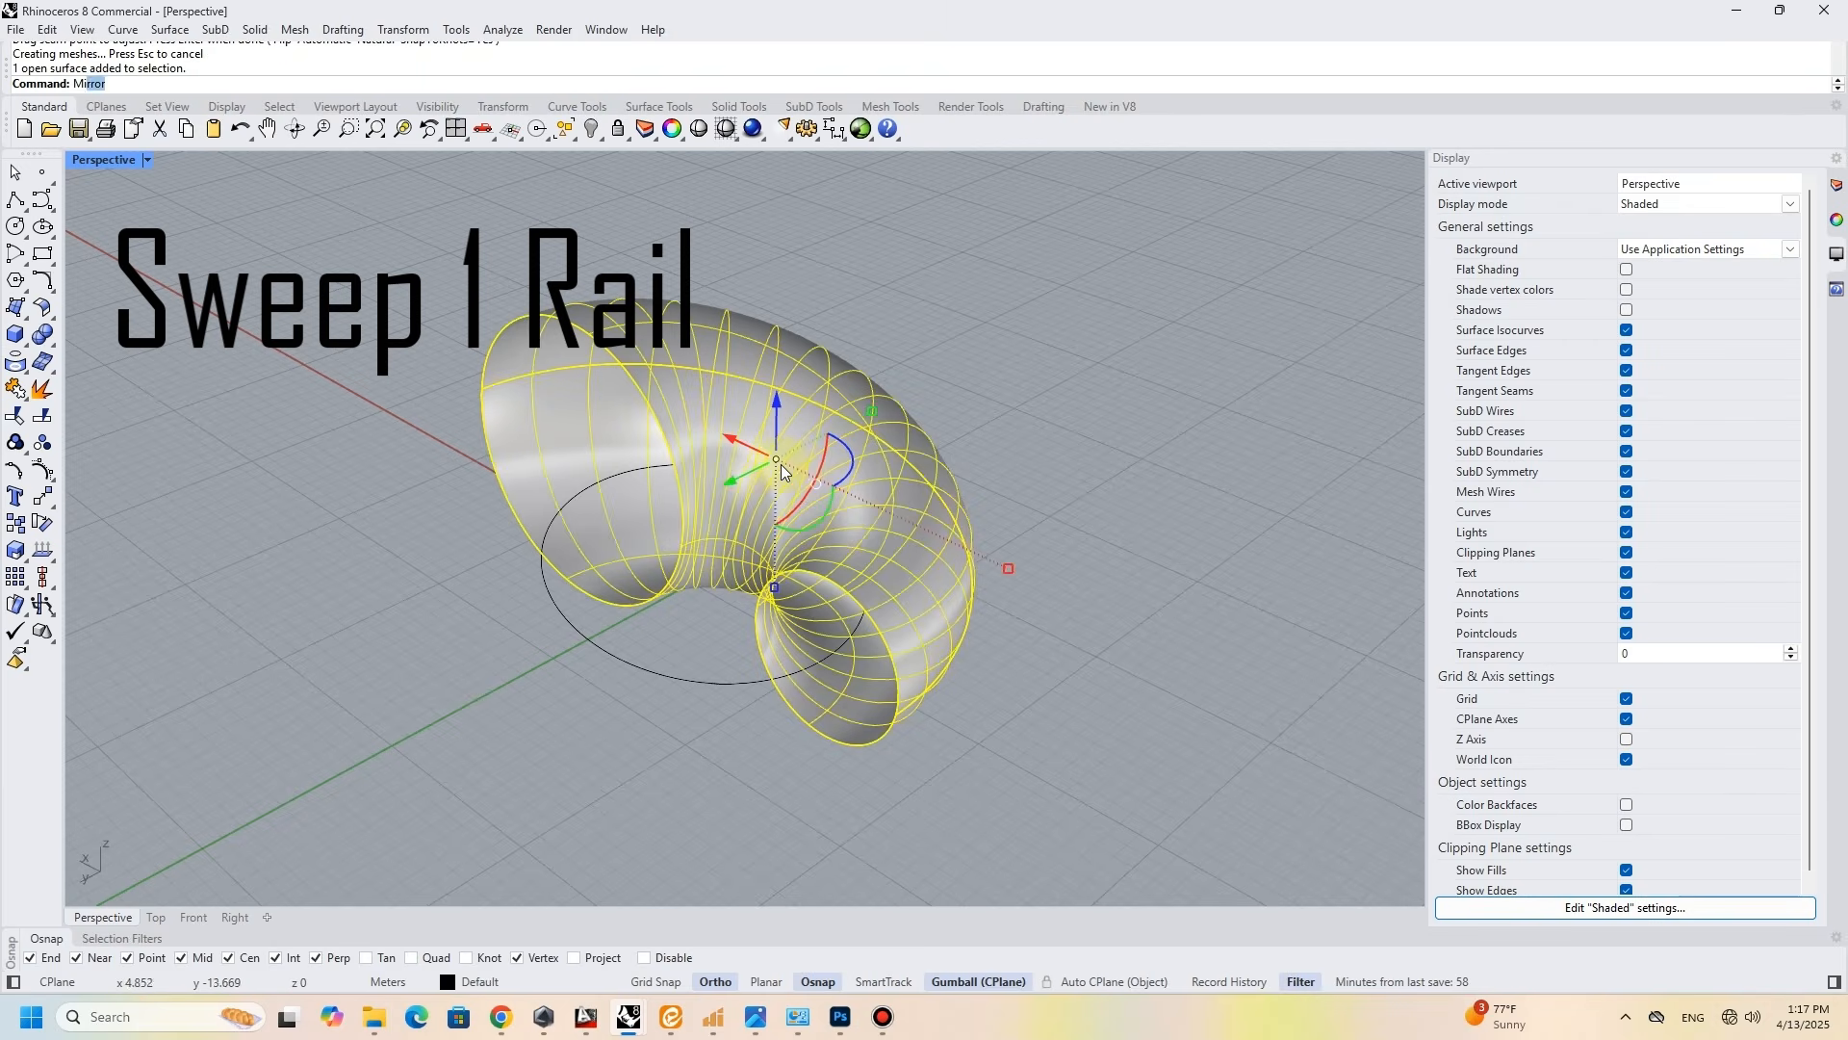
key(Return)
click(482, 389)
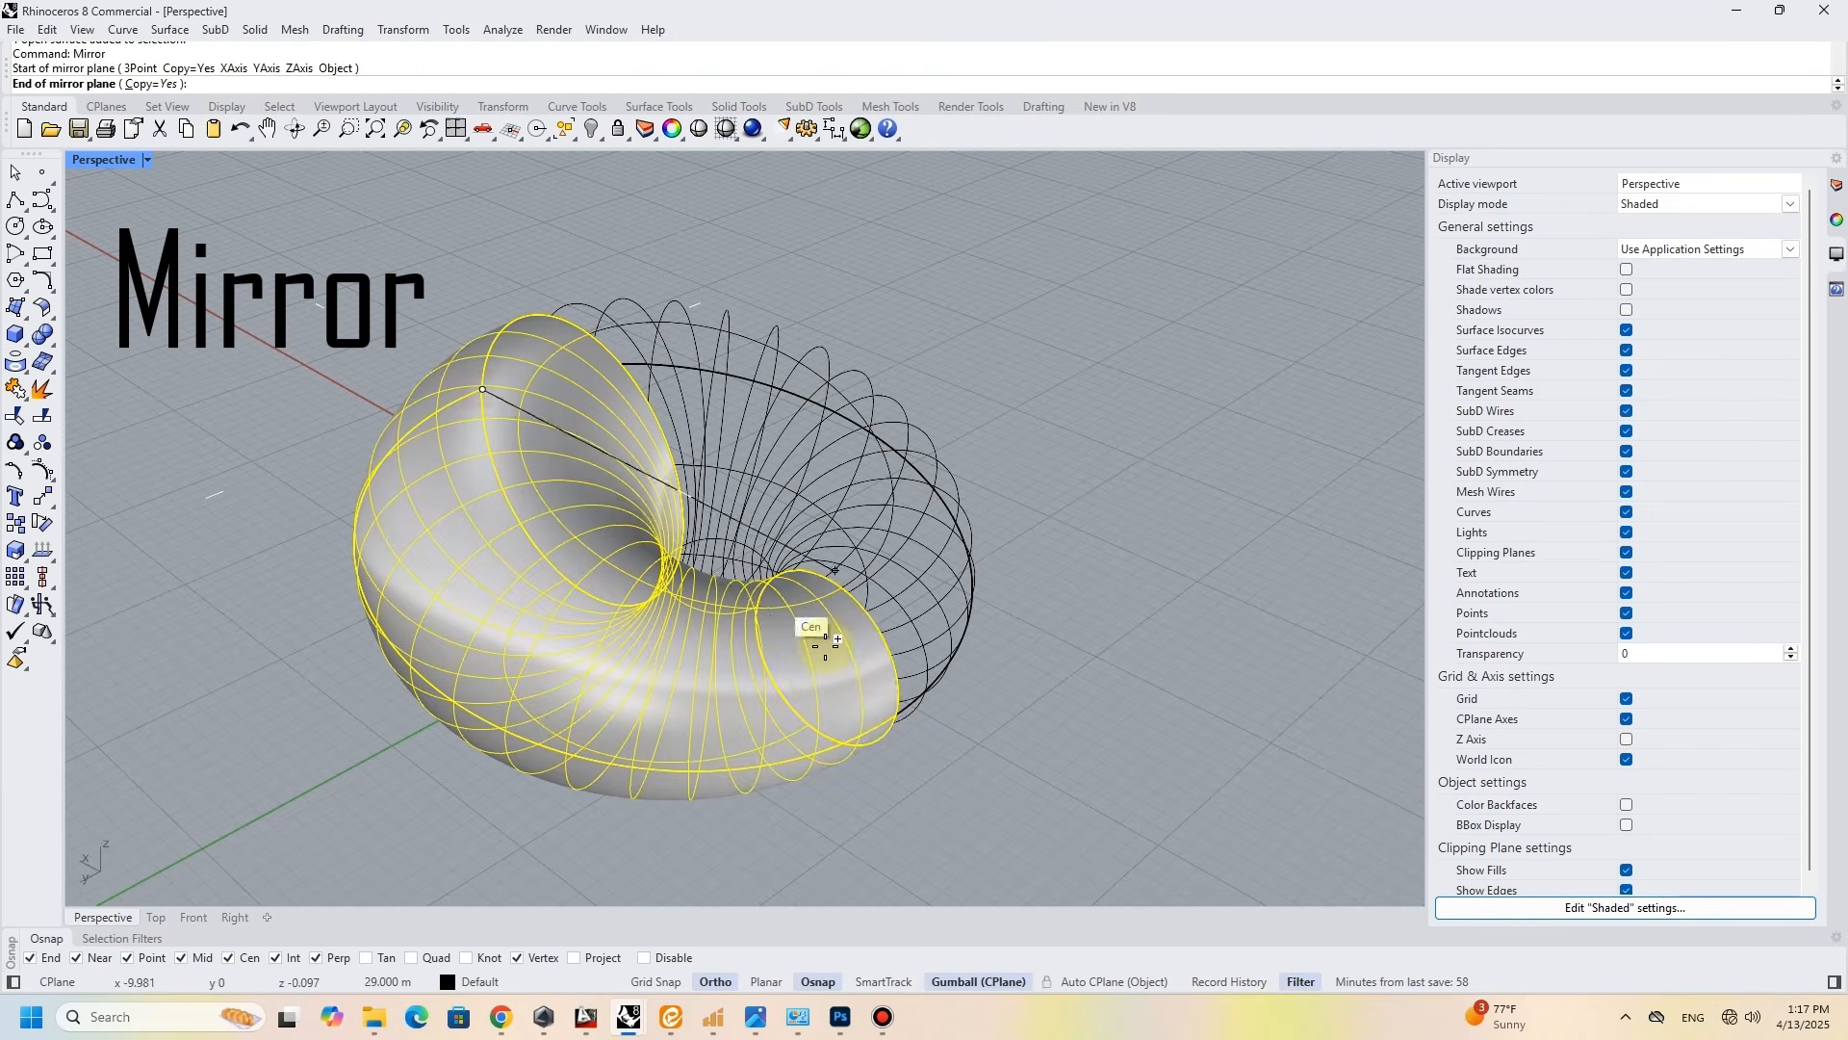
click(900, 734)
right_drag(791, 575, 693, 528)
- Join the two half-ring surfaces into one closed polysurface and clear away the construction curves
click(722, 515)
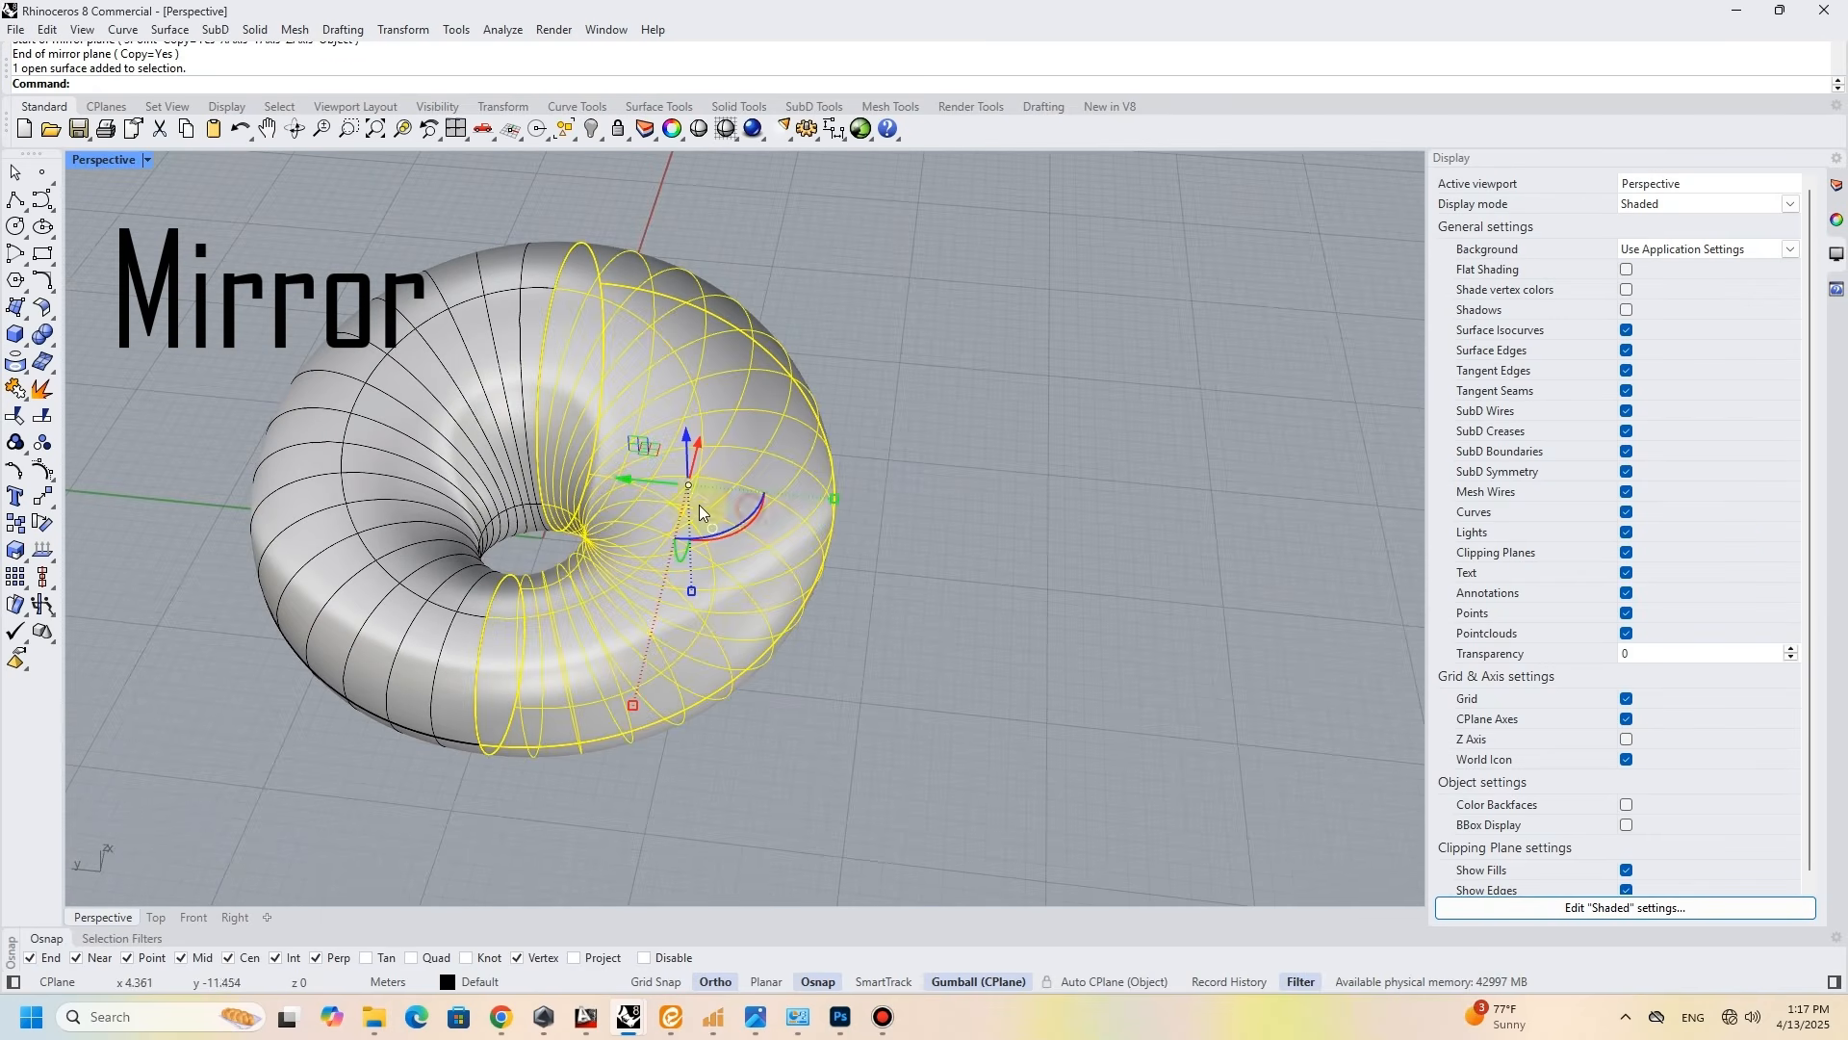
click(277, 453)
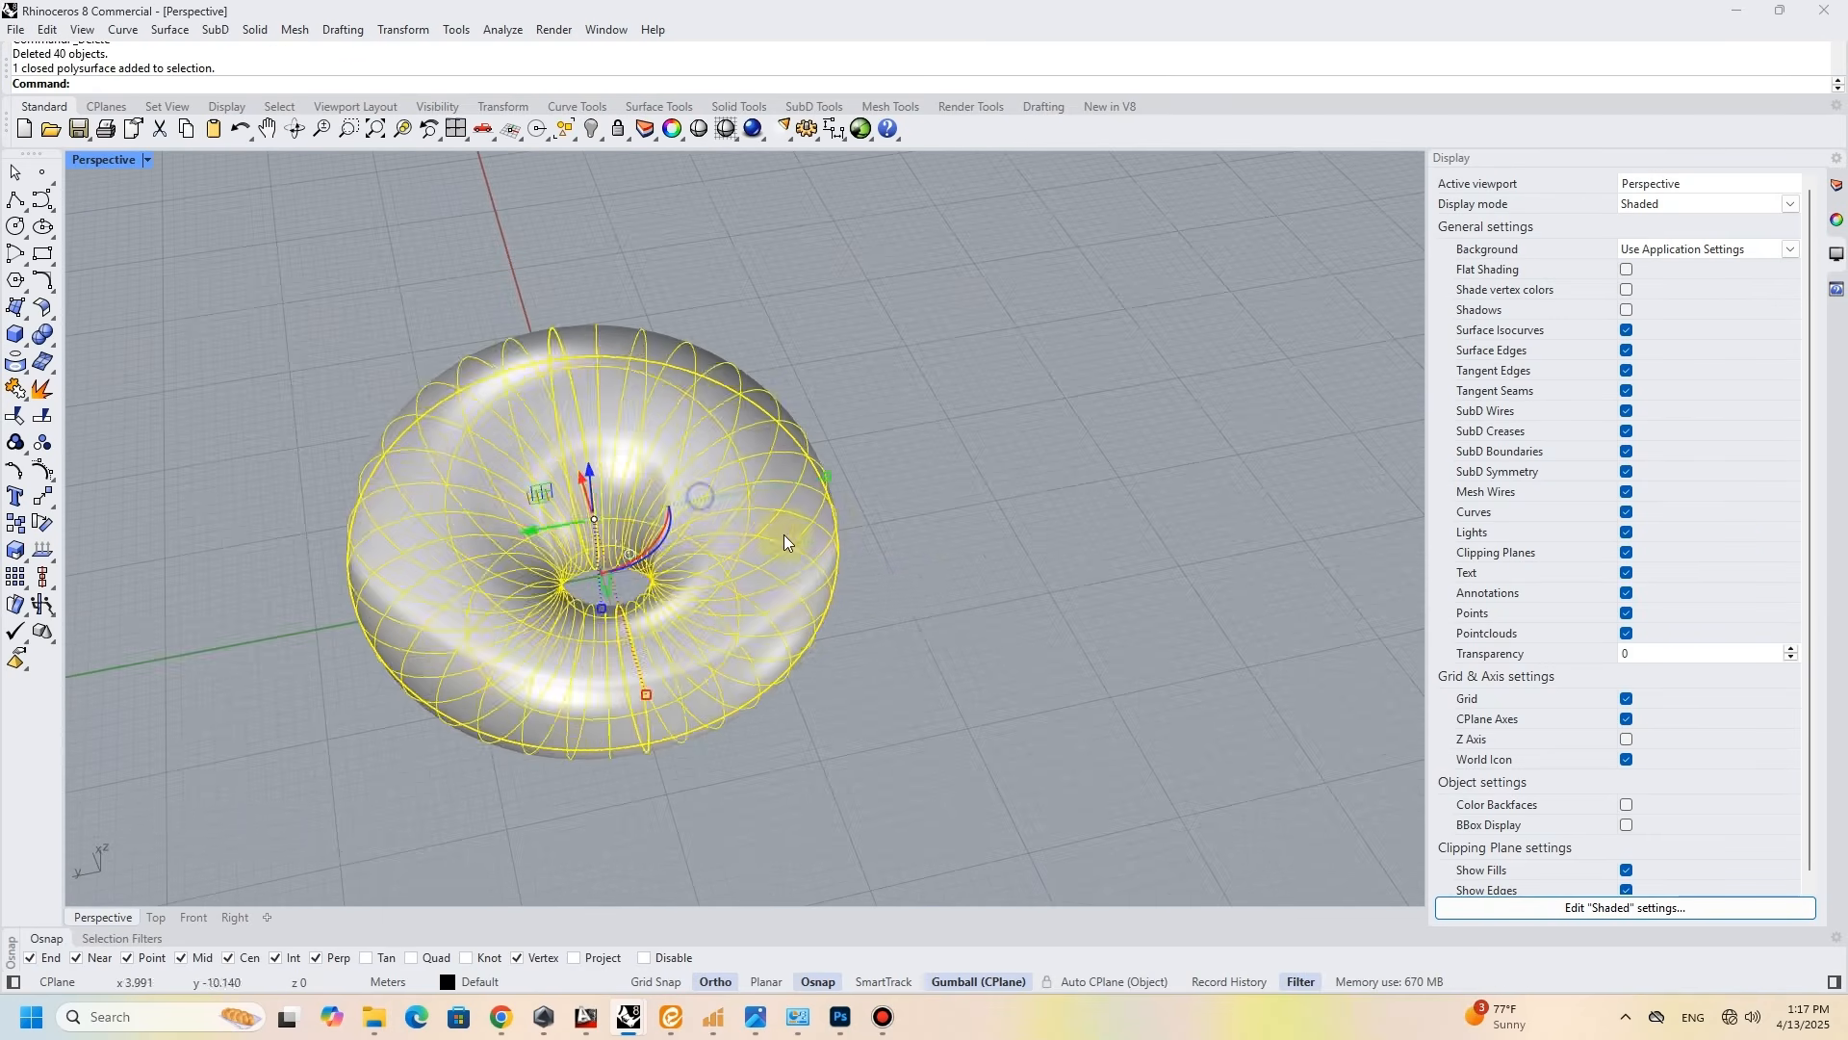
click(946, 585)
scroll(726, 575, up, 2)
- Extract the closed ring's wireframe and move the extracted curves clear of the solid
click(782, 552)
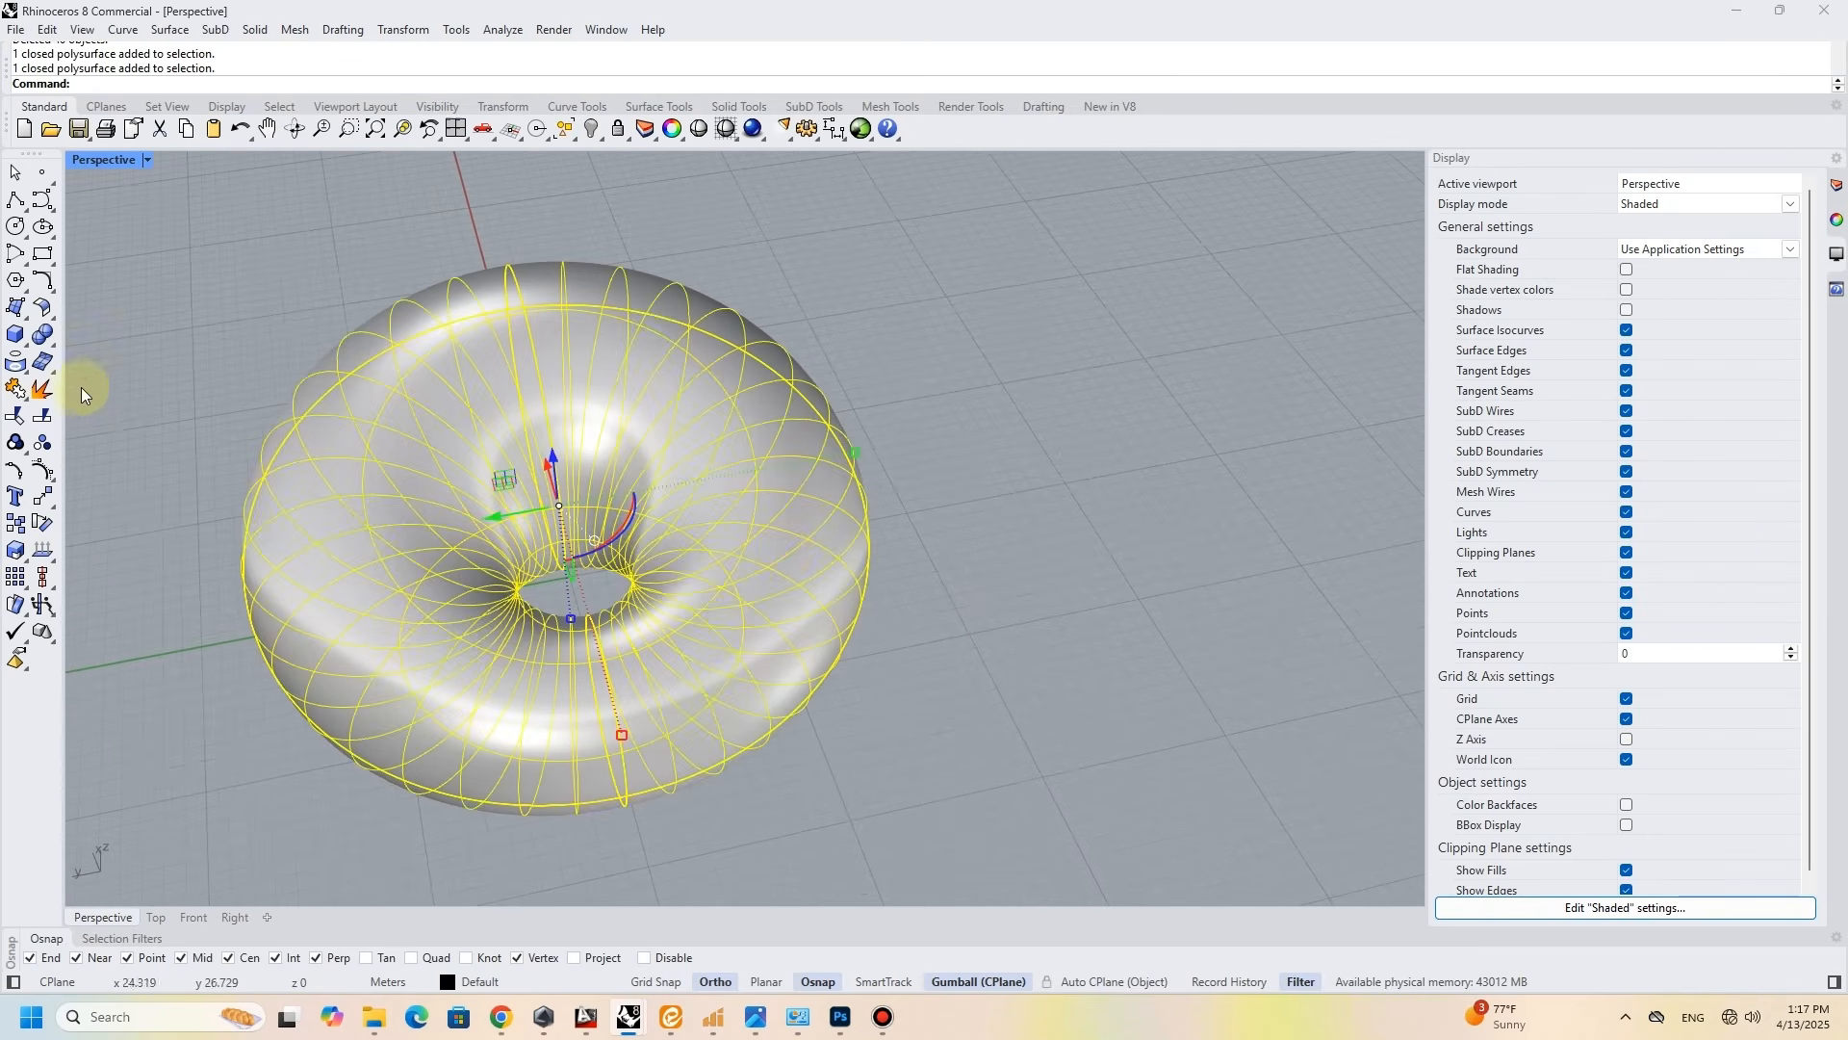
click(53, 345)
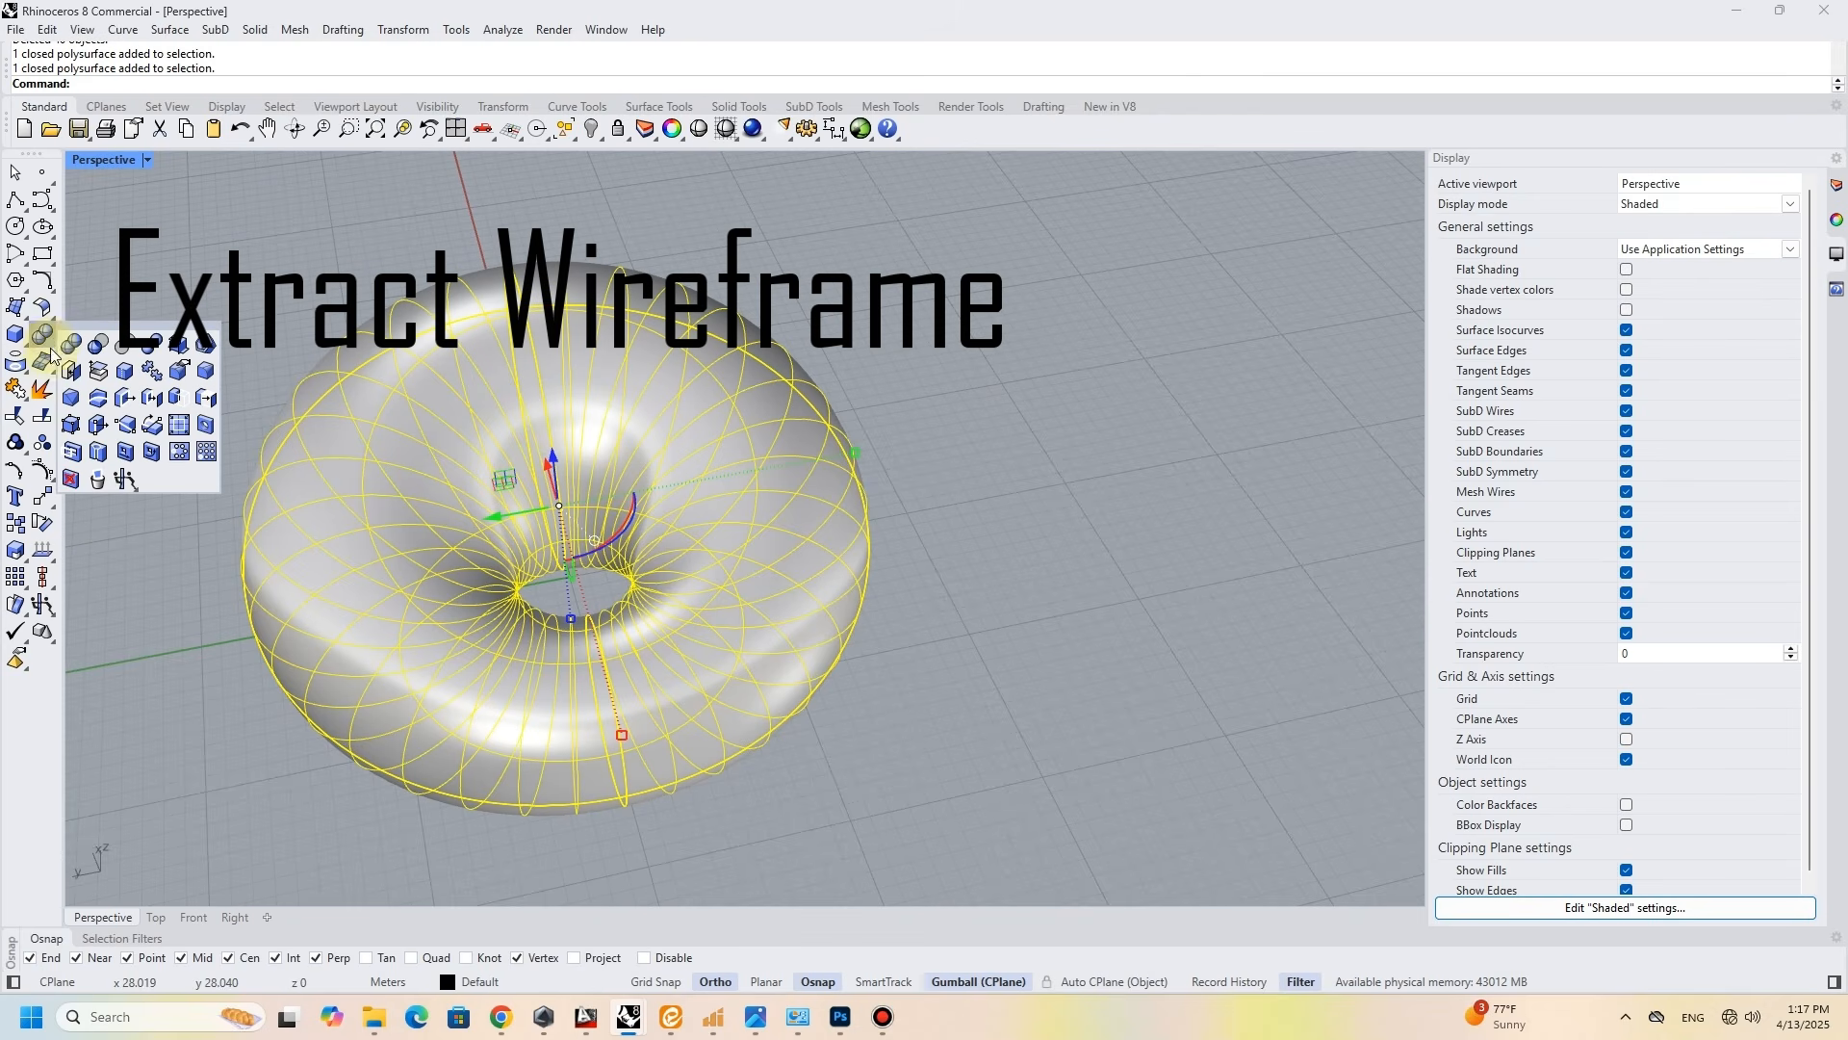
click(21, 370)
click(70, 399)
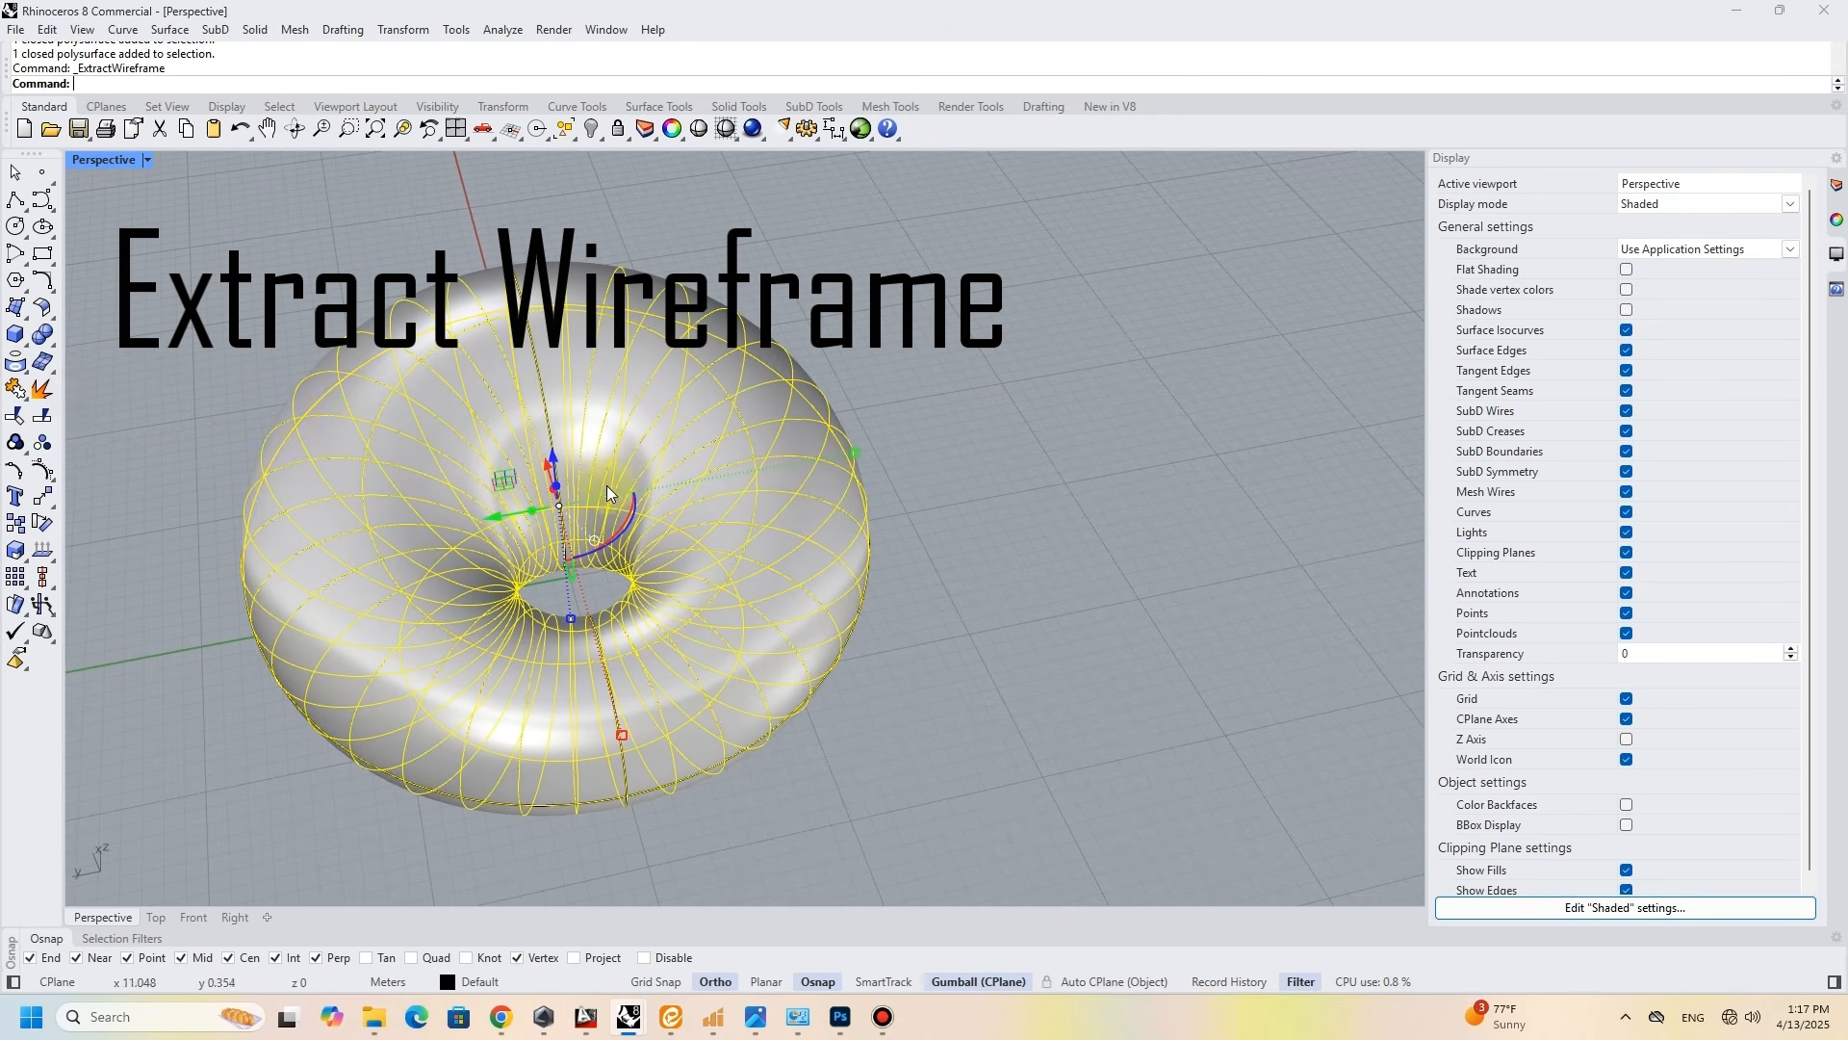
scroll(517, 515, down, 2)
key(Return)
scroll(784, 482, up, 5)
mouse_move(773, 475)
right_down()
mouse_move(763, 416)
mouse_move(740, 429)
mouse_move(741, 473)
right_up()
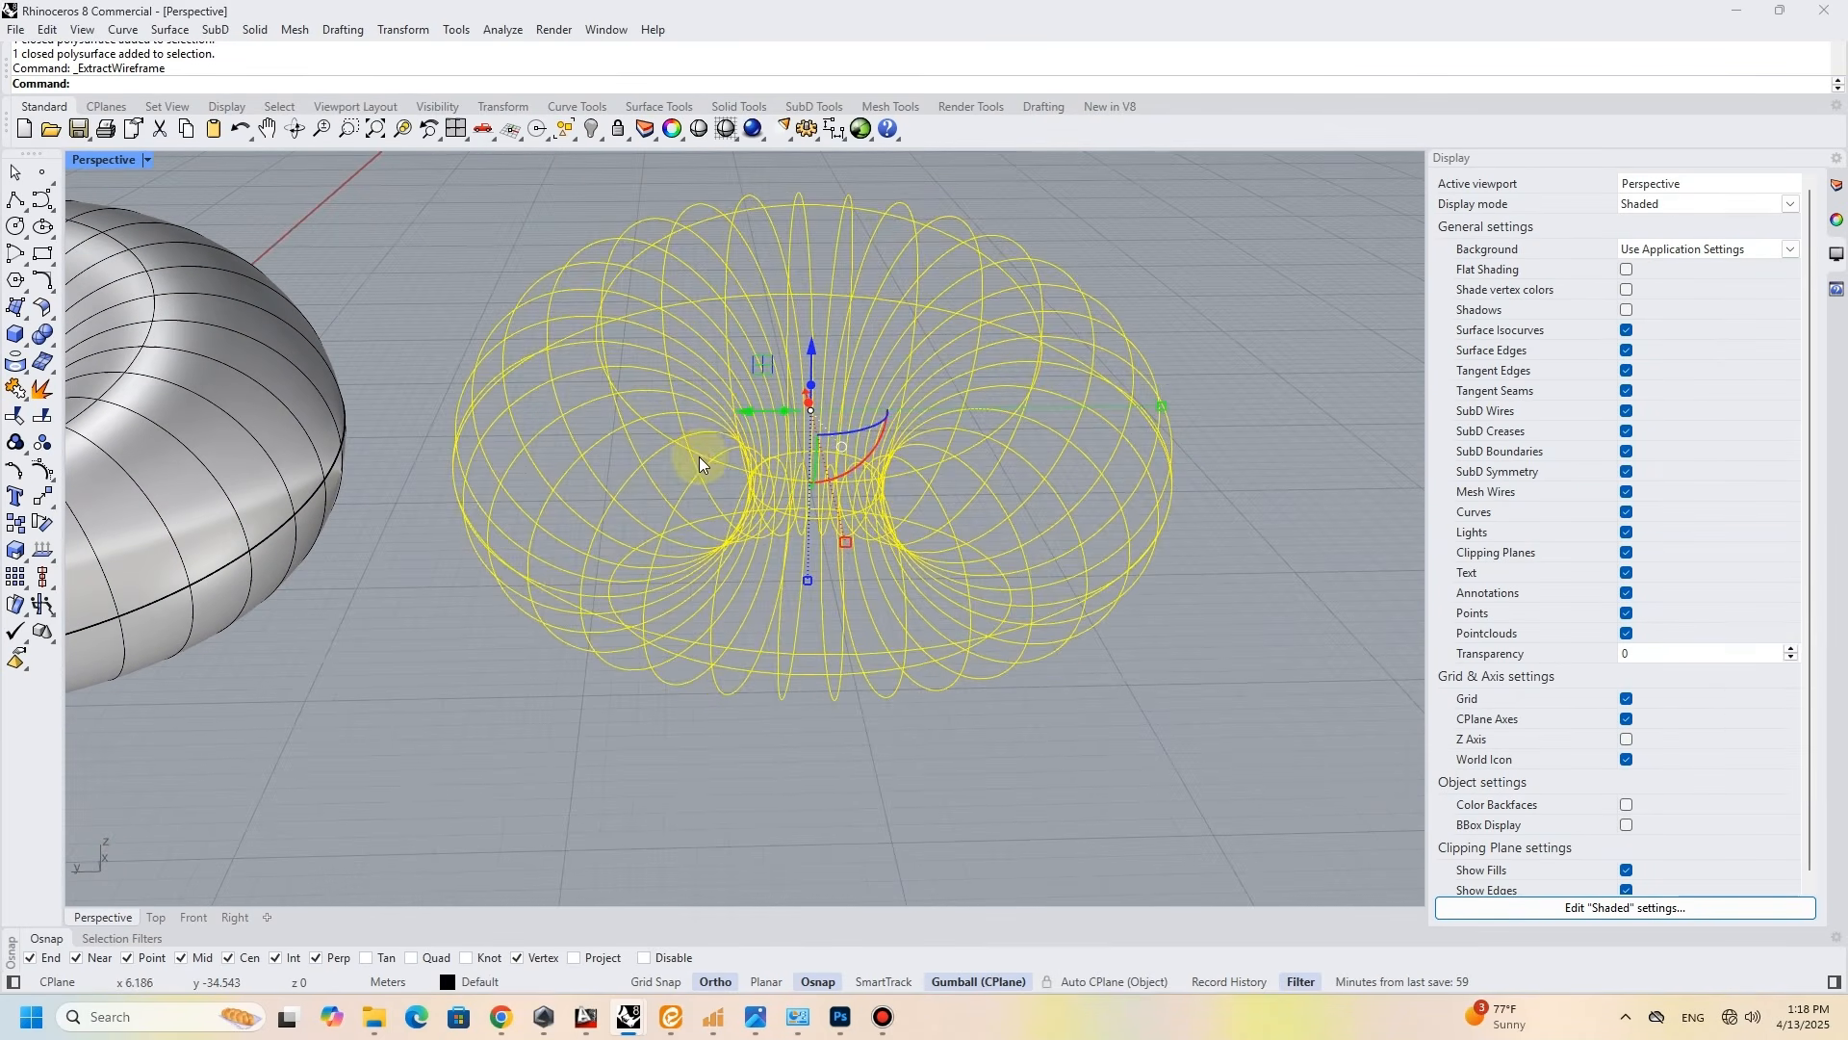
- Join the half curves of the wireframe's top and bottom rings into two closed curves
click(699, 465)
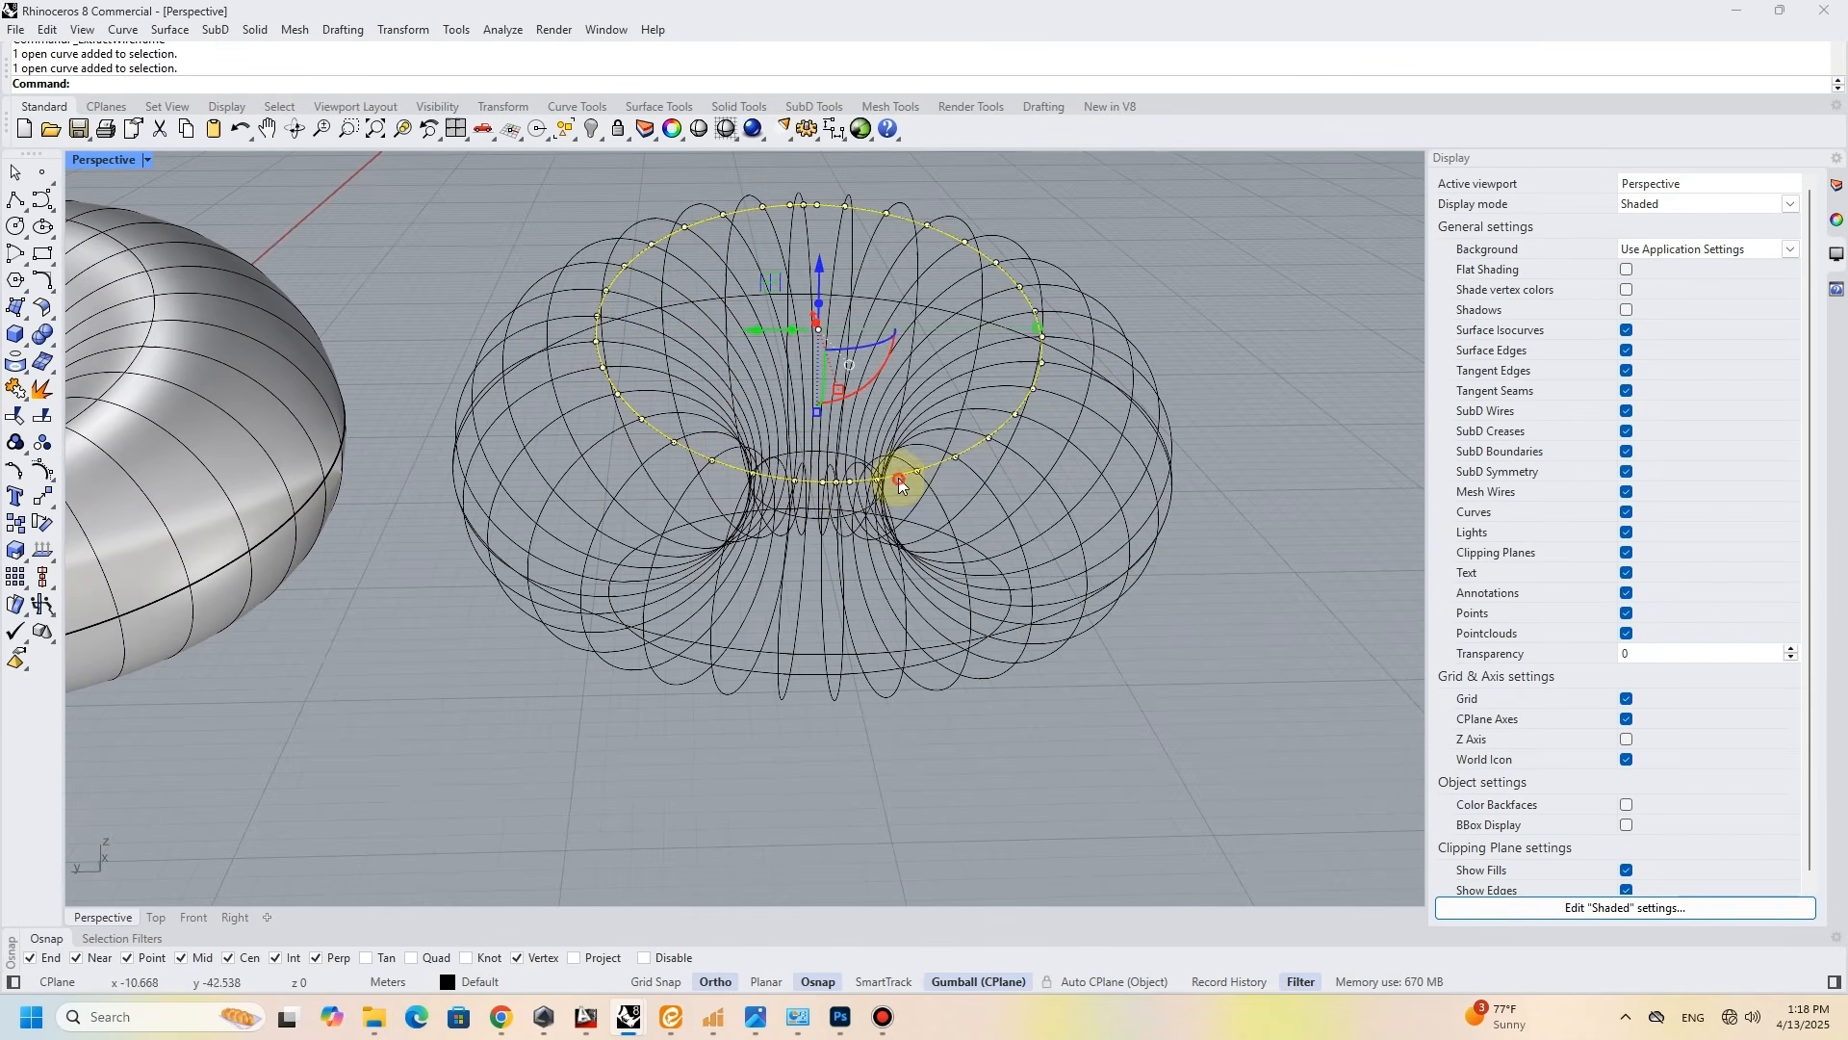
scroll(875, 626, up, 3)
shift+click(886, 692)
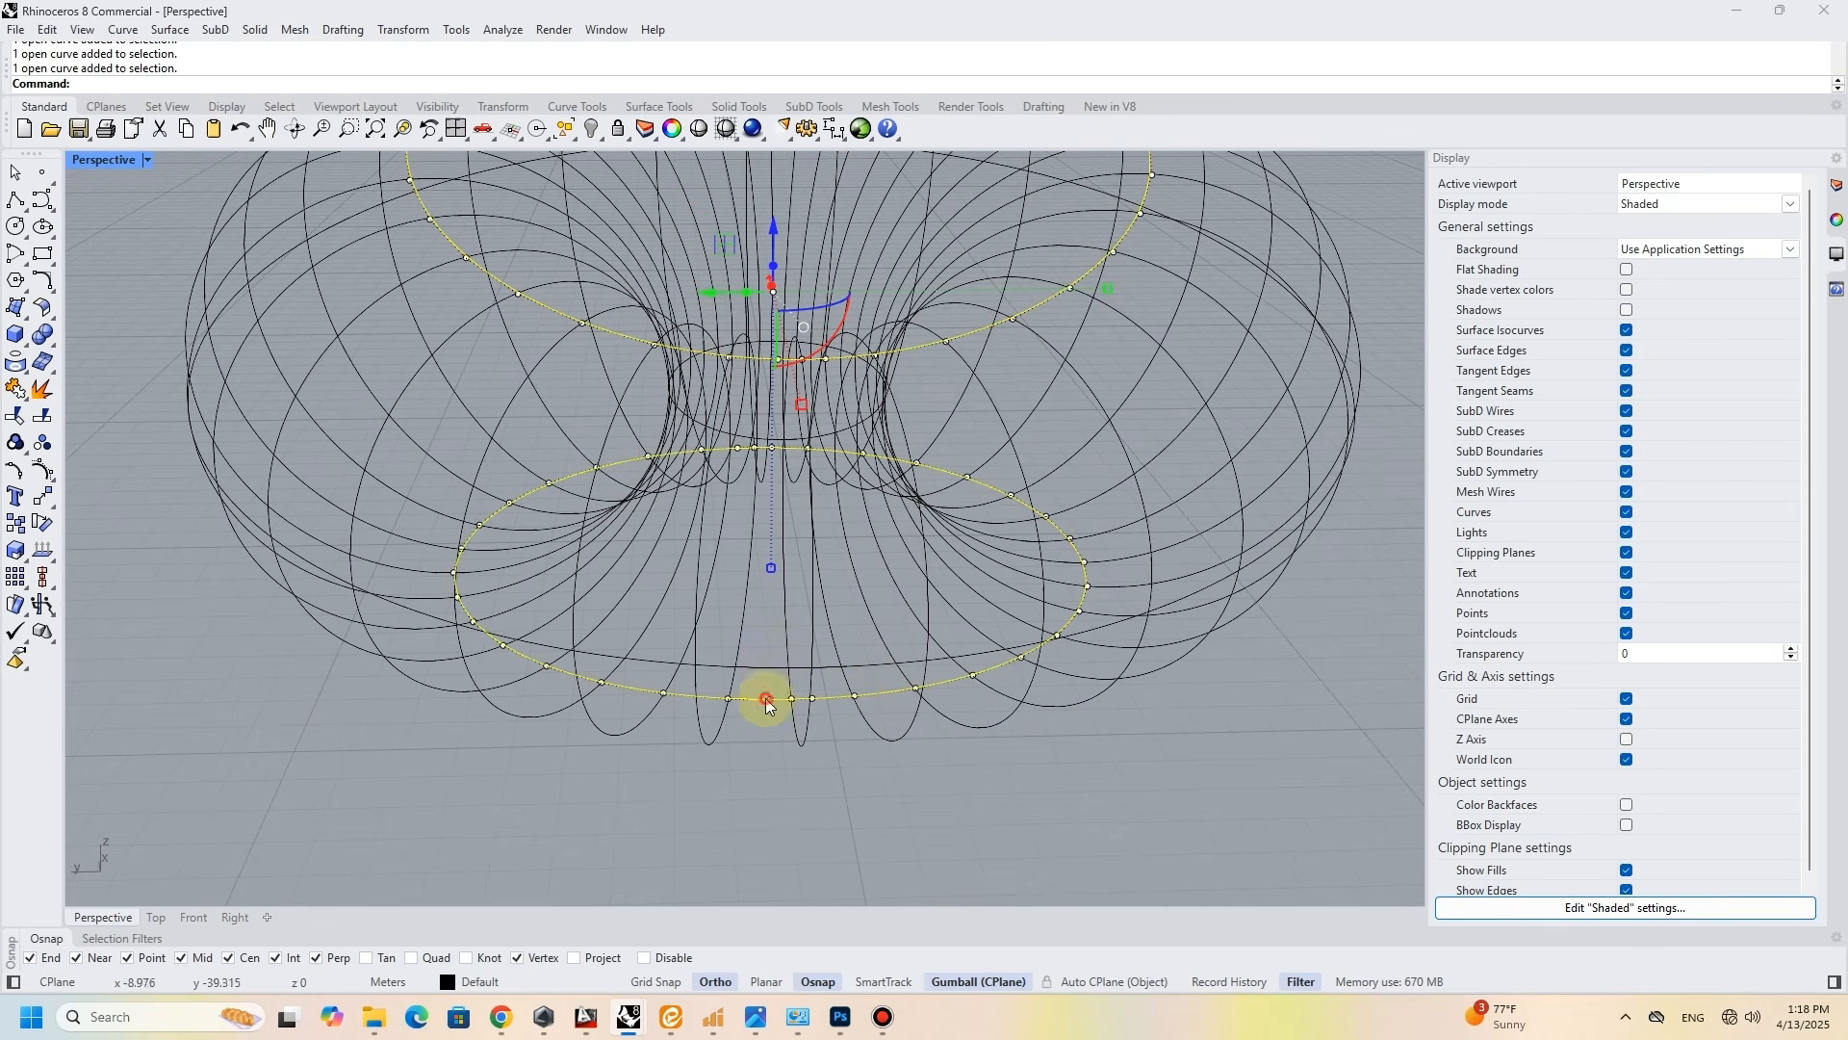
click(18, 390)
- Join the two halves of the wireframe's widest outer ring into a closed curve
scroll(406, 470, down, 4)
click(405, 469)
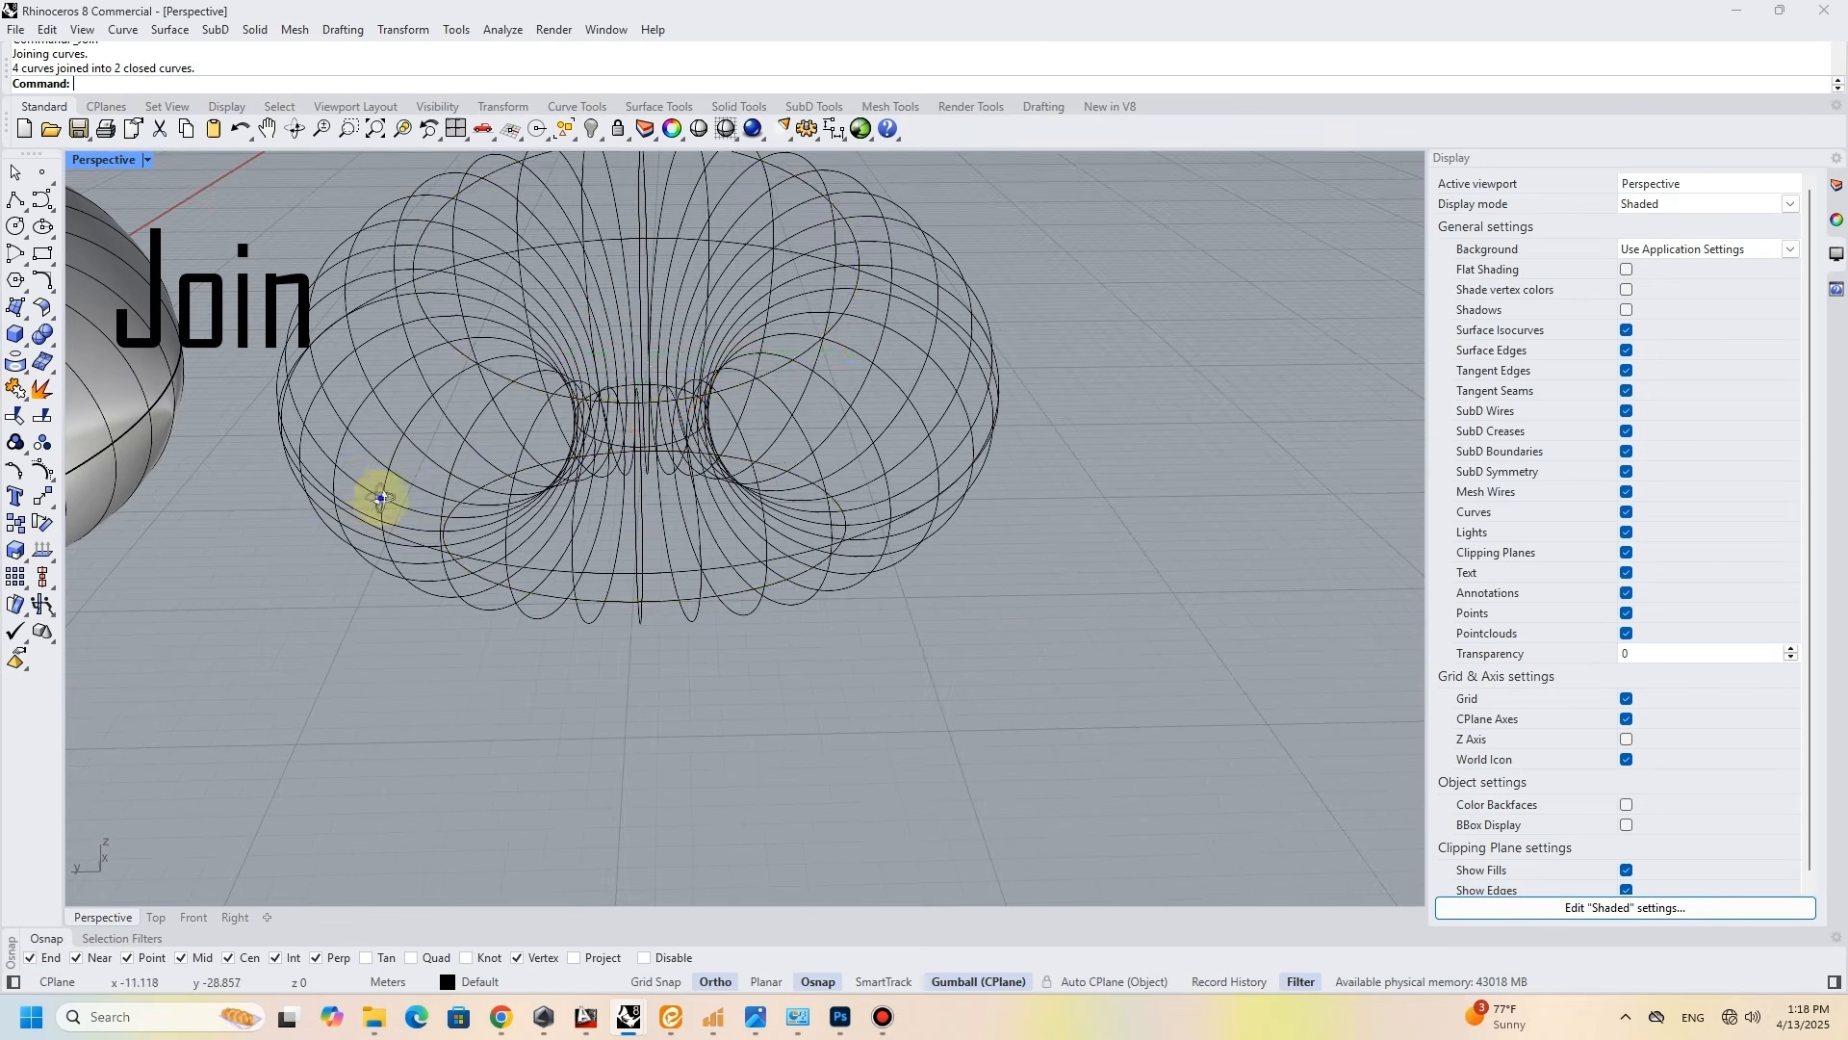
right_drag(381, 499, 385, 466)
click(374, 435)
shift+click(823, 454)
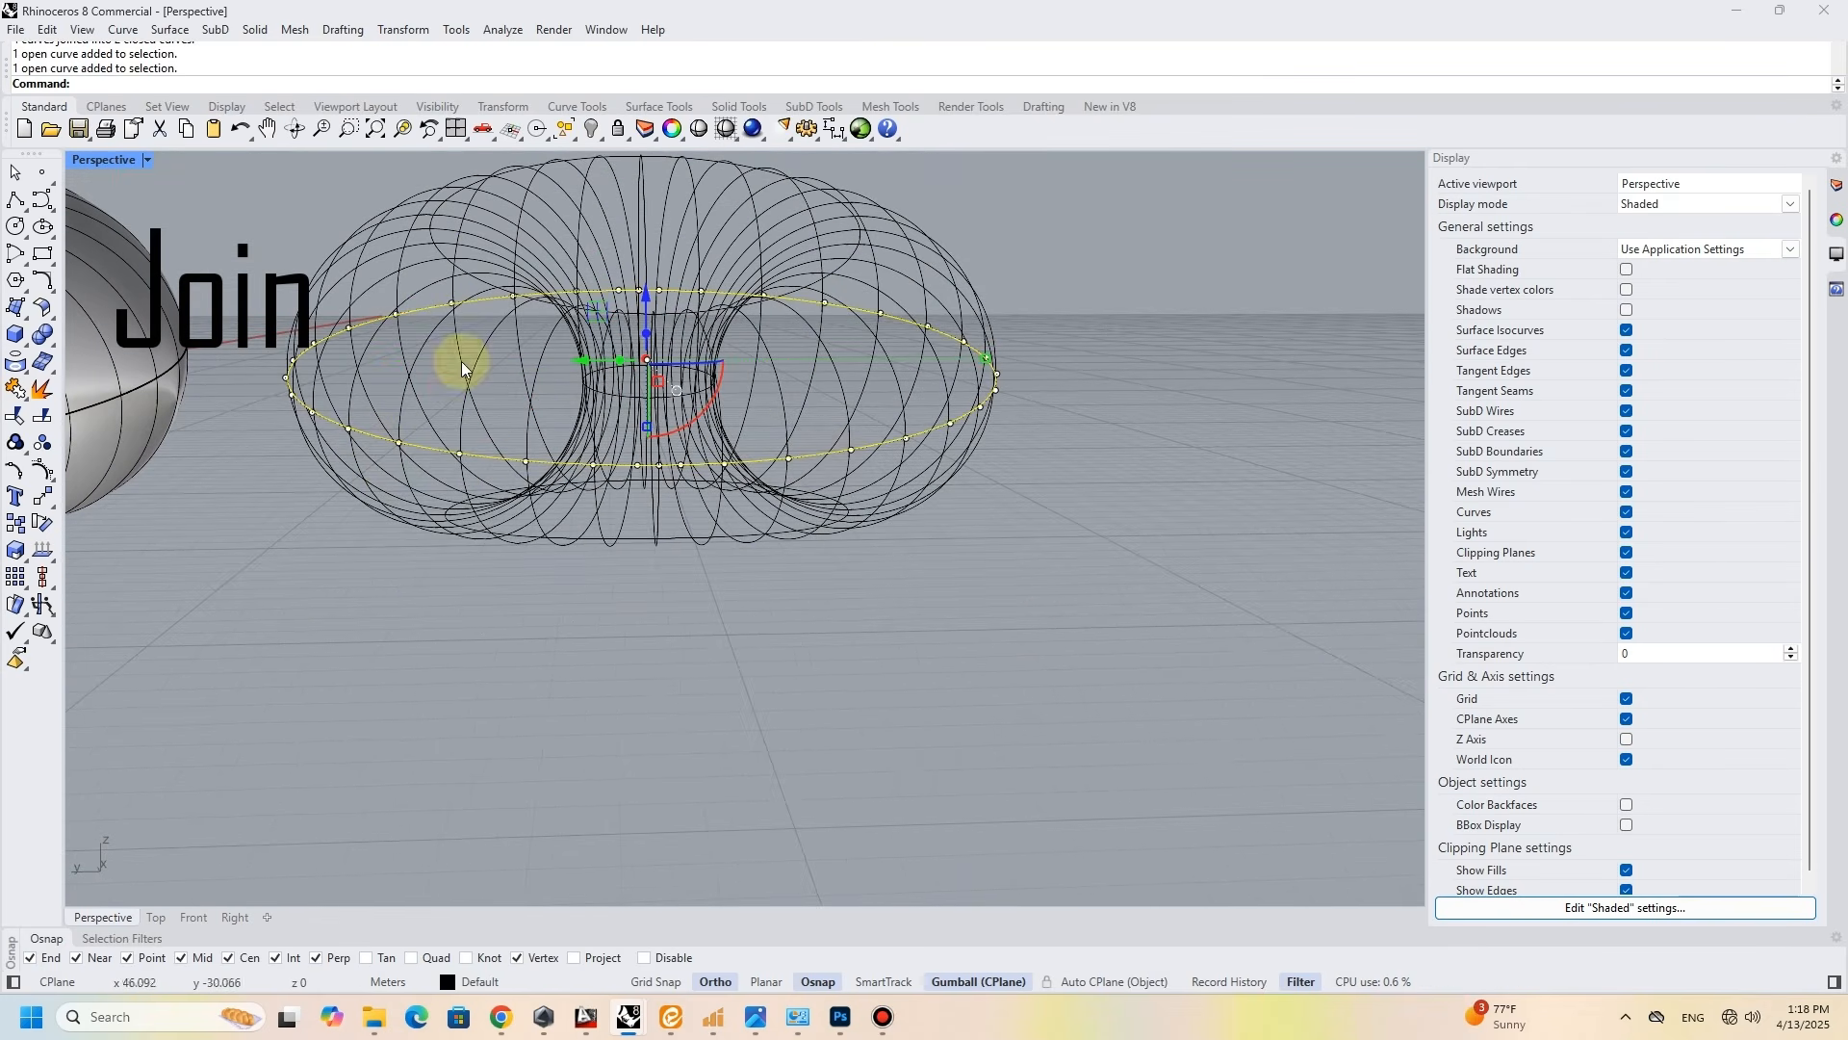
click(15, 390)
key(Escape)
- Move the wireframe's top ring slightly up and its bottom ring down by 0.1 along the Z axis
mouse_move(641, 357)
right_down()
mouse_move(641, 401)
mouse_move(611, 363)
right_up()
click(562, 406)
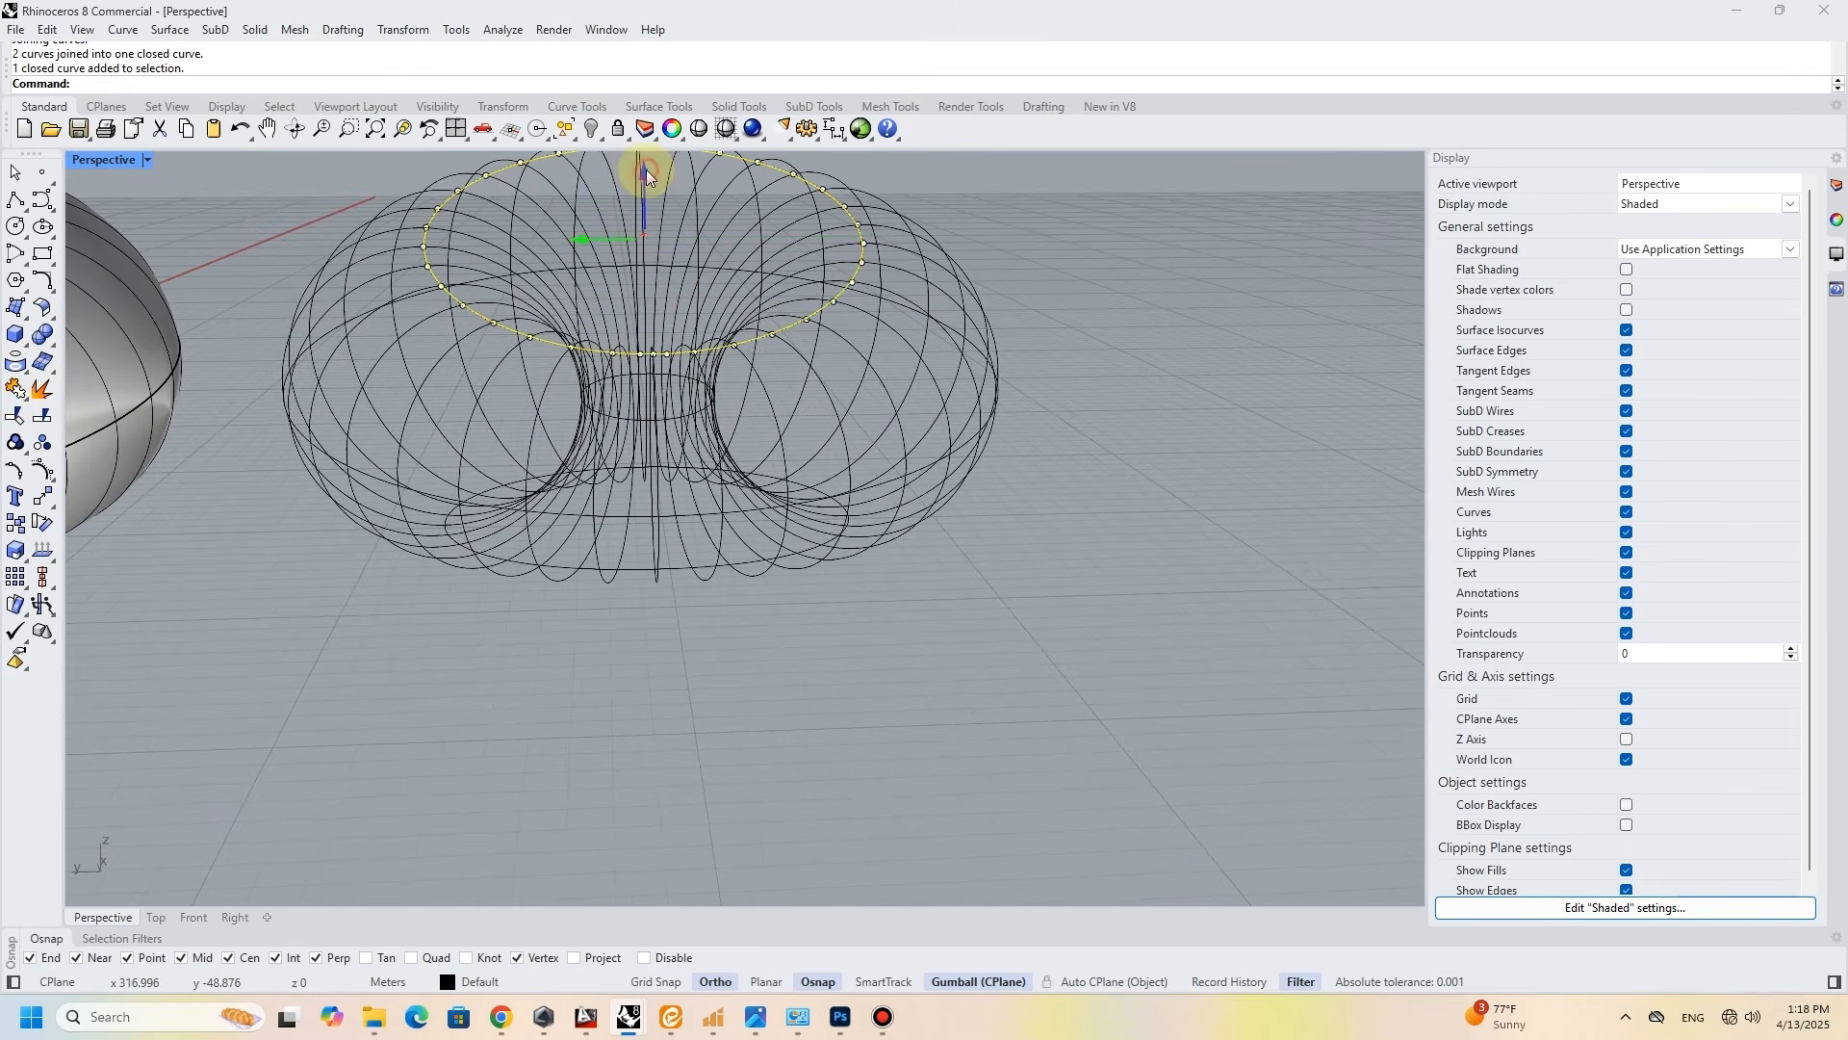
key(Escape)
click(640, 571)
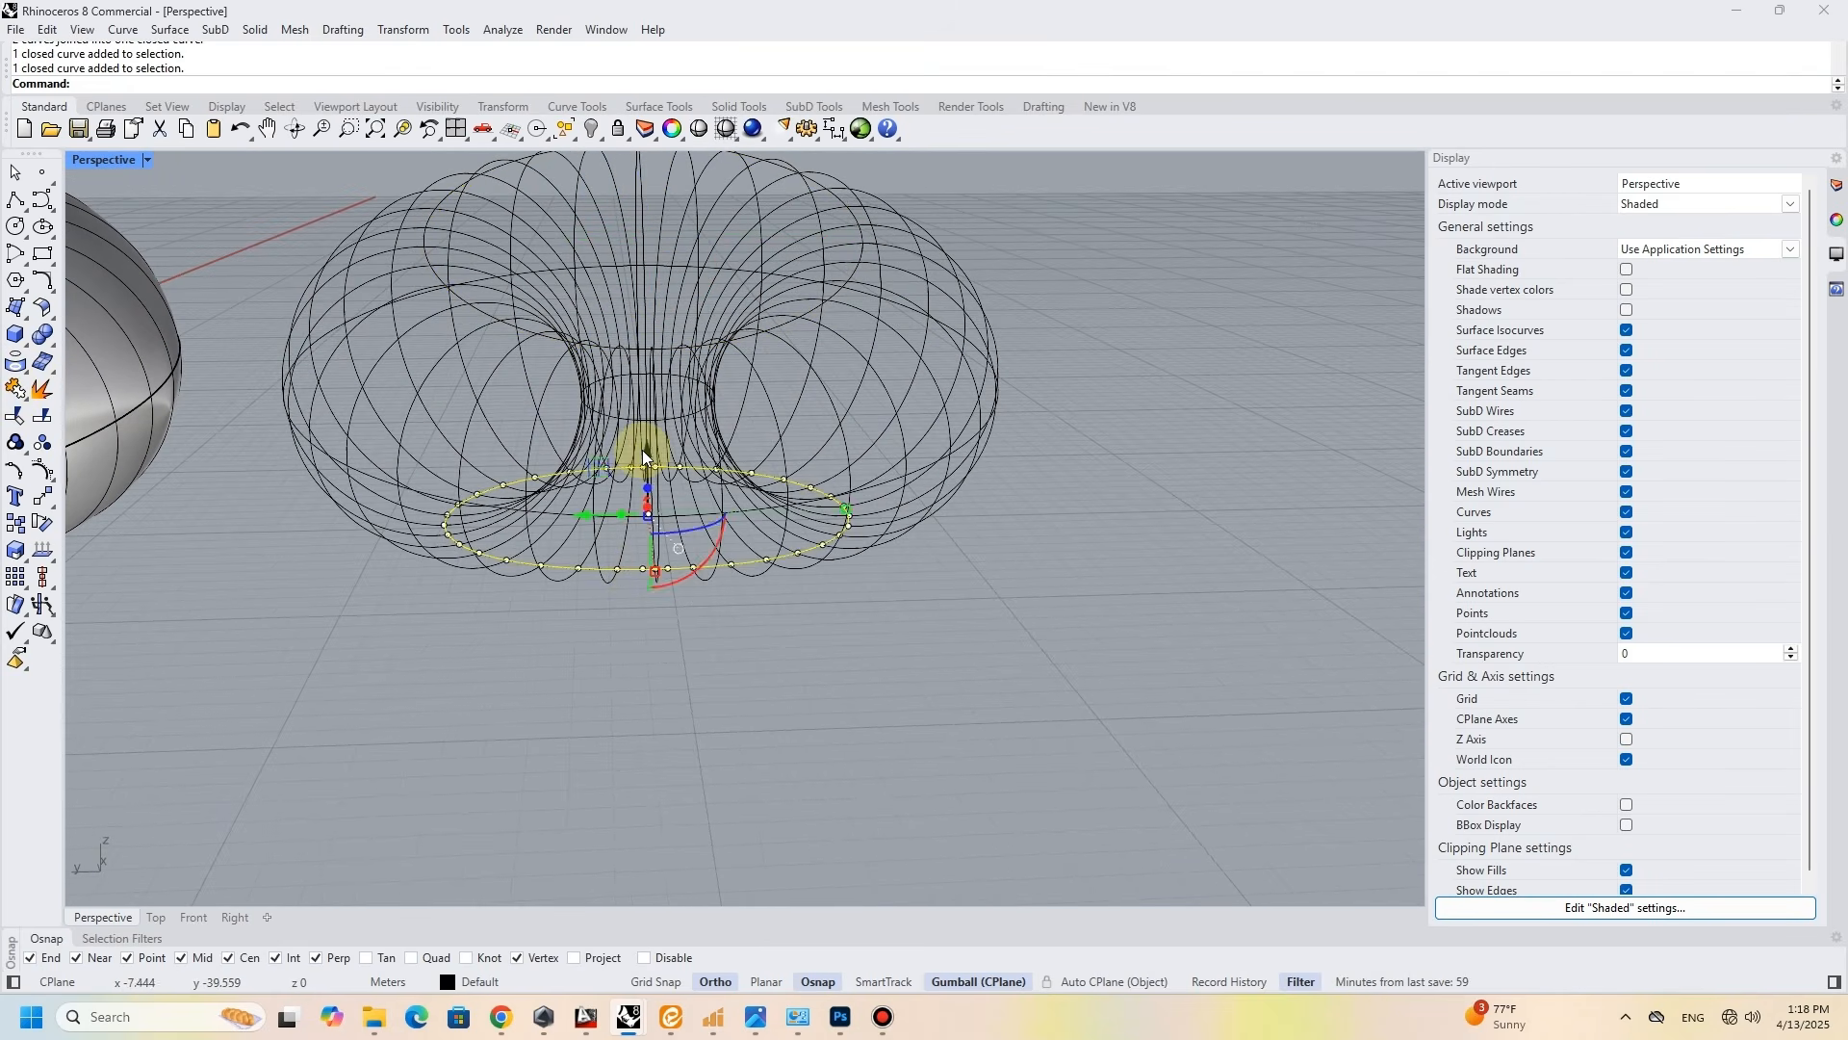
text(-.1)
key(Return)
- Join the two halves of the inner ring around the wireframe's hole into a closed curve
right_drag(641, 446, 643, 472)
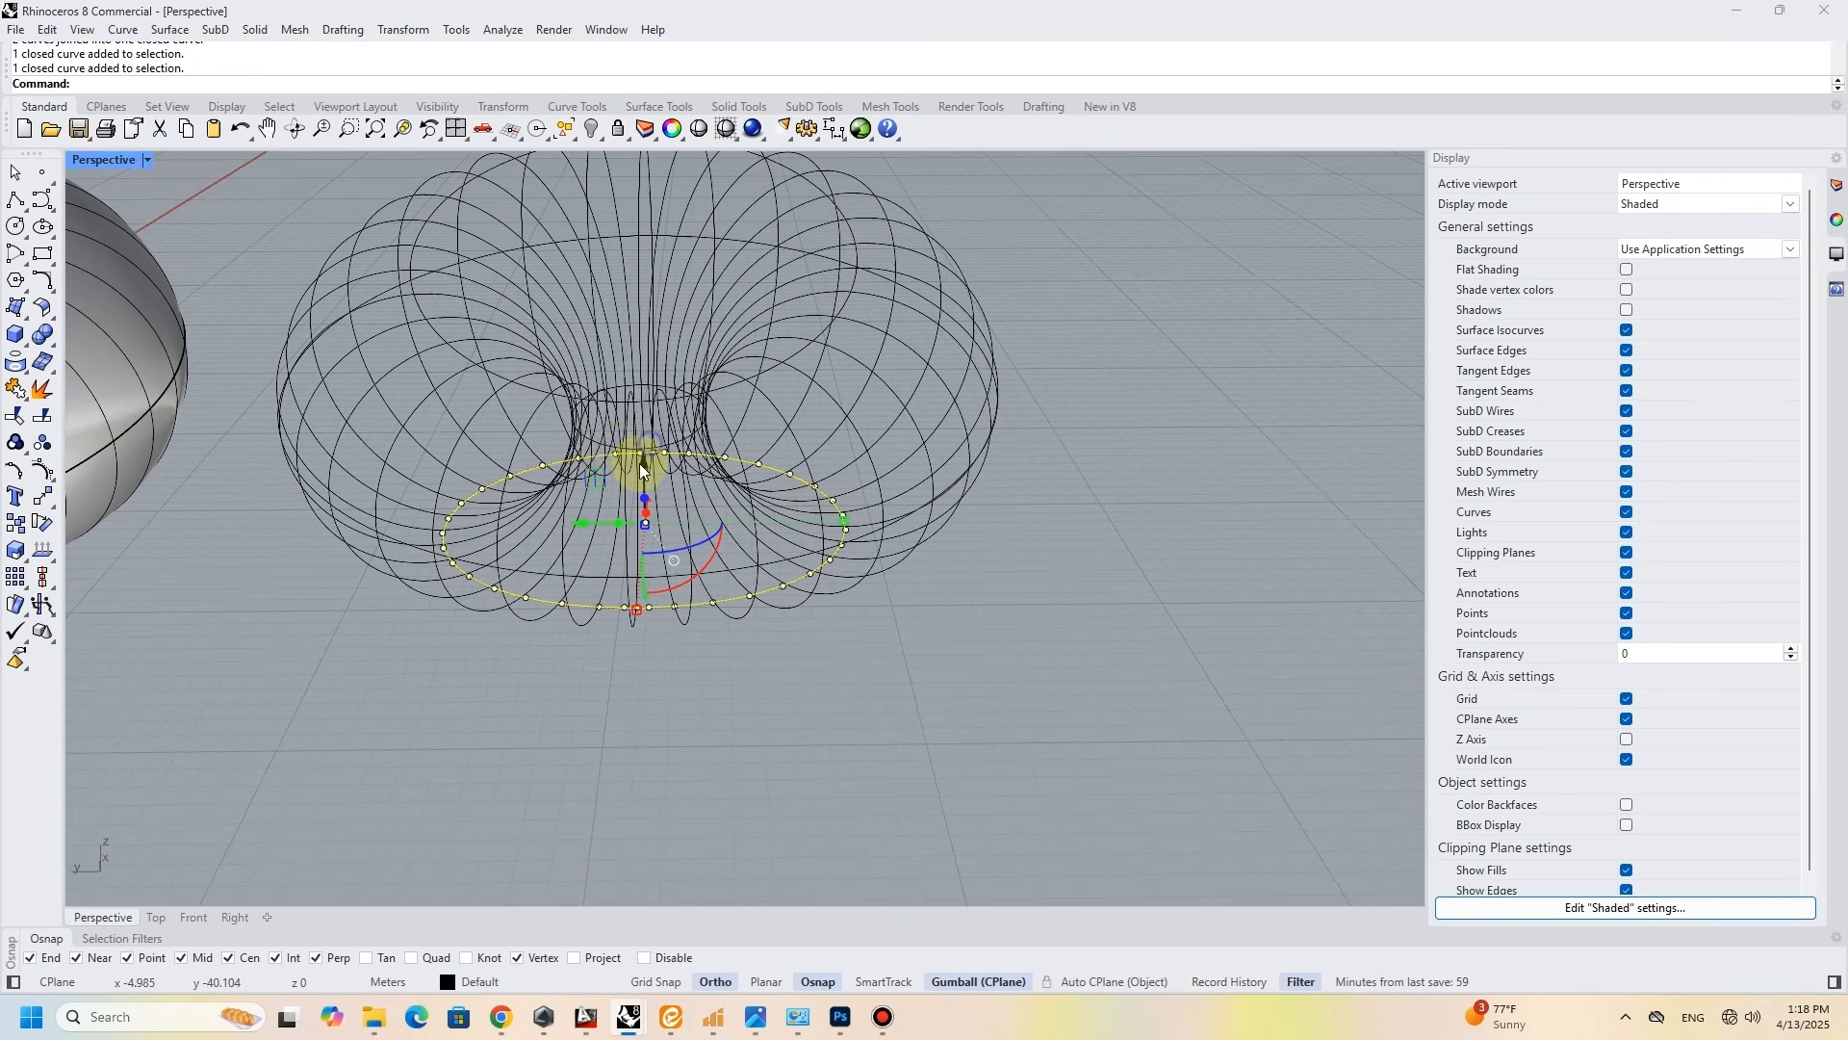
click(606, 443)
click(661, 492)
scroll(644, 445, up, 8)
click(673, 457)
click(16, 390)
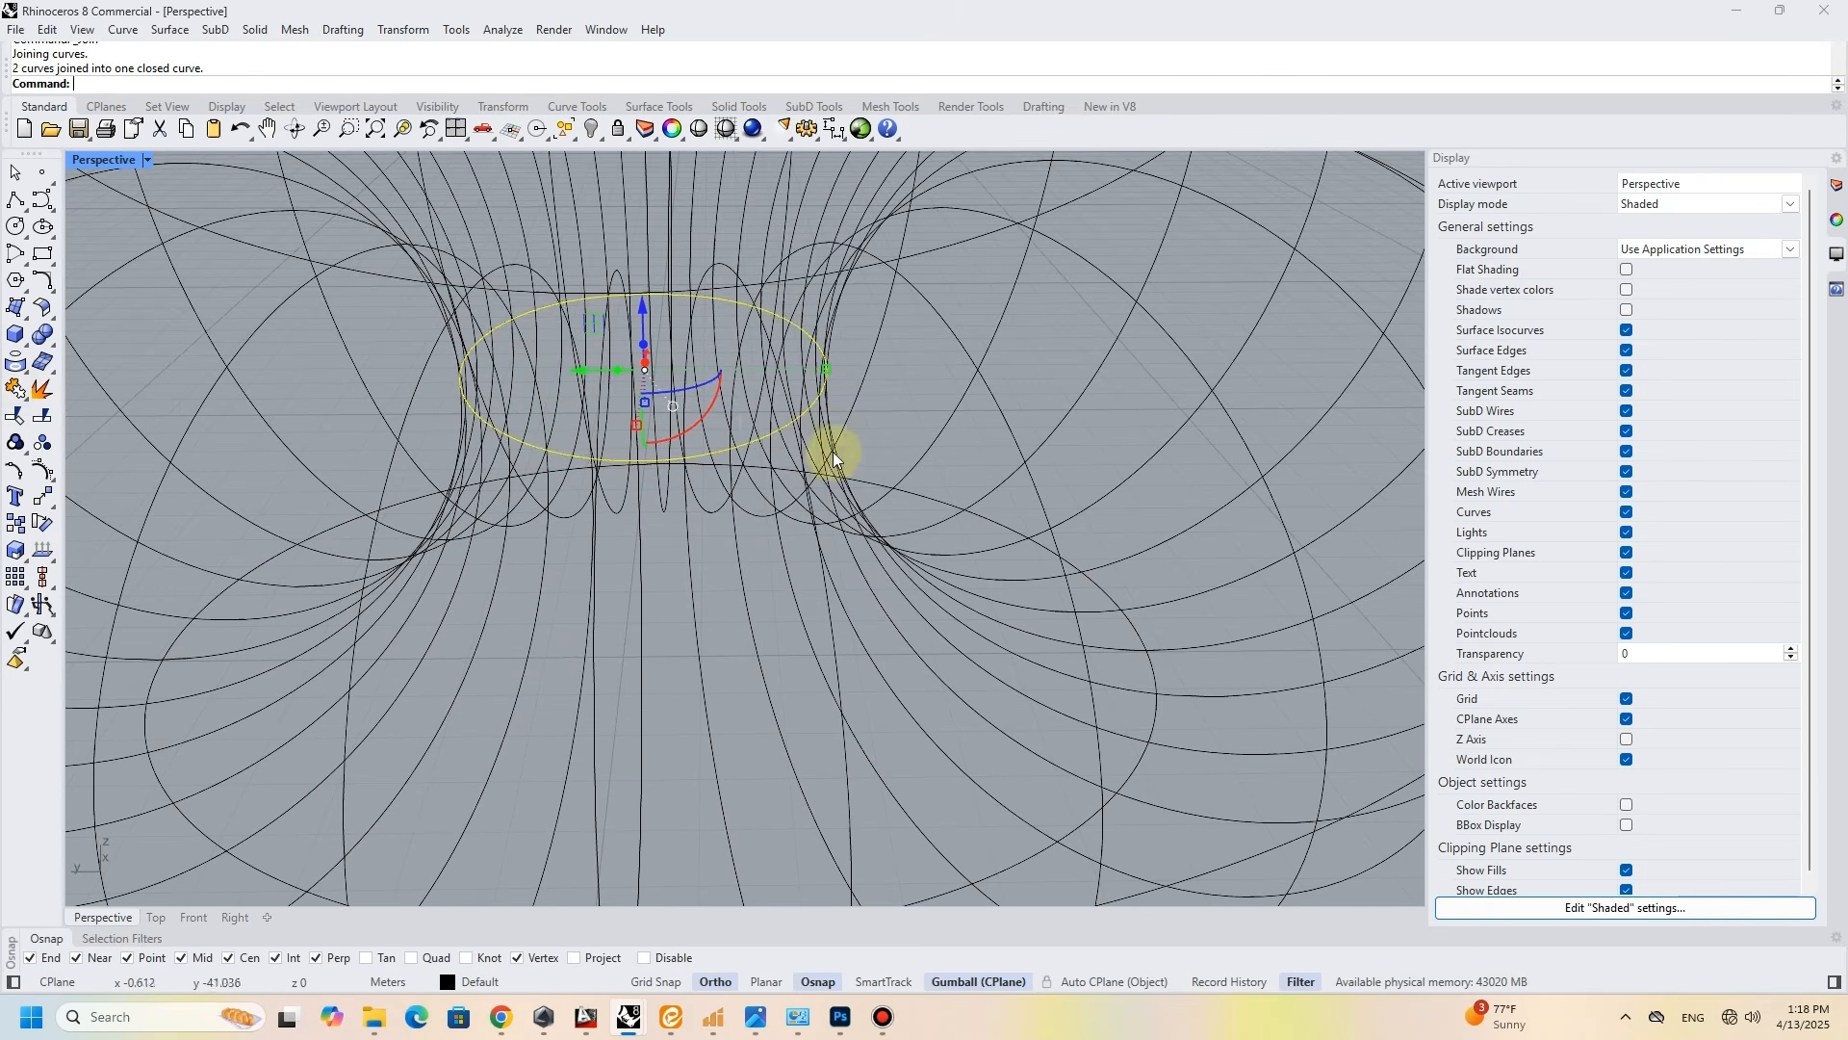
- Offset the inner ring by 0.2 towards its outside and delete the original curve
right_drag(834, 452, 840, 483)
text(Offset)
key(Return)
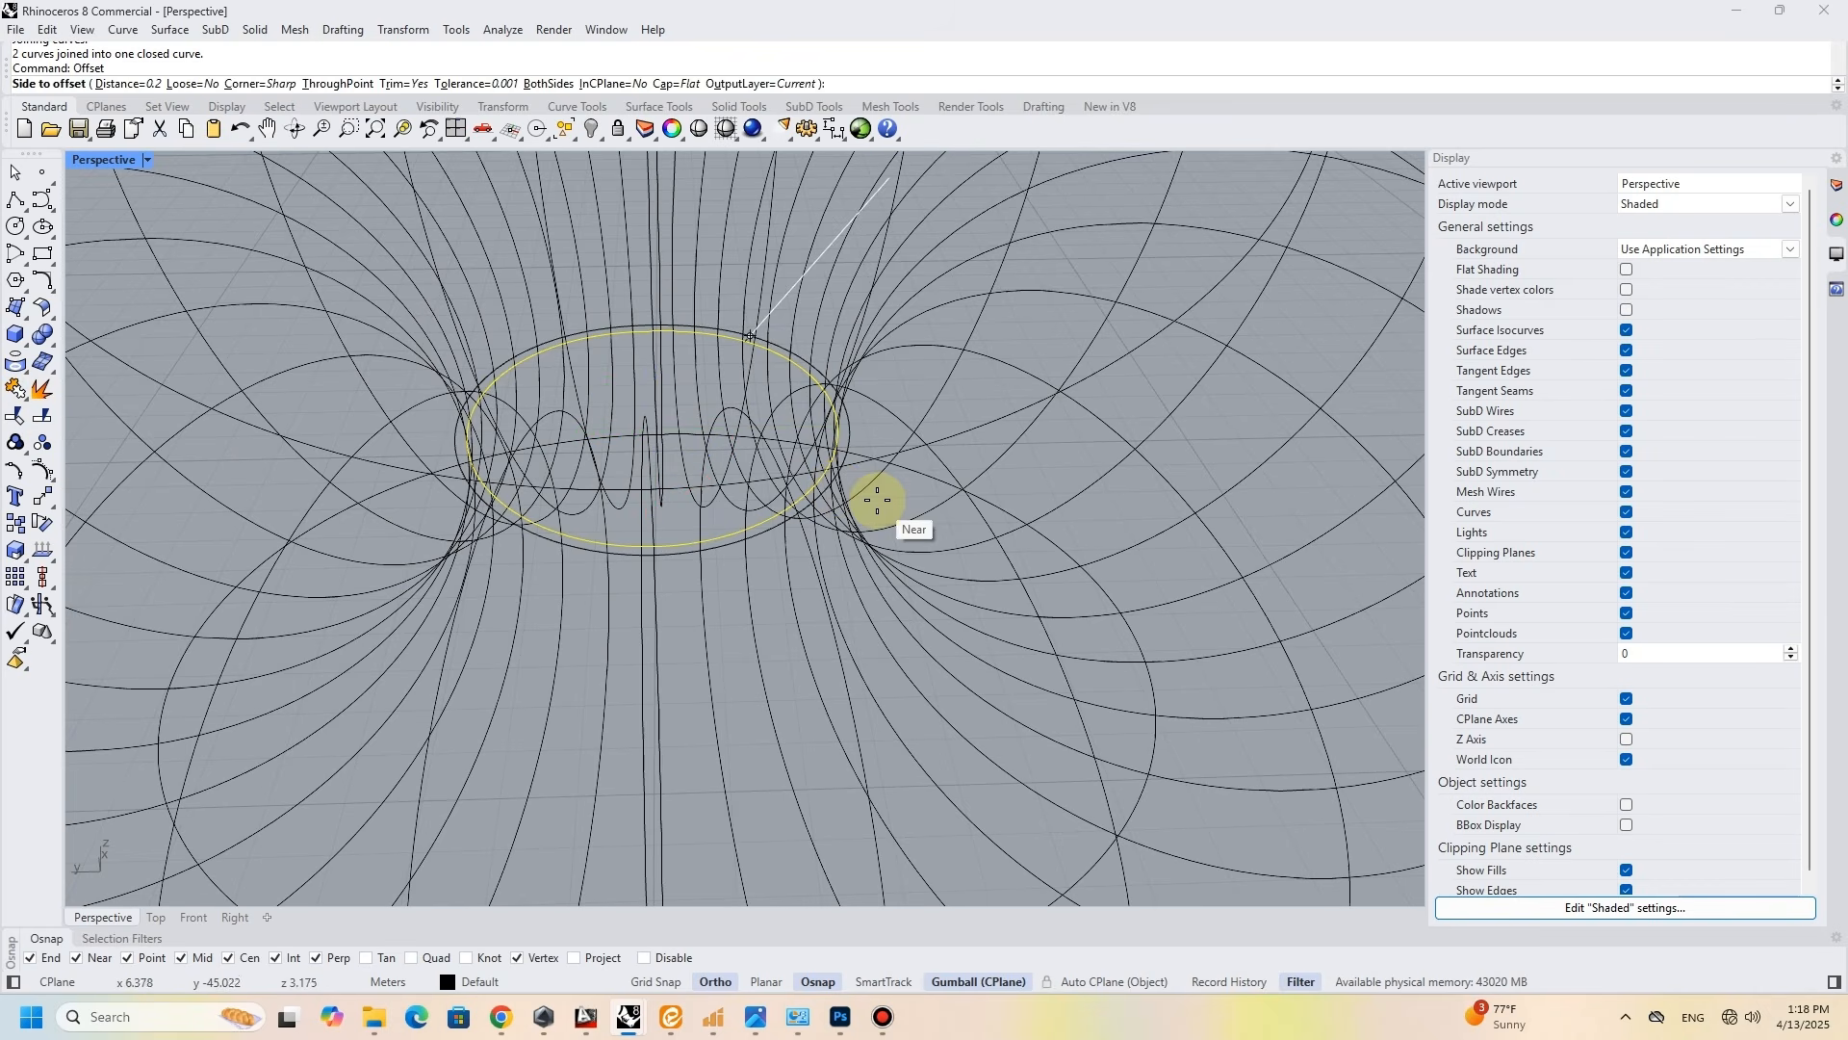
click(875, 499)
key(Delete)
- Offset the widest outer ring outward by 0.2 and delete the original curve
scroll(811, 483, down, 6)
click(1053, 649)
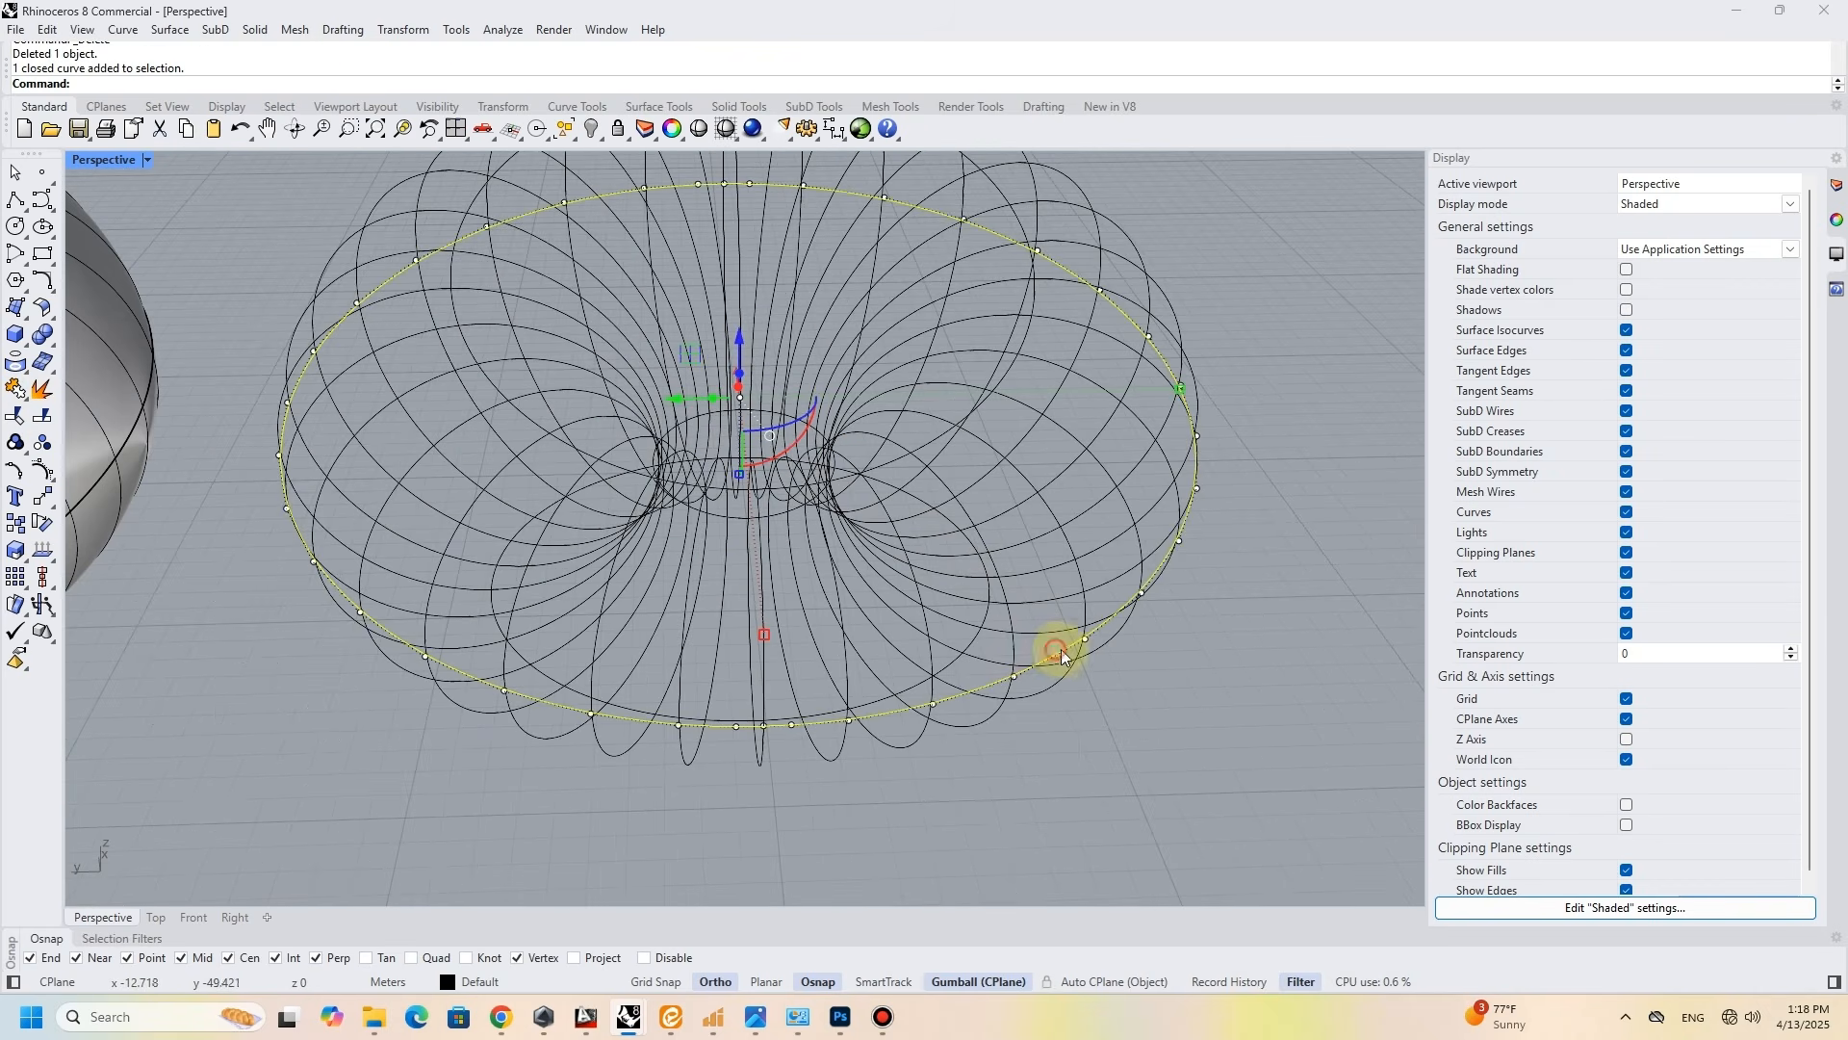
right_click(1057, 650)
click(1159, 672)
key(Delete)
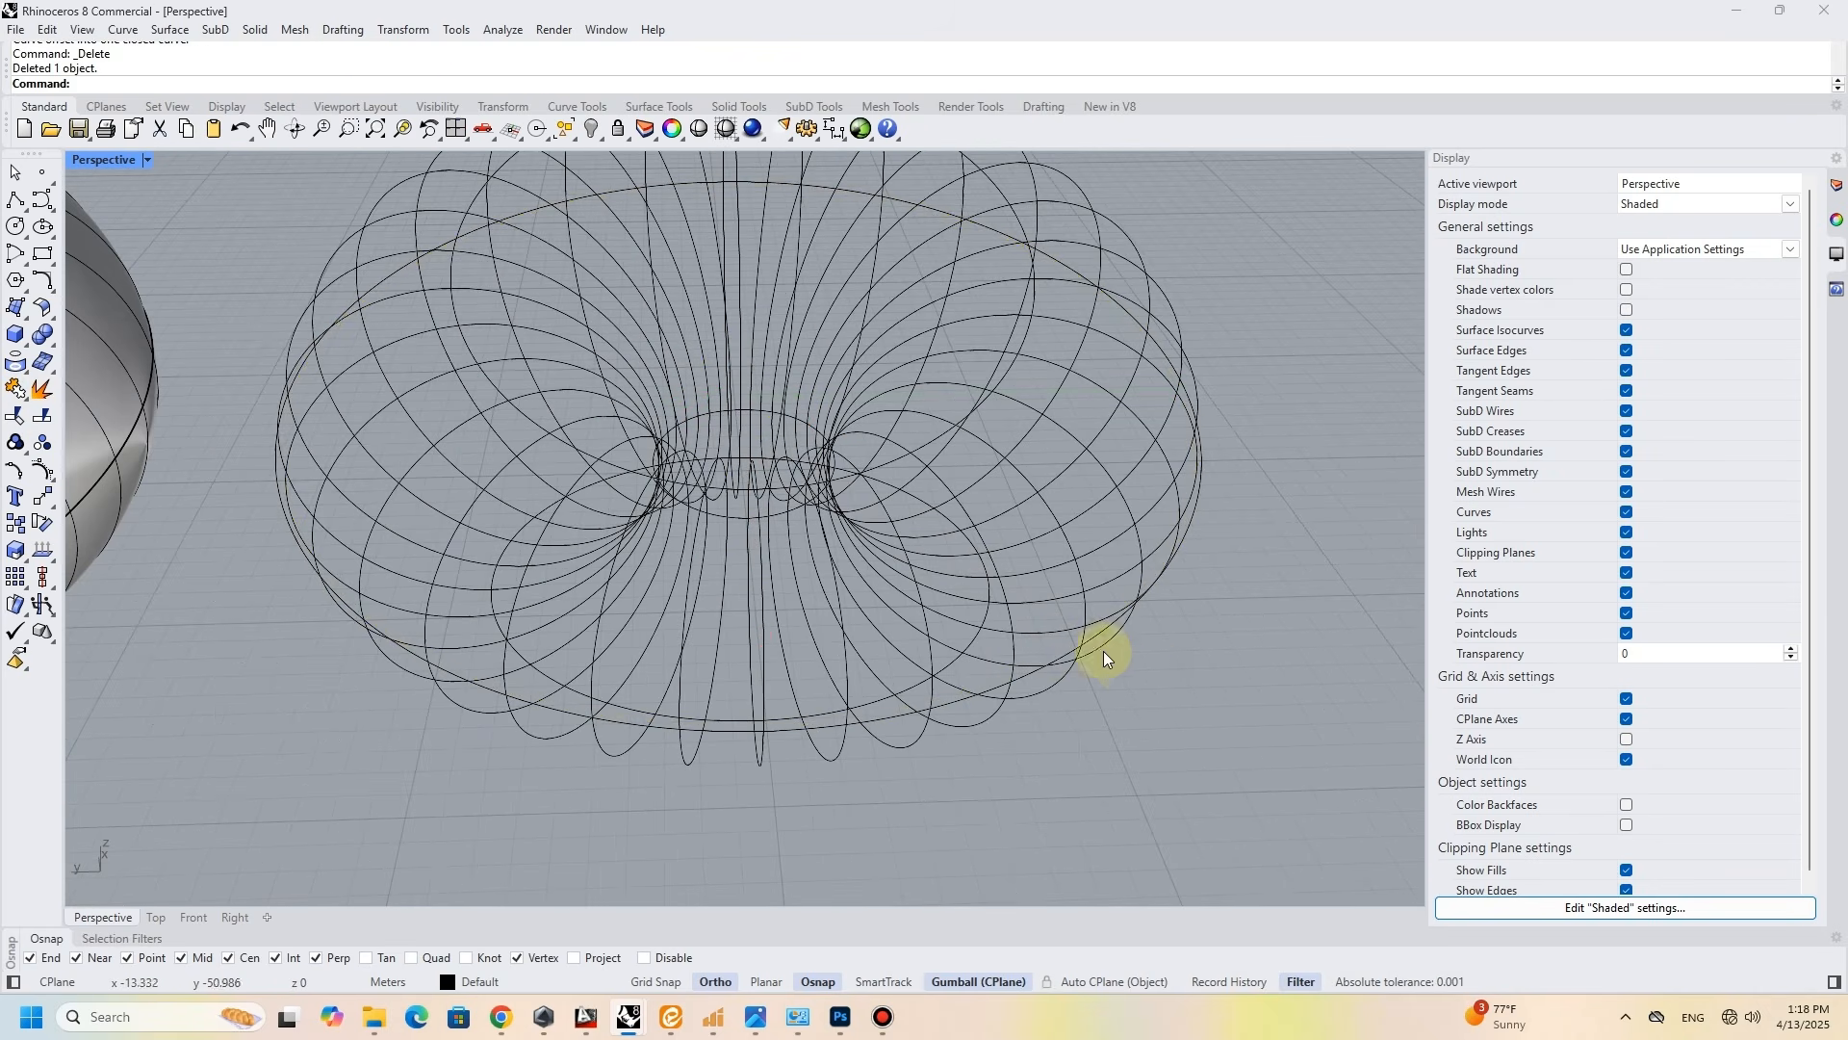
- Create flat-capped pipes of radius 0.1 along all wireframe curves and show the view in Arctic display mode
scroll(1059, 640, down, 5)
drag(528, 214, 1243, 707)
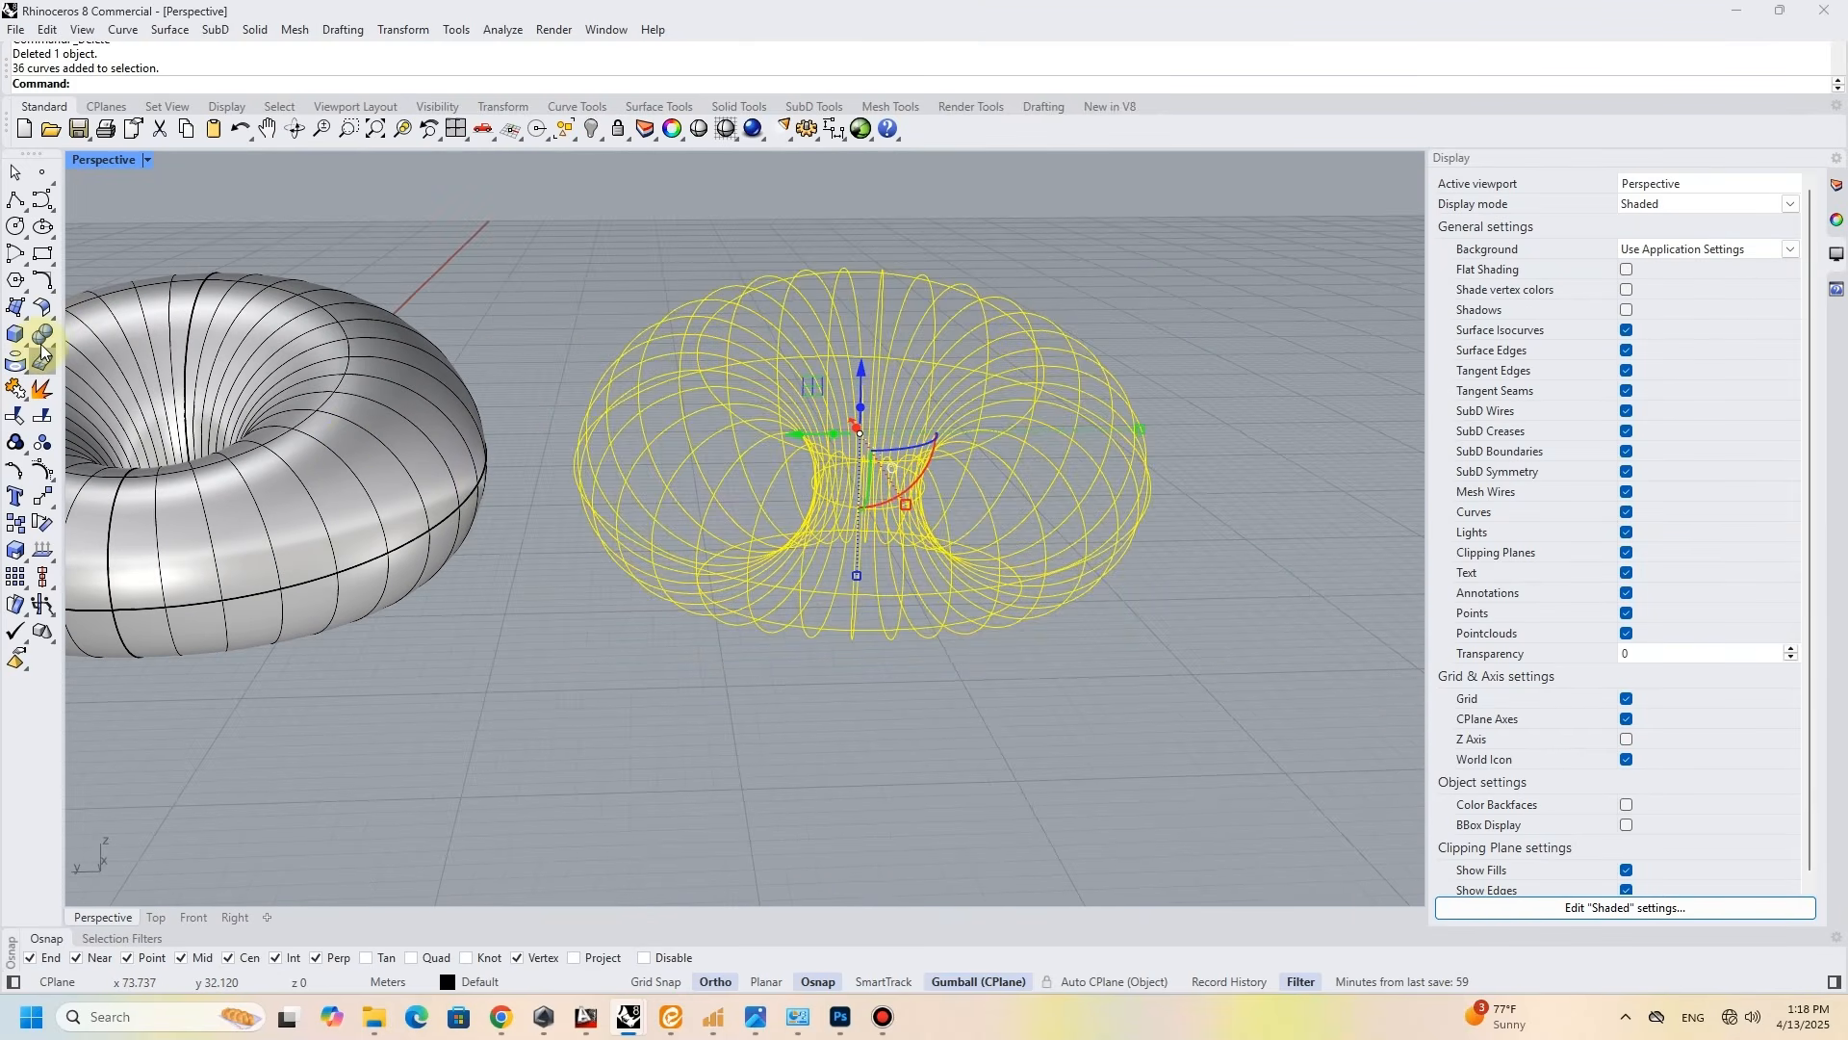
click(48, 349)
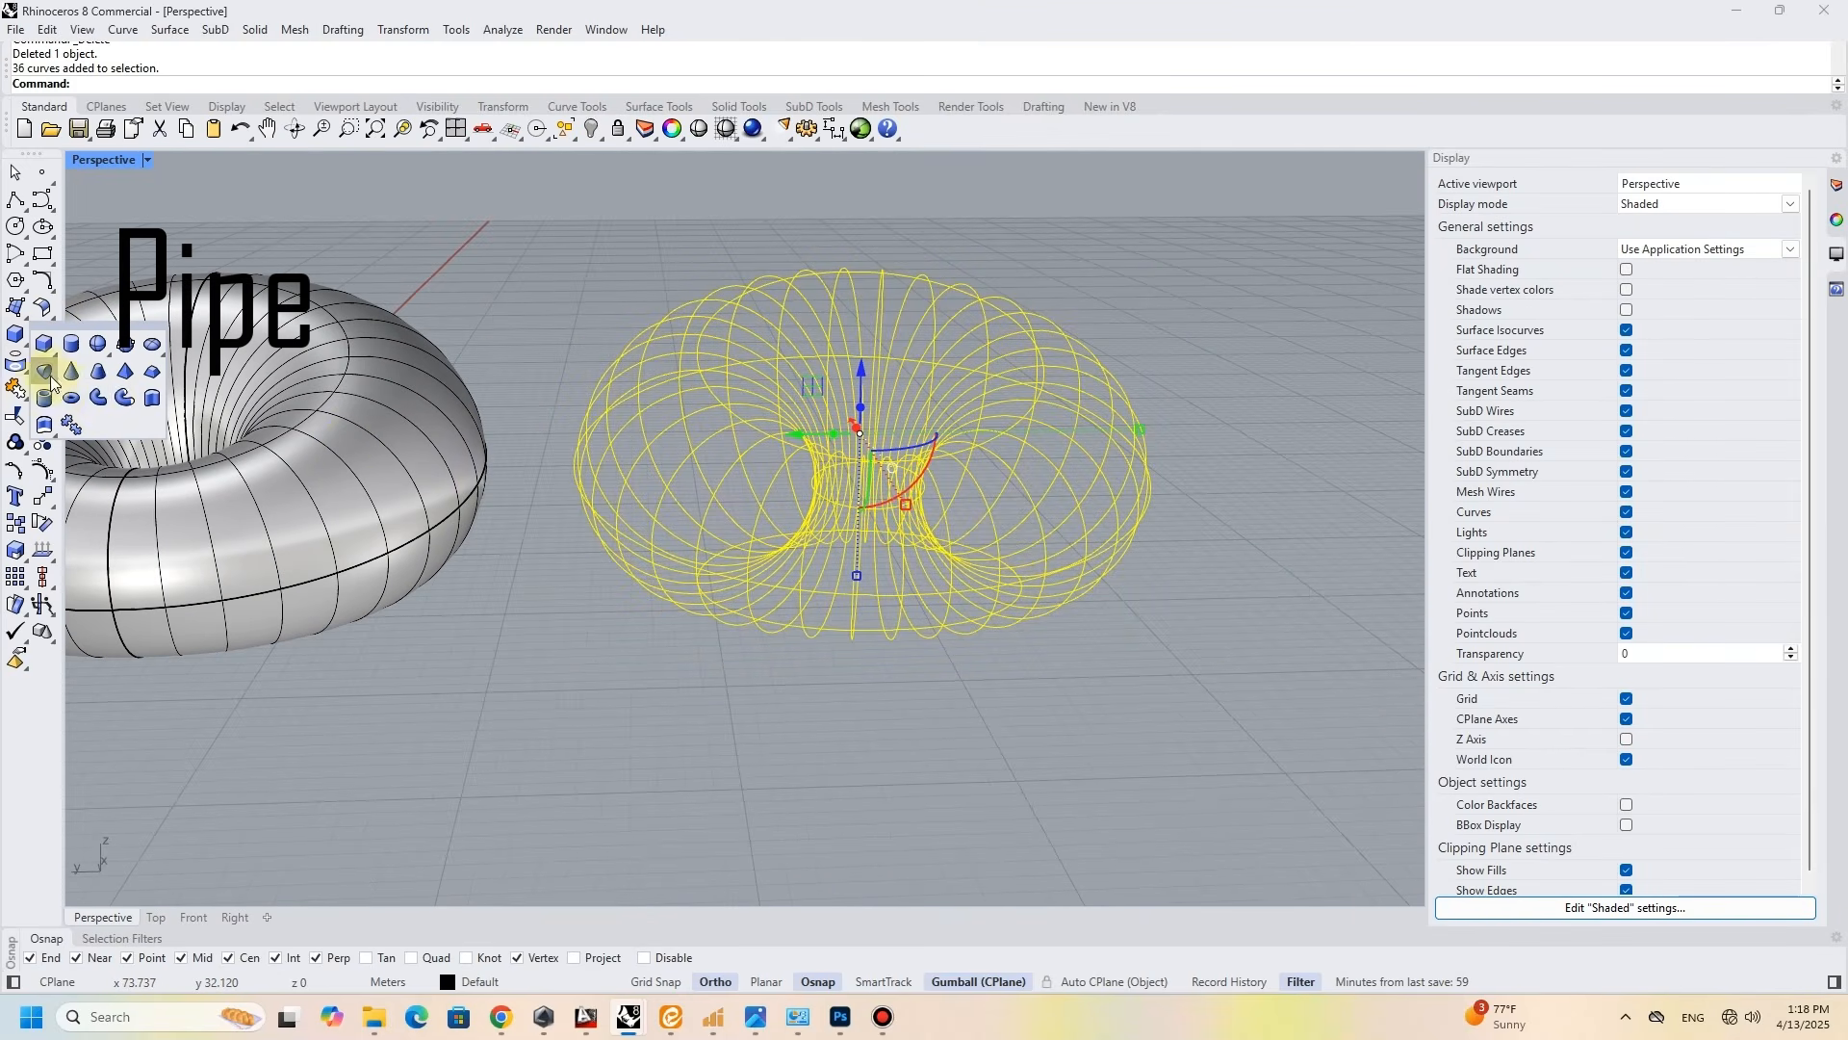
click(99, 398)
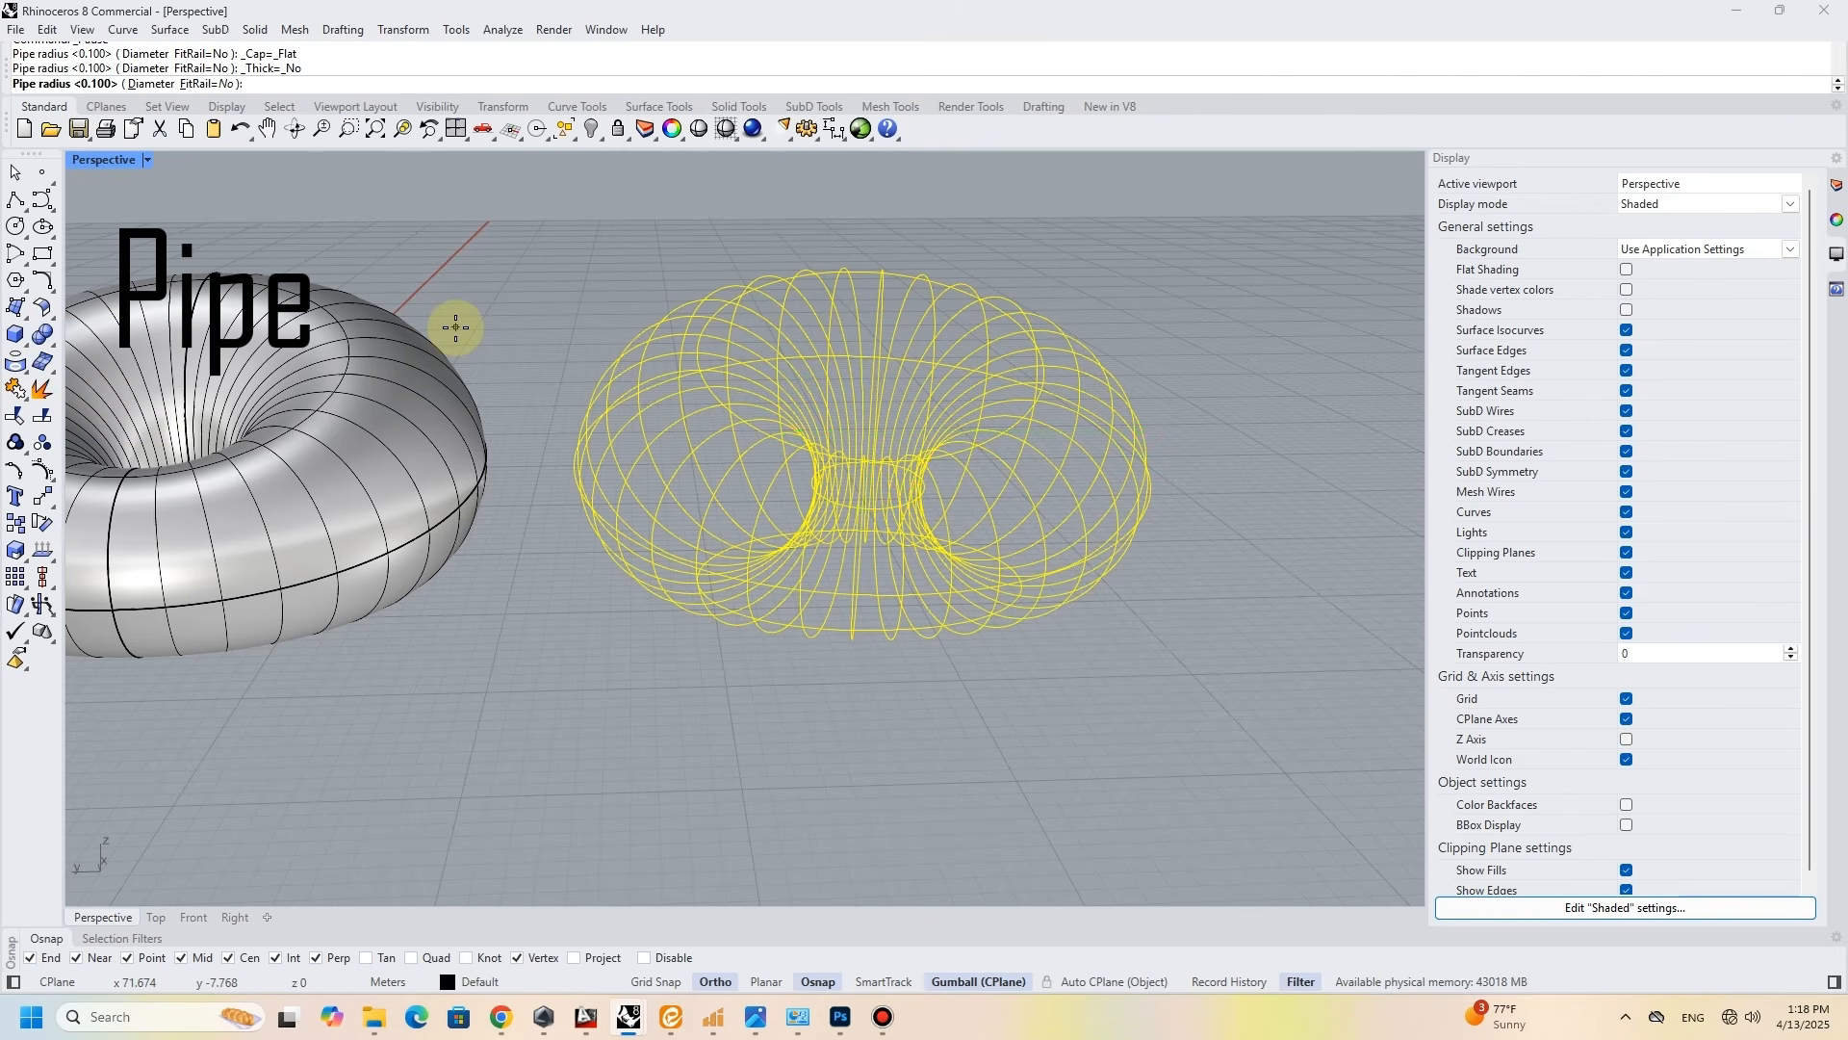
click(1117, 297)
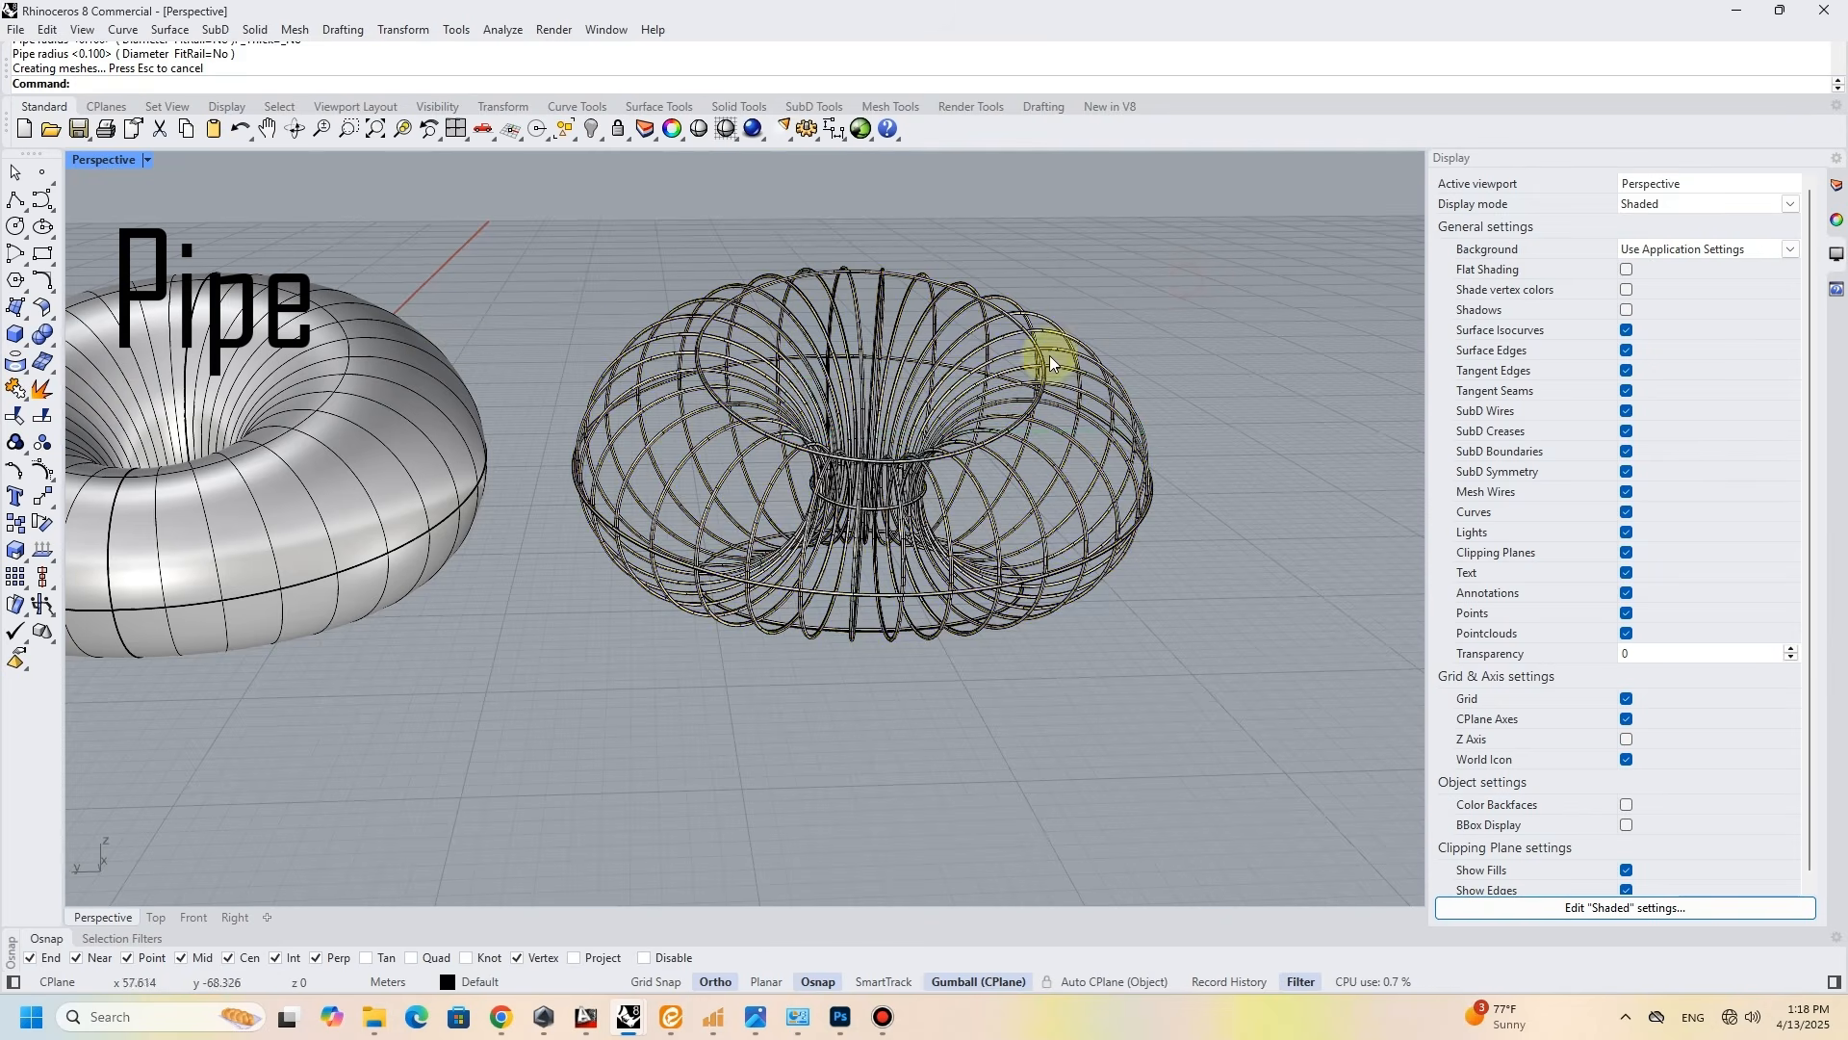
scroll(1052, 363, up, 2)
click(147, 160)
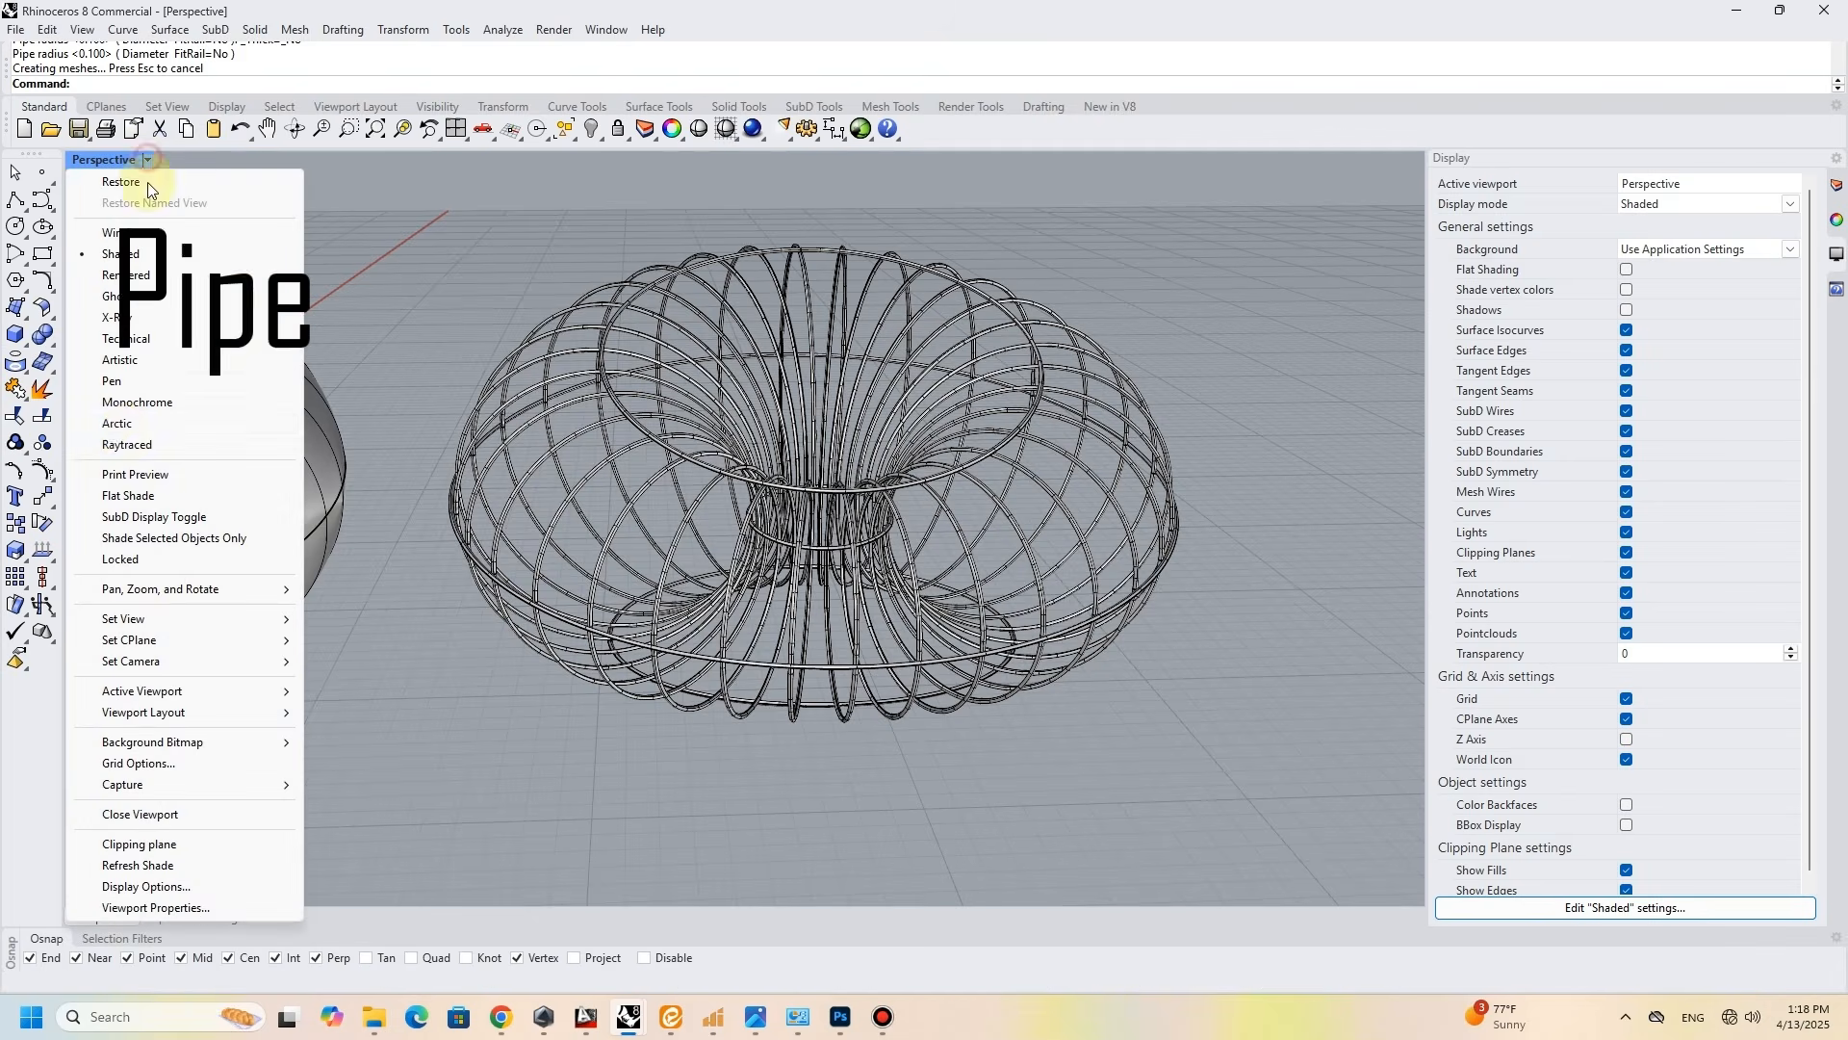
click(131, 425)
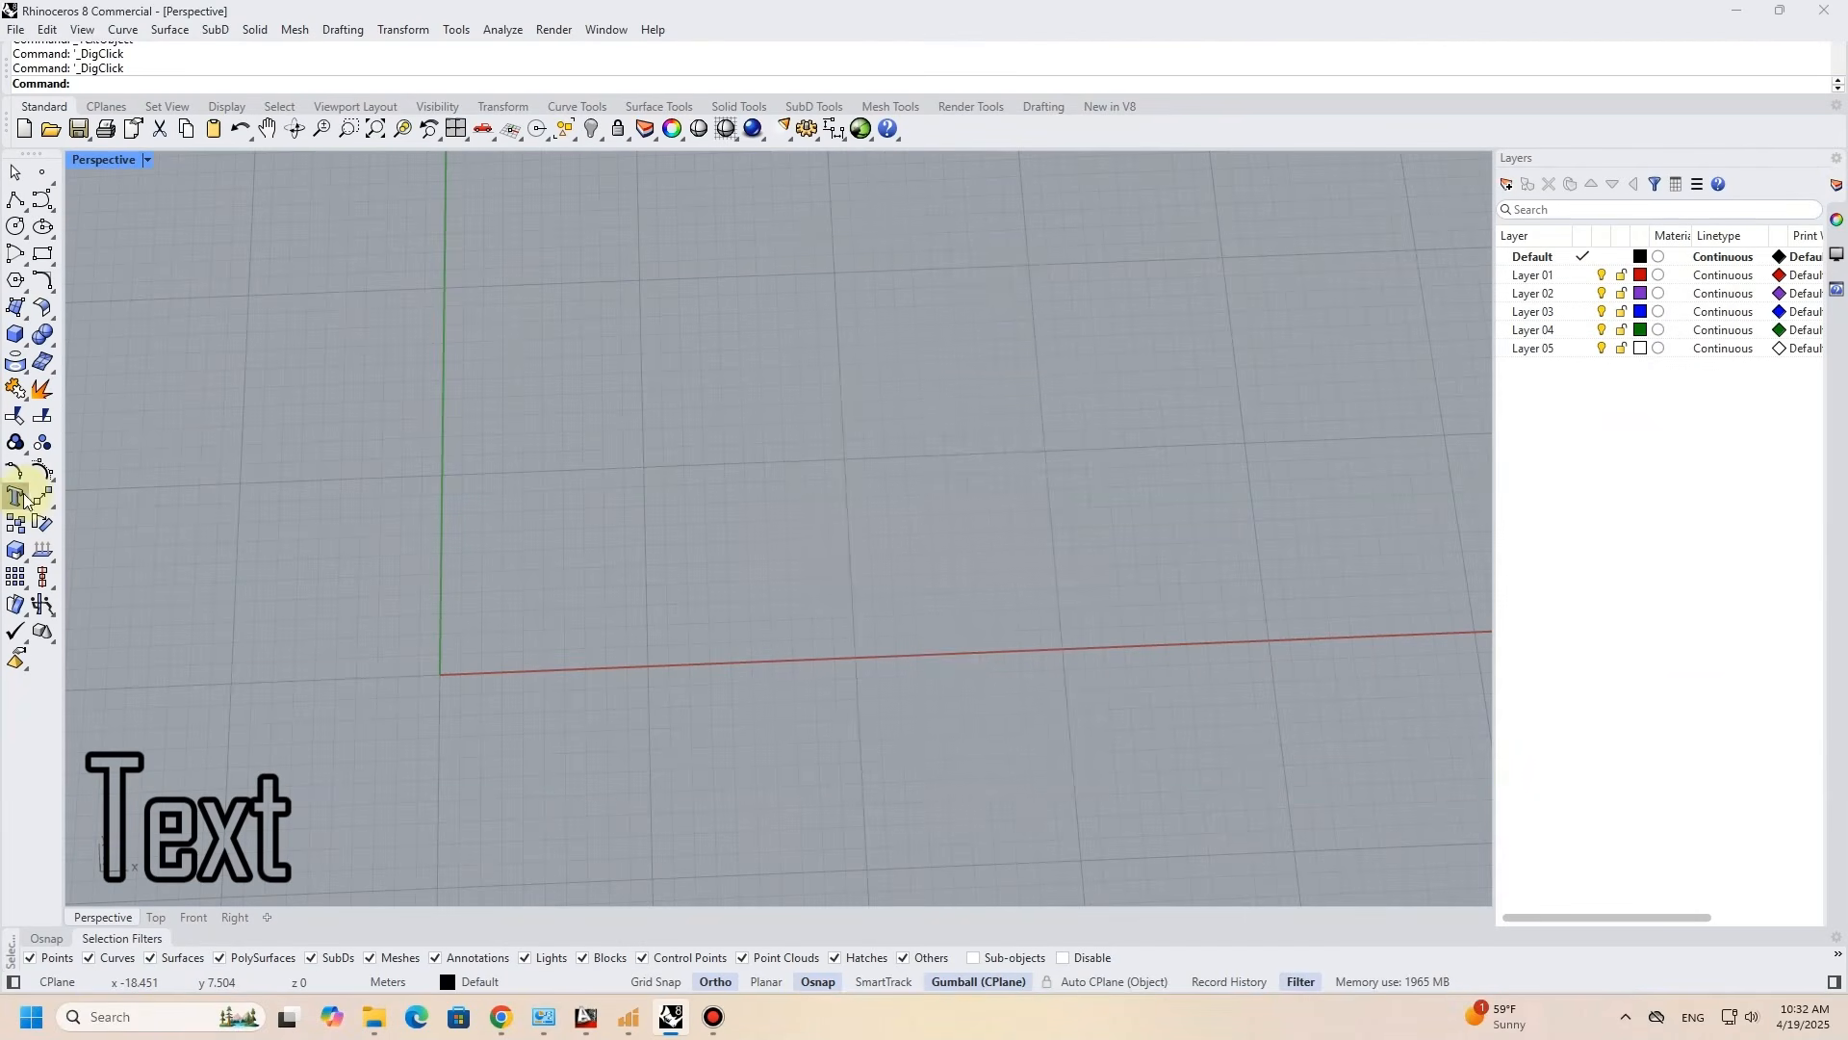
- Start a new text object for the sliced lettering model
click(17, 495)
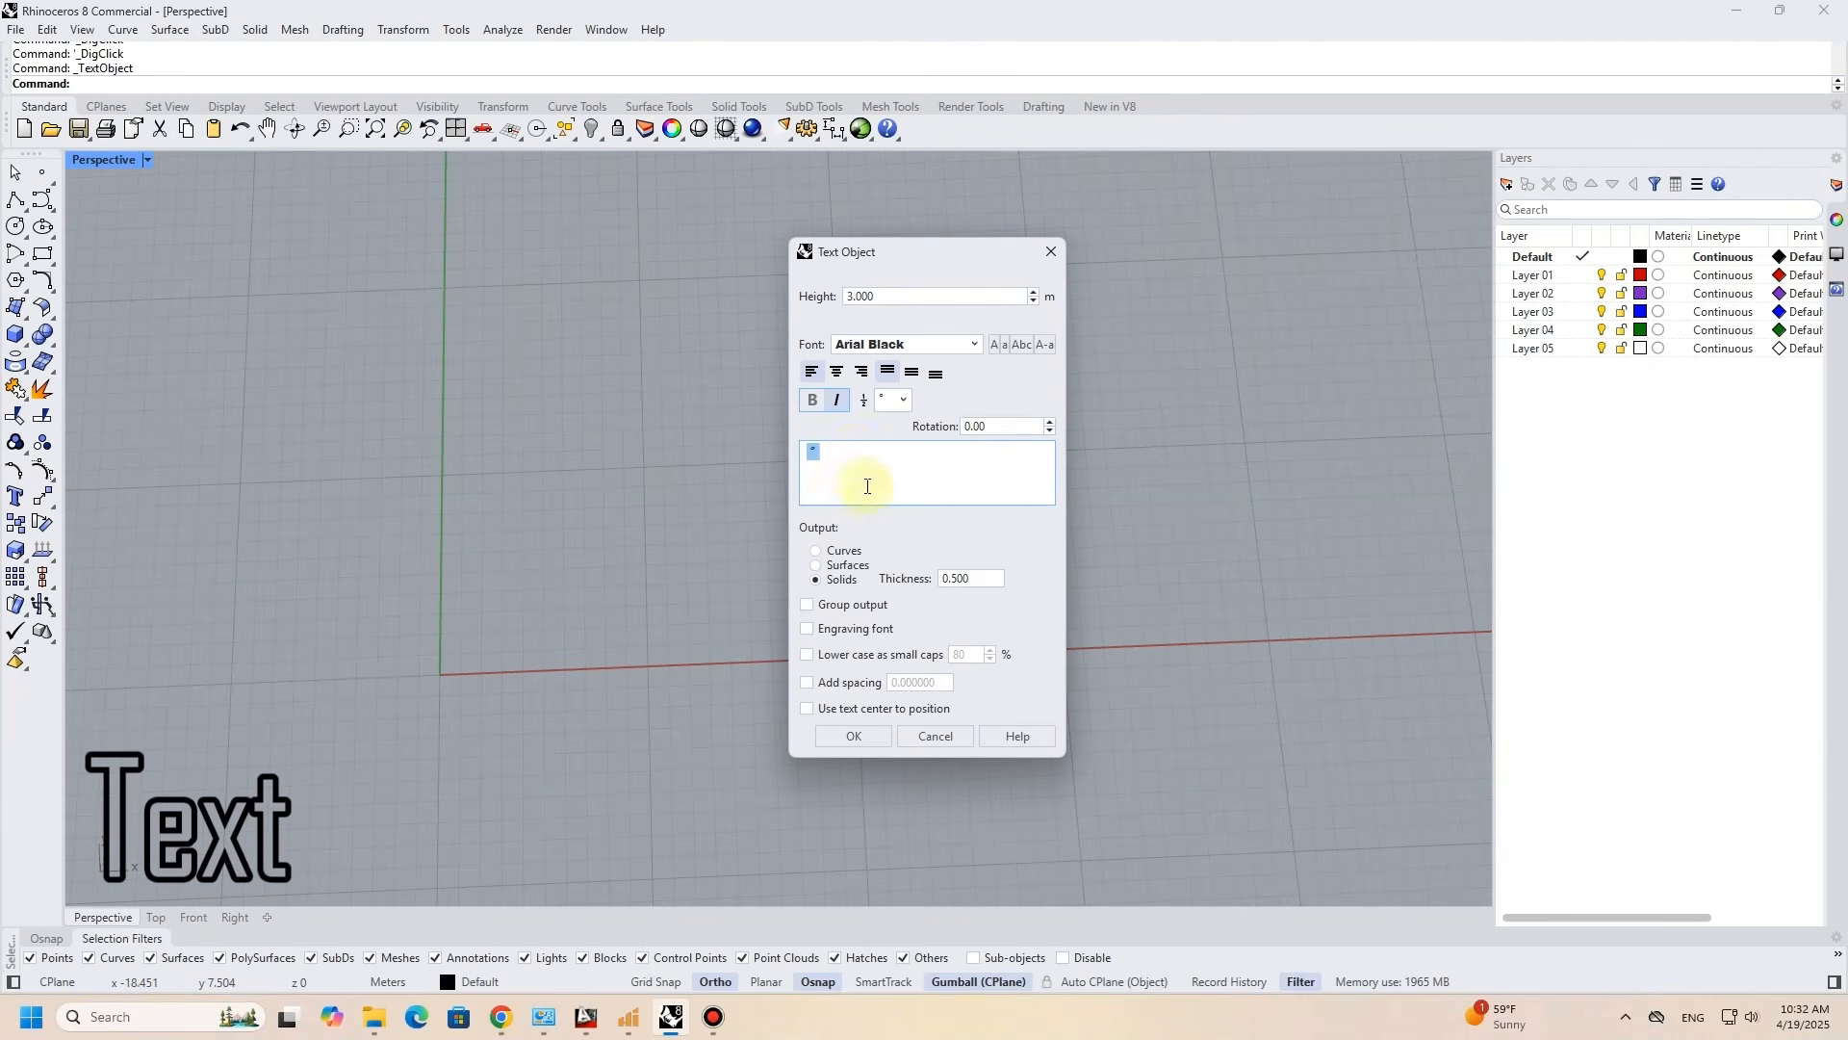
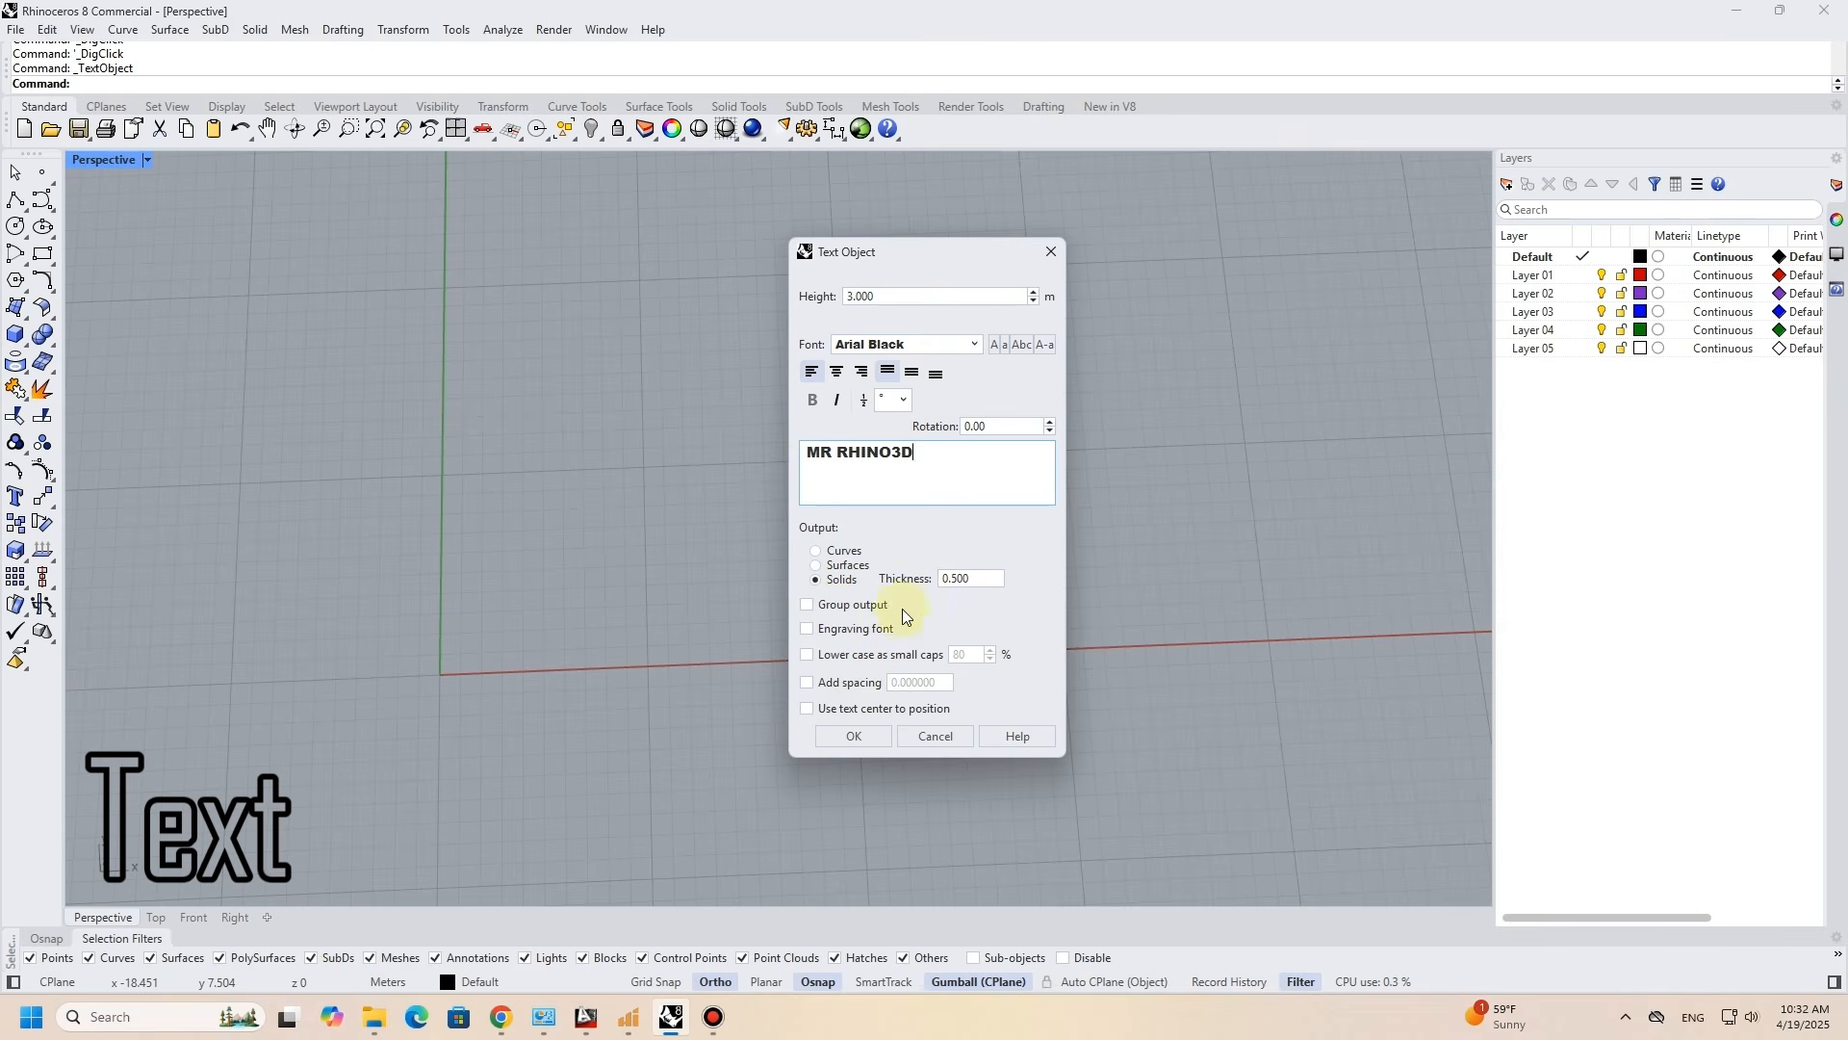
- Place the solid text MR RHINO3D, 3 m high and 0.5 m thick, just beside the origin
click(854, 736)
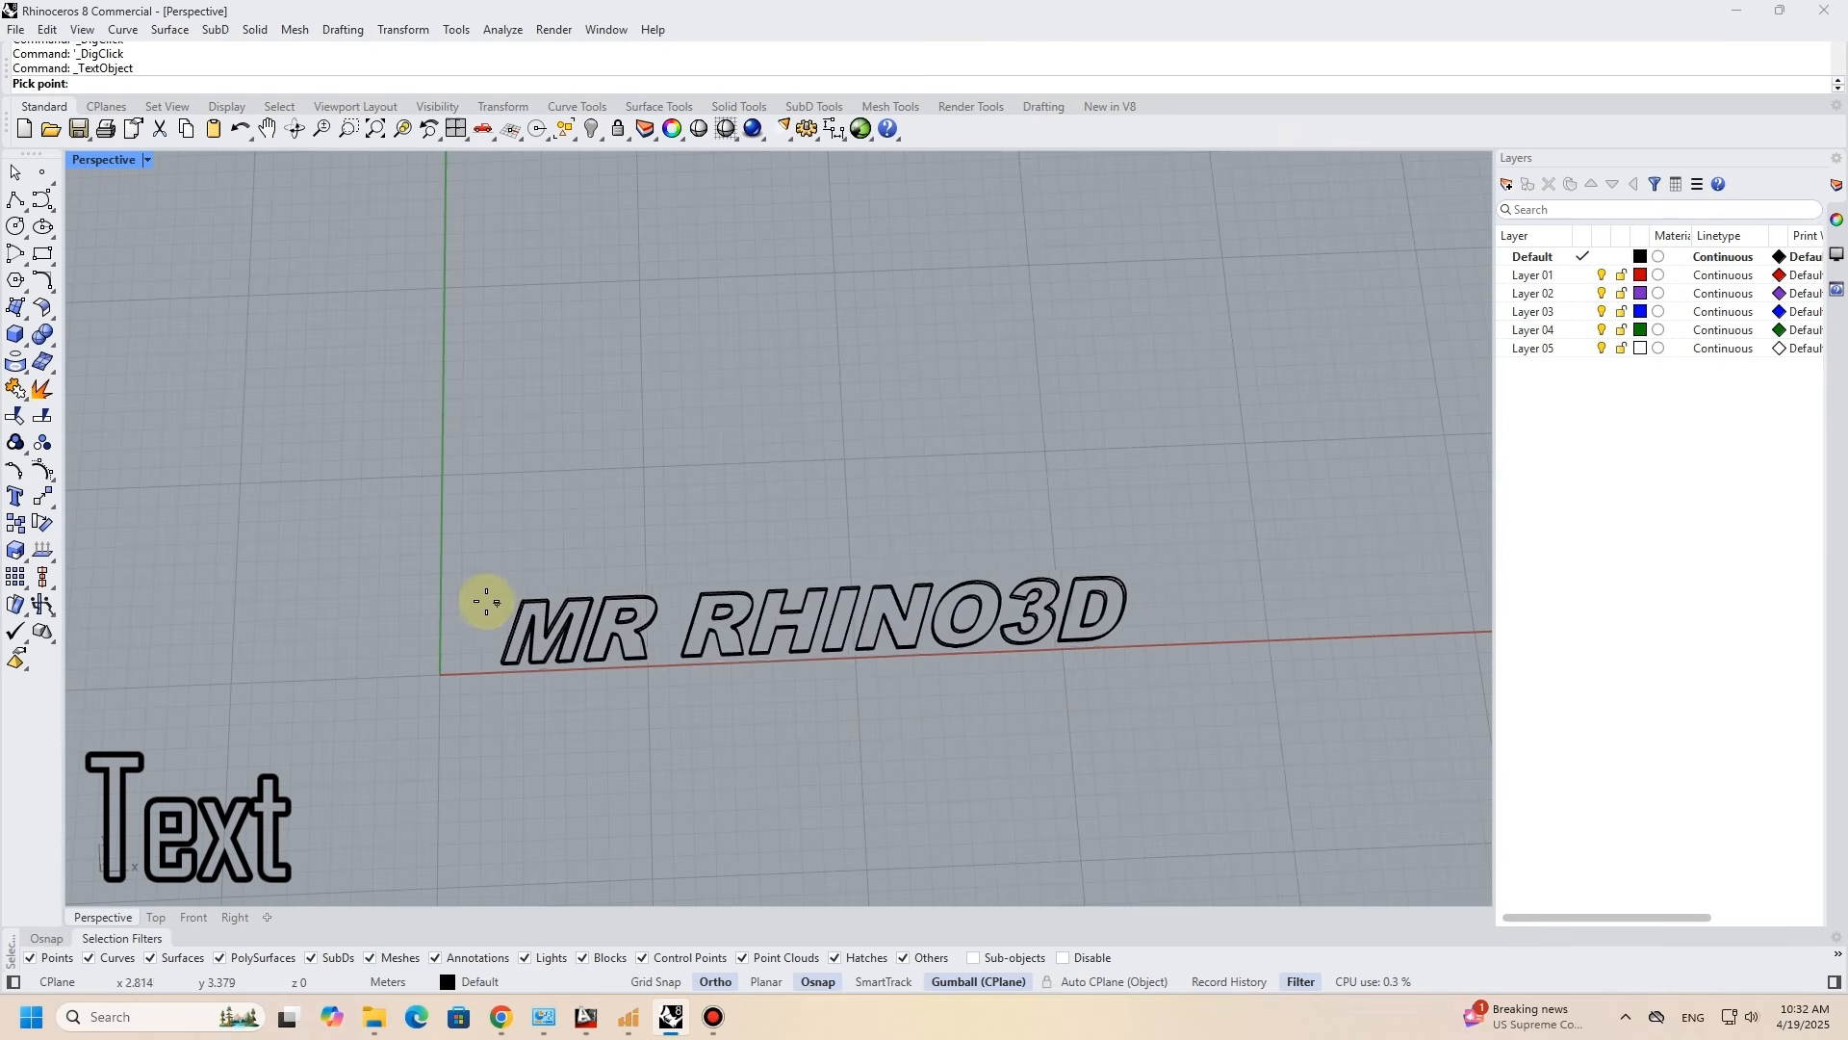
click(448, 604)
mouse_move(619, 660)
right_down()
mouse_move(640, 511)
mouse_move(617, 674)
right_up()
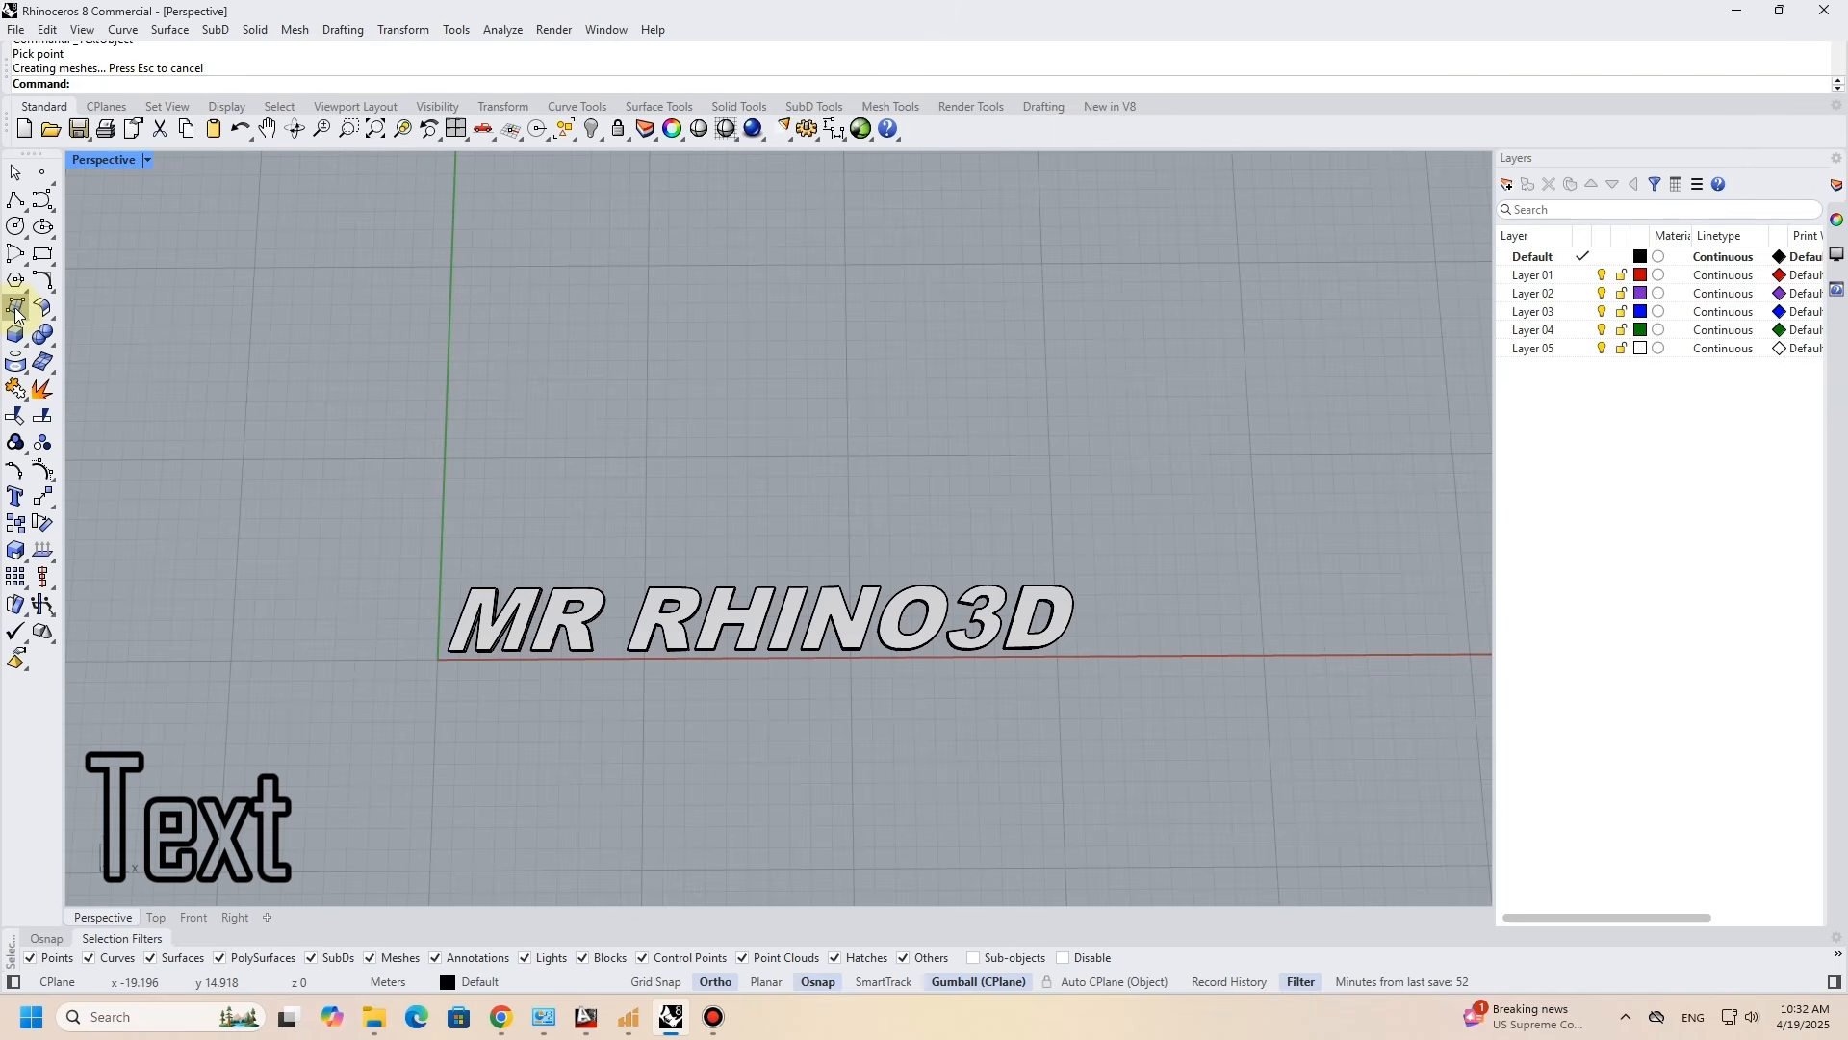
- Draw a rectangle around the lettering and fill it with a planar surface as its backing
click(43, 253)
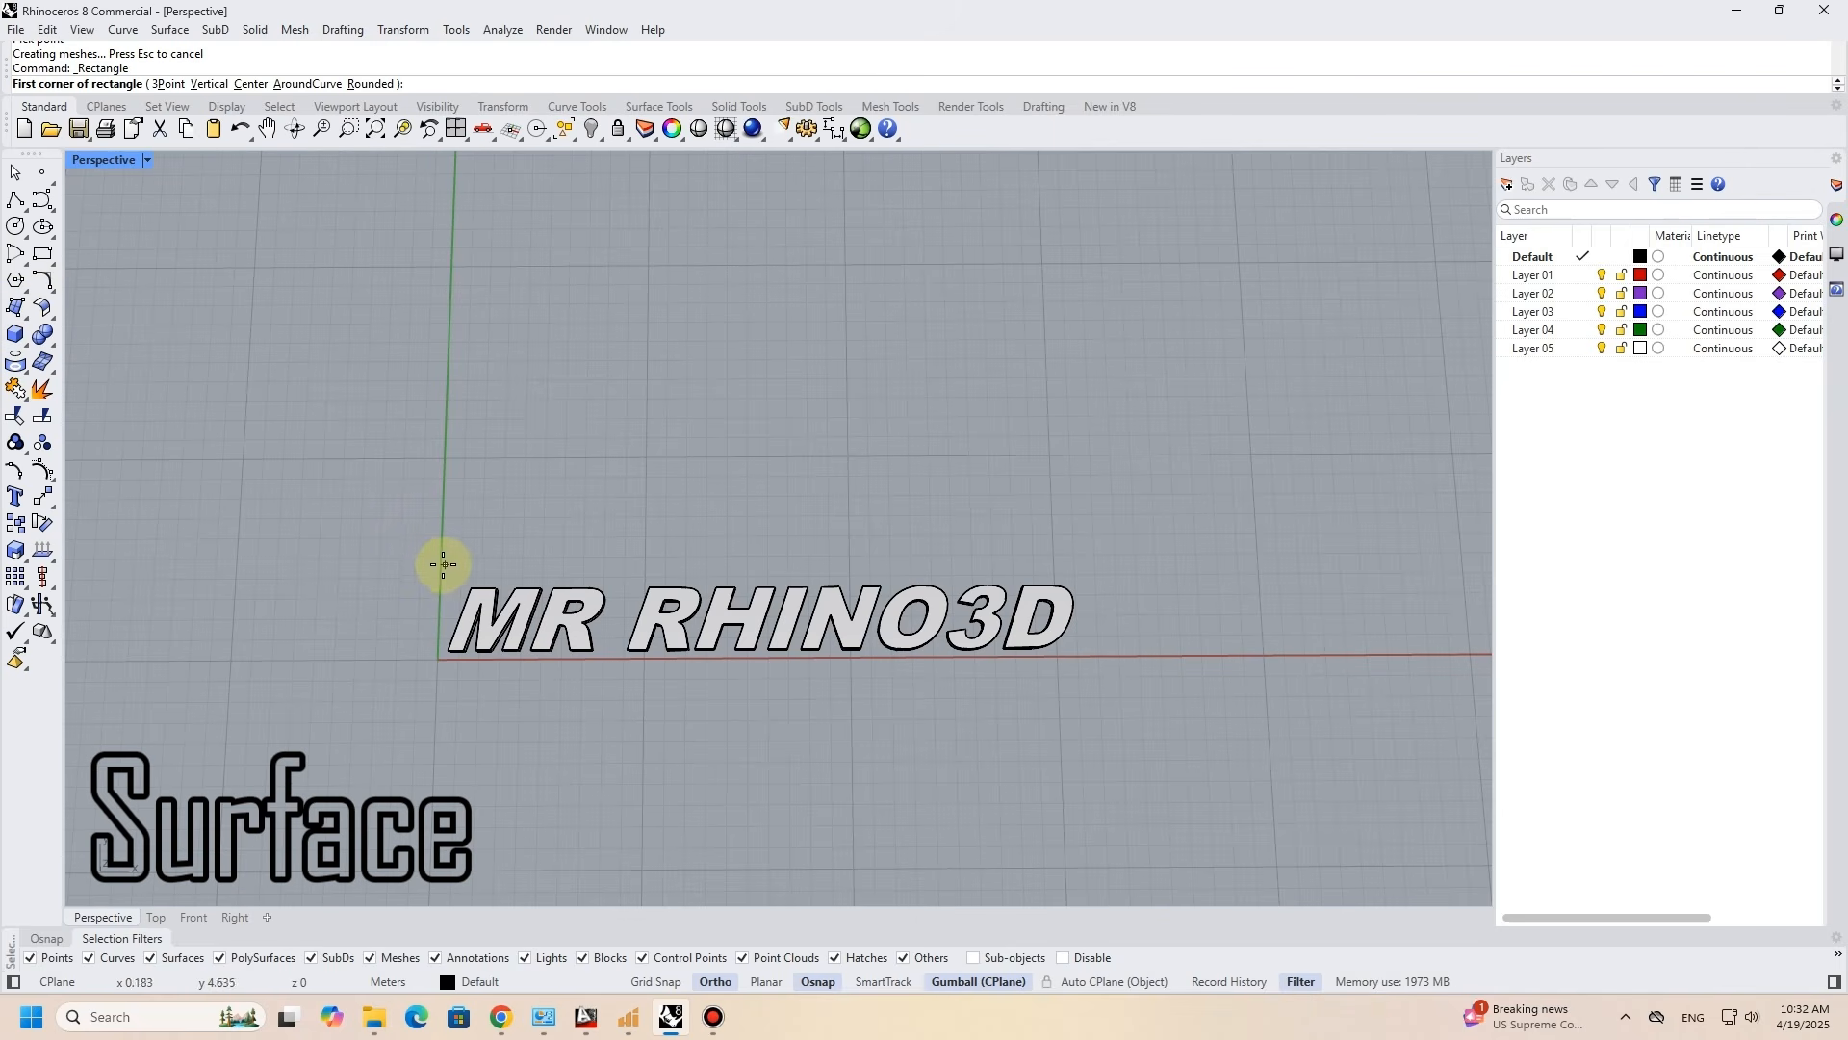
click(439, 560)
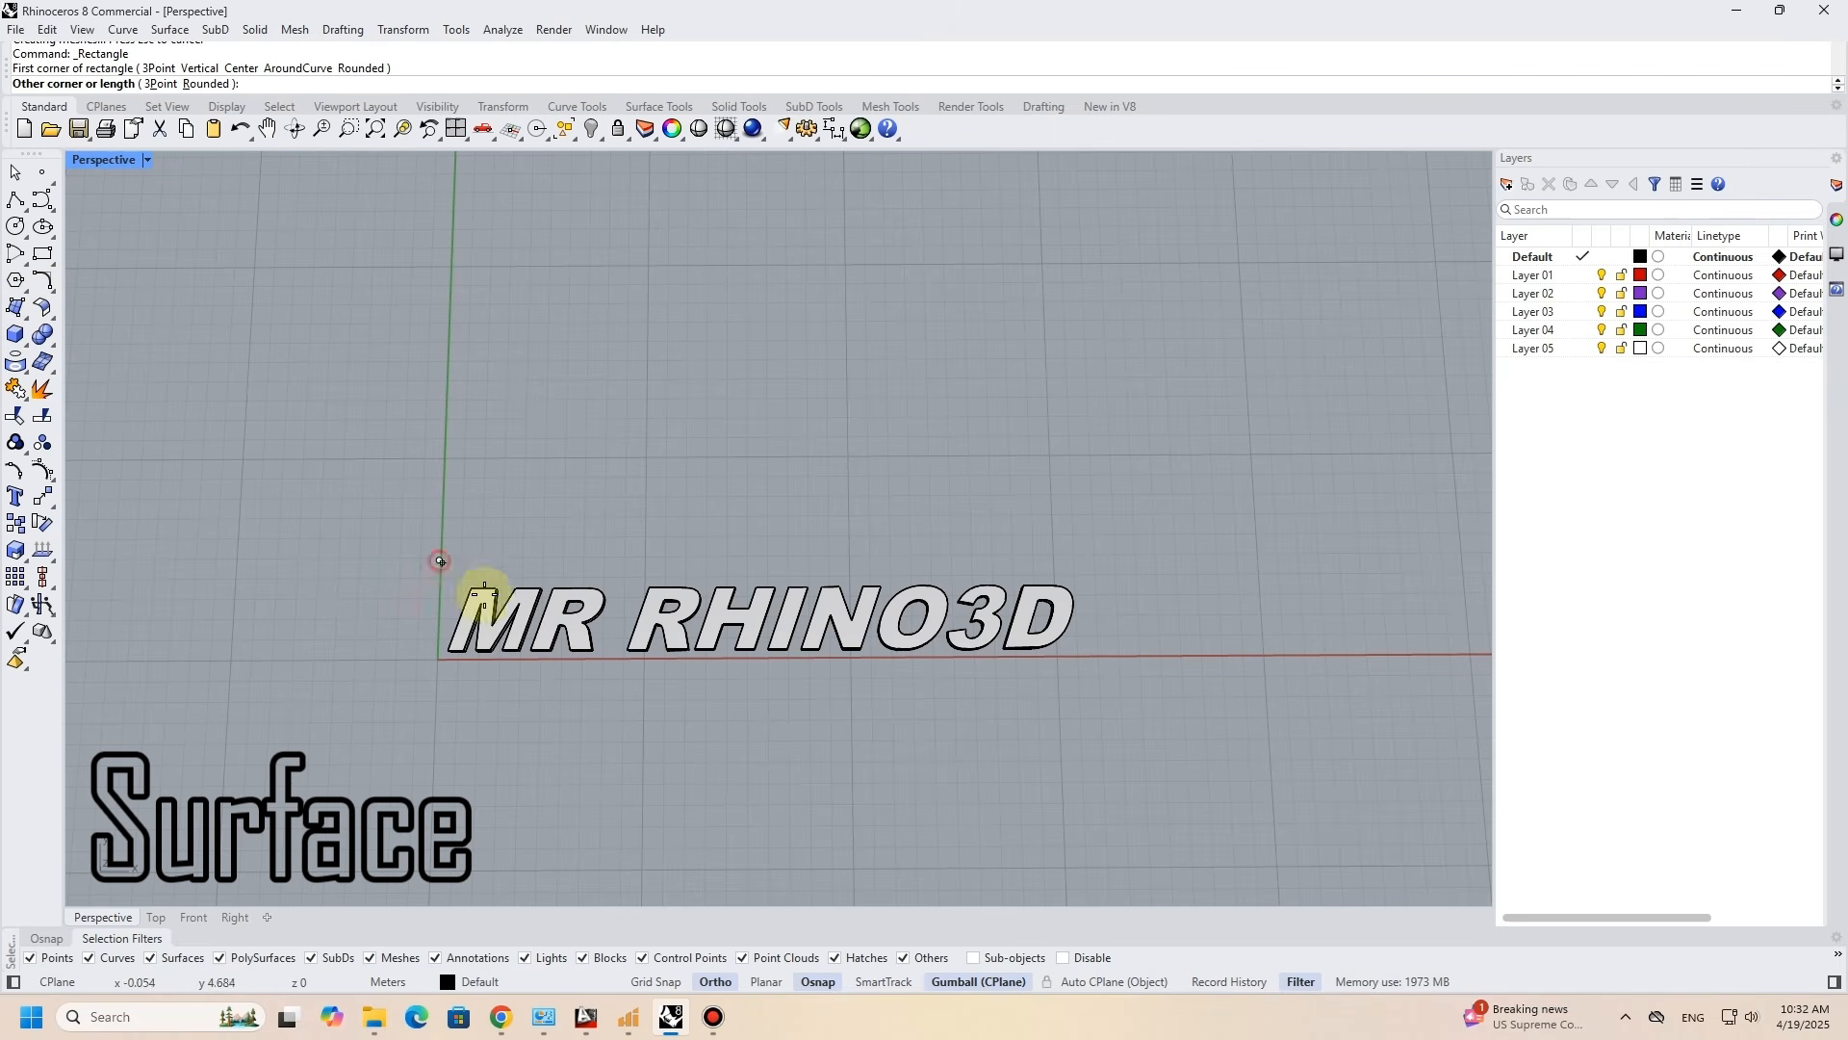
click(1089, 684)
click(938, 686)
click(19, 310)
click(42, 318)
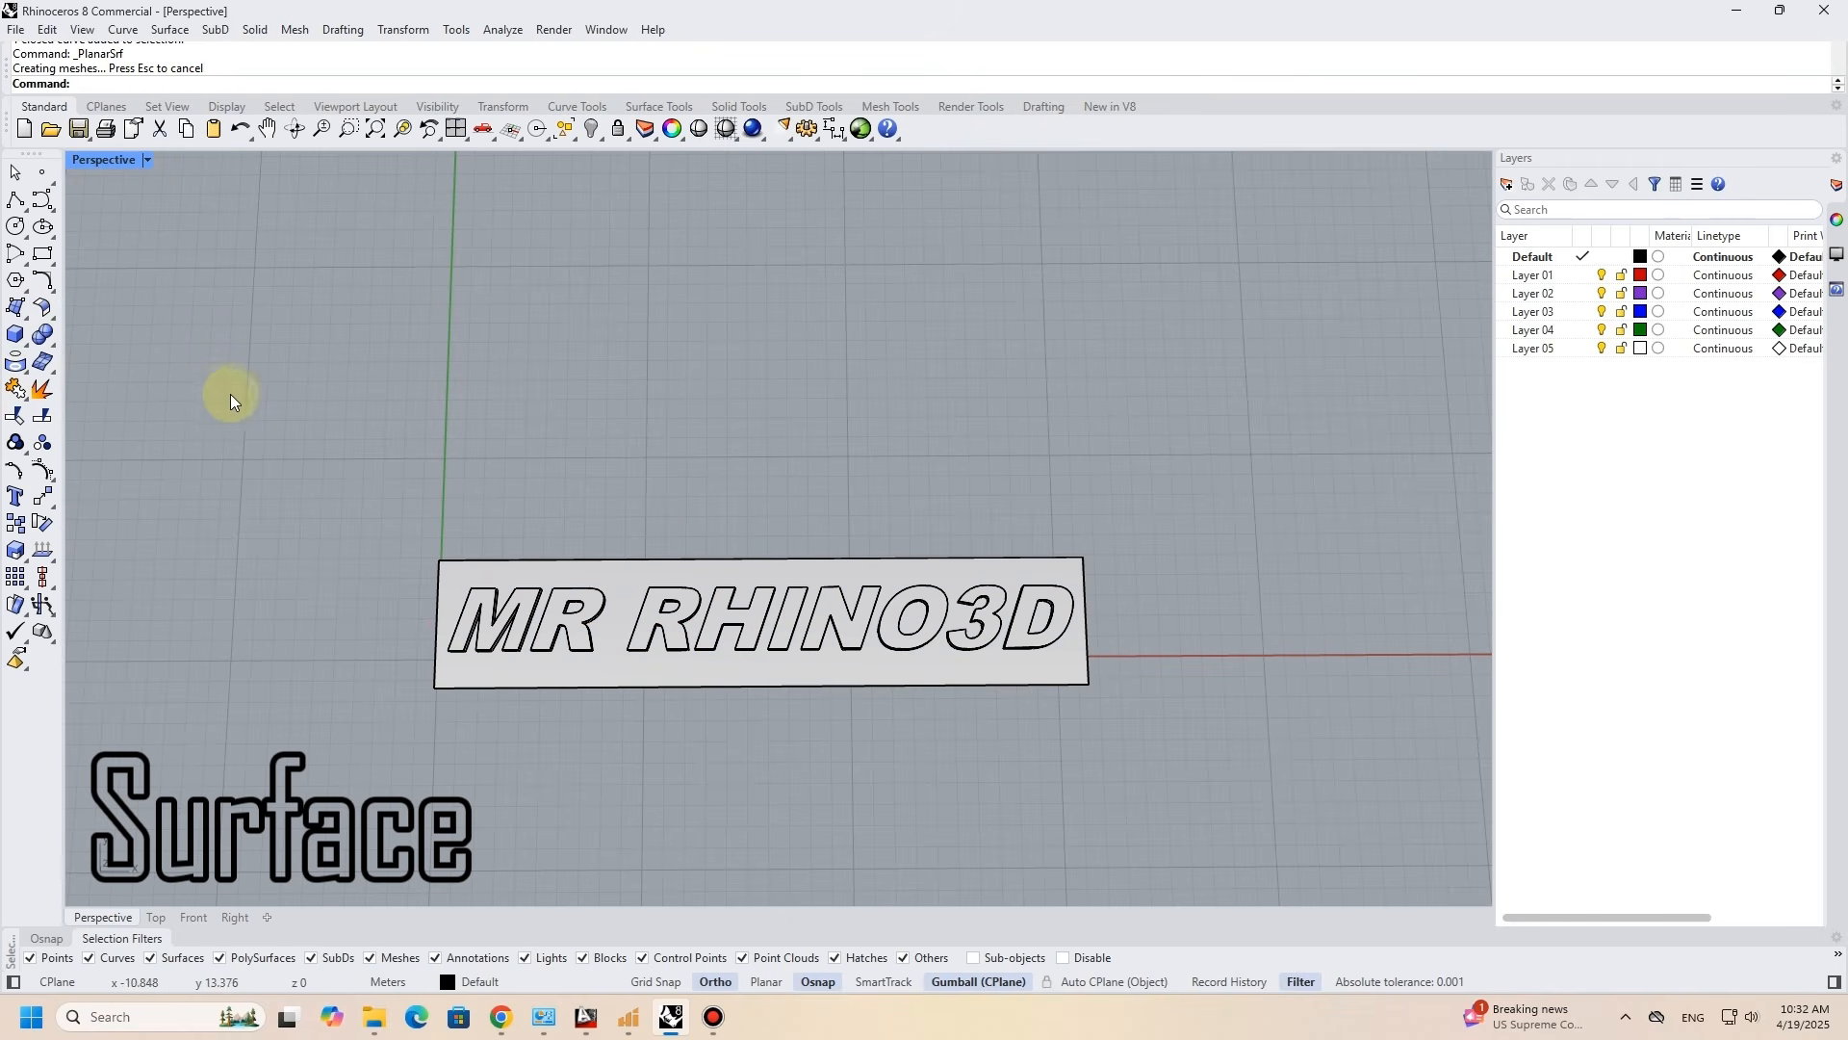
- Drape a surface over the lettering and its backing from the Top view, covering the rectangle's area, and return to the Perspective view
click(26, 374)
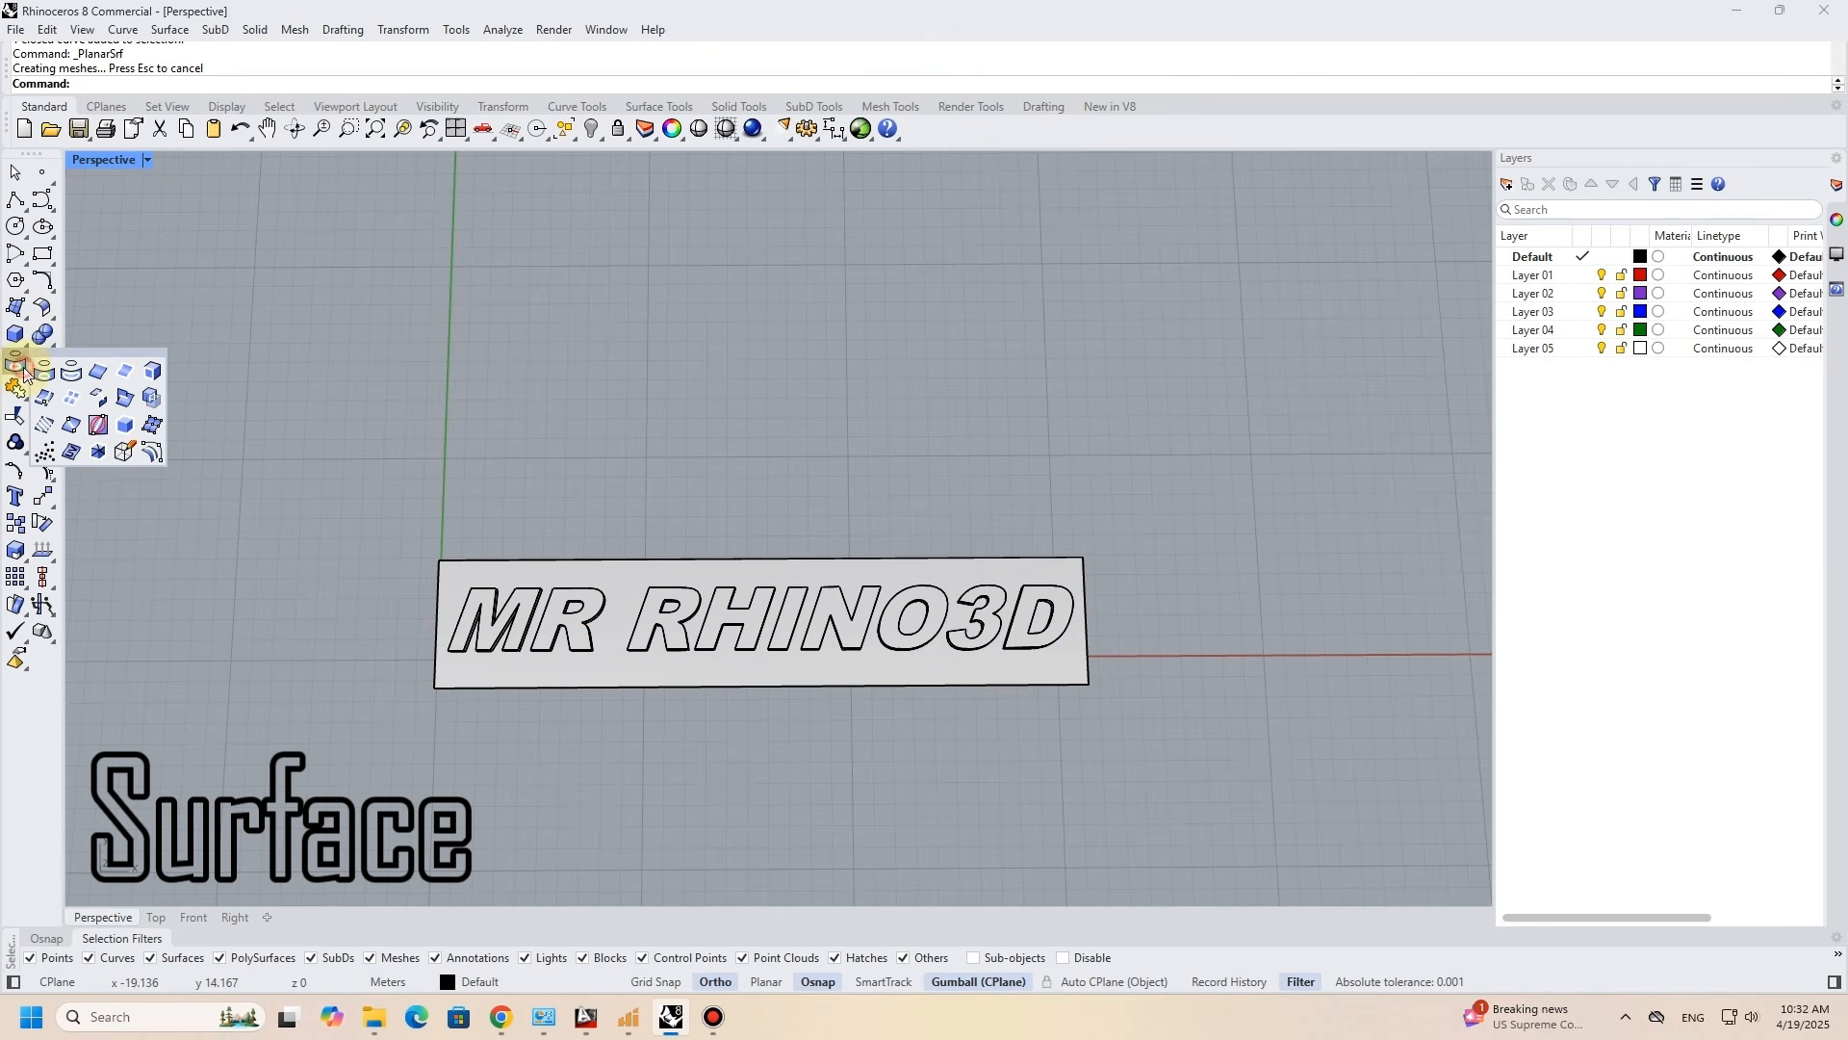
click(21, 311)
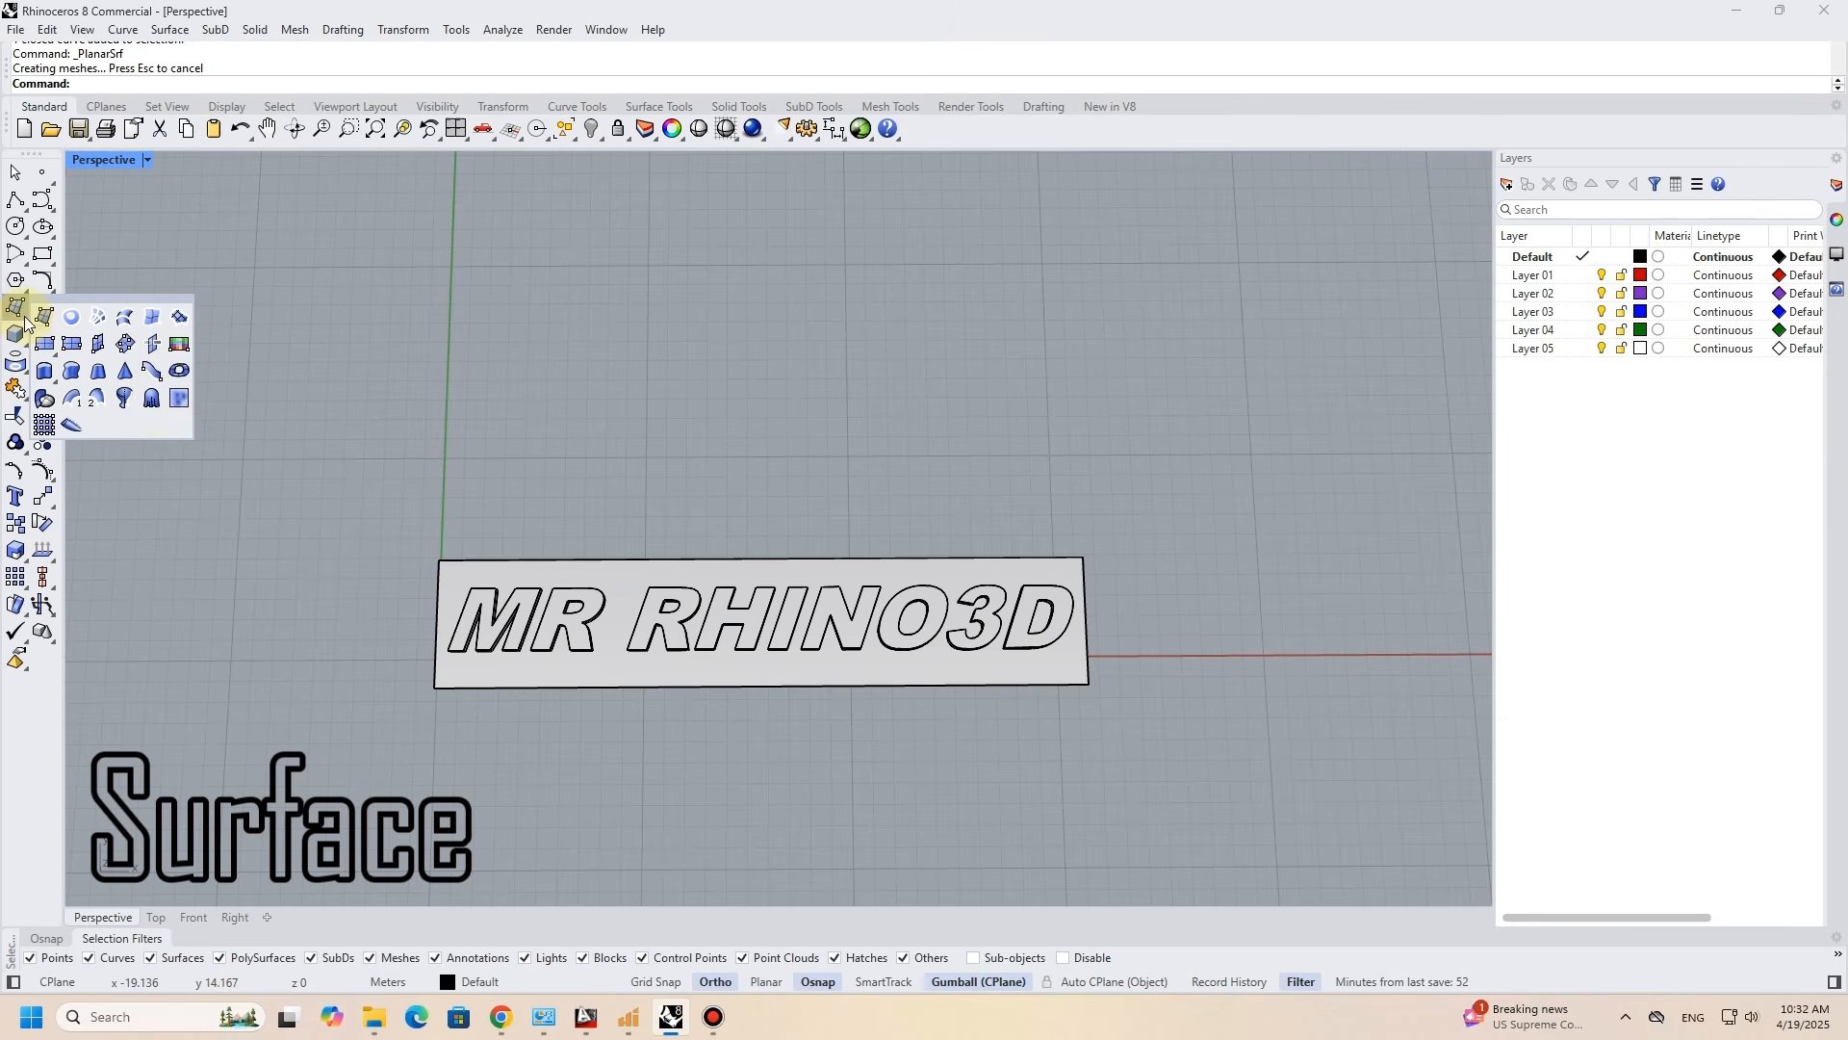
click(151, 401)
click(161, 915)
scroll(568, 375, down, 7)
scroll(551, 254, up, 15)
scroll(491, 337, down, 3)
right_drag(605, 358, 375, 421)
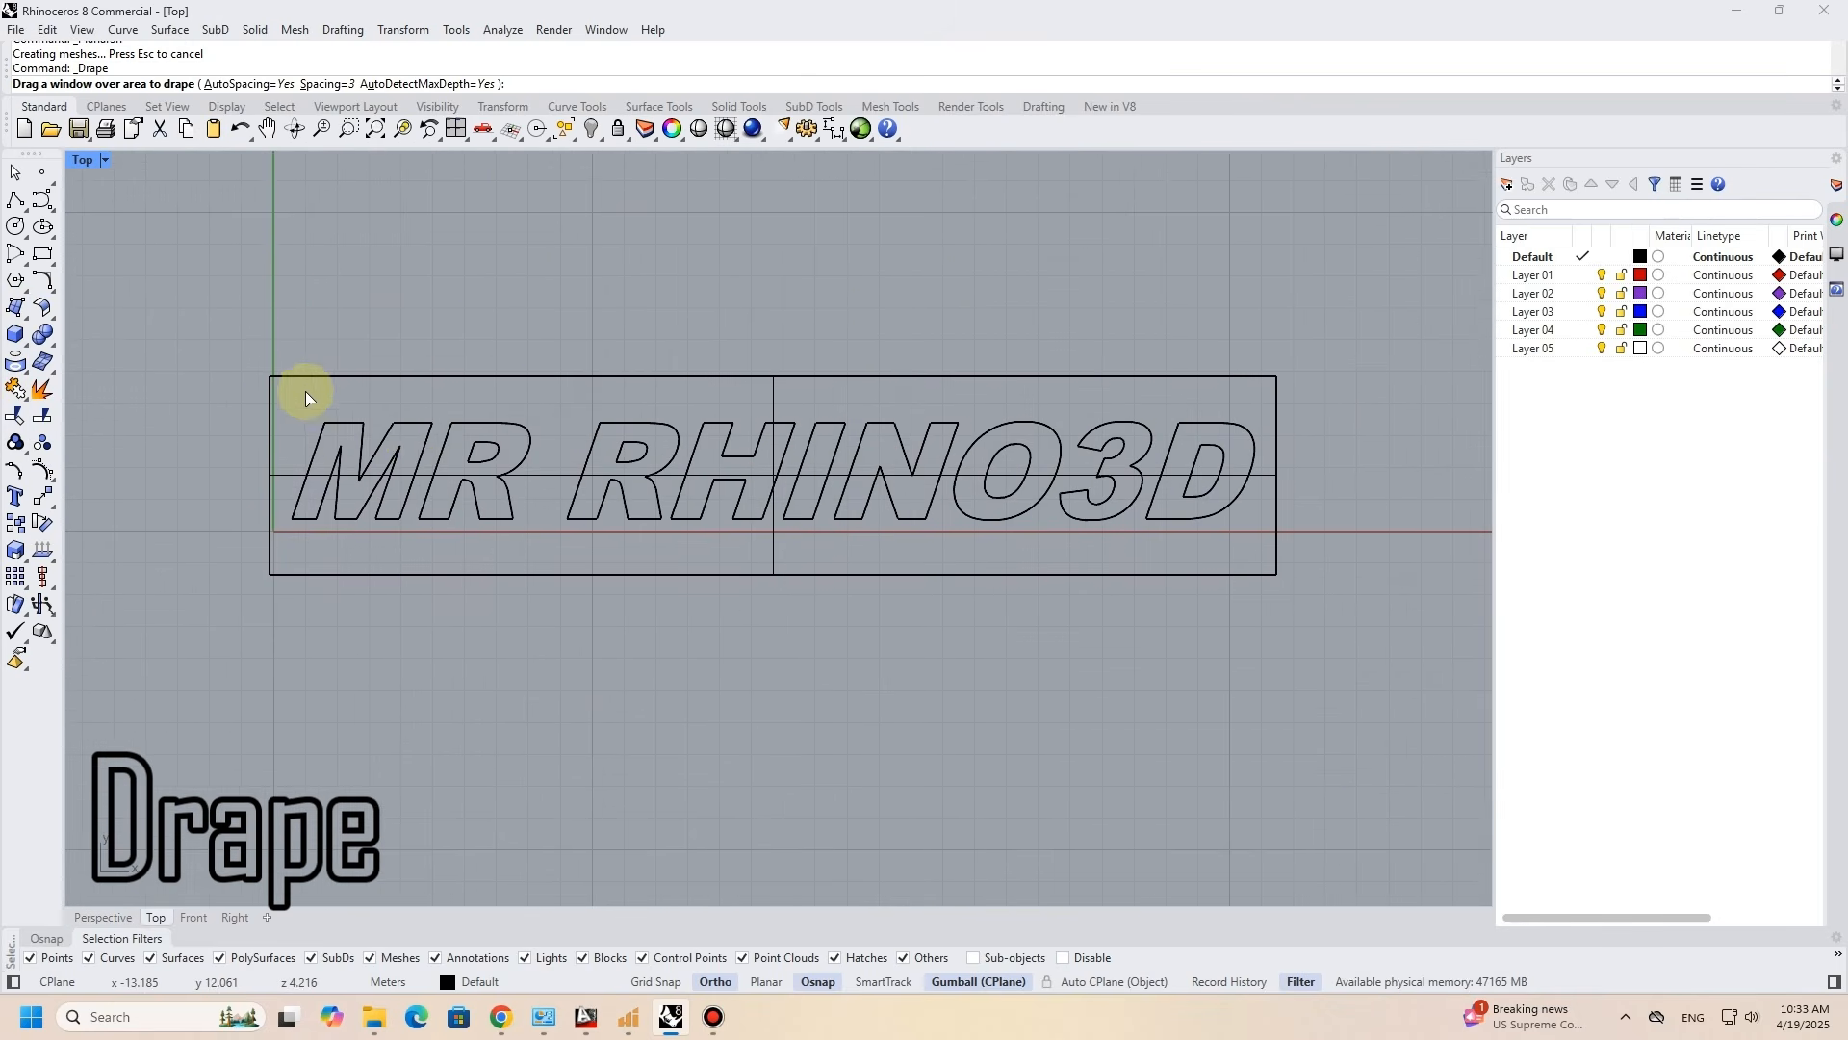
drag(275, 383, 1272, 570)
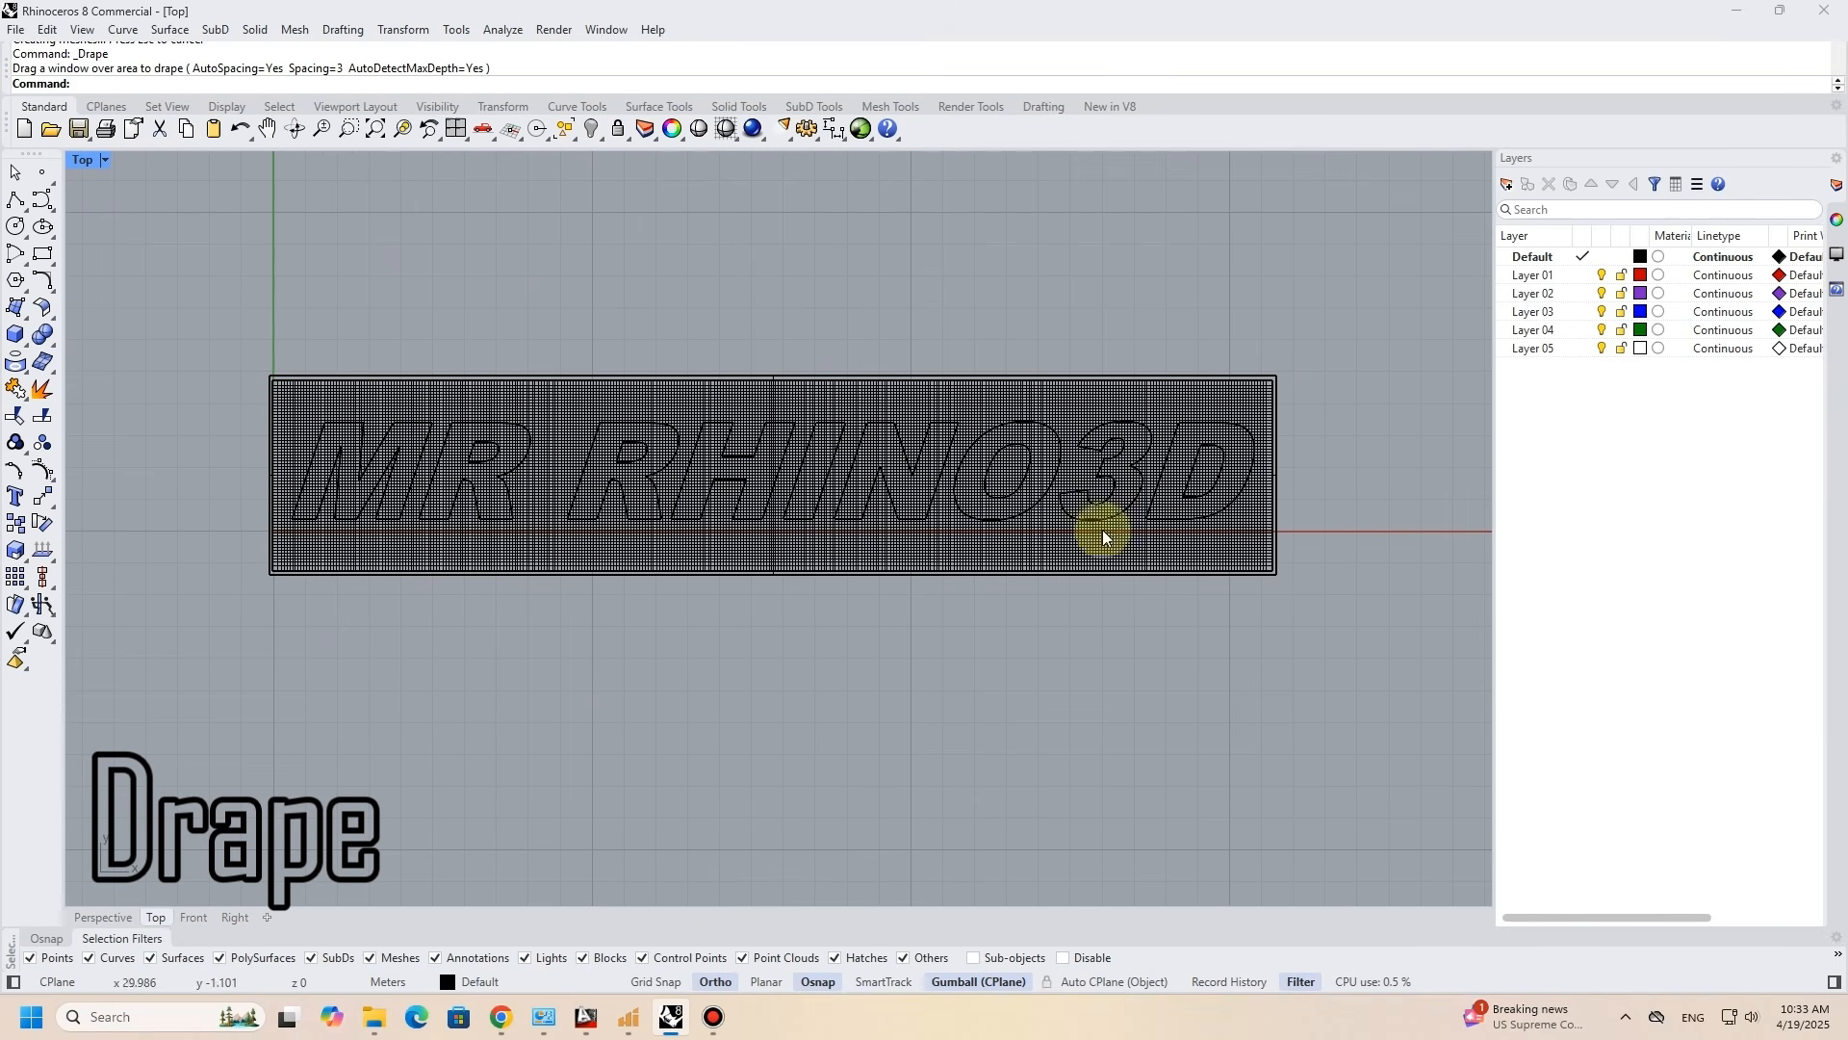
click(114, 917)
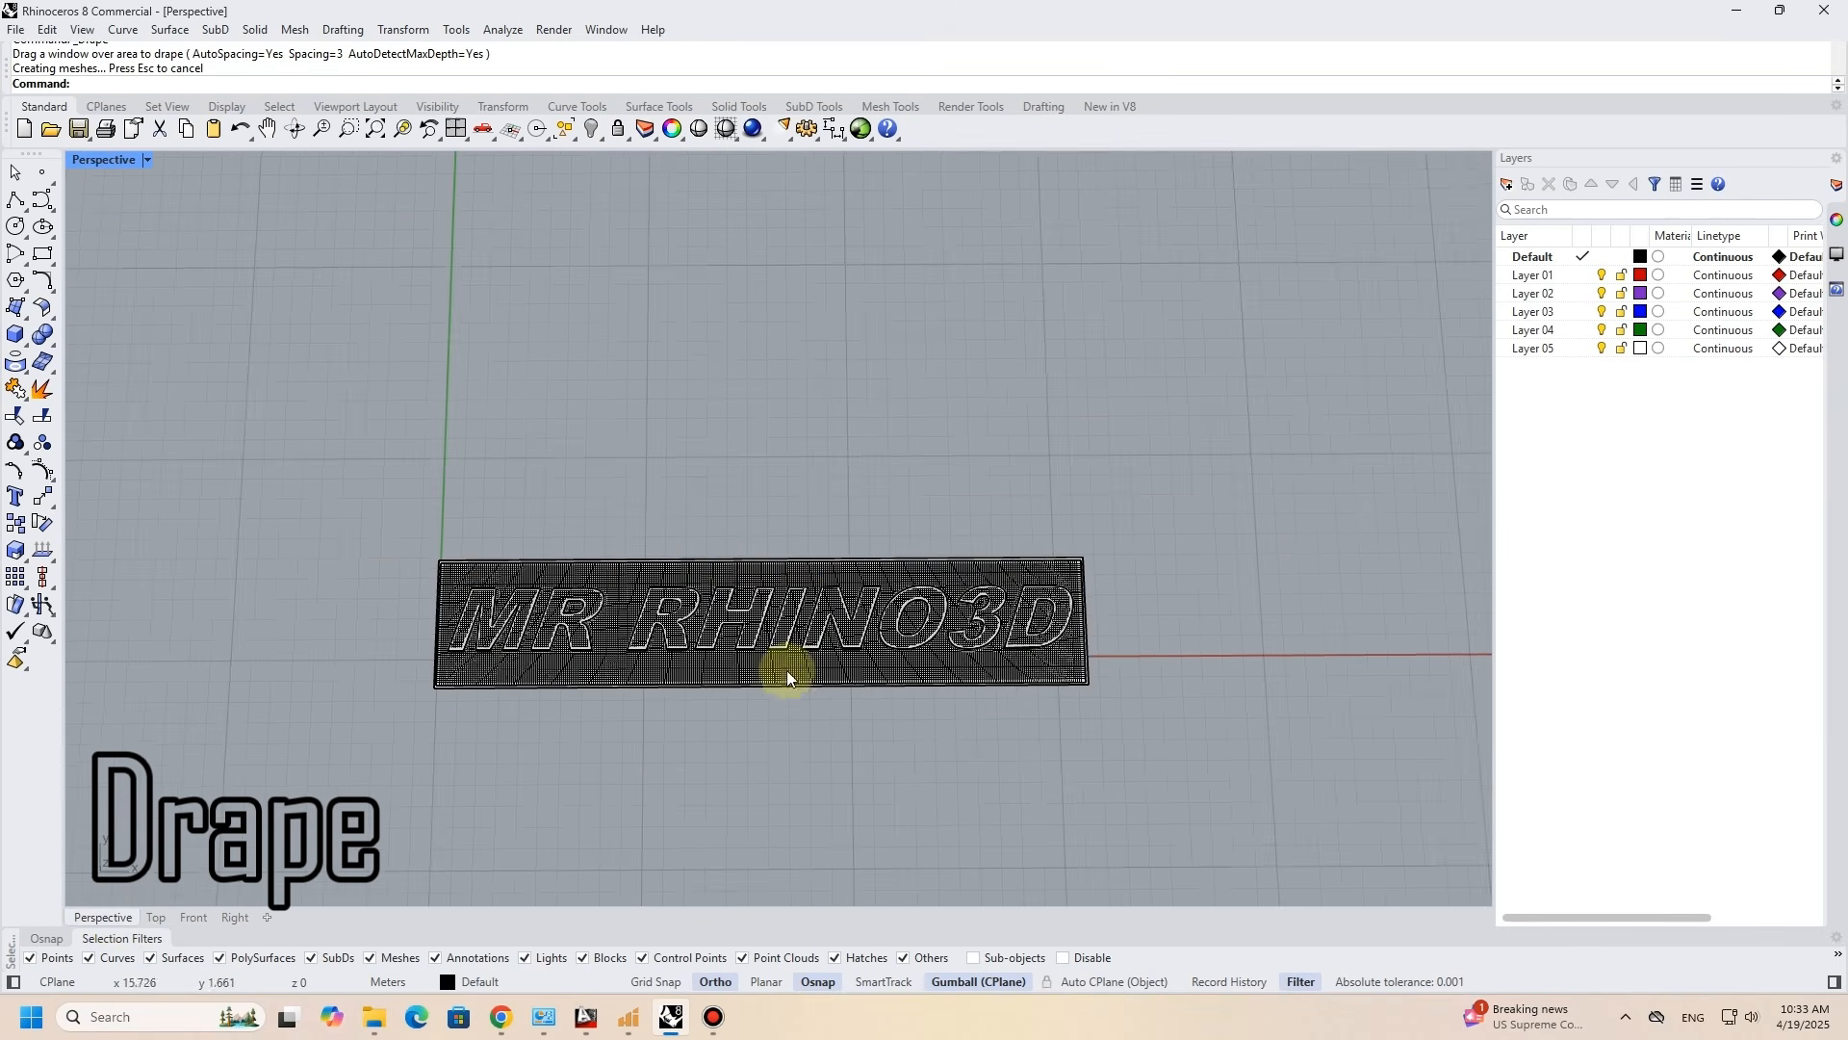
- Move the draped surface along the Y direction so it sits clear in front of the original lettering
right_drag(776, 648, 743, 464)
click(736, 450)
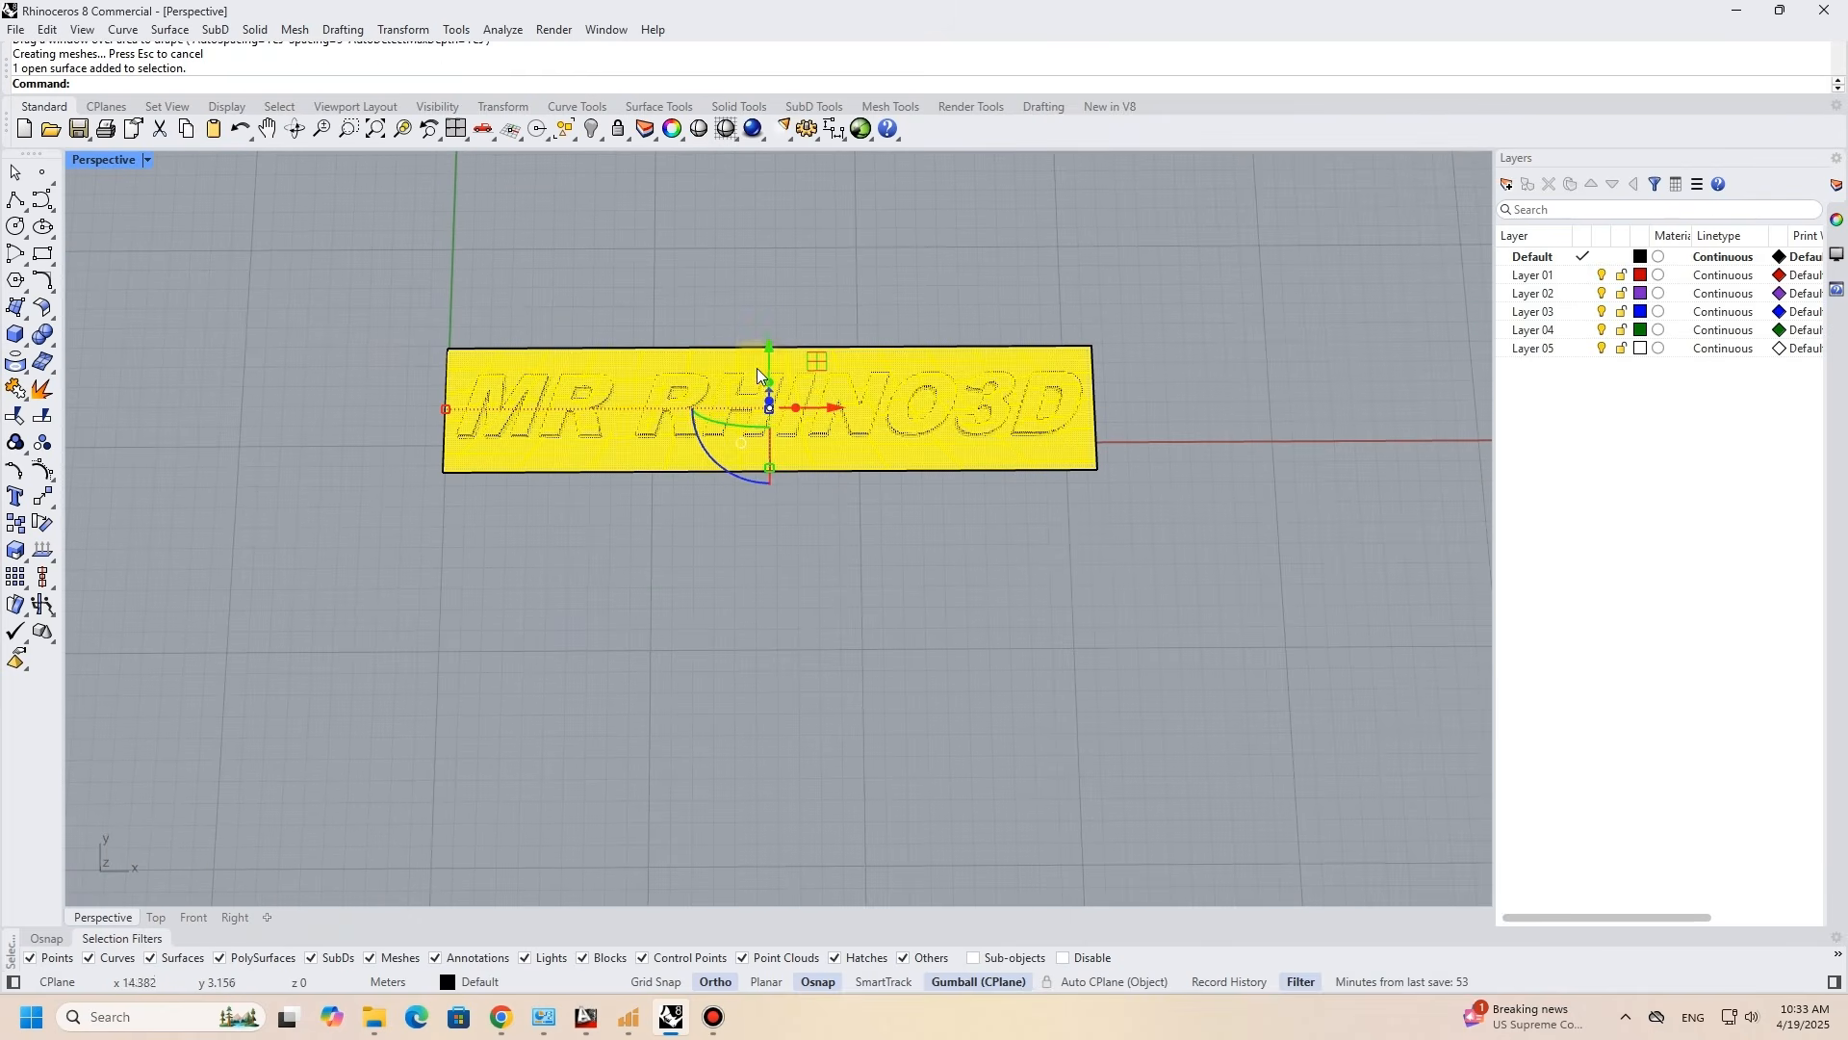
drag(769, 354, 767, 535)
click(1315, 553)
scroll(639, 635, up, 7)
mouse_move(638, 635)
right_down()
mouse_move(741, 495)
mouse_move(693, 549)
right_up()
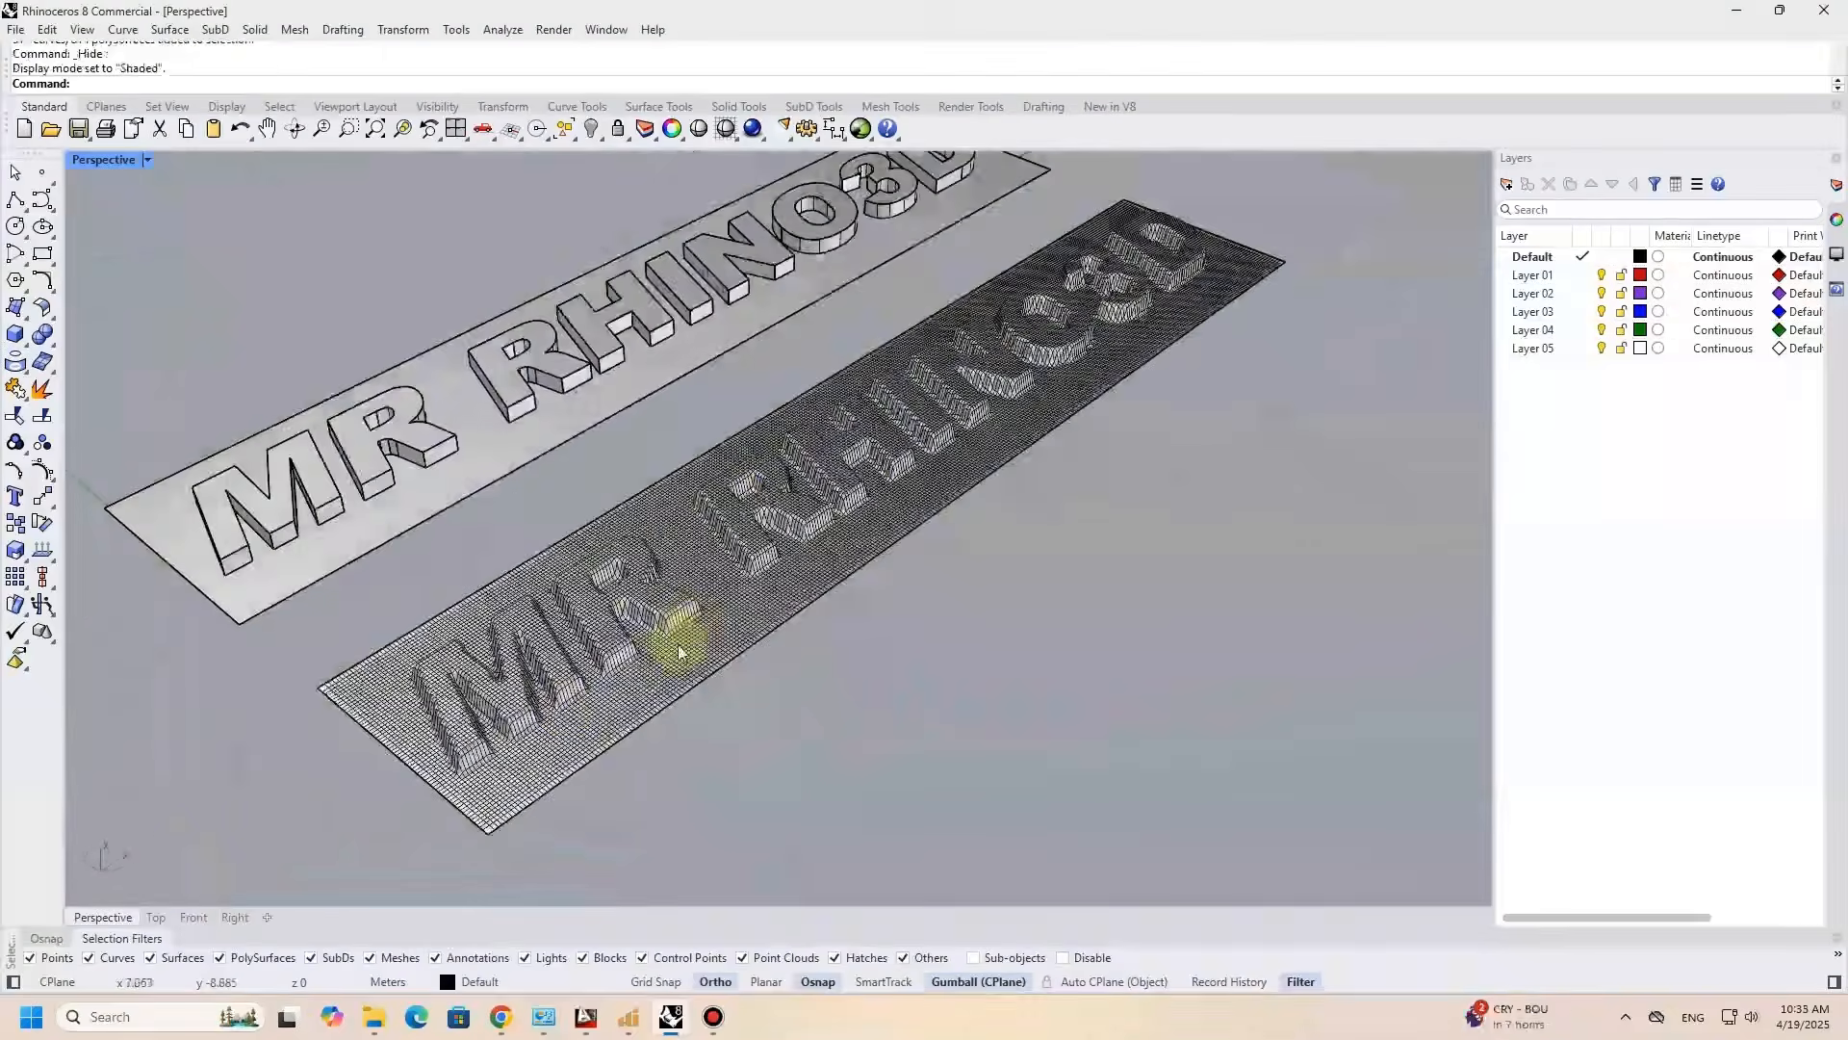
right_drag(660, 627, 569, 747)
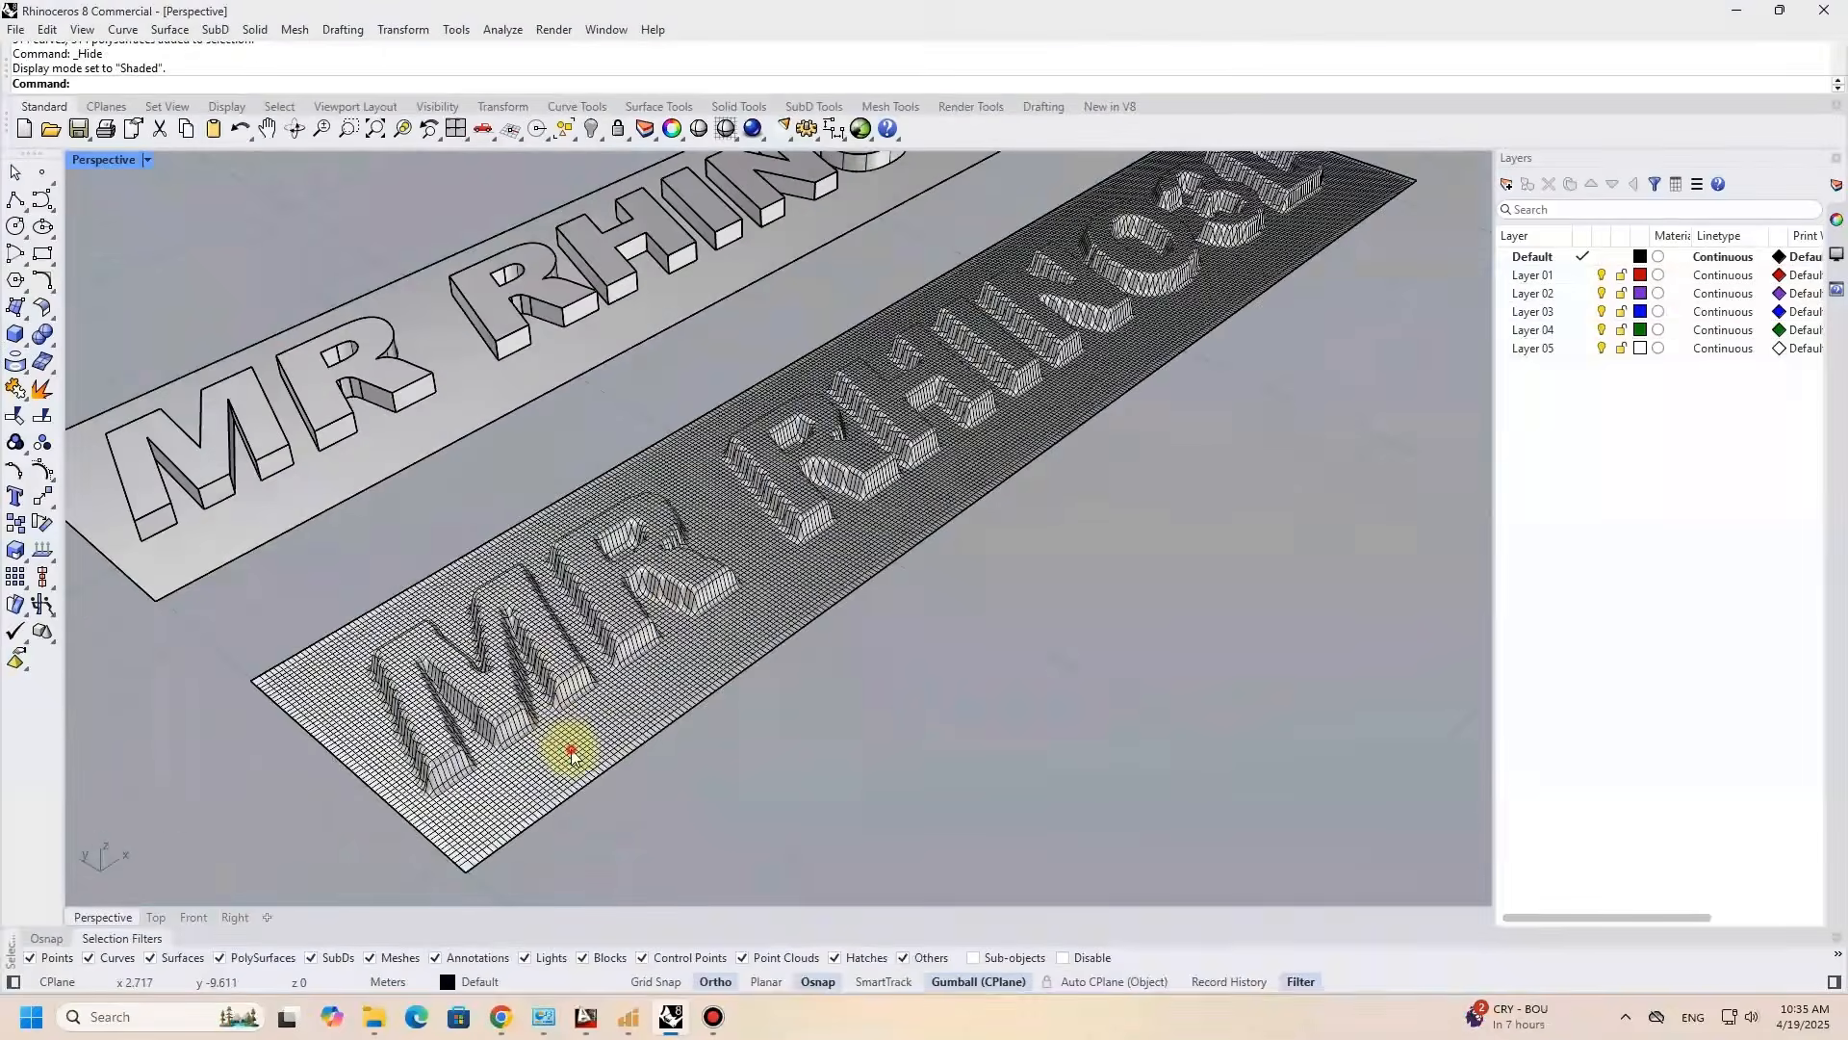
click(539, 693)
click(939, 765)
- Draw a rectangle between opposite corners of the draped surface and move it about 0.2 m below the surface
click(45, 258)
click(255, 680)
scroll(371, 619, down, 2)
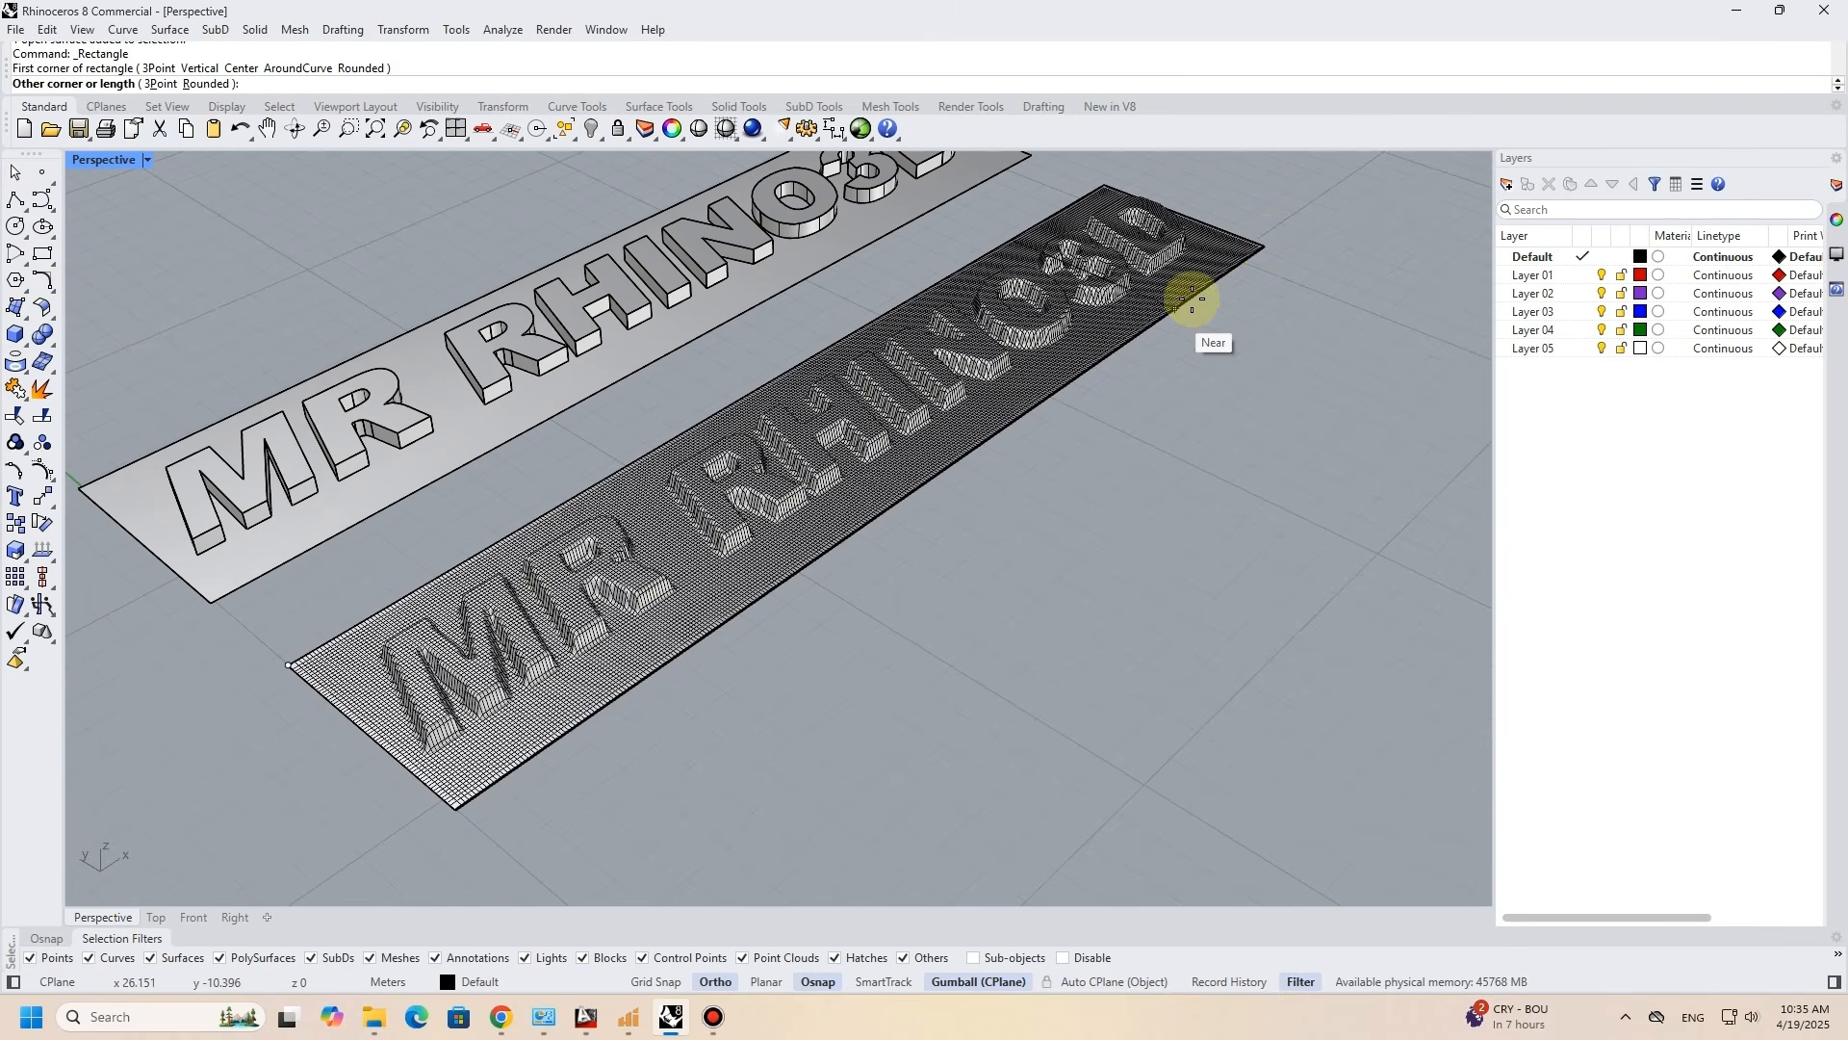
click(1266, 244)
click(1265, 246)
click(1242, 345)
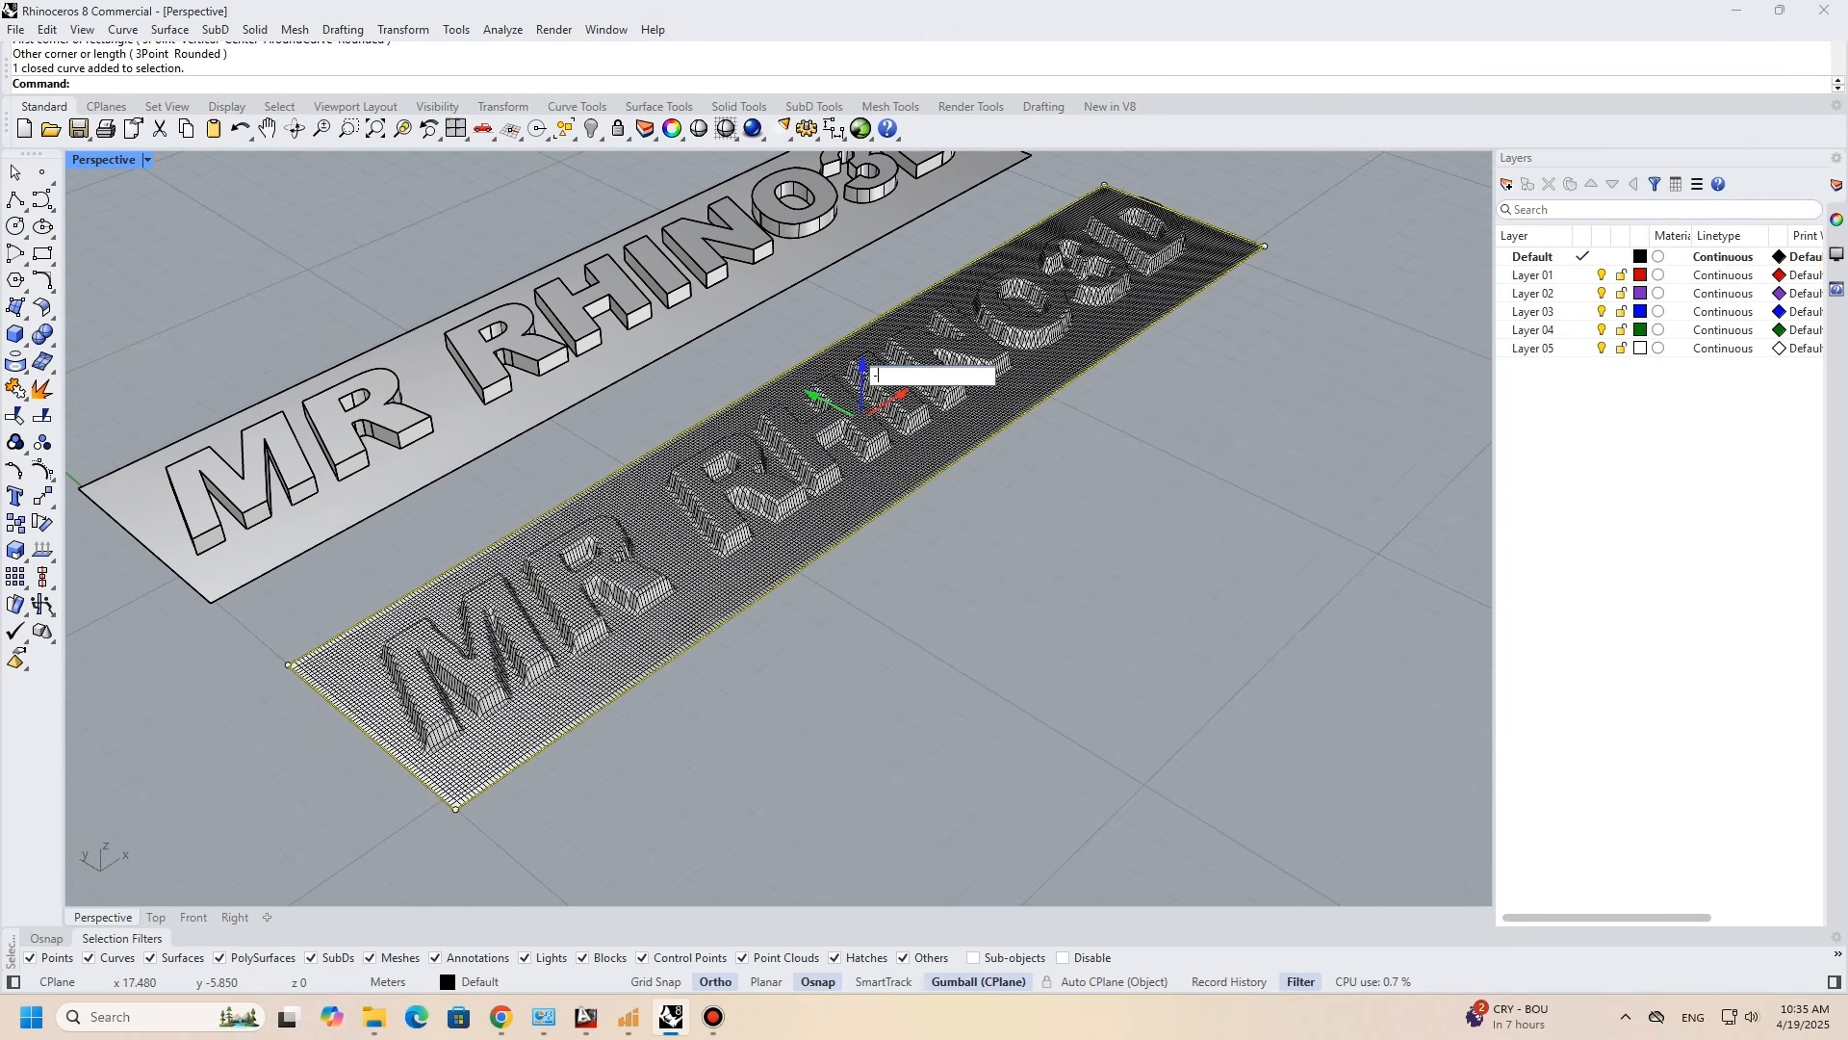
key(Return)
right_drag(813, 382, 825, 324)
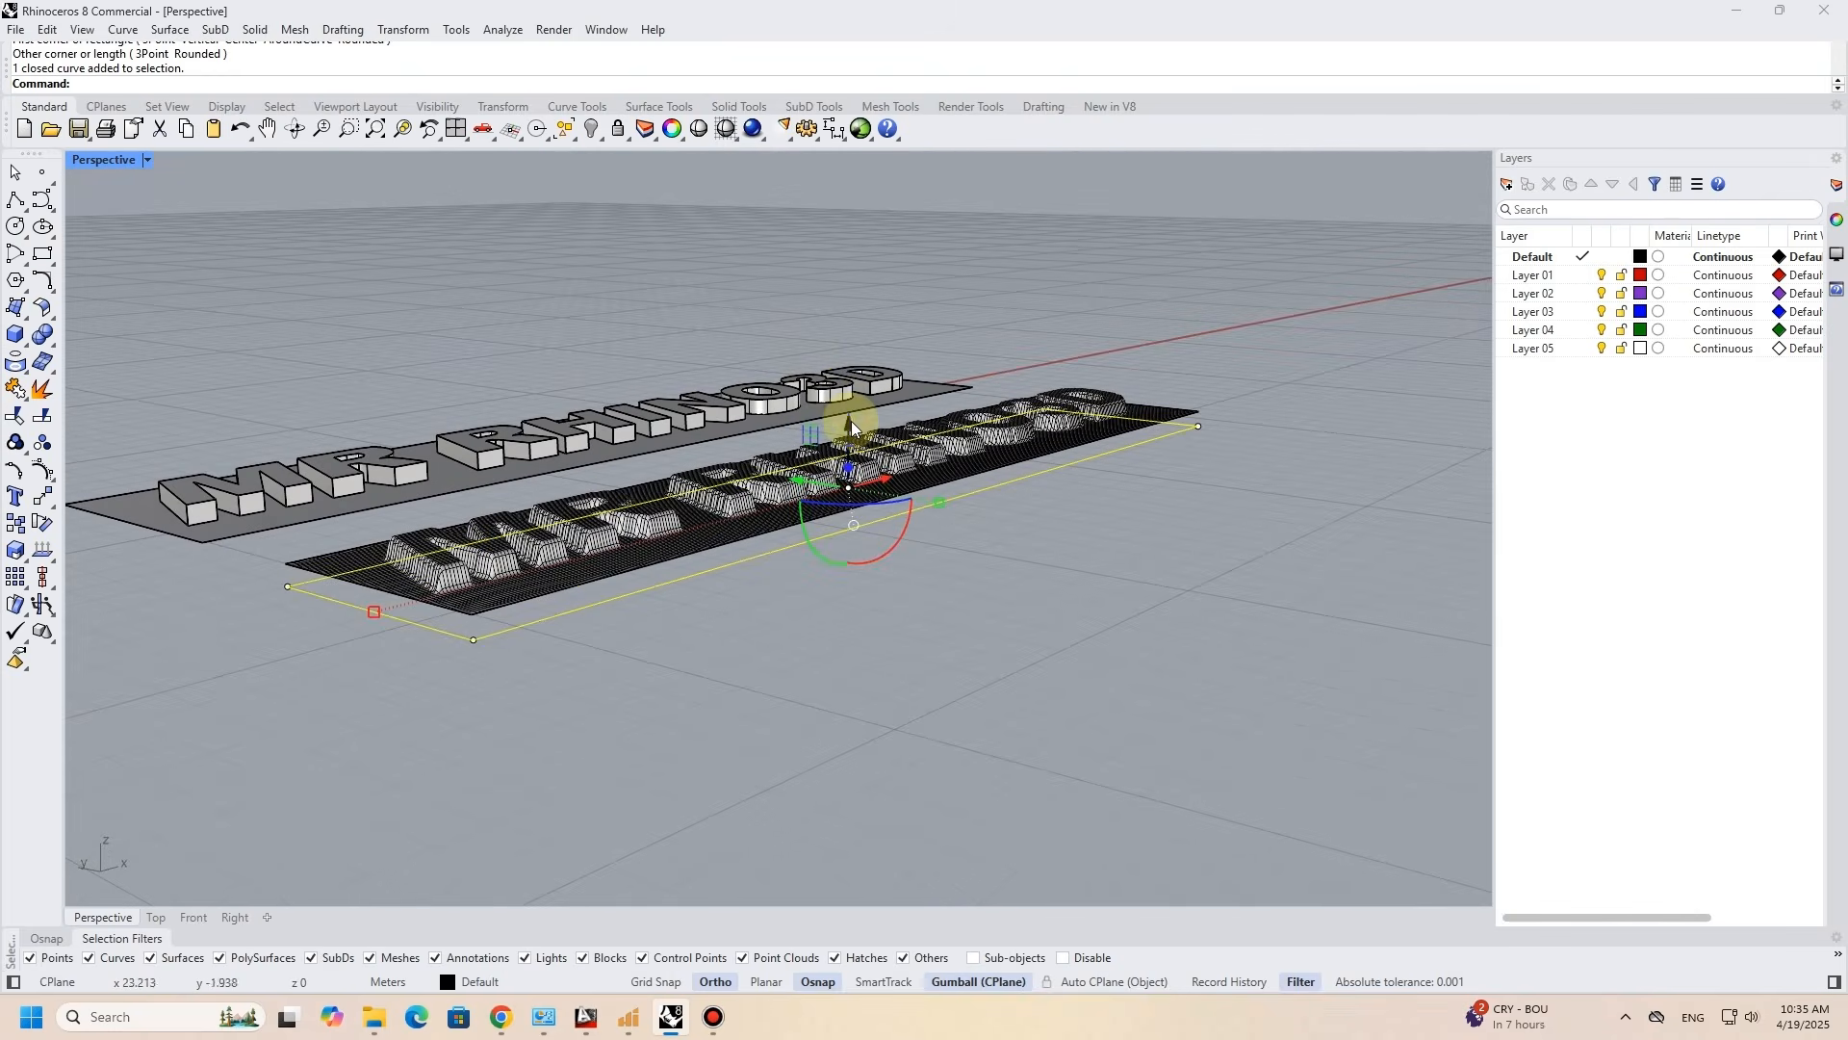
key(Escape)
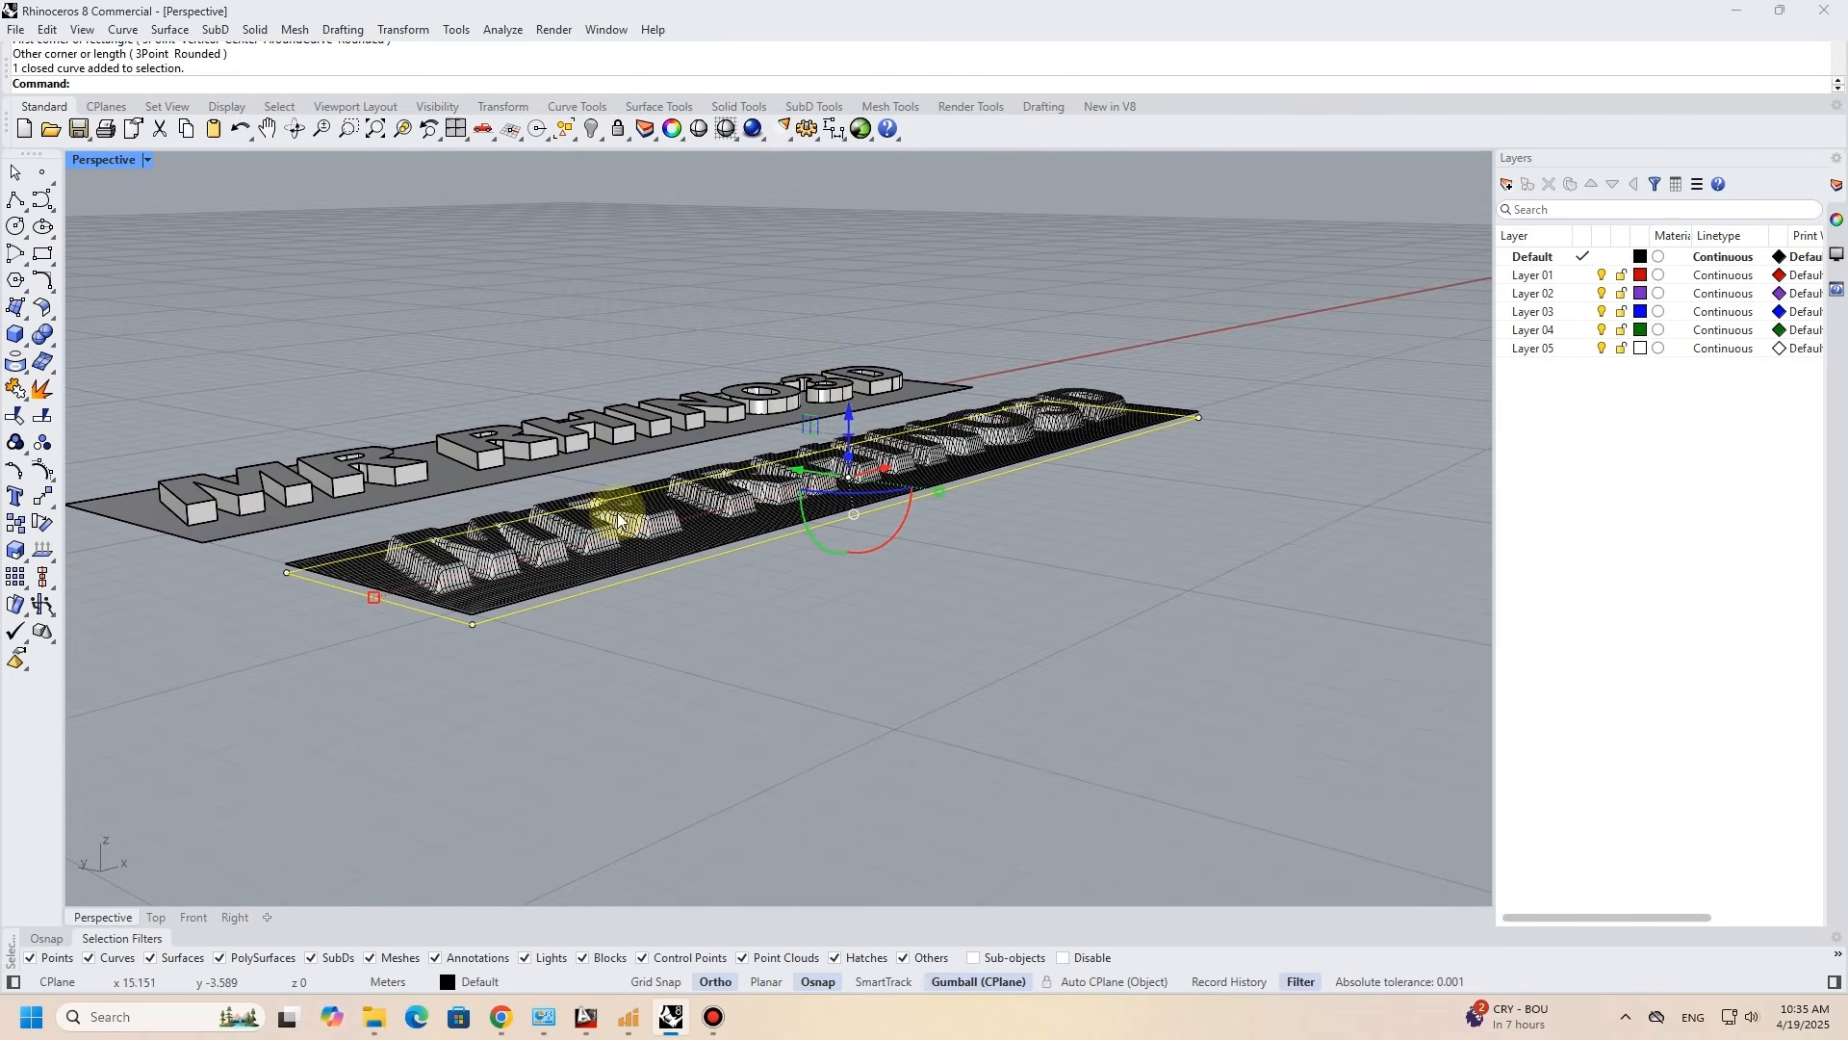
scroll(510, 597, up, 3)
click(253, 30)
mouse_move(366, 378)
click(551, 375)
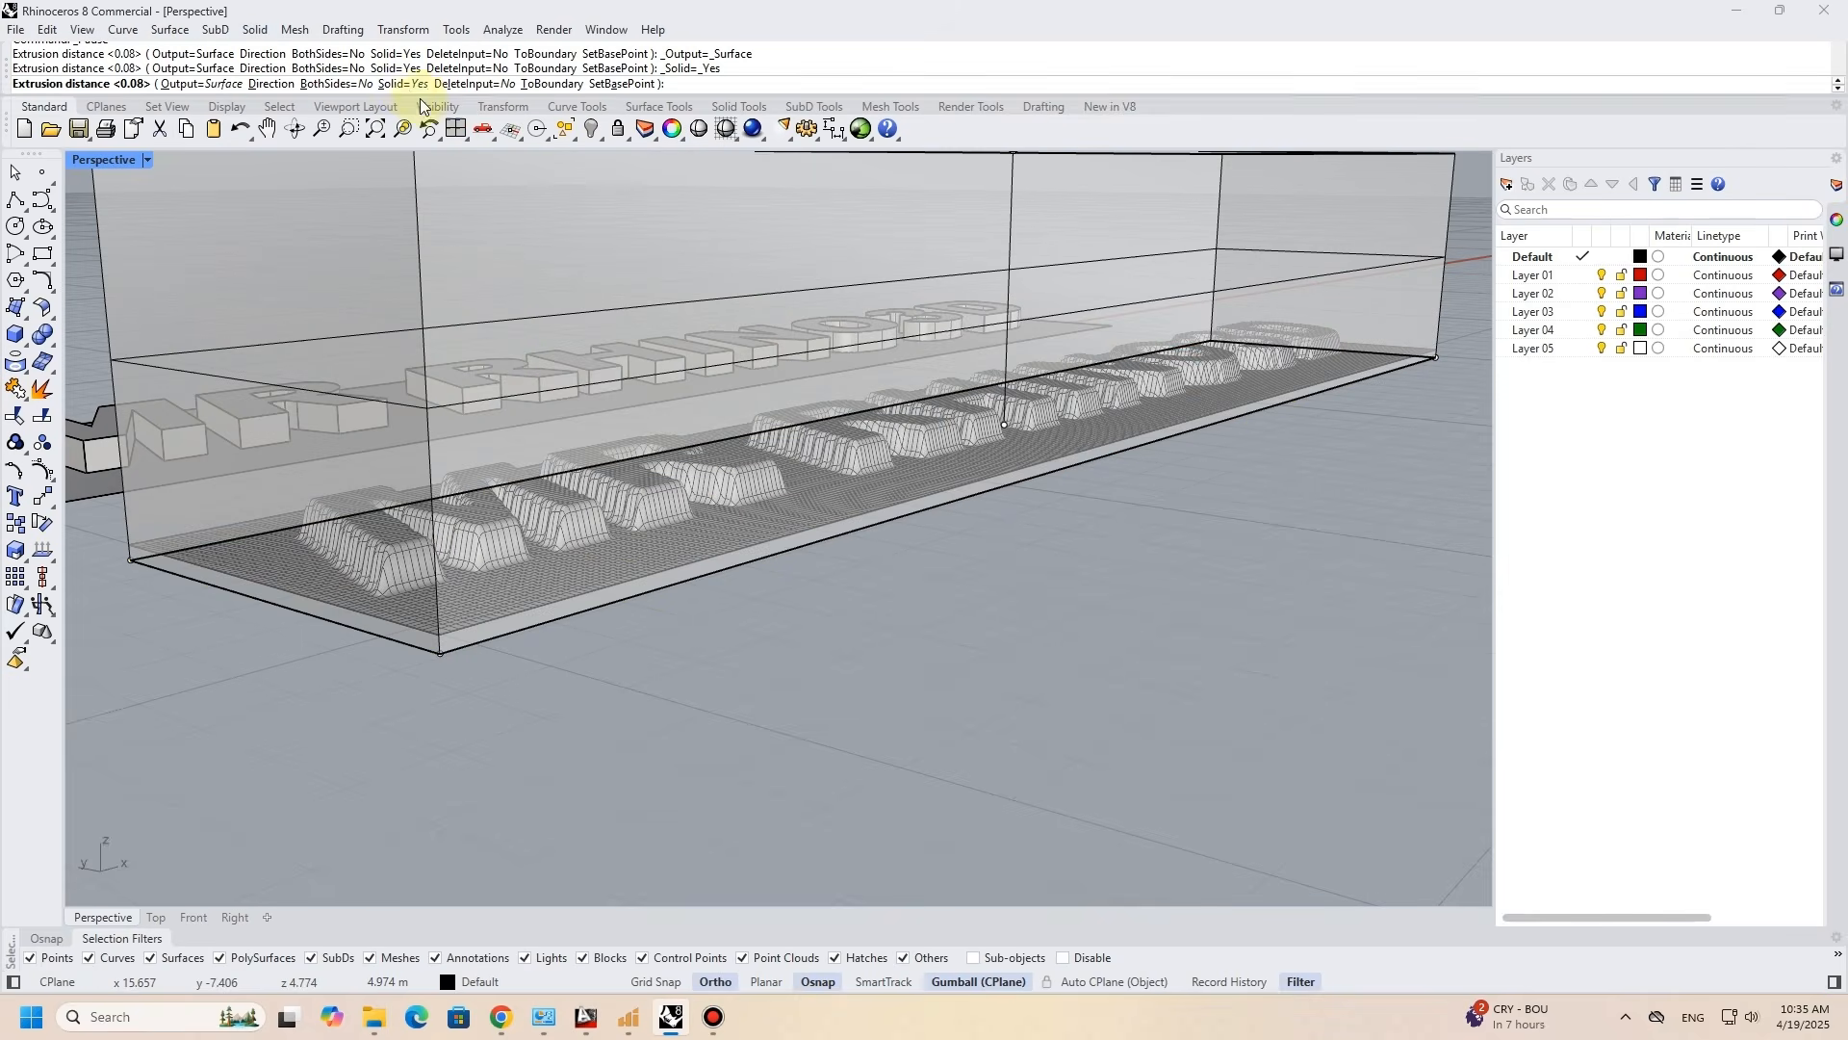
key(Escape)
- Loft the first side walls between the draped surface's edges and the lowered rectangle
ctrl+shift+click(564, 602)
ctrl+shift+click(574, 613)
text(Loft)
key(Return)
- Loft the remaining side walls between the draped surface's other edges and the lowered rectangle
key(Return)
click(675, 664)
ctrl+shift+click(419, 647)
ctrl+shift+click(419, 627)
right_click(419, 627)
click(397, 643)
right_drag(423, 639, 870, 541)
click(1078, 678)
ctrl+shift+click(1086, 659)
ctrl+shift+click(1086, 650)
right_click(1065, 651)
key(Return)
ctrl+shift+click(835, 569)
ctrl+shift+click(838, 535)
right_click(838, 597)
key(Return)
- Join the draped surface with the side walls and cap the open underside to form a closed solid
click(853, 555)
shift+click(893, 550)
right_drag(893, 551, 645, 647)
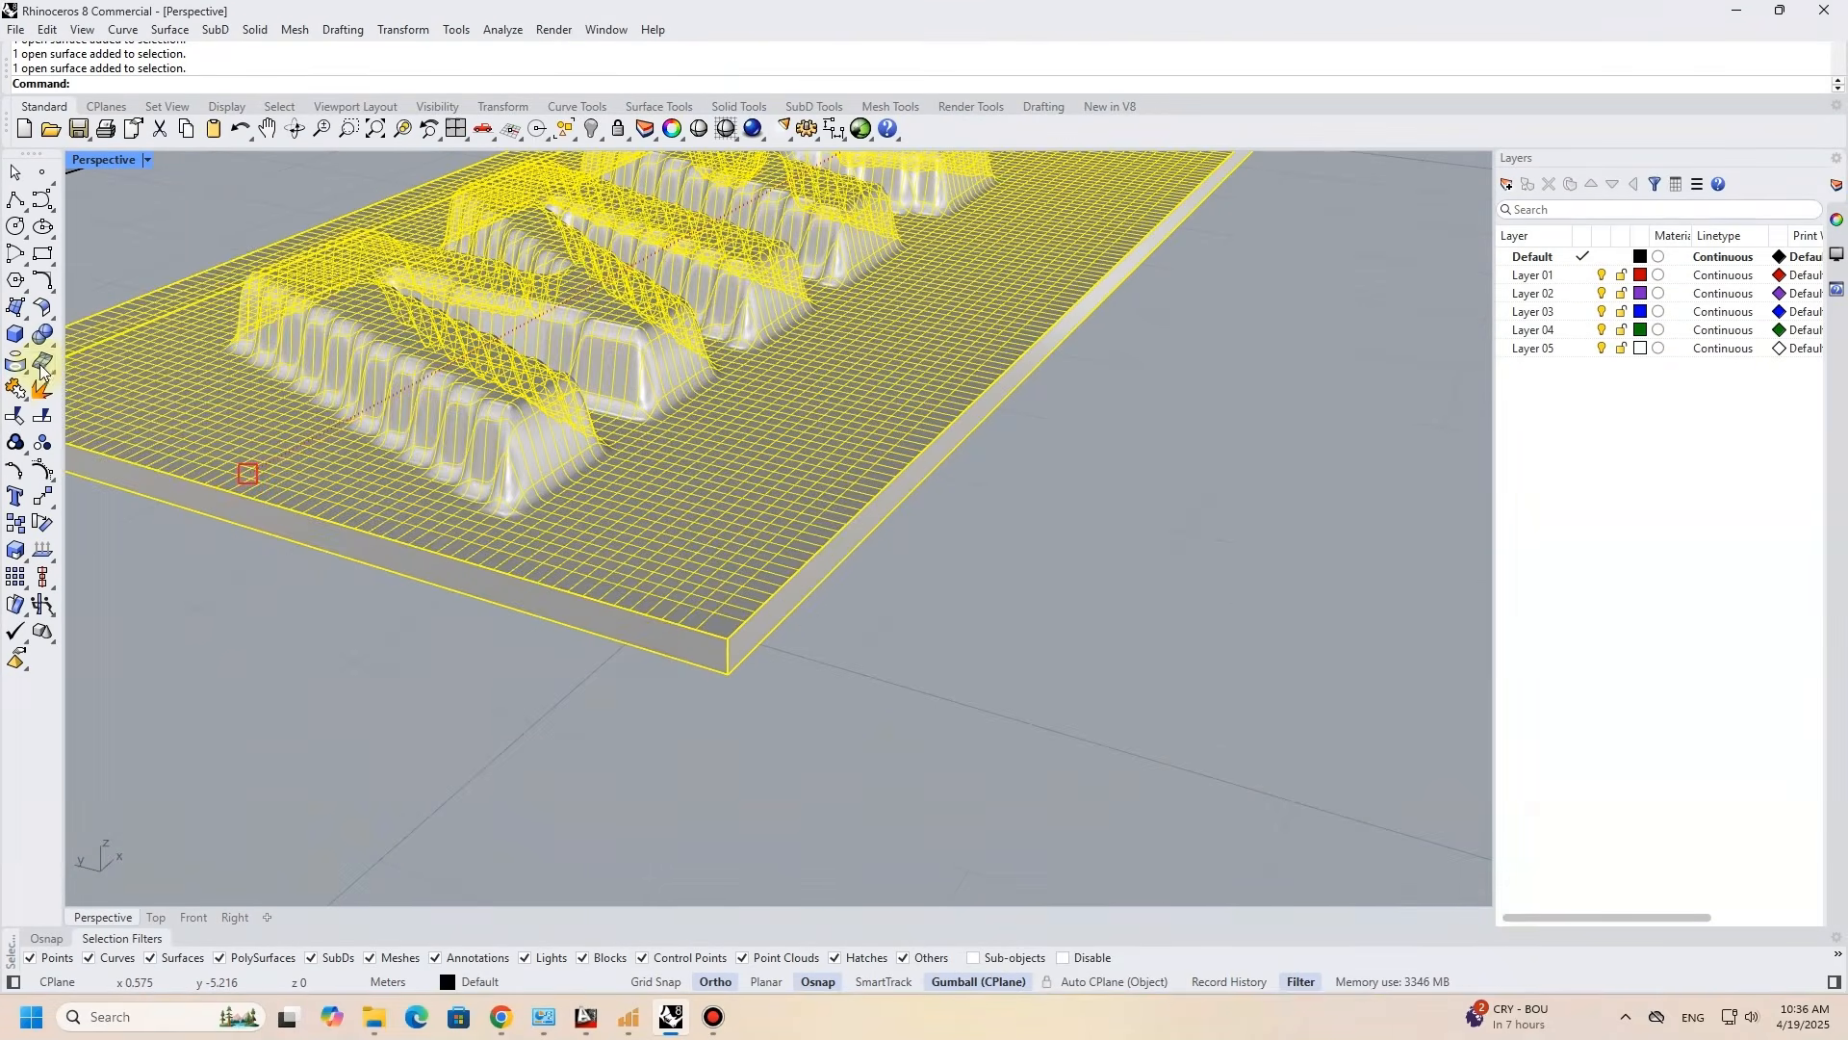
click(17, 387)
key(Escape)
click(659, 571)
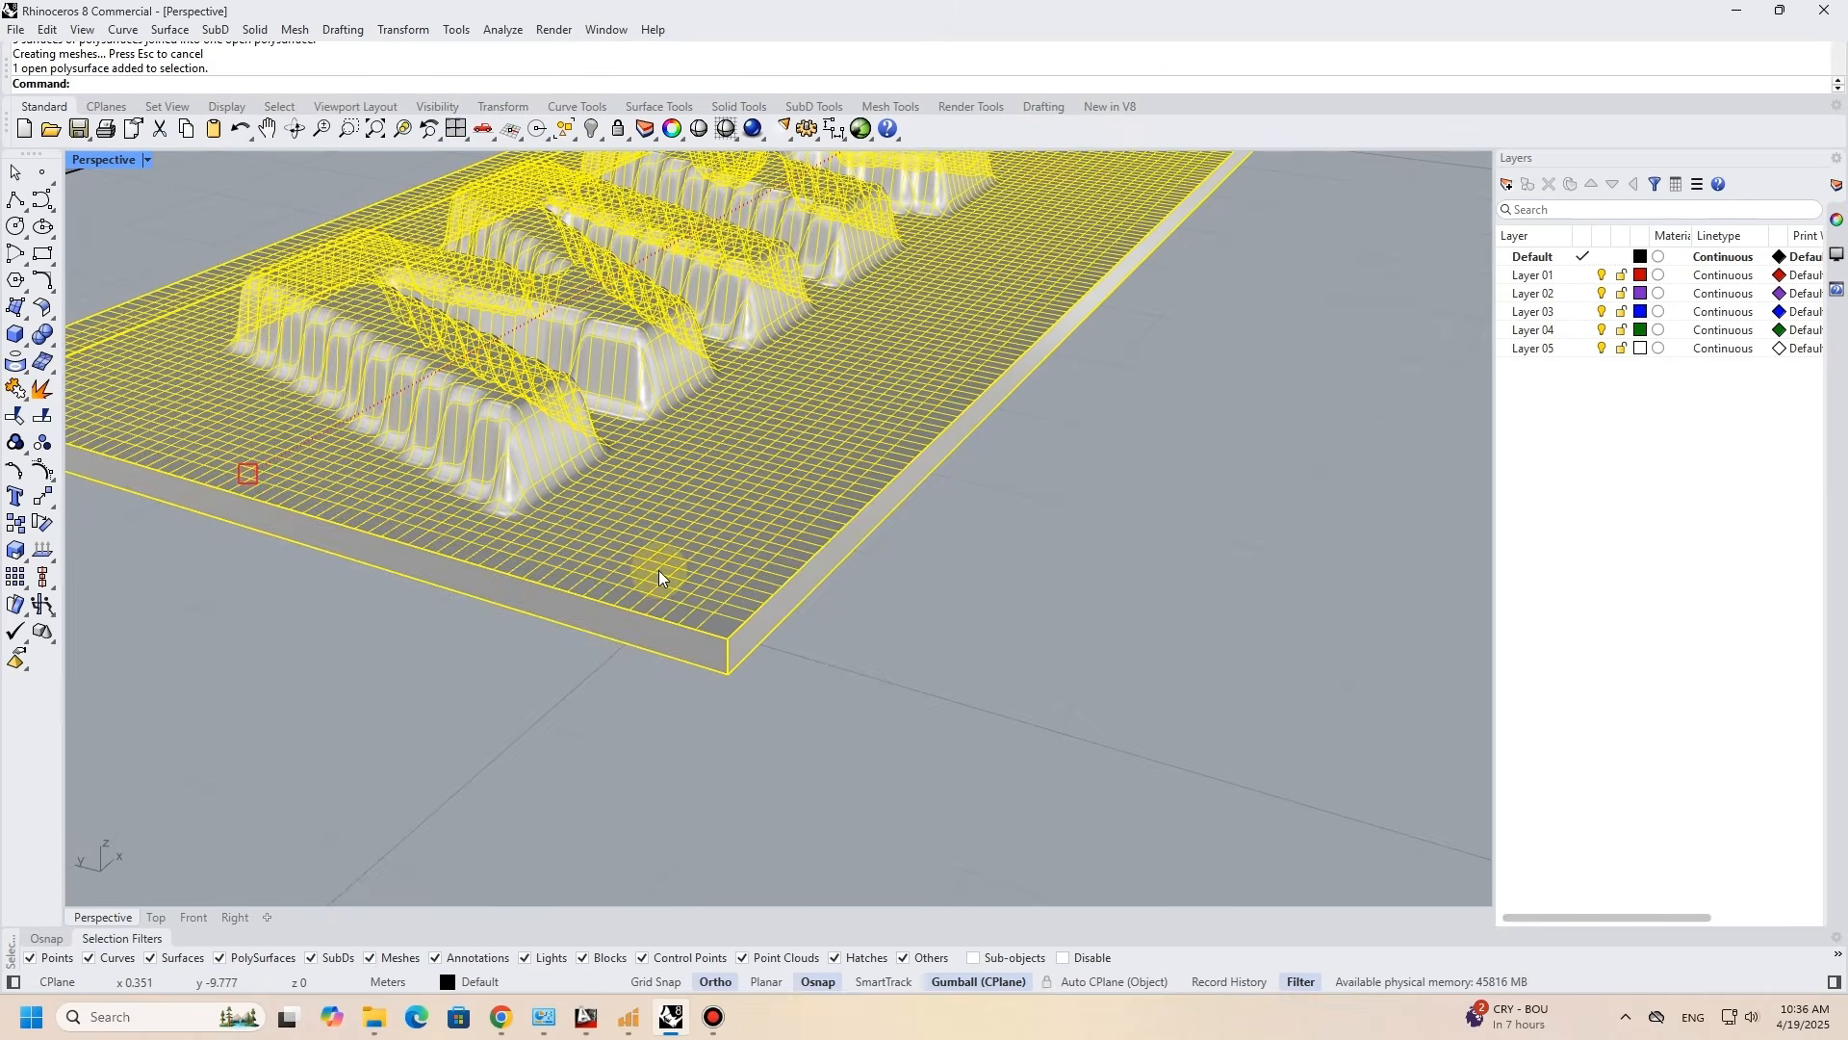
key(Escape)
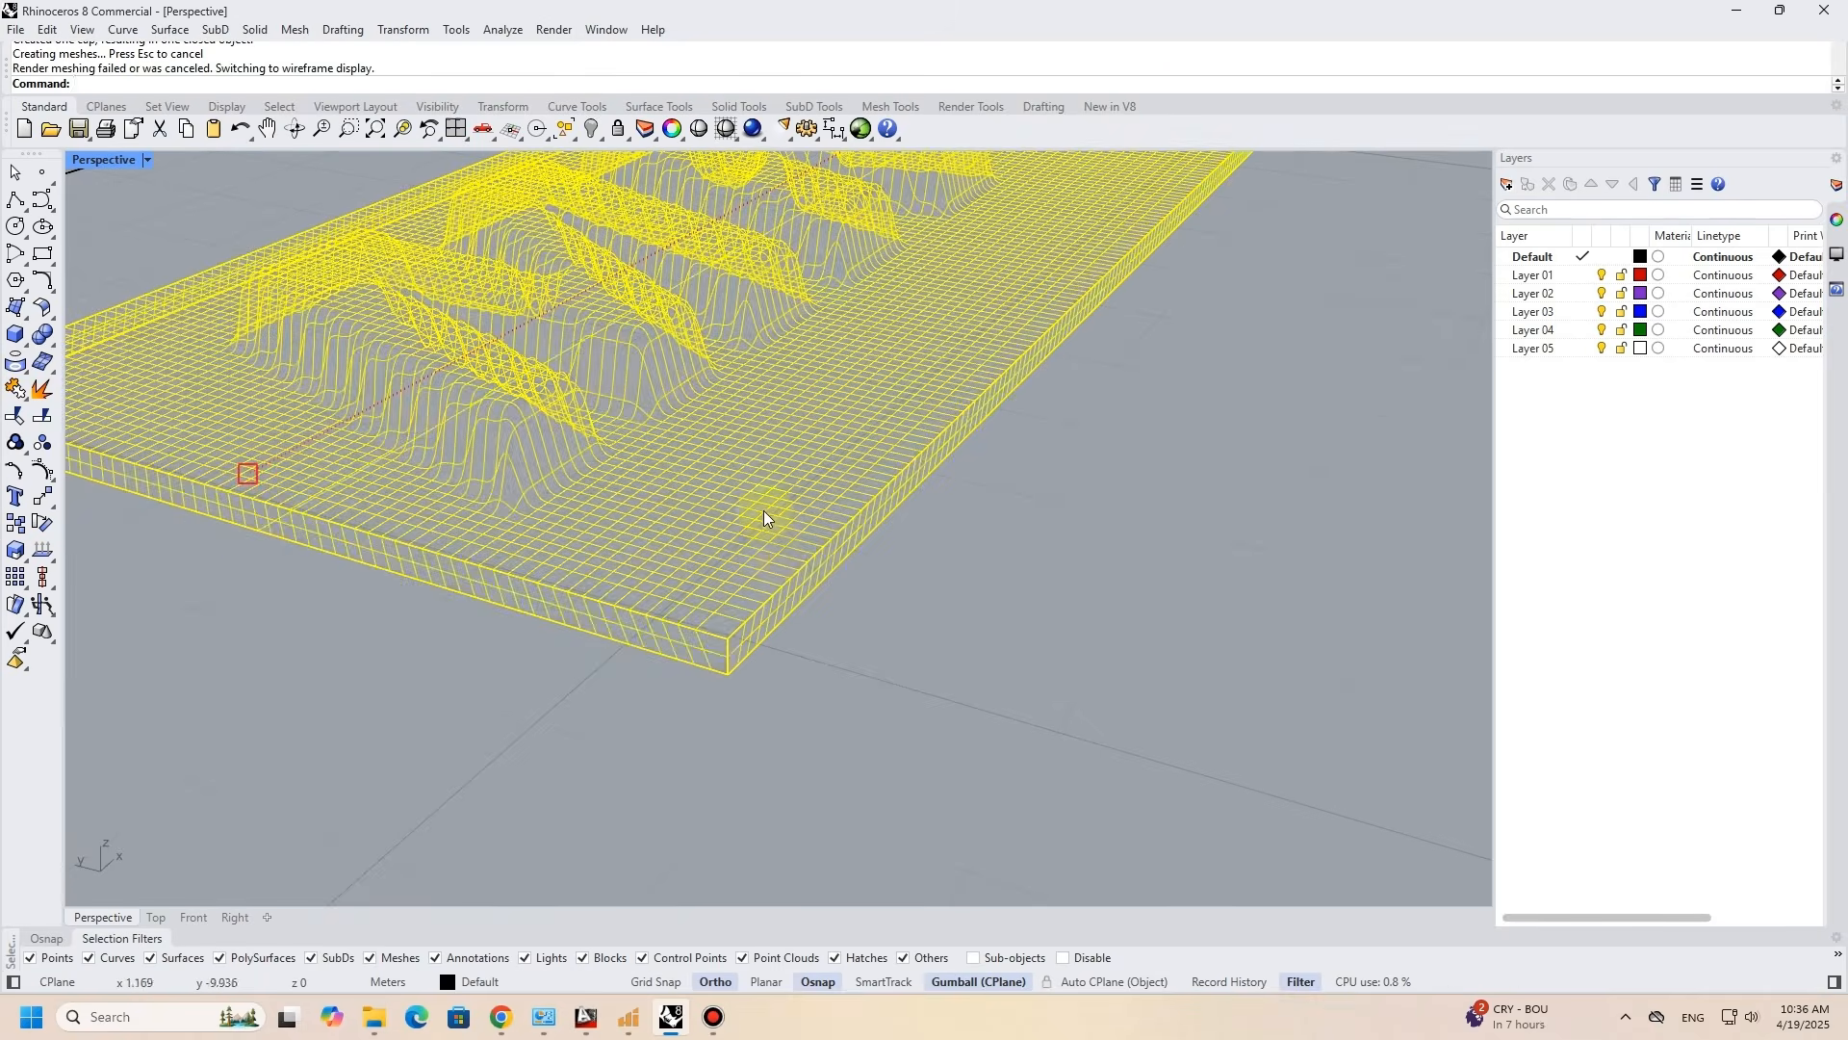
- Show the Perspective view in Shaded display mode again
scroll(764, 513, down, 8)
shift+right_drag(759, 439, 739, 534)
key(Escape)
click(147, 160)
click(121, 253)
- Contour the draped solid along its long edge at a spacing of 0.1, then group the curves and move them beside the solid
mouse_move(713, 558)
right_down()
mouse_move(784, 516)
mouse_move(806, 537)
mouse_move(925, 543)
mouse_move(908, 587)
mouse_move(792, 652)
mouse_move(858, 432)
mouse_move(915, 409)
mouse_move(900, 518)
mouse_move(796, 664)
right_up()
click(795, 622)
scroll(798, 622, down, 6)
text(ontour)
key(Return)
click(729, 733)
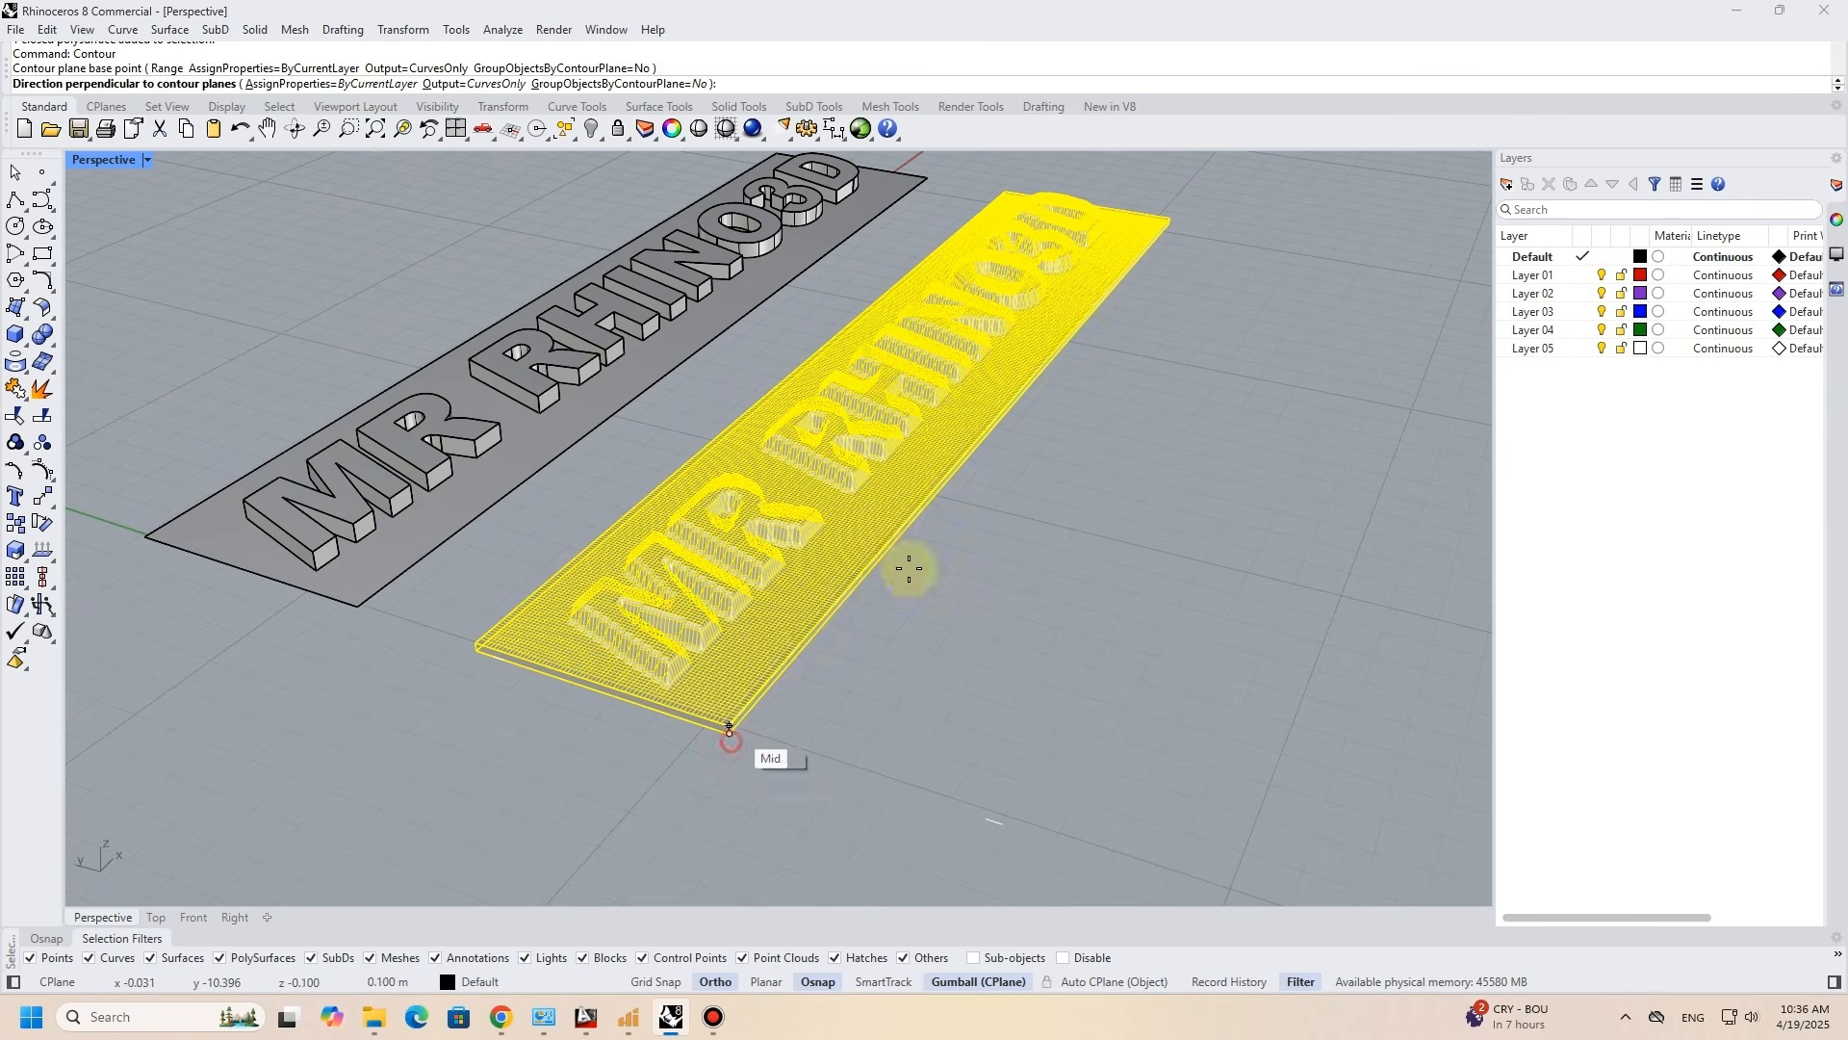
click(1180, 226)
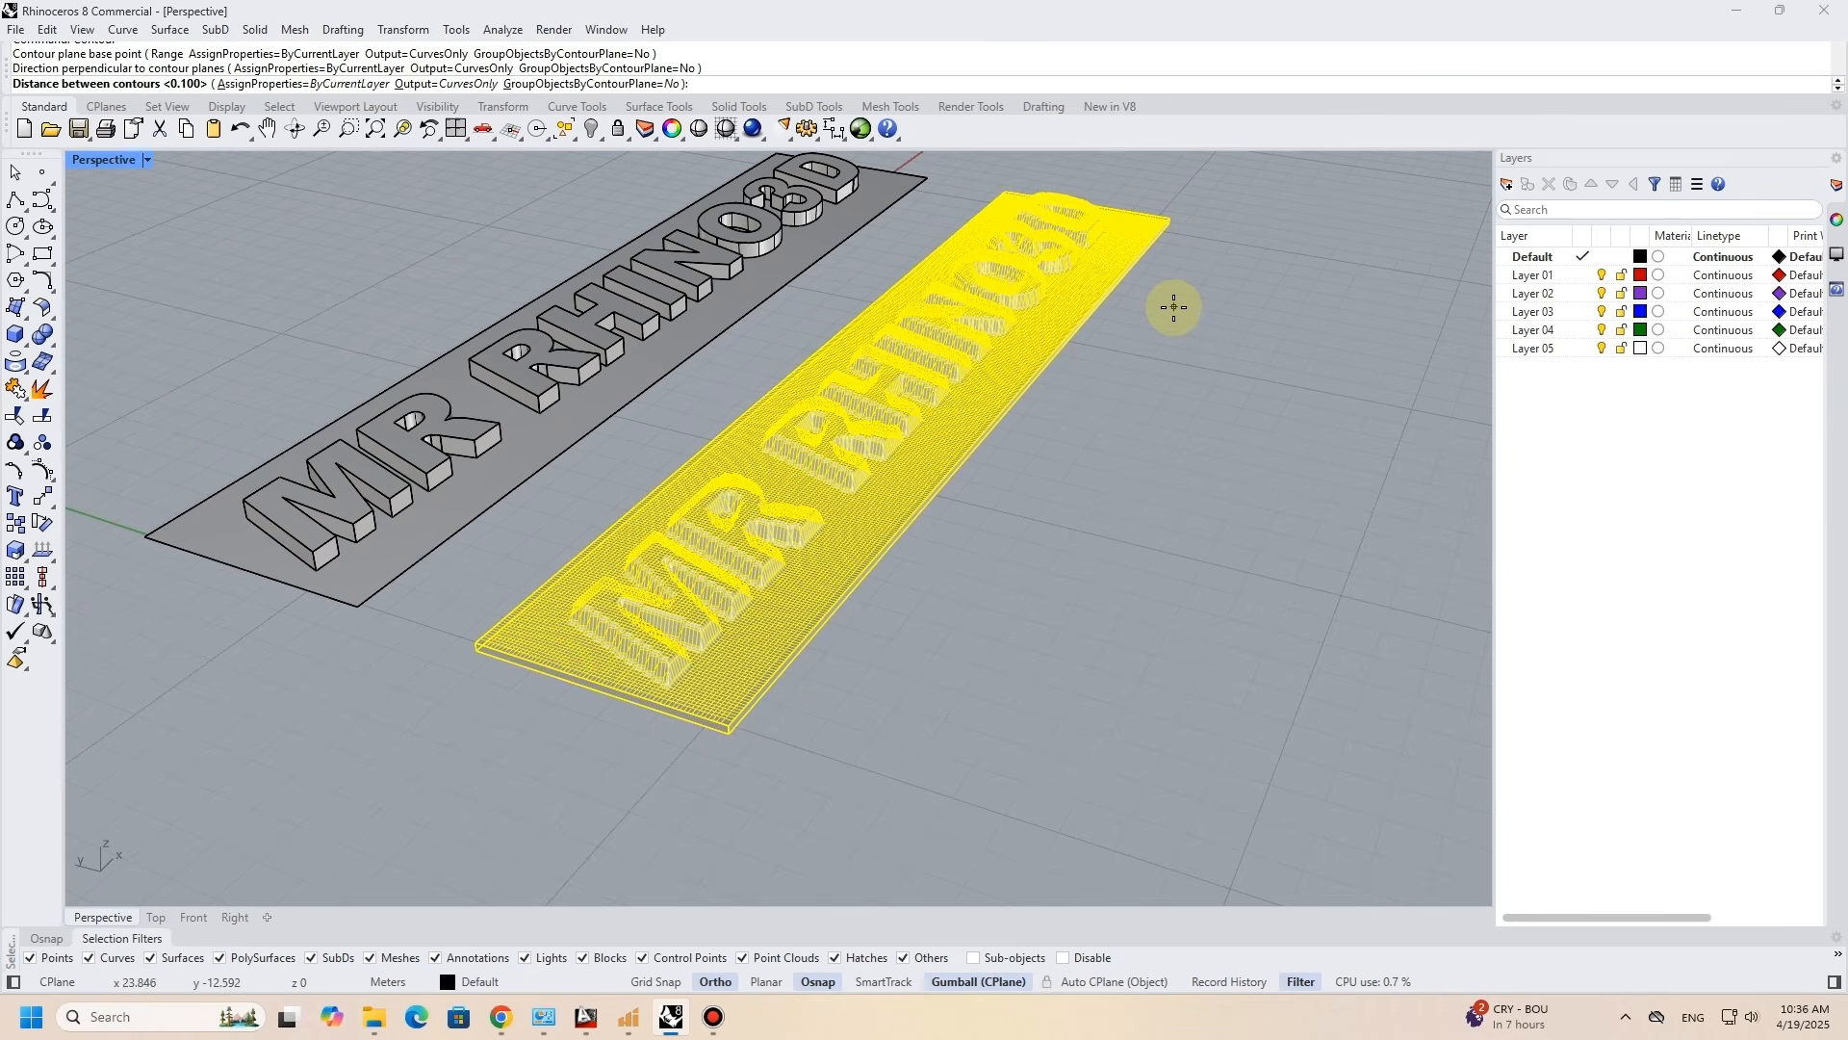
key(Return)
drag(850, 362, 1158, 449)
shift+right_drag(1159, 453, 982, 417)
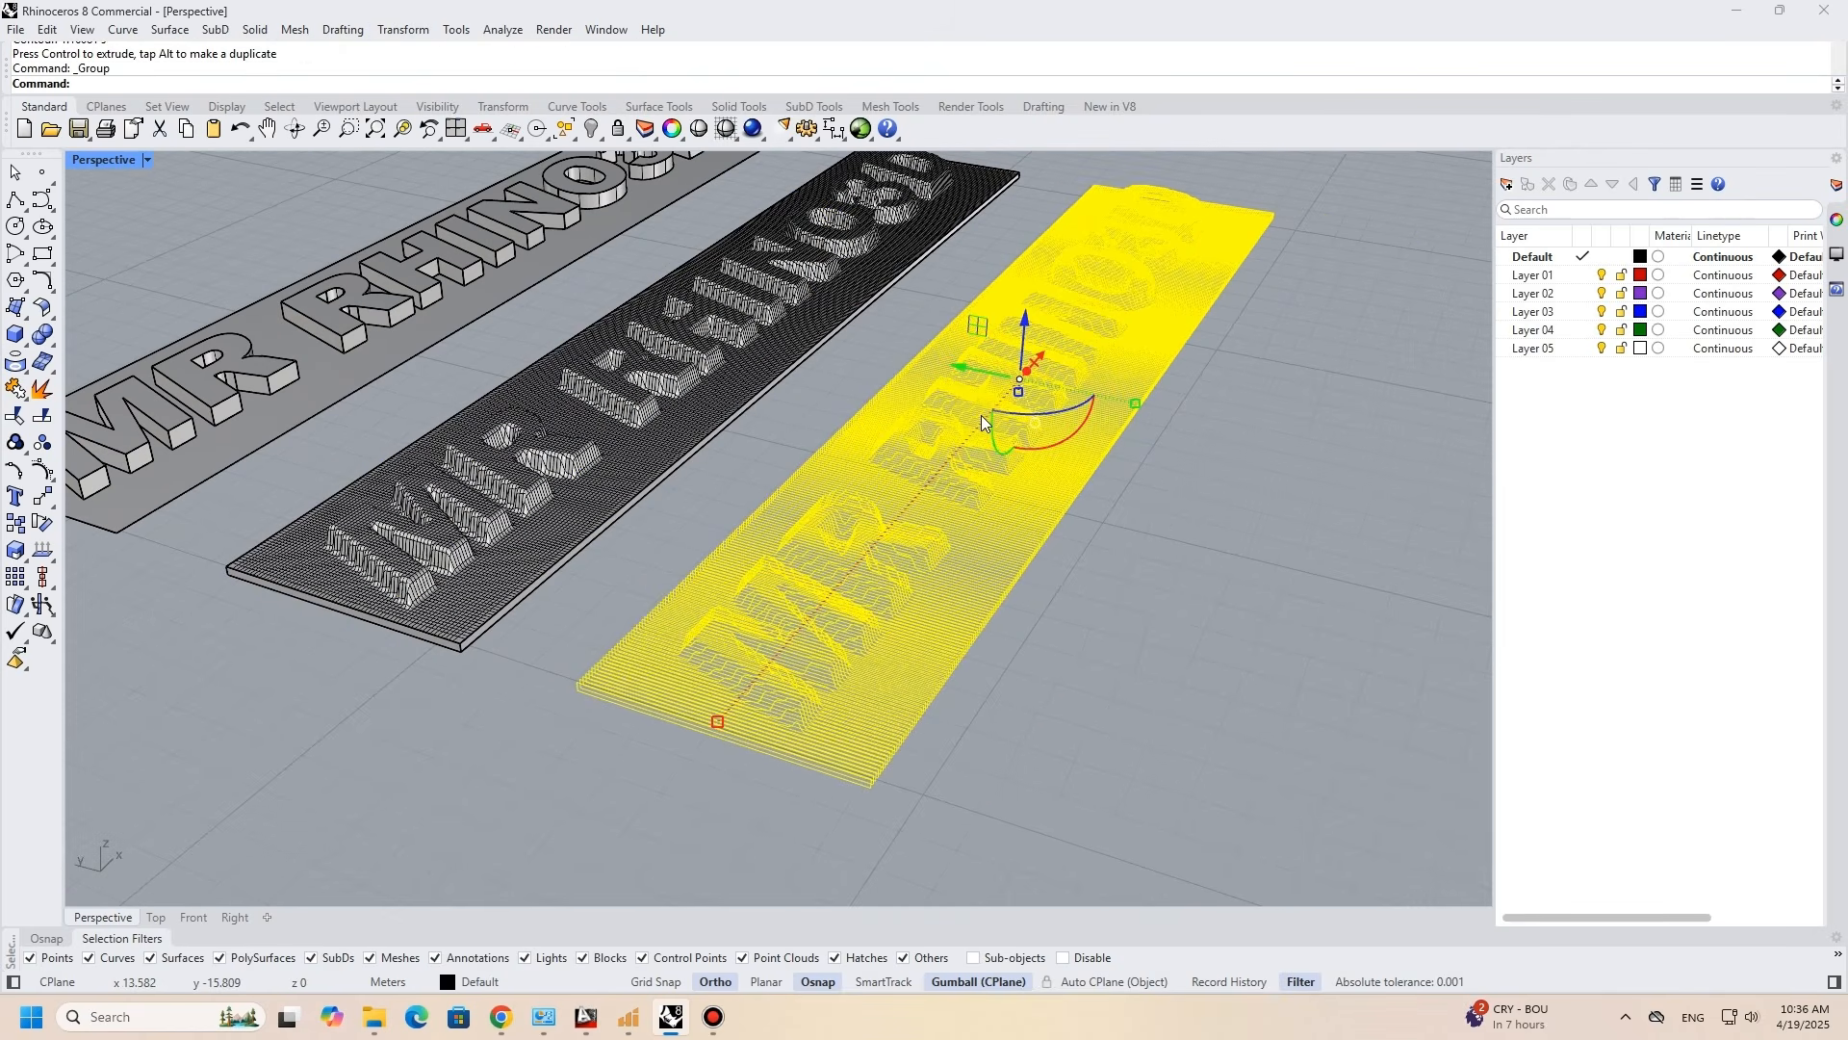
- Extrude the grouped contour curves straight into solid slices 0.08 m thick
click(255, 30)
mouse_move(448, 375)
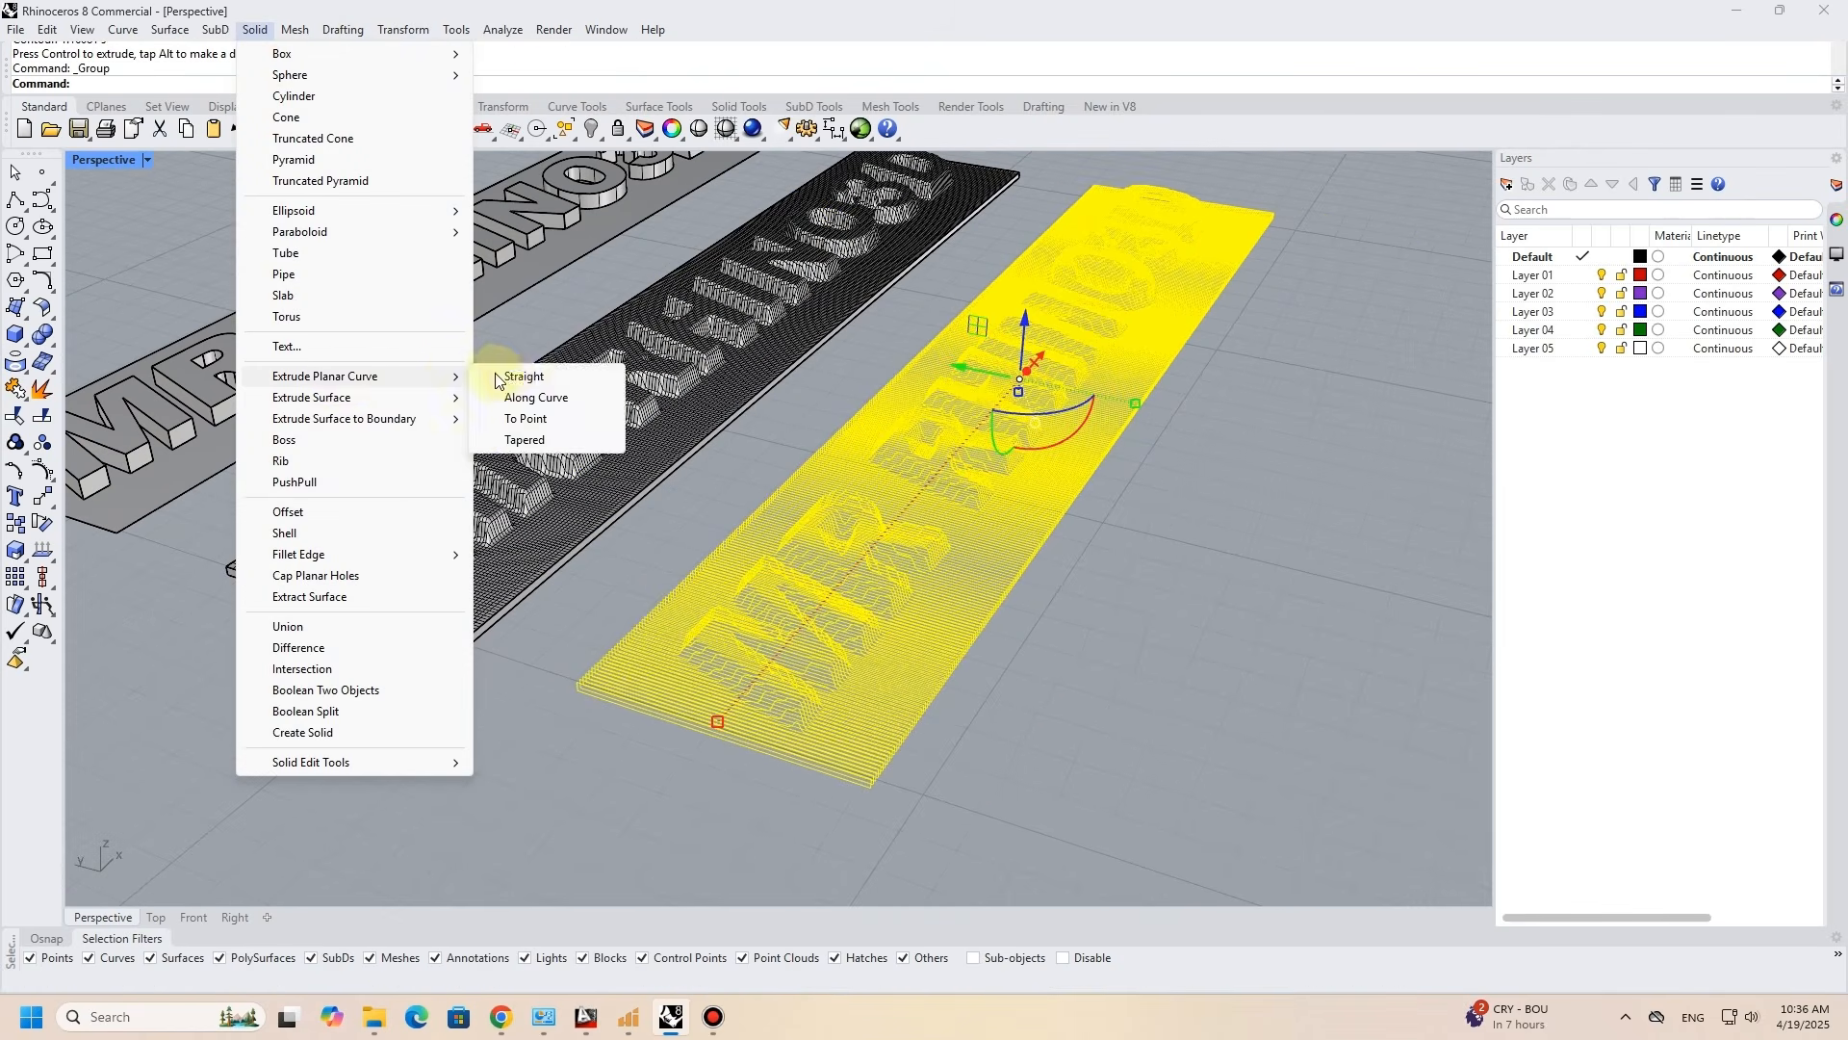
click(520, 375)
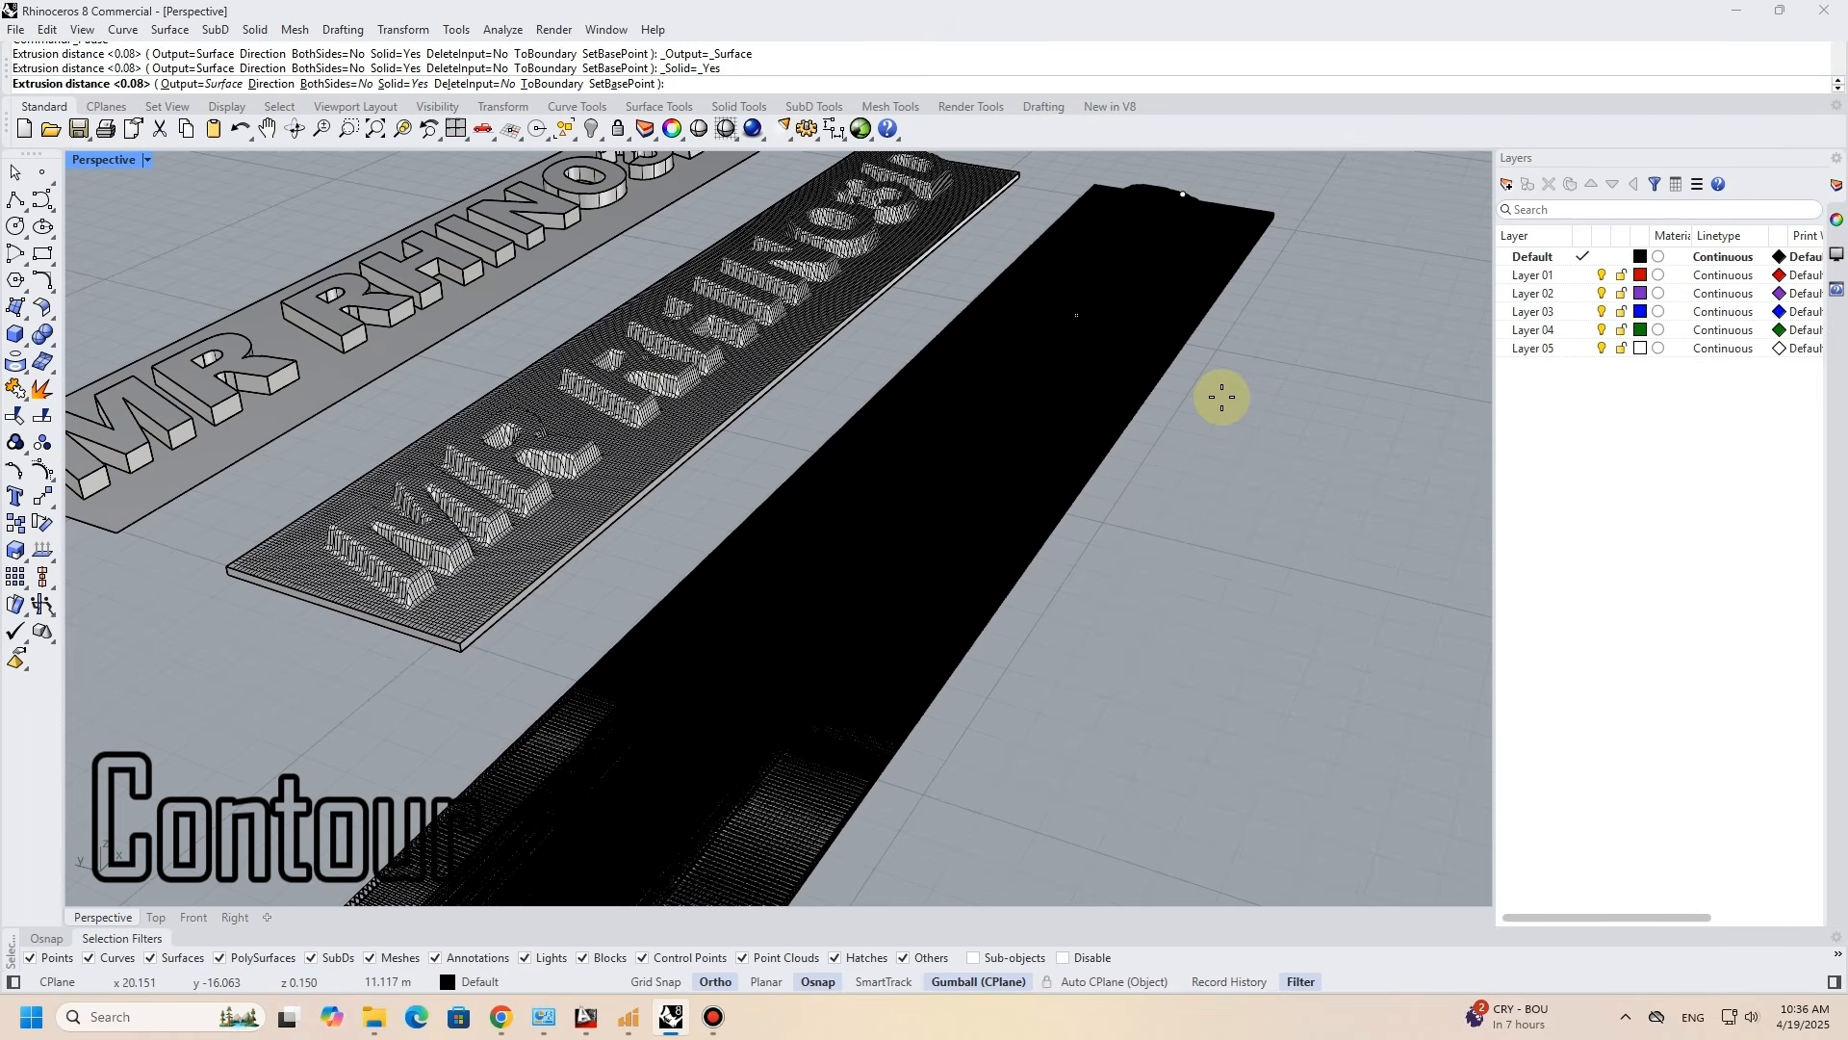
click(1222, 396)
key(Escape)
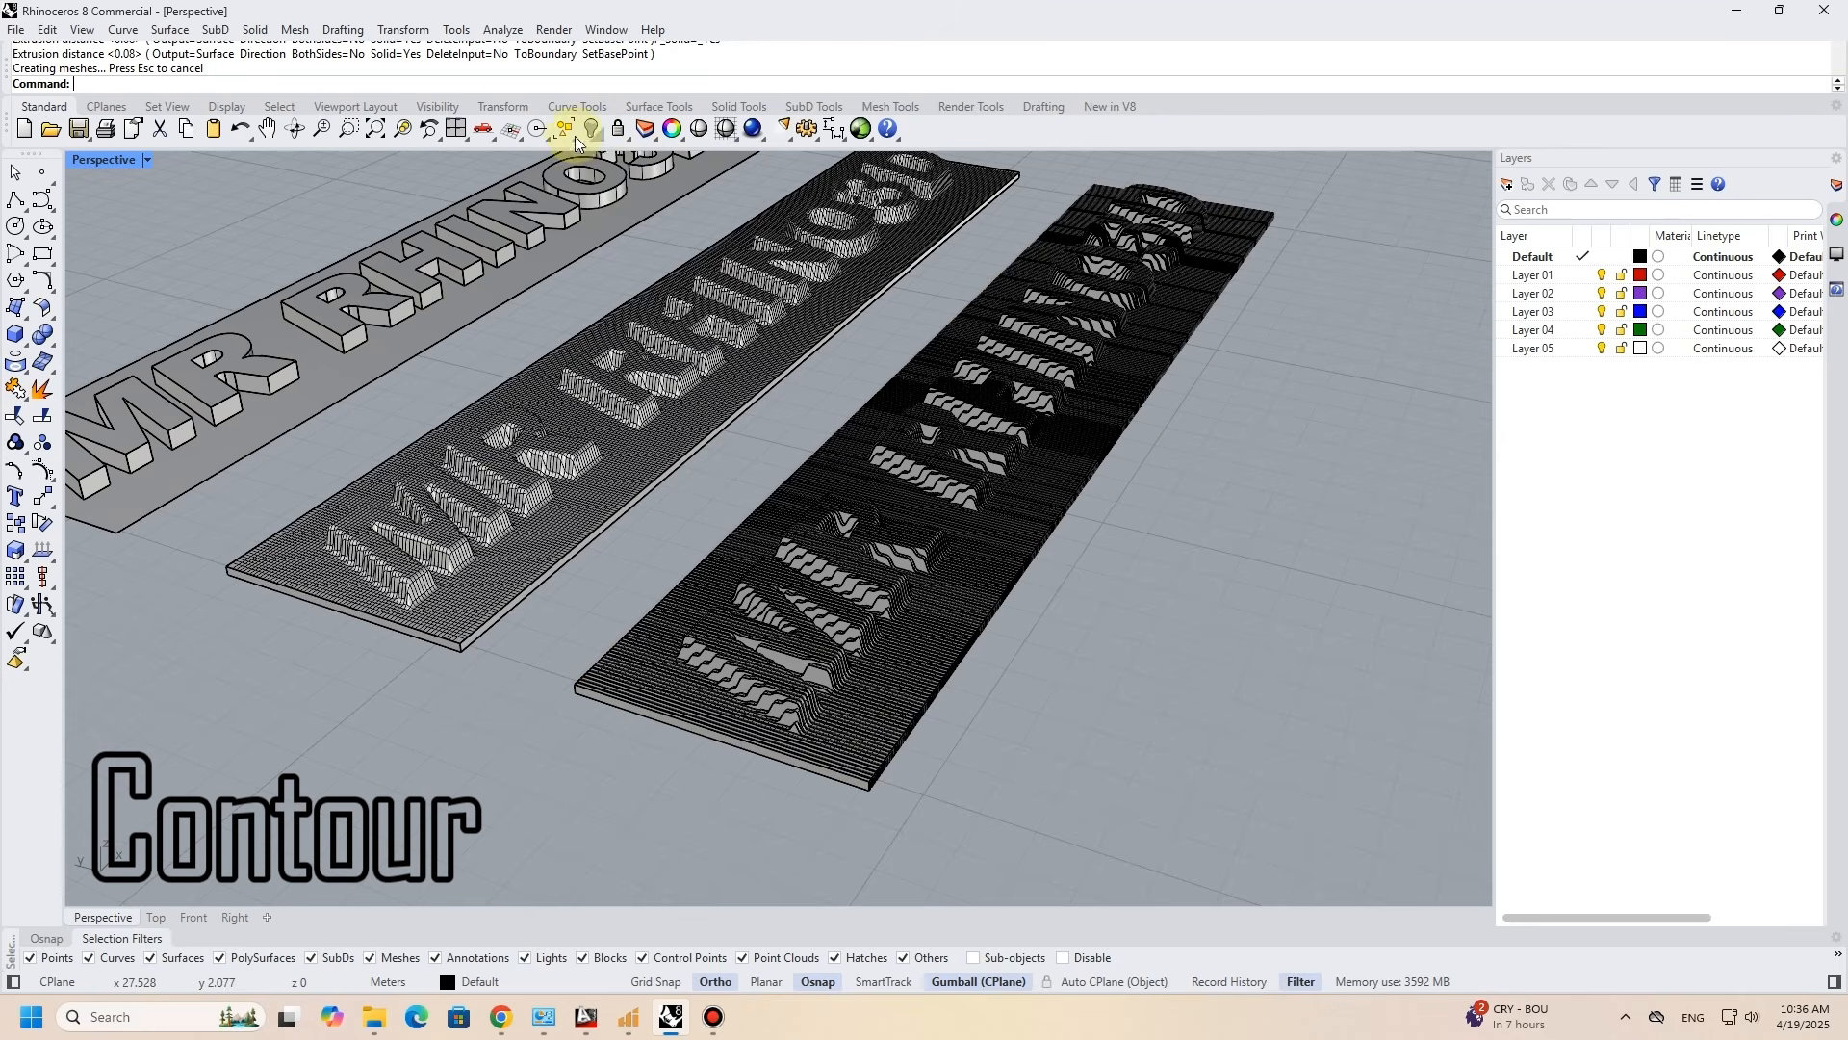
- Select all the extruded slices and group them
click(576, 137)
click(704, 171)
right_drag(869, 589, 972, 578)
shift+right_drag(973, 577, 462, 568)
key(ctrl+g)
key(Escape)
- Hide the contour curves, the draped solid and the original lettering so that only the slices remain
scroll(350, 578, up, 4)
scroll(439, 563, down, 3)
click(494, 572)
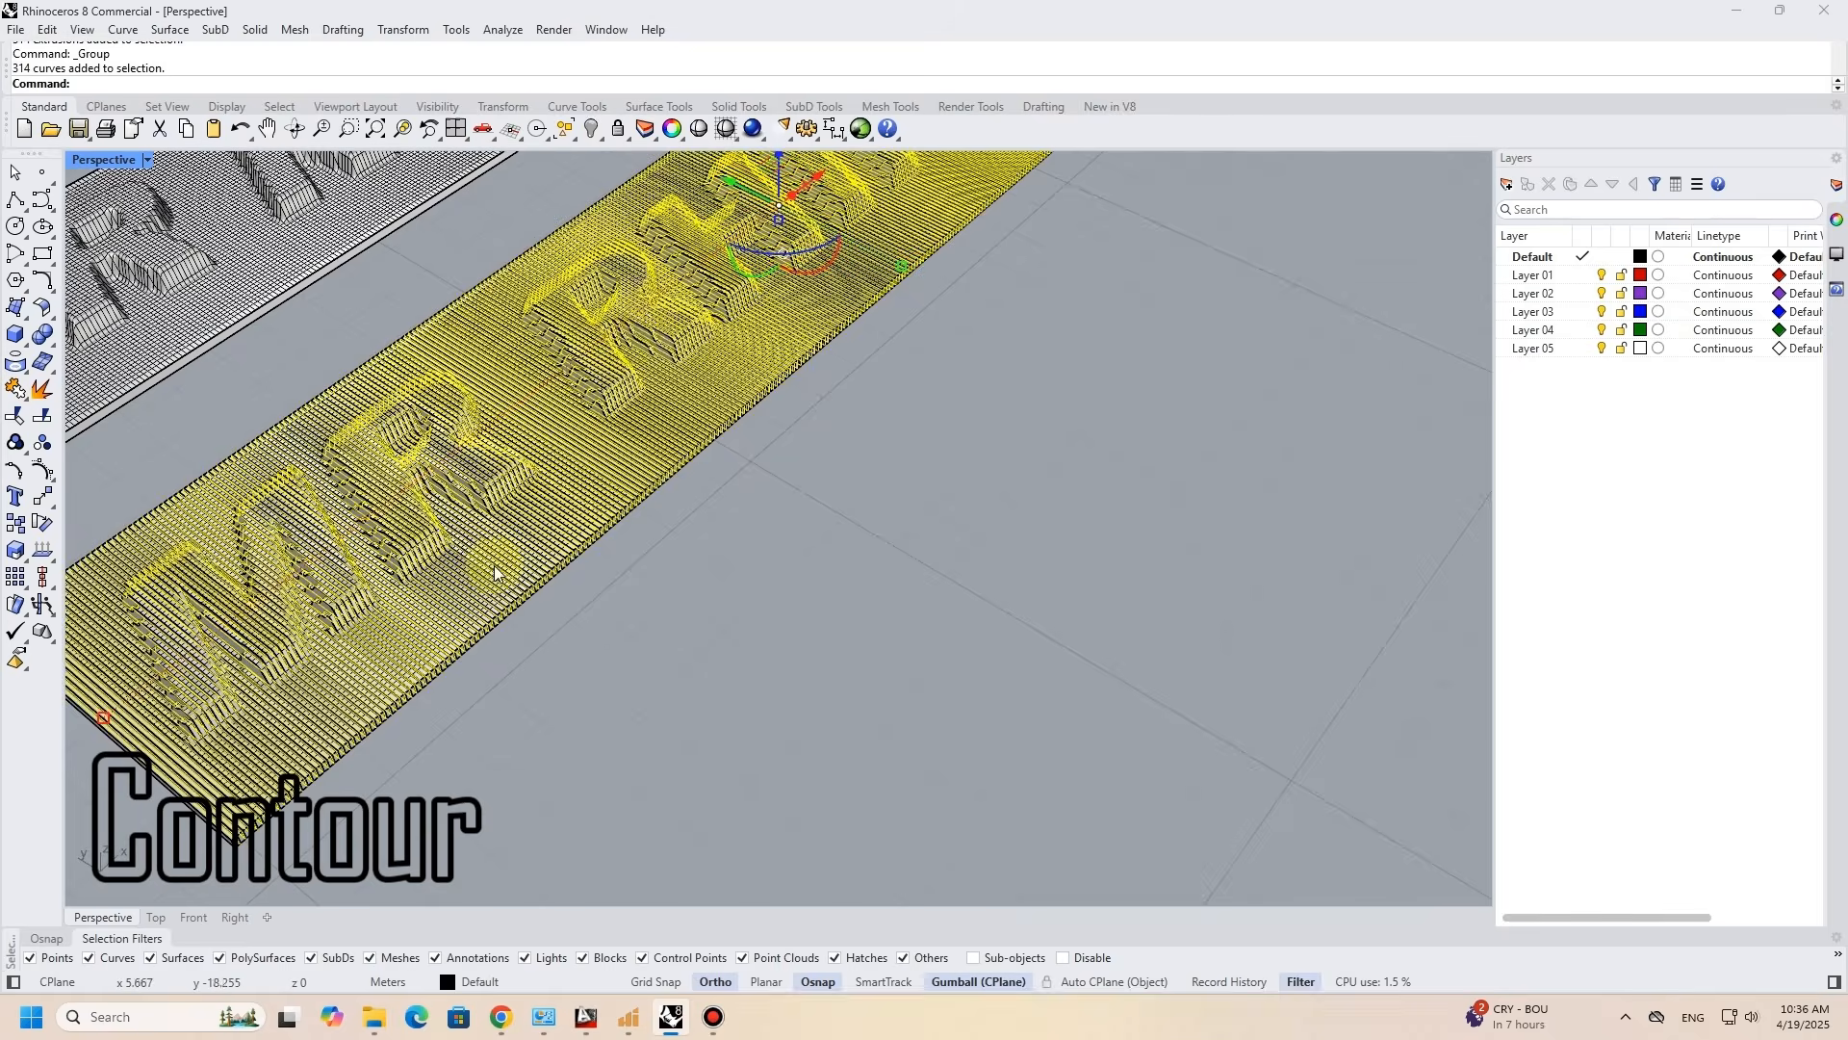
scroll(632, 337, down, 5)
right_drag(681, 391, 814, 553)
shift+drag(870, 194, 294, 730)
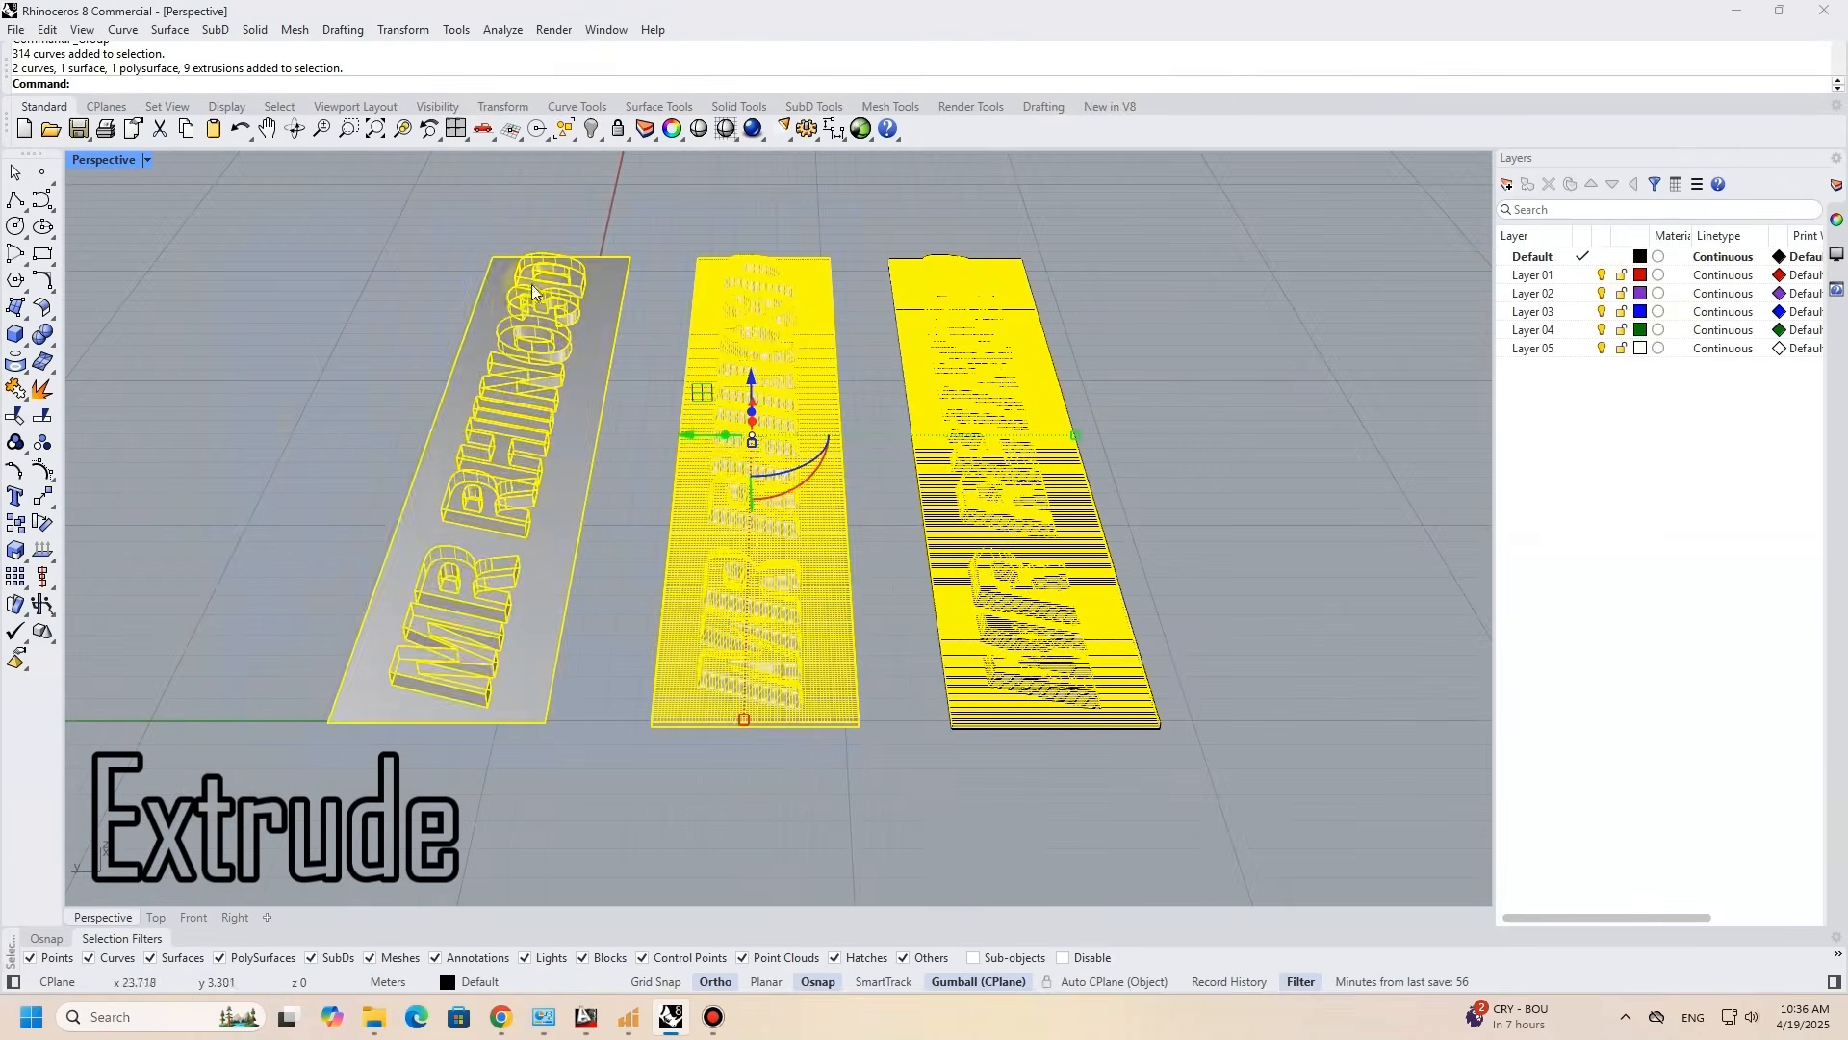
click(590, 131)
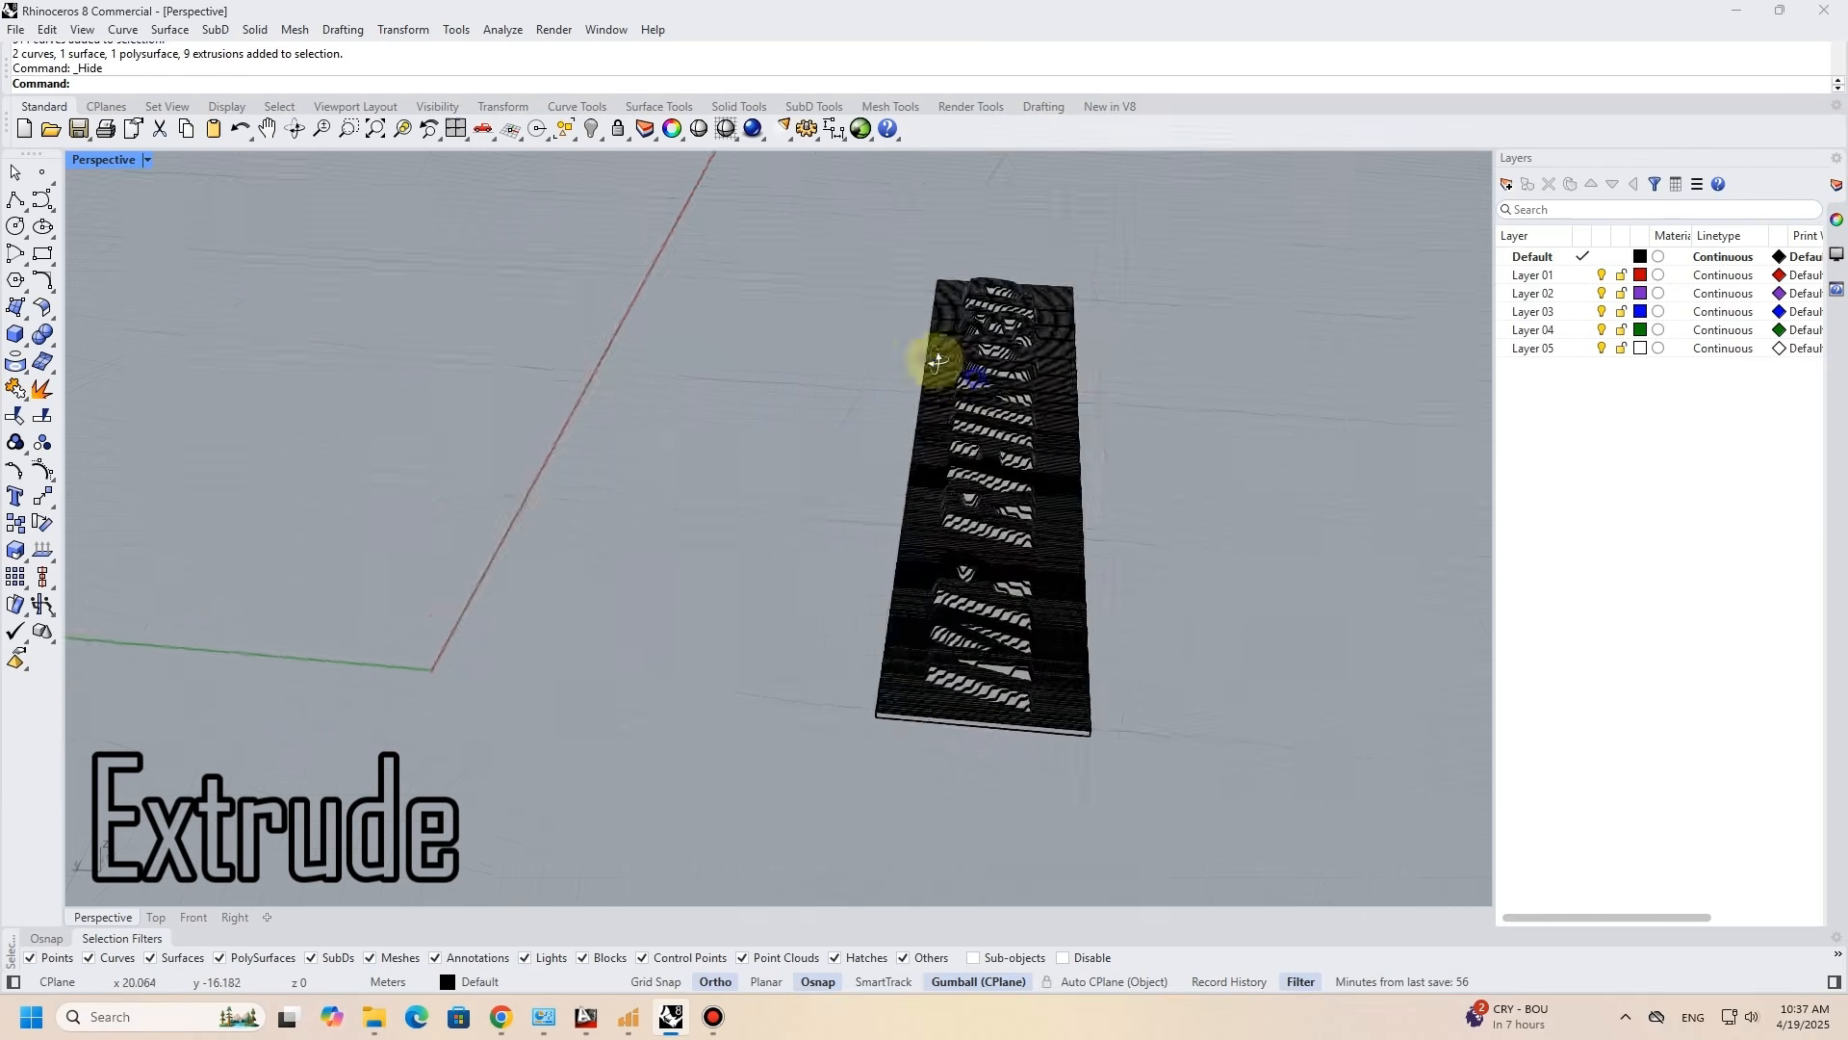
- Rotate the grouped slices upright so the lettering stands vertically like a wall panel
click(940, 363)
drag(1006, 472, 948, 530)
right_drag(984, 488, 895, 438)
drag(949, 406, 930, 204)
shift+right_drag(915, 317, 984, 462)
drag(1050, 419, 815, 384)
shift+right_drag(814, 384, 733, 359)
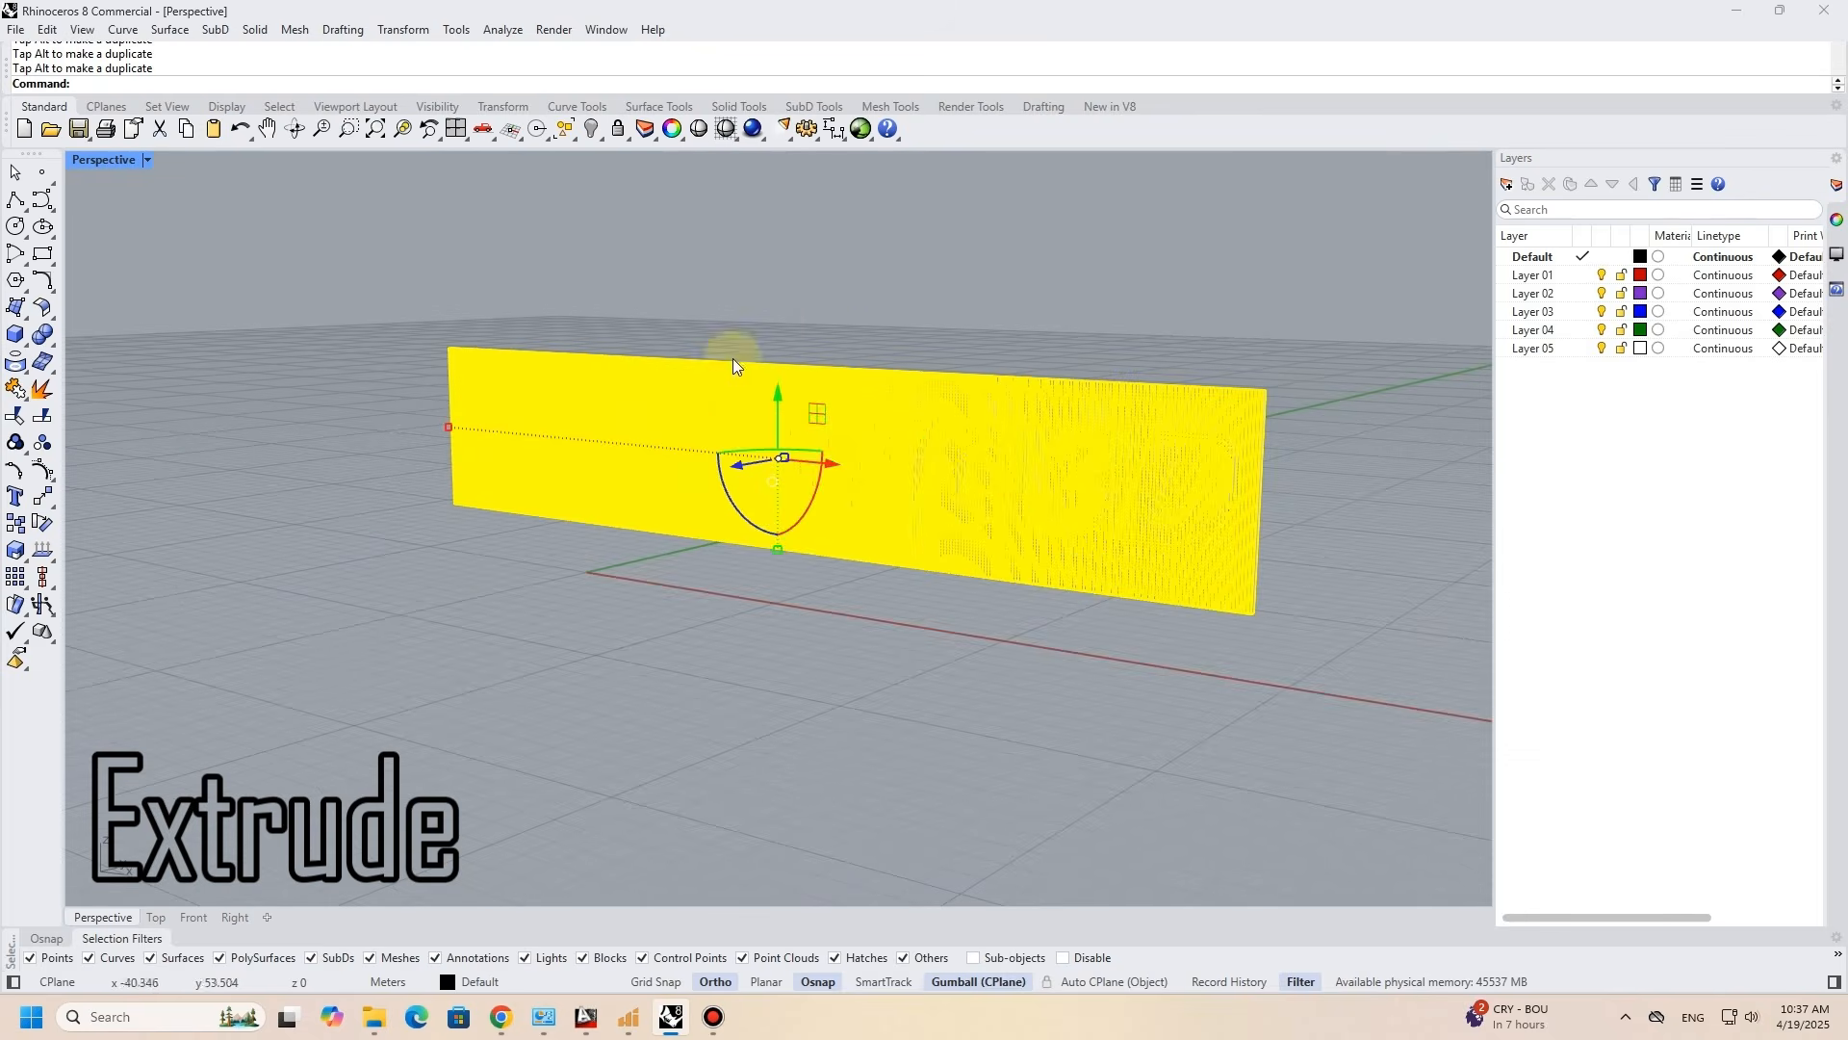
key(Escape)
- Show the sliced panel in Arctic display mode
scroll(834, 433, up, 2)
right_drag(851, 443, 809, 454)
mouse_move(809, 454)
right_down()
mouse_move(920, 462)
mouse_move(812, 466)
right_up()
click(147, 160)
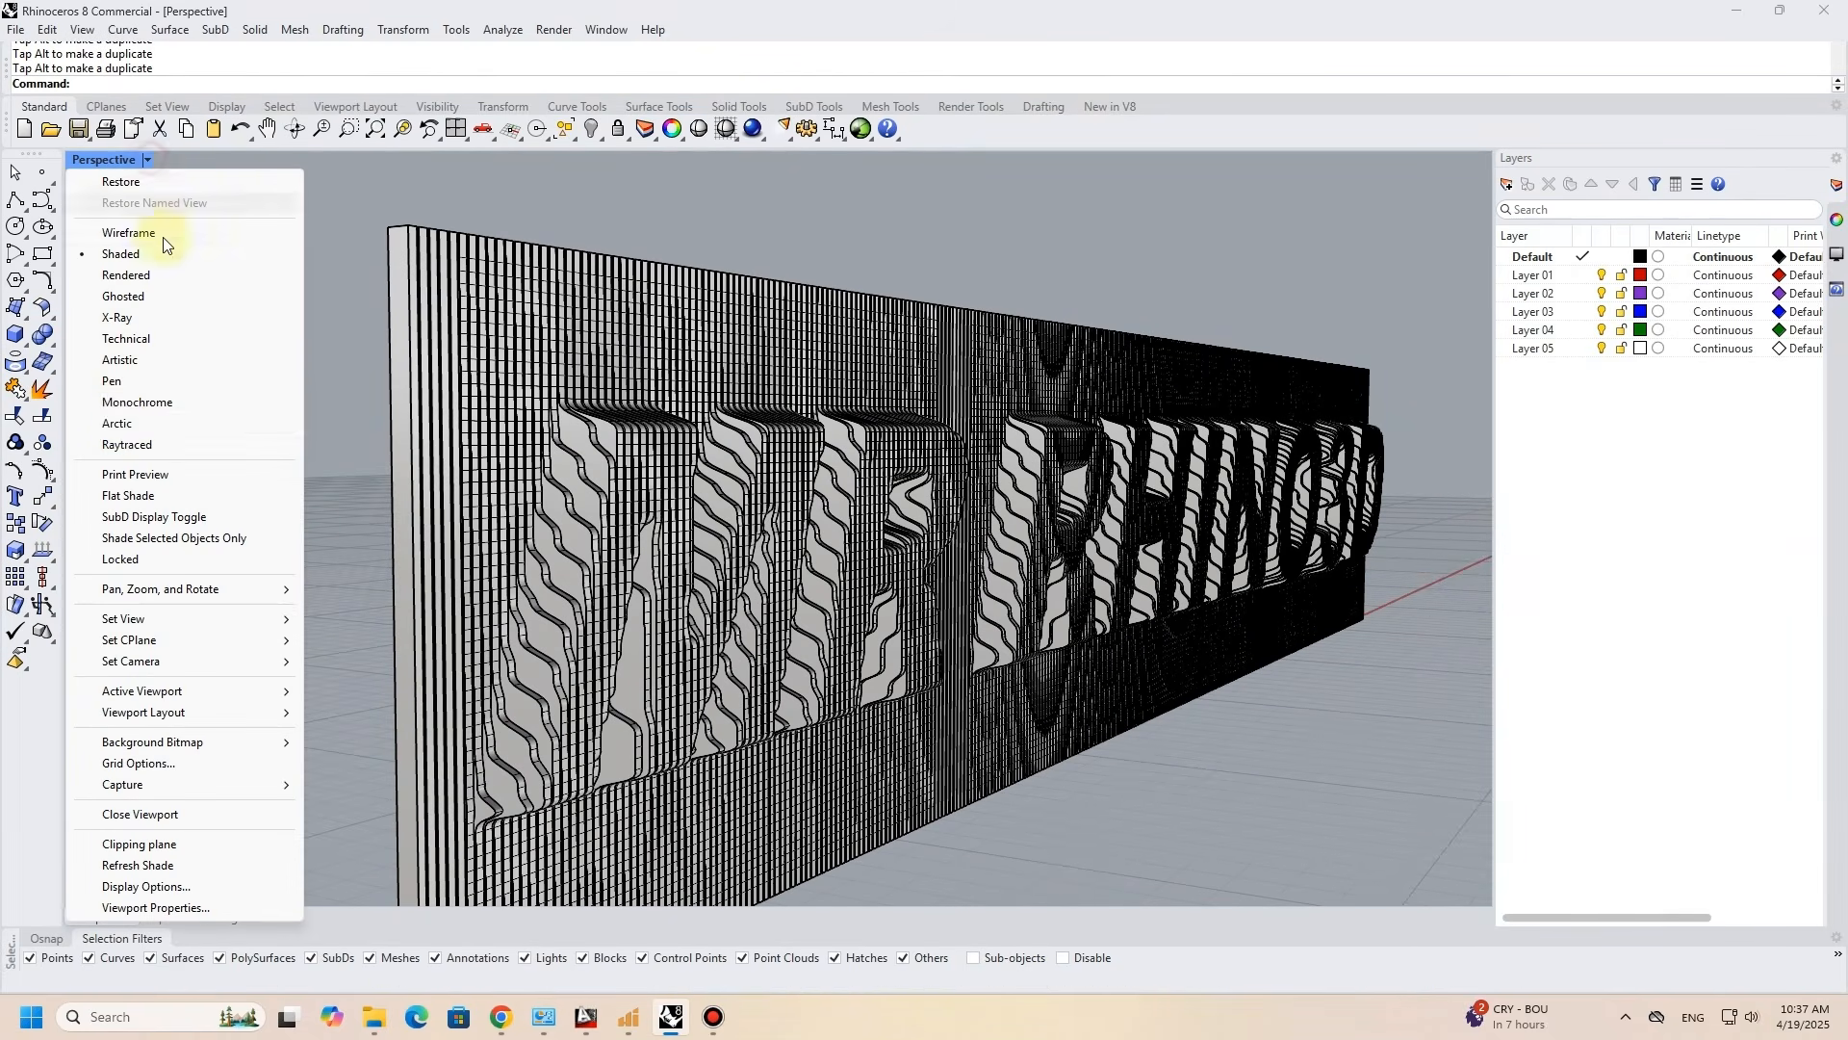
click(117, 424)
- Turn off surface isocurves in the Arctic display settings for a cleaner look at the sliced letters
right_drag(338, 417, 433, 553)
scroll(689, 476, up, 2)
scroll(893, 501, up, 5)
scroll(982, 572, up, 6)
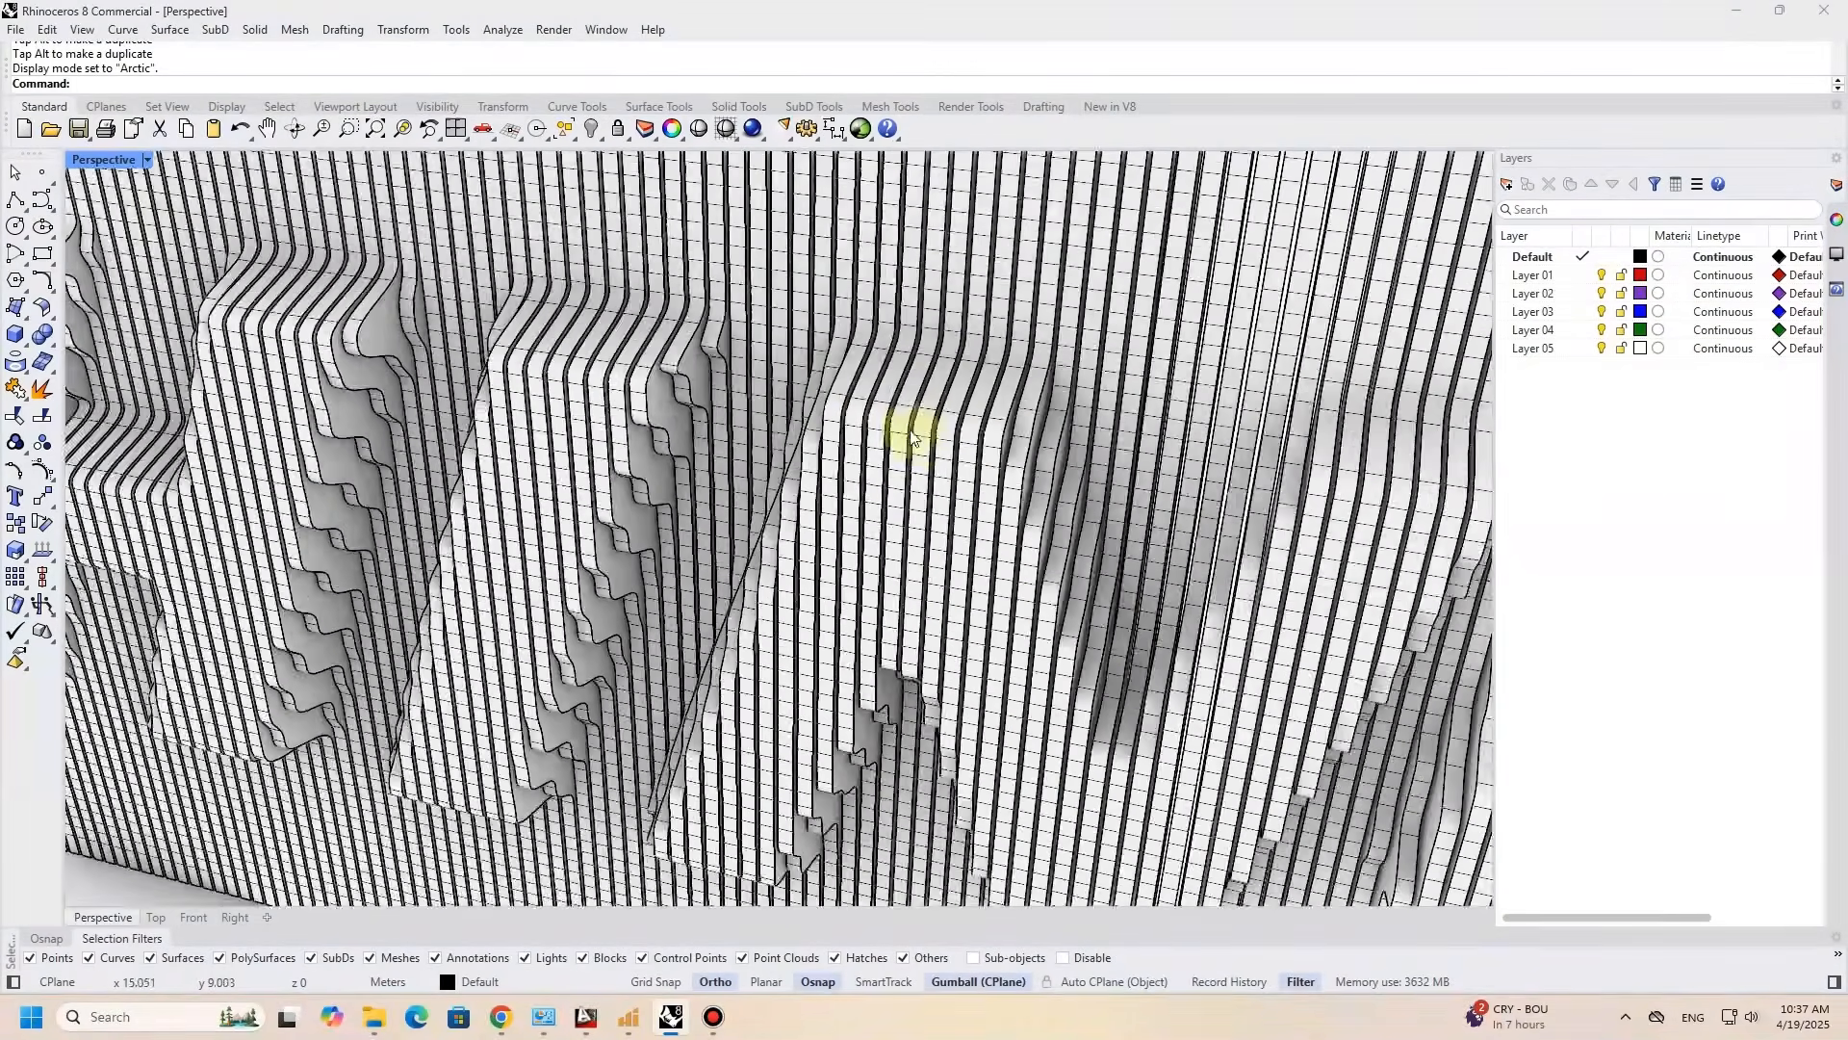
scroll(953, 385, down, 6)
scroll(1057, 468, up, 3)
scroll(1057, 469, up, 4)
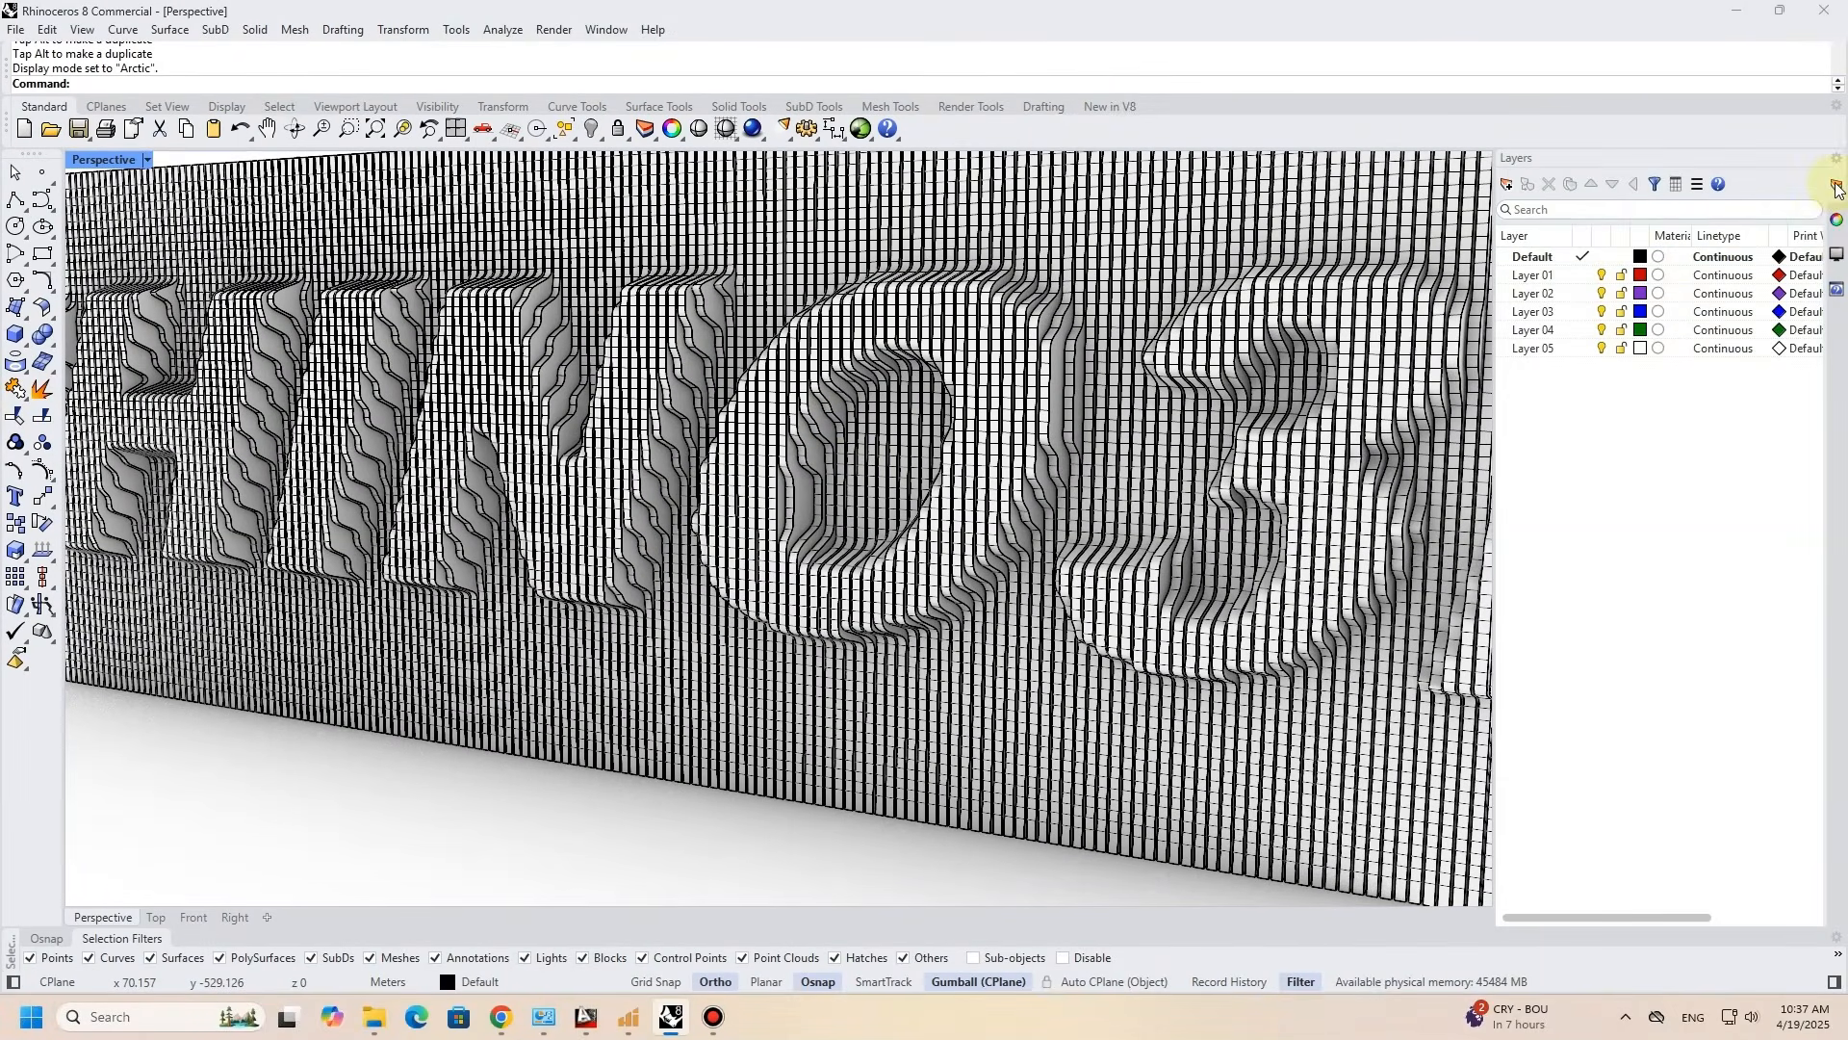
click(1837, 256)
click(1662, 351)
scroll(1030, 337, down, 8)
scroll(1252, 348, up, 6)
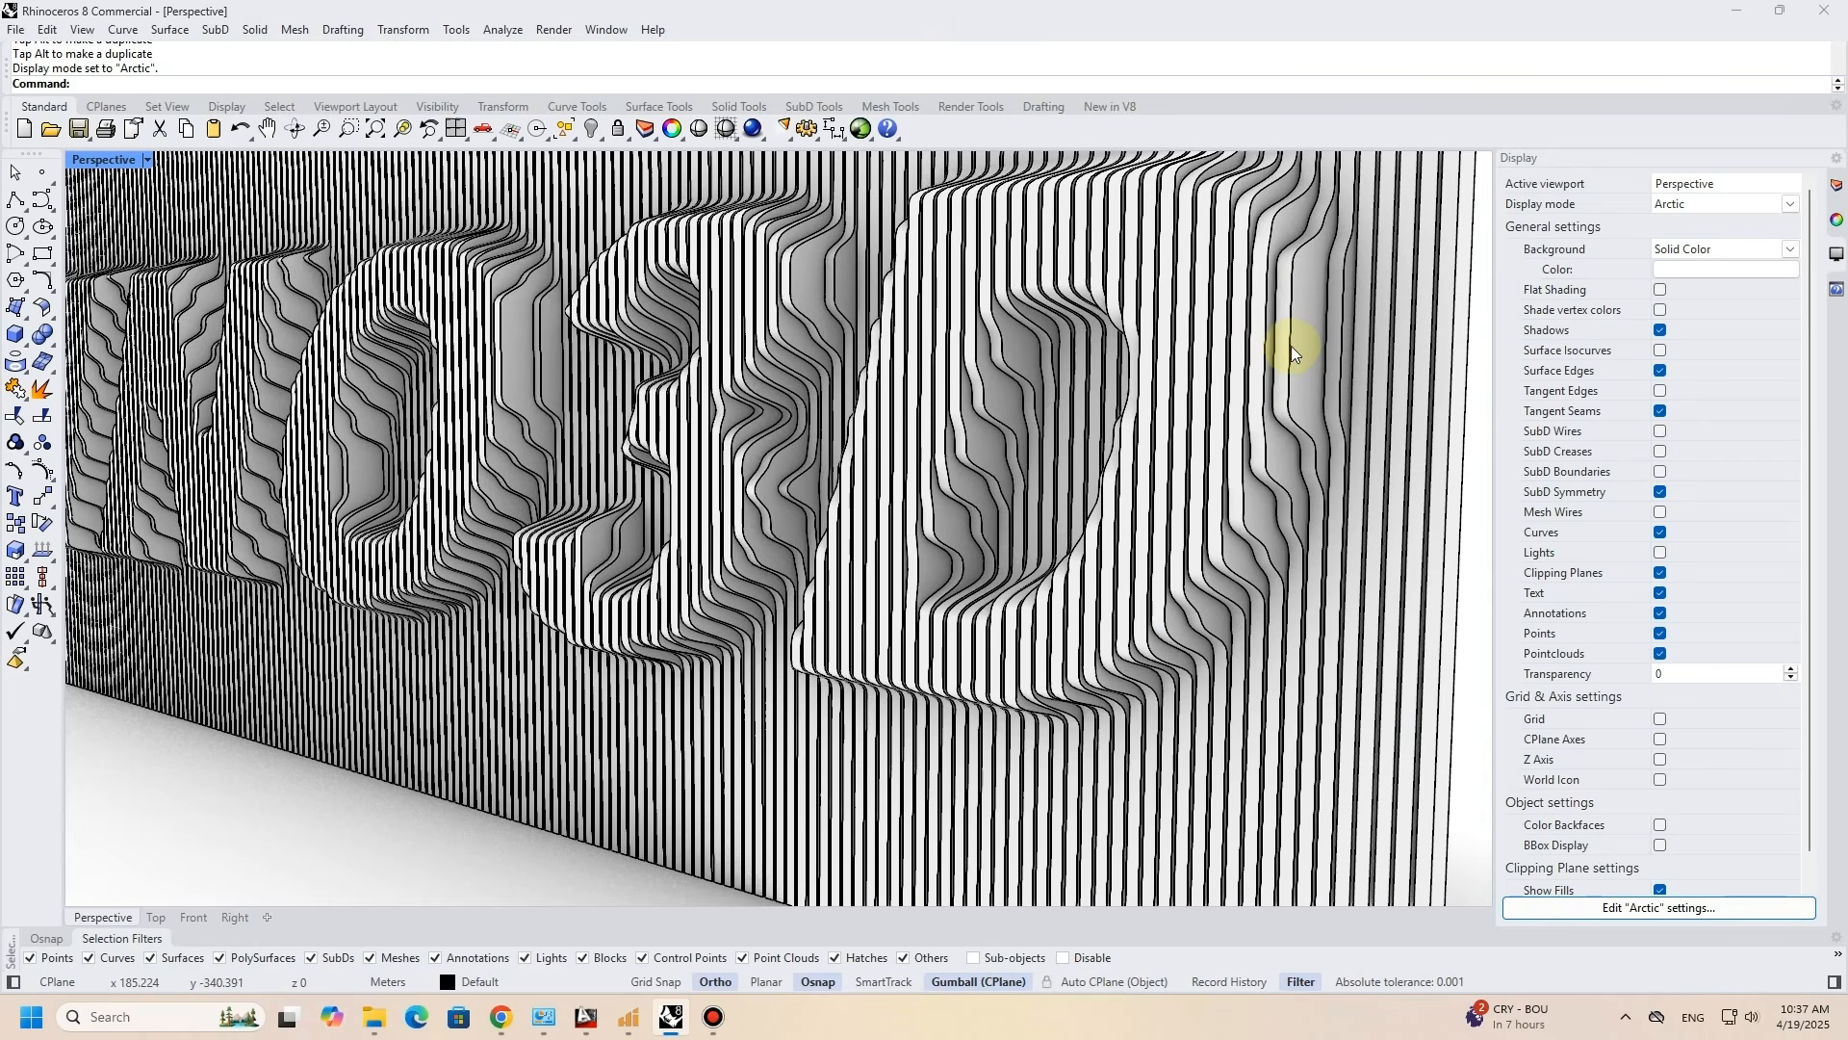
shift+right_drag(682, 388, 943, 410)
scroll(887, 414, down, 10)
key(ctrl+a)
key(ctrl+z)
click(603, 371)
right_drag(647, 404, 780, 358)
right_drag(934, 470, 887, 541)
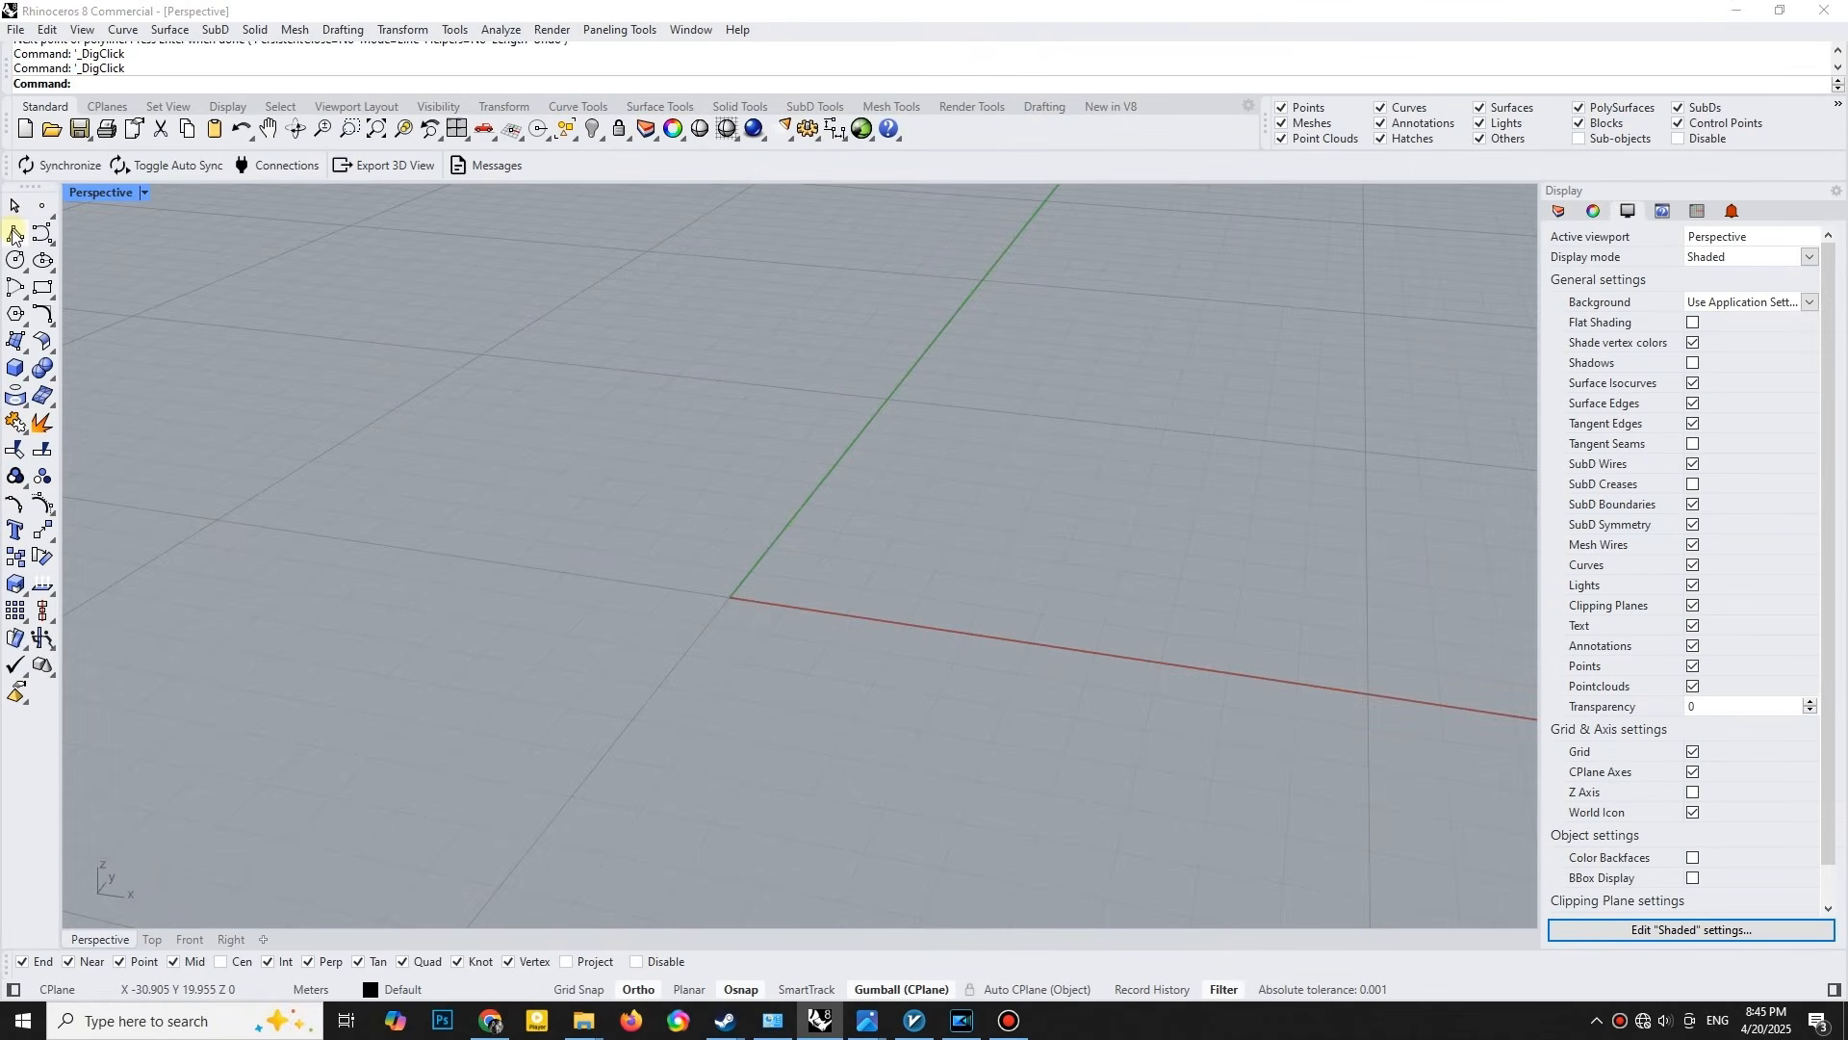
- Draw an open polyline from the origin: 2 m along negative X, 4 m straight up, and a final horizontal segment continuing along negative X
click(14, 235)
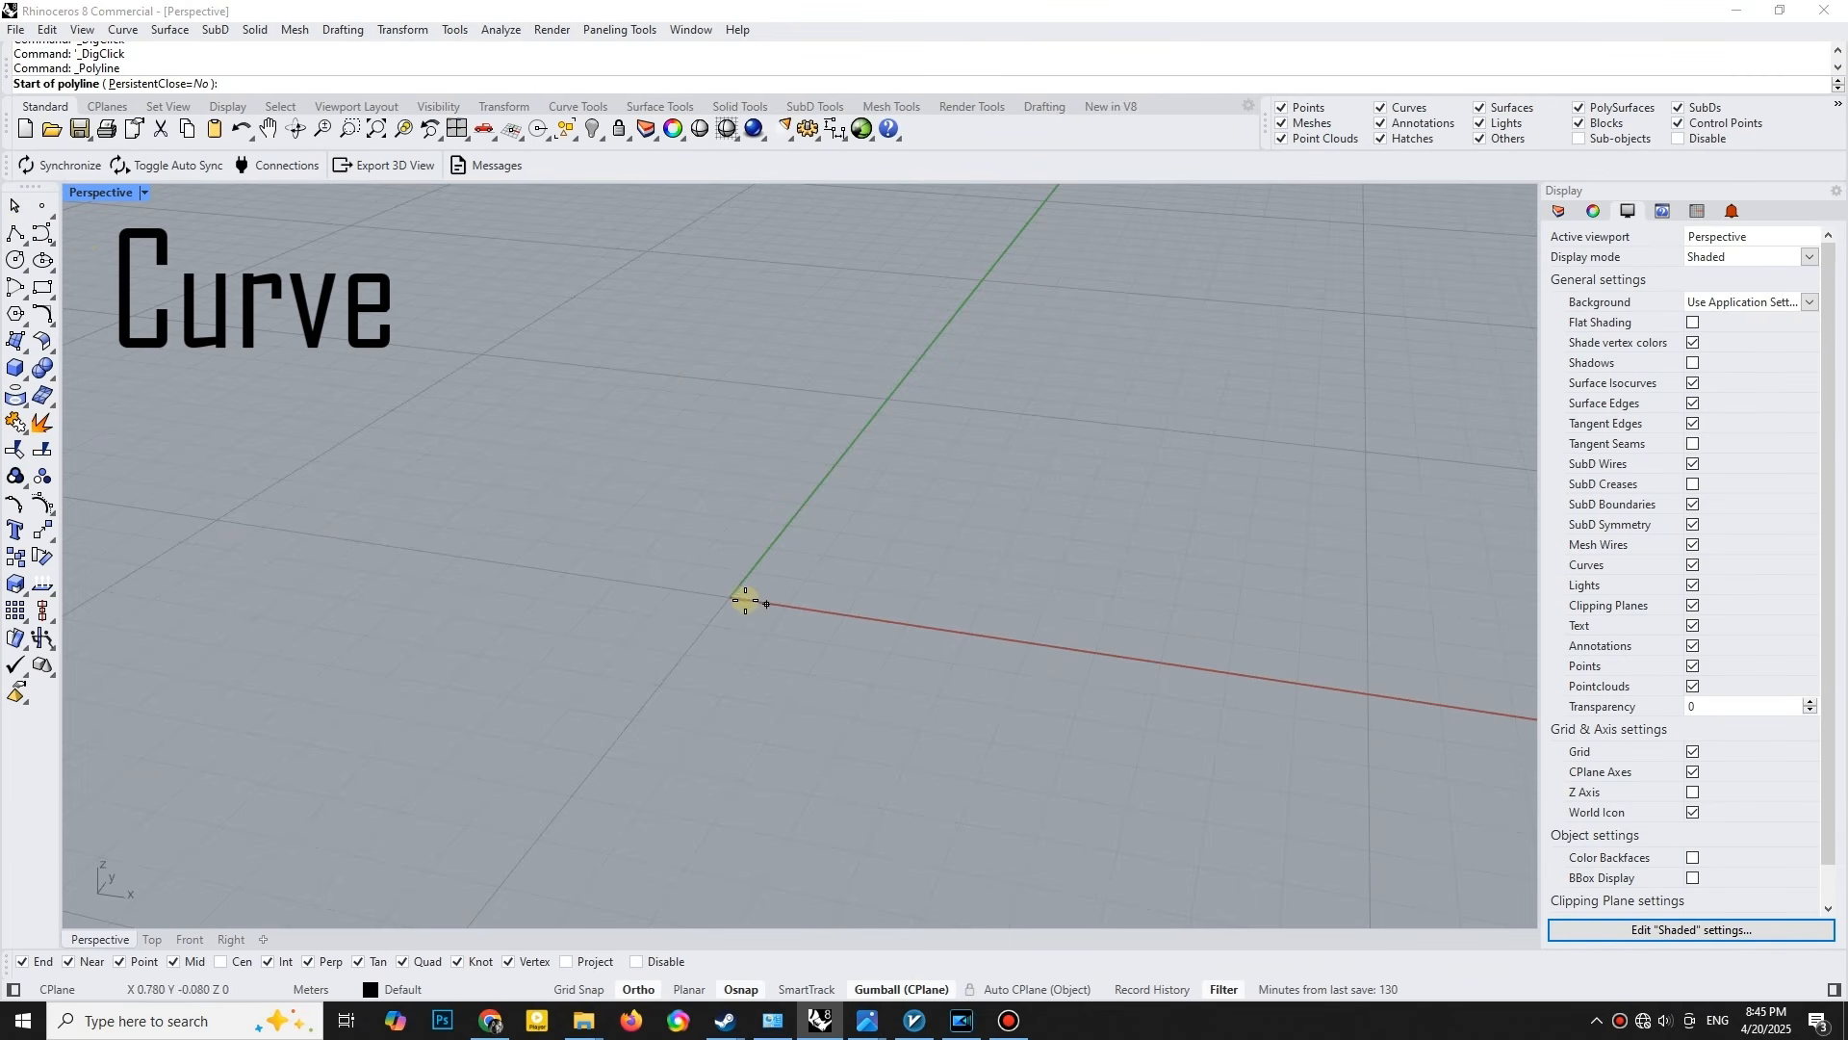
click(731, 597)
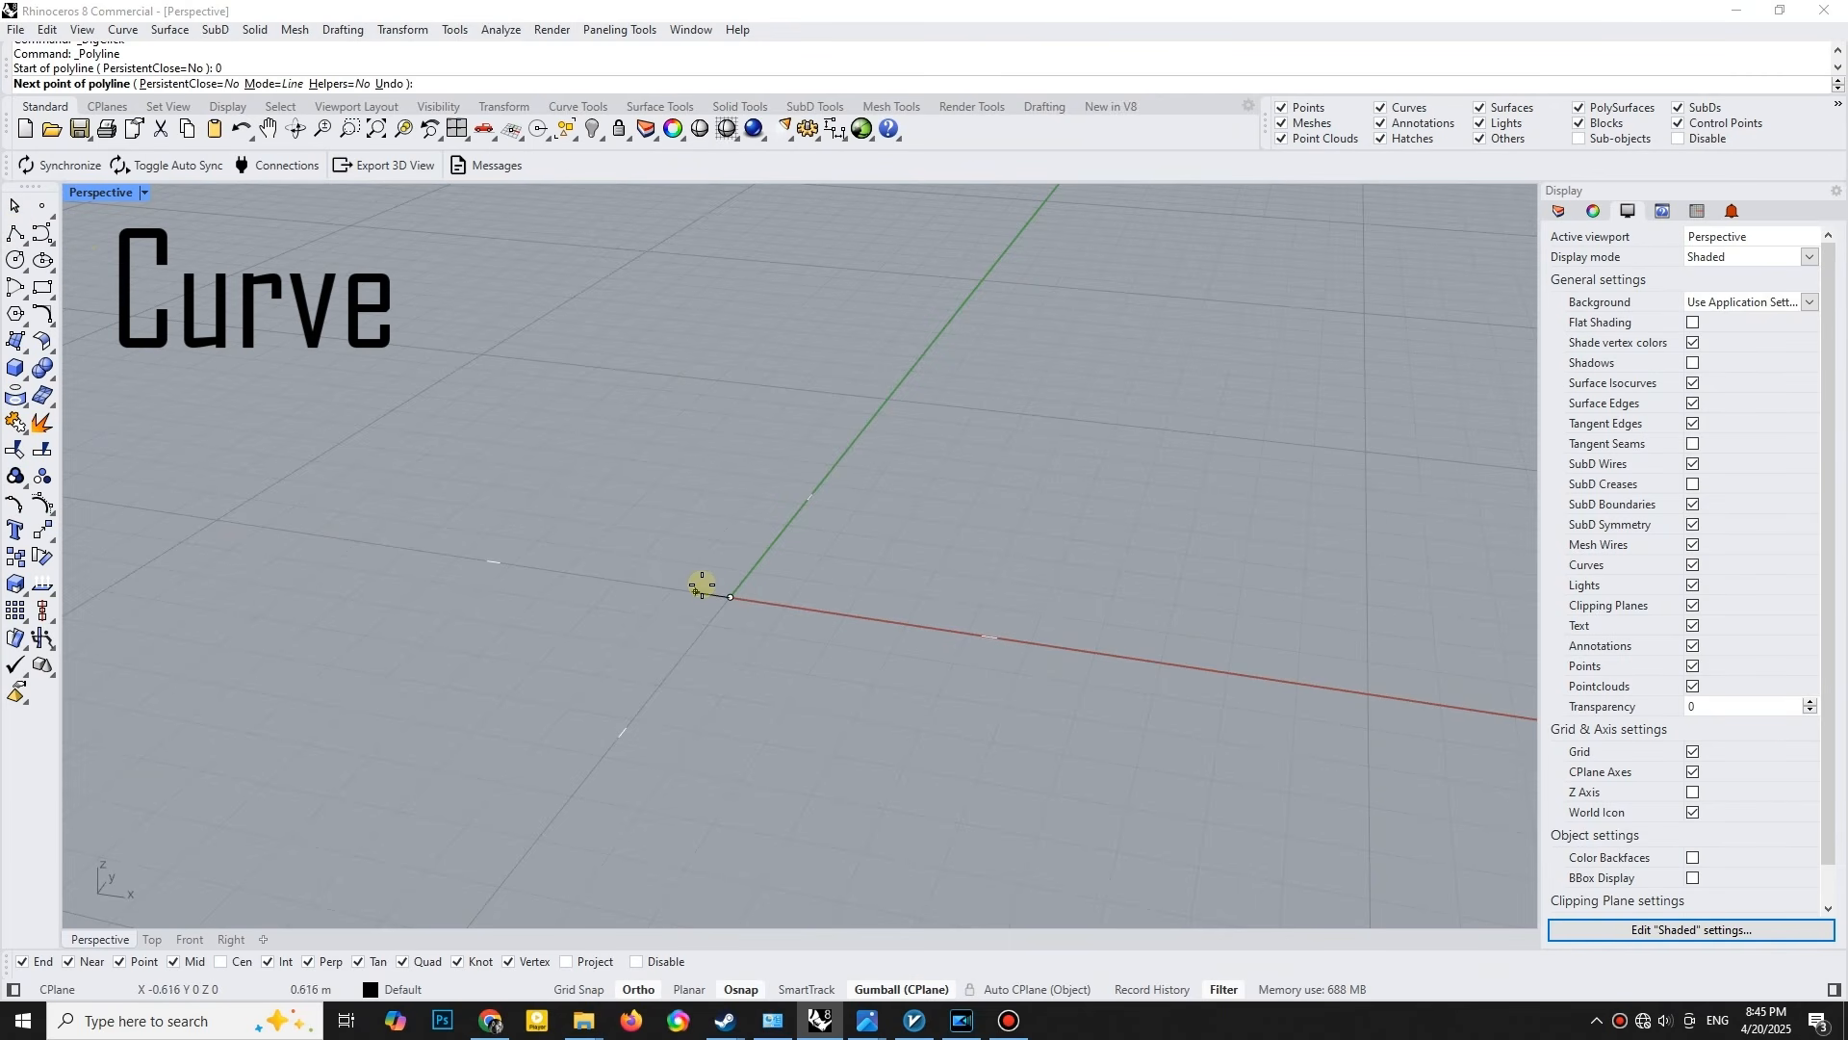
click(619, 580)
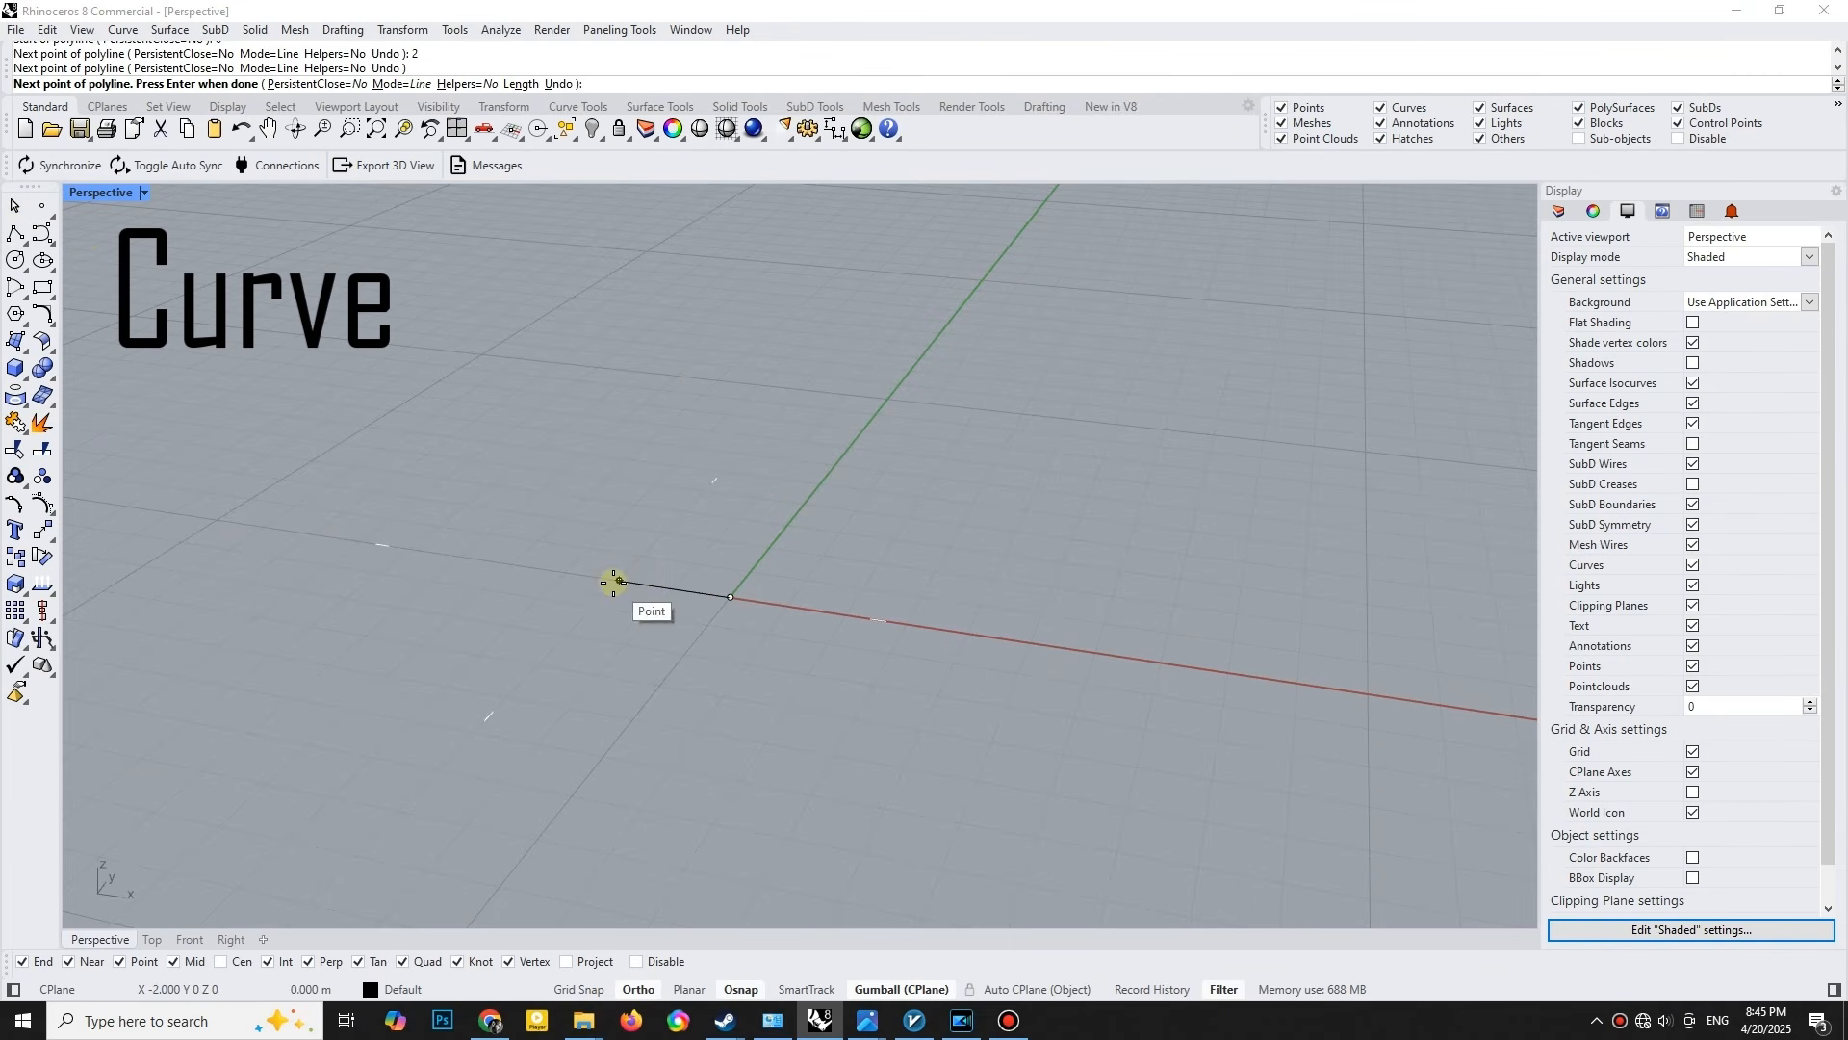
text(4)
key(Return)
click(618, 482)
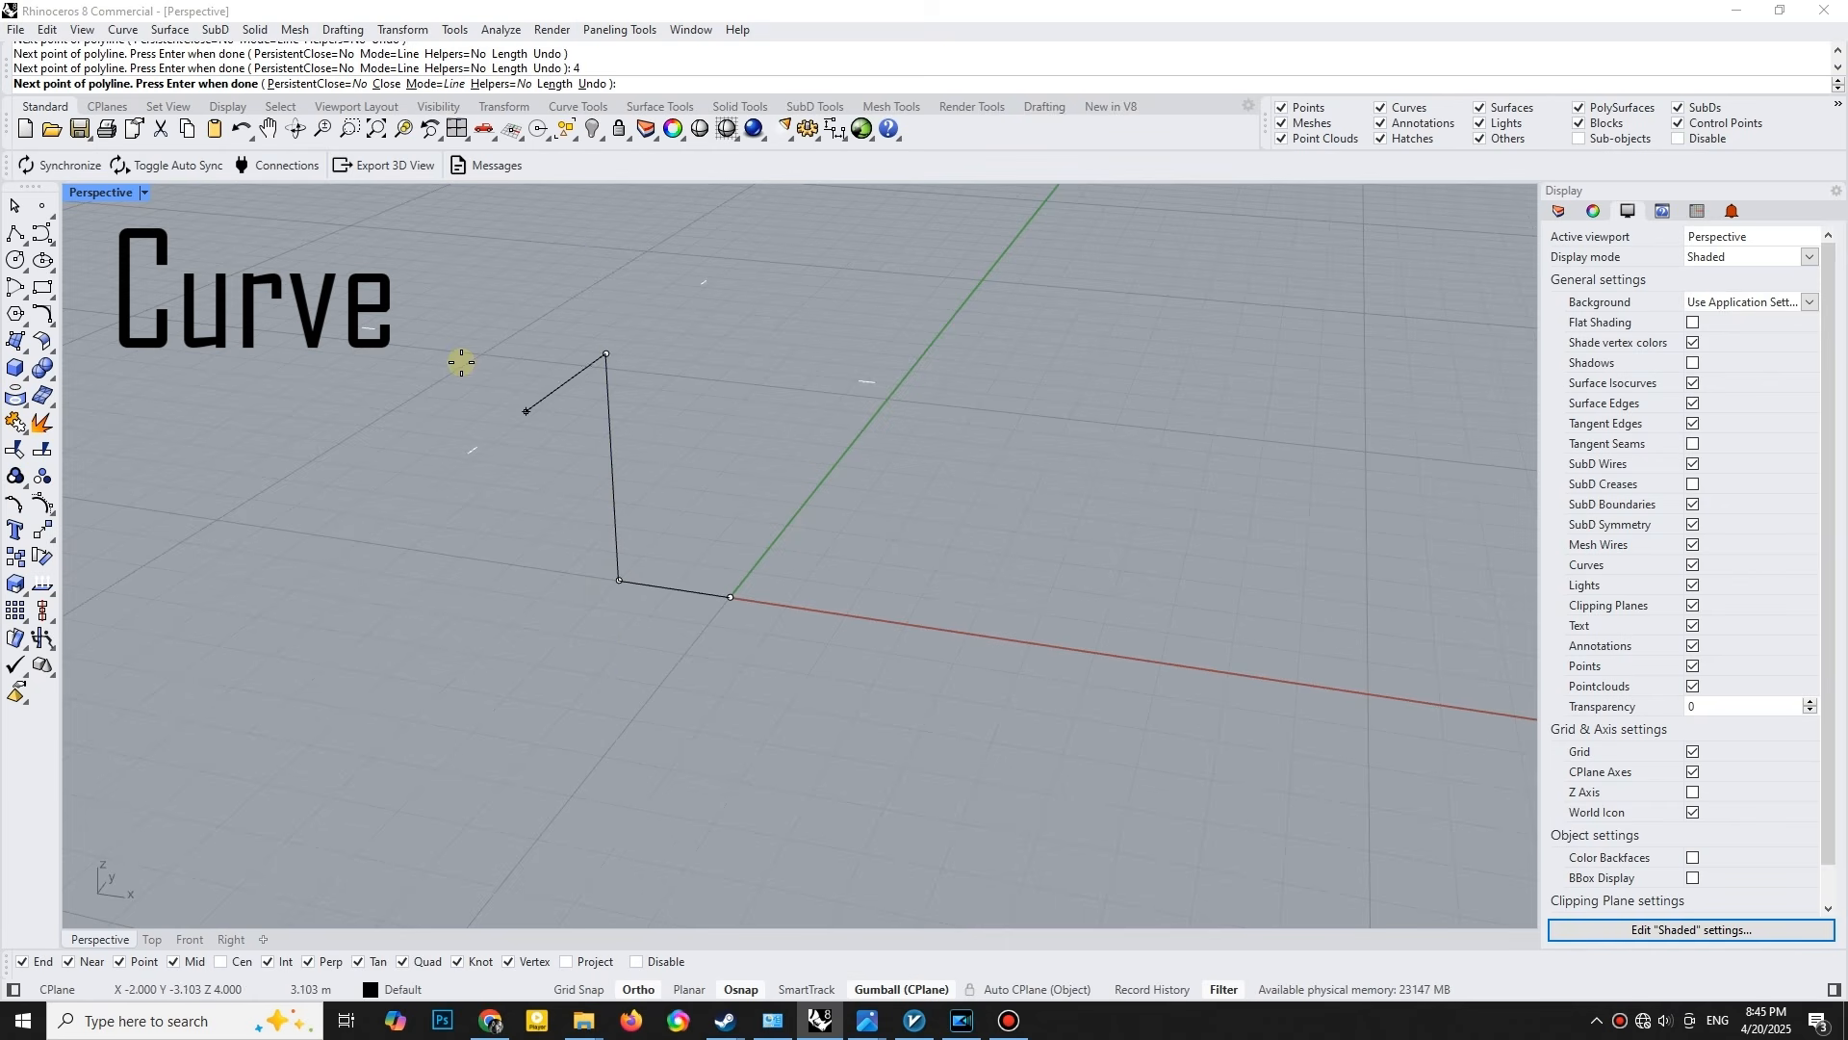
key(Return)
click(475, 350)
key(Return)
- Draw a 4 m straight line from the origin along the negative X axis
right_drag(645, 487, 628, 523)
click(617, 479)
text(zs)
key(Return)
click(1035, 545)
scroll(987, 553, down, 4)
mouse_move(974, 561)
right_down()
mouse_move(943, 581)
mouse_move(986, 582)
right_up()
shift+right_drag(986, 582, 806, 590)
click(16, 233)
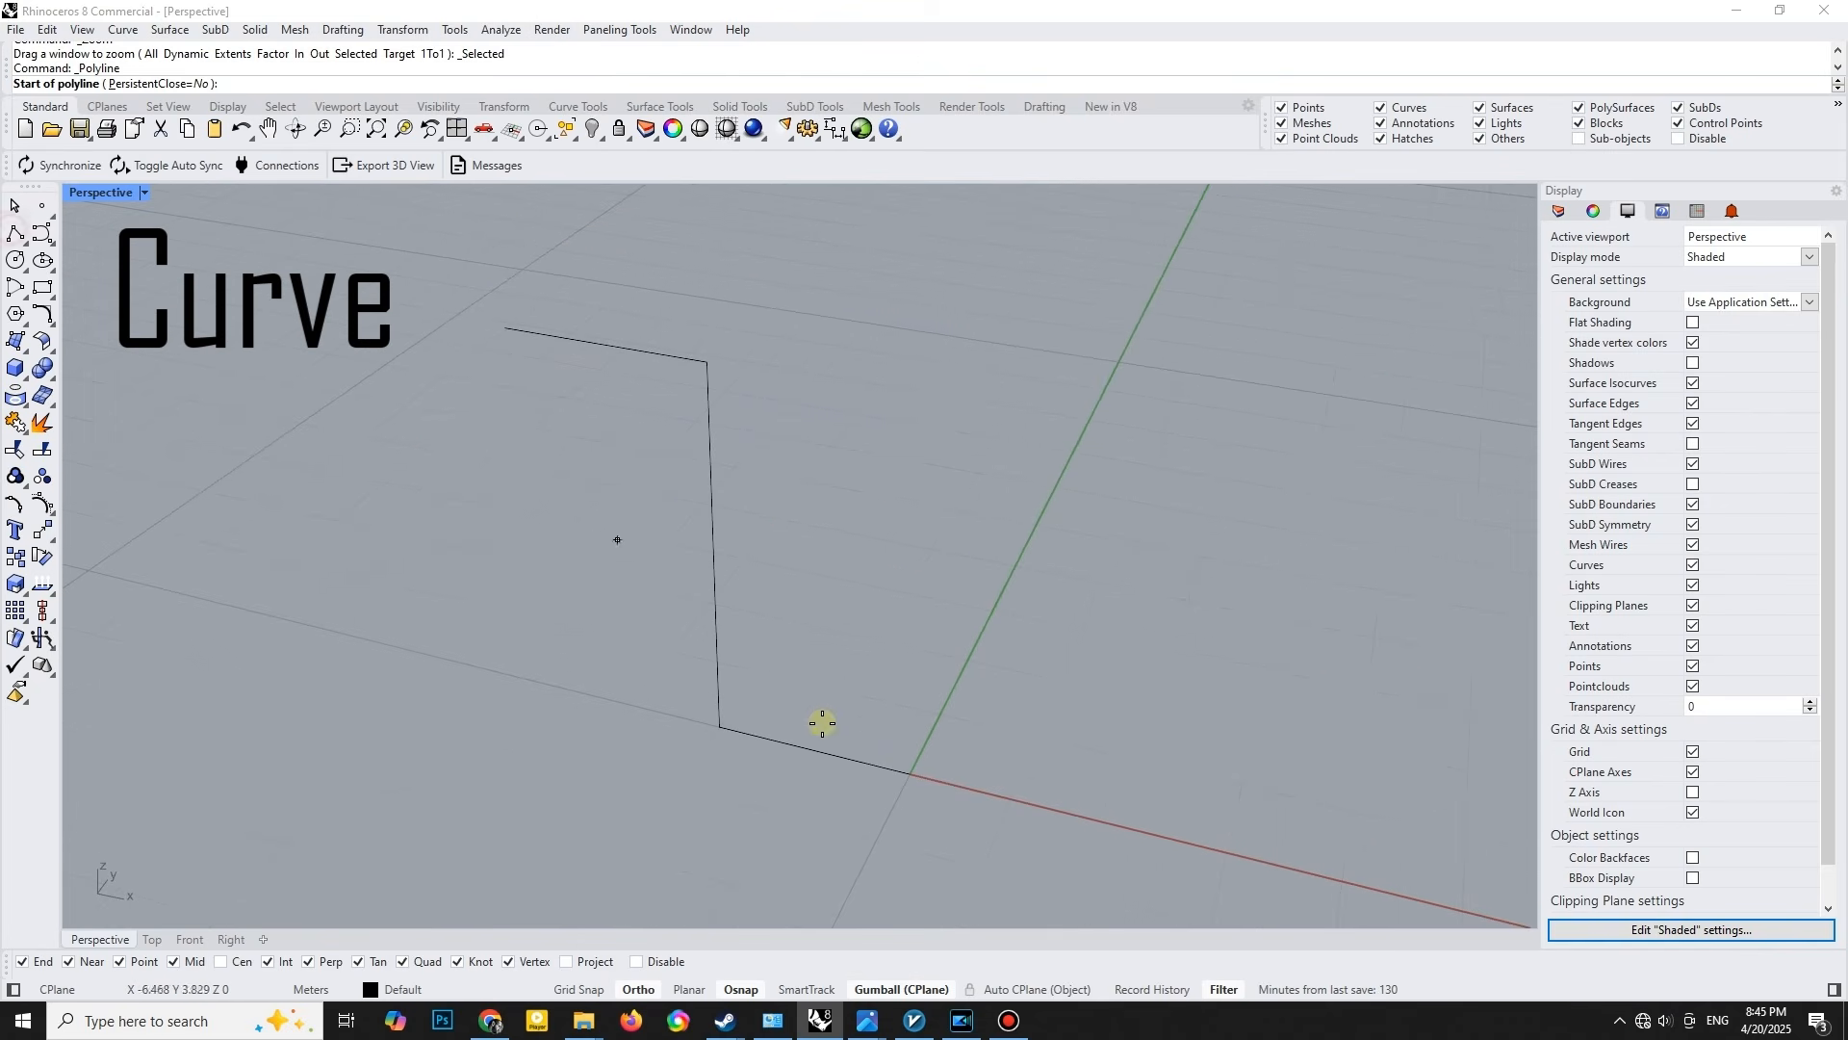
click(909, 774)
text(4)
key(Return)
click(689, 709)
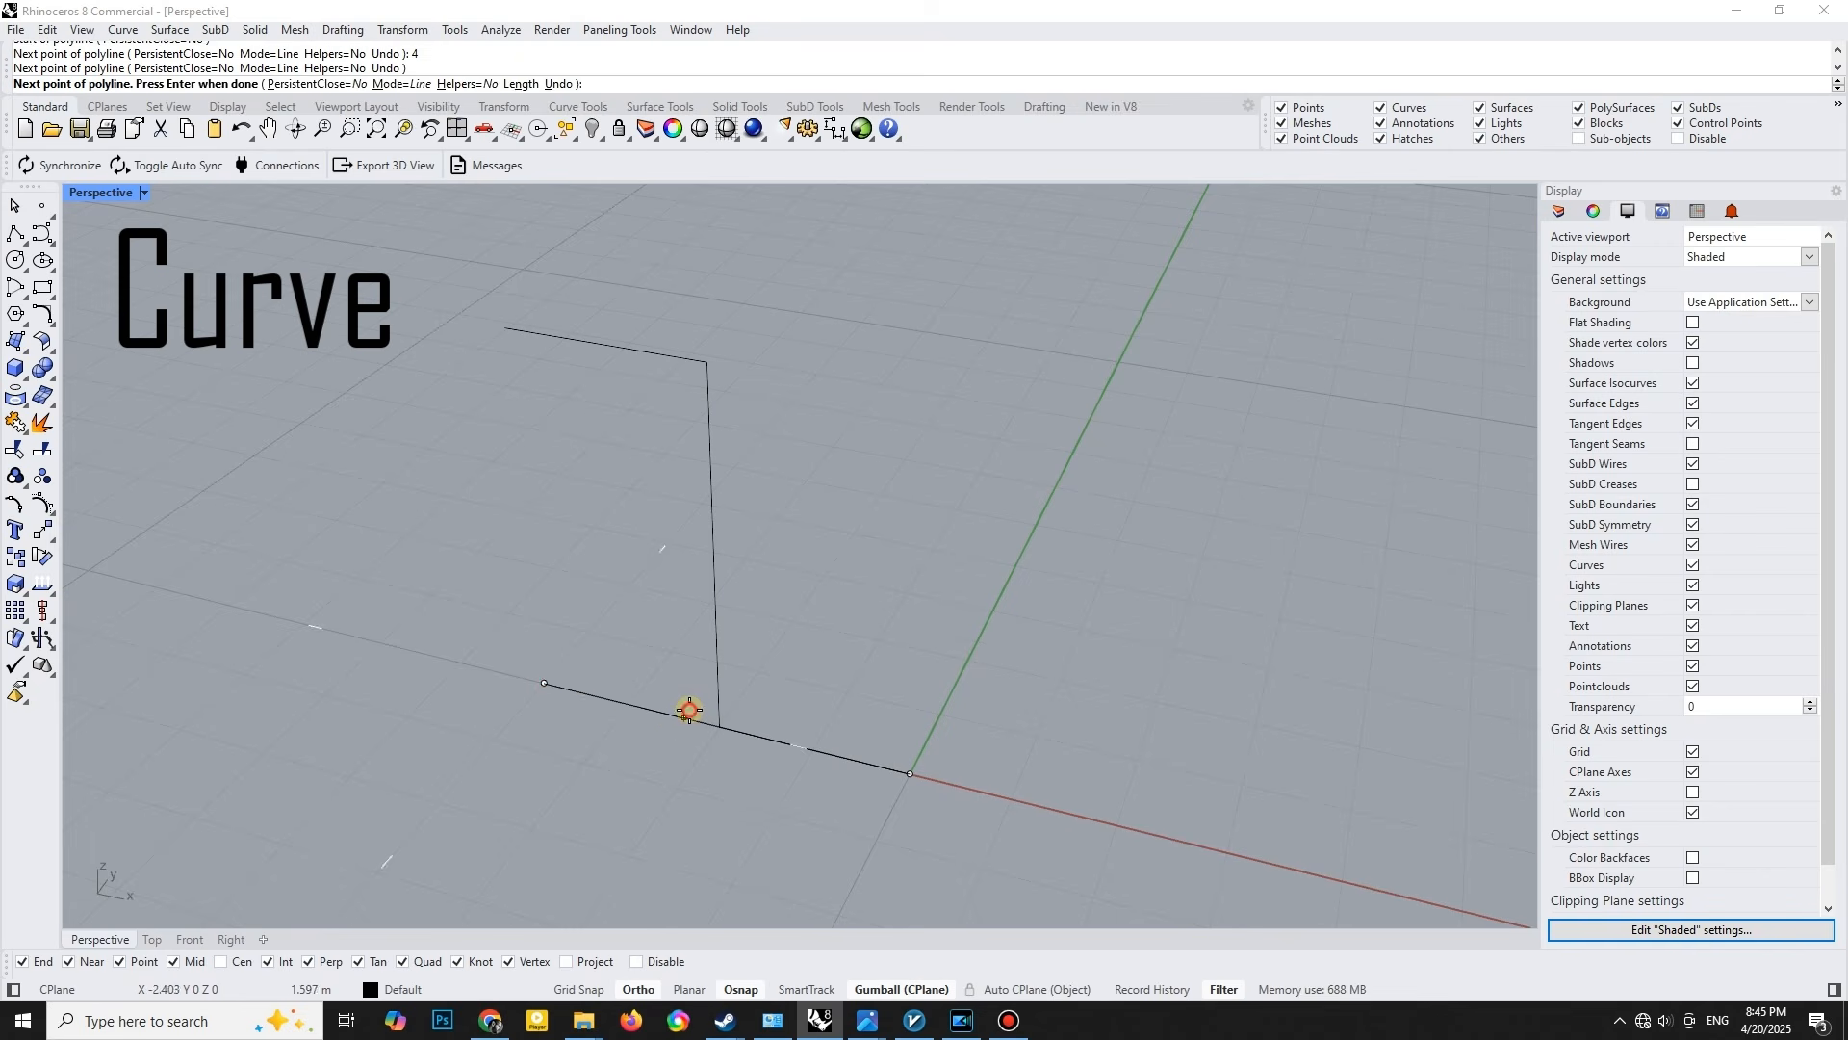
key(Return)
- Move the 4 m line 3 m along the Y axis and raise it 2 m above the grid
click(743, 689)
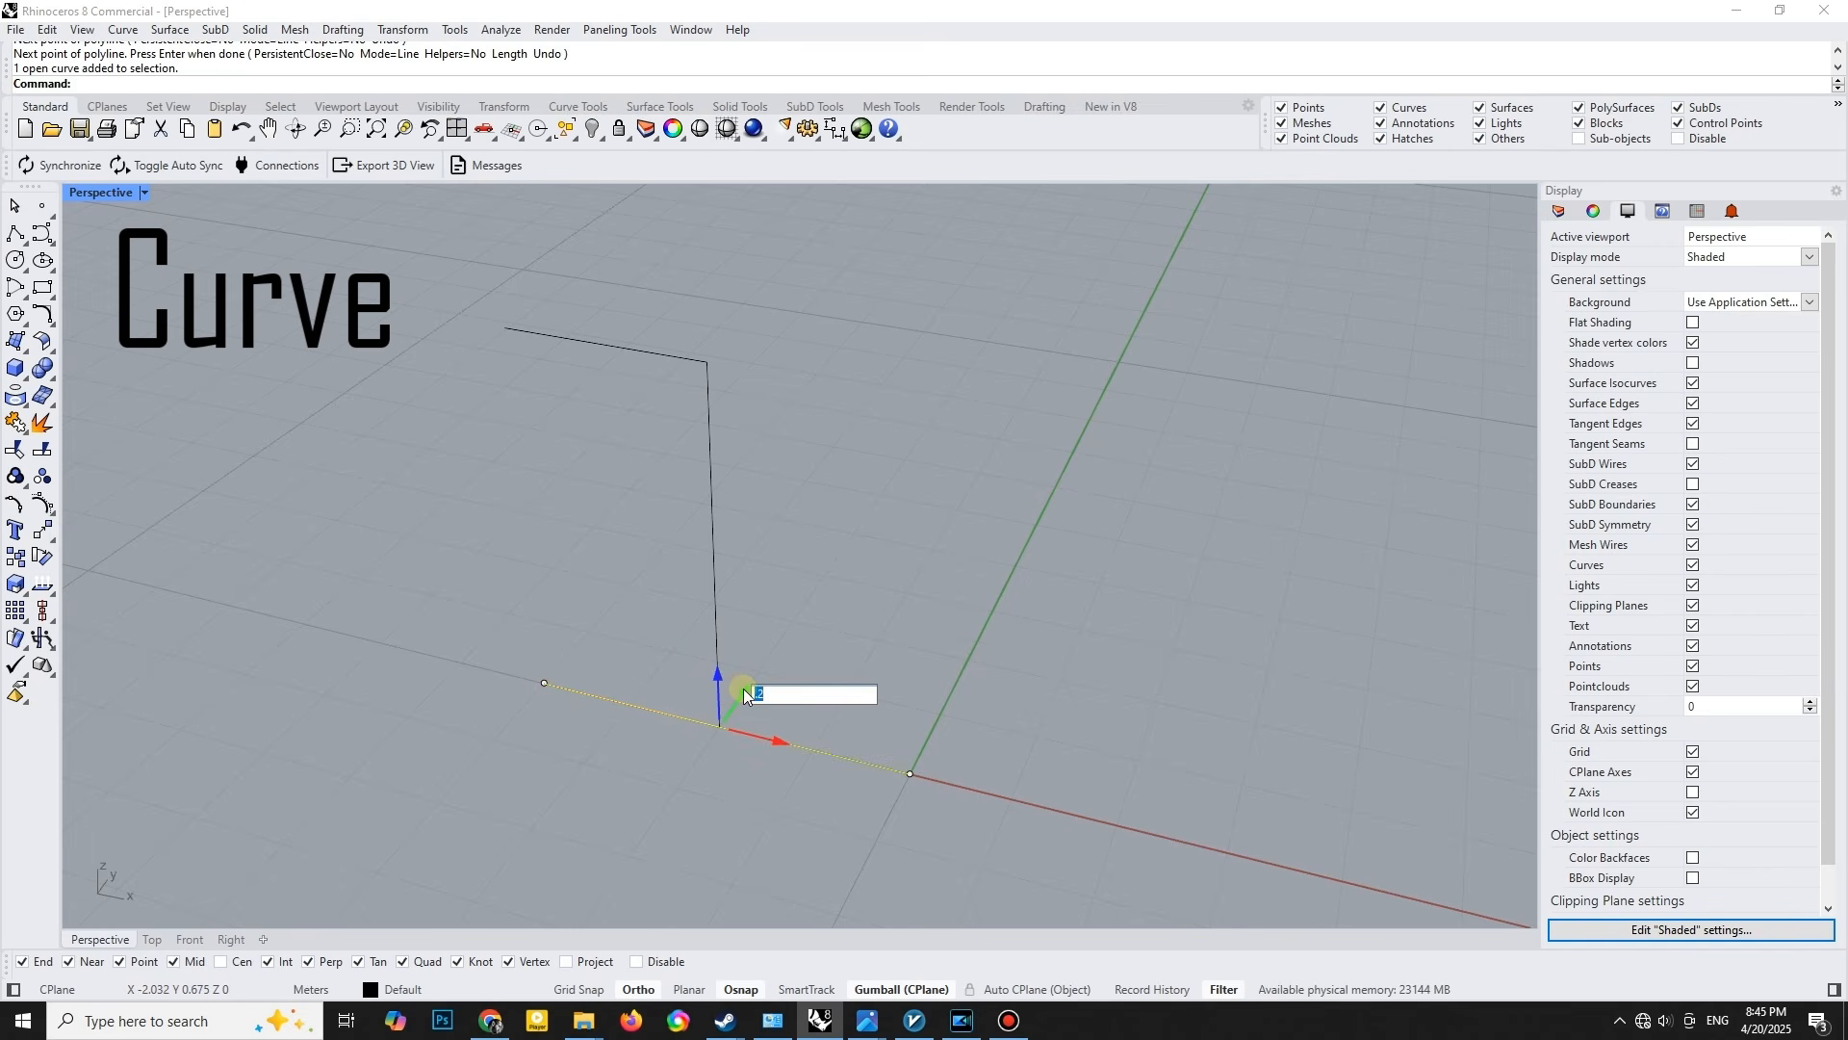
text(3)
key(Return)
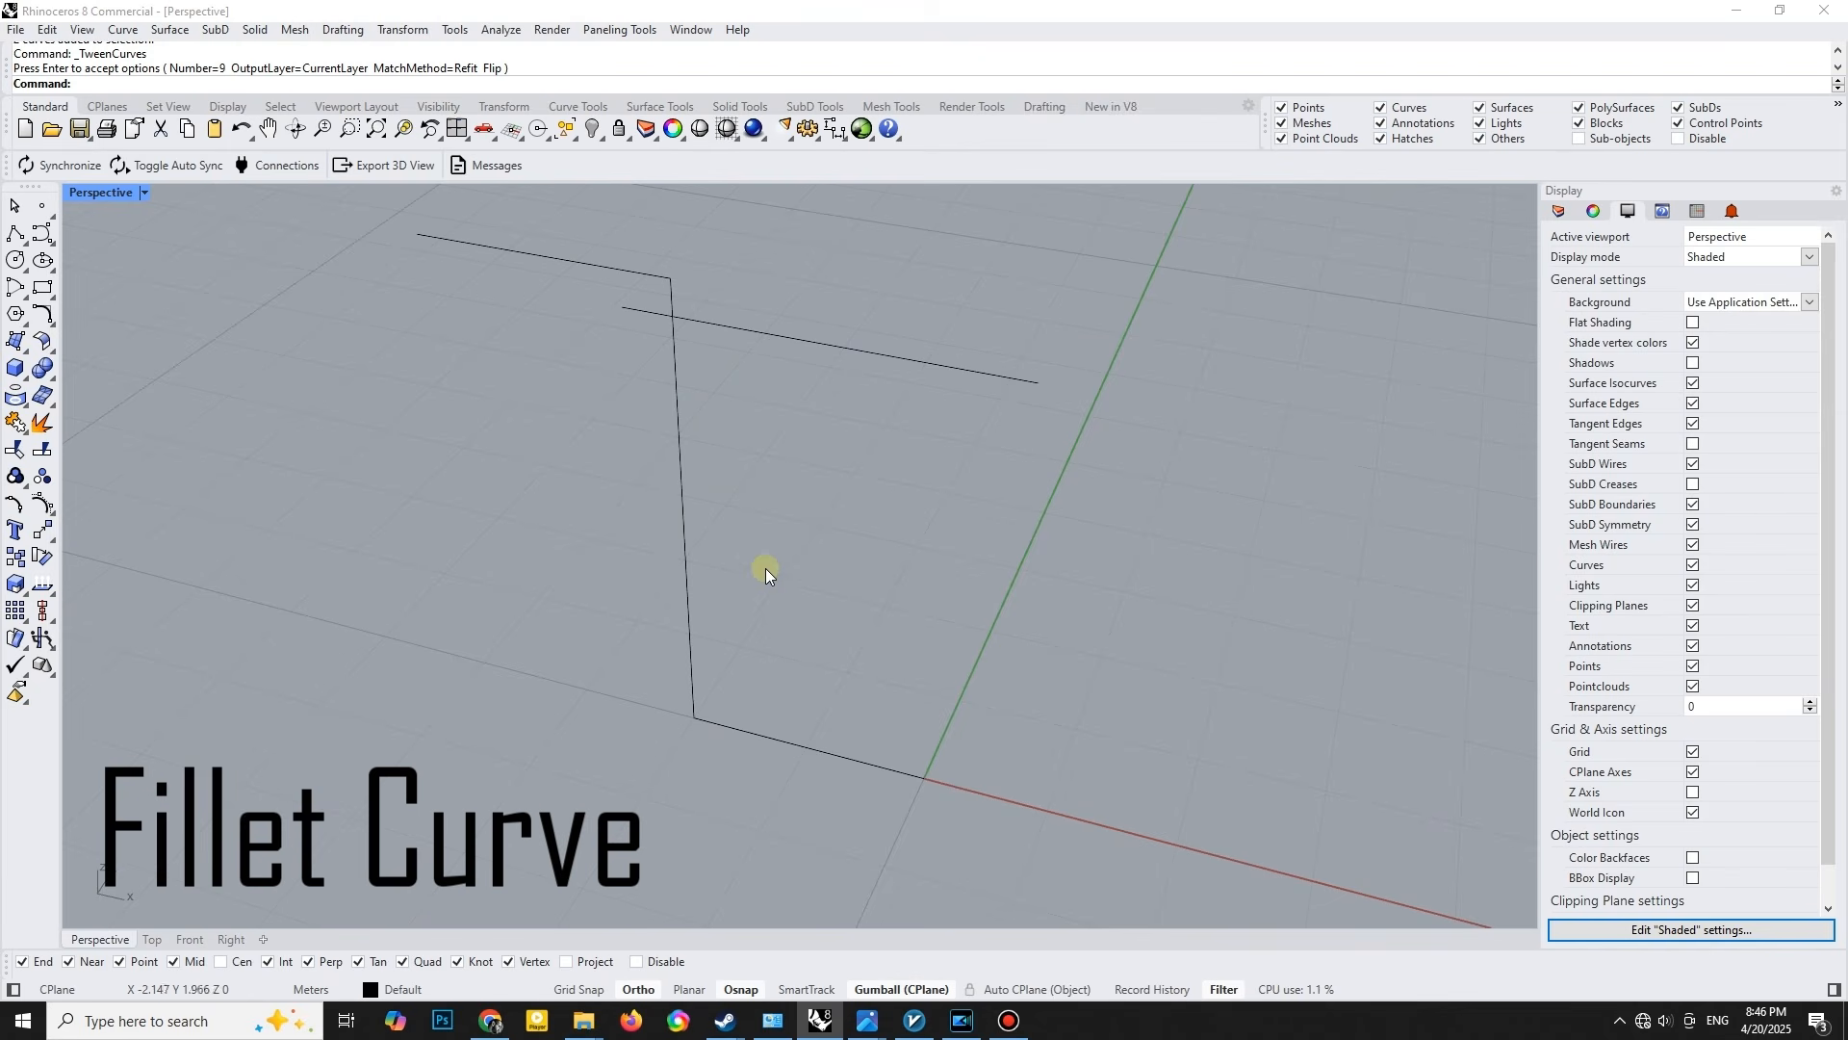
- Fillet the upper and lower corners of the polyline with a radius of 0.5
click(45, 312)
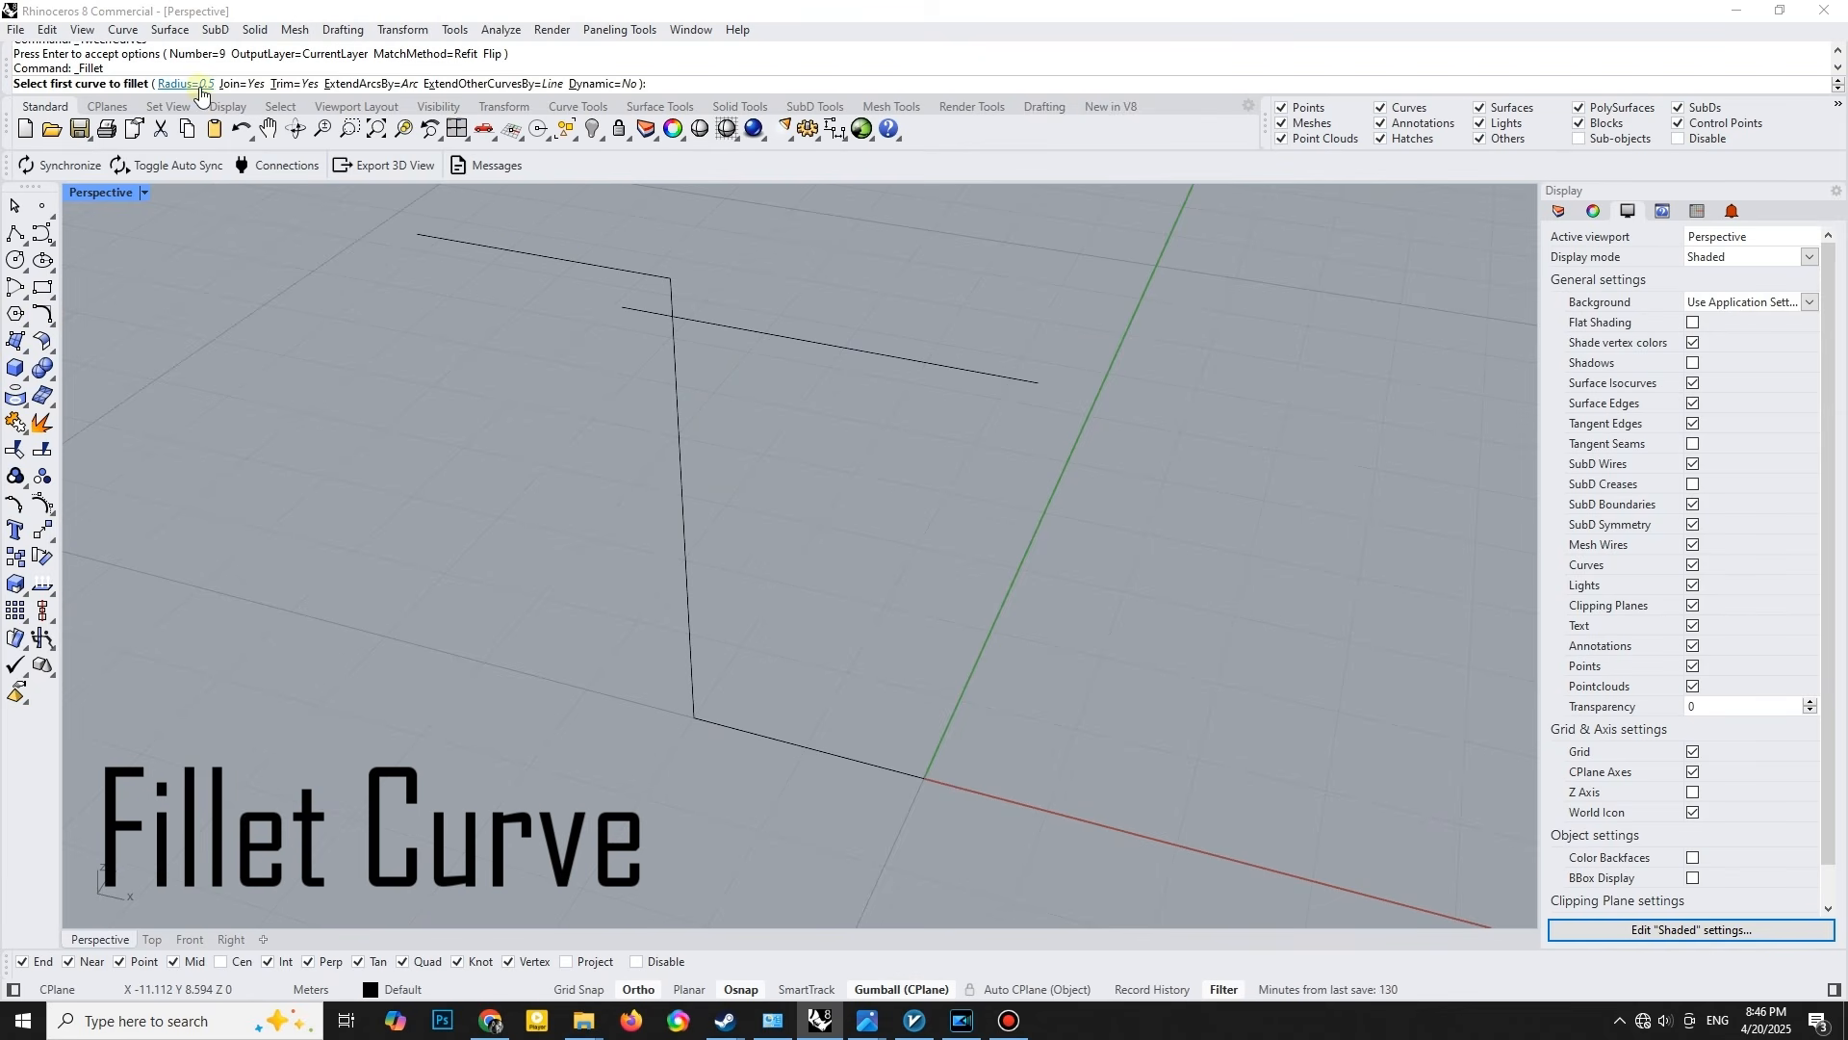
click(664, 278)
click(672, 293)
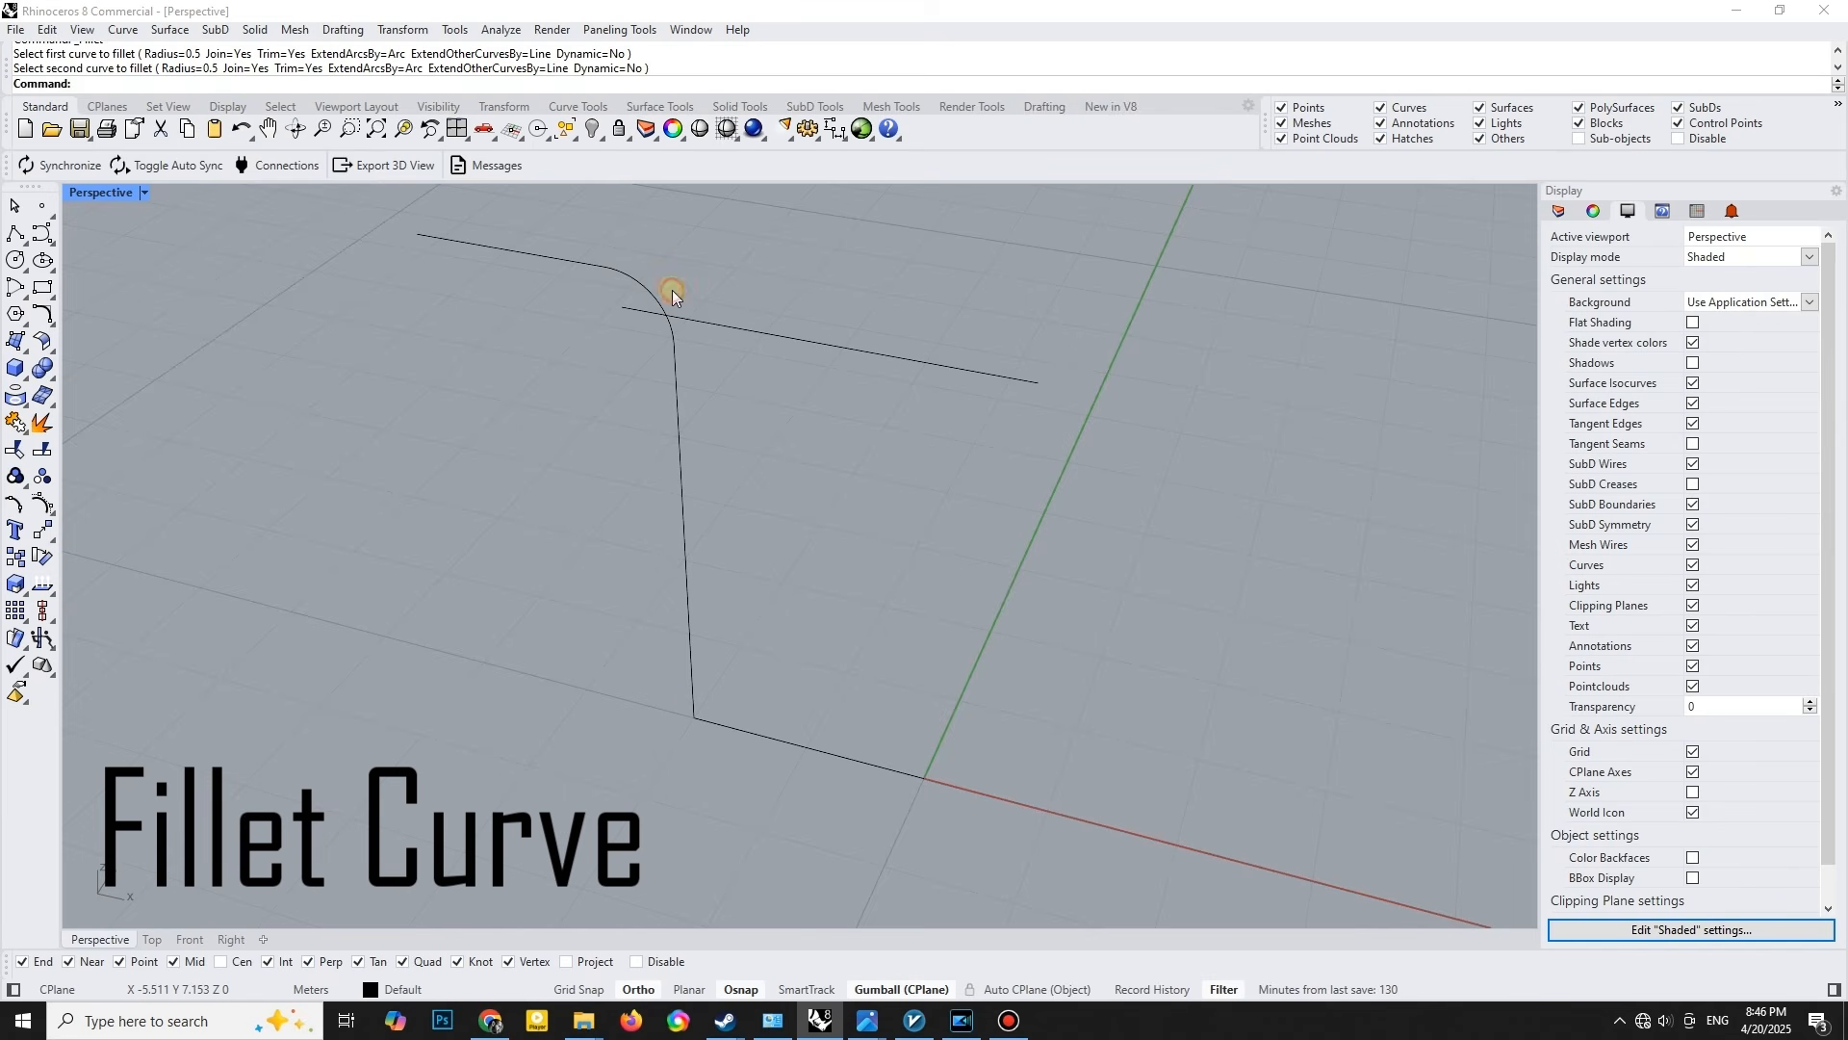
key(Return)
click(695, 697)
click(709, 720)
- Create 9 tween curves between the filleted polyline and the raised straight line
key(ctrl+a)
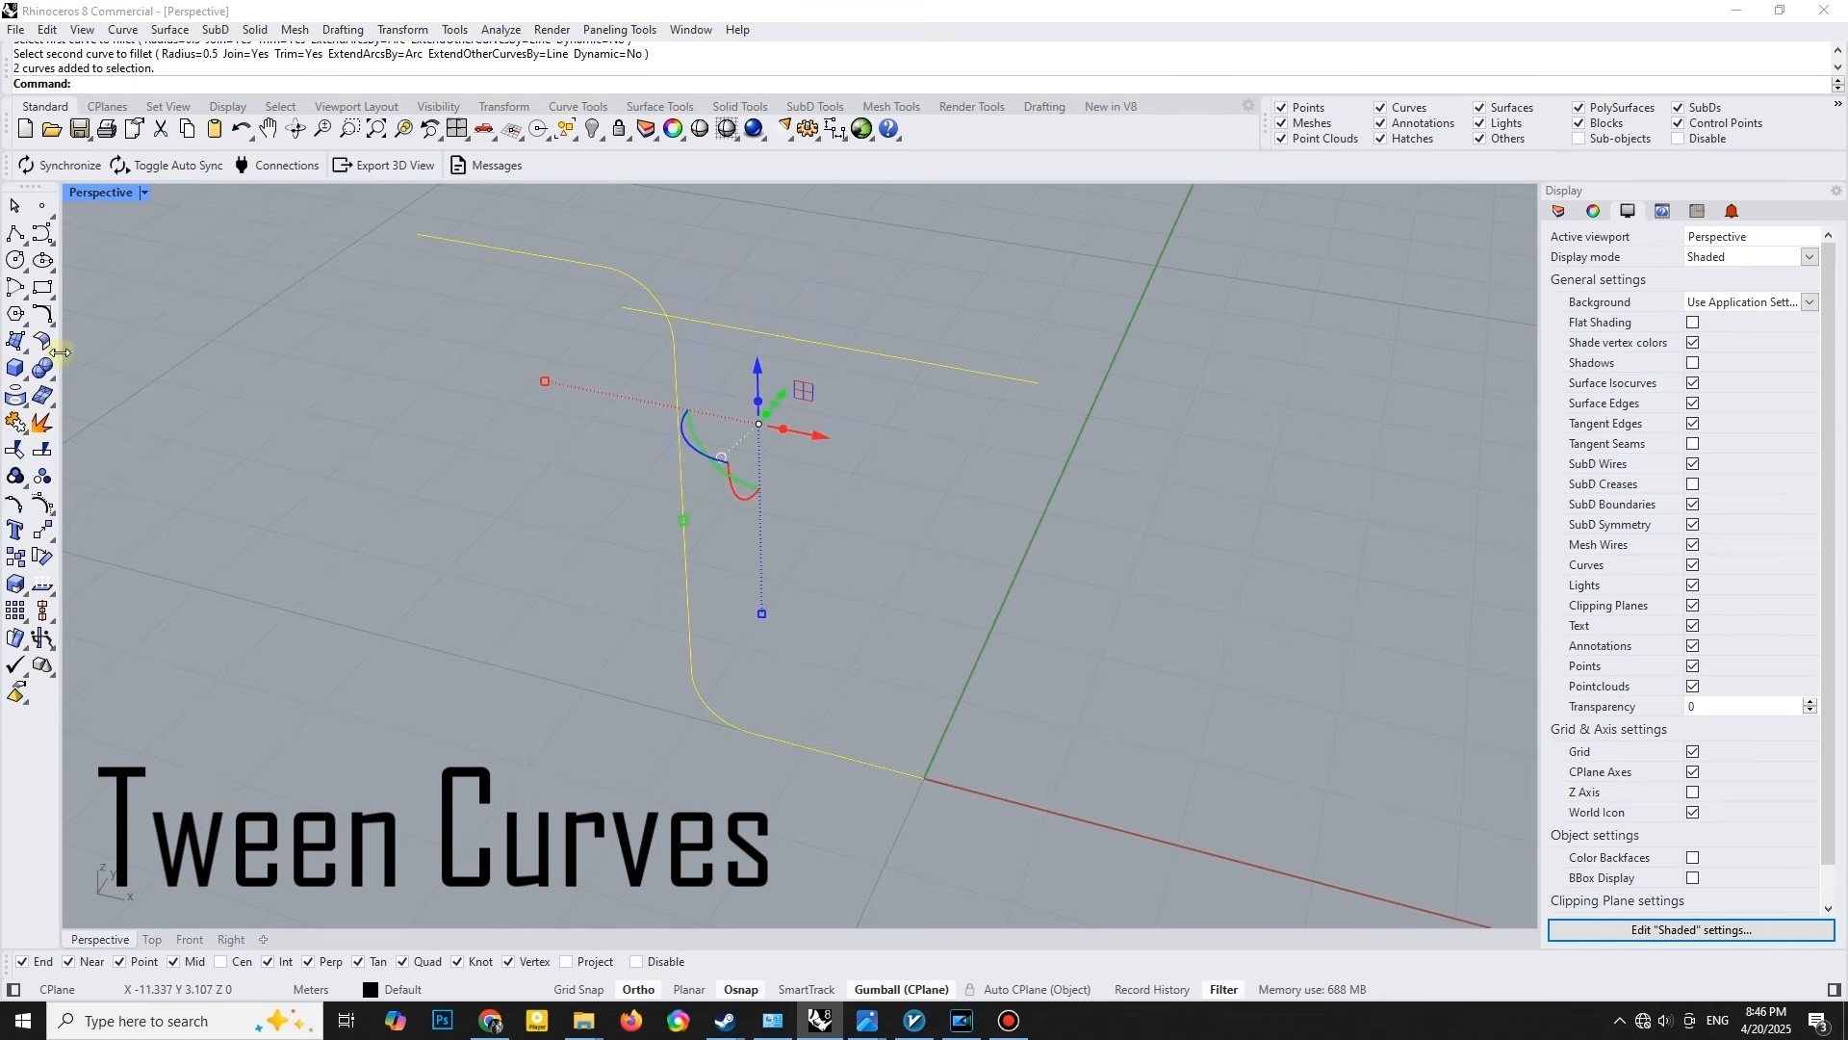
click(44, 315)
click(207, 381)
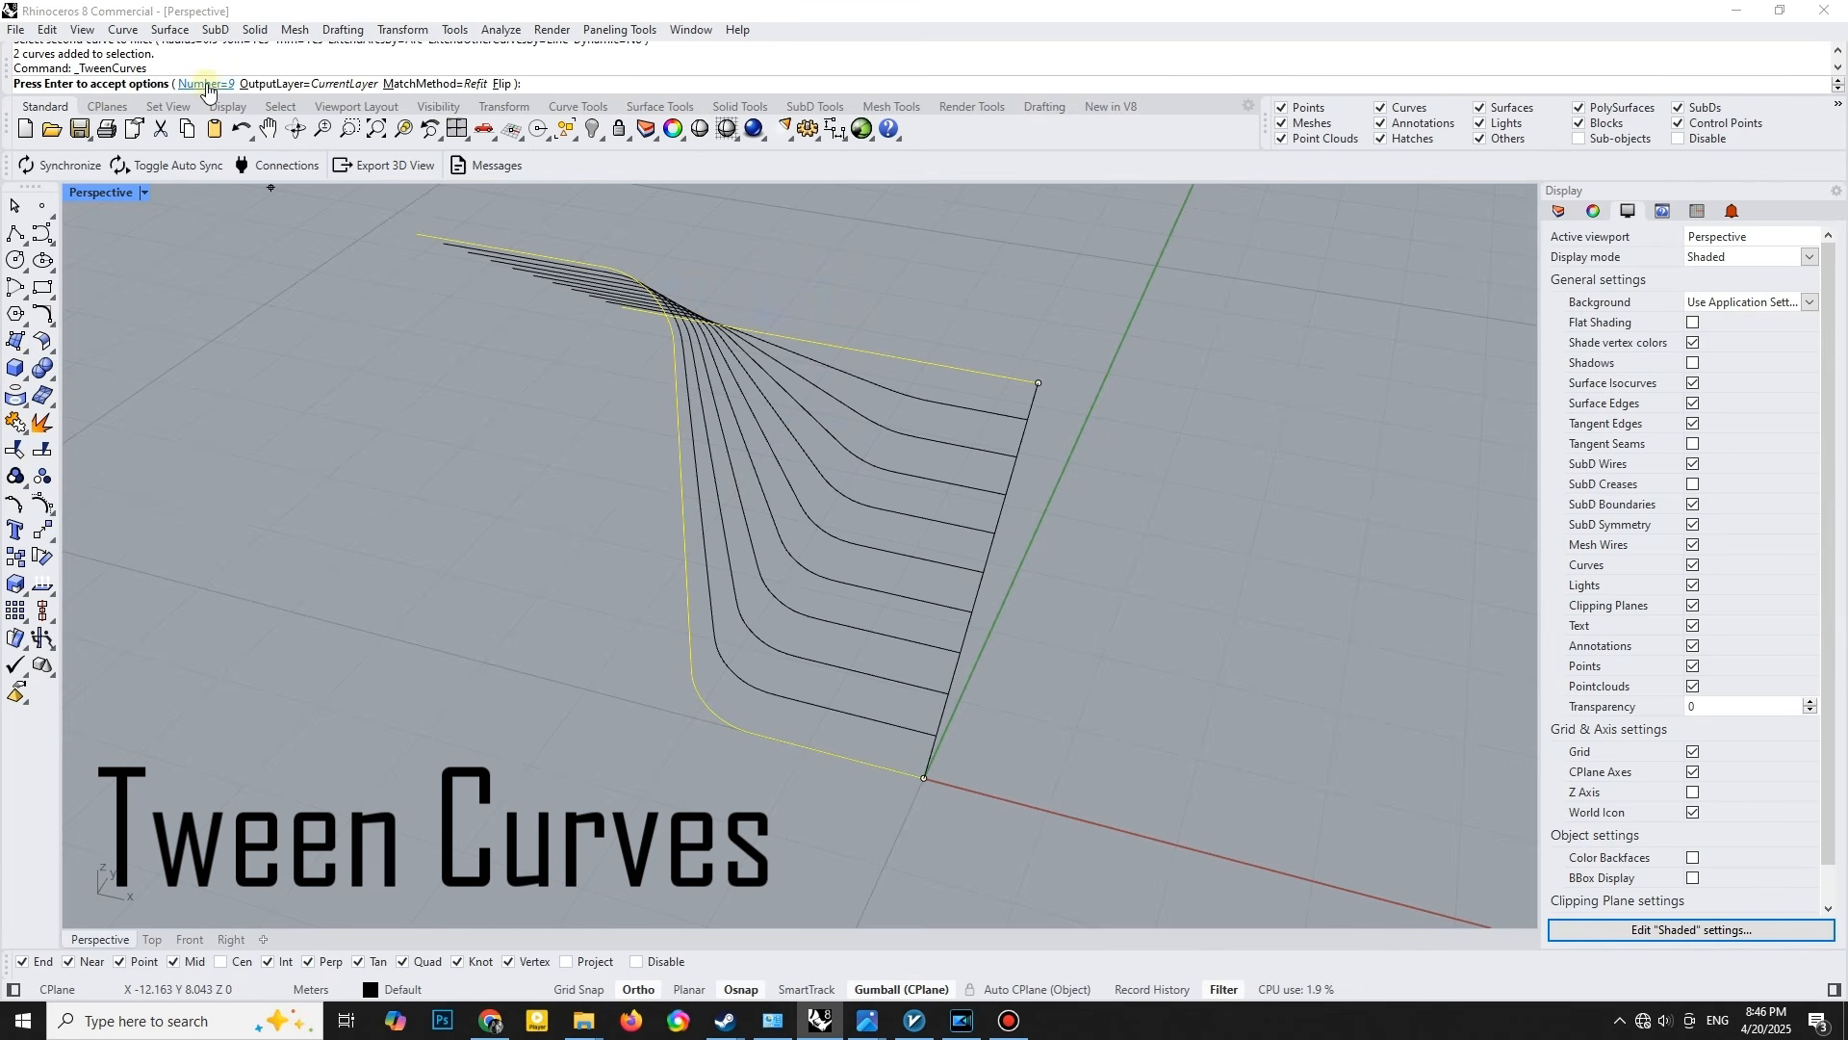
right_click(908, 736)
click(917, 711)
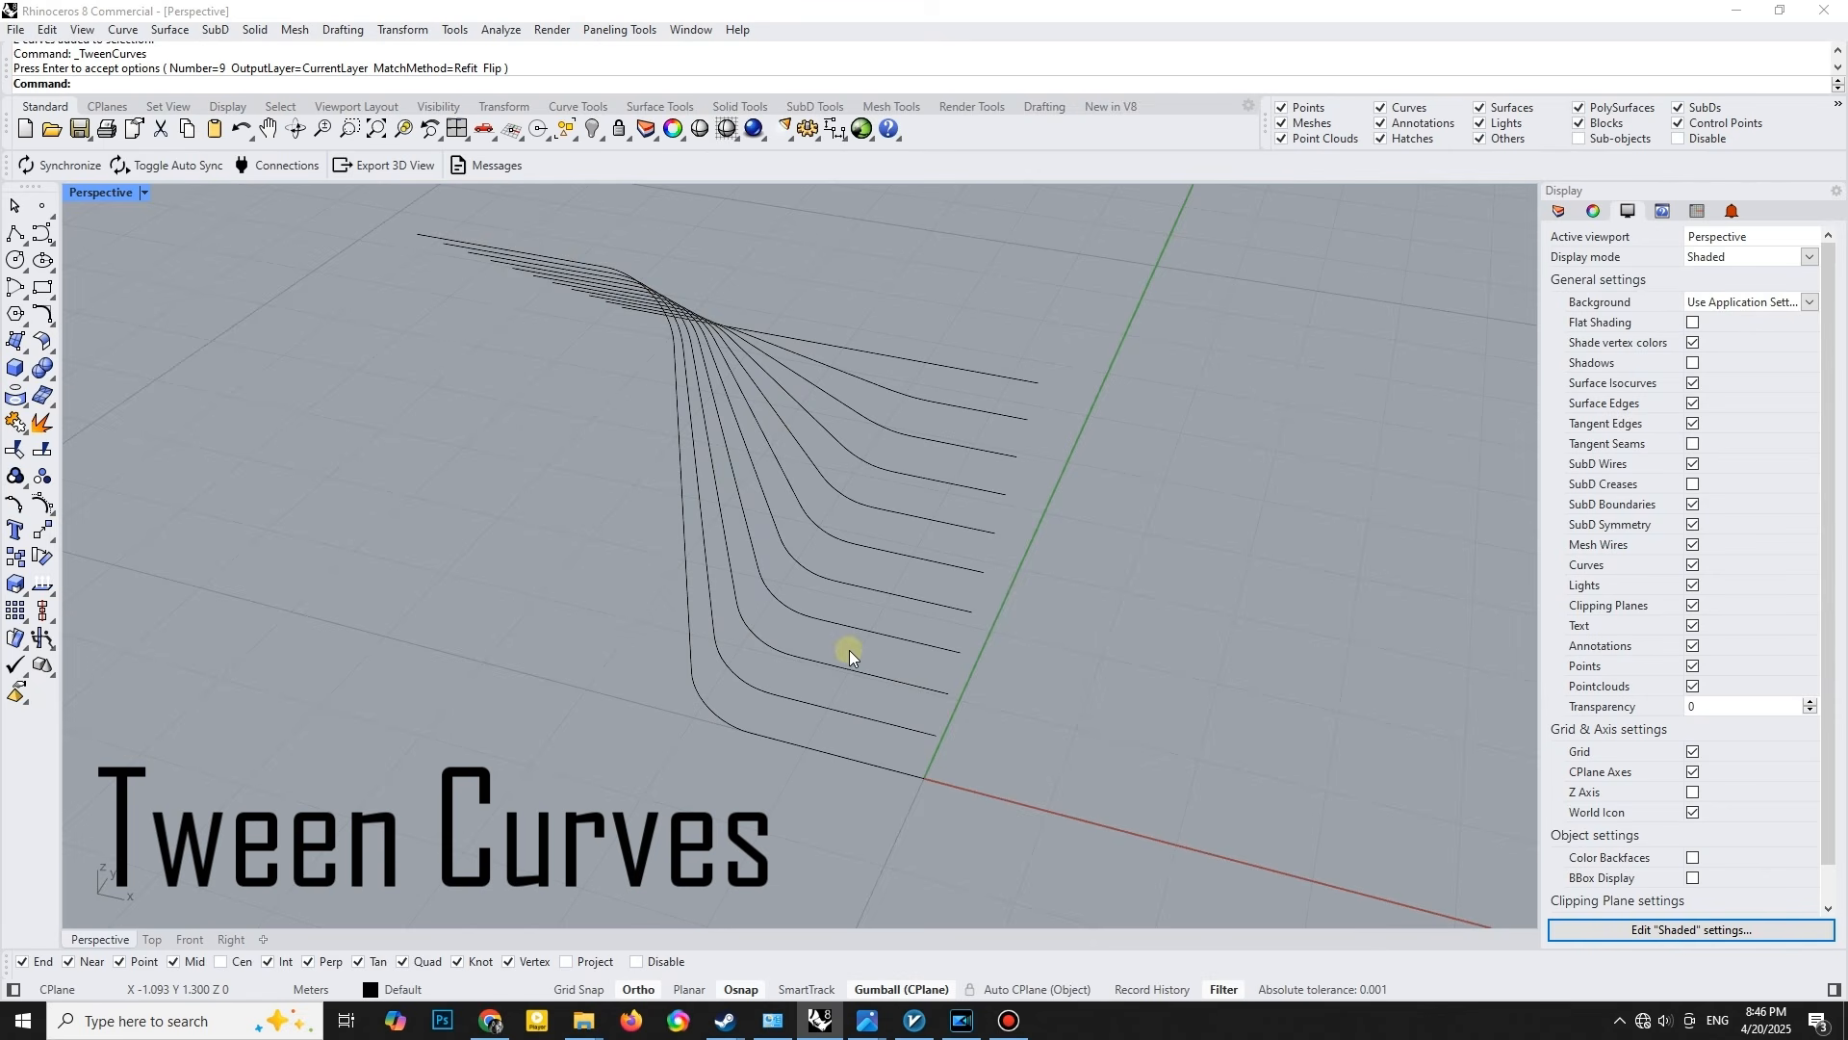
- Extrude the raised straight line 1.5 m horizontally along the Y direction as an open surface
right_drag(847, 615, 938, 566)
click(840, 533)
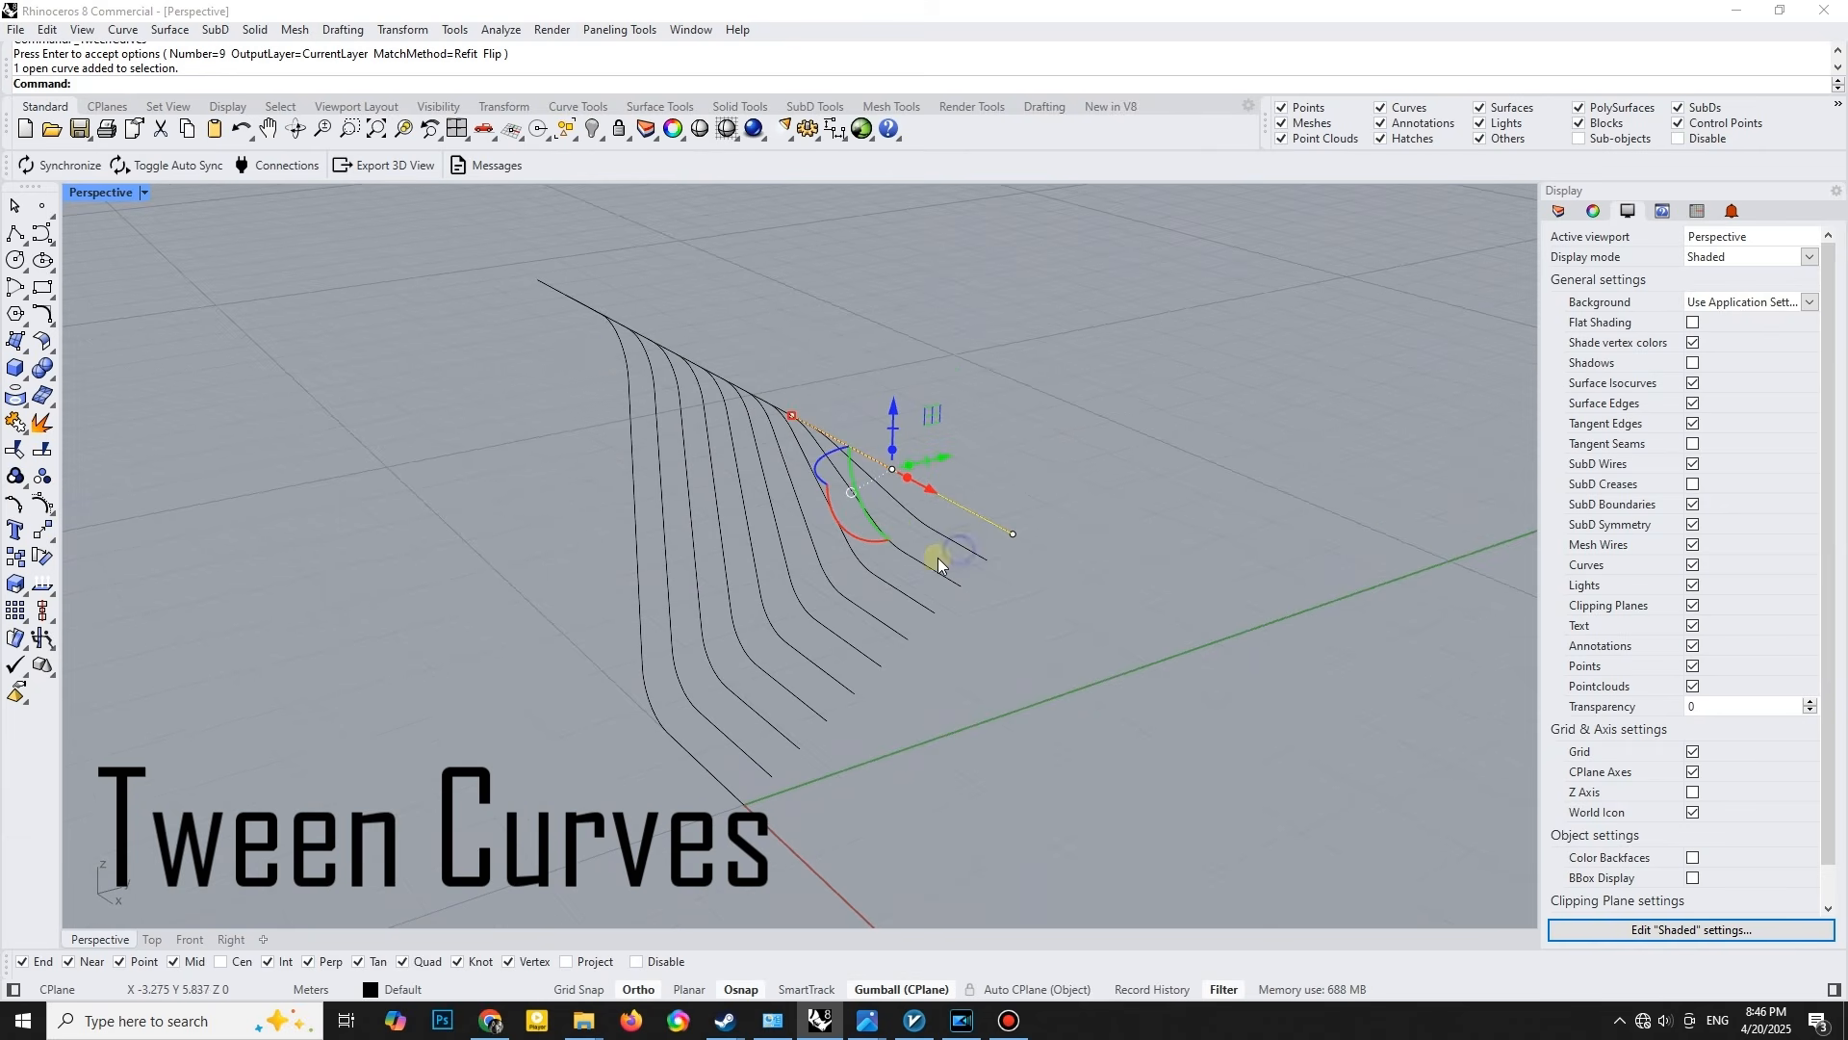
click(39, 343)
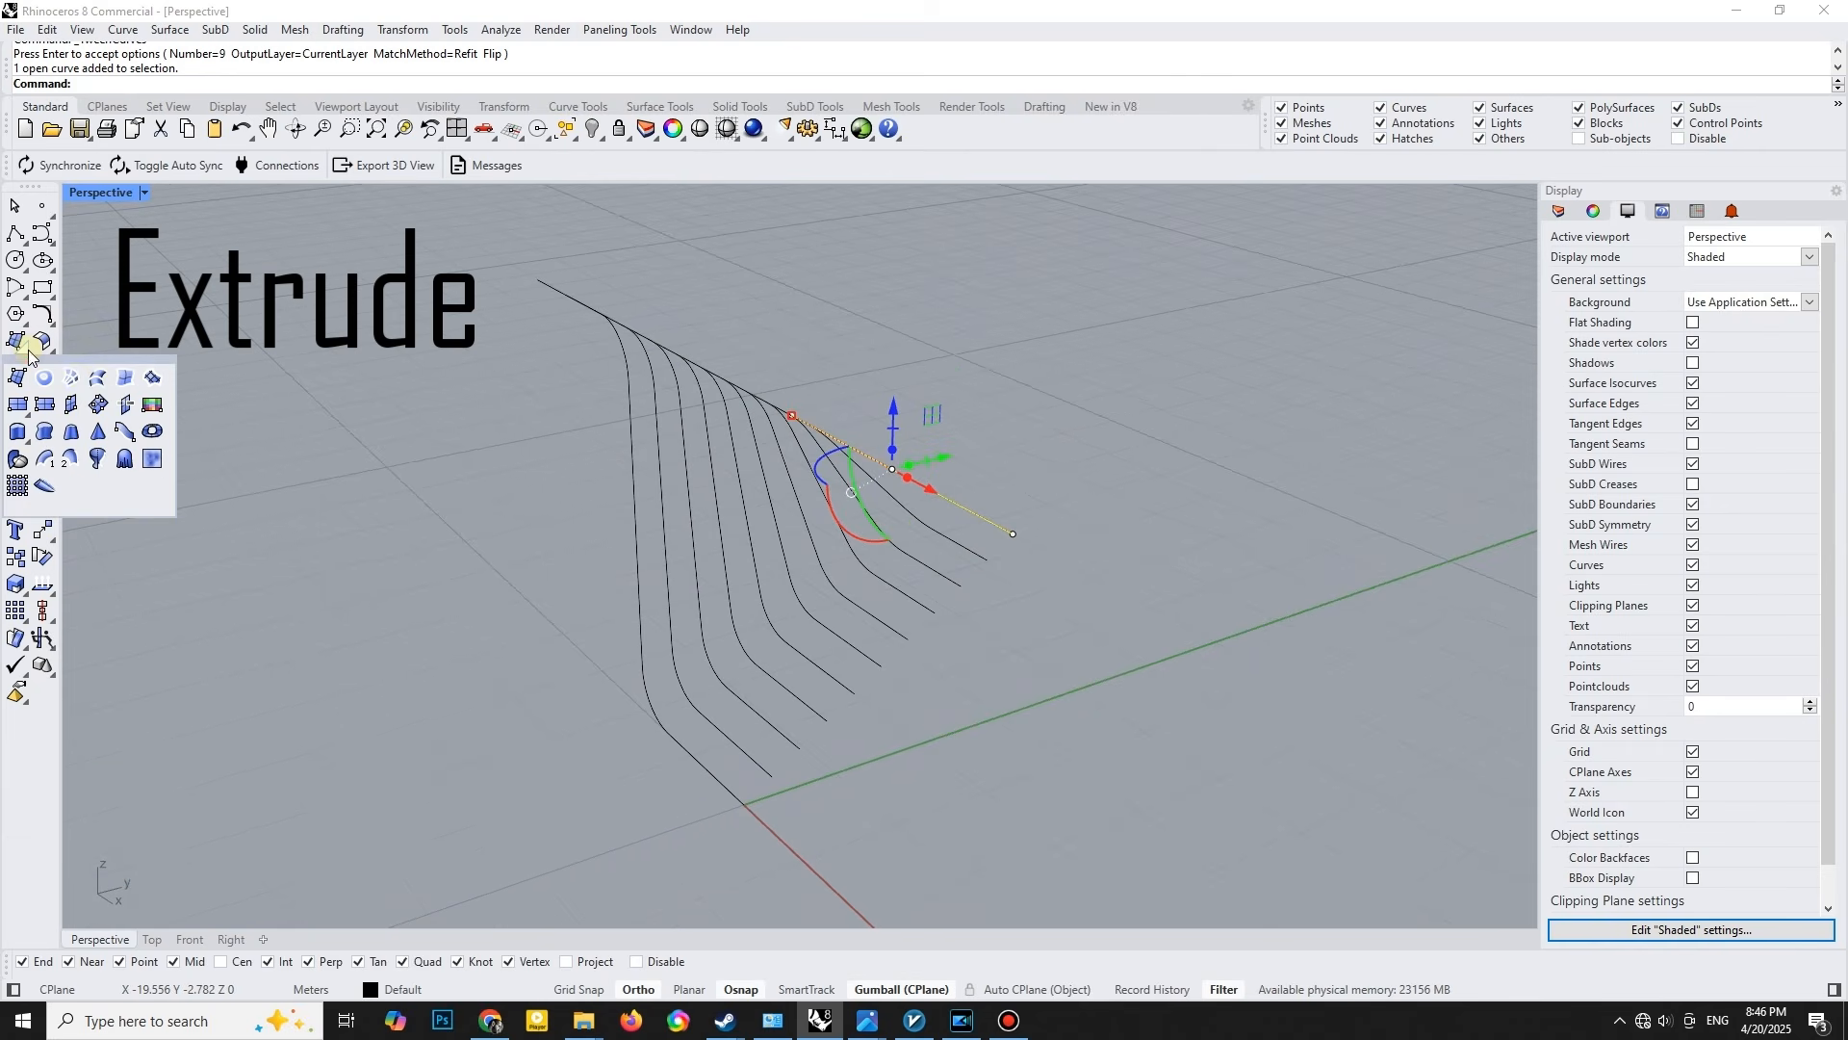
click(19, 433)
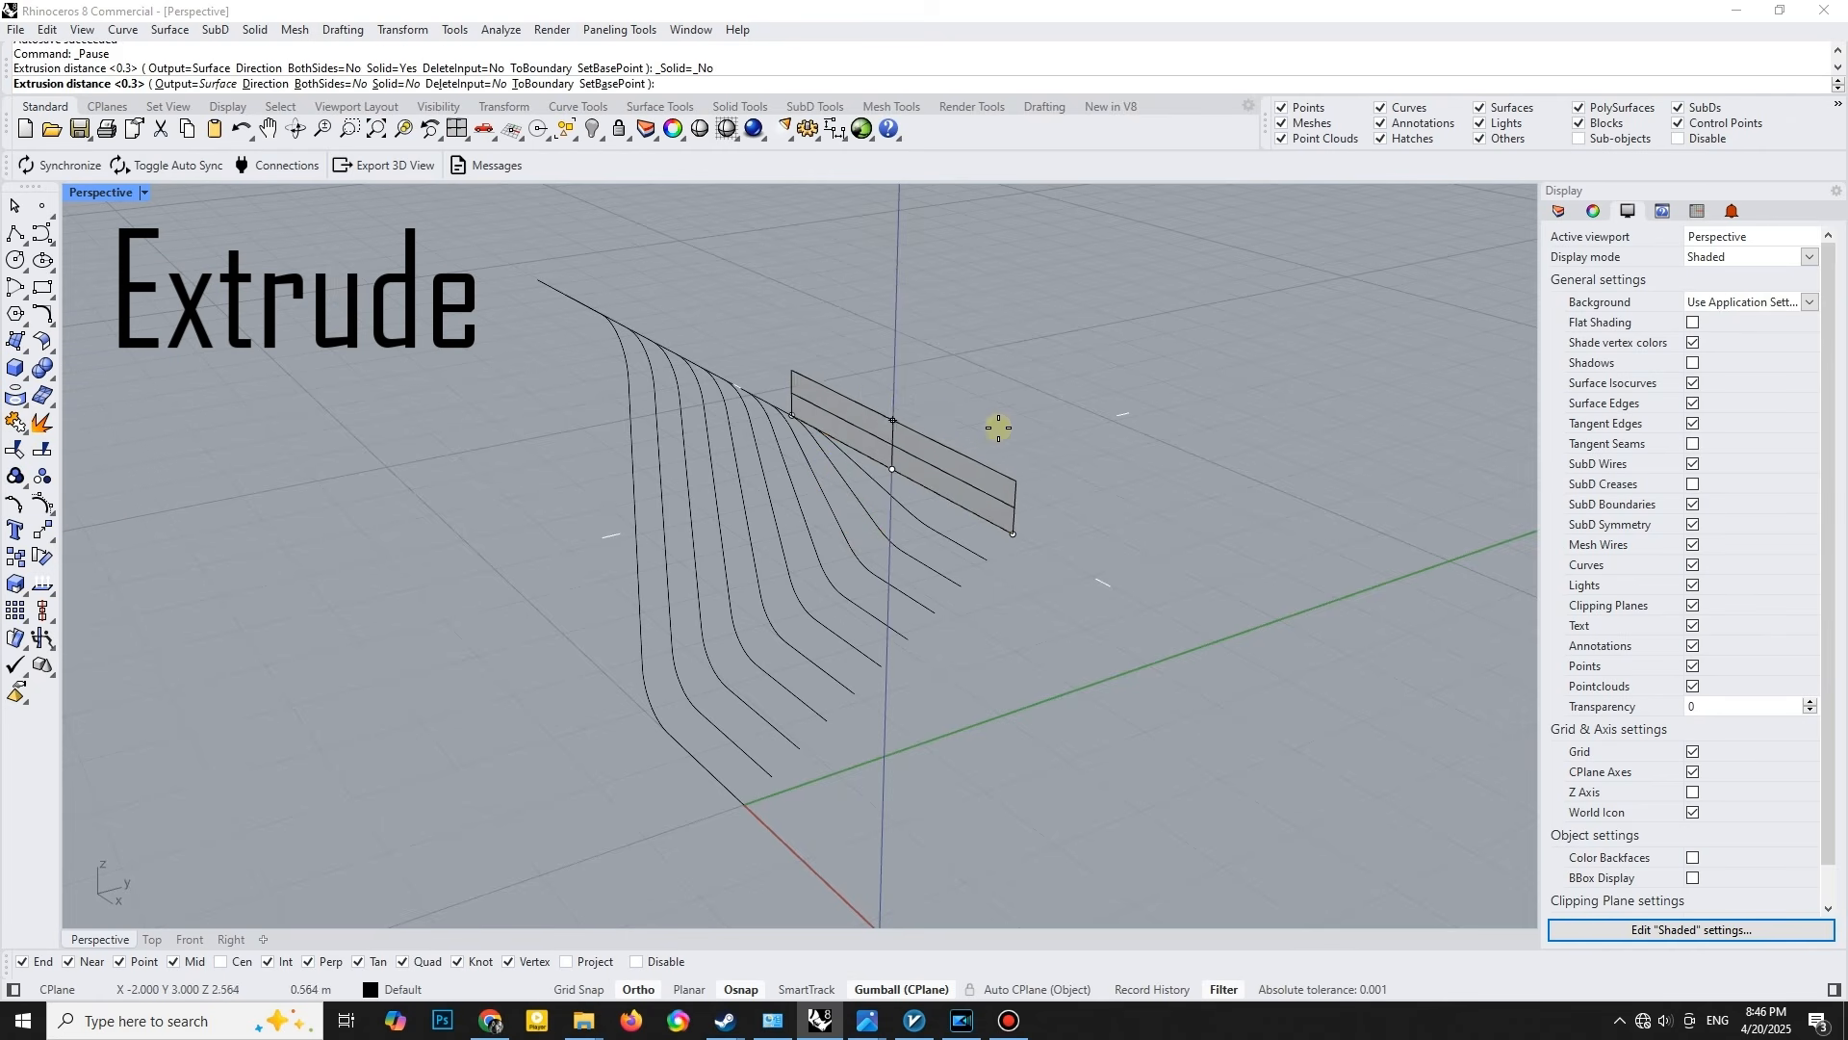
click(269, 84)
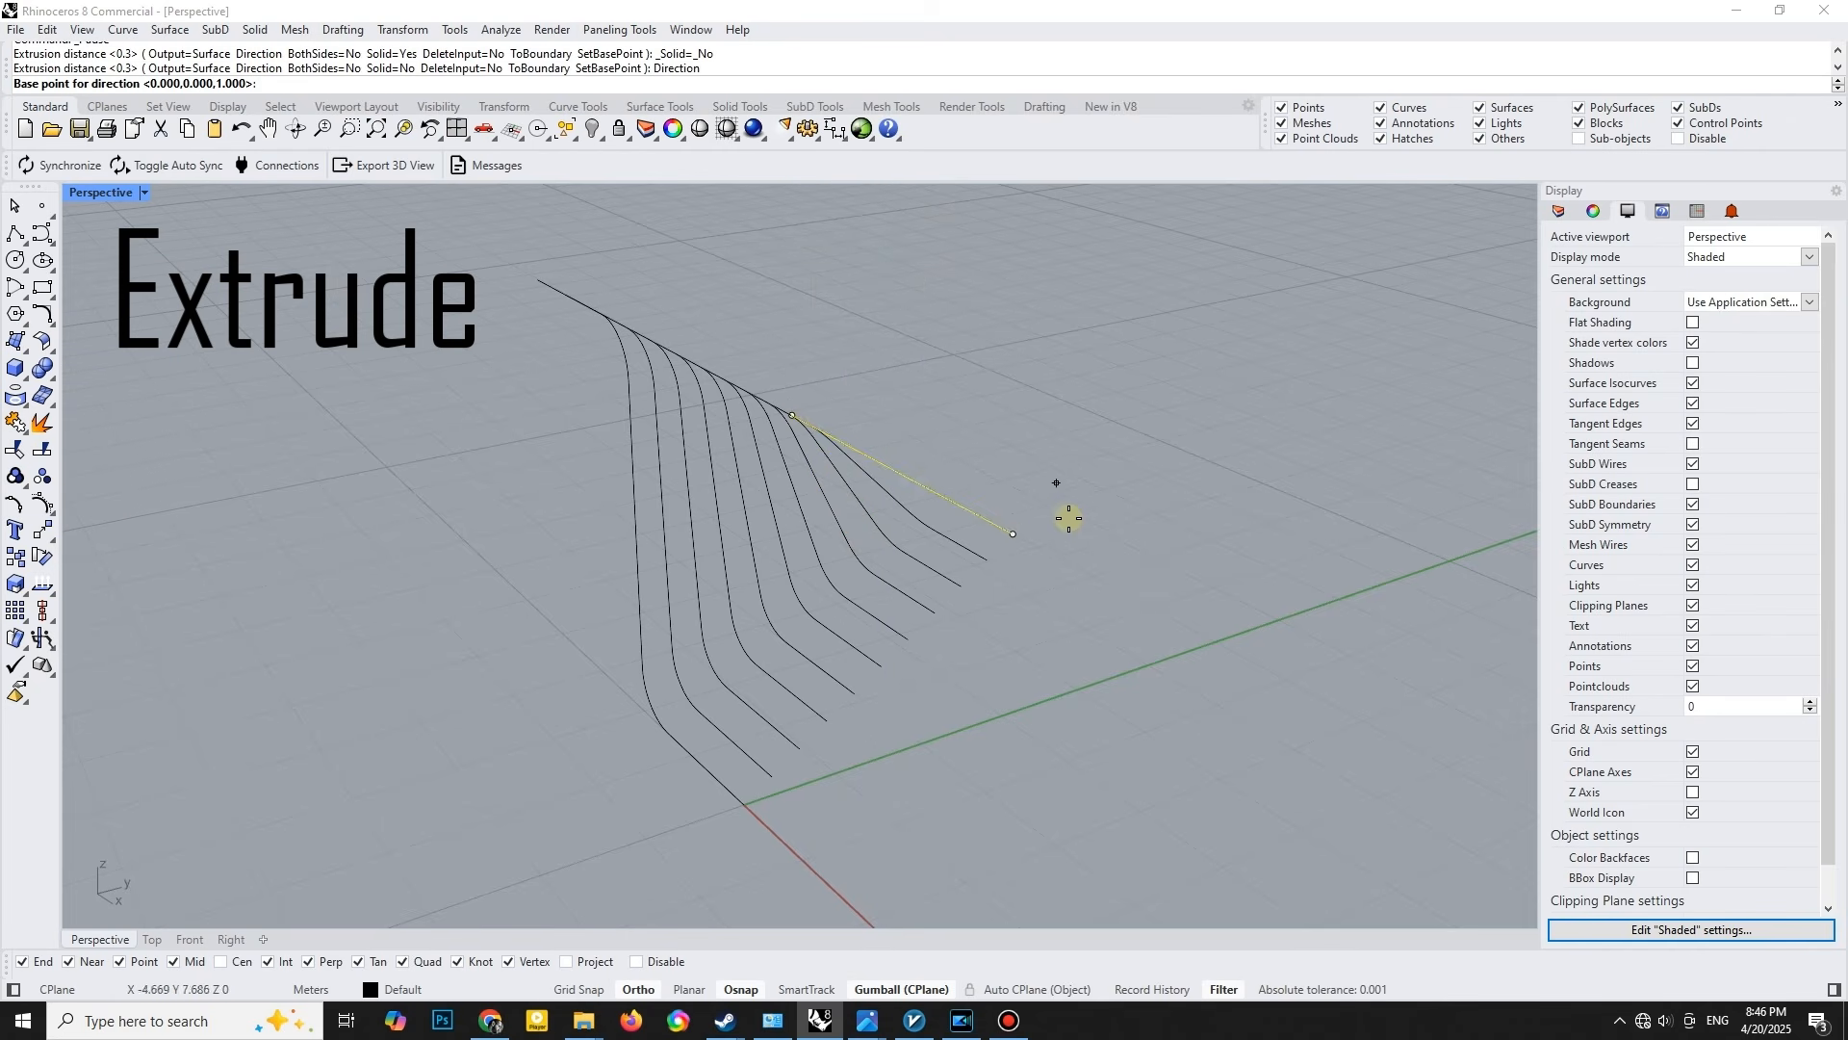
click(1014, 534)
click(1097, 519)
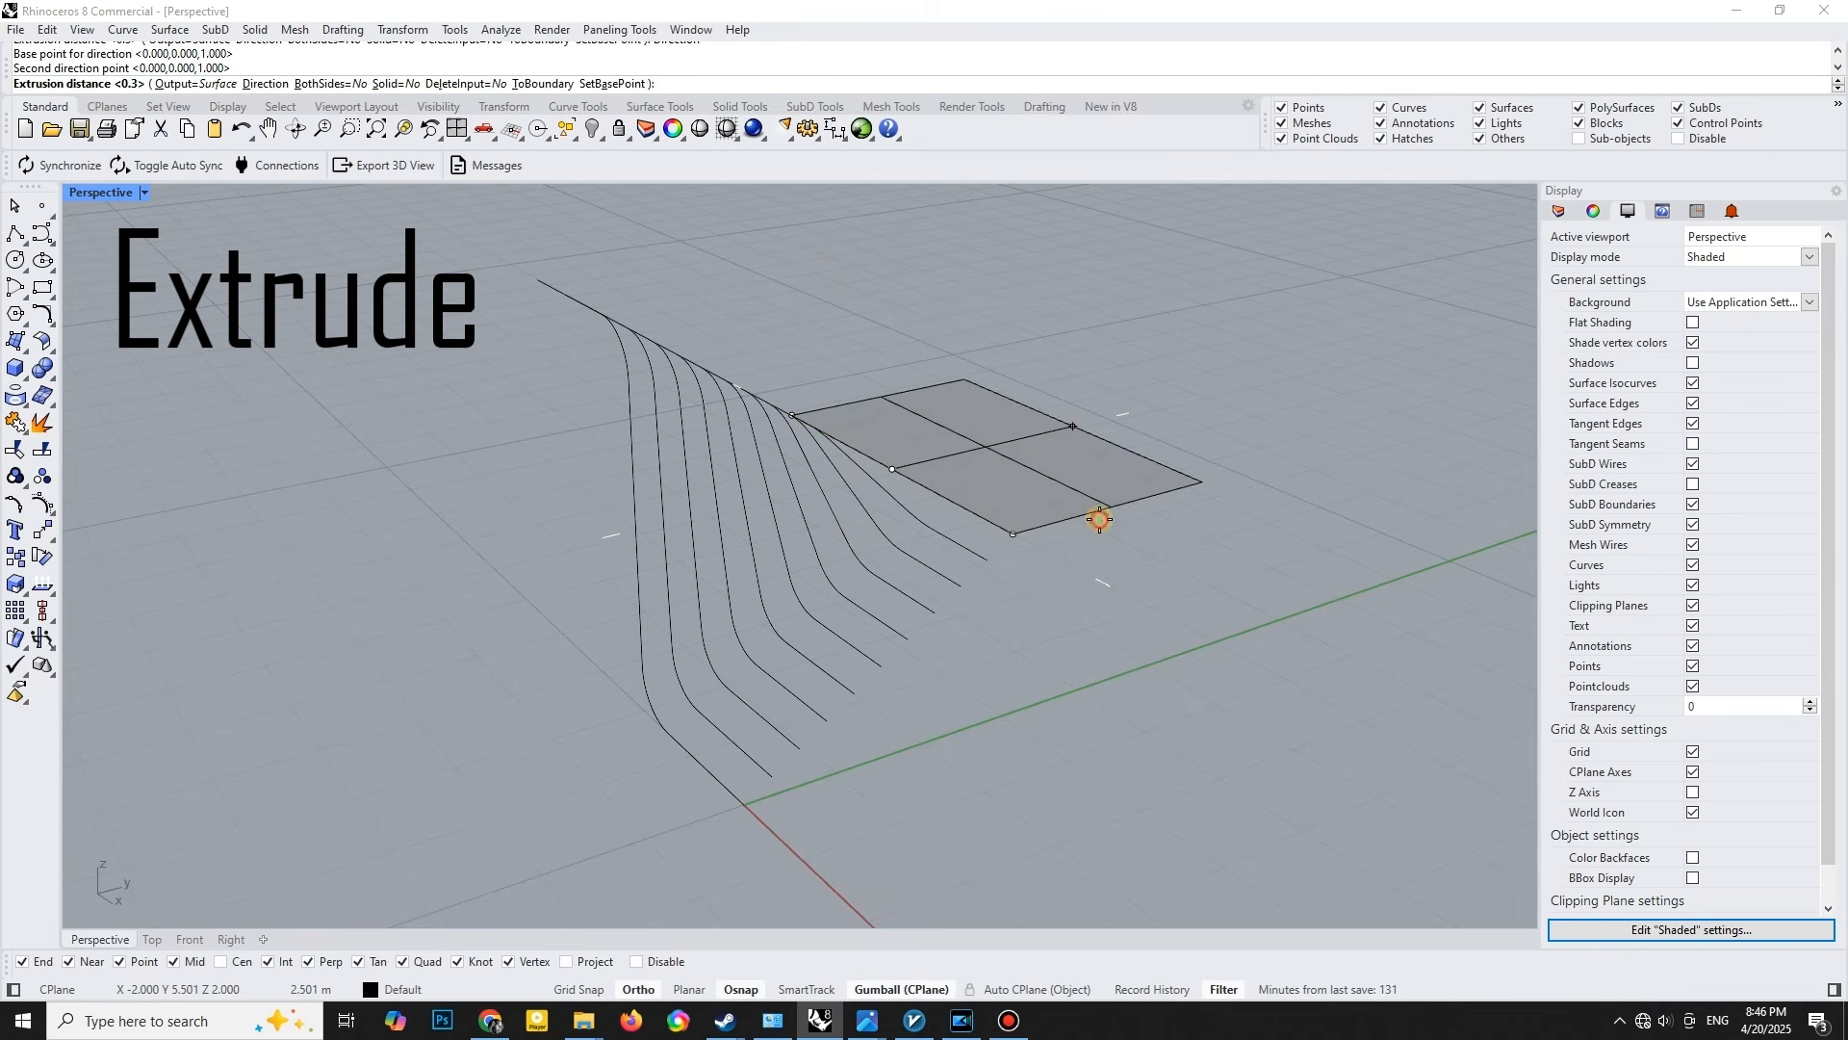
text(1.5)
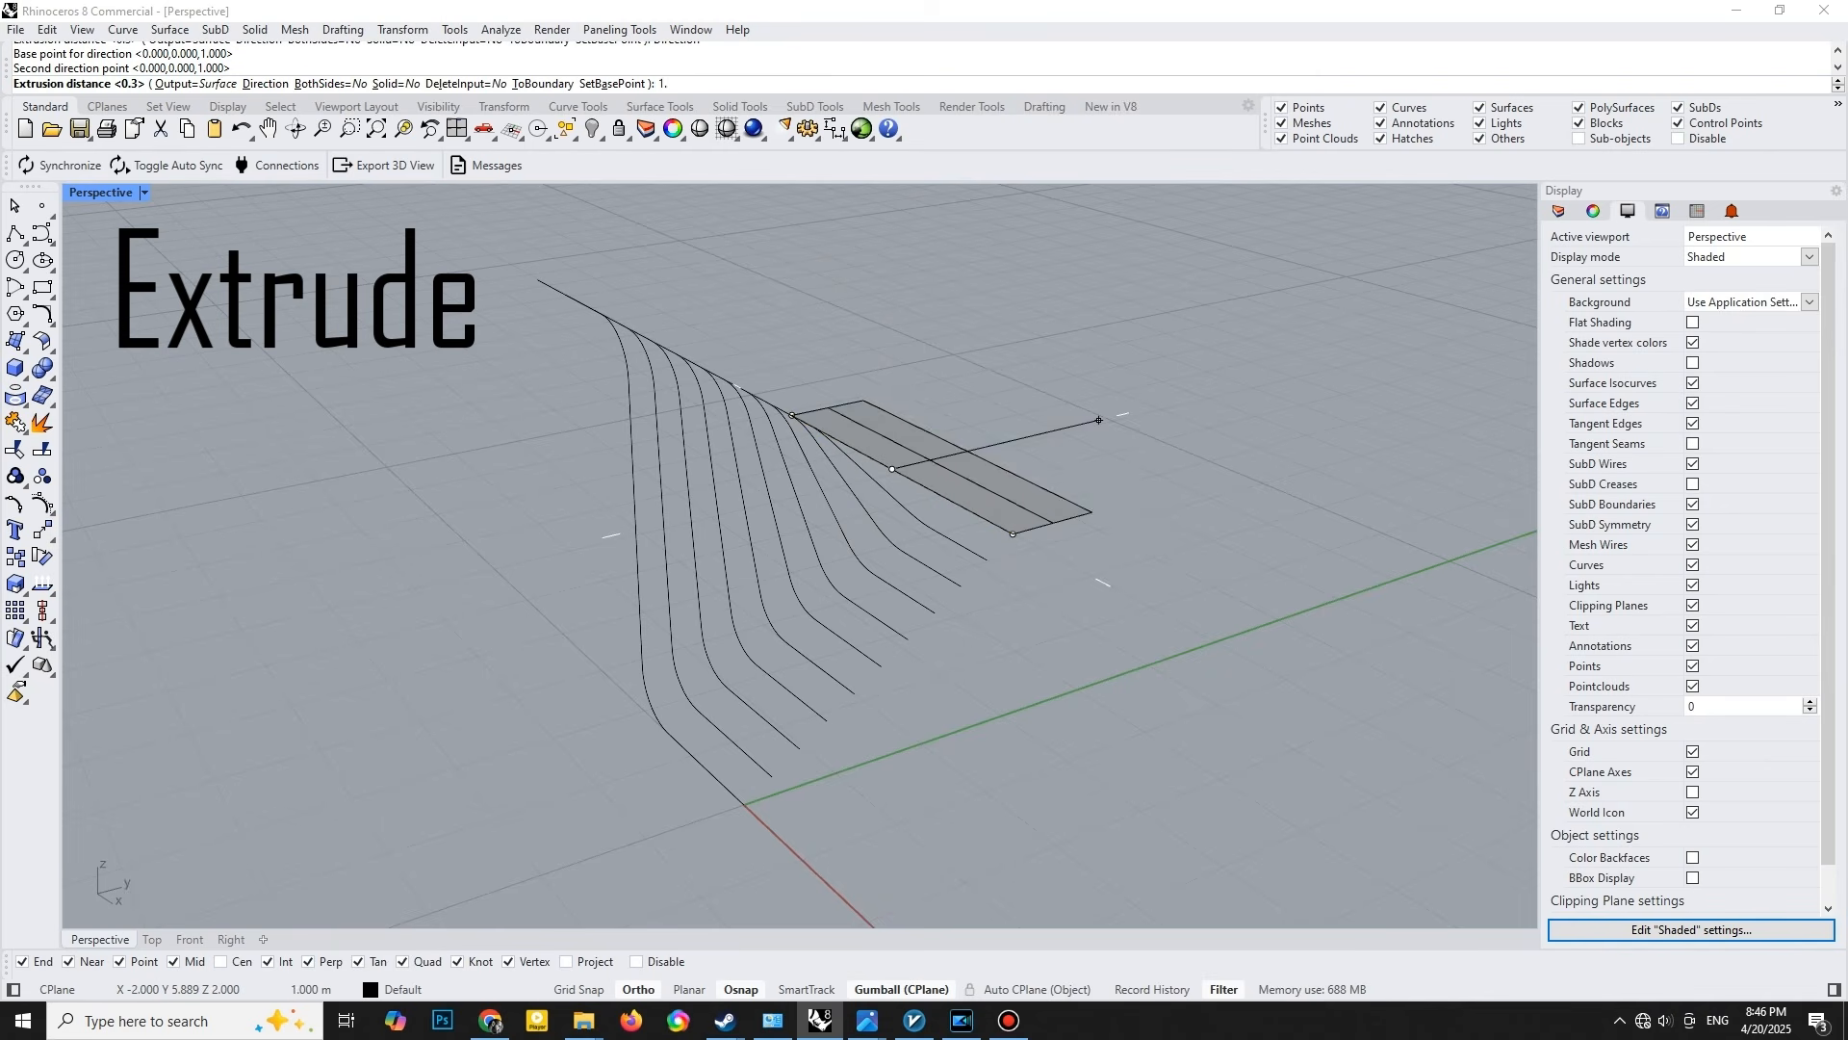
key(Return)
click(1088, 589)
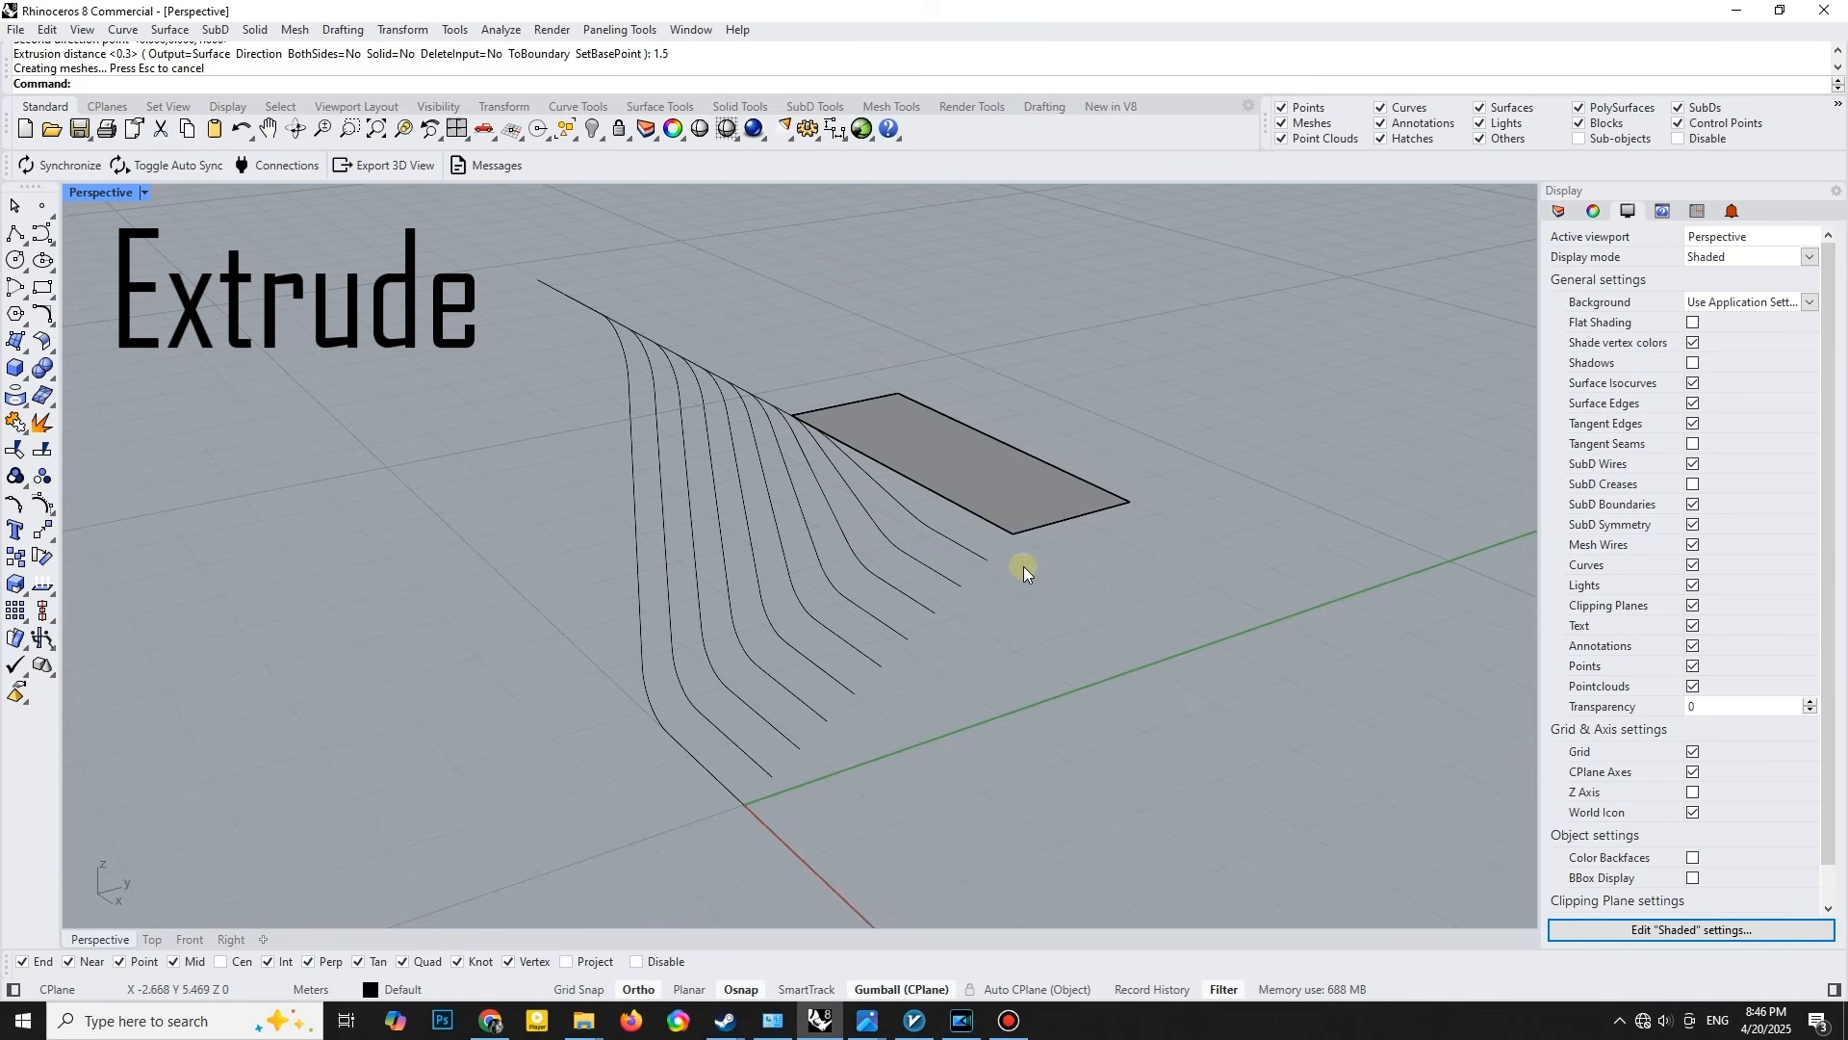
- Extrude the filleted polyline and the tween curves 0.3 m along Y into separate surface strips
drag(1011, 558, 635, 762)
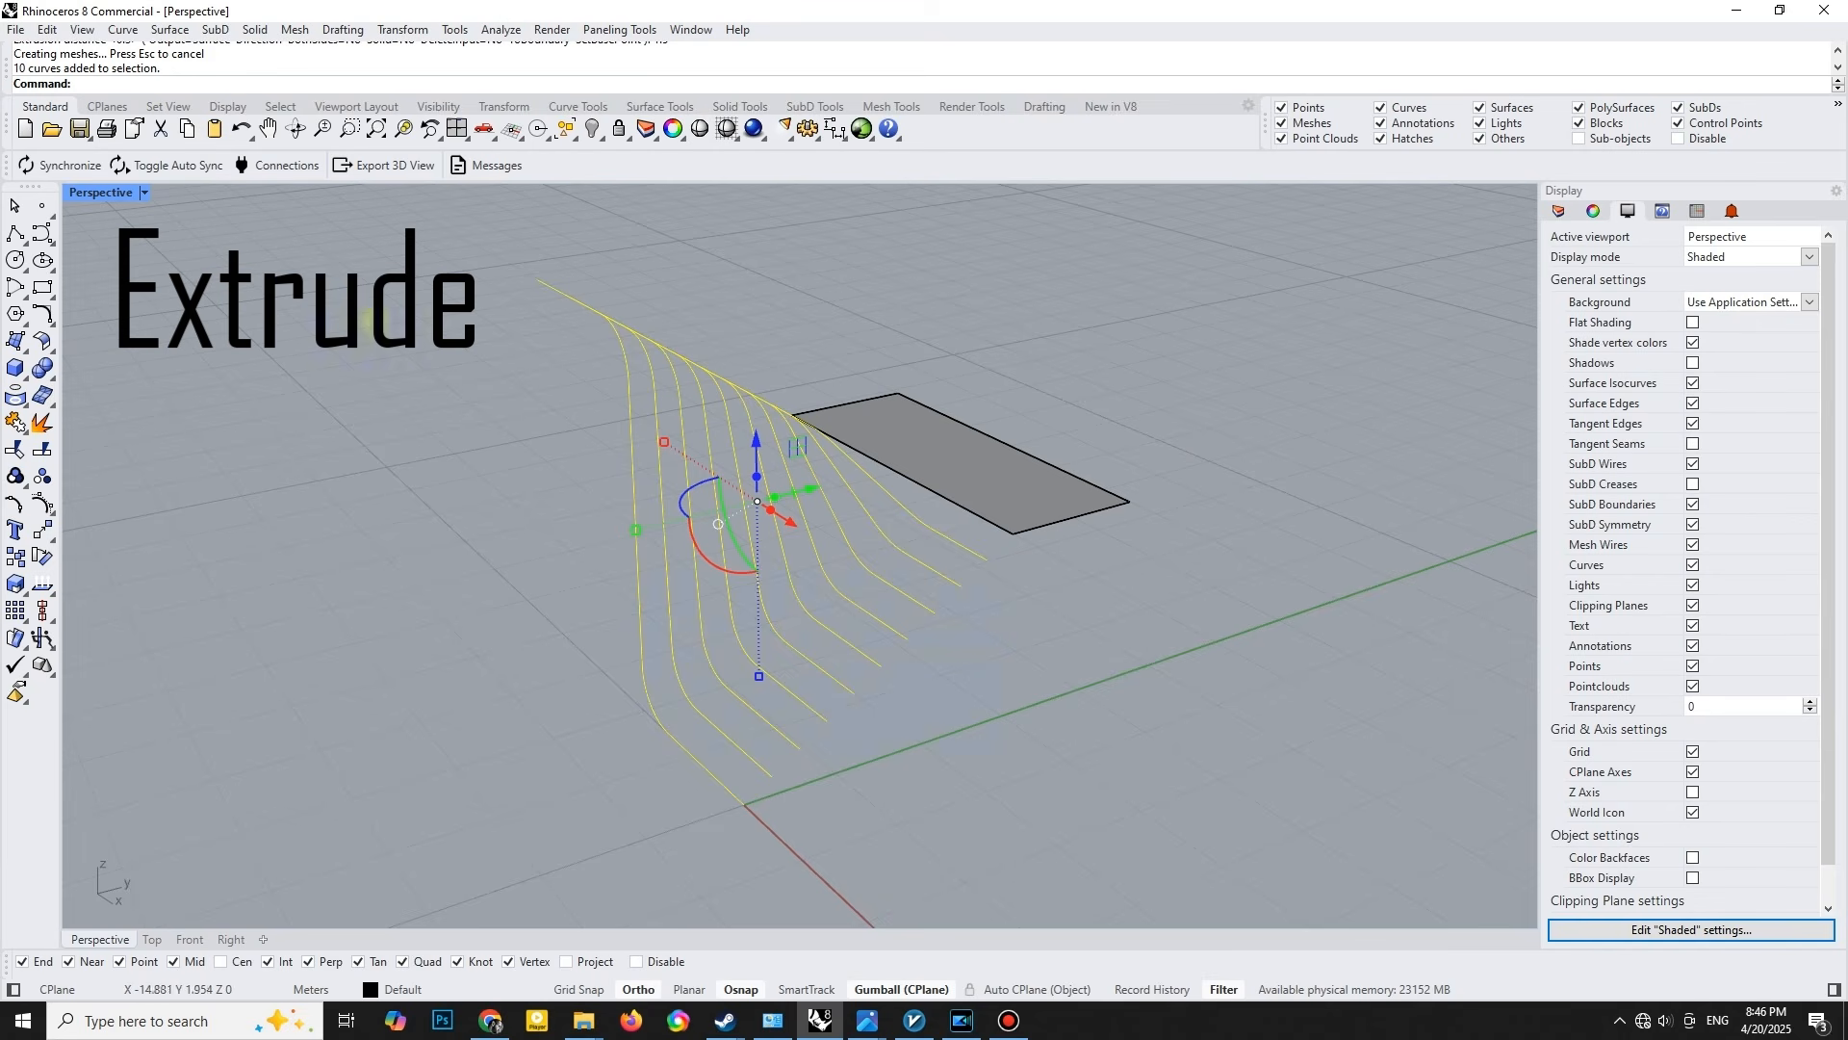
click(23, 356)
click(18, 435)
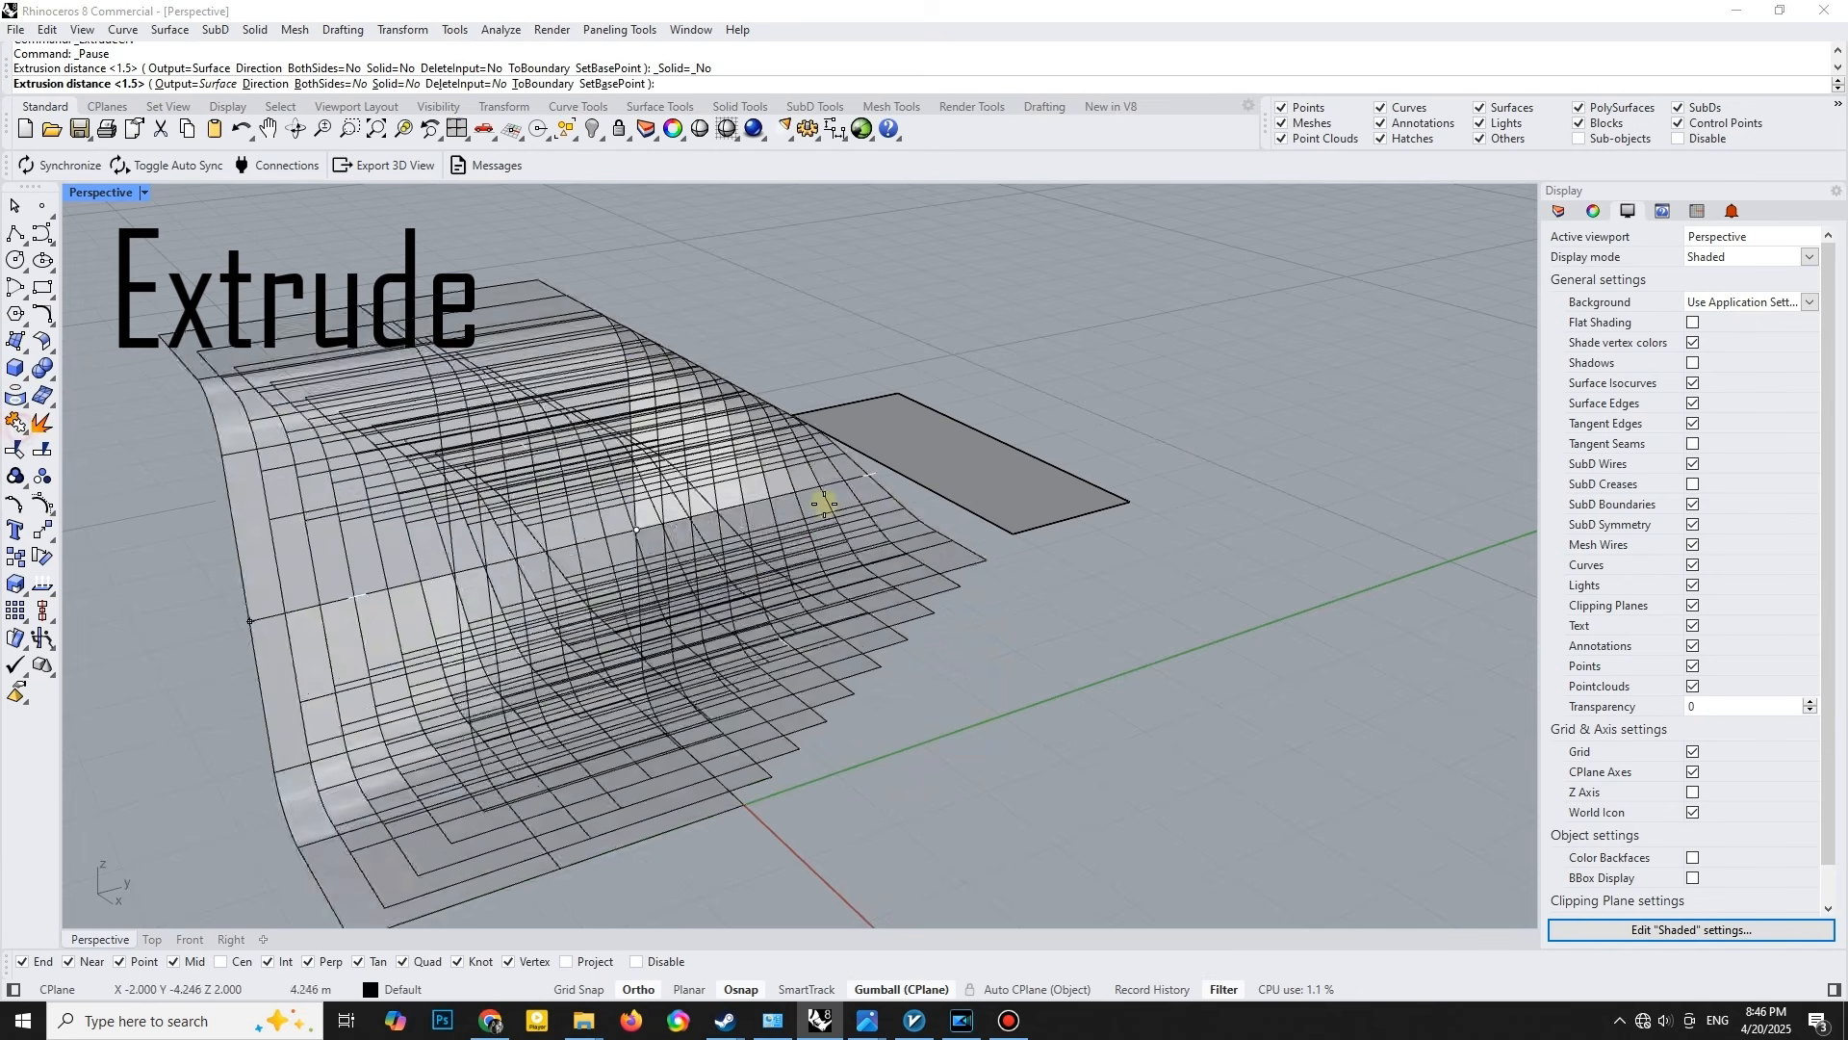
text(.)
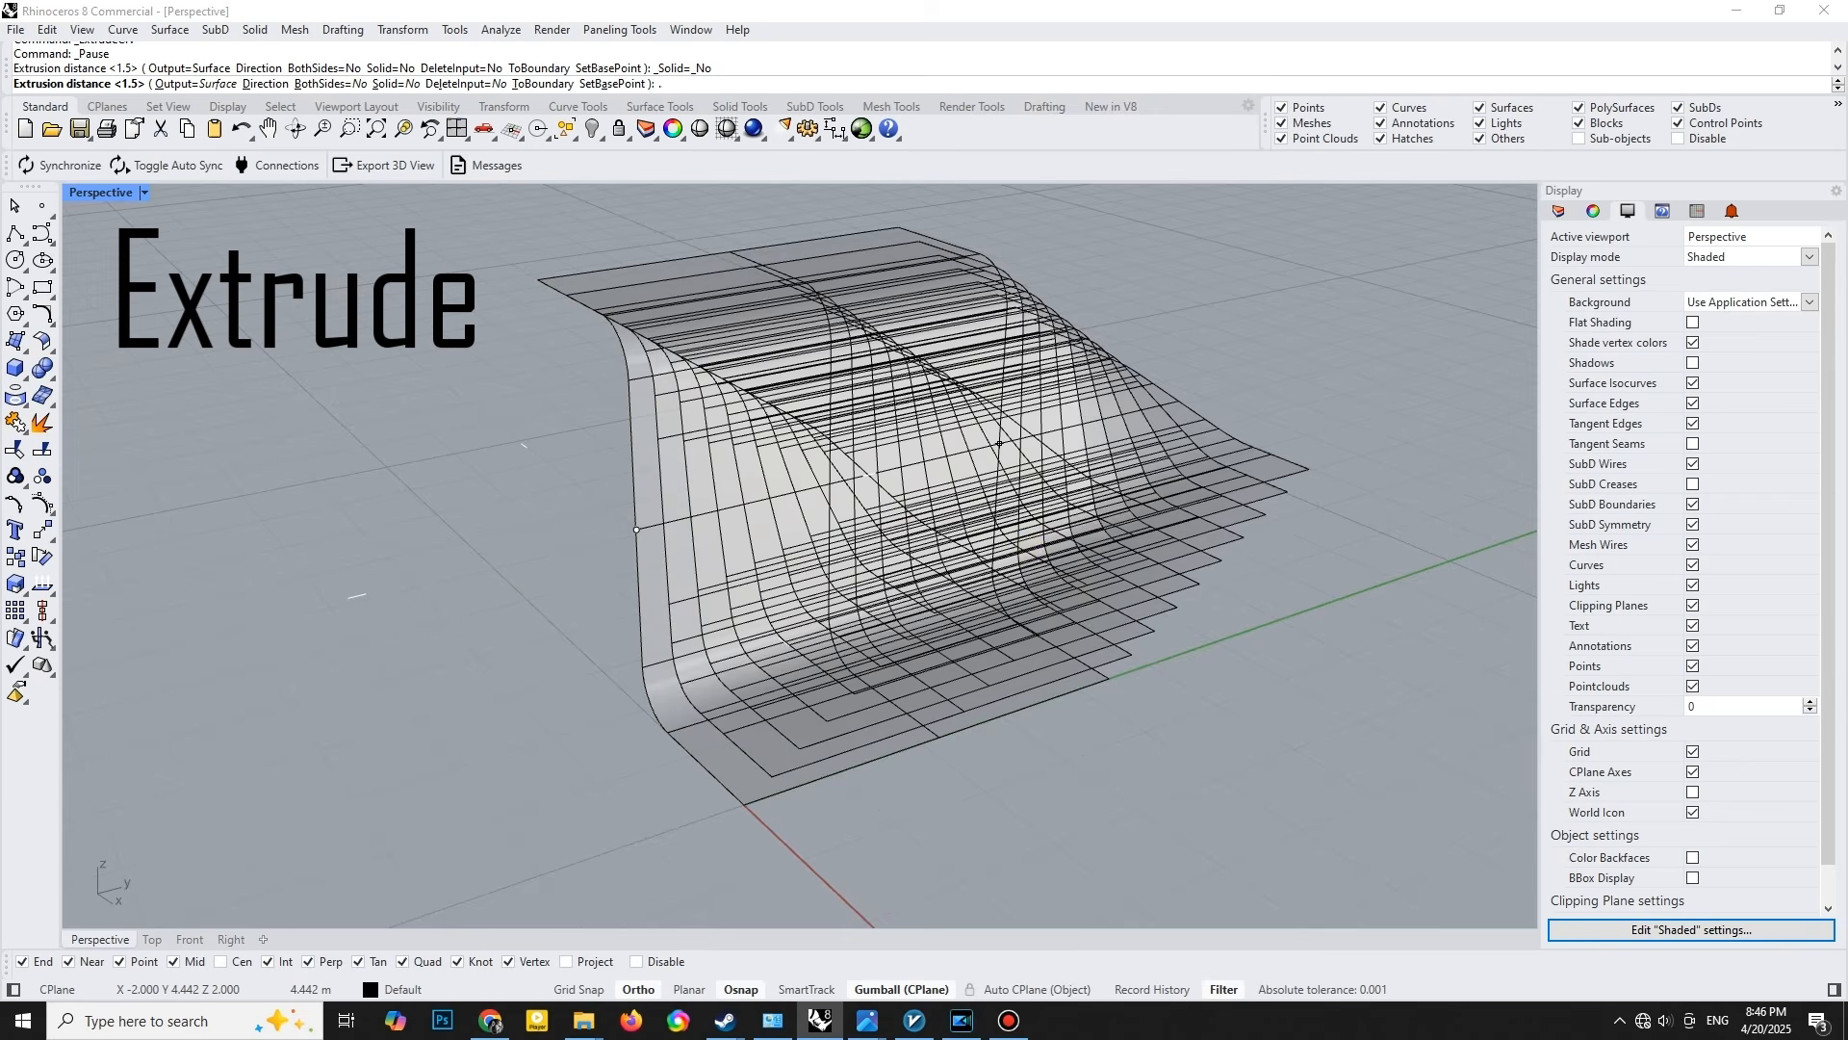
text(3)
key(Return)
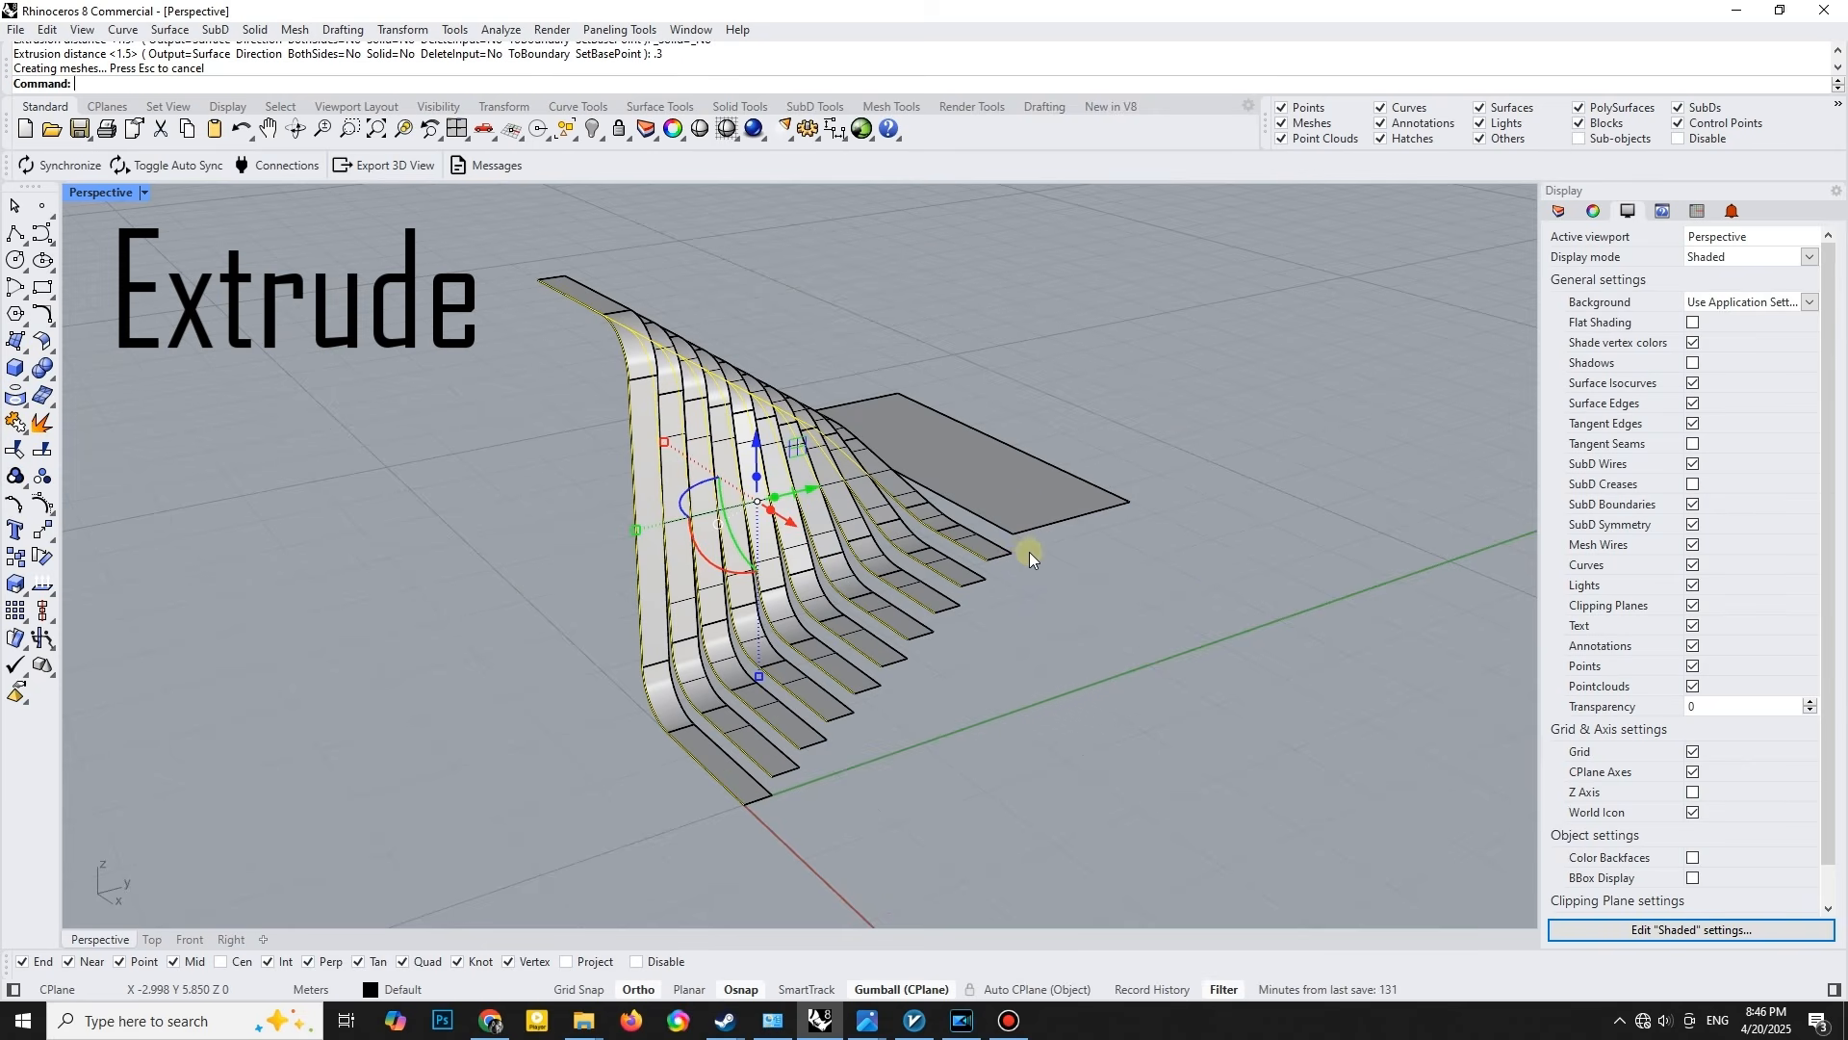
key(Escape)
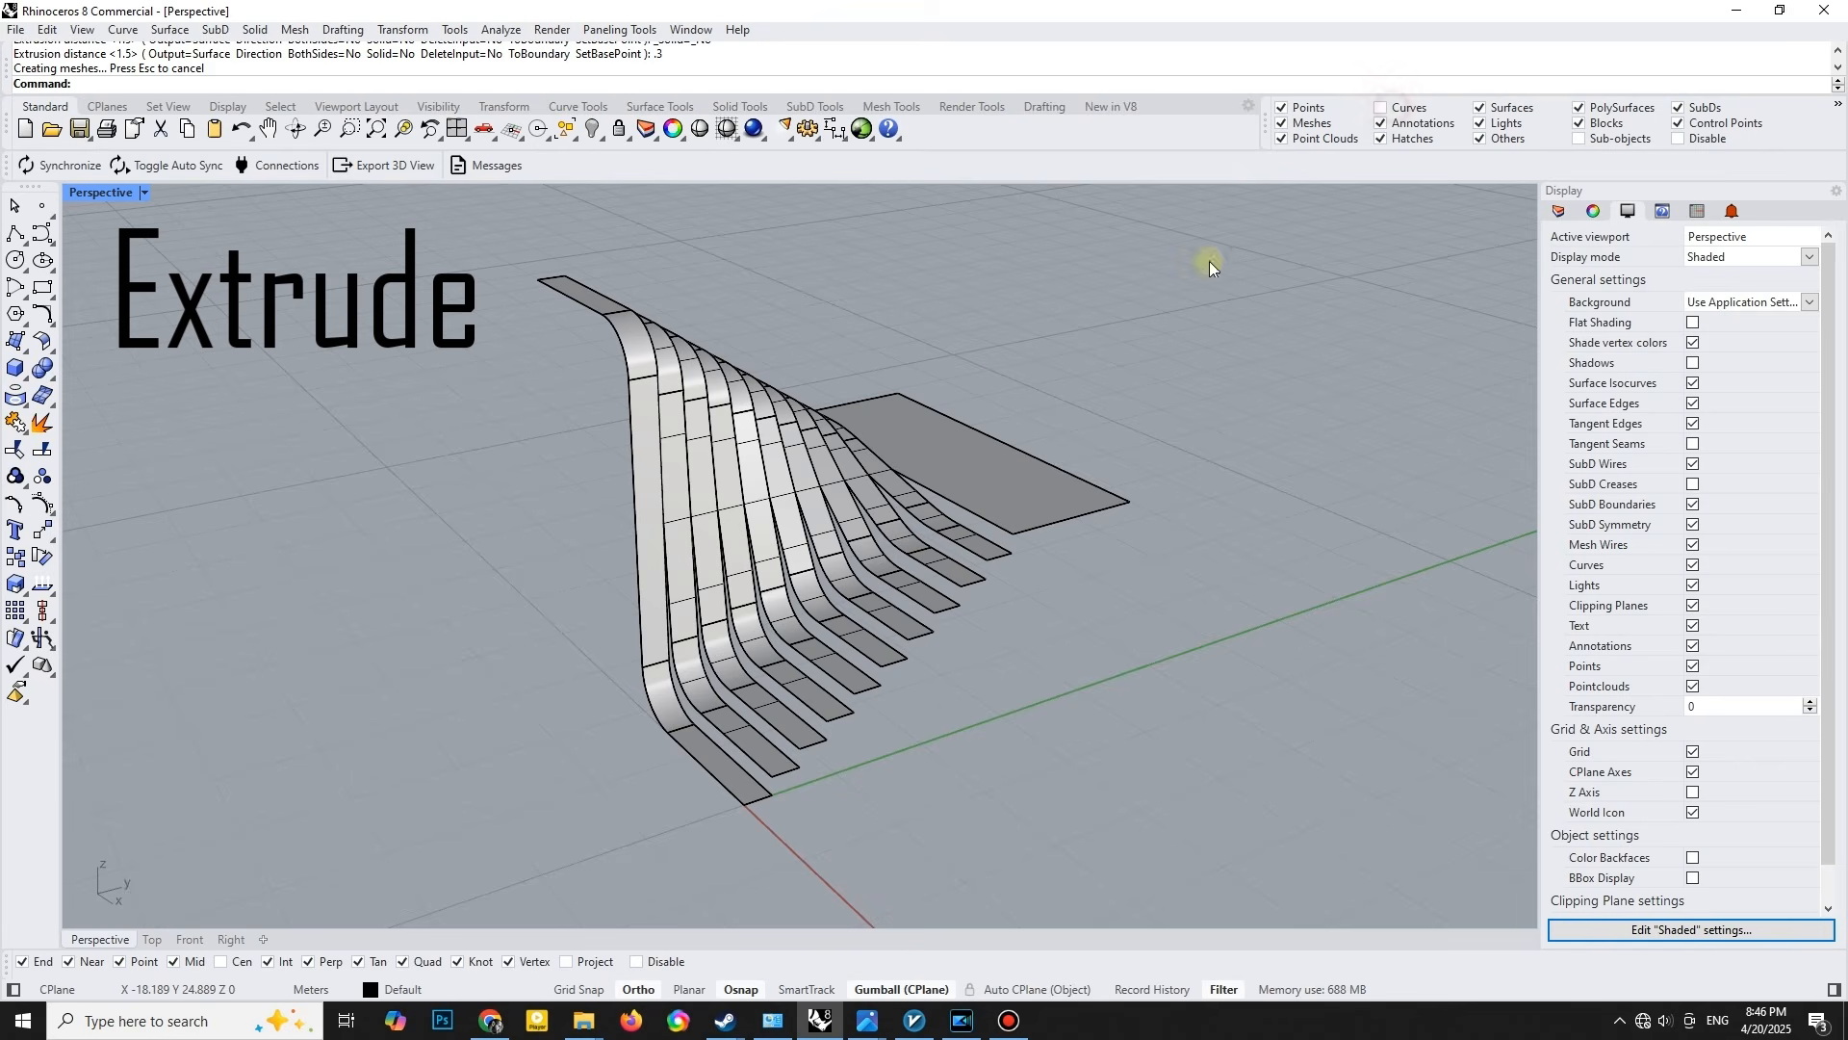
- Offset all the strips and the wide flat surface by 0.05 into solids, with every offset direction flipped
drag(1071, 362, 606, 602)
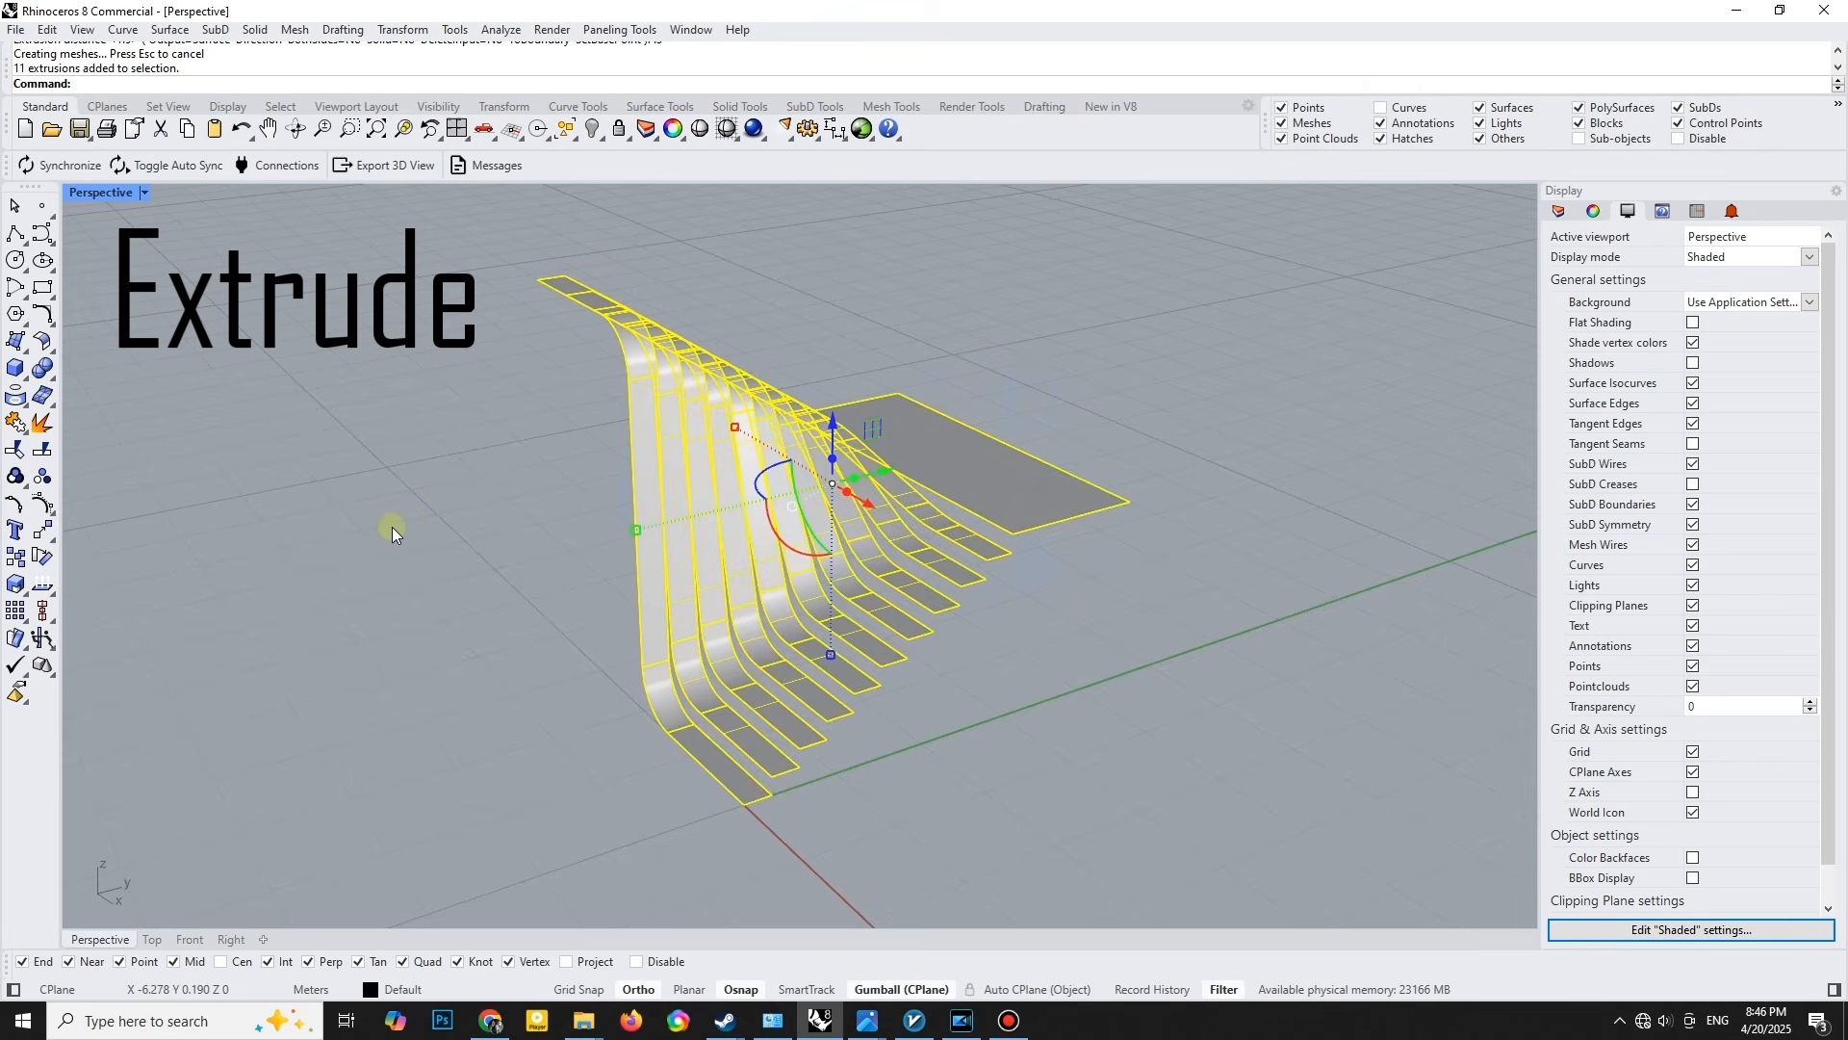
click(52, 353)
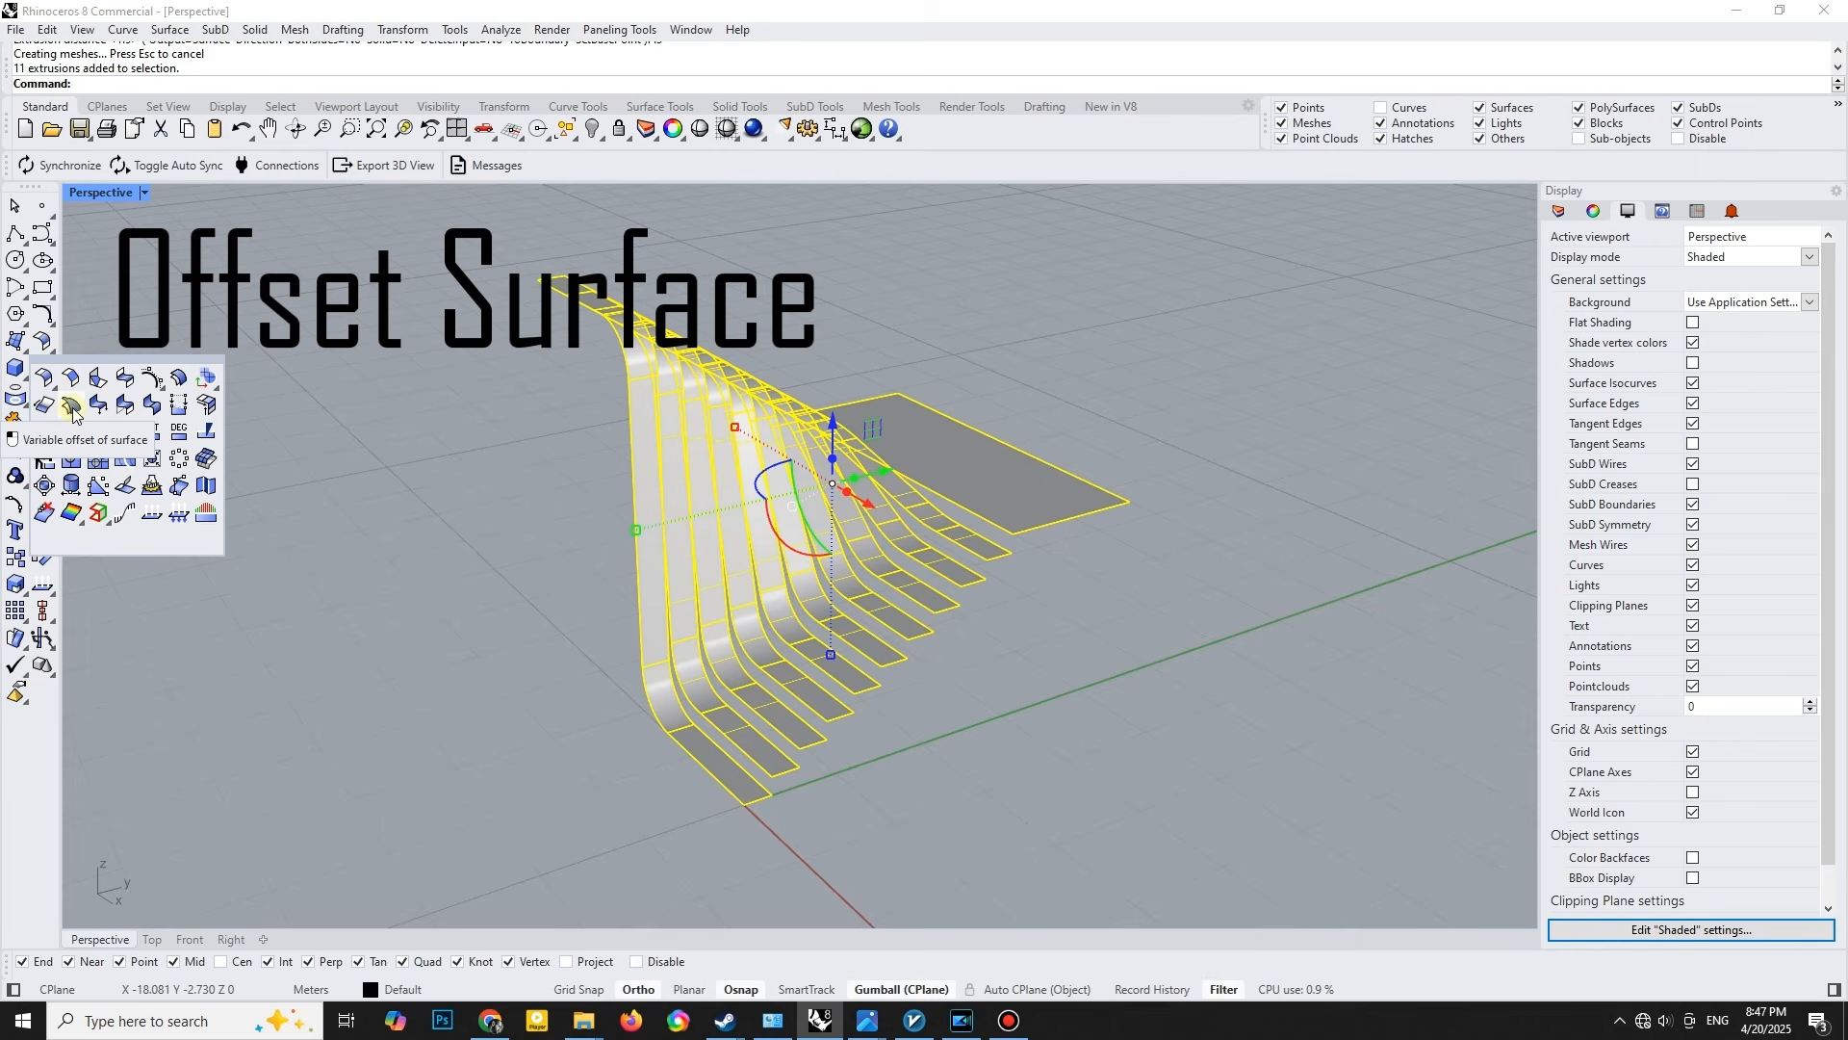
click(178, 377)
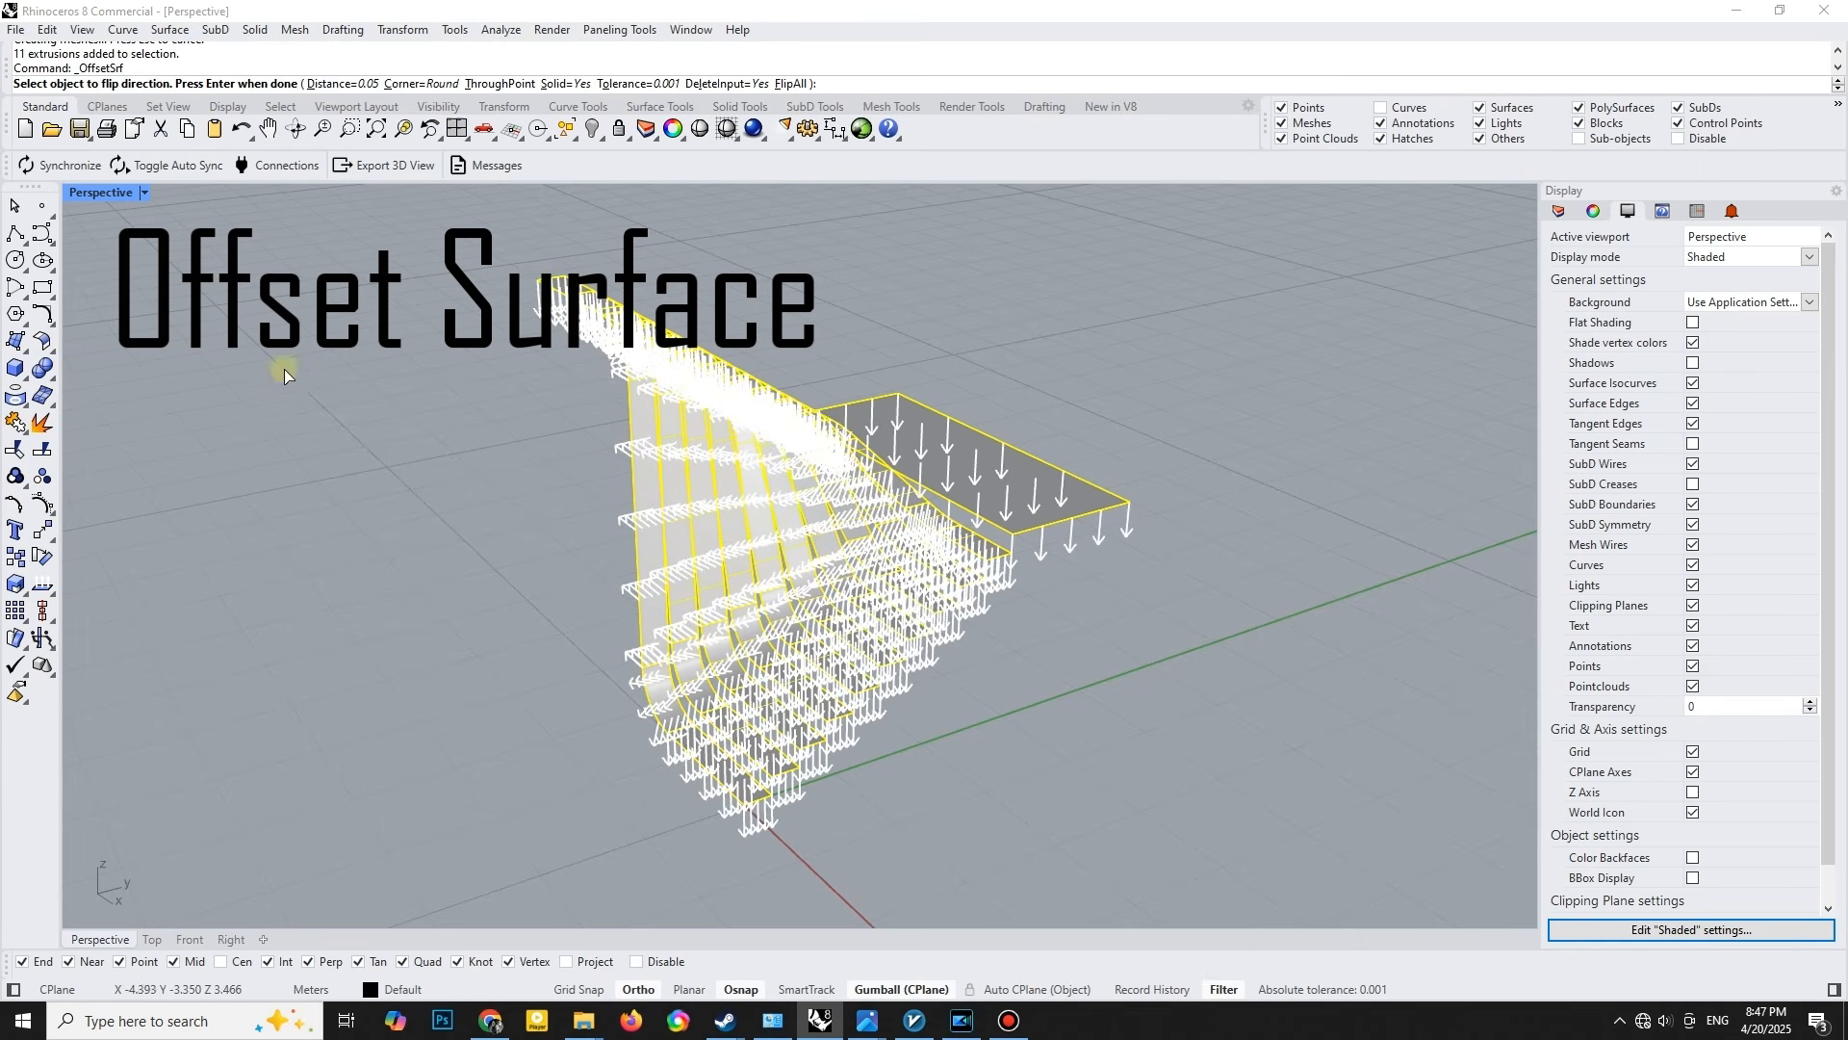
click(792, 85)
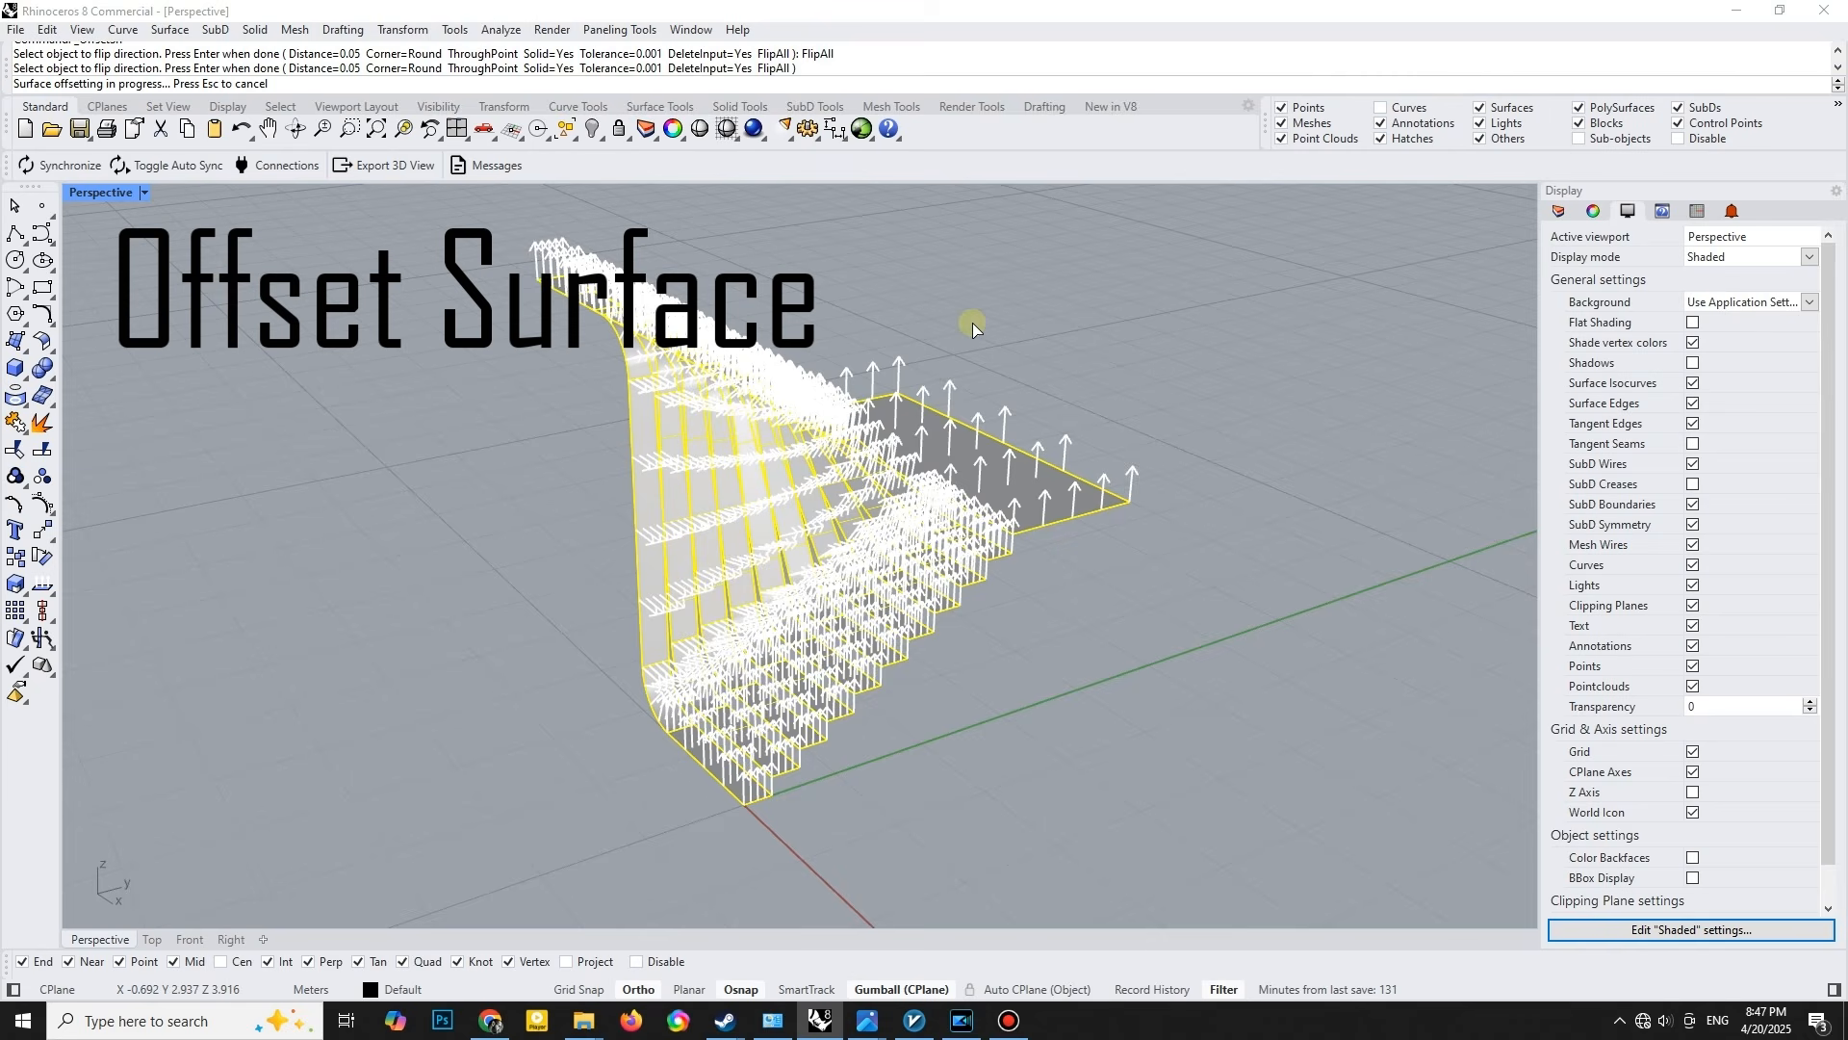
key(Return)
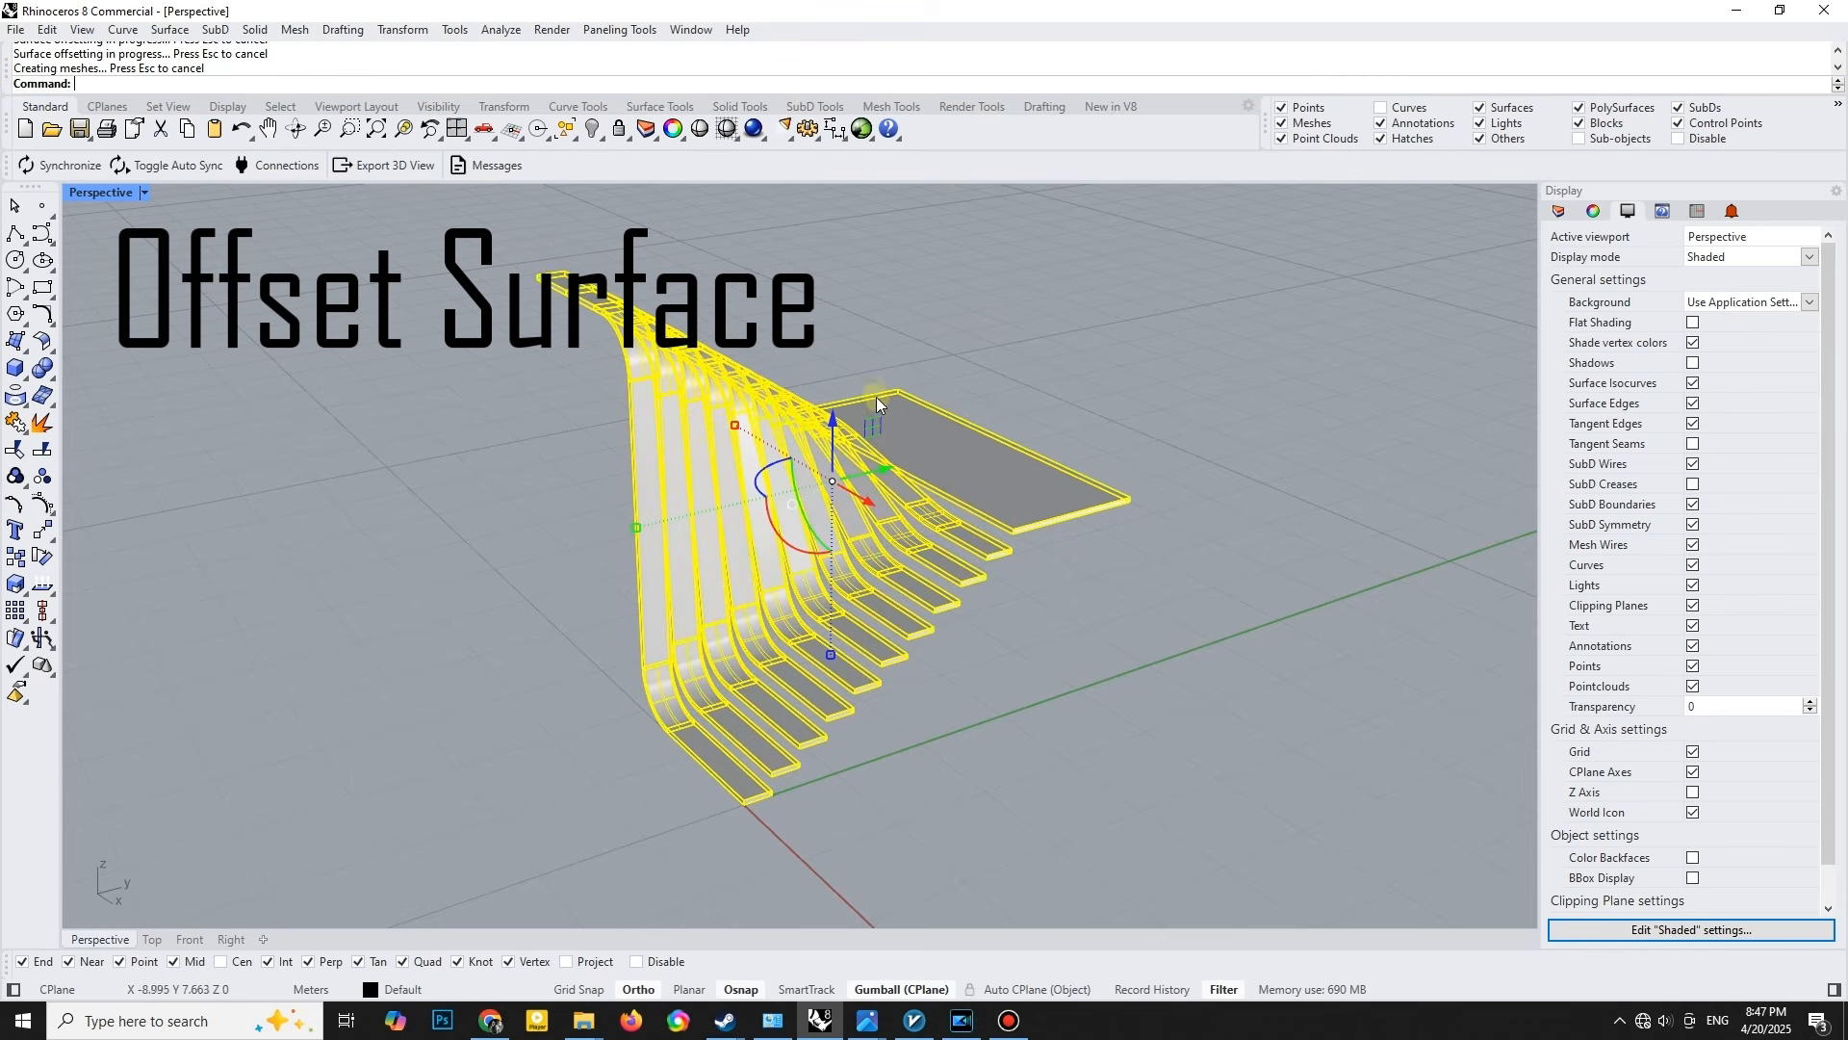
key(Escape)
- Create a vertical cylinder of radius 0.03 and height 0.1 on the middle of the lowest strip's upper end edge, and select it
right_drag(939, 493, 1027, 546)
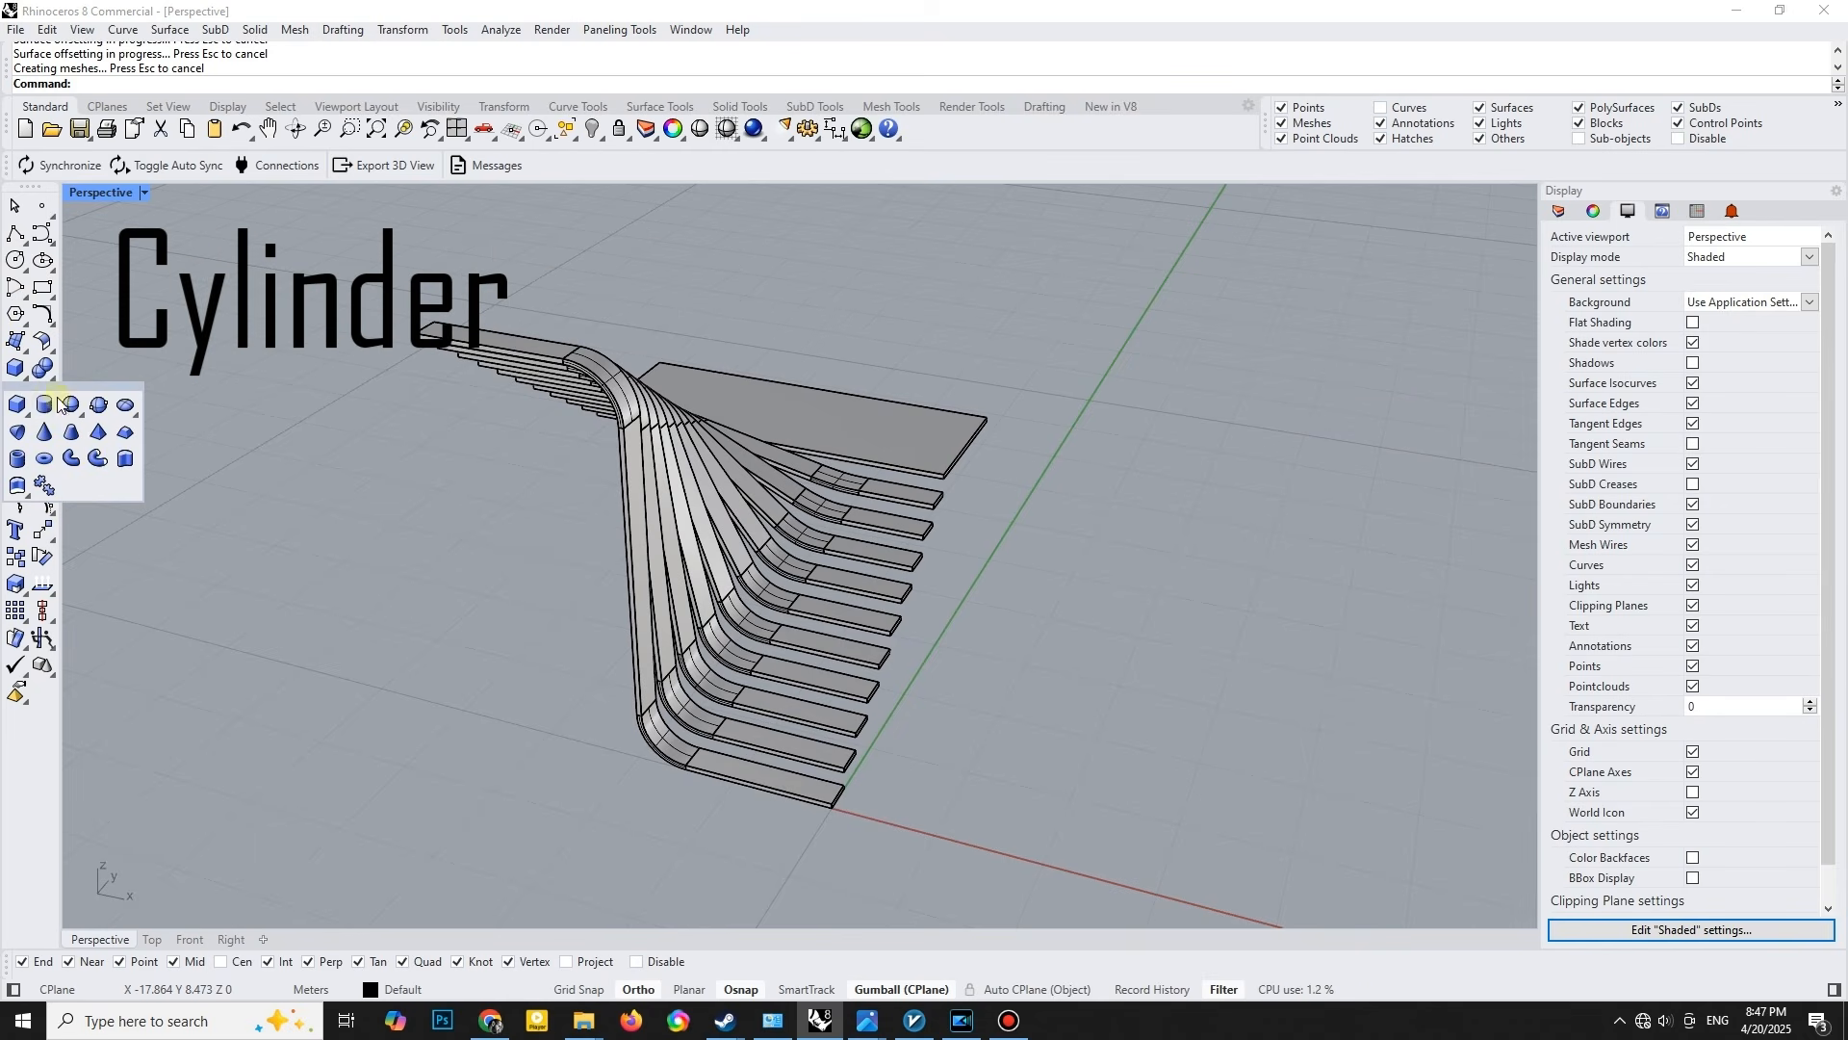
click(17, 395)
scroll(840, 813, up, 5)
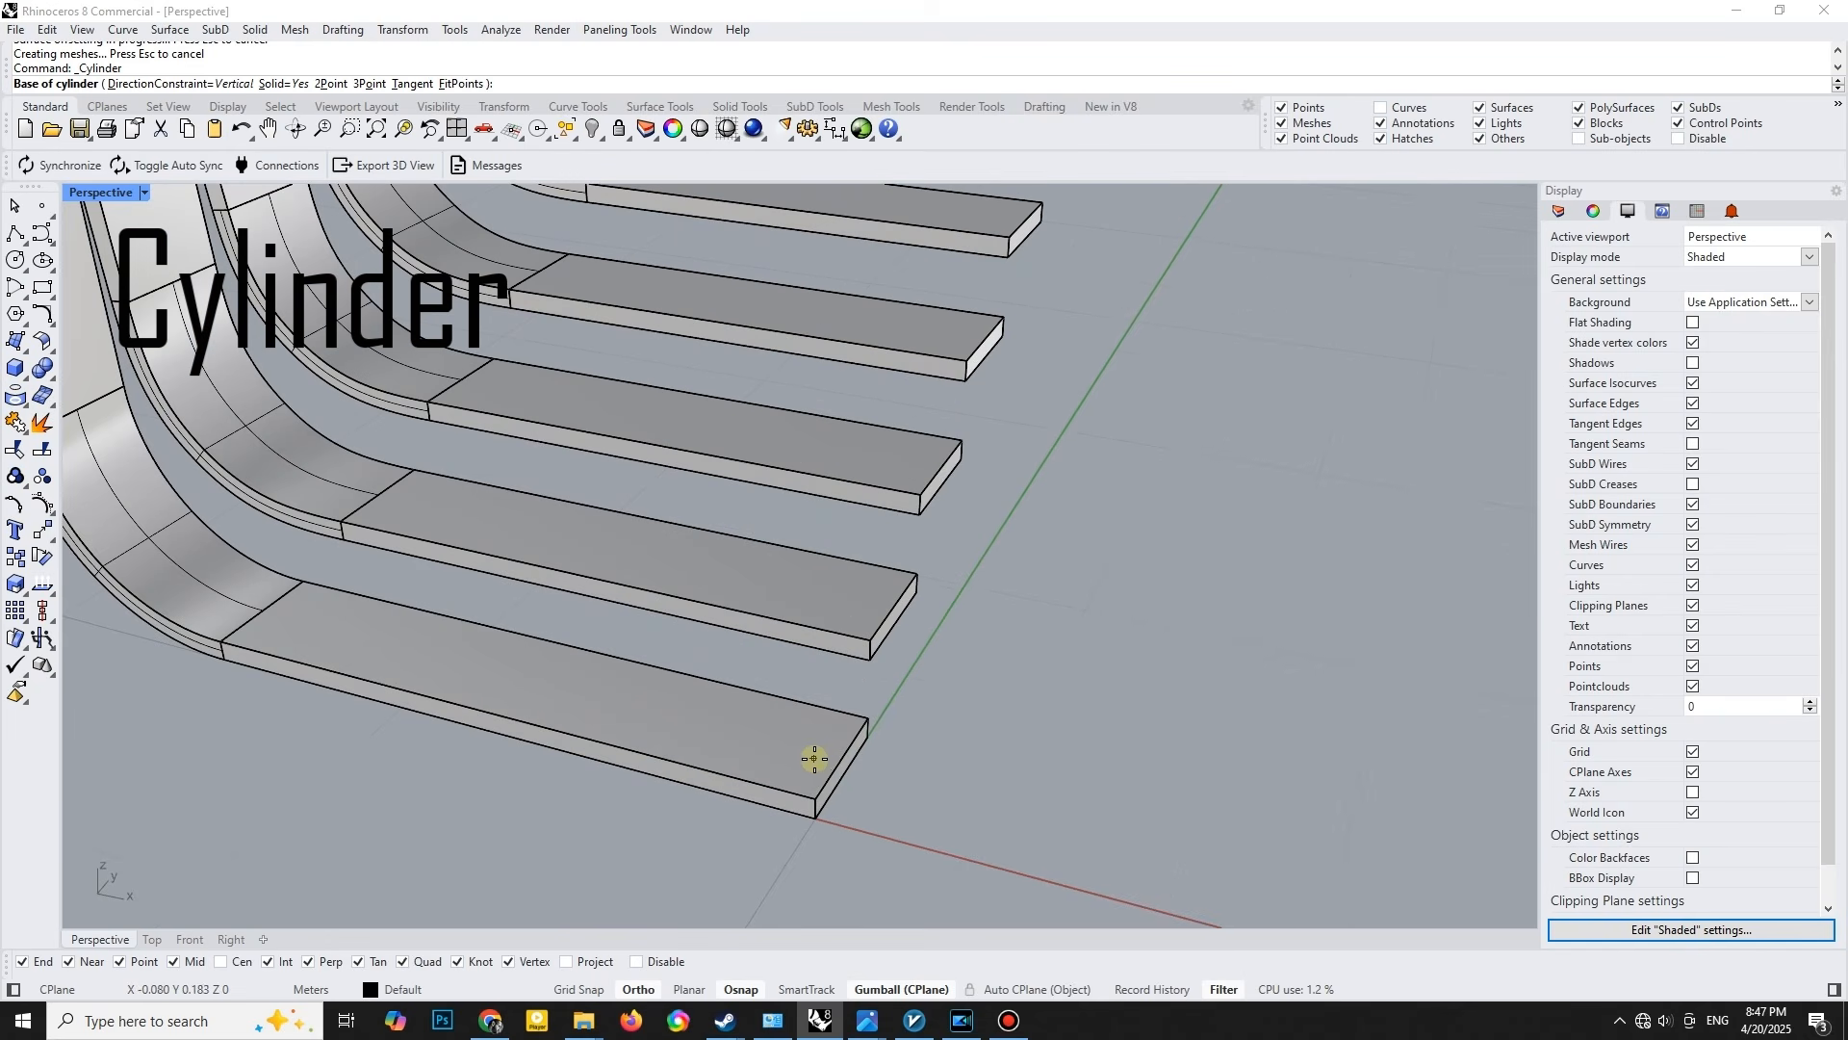
click(847, 757)
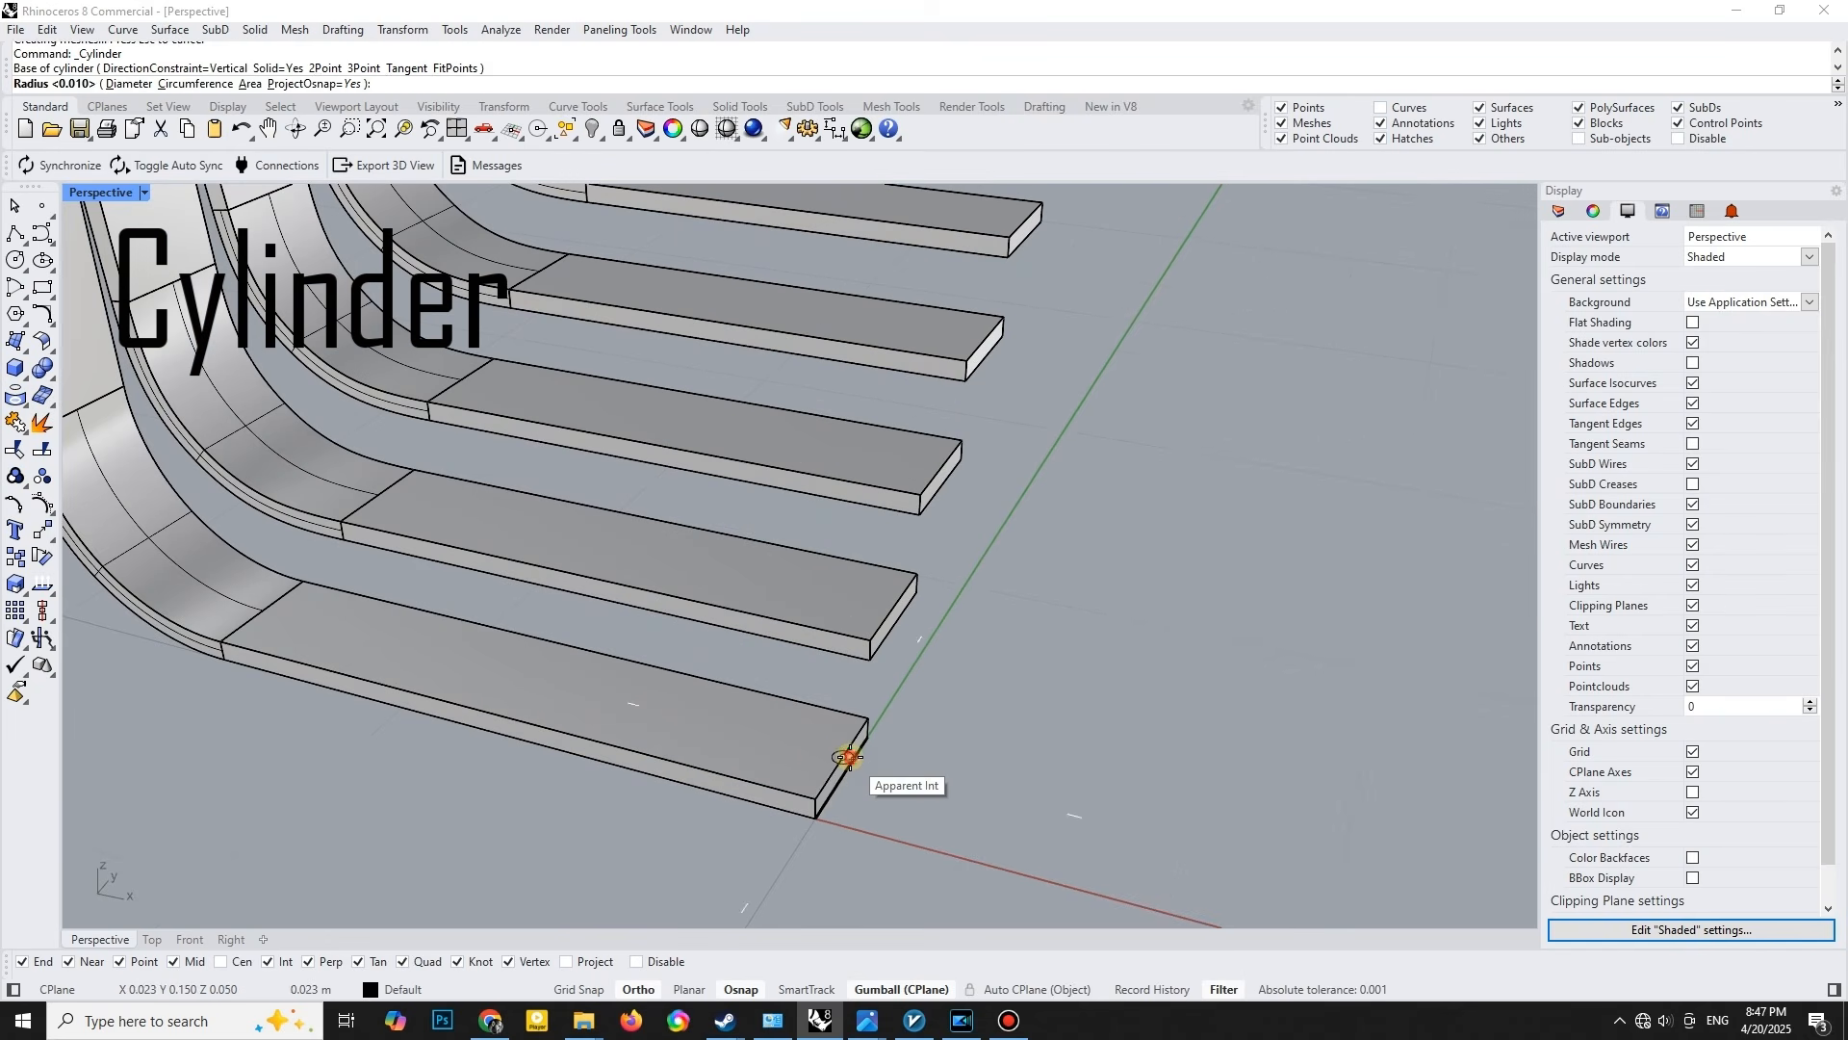
text(.0)
key(Return)
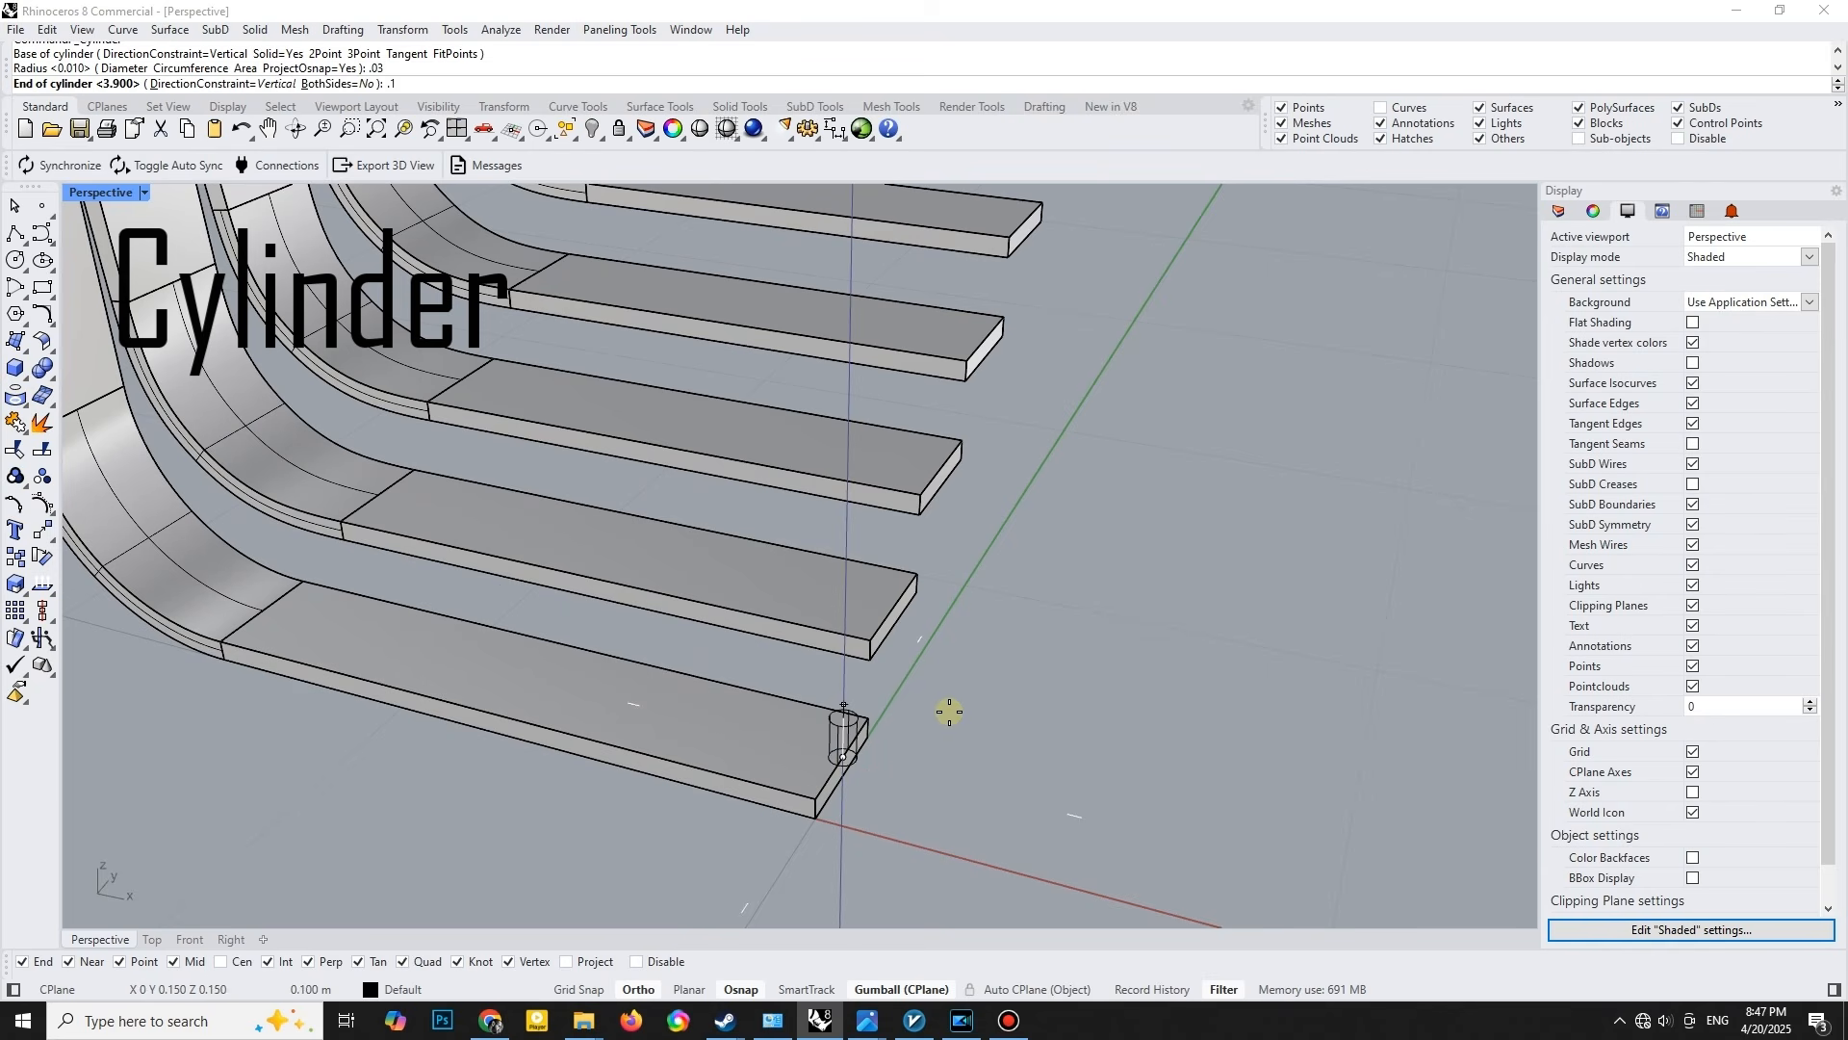
text(.1)
key(Return)
scroll(845, 728, up, 2)
click(831, 748)
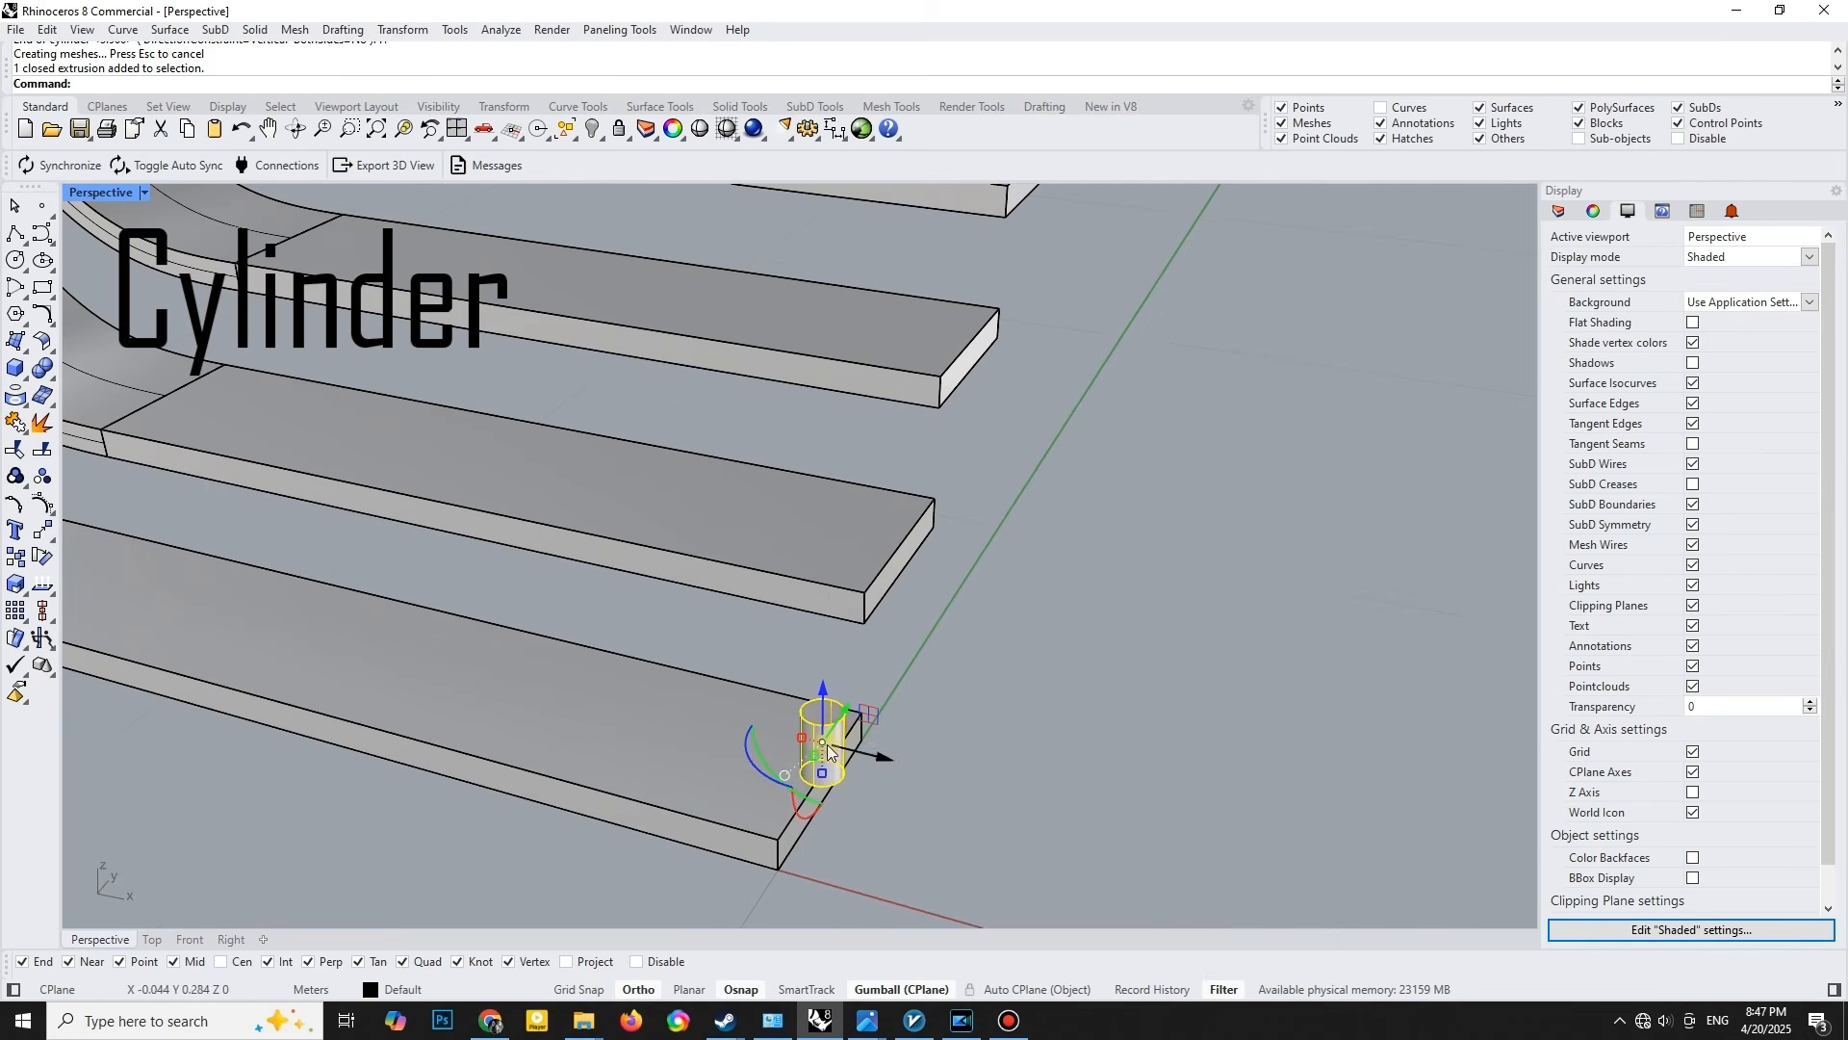
- Move the cylinder 0.1 inward along the negative X direction on the lowest strip and deselect it
click(881, 759)
text(-.1)
key(Return)
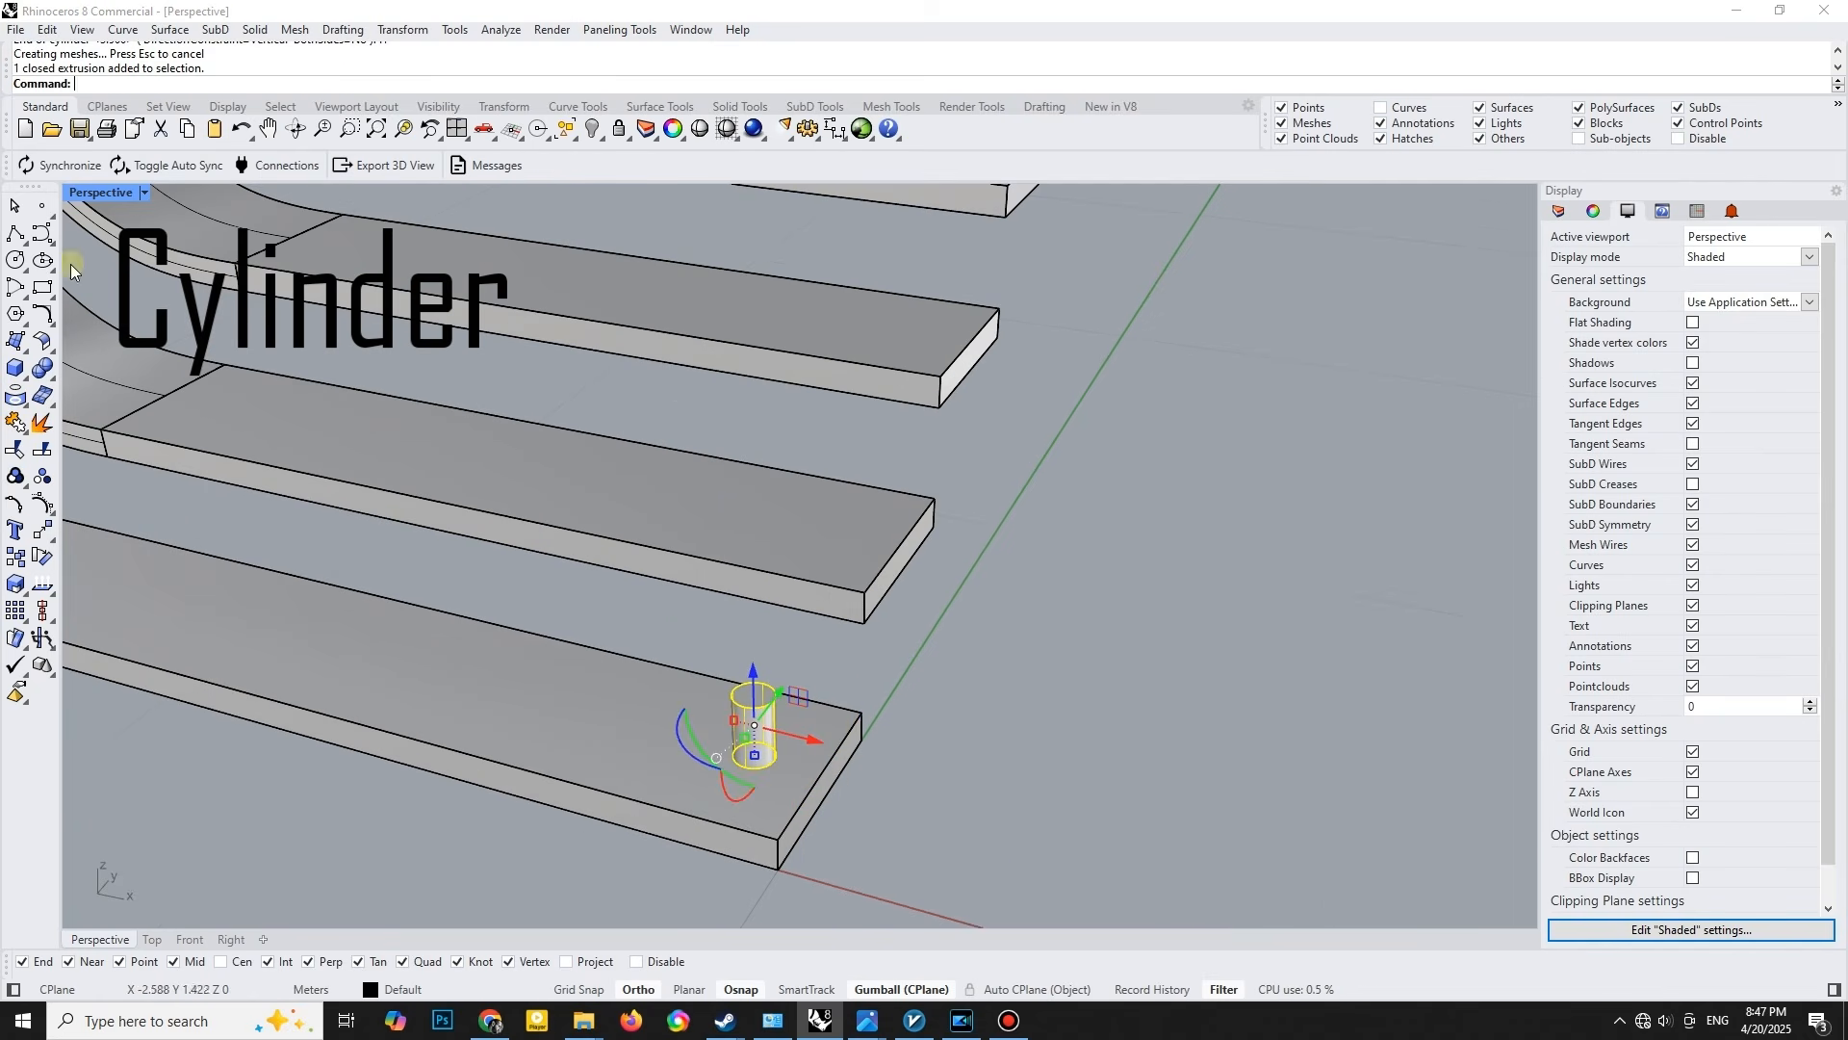
right_drag(585, 468, 708, 589)
key(Escape)
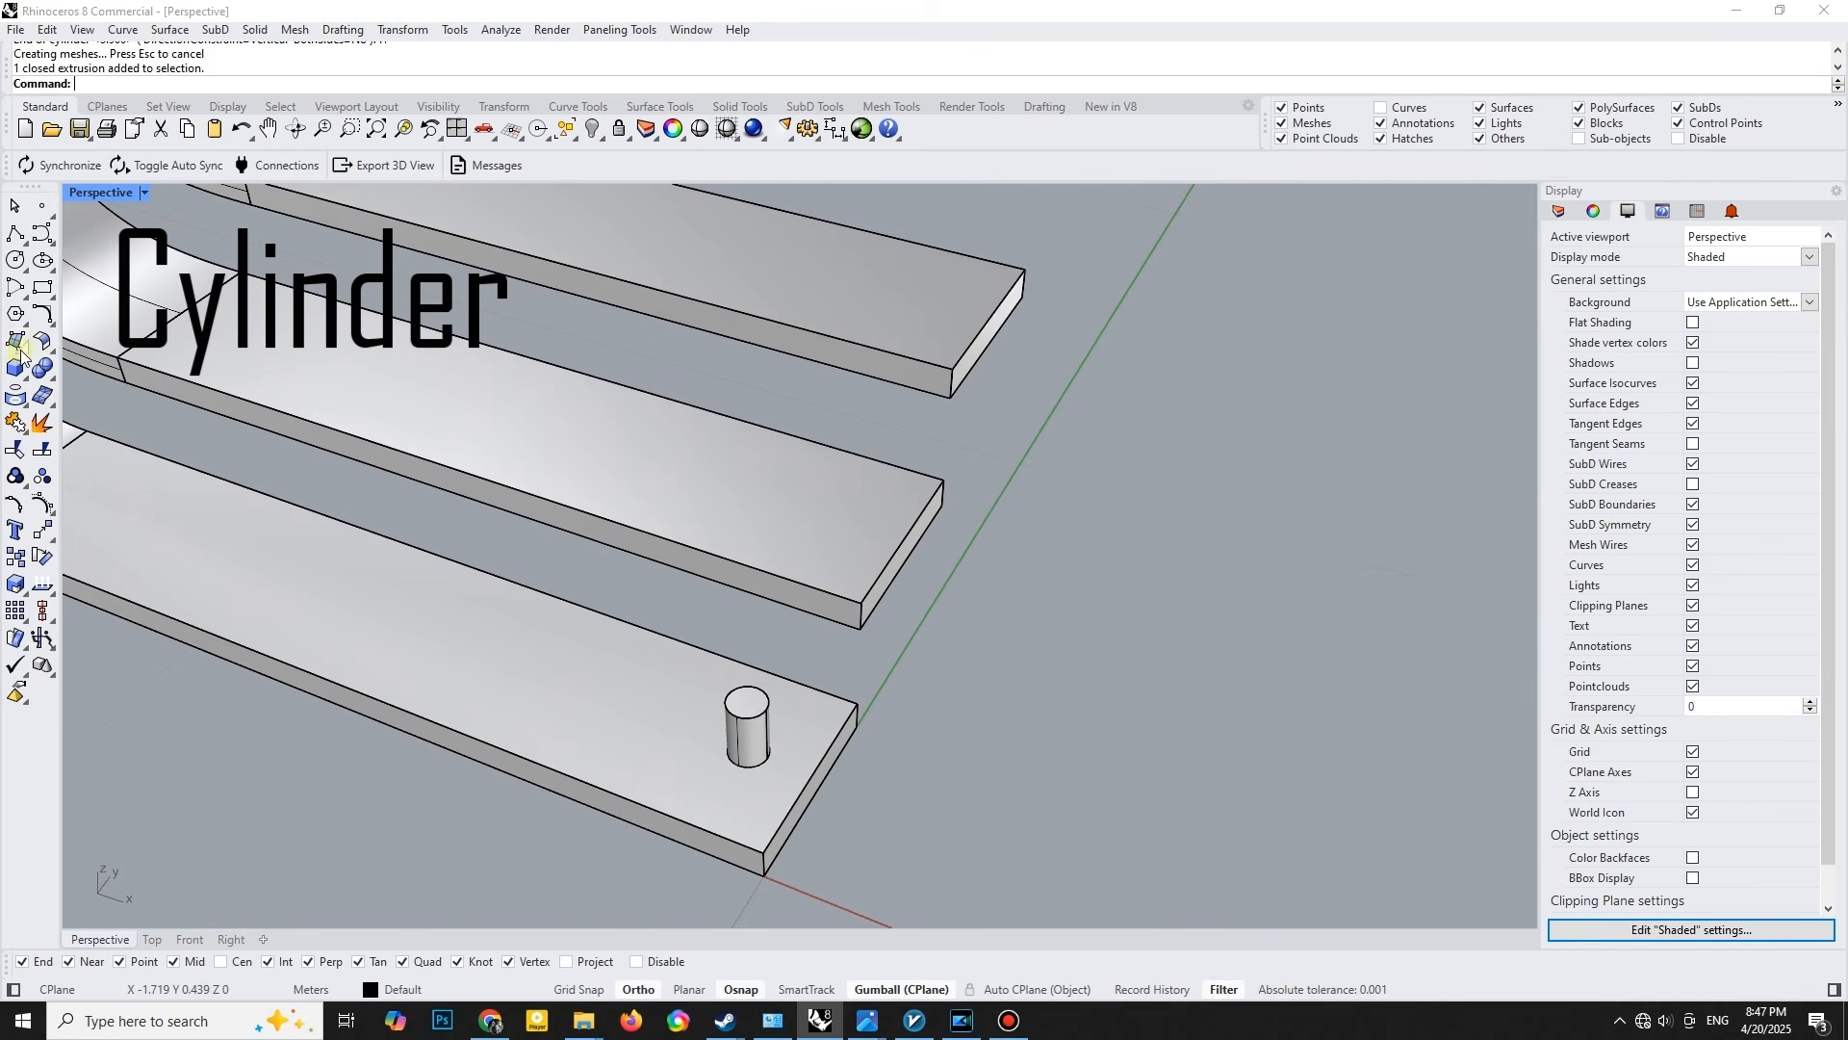
- With centre snapping on, create a thin vertical cylinder of radius 0.01 at the top centre of the short cylinder, rising well above the strips
click(24, 380)
click(51, 402)
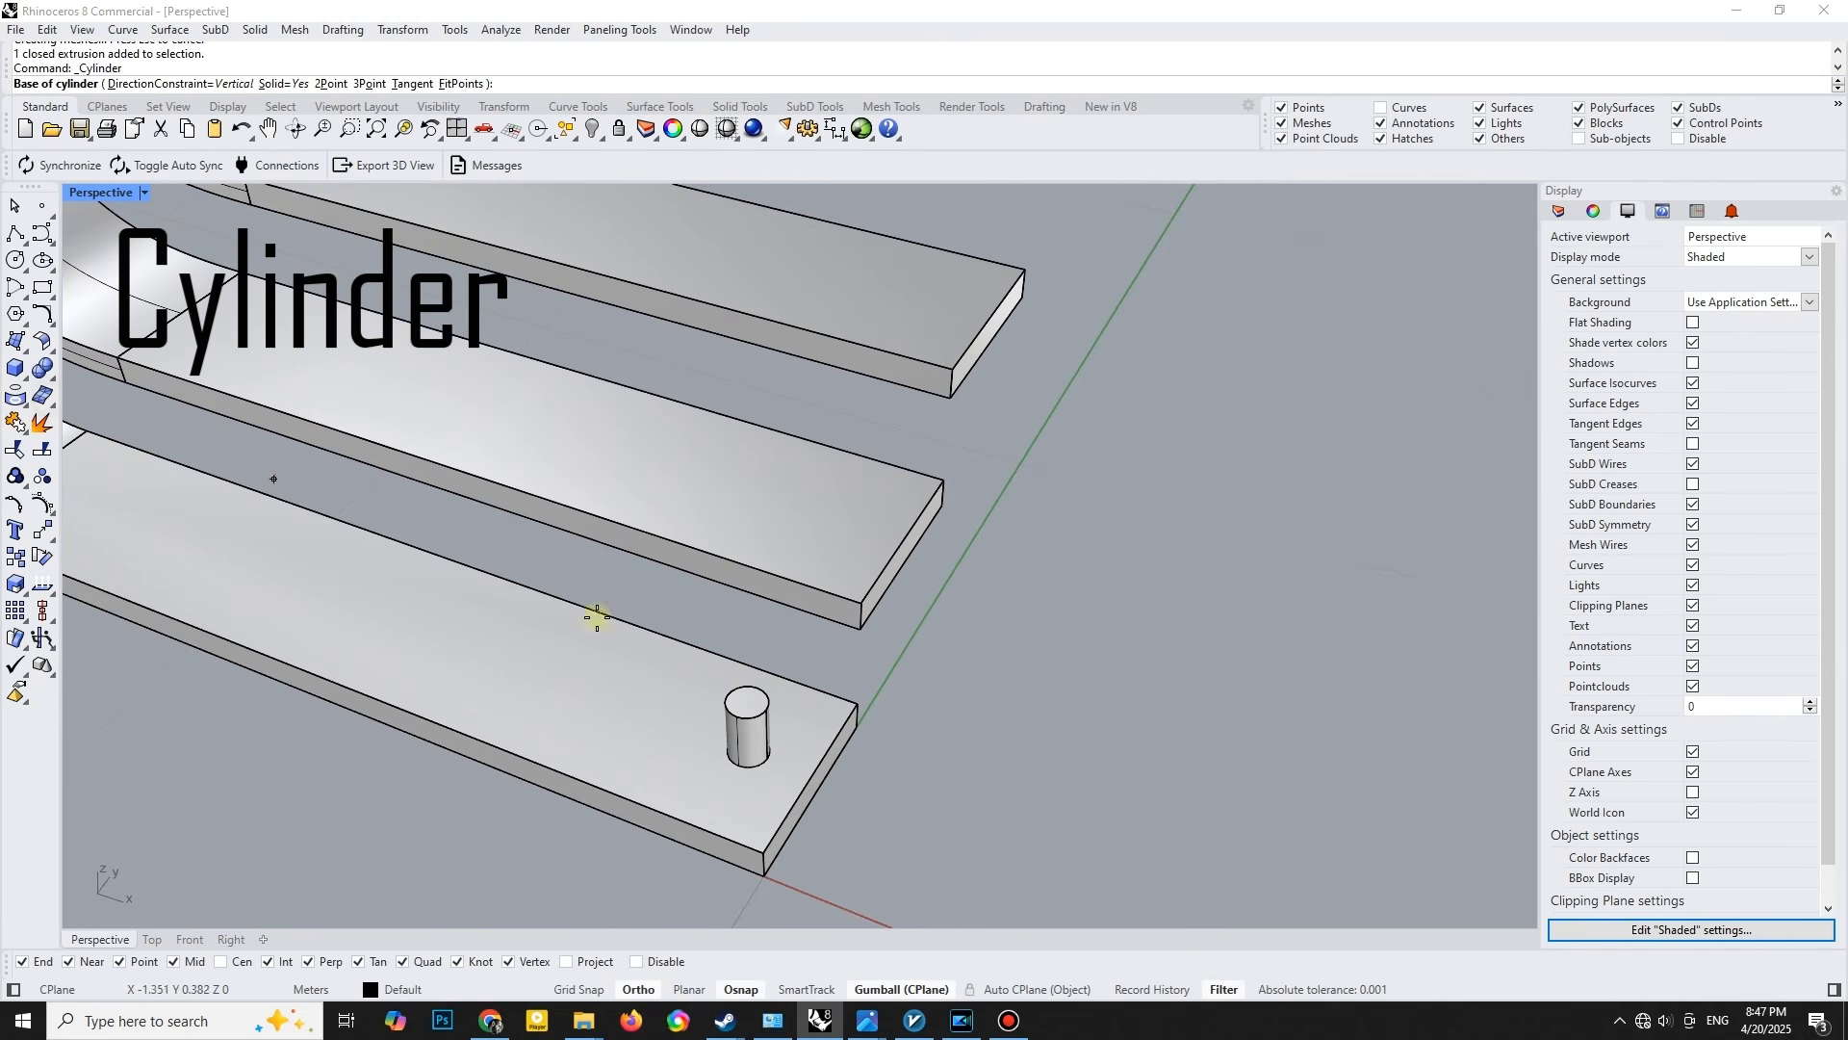
click(228, 961)
scroll(784, 743, up, 4)
click(740, 694)
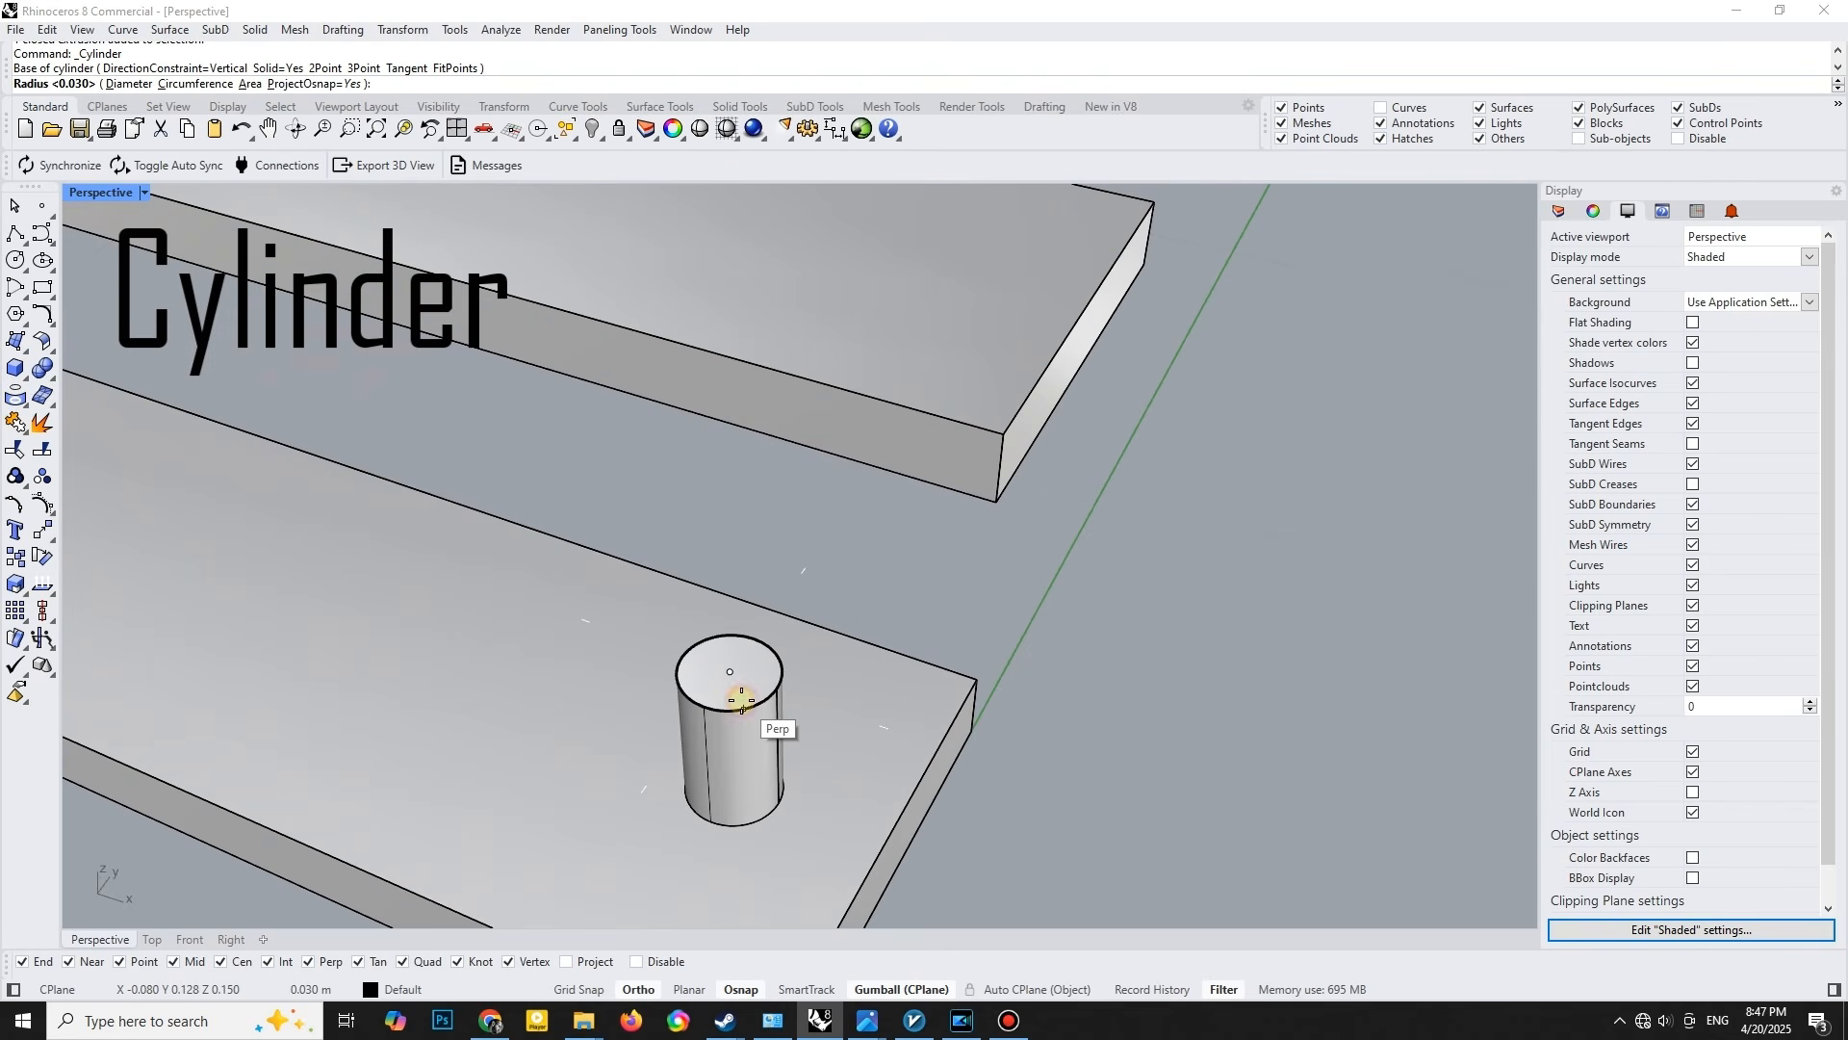
scroll(732, 687, up, 2)
text(.01)
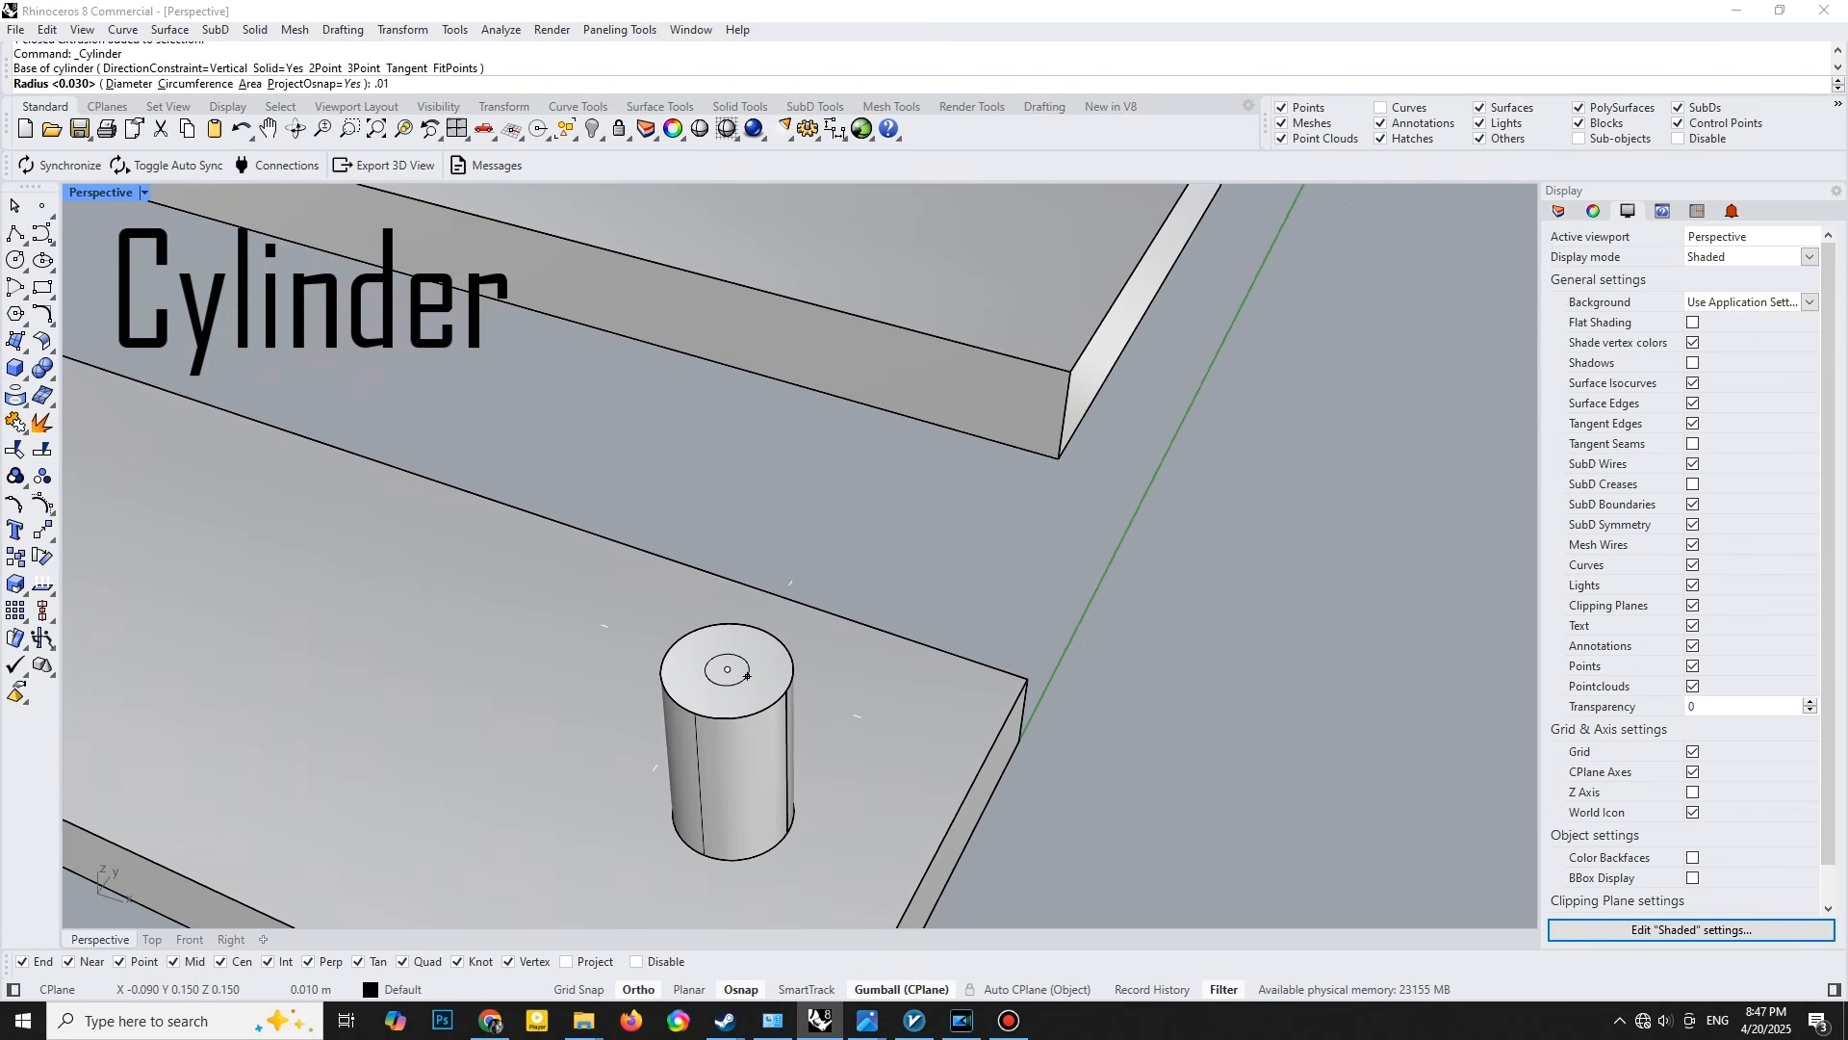
key(Return)
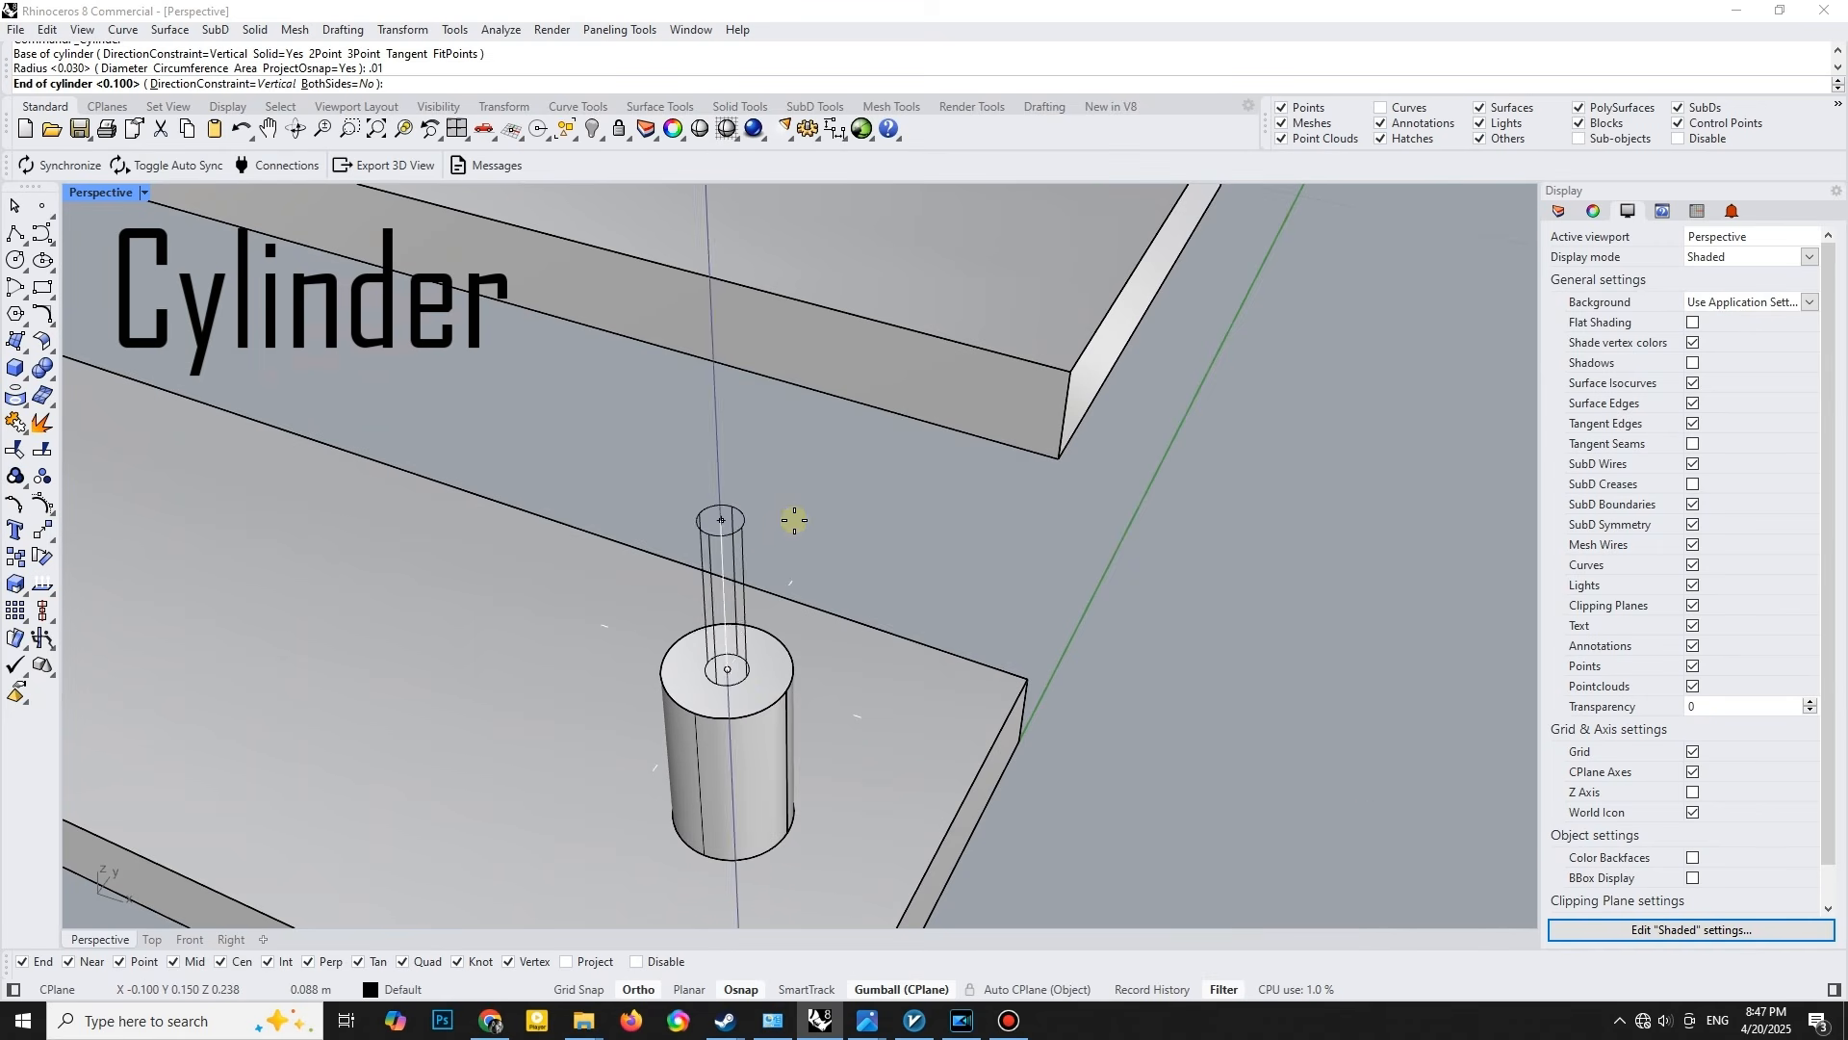
scroll(788, 523, down, 5)
scroll(913, 497, down, 3)
right_drag(961, 527, 916, 709)
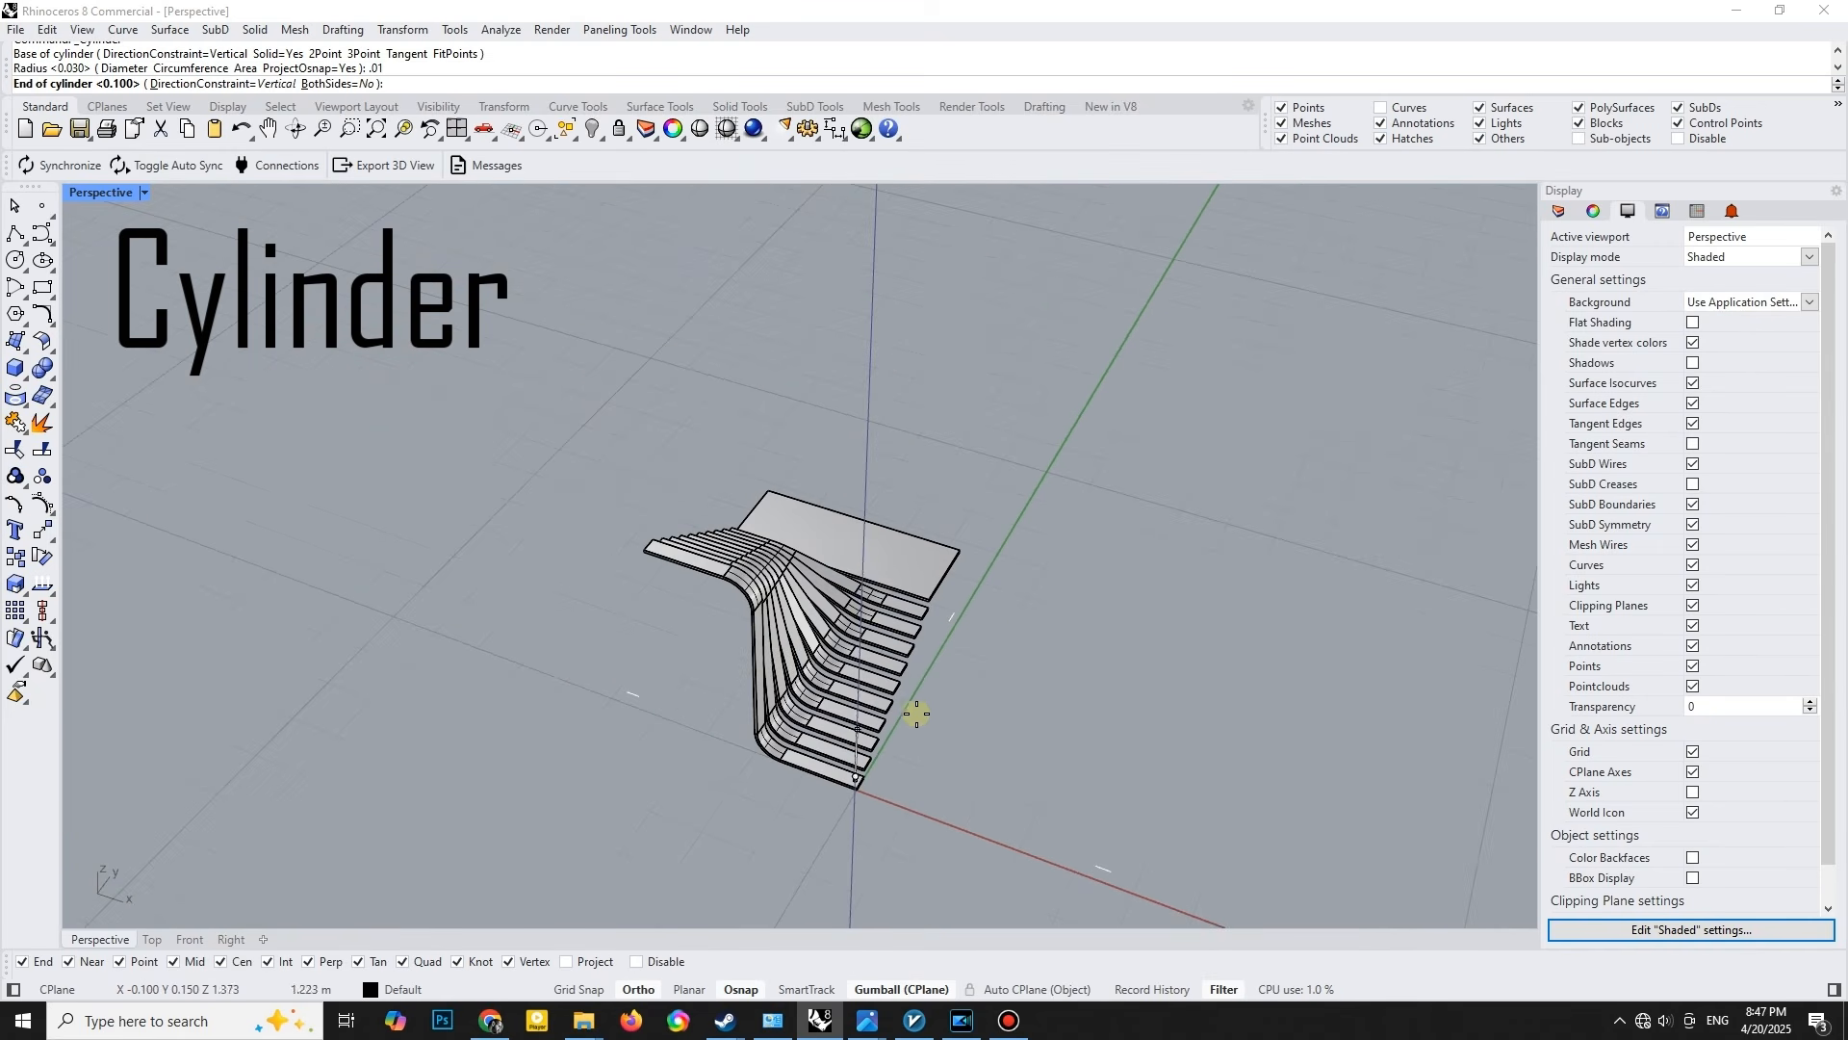
click(1075, 568)
right_click(991, 691)
scroll(982, 734, up, 5)
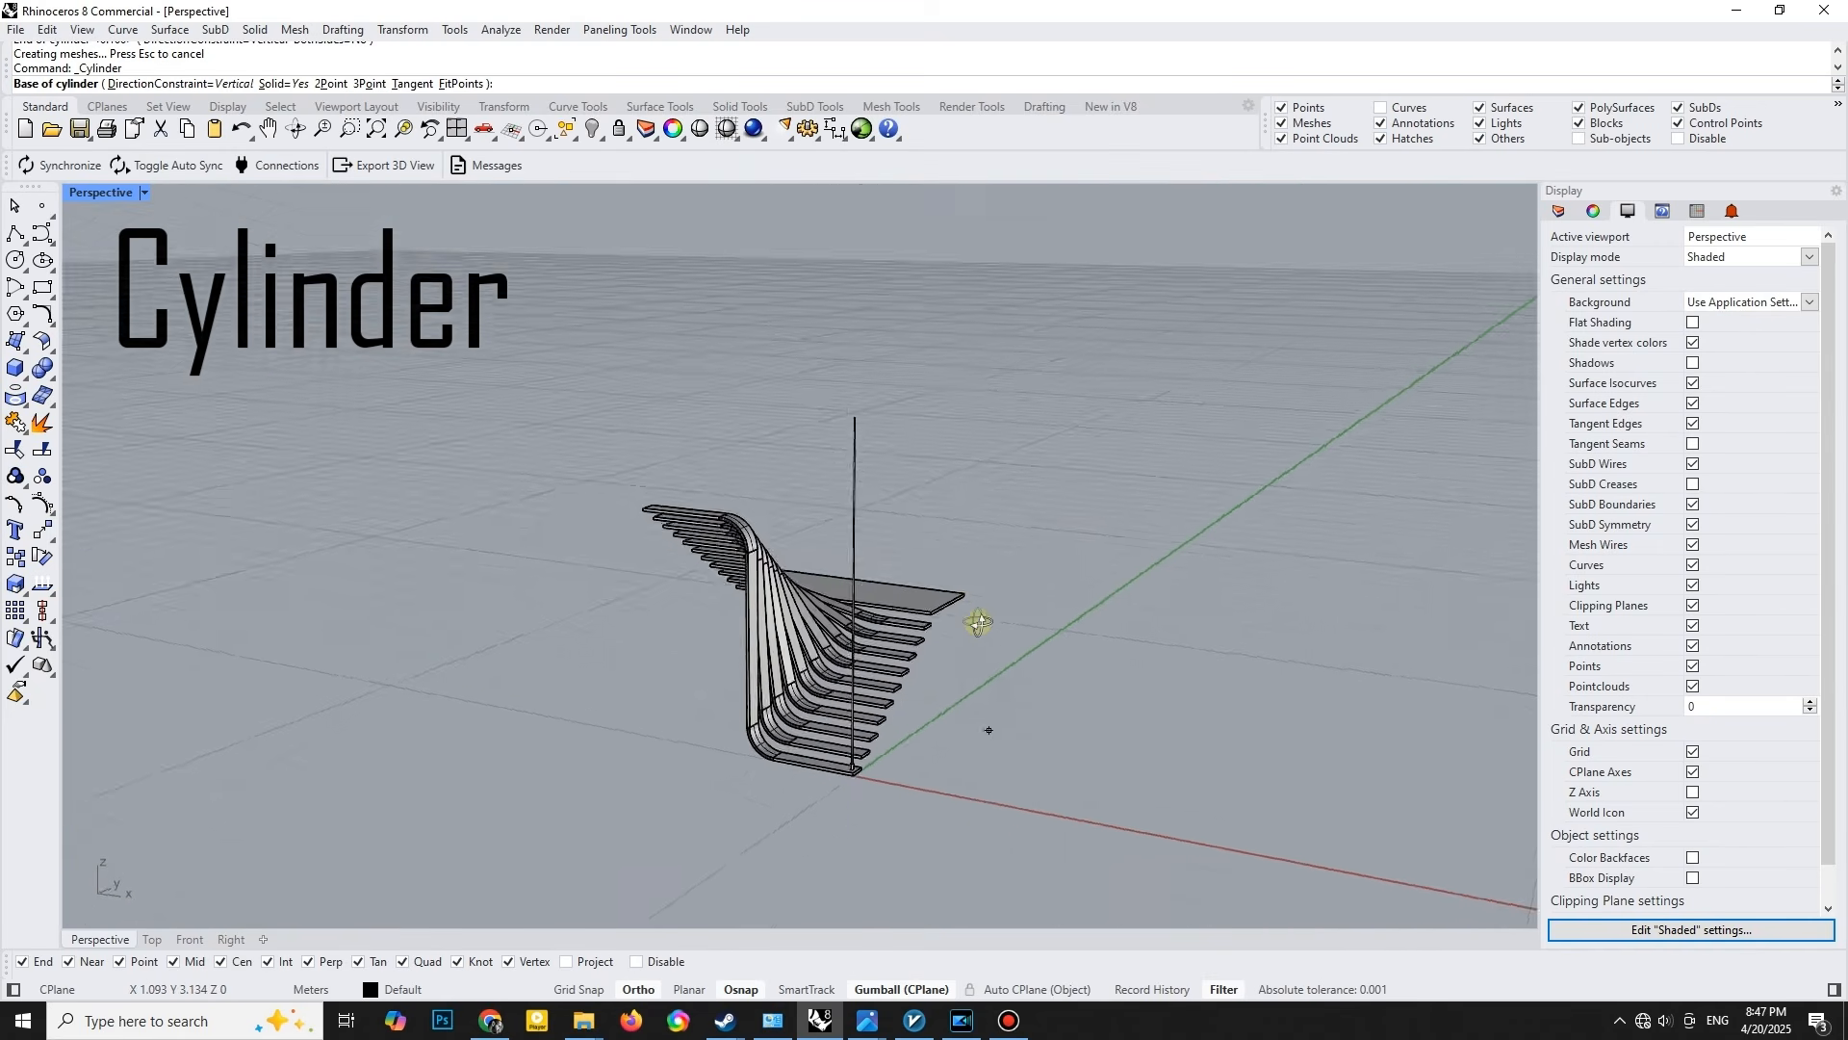
scroll(891, 758, up, 5)
key(Escape)
- Group the short base cylinder and the tall thin cylinder into one post
click(873, 763)
shift+click(861, 681)
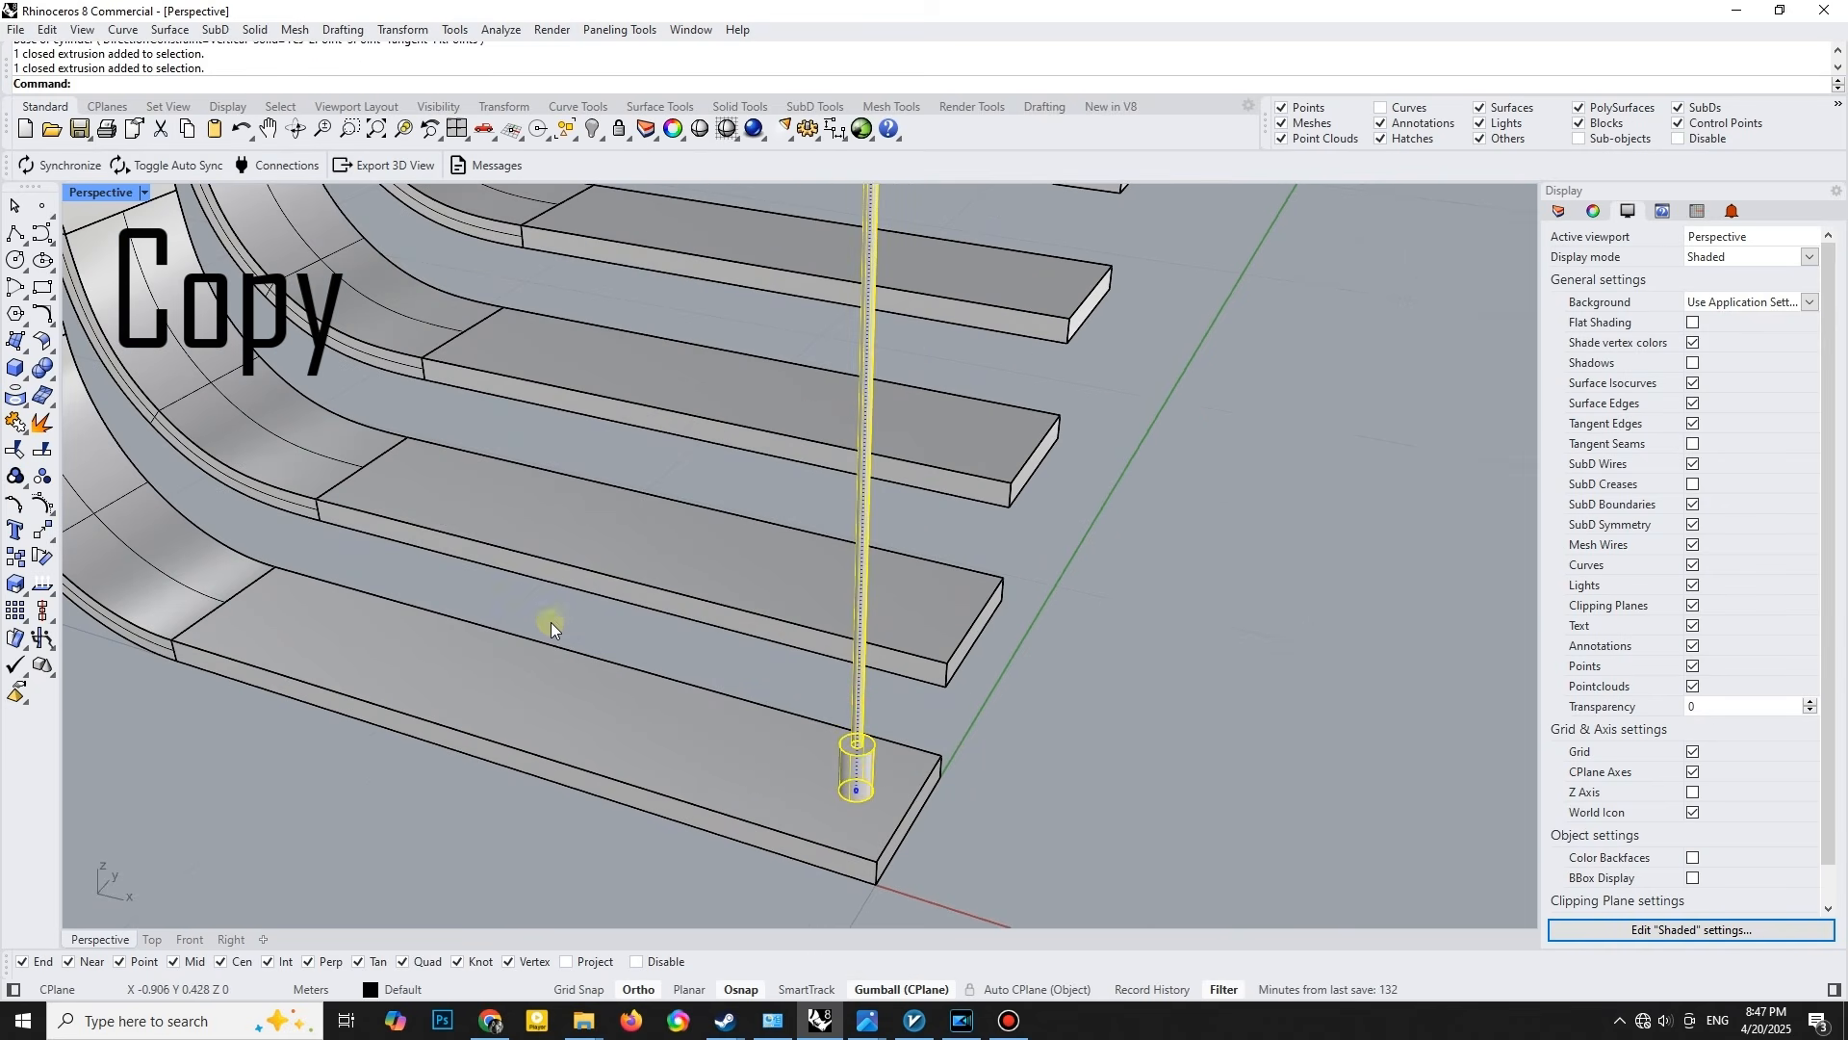
key(ctrl+g)
right_drag(609, 598, 447, 583)
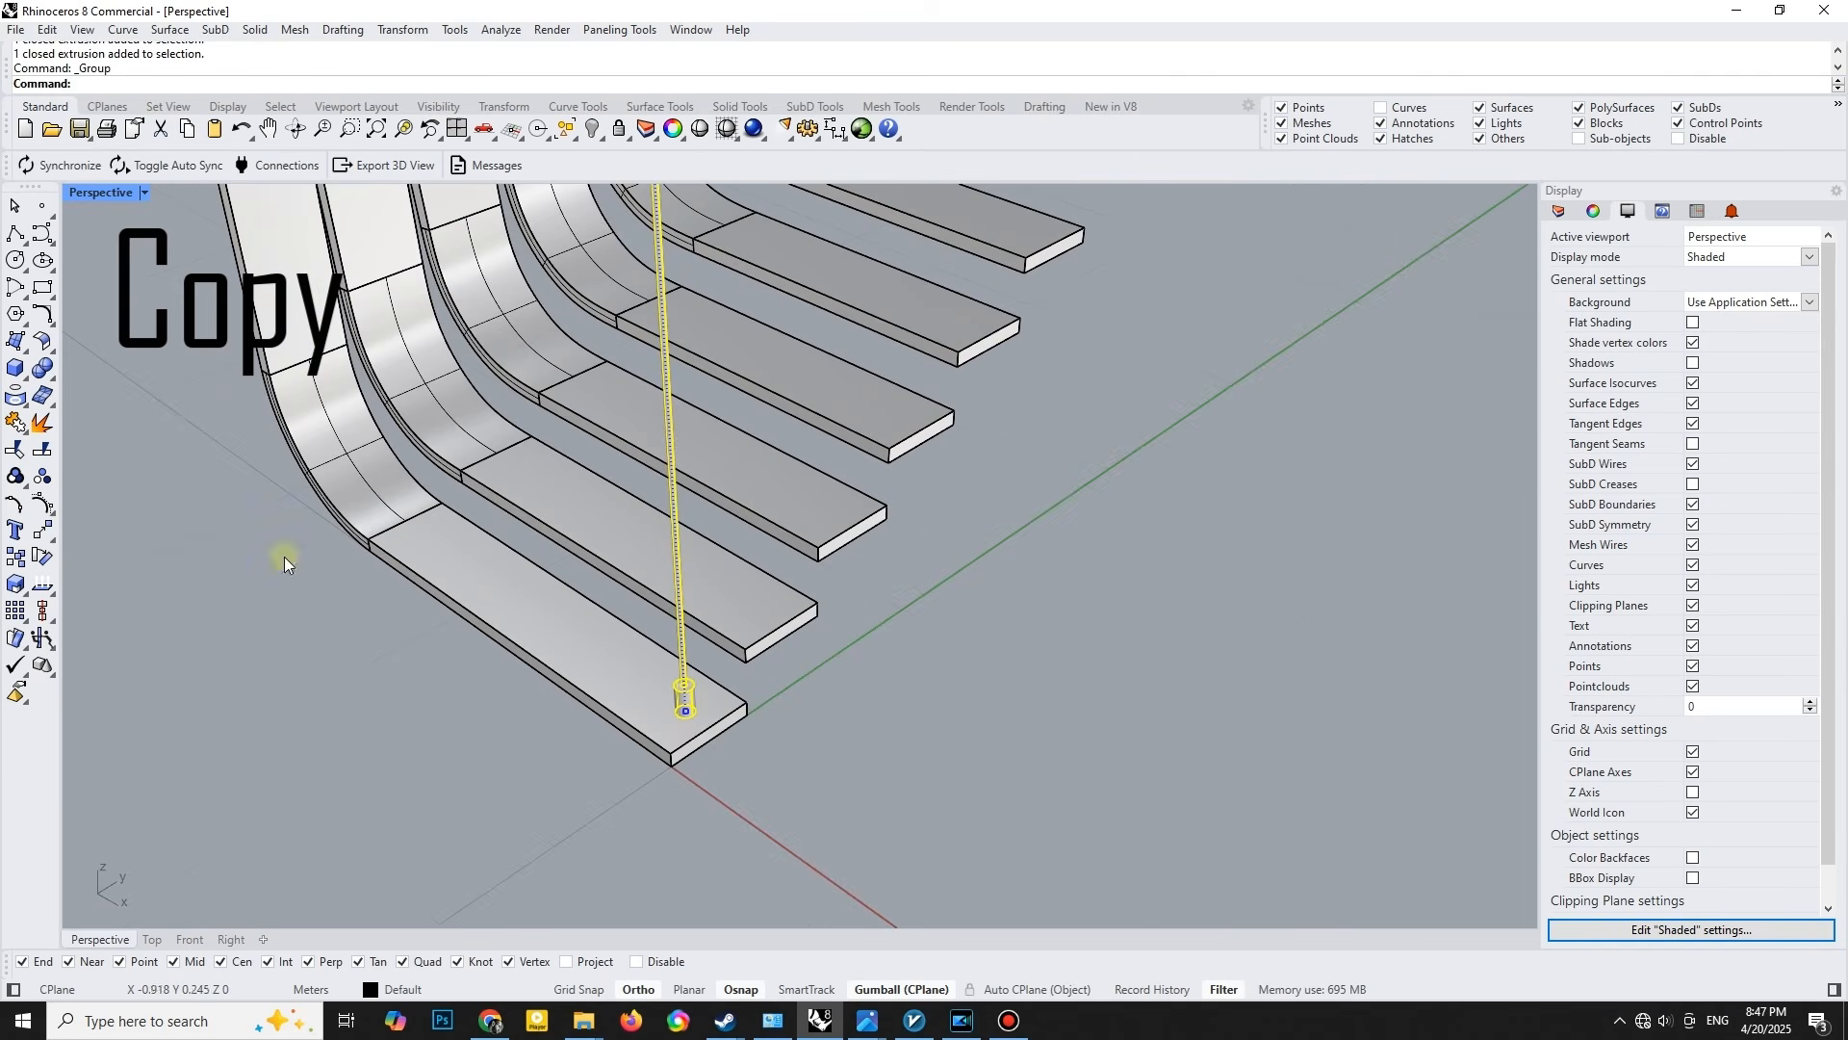
- With centre snapping off, copy the post from the middle of the lowest strip's end edge to the matching midpoint of the second strip
click(15, 563)
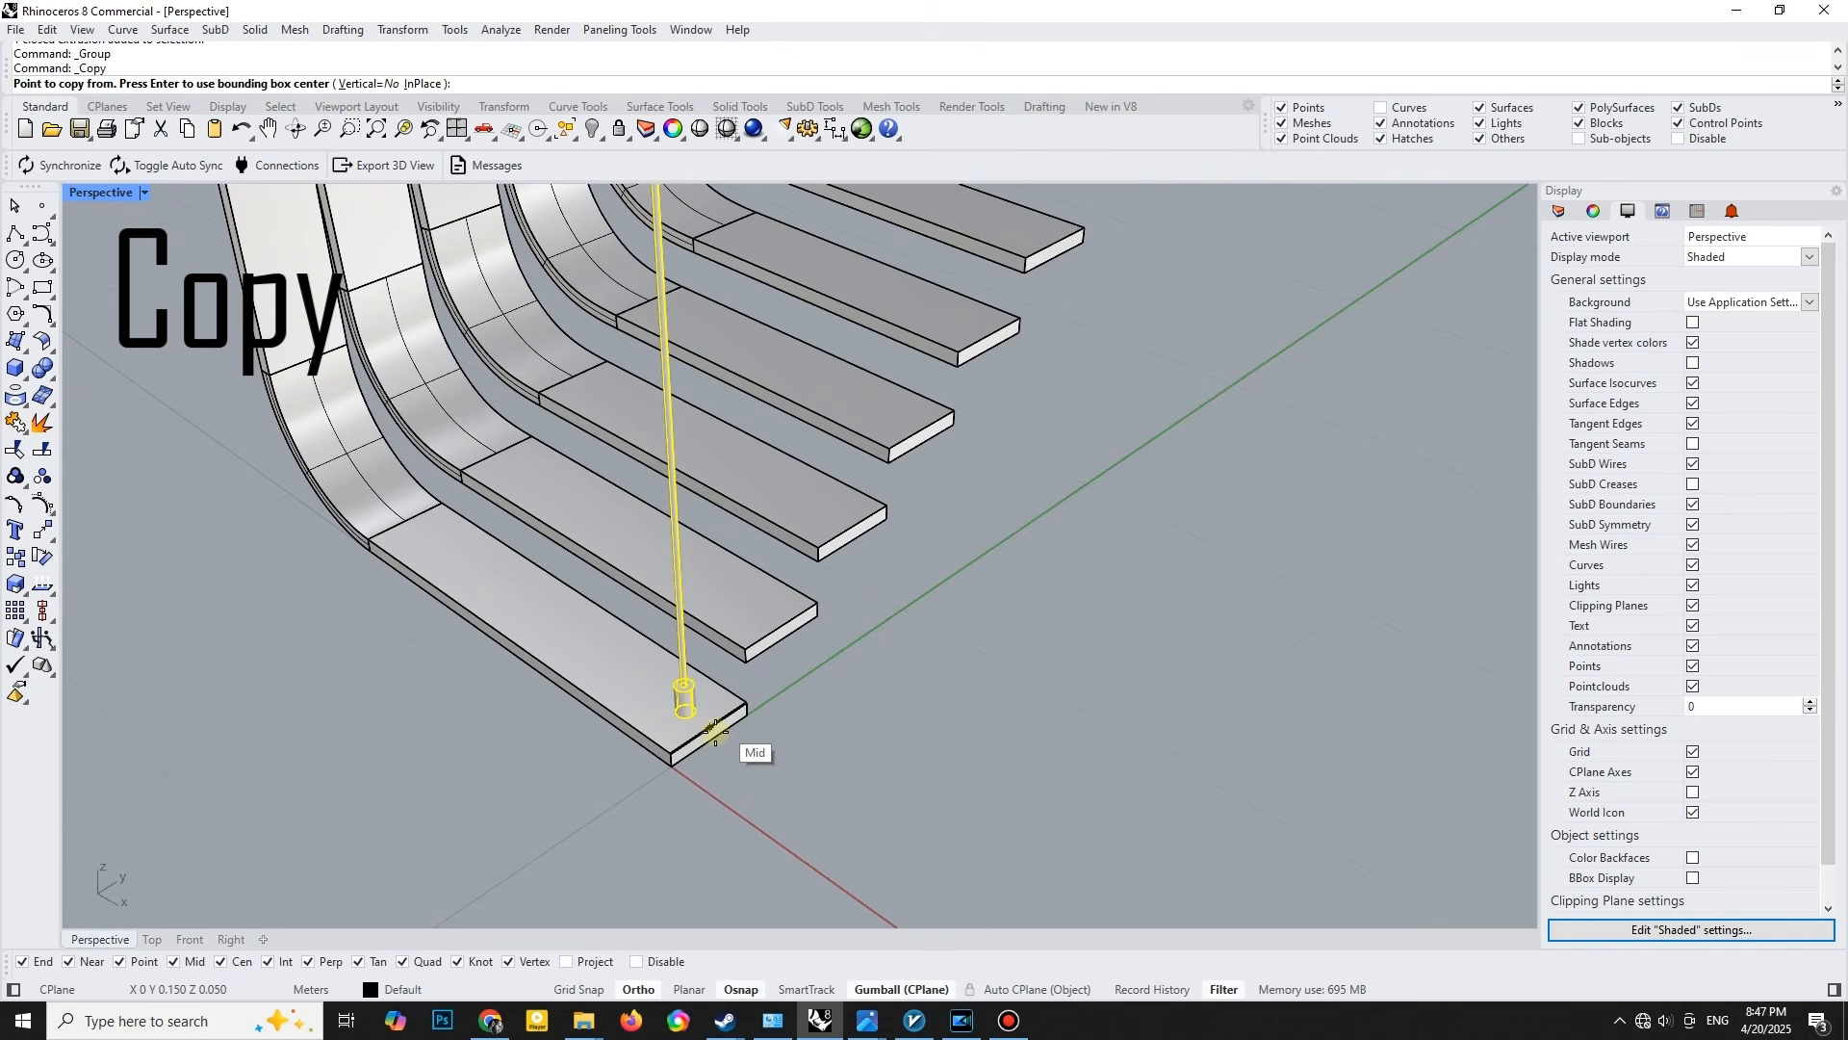
click(221, 961)
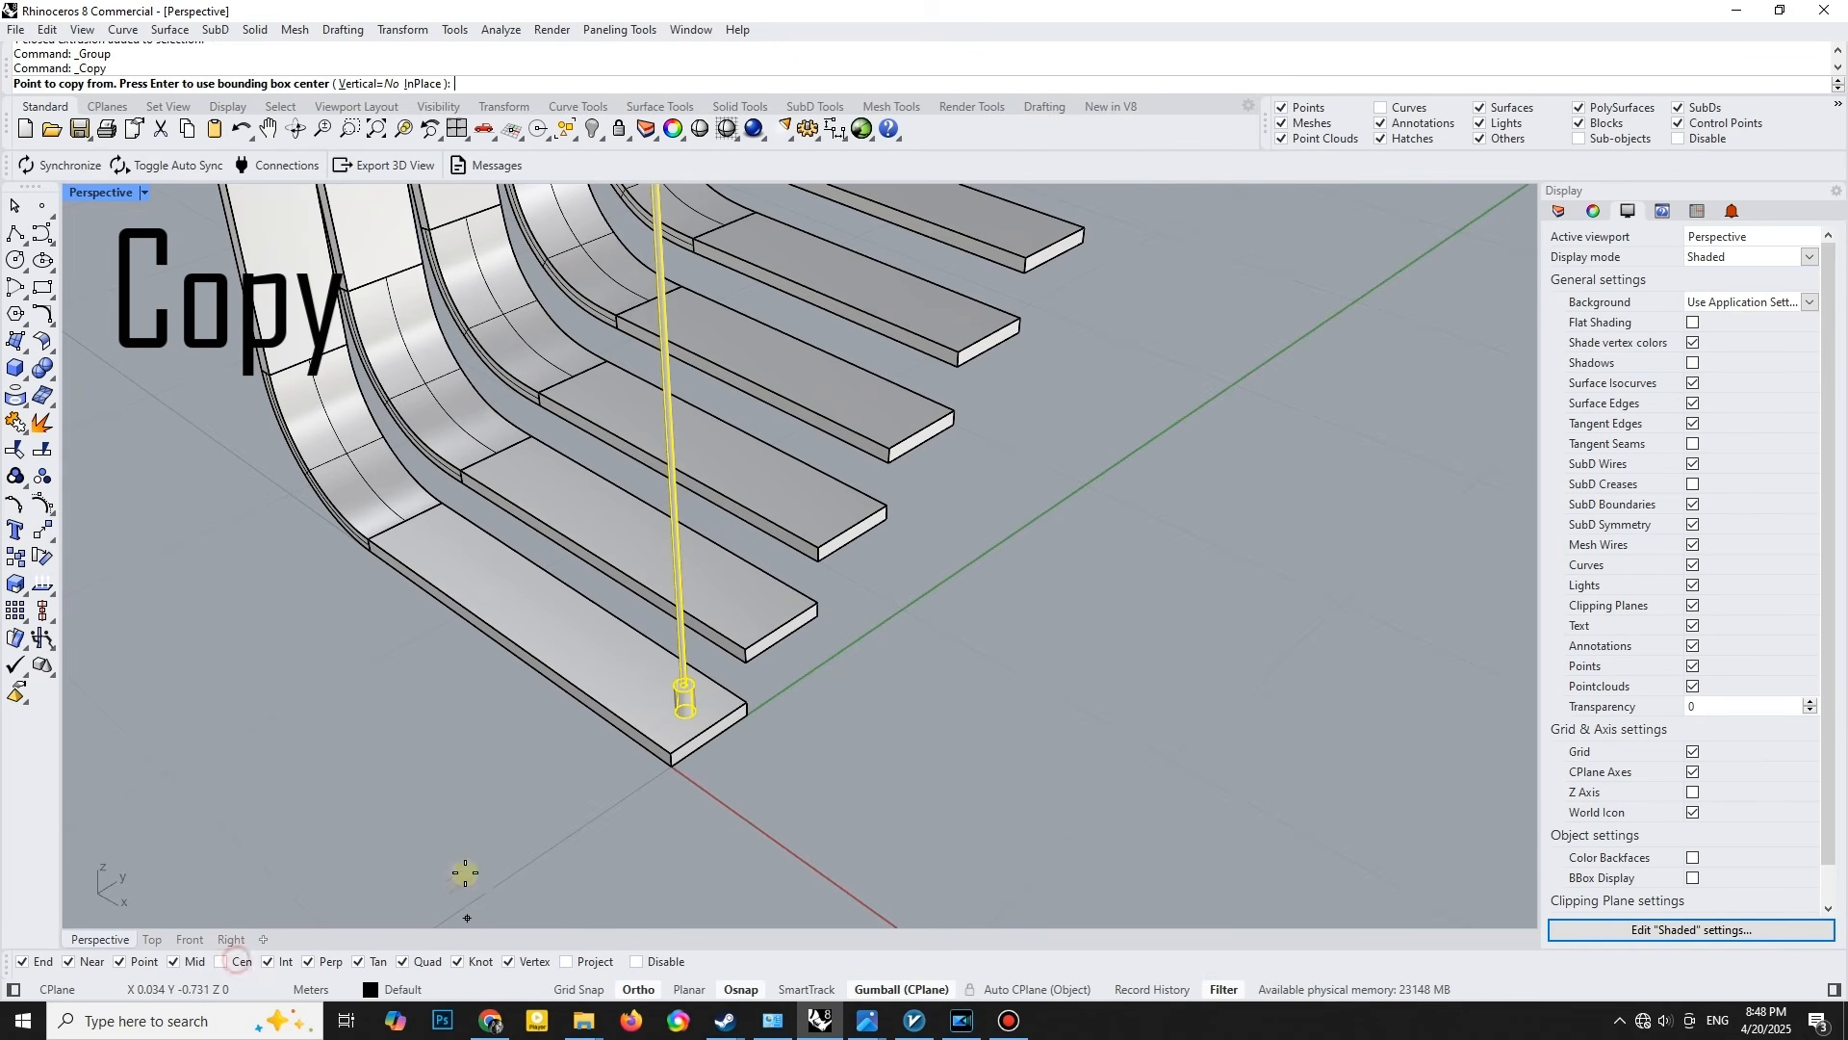
click(705, 732)
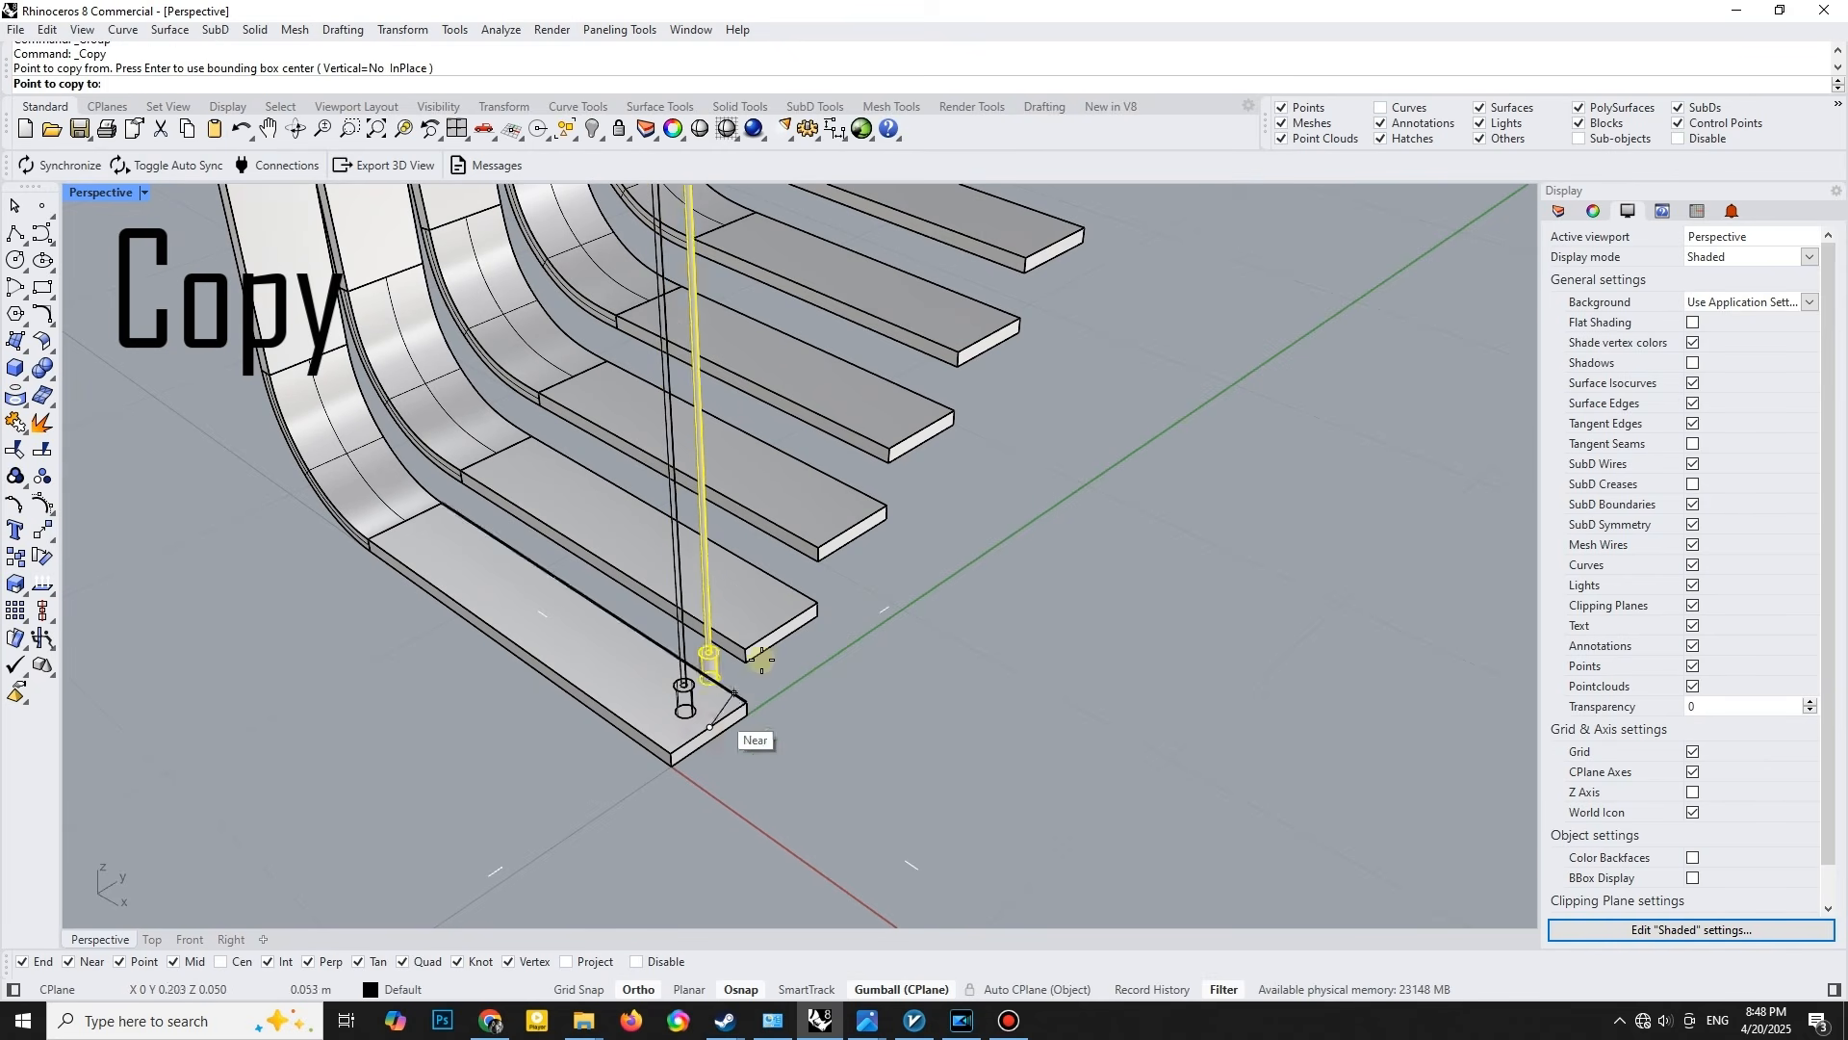
click(781, 633)
- Repeat the post copies up the remaining strips with FromLastPoint, UseLastDistance and UseLastDirection set to Yes
click(281, 83)
click(385, 83)
click(508, 82)
scroll(683, 337, down, 2)
shift+right_drag(1050, 335, 854, 577)
scroll(853, 579, down, 6)
shift+right_drag(916, 487, 909, 580)
click(1203, 412)
click(1203, 412)
click(1207, 408)
click(1213, 403)
click(1220, 398)
click(1225, 394)
click(1229, 391)
click(1232, 389)
right_click(1234, 389)
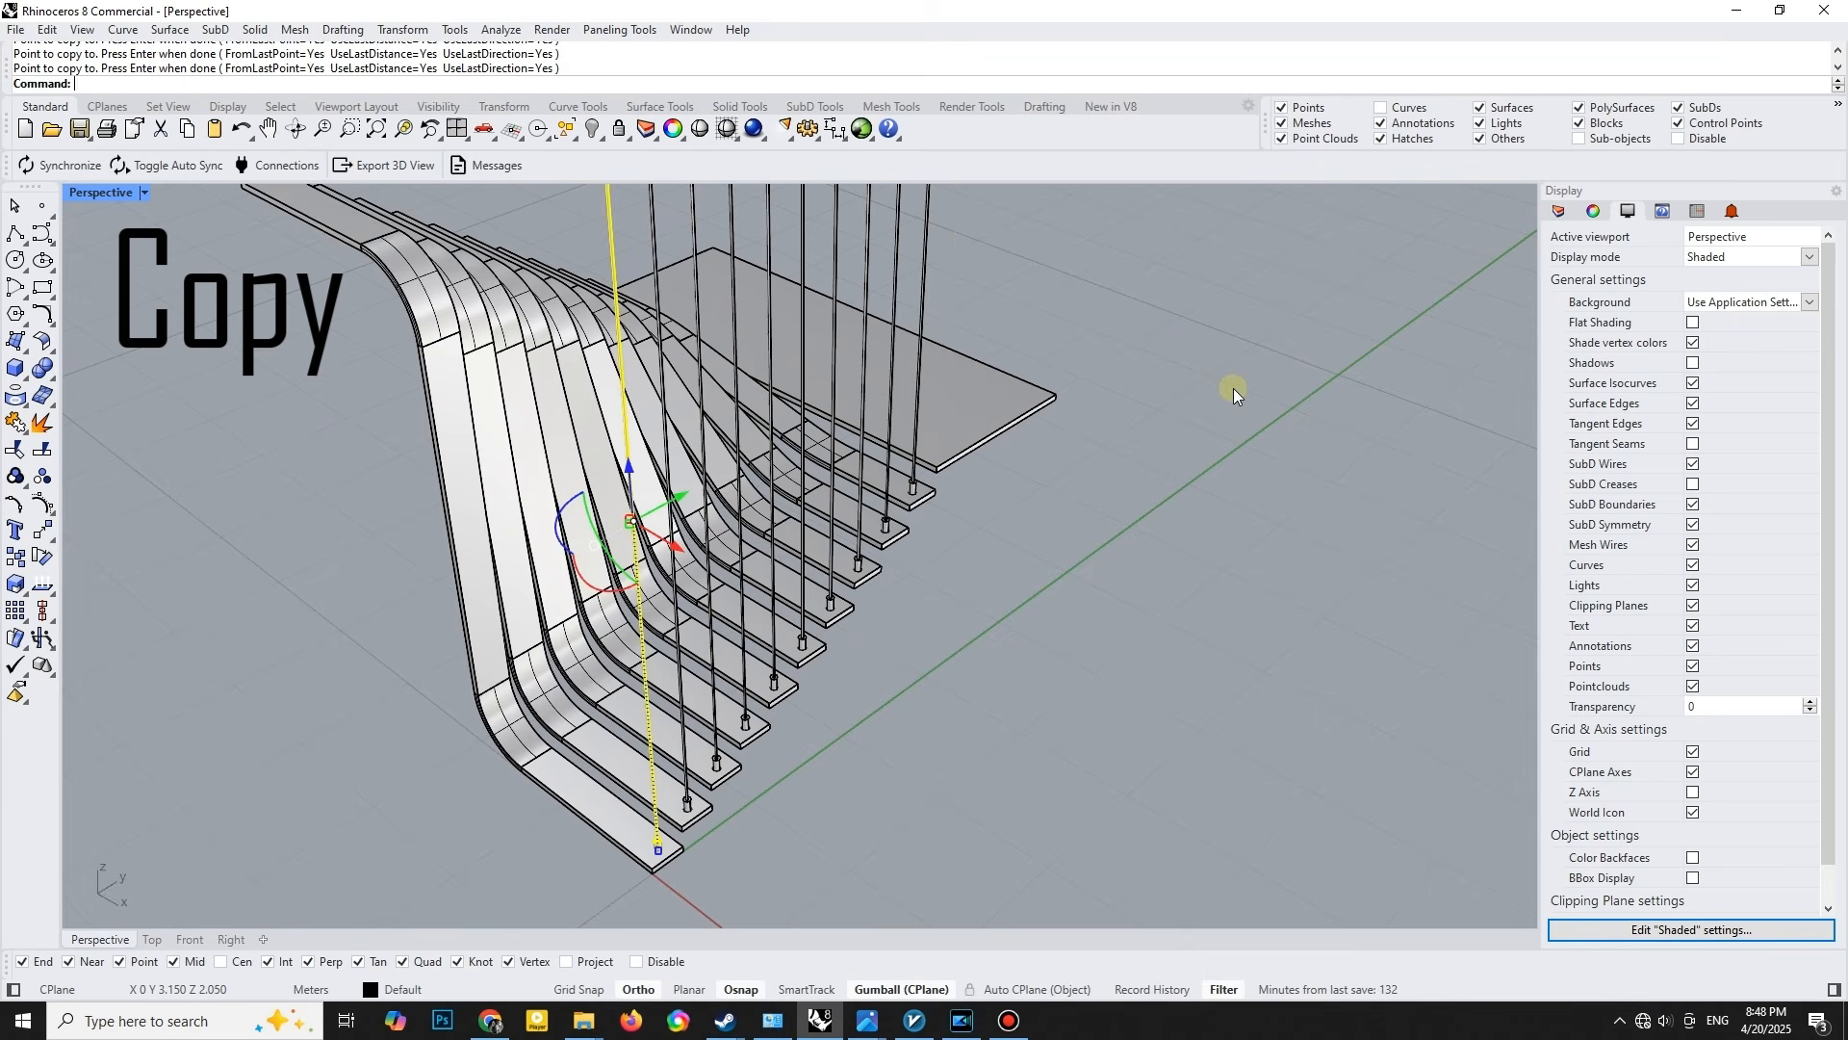
- Select the whole row of posts and group them
scroll(1024, 465, down, 8)
right_drag(1024, 464, 1097, 310)
click(1098, 309)
drag(1064, 289, 868, 335)
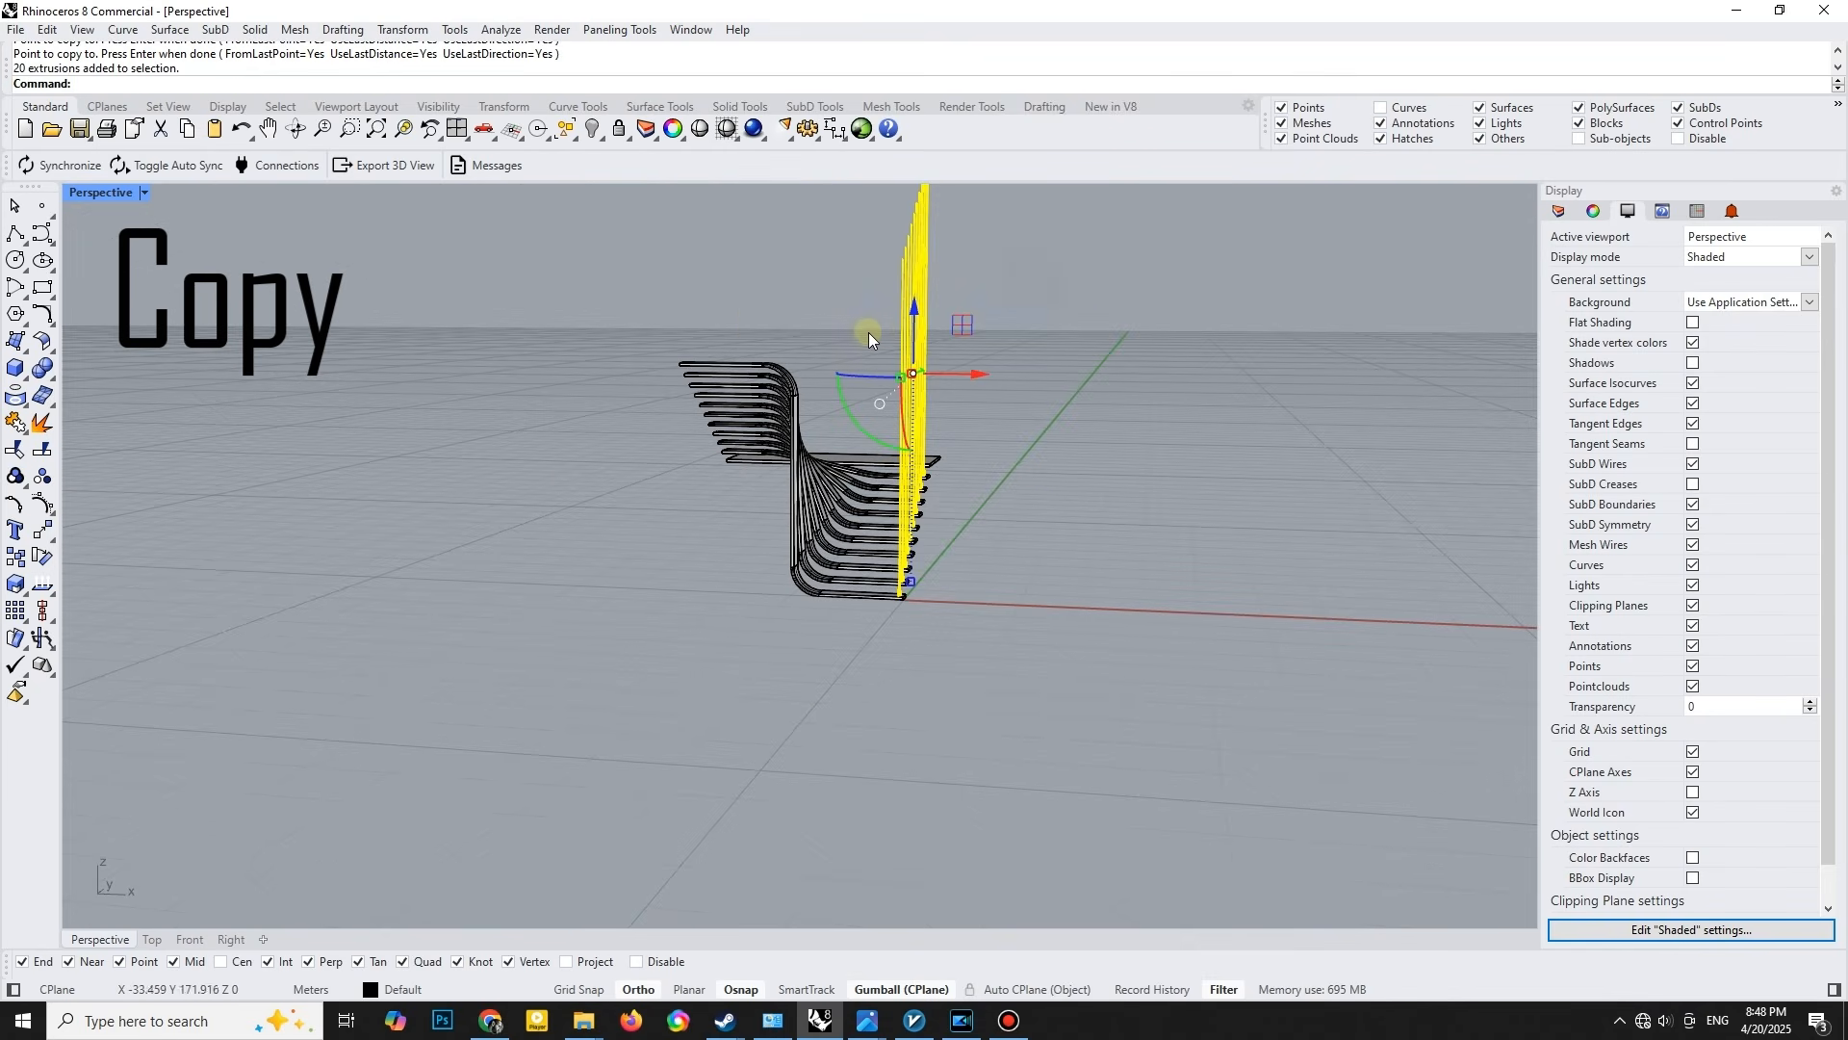
key(ctrl+g)
right_drag(859, 359, 884, 482)
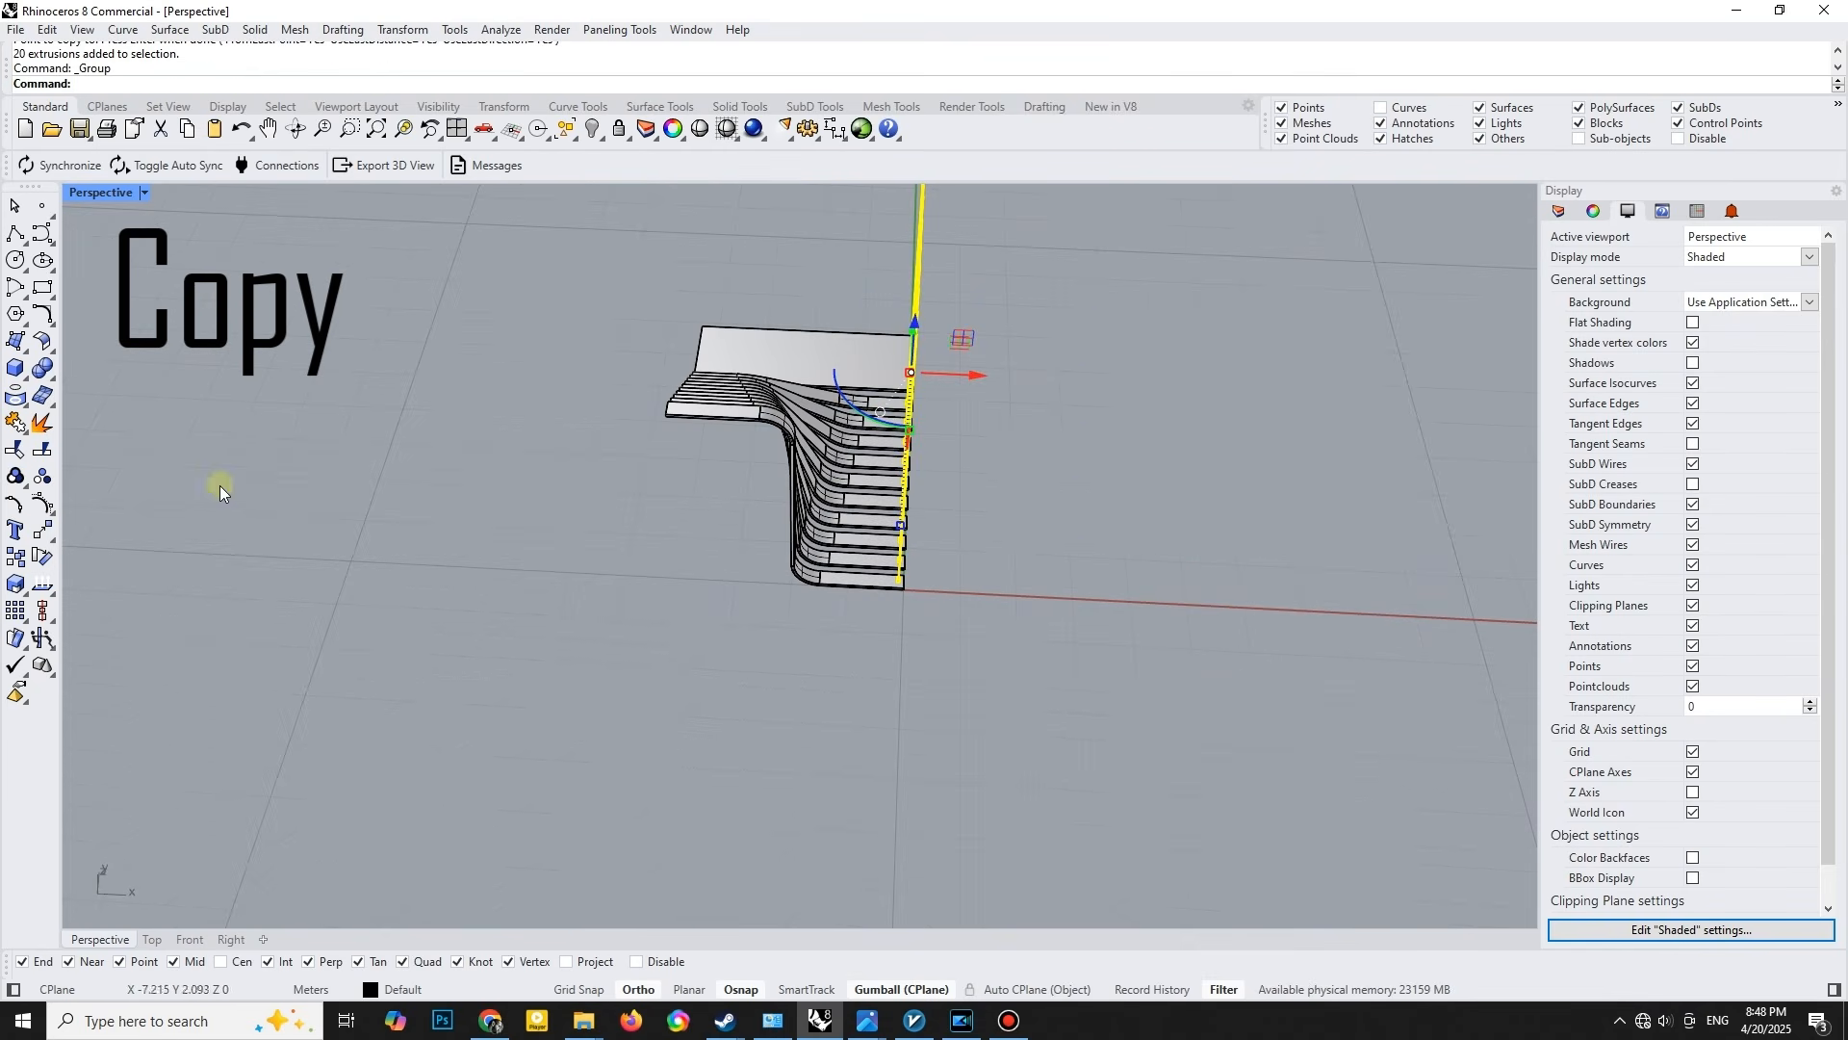
- Mirror the grouped row of posts to the other end of the strips, about the middle of the wide flat surface
click(53, 542)
click(49, 594)
right_drag(590, 359, 639, 528)
click(653, 524)
click(652, 438)
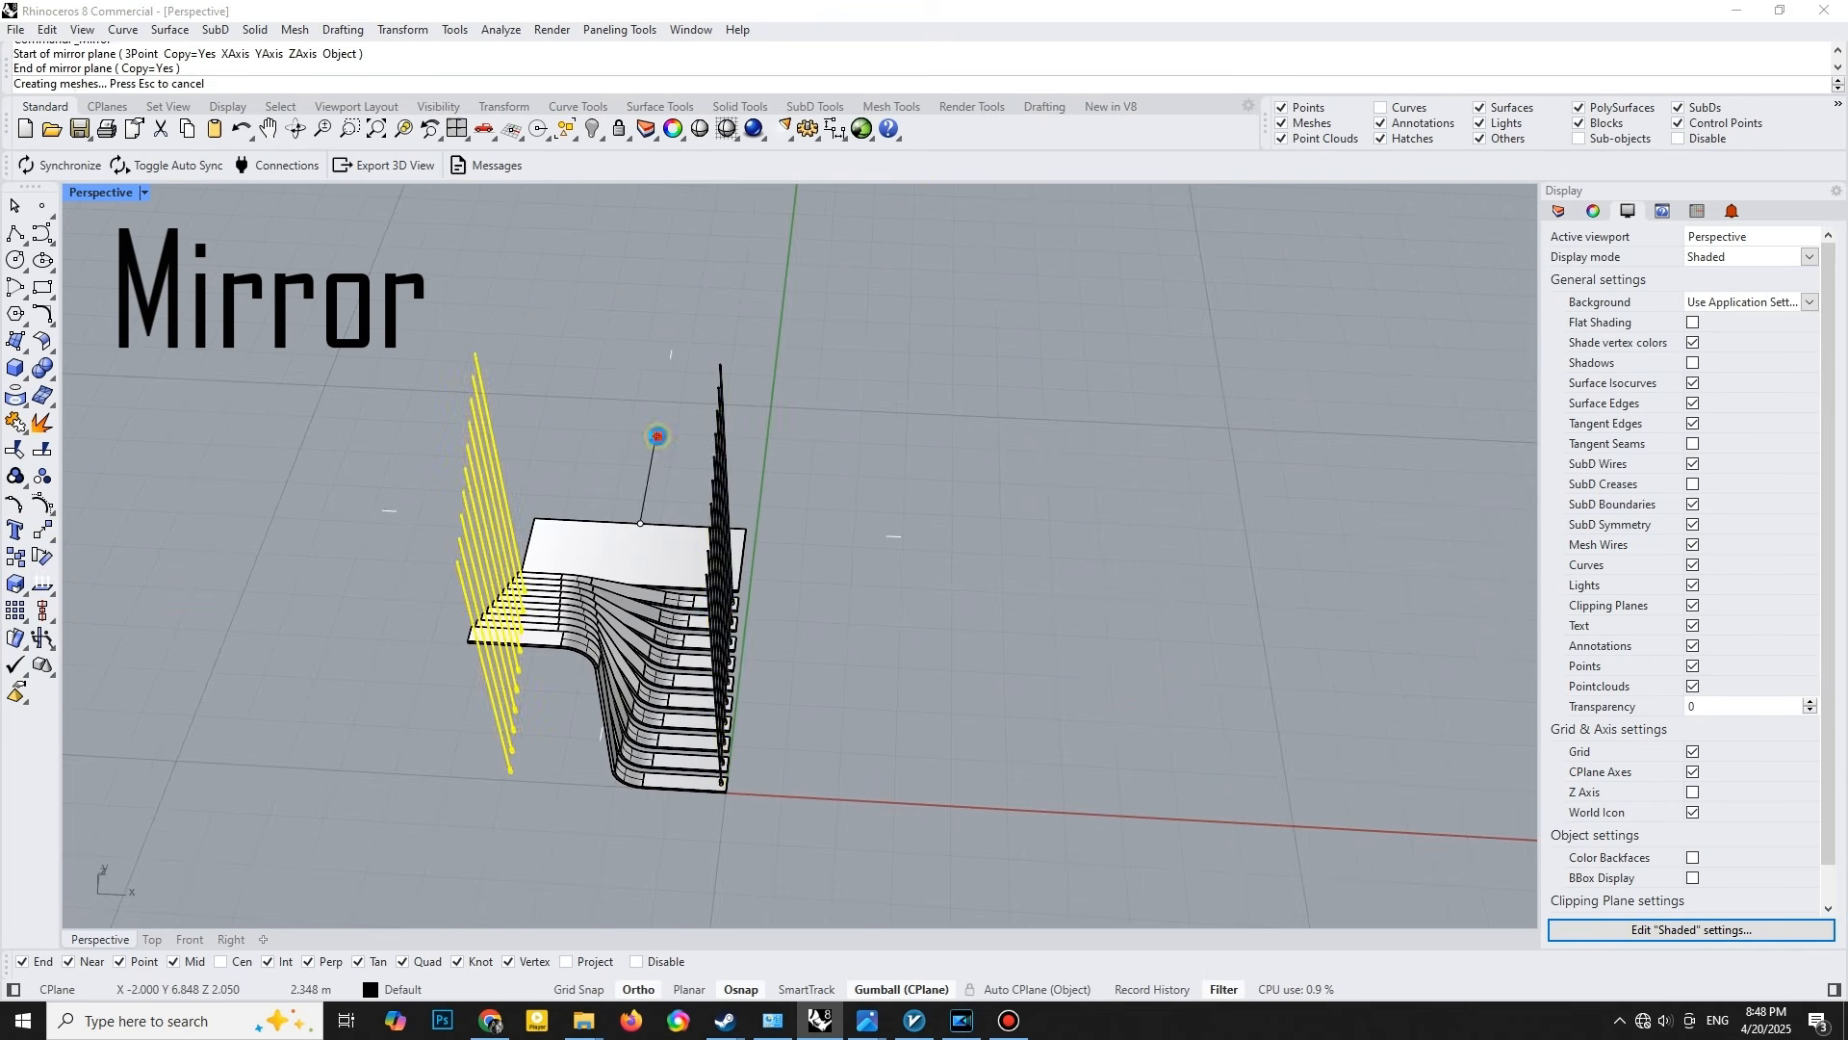
- Rotate the mirrored row of posts half a turn about the vertical axis and move it up 2 onto the upper strip ends
click(471, 439)
right_drag(500, 472, 1130, 599)
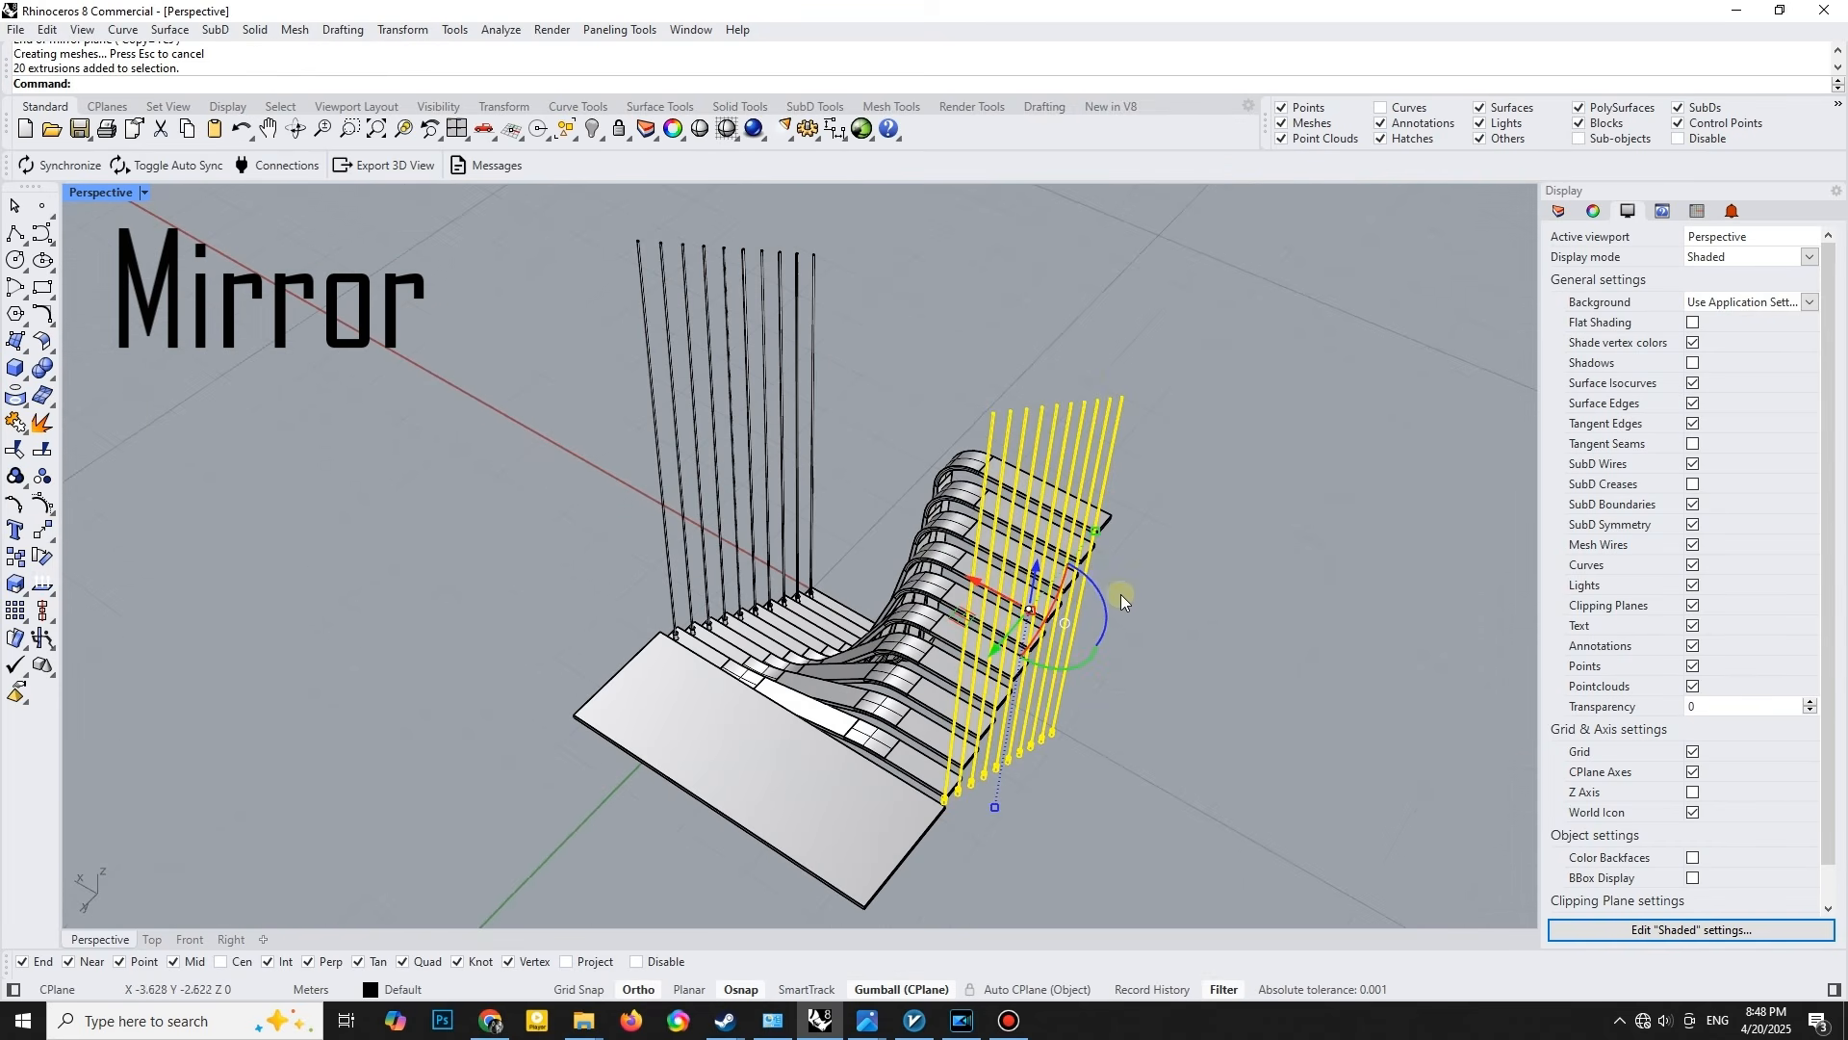
drag(1097, 591, 1017, 674)
click(1033, 578)
text(2.2)
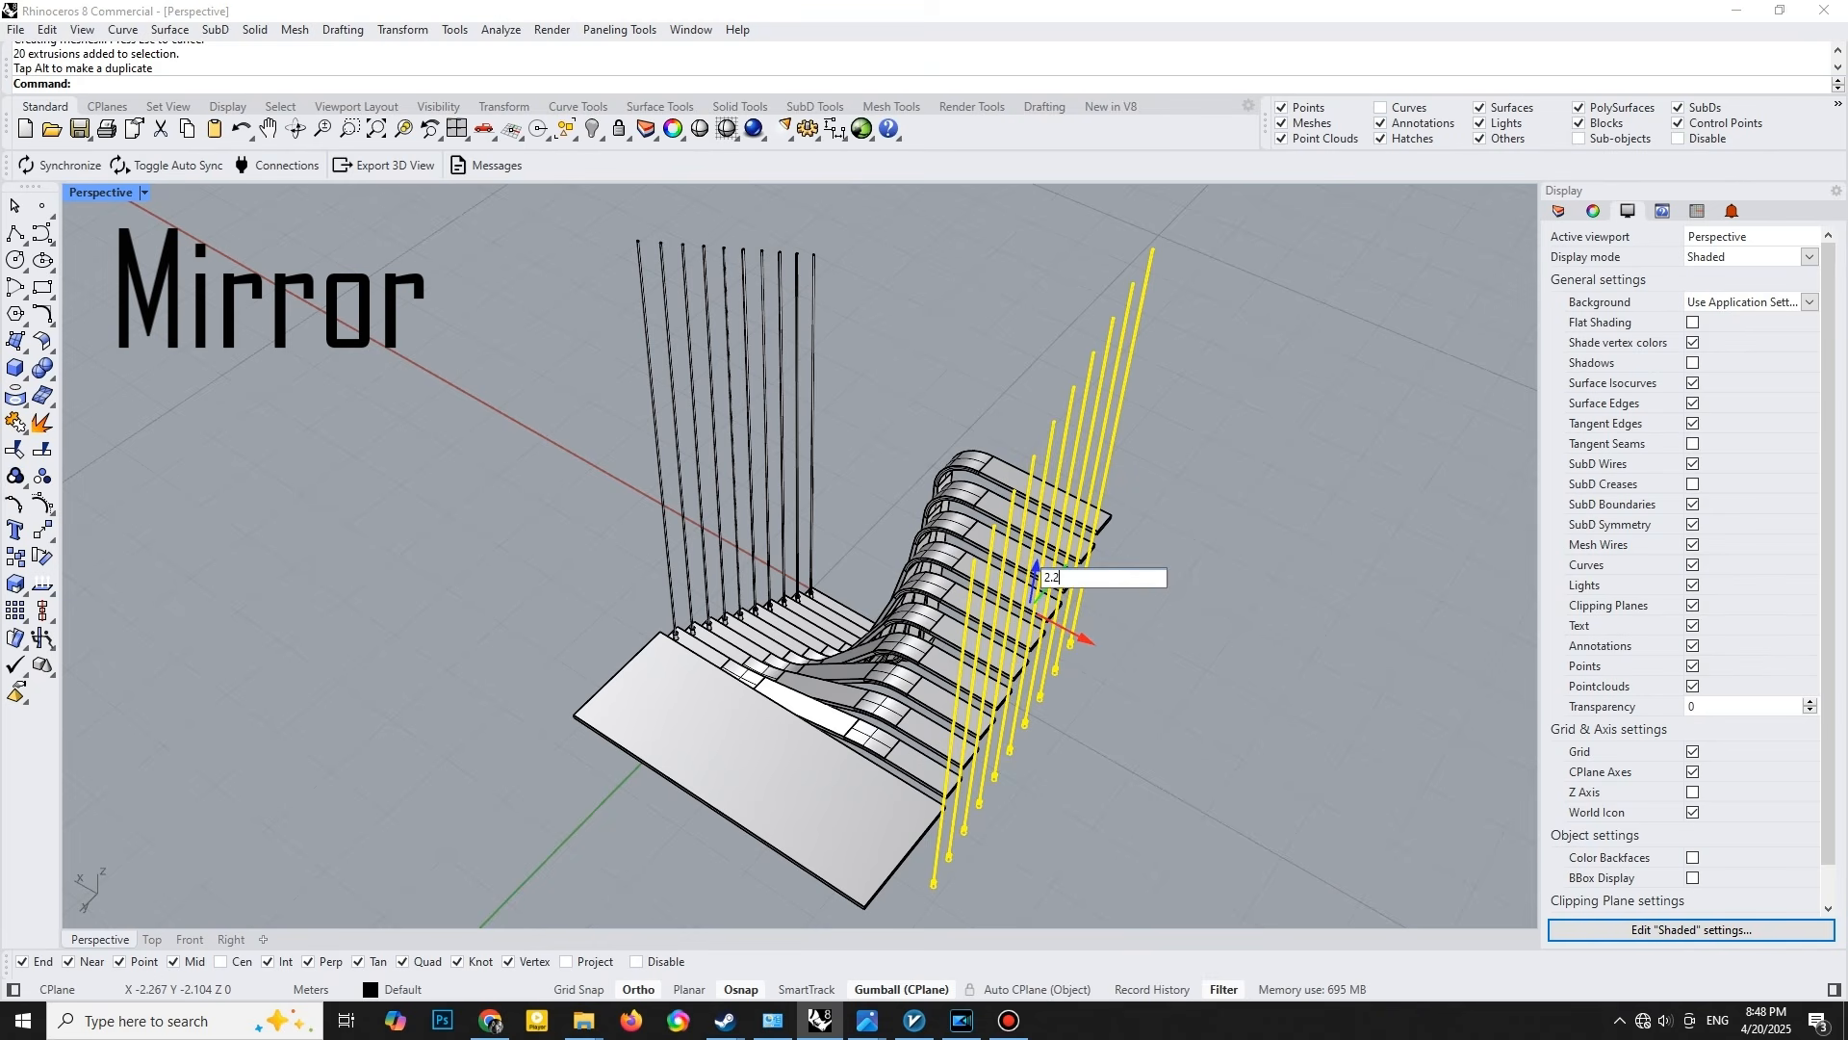
key(Return)
click(1187, 637)
- Select the top faces of both post rows and align them to one height, setting only Z in world coordinates
right_drag(992, 723, 802, 549)
ctrl+shift+drag(781, 572, 812, 639)
right_drag(896, 416, 948, 385)
ctrl+shift+drag(894, 340, 994, 522)
right_drag(994, 523, 788, 408)
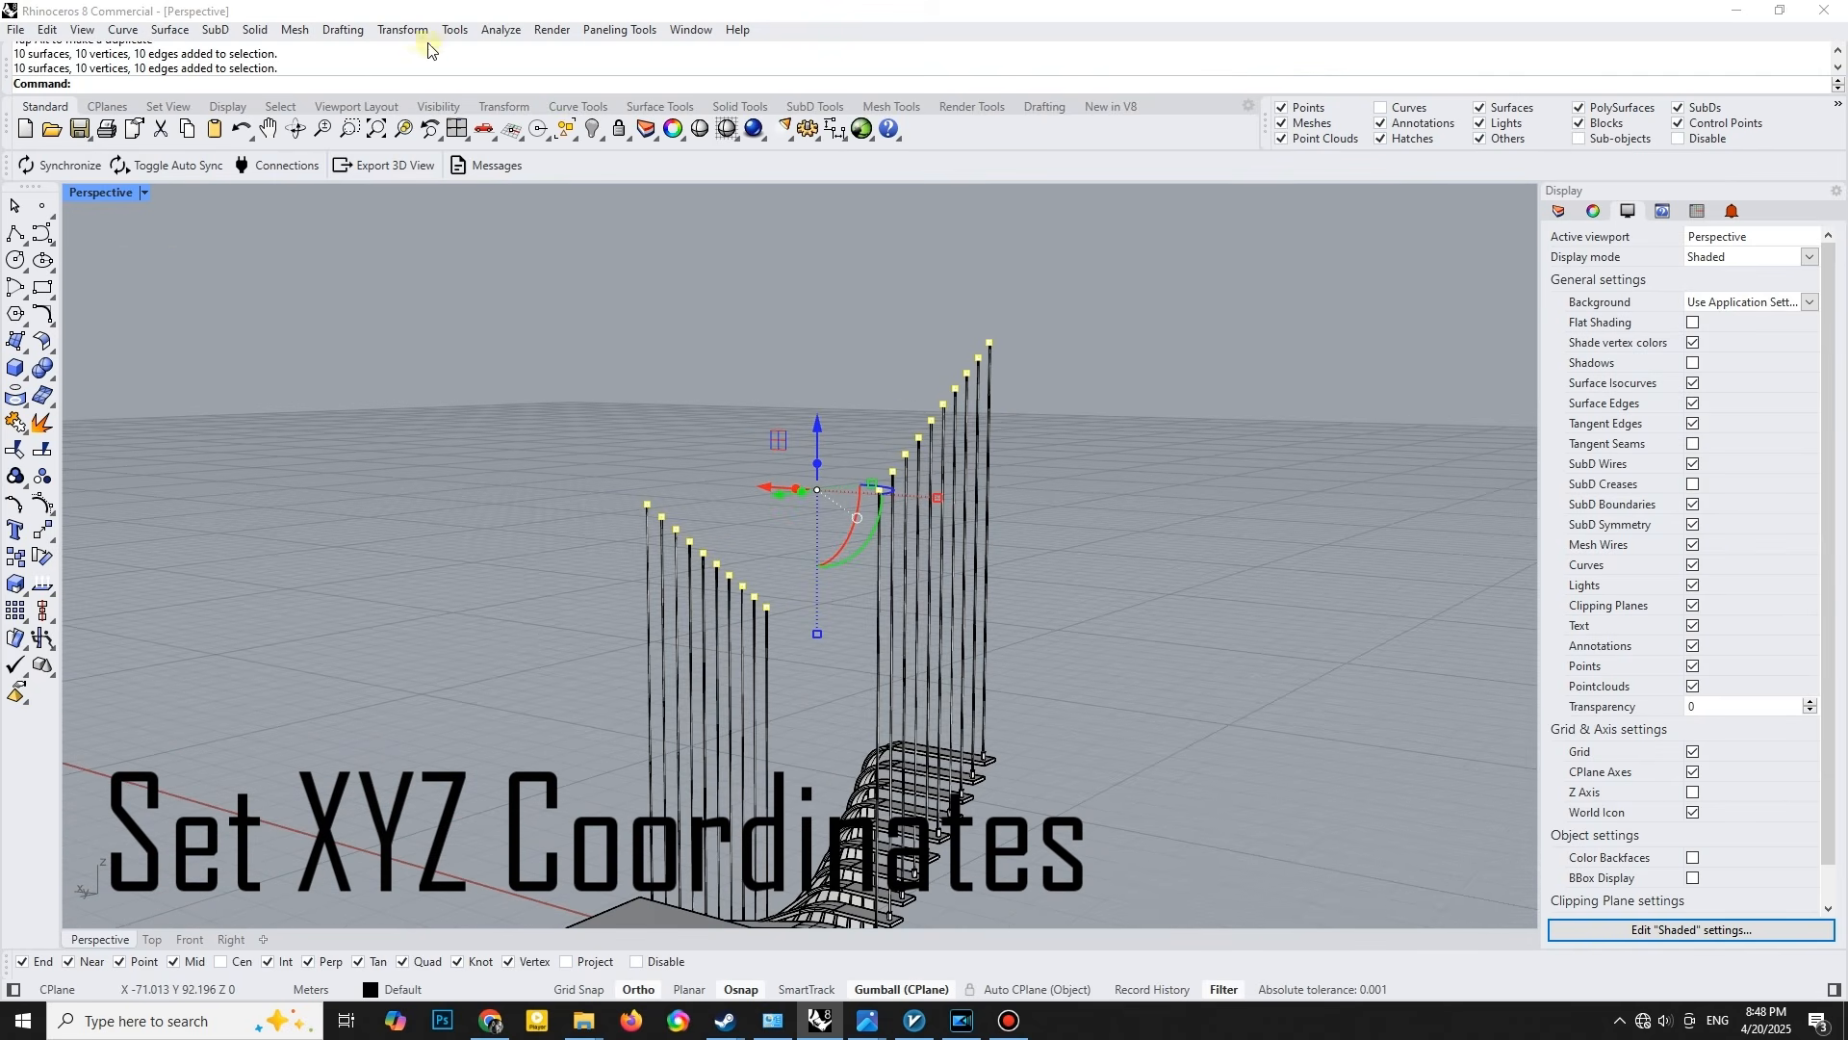
click(402, 29)
click(481, 289)
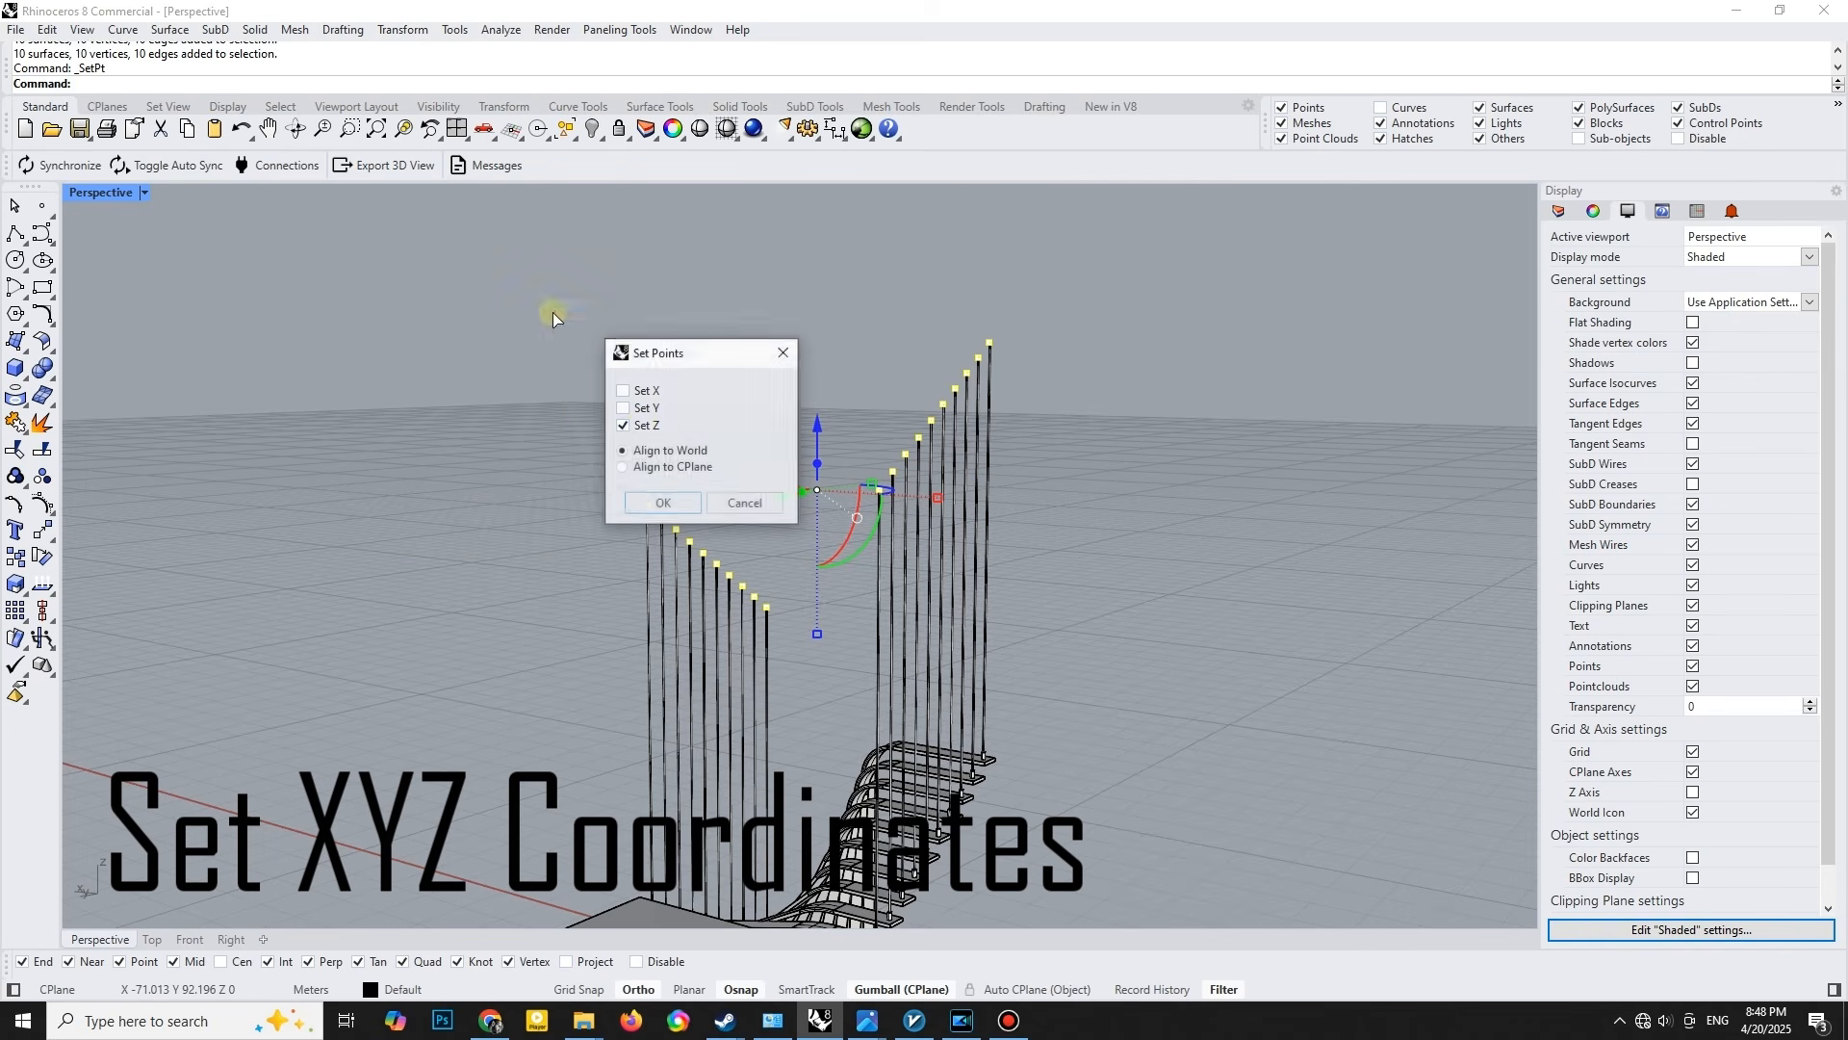
click(663, 503)
click(876, 495)
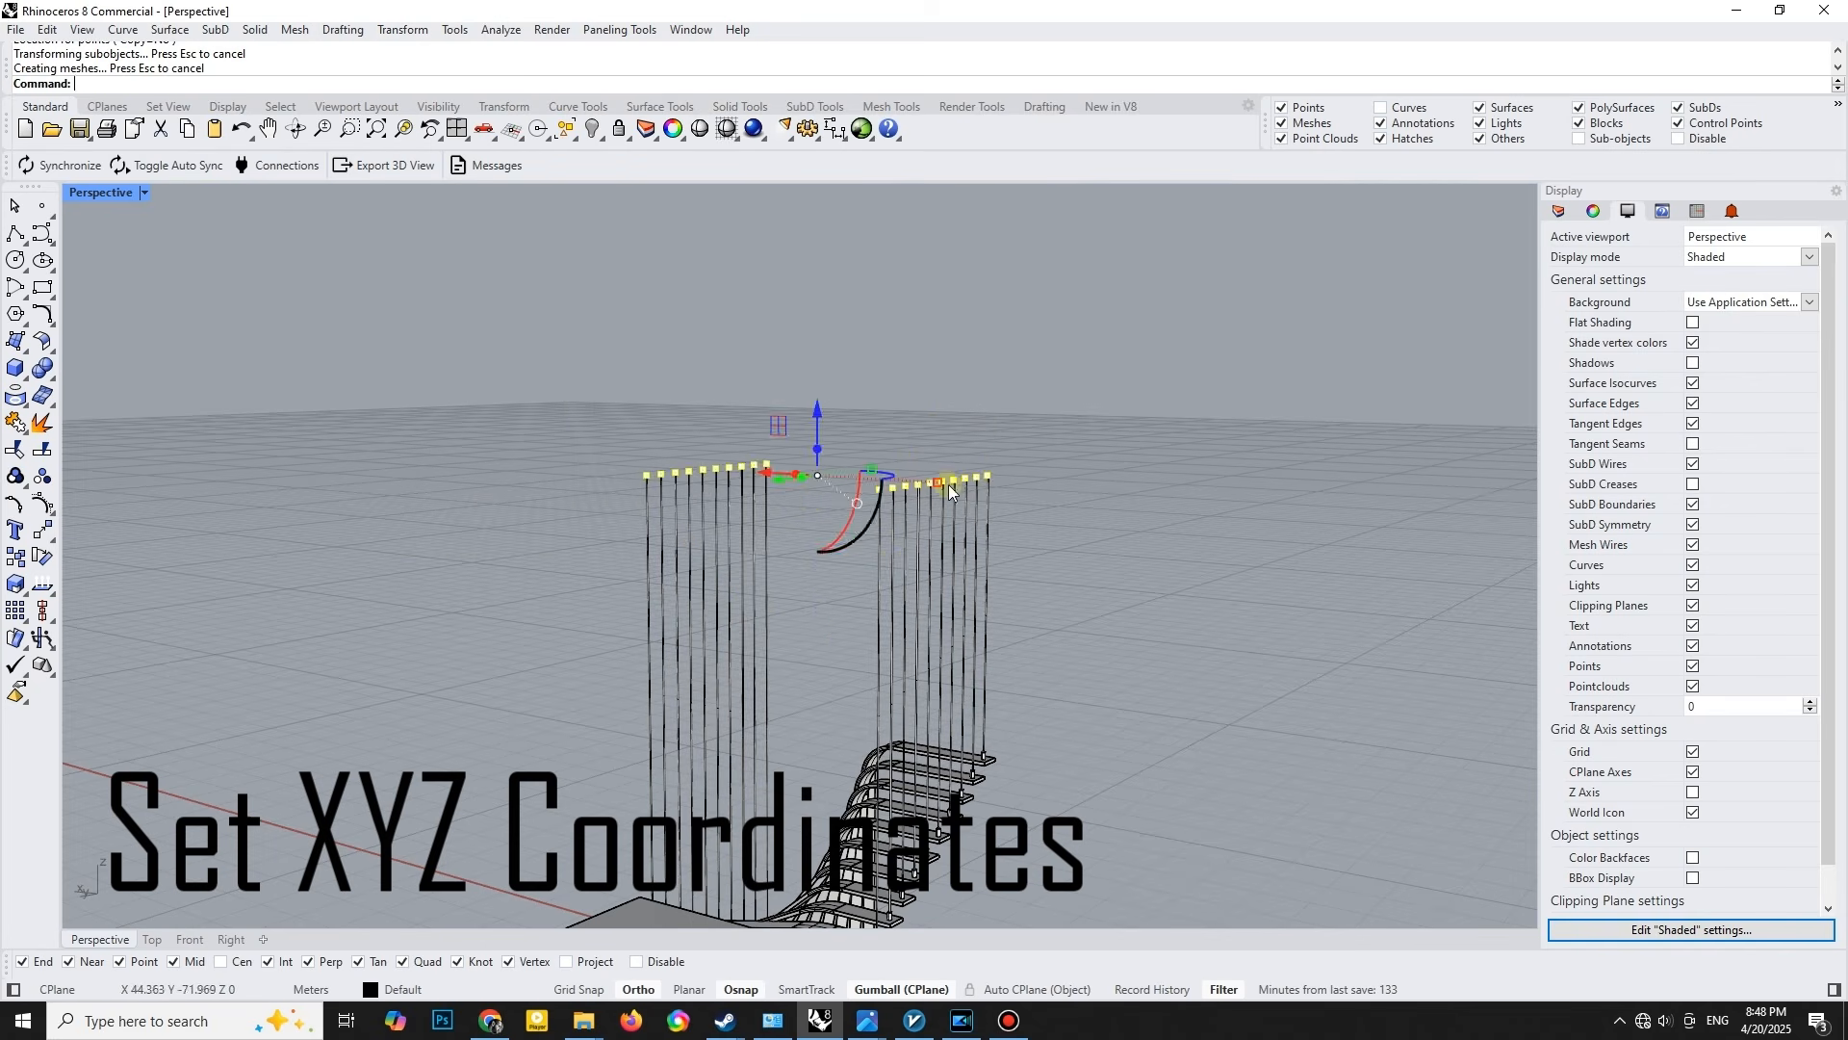
- Change the perspective viewport's display mode and examine the finished slatted form from several sides
right_drag(741, 674, 269, 276)
click(100, 192)
click(111, 454)
right_drag(482, 607, 1071, 589)
right_drag(815, 593, 1145, 674)
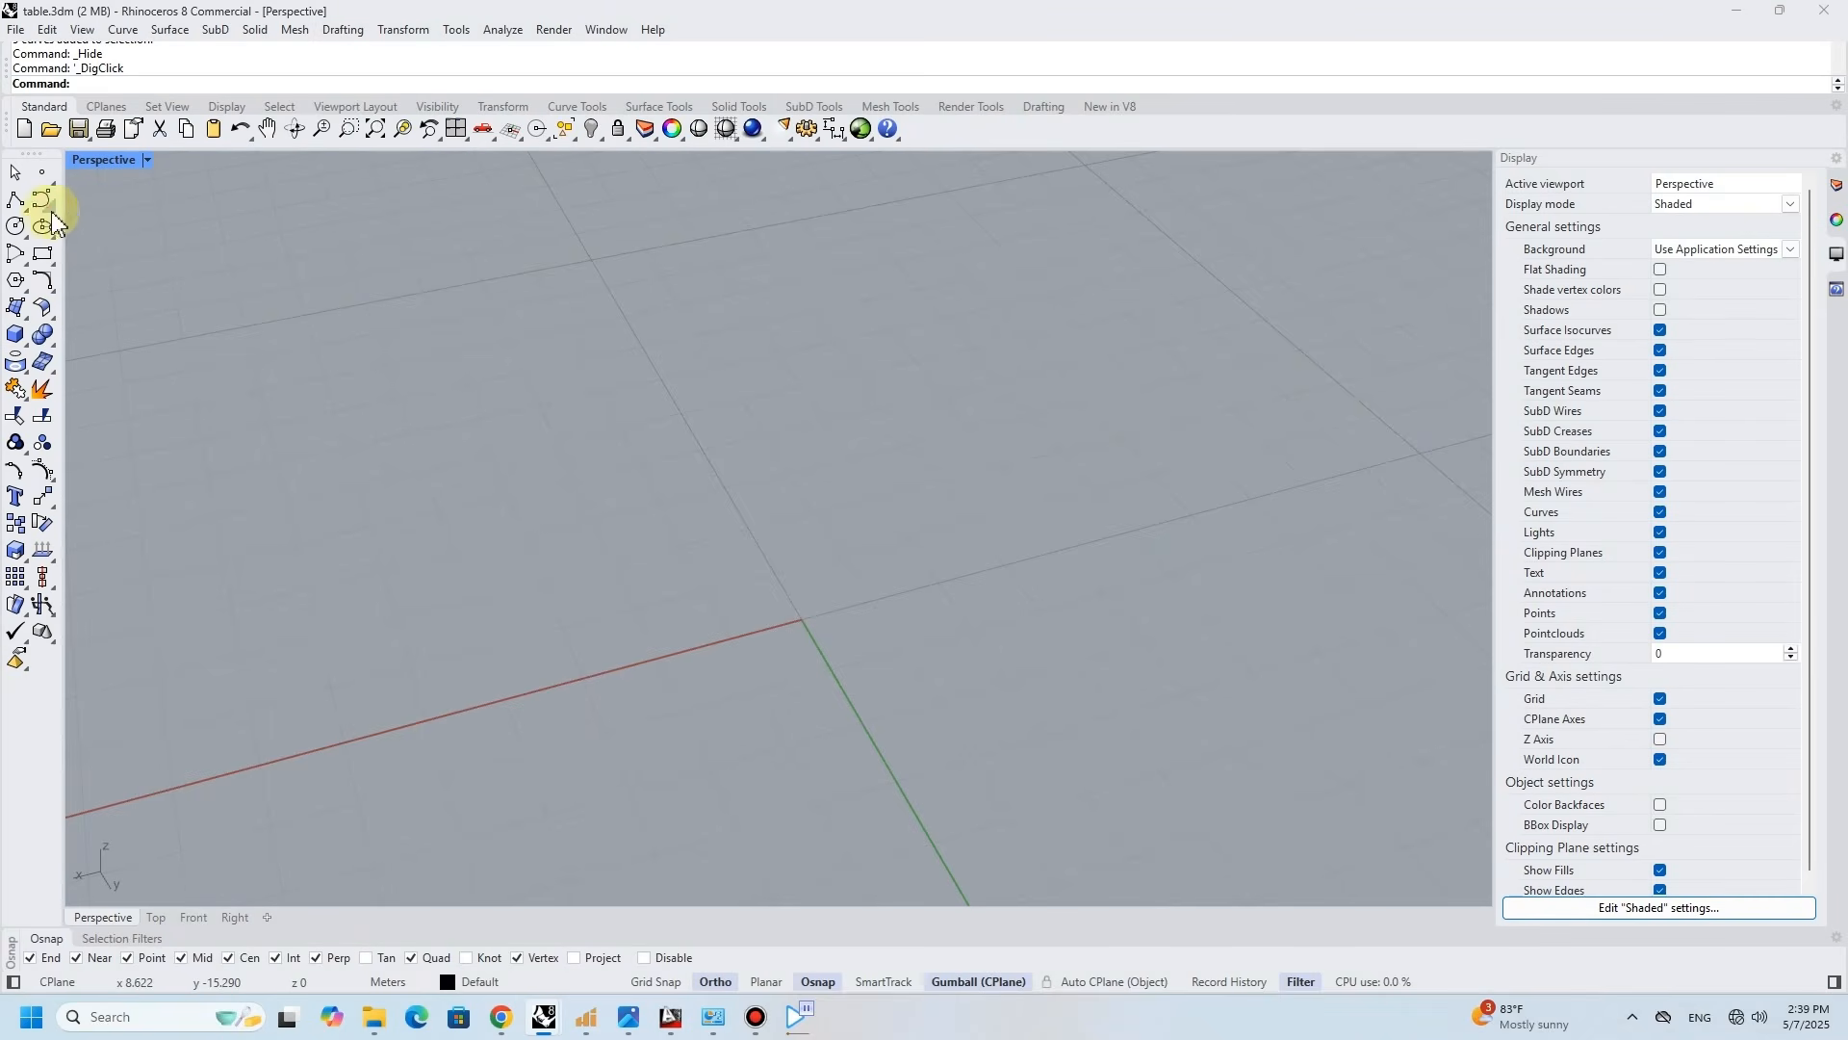
- Draw a vertical helix from the origin, 5 m high with 1.5 turns and a radius of 0.2 m, starting on the Y axis
click(52, 210)
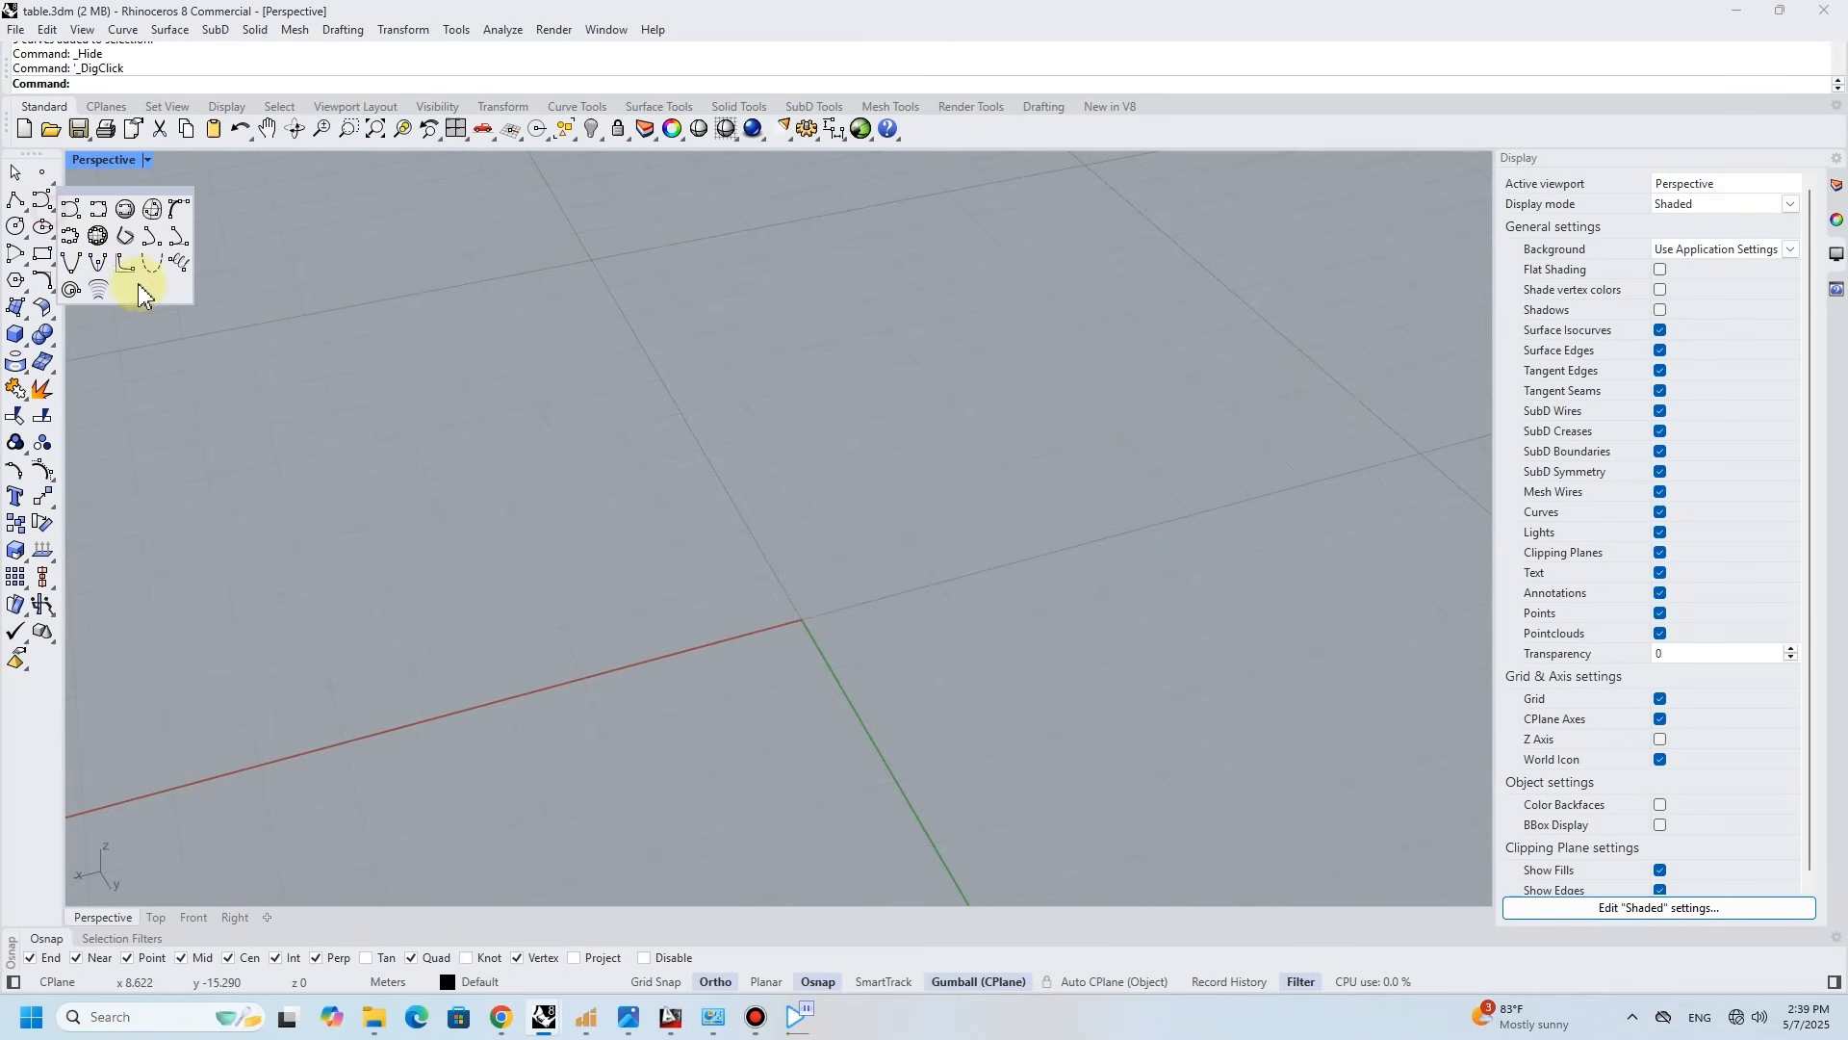
click(181, 262)
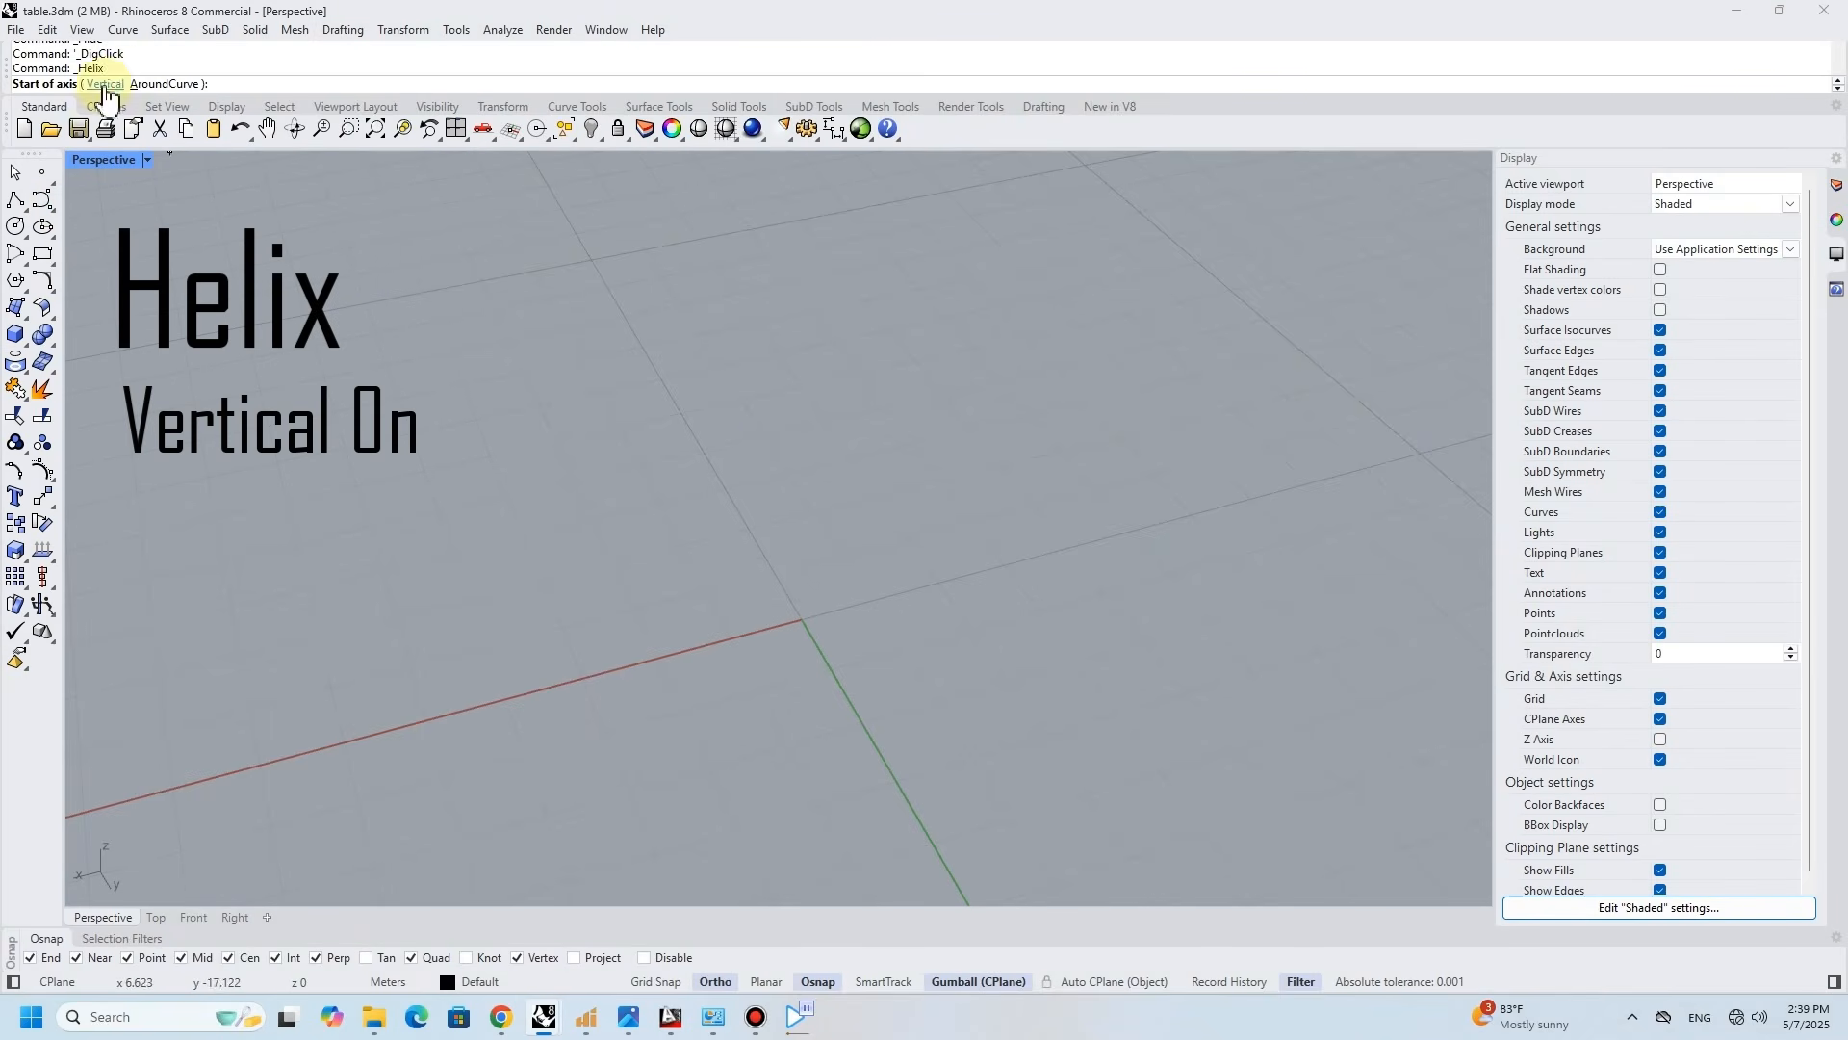
click(106, 84)
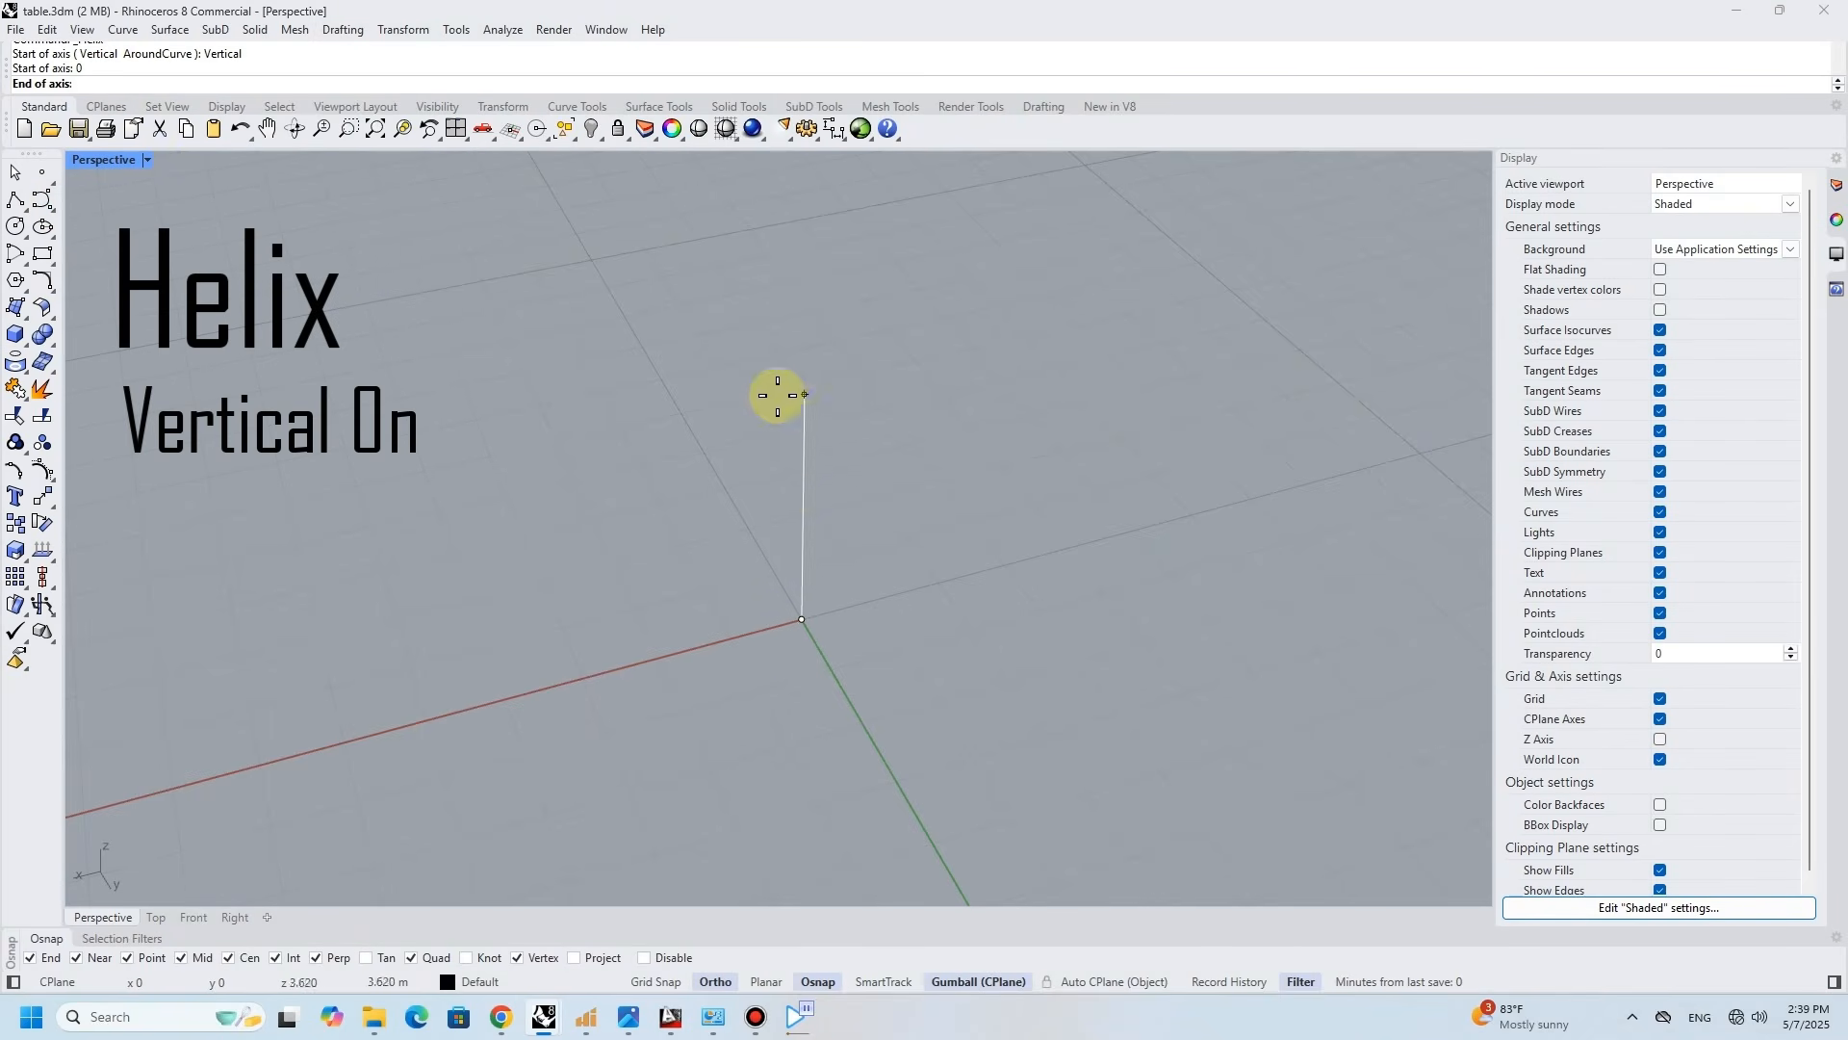
text(5)
key(Return)
click(781, 399)
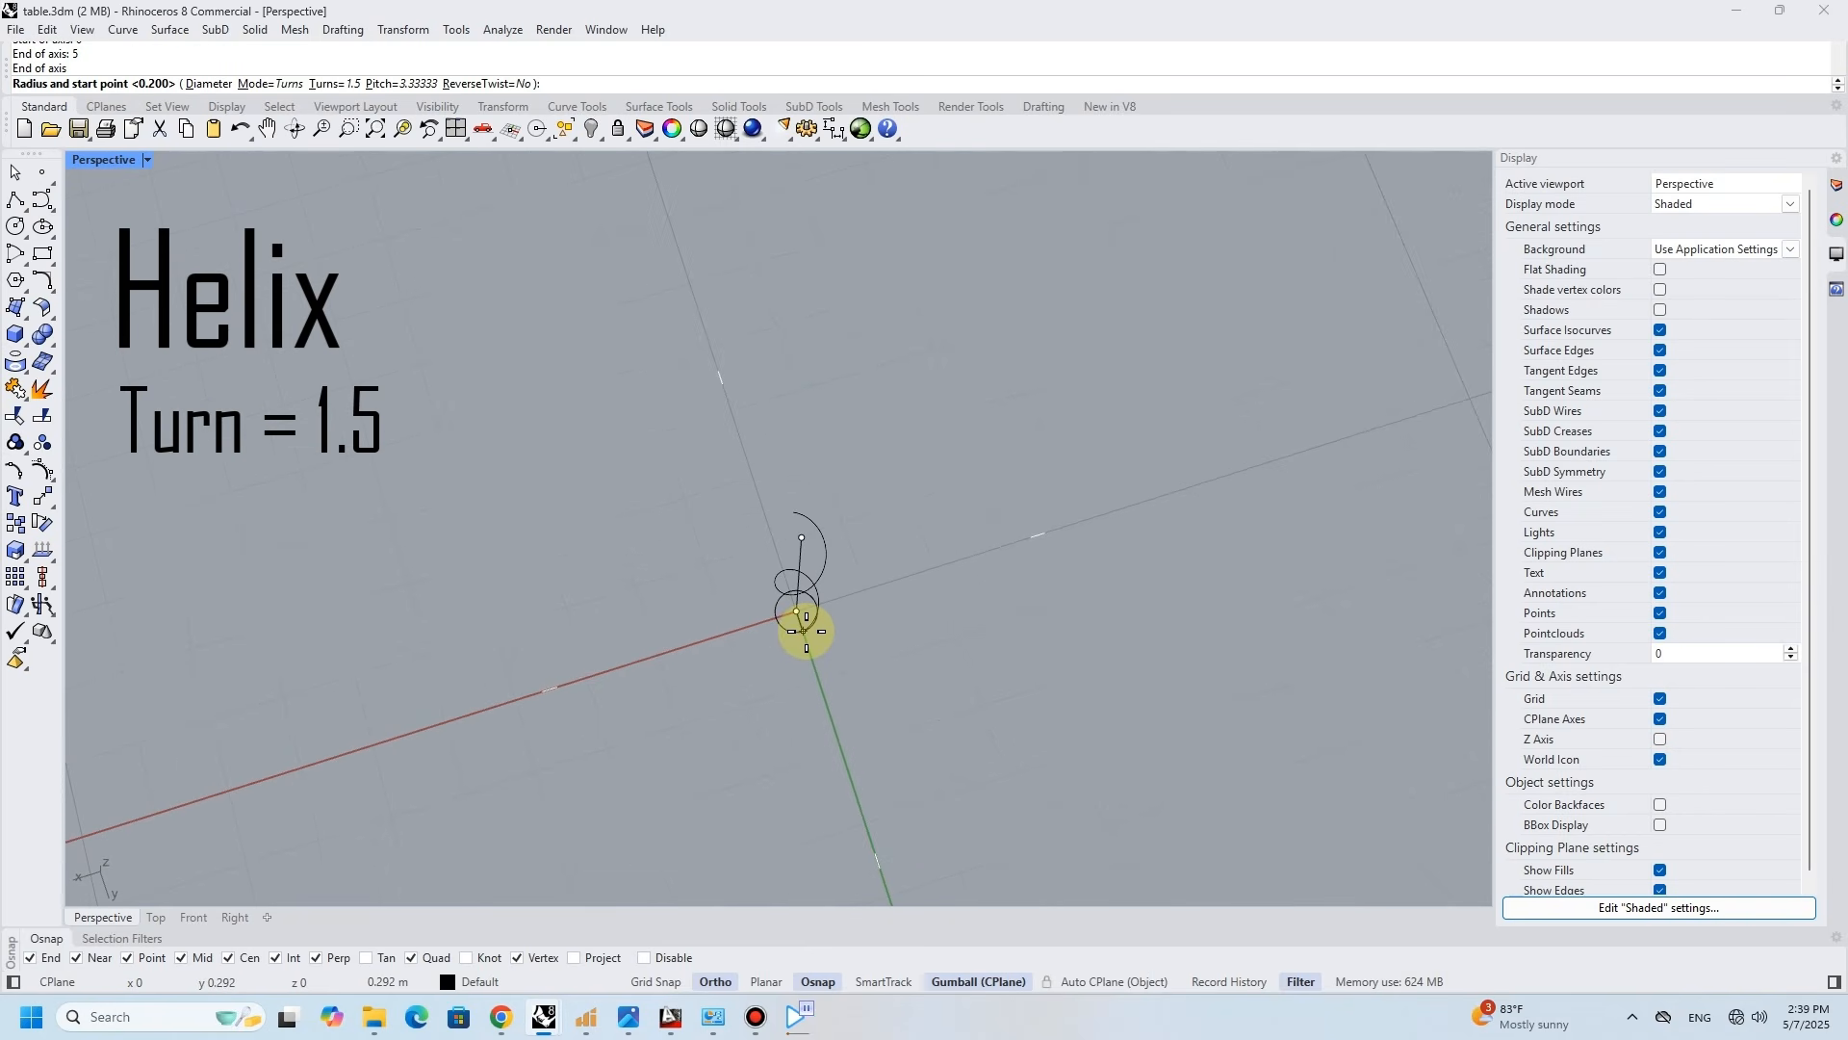
scroll(806, 632, up, 4)
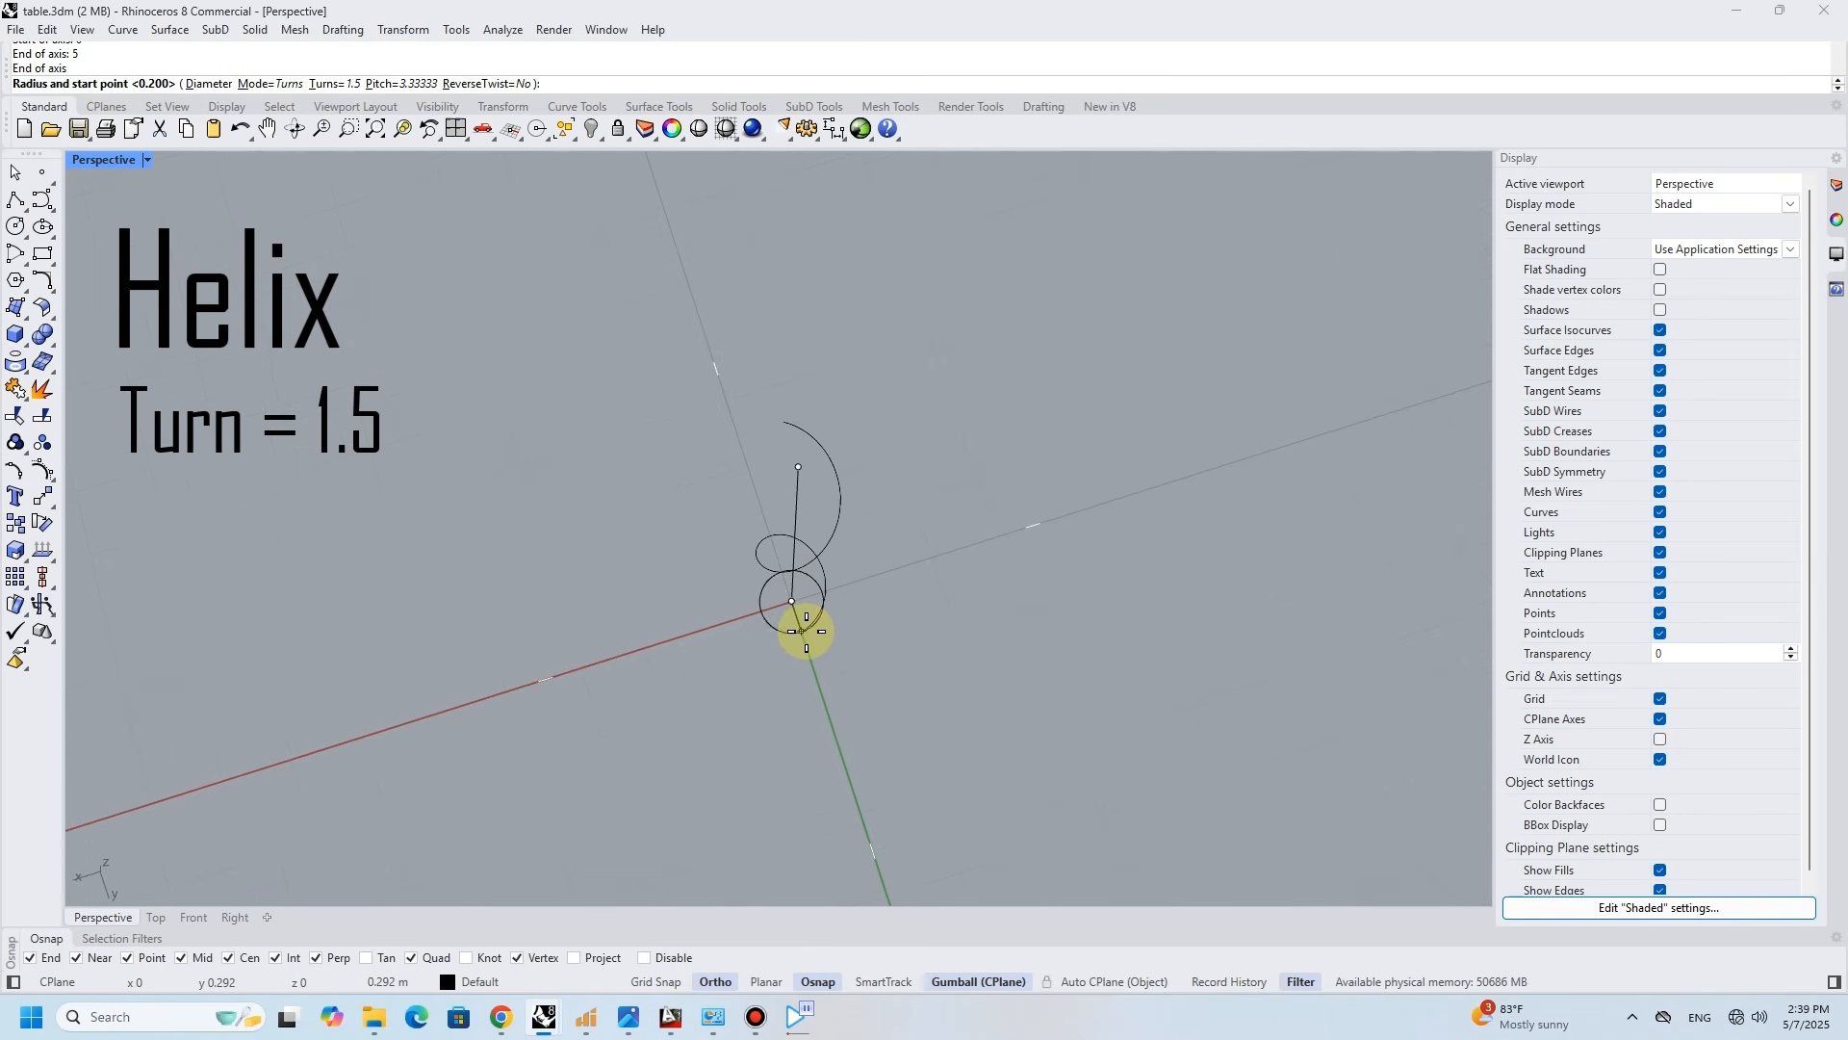
text(.2)
key(Return)
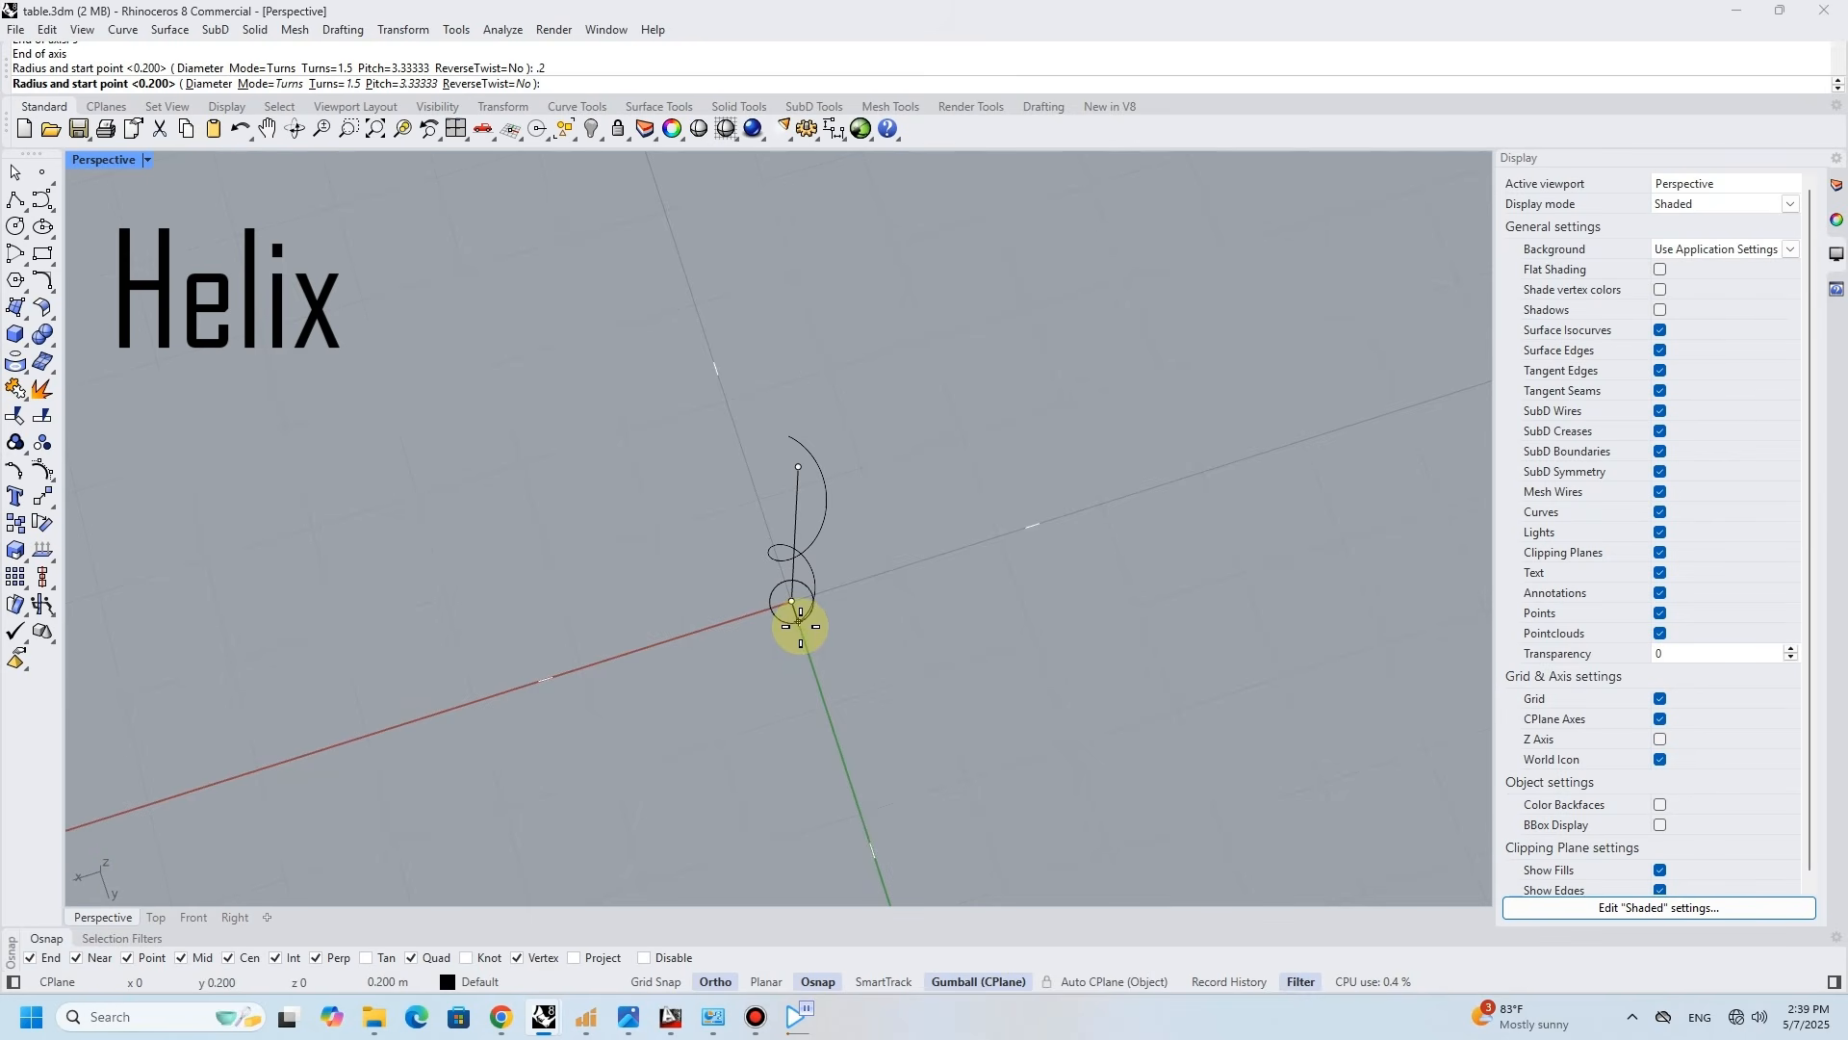
click(799, 624)
- Make a copy of the helix rotated half a turn about its vertical axis to form an intertwined pair
click(811, 599)
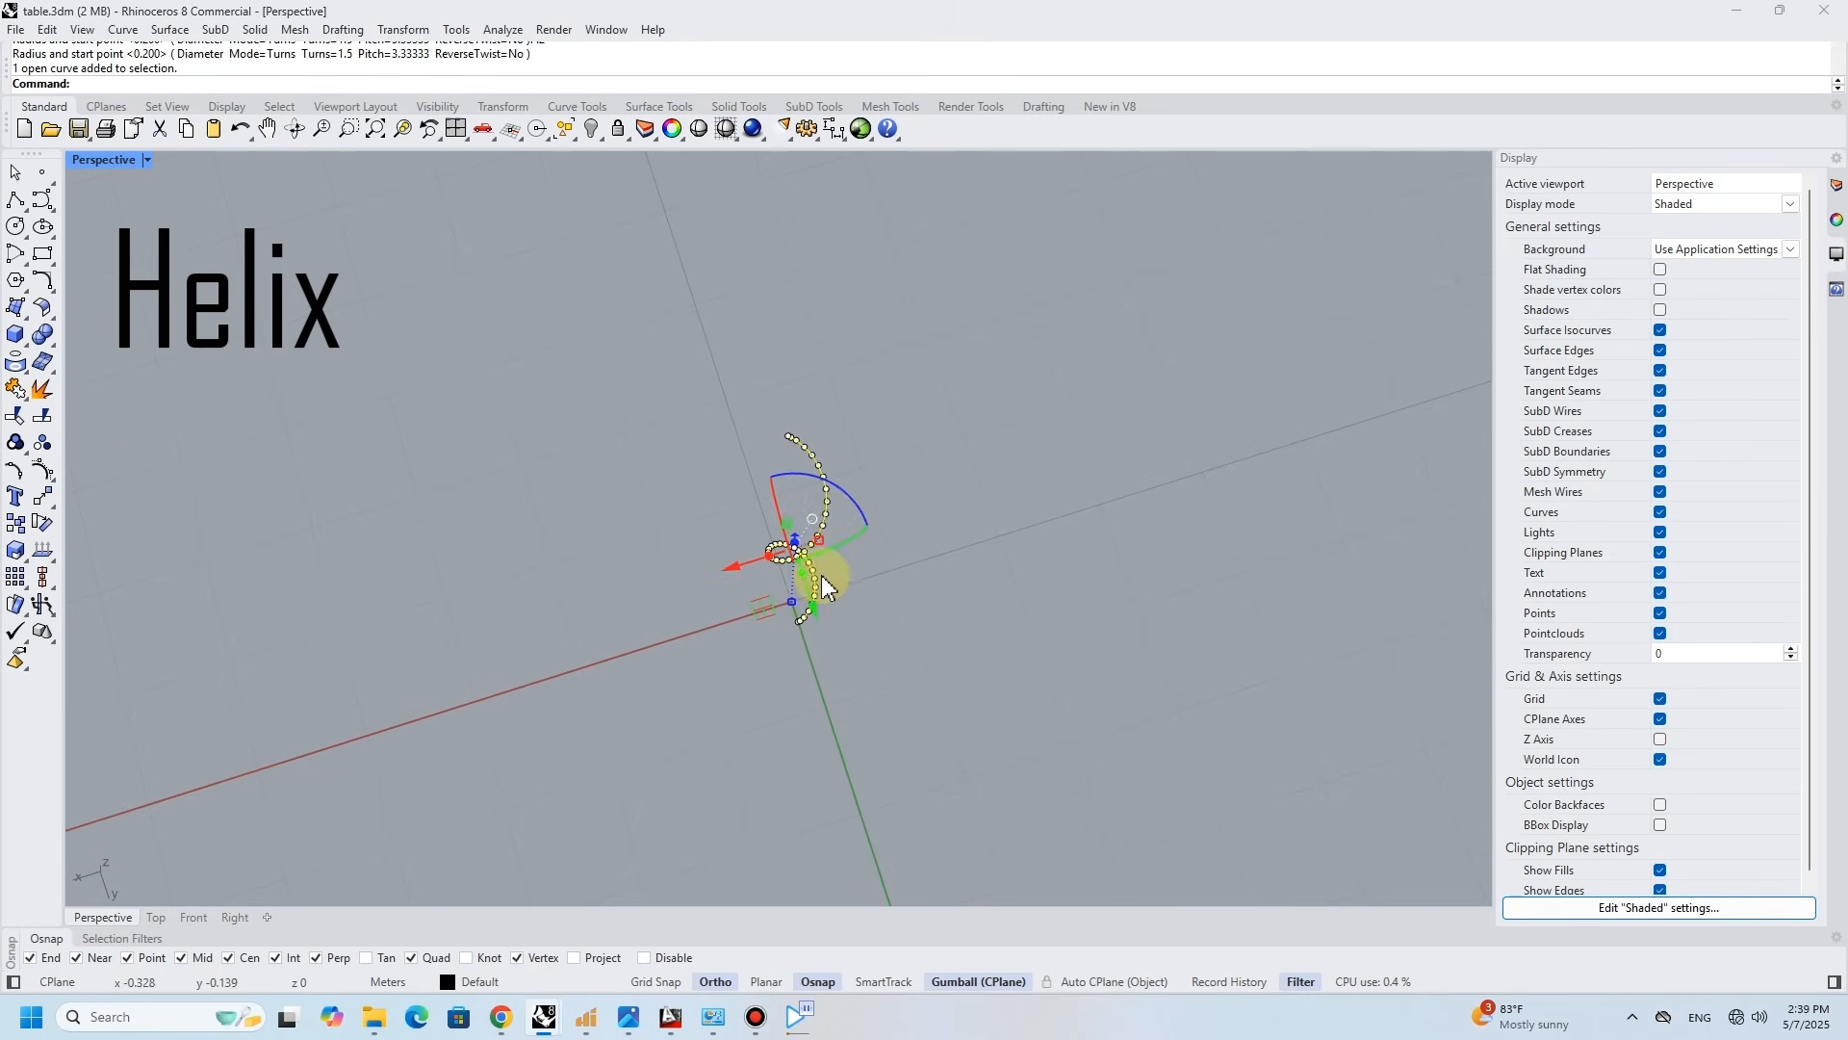
drag(834, 487, 687, 640)
click(736, 635)
right_drag(817, 575, 947, 439)
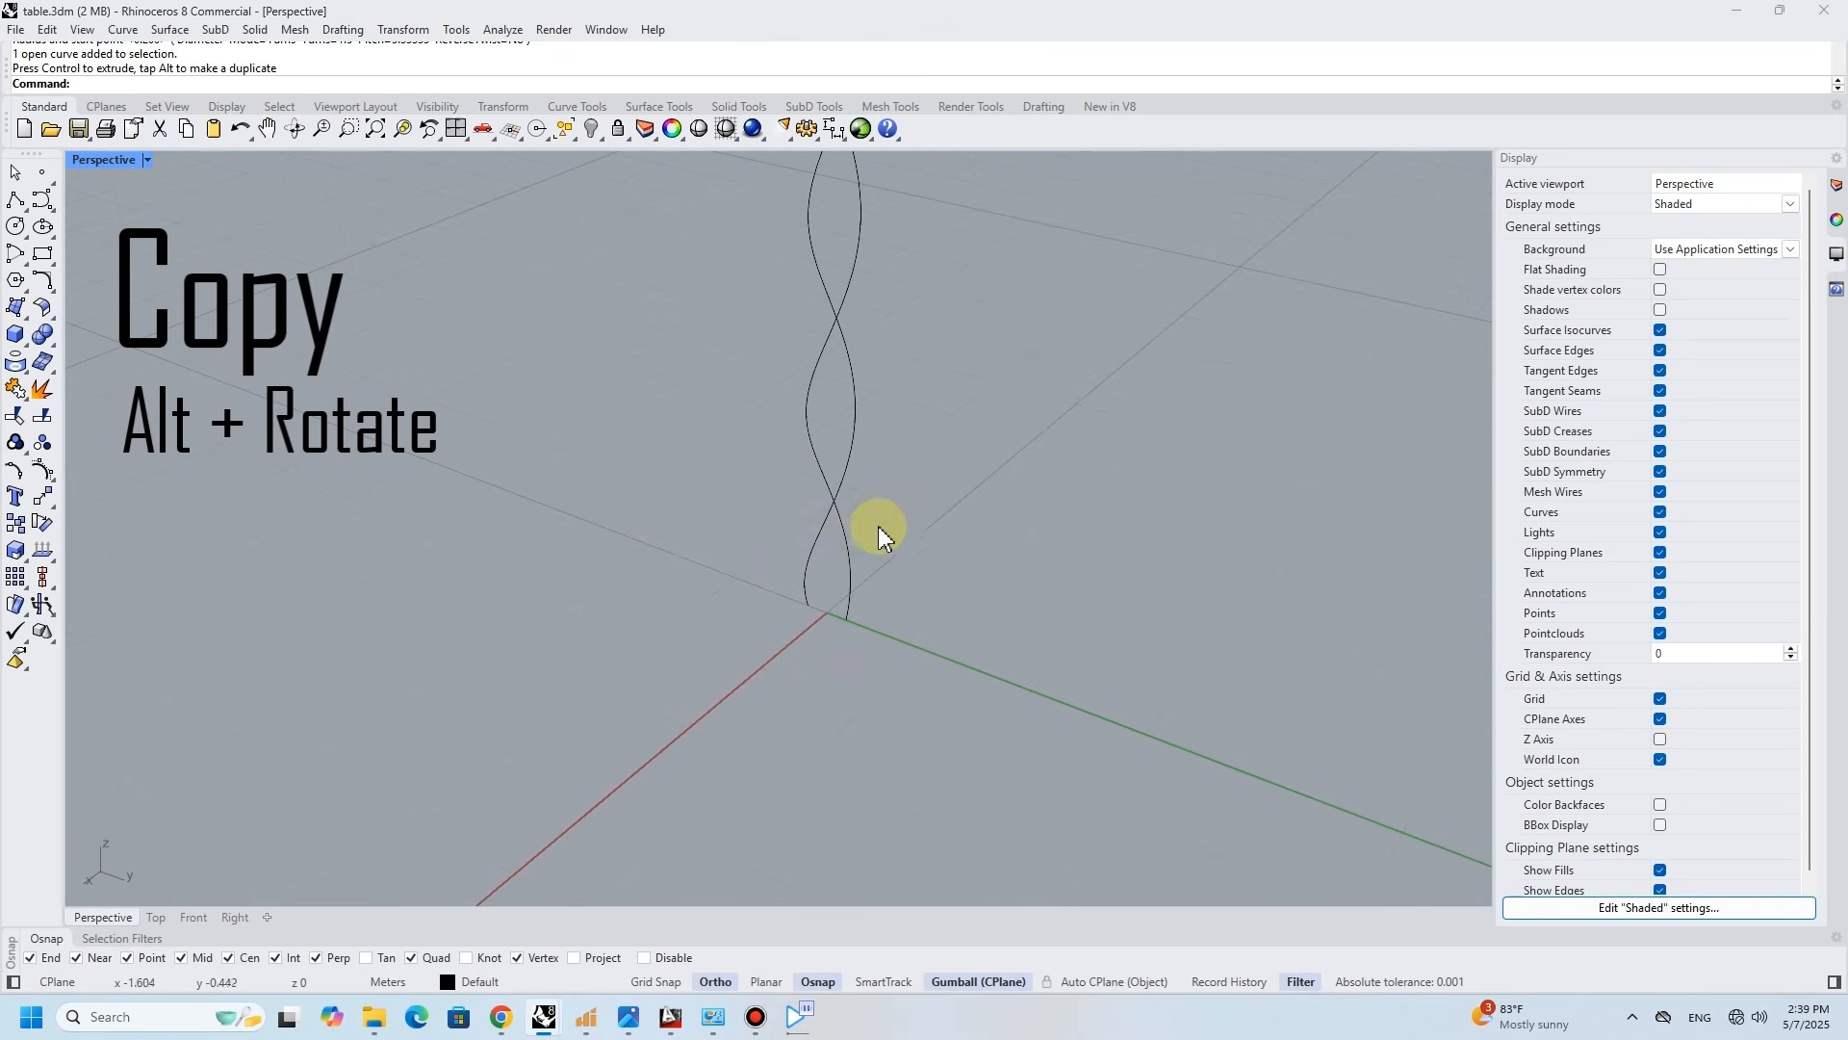
- Draw a 0.5 m horizontal line in the negative X direction from the top end of one helix
click(14, 199)
right_drag(730, 590, 1011, 511)
click(988, 498)
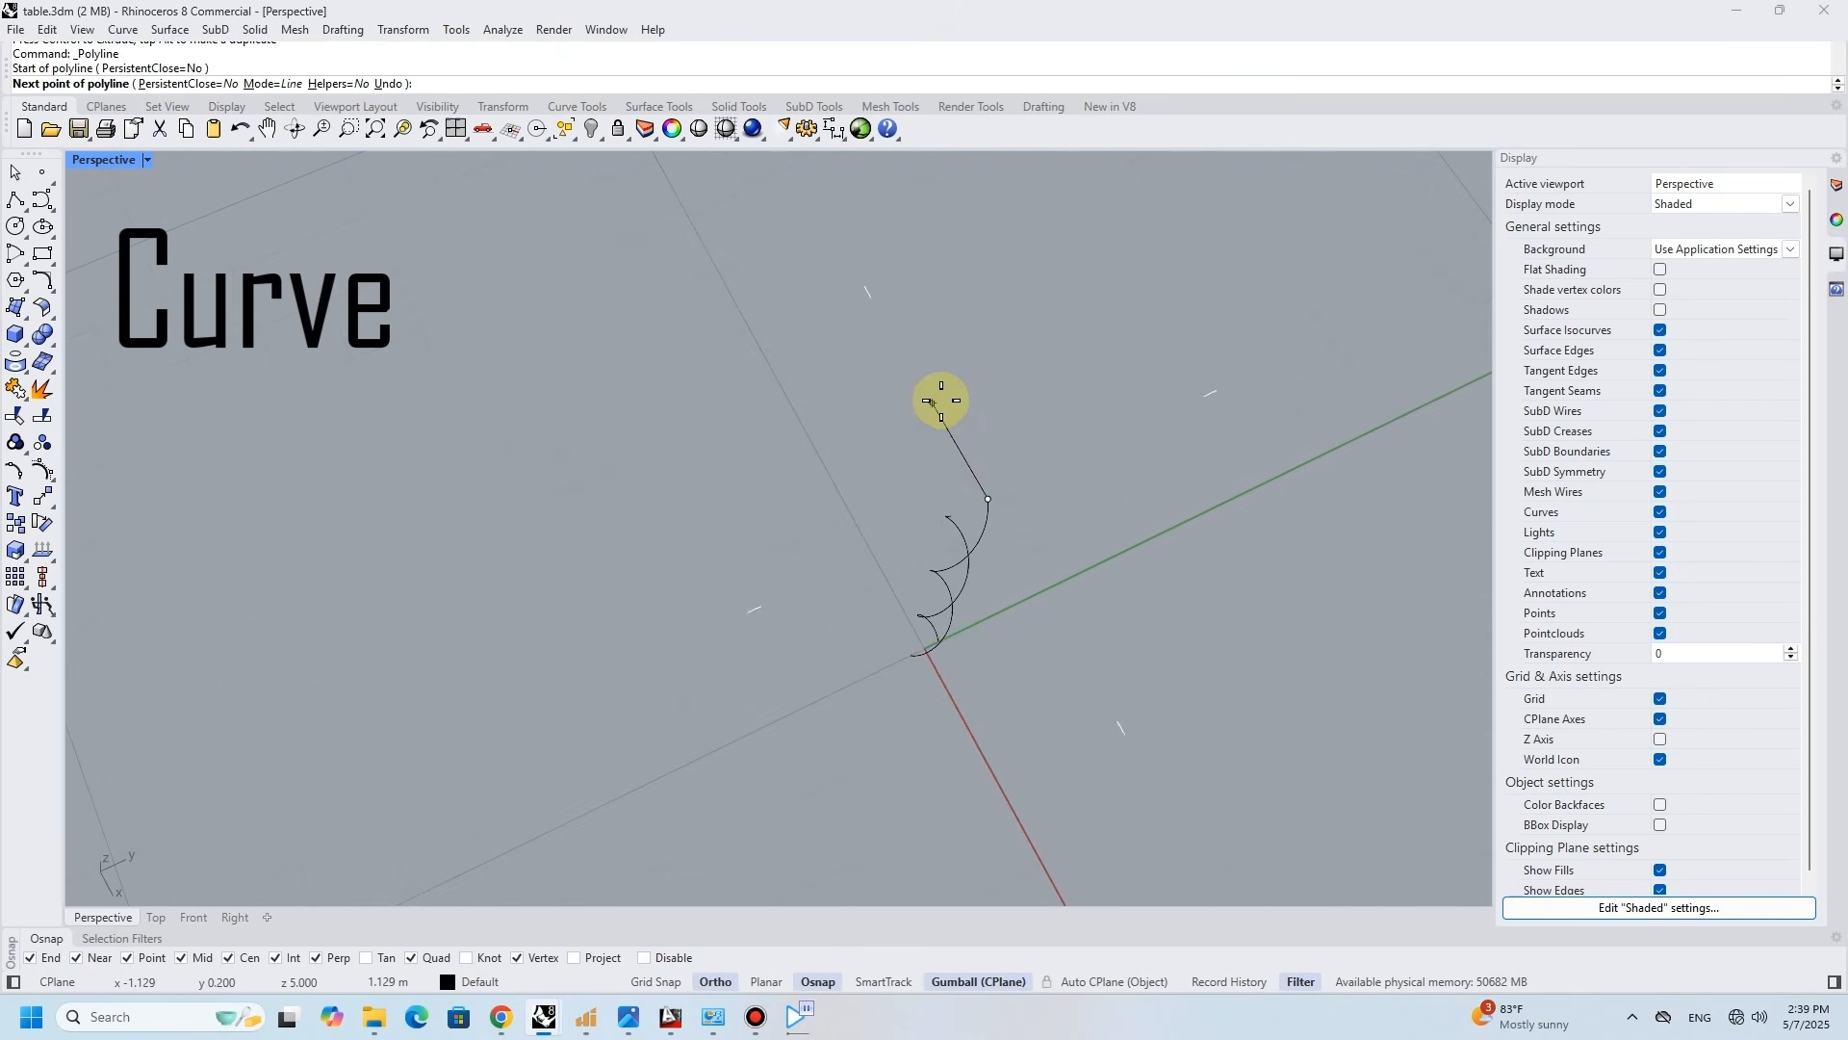
right_drag(941, 401, 957, 553)
text(.5)
key(Return)
click(957, 557)
- Draw a horizontal line in the negative Y direction from the top end of the other helix
right_click(956, 559)
scroll(872, 633, up, 2)
right_click(835, 630)
click(829, 626)
click(756, 589)
right_click(755, 588)
right_drag(755, 587, 777, 436)
- Draw a rectangle from the outer end of the Y-direction line, shift it back over the helix tops, and lower it 0.5
click(42, 253)
click(745, 390)
click(859, 480)
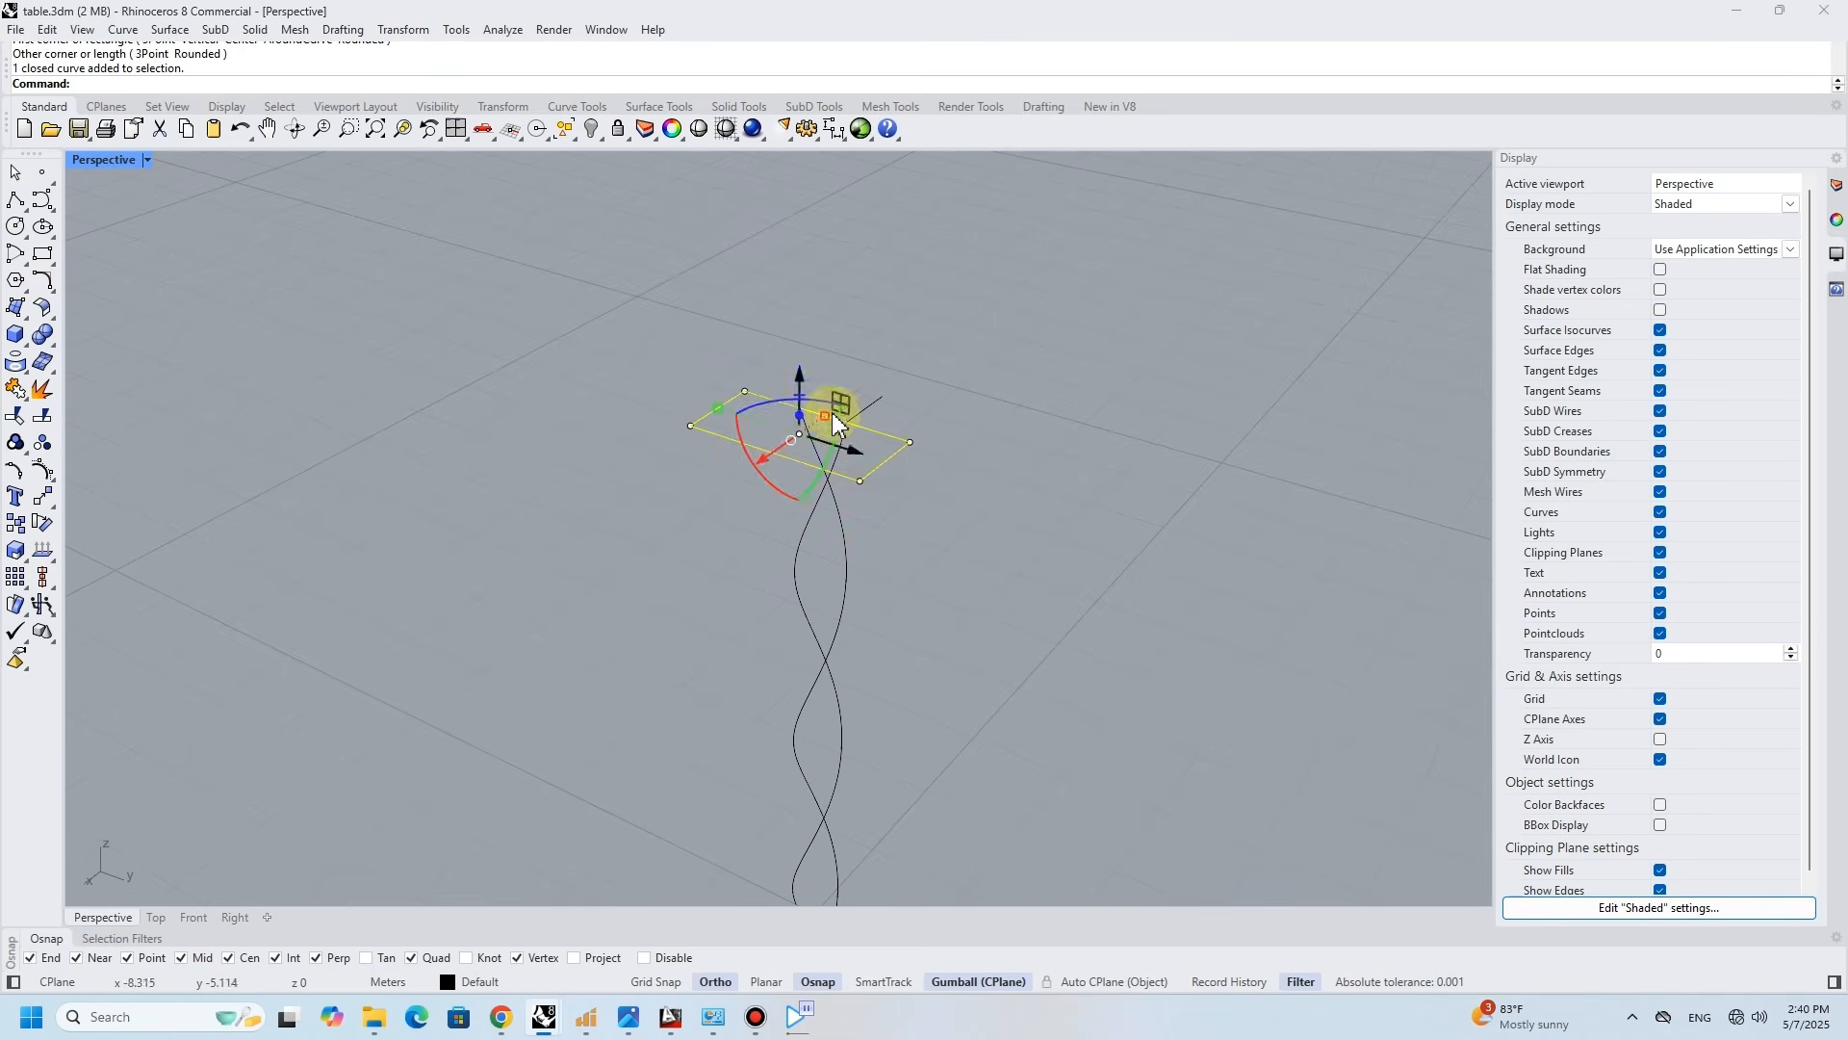
drag(759, 461, 818, 433)
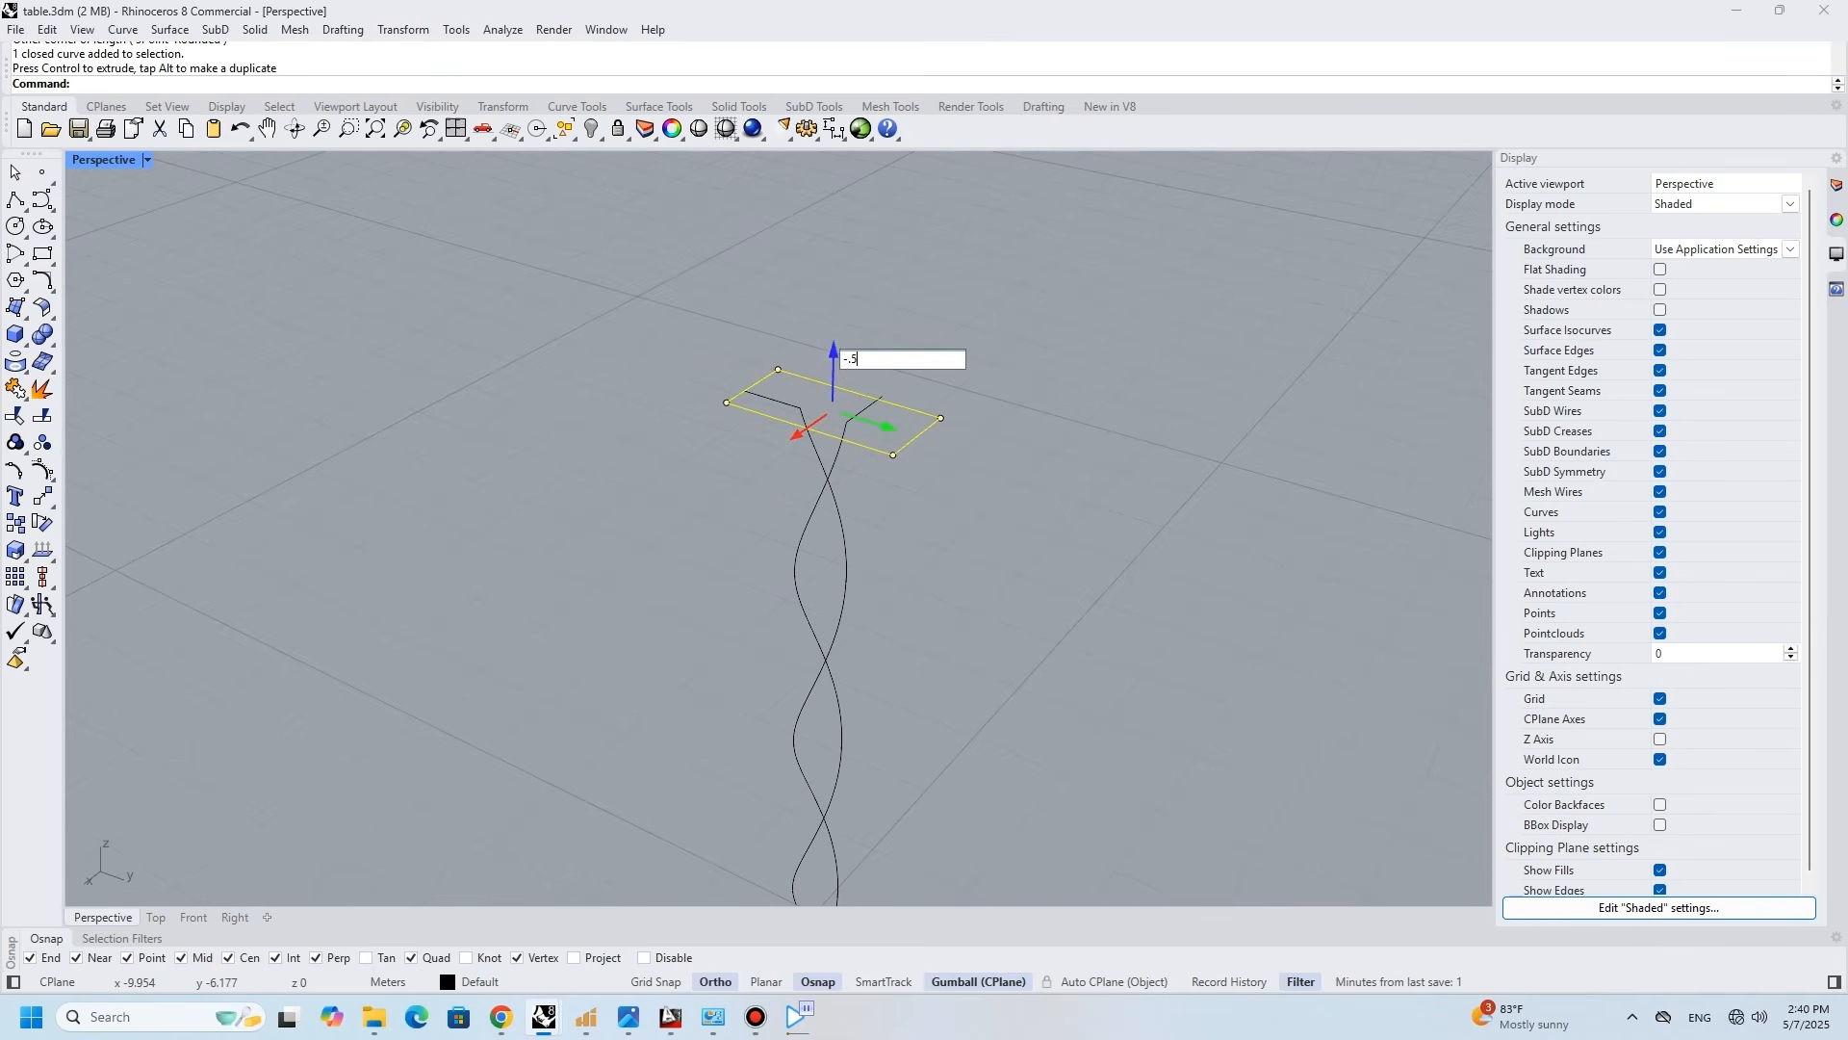
key(Return)
- Create a planar surface from the rectangle and delete the outline curve
click(23, 318)
click(65, 319)
scroll(896, 443, up, 2)
key(Delete)
- Split both helix curves with the planar surface
click(805, 458)
right_drag(805, 458, 778, 468)
click(817, 514)
scroll(813, 496, up, 3)
click(797, 454)
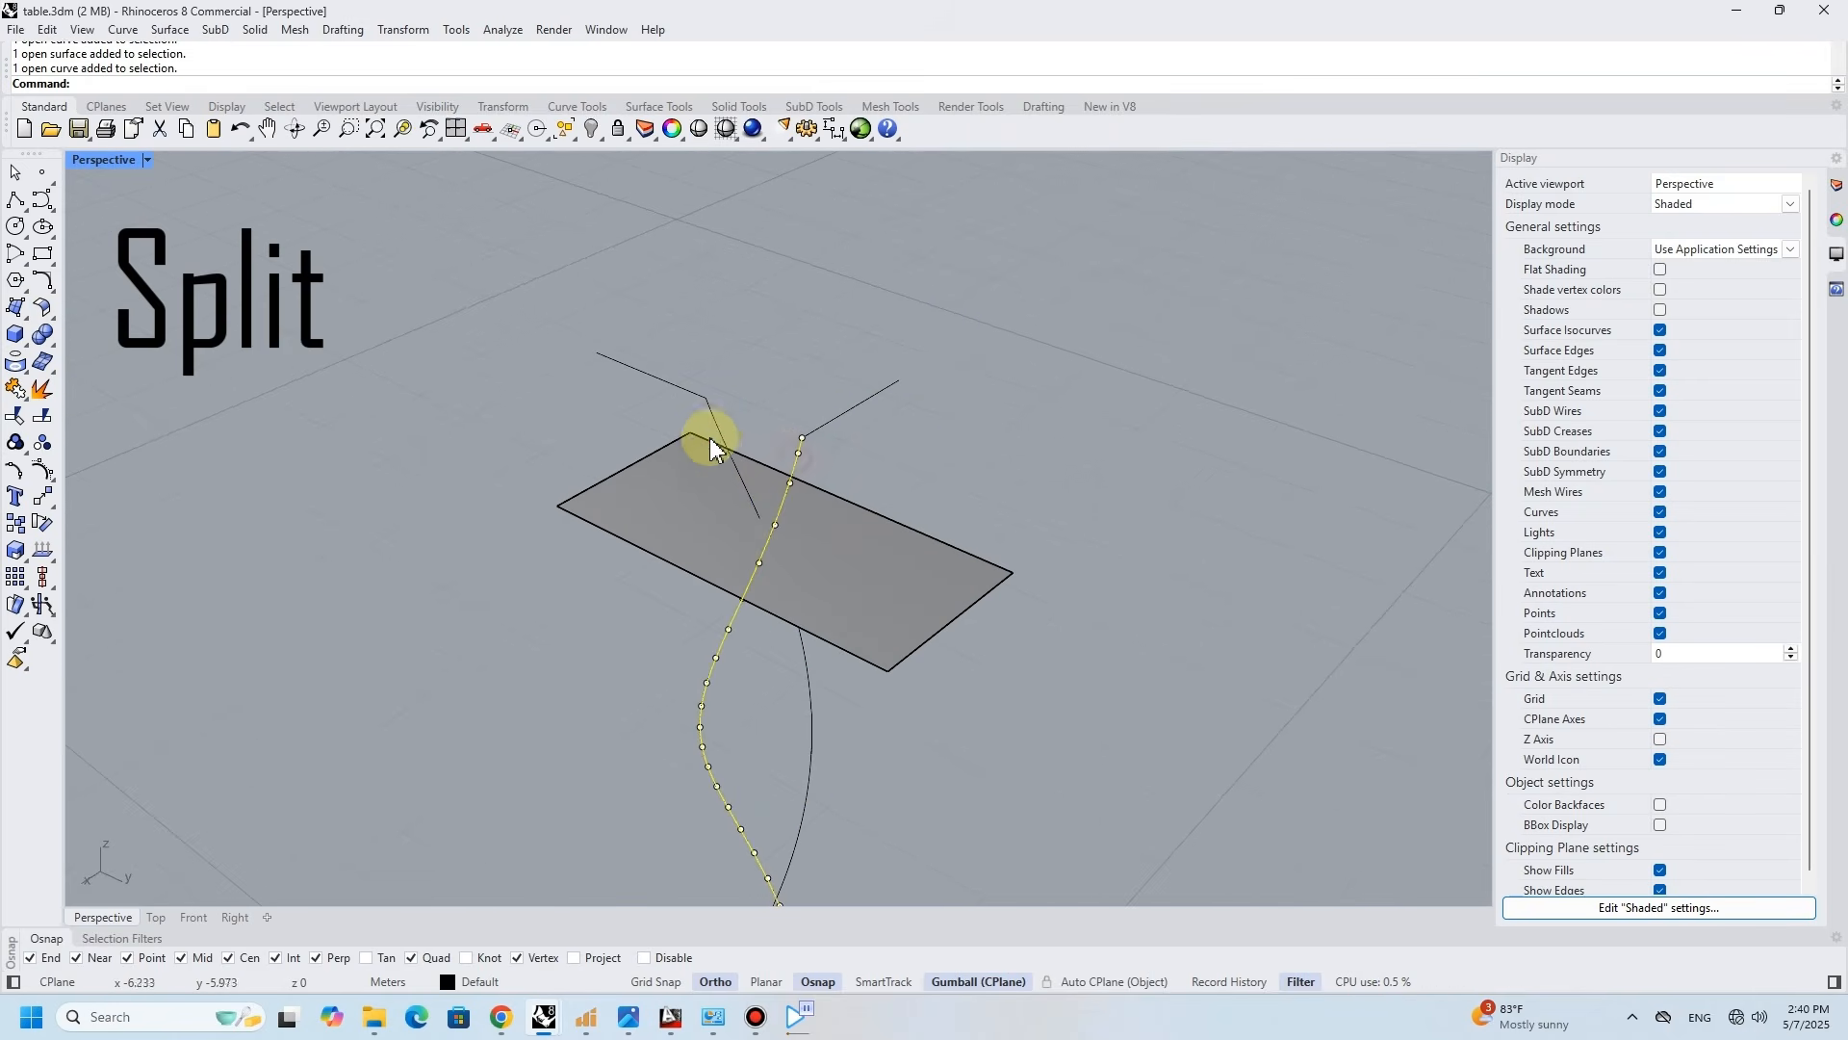
click(45, 417)
click(712, 505)
right_click(918, 553)
- Delete the cutting surface and the cut-off helix pieces at the top
ctrl+drag(874, 691, 640, 730)
key(Delete)
click(829, 549)
key(Delete)
- Move the two straight lines by their inner ends onto the trimmed upper ends of the helices
right_drag(871, 545, 834, 553)
click(882, 613)
right_drag(883, 616, 834, 575)
text(m)
key(space)
click(833, 571)
click(787, 674)
click(716, 526)
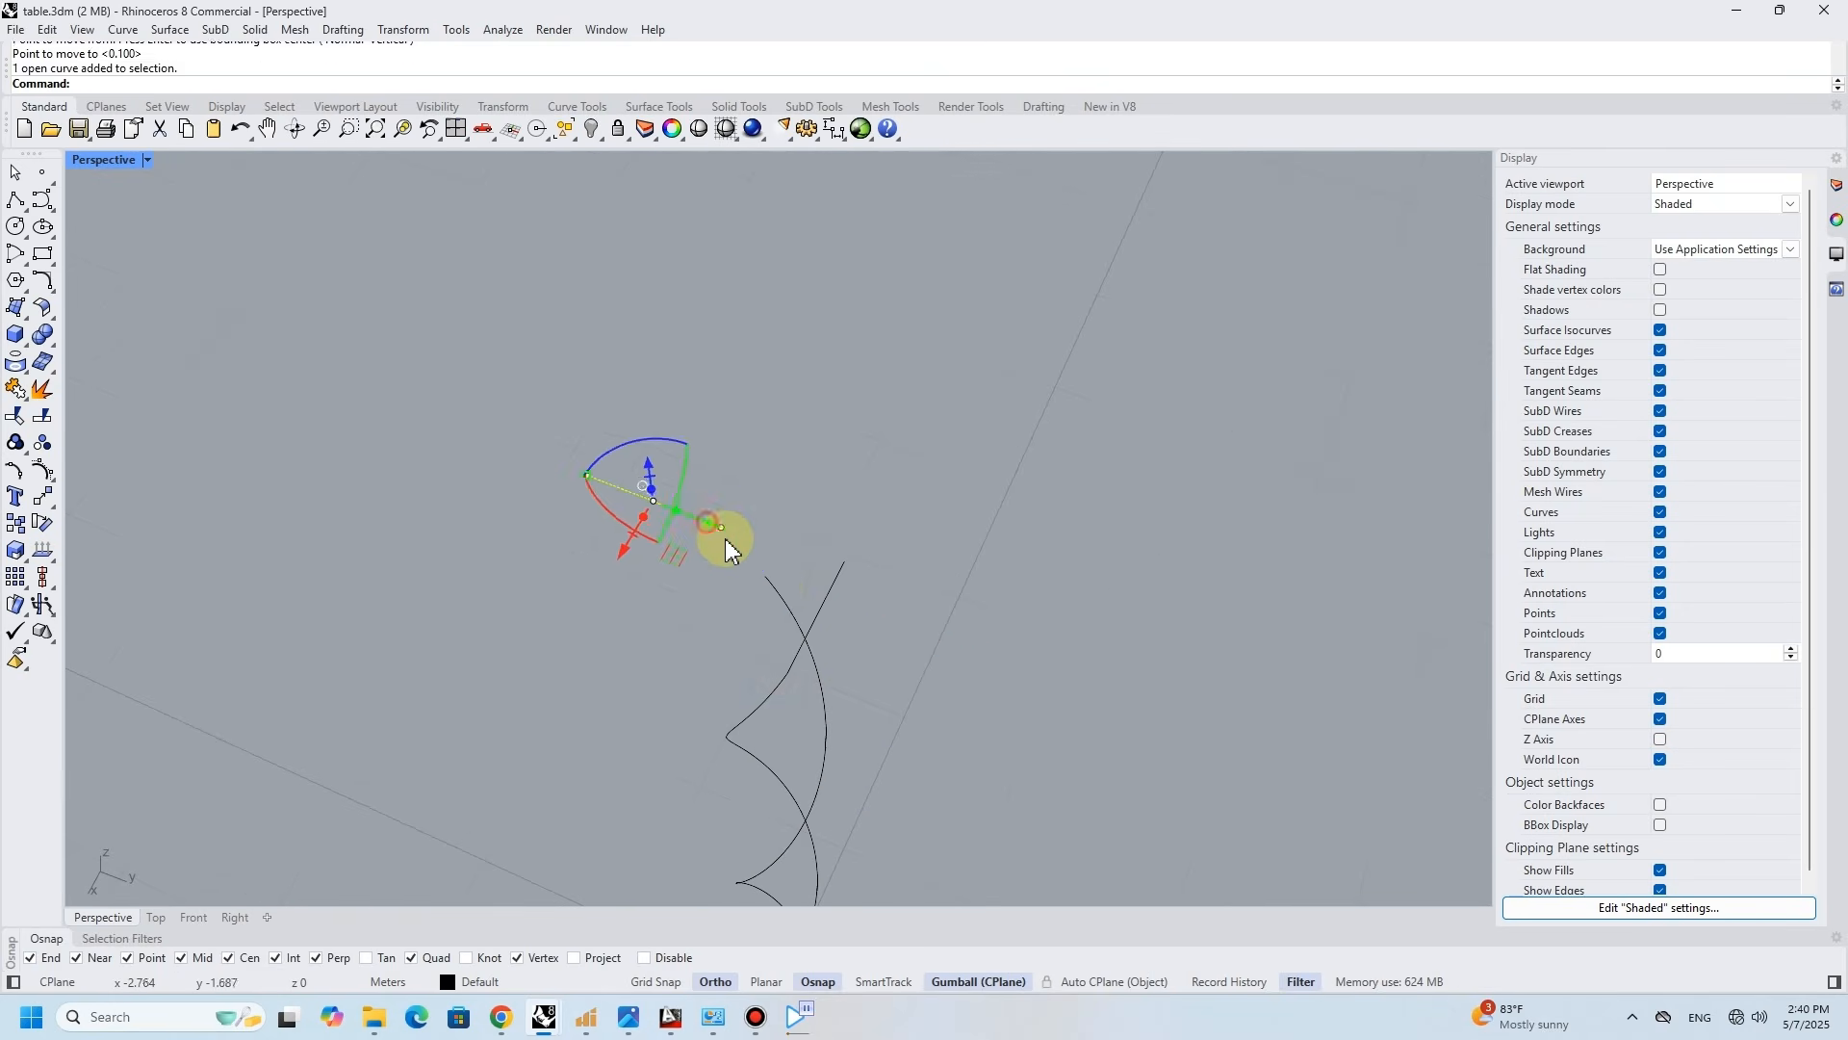
right_click(725, 539)
click(721, 529)
click(766, 578)
- Raise the straight lines 1 above the trimmed helix ends and shift them outward from the helices
right_drag(616, 467, 601, 377)
click(576, 286)
text(1)
key(Return)
click(815, 410)
right_drag(805, 364, 796, 443)
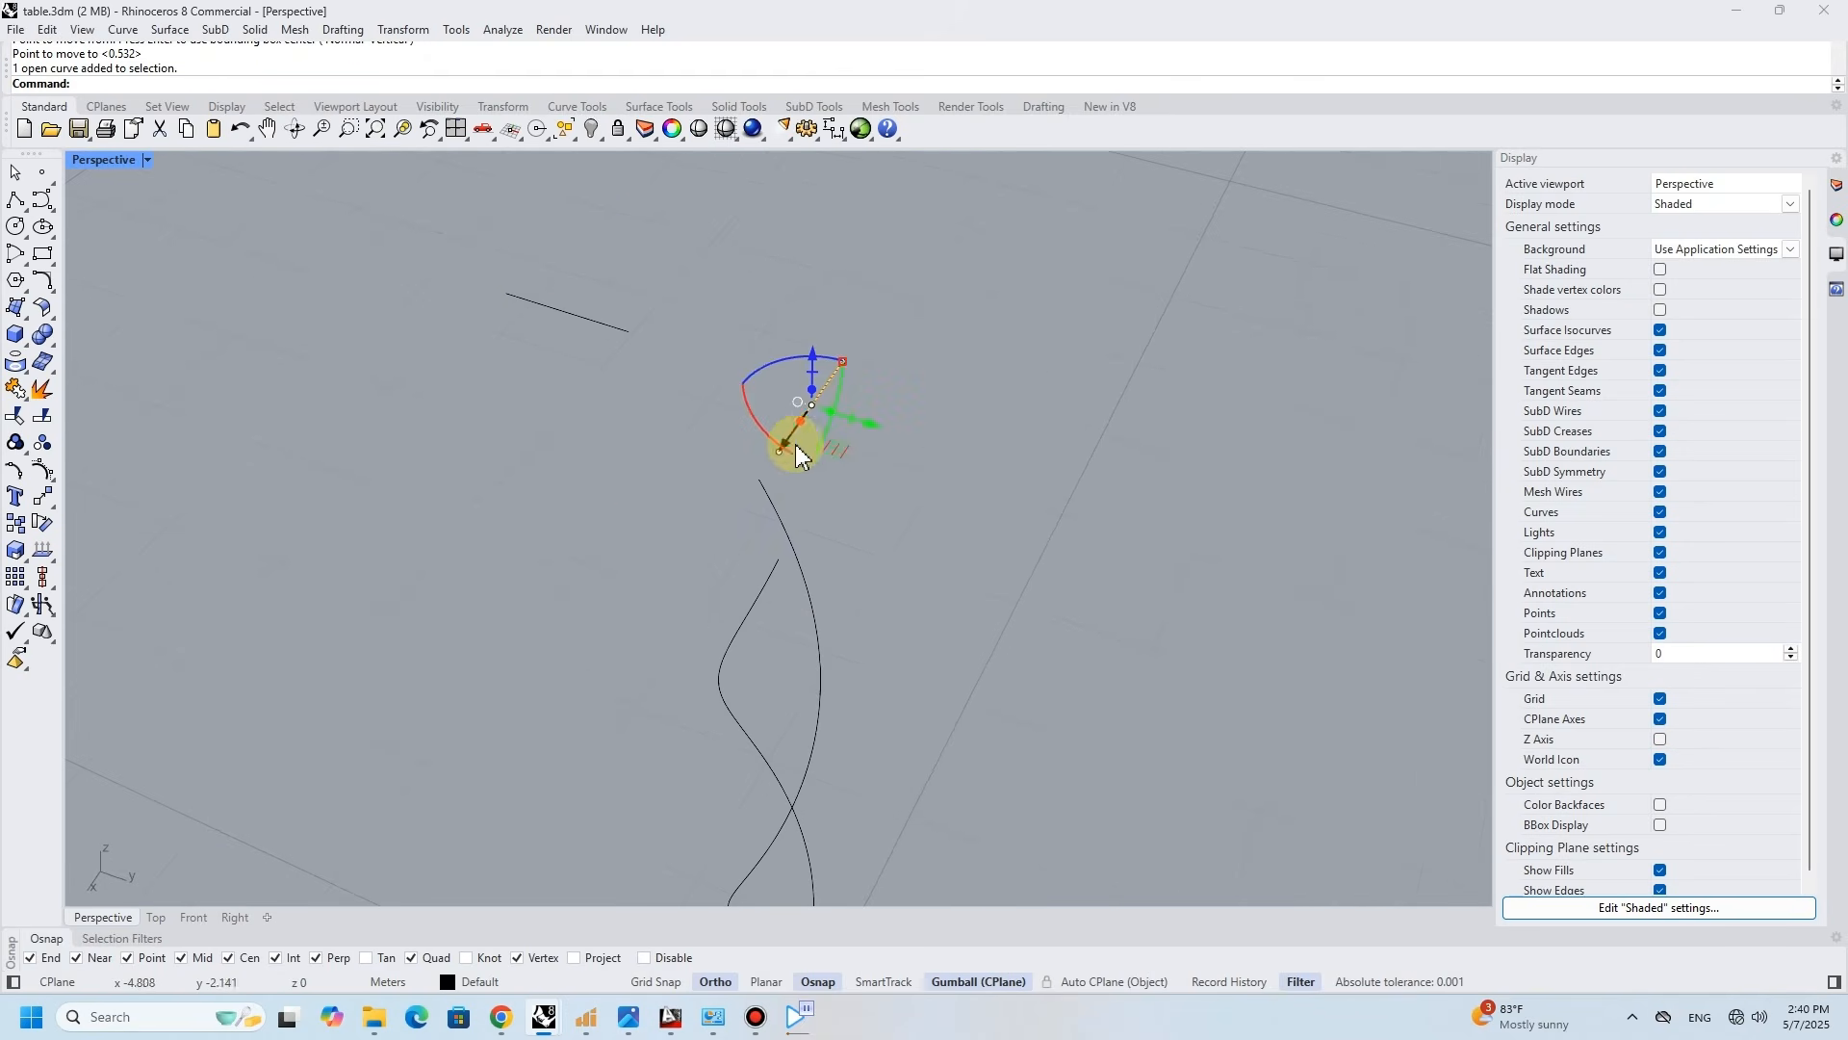
key(Return)
key(Escape)
- Connect each trimmed helix end to its straight line with an arc blend
right_drag(923, 501, 1099, 514)
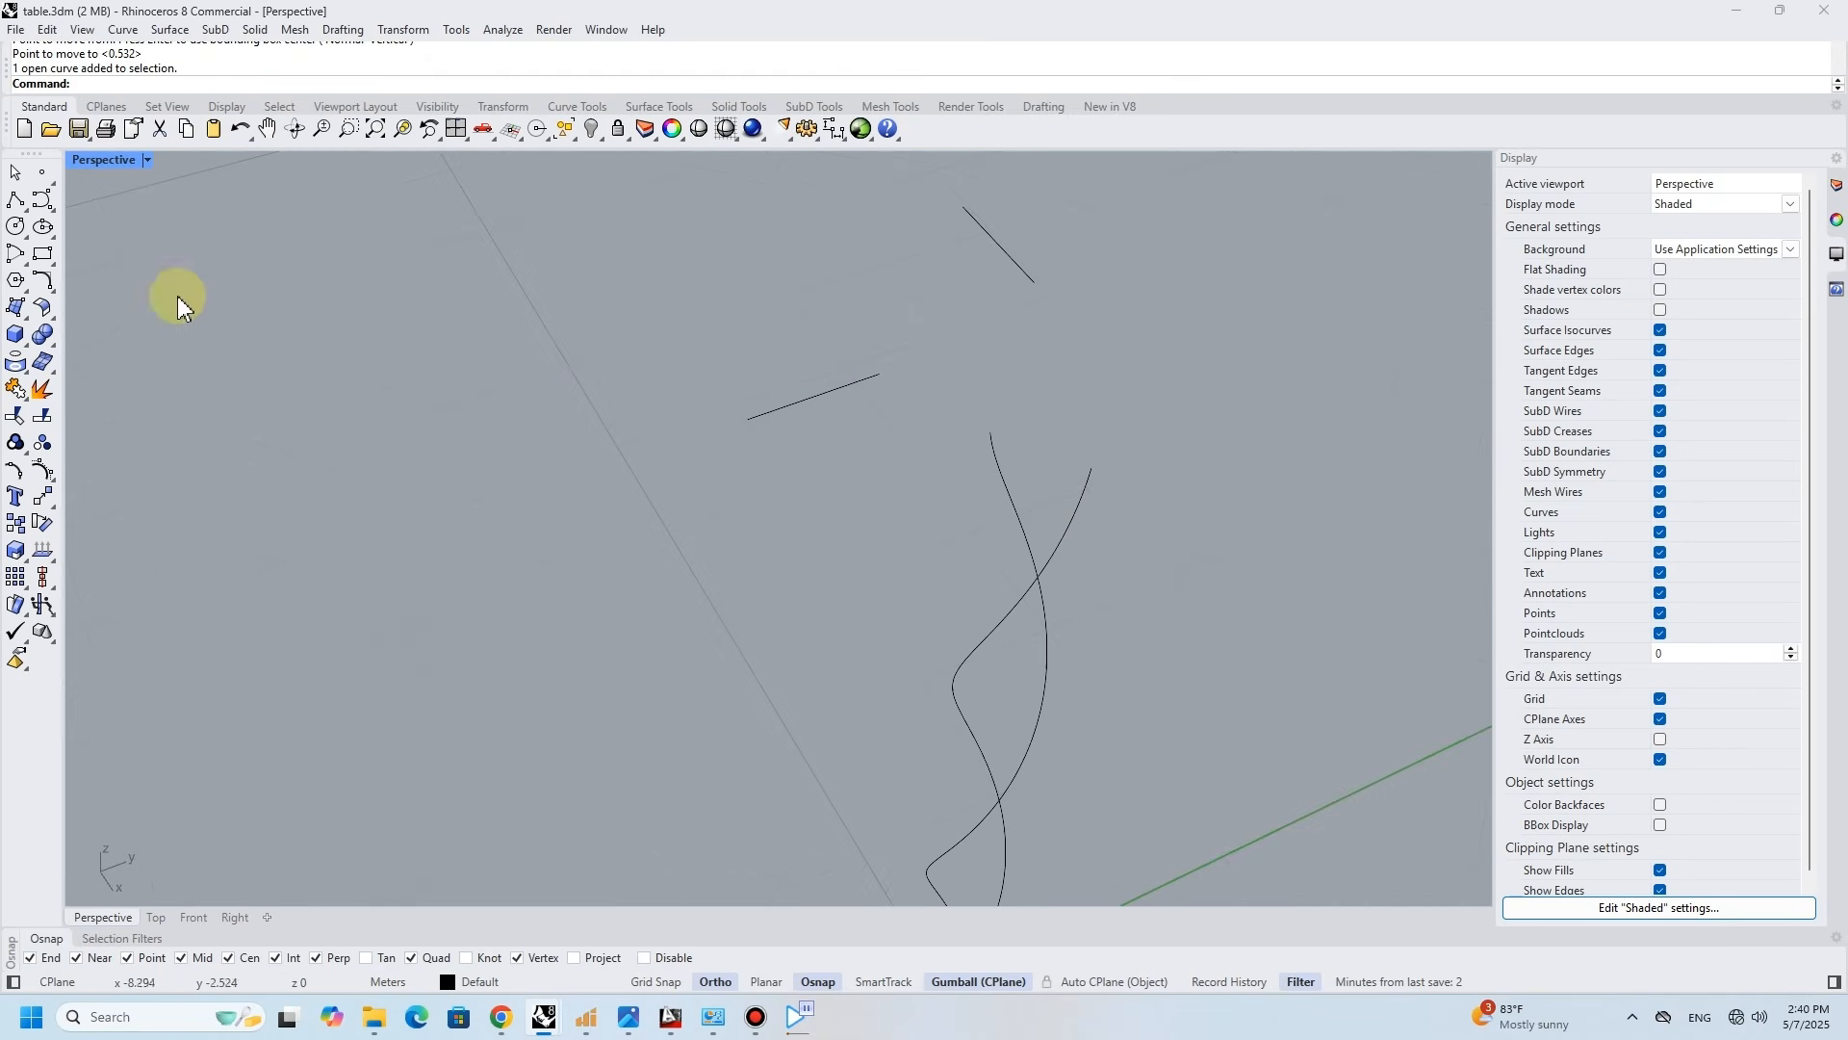
click(52, 288)
click(213, 294)
click(1088, 470)
click(1028, 283)
key(Return)
right_drag(1036, 455, 949, 471)
key(Return)
click(945, 473)
click(794, 390)
right_drag(794, 395, 678, 405)
key(Return)
- Join each arc blend with its adjoining straight line at the top of the helices
click(678, 405)
click(714, 360)
click(19, 389)
click(593, 412)
click(626, 398)
- Rebuild both joined top curves with a point count of 5 and degree 3
shift+click(541, 321)
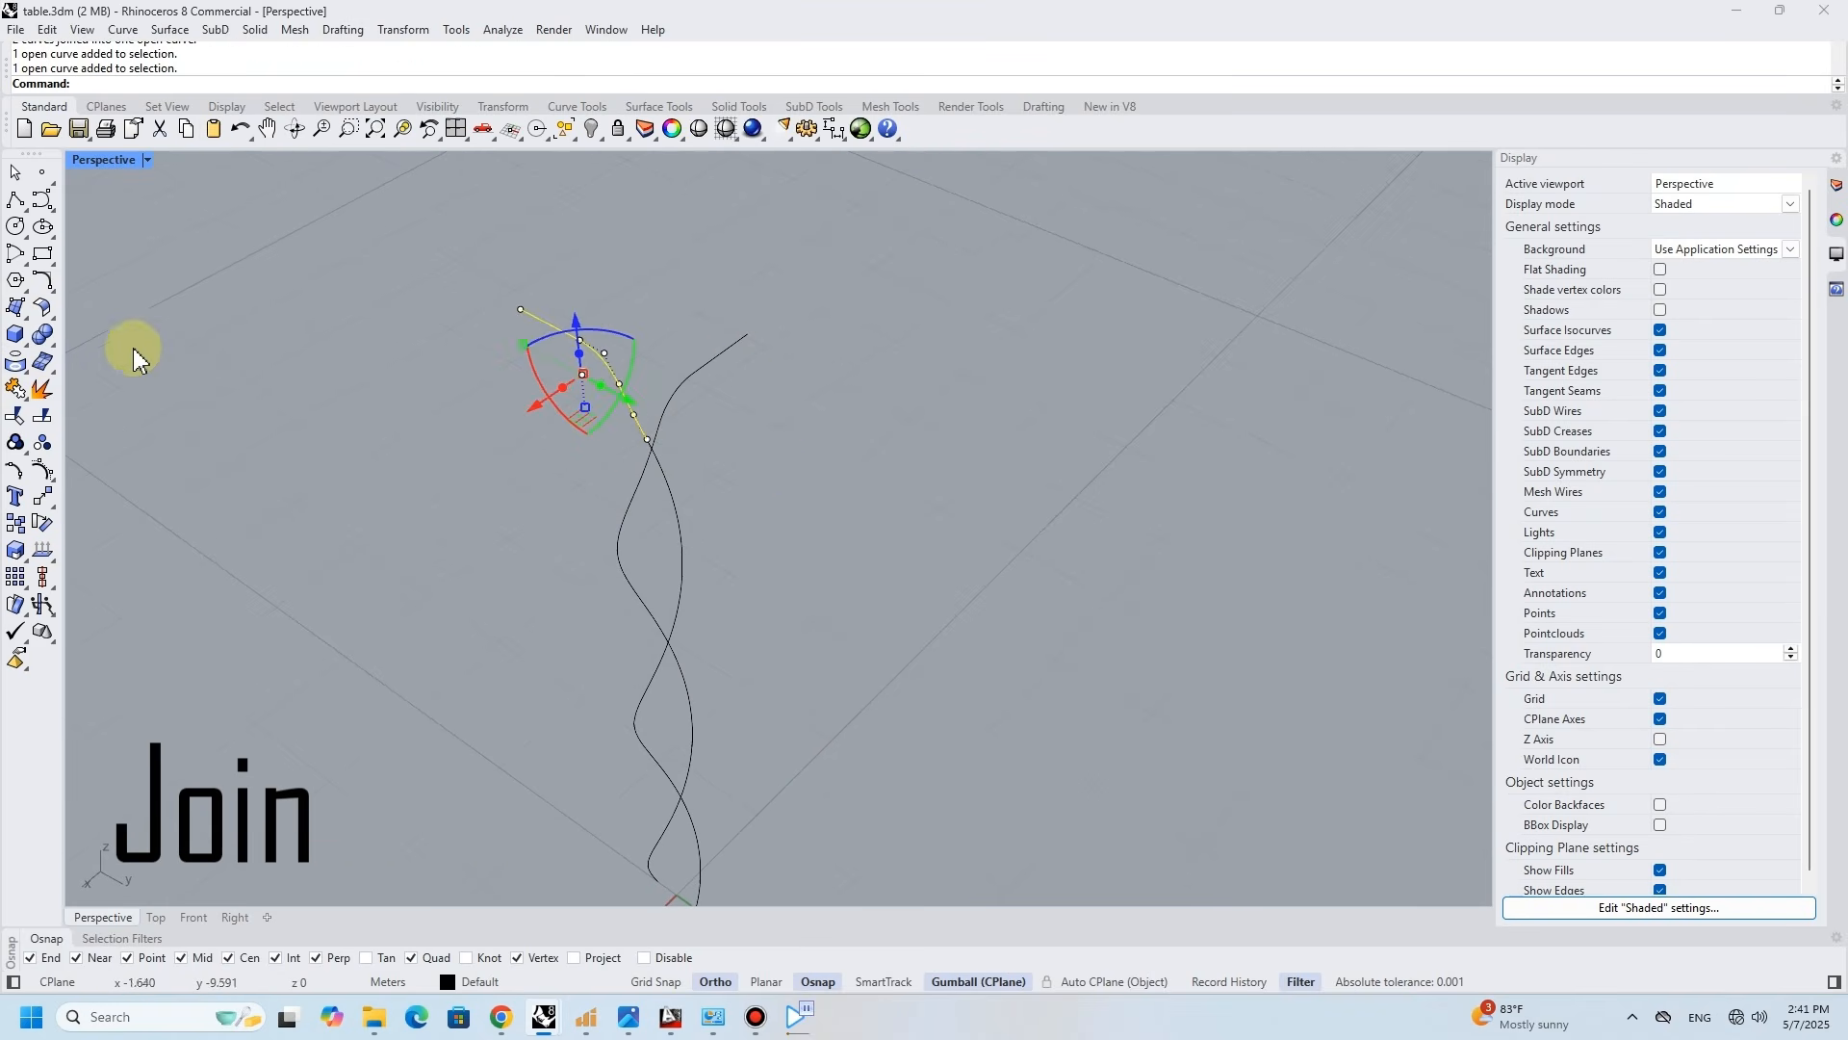
click(718, 359)
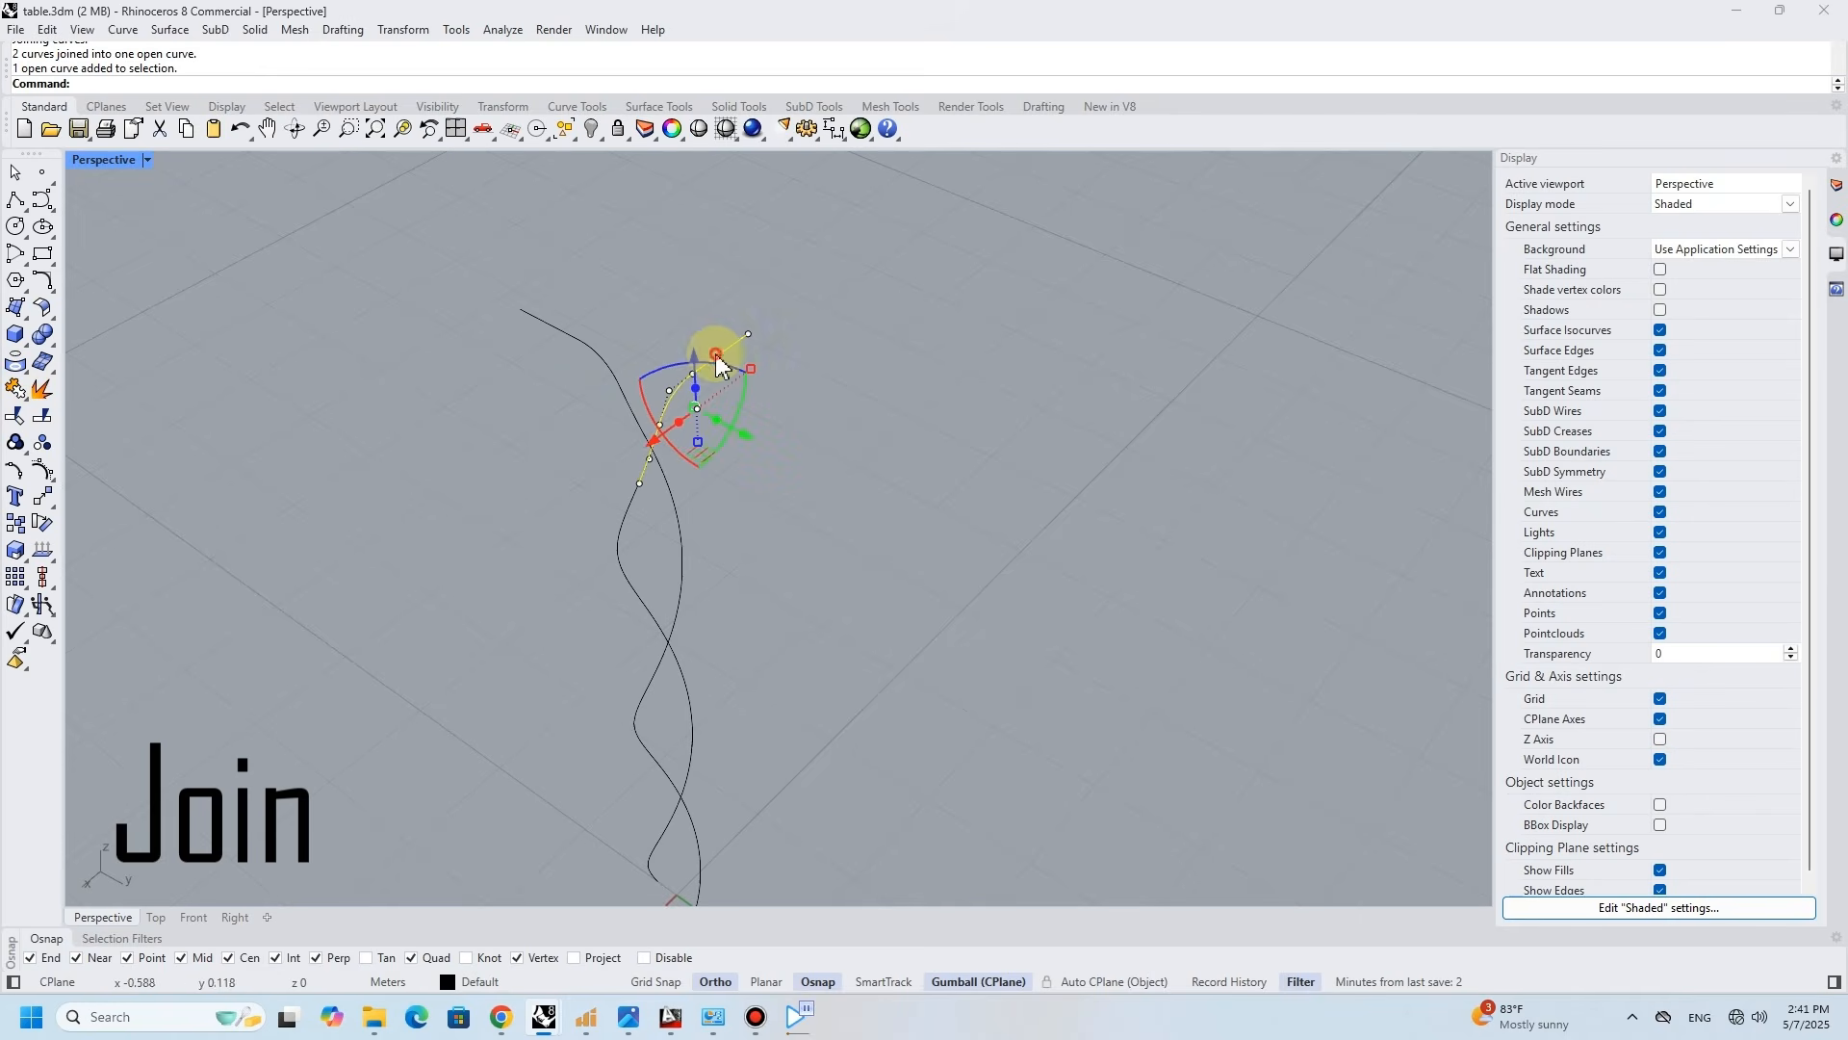
click(50, 289)
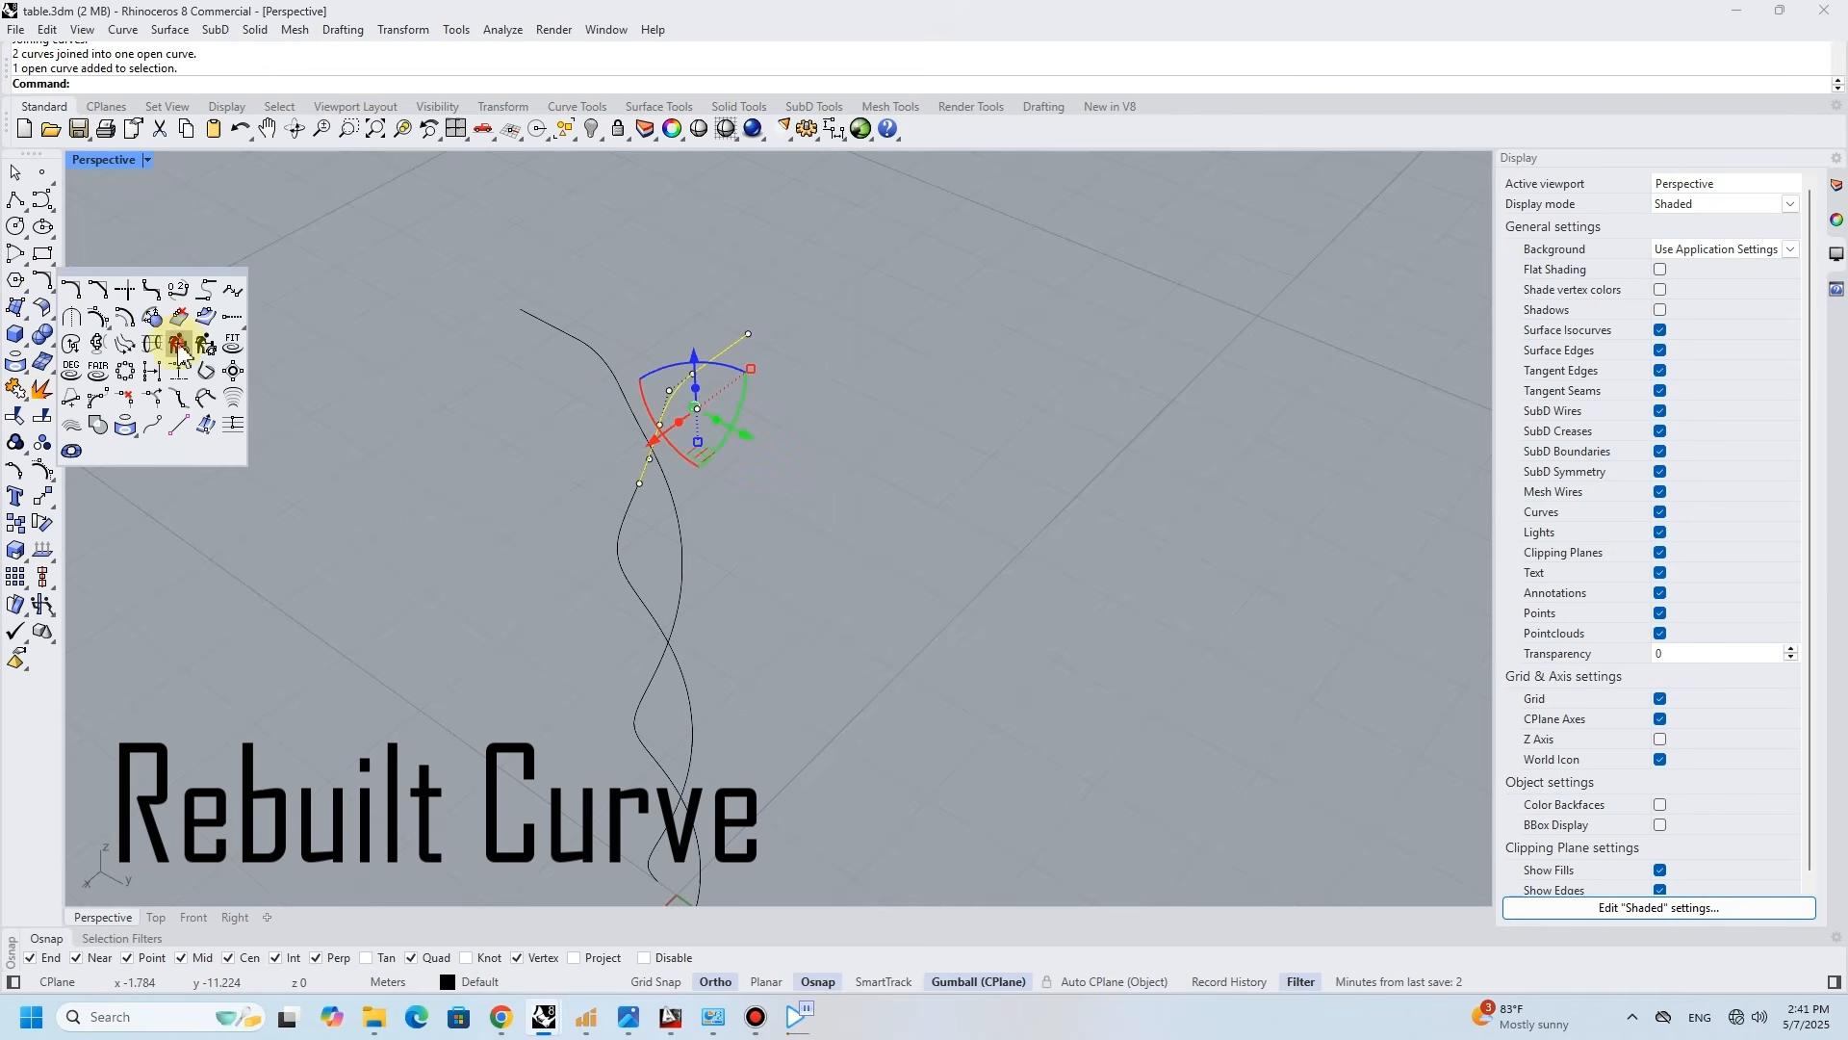
click(179, 348)
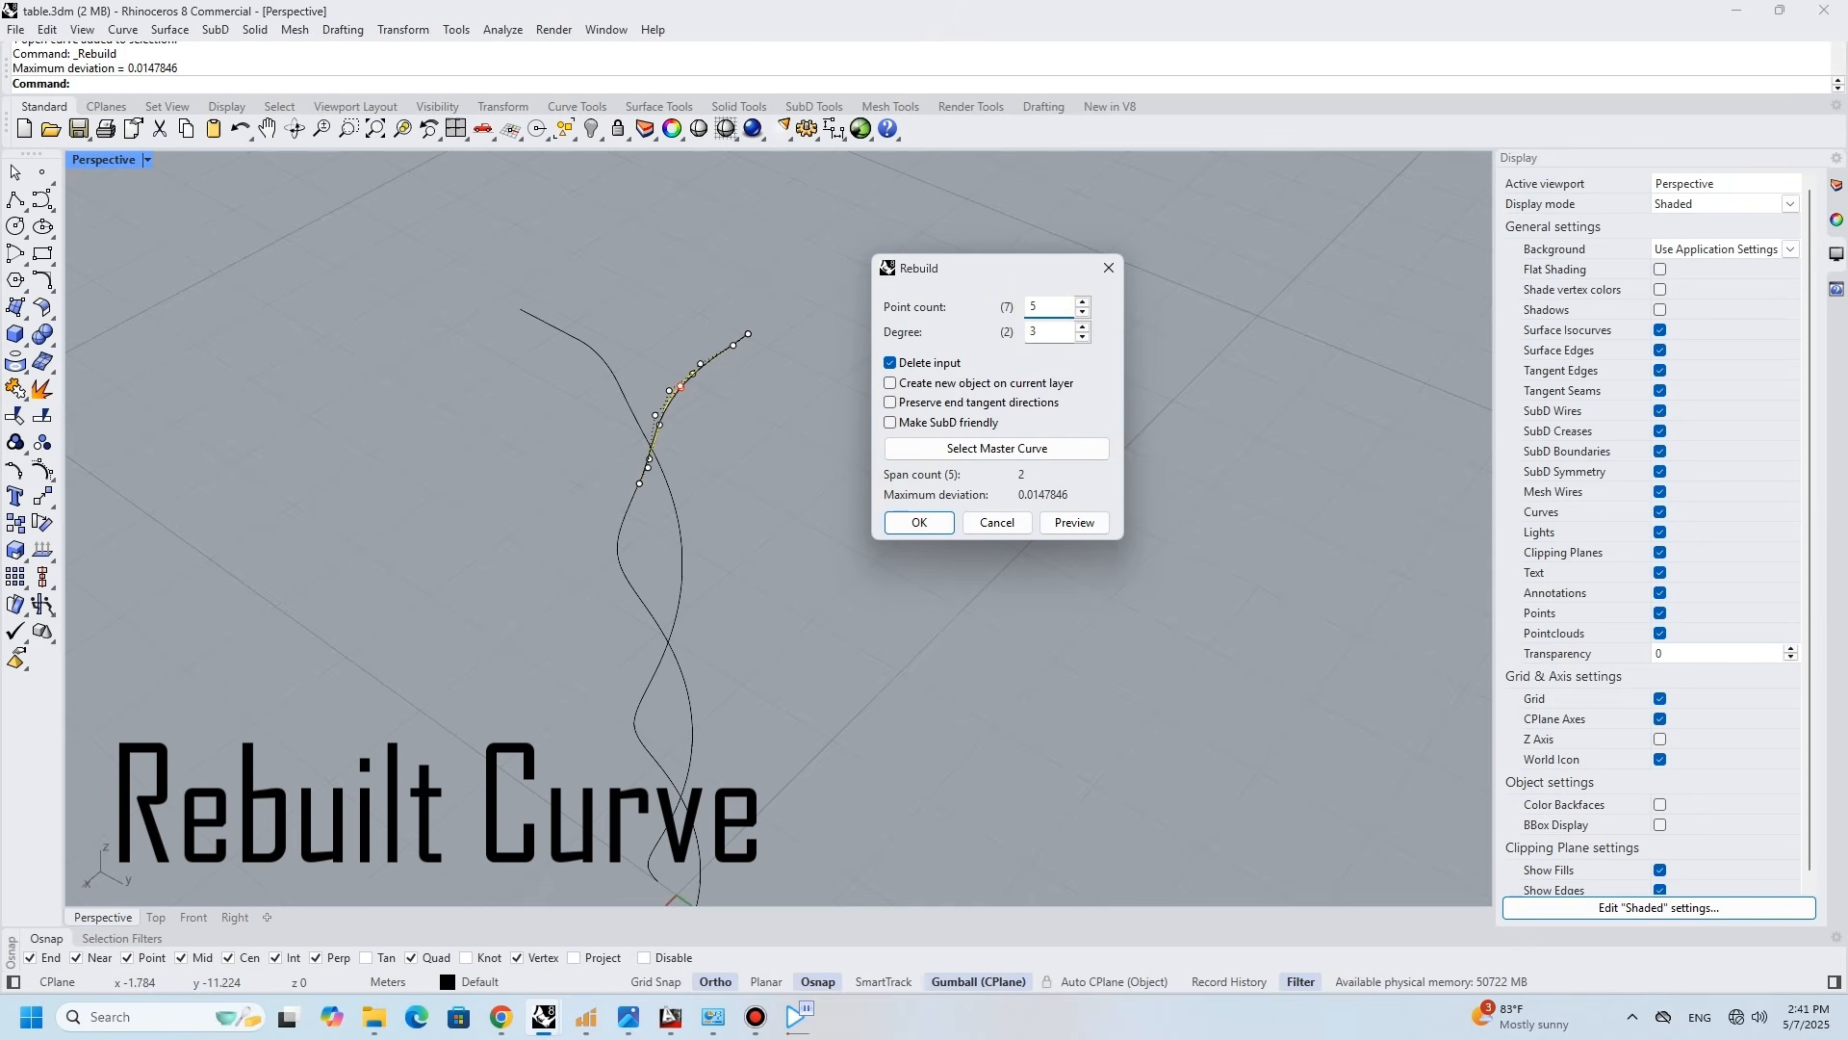
double_click(1046, 302)
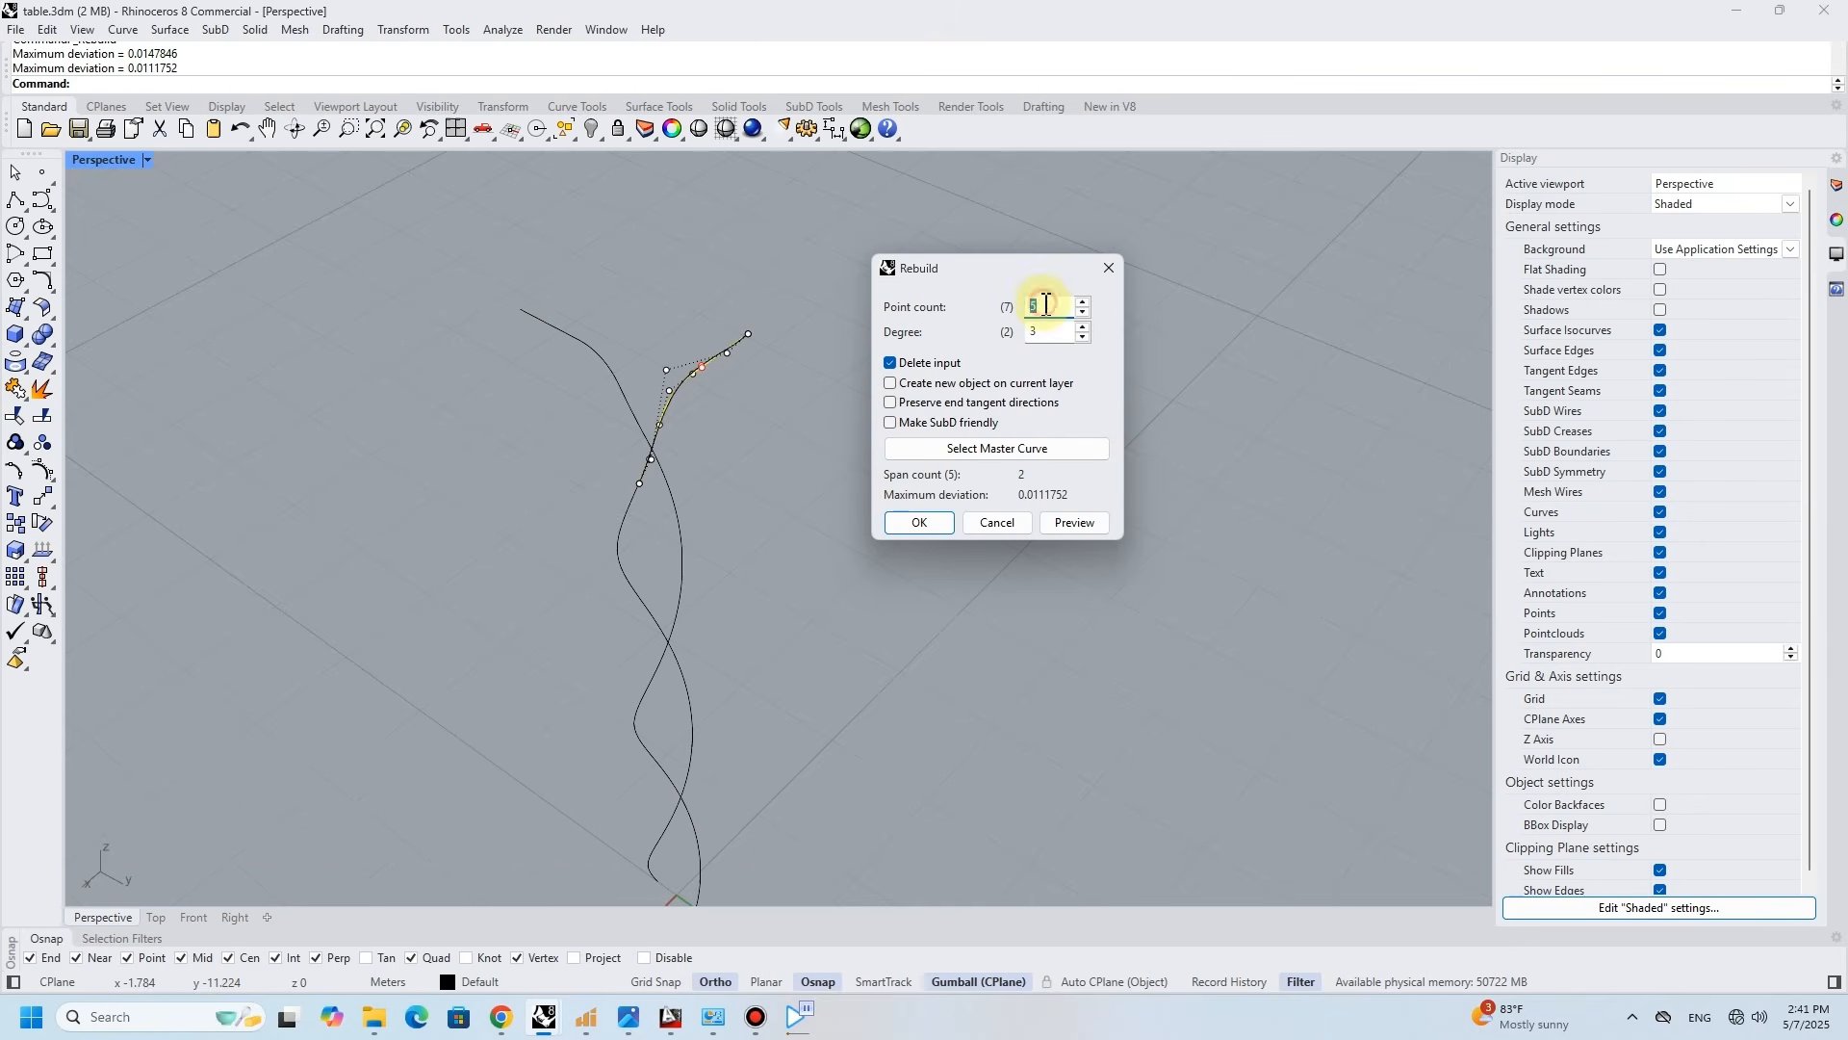
click(947, 533)
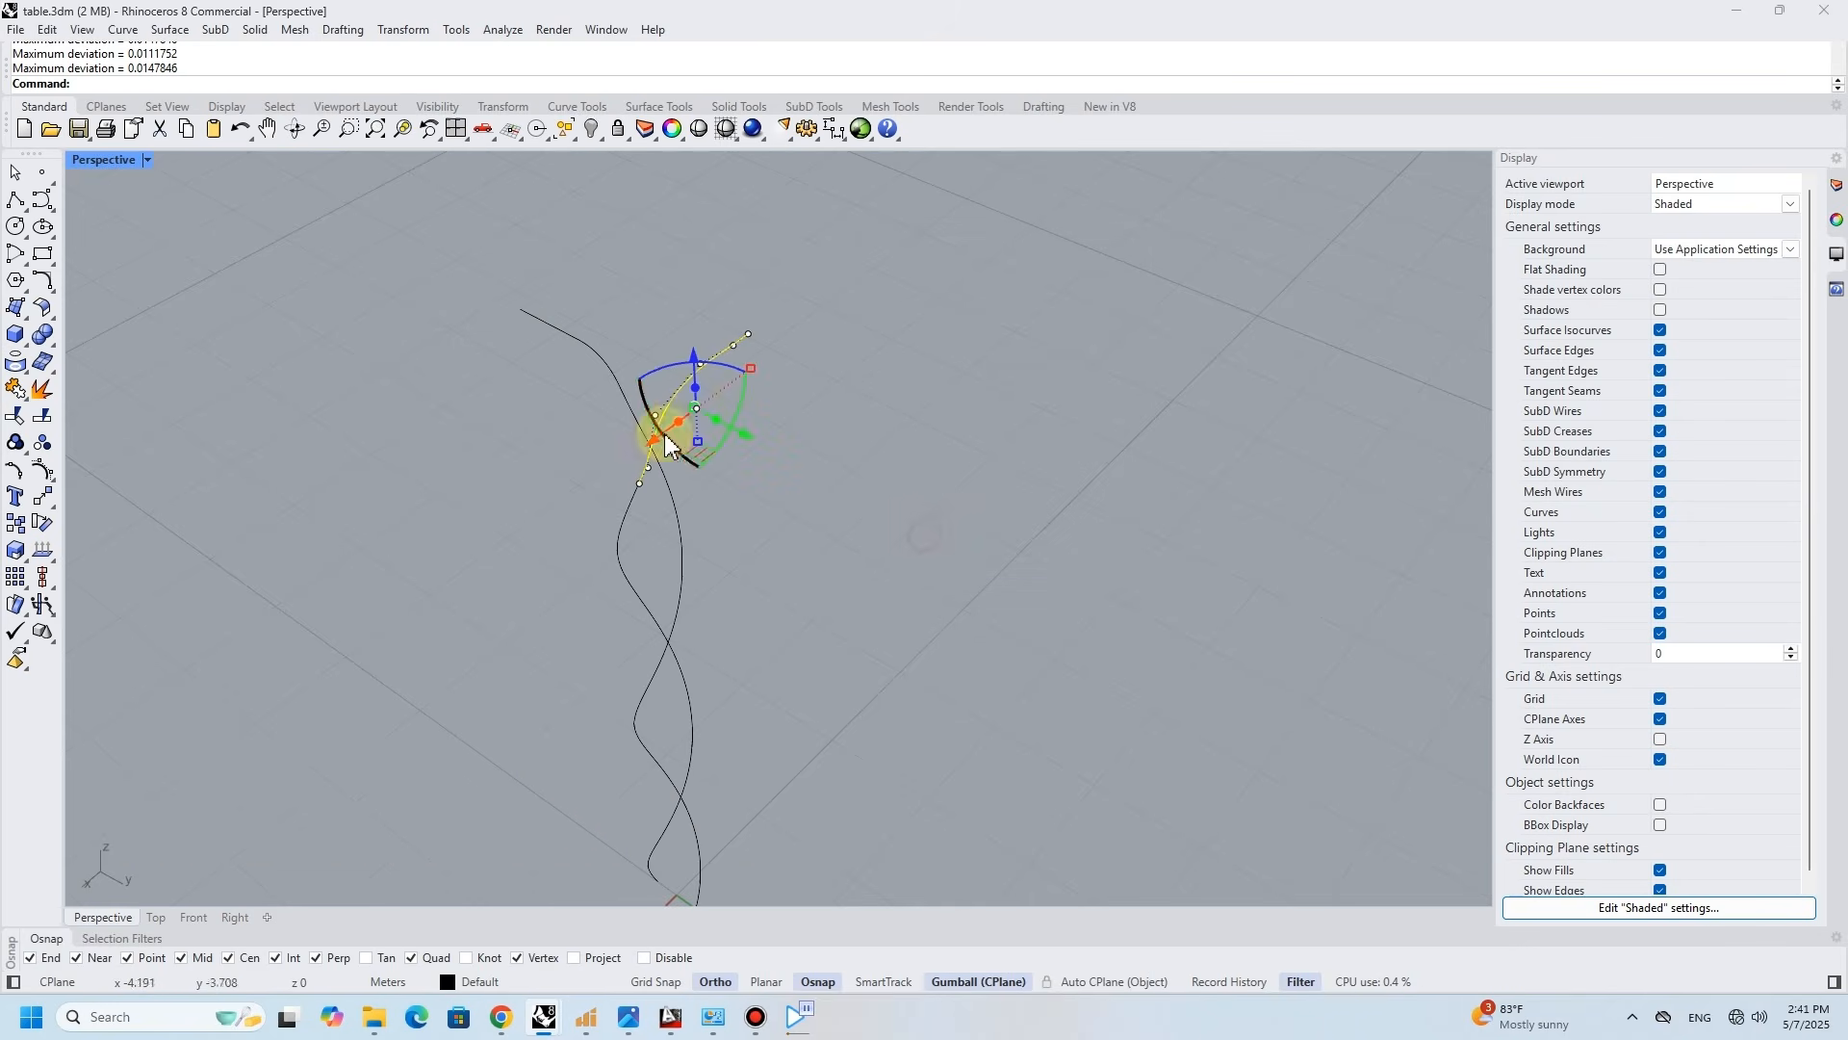
right_click(616, 385)
click(921, 521)
- Draw a straight line between the lower ends of the two helices
click(789, 471)
scroll(789, 472, down, 4)
right_drag(789, 472, 895, 616)
scroll(771, 653, up, 10)
click(15, 199)
click(775, 723)
click(839, 732)
key(Return)
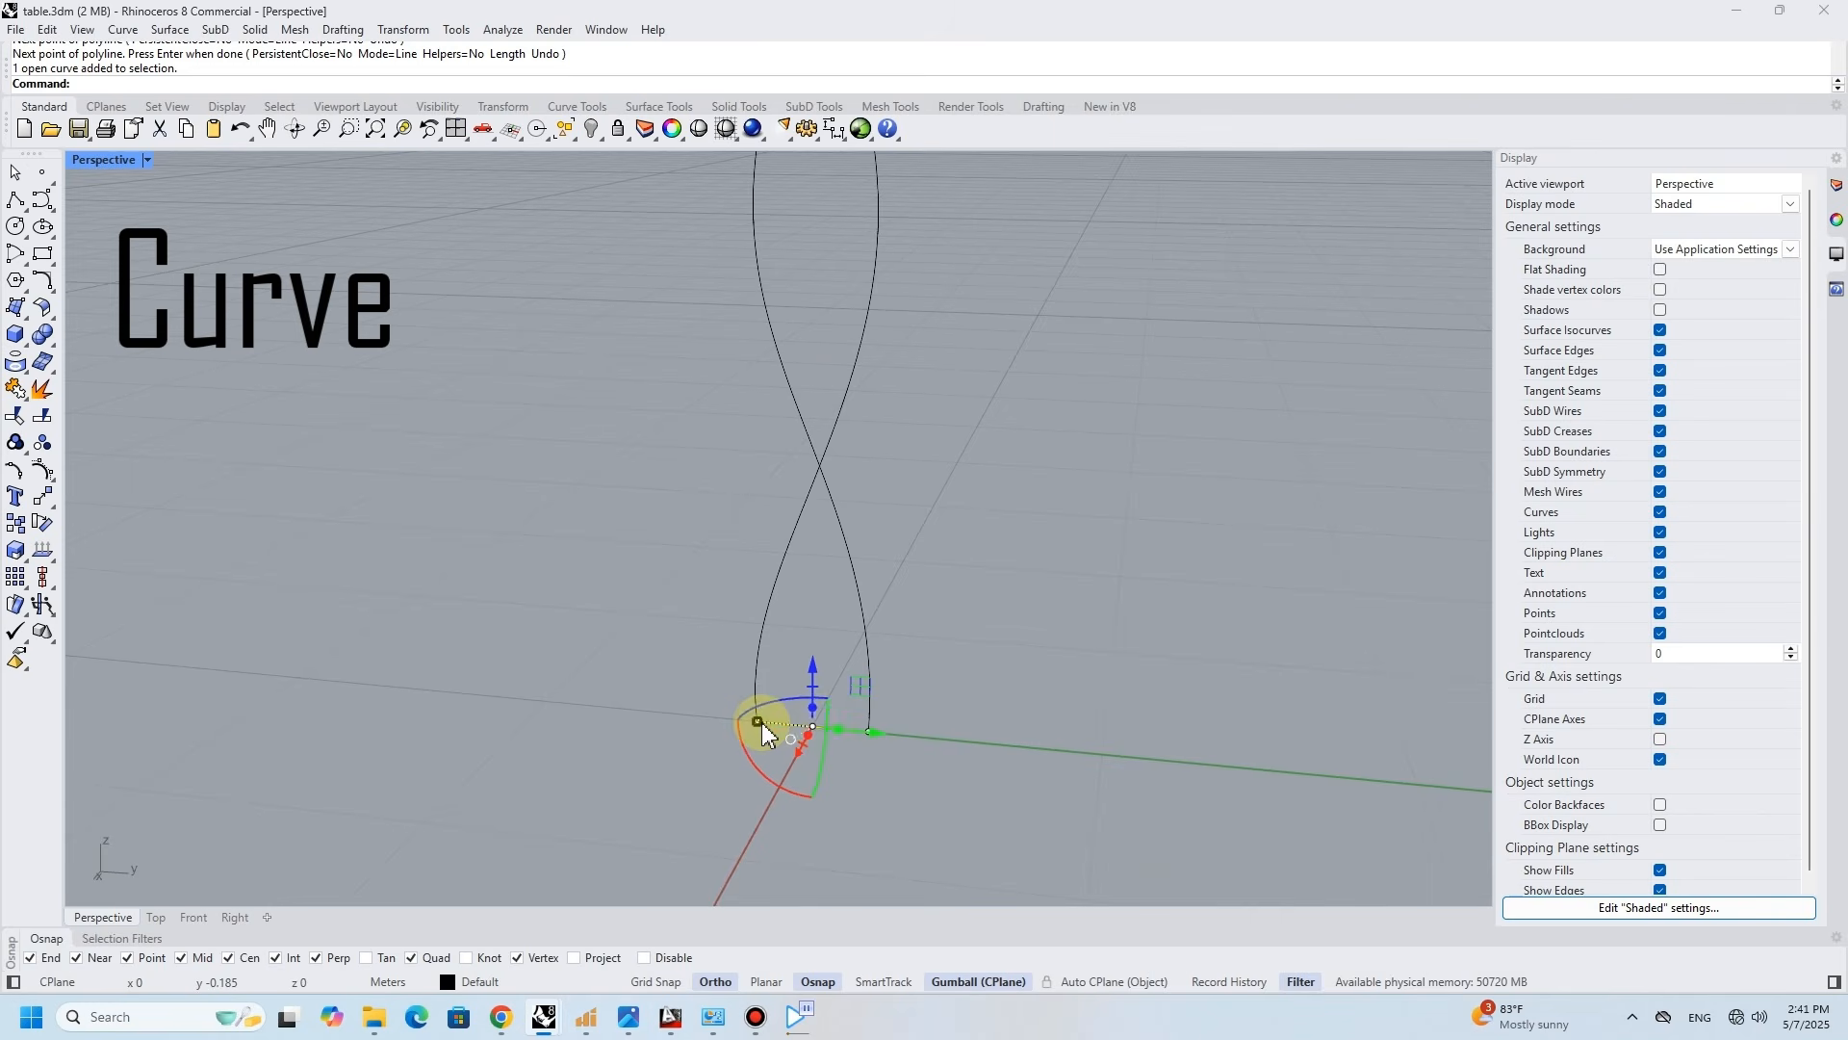
- Shorten the bottom connecting line about its middle and lower it 0.2
scroll(774, 715, up, 4)
click(764, 682)
click(807, 727)
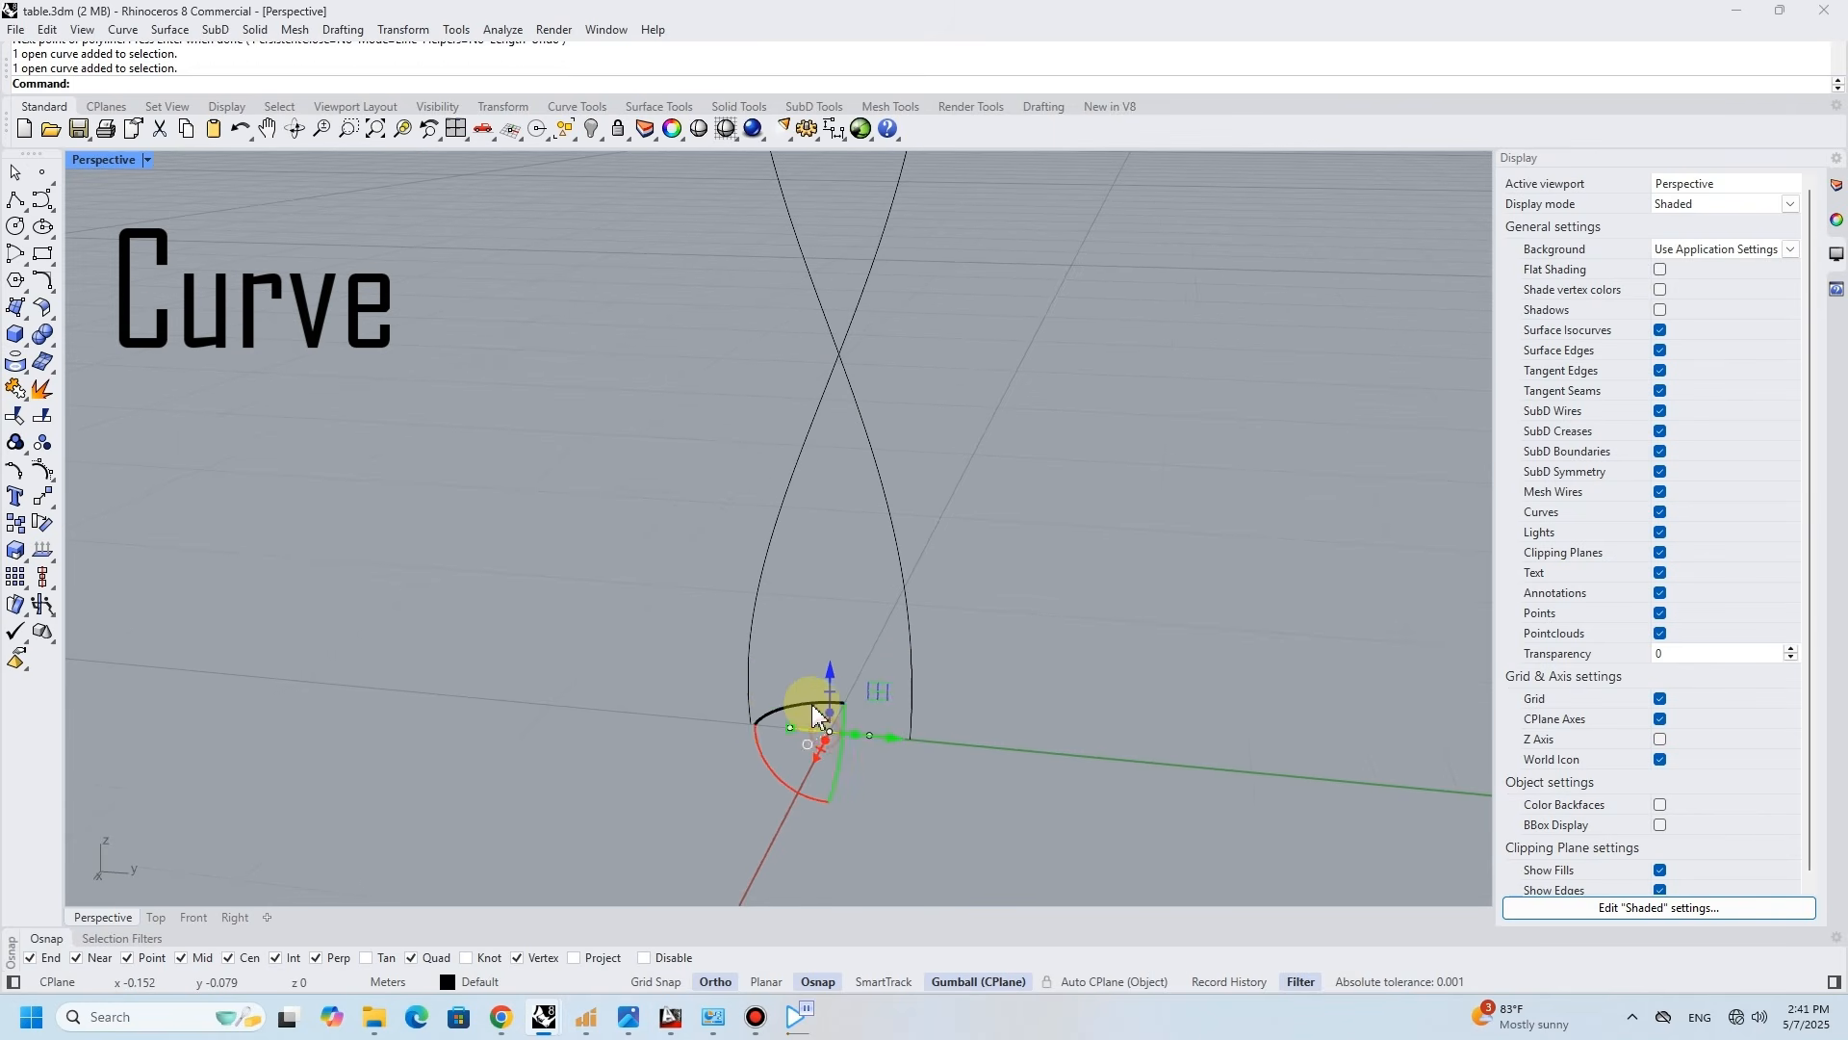
click(830, 673)
text(-0.2)
key(Return)
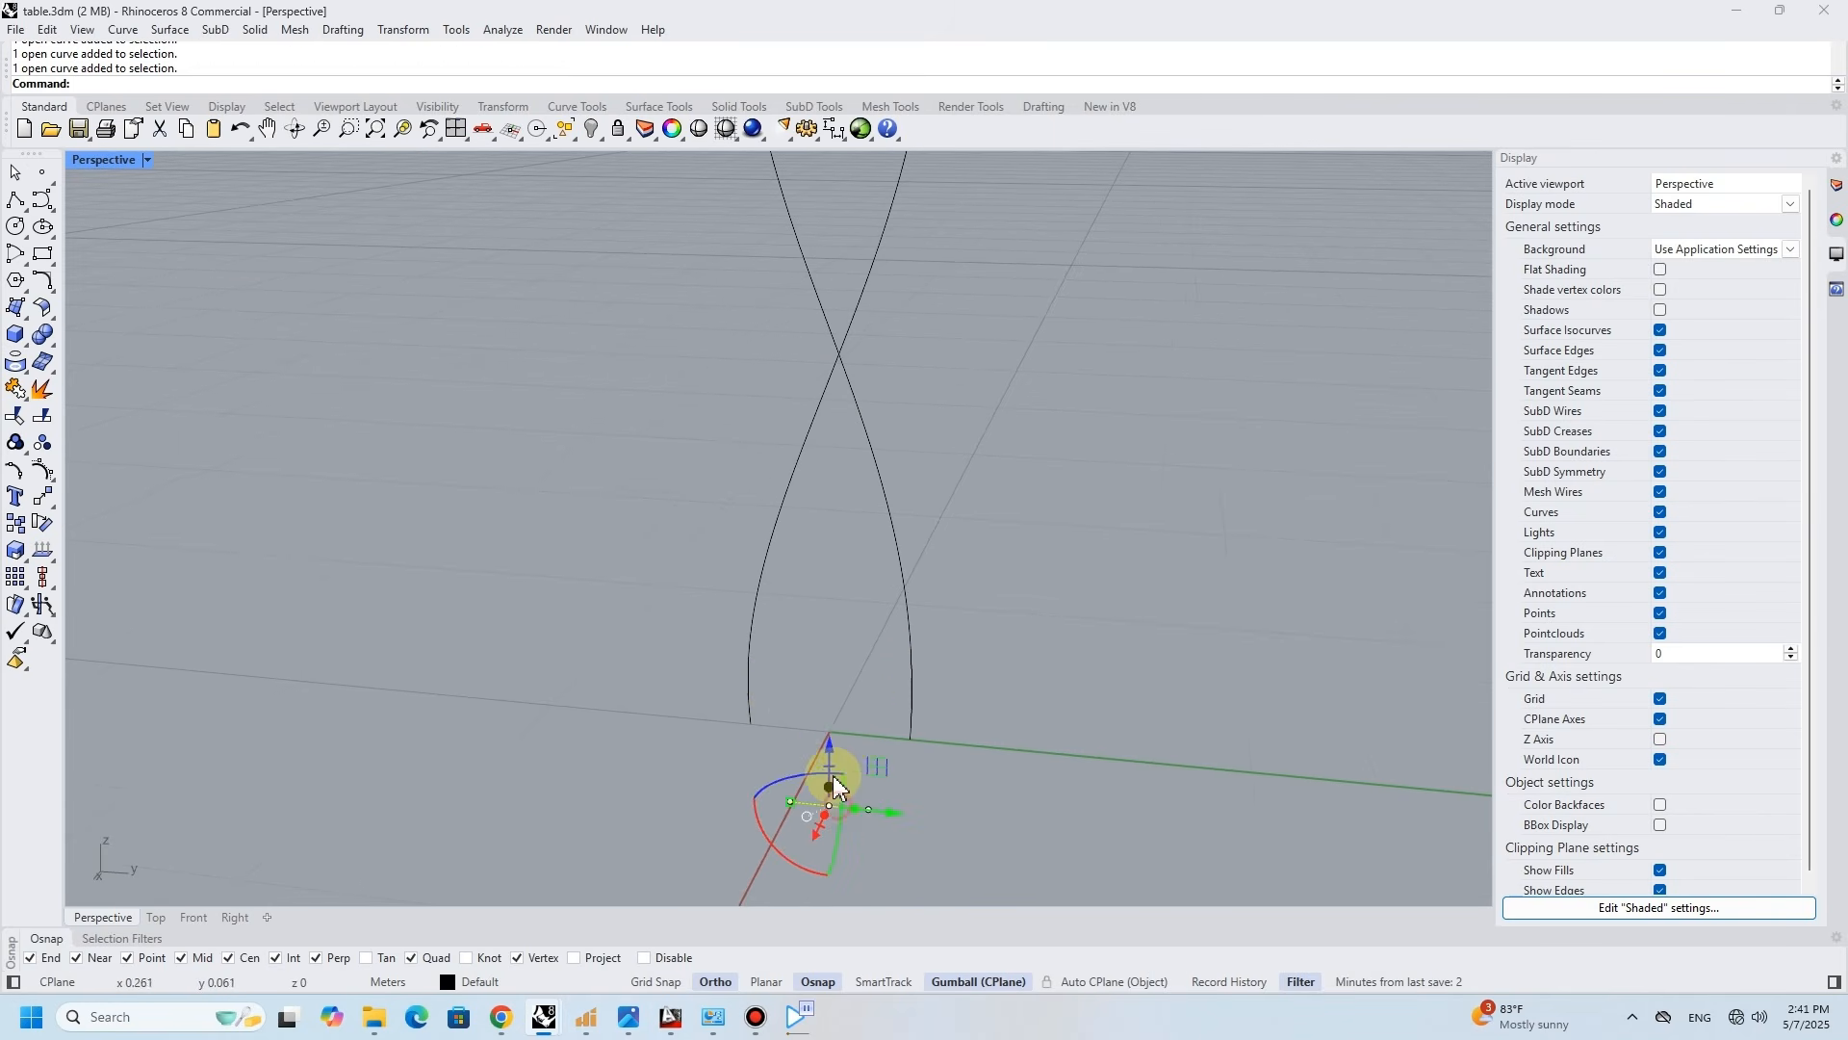
- Connect both ends of the lowered line to the helix bottoms with arc blends
click(46, 293)
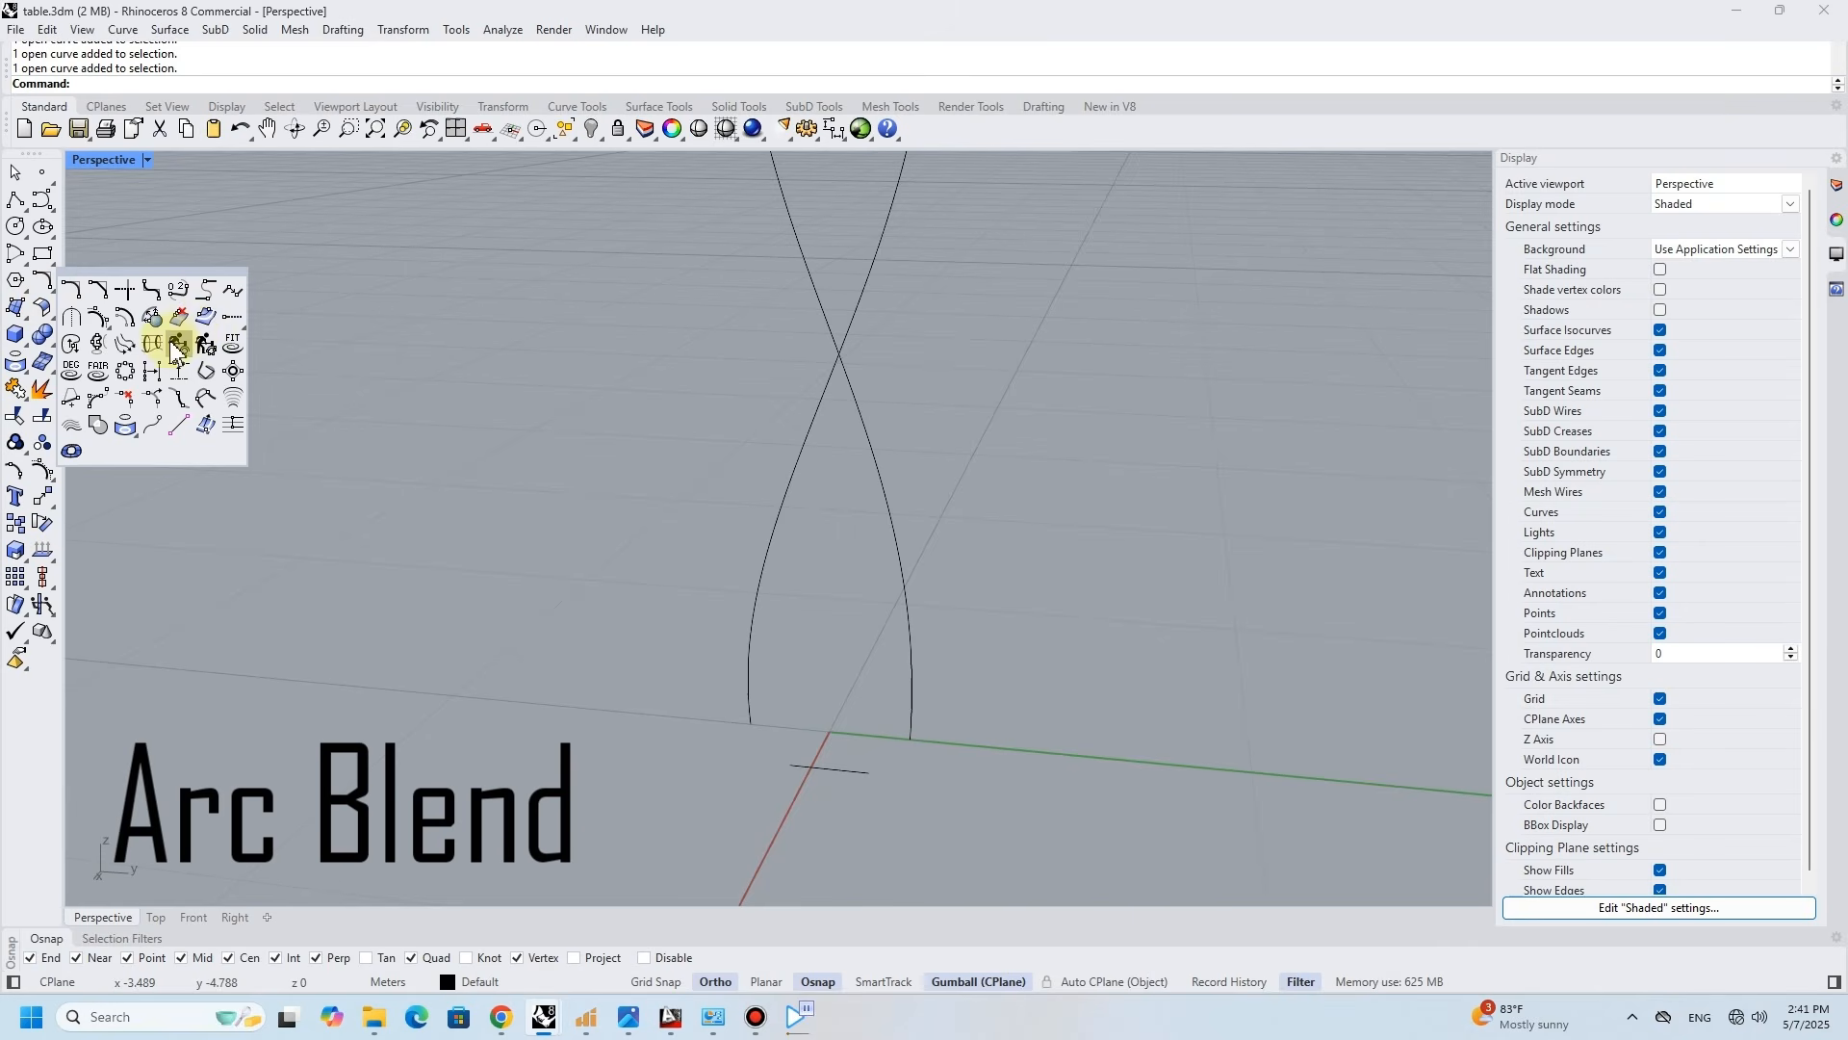
click(208, 290)
click(793, 768)
click(751, 702)
key(Return)
key(Return)
click(858, 771)
click(912, 733)
key(Return)
- Undo the last rebuild and join all the curves into one continuous curve
mouse_move(915, 730)
right_down()
mouse_move(899, 710)
mouse_move(626, 671)
mouse_move(607, 771)
mouse_move(853, 738)
mouse_move(870, 644)
mouse_move(888, 707)
right_up()
key(ctrl+z)
right_drag(660, 702, 647, 244)
key(ctrl+a)
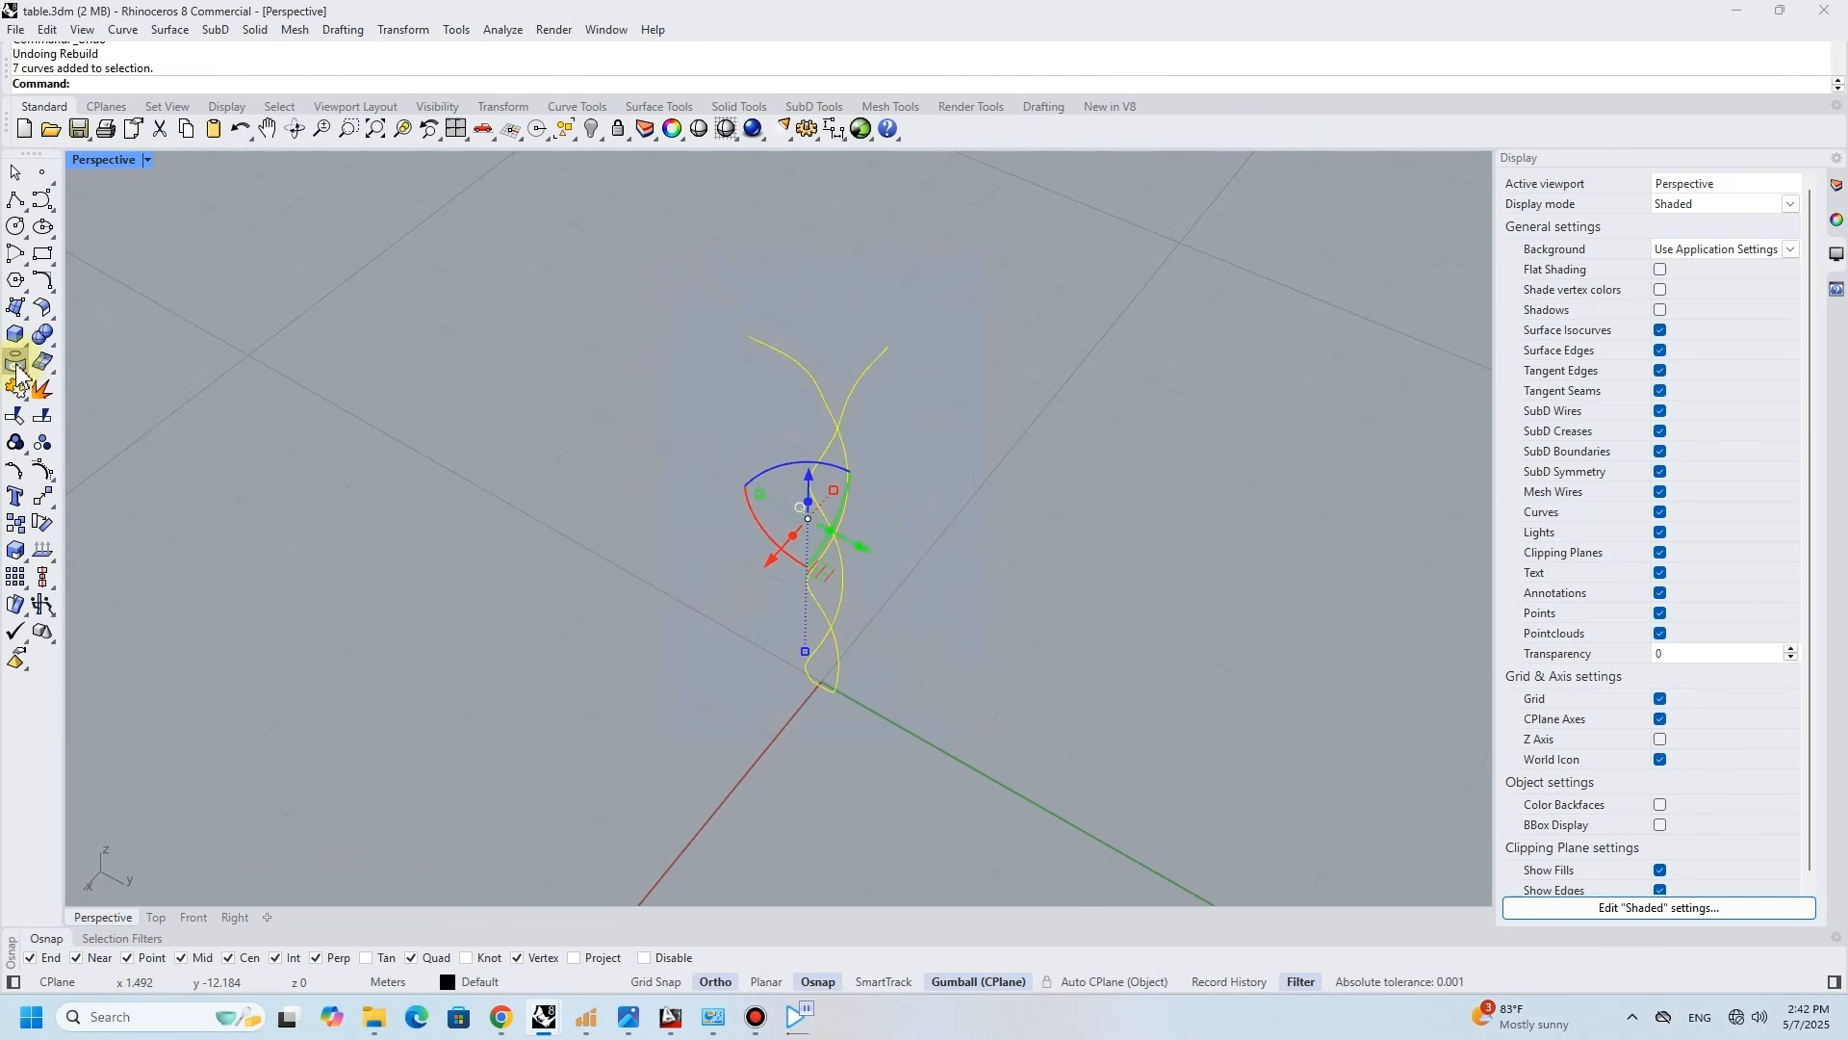
click(16, 388)
- Draw a short X-direction line across the upper end of the curve's Y-direction arm
right_drag(832, 686, 840, 470)
click(16, 253)
click(677, 241)
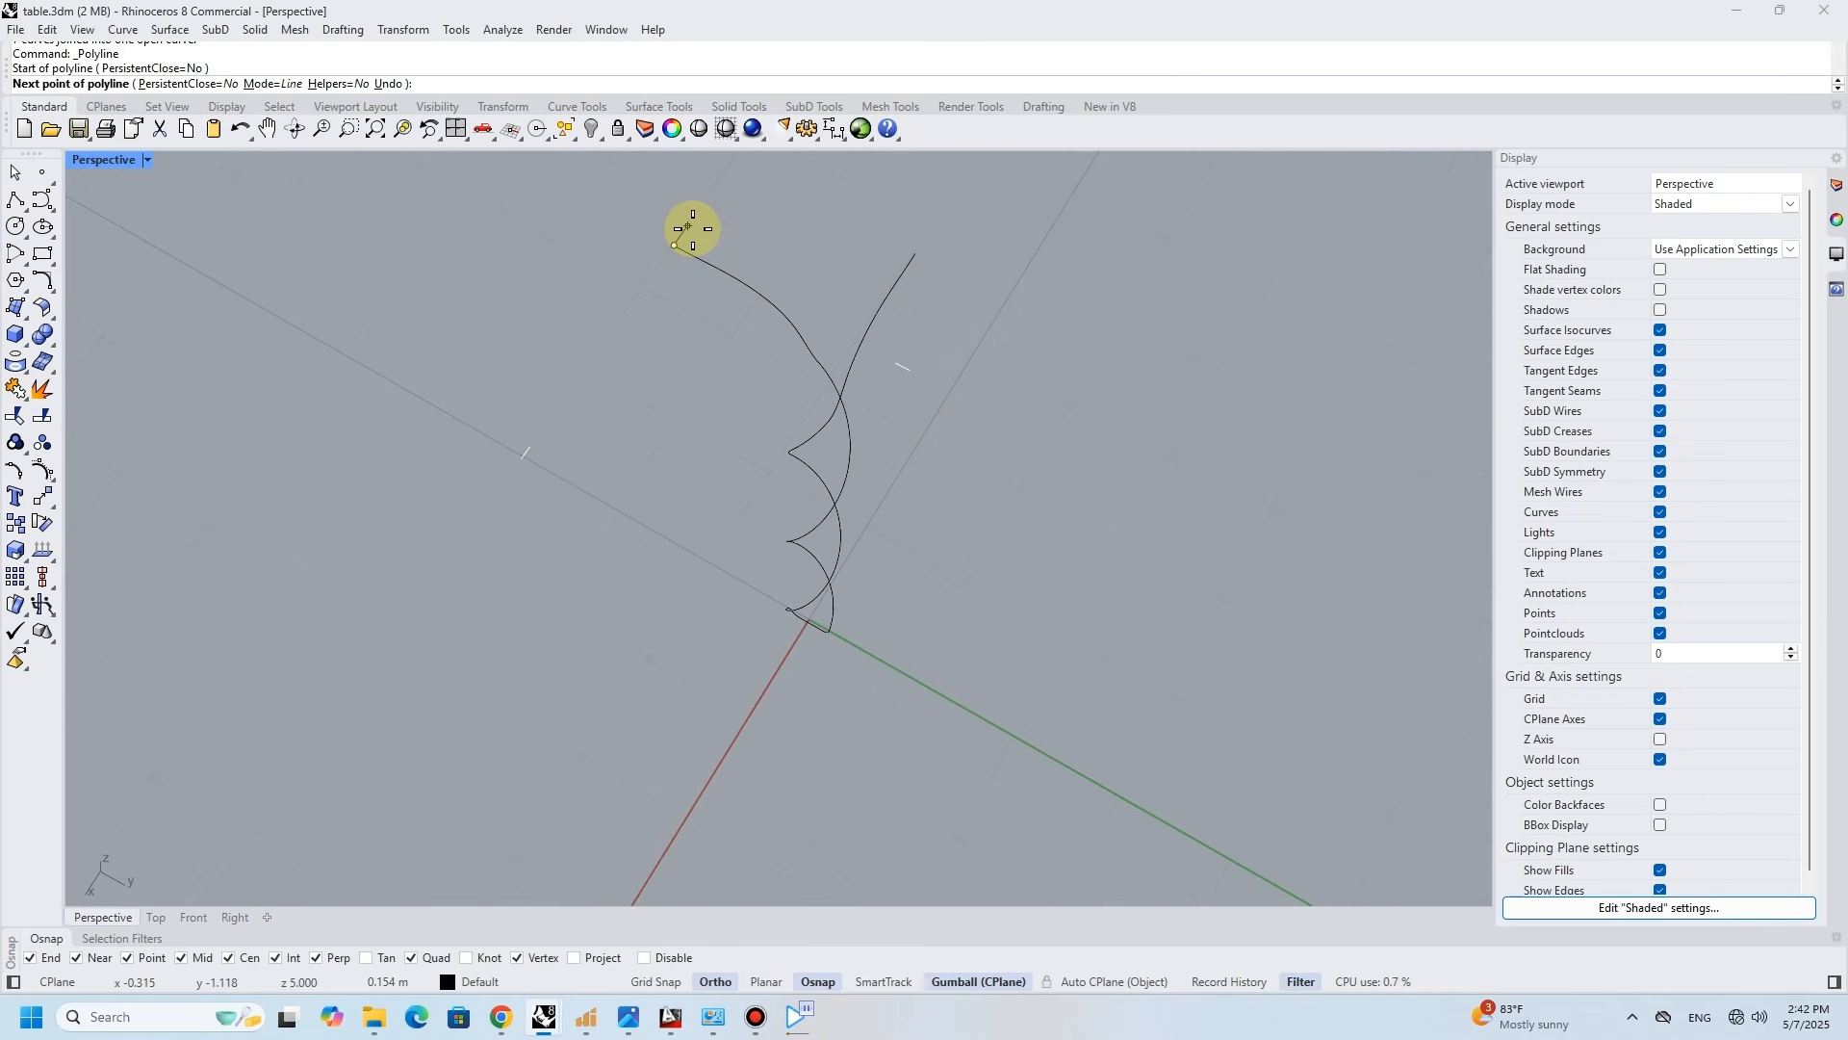
key(Return)
click(693, 228)
key(Return)
scroll(693, 228, up, 4)
click(669, 246)
click(658, 258)
click(659, 258)
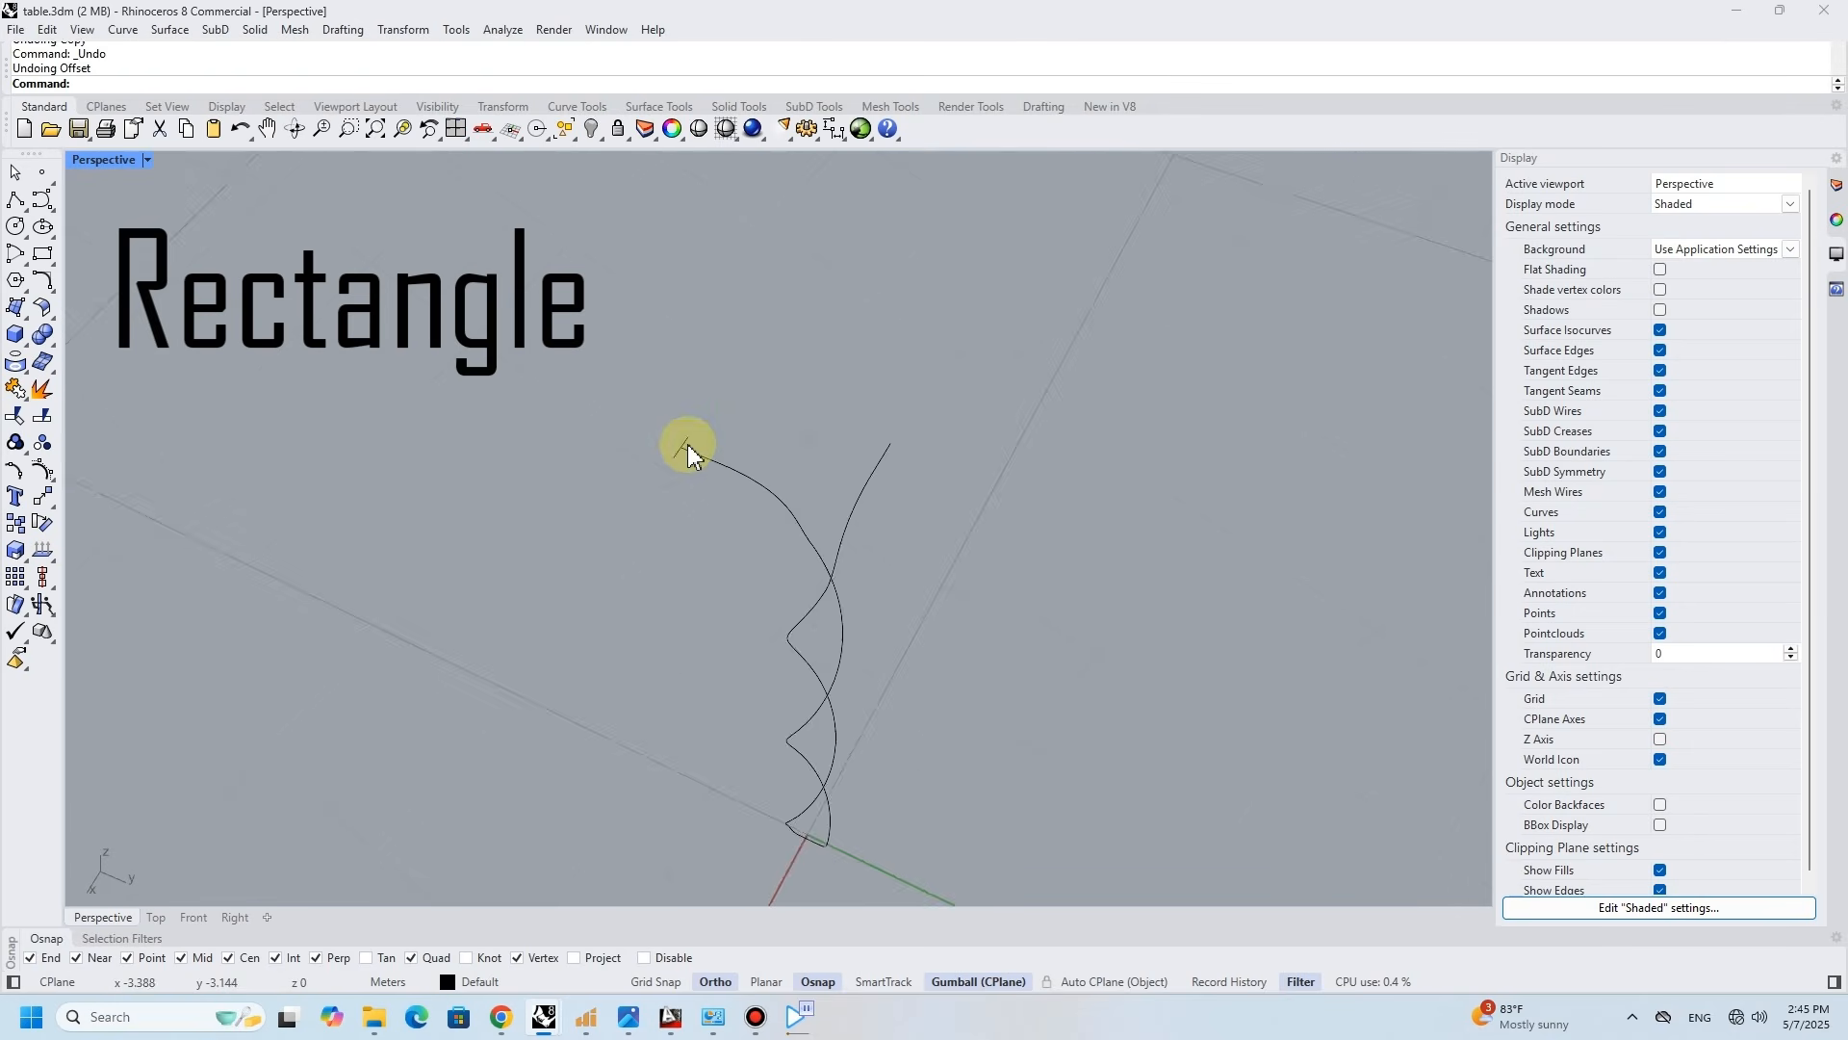
- Offset the short line by 0.05 with a flat cap to form a thin closed rectangle
scroll(687, 443, up, 3)
text(Offset)
key(Return)
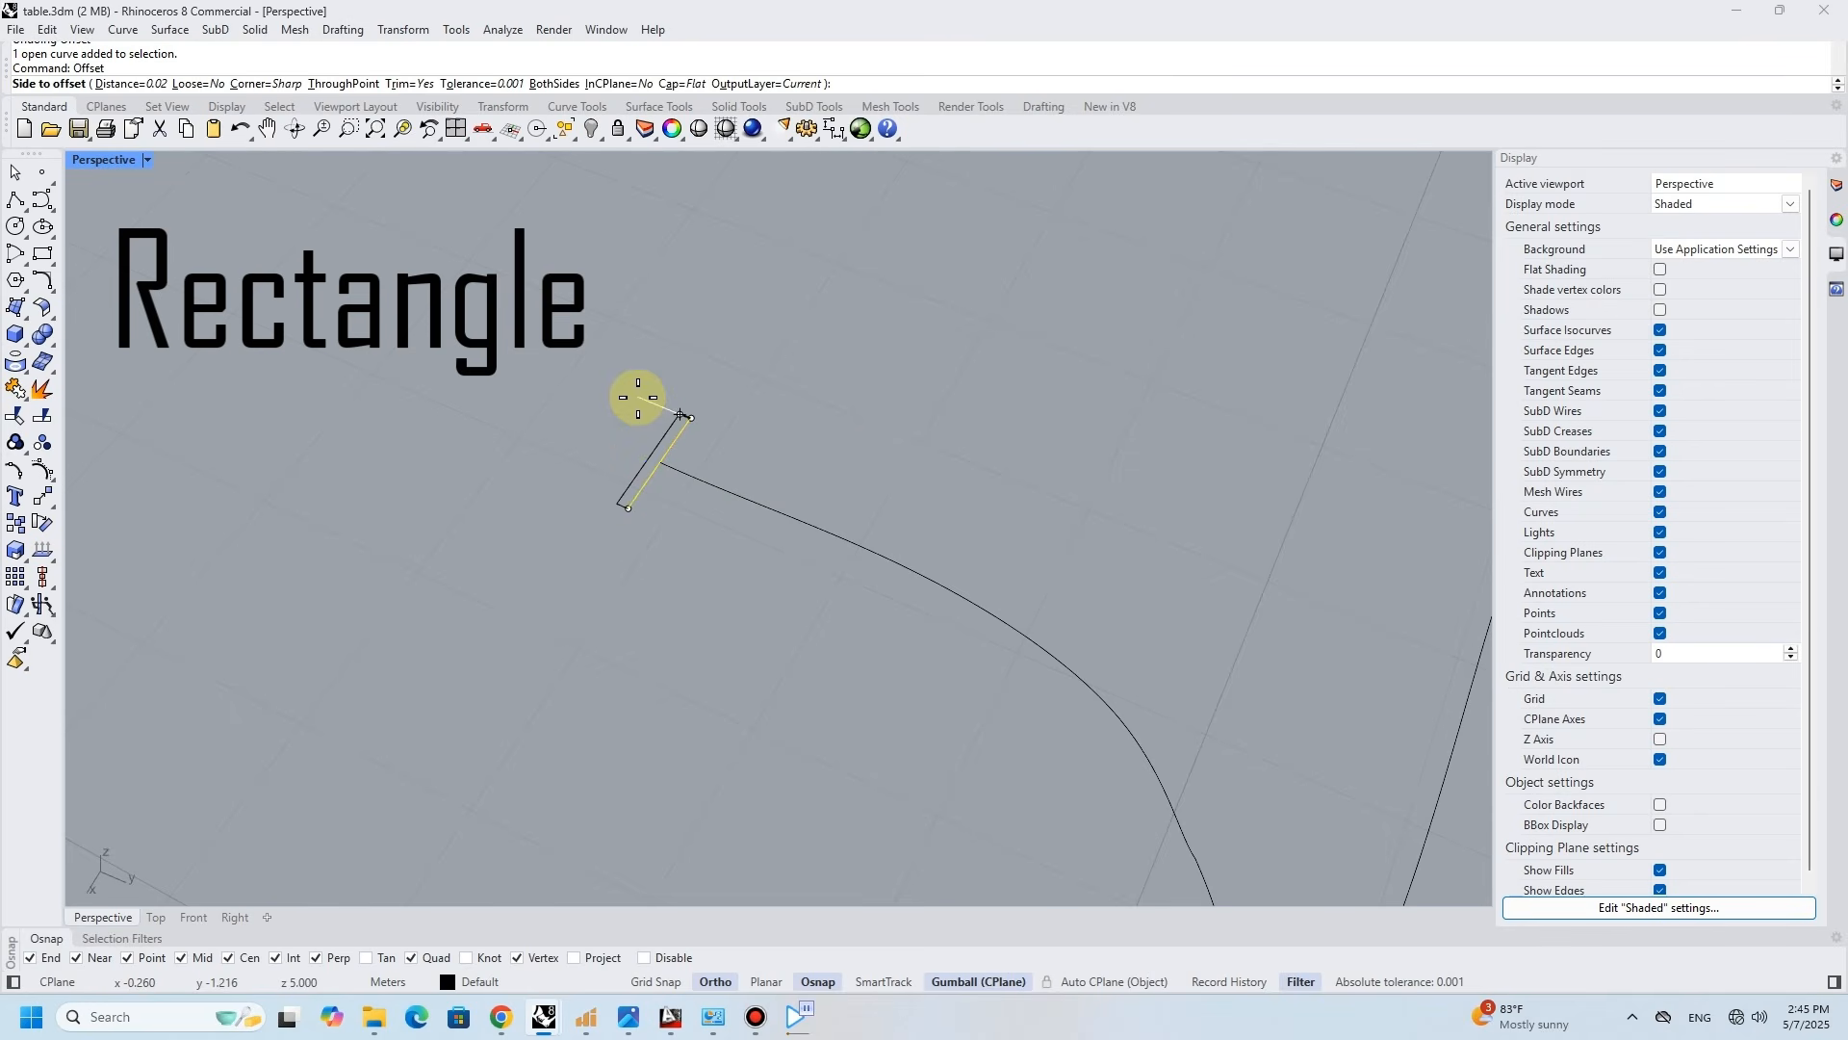
text(.05)
key(Return)
click(640, 406)
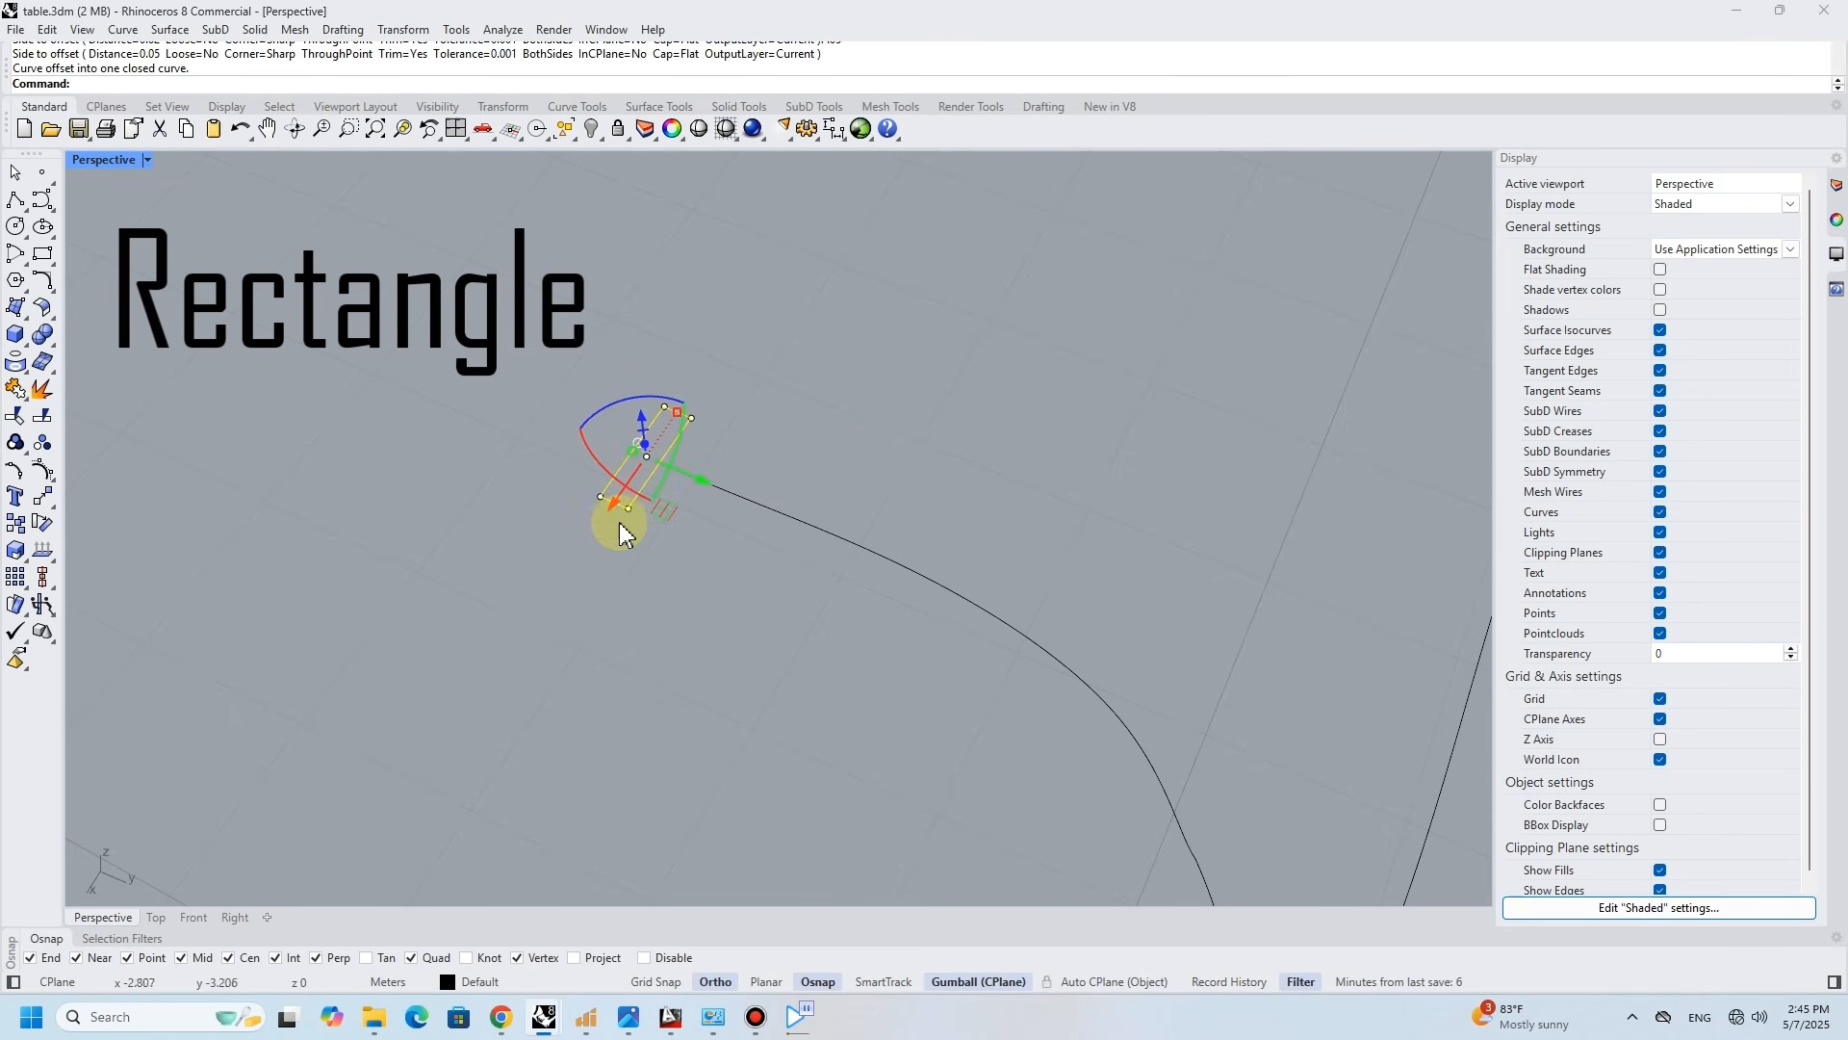
- Move the rectangle from the midpoint of its long edge onto the end of the curve
drag(599, 465, 584, 412)
scroll(685, 464, up, 6)
text(M)
key(Return)
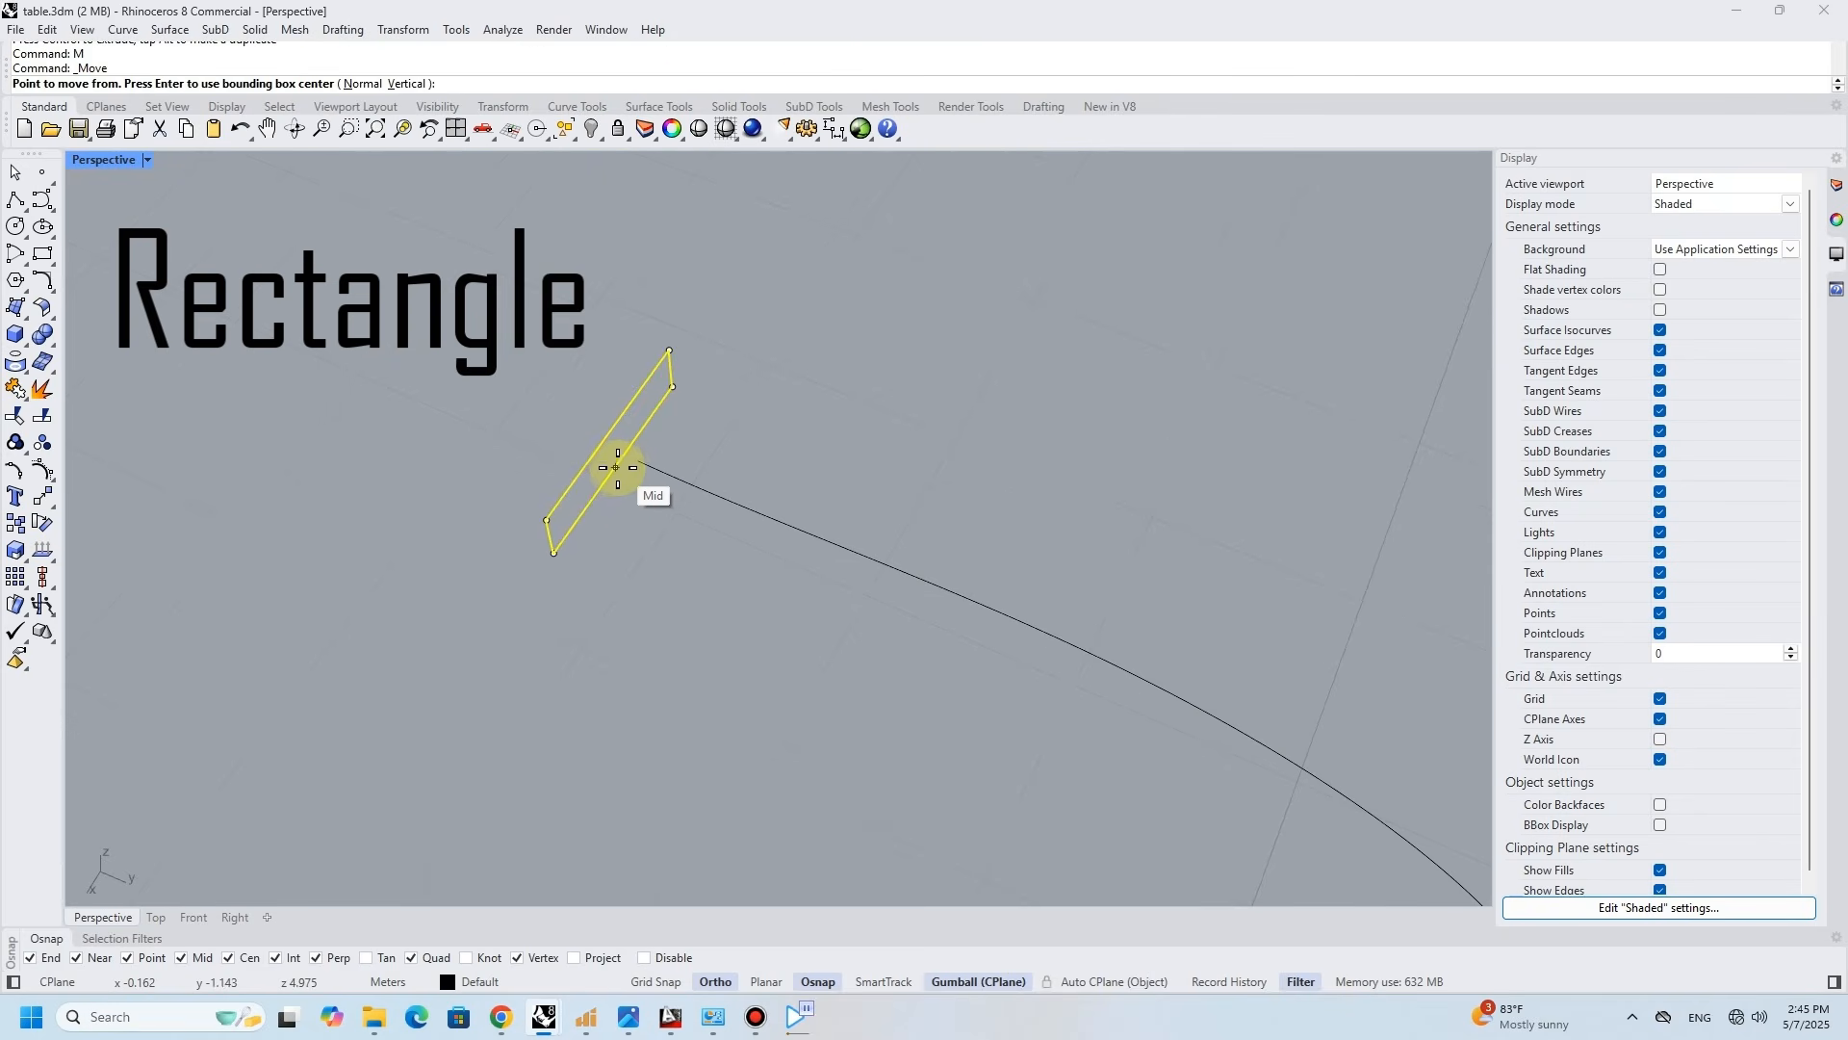
click(616, 466)
click(641, 458)
- Copy the rectangle from this curve end to the curve's other upper end
click(17, 521)
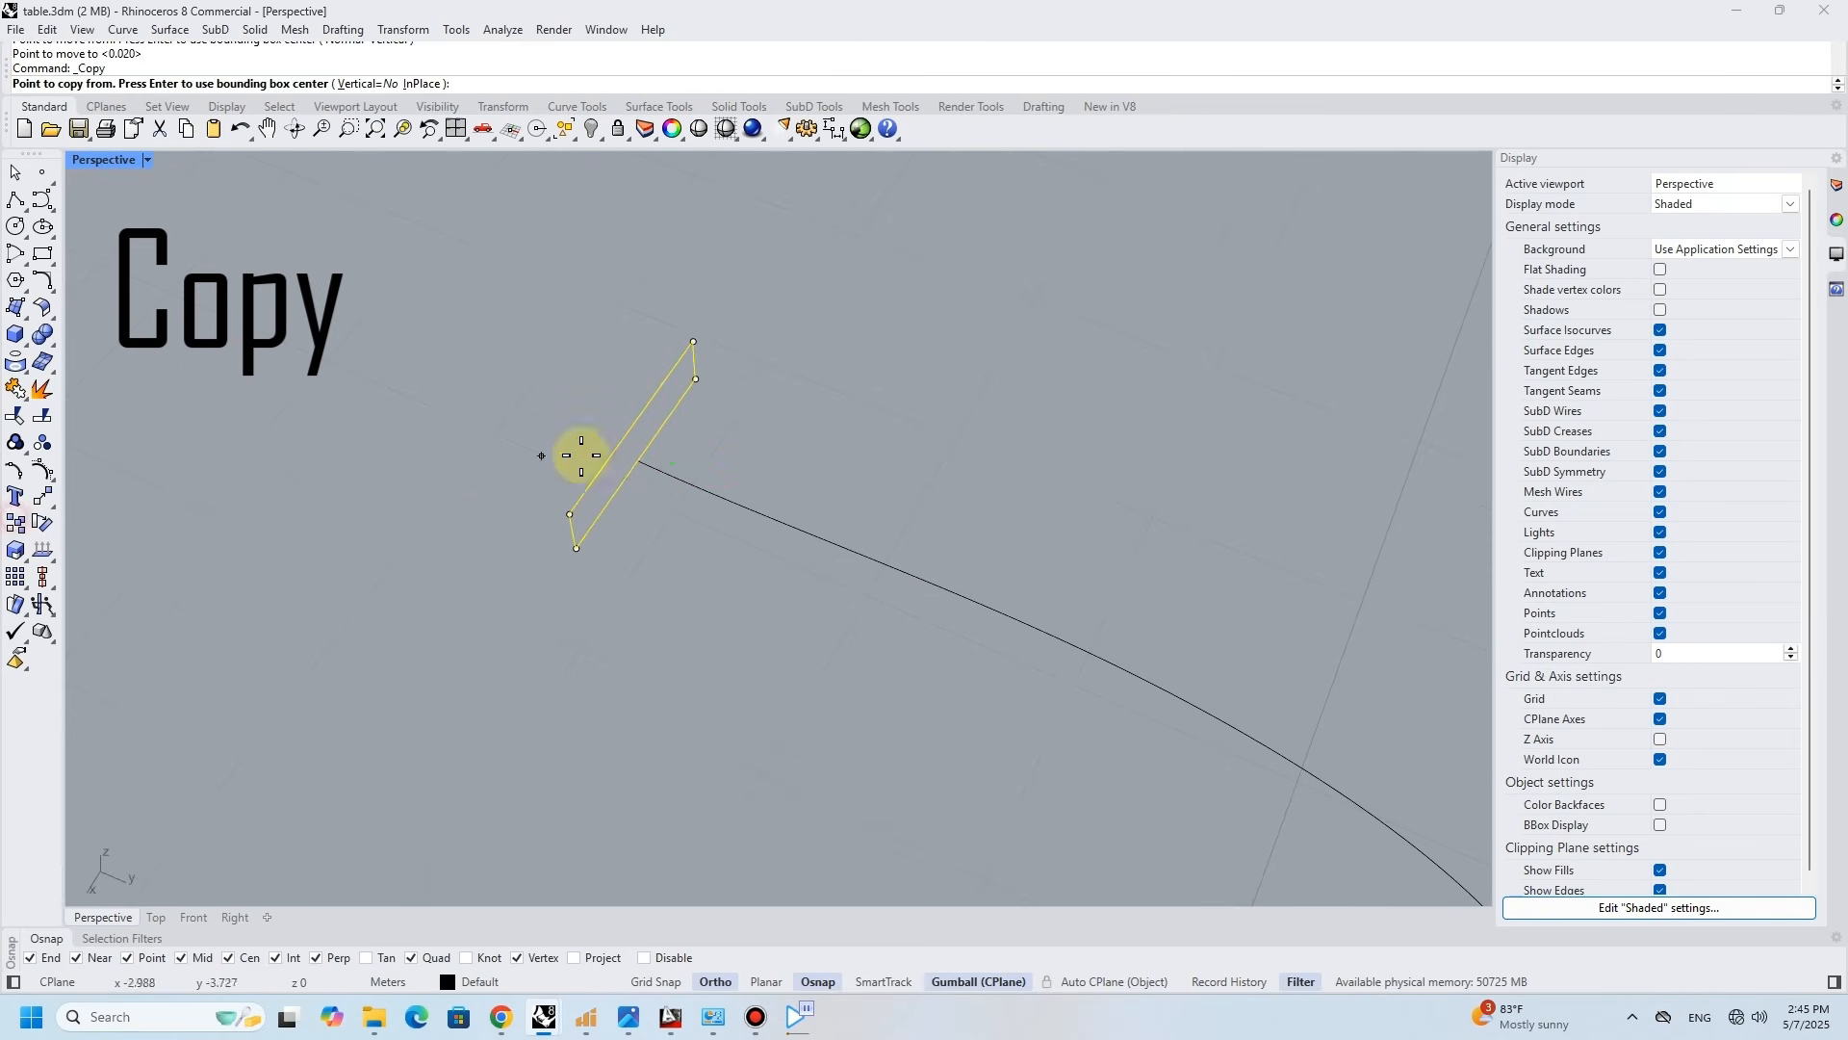
click(636, 461)
scroll(682, 438, down, 8)
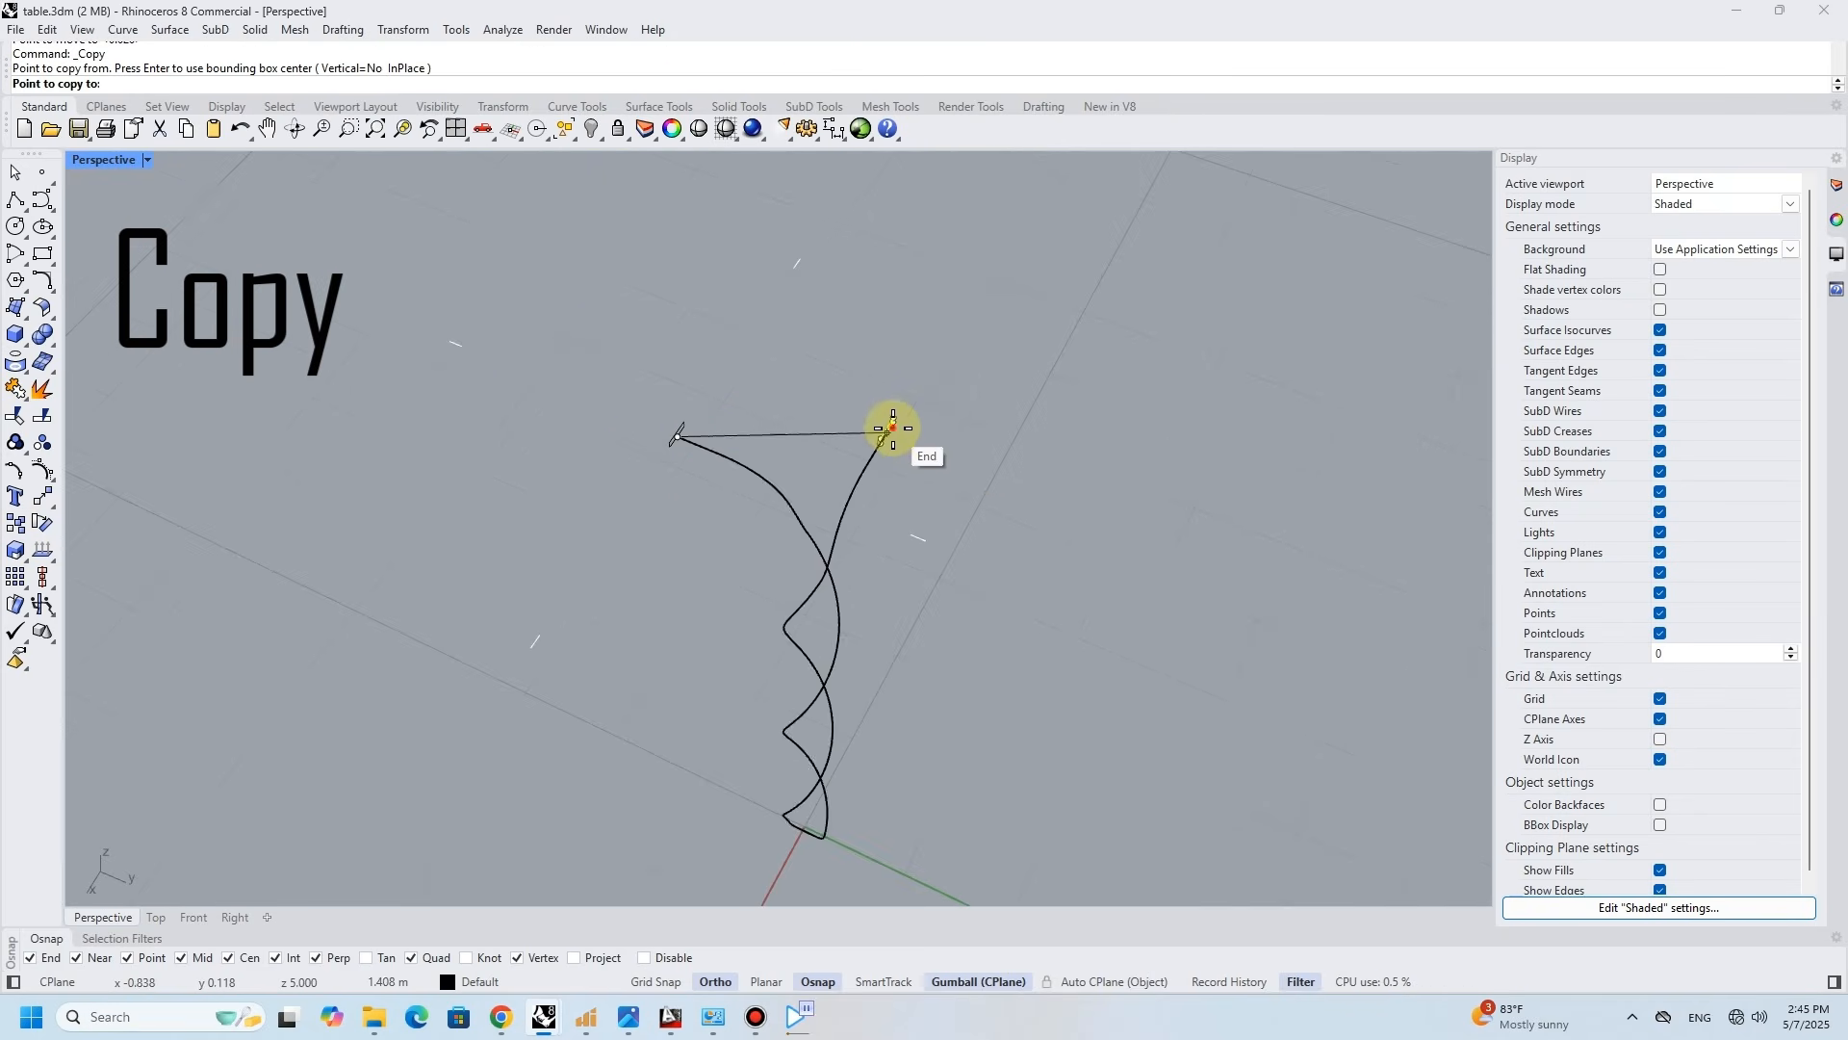
click(887, 427)
scroll(788, 812, up, 5)
- Rotate the copied rectangle so it lies across the X-direction arm of the curve
right_click(793, 816)
scroll(792, 816, down, 6)
scroll(861, 534, up, 6)
click(871, 518)
drag(827, 486, 909, 493)
click(681, 561)
scroll(656, 609, down, 3)
- Sweep the two end rectangles along the joined curve with Sweep 1 Rail, Freeform frame style and unchanged cross sections
click(595, 697)
right_drag(674, 695, 637, 391)
text(S)
key(Return)
right_drag(578, 477, 607, 273)
scroll(707, 736, up, 2)
right_drag(805, 462, 788, 619)
scroll(817, 425, up, 3)
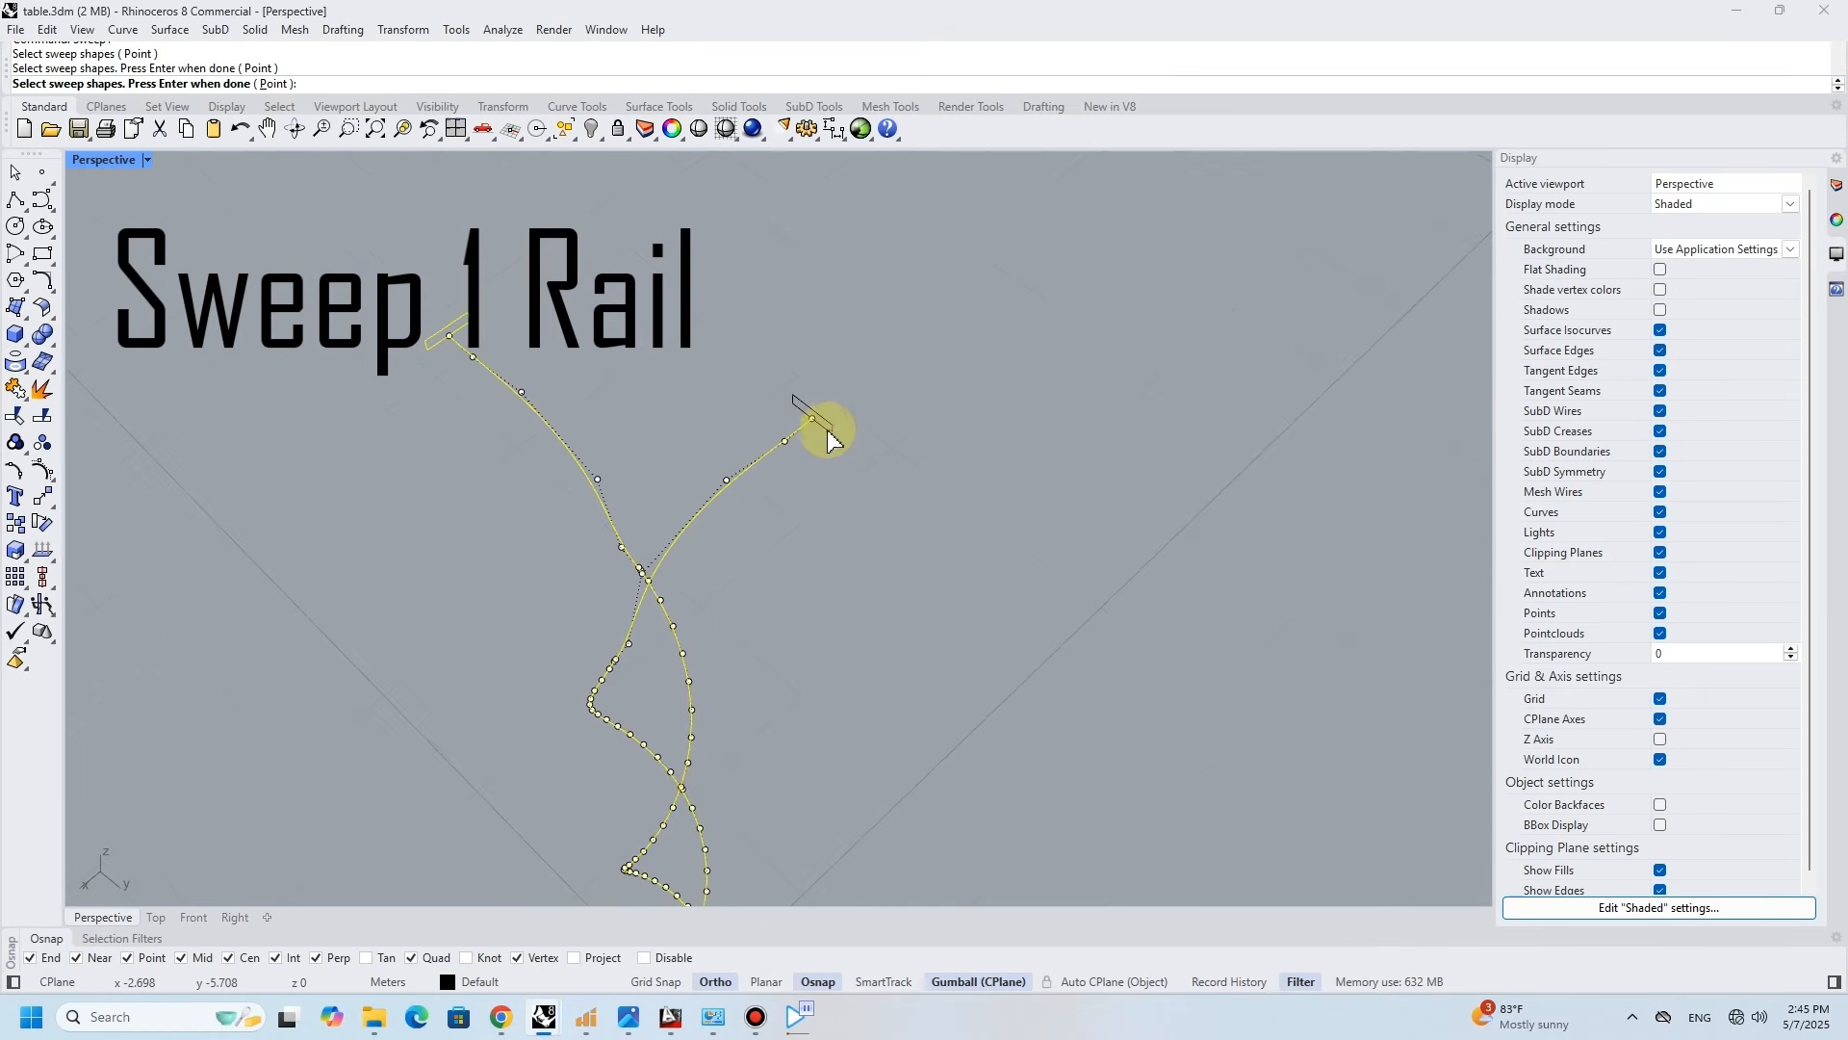
click(821, 424)
key(Return)
key(Return)
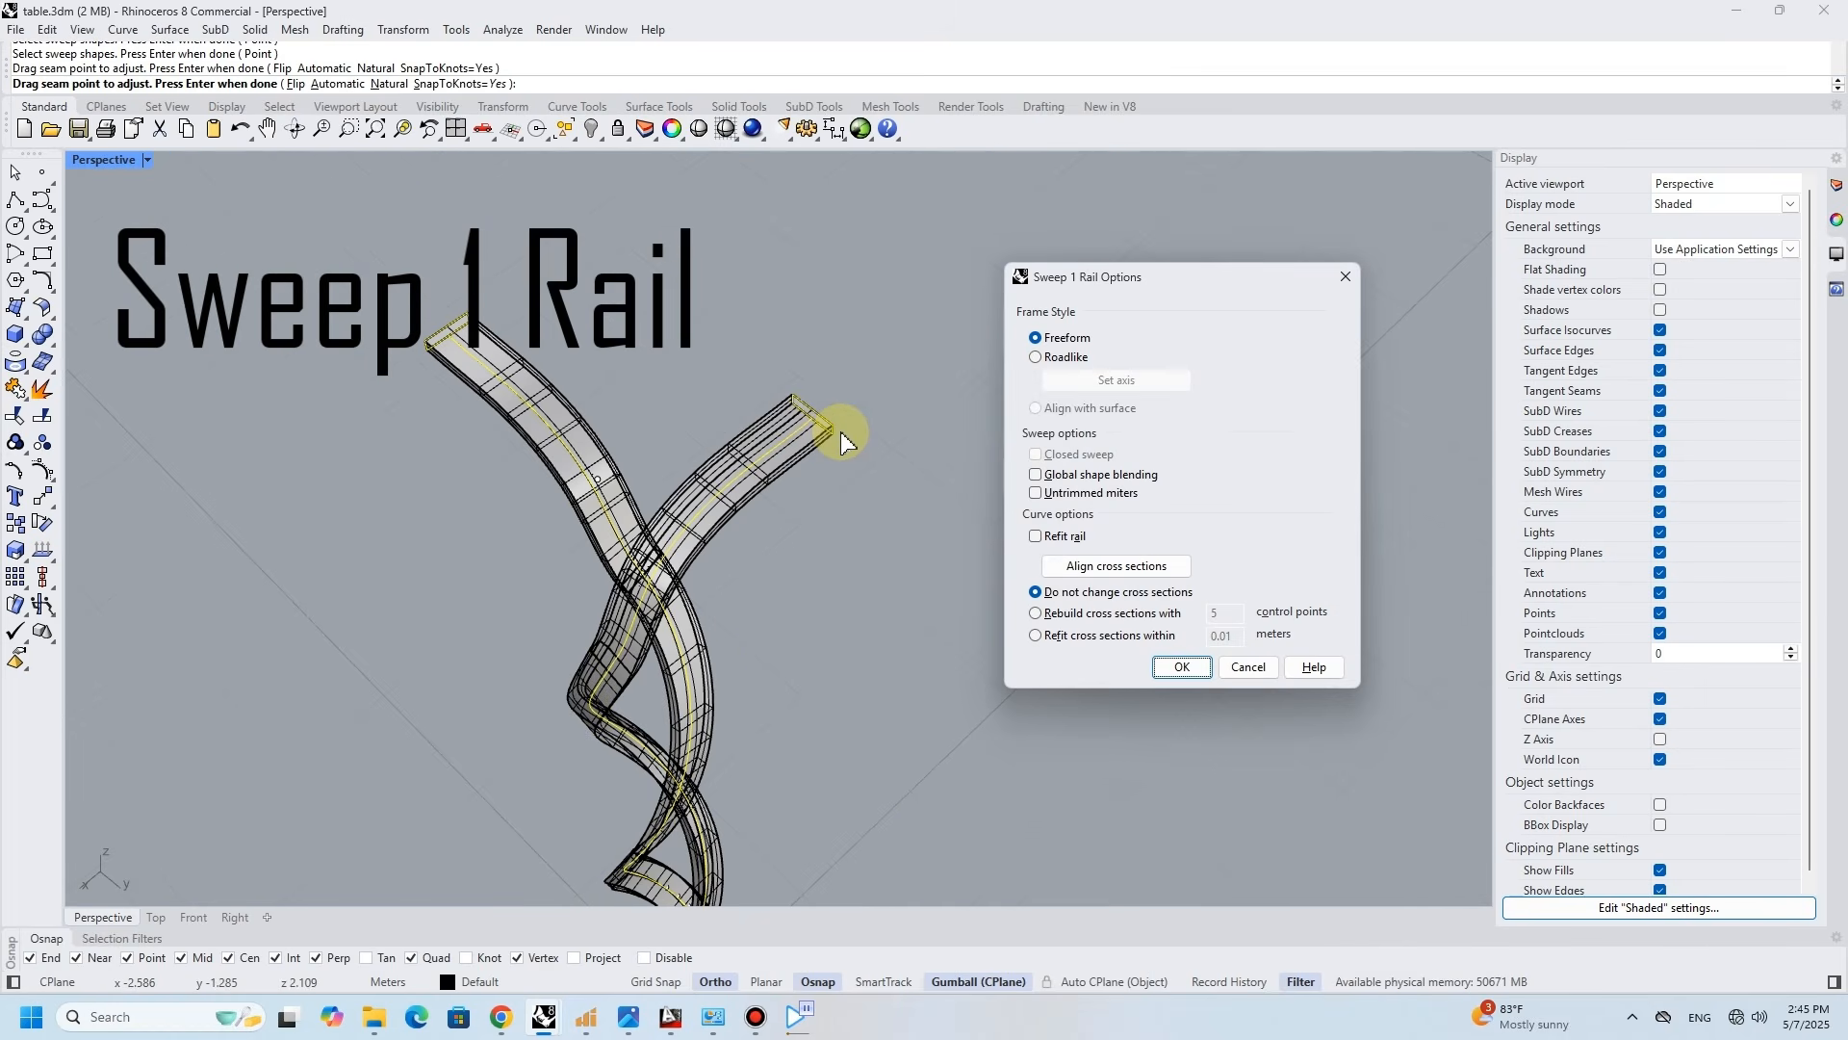
key(Return)
- Extrude the rectangle at the Y-direction arm's end straight outward by 4 as a solid
right_drag(847, 425, 788, 392)
click(787, 487)
click(837, 537)
click(256, 29)
mouse_move(363, 364)
click(510, 375)
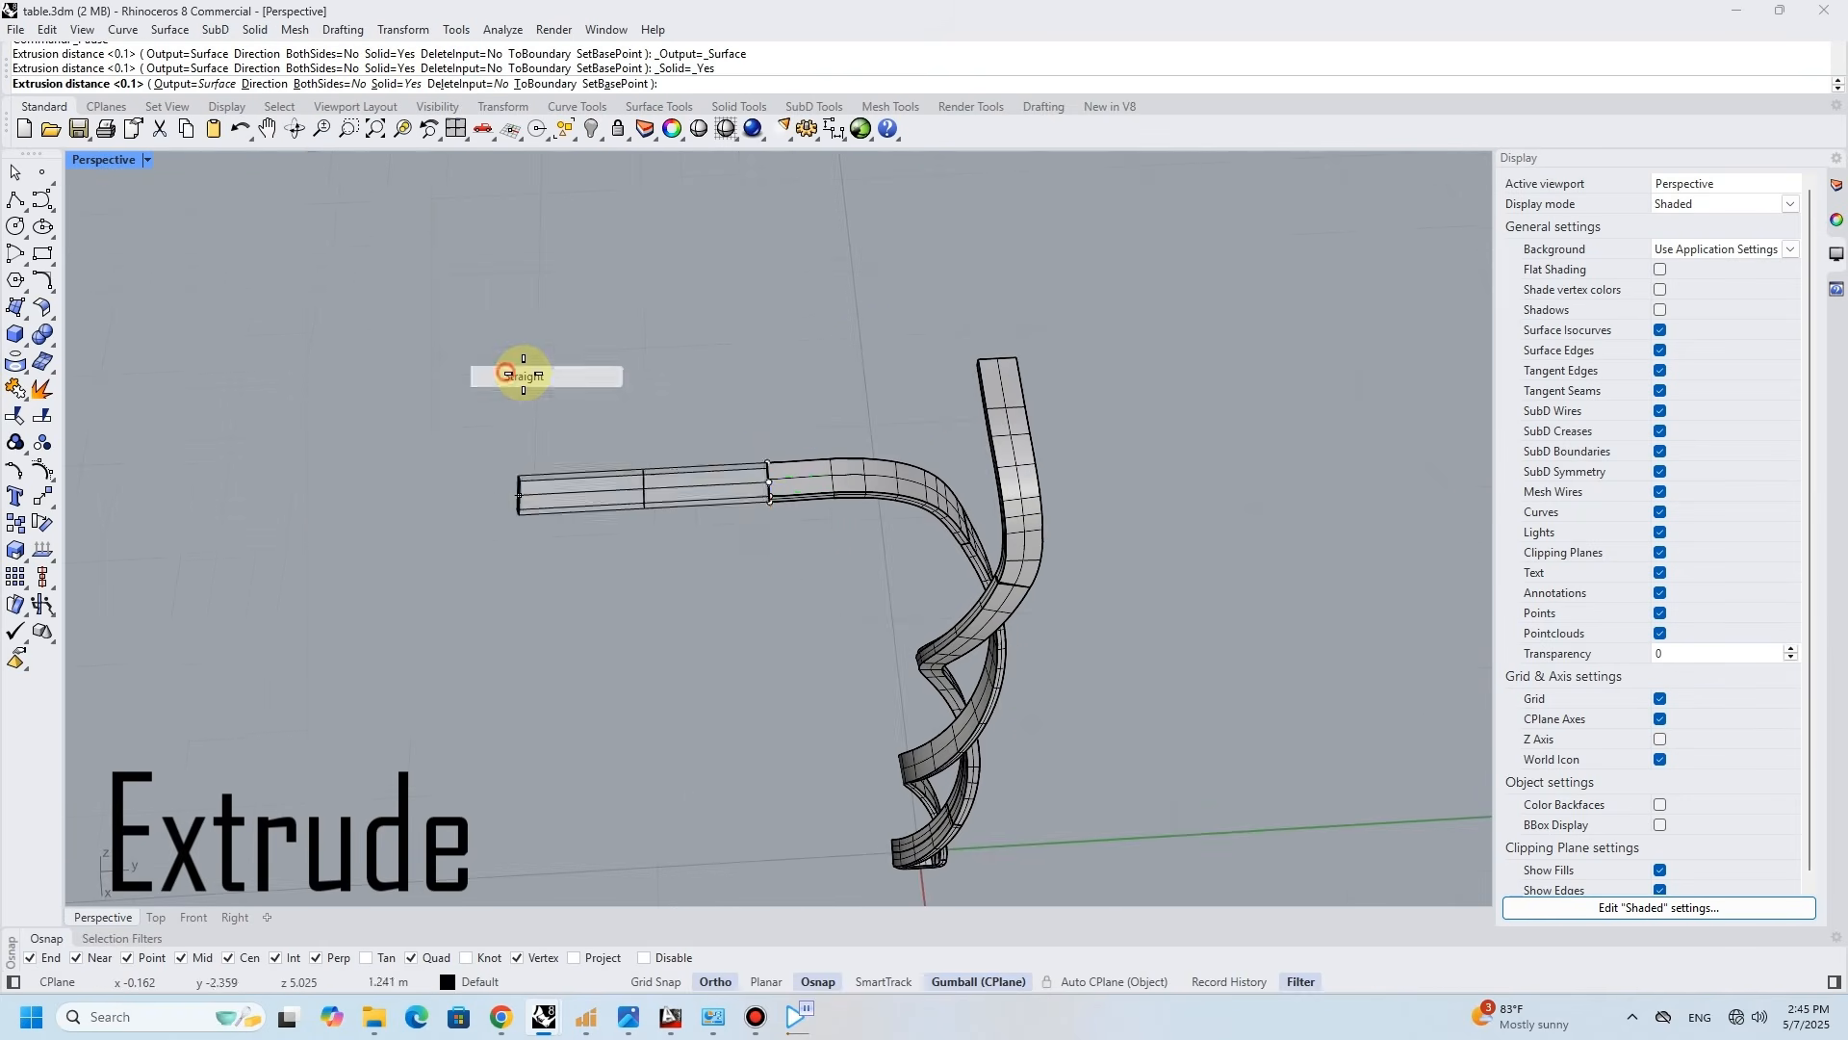
scroll(404, 406, down, 3)
text(4)
key(Return)
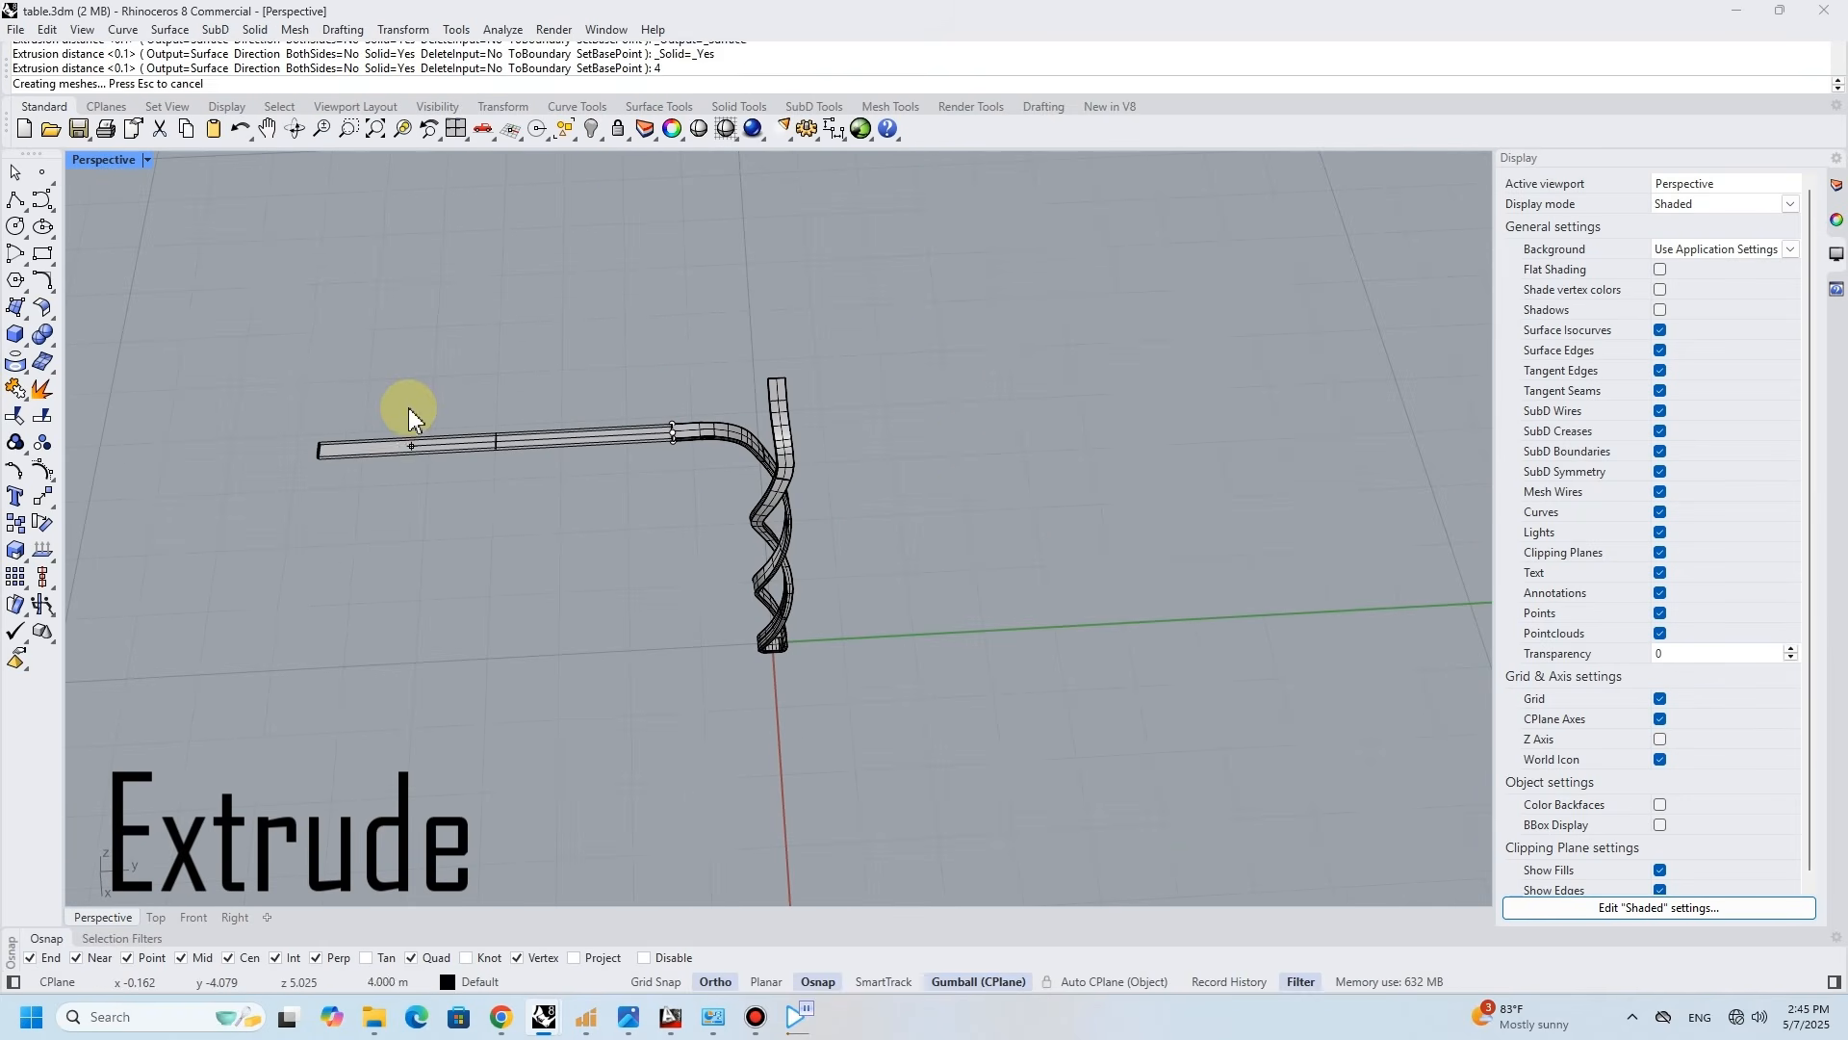
- Extrude the rectangle at the X-direction arm's end straight outward by 2 as a solid
scroll(726, 382, up, 4)
click(807, 382)
click(857, 429)
key(Return)
scroll(816, 232, down, 5)
shift+right_drag(826, 264, 838, 425)
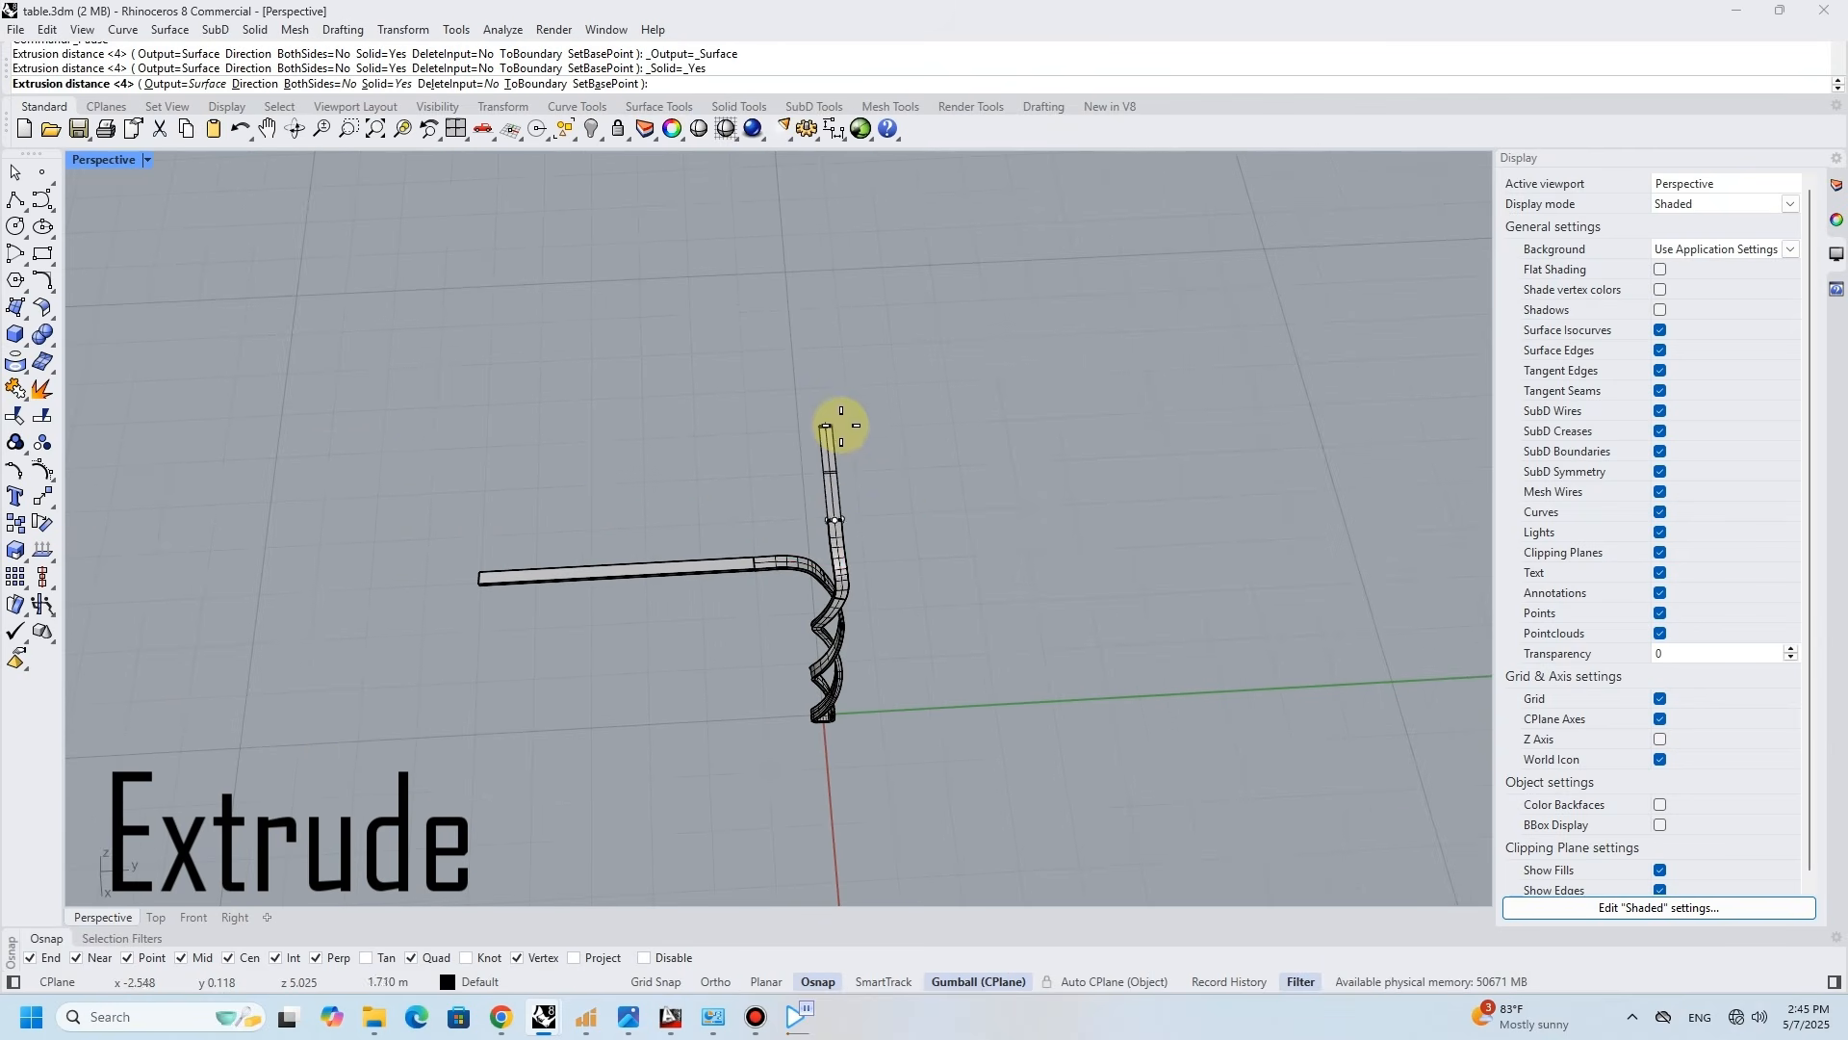
text(2)
key(Return)
- Mirror the twisted leg with its top bars across the free end of one bar
right_drag(826, 517, 734, 599)
scroll(755, 578, up, 4)
click(756, 575)
text(mirror)
key(Return)
click(837, 465)
click(918, 517)
shift+right_drag(576, 497, 633, 591)
click(633, 591)
- Mirror the pair of legs and their bars across the free end of the other bar to complete the four-legged frame
key(Return)
click(877, 554)
click(768, 476)
click(914, 547)
shift+click(816, 654)
shift+click(997, 497)
key(Return)
click(741, 267)
click(783, 214)
click(803, 285)
- Draw a straight line lengthwise across the frame's top, from the middle of one short end bar to the middle of the opposite one
right_drag(803, 318, 928, 271)
scroll(928, 270, down, 3)
right_drag(849, 380, 710, 400)
scroll(709, 401, up, 2)
scroll(621, 356, up, 3)
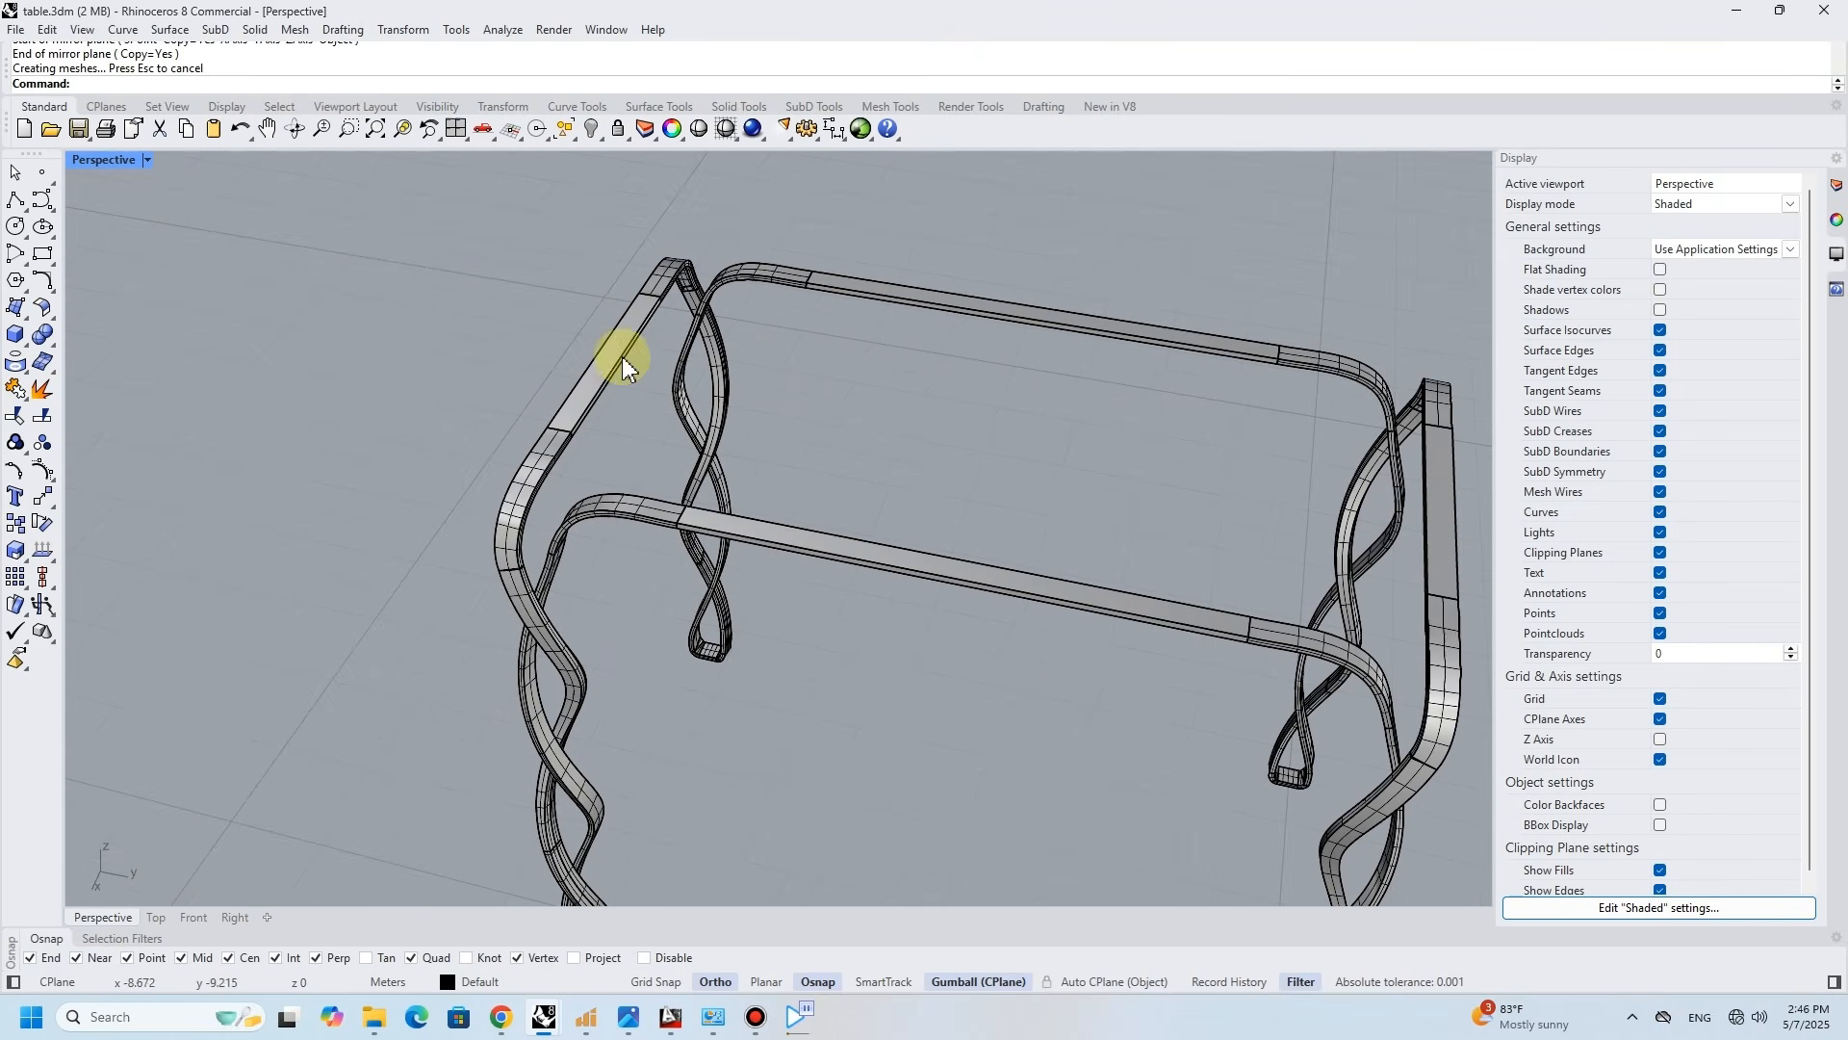
click(14, 199)
click(591, 349)
mouse_move(598, 339)
right_down()
mouse_move(771, 384)
mouse_move(978, 495)
right_up()
click(934, 474)
key(Return)
- Offset the centre line by 2 on both sides with flat caps to form a closed rectangle around the frame's top
click(926, 471)
text(Off)
key(Return)
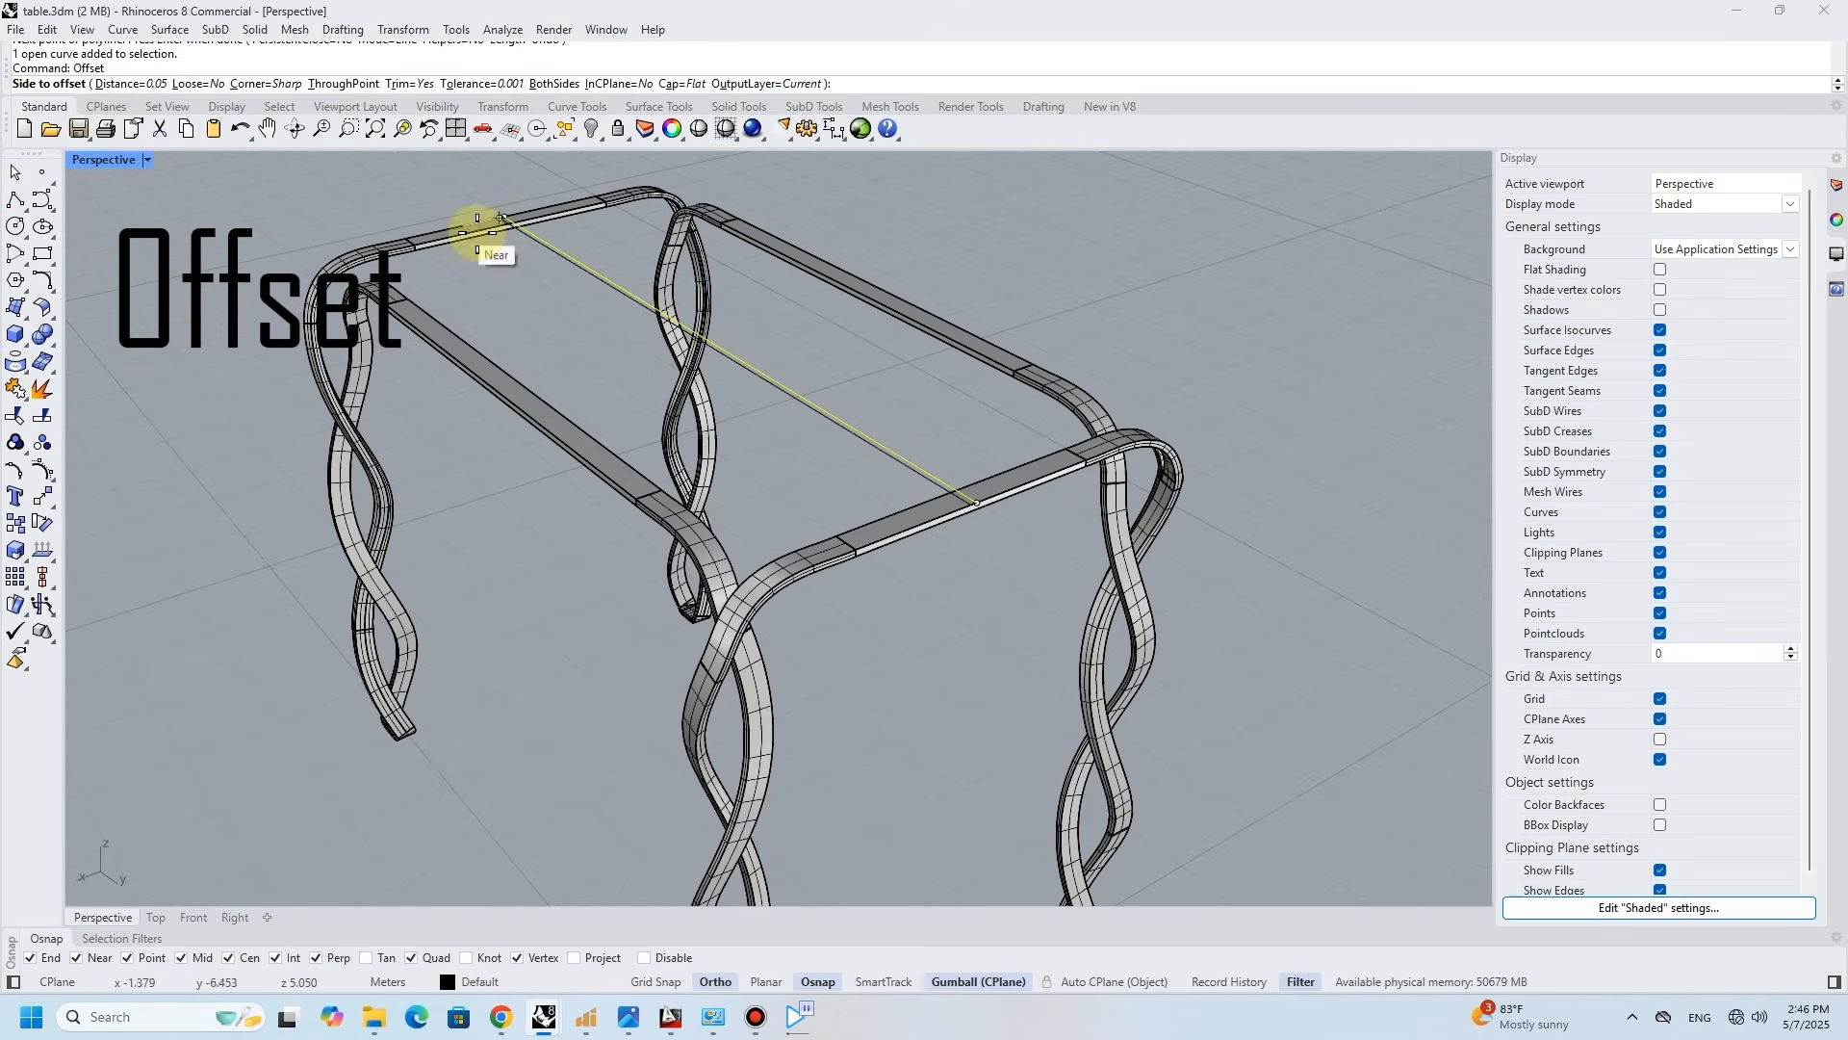
text(5)
key(Return)
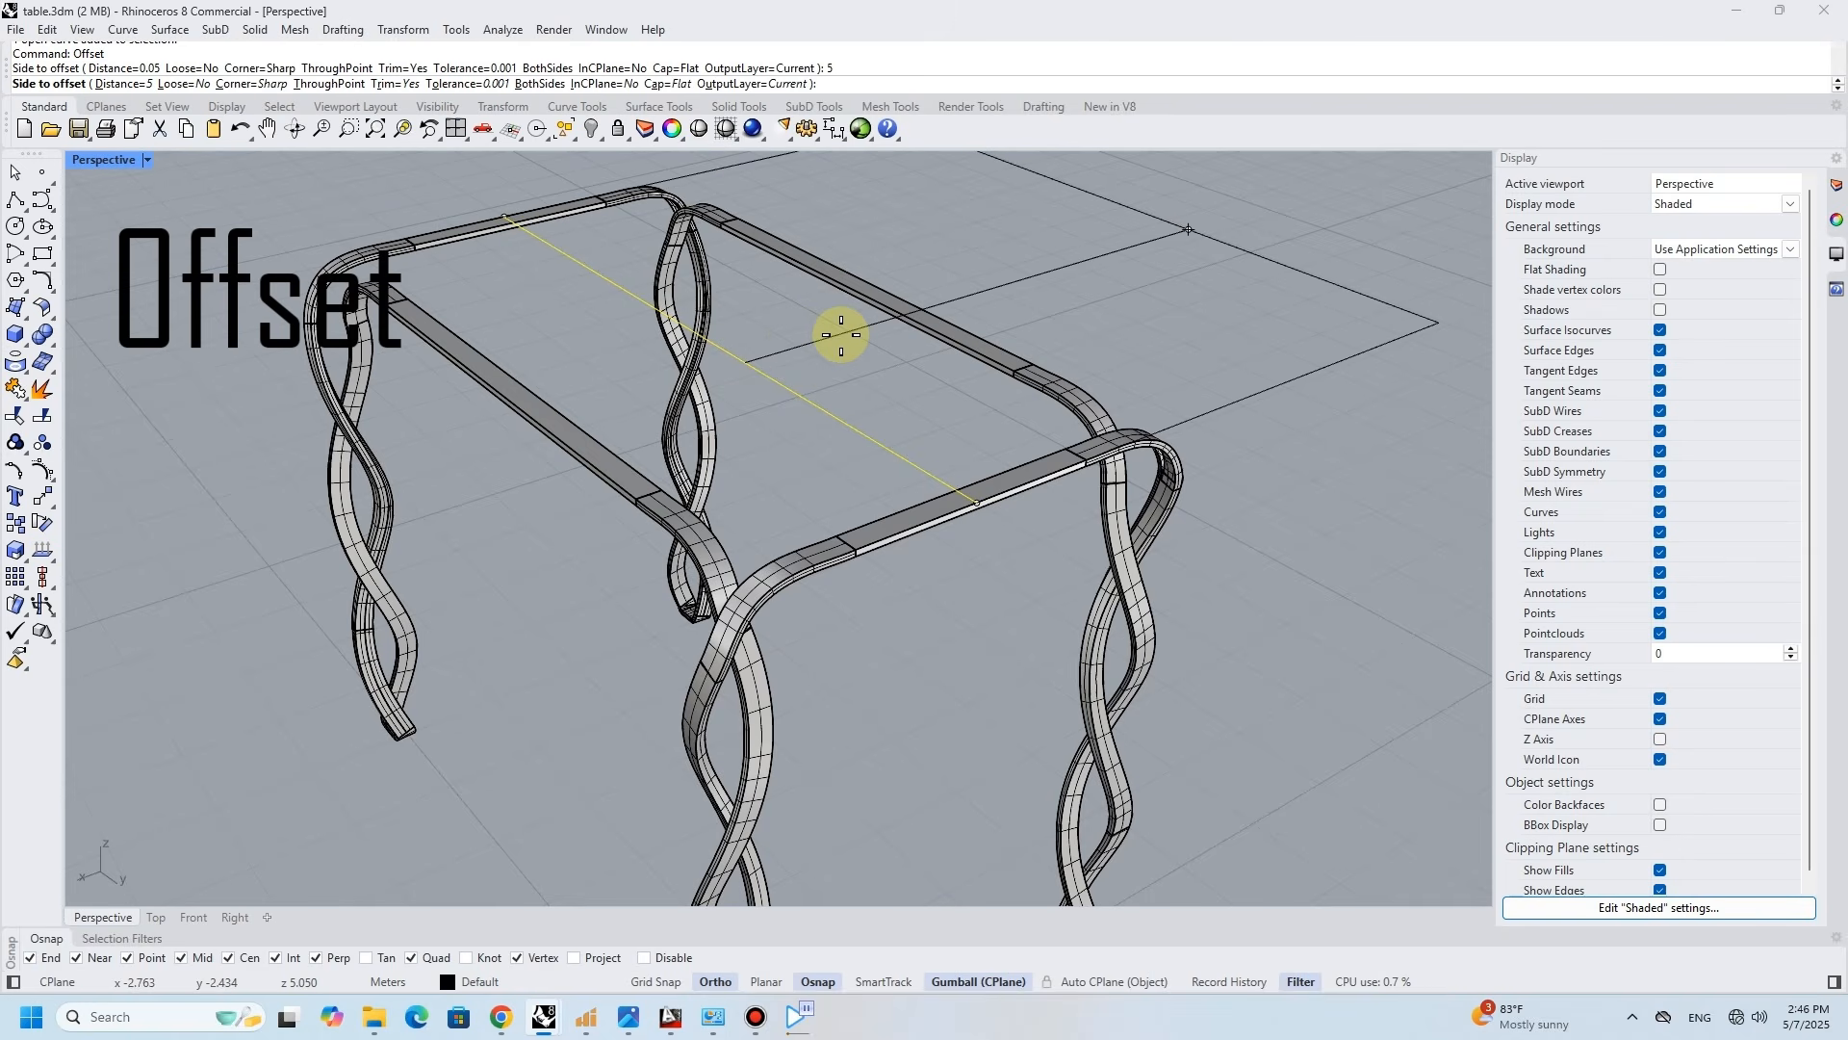
text(2)
key(Return)
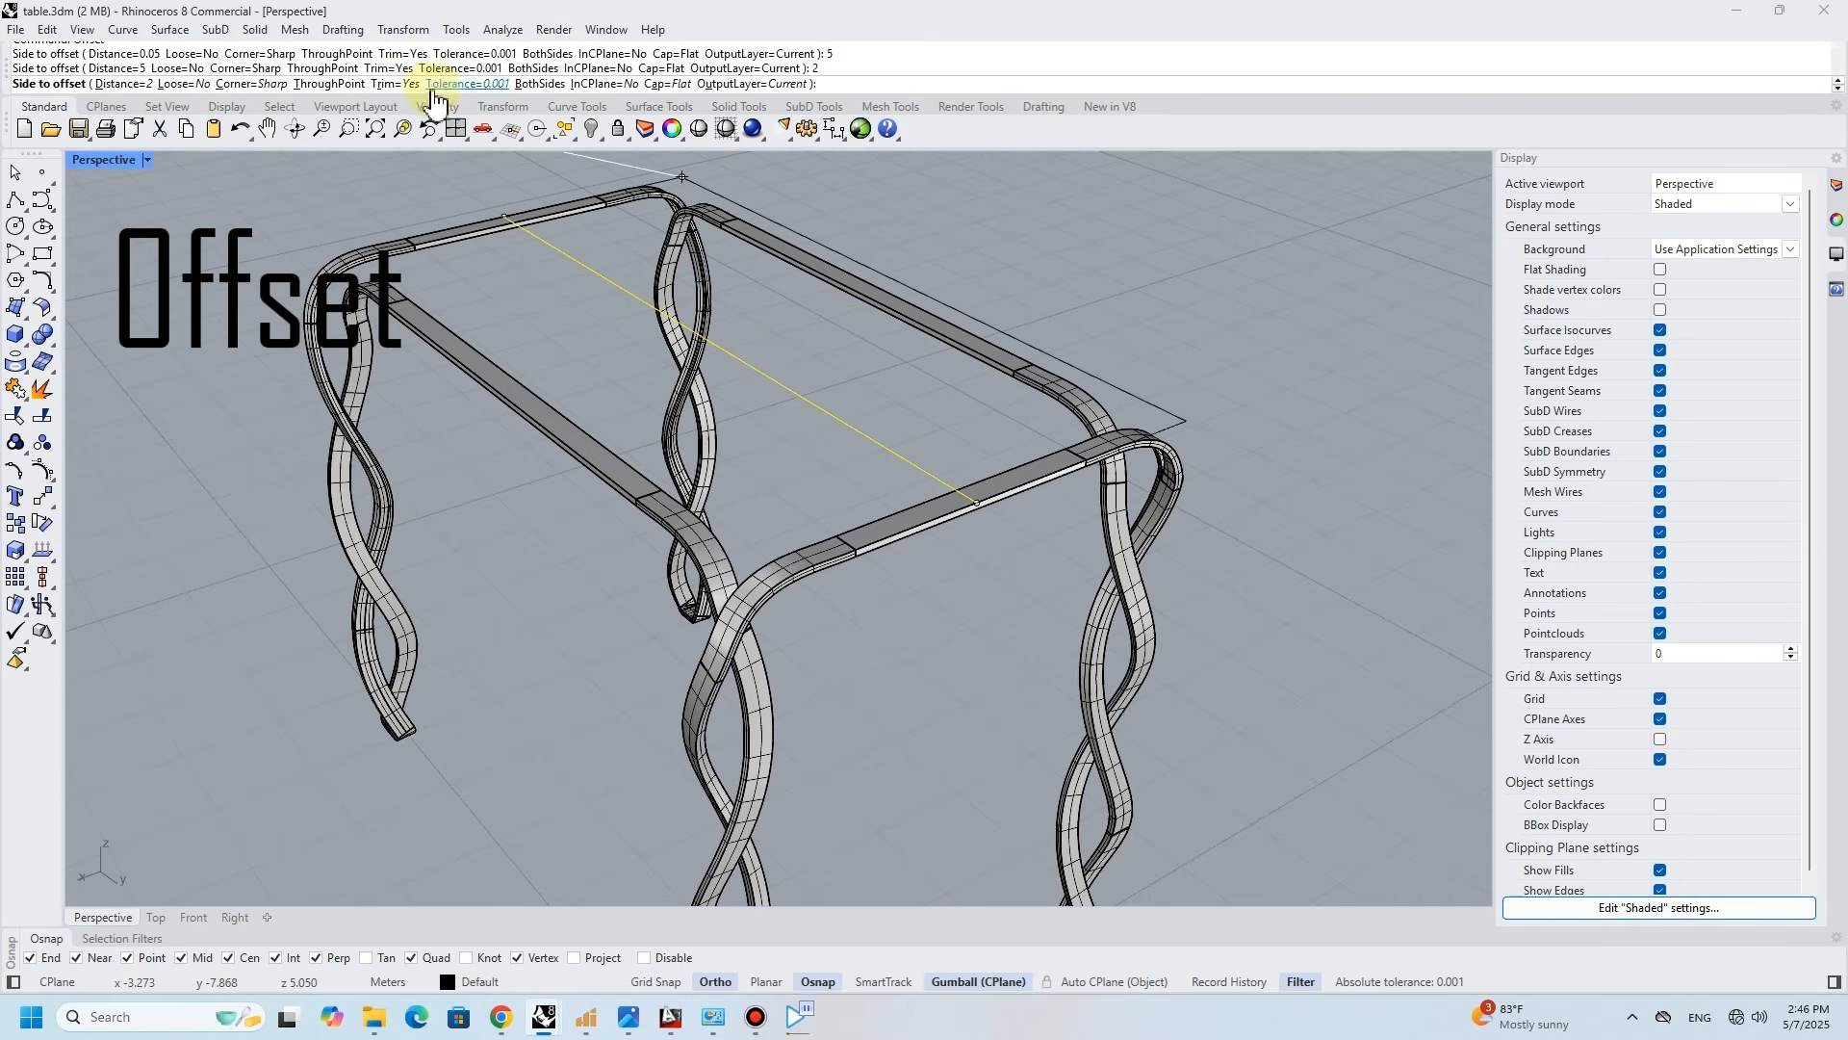
click(546, 86)
right_drag(1044, 231, 1204, 279)
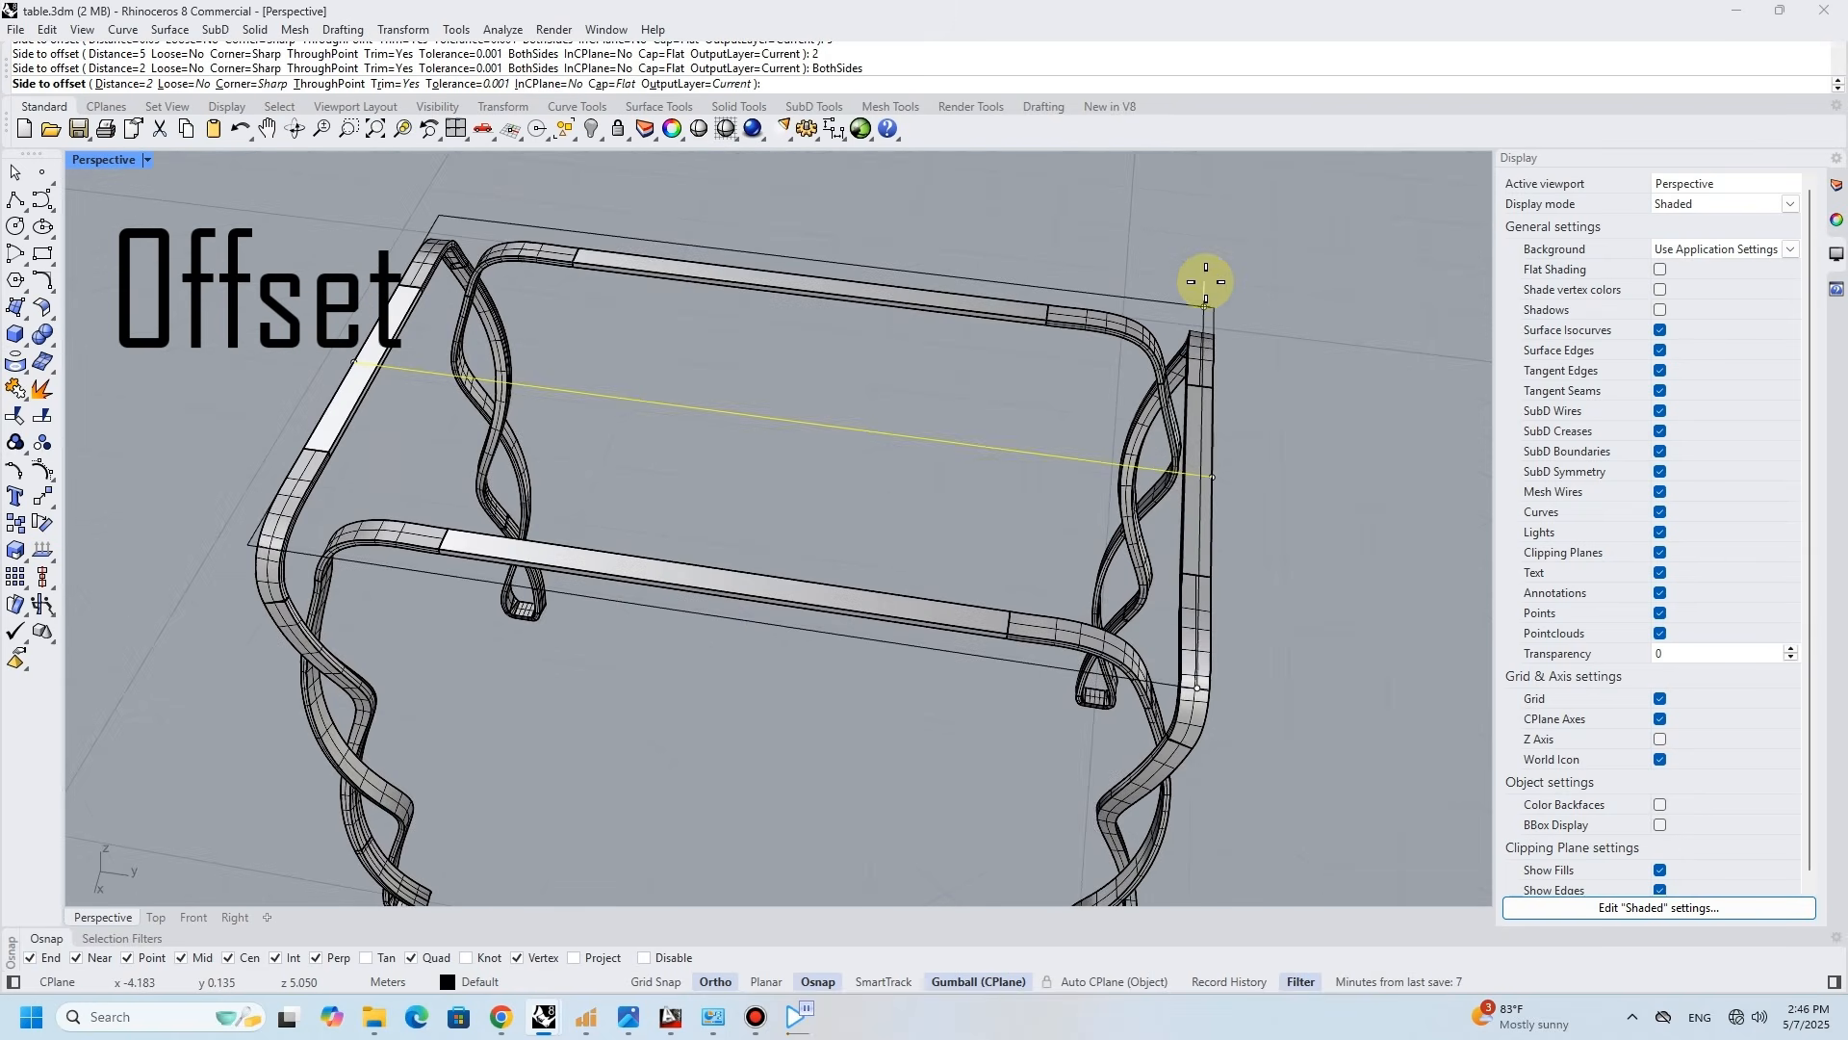
click(1218, 270)
- Scale the offset rectangle up slightly in all directions so it overhangs the frame
click(1168, 305)
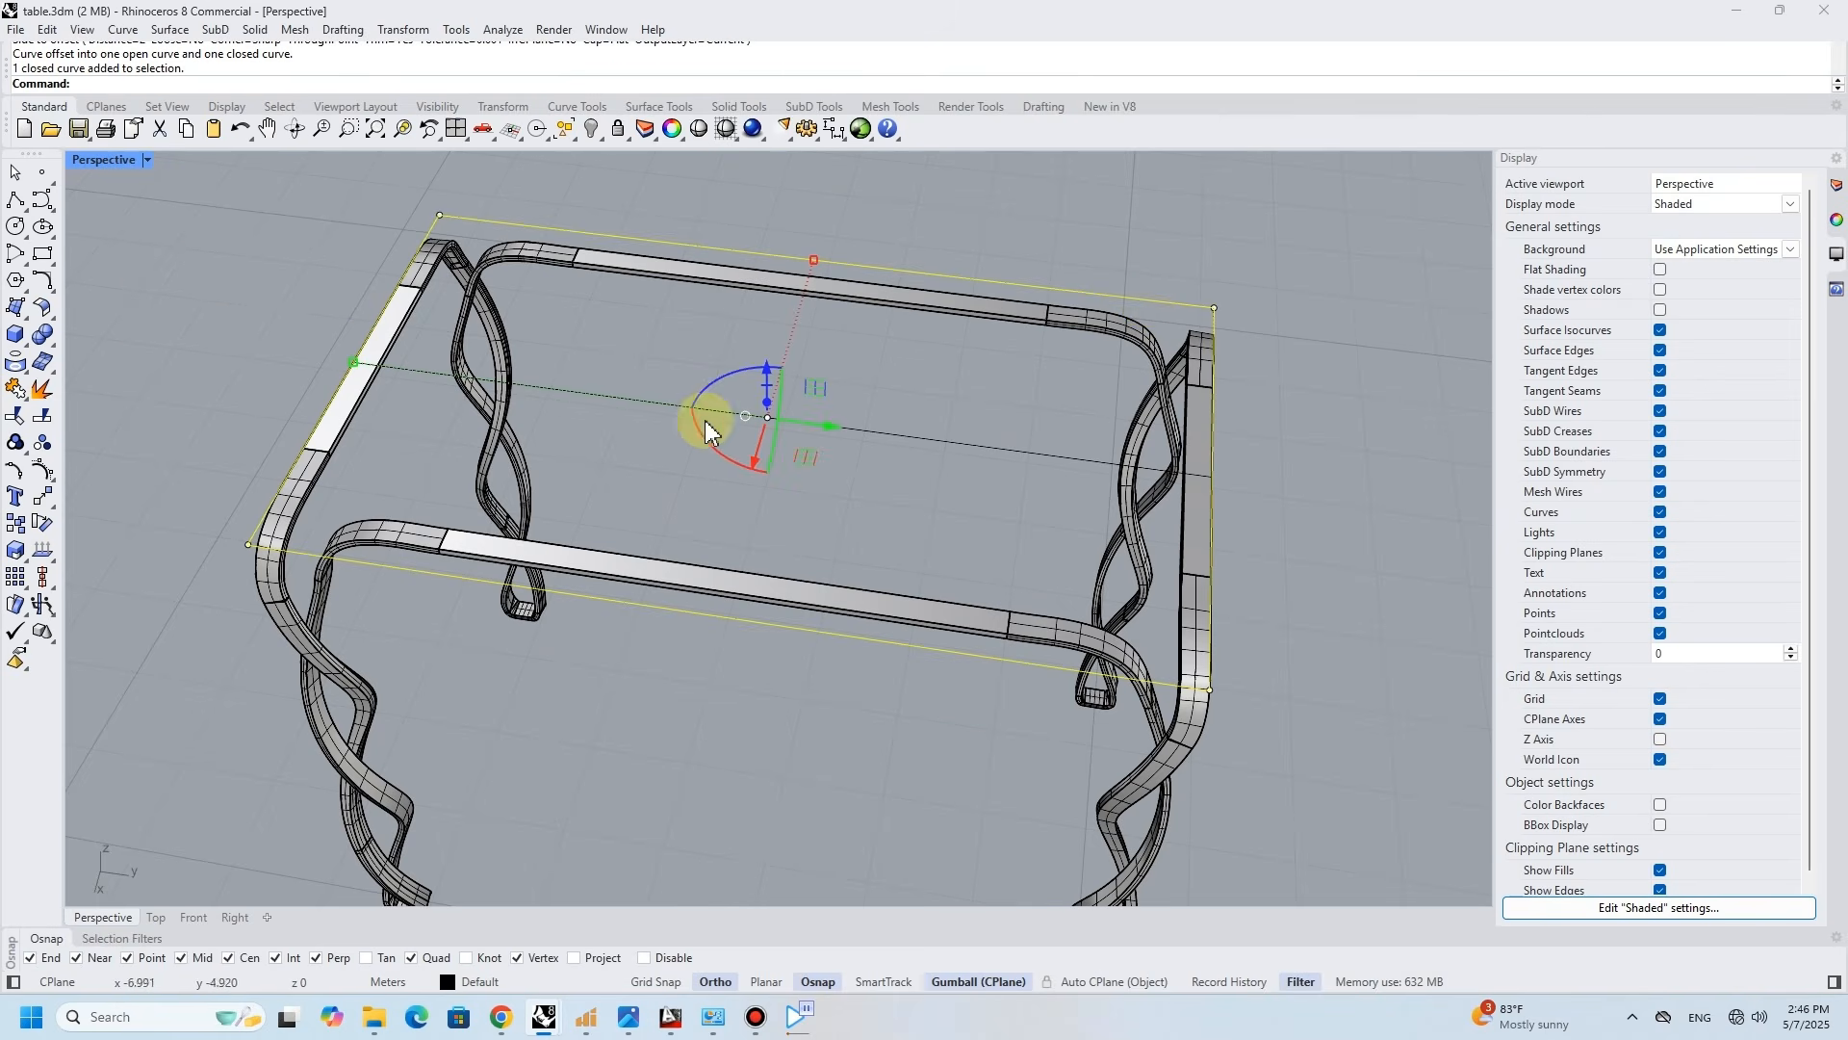
drag(354, 363, 333, 350)
click(297, 378)
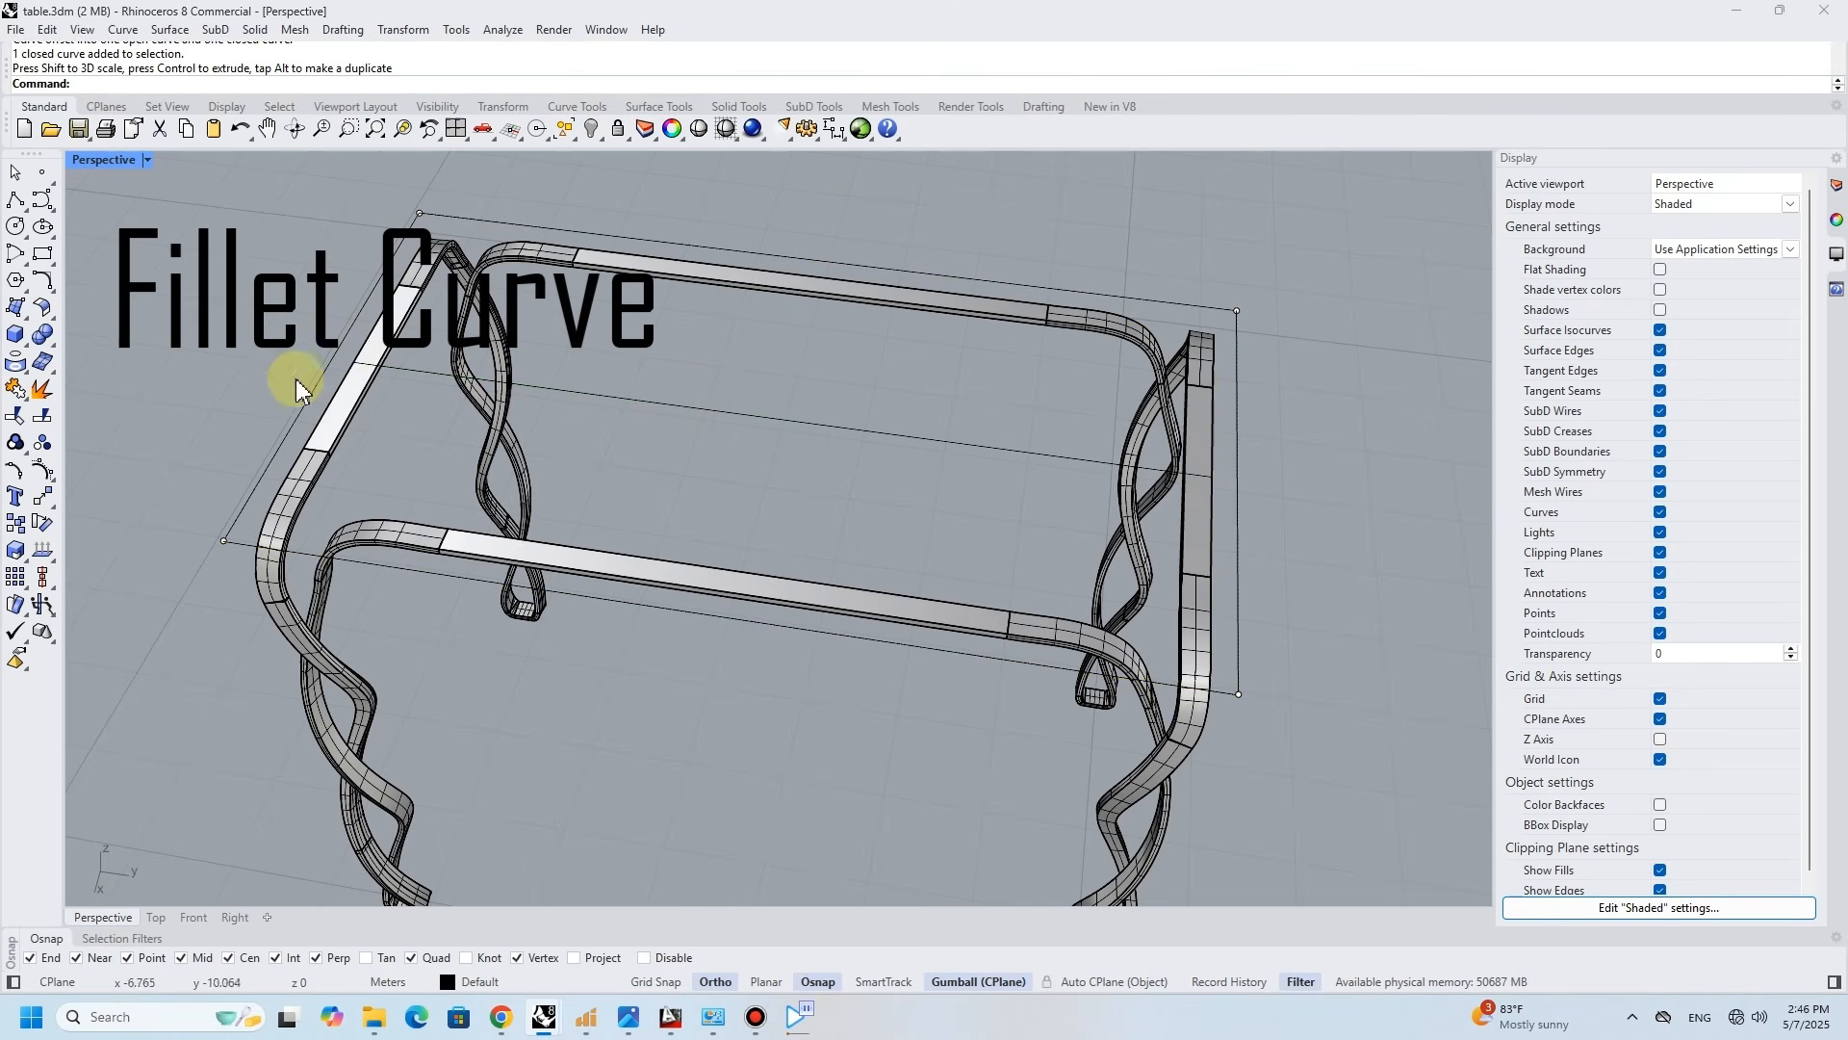
- Round all four corners of the rectangle with Fillet Curve at radius 0.5
click(42, 280)
click(236, 534)
click(376, 370)
right_drag(376, 371, 453, 226)
right_click(430, 201)
click(430, 200)
click(468, 194)
right_click(1187, 355)
click(1187, 355)
click(1246, 407)
right_click(1181, 813)
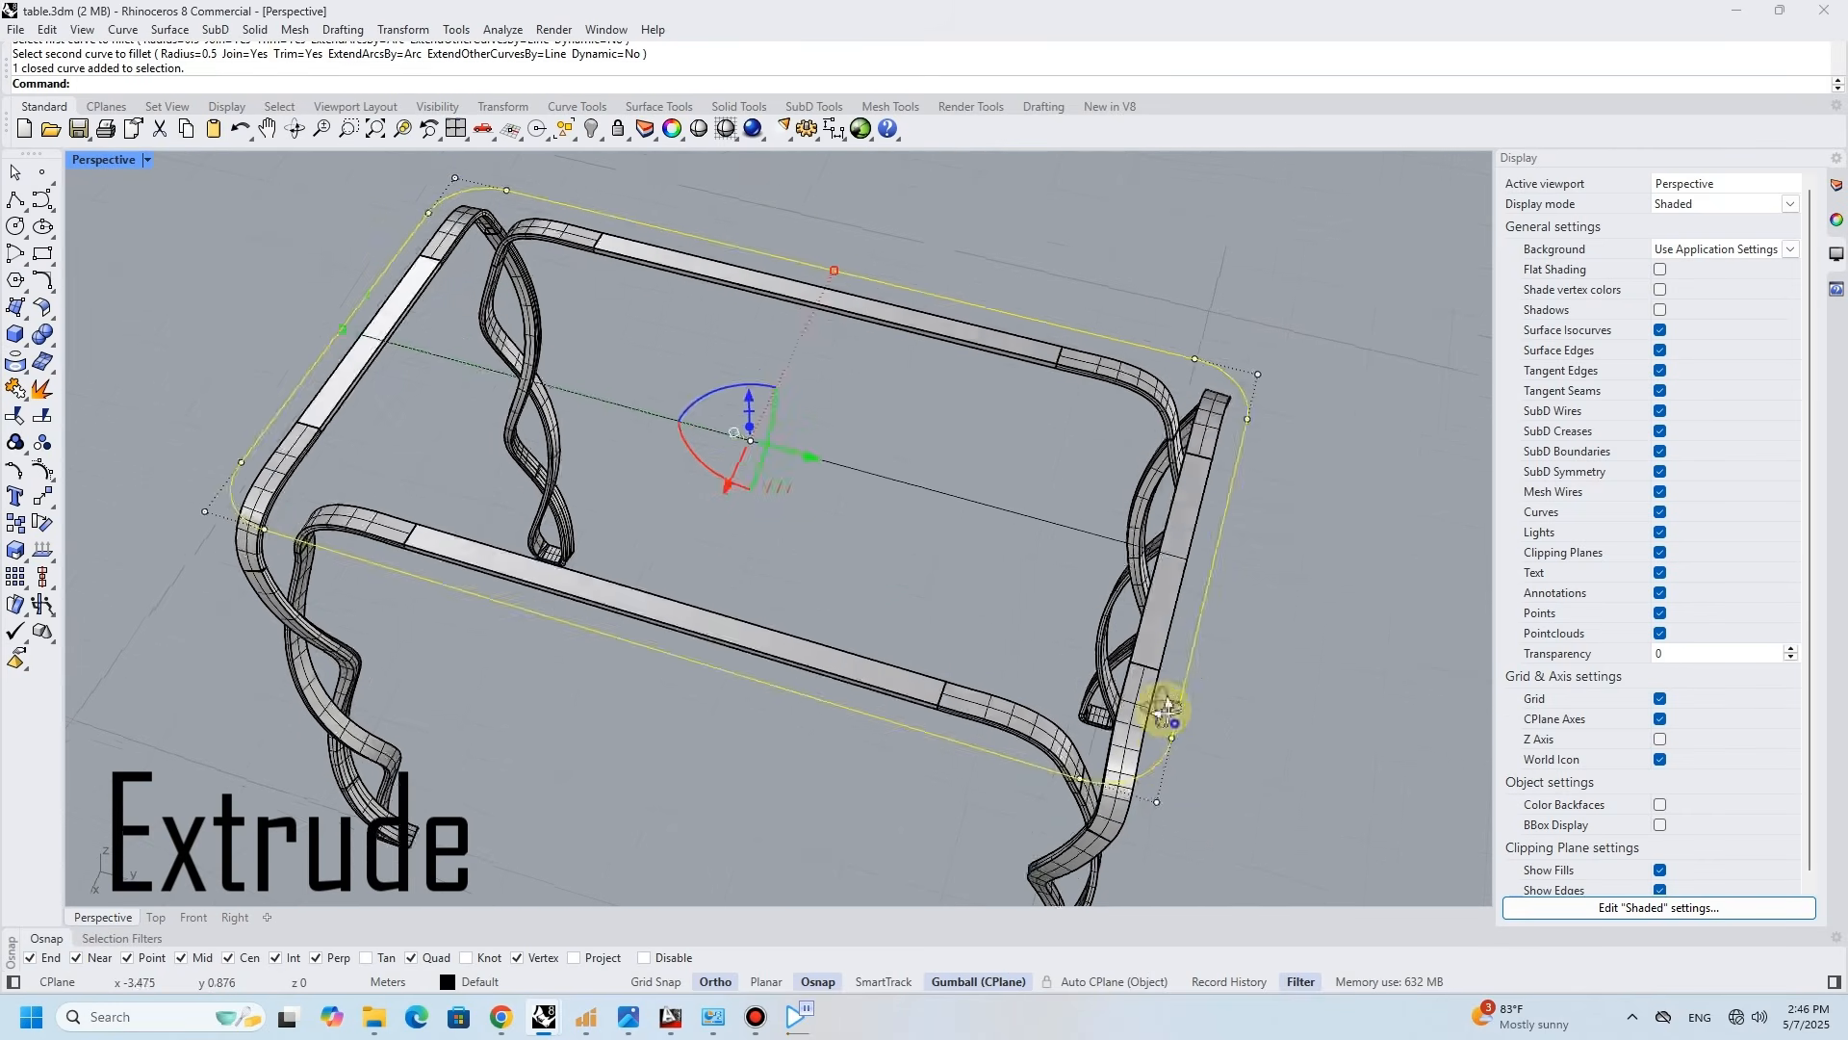
- Extrude the rounded rectangle upward by 0.1 as a solid tabletop
click(255, 29)
click(507, 379)
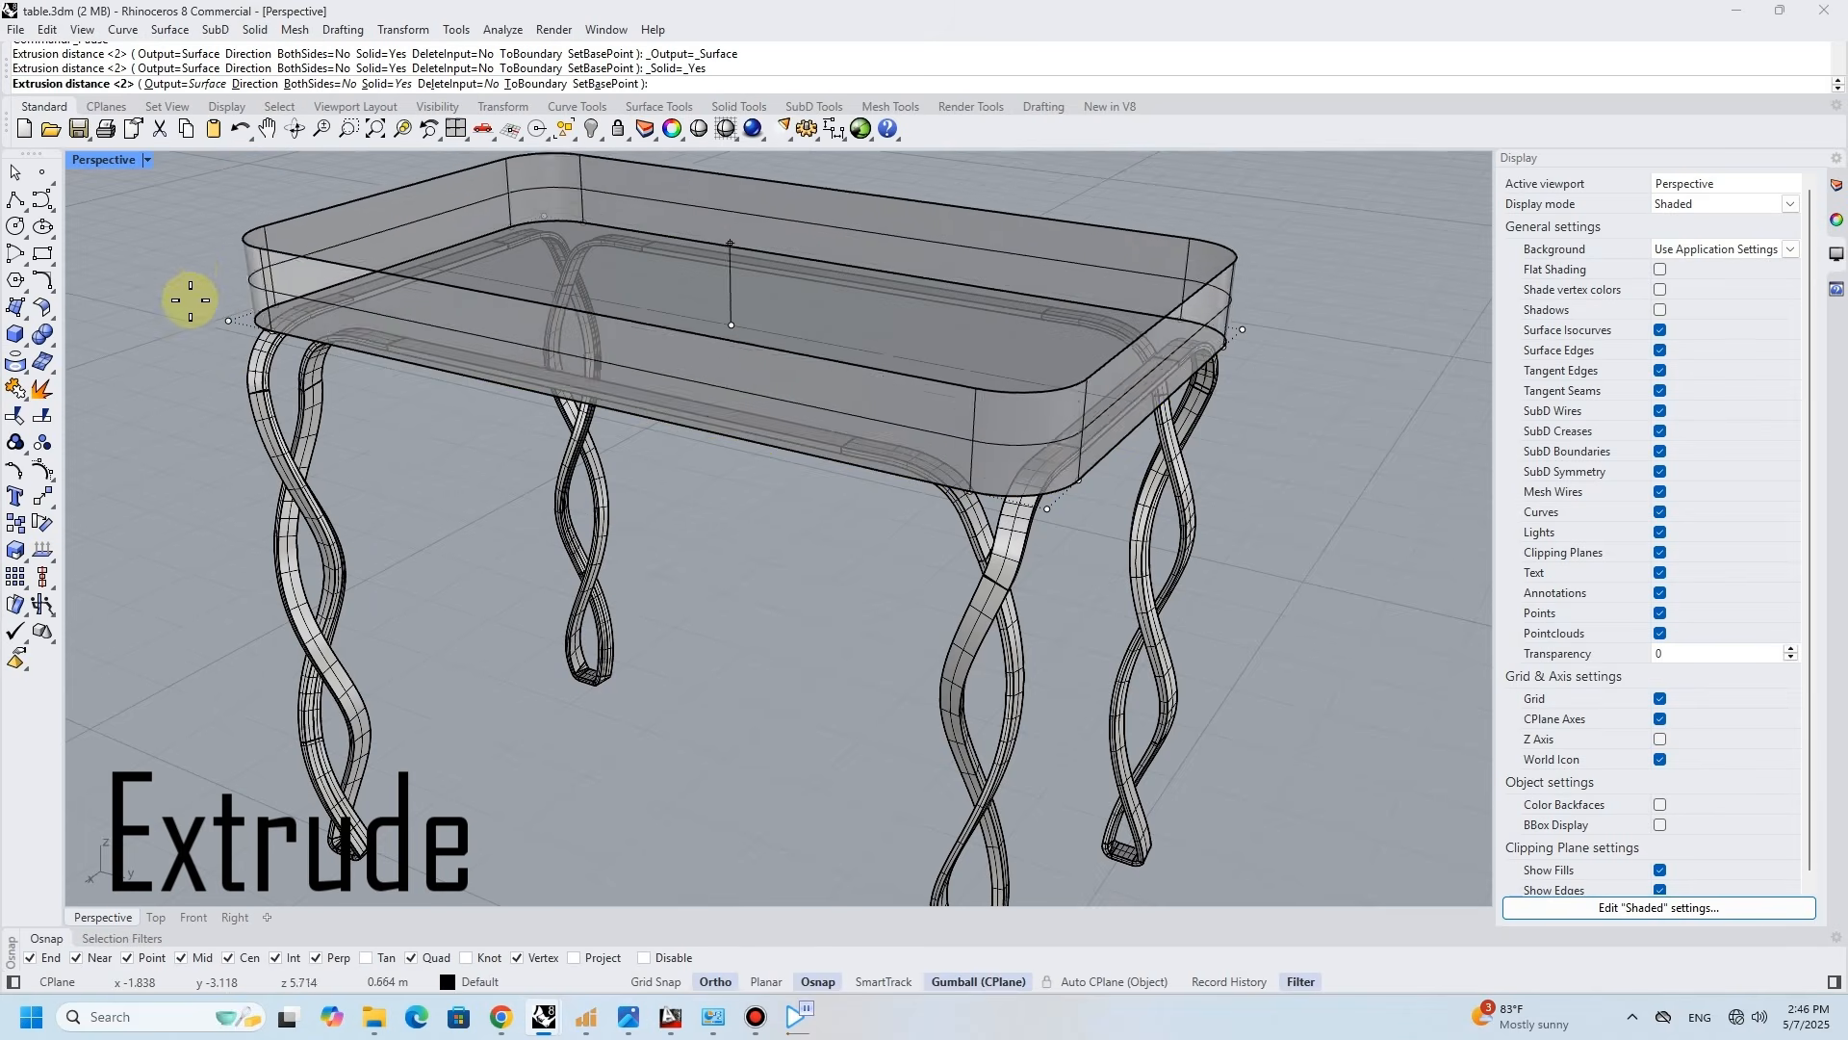
text(.1)
key(Return)
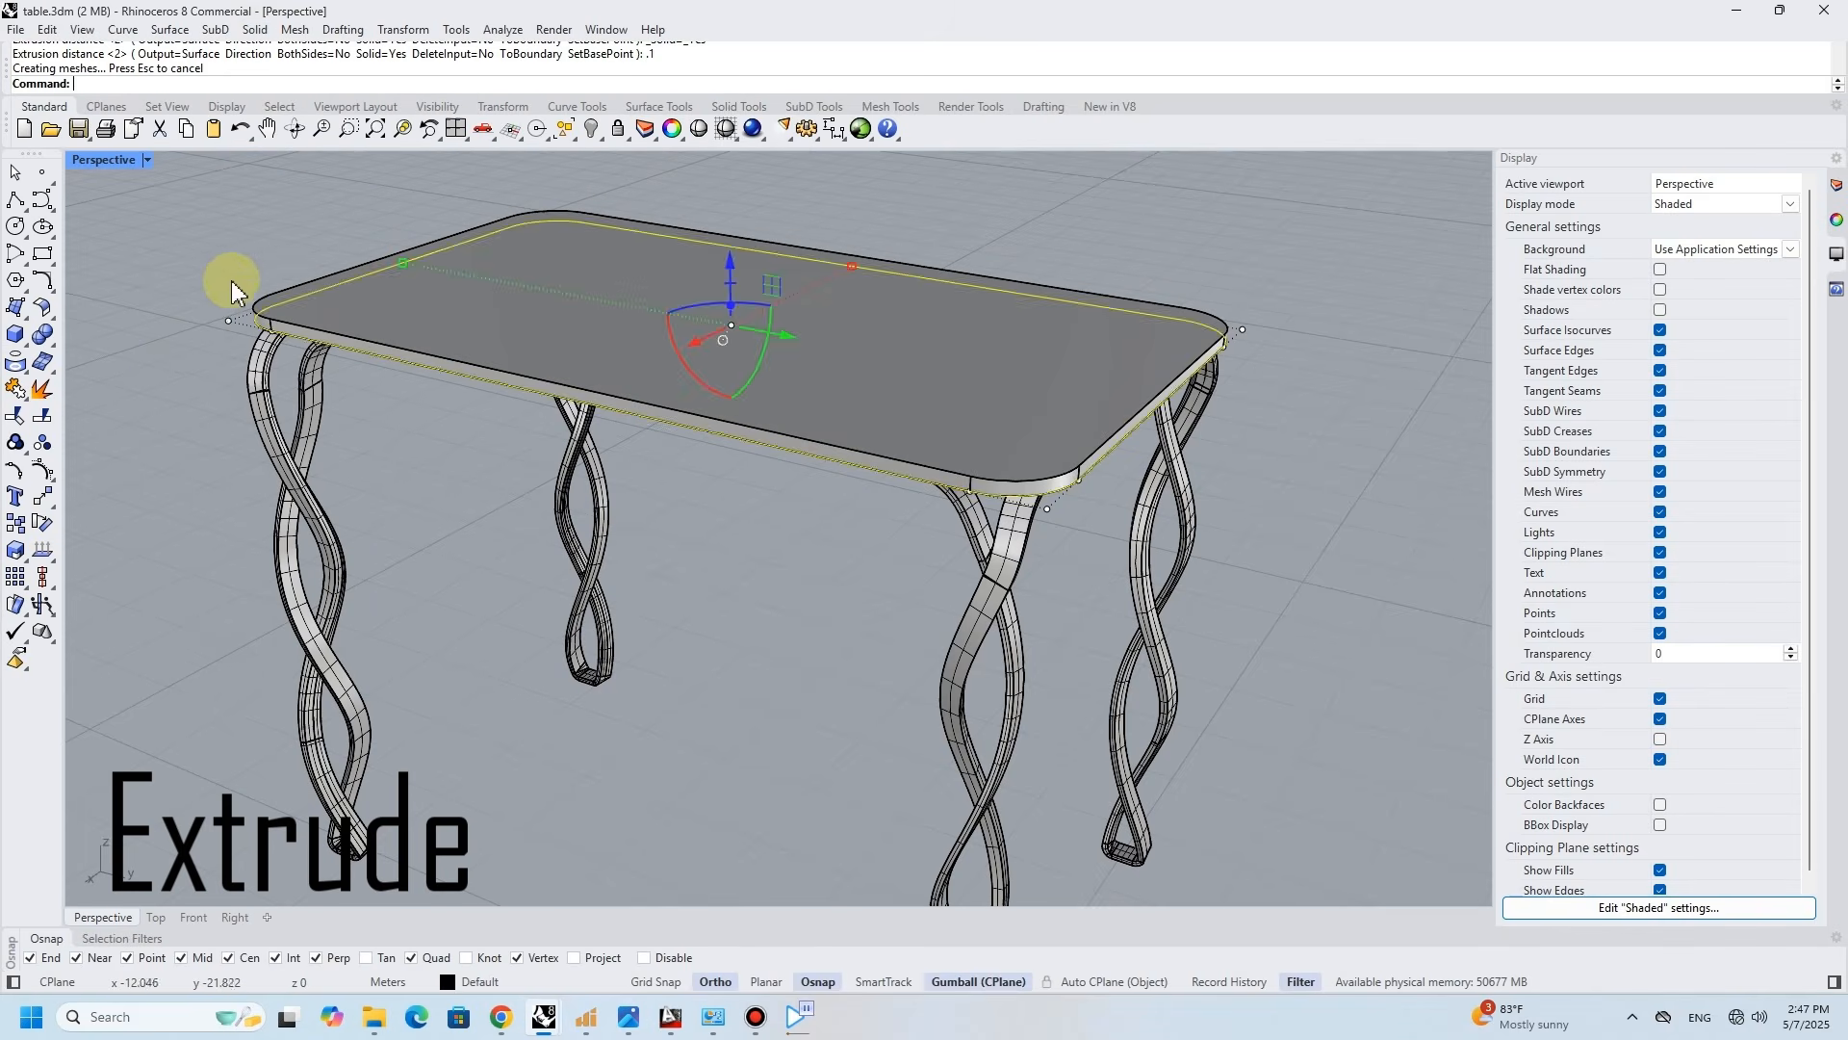
- Scale the solid tabletop up slightly in all directions beyond the legs
right_drag(142, 334, 613, 344)
click(613, 345)
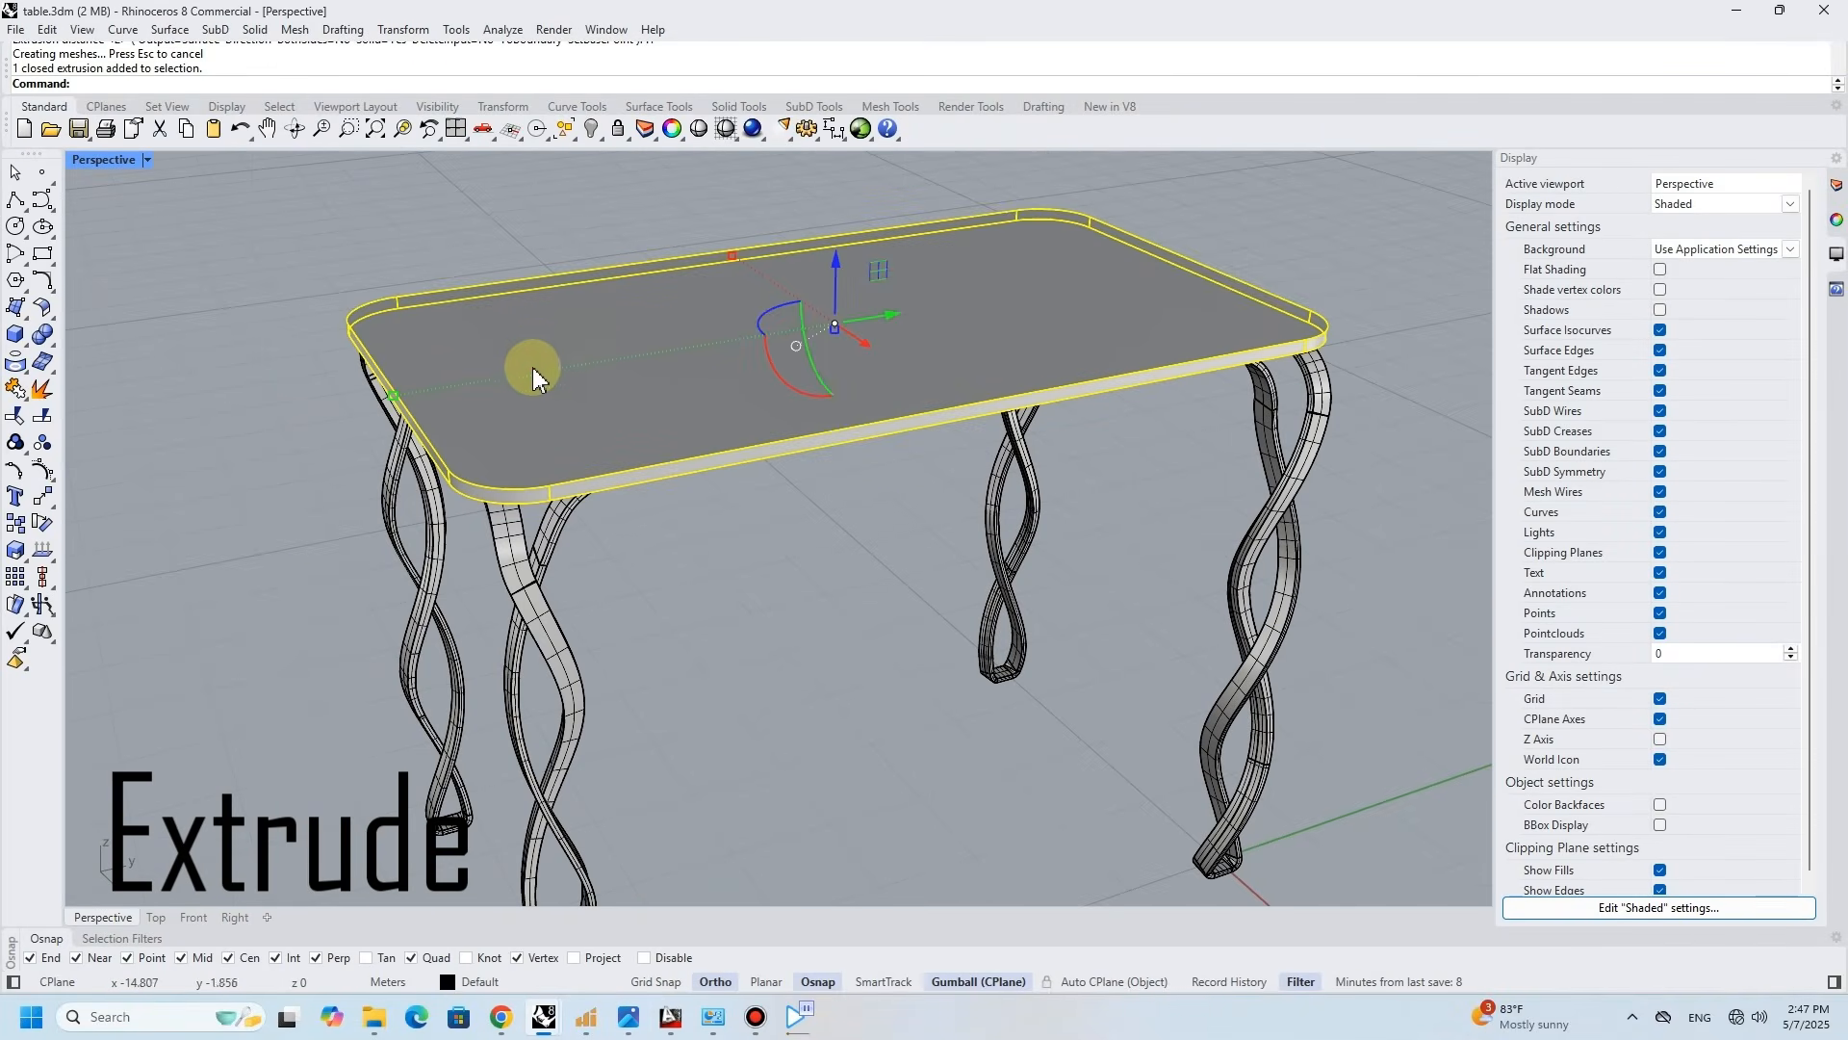
drag(395, 395, 345, 395)
right_drag(349, 395, 428, 409)
click(114, 328)
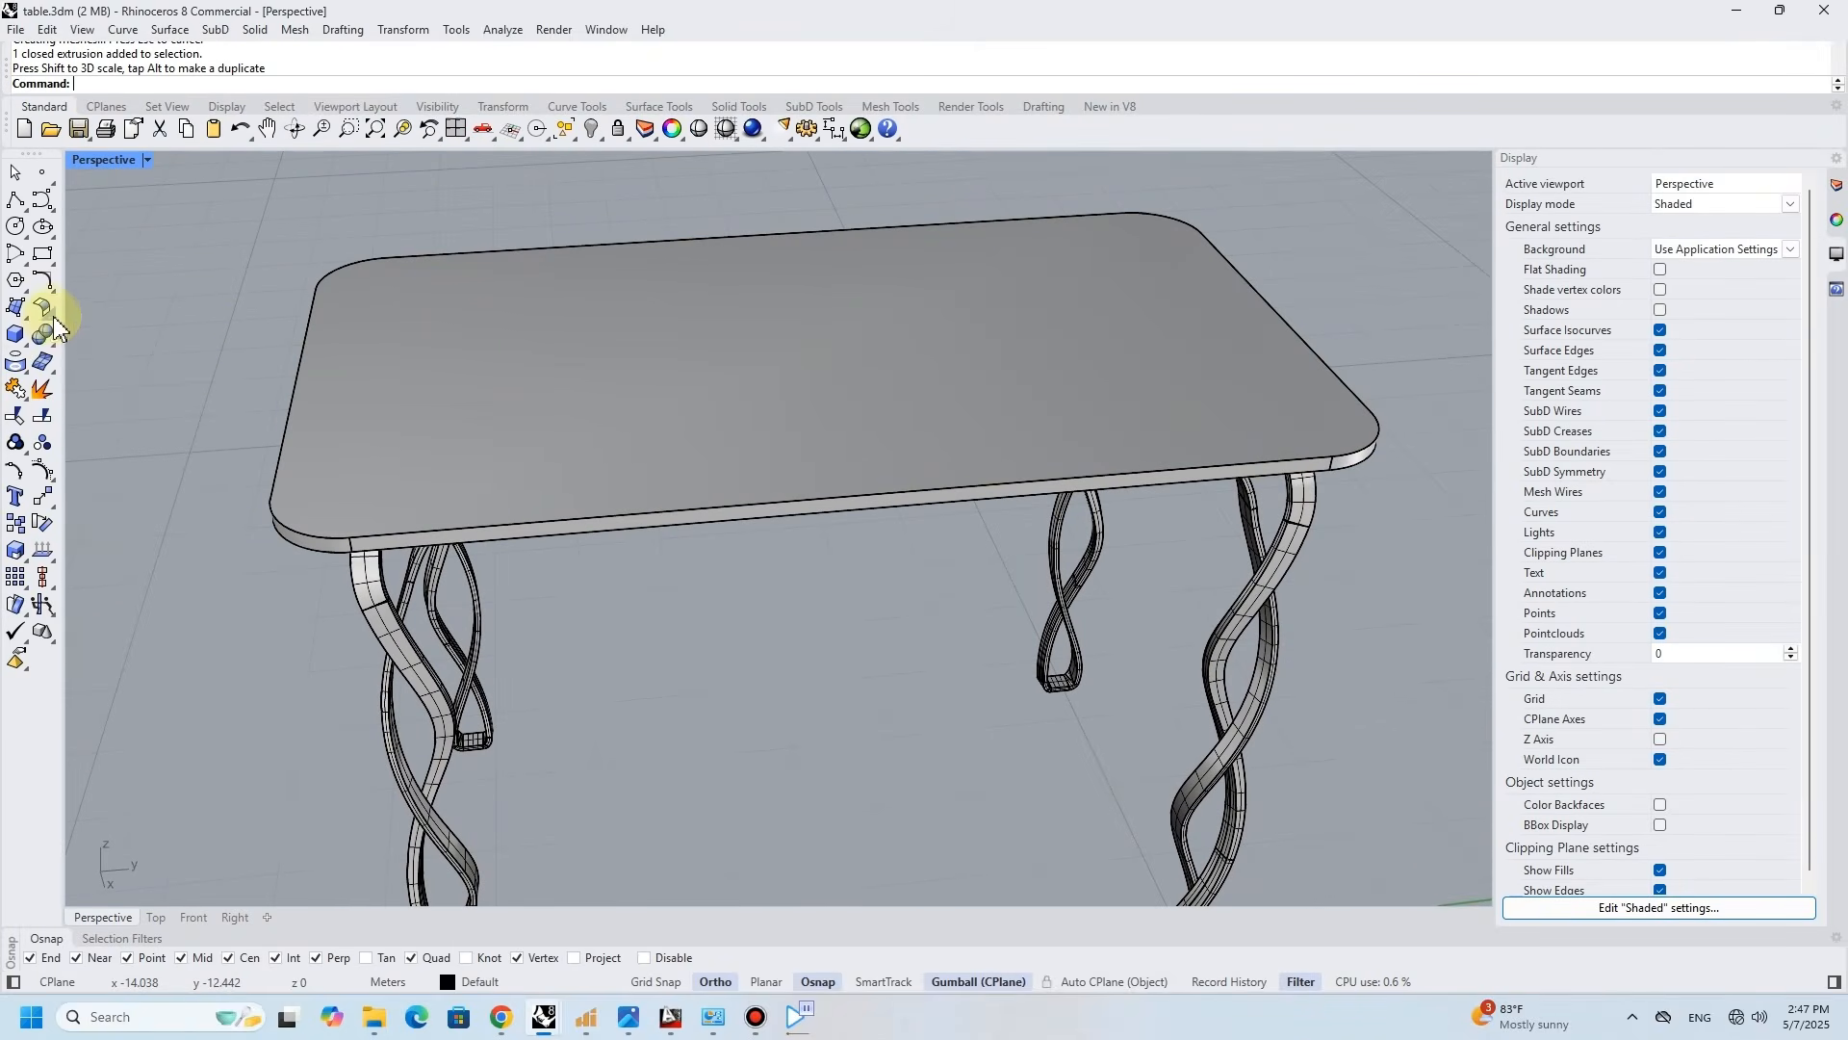
- Round the tabletop's outer edges with Fillet Edge at radius 0.05
click(56, 348)
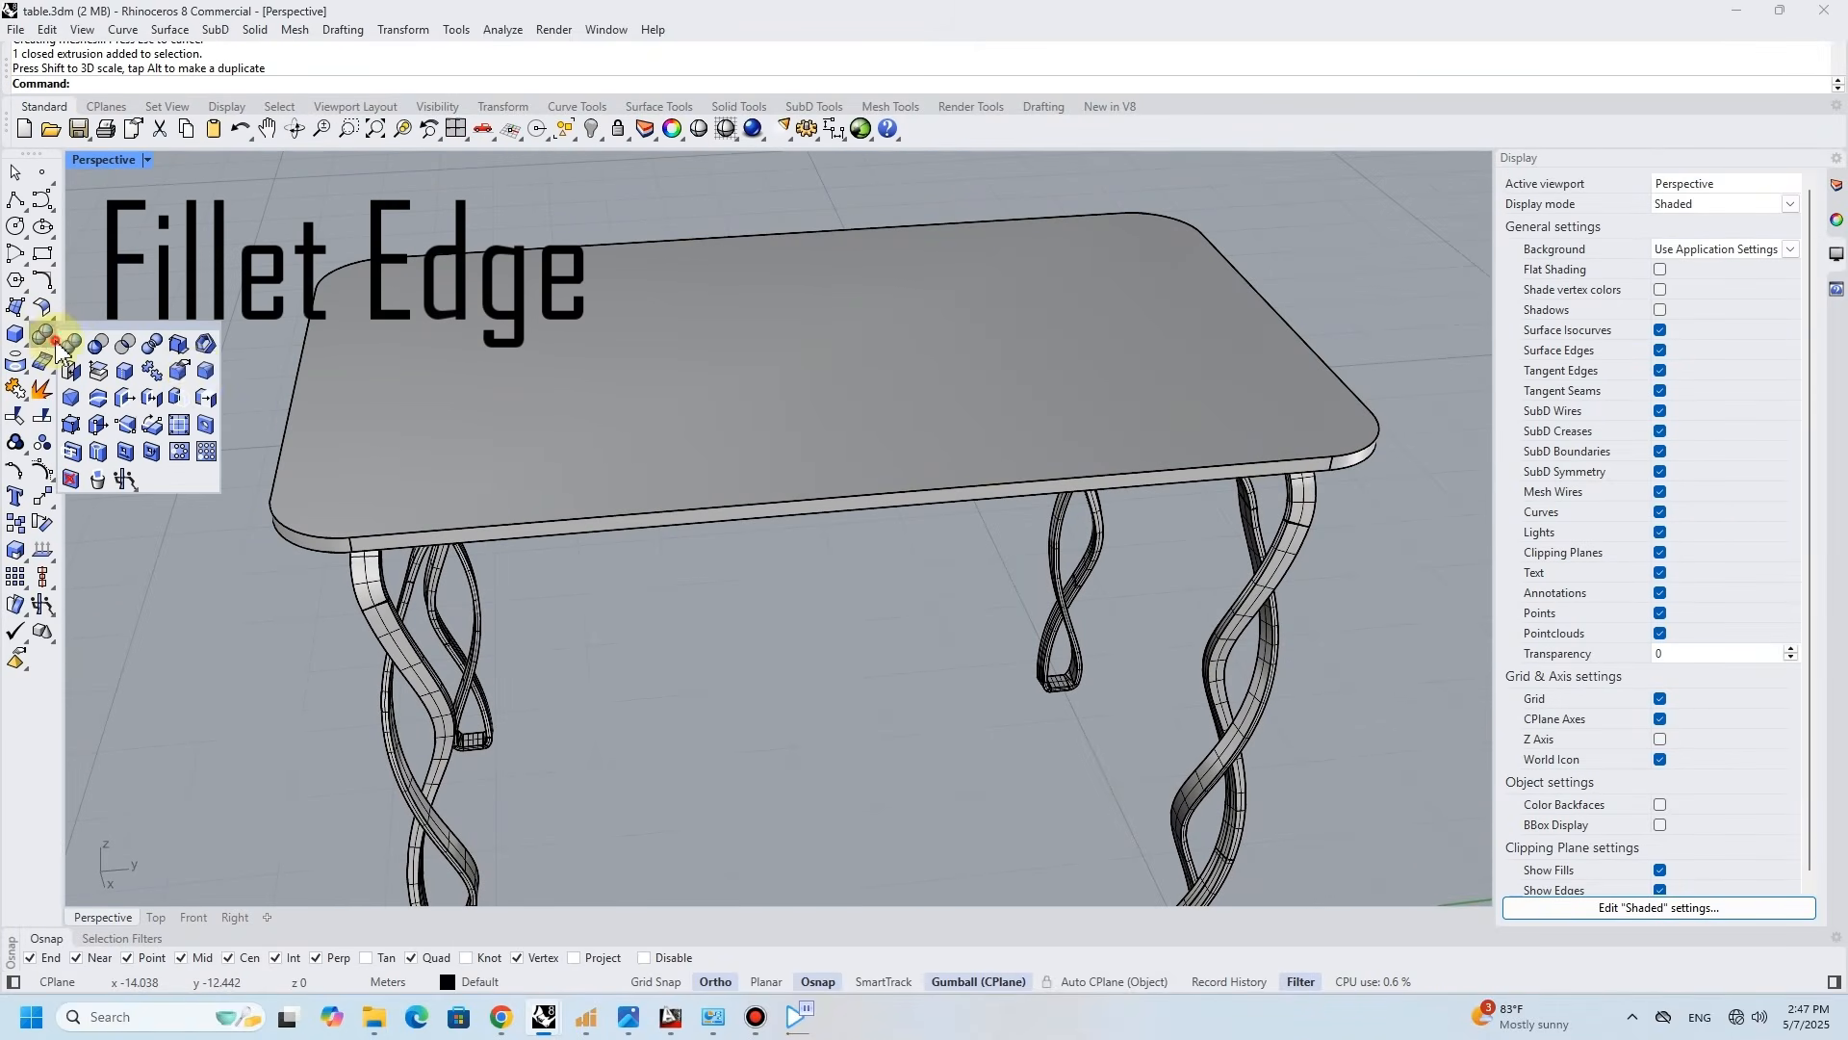
click(205, 375)
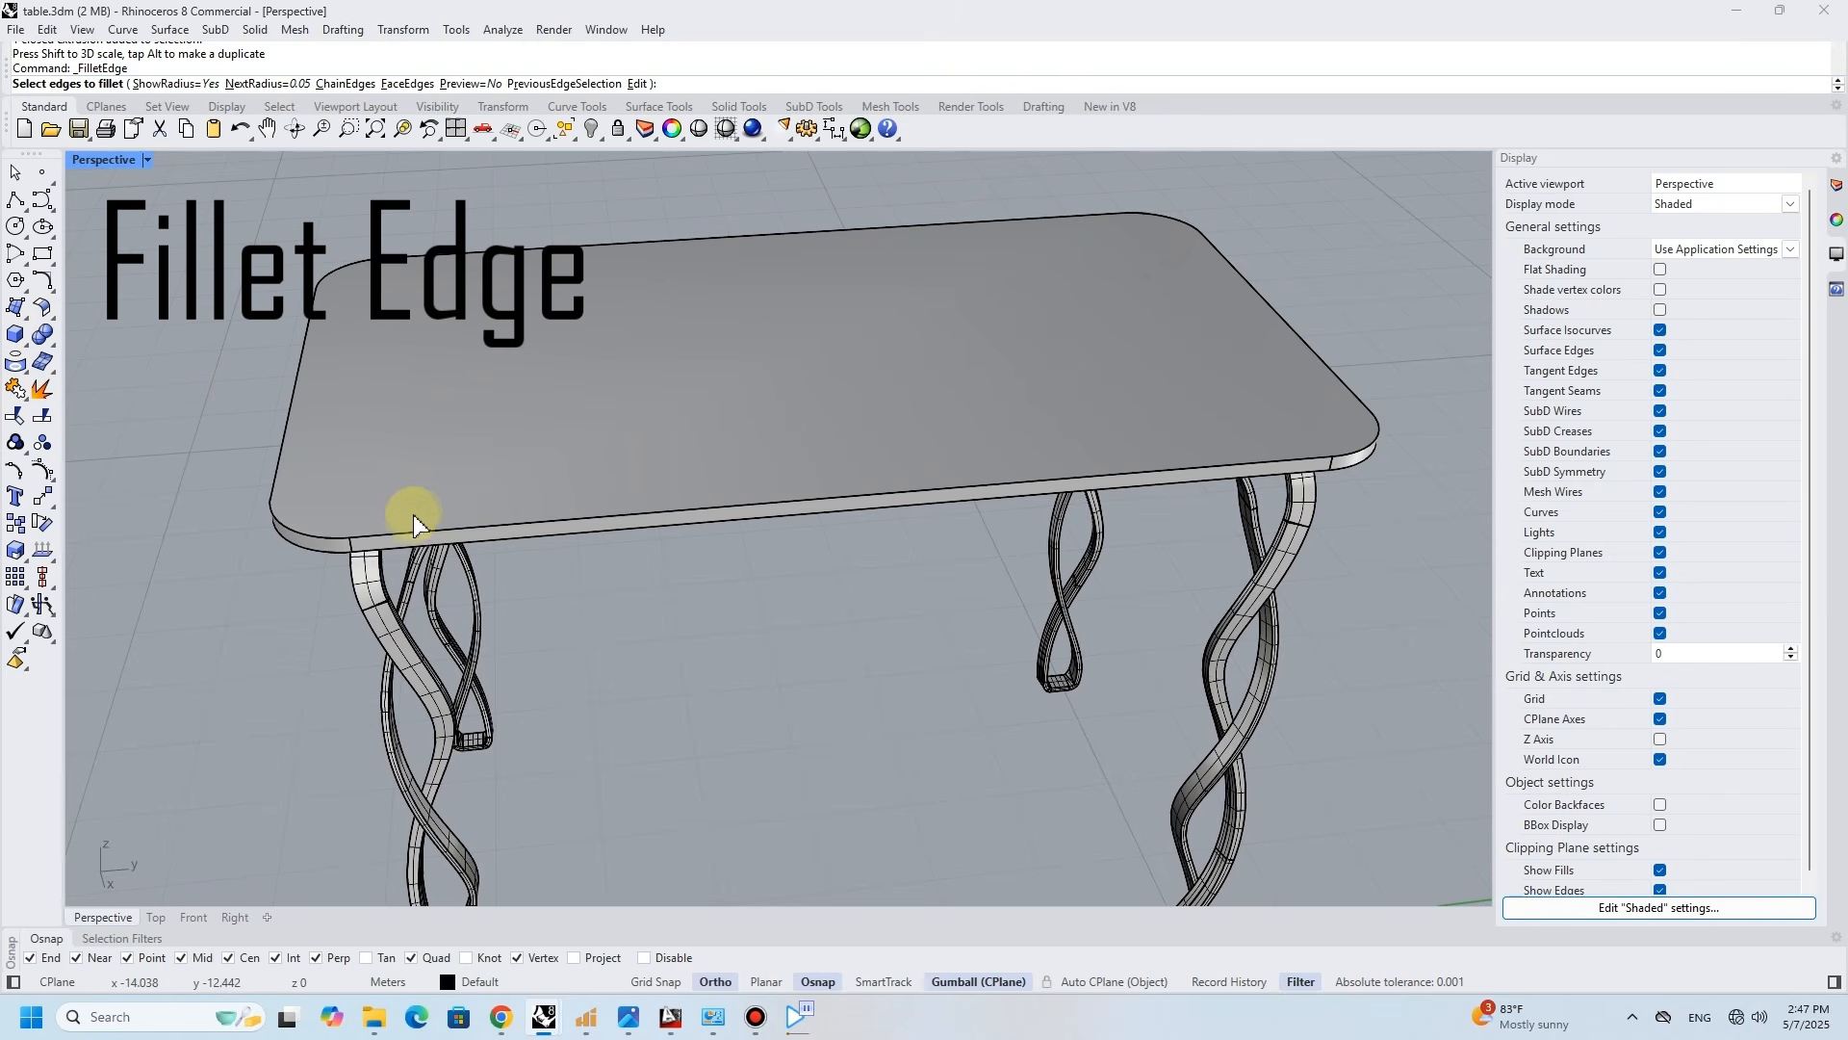
double_click(397, 536)
right_click(397, 536)
right_click(396, 536)
right_drag(443, 522, 339, 192)
- Switch the perspective view to the Rendered display mode and inspect the finished table from several angles
click(146, 160)
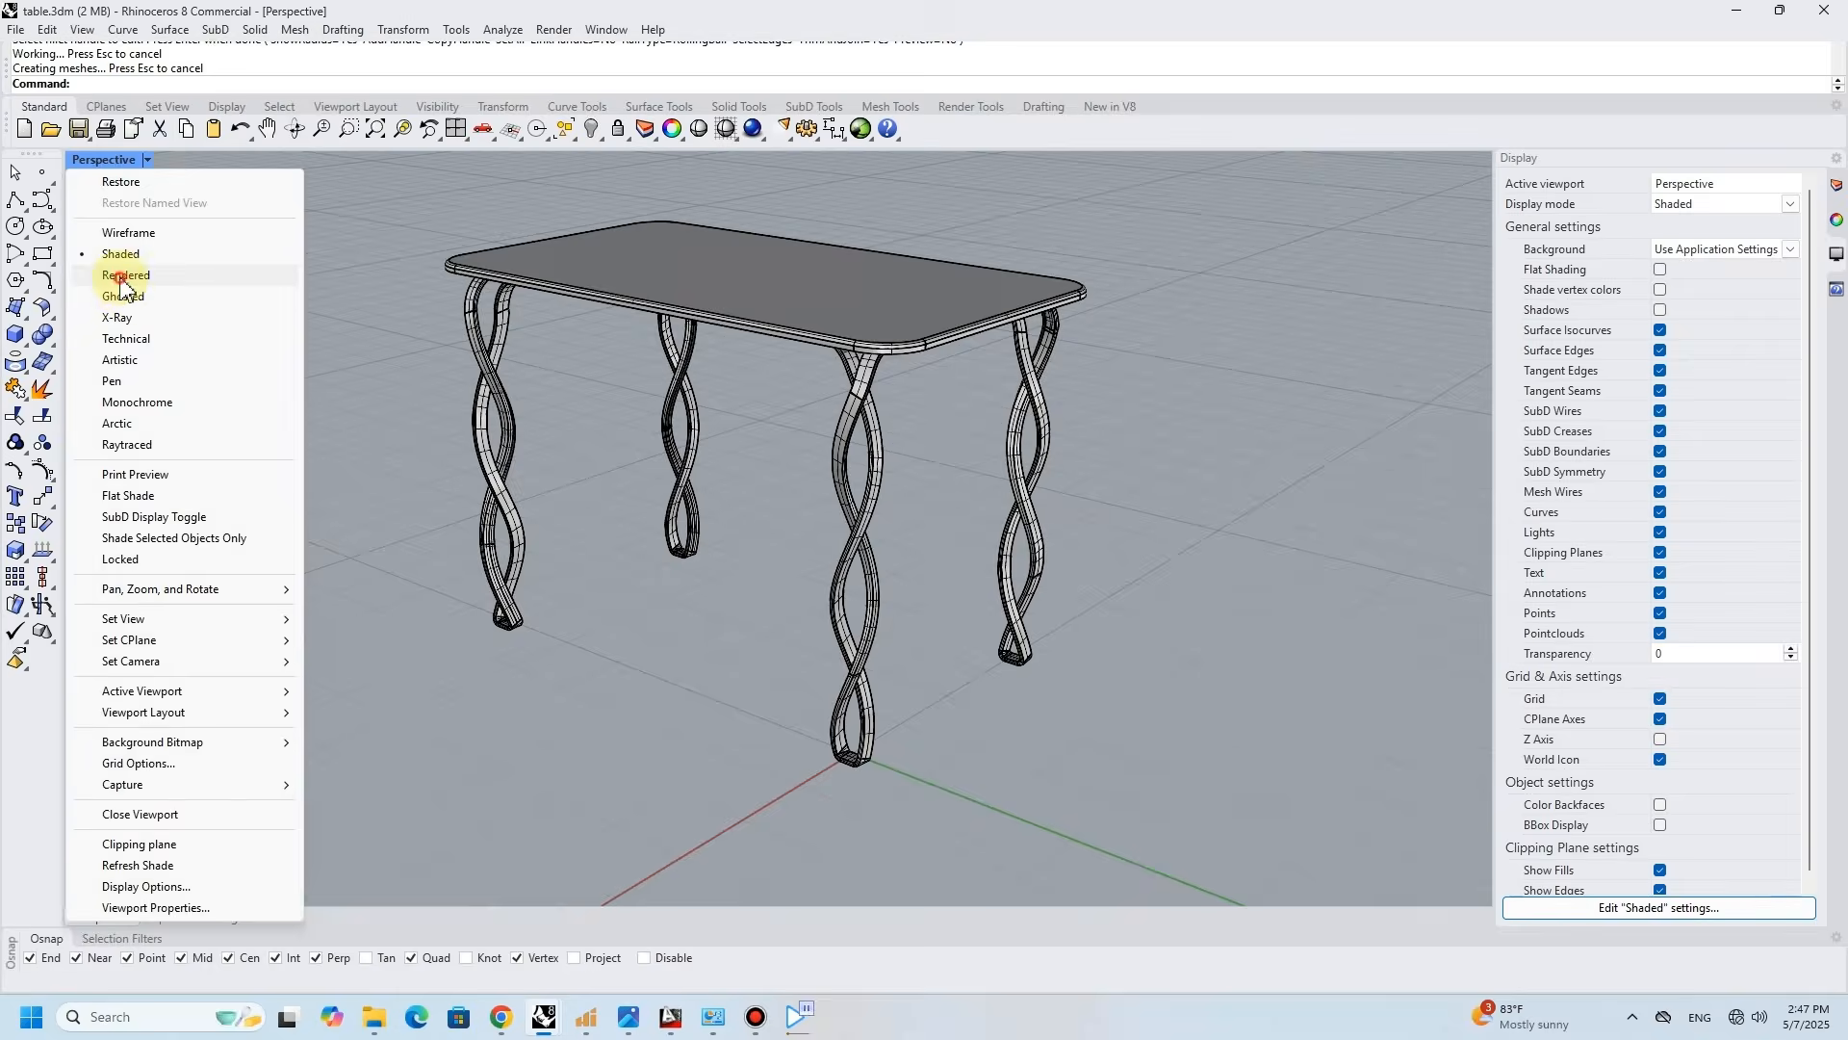
click(124, 277)
right_drag(913, 510, 698, 514)
click(147, 161)
click(615, 444)
right_drag(1174, 385, 173, 190)
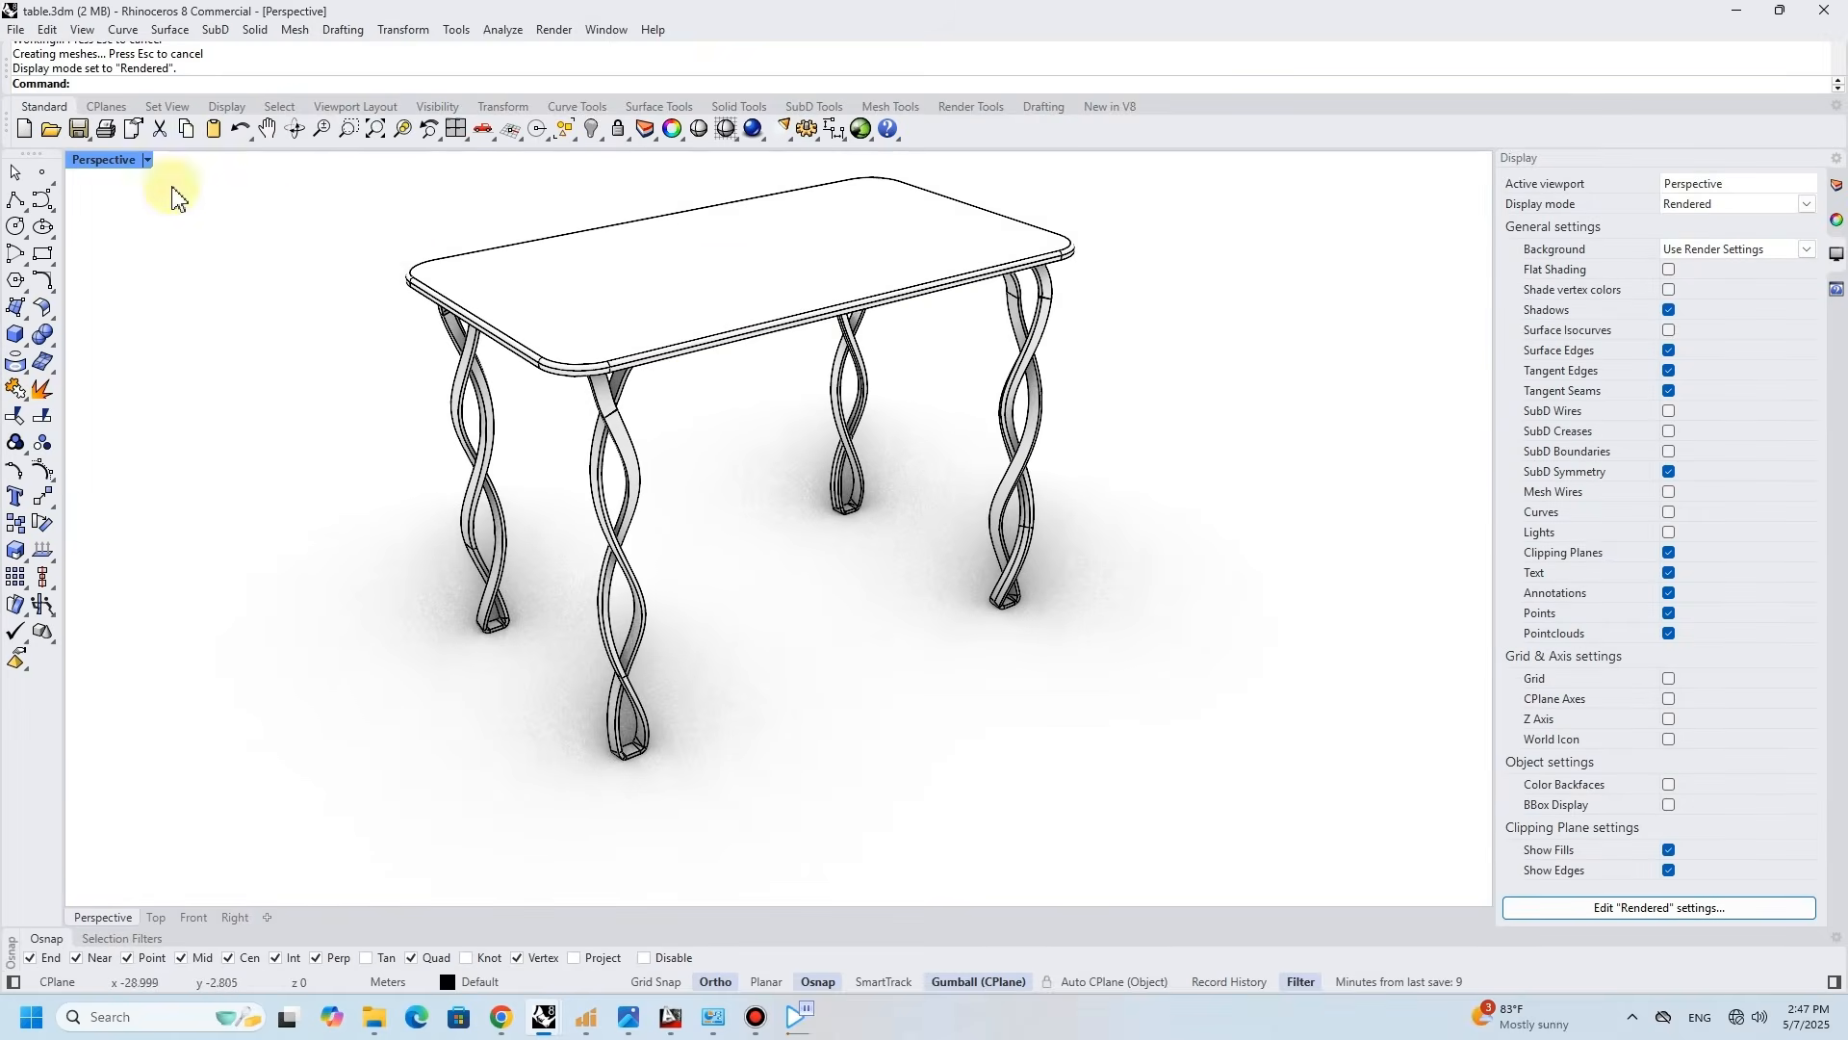